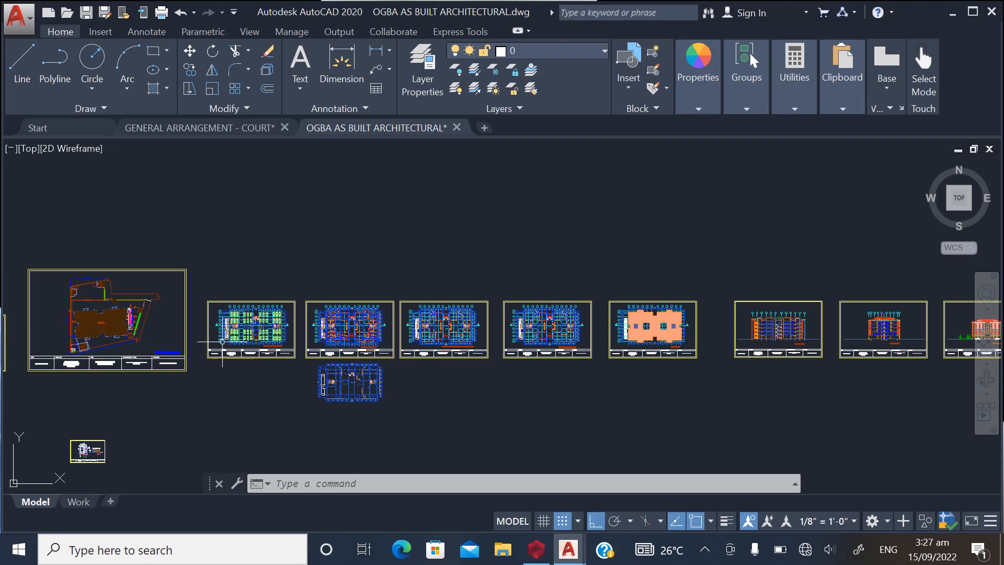
Examine the ground floor plan sheet and read the project title and client entries in its title block
{"action": "scroll", "coordinate": [222, 343], "scroll_direction": "up", "scroll_amount": 8}
{"action": "scroll", "coordinate": [219, 356], "scroll_direction": "down", "scroll_amount": 3}
{"action": "scroll", "coordinate": [218, 365], "scroll_direction": "up", "scroll_amount": 5}
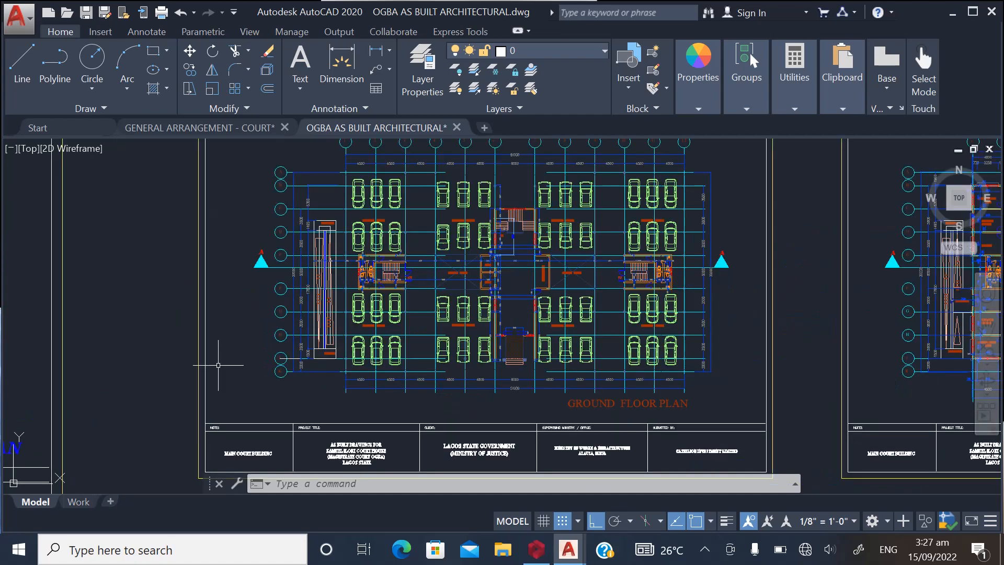
{"action": "scroll", "coordinate": [225, 390], "scroll_direction": "down", "scroll_amount": 3}
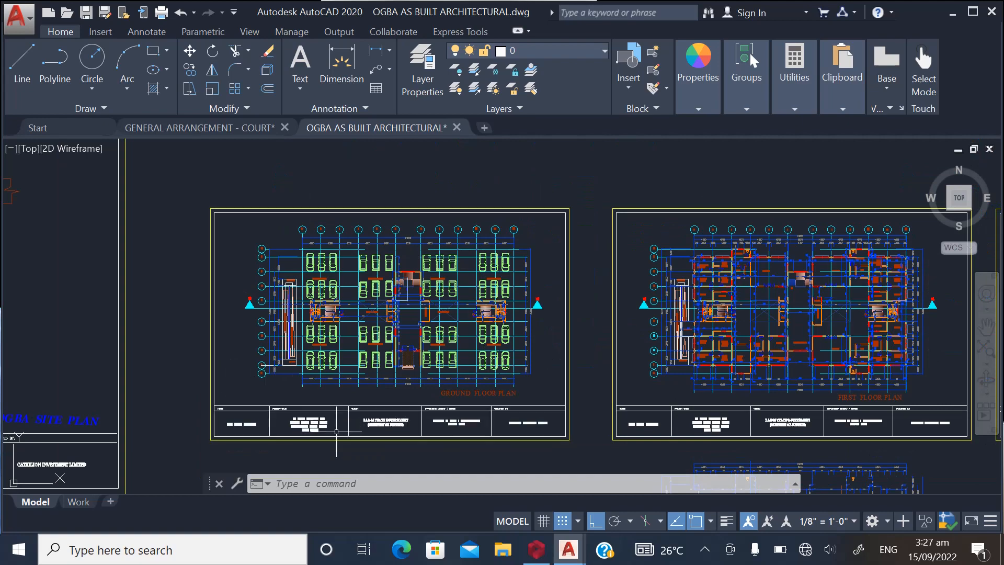
{"action": "scroll", "coordinate": [290, 426], "scroll_direction": "up", "scroll_amount": 5}
{"action": "scroll", "coordinate": [290, 426], "scroll_direction": "up", "scroll_amount": 4}
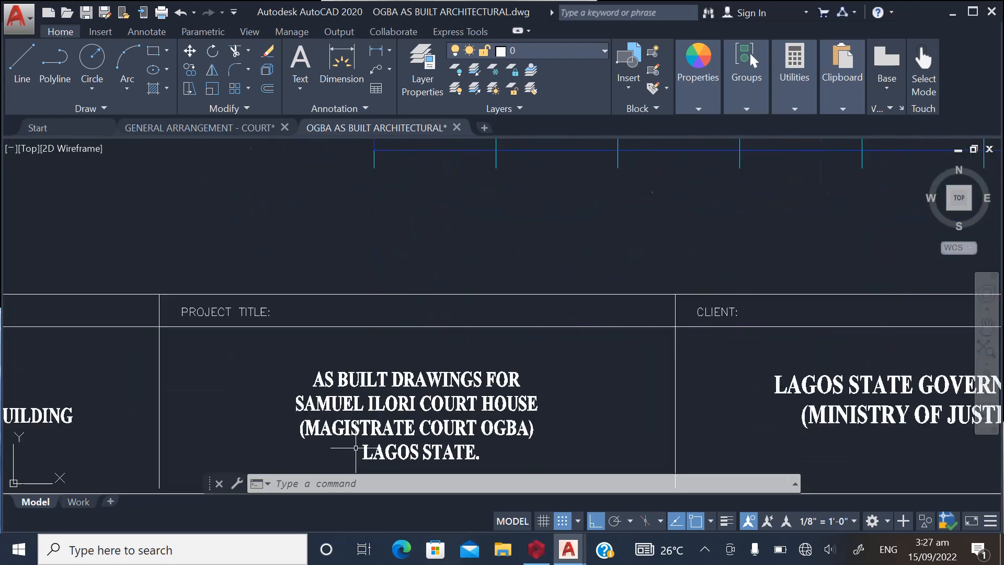
{"action": "scroll", "coordinate": [402, 444], "scroll_direction": "up", "scroll_amount": 2}
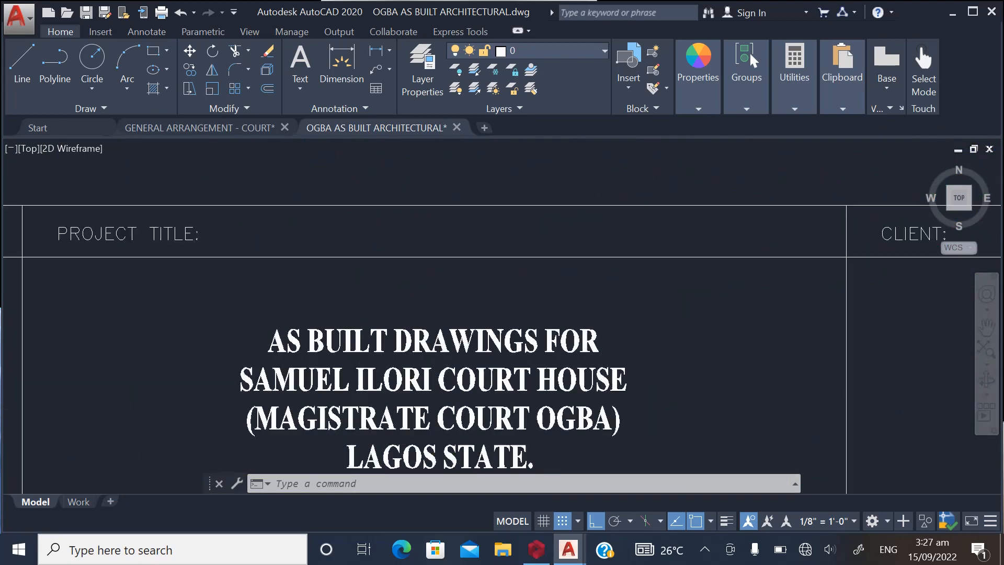
{"action": "scroll", "coordinate": [336, 434], "scroll_direction": "down", "scroll_amount": 2}
{"action": "scroll", "coordinate": [336, 433], "scroll_direction": "up", "scroll_amount": 1}
{"action": "scroll", "coordinate": [336, 433], "scroll_direction": "down", "scroll_amount": 8}
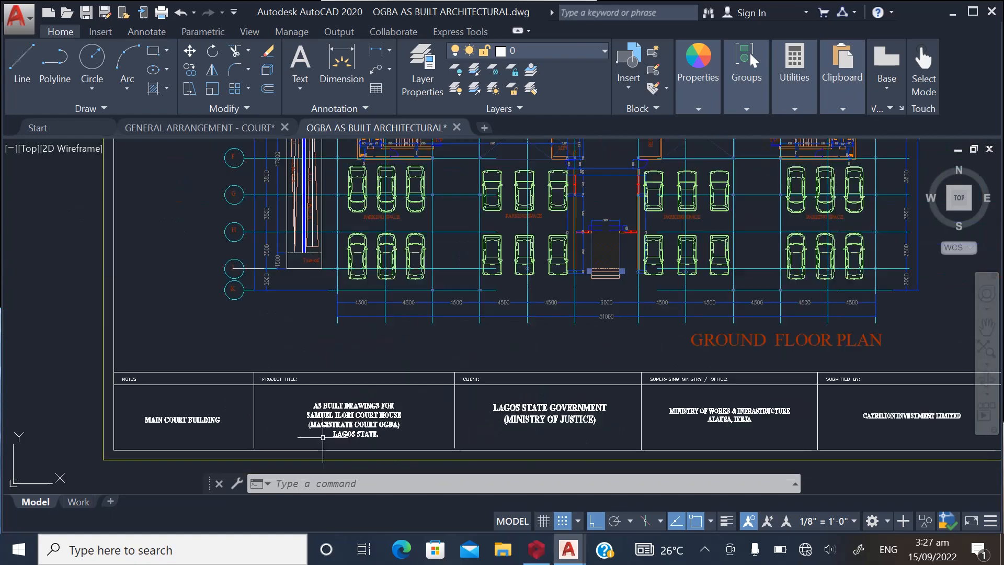
Inspect the access ramp and the parking spaces on the ground floor plan
{"action": "scroll", "coordinate": [314, 389], "scroll_direction": "down", "scroll_amount": 3}
{"action": "scroll", "coordinate": [355, 325], "scroll_direction": "up", "scroll_amount": 3}
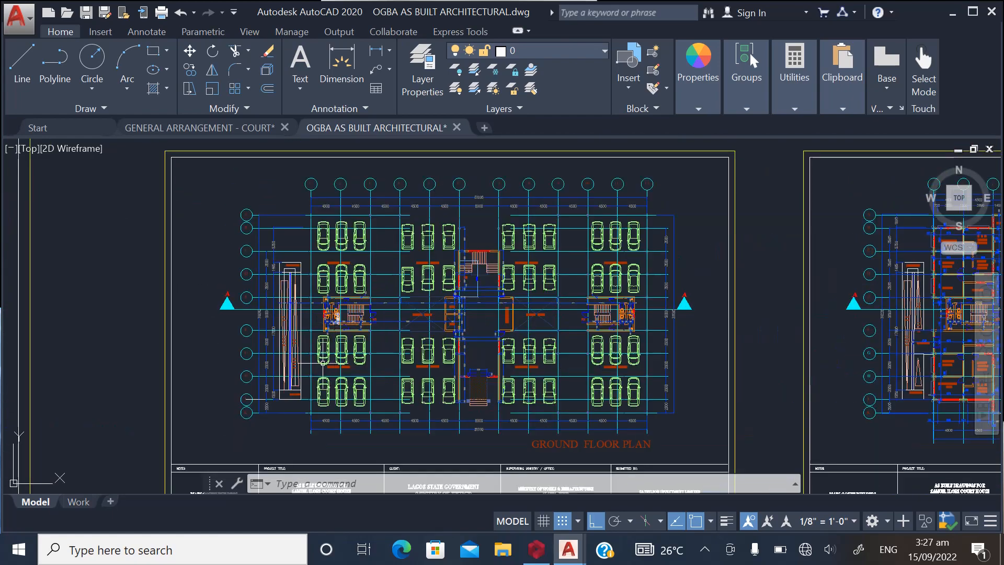
{"action": "scroll", "coordinate": [335, 294], "scroll_direction": "up", "scroll_amount": 2}
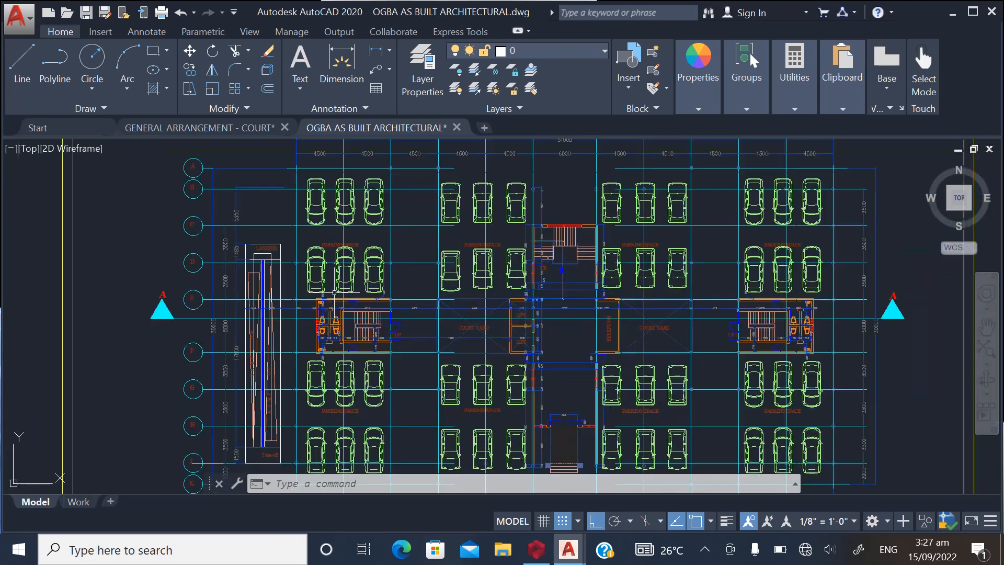
{"action": "scroll", "coordinate": [247, 325], "scroll_direction": "down", "scroll_amount": 2}
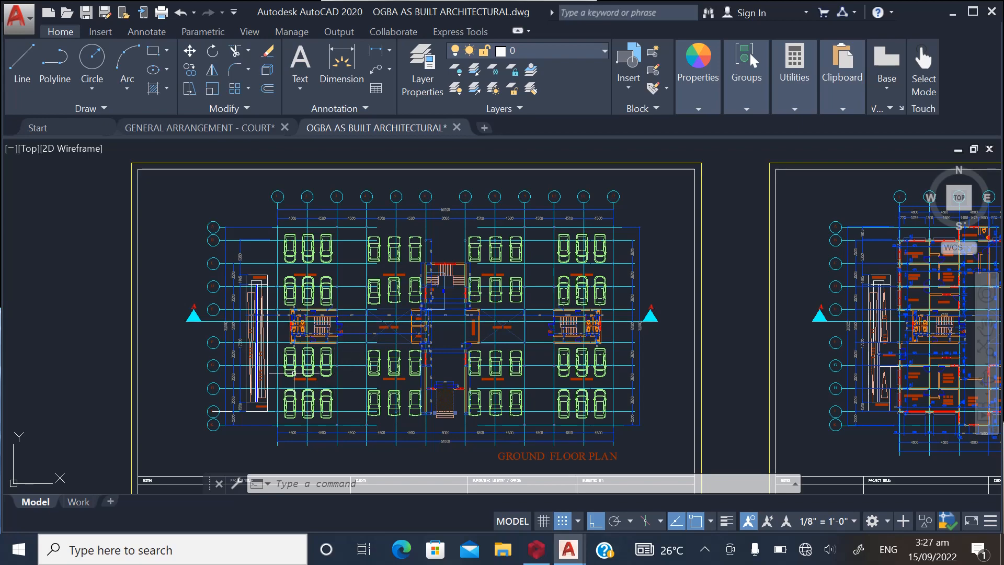
{"action": "scroll", "coordinate": [251, 345], "scroll_direction": "up", "scroll_amount": 3}
{"action": "scroll", "coordinate": [282, 312], "scroll_direction": "up", "scroll_amount": 8}
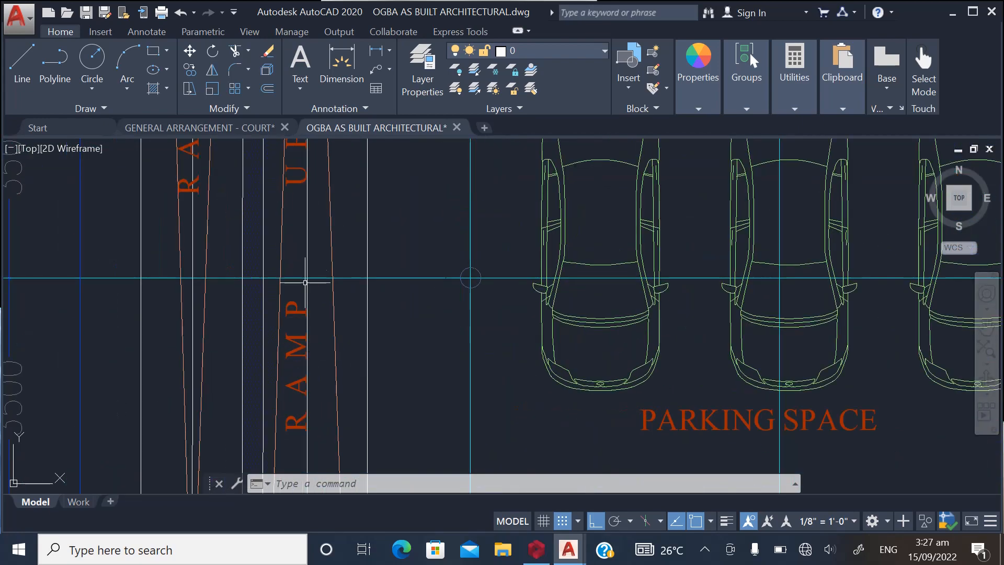
{"action": "scroll", "coordinate": [306, 282], "scroll_direction": "down", "scroll_amount": 10}
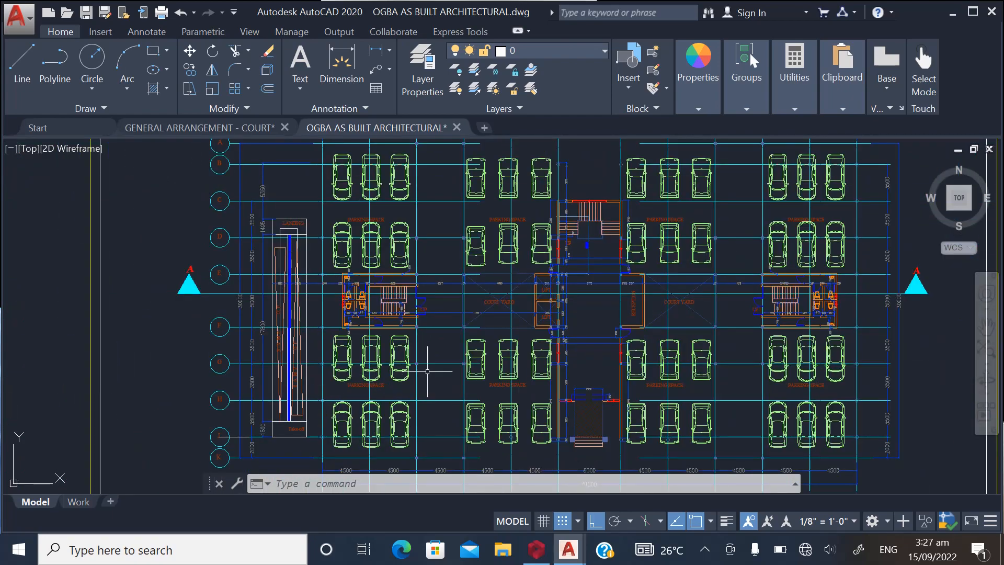
{"action": "scroll", "coordinate": [470, 366], "scroll_direction": "down", "scroll_amount": 3}
{"action": "scroll", "coordinate": [449, 319], "scroll_direction": "up", "scroll_amount": 4}
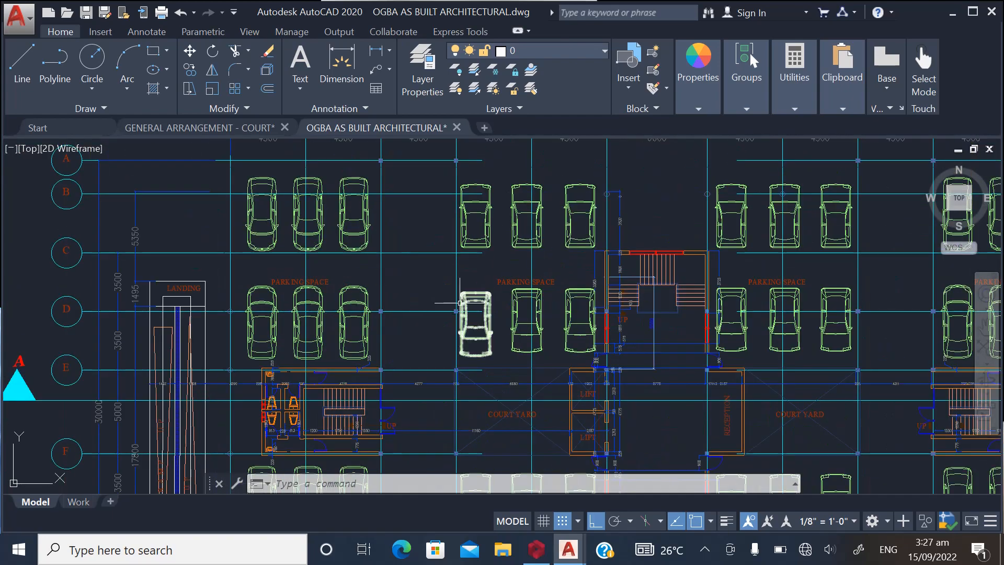
{"action": "scroll", "coordinate": [361, 282], "scroll_direction": "down", "scroll_amount": 1}
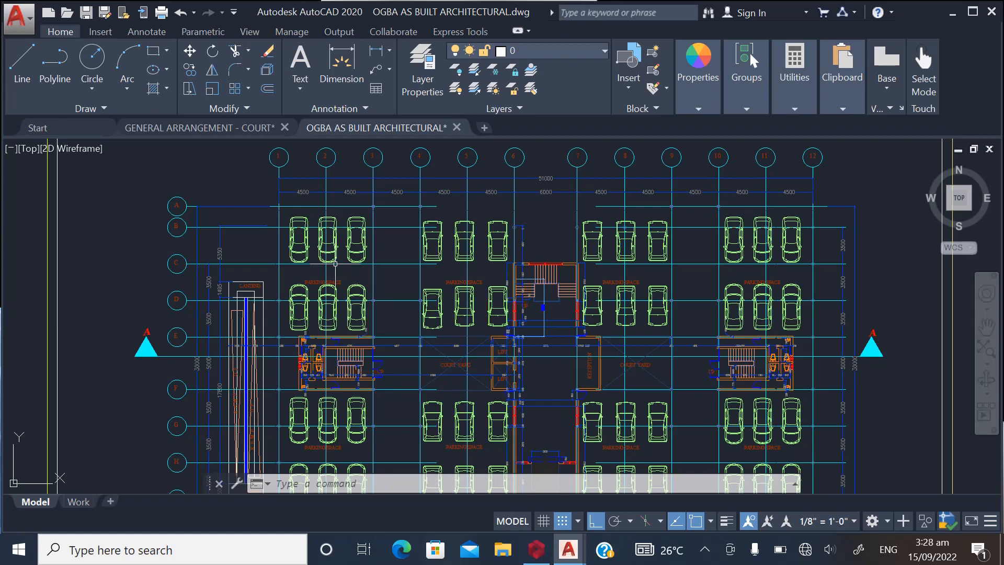
Examine the ground floor's central staircase, the side staircases and the toilets at both ends of the building
{"action": "scroll", "coordinate": [638, 267], "scroll_direction": "down", "scroll_amount": 2}
{"action": "scroll", "coordinate": [785, 285], "scroll_direction": "up", "scroll_amount": 2}
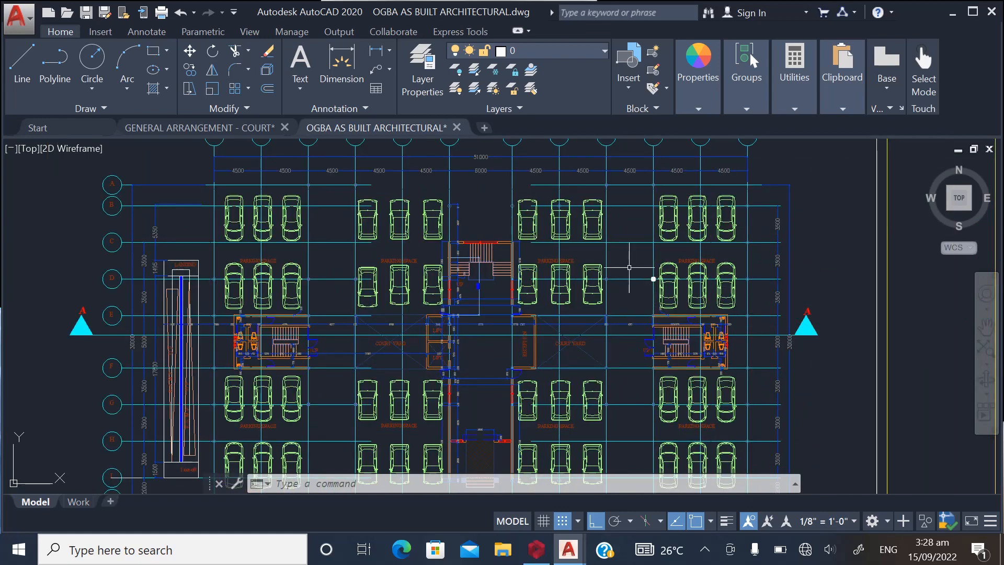
{"action": "scroll", "coordinate": [479, 257], "scroll_direction": "down", "scroll_amount": 2}
{"action": "scroll", "coordinate": [479, 257], "scroll_direction": "up", "scroll_amount": 2}
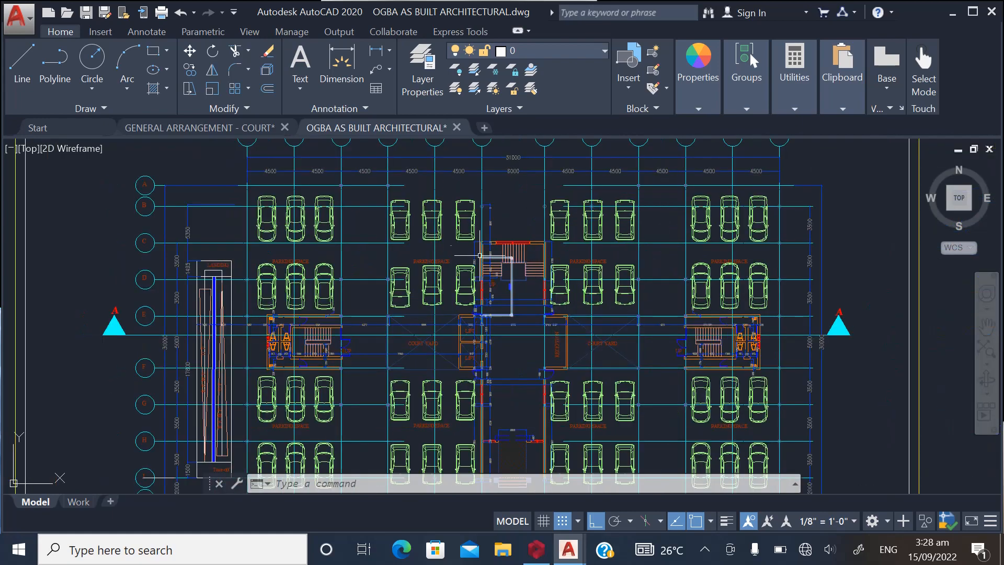
{"action": "scroll", "coordinate": [363, 236], "scroll_direction": "up", "scroll_amount": 2}
{"action": "scroll", "coordinate": [327, 304], "scroll_direction": "down", "scroll_amount": 2}
{"action": "scroll", "coordinate": [287, 364], "scroll_direction": "up", "scroll_amount": 1}
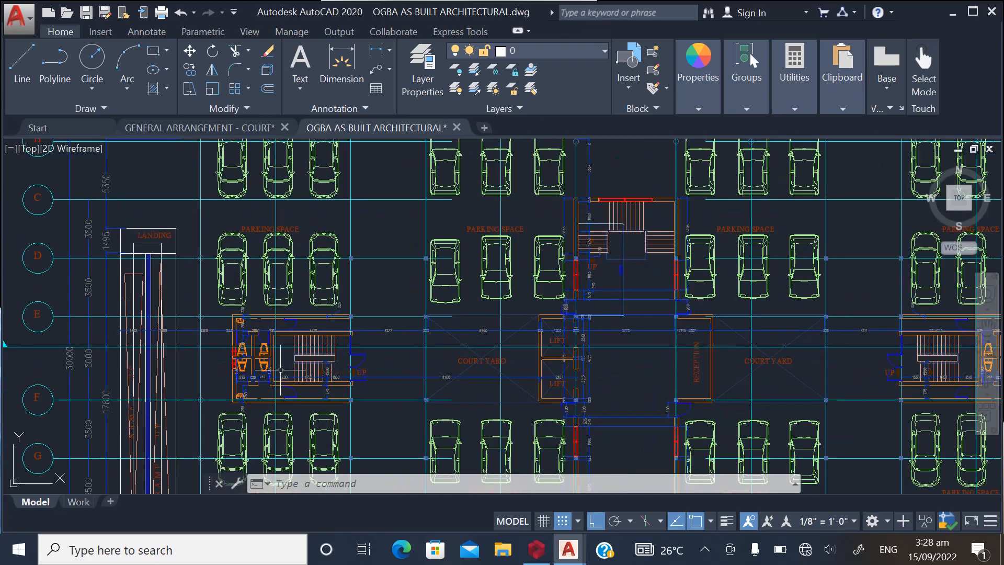
{"action": "scroll", "coordinate": [280, 375], "scroll_direction": "down", "scroll_amount": 1}
{"action": "scroll", "coordinate": [676, 387], "scroll_direction": "up", "scroll_amount": 2}
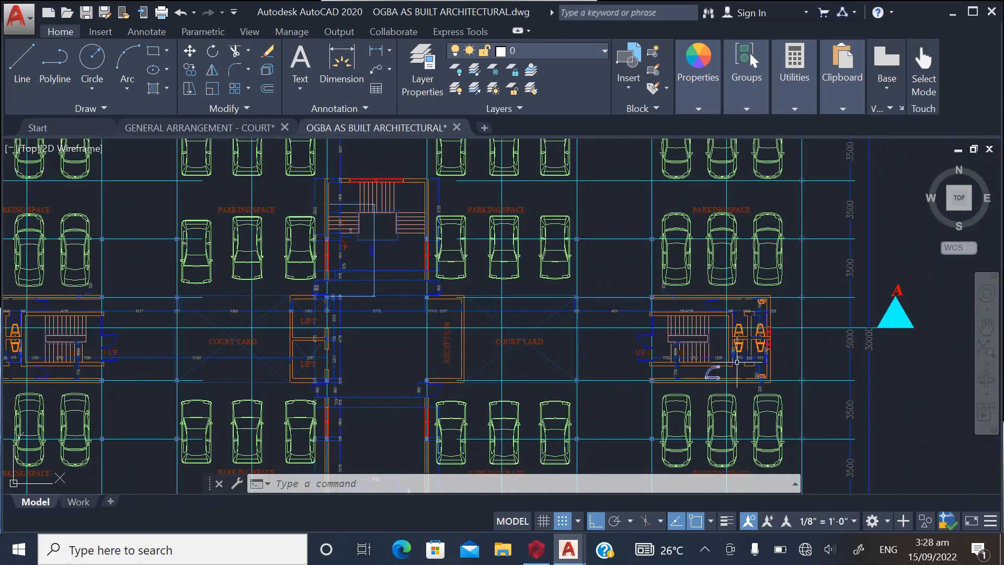
{"action": "scroll", "coordinate": [741, 362], "scroll_direction": "down", "scroll_amount": 2}
{"action": "scroll", "coordinate": [550, 318], "scroll_direction": "up", "scroll_amount": 1}
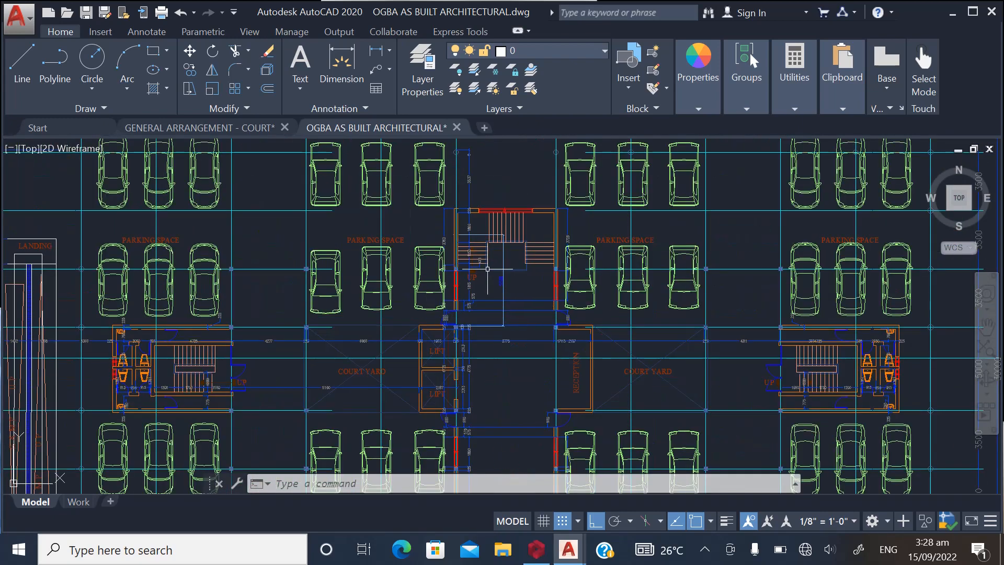
{"action": "scroll", "coordinate": [486, 270], "scroll_direction": "down", "scroll_amount": 1}
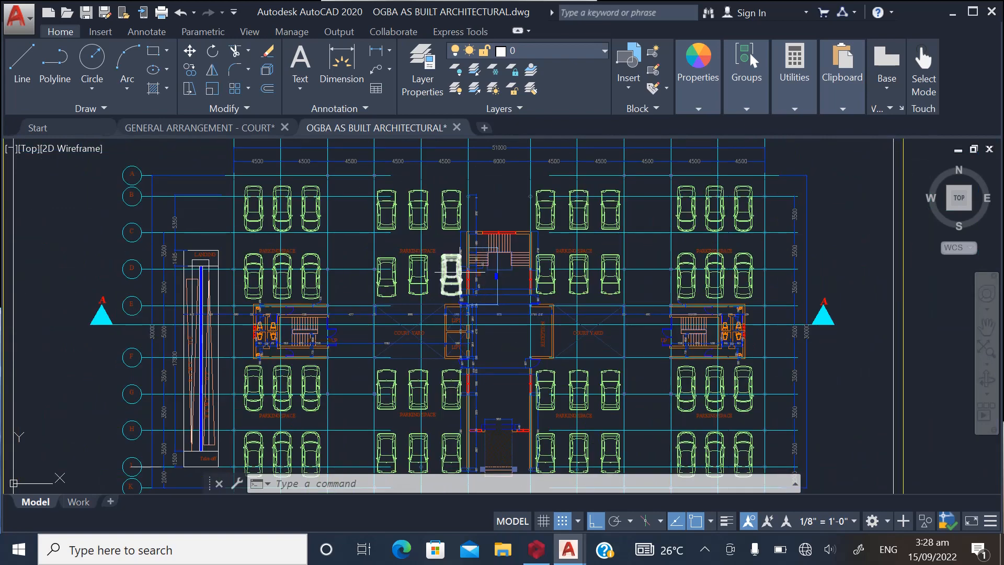
Inspect the lifts, courtyards and reception in the middle of the ground floor plan
{"action": "scroll", "coordinate": [451, 273], "scroll_direction": "up", "scroll_amount": 1}
{"action": "scroll", "coordinate": [413, 398], "scroll_direction": "up", "scroll_amount": 3}
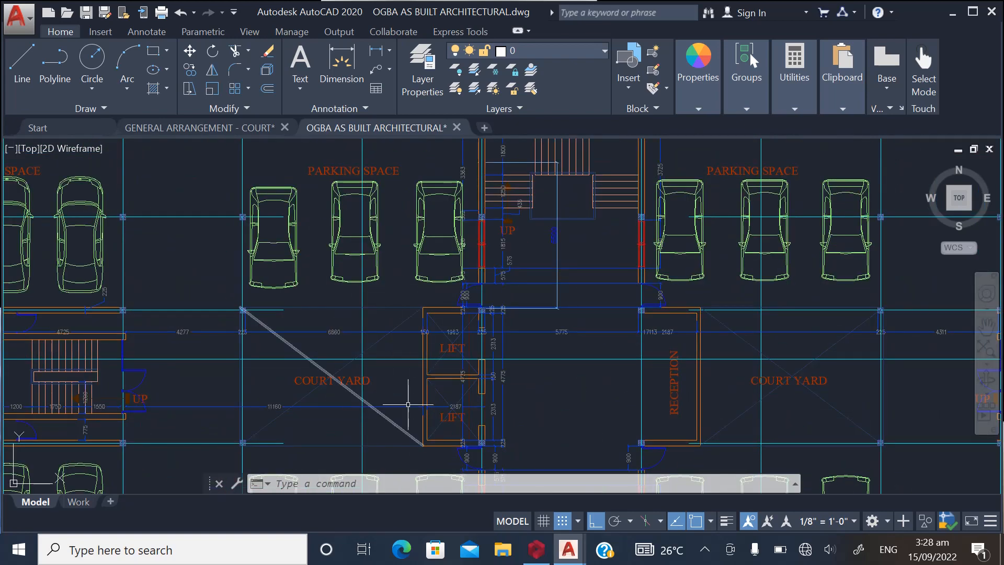
{"action": "scroll", "coordinate": [445, 433], "scroll_direction": "up", "scroll_amount": 2}
{"action": "scroll", "coordinate": [439, 346], "scroll_direction": "down", "scroll_amount": 2}
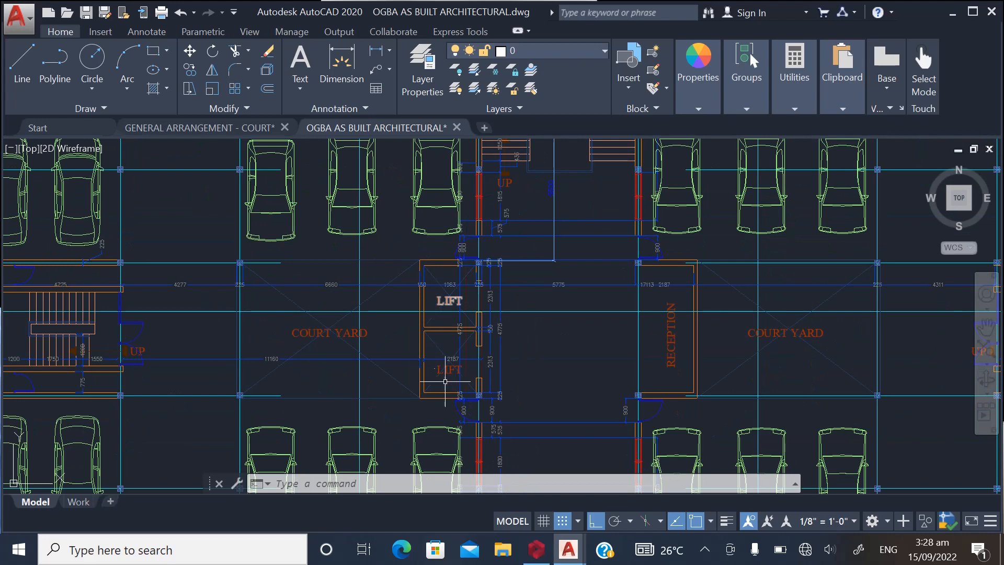
{"action": "scroll", "coordinate": [450, 429], "scroll_direction": "up", "scroll_amount": 2}
{"action": "scroll", "coordinate": [379, 378], "scroll_direction": "down", "scroll_amount": 2}
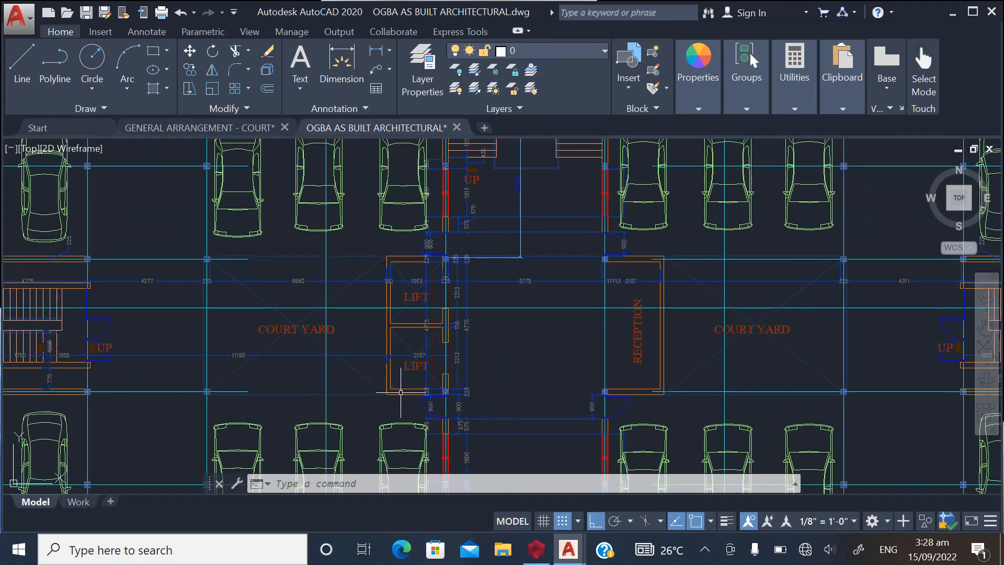
{"action": "scroll", "coordinate": [476, 380], "scroll_direction": "down", "scroll_amount": 2}
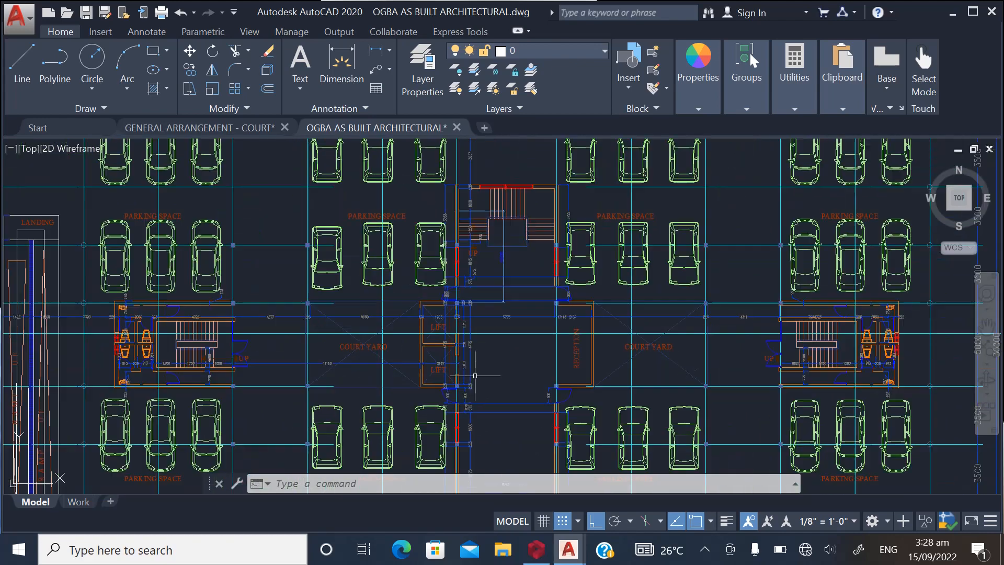
{"action": "scroll", "coordinate": [453, 384], "scroll_direction": "down", "scroll_amount": 7}
{"action": "scroll", "coordinate": [366, 405], "scroll_direction": "up", "scroll_amount": 2}
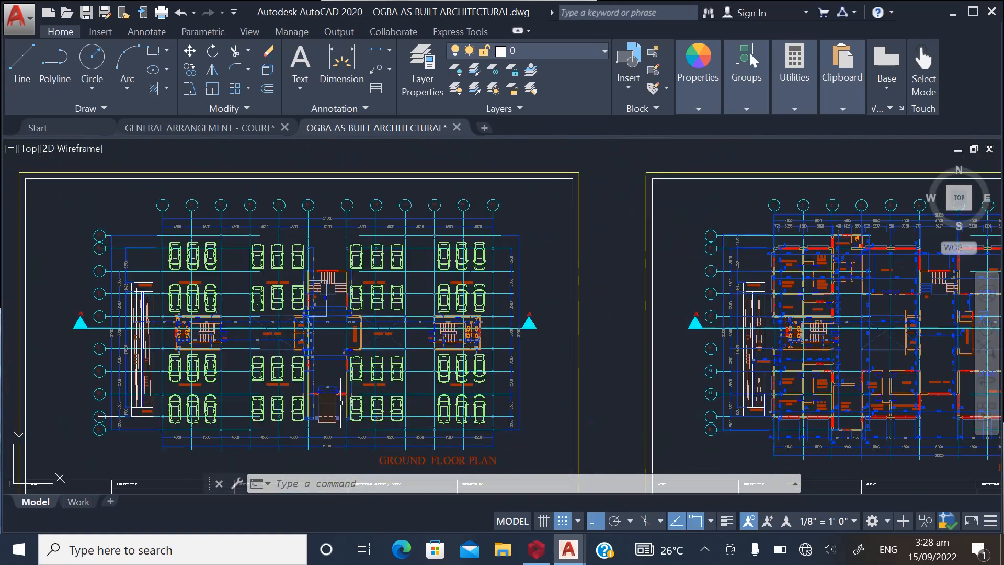
Examine the office and court room layout on the first floor plan and locate the neighbouring upper floor sheets
{"action": "scroll", "coordinate": [367, 404], "scroll_direction": "down", "scroll_amount": 4}
{"action": "scroll", "coordinate": [493, 402], "scroll_direction": "up", "scroll_amount": 7}
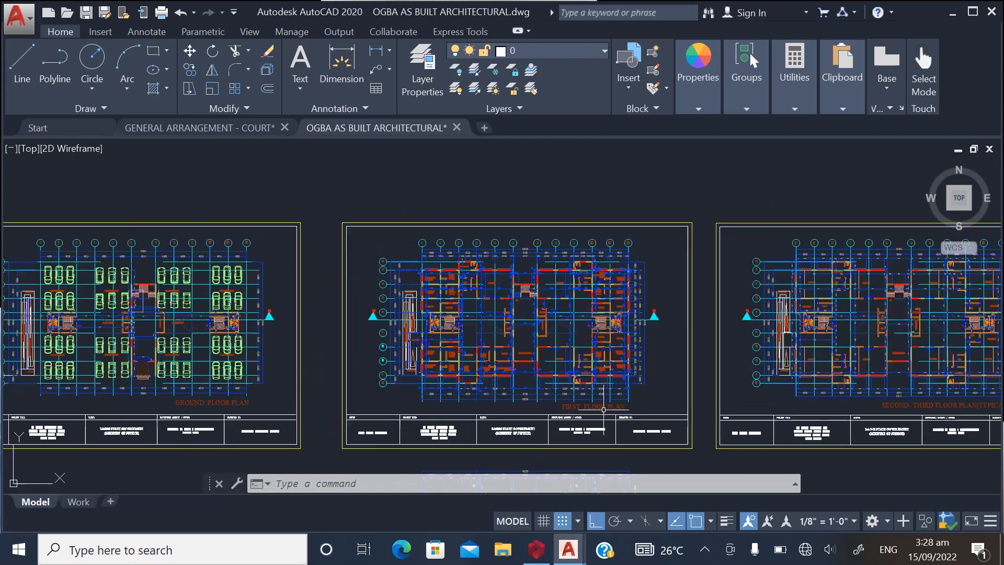
{"action": "scroll", "coordinate": [540, 393], "scroll_direction": "down", "scroll_amount": 7}
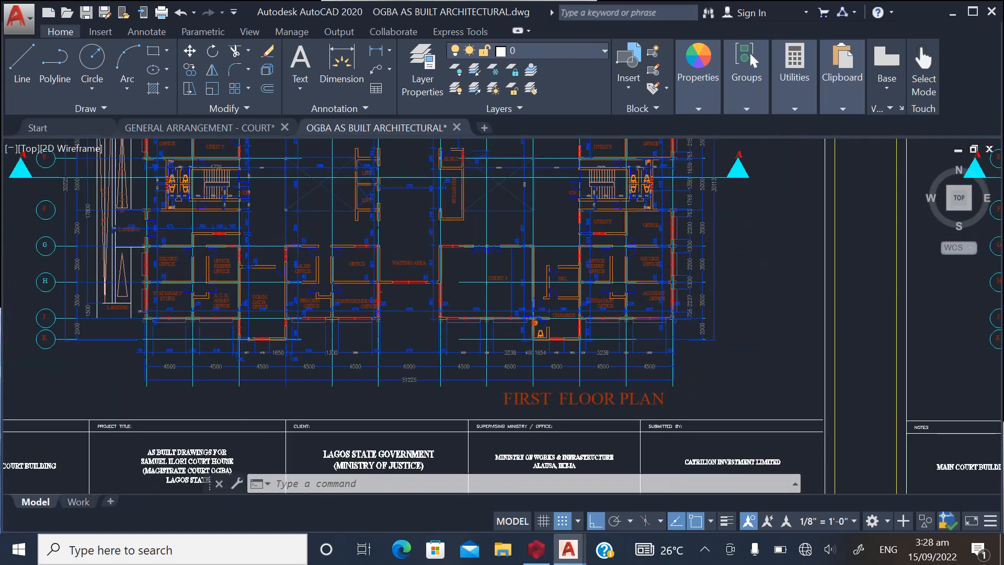
{"action": "scroll", "coordinate": [439, 316], "scroll_direction": "up", "scroll_amount": 3}
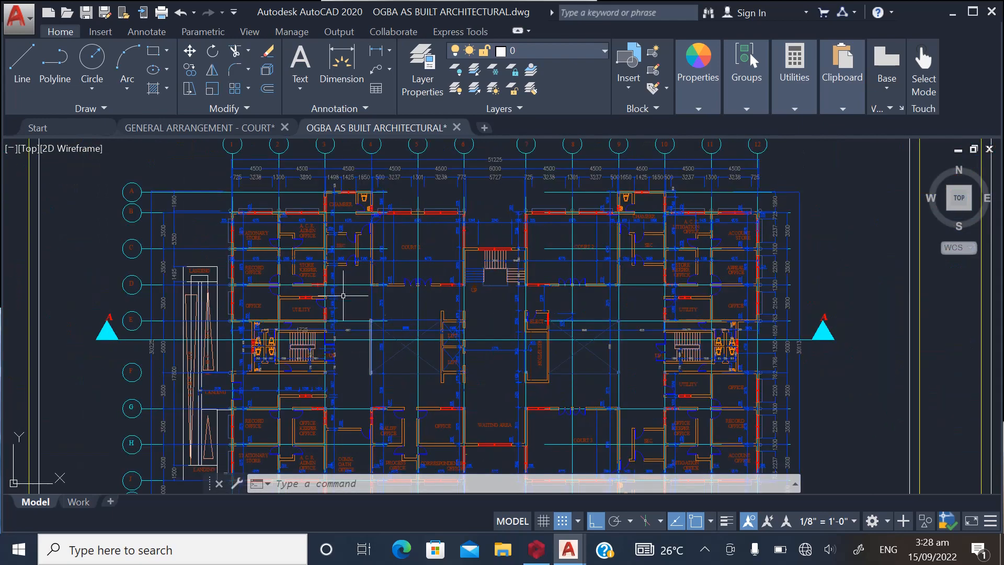
{"action": "scroll", "coordinate": [343, 295], "scroll_direction": "down", "scroll_amount": 6}
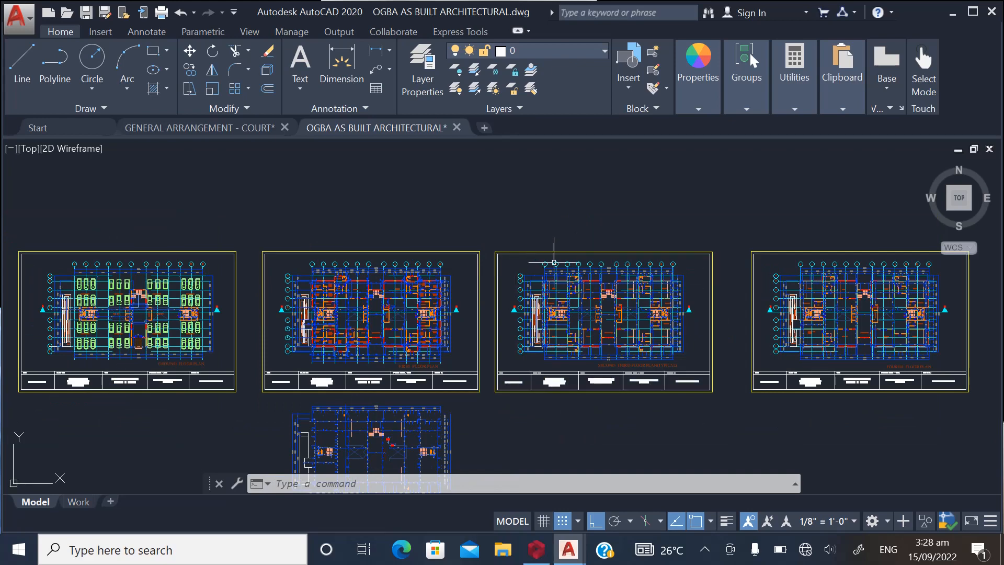
{"action": "scroll", "coordinate": [680, 270], "scroll_direction": "down", "scroll_amount": 2}
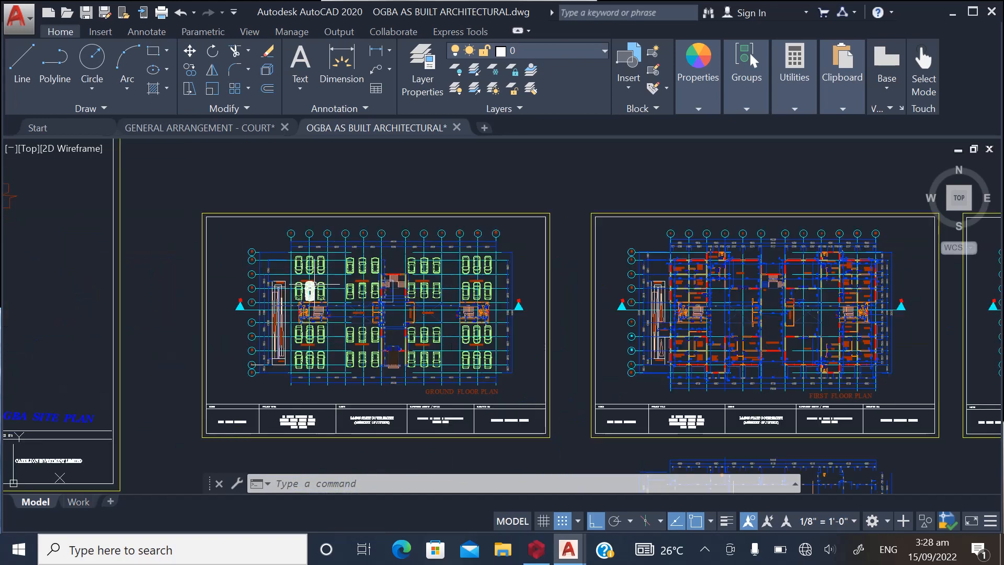
Review the ground floor plan sheet alongside the first floor and upper floor plan sheets
{"action": "scroll", "coordinate": [311, 289], "scroll_direction": "up", "scroll_amount": 4}
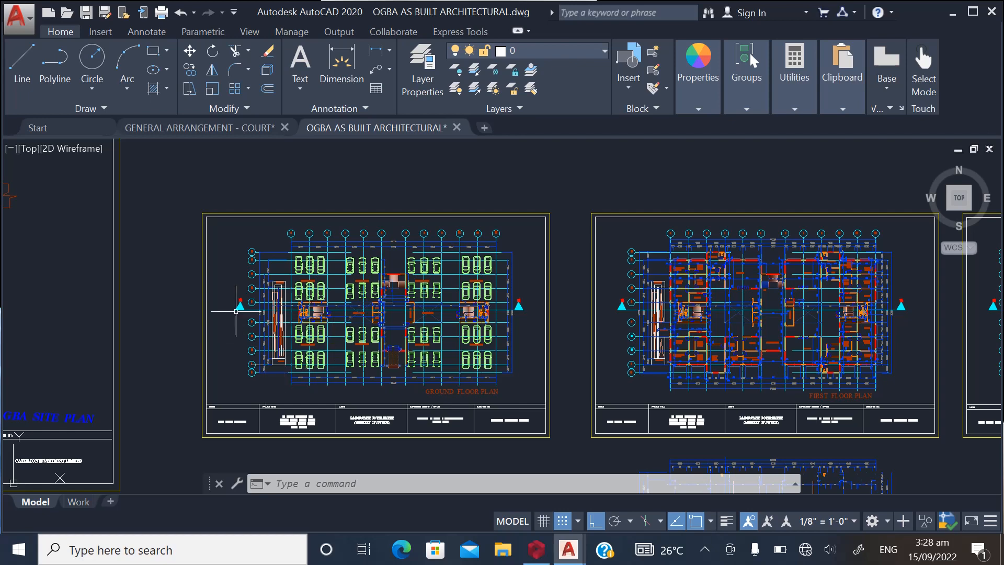
{"action": "scroll", "coordinate": [236, 310], "scroll_direction": "down", "scroll_amount": 2}
{"action": "scroll", "coordinate": [420, 305], "scroll_direction": "up", "scroll_amount": 2}
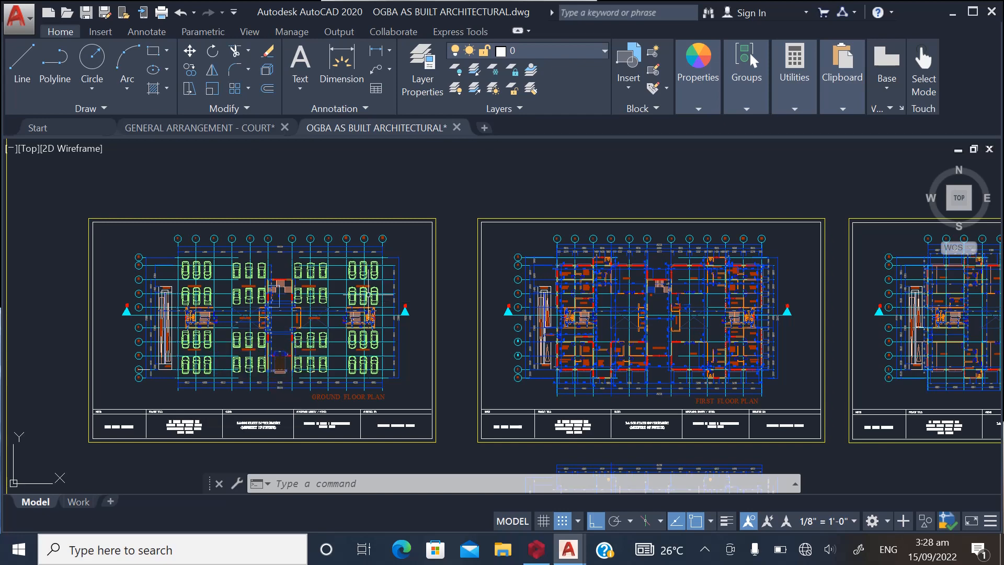
{"action": "scroll", "coordinate": [294, 276], "scroll_direction": "up", "scroll_amount": 2}
{"action": "scroll", "coordinate": [311, 270], "scroll_direction": "down", "scroll_amount": 2}
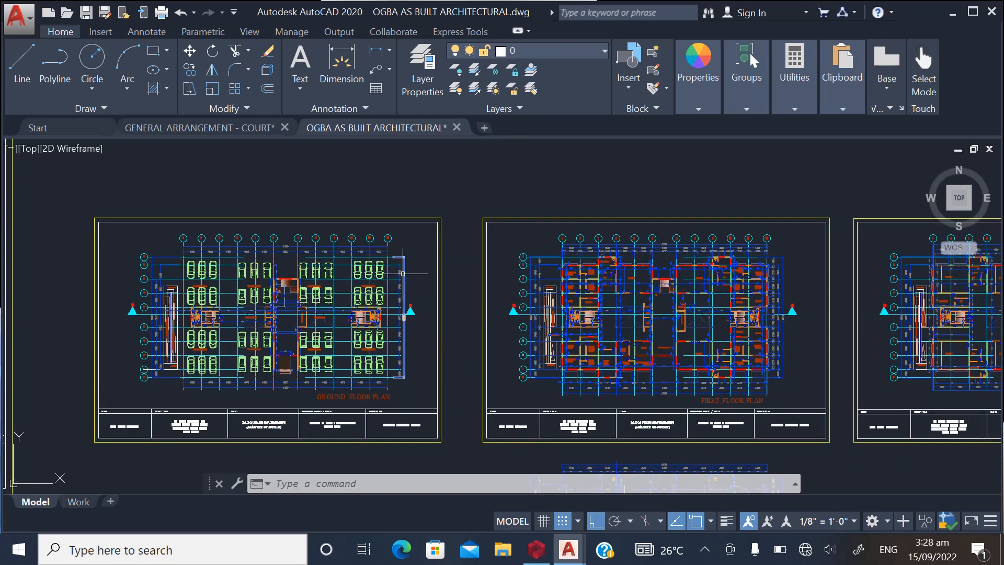
{"action": "scroll", "coordinate": [368, 350], "scroll_direction": "down", "scroll_amount": 2}
{"action": "scroll", "coordinate": [397, 366], "scroll_direction": "down", "scroll_amount": 2}
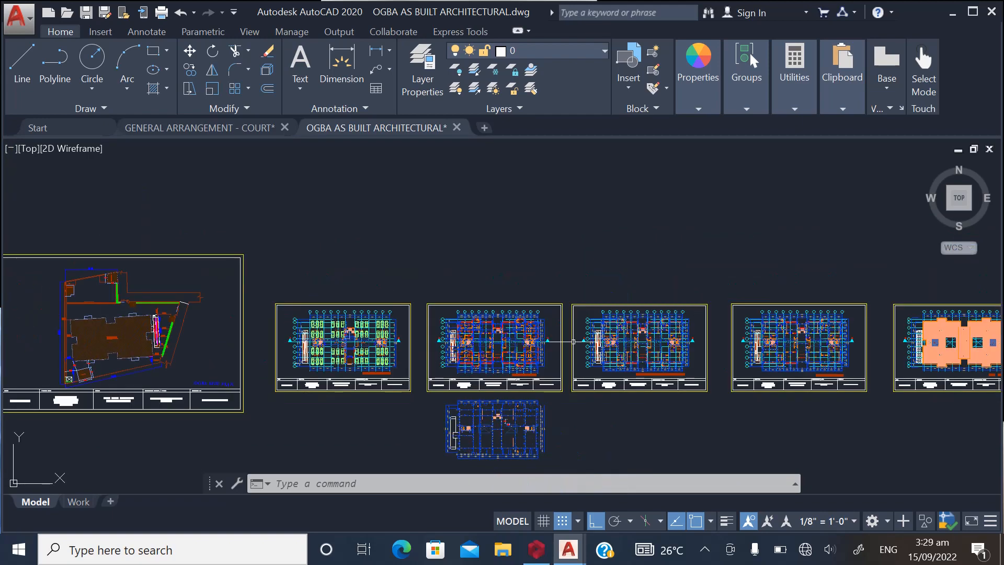
{"action": "scroll", "coordinate": [715, 328], "scroll_direction": "up", "scroll_amount": 2}
{"action": "scroll", "coordinate": [494, 324], "scroll_direction": "up", "scroll_amount": 3}
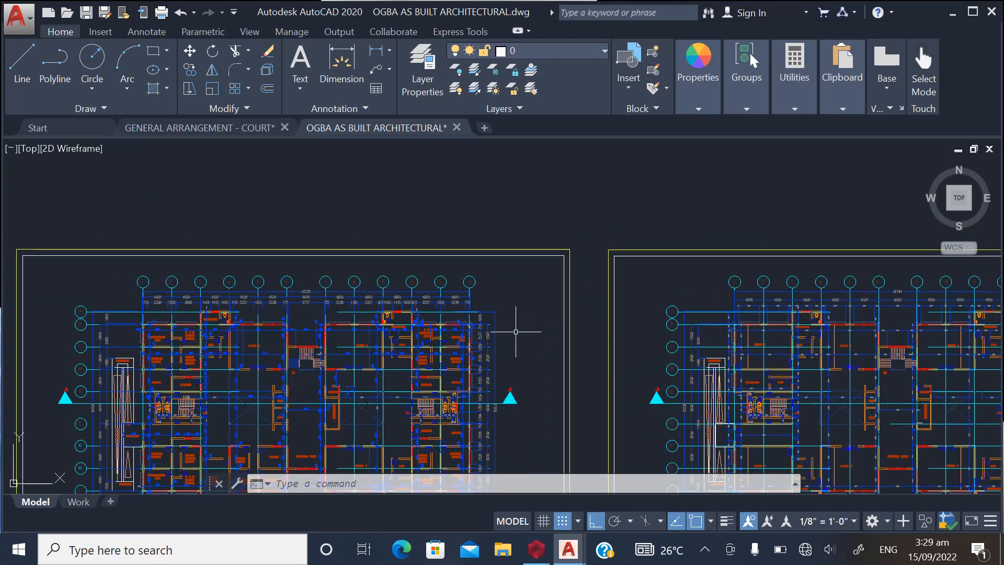
{"action": "scroll", "coordinate": [674, 303], "scroll_direction": "down", "scroll_amount": 5}
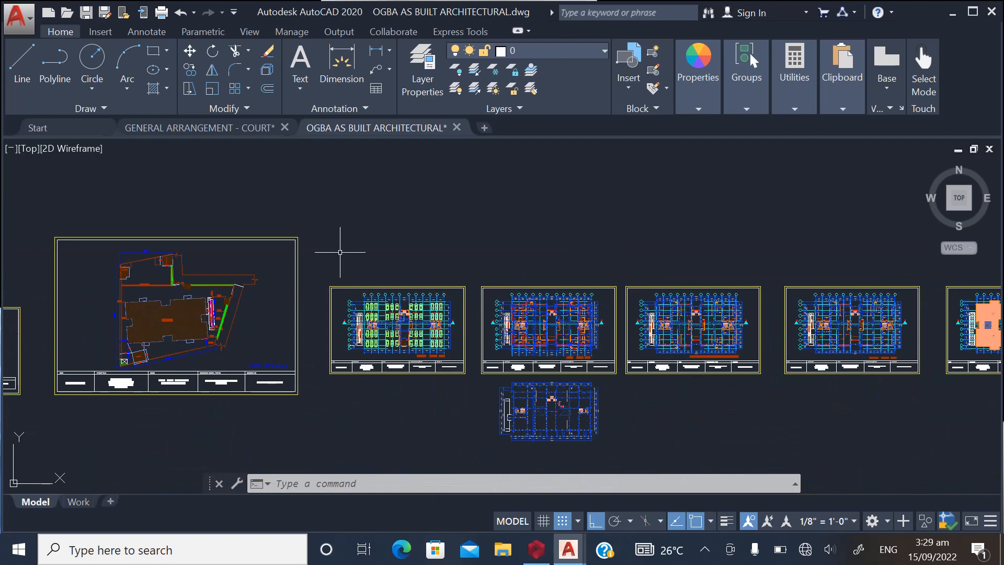
{"action": "scroll", "coordinate": [340, 252], "scroll_direction": "down", "scroll_amount": 1}
{"action": "scroll", "coordinate": [342, 266], "scroll_direction": "up", "scroll_amount": 3}
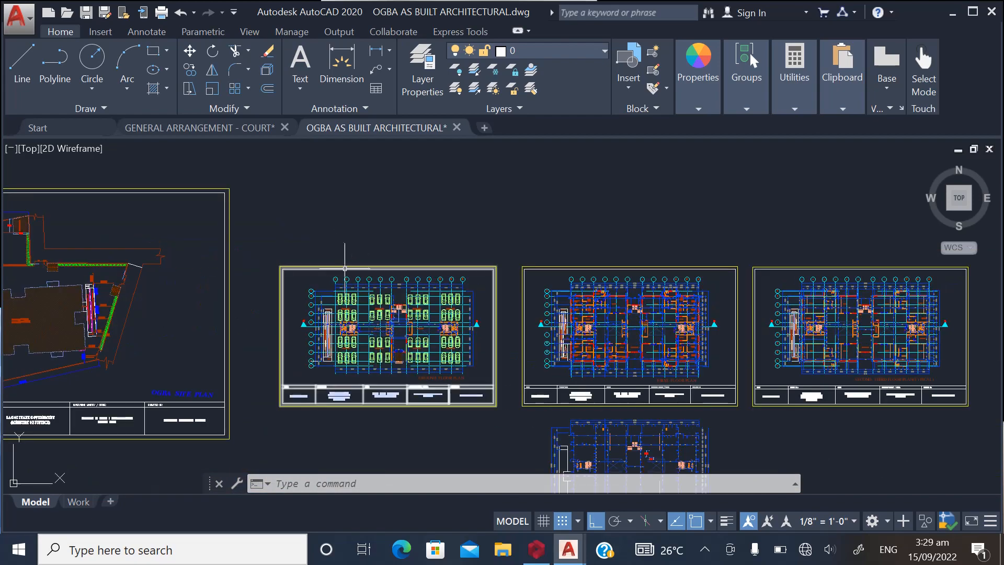
Examine the title and the title block entries of the ground floor plan sheet
{"action": "scroll", "coordinate": [494, 407], "scroll_direction": "up", "scroll_amount": 5}
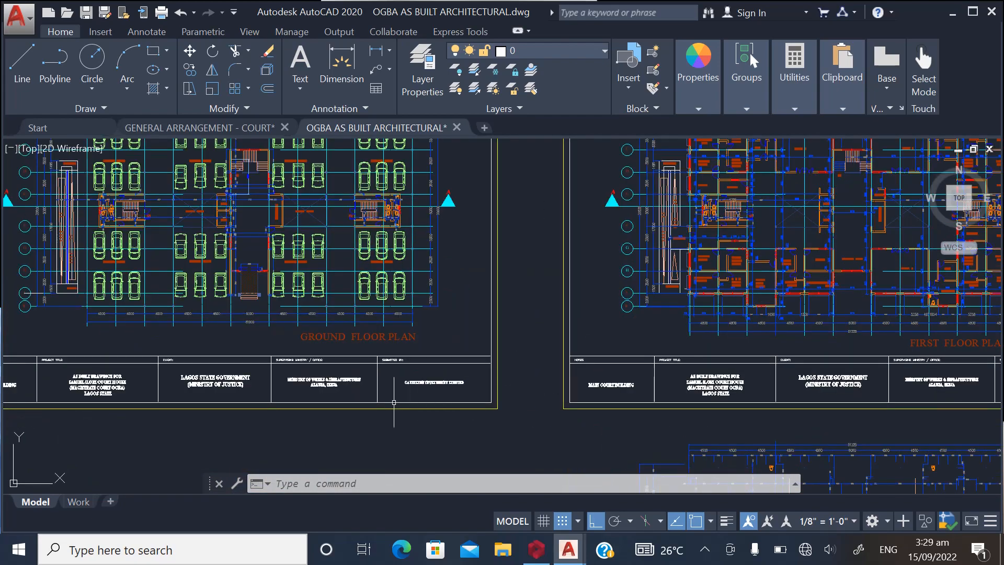
{"action": "scroll", "coordinate": [277, 374], "scroll_direction": "up", "scroll_amount": 4}
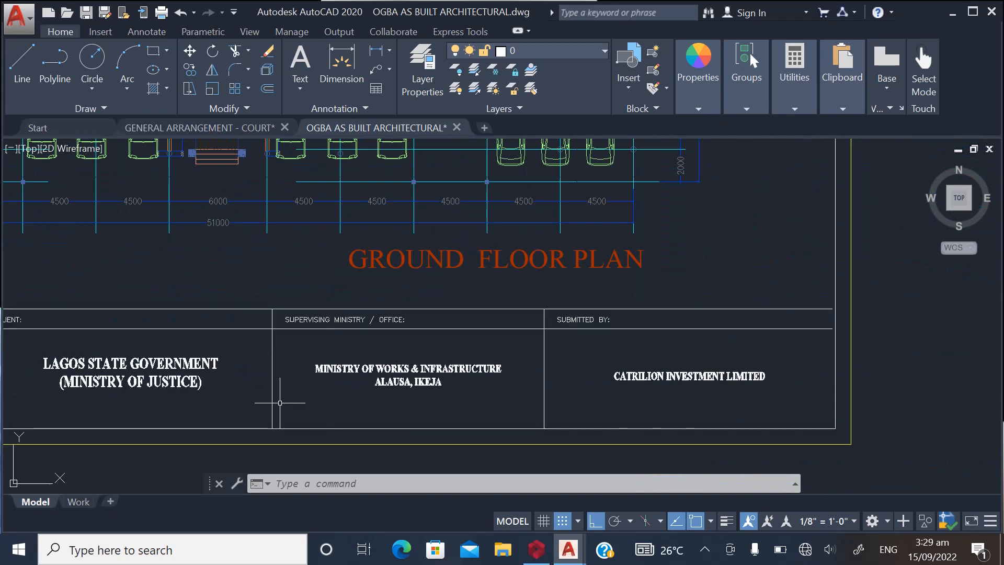
{"action": "scroll", "coordinate": [280, 403], "scroll_direction": "down", "scroll_amount": 5}
{"action": "scroll", "coordinate": [227, 323], "scroll_direction": "down", "scroll_amount": 2}
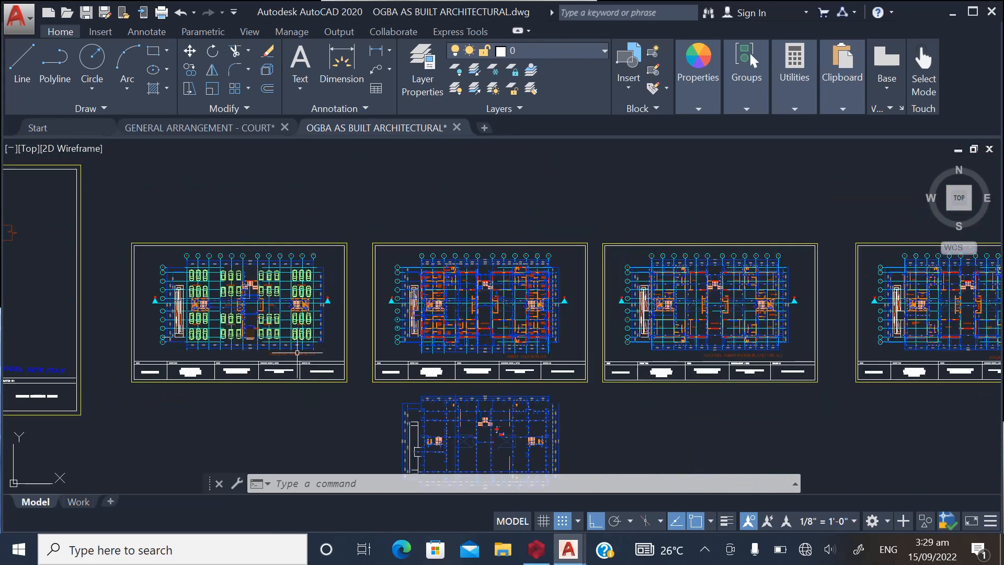
{"action": "left_click", "coordinate": [191, 72]}
{"action": "left_click", "coordinate": [107, 215]}
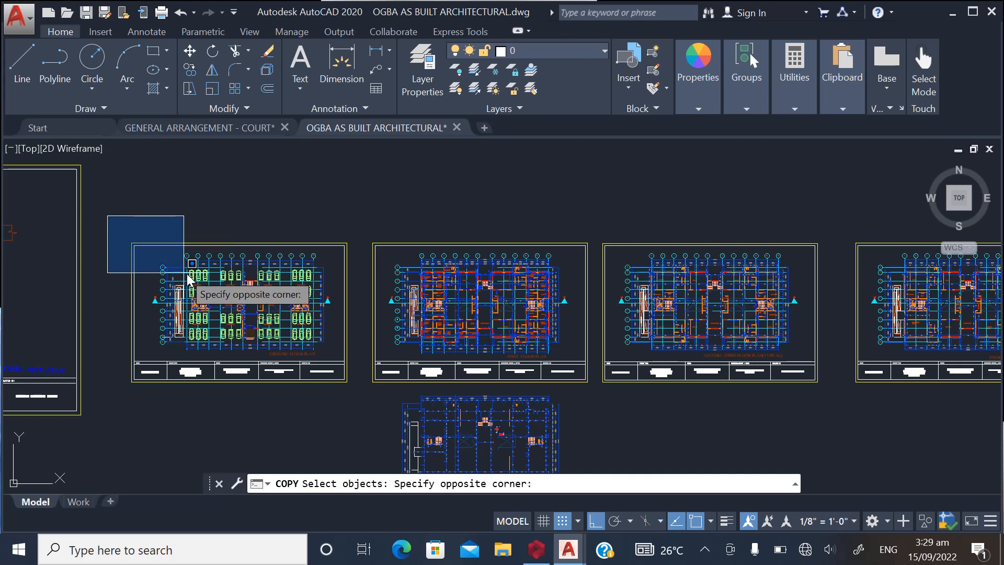
{"action": "scroll", "coordinate": [187, 276], "scroll_direction": "down", "scroll_amount": 2}
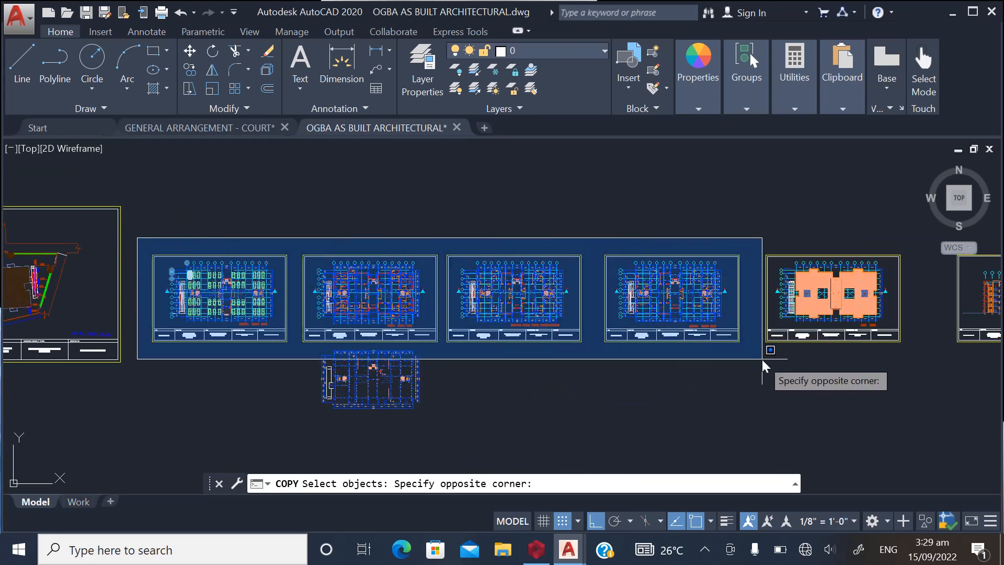
{"action": "scroll", "coordinate": [761, 357], "scroll_direction": "up", "scroll_amount": 2}
{"action": "scroll", "coordinate": [761, 357], "scroll_direction": "down", "scroll_amount": 4}
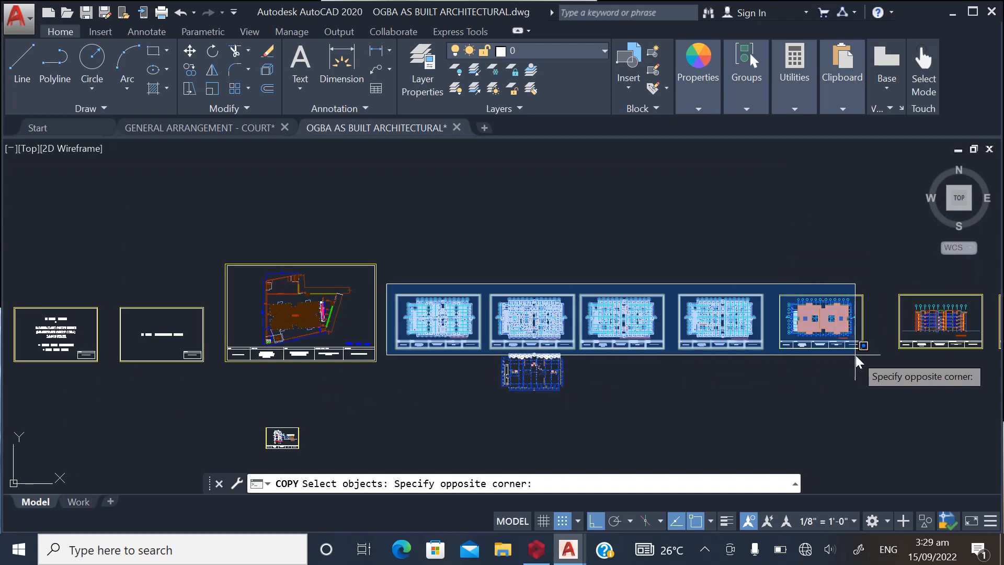
{"action": "scroll", "coordinate": [855, 356], "scroll_direction": "up", "scroll_amount": 2}
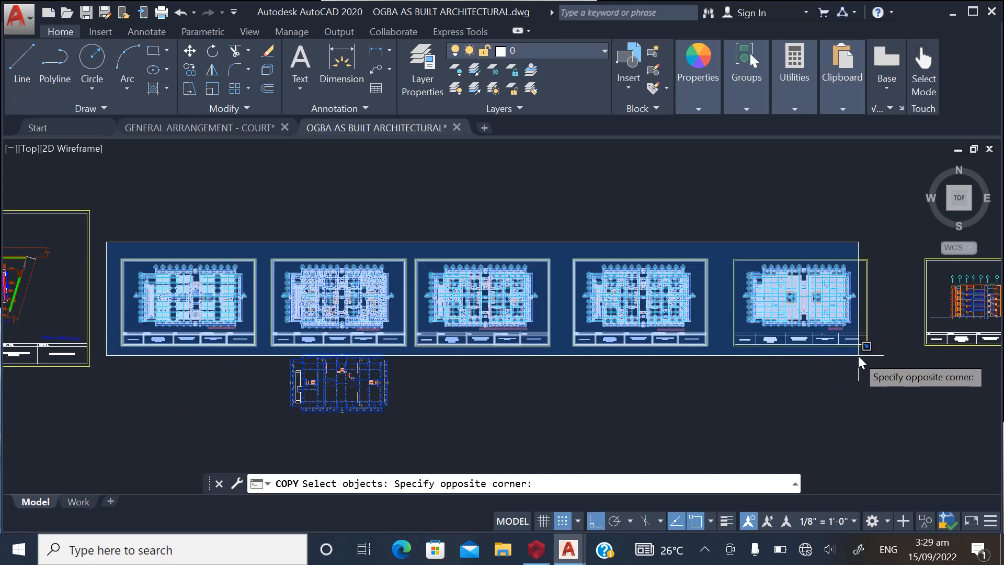
{"action": "left_click", "coordinate": [899, 351]}
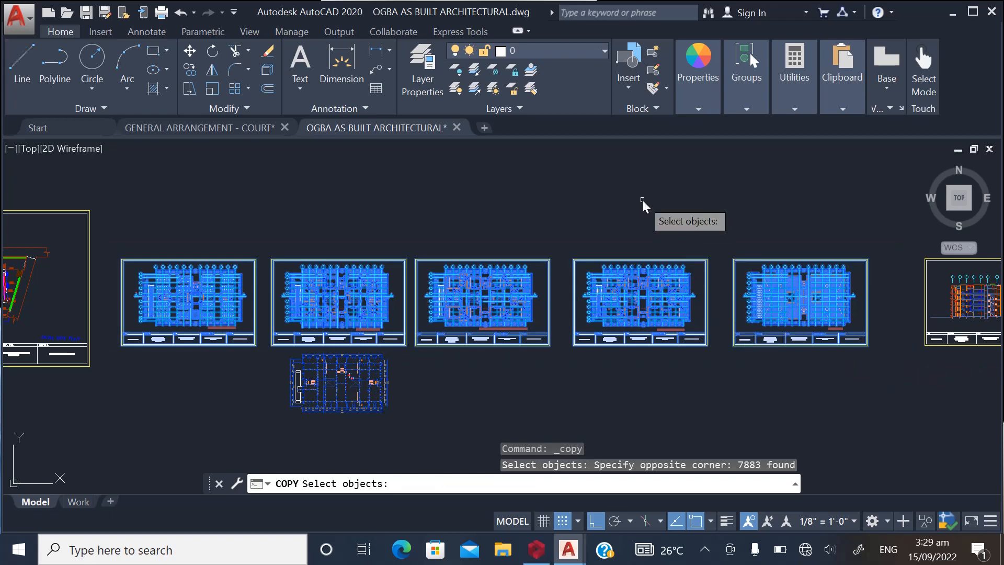
Copy the five plan sheets, from the ground floor plan through the orange-filled plan, to the clipboard
{"action": "key", "text": "ctrl+c"}
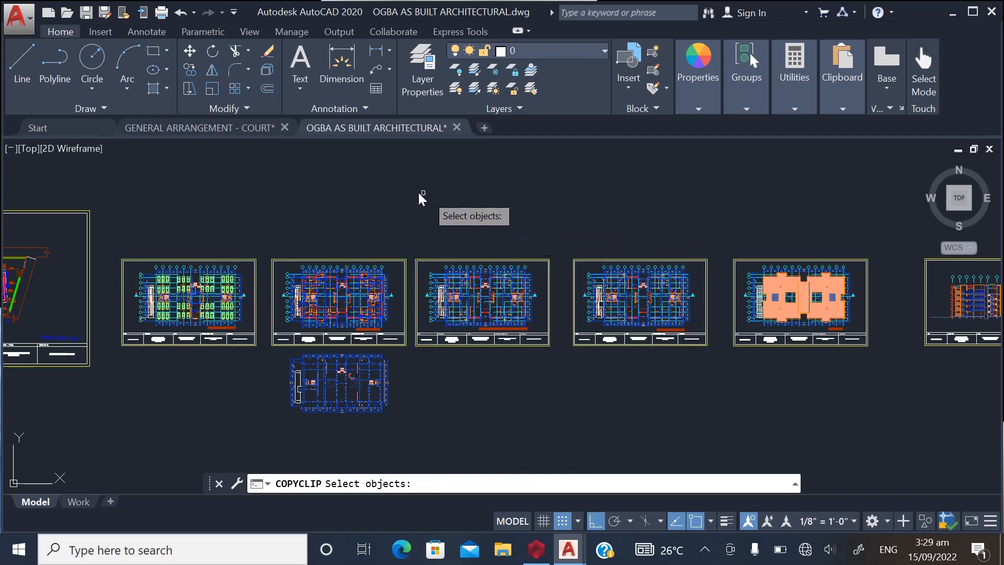
{"action": "left_click", "coordinate": [103, 236]}
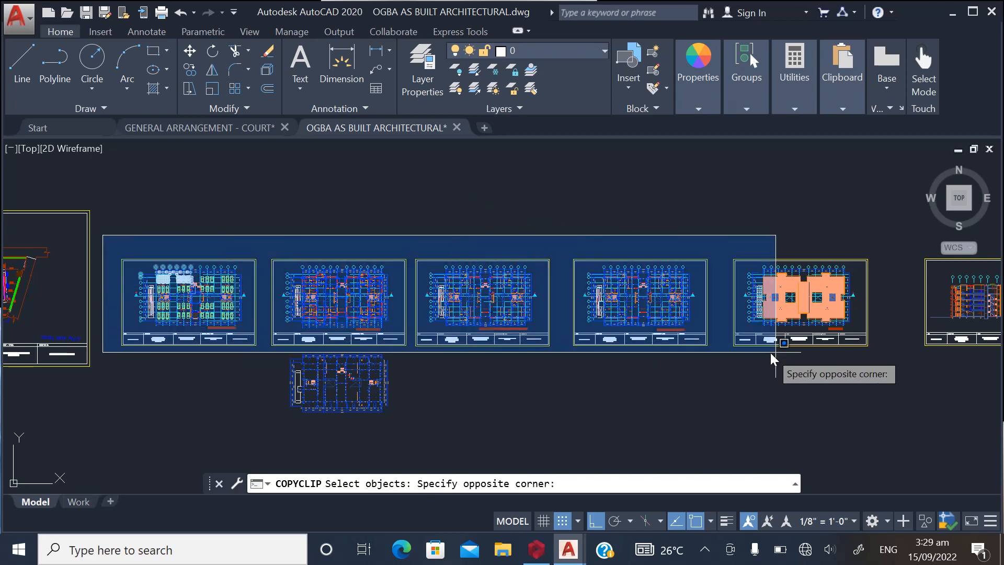
{"action": "left_click", "coordinate": [890, 354]}
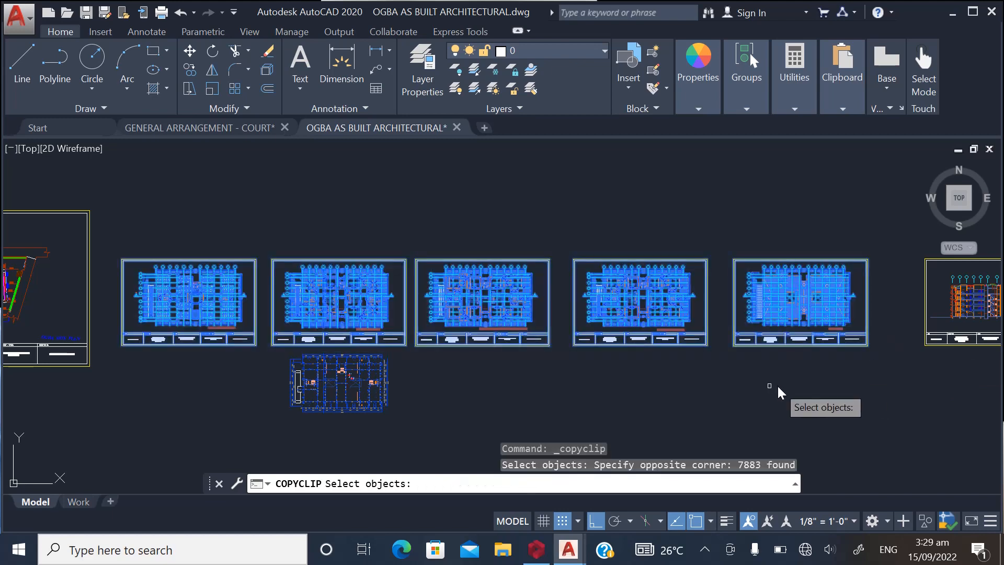
{"action": "key", "text": "Return"}
{"action": "left_click", "coordinate": [642, 377]}
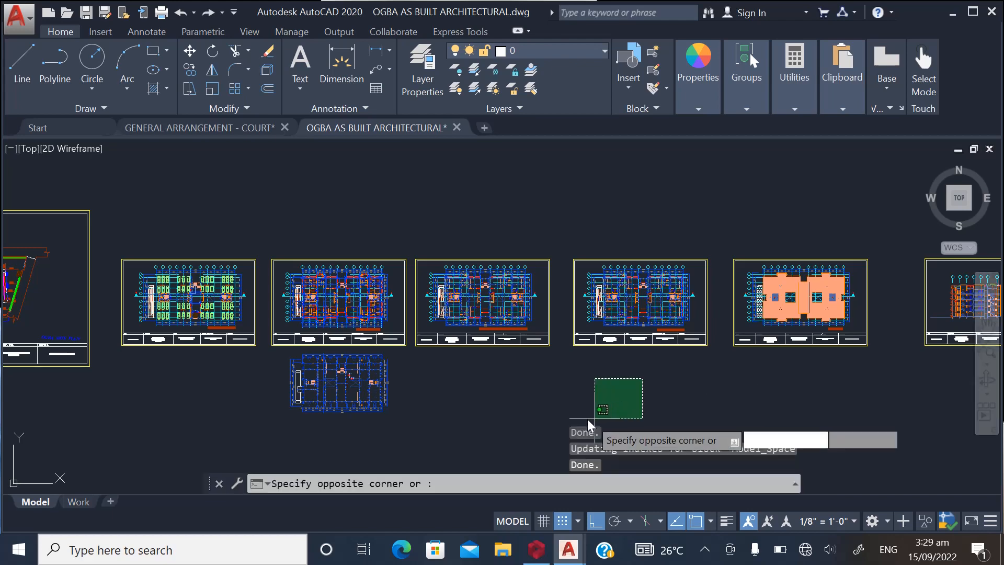
{"action": "left_click", "coordinate": [518, 395]}
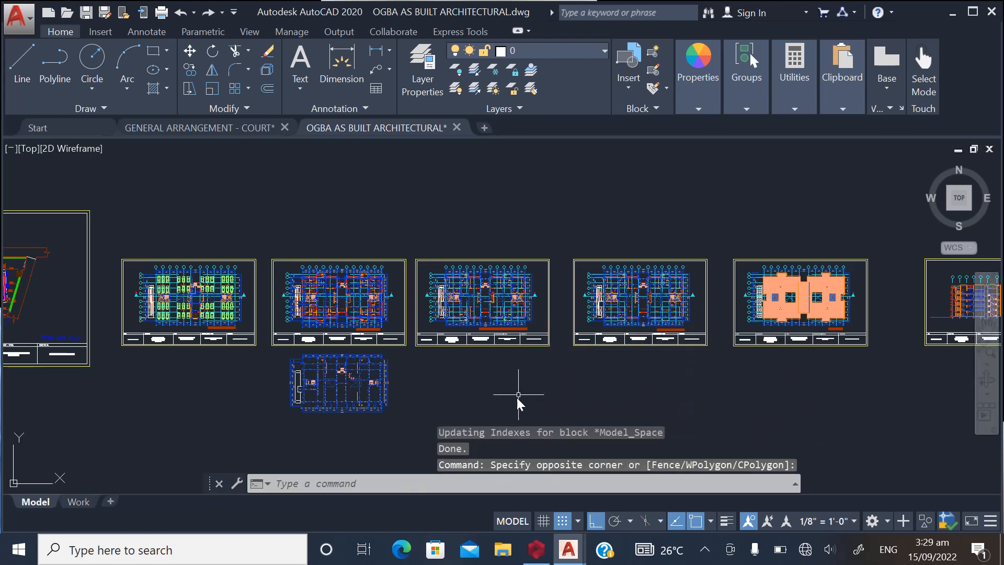
Copy the five plan sheets into the empty area east of the existing sheet rows, with Ortho and object snap turned off
{"action": "left_click", "coordinate": [110, 227]}
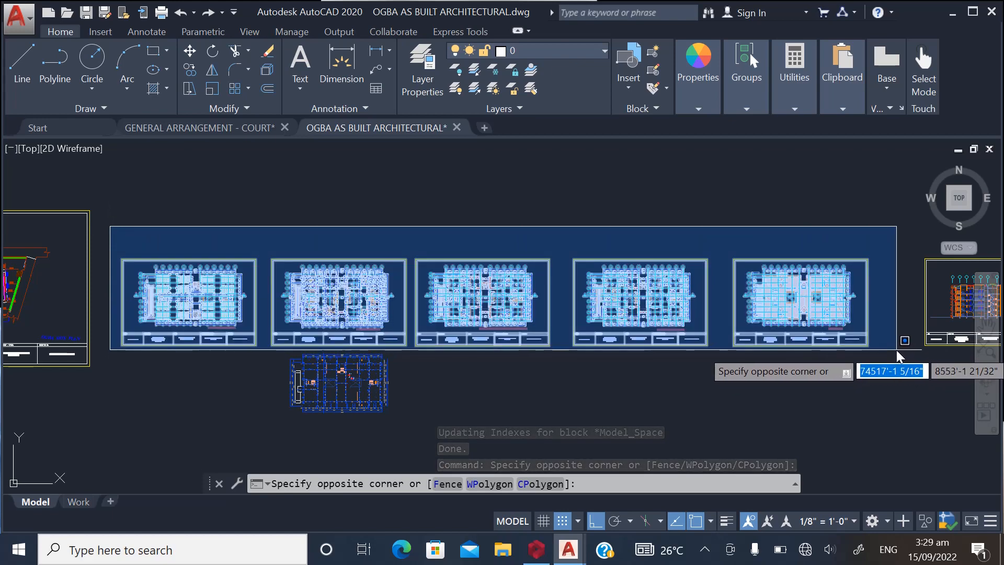
{"action": "left_click", "coordinate": [896, 350]}
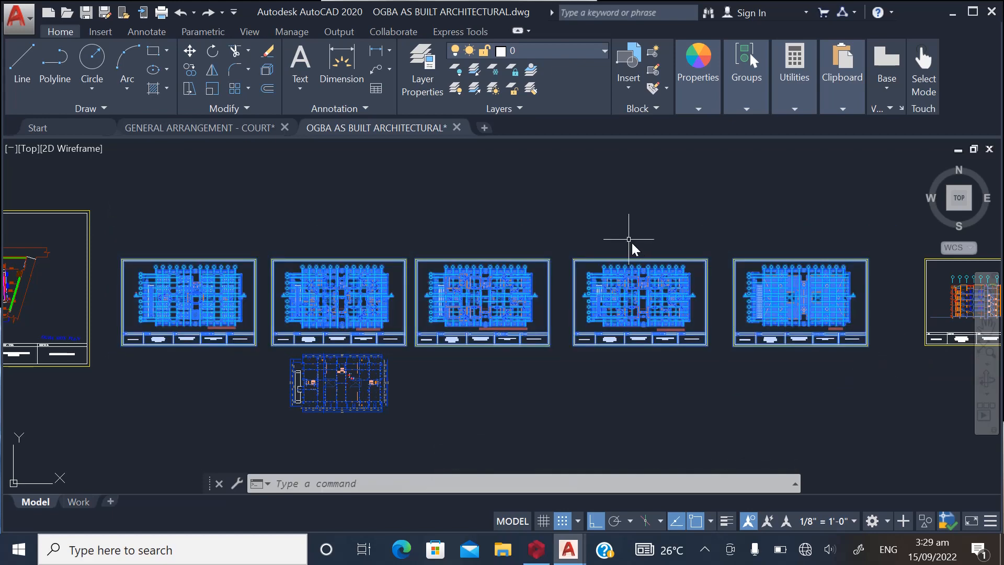
{"action": "right_click", "coordinate": [456, 242]}
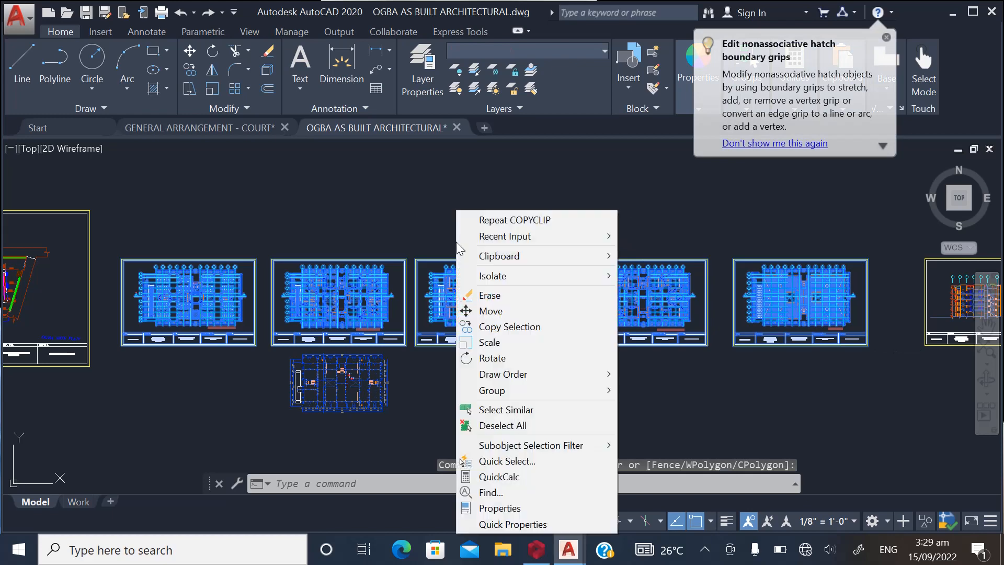
{"action": "left_click", "coordinate": [495, 326]}
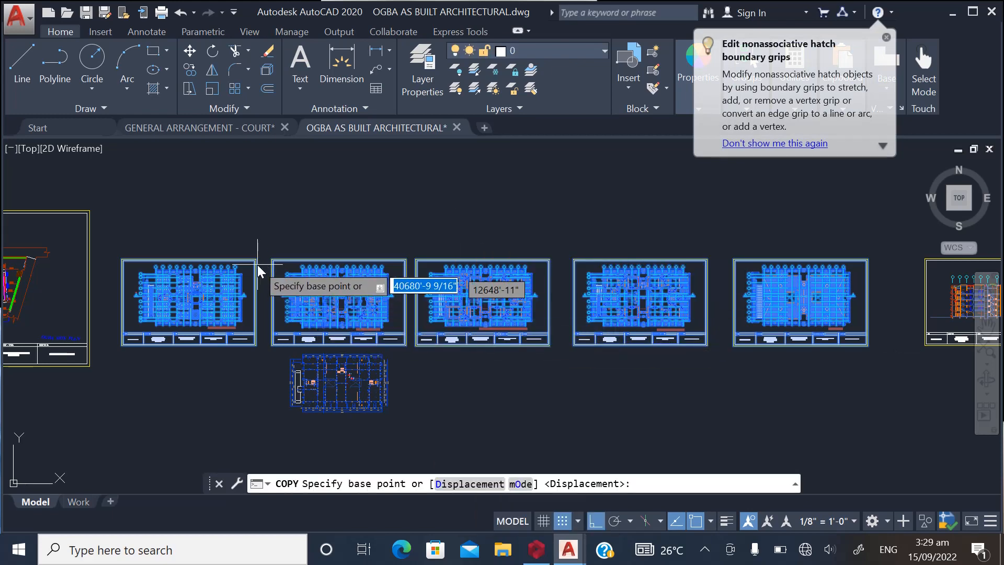
{"action": "left_click", "coordinate": [247, 232]}
{"action": "scroll", "coordinate": [265, 215], "scroll_direction": "down", "scroll_amount": 2}
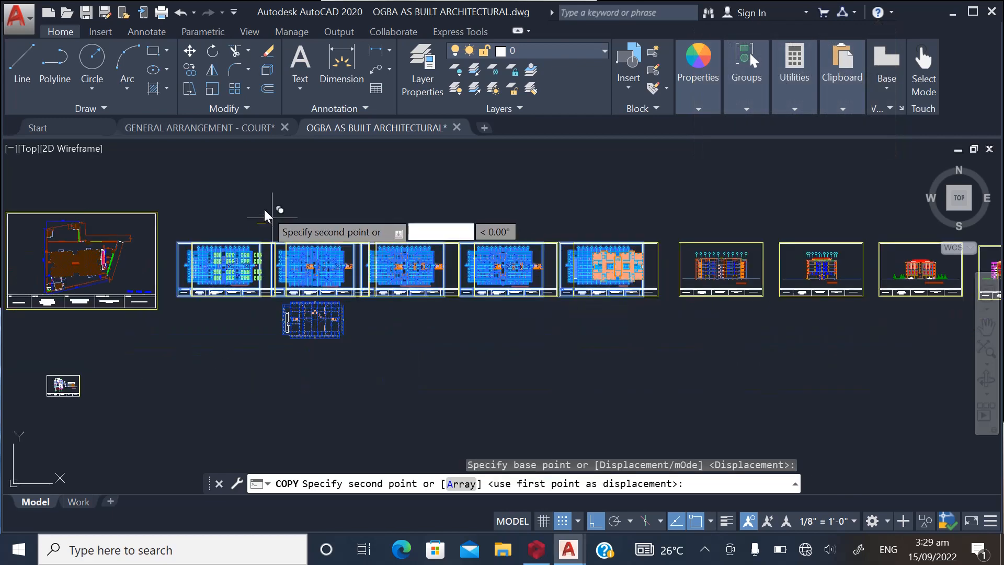
{"action": "scroll", "coordinate": [266, 215], "scroll_direction": "down", "scroll_amount": 3}
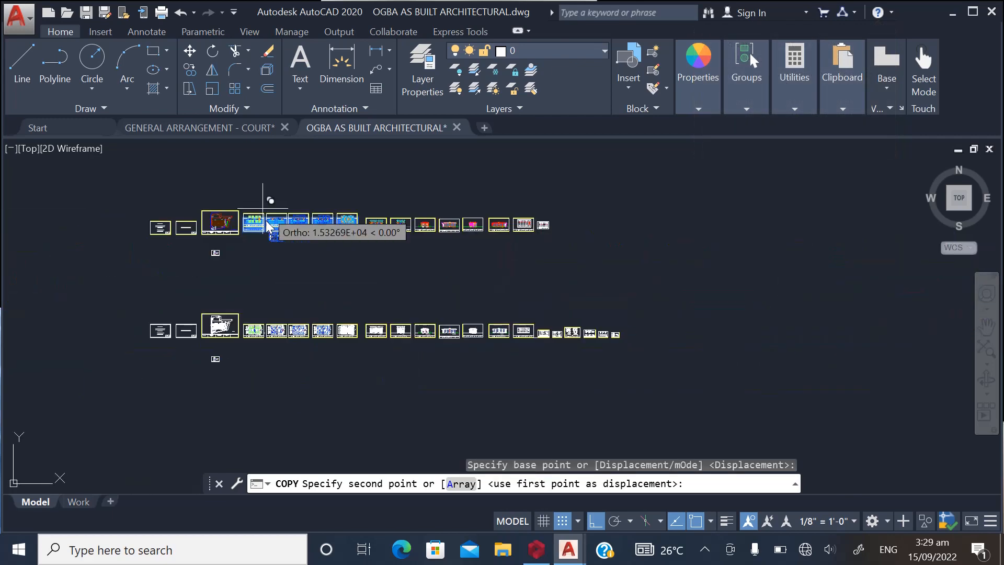
{"action": "left_click", "coordinate": [594, 523]}
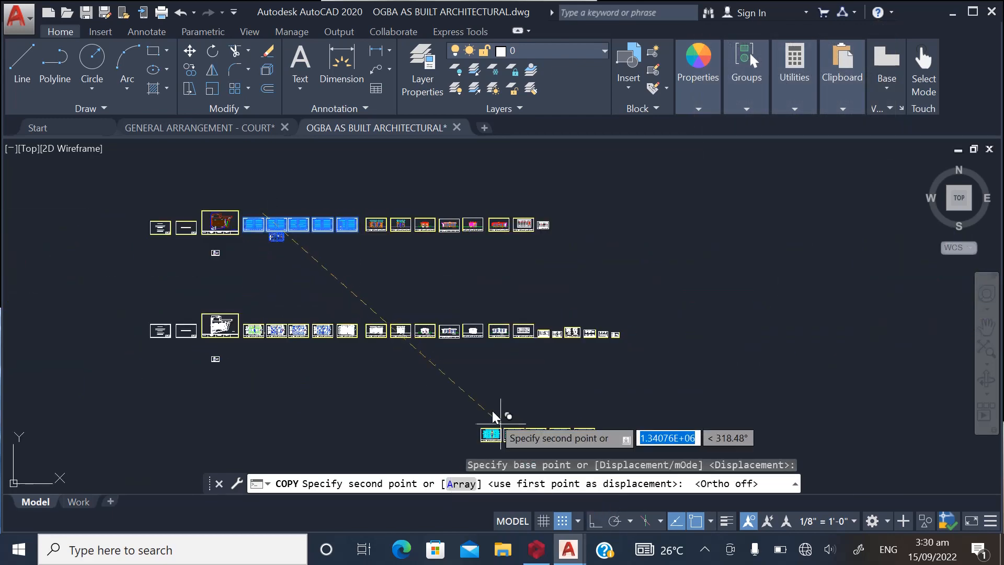
{"action": "left_click", "coordinate": [695, 522]}
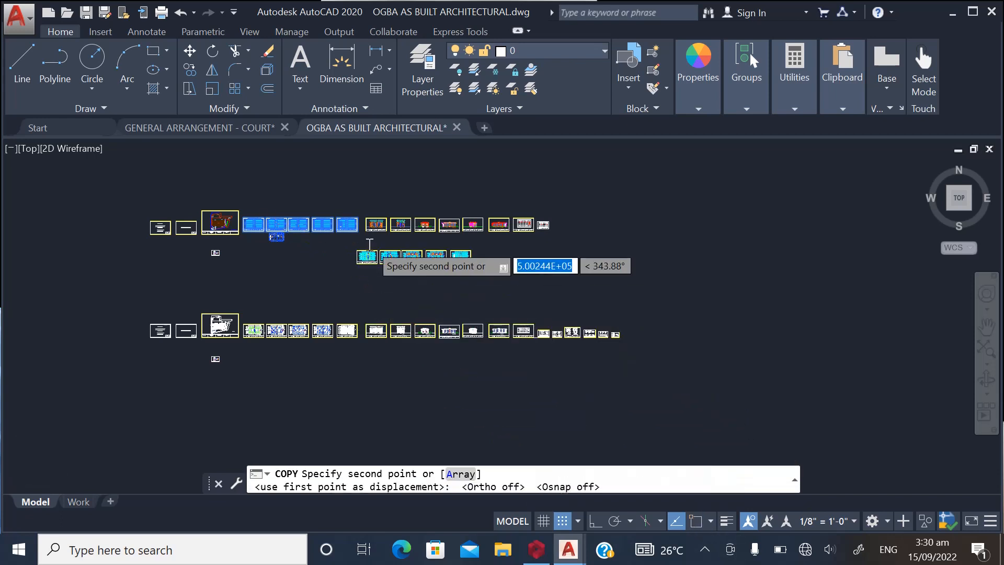
{"action": "scroll", "coordinate": [369, 246], "scroll_direction": "down", "scroll_amount": 3}
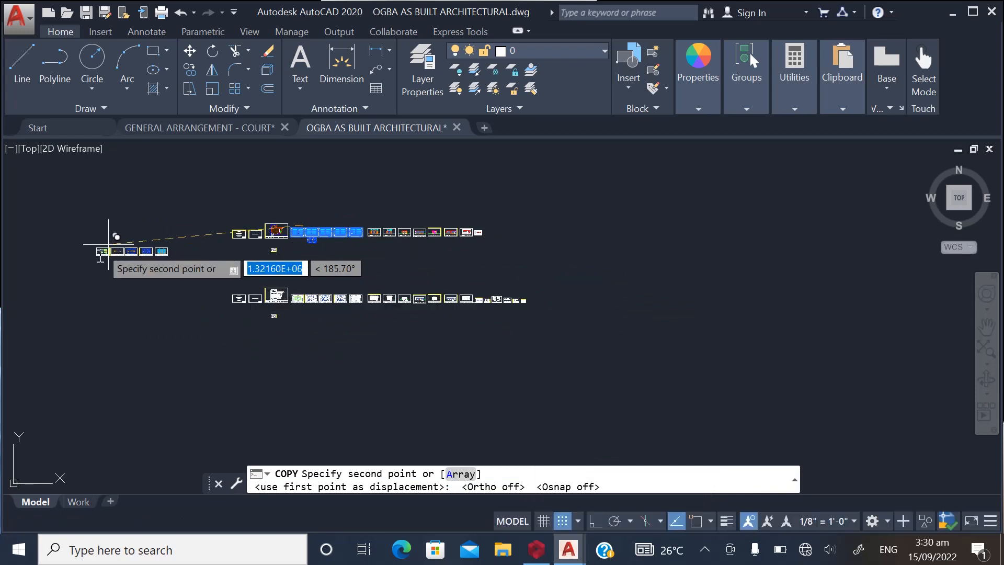
{"action": "scroll", "coordinate": [723, 278], "scroll_direction": "up", "scroll_amount": 4}
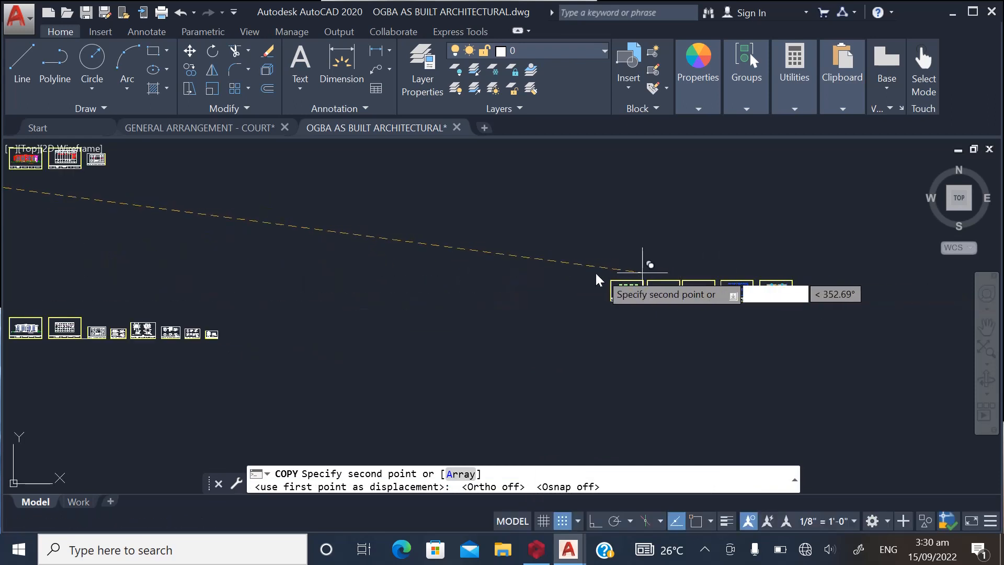
{"action": "key", "text": "Escape"}
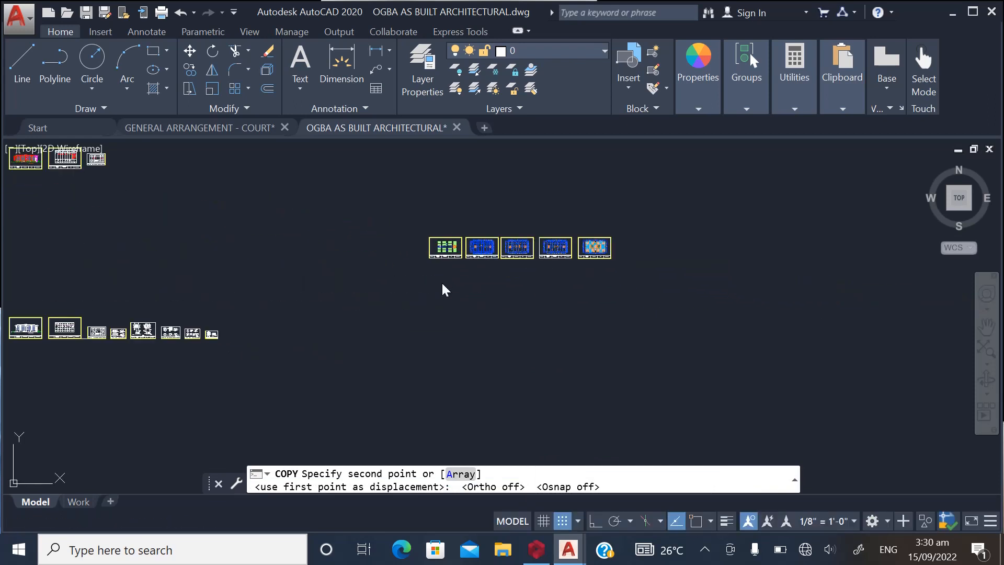
{"action": "left_click", "coordinate": [442, 313]}
{"action": "key", "text": "Escape"}
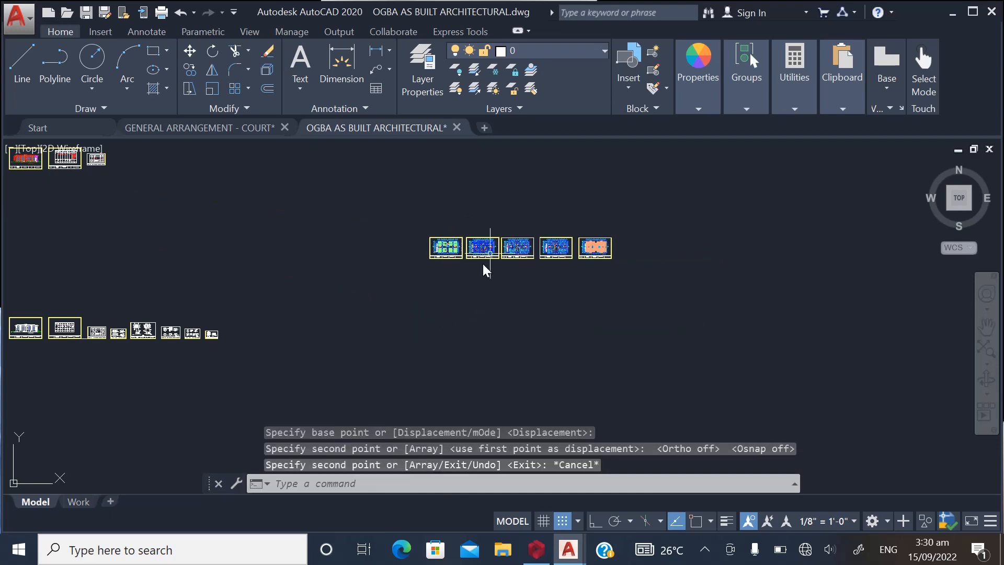
Check the copied ground floor and first floor plan sheets up close
{"action": "scroll", "coordinate": [492, 250], "scroll_direction": "up", "scroll_amount": 4}
{"action": "scroll", "coordinate": [389, 276], "scroll_direction": "up", "scroll_amount": 4}
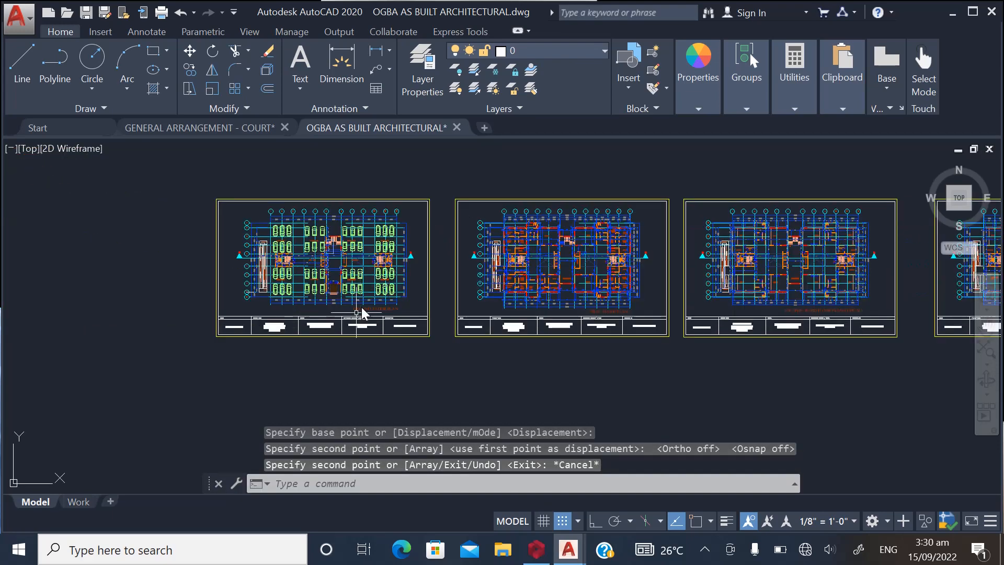
{"action": "scroll", "coordinate": [267, 275], "scroll_direction": "up", "scroll_amount": 2}
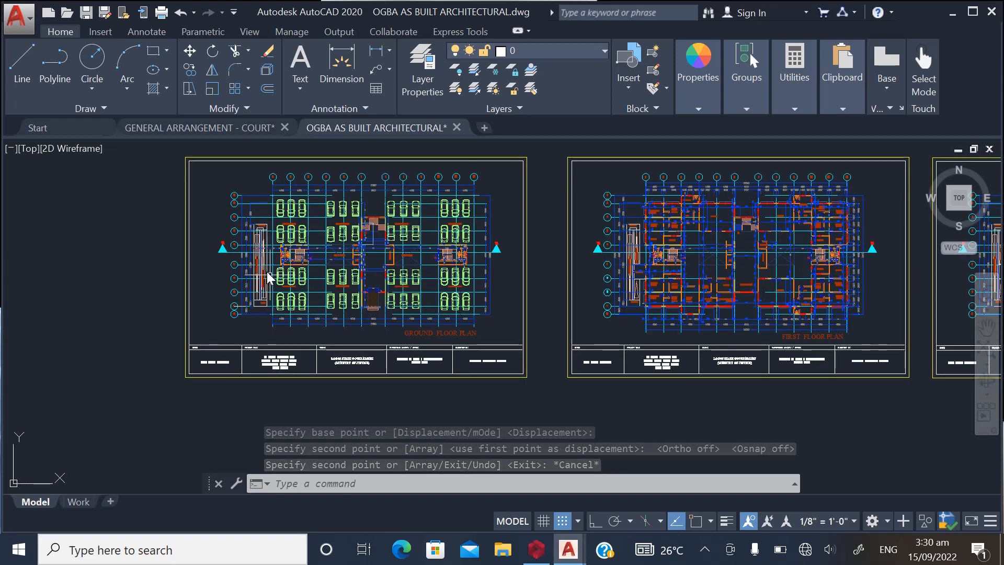
{"action": "scroll", "coordinate": [246, 357], "scroll_direction": "down", "scroll_amount": 2}
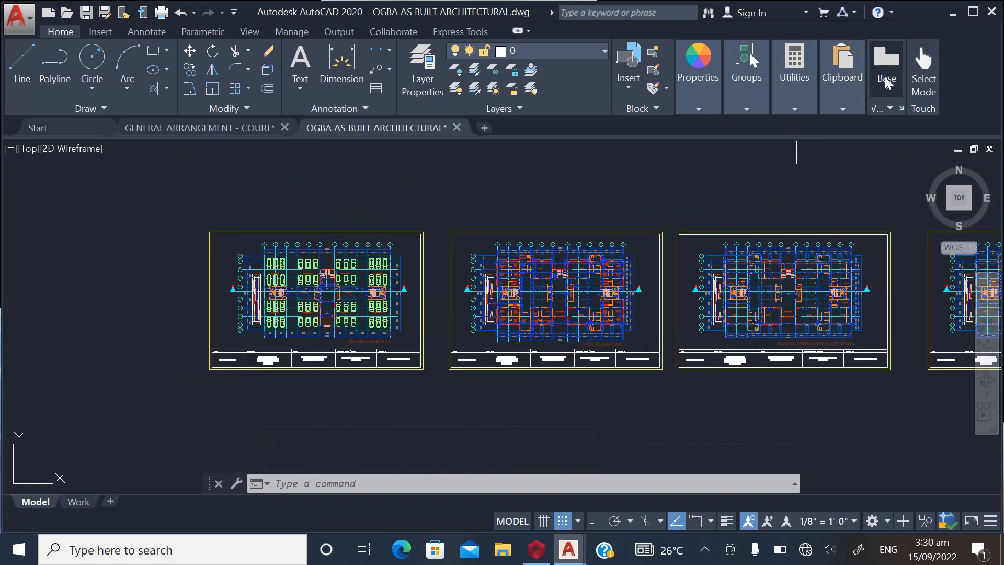
Launch a second AutoCAD session from the desktop and bring its blank drawing to the front
{"action": "left_click", "coordinate": [950, 17]}
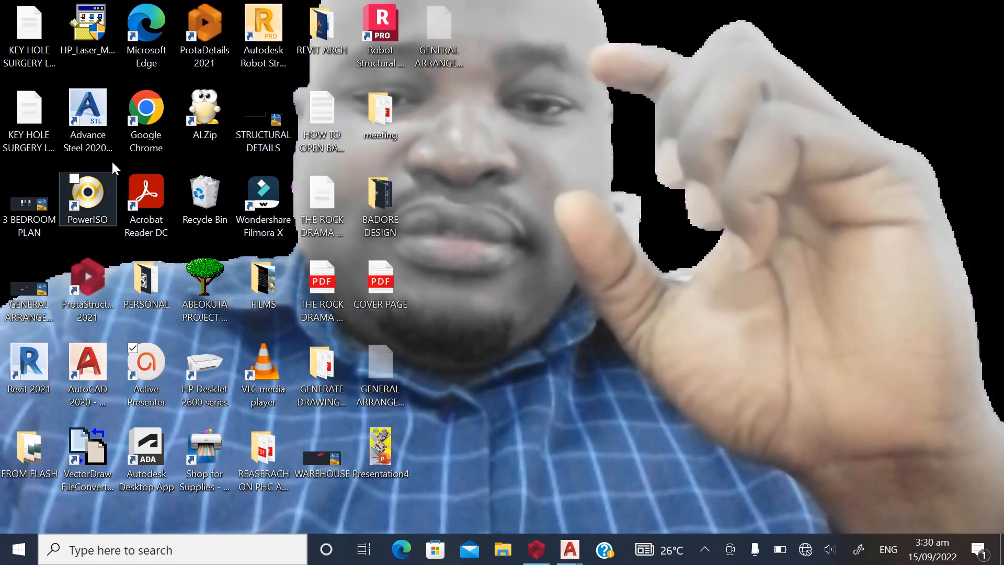
{"action": "double_click", "coordinate": [86, 349]}
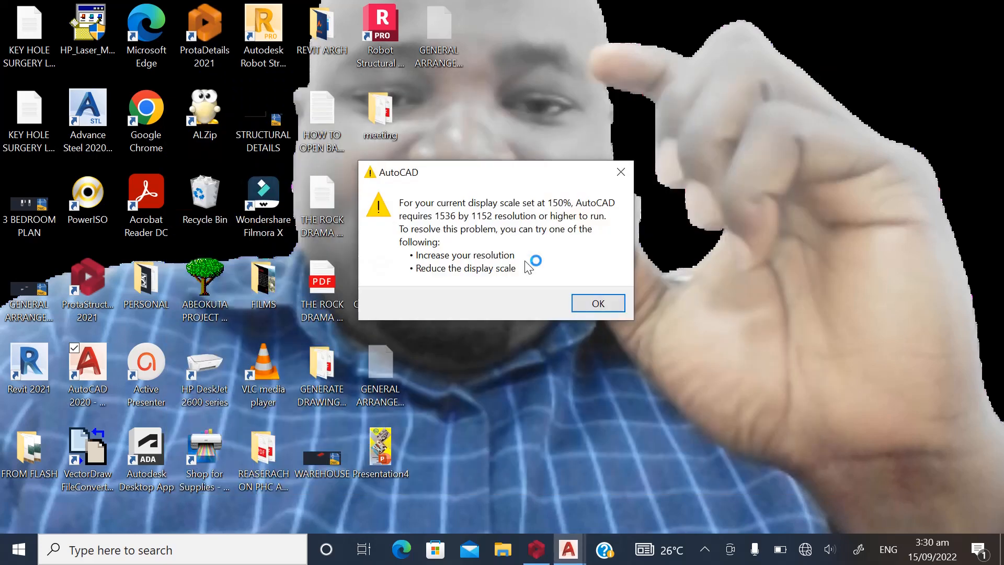
{"action": "left_click", "coordinate": [585, 303]}
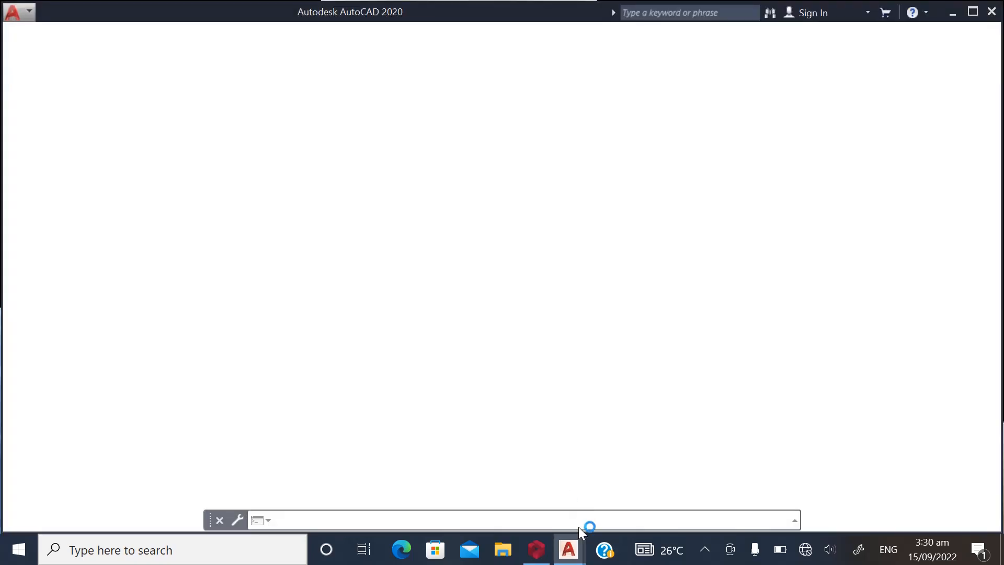
{"action": "mouse_move", "coordinate": [569, 549]}
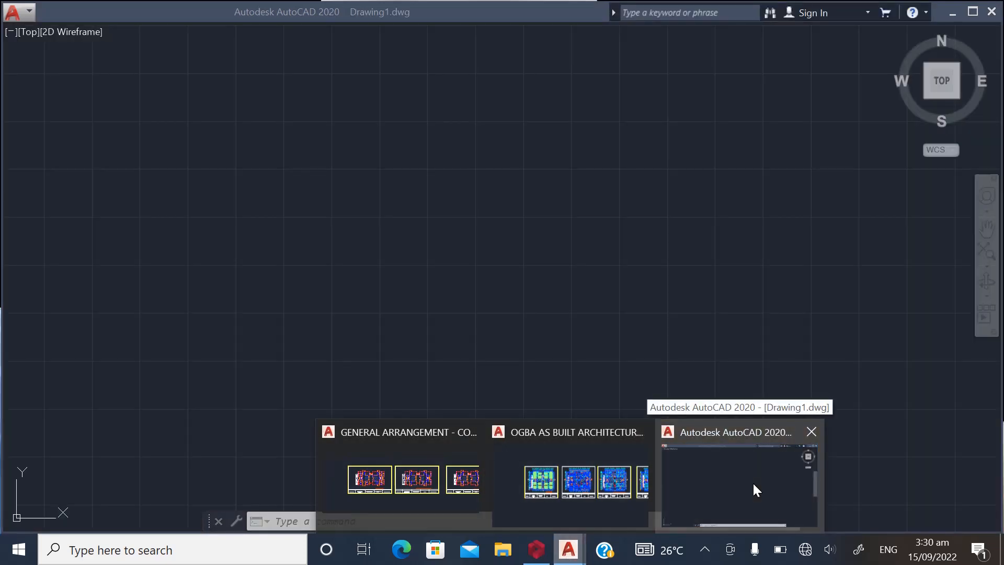
{"action": "left_click", "coordinate": [741, 489]}
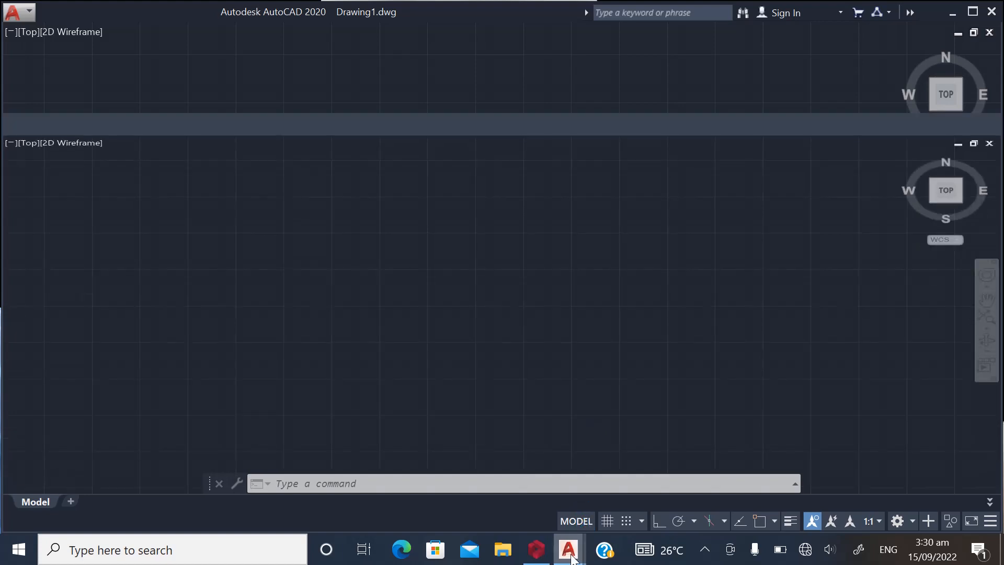
{"action": "mouse_move", "coordinate": [572, 549]}
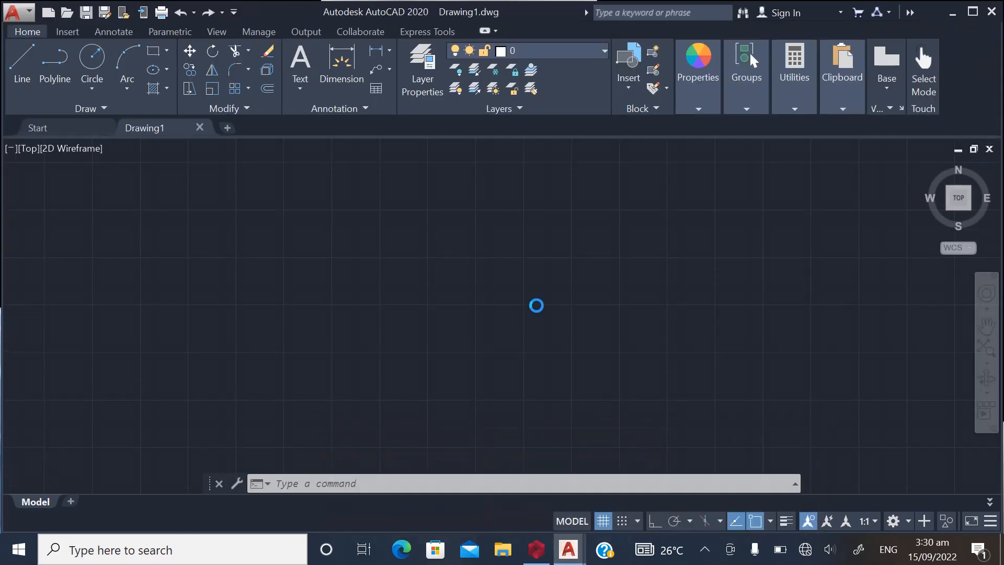
{"action": "left_click", "coordinate": [488, 270]}
{"action": "left_click", "coordinate": [442, 267]}
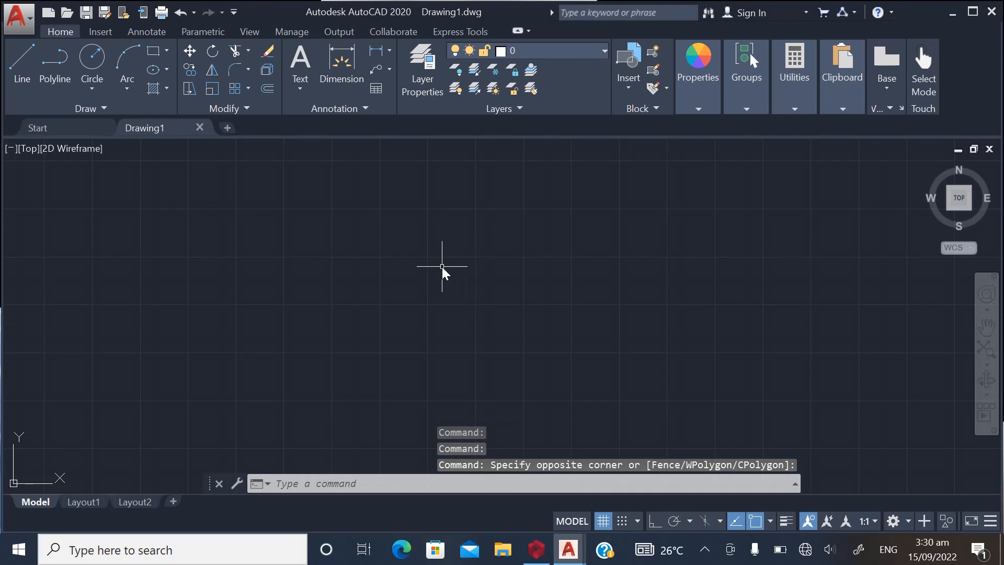
Set the drawing units' length precision to 0, keeping the decimal type and the millimetre insertion scale
{"action": "left_click", "coordinate": [337, 479]}
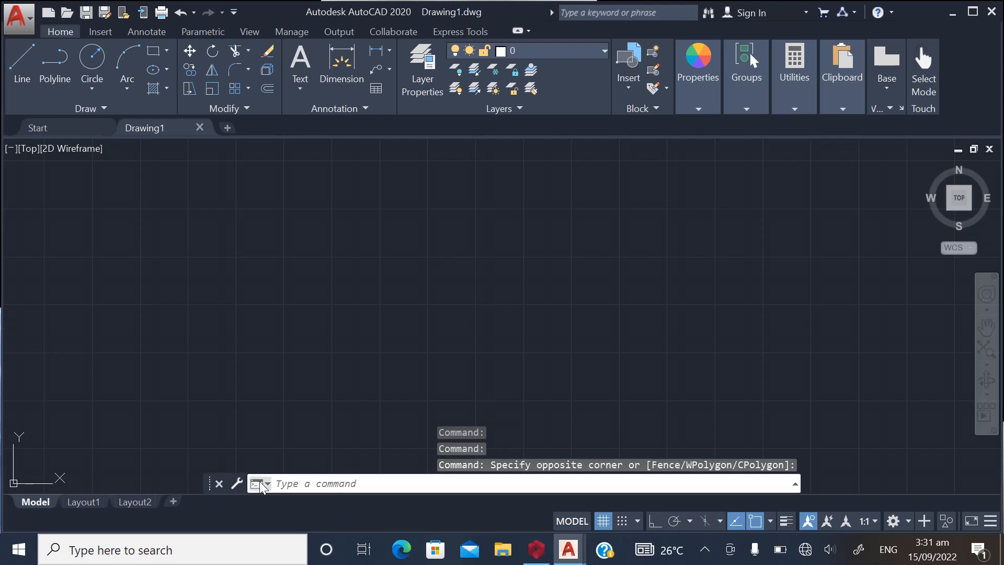
{"action": "type", "text": "UNITS"}
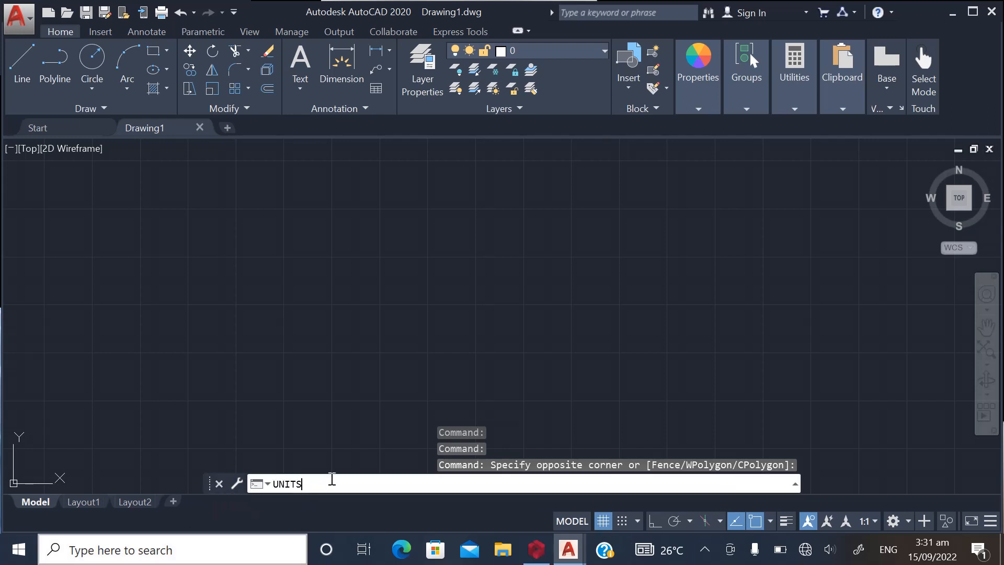
{"action": "key", "text": "Return"}
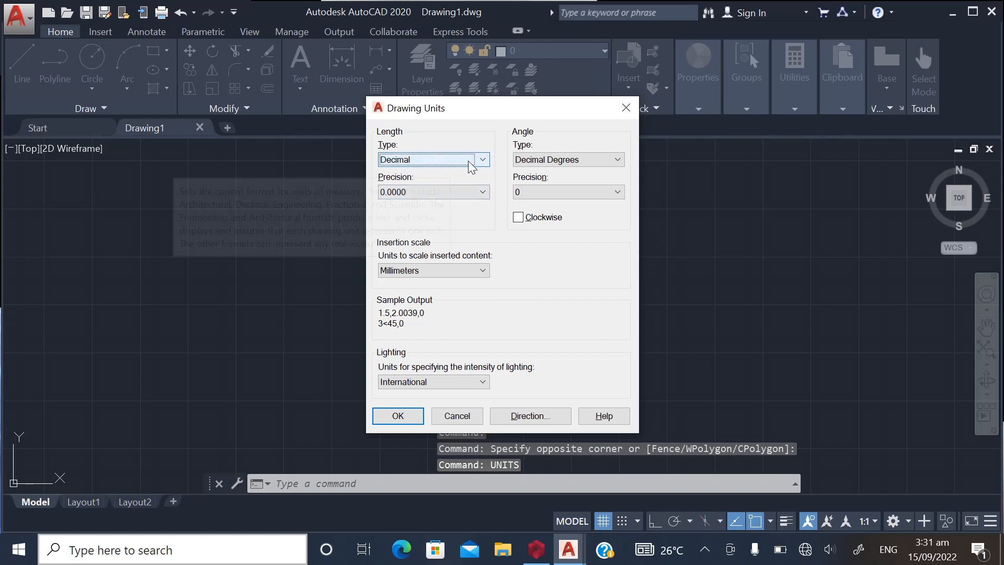
{"action": "left_click", "coordinate": [477, 195]}
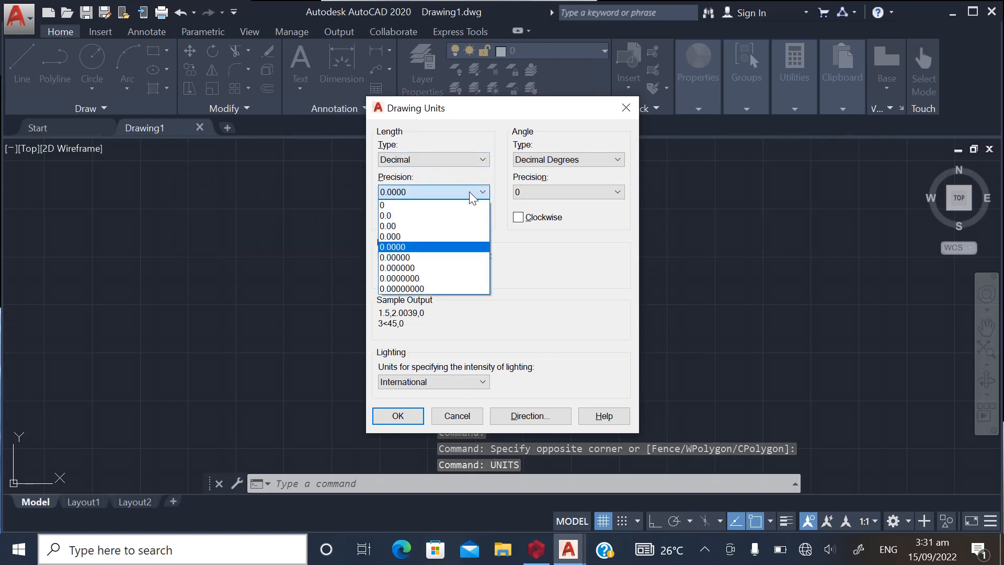
{"action": "left_click", "coordinate": [413, 203]}
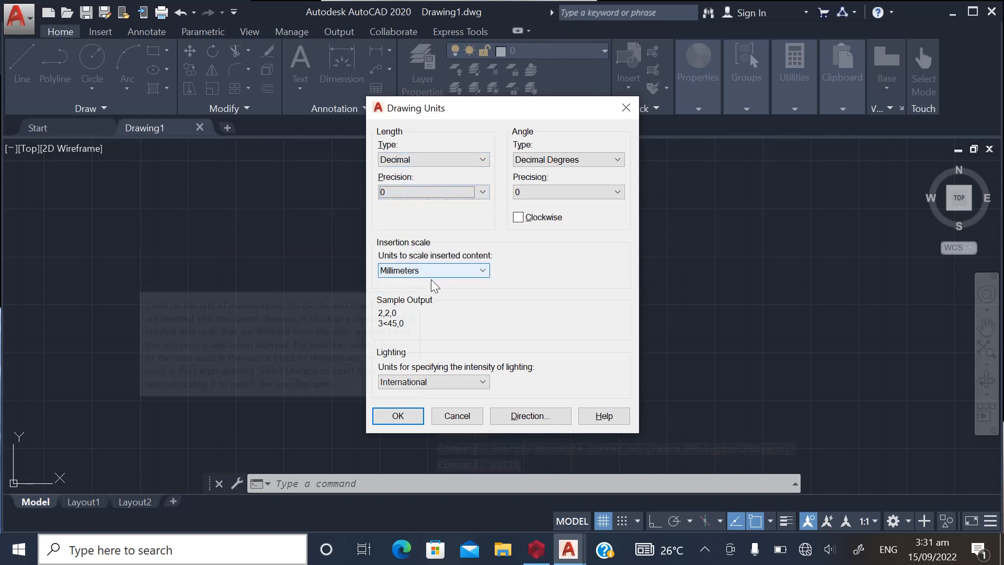
{"action": "left_click", "coordinate": [390, 415]}
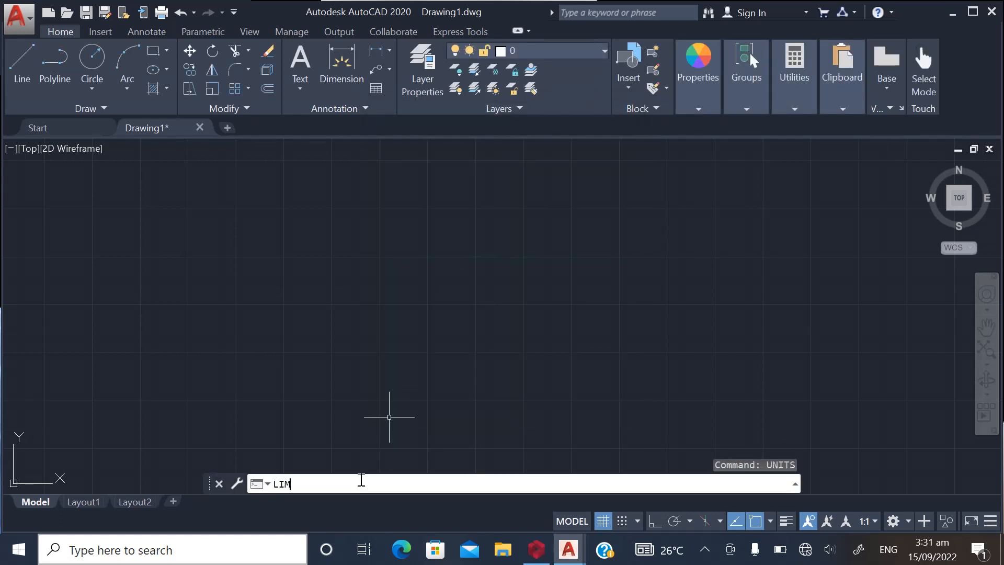
Set the model space limits from 0,0 to 100000,100000
{"action": "key", "text": "Return"}
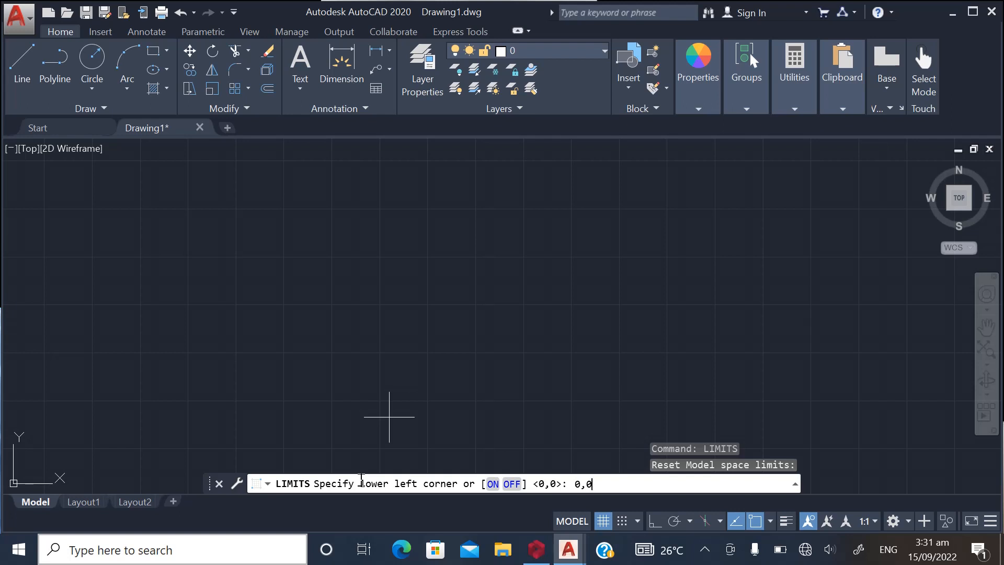
{"action": "key", "text": "Return"}
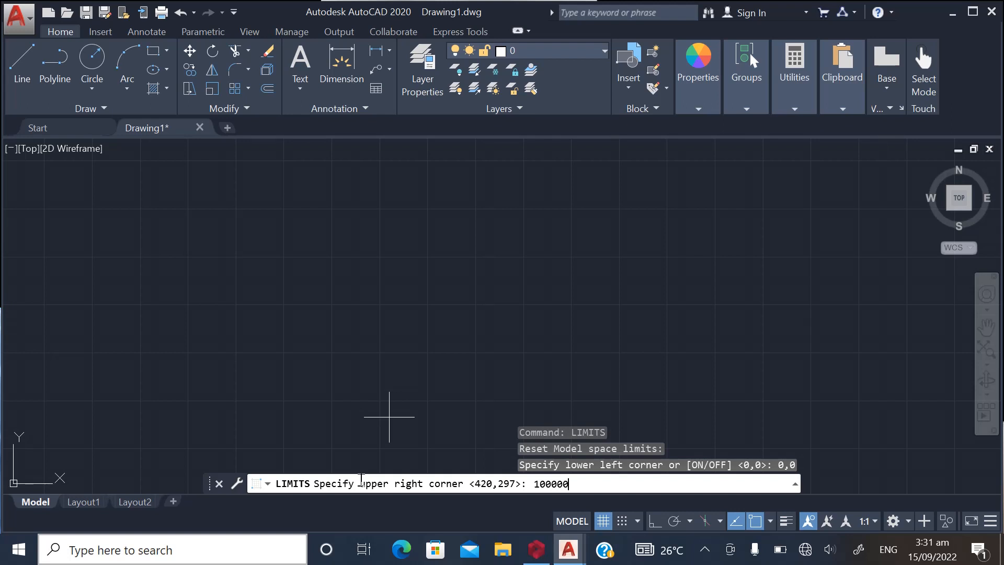
{"action": "type", "text": "00000"}
{"action": "key", "text": "Return"}
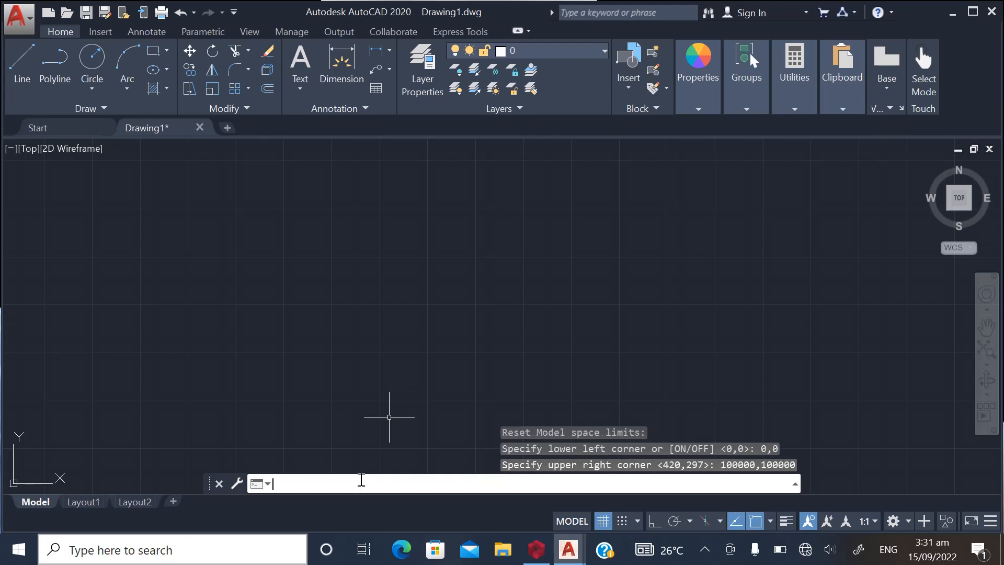
Zoom to All so the view covers the whole area within the drawing limits
{"action": "type", "text": "zoom"}
{"action": "key", "text": "Return"}
{"action": "type", "text": "A"}
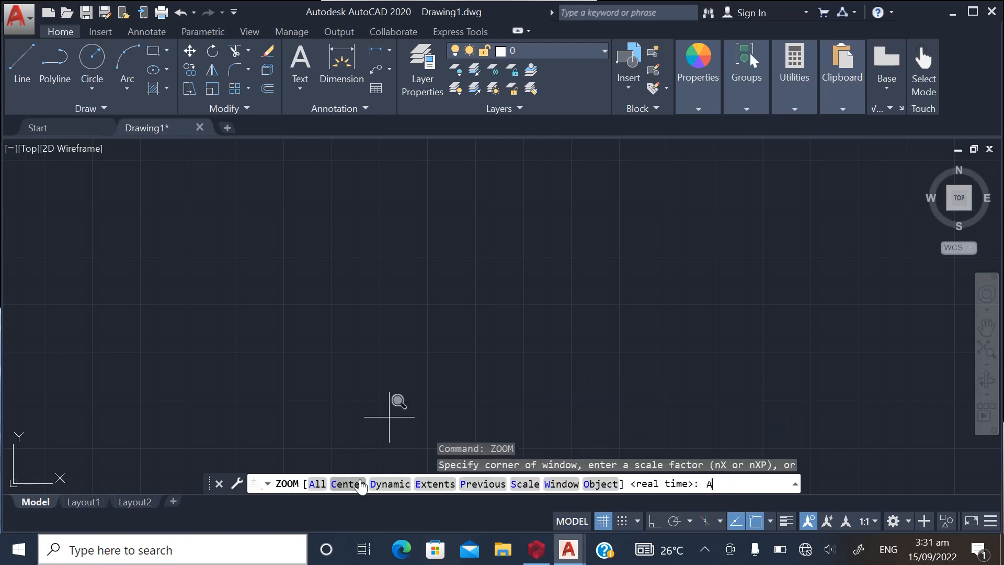
{"action": "key", "text": "Return"}
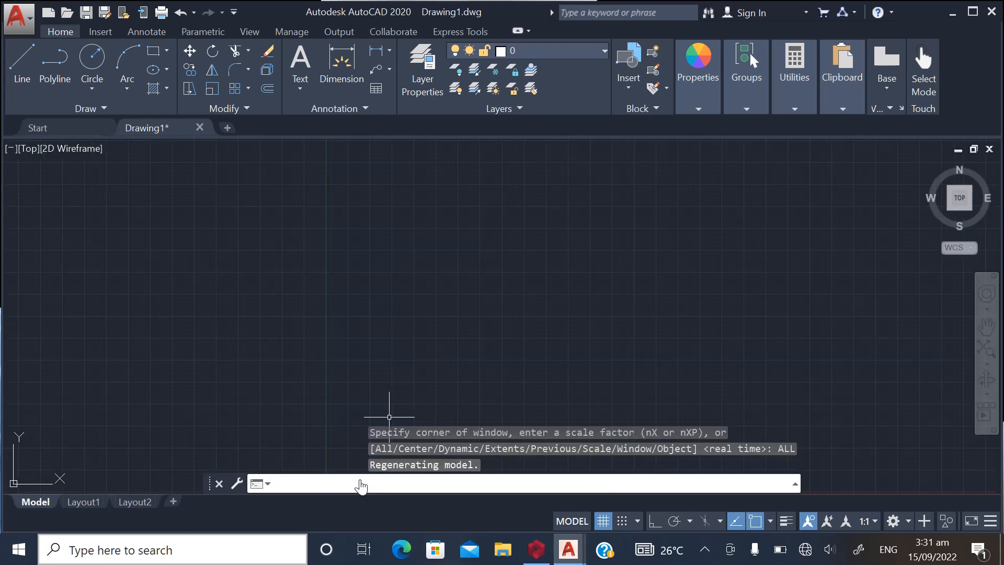
{"action": "right_click", "coordinate": [399, 224]}
{"action": "left_click", "coordinate": [374, 223]}
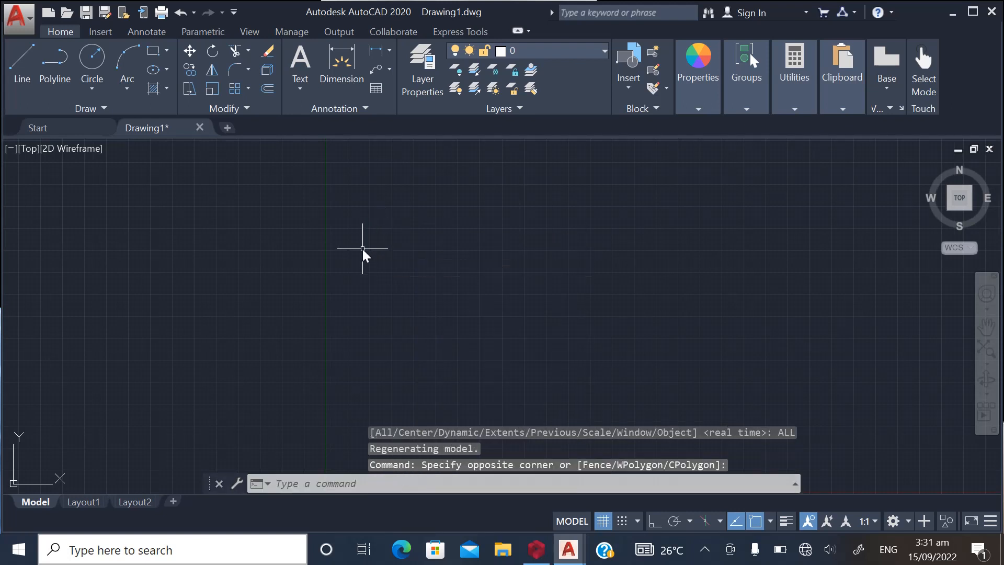
Open the Standard dimension style for modification and set its linear dimension precision to 0
{"action": "type", "text": "DIM"}
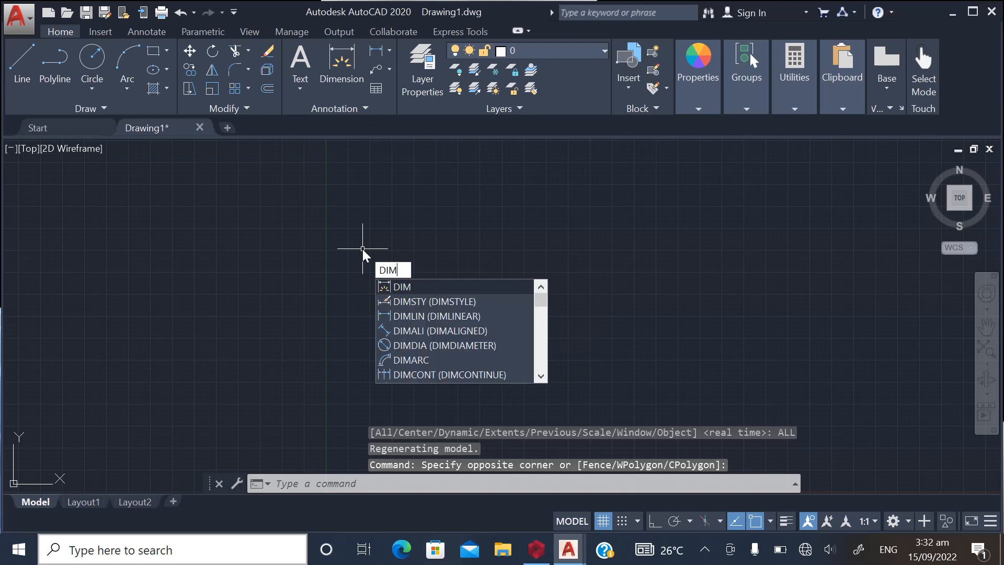
{"action": "left_click", "coordinate": [411, 301]}
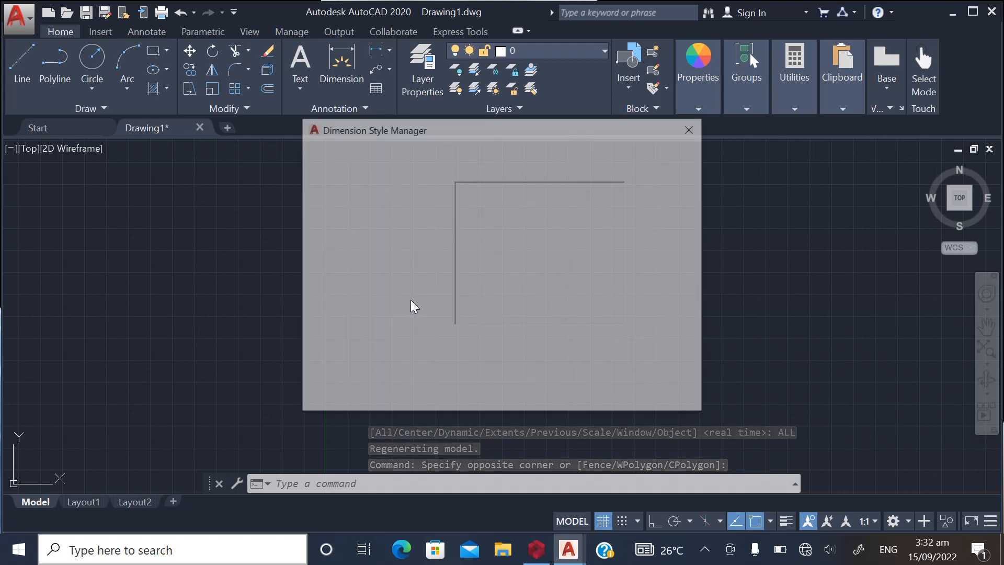
{"action": "left_click", "coordinate": [341, 215]}
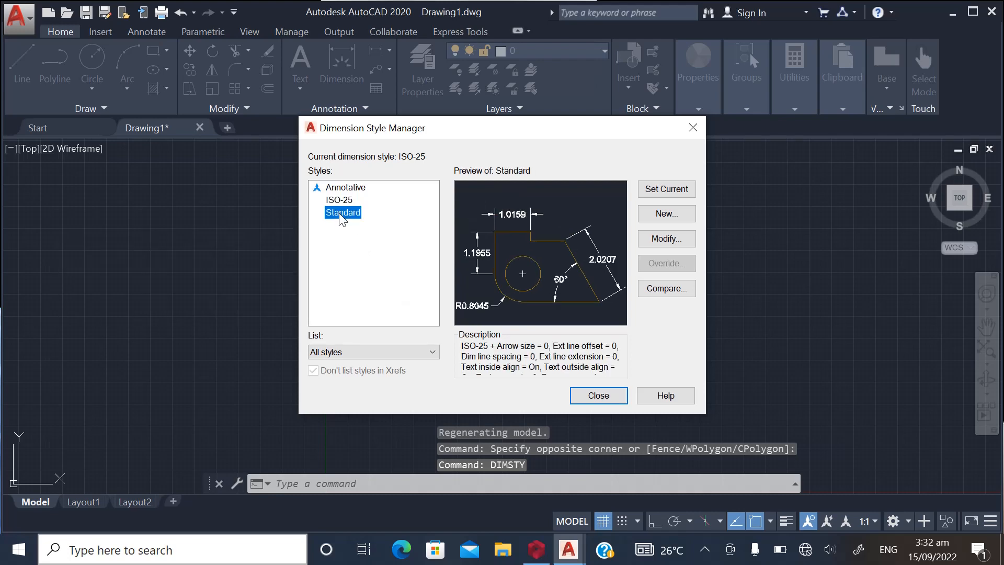
{"action": "left_click", "coordinate": [666, 241]}
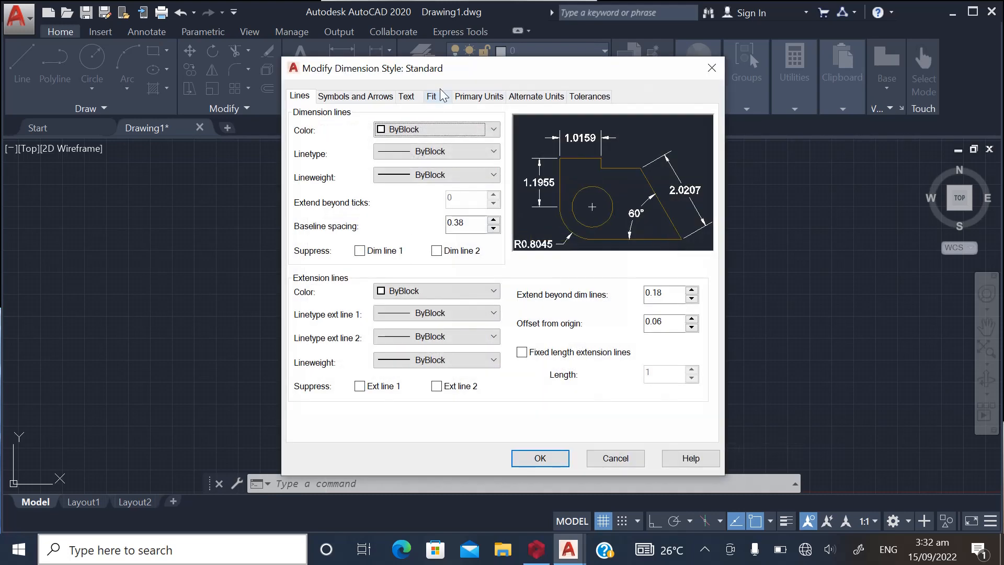
{"action": "left_click", "coordinate": [472, 98]}
{"action": "left_click", "coordinate": [431, 151]}
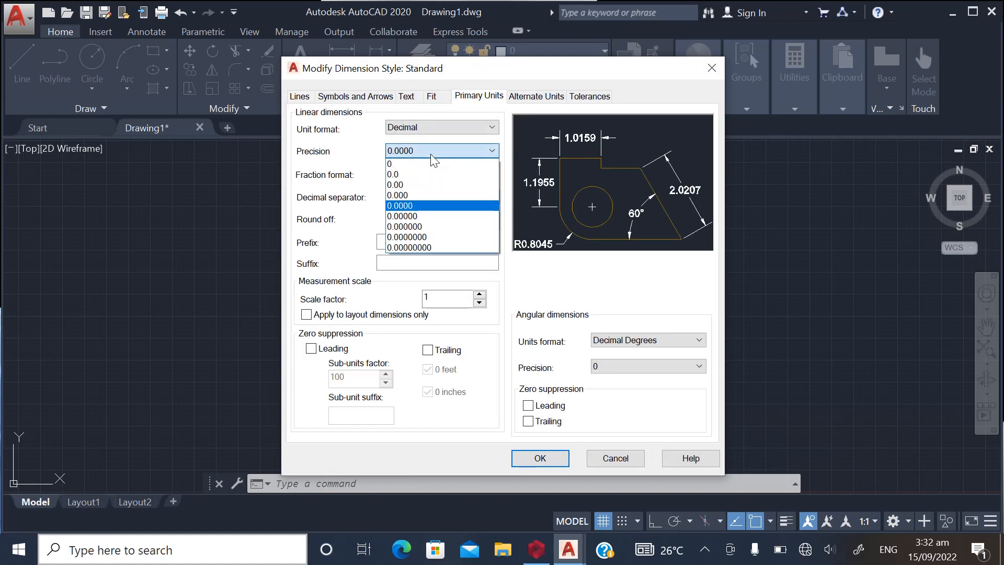
{"action": "left_click", "coordinate": [434, 160]}
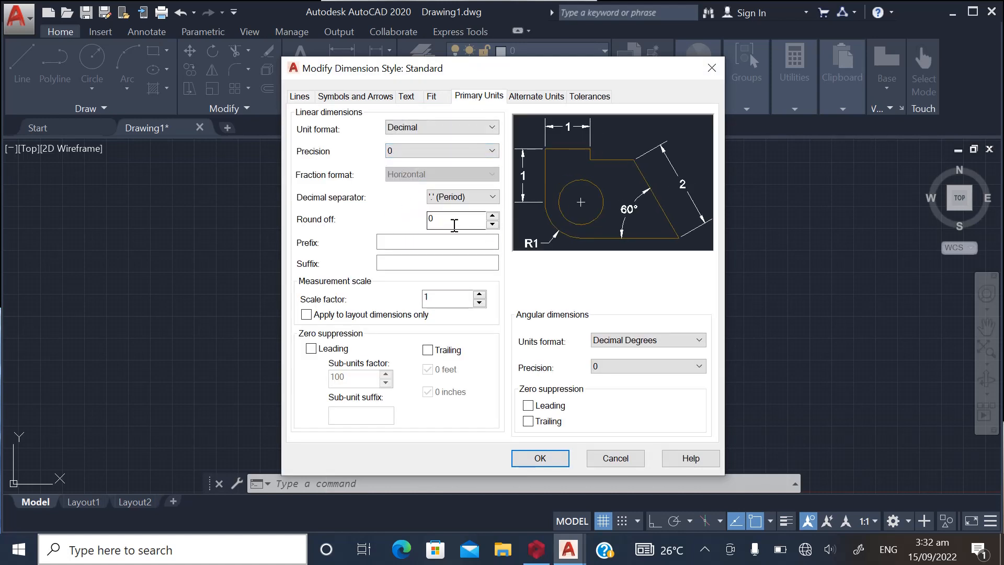
Set the Standard dimension style's text height to 150 and its arrow size to 100
{"action": "left_click", "coordinate": [407, 97]}
{"action": "left_click_drag", "start_coordinate": [470, 209], "coordinate": [412, 211]}
{"action": "type", "text": "150"}
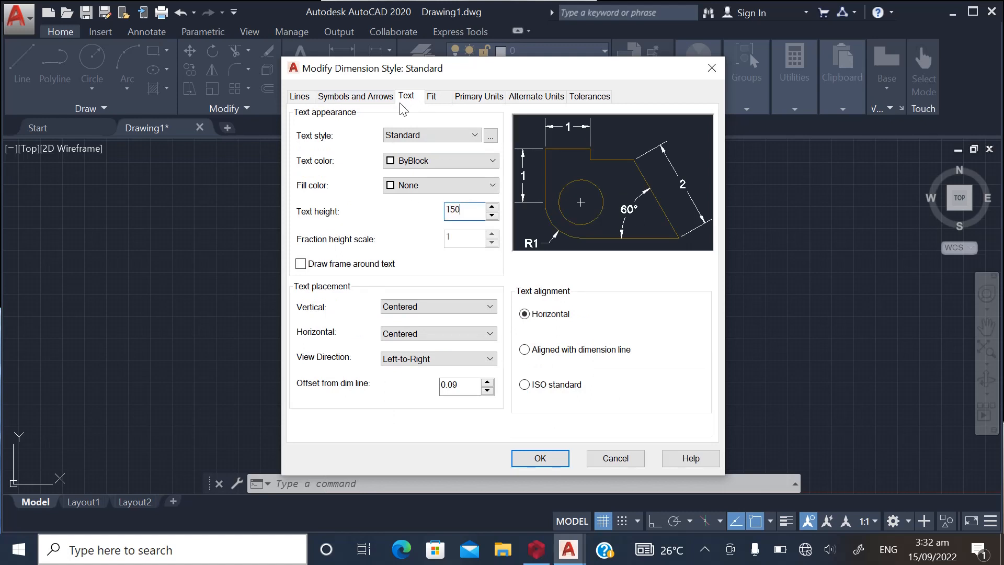
{"action": "left_click", "coordinate": [382, 100]}
{"action": "left_click_drag", "start_coordinate": [340, 255], "coordinate": [281, 264]}
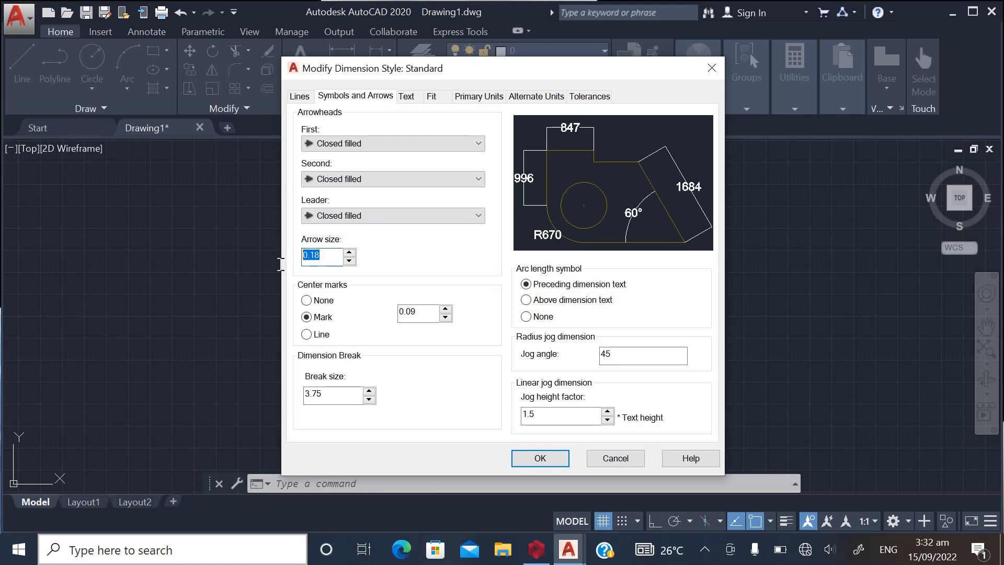
{"action": "type", "text": "100"}
Suppress extension lines 1 and 2 in the Standard dimension style and accept the style changes
{"action": "left_click", "coordinate": [300, 97]}
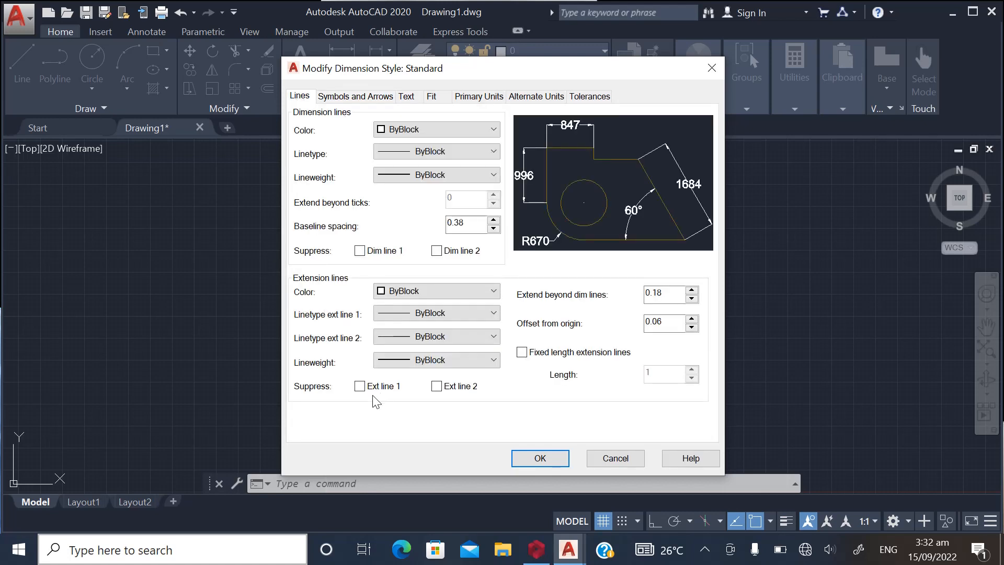
{"action": "left_click", "coordinate": [360, 386]}
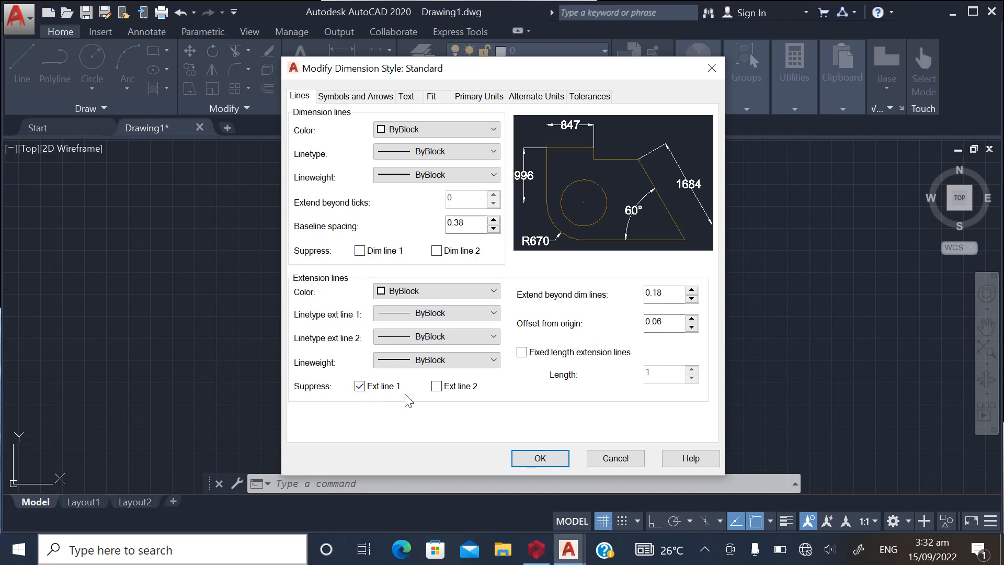
{"action": "left_click", "coordinate": [437, 388]}
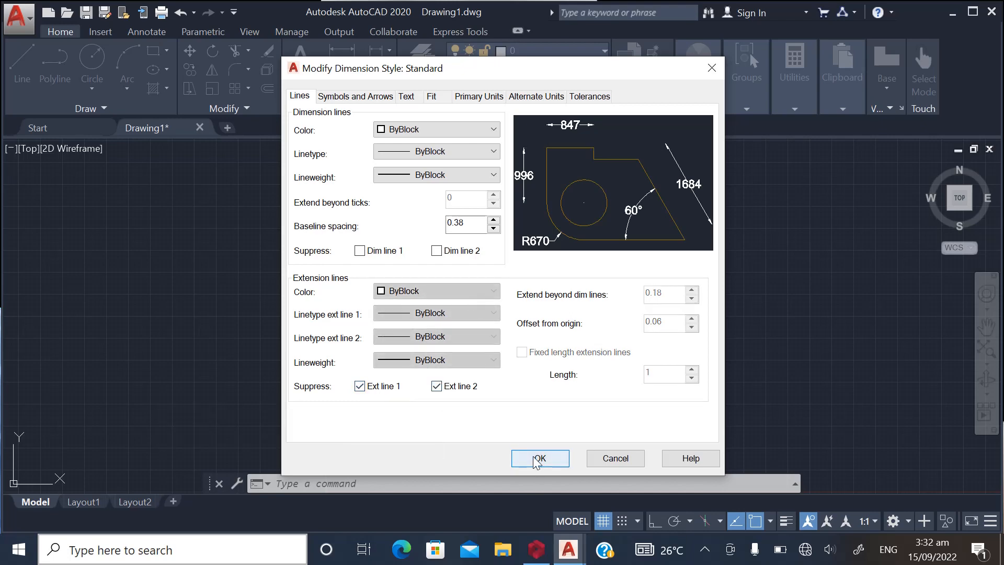
{"action": "left_click", "coordinate": [531, 454]}
Make Standard the current dimension style and close the Dimension Style Manager
{"action": "left_click", "coordinate": [343, 213]}
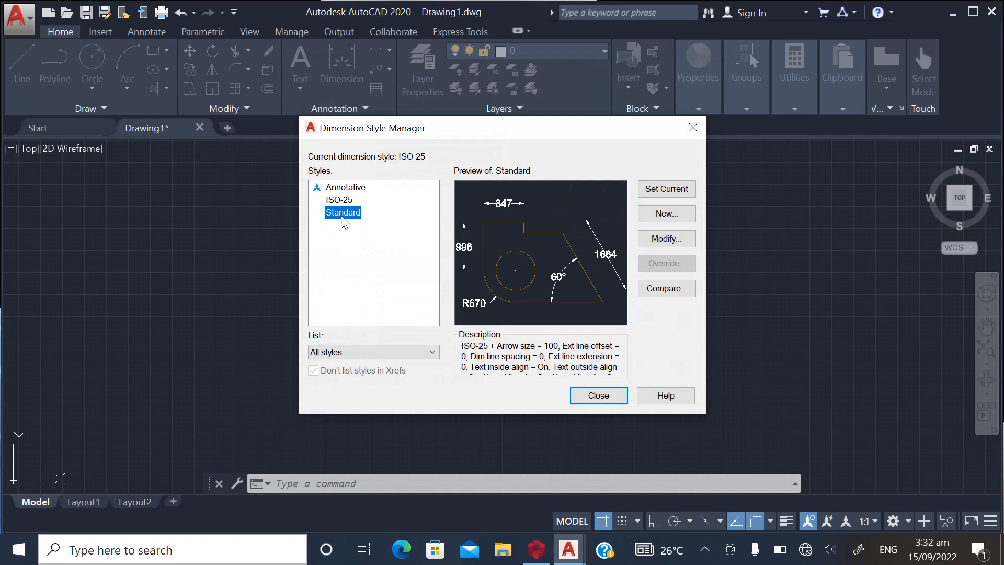
{"action": "left_click", "coordinate": [682, 192]}
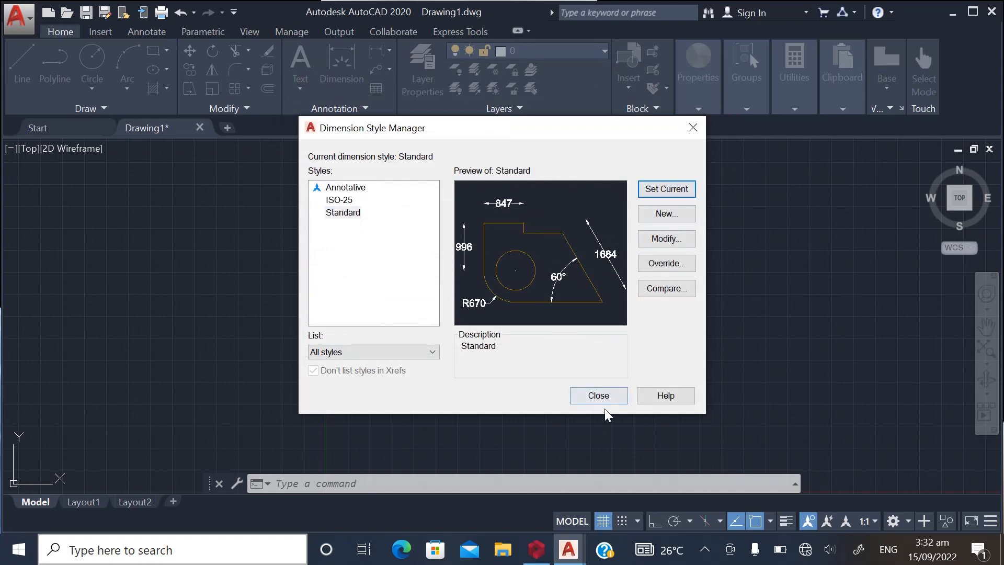
{"action": "left_click", "coordinate": [587, 398]}
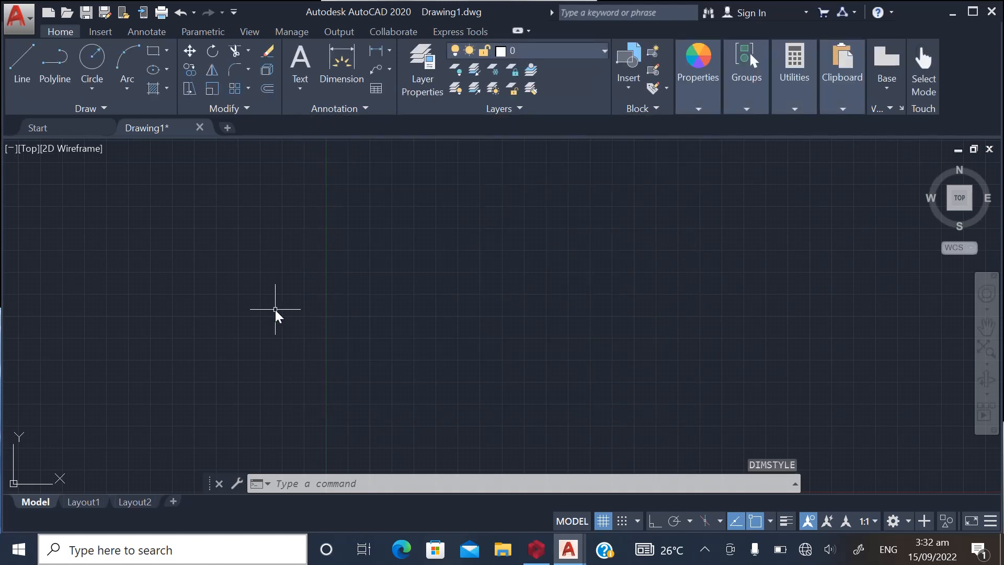
Switch to the OGBA AS BUILT ARCHITECTURAL drawing in the other AutoCAD session
{"action": "left_click", "coordinate": [569, 549]}
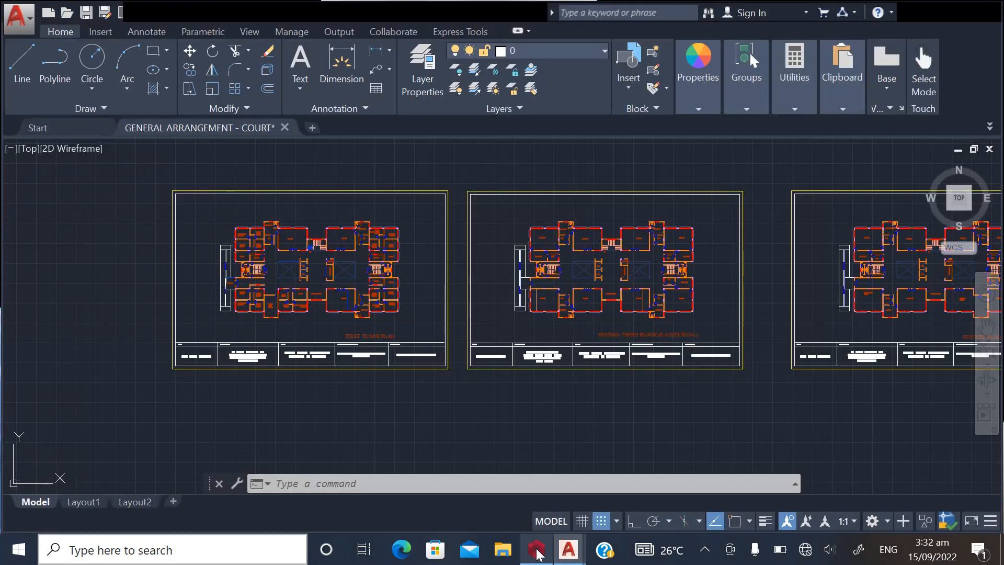
{"action": "left_click", "coordinate": [536, 550]}
{"action": "mouse_move", "coordinate": [568, 549]}
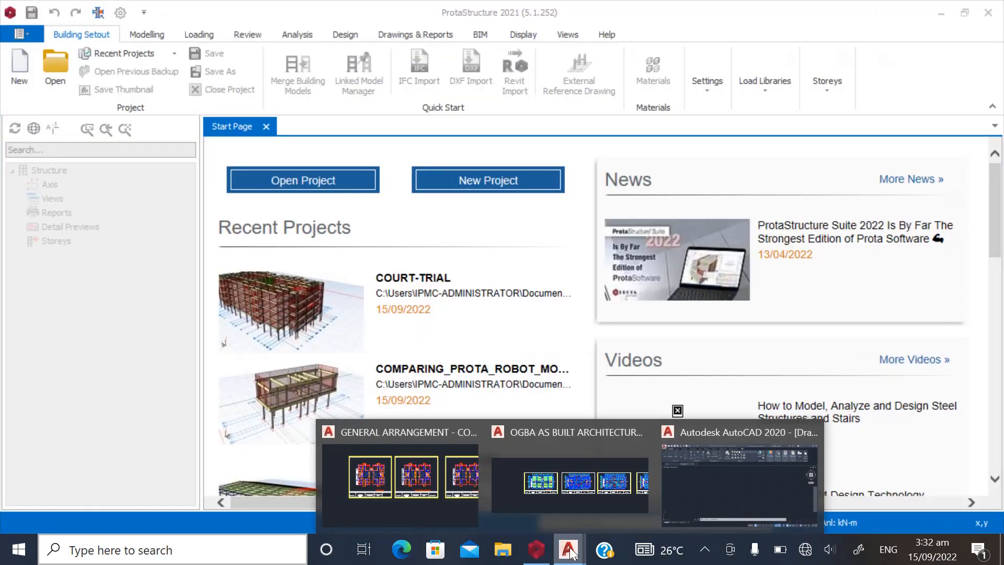
{"action": "left_click", "coordinate": [545, 485]}
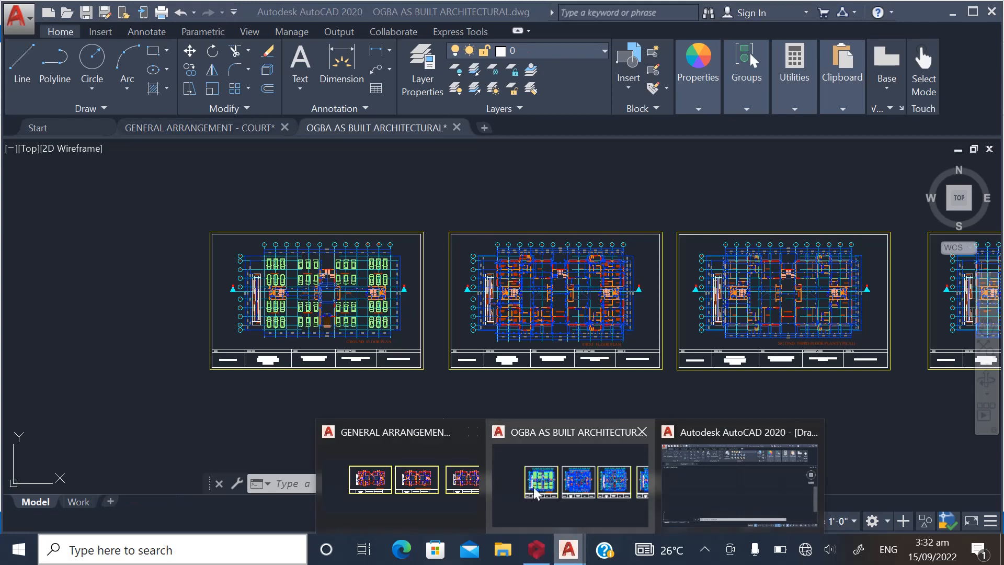
Select the whole ground floor plan sheet, including its border and title block, and copy it
{"action": "scroll", "coordinate": [152, 282], "scroll_direction": "down", "scroll_amount": 2}
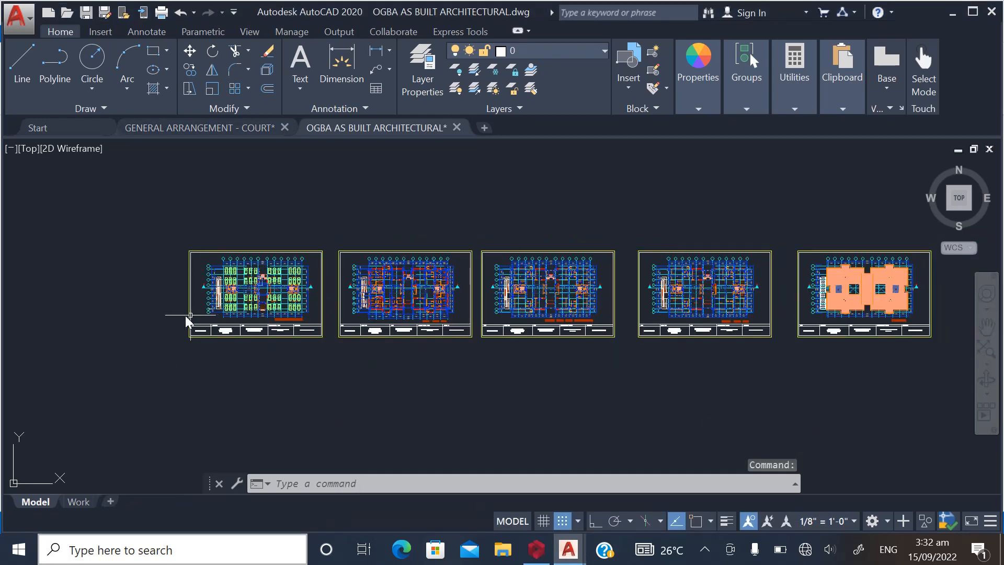
{"action": "scroll", "coordinate": [185, 316], "scroll_direction": "up", "scroll_amount": 2}
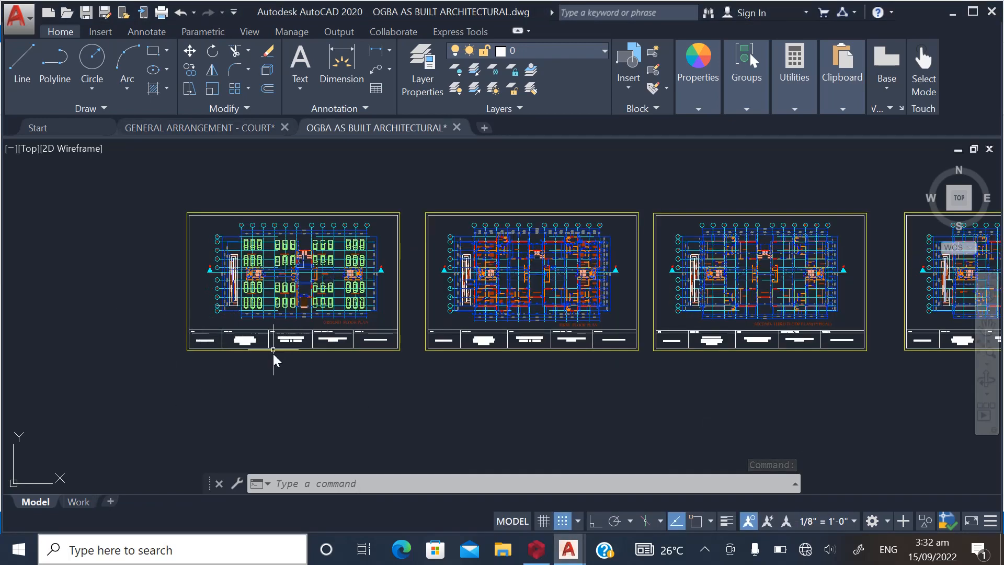
{"action": "scroll", "coordinate": [273, 353], "scroll_direction": "up", "scroll_amount": 5}
{"action": "scroll", "coordinate": [336, 399], "scroll_direction": "down", "scroll_amount": 4}
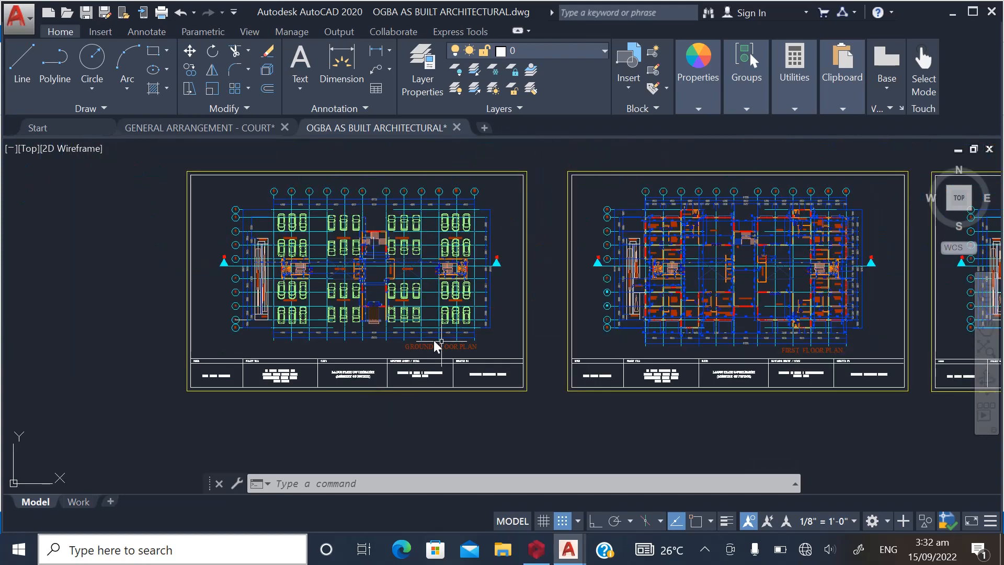
{"action": "scroll", "coordinate": [732, 364], "scroll_direction": "up", "scroll_amount": 6}
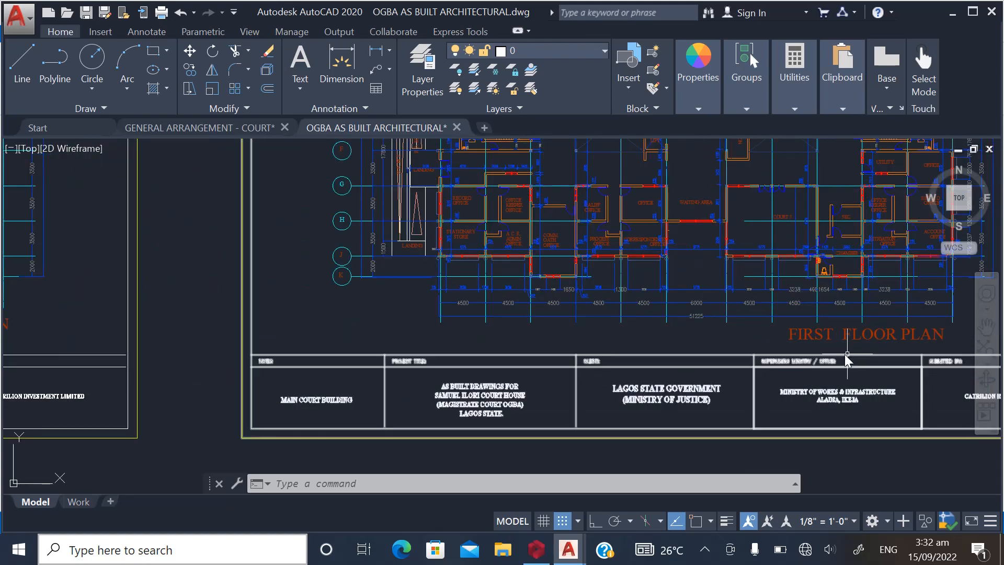
{"action": "scroll", "coordinate": [746, 370], "scroll_direction": "down", "scroll_amount": 6}
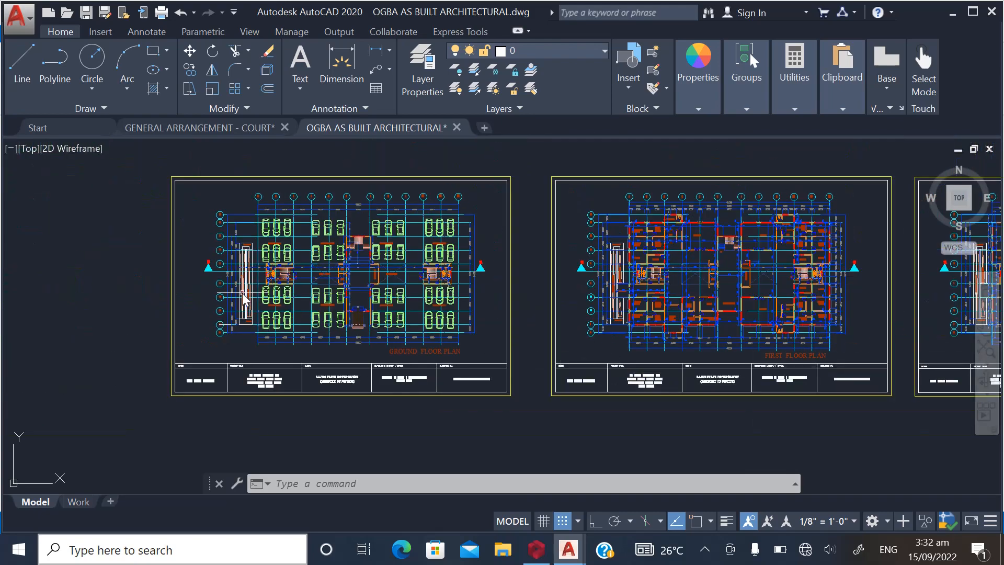
{"action": "left_click", "coordinate": [153, 164]}
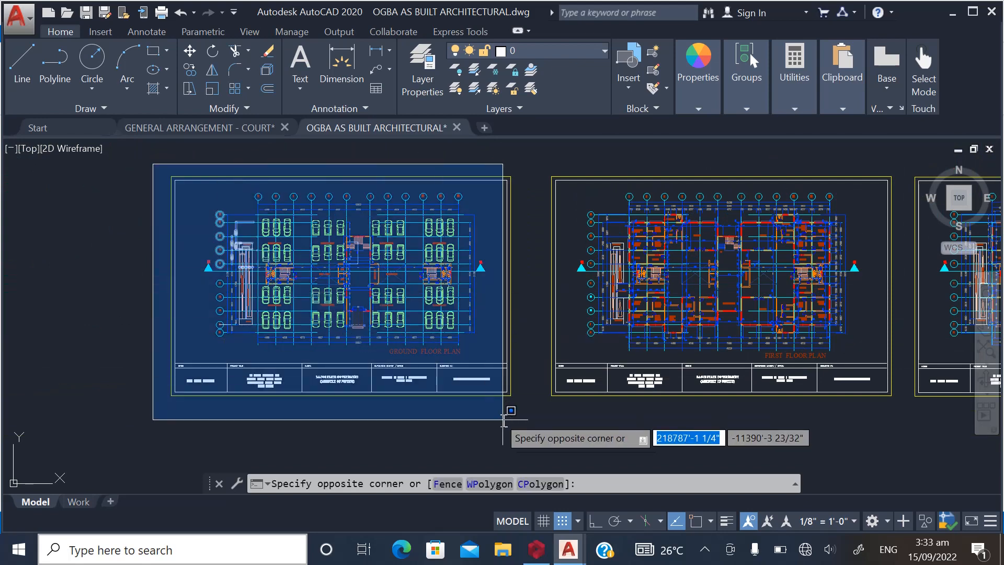
{"action": "left_click", "coordinate": [532, 431]}
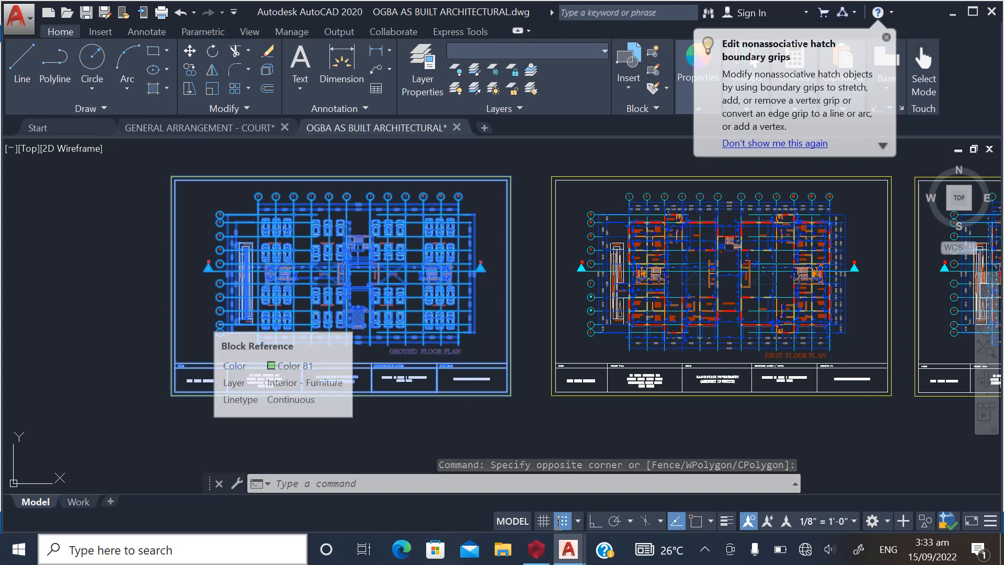
Switch to Drawing1 in the other AutoCAD session and paste the ground floor plan sheet into it
{"action": "left_click", "coordinate": [569, 549]}
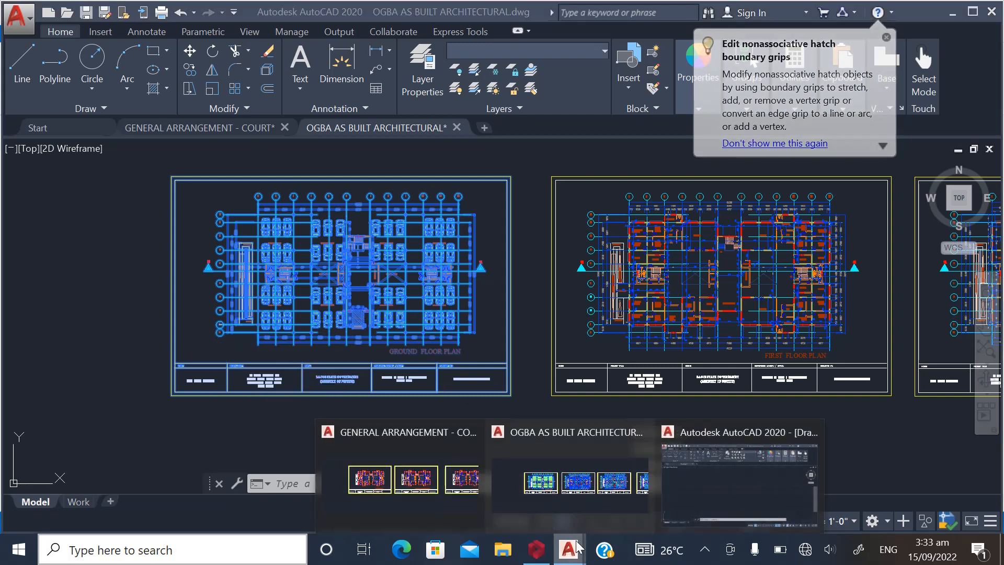
{"action": "left_click", "coordinate": [706, 493]}
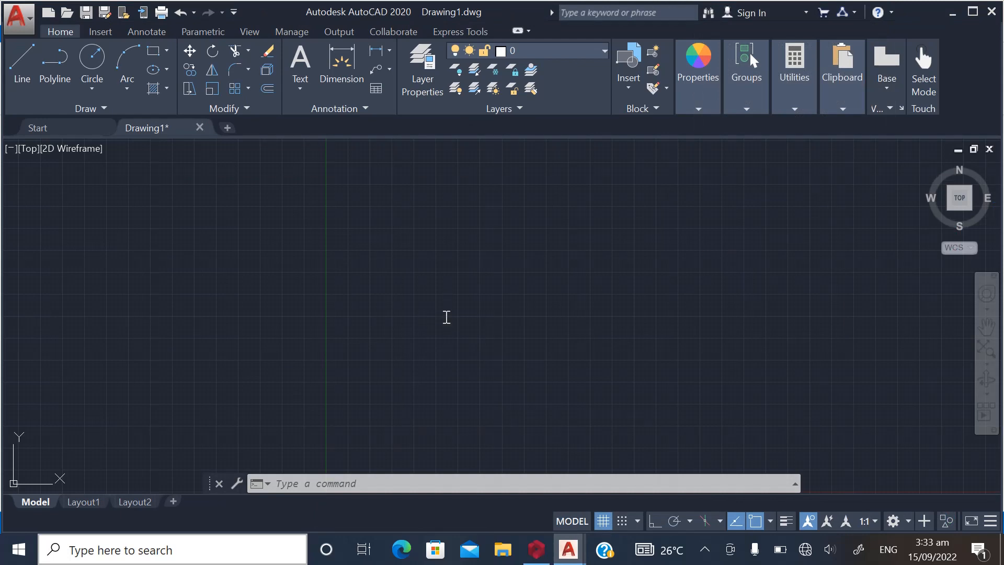
{"action": "key", "text": "ctrl+v"}
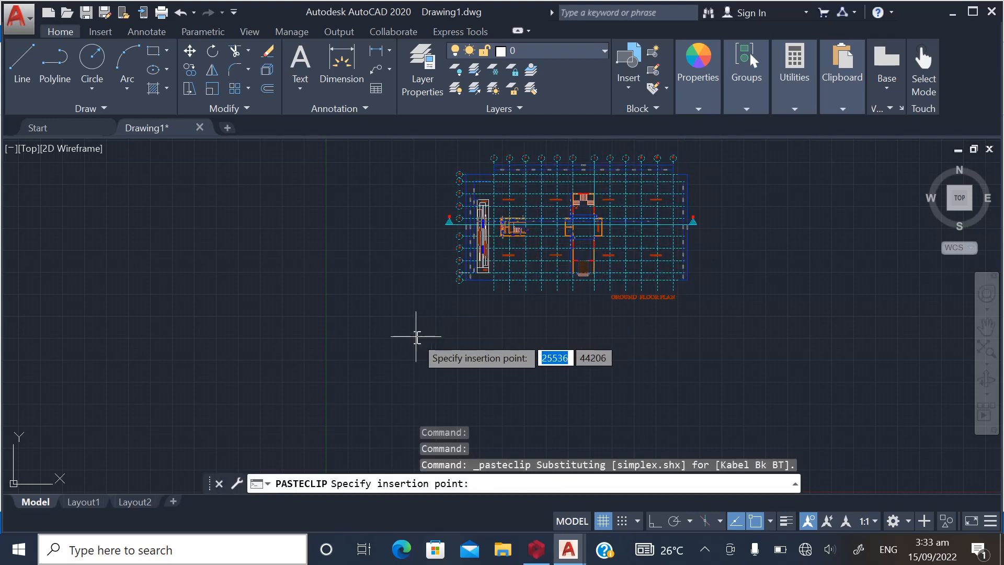
{"action": "left_click", "coordinate": [435, 369]}
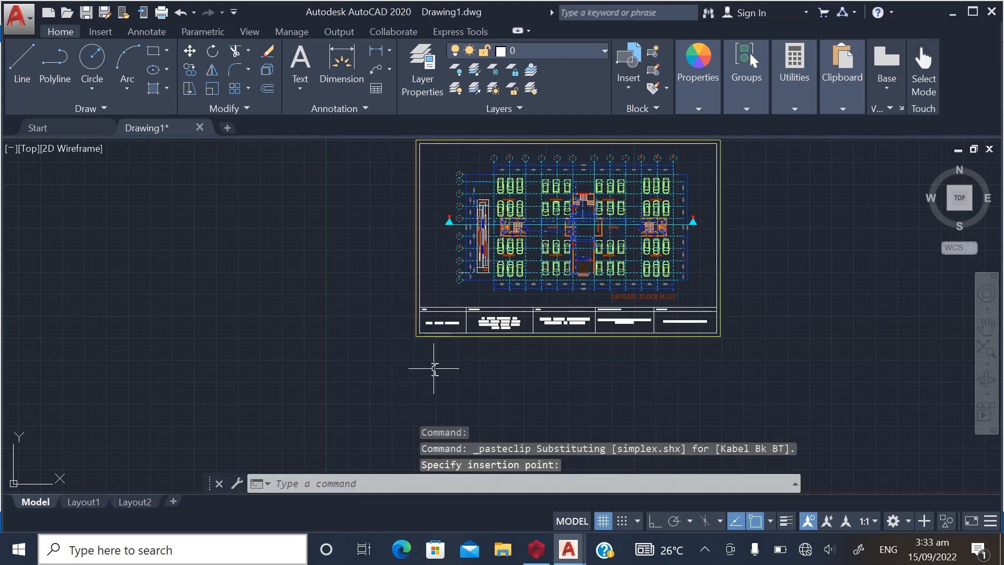
Erase the sheet border and title block around the pasted ground floor plan
{"action": "scroll", "coordinate": [426, 176], "scroll_direction": "up", "scroll_amount": 3}
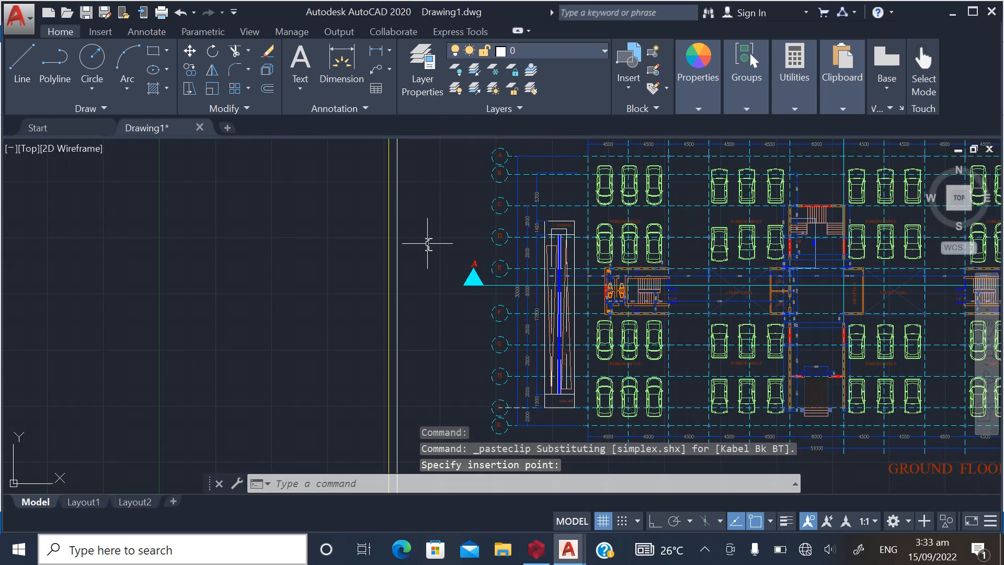
{"action": "left_click", "coordinate": [428, 241]}
{"action": "left_click", "coordinate": [304, 226]}
{"action": "key", "text": "Delete"}
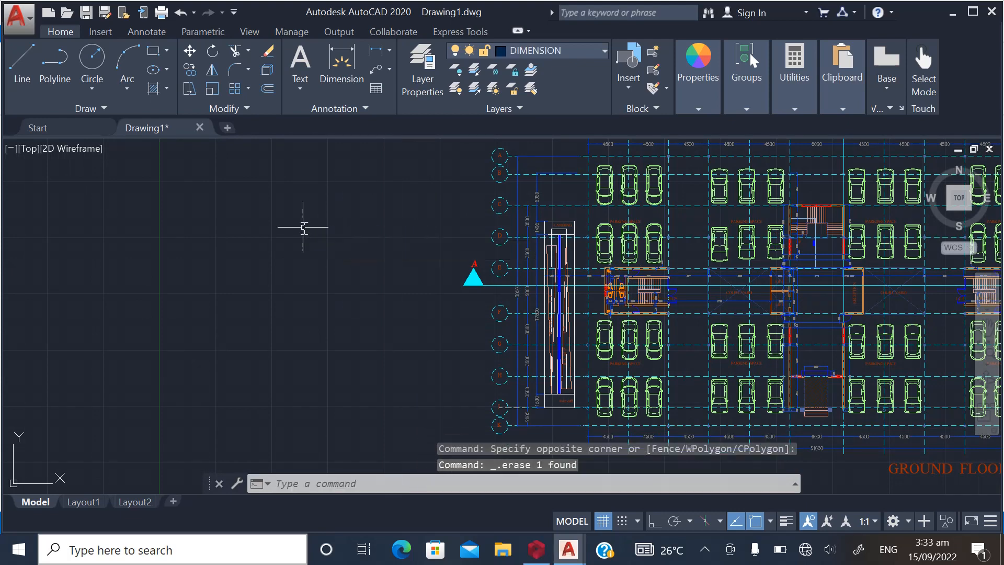
Select the numbered grid lines and bubbles above the plan, extend the selection to all similar objects, and erase them
{"action": "scroll", "coordinate": [303, 226], "scroll_direction": "down", "scroll_amount": 4}
{"action": "scroll", "coordinate": [502, 207], "scroll_direction": "up", "scroll_amount": 2}
{"action": "scroll", "coordinate": [605, 245], "scroll_direction": "up", "scroll_amount": 2}
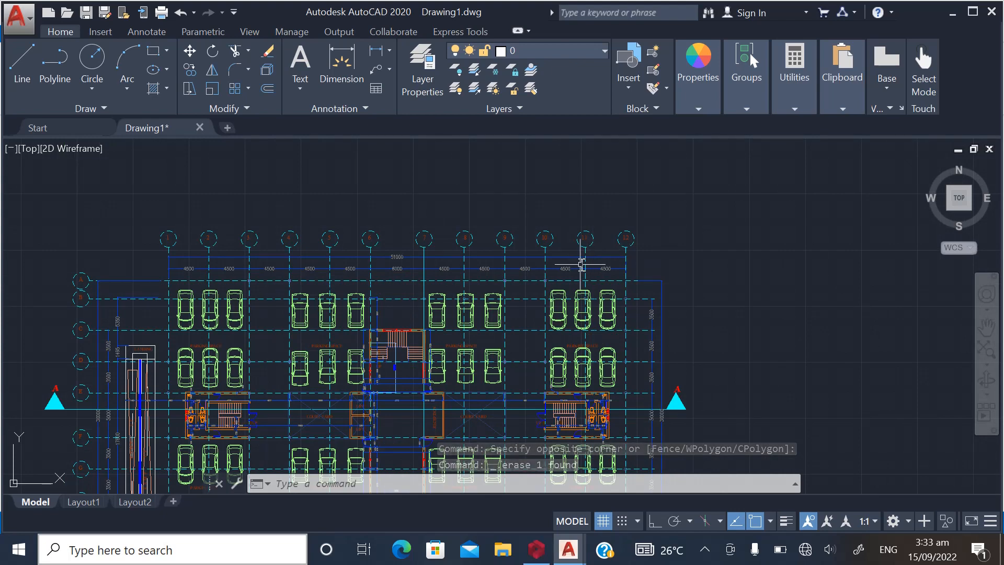
{"action": "scroll", "coordinate": [625, 254], "scroll_direction": "up", "scroll_amount": 2}
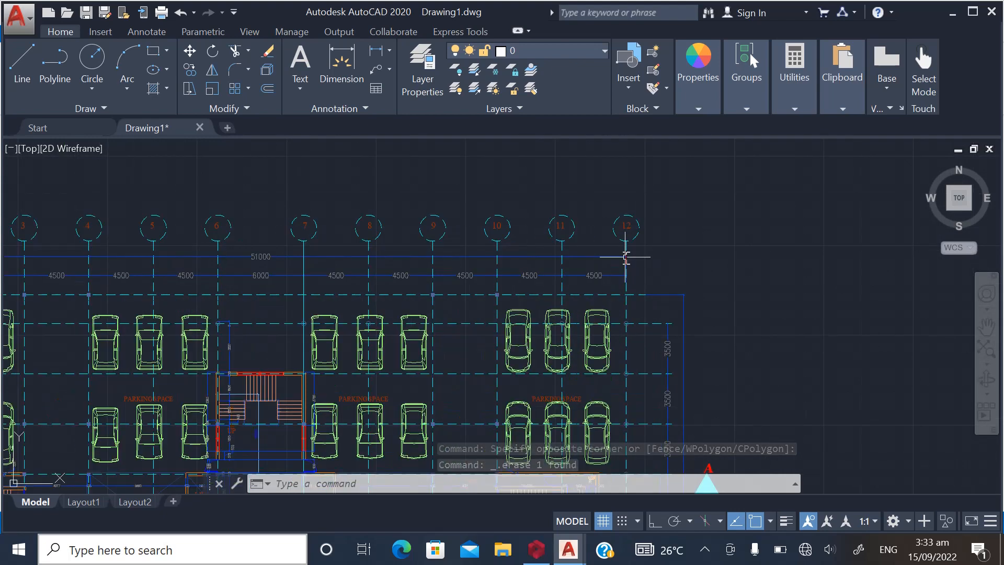
{"action": "left_click", "coordinate": [670, 243]}
{"action": "scroll", "coordinate": [571, 197], "scroll_direction": "down", "scroll_amount": 2}
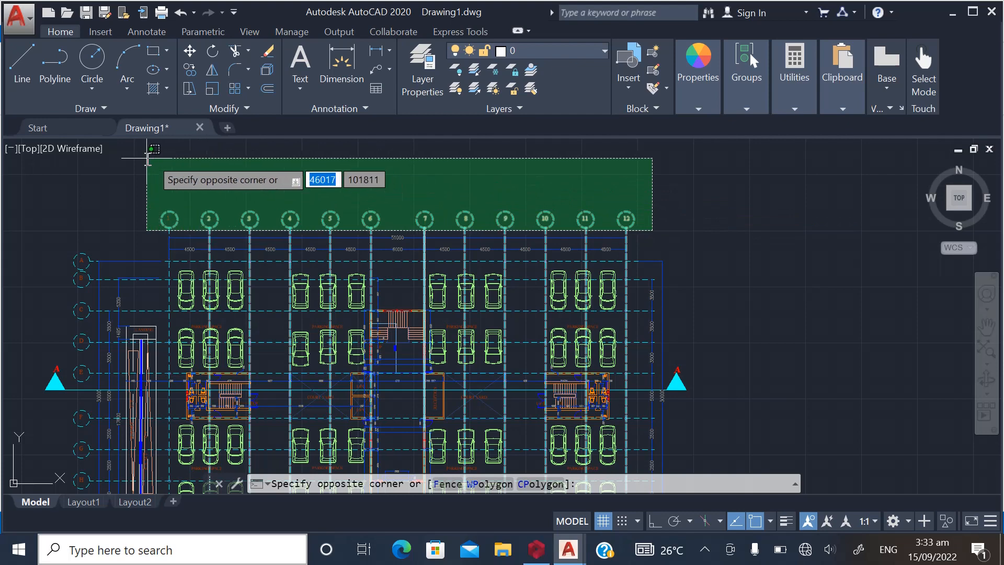
{"action": "left_click", "coordinate": [127, 164]}
{"action": "right_click", "coordinate": [228, 211]}
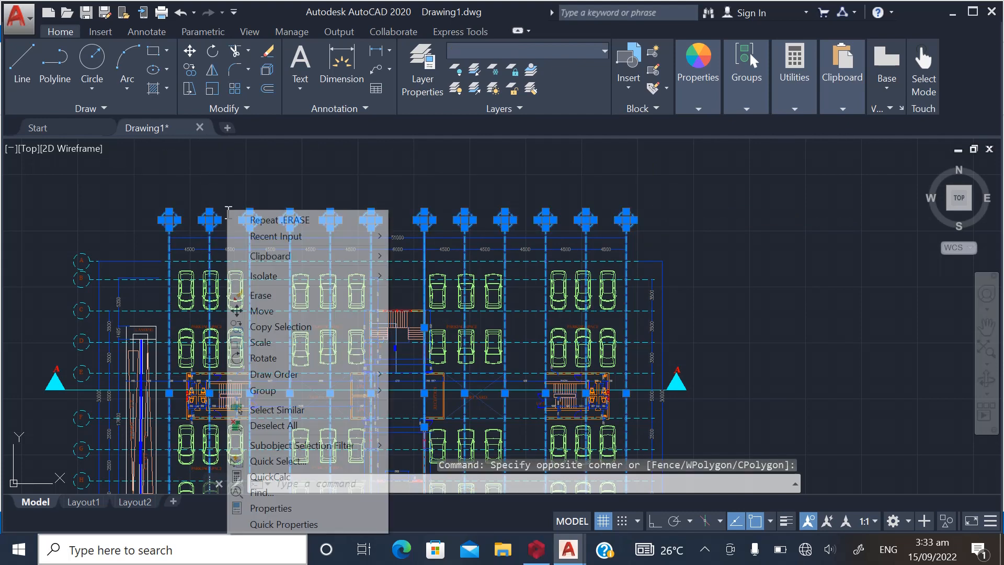
{"action": "left_click", "coordinate": [300, 410]}
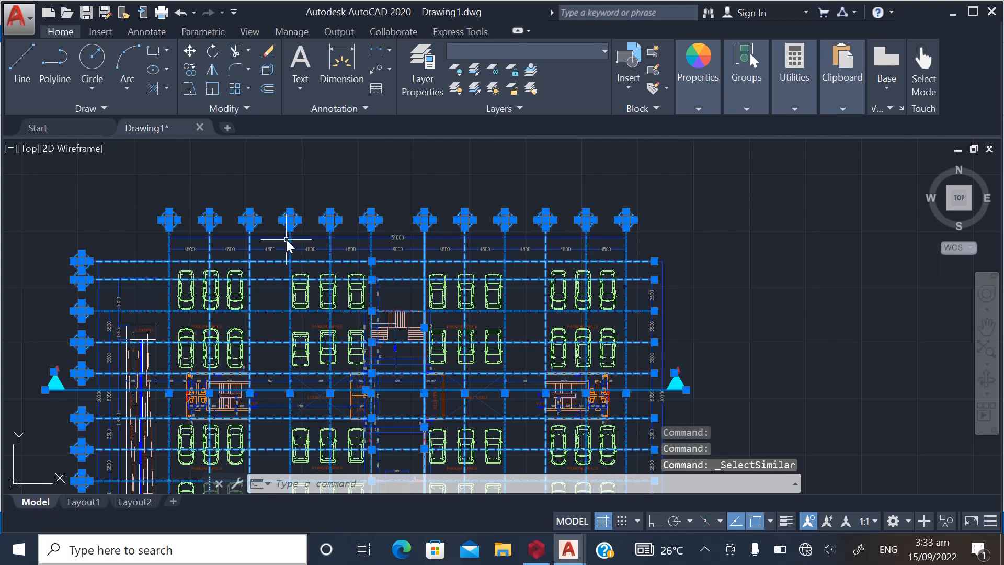
{"action": "key", "text": "Delete"}
Select the overall and bay dimensions above the plan, extend the selection to all similar dimensions, and erase them
{"action": "scroll", "coordinate": [330, 197], "scroll_direction": "down", "scroll_amount": 1}
{"action": "scroll", "coordinate": [293, 222], "scroll_direction": "up", "scroll_amount": 1}
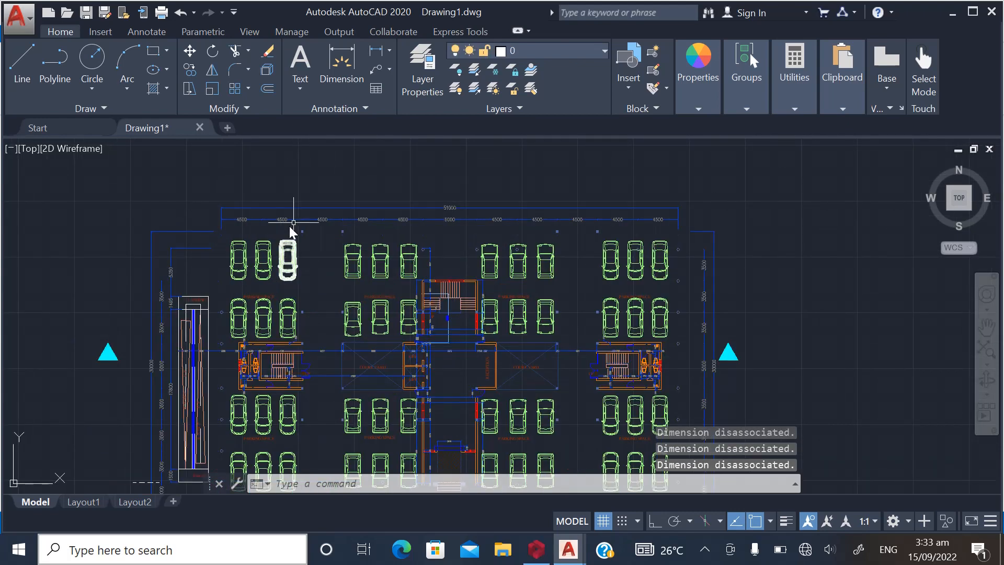
{"action": "scroll", "coordinate": [282, 226], "scroll_direction": "up", "scroll_amount": 4}
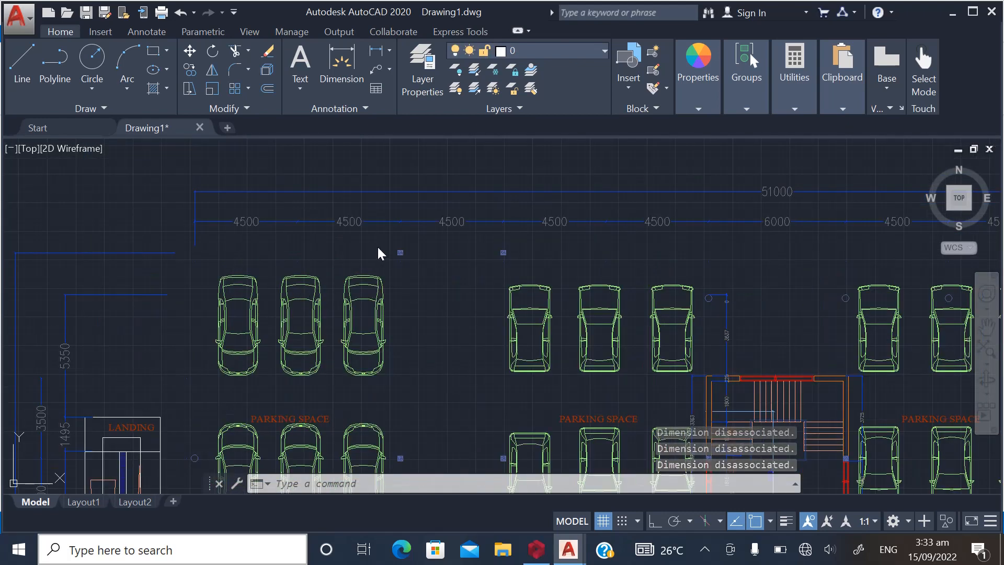
{"action": "left_click", "coordinate": [378, 250]}
{"action": "left_click", "coordinate": [203, 172]}
{"action": "right_click", "coordinate": [259, 190]}
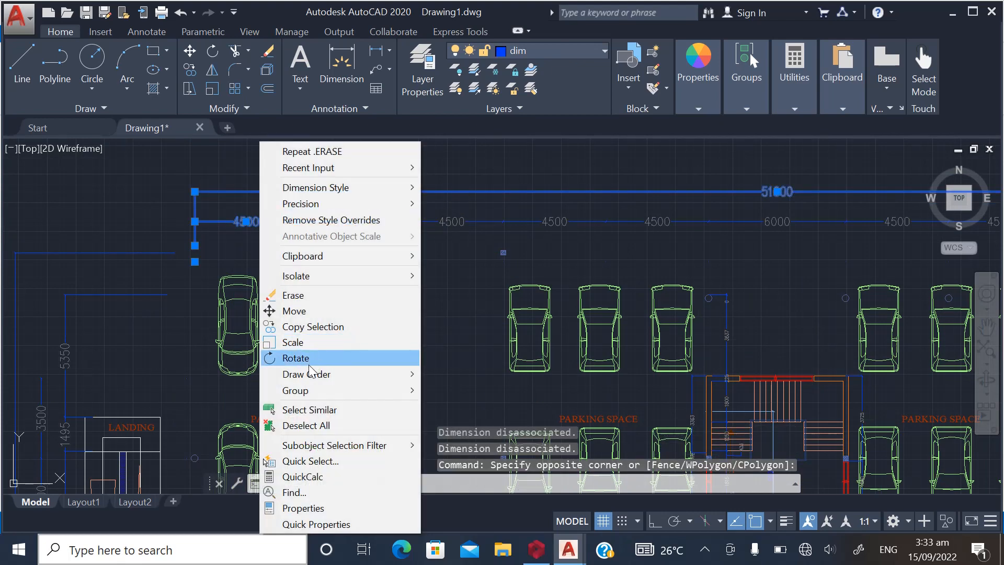
{"action": "left_click", "coordinate": [311, 409]}
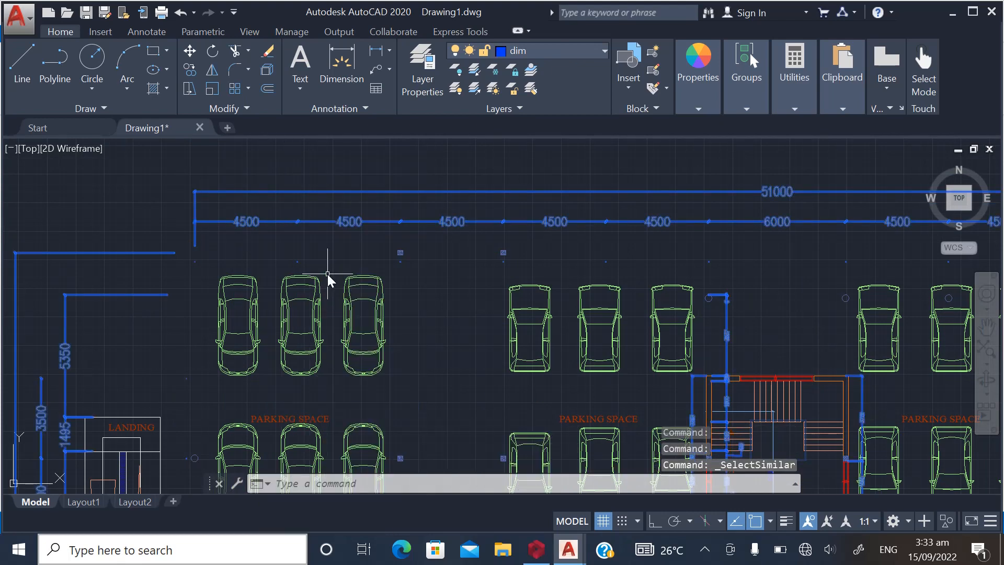
{"action": "key", "text": "Delete"}
Select two square columns above the parked cars, extend the selection to all similar CONCRETE layer objects, and erase them
{"action": "scroll", "coordinate": [314, 230], "scroll_direction": "down", "scroll_amount": 2}
{"action": "scroll", "coordinate": [485, 274], "scroll_direction": "up", "scroll_amount": 4}
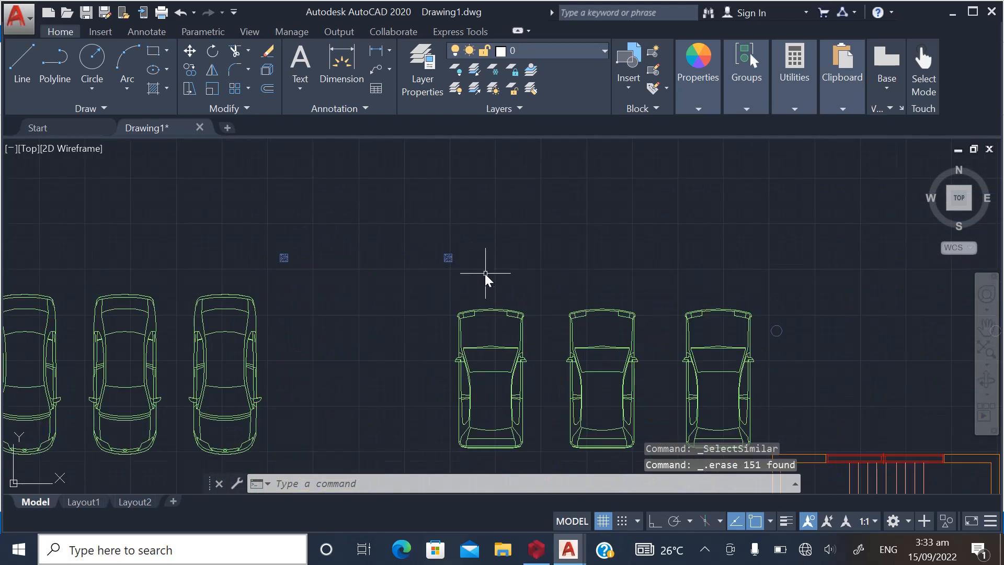
{"action": "left_click", "coordinate": [484, 274]}
{"action": "left_click", "coordinate": [259, 203]}
{"action": "right_click", "coordinate": [283, 257]}
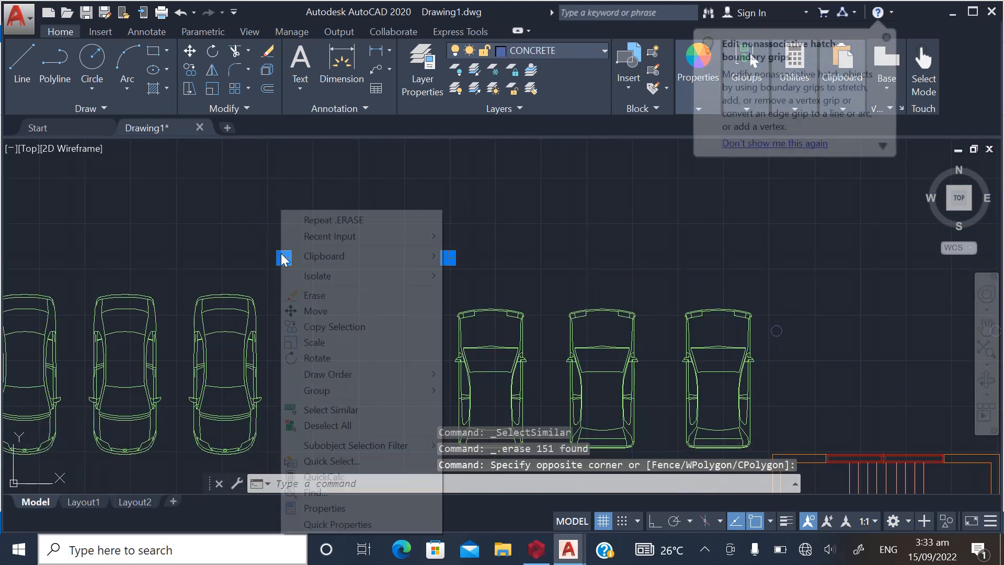
{"action": "left_click", "coordinate": [314, 410]}
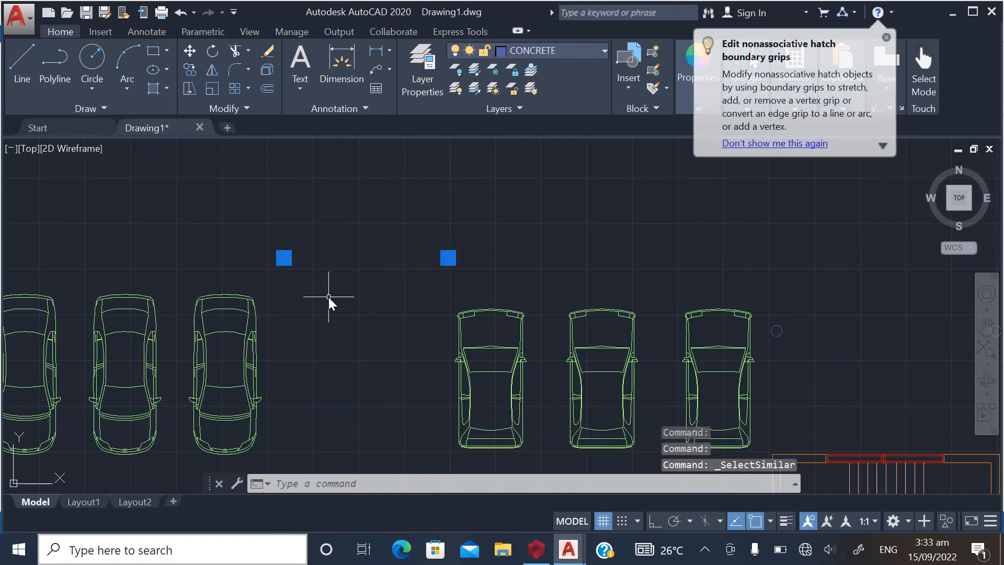
{"action": "key", "text": "Delete"}
Erase the leftover 5500 dimension between the central staircase and the lifts
{"action": "scroll", "coordinate": [352, 281], "scroll_direction": "down", "scroll_amount": 3}
{"action": "scroll", "coordinate": [424, 346], "scroll_direction": "up", "scroll_amount": 5}
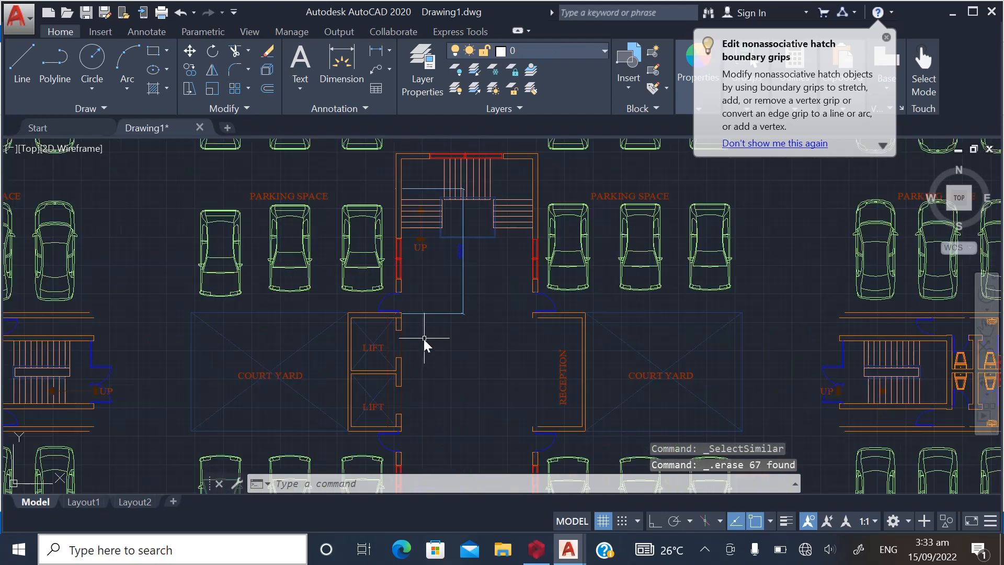
{"action": "scroll", "coordinate": [427, 342], "scroll_direction": "up", "scroll_amount": 2}
{"action": "scroll", "coordinate": [495, 218], "scroll_direction": "up", "scroll_amount": 4}
{"action": "left_click", "coordinate": [495, 218]}
{"action": "left_click", "coordinate": [413, 193]}
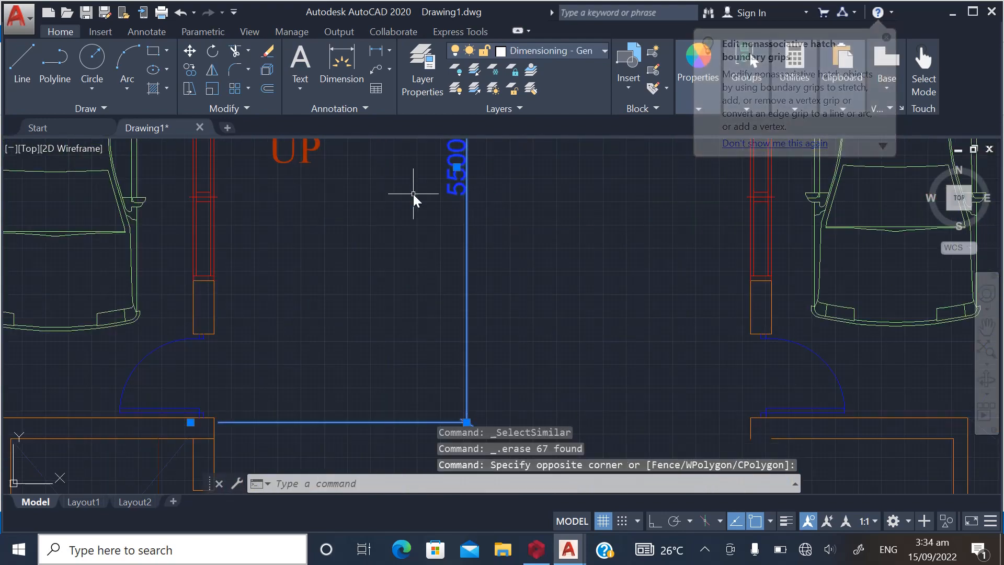
{"action": "key", "text": "Delete"}
Erase the cyan triangular section marker on the east side of the plan
{"action": "scroll", "coordinate": [382, 262], "scroll_direction": "down", "scroll_amount": 4}
{"action": "scroll", "coordinate": [656, 285], "scroll_direction": "down", "scroll_amount": 1}
{"action": "scroll", "coordinate": [659, 298], "scroll_direction": "up", "scroll_amount": 2}
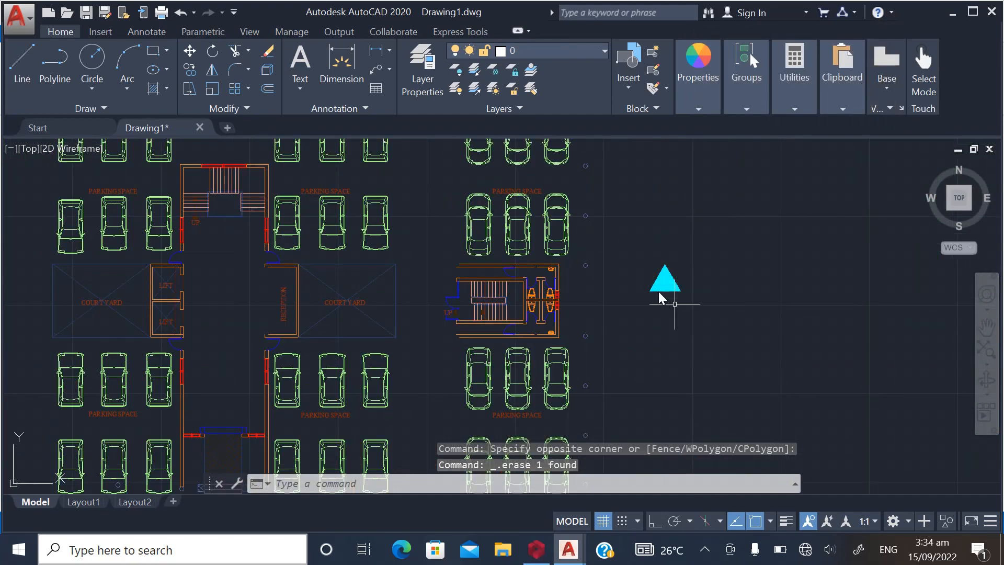
{"action": "scroll", "coordinate": [706, 306], "scroll_direction": "up", "scroll_amount": 4}
{"action": "left_click", "coordinate": [707, 313]}
{"action": "left_click", "coordinate": [520, 191]}
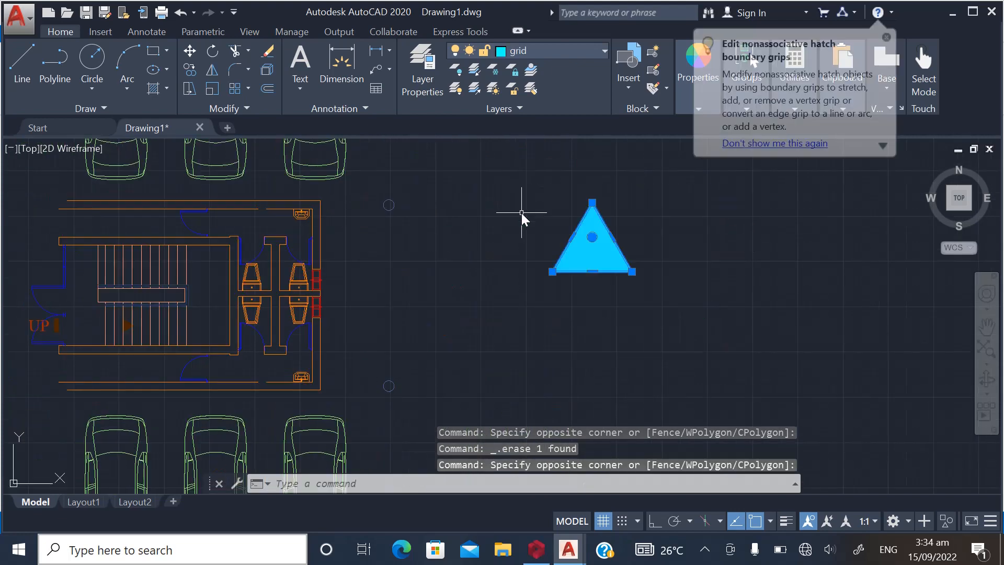
{"action": "key", "text": "Delete"}
Select a round column beside the east toilets, extend the selection to all similar objects, and erase them
{"action": "left_click", "coordinate": [466, 273]}
{"action": "left_click", "coordinate": [382, 186]}
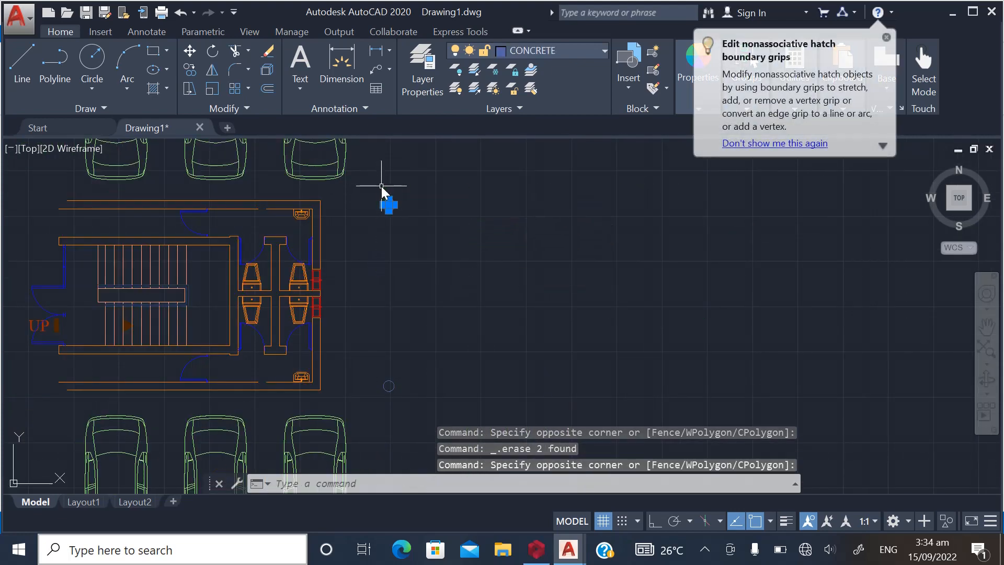
{"action": "right_click", "coordinate": [381, 185]}
{"action": "left_click", "coordinate": [419, 411]}
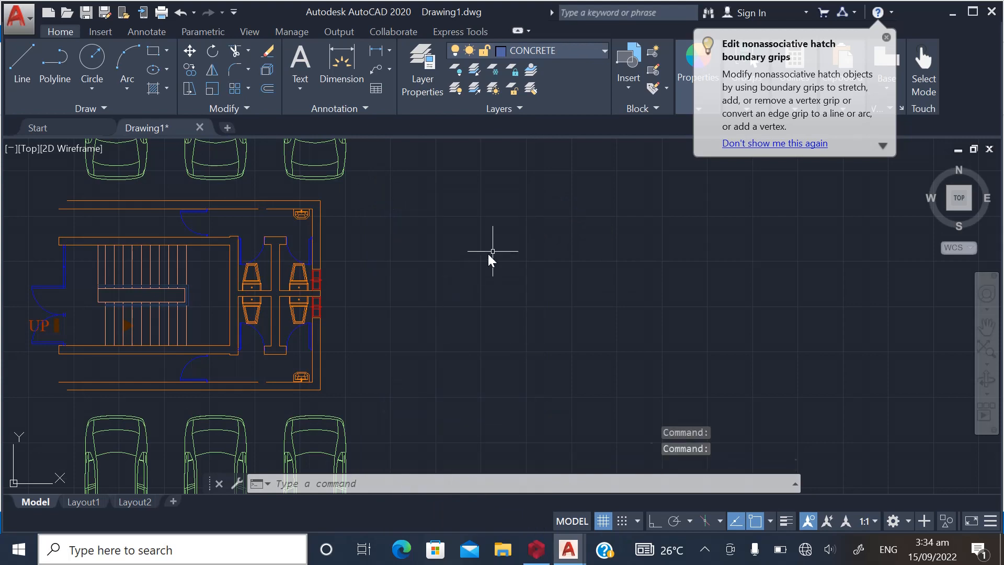
Erase the cyan triangular section marker on the west side of the plan, beside the ramp
{"action": "scroll", "coordinate": [547, 262], "scroll_direction": "down", "scroll_amount": 6}
{"action": "scroll", "coordinate": [337, 274], "scroll_direction": "up", "scroll_amount": 4}
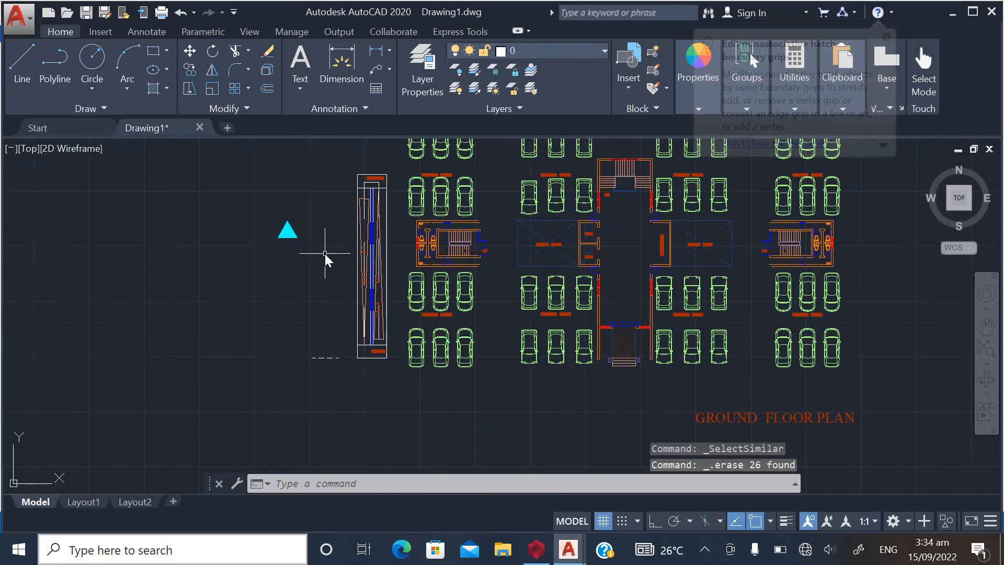
{"action": "left_click", "coordinate": [325, 258]}
{"action": "left_click", "coordinate": [206, 202]}
{"action": "key", "text": "Delete"}
Erase the leftover dashed line segment west of the ramp's take-off end
{"action": "scroll", "coordinate": [343, 358], "scroll_direction": "up", "scroll_amount": 5}
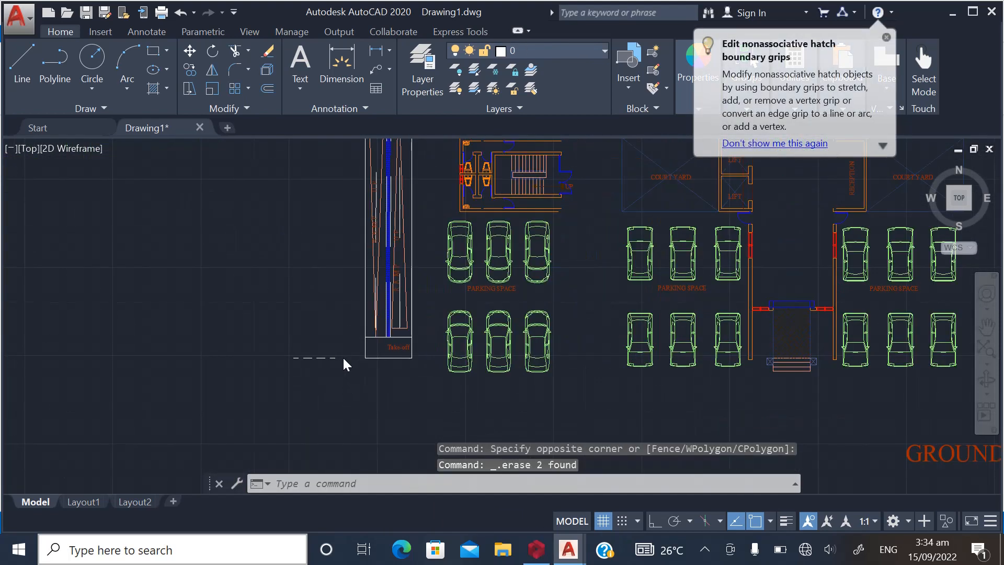
{"action": "left_click", "coordinate": [333, 390]}
{"action": "left_click", "coordinate": [168, 316]}
{"action": "key", "text": "Delete"}
{"action": "scroll", "coordinate": [151, 338], "scroll_direction": "down", "scroll_amount": 4}
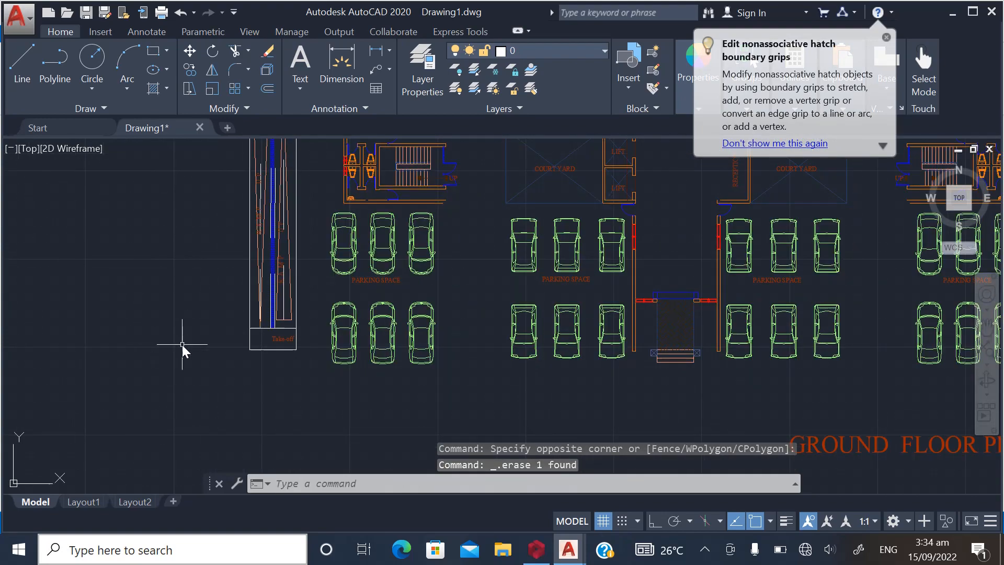
{"action": "scroll", "coordinate": [504, 251], "scroll_direction": "up", "scroll_amount": 4}
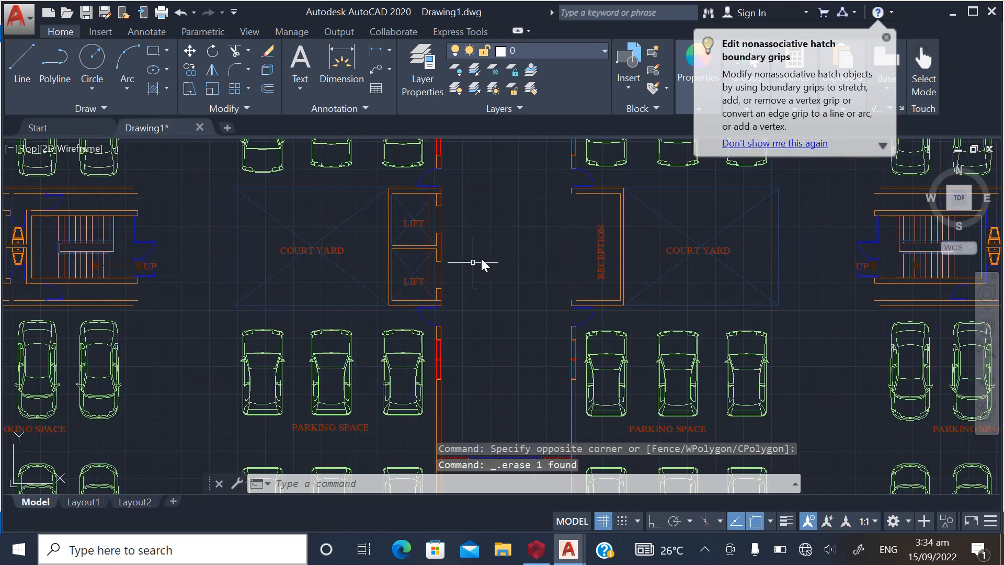
Examine the cleaned ground floor plan for leftover markers or stray objects around the stairs, parking spaces, entrance and ramp
{"action": "scroll", "coordinate": [302, 322], "scroll_direction": "down", "scroll_amount": 4}
{"action": "scroll", "coordinate": [458, 204], "scroll_direction": "up", "scroll_amount": 5}
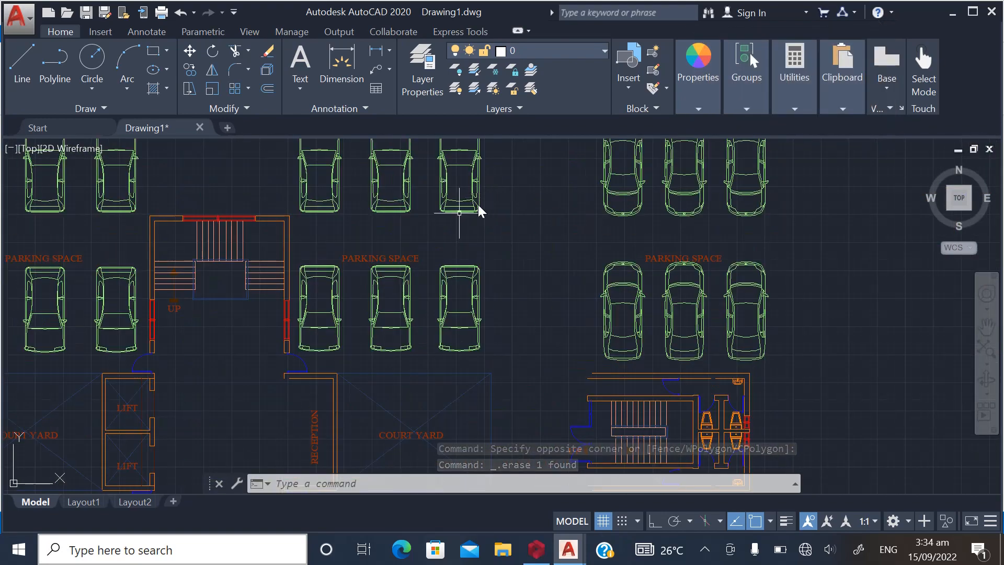
{"action": "scroll", "coordinate": [572, 259], "scroll_direction": "down", "scroll_amount": 4}
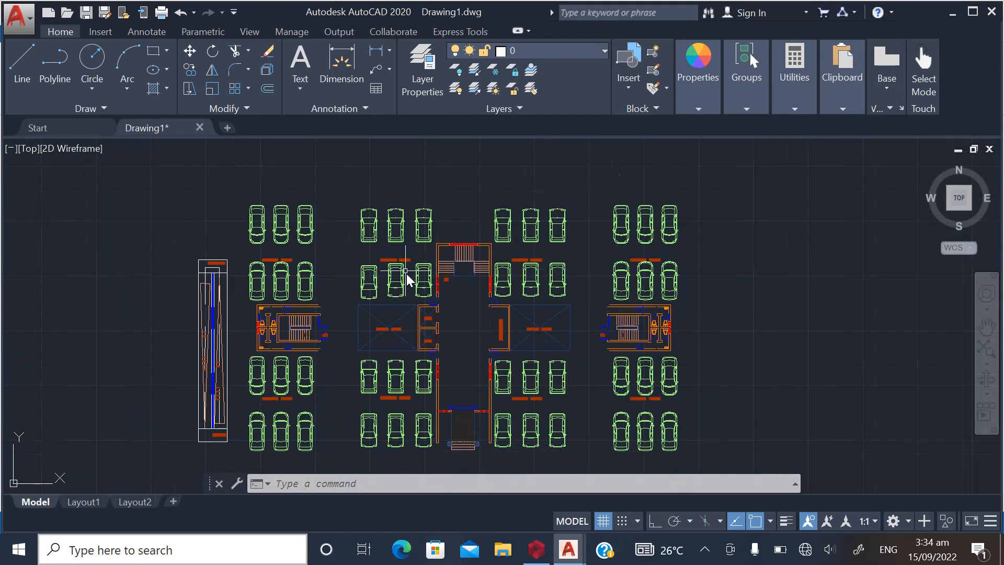
{"action": "scroll", "coordinate": [389, 269], "scroll_direction": "up", "scroll_amount": 3}
{"action": "scroll", "coordinate": [369, 324], "scroll_direction": "down", "scroll_amount": 3}
{"action": "scroll", "coordinate": [452, 453], "scroll_direction": "up", "scroll_amount": 5}
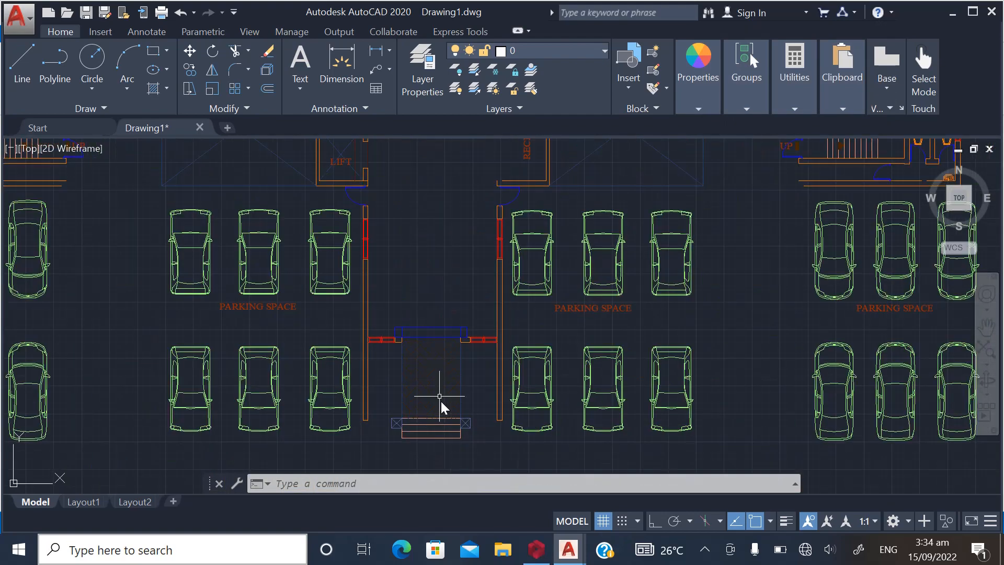
{"action": "scroll", "coordinate": [440, 399], "scroll_direction": "down", "scroll_amount": 4}
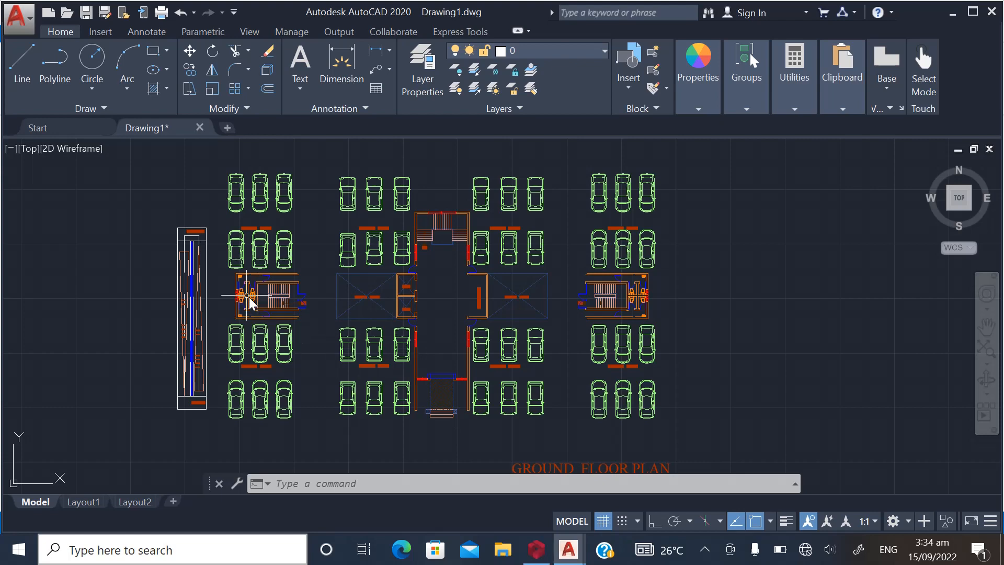
{"action": "scroll", "coordinate": [253, 290], "scroll_direction": "up", "scroll_amount": 2}
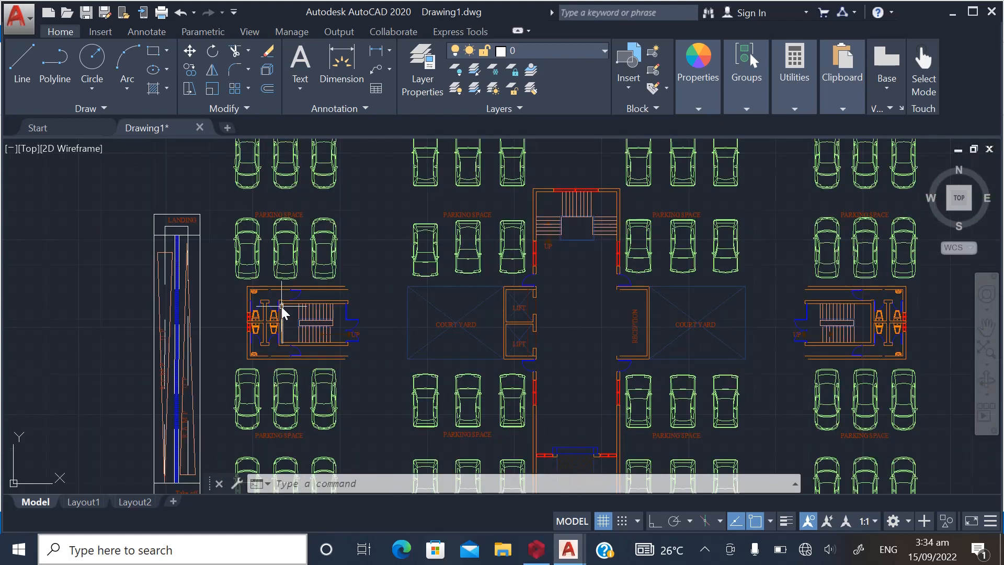
{"action": "scroll", "coordinate": [282, 307], "scroll_direction": "down", "scroll_amount": 5}
{"action": "scroll", "coordinate": [442, 372], "scroll_direction": "up", "scroll_amount": 2}
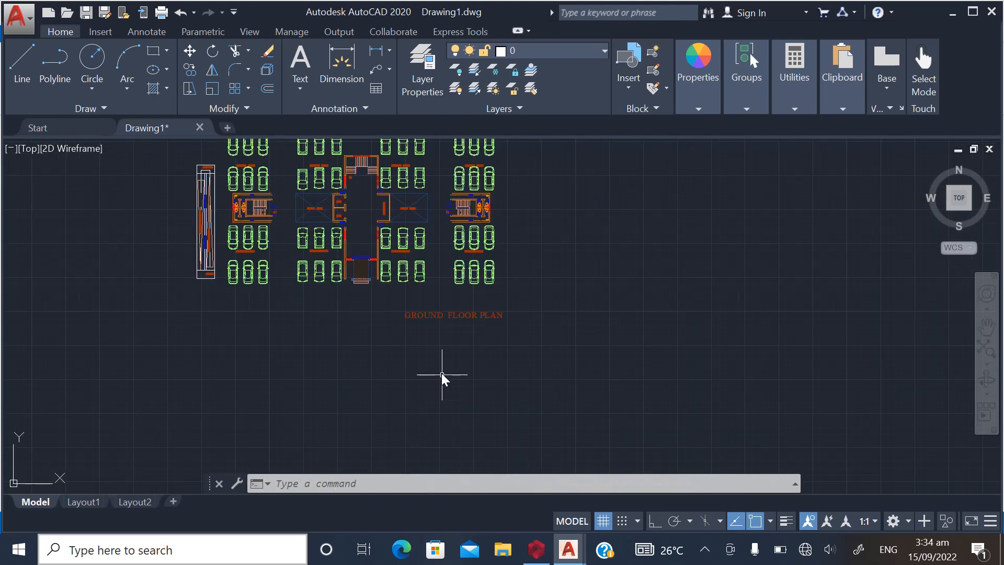
Move the GROUND FLOOR PLAN title west so it sits centred beneath the plan
{"action": "scroll", "coordinate": [400, 297], "scroll_direction": "up", "scroll_amount": 1}
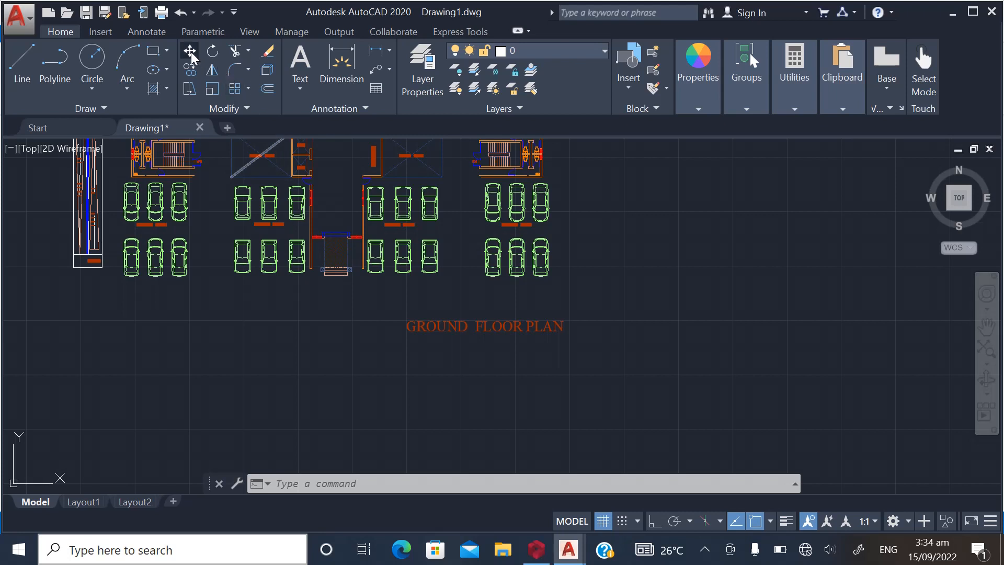
{"action": "left_click", "coordinate": [190, 50]}
{"action": "left_click", "coordinate": [382, 302]}
{"action": "left_click", "coordinate": [622, 349]}
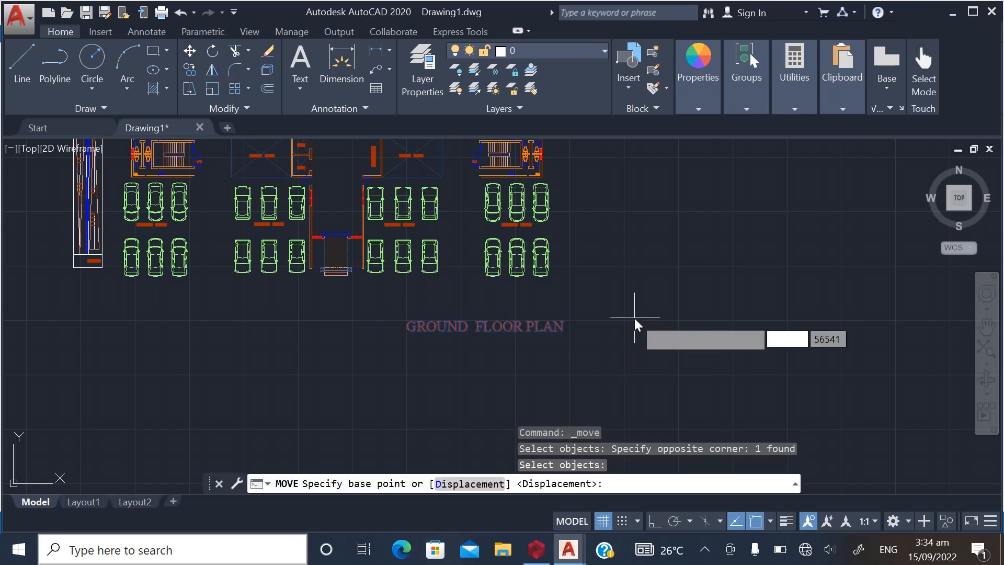
{"action": "left_click", "coordinate": [634, 318]}
{"action": "left_click", "coordinate": [485, 308]}
{"action": "scroll", "coordinate": [383, 339], "scroll_direction": "down", "scroll_amount": 5}
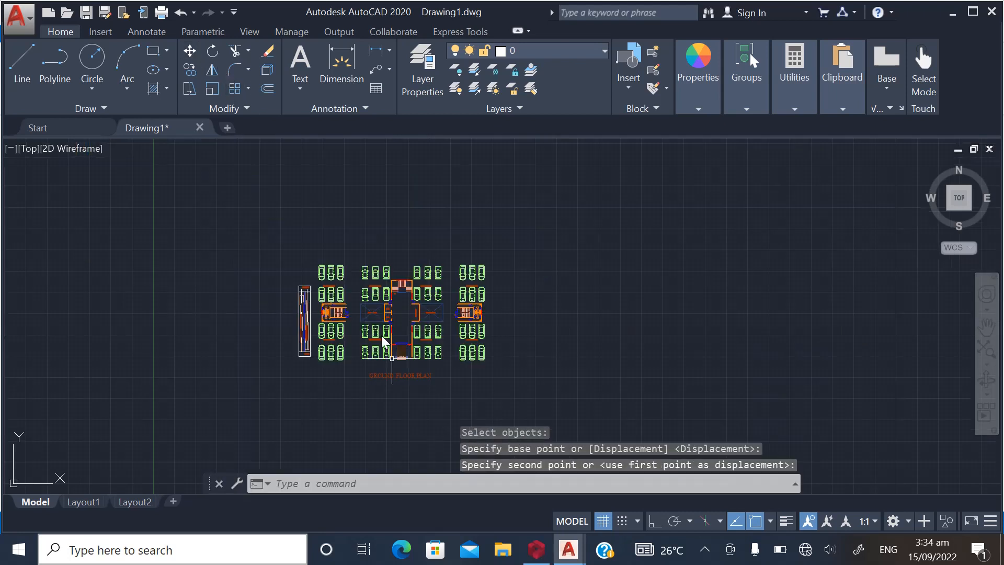
Save the drawing to the Desktop as GROUND FLOOR ARCHITECTURAL PLAN in AutoCAD 2018 DXF format
{"action": "scroll", "coordinate": [350, 311], "scroll_direction": "up", "scroll_amount": 3}
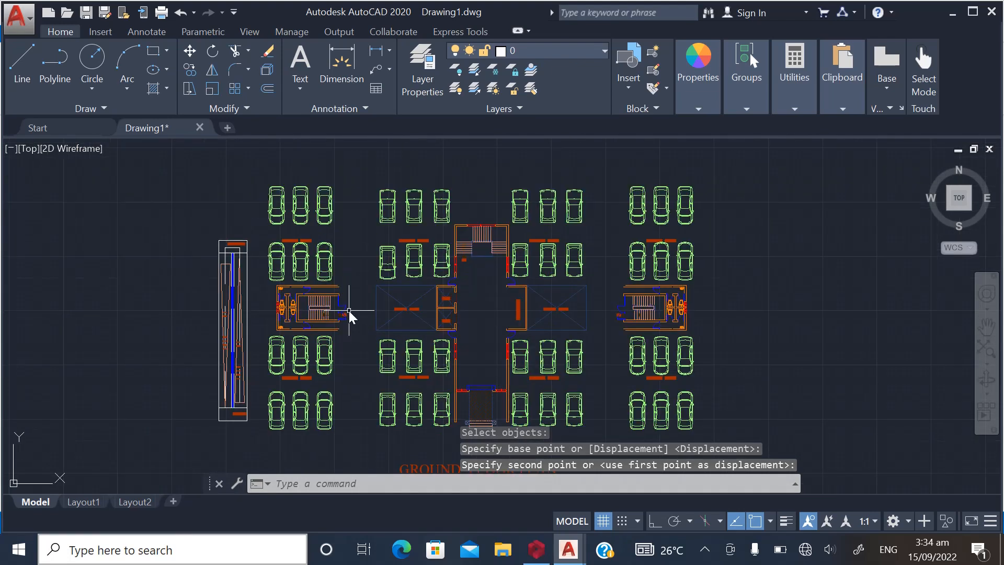
{"action": "scroll", "coordinate": [319, 296], "scroll_direction": "down", "scroll_amount": 2}
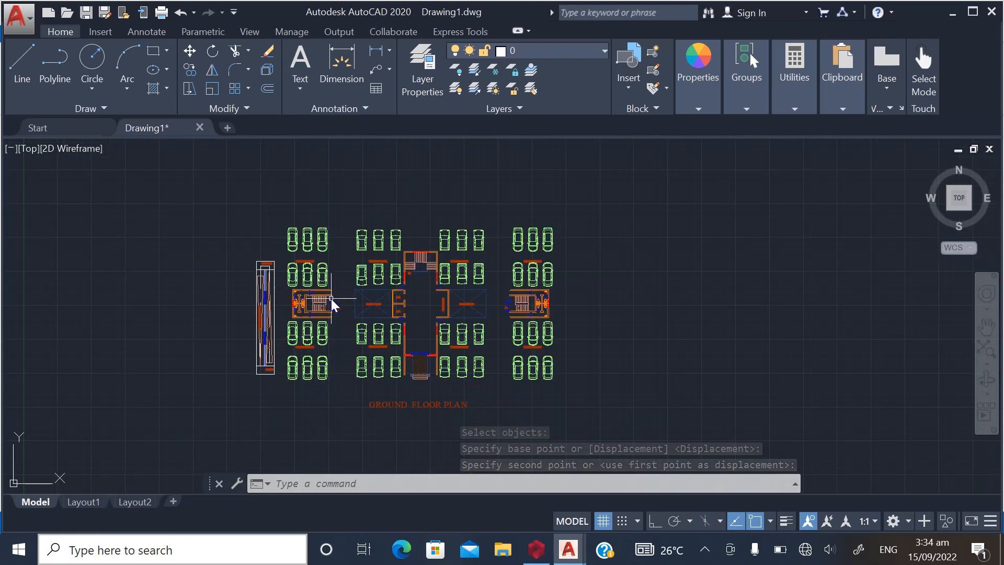
{"action": "left_click", "coordinate": [23, 24]}
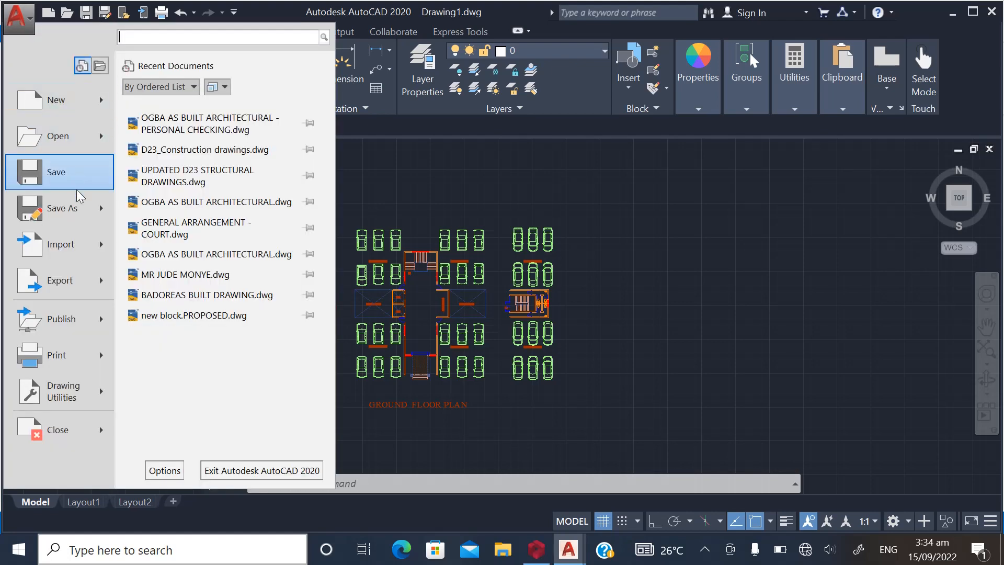
{"action": "left_click", "coordinate": [58, 217]}
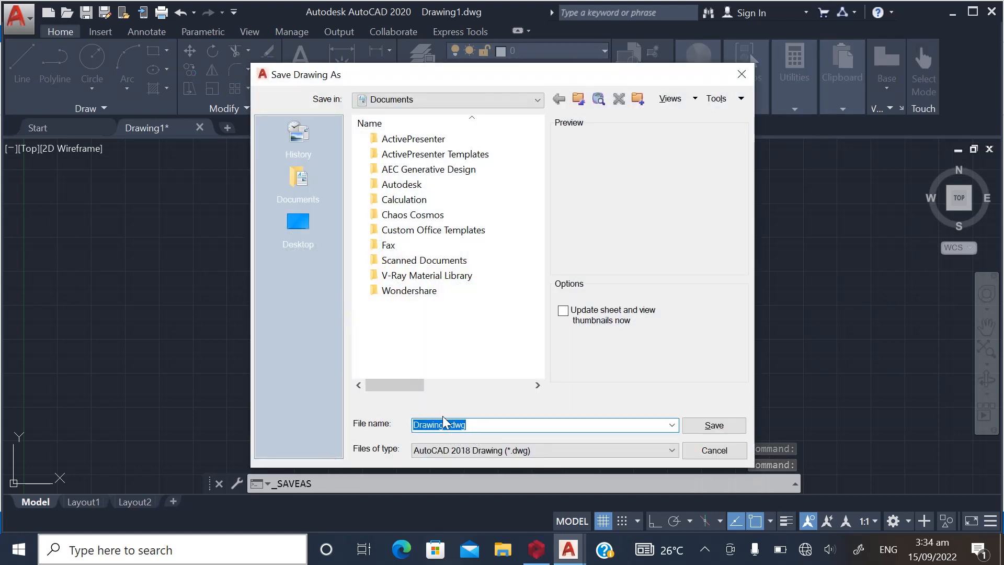
{"action": "type", "text": "GROUND FLOOR ARCHITECTURAL PLAN"}
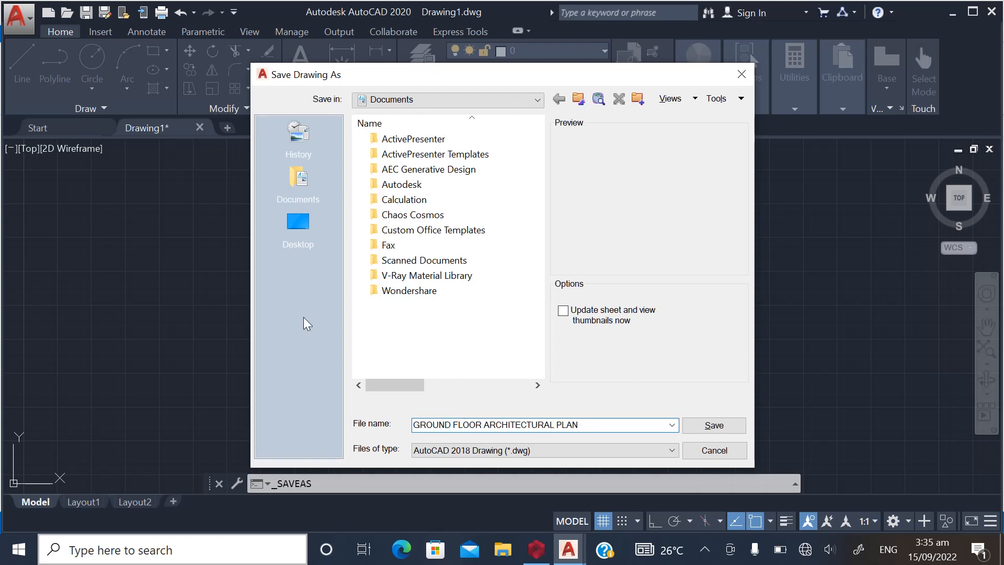
{"action": "left_click", "coordinate": [298, 228]}
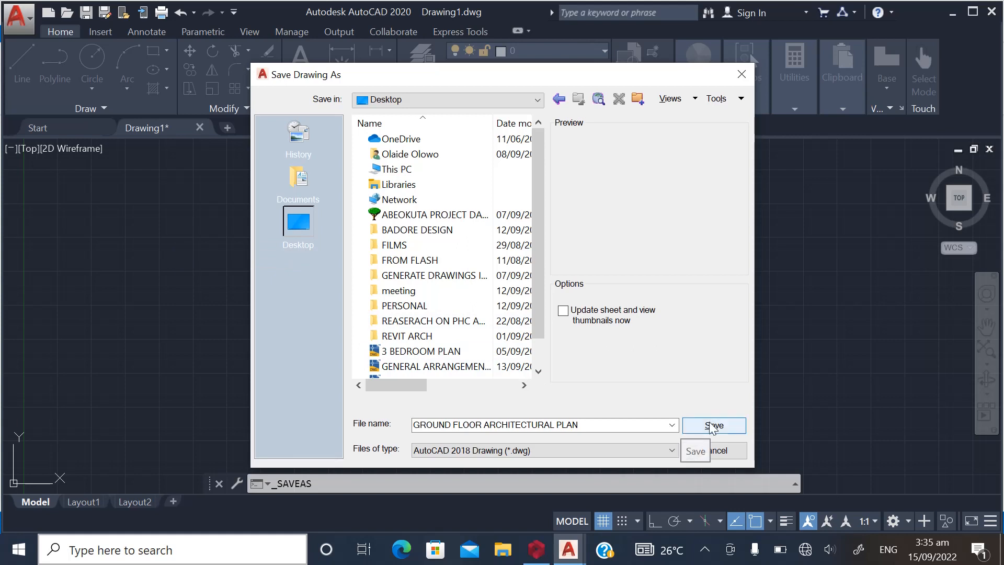
{"action": "left_click", "coordinate": [479, 453]}
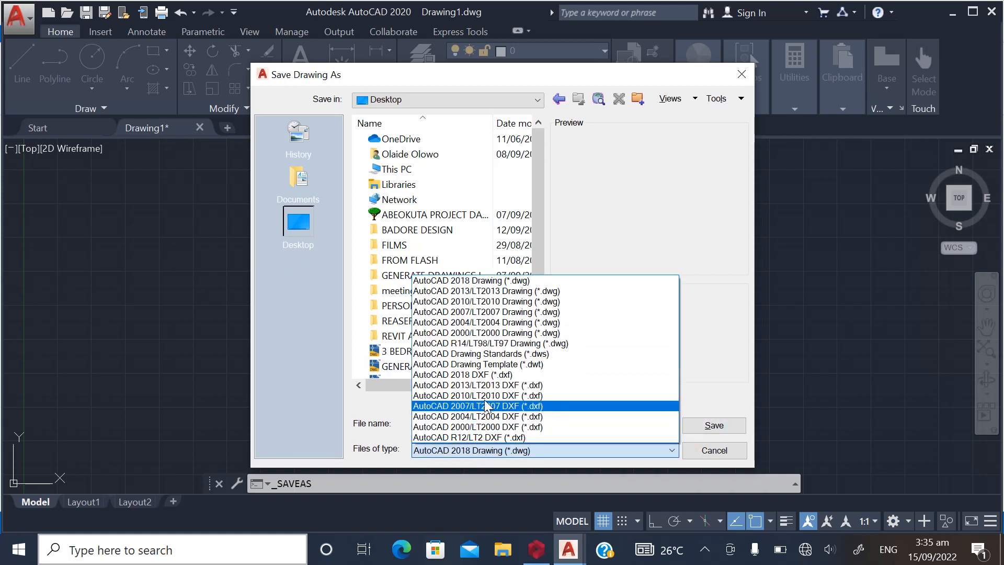
{"action": "left_click", "coordinate": [470, 374]}
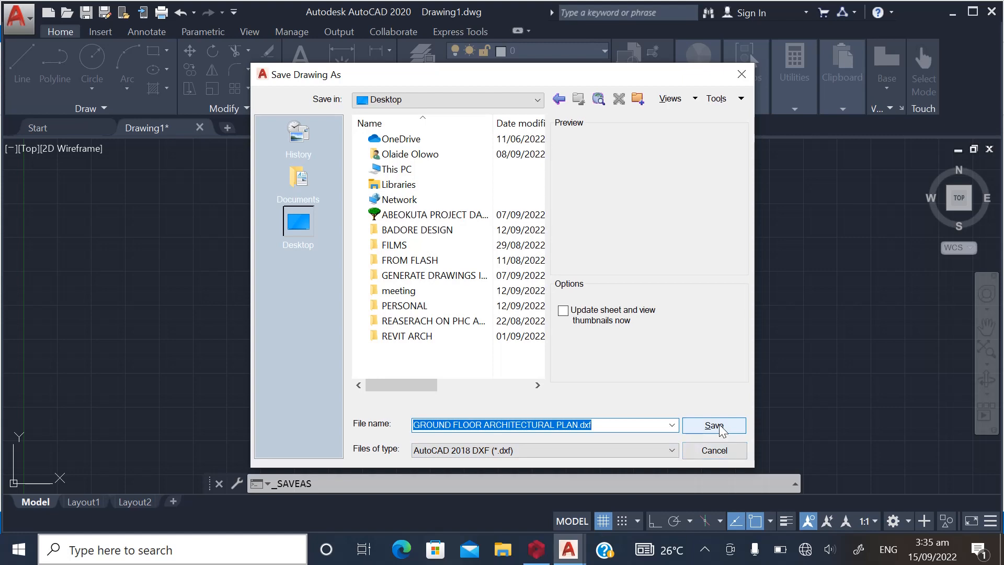
{"action": "left_click", "coordinate": [714, 426]}
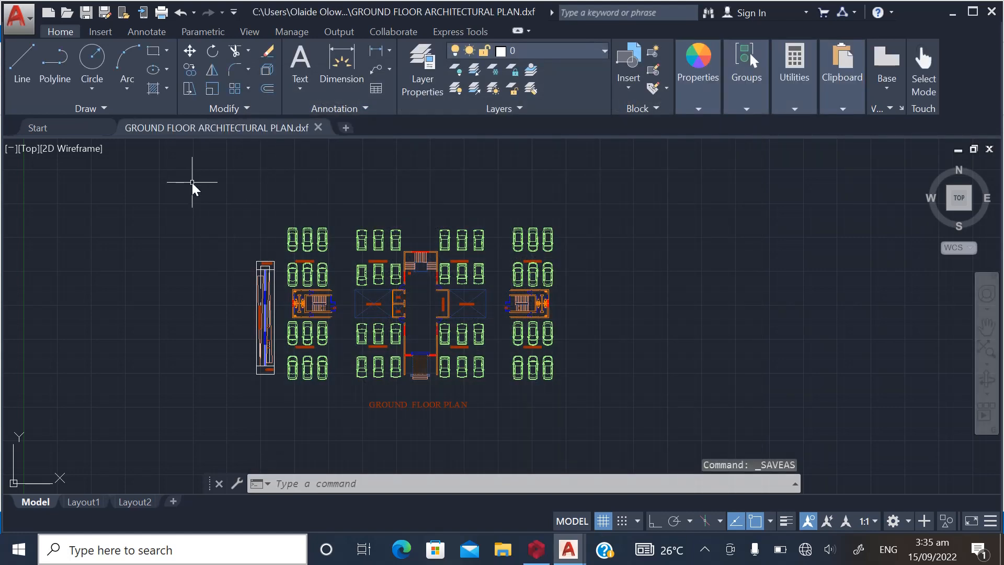
{"action": "left_click", "coordinate": [193, 183]}
{"action": "left_click", "coordinate": [677, 421]}
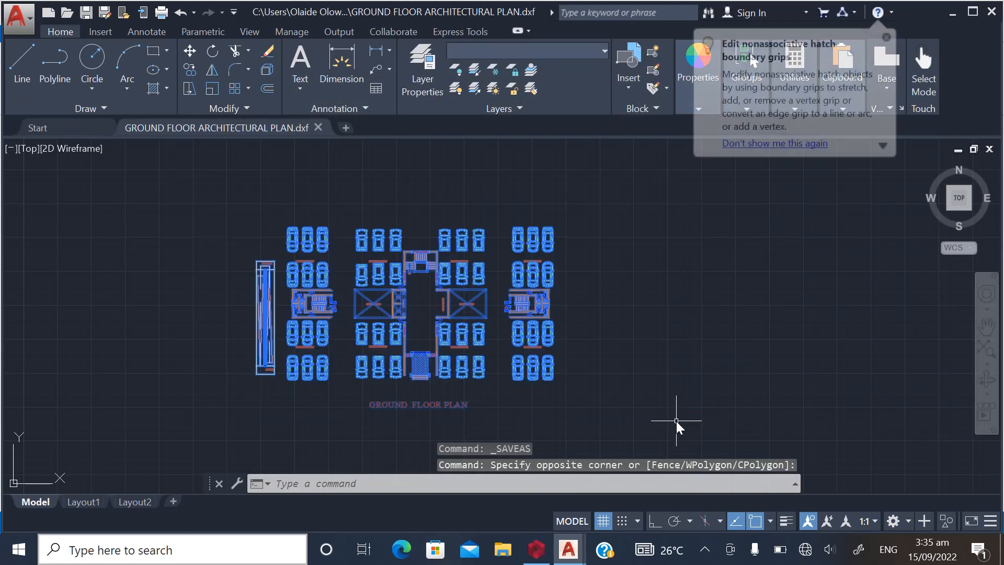
{"action": "key", "text": "Delete"}
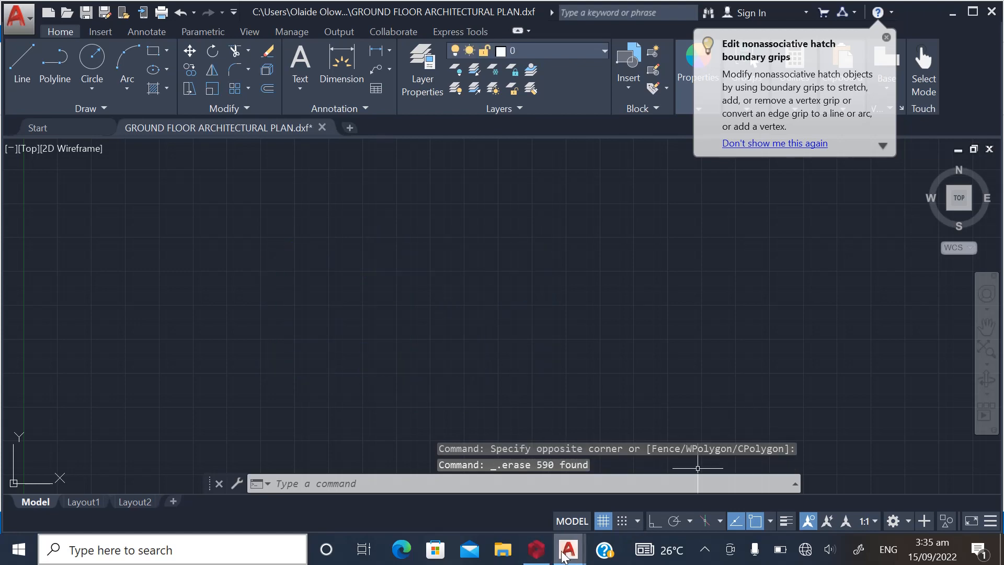
{"action": "mouse_move", "coordinate": [563, 557]}
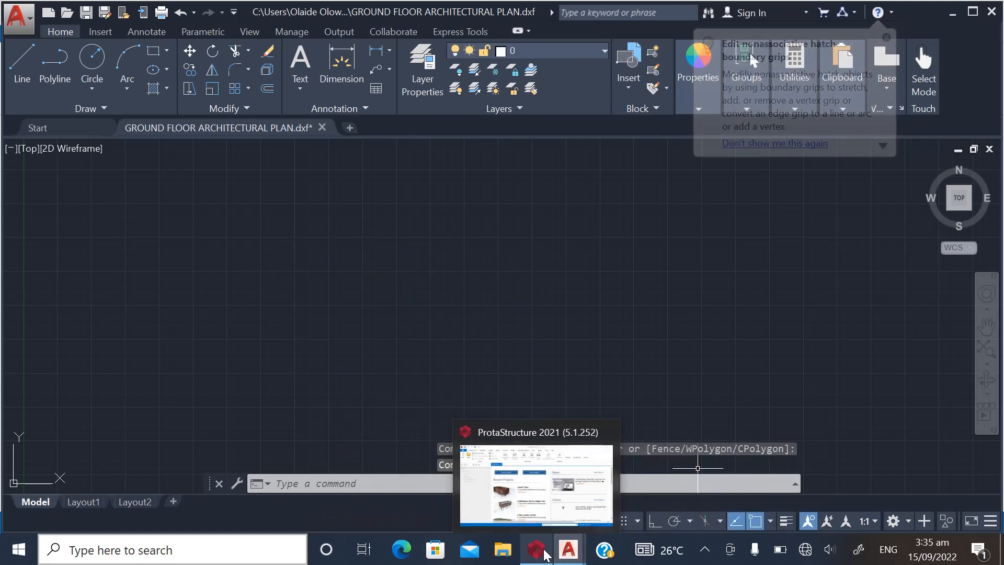
{"action": "left_click", "coordinate": [529, 307]}
{"action": "left_click", "coordinate": [444, 316]}
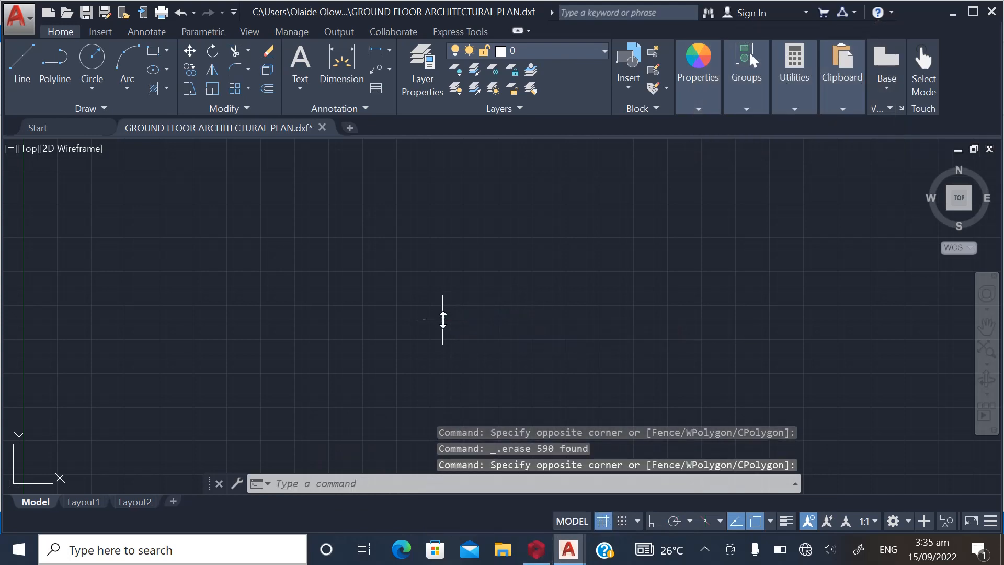
{"action": "key", "text": "ctrl+z"}
Select the entire cleaned ground floor plan with its title and copy it to the clipboard
{"action": "left_click", "coordinate": [294, 232]}
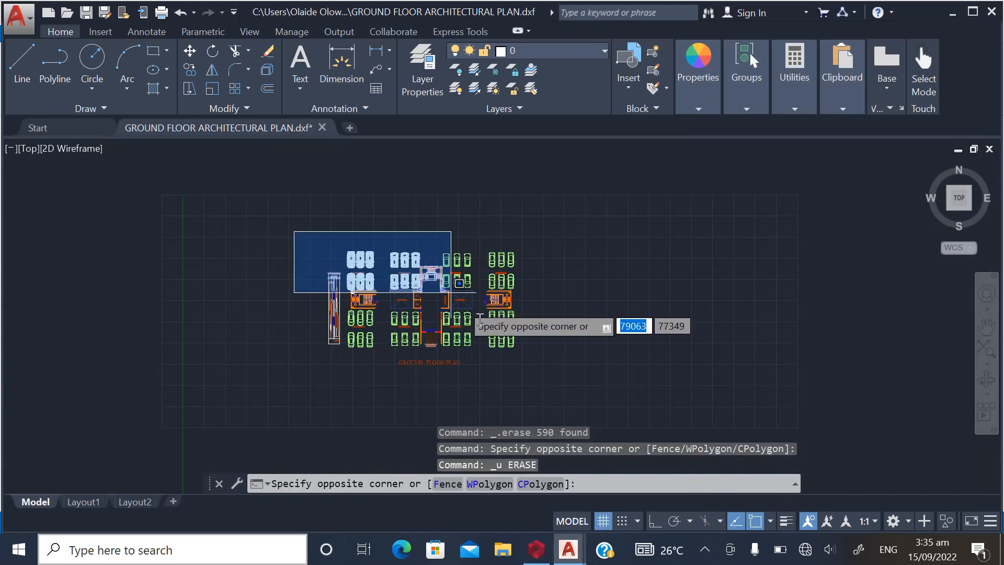
{"action": "left_click", "coordinate": [578, 372]}
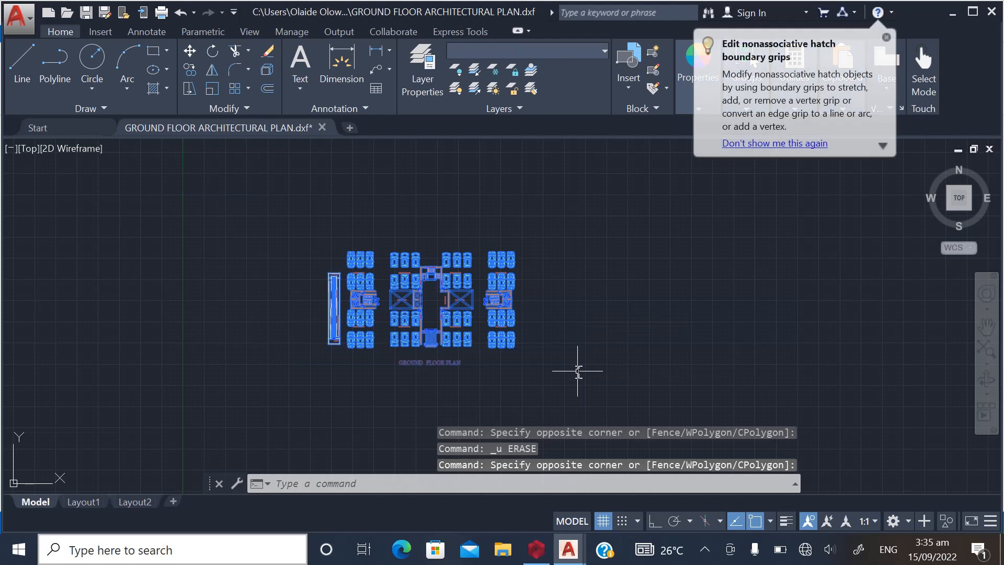
{"action": "key", "text": "ctrl+c"}
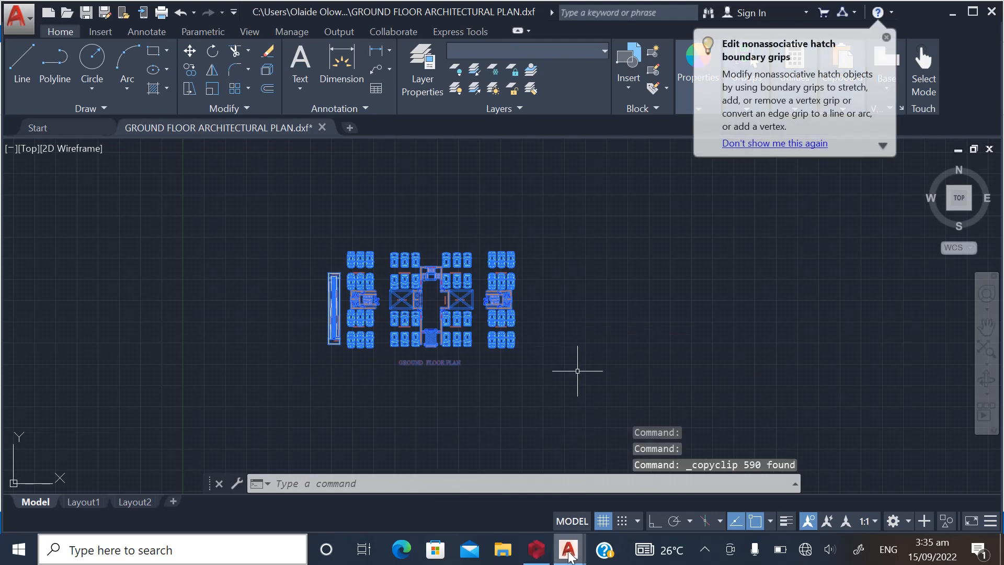
Switch to the OGBA AS BUILT ARCHITECTURAL drawing and paste the cleaned plan in the empty space below the ground floor sheet
{"action": "mouse_move", "coordinate": [568, 549]}
{"action": "left_click", "coordinate": [557, 500]}
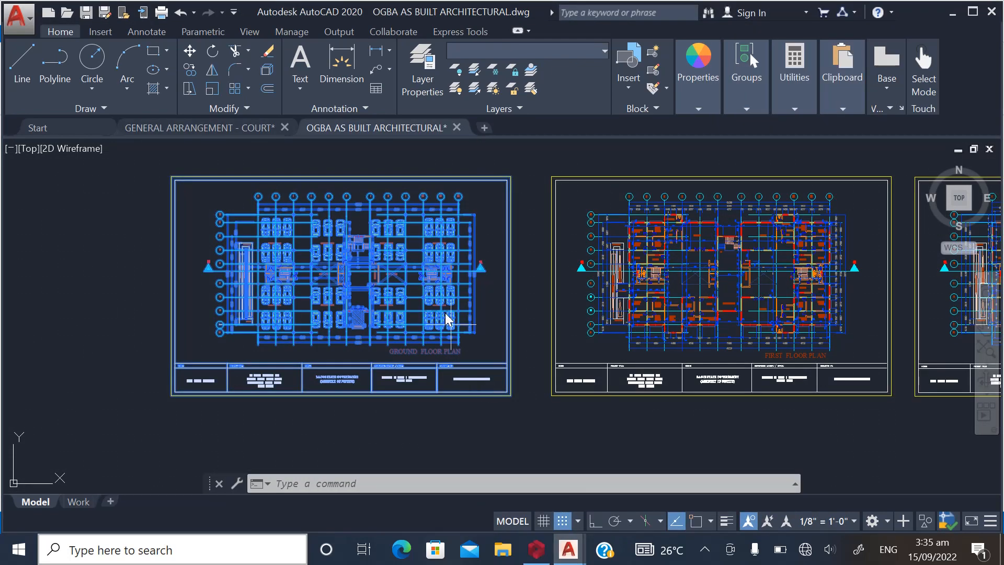
{"action": "key", "text": "Escape"}
{"action": "scroll", "coordinate": [413, 228], "scroll_direction": "down", "scroll_amount": 4}
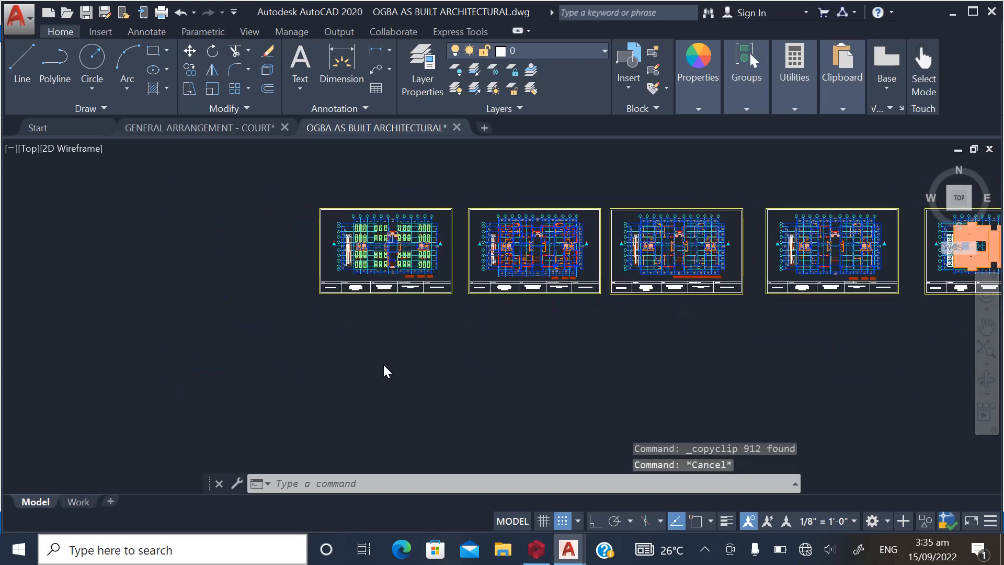
{"action": "scroll", "coordinate": [384, 366], "scroll_direction": "up", "scroll_amount": 2}
{"action": "key", "text": "ctrl+v"}
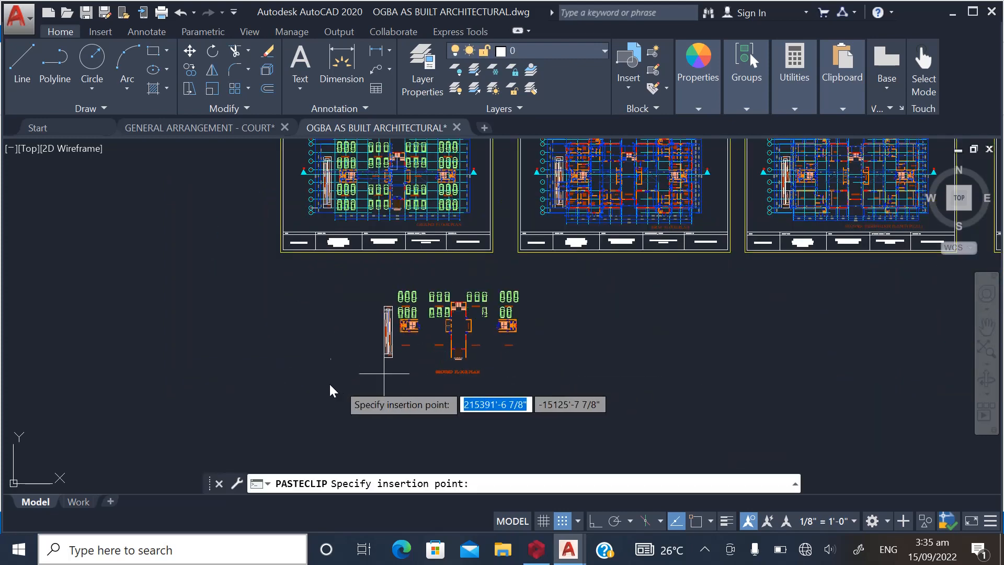
{"action": "left_click", "coordinate": [309, 387]}
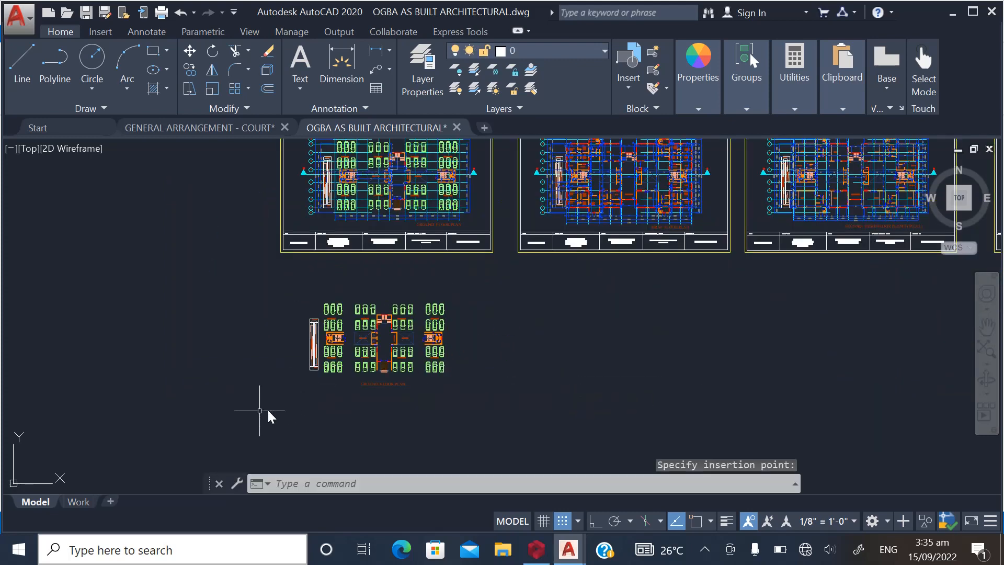
Select the complete first floor plan sheet, including its border and title block, and copy it to the clipboard
{"action": "scroll", "coordinate": [264, 384], "scroll_direction": "down", "scroll_amount": 2}
{"action": "scroll", "coordinate": [422, 237], "scroll_direction": "up", "scroll_amount": 2}
{"action": "scroll", "coordinate": [422, 237], "scroll_direction": "up", "scroll_amount": 2}
{"action": "left_click", "coordinate": [427, 230]}
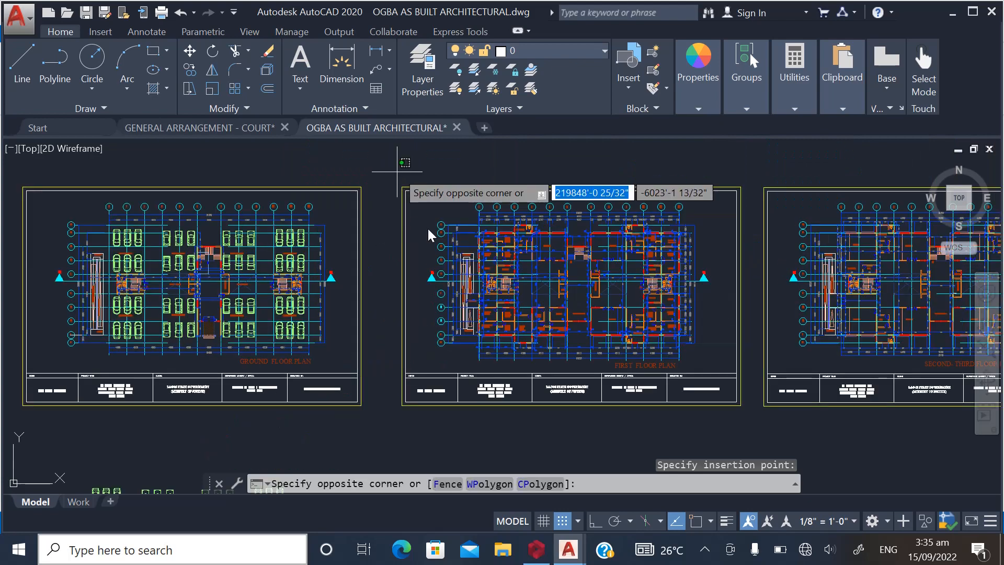
{"action": "scroll", "coordinate": [428, 230], "scroll_direction": "down", "scroll_amount": 2}
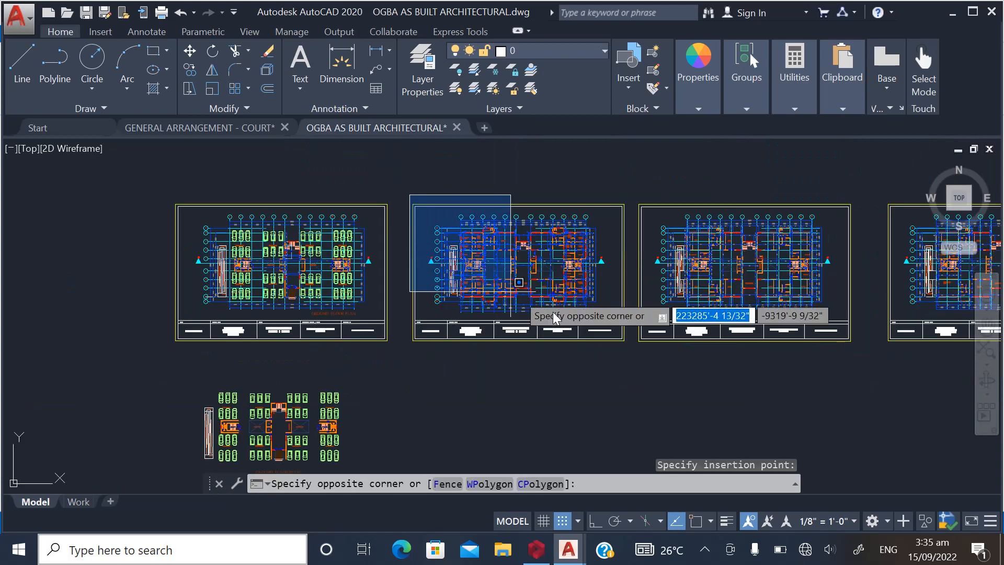
{"action": "left_click", "coordinate": [634, 357]}
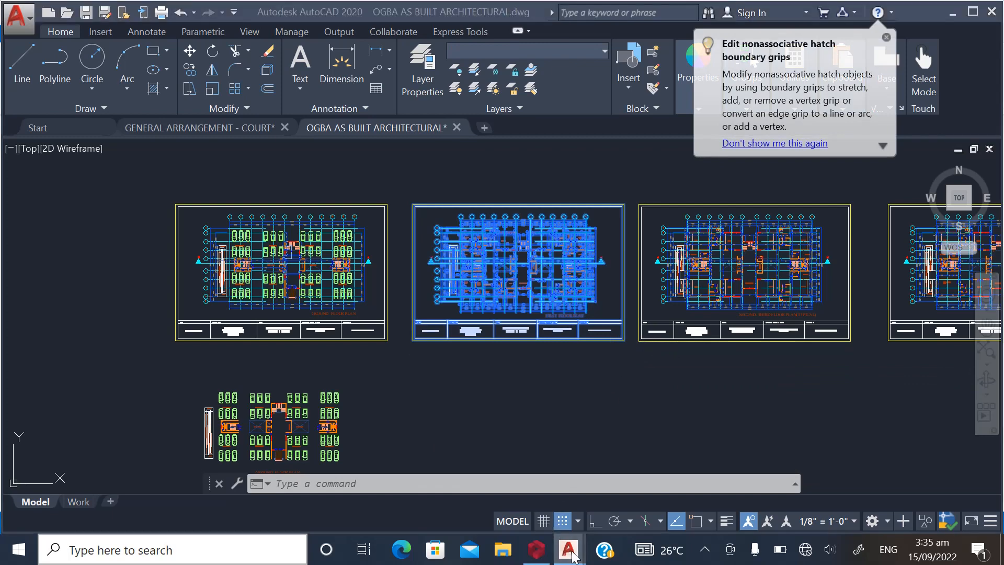
In the GROUND FLOOR ARCHITECTURAL PLAN drawing, erase the ground floor plan and paste the copied first floor sheet in its place
{"action": "mouse_move", "coordinate": [568, 549]}
{"action": "left_click", "coordinate": [705, 485]}
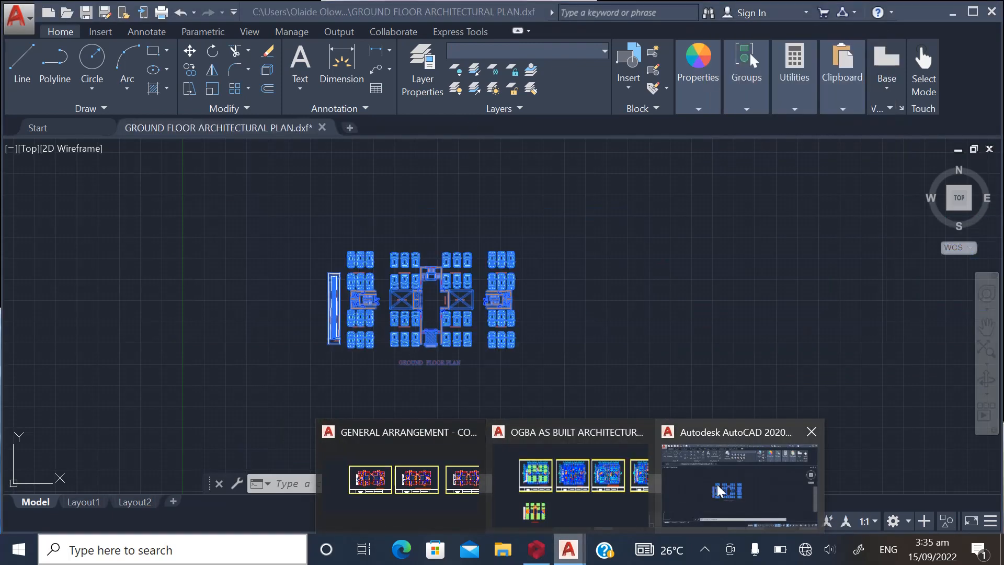
{"action": "key", "text": "ctrl+x"}
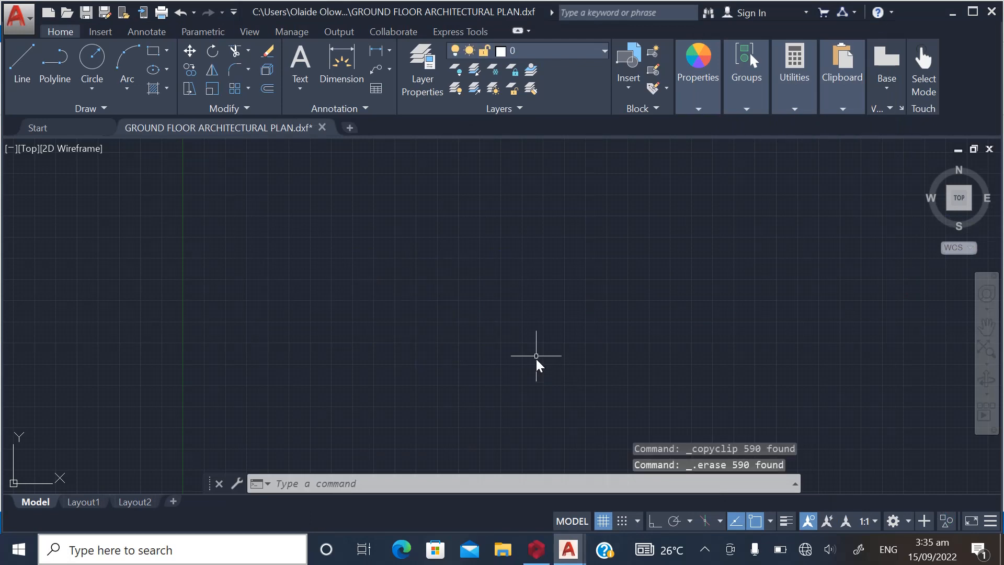
{"action": "key", "text": "ctrl+v"}
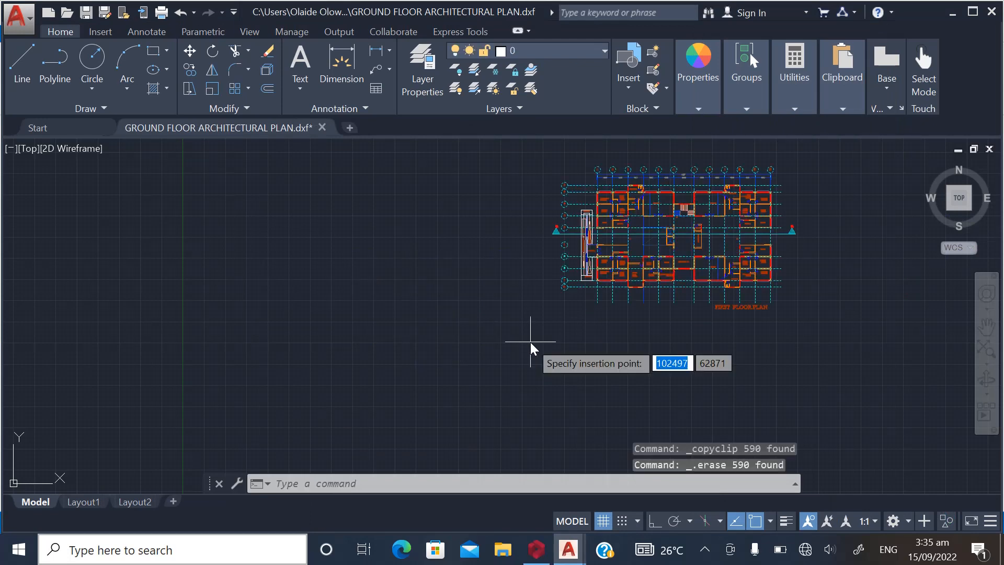
{"action": "left_click", "coordinate": [500, 251]}
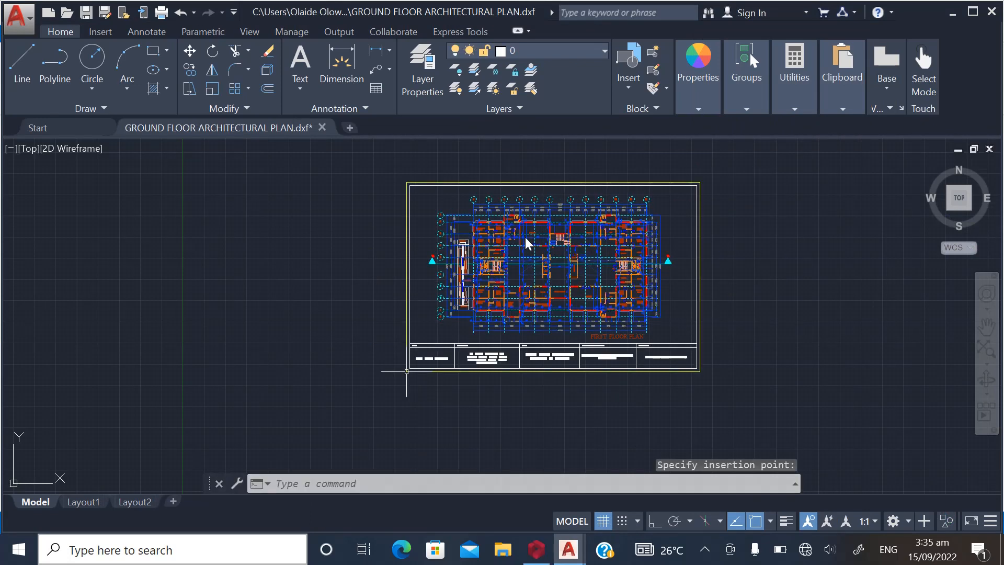
Erase the border and title block around the pasted first floor plan
{"action": "scroll", "coordinate": [413, 204], "scroll_direction": "up", "scroll_amount": 2}
{"action": "left_click", "coordinate": [360, 207]}
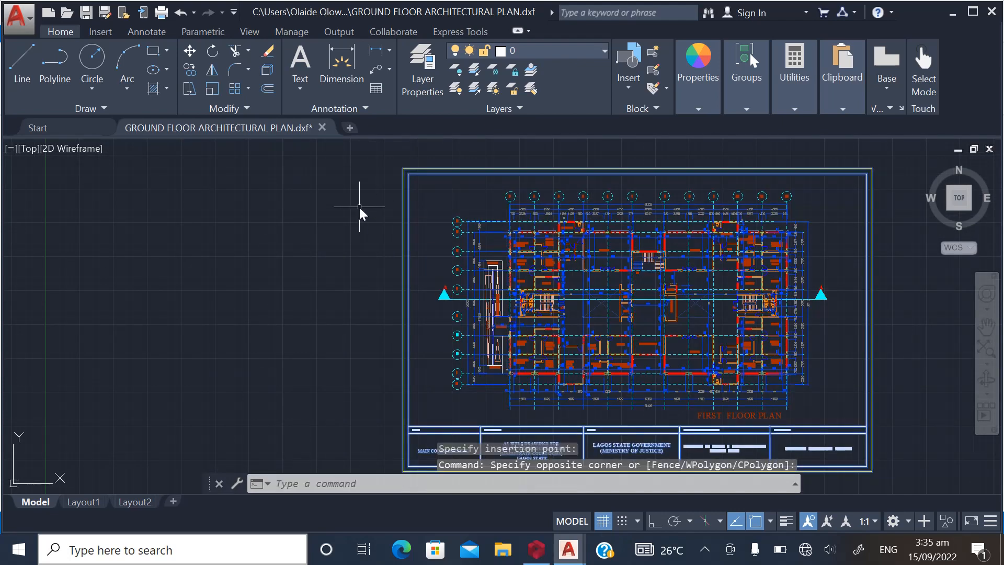
{"action": "key", "text": "Delete"}
Select the row of grid bubbles above the plan, extend the selection to all similar objects, and erase them
{"action": "scroll", "coordinate": [603, 204], "scroll_direction": "up", "scroll_amount": 5}
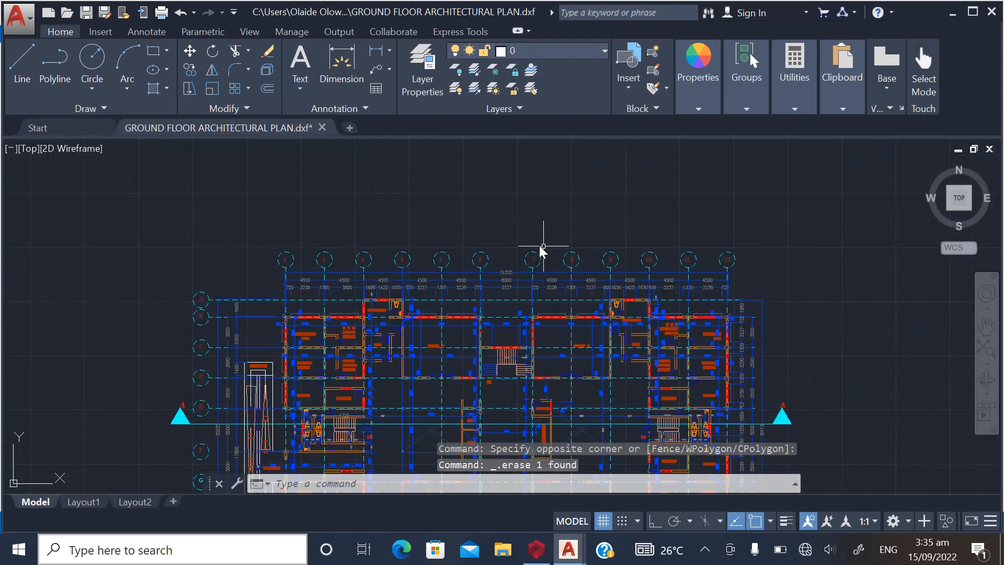
{"action": "left_click", "coordinate": [860, 282]}
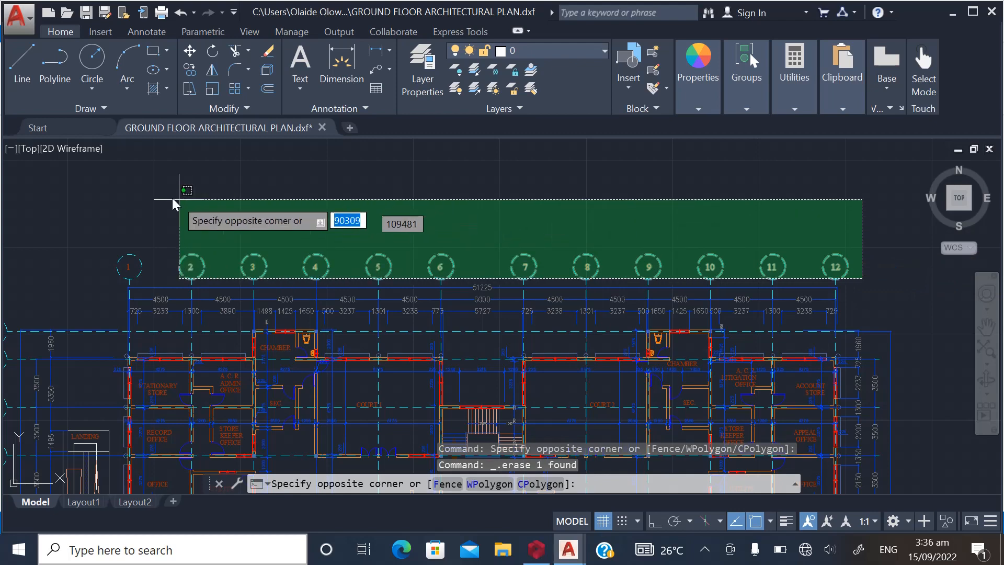
{"action": "left_click", "coordinate": [93, 184]}
{"action": "right_click", "coordinate": [203, 210]}
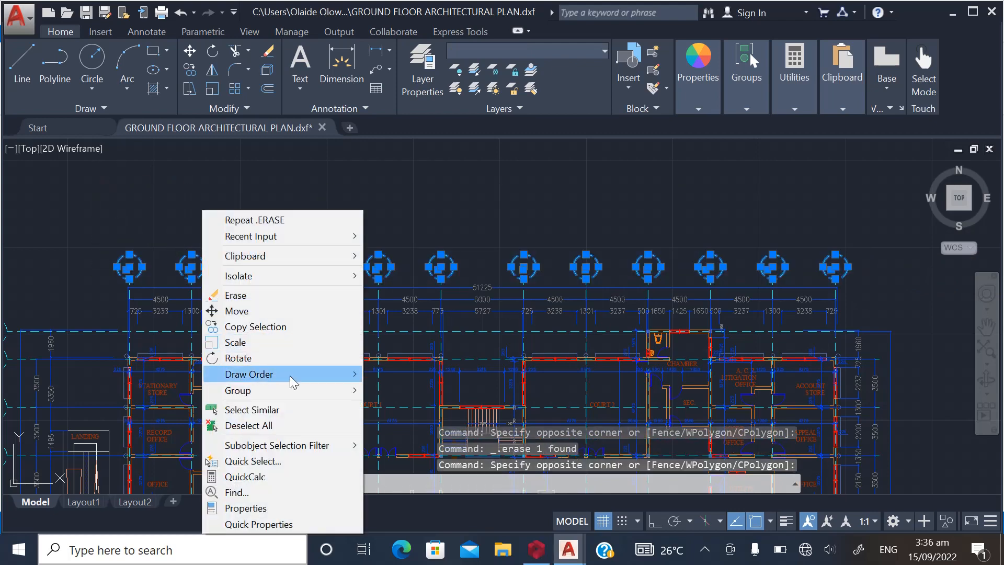
{"action": "left_click", "coordinate": [261, 411]}
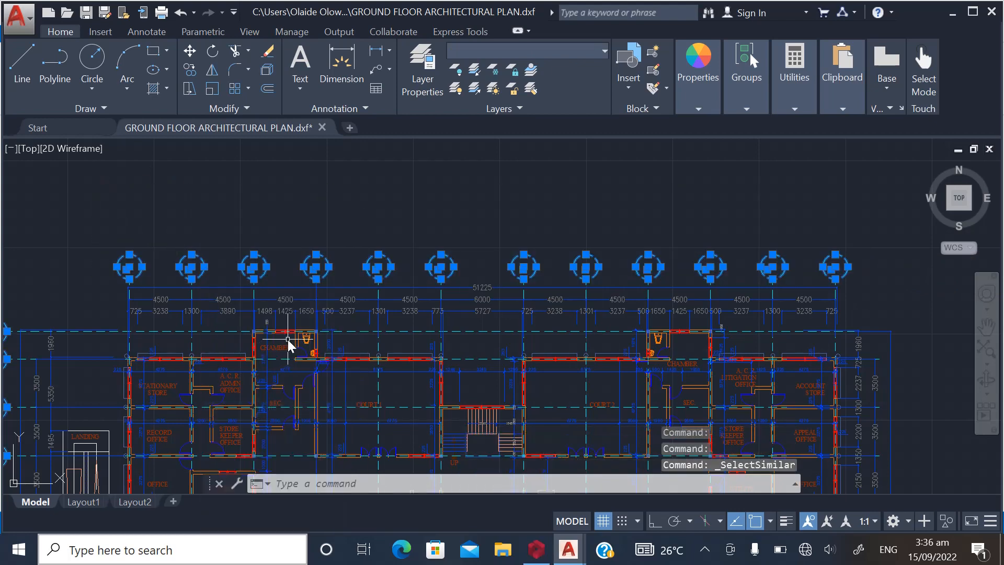
{"action": "key", "text": "Delete"}
Select sample dimensions and grid lines above the plan, extend the selection to all similar objects, and erase them
{"action": "scroll", "coordinate": [500, 283], "scroll_direction": "down", "scroll_amount": 3}
{"action": "scroll", "coordinate": [755, 285], "scroll_direction": "up", "scroll_amount": 3}
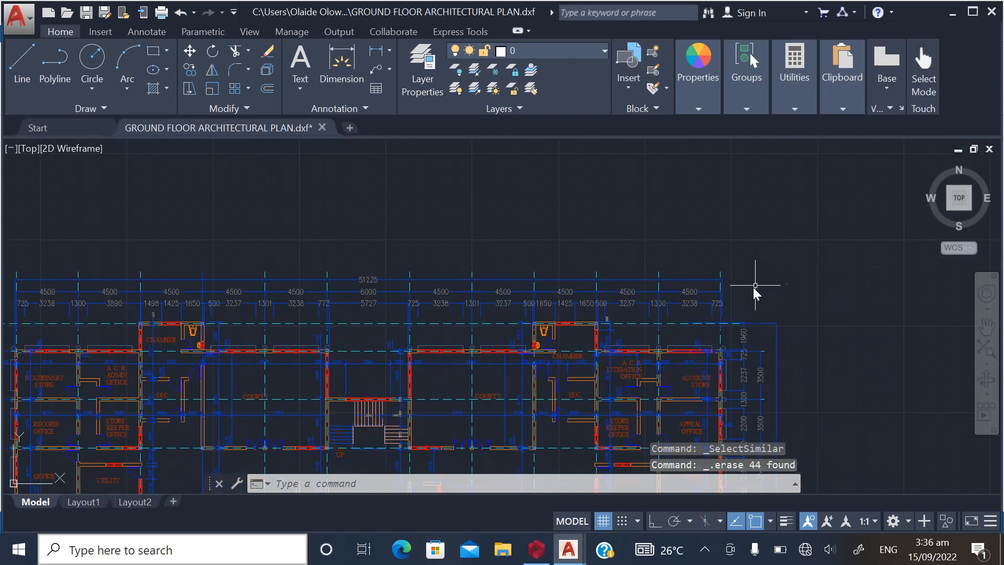
{"action": "left_click", "coordinate": [755, 298]}
{"action": "left_click", "coordinate": [636, 259]}
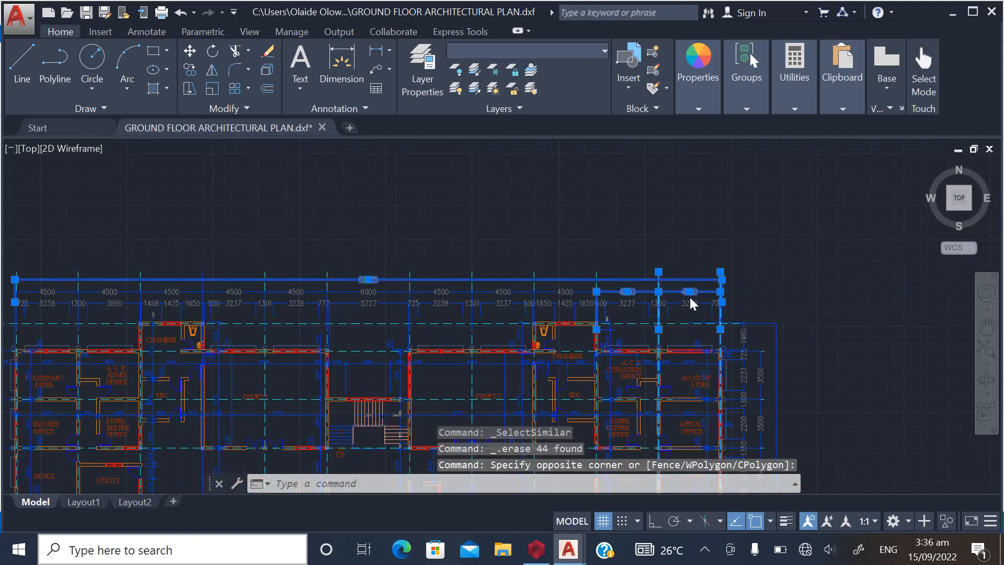
{"action": "scroll", "coordinate": [686, 282], "scroll_direction": "up", "scroll_amount": 3}
{"action": "right_click", "coordinate": [683, 274]}
{"action": "left_click", "coordinate": [707, 409]}
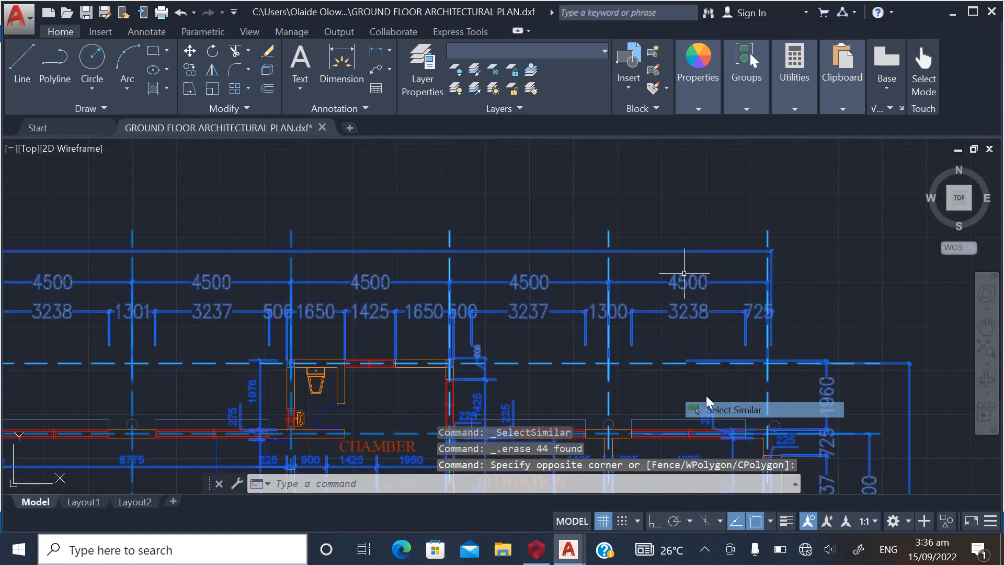
{"action": "key", "text": "Delete"}
Erase the stray vertical line left above the chamber beside Court 1
{"action": "scroll", "coordinate": [664, 225], "scroll_direction": "down", "scroll_amount": 5}
{"action": "scroll", "coordinate": [373, 246], "scroll_direction": "up", "scroll_amount": 2}
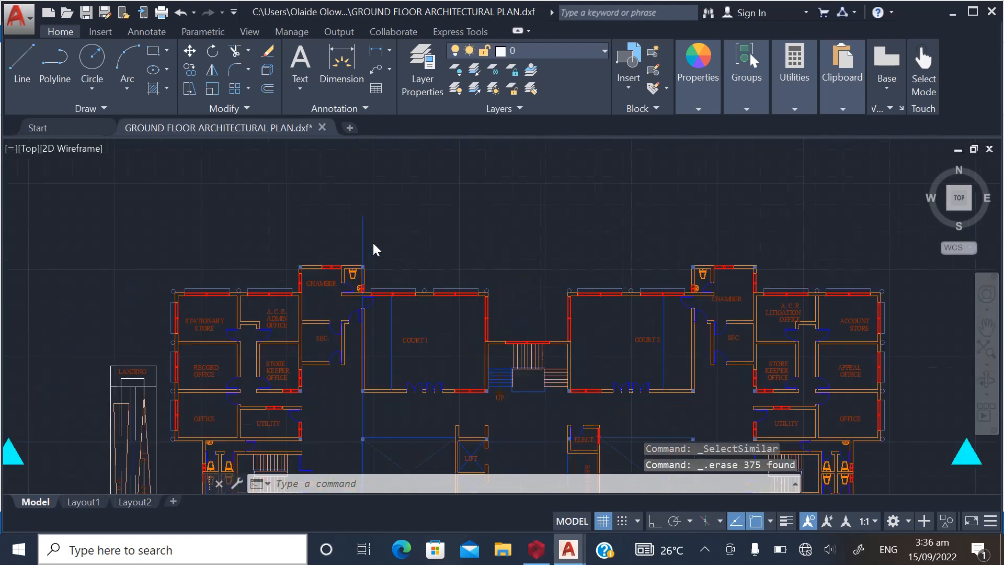
{"action": "scroll", "coordinate": [373, 242], "scroll_direction": "up", "scroll_amount": 2}
{"action": "left_click", "coordinate": [373, 241]}
{"action": "left_click", "coordinate": [280, 206]}
{"action": "key", "text": "Delete"}
Erase the section marker on the east side of the first floor plan
{"action": "scroll", "coordinate": [416, 249], "scroll_direction": "down", "scroll_amount": 4}
{"action": "scroll", "coordinate": [416, 243], "scroll_direction": "down", "scroll_amount": 2}
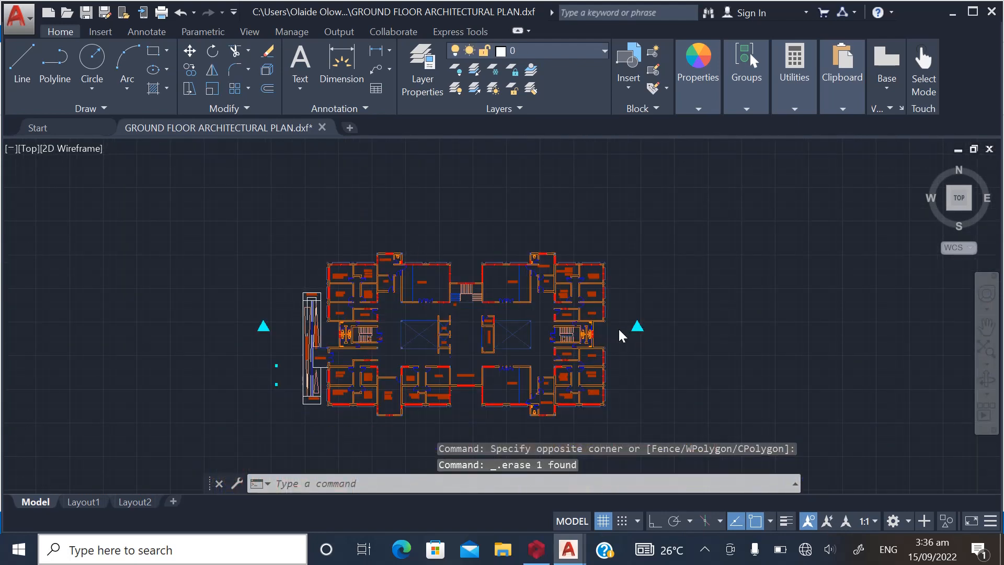
{"action": "scroll", "coordinate": [706, 366], "scroll_direction": "up", "scroll_amount": 3}
{"action": "left_click", "coordinate": [709, 366]}
{"action": "left_click", "coordinate": [640, 281]}
{"action": "key", "text": "Delete"}
Erase the section marker and the leftover grid letters G and H west of the ramp
{"action": "scroll", "coordinate": [582, 335], "scroll_direction": "down", "scroll_amount": 3}
{"action": "scroll", "coordinate": [397, 335], "scroll_direction": "up", "scroll_amount": 4}
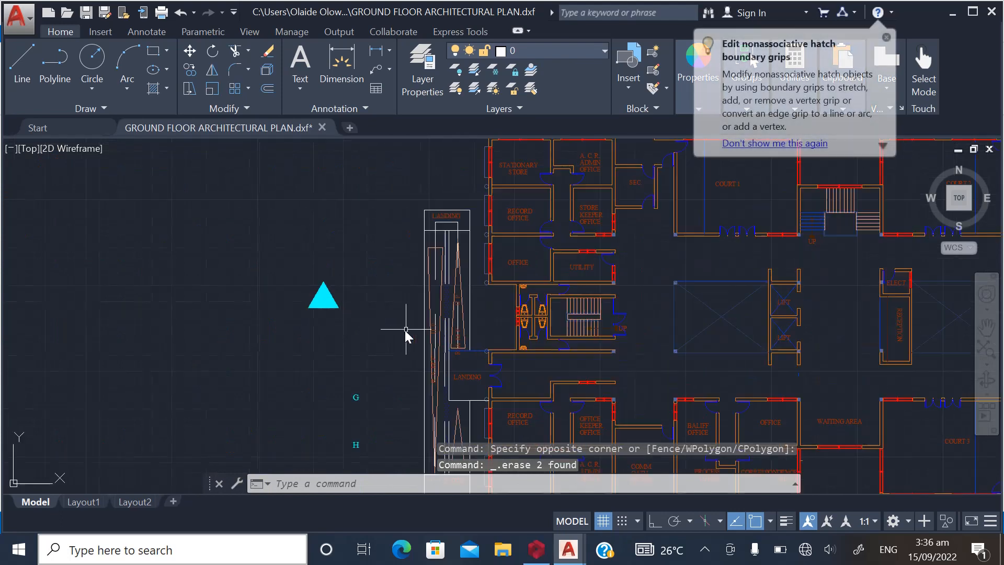
{"action": "scroll", "coordinate": [394, 411], "scroll_direction": "down", "scroll_amount": 2}
{"action": "left_click", "coordinate": [395, 414]}
{"action": "left_click", "coordinate": [316, 272]}
{"action": "key", "text": "Delete"}
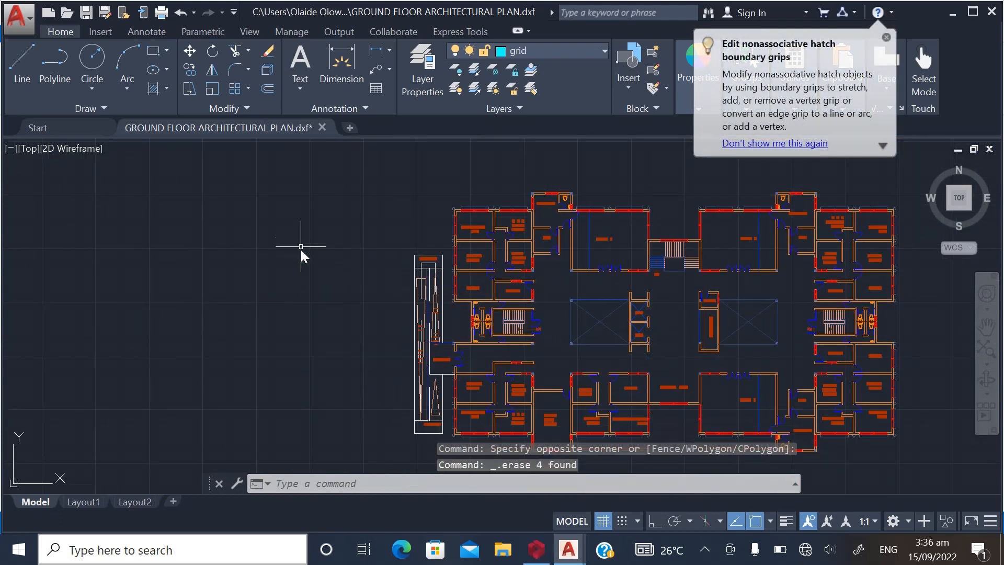
Move the FIRST FLOOR PLAN title horizontally so it sits centred beneath the plan
{"action": "scroll", "coordinate": [301, 250], "scroll_direction": "down", "scroll_amount": 3}
{"action": "scroll", "coordinate": [464, 337], "scroll_direction": "up", "scroll_amount": 5}
{"action": "scroll", "coordinate": [541, 381], "scroll_direction": "down", "scroll_amount": 2}
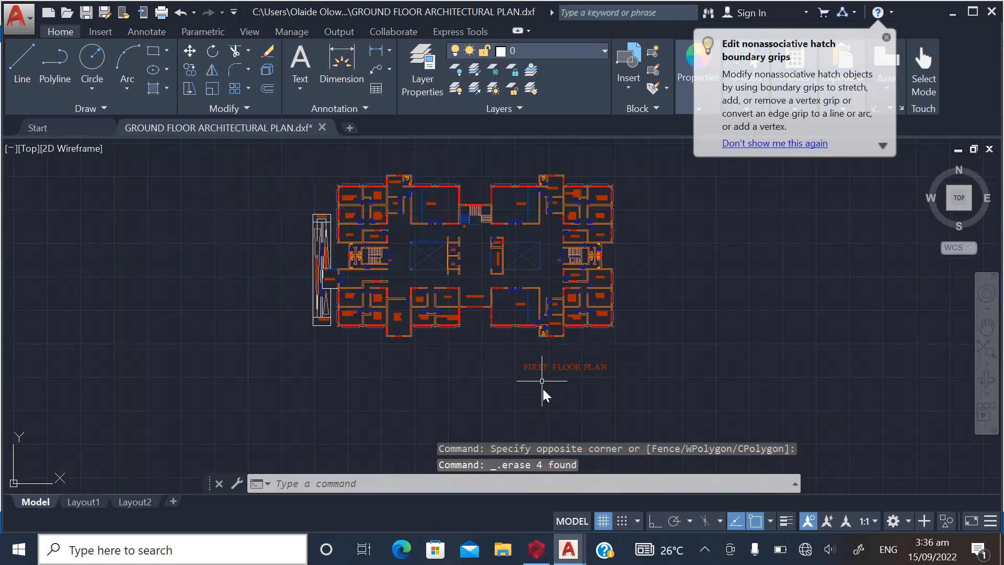
{"action": "left_click", "coordinate": [190, 51]}
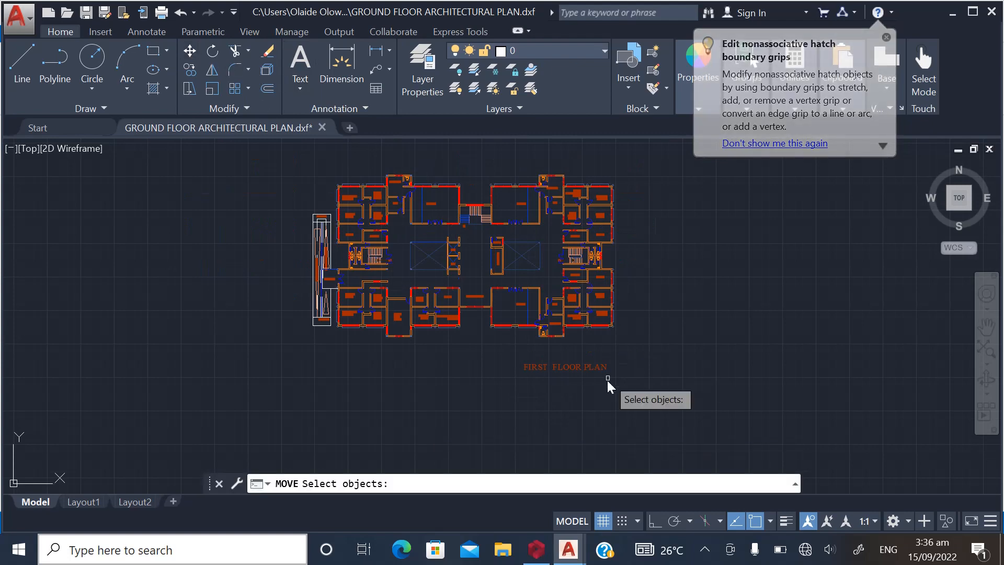
{"action": "scroll", "coordinate": [575, 372], "scroll_direction": "up", "scroll_amount": 4}
{"action": "scroll", "coordinate": [507, 352], "scroll_direction": "down", "scroll_amount": 2}
{"action": "left_click", "coordinate": [485, 347]}
{"action": "left_click", "coordinate": [635, 384]}
{"action": "key", "text": "Return"}
{"action": "left_click", "coordinate": [675, 388]}
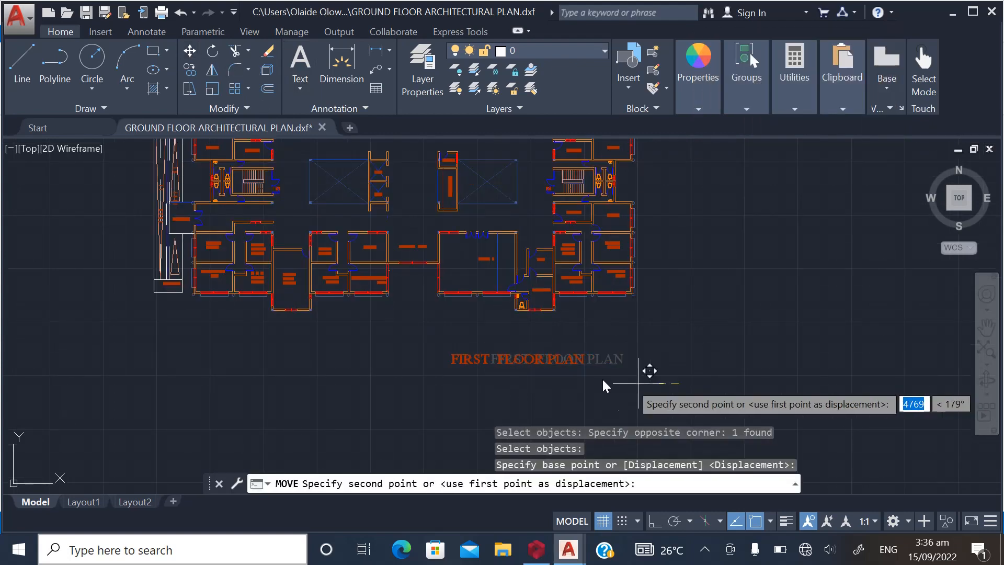
{"action": "left_click", "coordinate": [538, 377]}
Select the small CONCRETE-layer circle at the Stationary Store's outer corner, extend the selection to all similar circles, and erase them
{"action": "scroll", "coordinate": [413, 406], "scroll_direction": "down", "scroll_amount": 5}
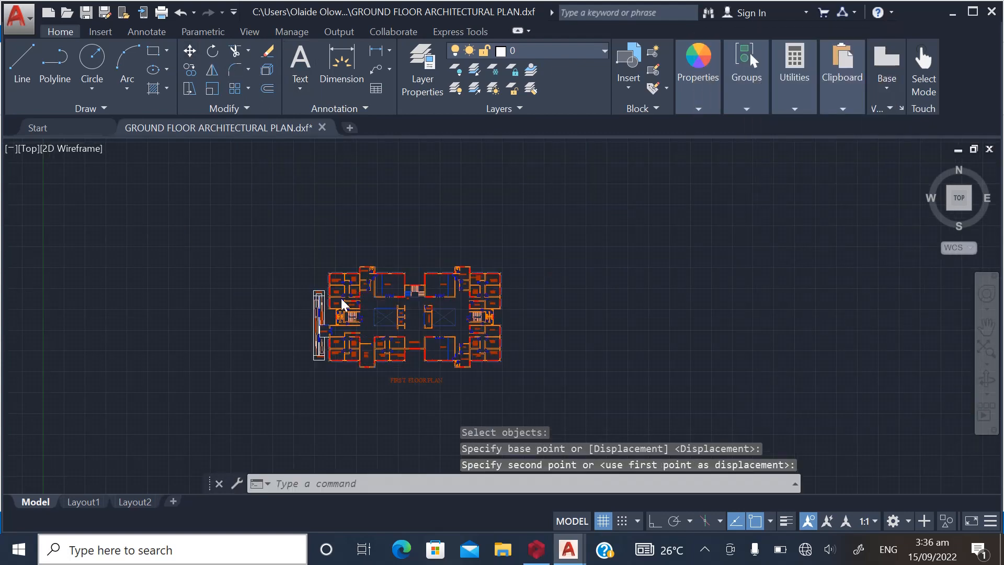
{"action": "scroll", "coordinate": [341, 297], "scroll_direction": "up", "scroll_amount": 5}
{"action": "scroll", "coordinate": [330, 277], "scroll_direction": "up", "scroll_amount": 5}
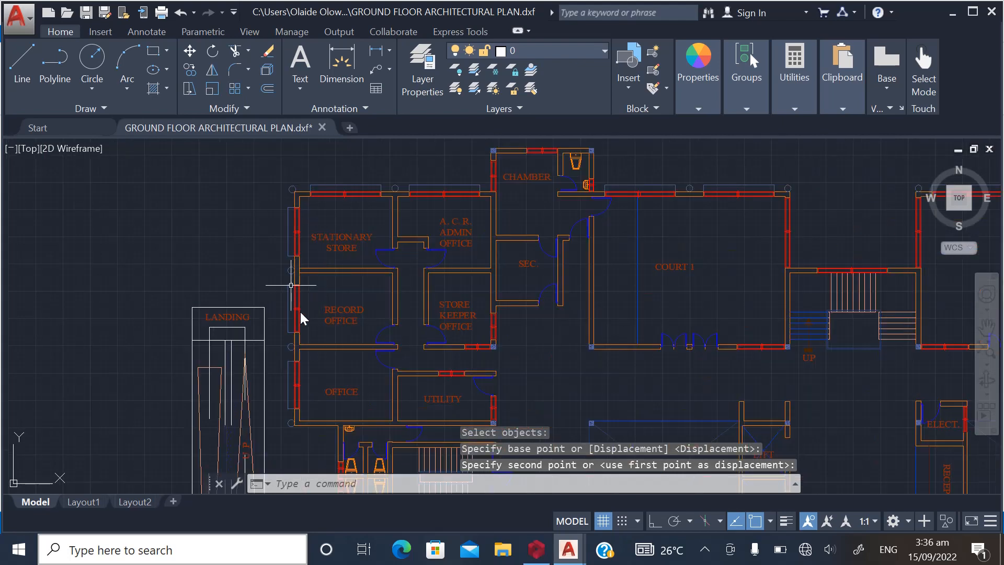
{"action": "scroll", "coordinate": [309, 272], "scroll_direction": "down", "scroll_amount": 2}
{"action": "scroll", "coordinate": [319, 220], "scroll_direction": "up", "scroll_amount": 4}
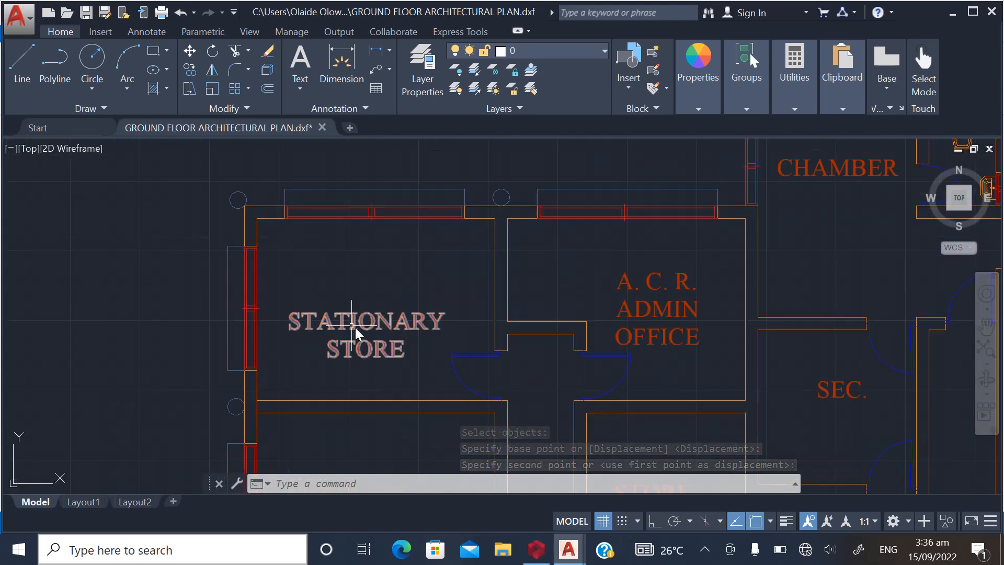
{"action": "scroll", "coordinate": [353, 329], "scroll_direction": "down", "scroll_amount": 2}
{"action": "scroll", "coordinate": [282, 243], "scroll_direction": "up", "scroll_amount": 10}
{"action": "left_click", "coordinate": [282, 248]}
{"action": "left_click", "coordinate": [221, 258]}
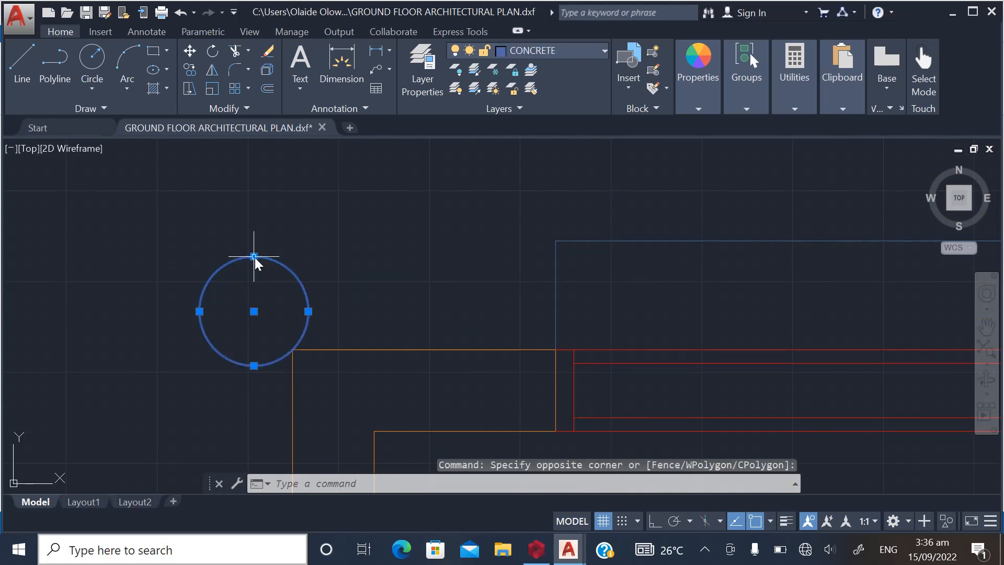
{"action": "right_click", "coordinate": [255, 258]}
{"action": "left_click", "coordinate": [308, 410]}
{"action": "scroll", "coordinate": [324, 291], "scroll_direction": "down", "scroll_amount": 5}
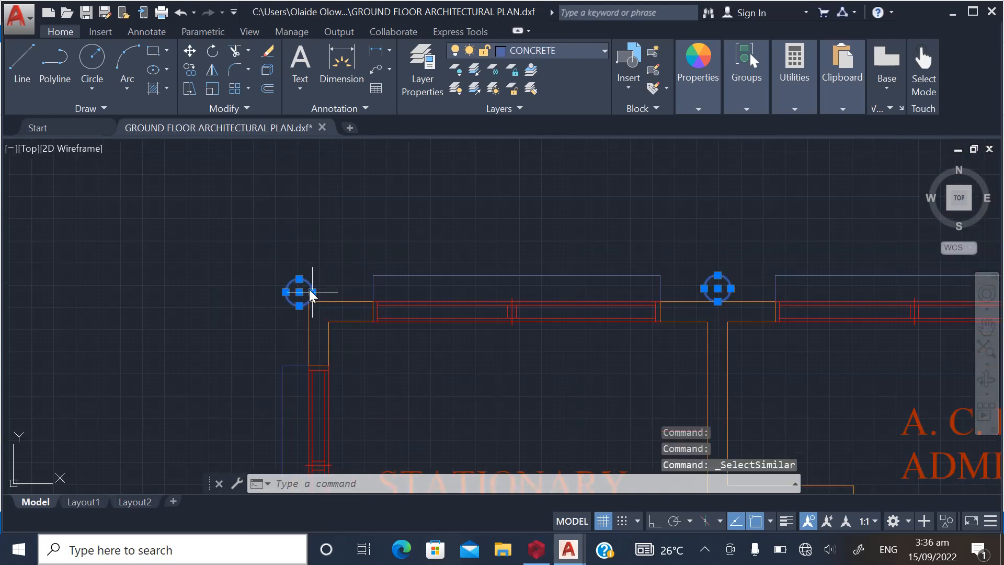
{"action": "scroll", "coordinate": [325, 287], "scroll_direction": "down", "scroll_amount": 2}
{"action": "key", "text": "Delete"}
Inspect the cleaned first floor plan and its title for leftover objects
{"action": "scroll", "coordinate": [371, 277], "scroll_direction": "down", "scroll_amount": 8}
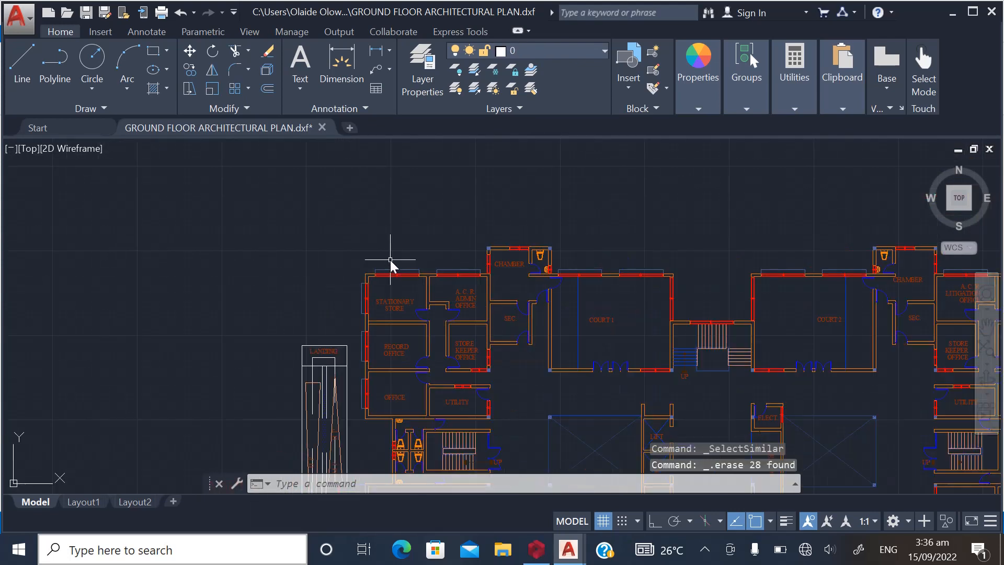
{"action": "scroll", "coordinate": [390, 340], "scroll_direction": "up", "scroll_amount": 5}
{"action": "scroll", "coordinate": [225, 325], "scroll_direction": "down", "scroll_amount": 2}
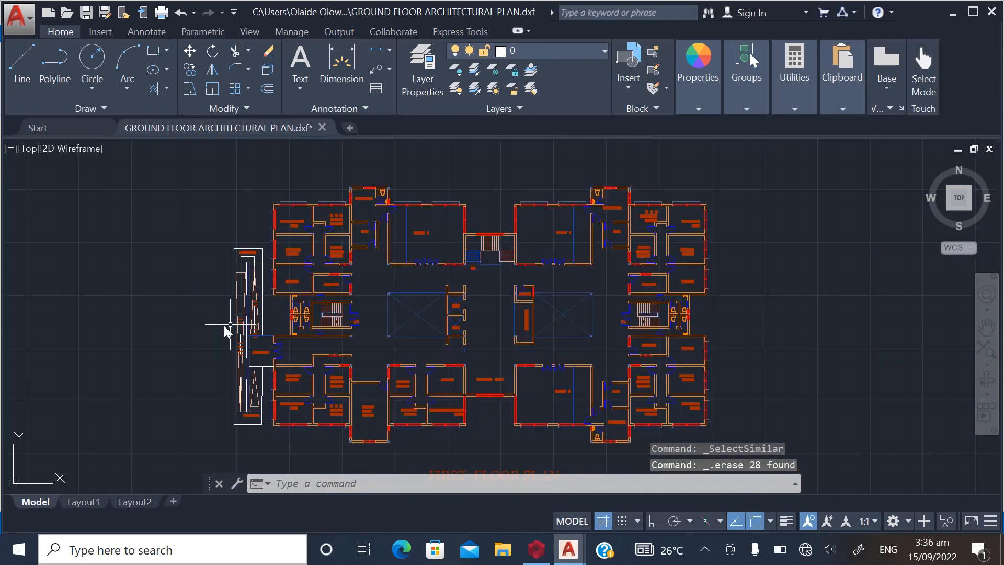
{"action": "scroll", "coordinate": [220, 345], "scroll_direction": "down", "scroll_amount": 4}
{"action": "scroll", "coordinate": [394, 359], "scroll_direction": "up", "scroll_amount": 7}
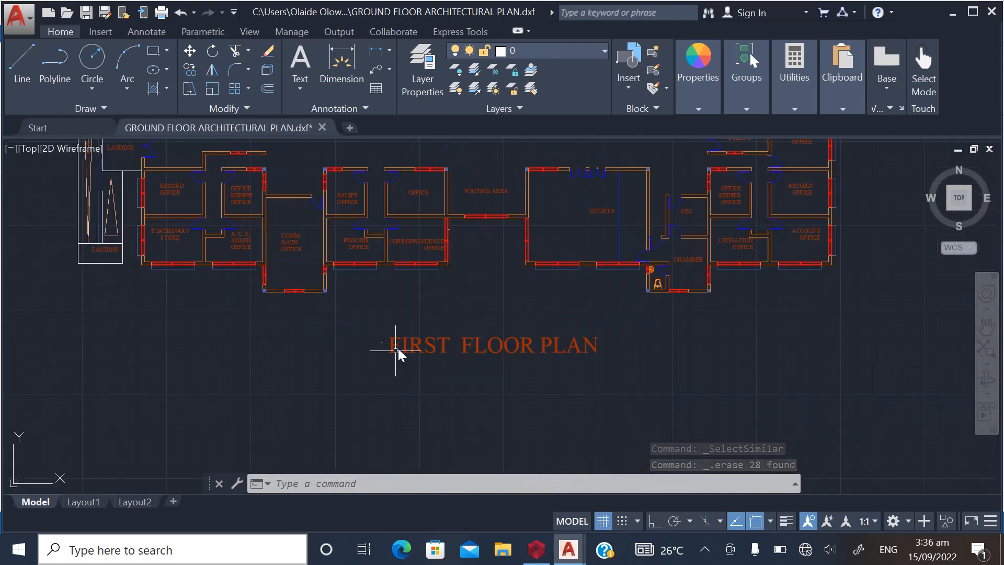
{"action": "scroll", "coordinate": [395, 387], "scroll_direction": "down", "scroll_amount": 2}
{"action": "scroll", "coordinate": [372, 278], "scroll_direction": "down", "scroll_amount": 5}
{"action": "scroll", "coordinate": [369, 273], "scroll_direction": "up", "scroll_amount": 3}
{"action": "scroll", "coordinate": [379, 259], "scroll_direction": "down", "scroll_amount": 3}
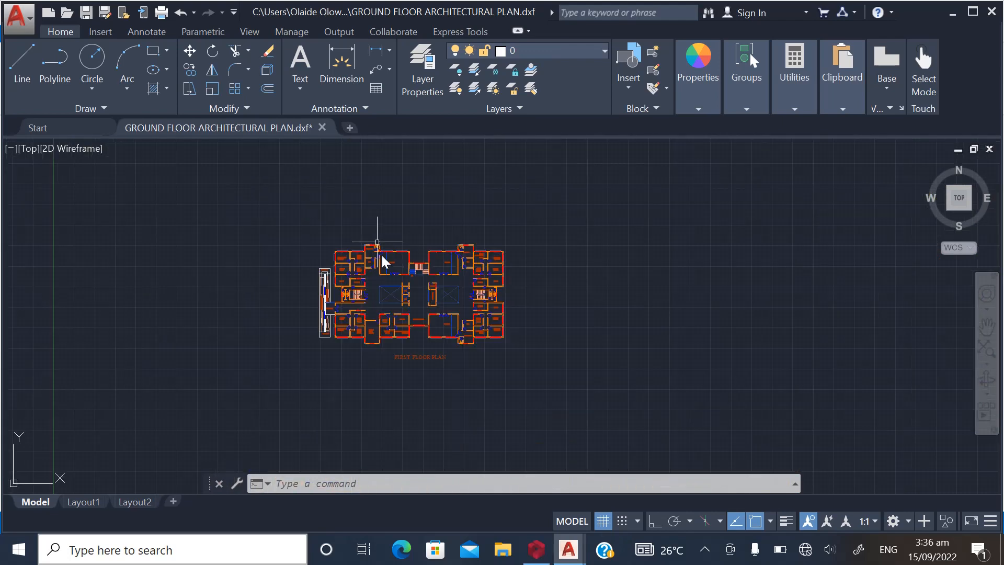
Save the drawing to the Desktop as FIRST FLOOR ARCHITECTURAL PLAN.dxf in AutoCAD 2018 DXF format
{"action": "left_click", "coordinate": [20, 21]}
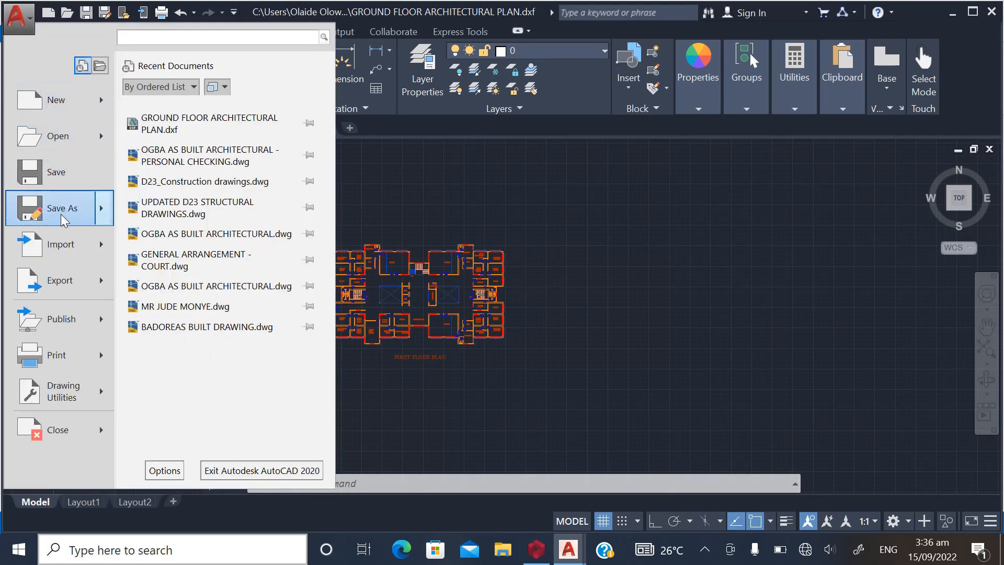
{"action": "left_click", "coordinate": [263, 269]}
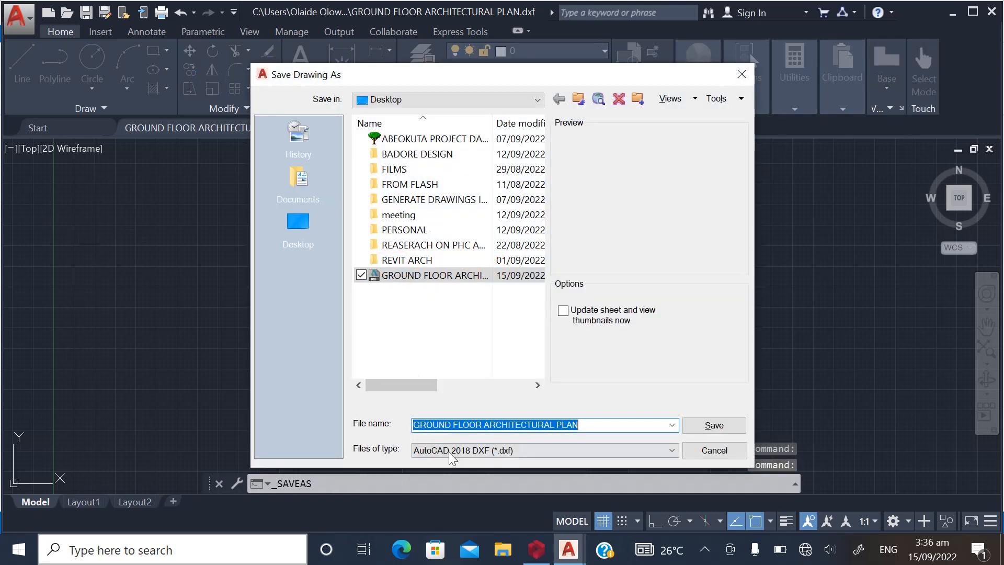
{"action": "left_click", "coordinate": [448, 452]}
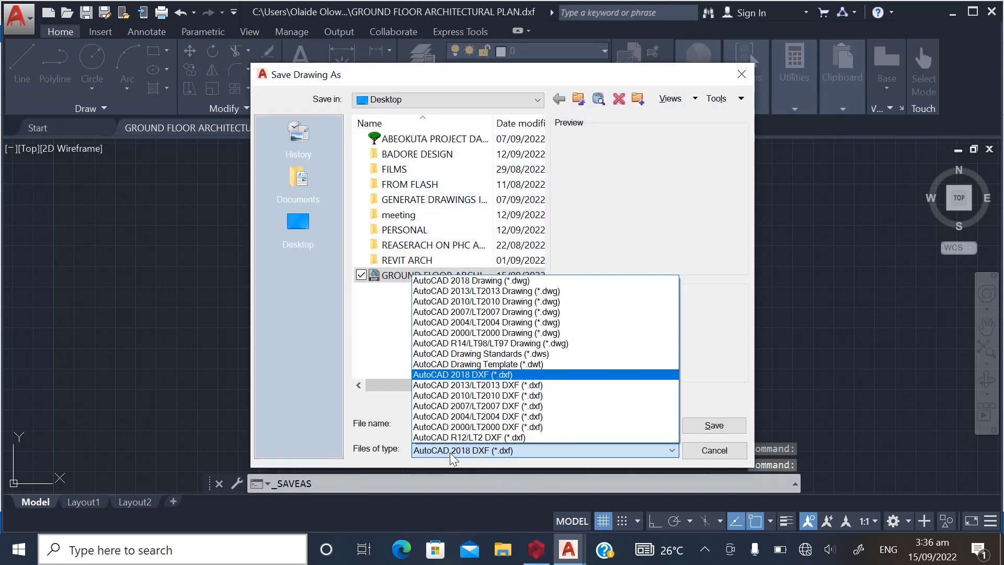
{"action": "left_click", "coordinate": [505, 374]}
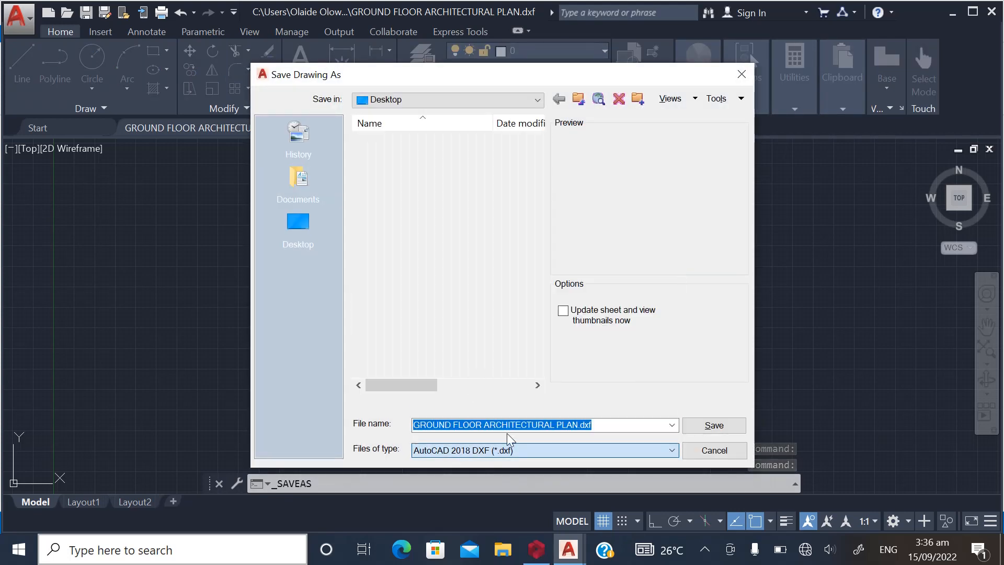
{"action": "left_click", "coordinate": [476, 425]}
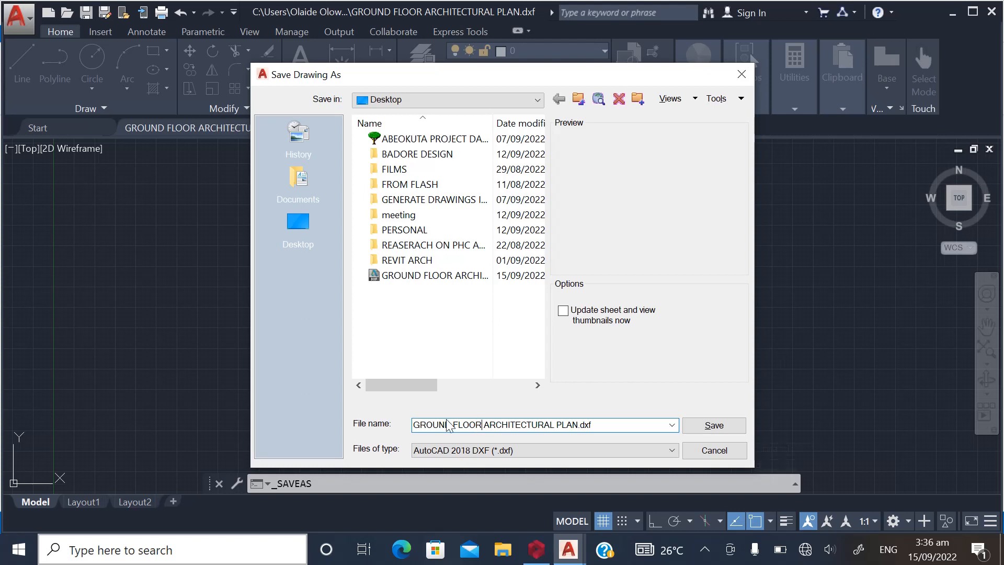
{"action": "double_click", "coordinate": [451, 424]}
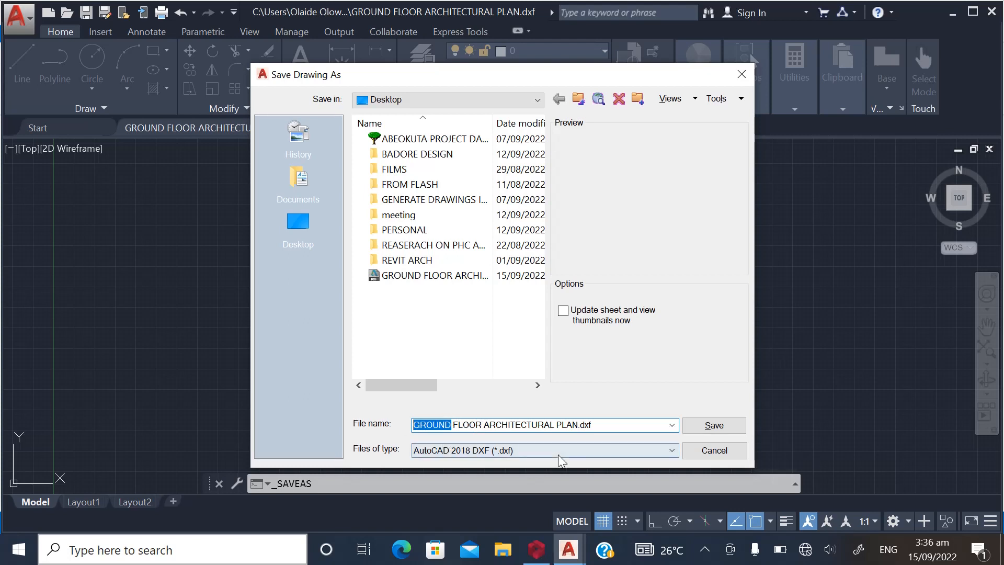
{"action": "type", "text": "FIRST"}
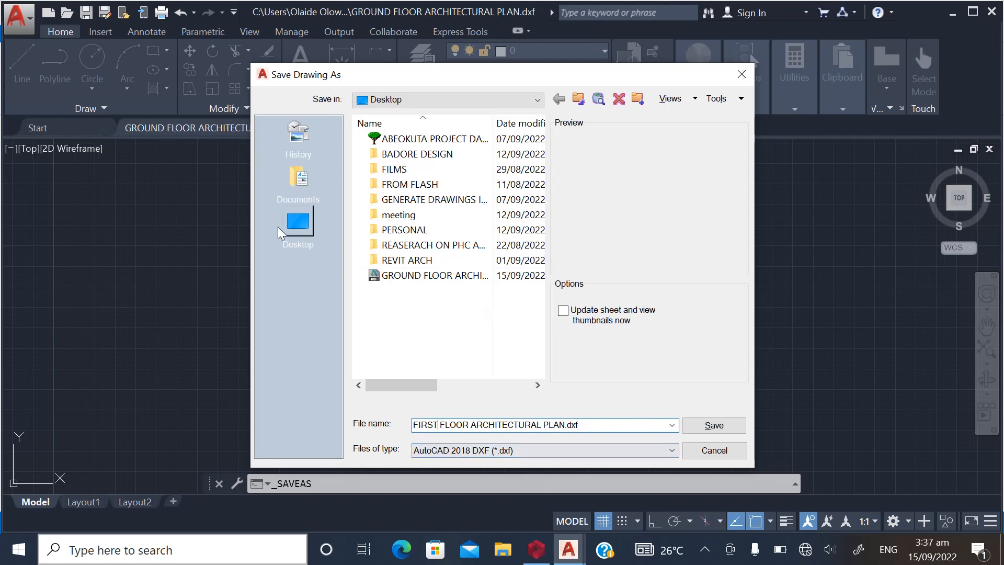
{"action": "left_click", "coordinate": [298, 225]}
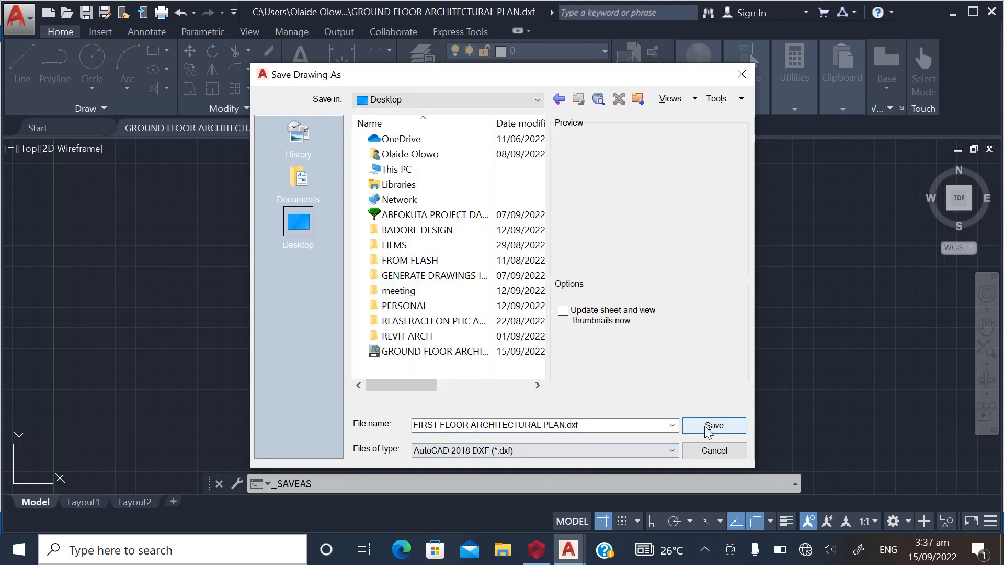
{"action": "left_click", "coordinate": [715, 425]}
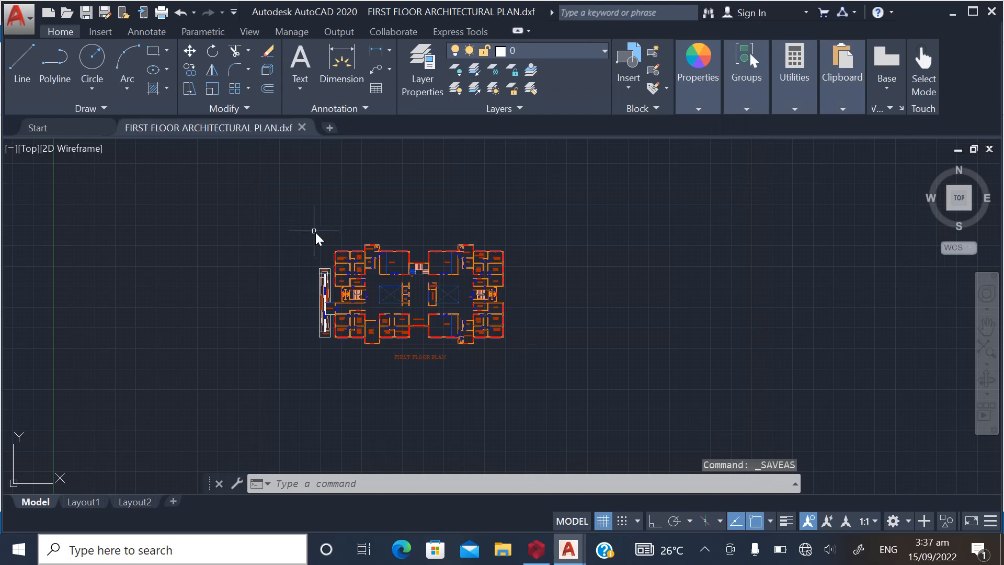
Copy the whole cleaned first floor plan with its title and switch to the OGBA AS BUILT ARCHITECTURAL drawing
{"action": "left_click", "coordinate": [268, 202]}
{"action": "left_click", "coordinate": [564, 378]}
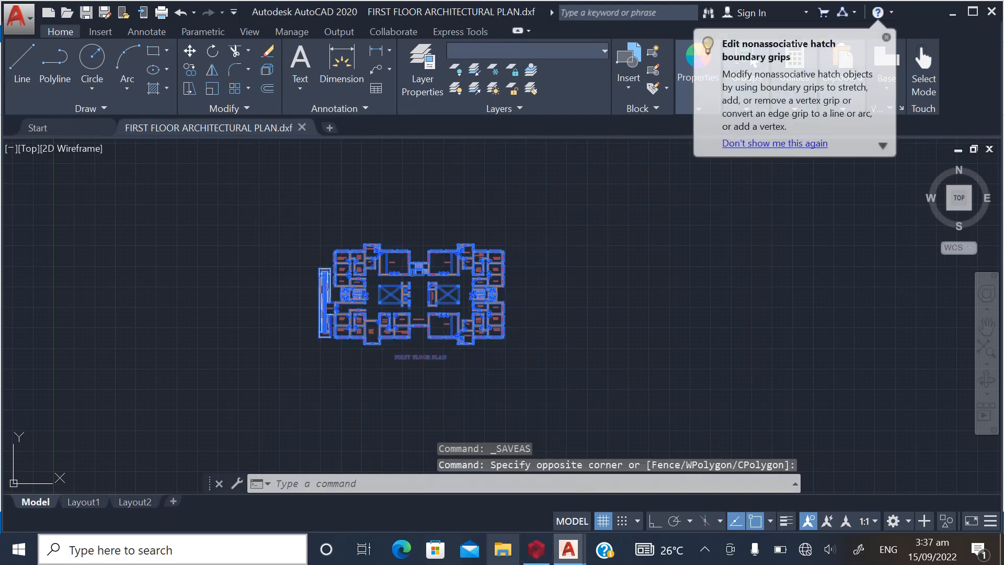
{"action": "key", "text": "ctrl+c"}
{"action": "mouse_move", "coordinate": [574, 549]}
{"action": "left_click", "coordinate": [553, 486]}
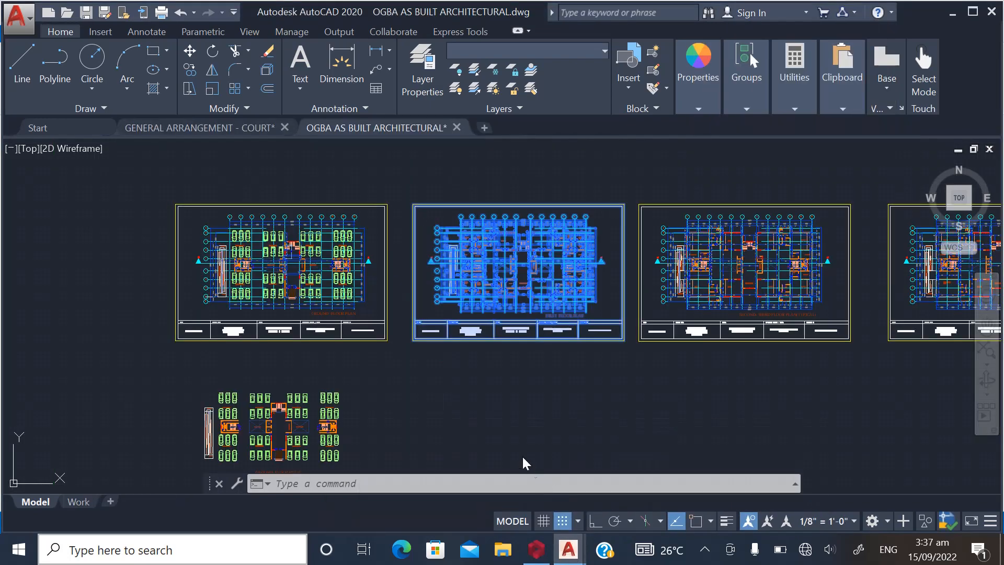
Paste the cleaned first floor plan beneath its original sheet, level with the cleaned ground floor plan
{"action": "key", "text": "Escape"}
{"action": "scroll", "coordinate": [448, 337], "scroll_direction": "down", "scroll_amount": 2}
{"action": "scroll", "coordinate": [447, 390], "scroll_direction": "up", "scroll_amount": 4}
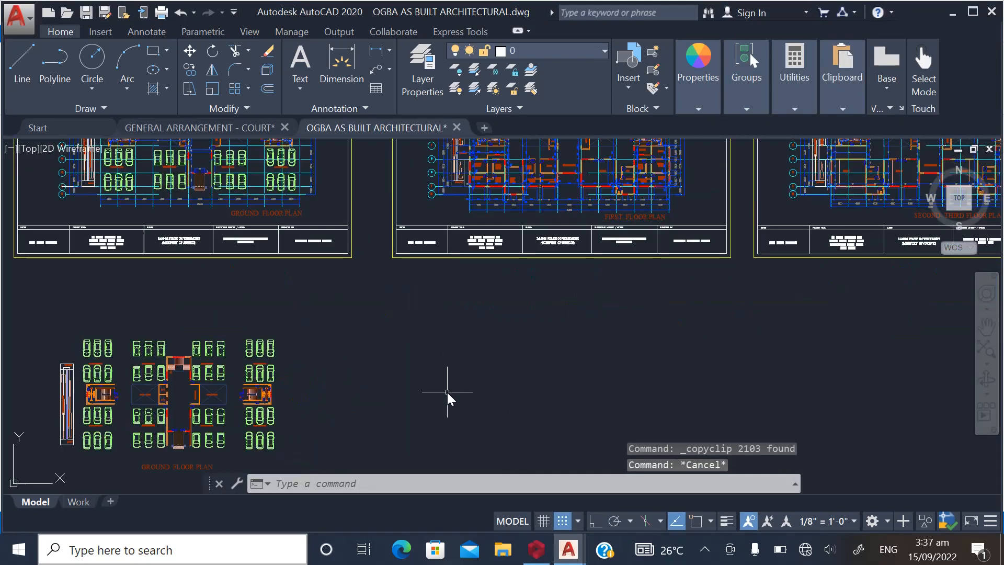
{"action": "key", "text": "ctrl+v"}
{"action": "scroll", "coordinate": [435, 379], "scroll_direction": "down", "scroll_amount": 3}
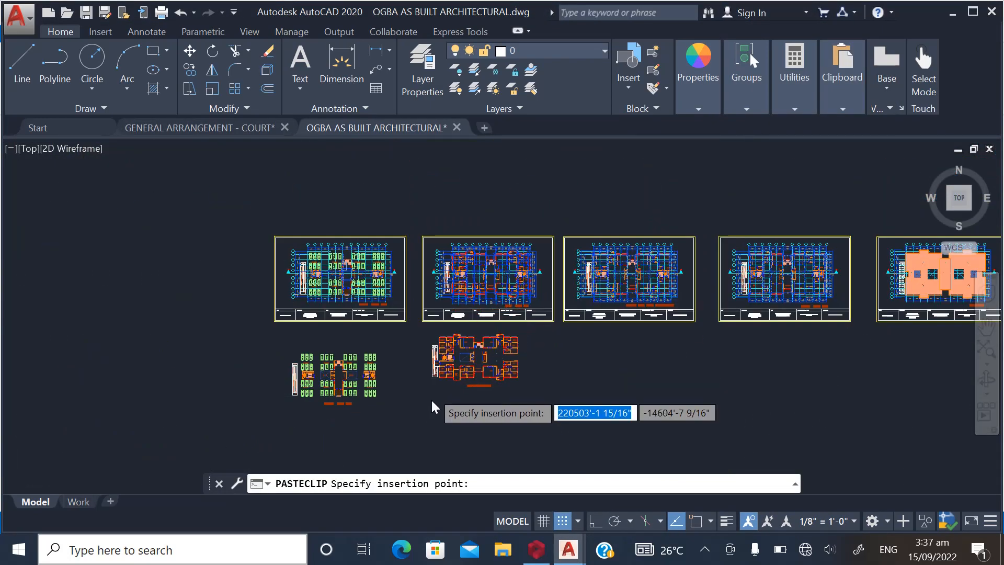
{"action": "scroll", "coordinate": [423, 415], "scroll_direction": "up", "scroll_amount": 4}
{"action": "left_click", "coordinate": [413, 427]}
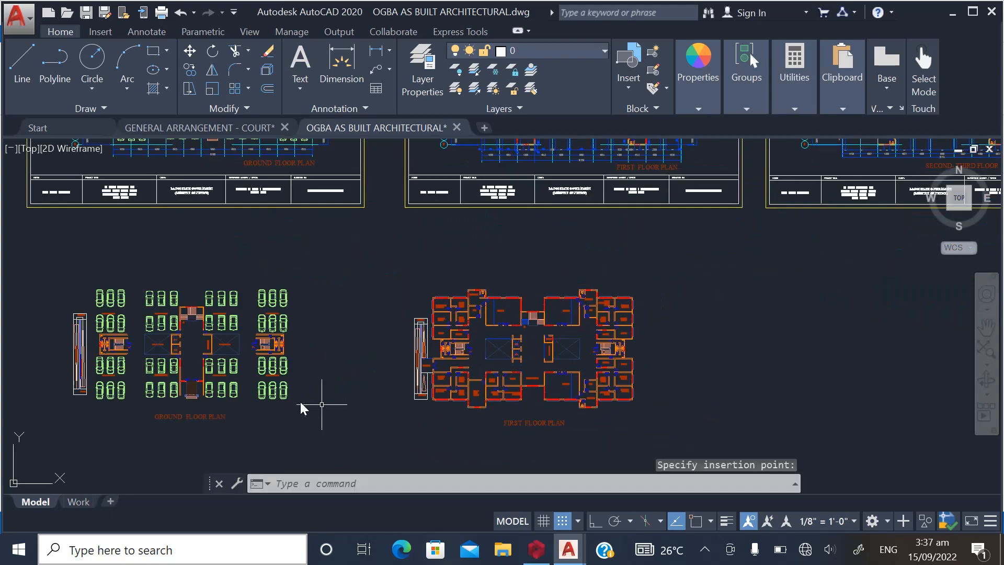
Copy the complete SECOND-THIRD FLOOR PLAN (TYPICAL) sheet and return to the FIRST FLOOR ARCHITECTURAL PLAN.dxf drawing
{"action": "scroll", "coordinate": [314, 397], "scroll_direction": "down", "scroll_amount": 3}
{"action": "scroll", "coordinate": [487, 270], "scroll_direction": "up", "scroll_amount": 2}
{"action": "scroll", "coordinate": [470, 246], "scroll_direction": "up", "scroll_amount": 2}
{"action": "scroll", "coordinate": [397, 181], "scroll_direction": "up", "scroll_amount": 2}
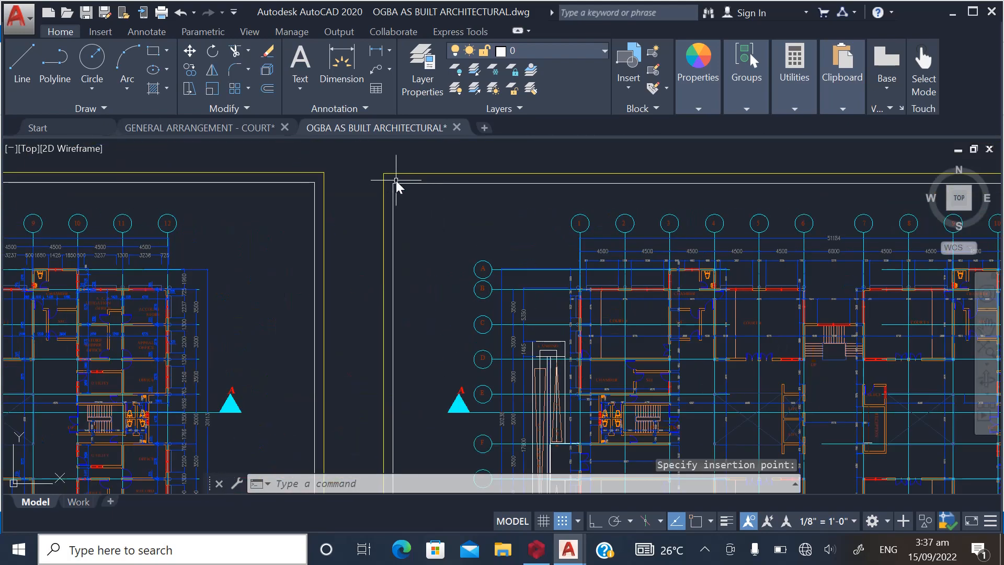
{"action": "scroll", "coordinate": [365, 161], "scroll_direction": "down", "scroll_amount": 2}
{"action": "left_click", "coordinate": [387, 161]}
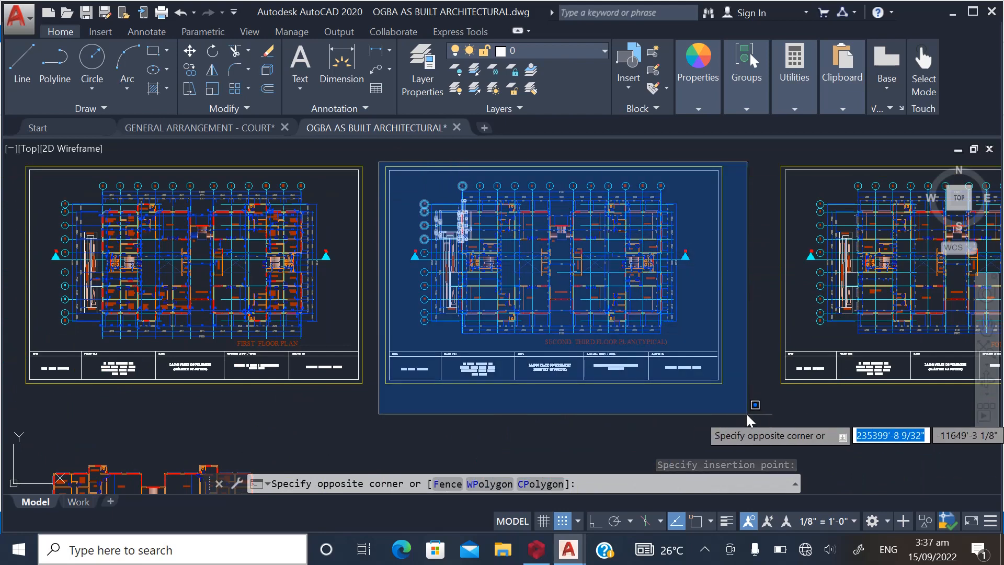
{"action": "left_click", "coordinate": [747, 405]}
{"action": "scroll", "coordinate": [534, 290], "scroll_direction": "down", "scroll_amount": 2}
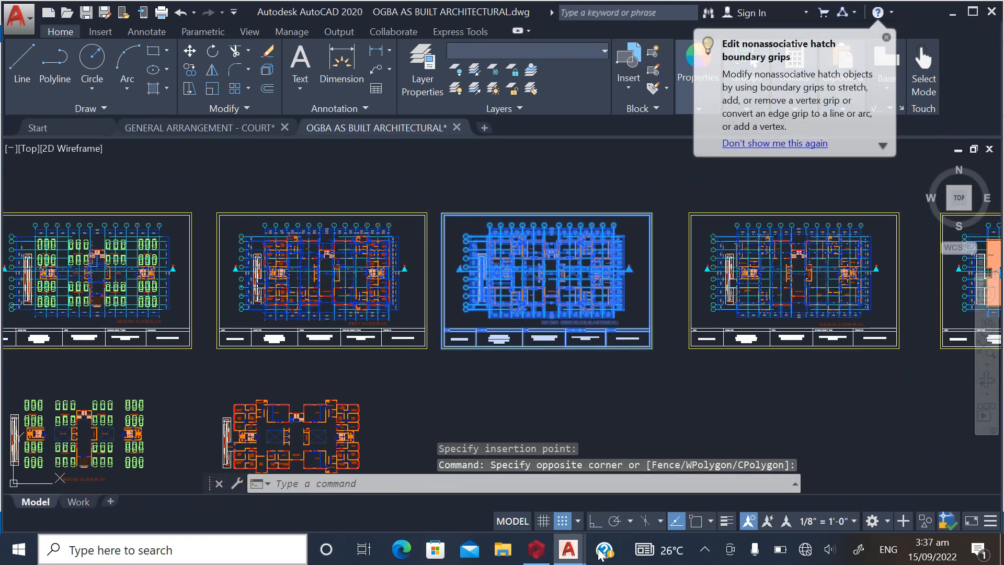
{"action": "key", "text": "ctrl+c"}
{"action": "mouse_move", "coordinate": [569, 549]}
{"action": "left_click", "coordinate": [685, 487]}
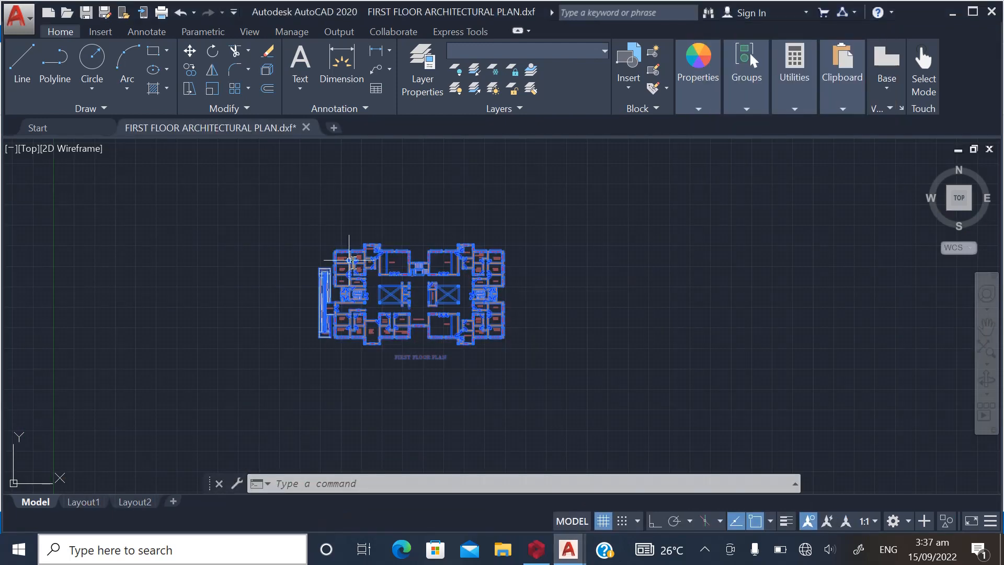
Erase the selected first floor plan and paste the copied second-third floor sheet in its place
{"action": "key", "text": "Delete"}
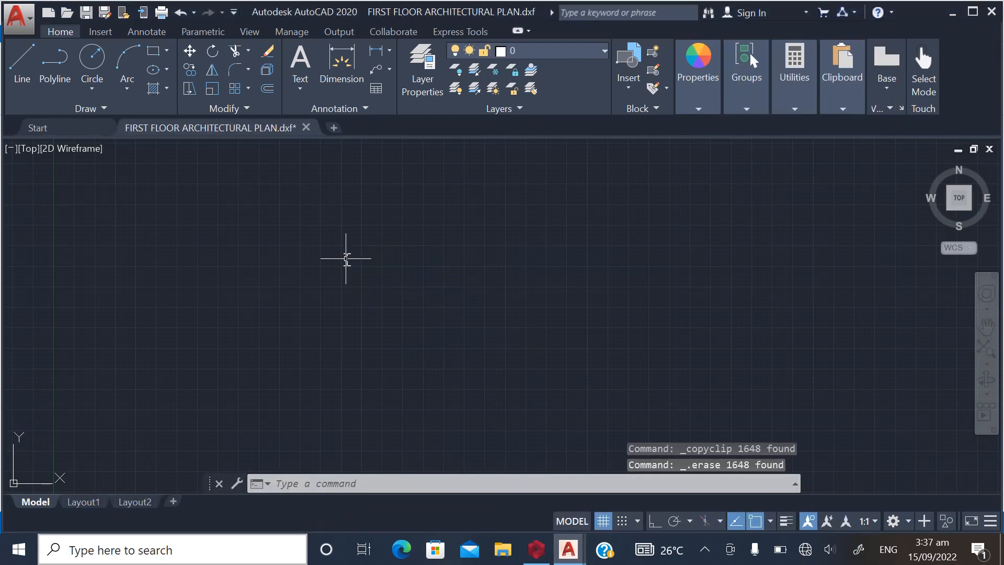
{"action": "key", "text": "ctrl+v"}
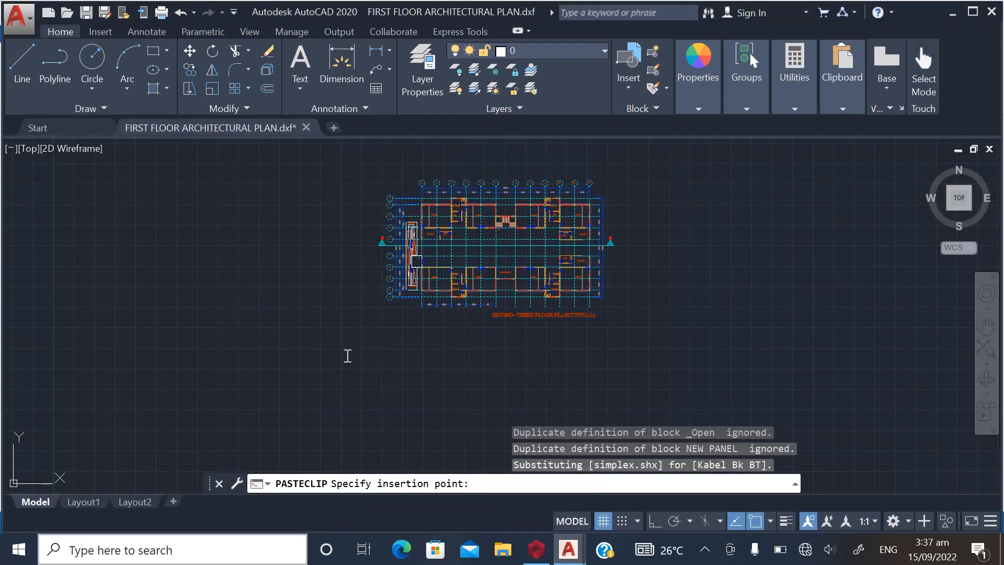
{"action": "left_click", "coordinate": [499, 183]}
Erase the sheet border and title block surrounding the second-third floor plan
{"action": "scroll", "coordinate": [556, 190], "scroll_direction": "up", "scroll_amount": 4}
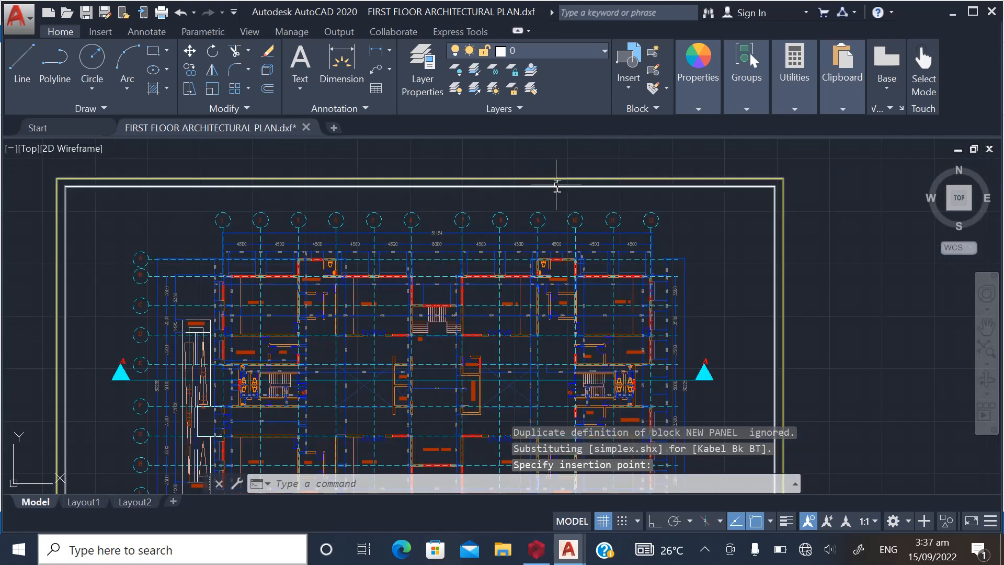
{"action": "left_click", "coordinate": [513, 201]}
{"action": "left_click", "coordinate": [475, 155]}
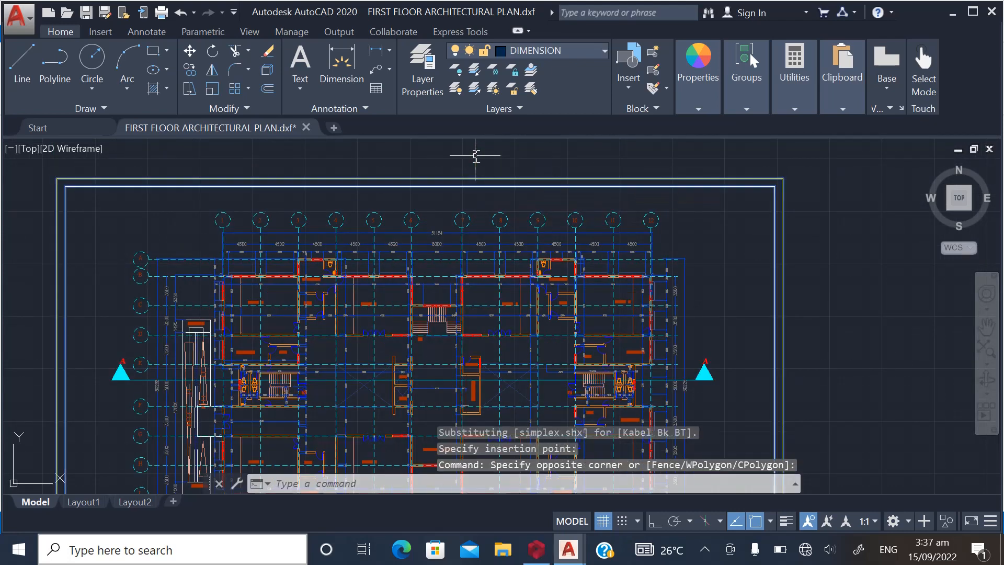
{"action": "key", "text": "Delete"}
Erase the row of numbered grid bubbles 1 to 12 above the plan
{"action": "scroll", "coordinate": [663, 219], "scroll_direction": "up", "scroll_amount": 2}
{"action": "left_click", "coordinate": [680, 226]}
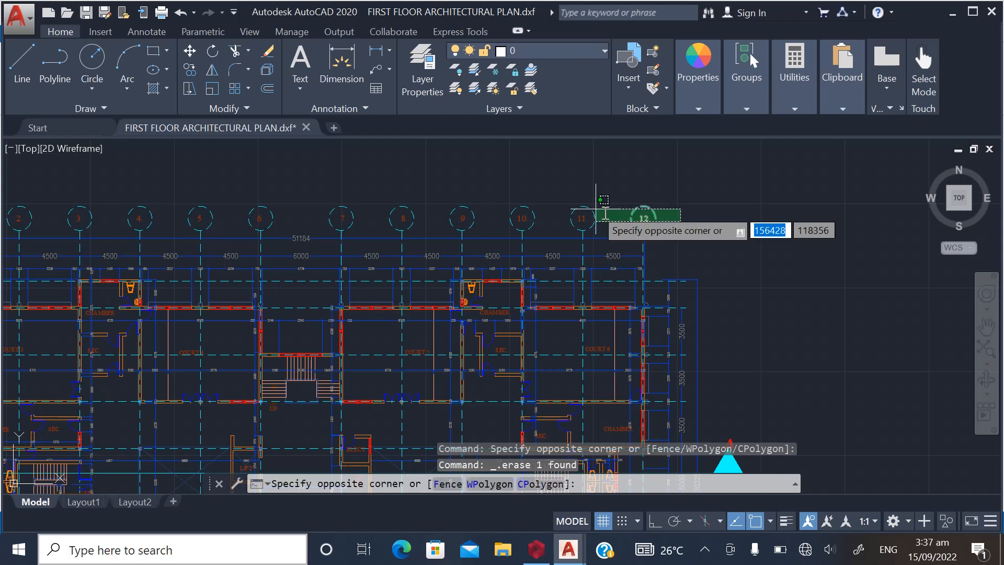
{"action": "scroll", "coordinate": [675, 224], "scroll_direction": "down", "scroll_amount": 2}
{"action": "left_click", "coordinate": [207, 184]}
{"action": "key", "text": "Delete"}
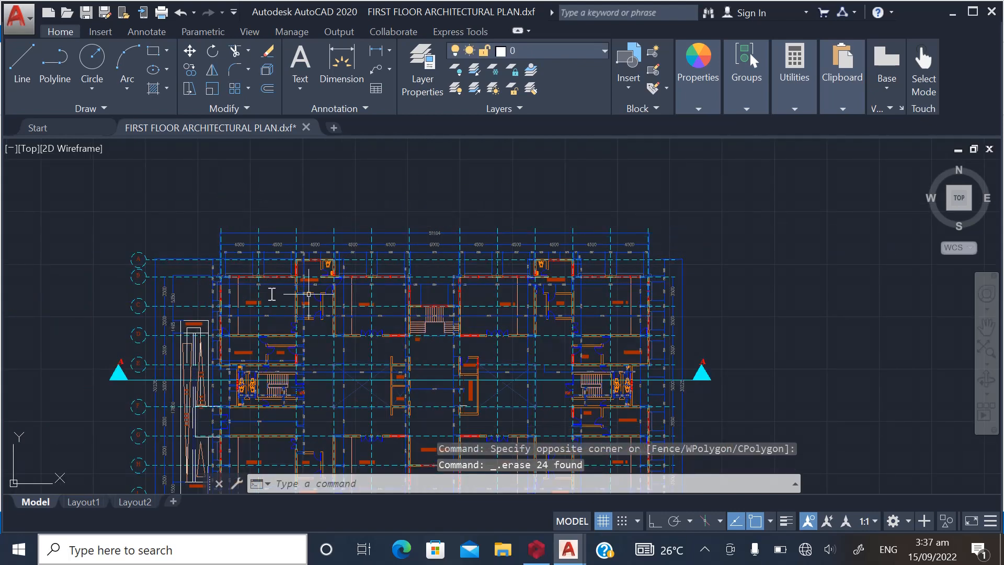
Select grid bubbles A and B with their grid lines, extend the selection to all similar objects, and erase them
{"action": "scroll", "coordinate": [246, 230], "scroll_direction": "up", "scroll_amount": 3}
{"action": "scroll", "coordinate": [448, 196], "scroll_direction": "down", "scroll_amount": 3}
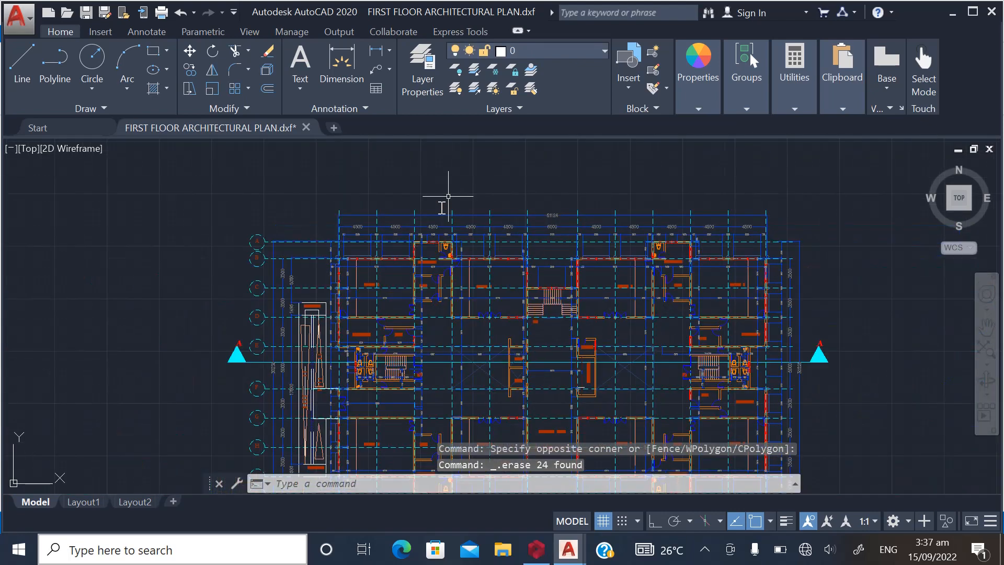
{"action": "scroll", "coordinate": [236, 264], "scroll_direction": "up", "scroll_amount": 5}
{"action": "left_click", "coordinate": [343, 289]}
{"action": "left_click", "coordinate": [278, 179]}
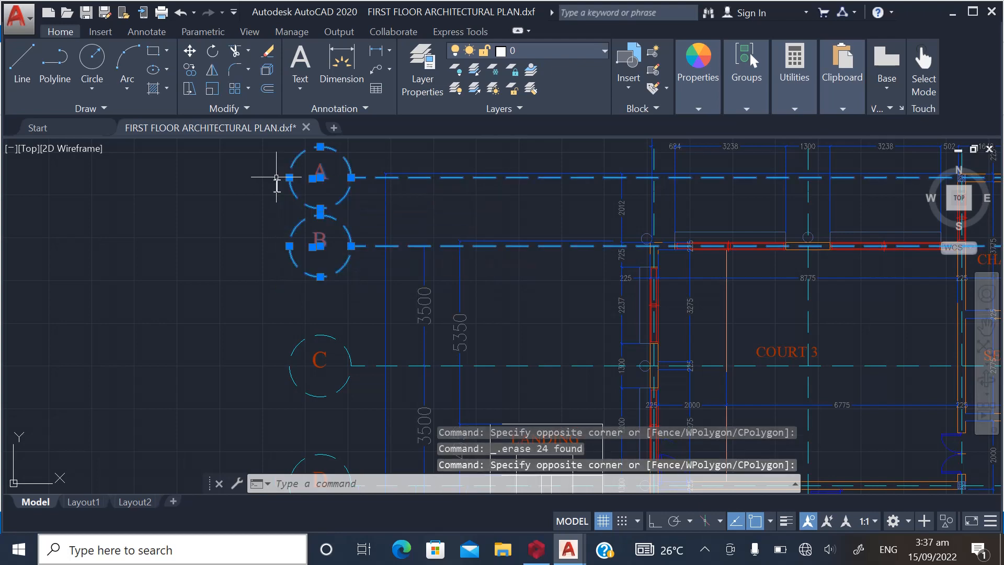
{"action": "right_click", "coordinate": [303, 210]}
{"action": "left_click", "coordinate": [351, 409]}
{"action": "scroll", "coordinate": [264, 271], "scroll_direction": "down", "scroll_amount": 4}
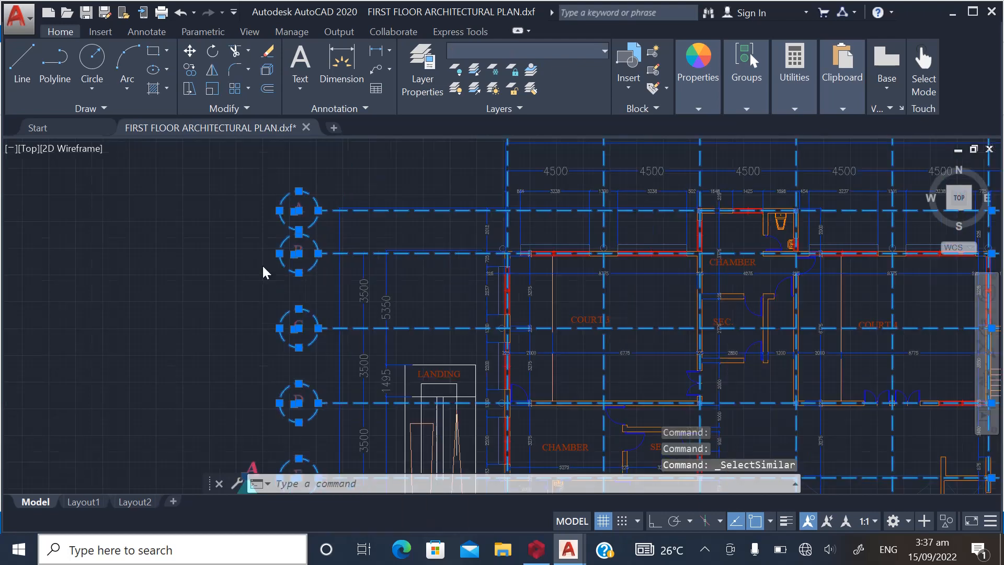
{"action": "key", "text": "Delete"}
Select the dimensions beside the ramp landing, extend the selection to all similar dimensions, and erase them
{"action": "scroll", "coordinate": [280, 265], "scroll_direction": "down", "scroll_amount": 2}
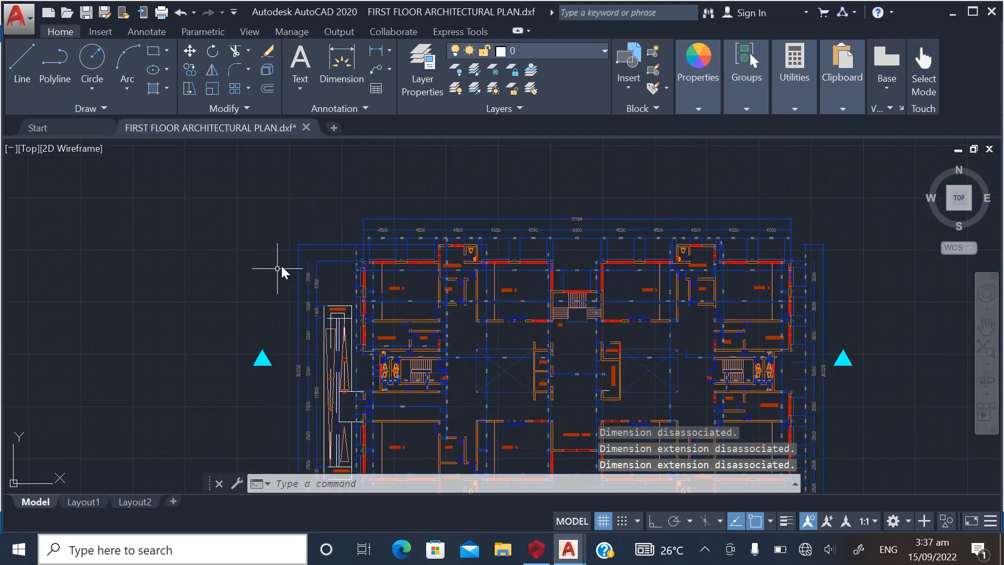
{"action": "scroll", "coordinate": [309, 265], "scroll_direction": "up", "scroll_amount": 4}
{"action": "left_click", "coordinate": [367, 353]}
{"action": "left_click", "coordinate": [261, 273]}
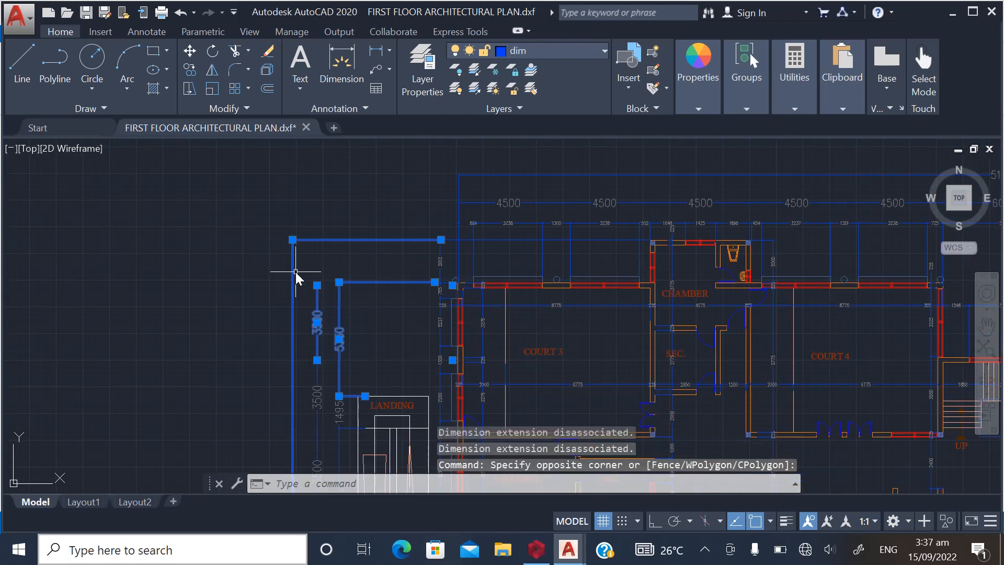
{"action": "right_click", "coordinate": [294, 277]}
{"action": "left_click", "coordinate": [333, 410]}
{"action": "scroll", "coordinate": [275, 265], "scroll_direction": "down", "scroll_amount": 4}
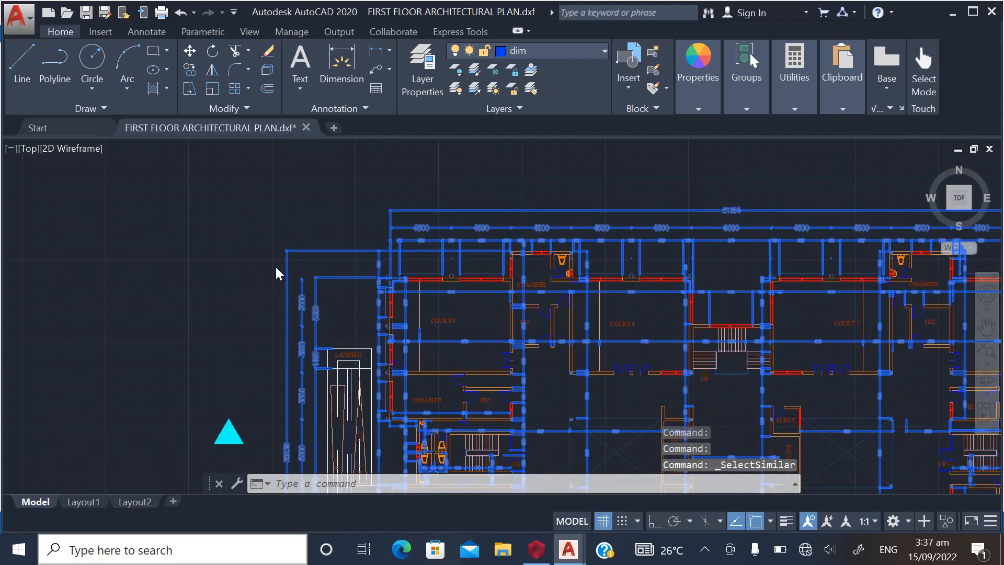
{"action": "scroll", "coordinate": [335, 241], "scroll_direction": "down", "scroll_amount": 2}
Erase the triangular section markers on the west and east sides of the plan
{"action": "scroll", "coordinate": [293, 324], "scroll_direction": "up", "scroll_amount": 6}
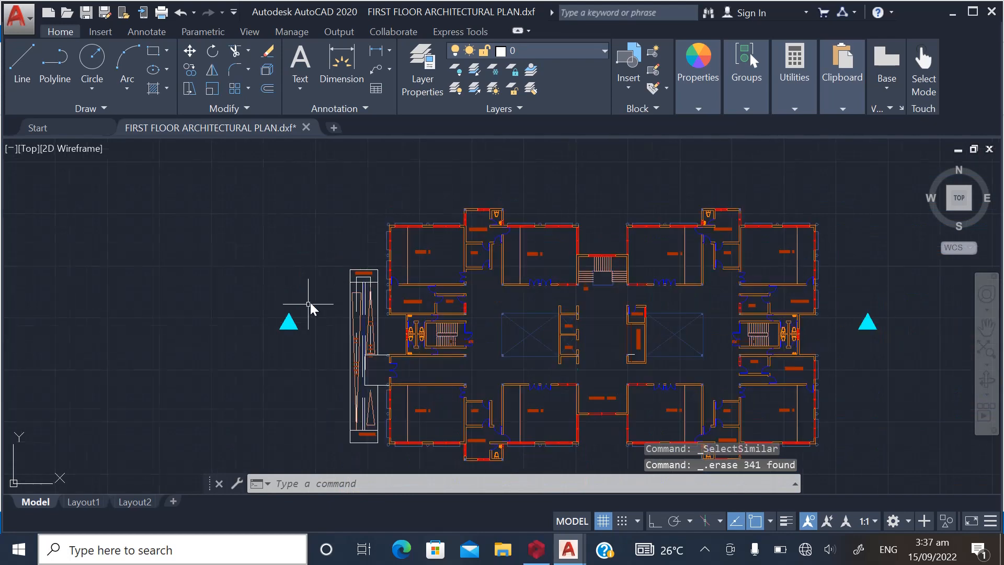
{"action": "left_click", "coordinate": [298, 399]}
{"action": "left_click", "coordinate": [198, 266]}
{"action": "key", "text": "Delete"}
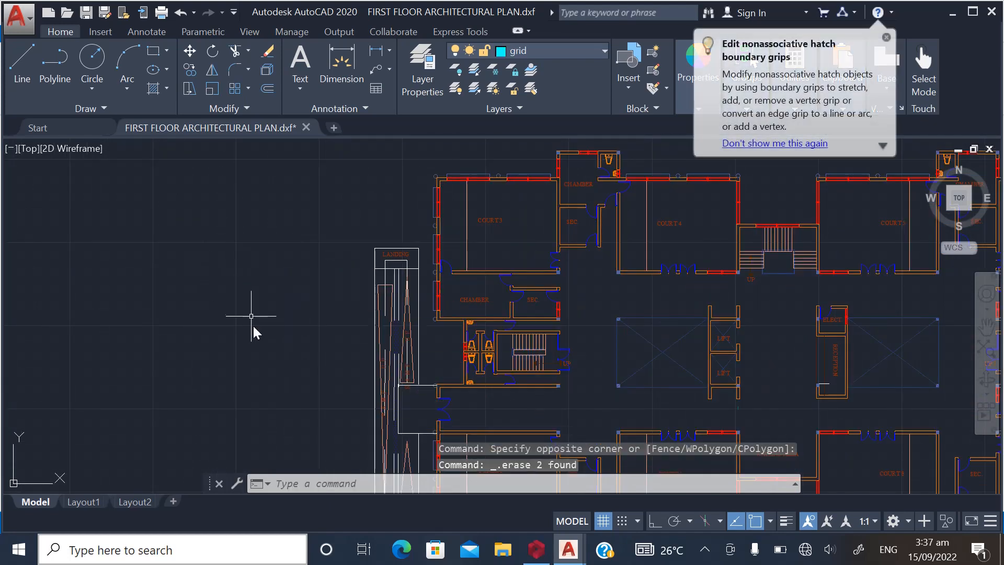
{"action": "scroll", "coordinate": [314, 327], "scroll_direction": "down", "scroll_amount": 4}
{"action": "scroll", "coordinate": [444, 335], "scroll_direction": "up", "scroll_amount": 2}
{"action": "scroll", "coordinate": [471, 332], "scroll_direction": "up", "scroll_amount": 2}
{"action": "left_click", "coordinate": [466, 320]}
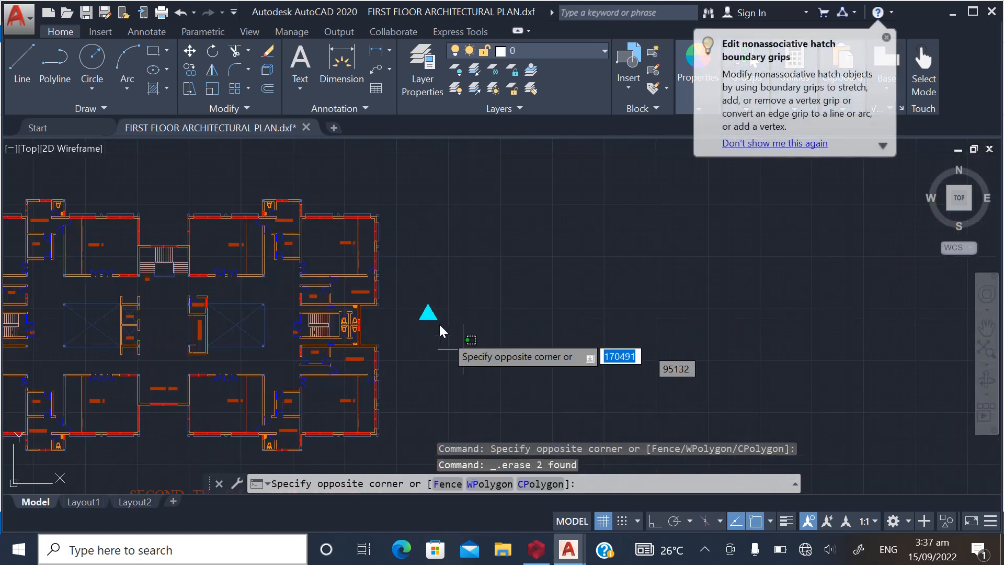
{"action": "left_click", "coordinate": [421, 287]}
Select the circle at the plan's northwest corner, extend the selection to all similar circles, and erase them
{"action": "scroll", "coordinate": [369, 274], "scroll_direction": "up", "scroll_amount": 5}
{"action": "scroll", "coordinate": [494, 264], "scroll_direction": "down", "scroll_amount": 6}
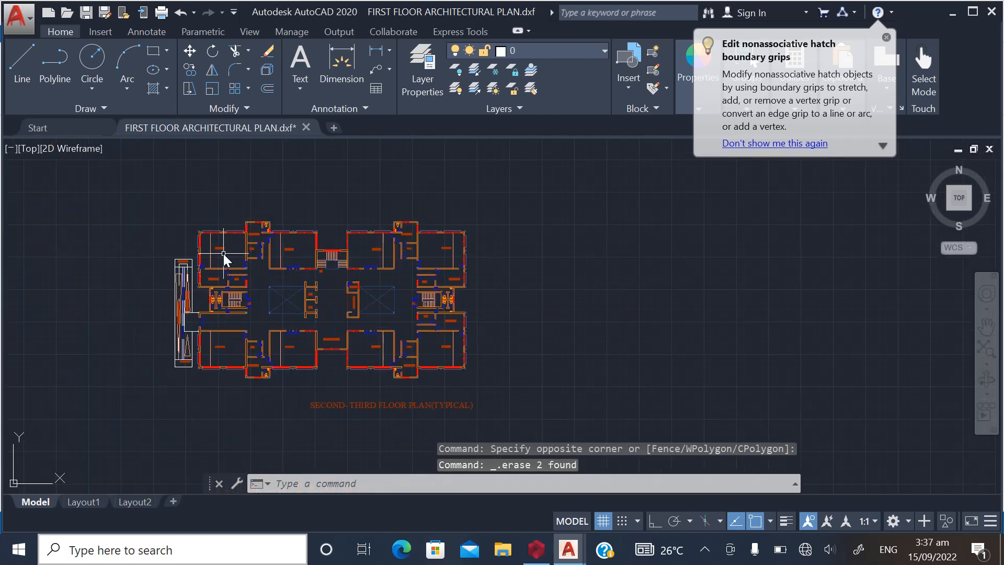
{"action": "scroll", "coordinate": [161, 236], "scroll_direction": "up", "scroll_amount": 4}
{"action": "scroll", "coordinate": [135, 233], "scroll_direction": "up", "scroll_amount": 4}
{"action": "scroll", "coordinate": [168, 301], "scroll_direction": "up", "scroll_amount": 3}
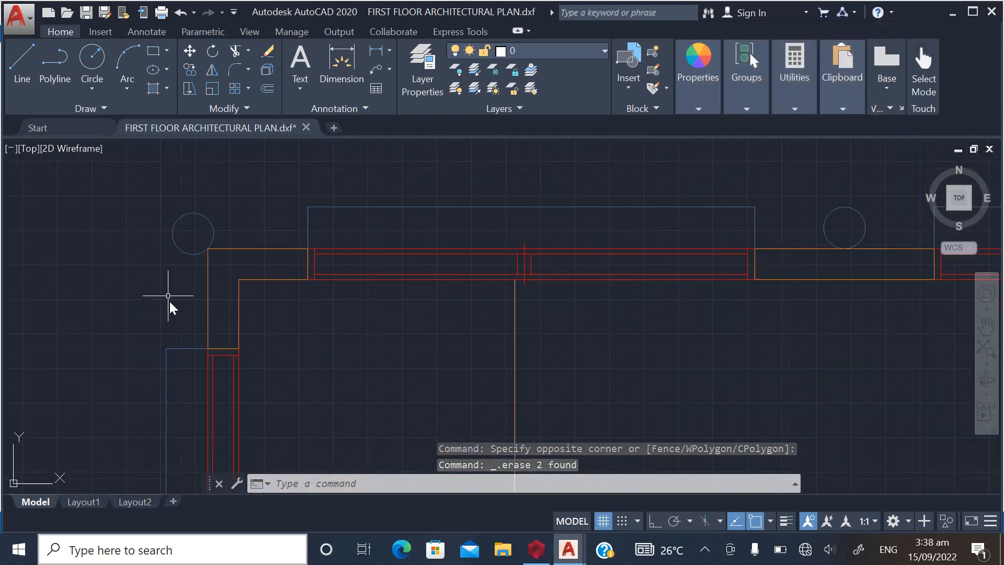
{"action": "left_click", "coordinate": [183, 271]}
{"action": "left_click", "coordinate": [164, 242]}
{"action": "right_click", "coordinate": [166, 248]}
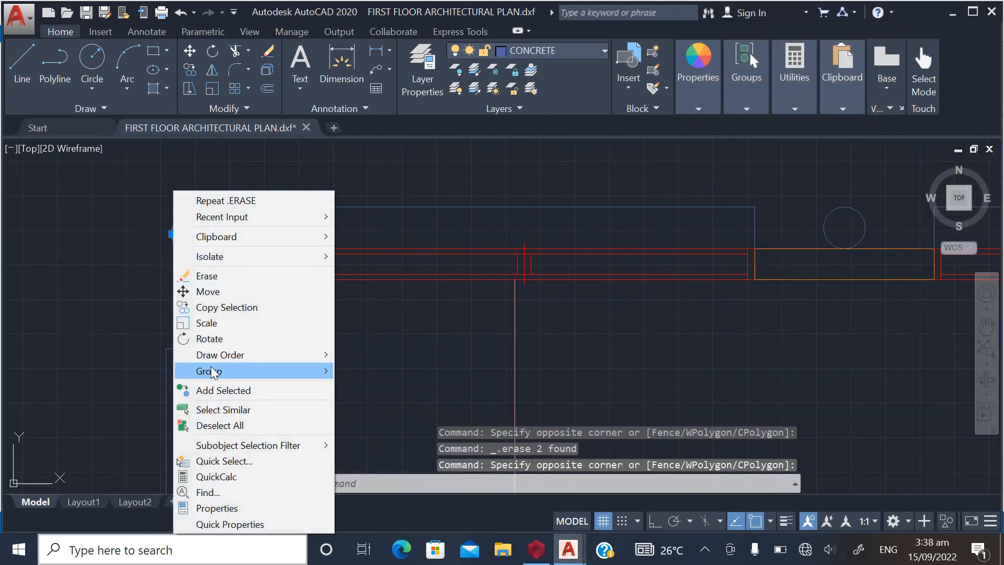
{"action": "left_click", "coordinate": [201, 411]}
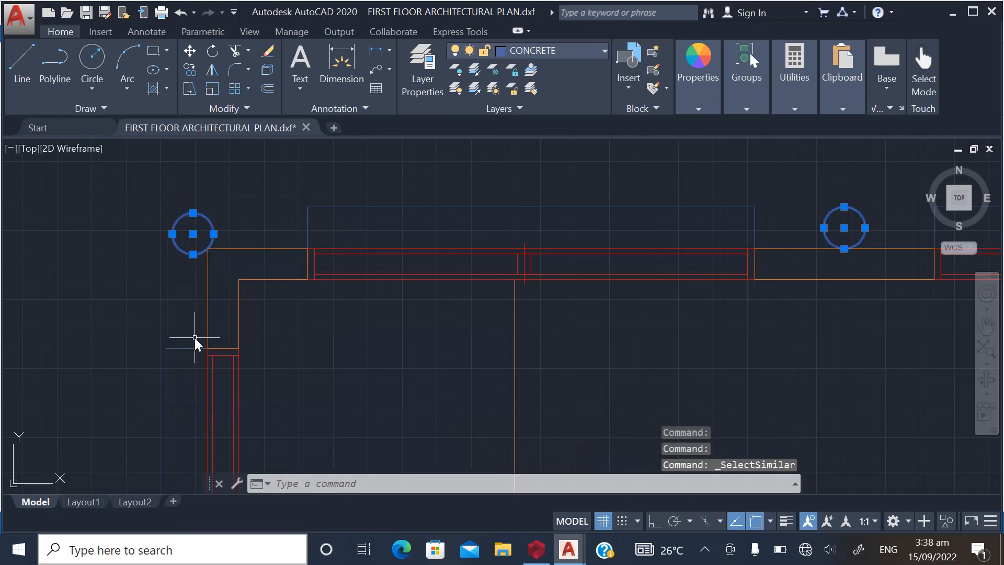
{"action": "key", "text": "Delete"}
{"action": "scroll", "coordinate": [247, 262], "scroll_direction": "down", "scroll_amount": 6}
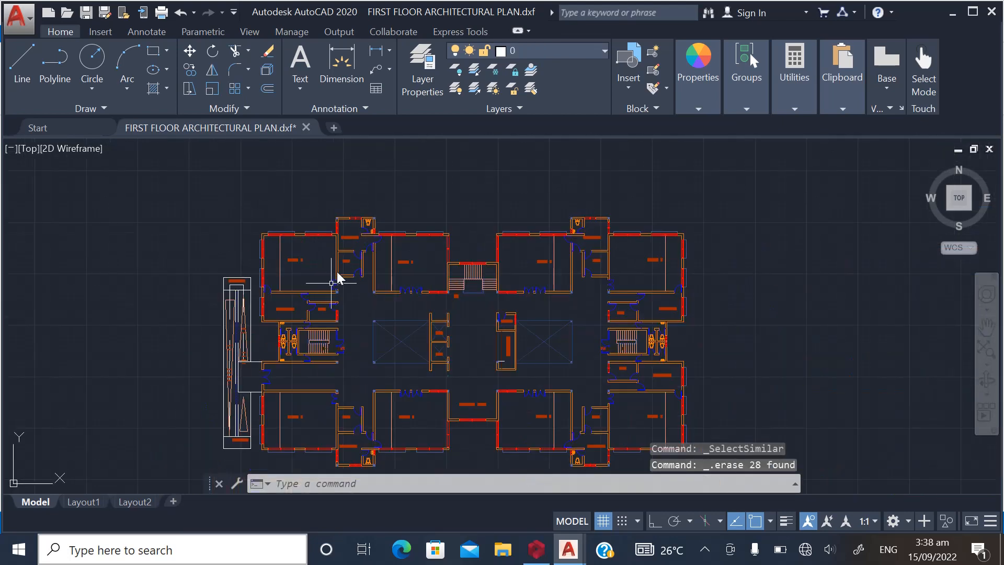
Move the SECOND- THIRD FLOOR PLAN(TYPICAL) title west so it sits centred below the plan
{"action": "scroll", "coordinate": [337, 275], "scroll_direction": "down", "scroll_amount": 2}
{"action": "scroll", "coordinate": [368, 387], "scroll_direction": "up", "scroll_amount": 4}
{"action": "scroll", "coordinate": [316, 273], "scroll_direction": "down", "scroll_amount": 4}
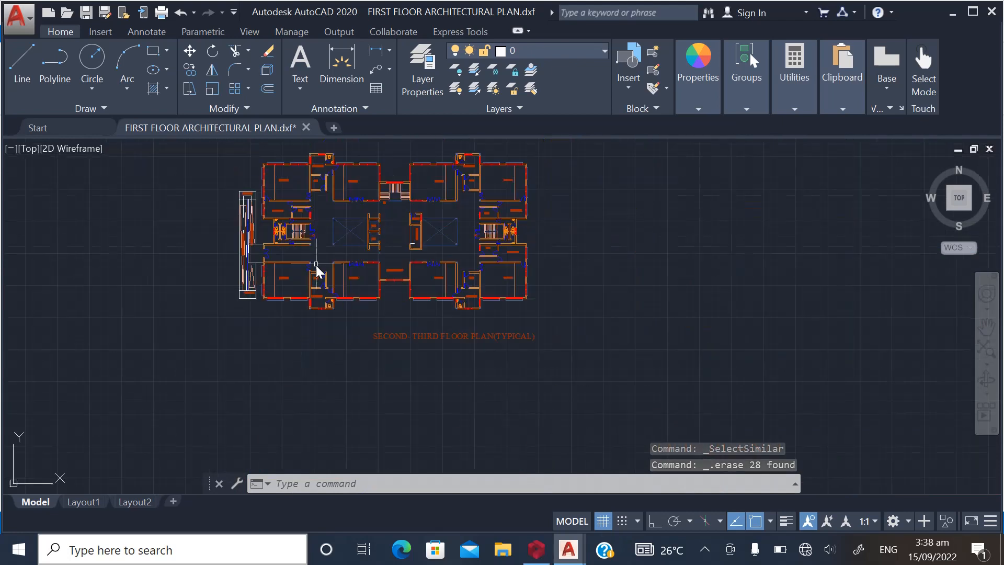
{"action": "scroll", "coordinate": [414, 355], "scroll_direction": "up", "scroll_amount": 5}
{"action": "scroll", "coordinate": [539, 365], "scroll_direction": "down", "scroll_amount": 6}
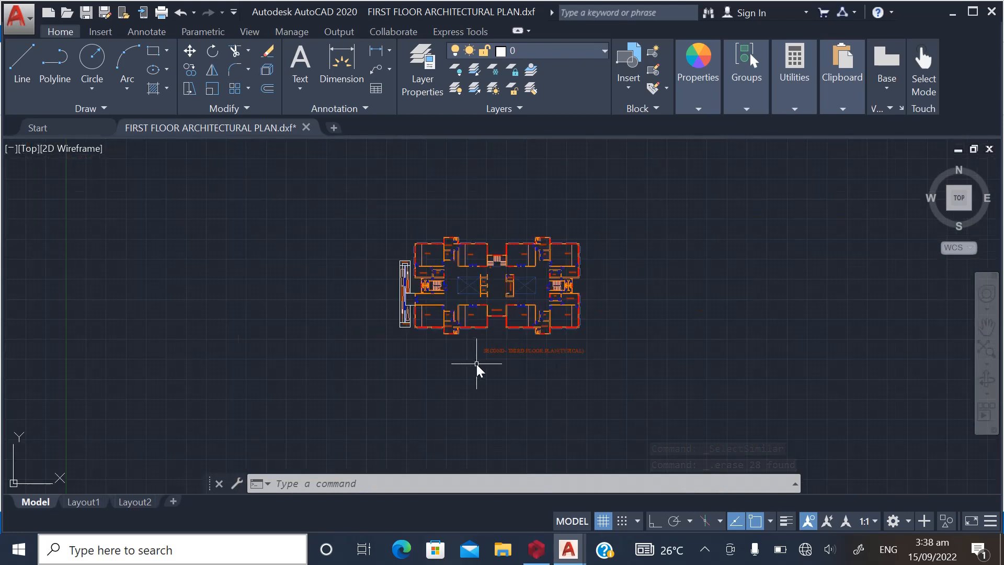
{"action": "left_click", "coordinate": [190, 53]}
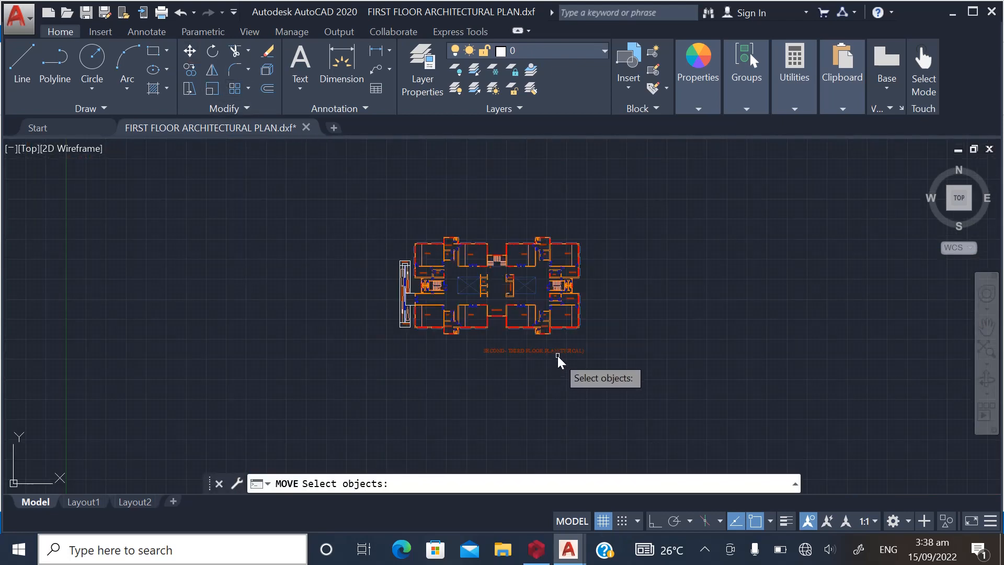
{"action": "left_click", "coordinate": [558, 351]}
{"action": "key", "text": "Return"}
{"action": "left_click", "coordinate": [610, 388]}
{"action": "left_click", "coordinate": [565, 389]}
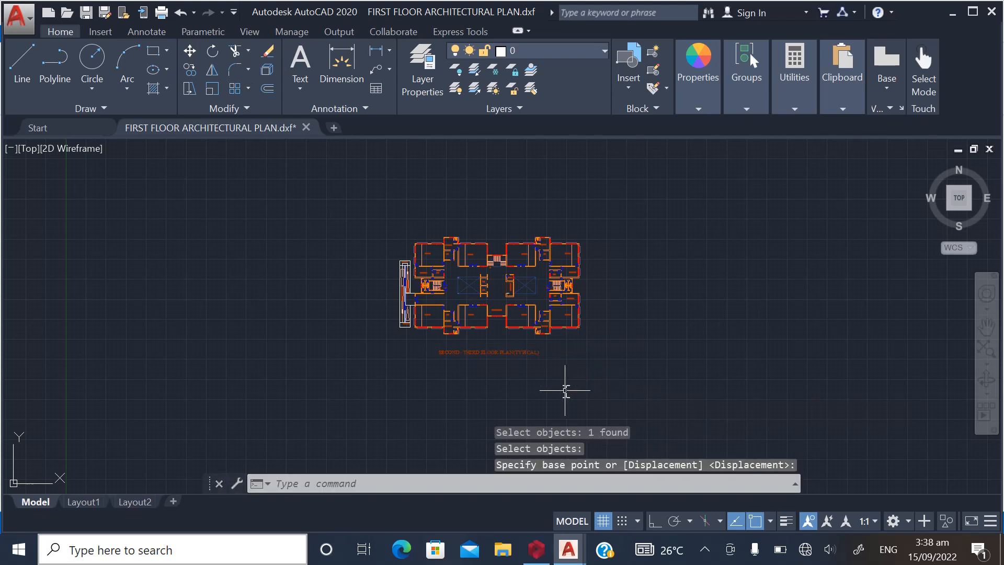
{"action": "scroll", "coordinate": [472, 302], "scroll_direction": "up", "scroll_amount": 3}
{"action": "scroll", "coordinate": [491, 360], "scroll_direction": "down", "scroll_amount": 4}
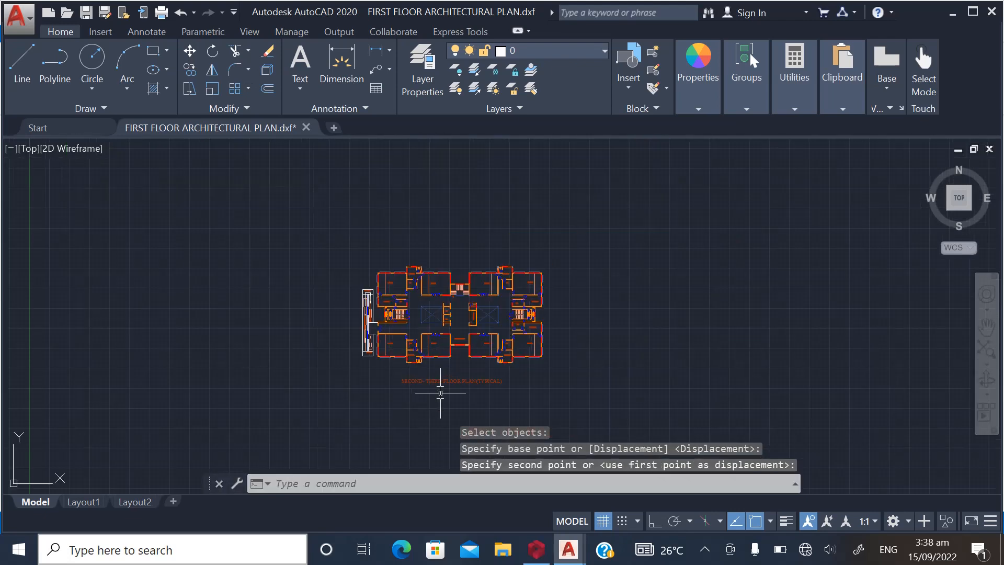
{"action": "scroll", "coordinate": [440, 392], "scroll_direction": "up", "scroll_amount": 5}
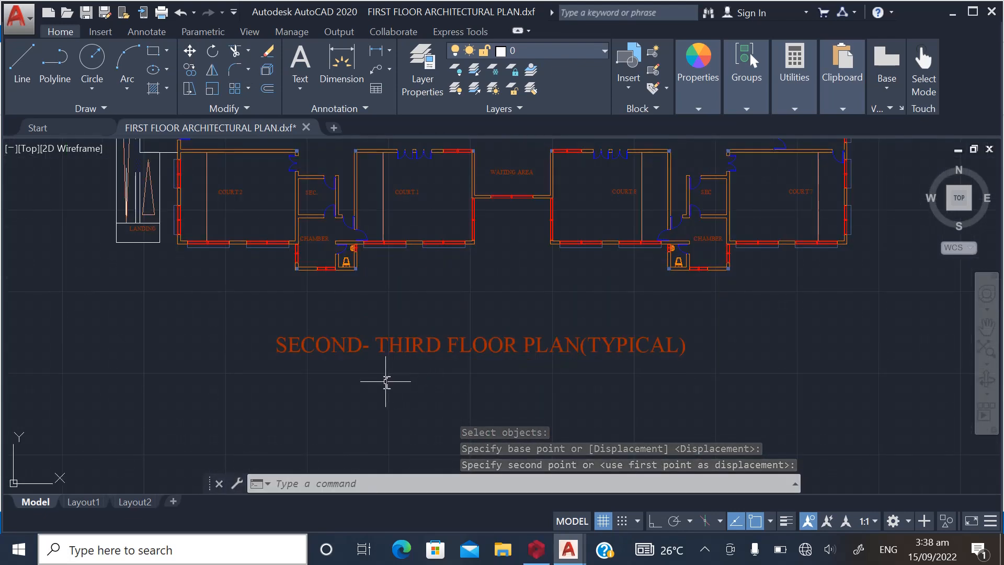
{"action": "scroll", "coordinate": [414, 409], "scroll_direction": "down", "scroll_amount": 4}
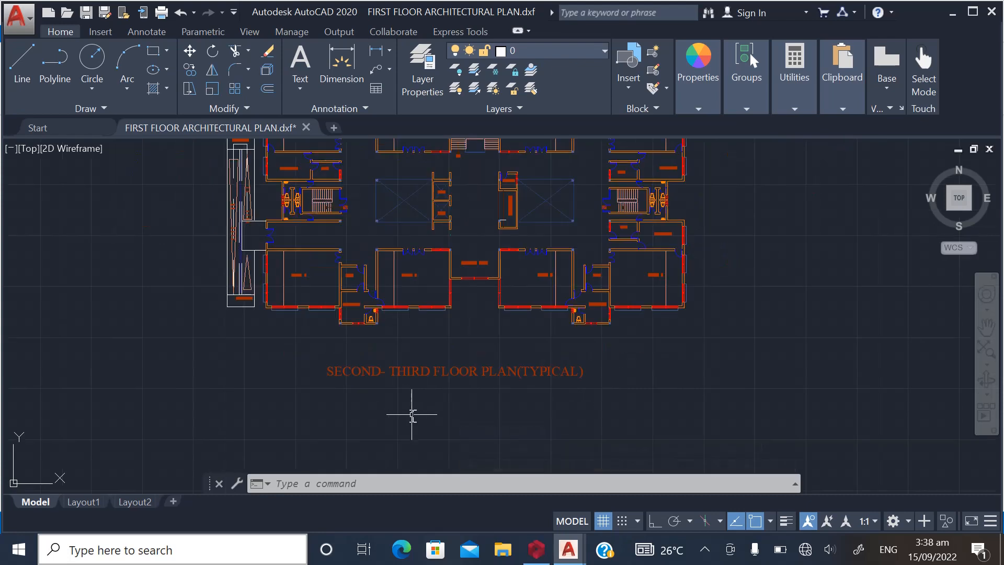
Save the drawing on the Desktop as SECOND - THIRD FLOOR ARCHITECTURAL PLAN in AutoCAD 2018 DXF format
{"action": "left_click", "coordinate": [17, 19]}
{"action": "key", "text": "Escape"}
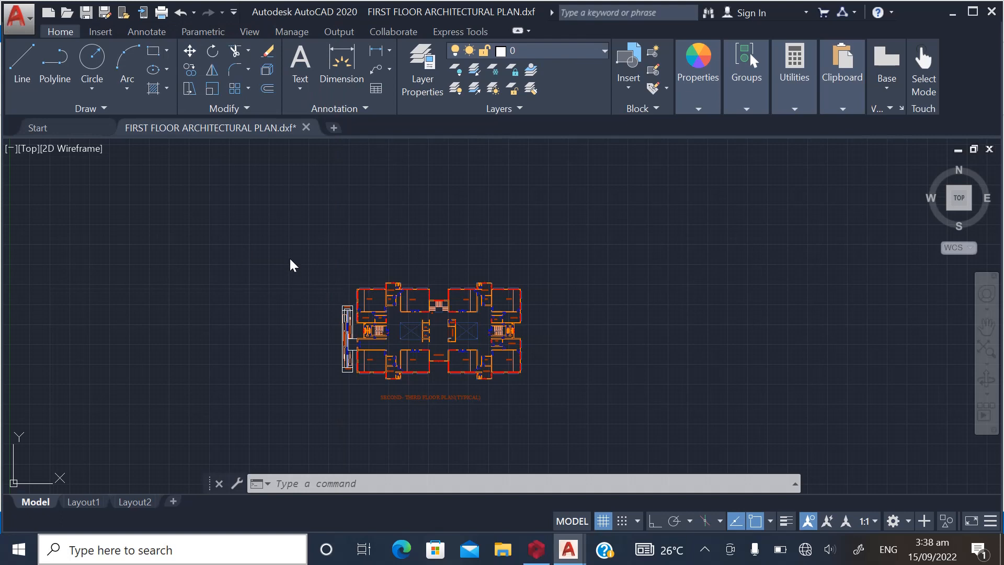
{"action": "key", "text": "ctrl+shift+s"}
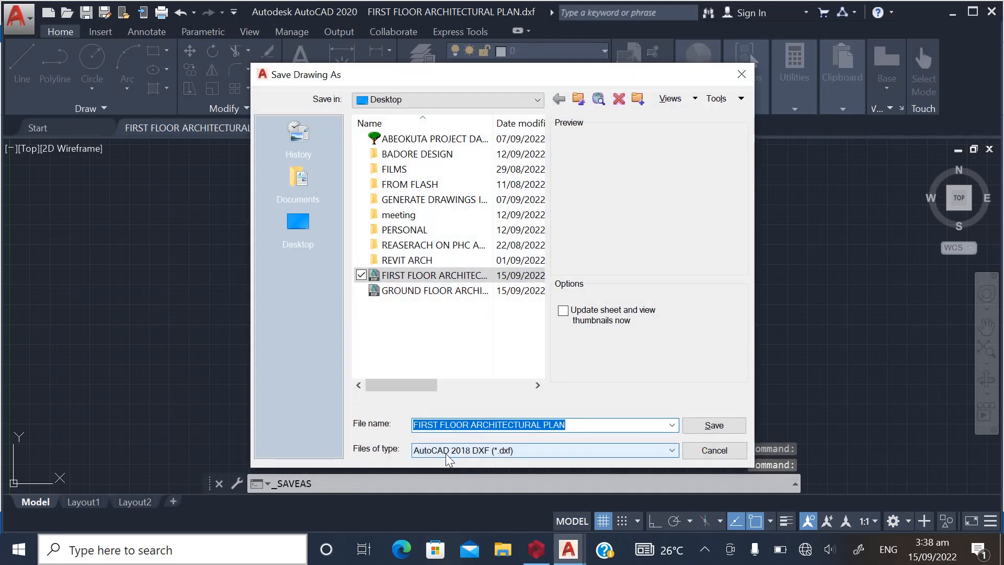
{"action": "left_click", "coordinate": [434, 425]}
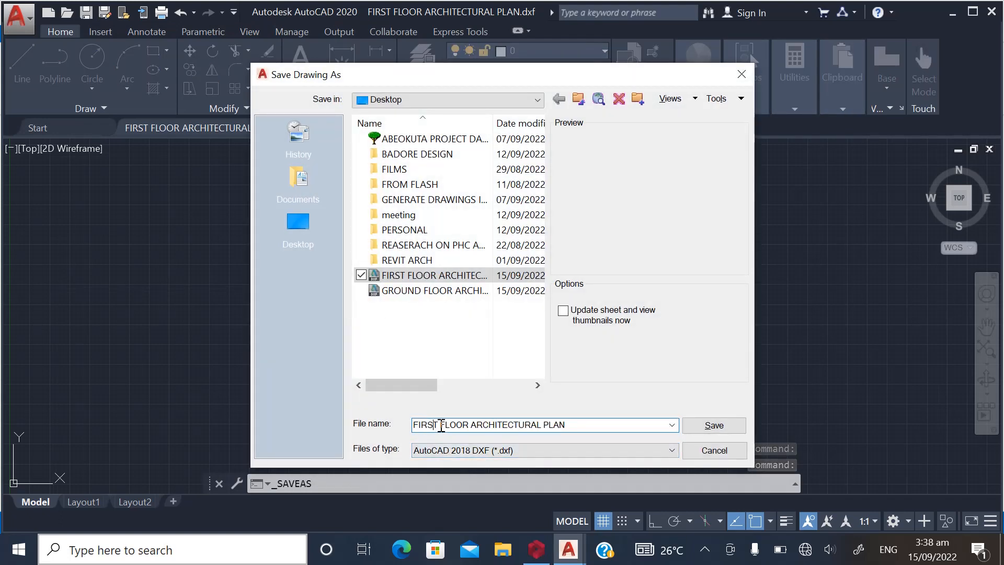
{"action": "type", "text": "SECON"}
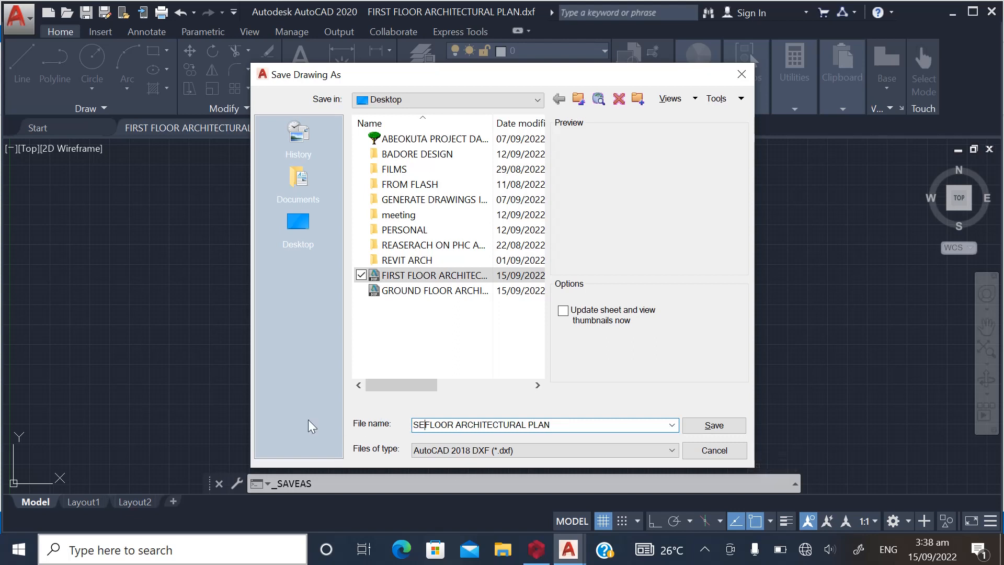
{"action": "type", "text": "D"}
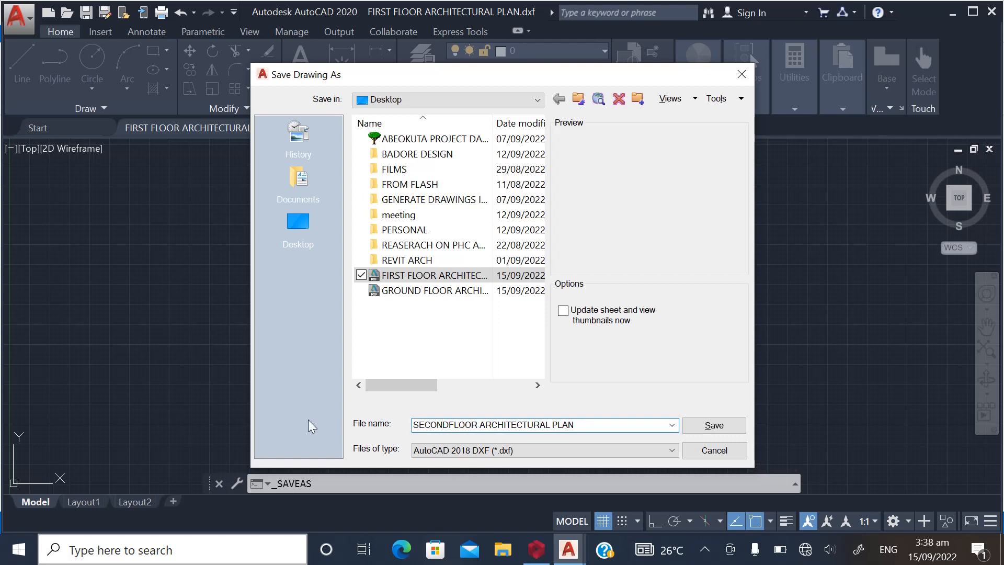
{"action": "type", "text": " - THIR"}
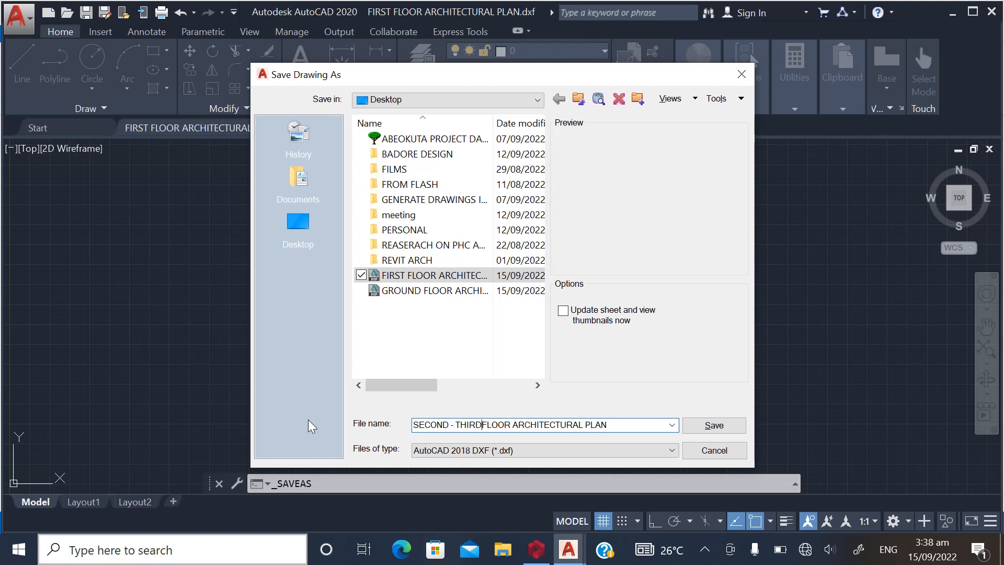
{"action": "type", "text": "D FLOOR"}
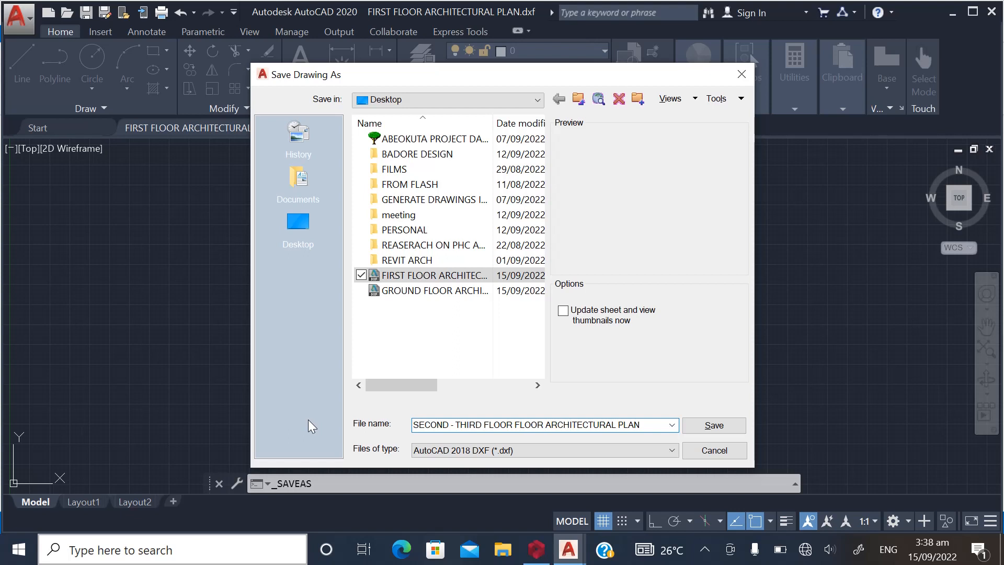
{"action": "key", "text": "BackSpace"}
{"action": "key", "text": "BackSpace"}
{"action": "key", "text": "BackSpace"}
{"action": "key", "text": "BackSpace"}
{"action": "key", "text": "BackSpace"}
{"action": "key", "text": "BackSpace"}
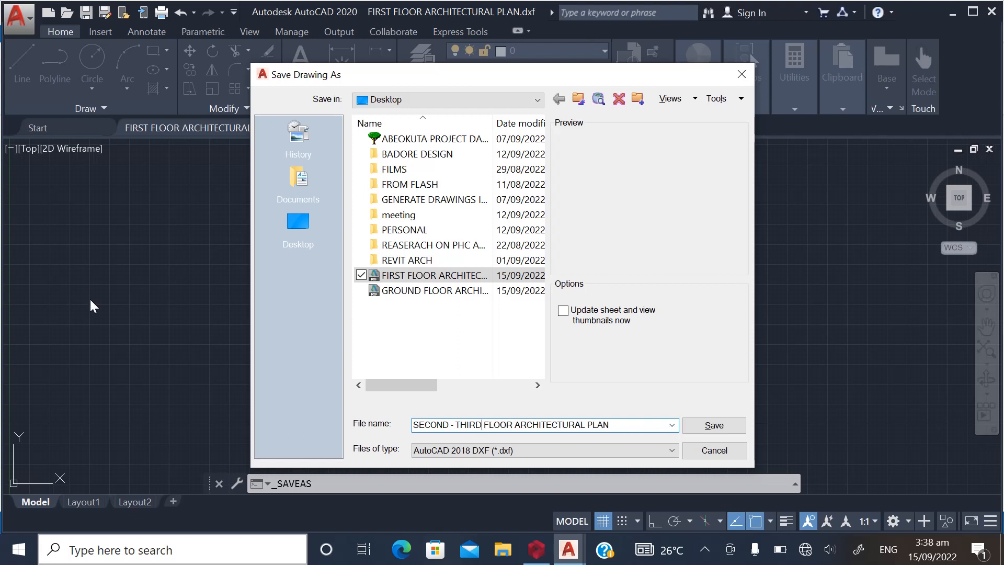
{"action": "left_click", "coordinate": [296, 223]}
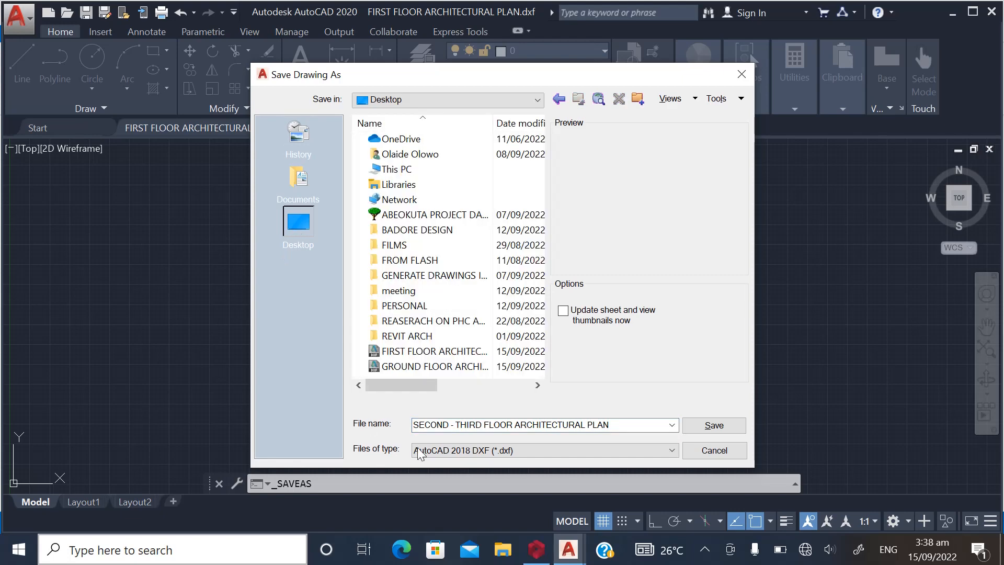
{"action": "left_click", "coordinate": [712, 425]}
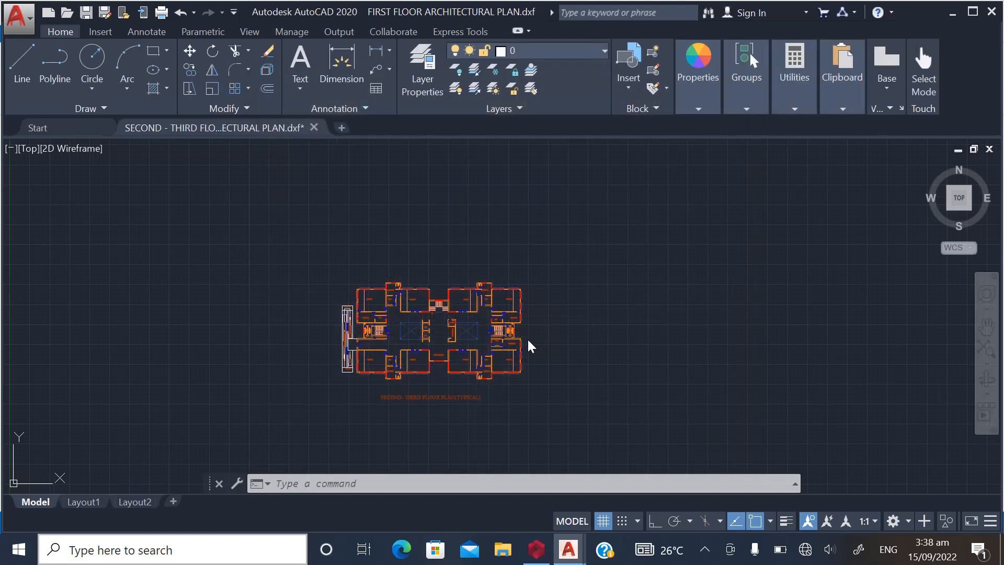
Copy the entire cleaned second-third floor plan with its title to the clipboard
{"action": "left_click", "coordinate": [255, 224]}
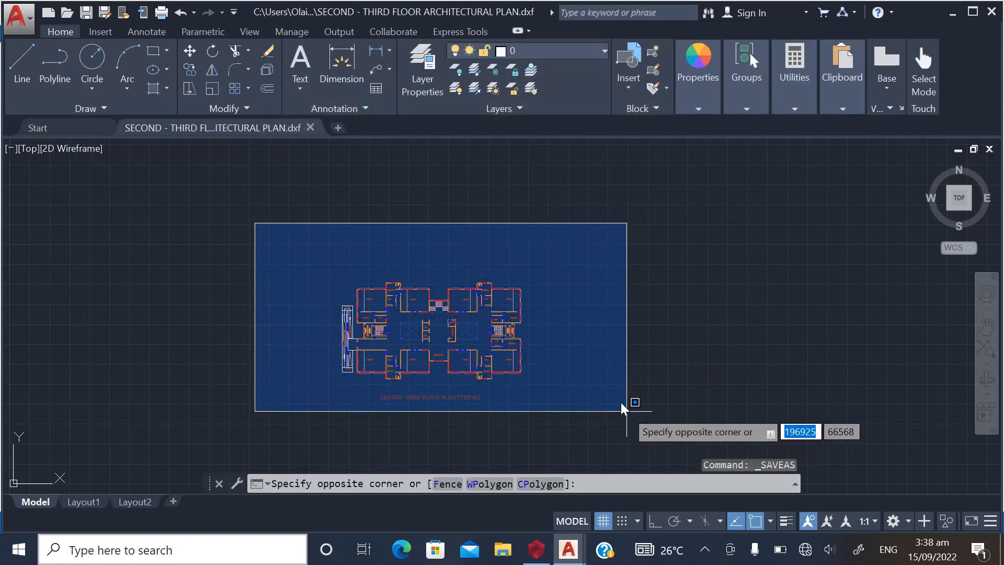
{"action": "left_click", "coordinate": [607, 410]}
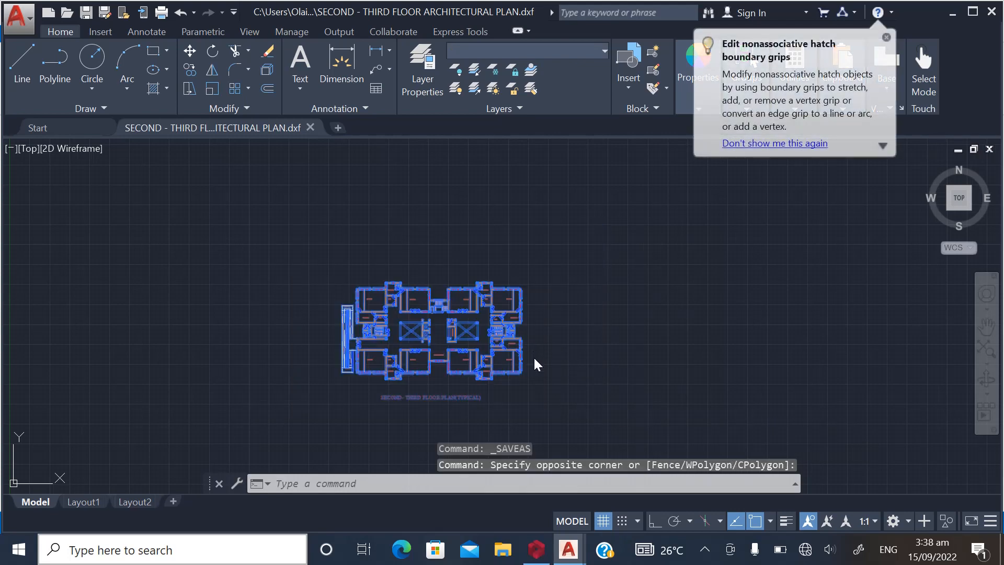
{"action": "key", "text": "ctrl+c"}
Switch to the OGBA AS BUILT ARCHITECTURAL drawing and paste the cleaned plan below the second-third floor sheet, in line with the first floor copy
{"action": "mouse_move", "coordinate": [565, 559]}
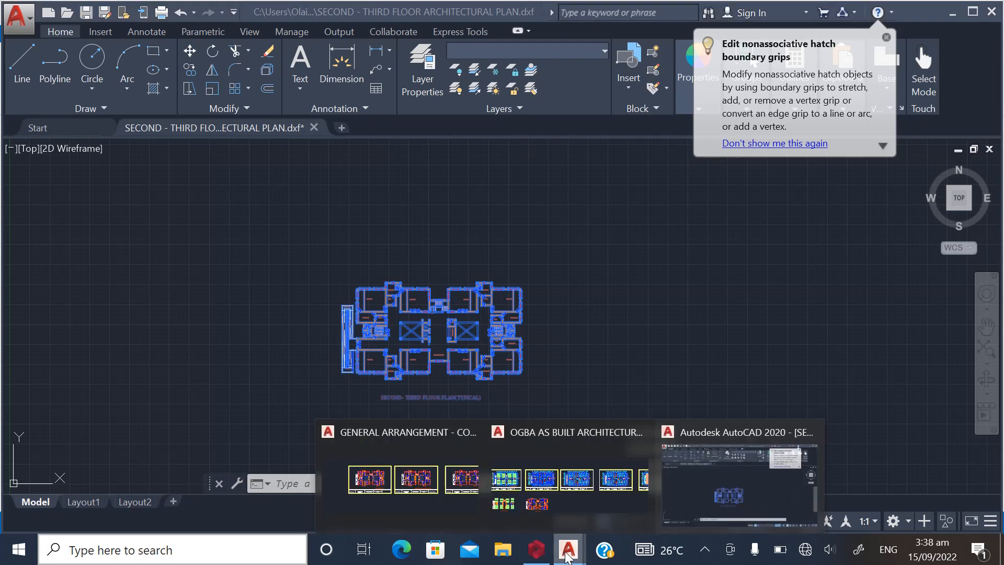
{"action": "left_click", "coordinate": [569, 501]}
{"action": "scroll", "coordinate": [438, 379], "scroll_direction": "up", "scroll_amount": 2}
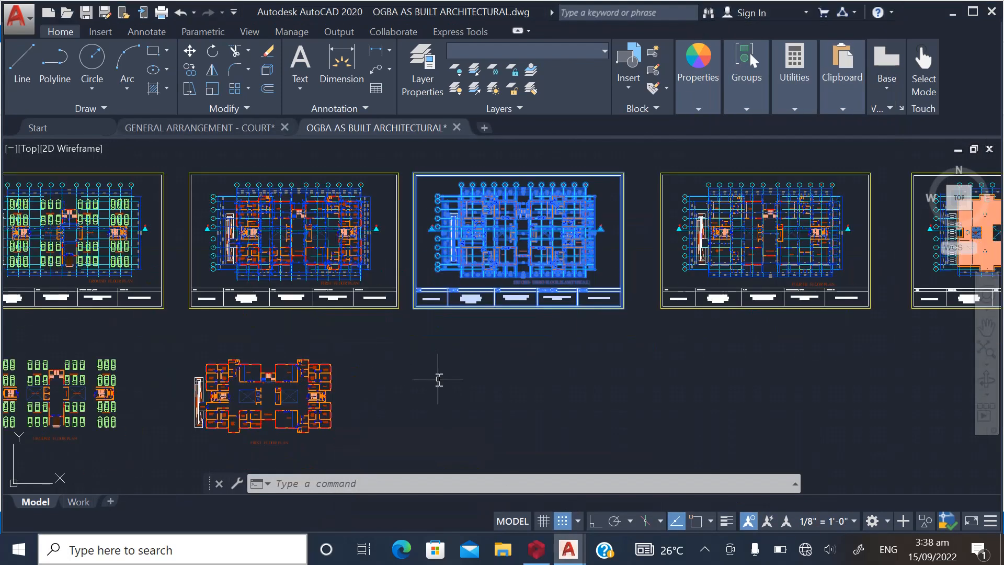
{"action": "key", "text": "ctrl+c"}
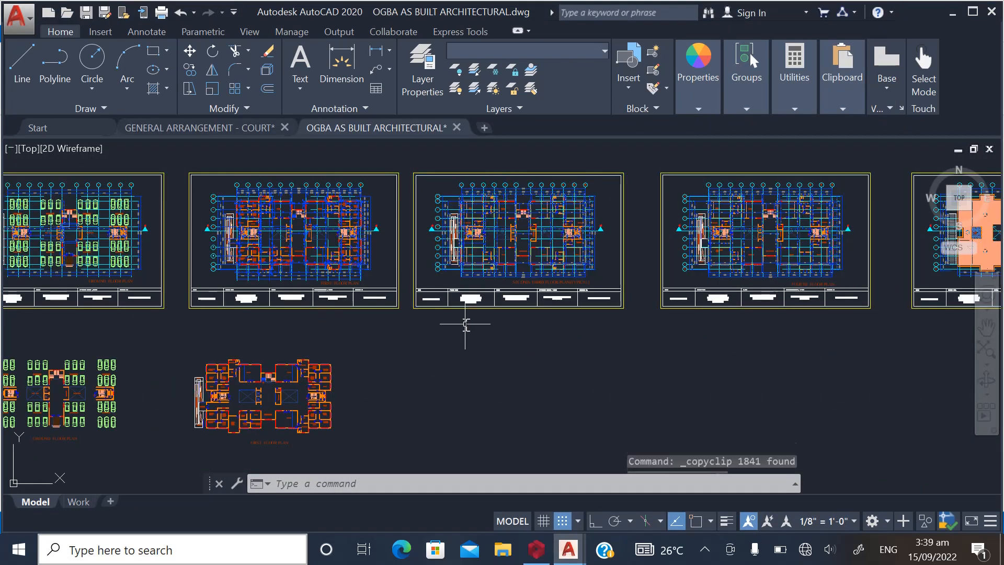
{"action": "key", "text": "Escape"}
{"action": "key", "text": "ctrl+v"}
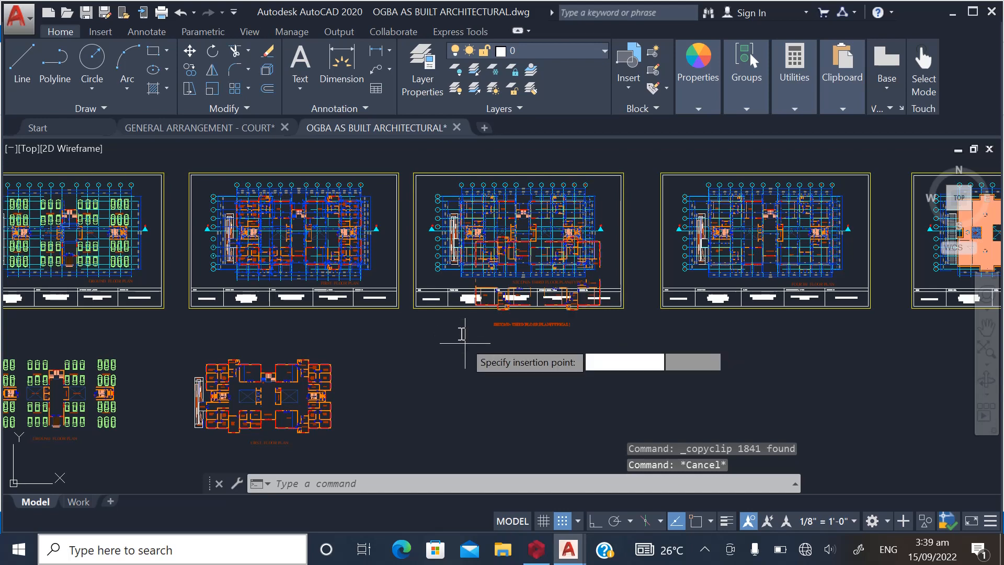
{"action": "scroll", "coordinate": [434, 361], "scroll_direction": "down", "scroll_amount": 2}
{"action": "scroll", "coordinate": [432, 387], "scroll_direction": "up", "scroll_amount": 2}
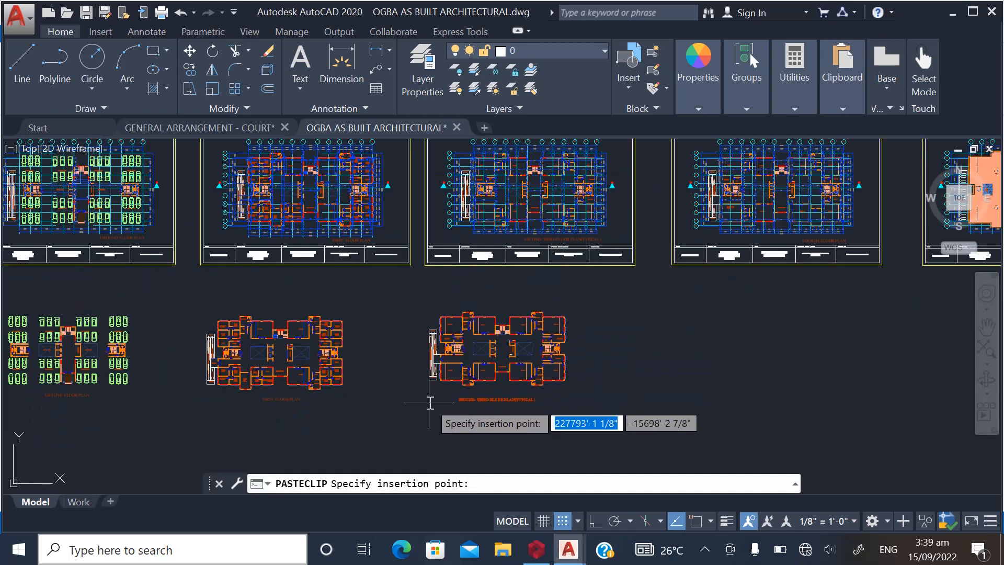
{"action": "left_click", "coordinate": [430, 402]}
{"action": "scroll", "coordinate": [209, 413], "scroll_direction": "down", "scroll_amount": 2}
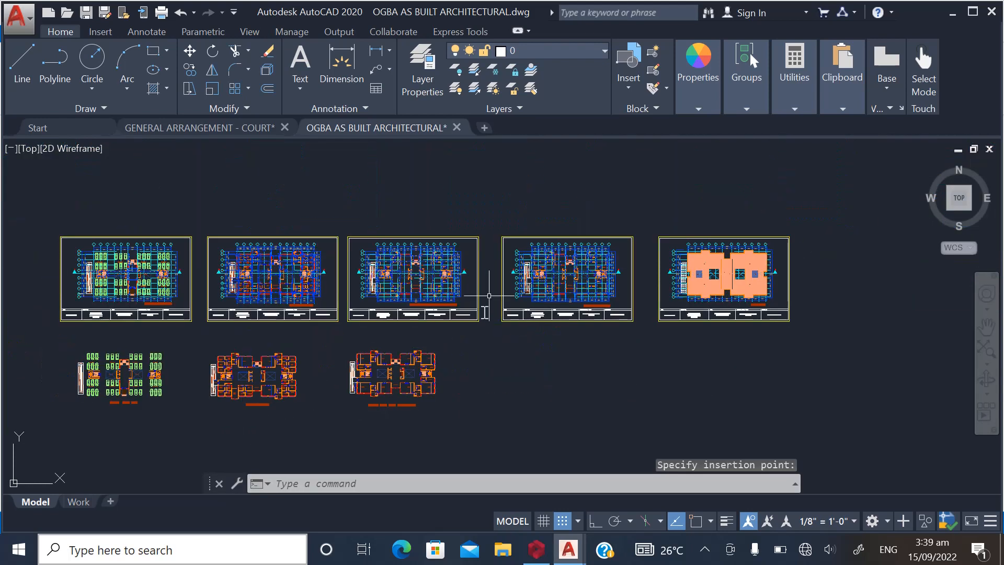
Copy the whole framed floor plan sheet between the second-third floor sheet and the roof plan sheet to the clipboard
{"action": "scroll", "coordinate": [489, 282], "scroll_direction": "up", "scroll_amount": 2}
{"action": "scroll", "coordinate": [481, 225], "scroll_direction": "down", "scroll_amount": 2}
{"action": "scroll", "coordinate": [474, 210], "scroll_direction": "up", "scroll_amount": 2}
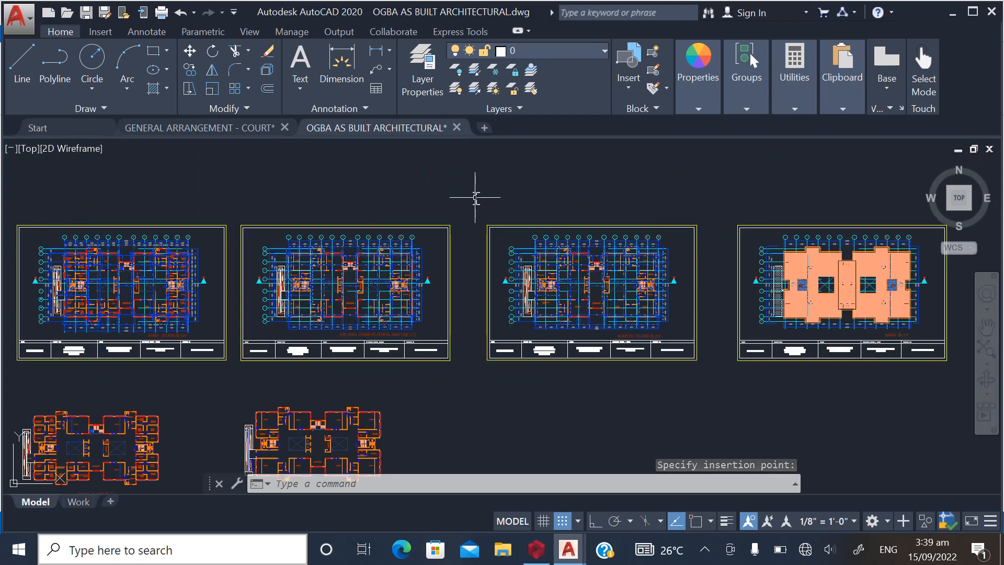
{"action": "left_click", "coordinate": [476, 197]}
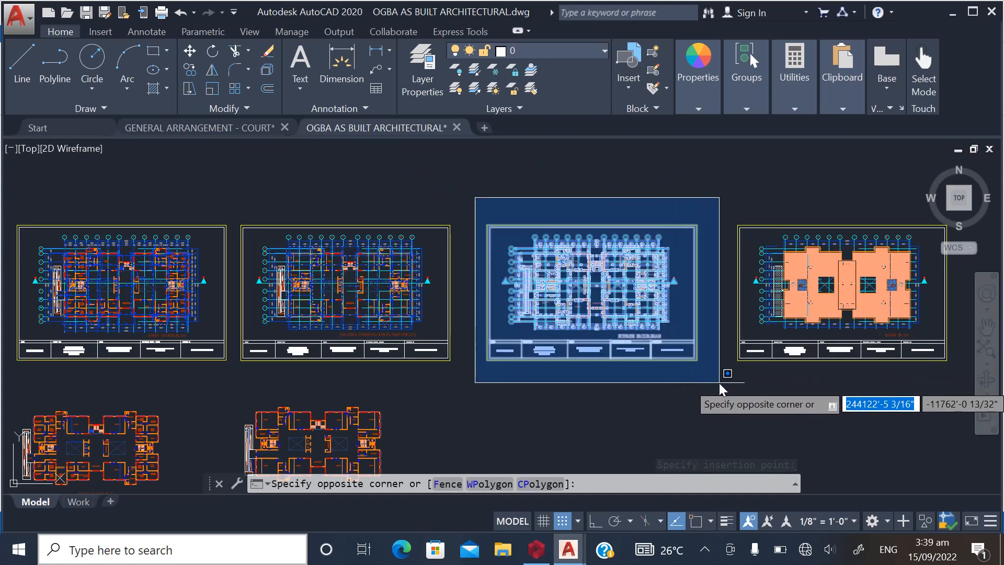
{"action": "left_click", "coordinate": [720, 383]}
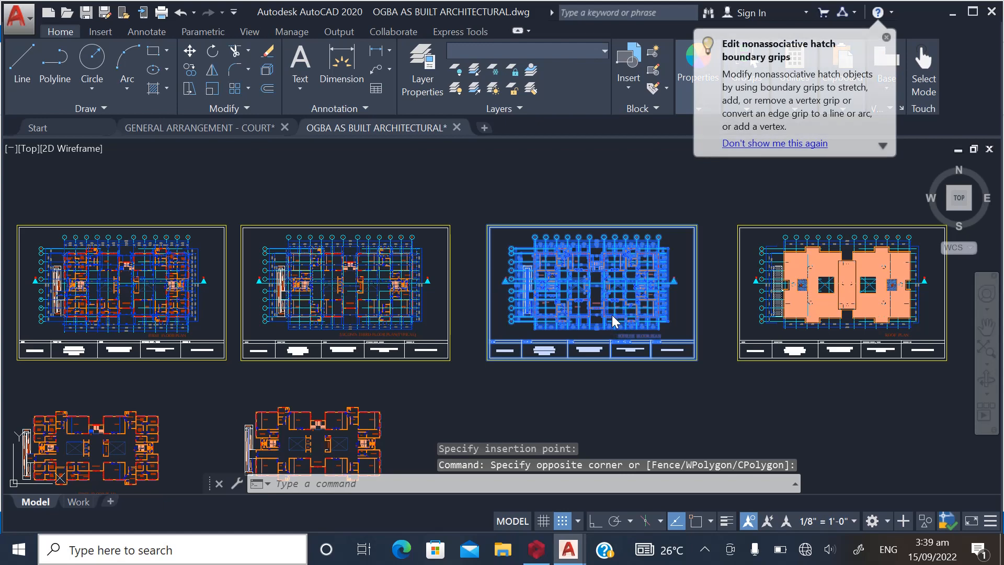
{"action": "key", "text": "ctrl+c"}
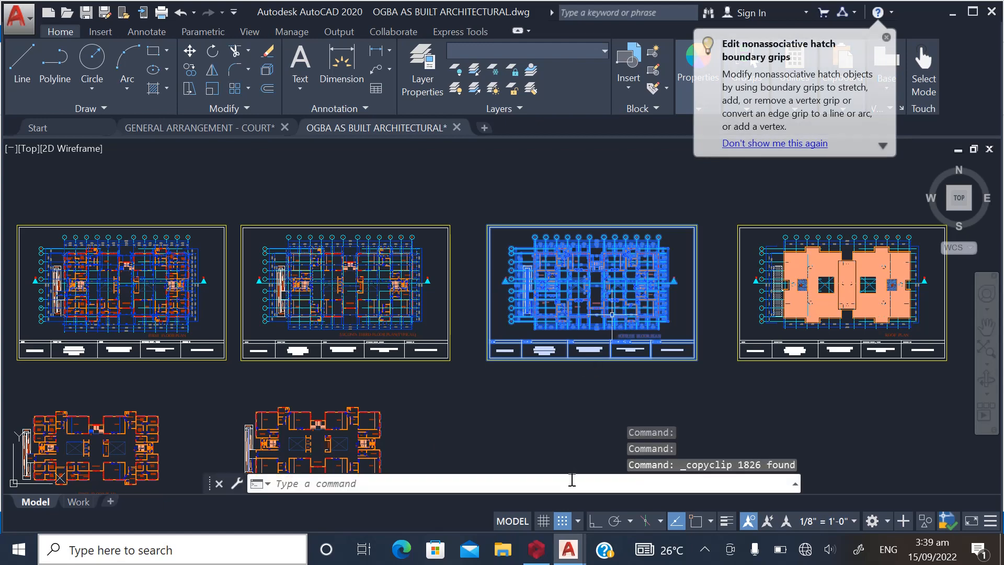
{"action": "mouse_move", "coordinate": [568, 549]}
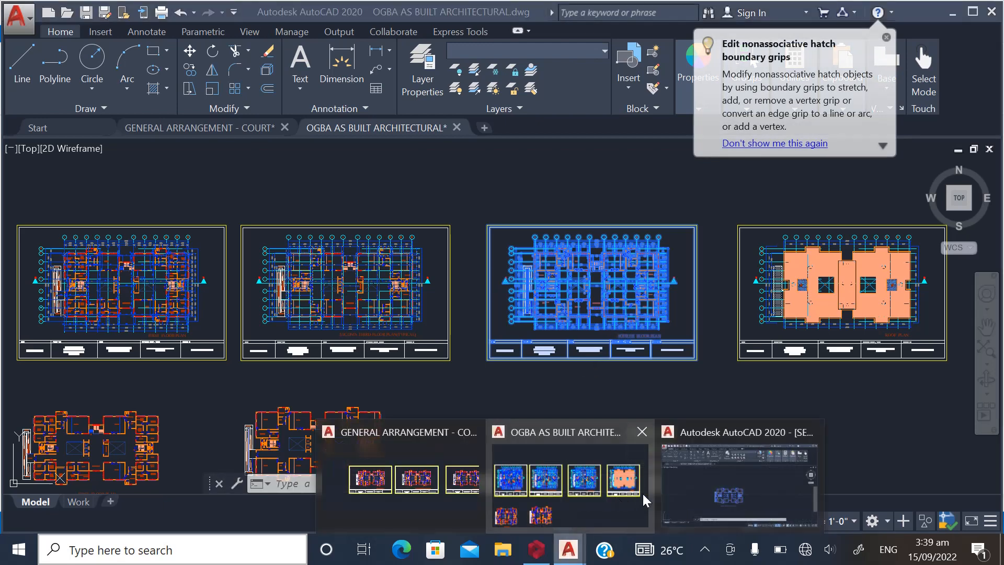
Switch to the SECOND - THIRD FLOOR ARCHITECTURAL PLAN drawing, erase its old plan and paste the copied fourth floor sheet
{"action": "left_click", "coordinate": [698, 488]}
{"action": "key", "text": "Delete"}
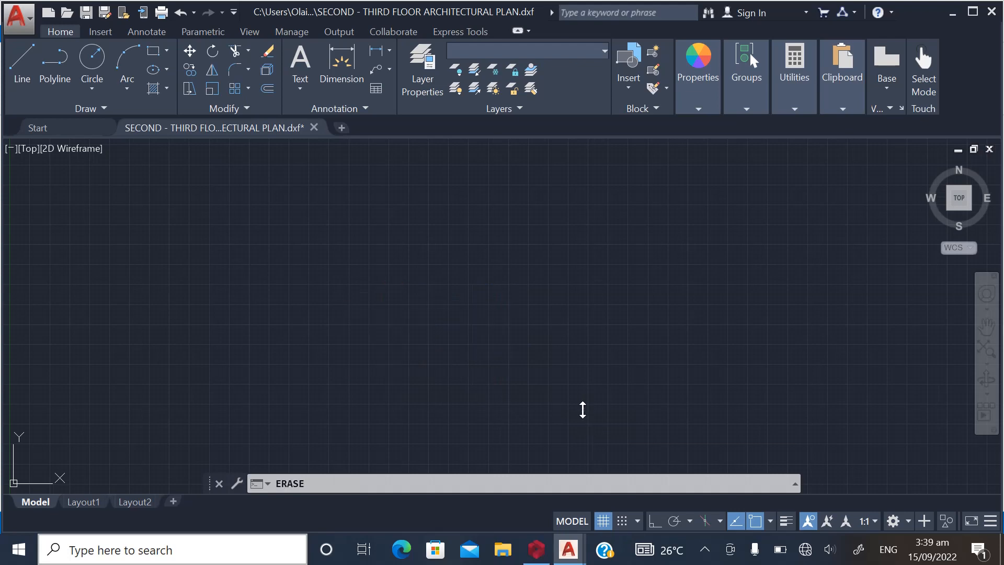
{"action": "key", "text": "ctrl+v"}
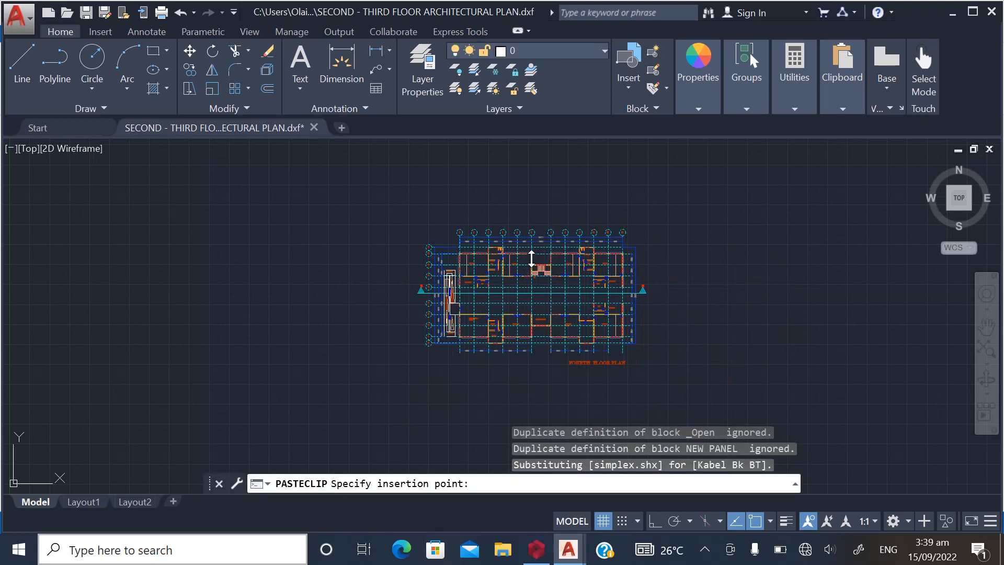
{"action": "left_click", "coordinate": [396, 396]}
Erase all grid bubbles around the fourth floor plan by selecting one and its similar objects
{"action": "scroll", "coordinate": [610, 225], "scroll_direction": "up", "scroll_amount": 3}
{"action": "left_click", "coordinate": [704, 264]}
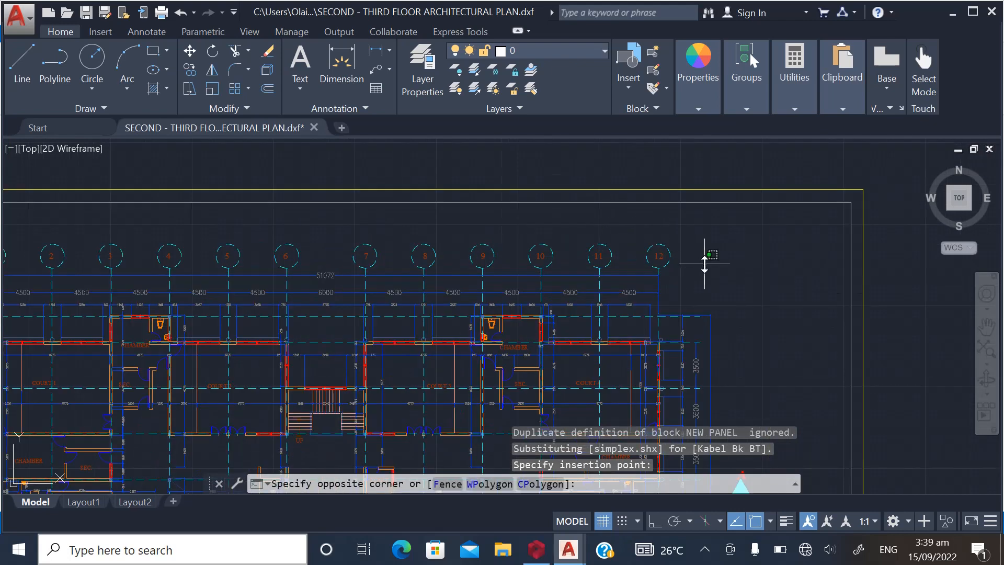
{"action": "left_click", "coordinate": [462, 230]}
{"action": "right_click", "coordinate": [459, 211]}
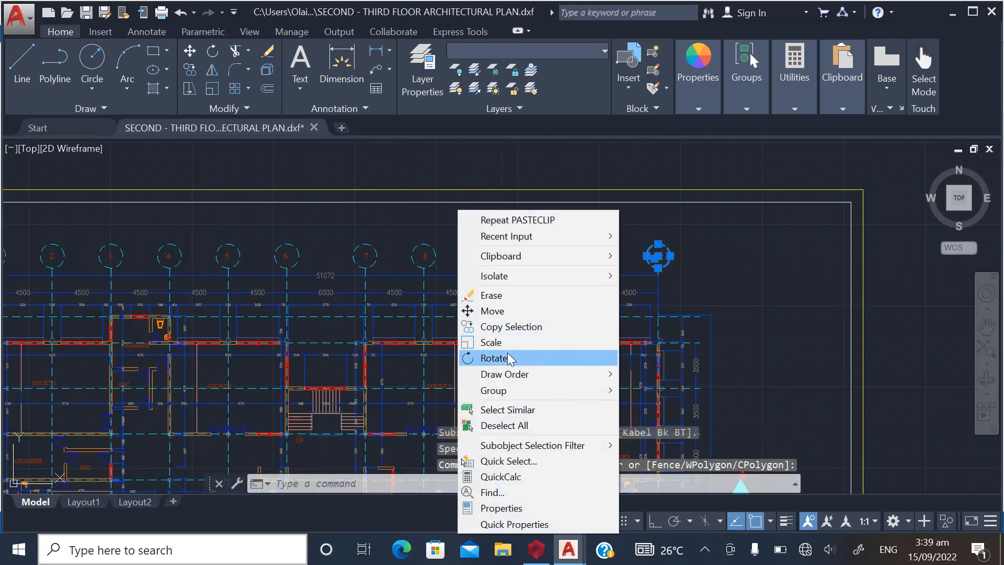
{"action": "left_click", "coordinate": [496, 411]}
{"action": "key", "text": "Delete"}
{"action": "scroll", "coordinate": [542, 320], "scroll_direction": "down", "scroll_amount": 3}
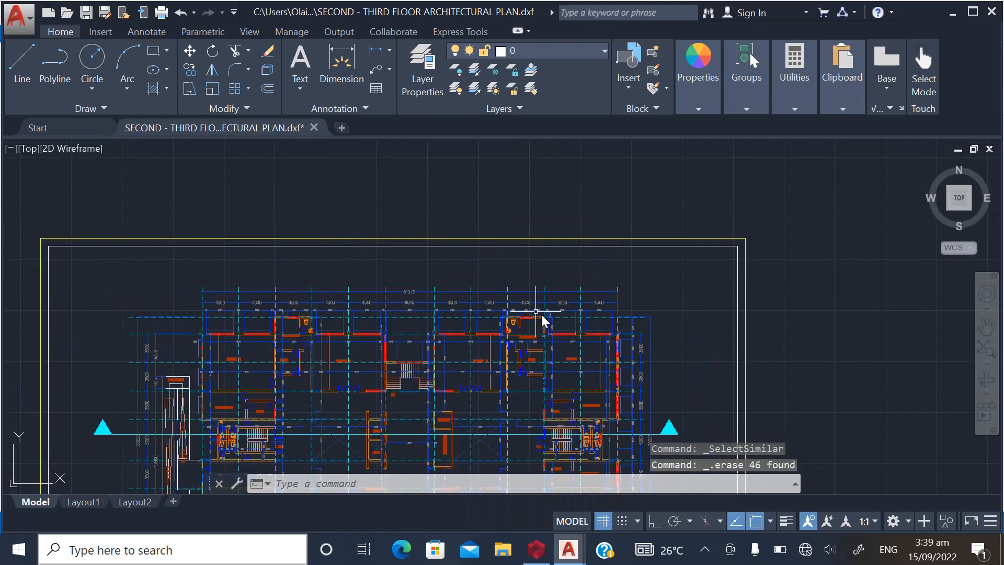
Erase all dimensions of the fourth floor plan by selecting the overall and bay dimensions with all similar ones
{"action": "scroll", "coordinate": [425, 306], "scroll_direction": "up", "scroll_amount": 4}
{"action": "left_click", "coordinate": [409, 315]}
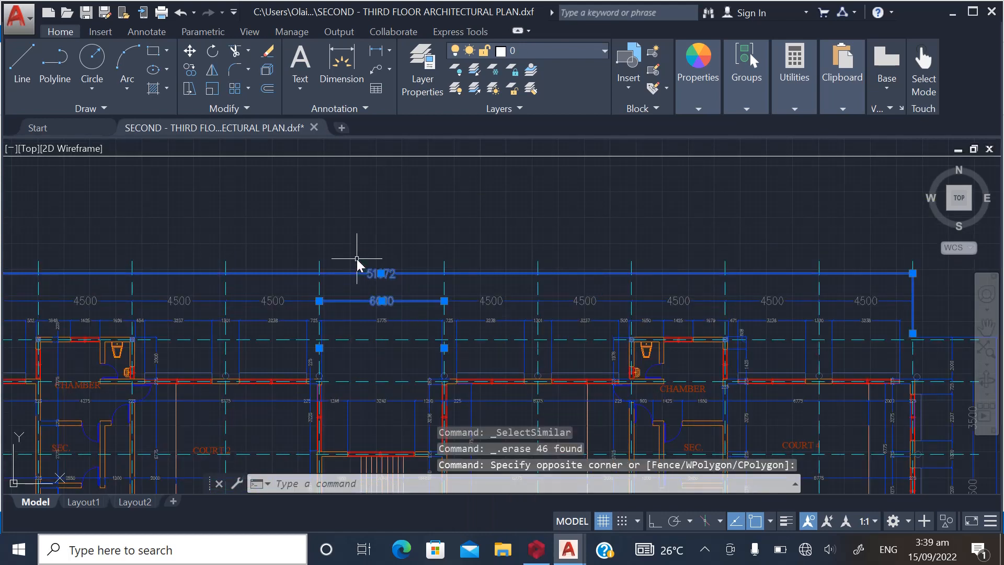
{"action": "left_click", "coordinate": [357, 259]}
{"action": "right_click", "coordinate": [358, 260]}
{"action": "left_click", "coordinate": [415, 410]}
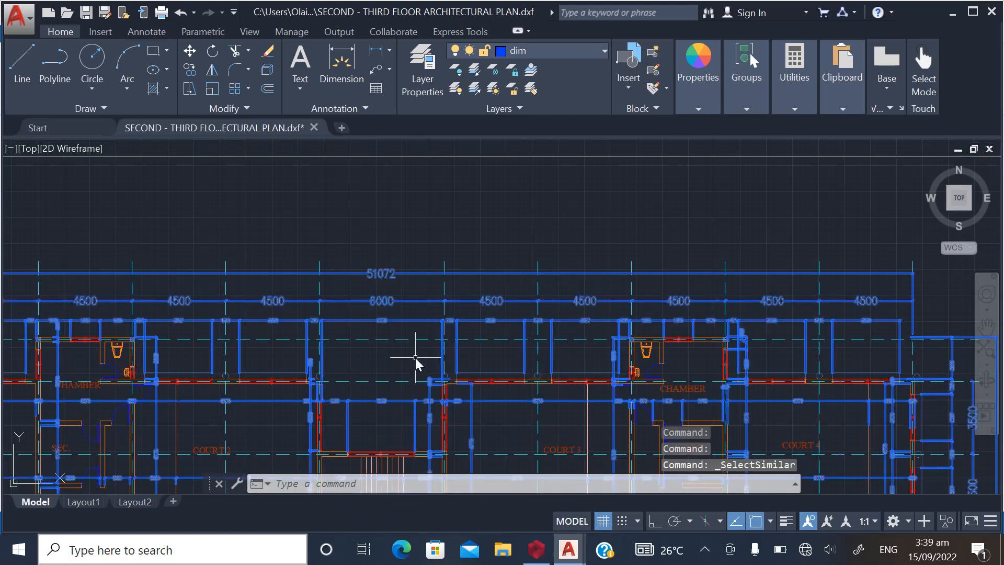
{"action": "key", "text": "Delete"}
{"action": "scroll", "coordinate": [426, 314], "scroll_direction": "down", "scroll_amount": 4}
Erase all dashed grid lines across the fourth floor plan by extending the selection to similar objects
{"action": "scroll", "coordinate": [426, 314], "scroll_direction": "up", "scroll_amount": 5}
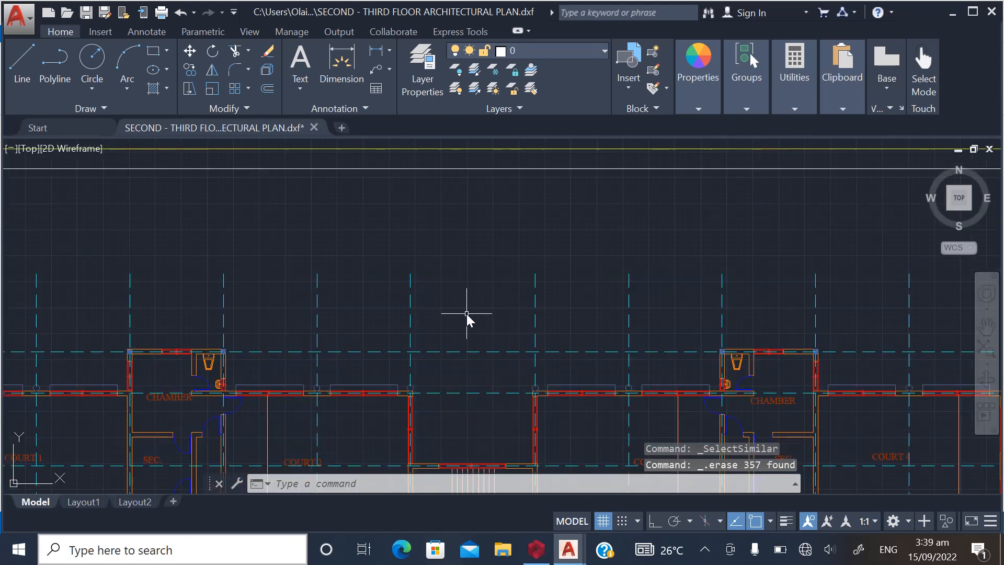
{"action": "left_click", "coordinate": [466, 313]}
{"action": "left_click", "coordinate": [285, 278]}
{"action": "right_click", "coordinate": [300, 271]}
{"action": "left_click", "coordinate": [343, 408]}
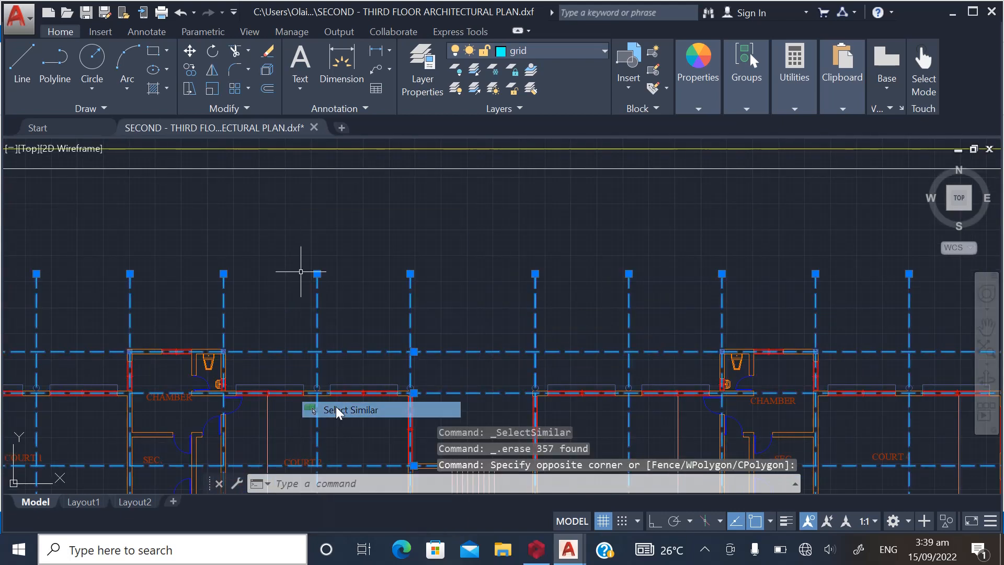
{"action": "key", "text": "Delete"}
{"action": "scroll", "coordinate": [432, 306], "scroll_direction": "down", "scroll_amount": 4}
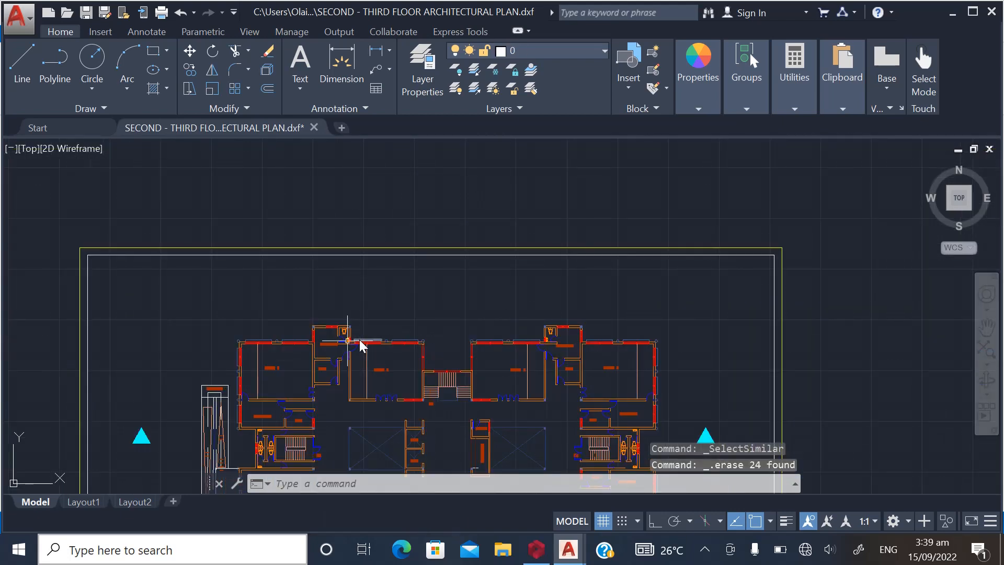
Erase the small circle at the outer wall corner of Court 1 together with all similar circles
{"action": "scroll", "coordinate": [227, 341], "scroll_direction": "up", "scroll_amount": 6}
{"action": "left_click", "coordinate": [269, 266]}
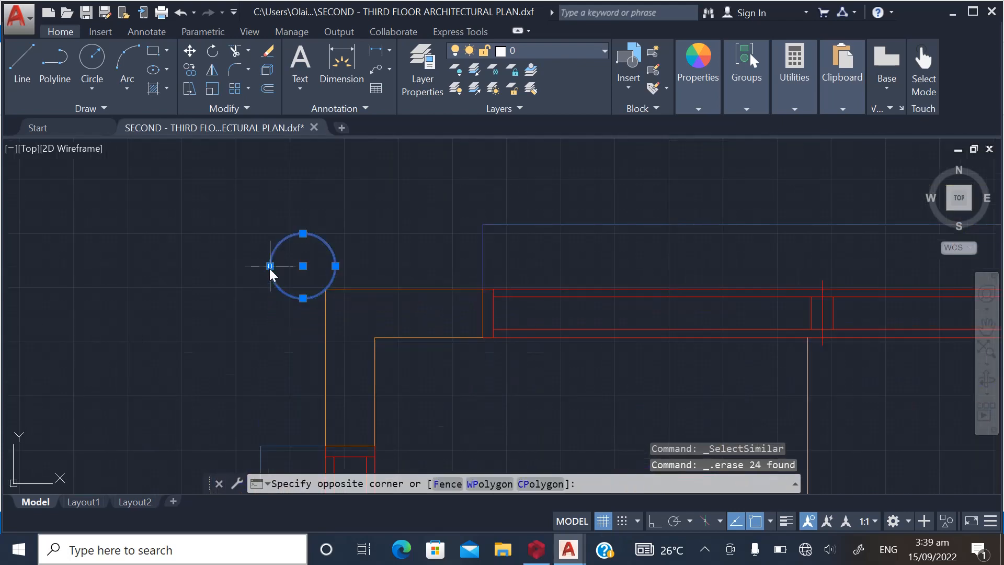
{"action": "right_click", "coordinate": [269, 268]}
{"action": "left_click", "coordinate": [296, 410]}
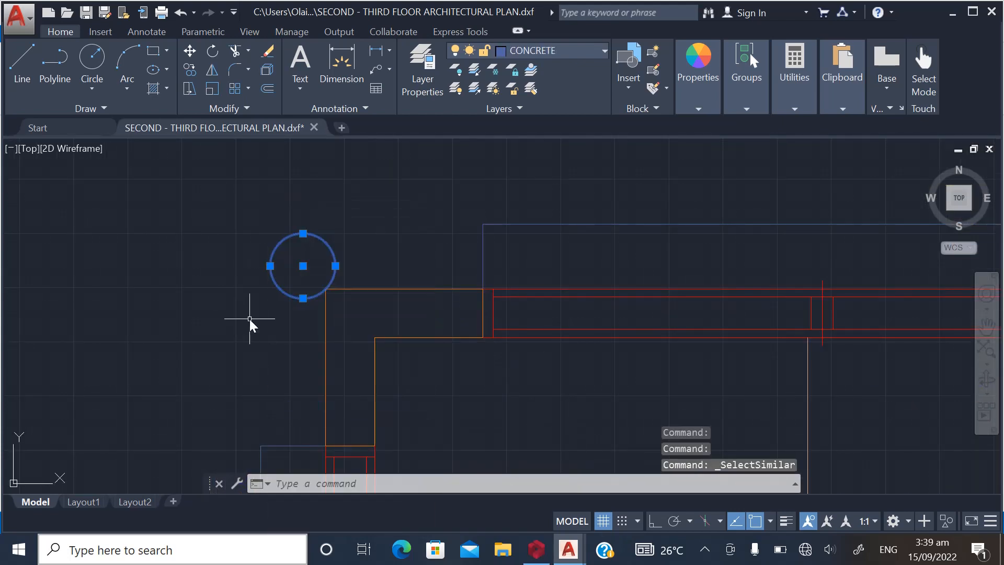
{"action": "key", "text": "Delete"}
{"action": "scroll", "coordinate": [324, 272], "scroll_direction": "down", "scroll_amount": 5}
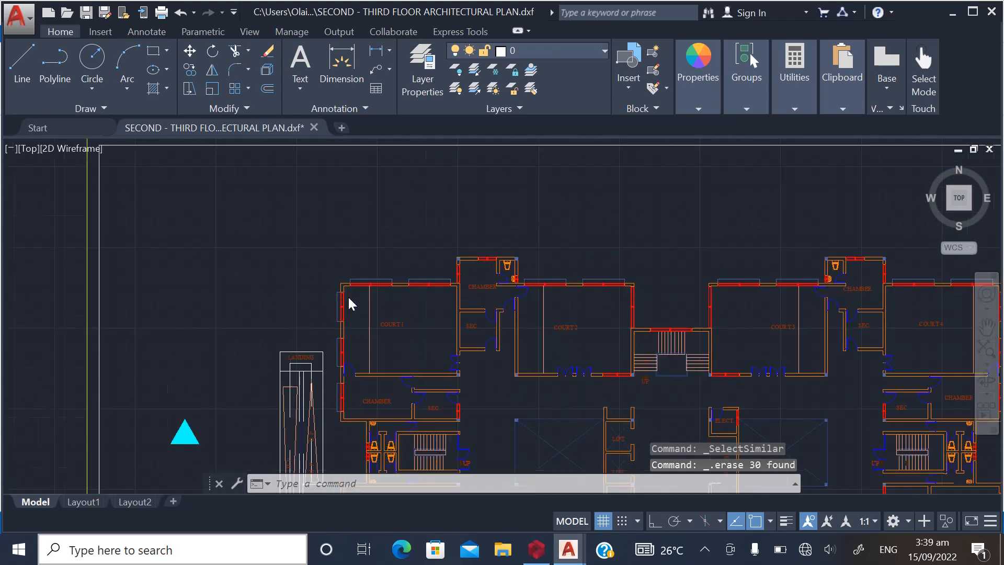
Erase the triangular section marker beside the ramp and the sheet frame with its title block
{"action": "scroll", "coordinate": [247, 395], "scroll_direction": "down", "scroll_amount": 2}
{"action": "scroll", "coordinate": [247, 395], "scroll_direction": "up", "scroll_amount": 5}
{"action": "left_click", "coordinate": [252, 319]}
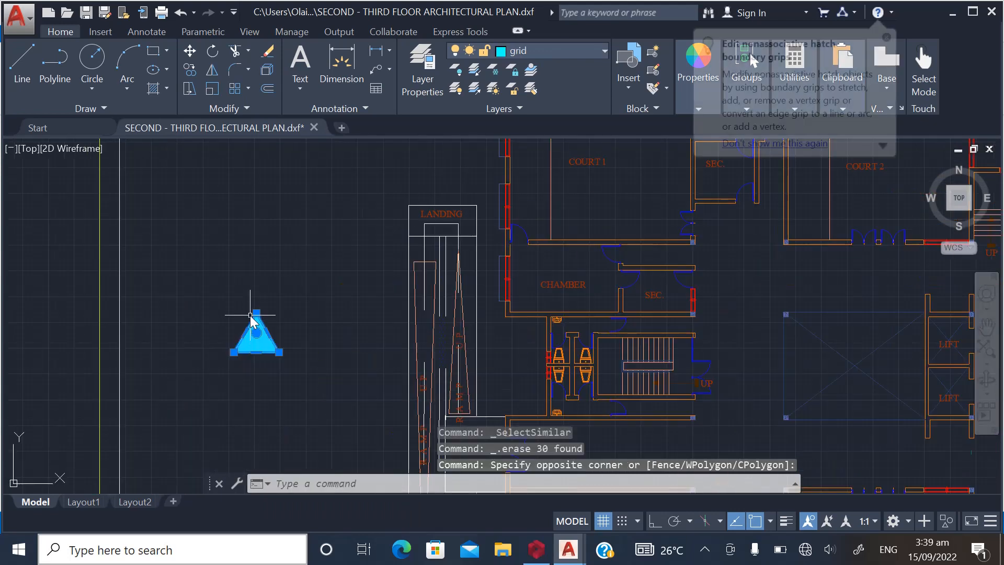
{"action": "key", "text": "Delete"}
{"action": "scroll", "coordinate": [233, 306], "scroll_direction": "down", "scroll_amount": 5}
{"action": "left_click", "coordinate": [229, 253]}
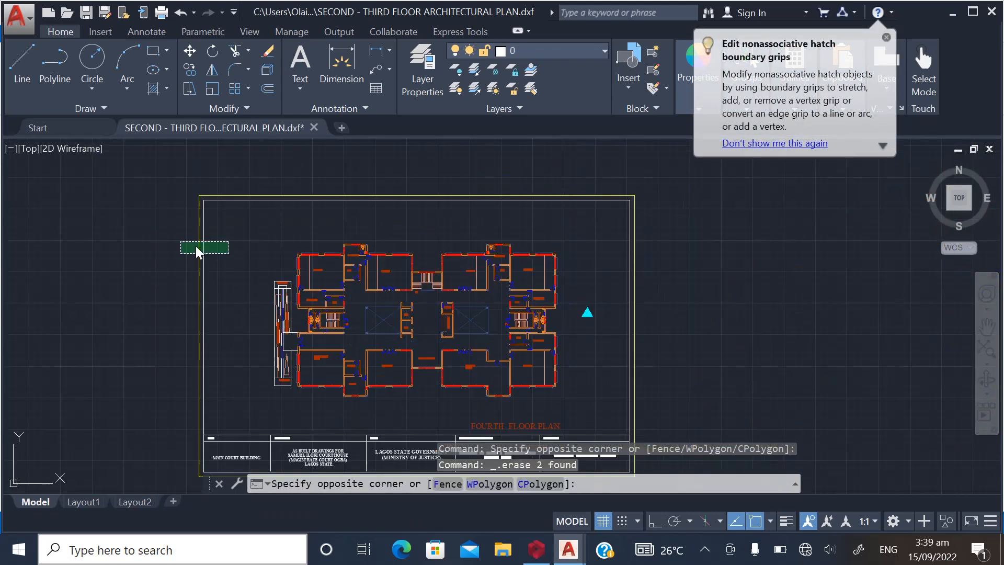
{"action": "left_click", "coordinate": [197, 253]}
{"action": "key", "text": "Delete"}
Erase the remaining triangular section marker on the east side of the plan
{"action": "scroll", "coordinate": [562, 309], "scroll_direction": "up", "scroll_amount": 3}
{"action": "left_click", "coordinate": [668, 342]}
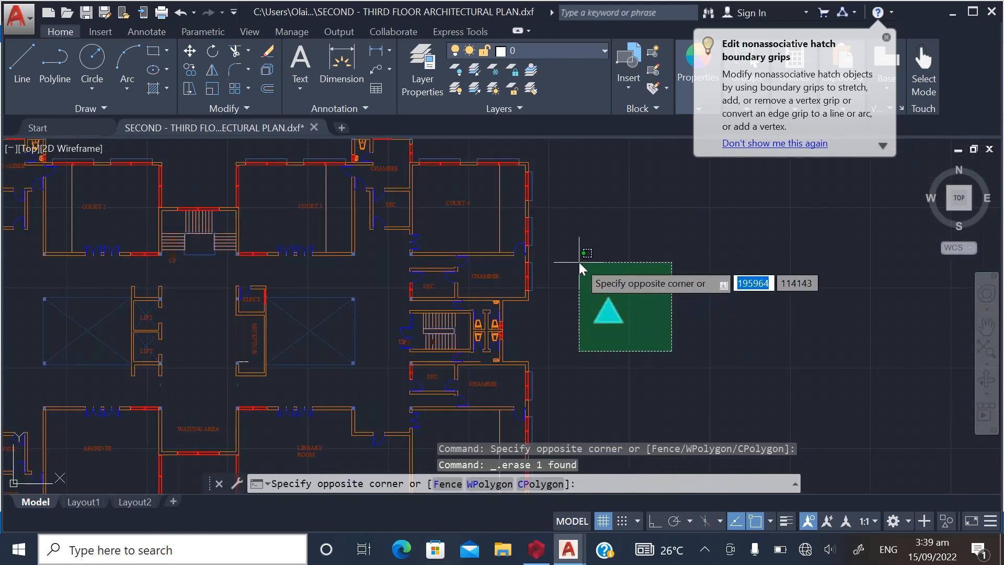
{"action": "left_click", "coordinate": [586, 264]}
{"action": "key", "text": "Delete"}
{"action": "scroll", "coordinate": [578, 258], "scroll_direction": "down", "scroll_amount": 3}
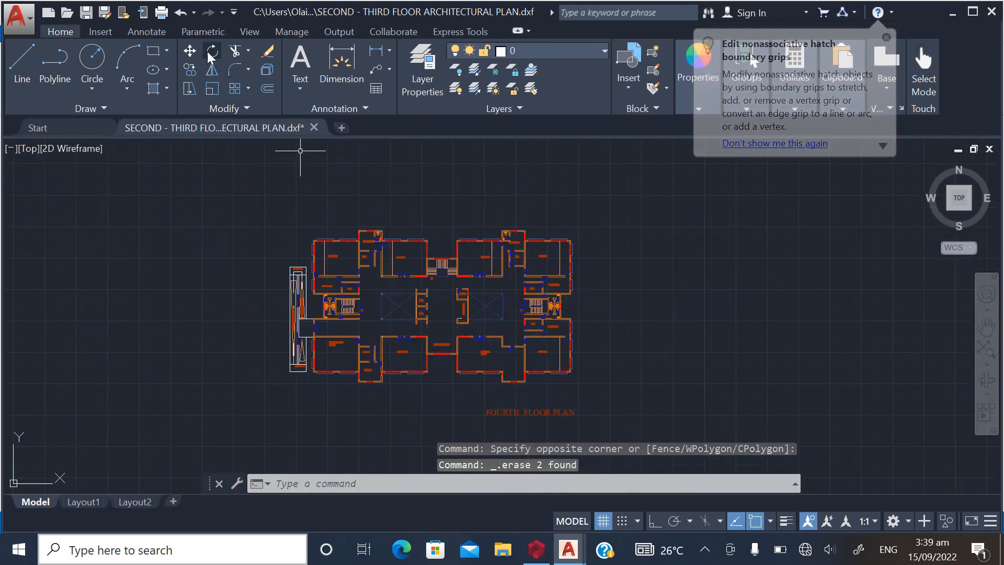
Move the FOURTH FLOOR PLAN title westward so it sits below the offices and archives
{"action": "left_click", "coordinate": [189, 51]}
{"action": "scroll", "coordinate": [482, 406], "scroll_direction": "up", "scroll_amount": 3}
{"action": "left_click", "coordinate": [483, 405]}
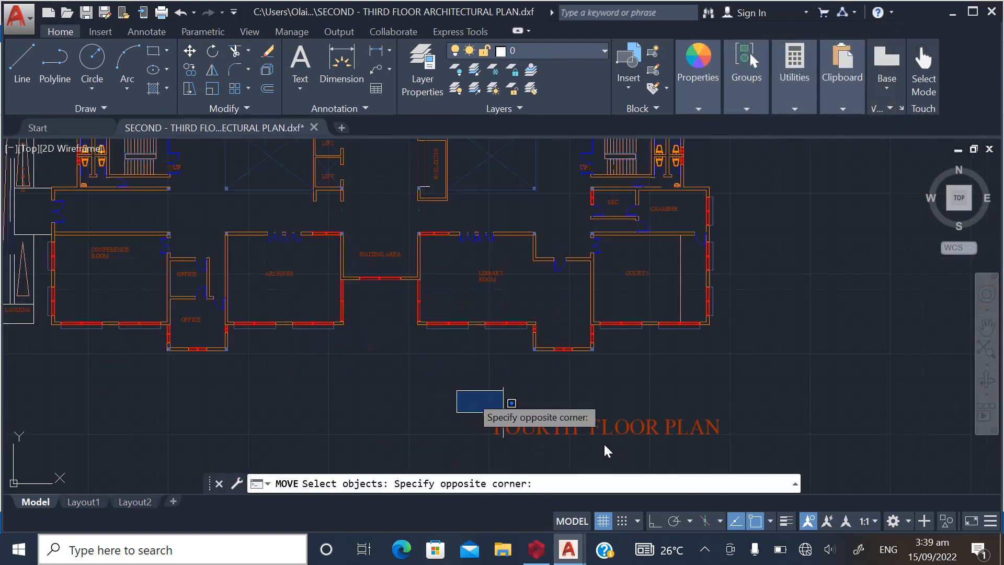
{"action": "left_click", "coordinate": [782, 453]}
{"action": "key", "text": "Return"}
{"action": "left_click", "coordinate": [774, 410]}
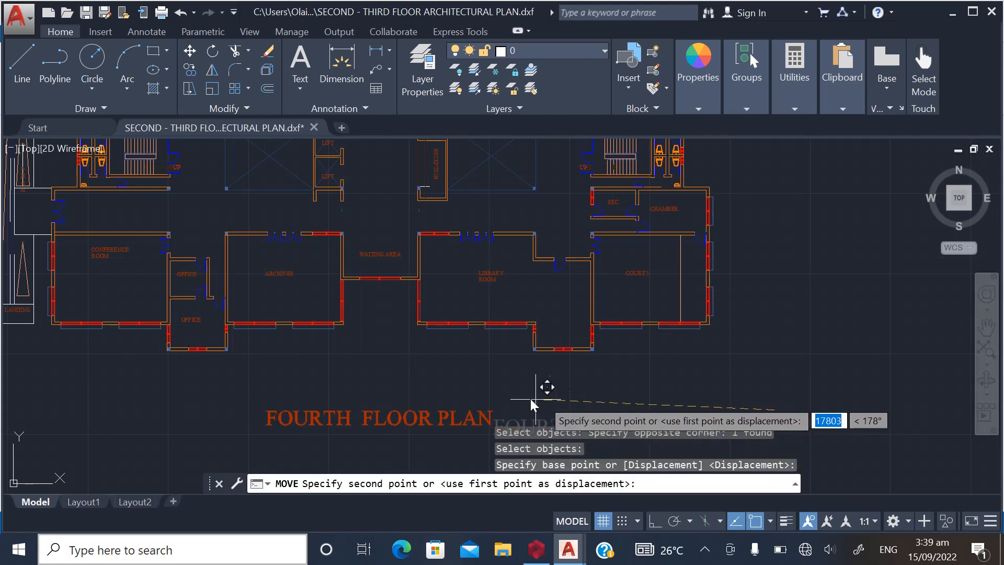
{"action": "left_click", "coordinate": [392, 410]}
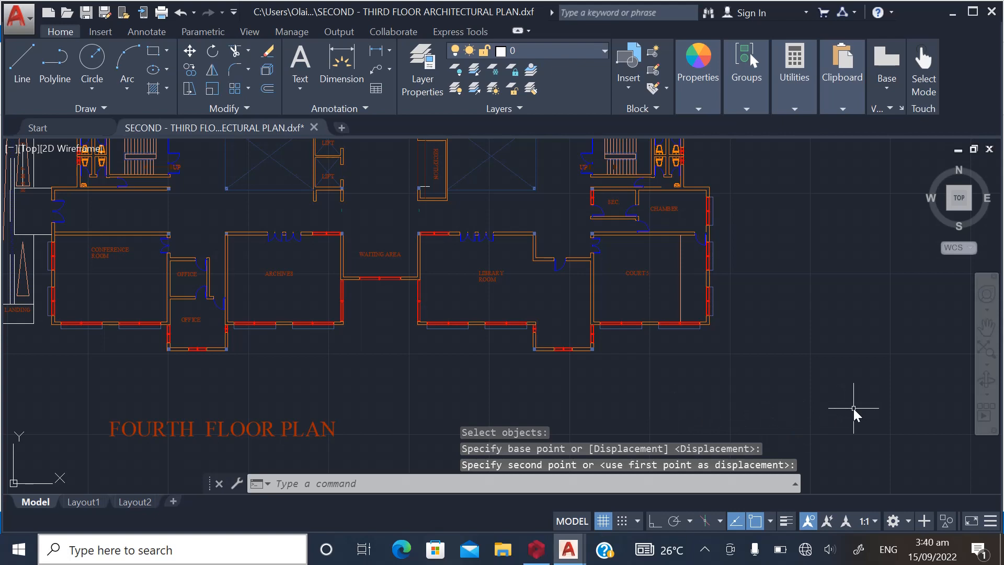
Erase all hatched concrete columns of the plan by selecting one outline and hatch with all similar objects
{"action": "scroll", "coordinate": [854, 408], "scroll_direction": "down", "scroll_amount": 3}
{"action": "scroll", "coordinate": [635, 285], "scroll_direction": "up", "scroll_amount": 4}
{"action": "scroll", "coordinate": [558, 231], "scroll_direction": "up", "scroll_amount": 3}
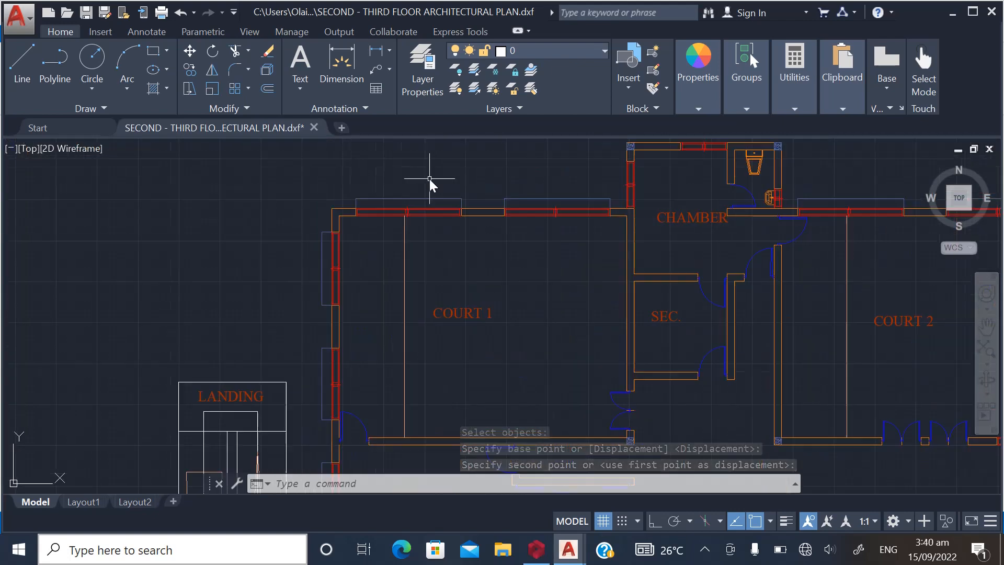
{"action": "scroll", "coordinate": [554, 195], "scroll_direction": "down", "scroll_amount": 3}
{"action": "scroll", "coordinate": [488, 332], "scroll_direction": "up", "scroll_amount": 3}
{"action": "scroll", "coordinate": [321, 392], "scroll_direction": "up", "scroll_amount": 2}
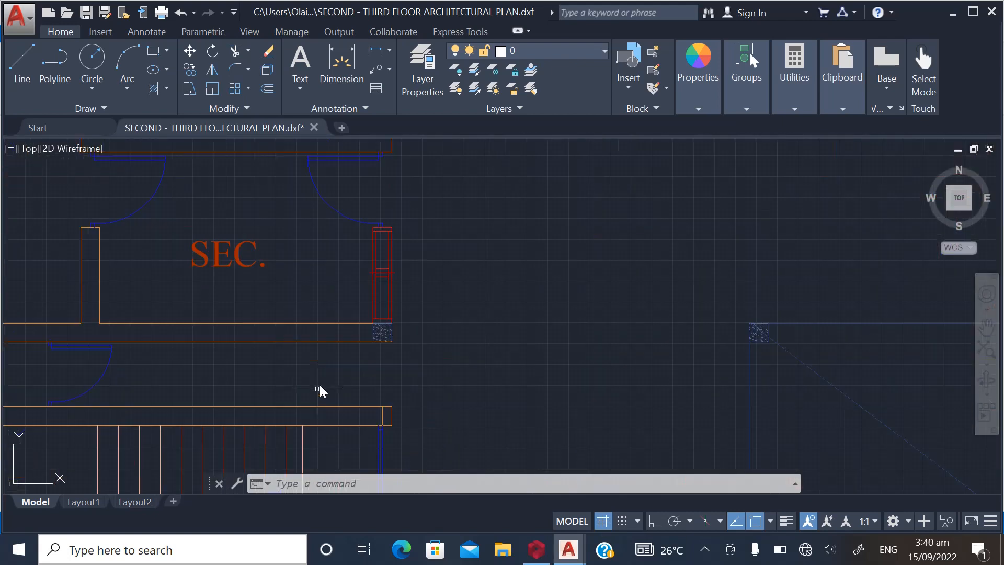
{"action": "scroll", "coordinate": [422, 319], "scroll_direction": "up", "scroll_amount": 2}
{"action": "scroll", "coordinate": [422, 320], "scroll_direction": "up", "scroll_amount": 4}
{"action": "scroll", "coordinate": [420, 237], "scroll_direction": "up", "scroll_amount": 4}
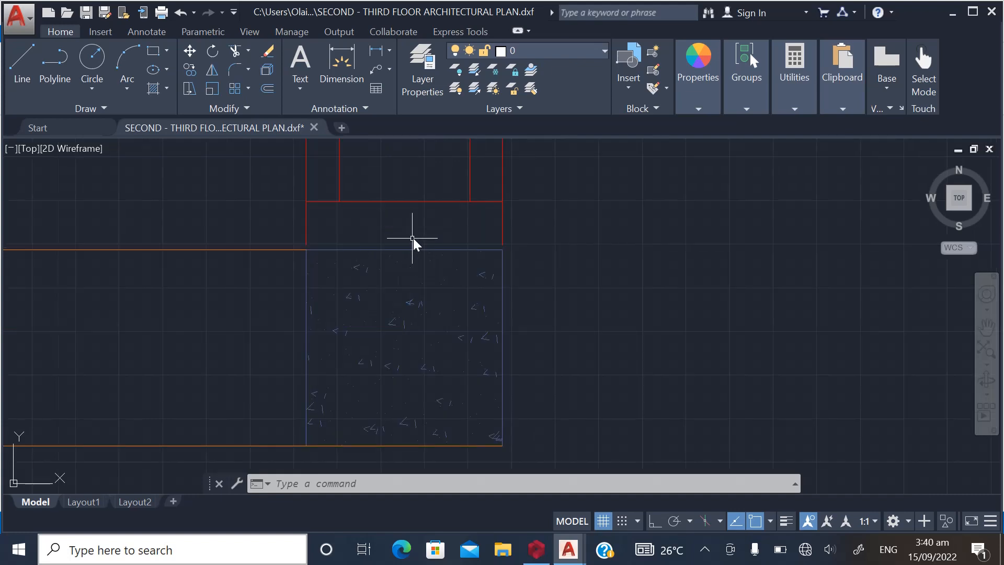
{"action": "left_click", "coordinate": [416, 236]}
{"action": "left_click", "coordinate": [360, 257]}
{"action": "right_click", "coordinate": [381, 250]}
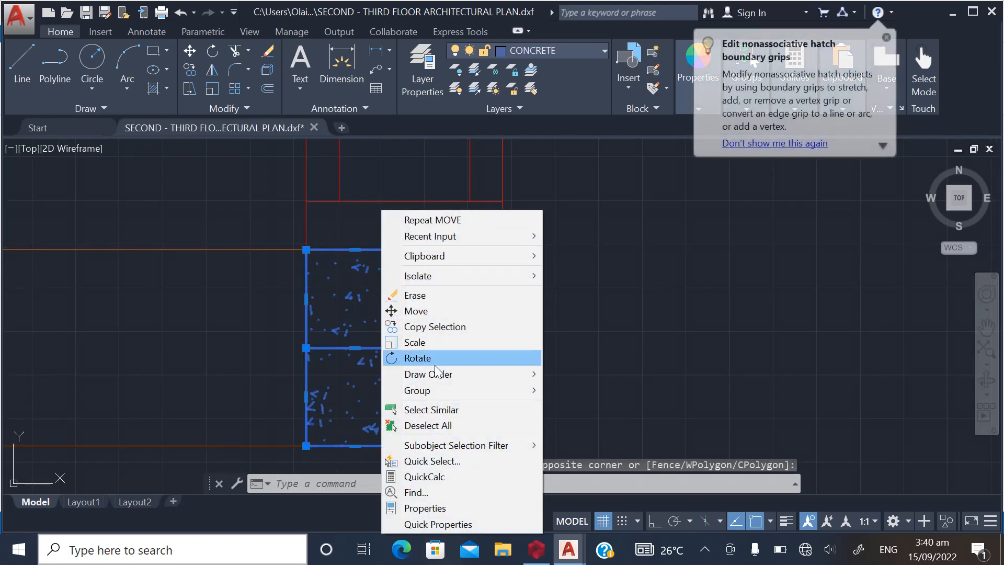
{"action": "left_click", "coordinate": [429, 409]}
{"action": "scroll", "coordinate": [285, 259], "scroll_direction": "down", "scroll_amount": 6}
{"action": "scroll", "coordinate": [284, 264], "scroll_direction": "down", "scroll_amount": 6}
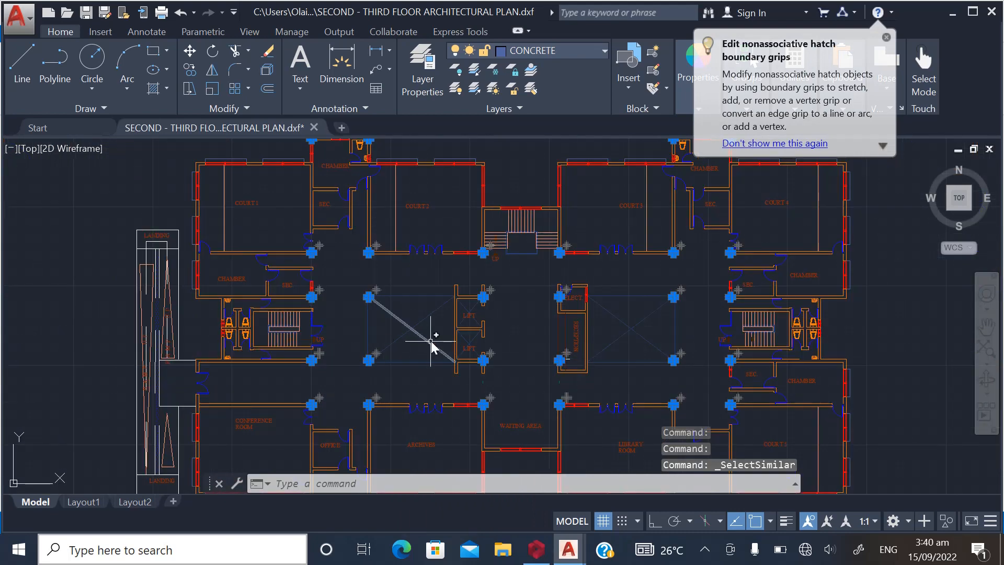
{"action": "scroll", "coordinate": [430, 345], "scroll_direction": "down", "scroll_amount": 3}
{"action": "scroll", "coordinate": [385, 455], "scroll_direction": "up", "scroll_amount": 3}
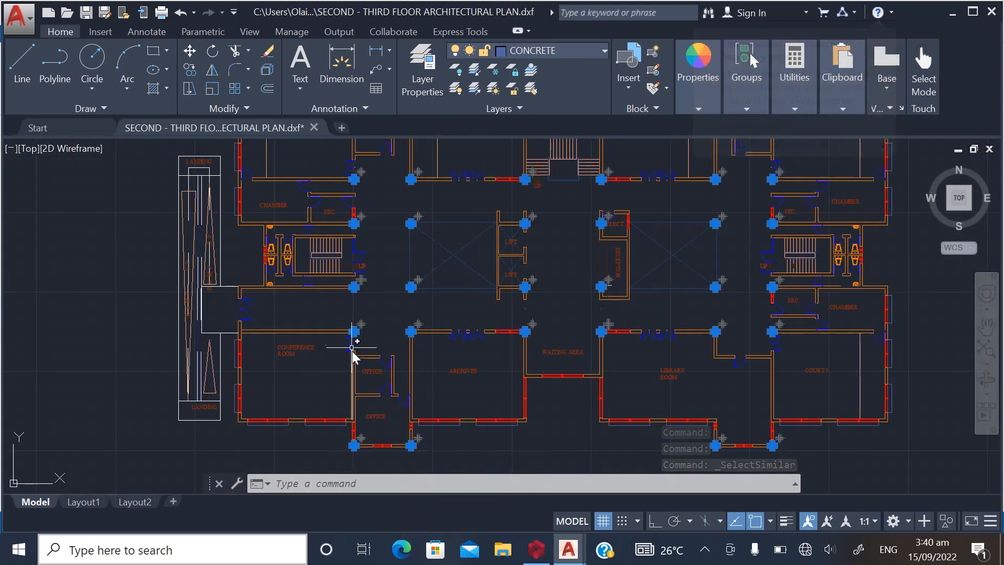
{"action": "scroll", "coordinate": [357, 335], "scroll_direction": "up", "scroll_amount": 3}
{"action": "scroll", "coordinate": [349, 406], "scroll_direction": "down", "scroll_amount": 3}
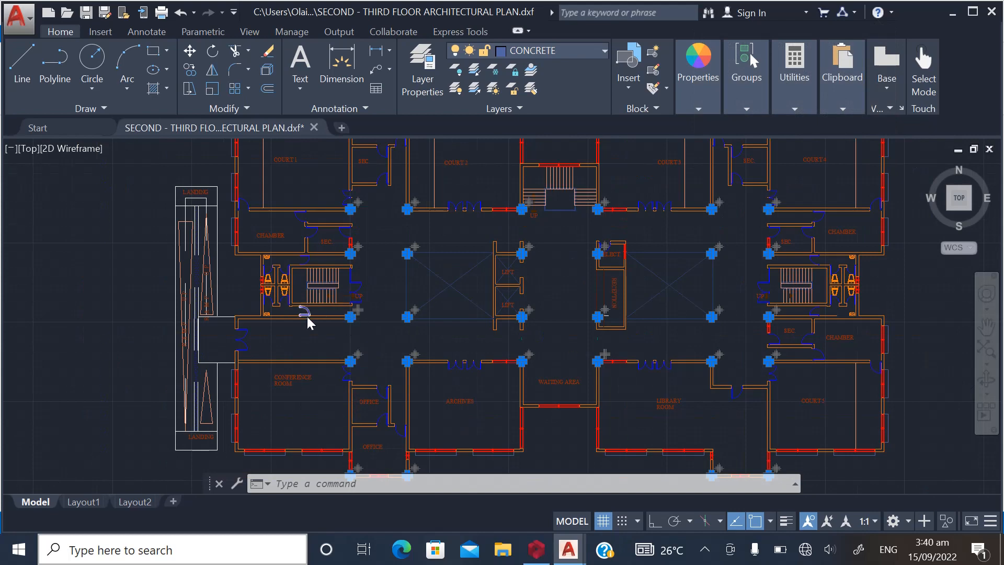
{"action": "scroll", "coordinate": [309, 323], "scroll_direction": "up", "scroll_amount": 3}
{"action": "scroll", "coordinate": [242, 352], "scroll_direction": "down", "scroll_amount": 3}
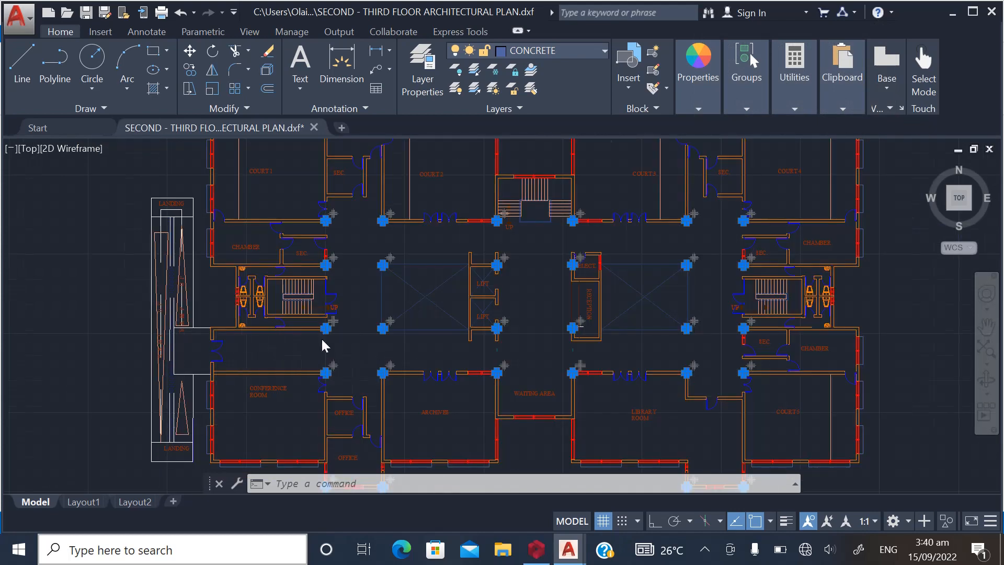
{"action": "scroll", "coordinate": [321, 337], "scroll_direction": "up", "scroll_amount": 3}
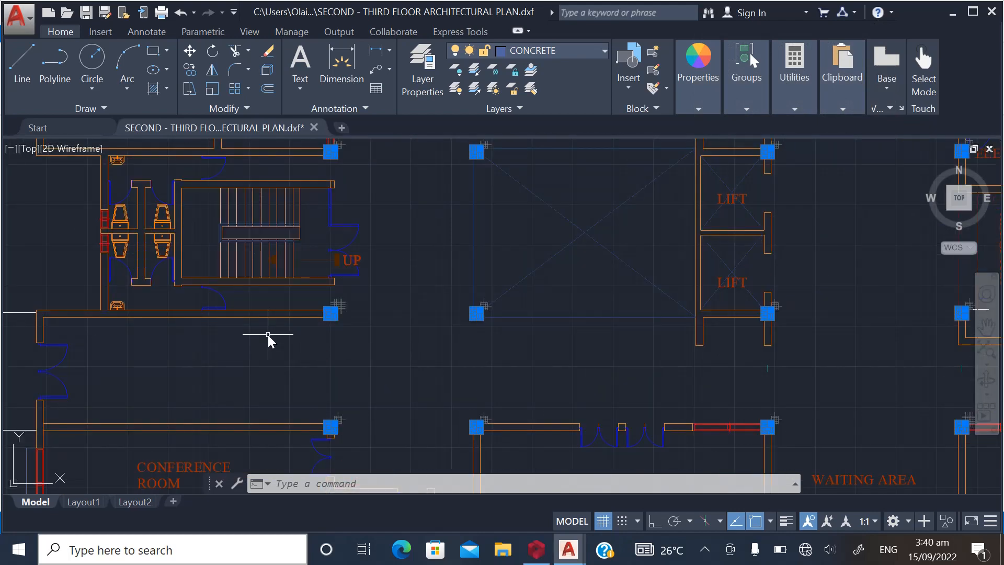
{"action": "key", "text": "Delete"}
{"action": "scroll", "coordinate": [267, 335], "scroll_direction": "down", "scroll_amount": 4}
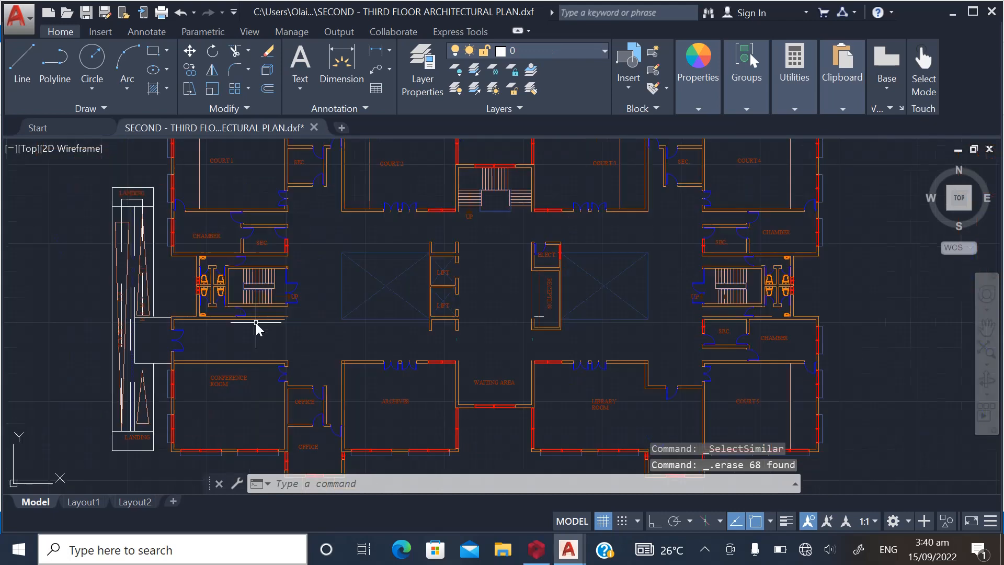
Erase the two small leftover danpalon marks in the corridor between the lifts, reception and waiting area
{"action": "scroll", "coordinate": [523, 354], "scroll_direction": "up", "scroll_amount": 3}
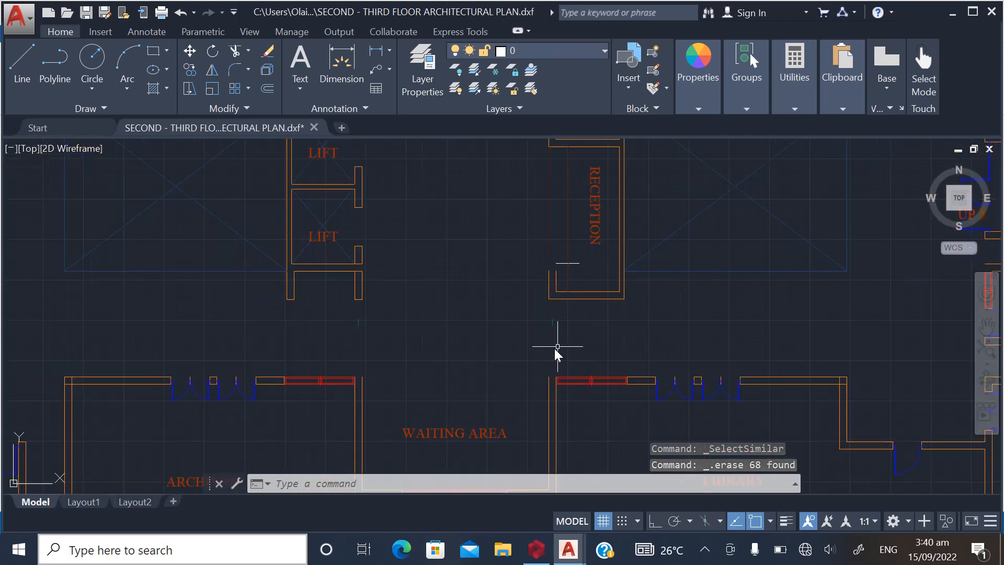
{"action": "left_click", "coordinate": [568, 340]}
{"action": "left_click", "coordinate": [336, 315]}
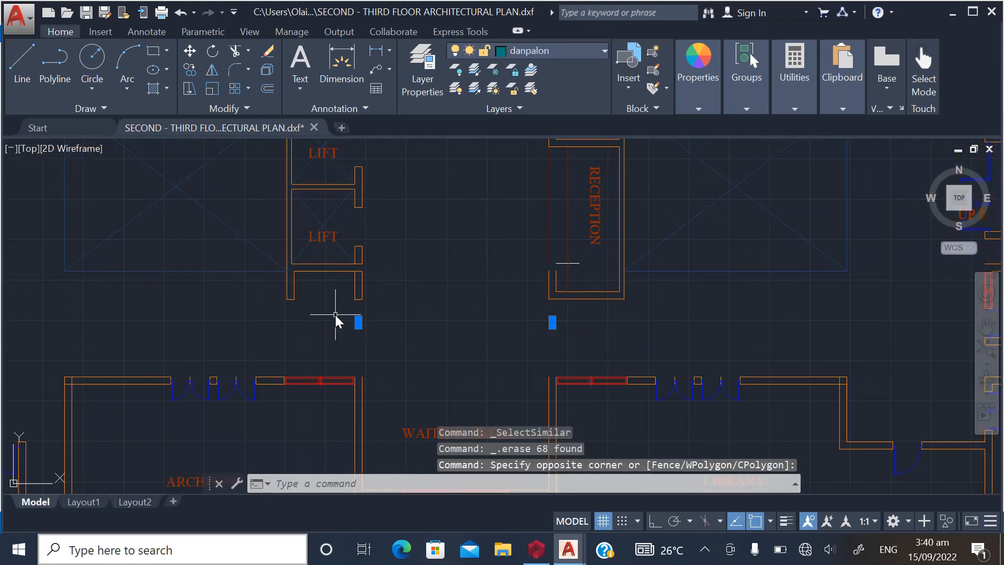
{"action": "key", "text": "Delete"}
{"action": "scroll", "coordinate": [334, 315], "scroll_direction": "down", "scroll_amount": 4}
{"action": "scroll", "coordinate": [343, 314], "scroll_direction": "up", "scroll_amount": 5}
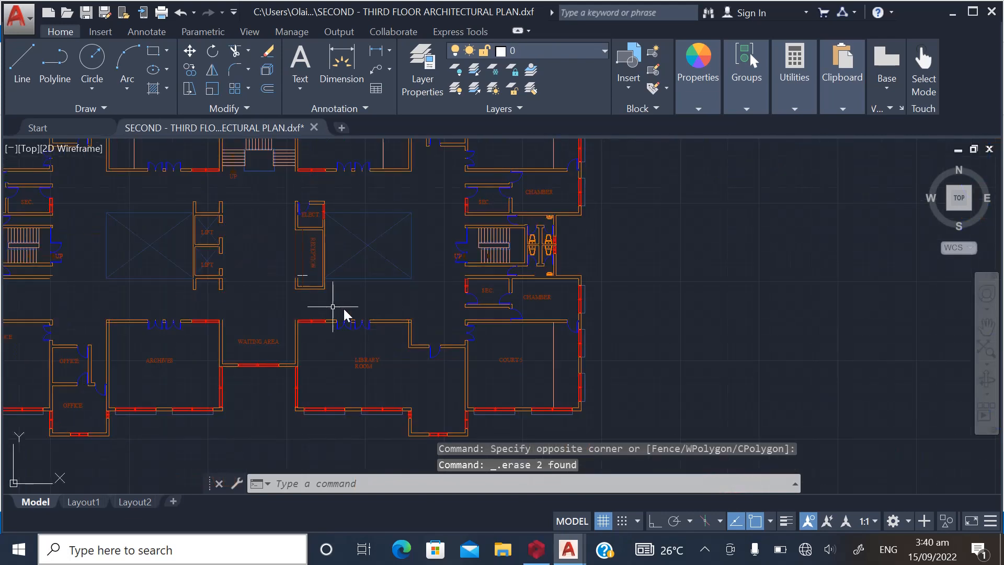
{"action": "scroll", "coordinate": [406, 323], "scroll_direction": "down", "scroll_amount": 7}
{"action": "scroll", "coordinate": [350, 392], "scroll_direction": "up", "scroll_amount": 5}
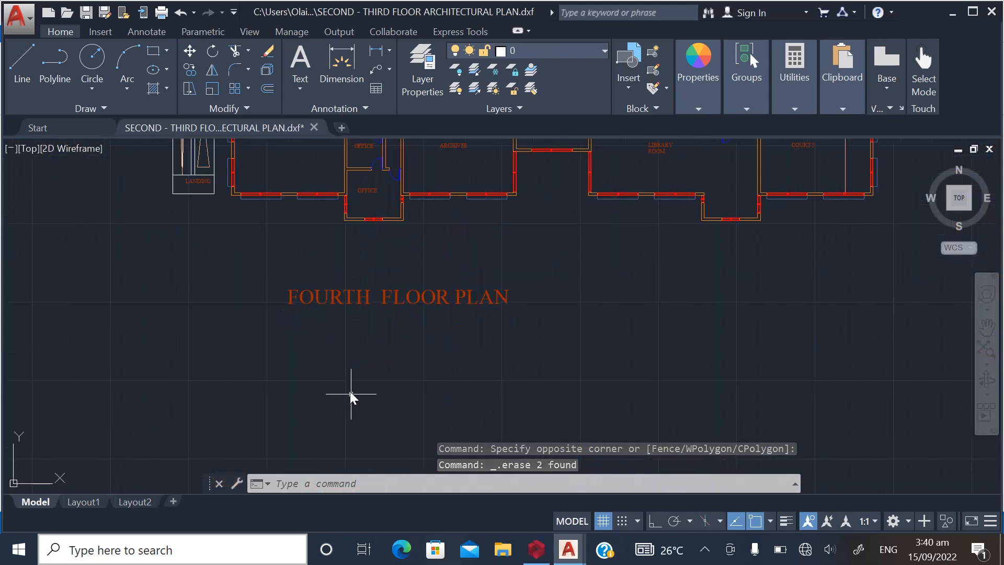
{"action": "scroll", "coordinate": [334, 393], "scroll_direction": "down", "scroll_amount": 5}
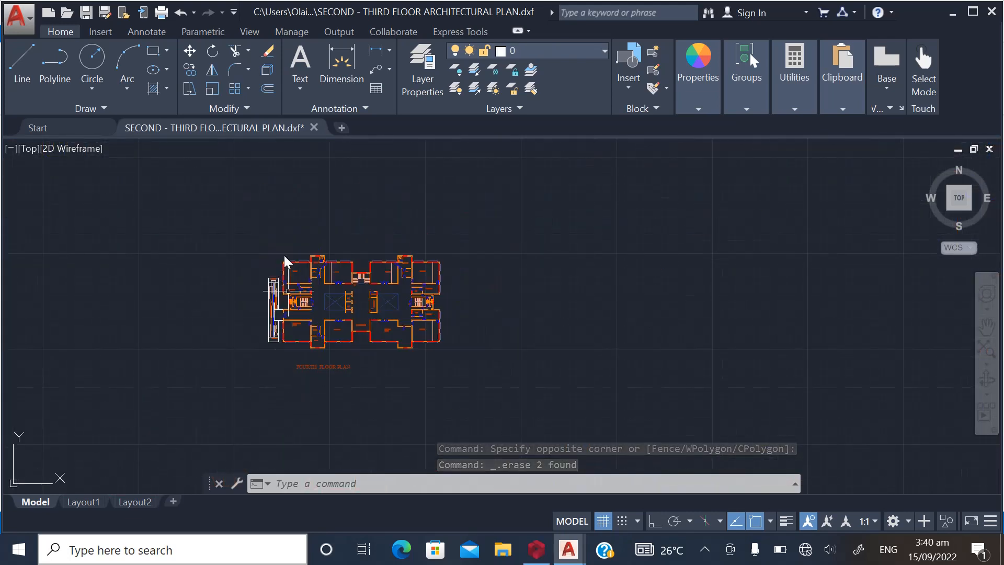
Move the FOURTH FLOOR PLAN title eastward so it sits centrally below the plan
{"action": "left_click", "coordinate": [190, 57]}
{"action": "scroll", "coordinate": [302, 284], "scroll_direction": "up", "scroll_amount": 2}
{"action": "scroll", "coordinate": [314, 420], "scroll_direction": "up", "scroll_amount": 3}
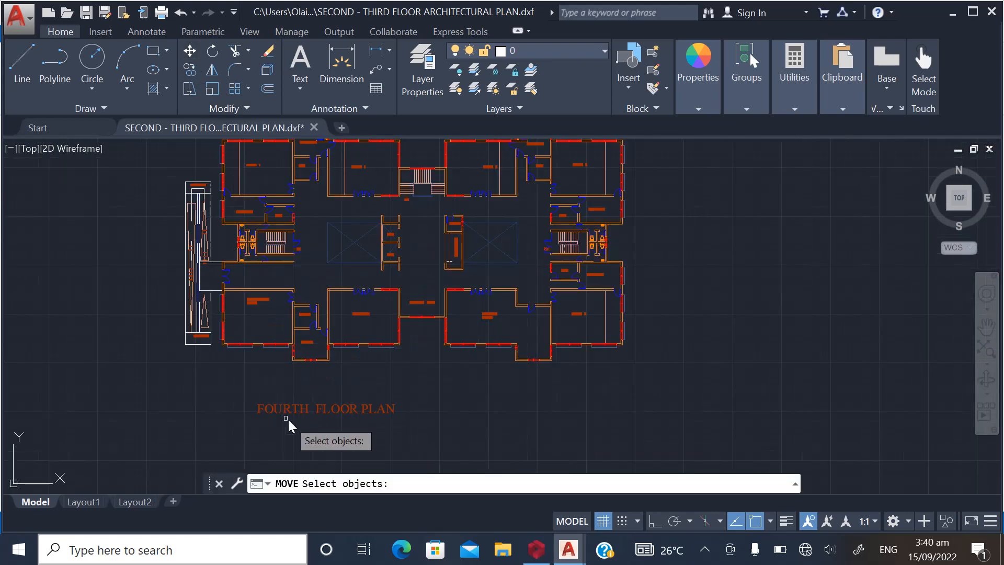
{"action": "left_click", "coordinate": [230, 395]}
{"action": "left_click", "coordinate": [429, 426]}
{"action": "key", "text": "Return"}
{"action": "left_click", "coordinate": [448, 417]}
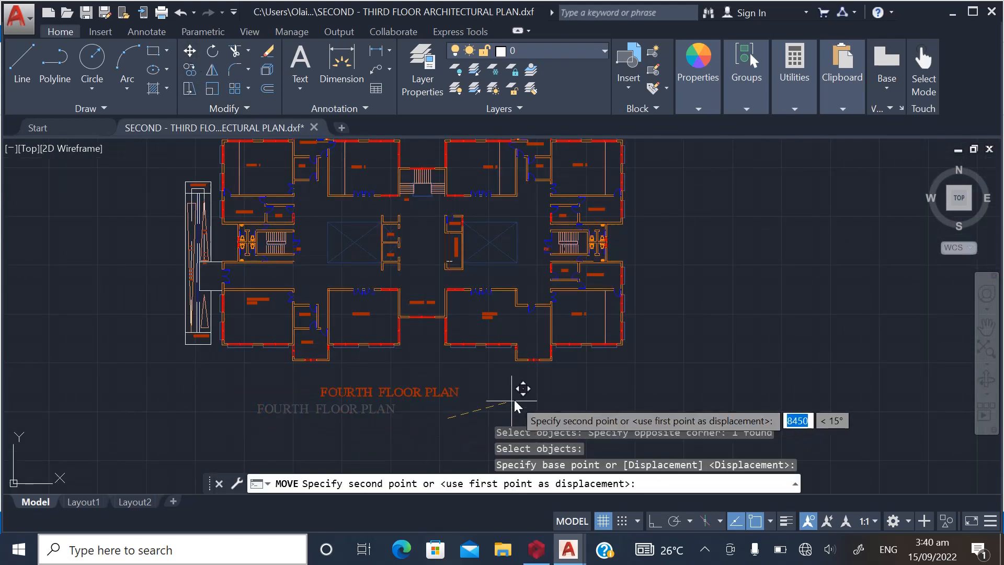
{"action": "left_click", "coordinate": [525, 410]}
{"action": "scroll", "coordinate": [375, 421], "scroll_direction": "down", "scroll_amount": 2}
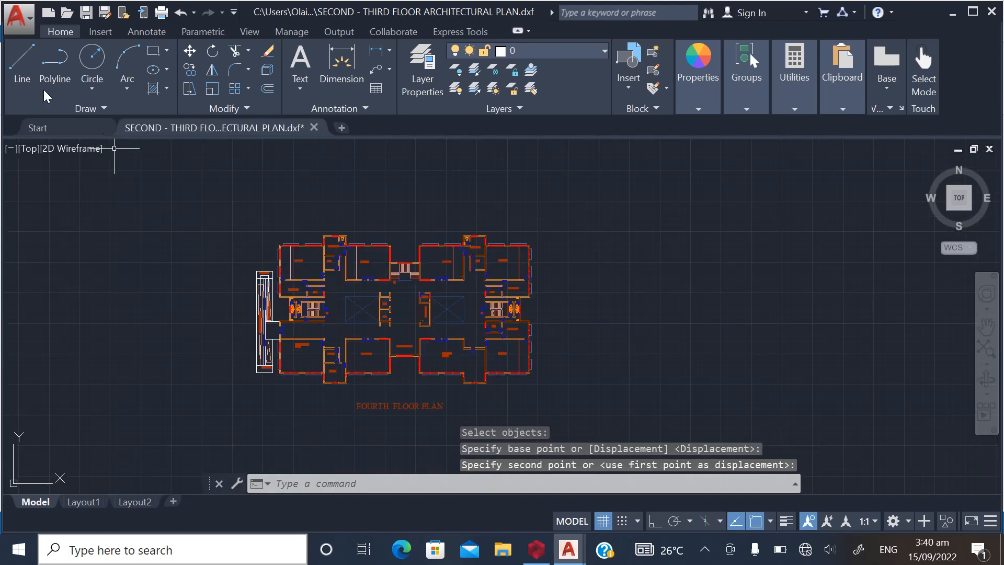
Save the drawing to the Desktop as 4TH FLOOR ARCHITECTURAL PLAN in AutoCAD 2018 DXF format
{"action": "left_click", "coordinate": [18, 18]}
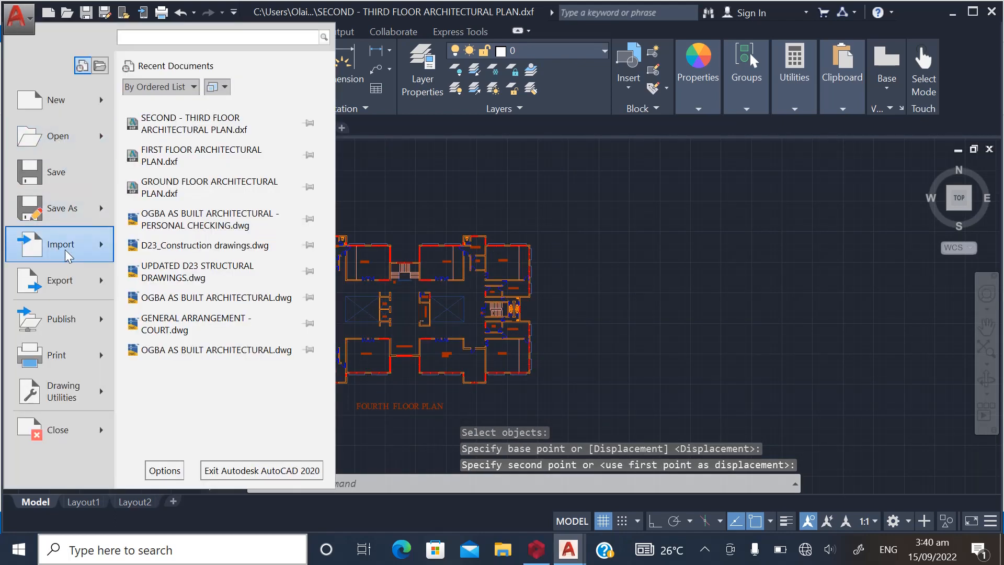
{"action": "left_click", "coordinate": [61, 208]}
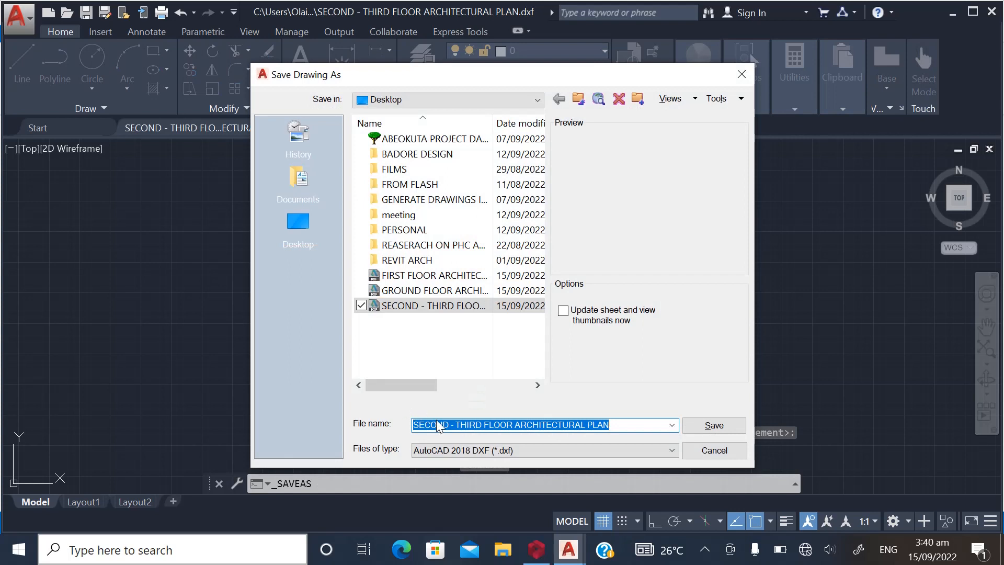
{"action": "left_click", "coordinate": [437, 425]}
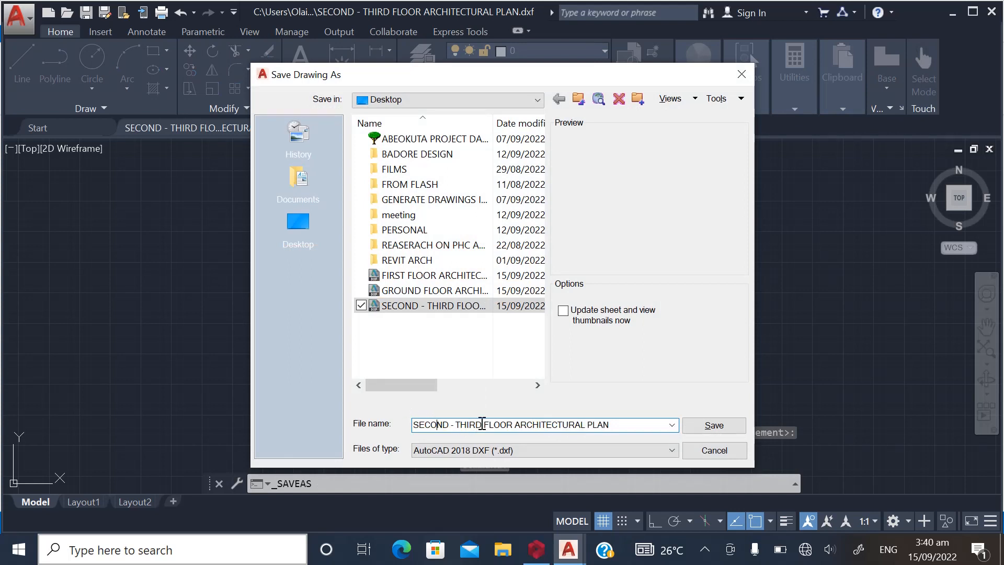
{"action": "left_click_drag", "start_coordinate": [483, 424], "coordinate": [392, 424]}
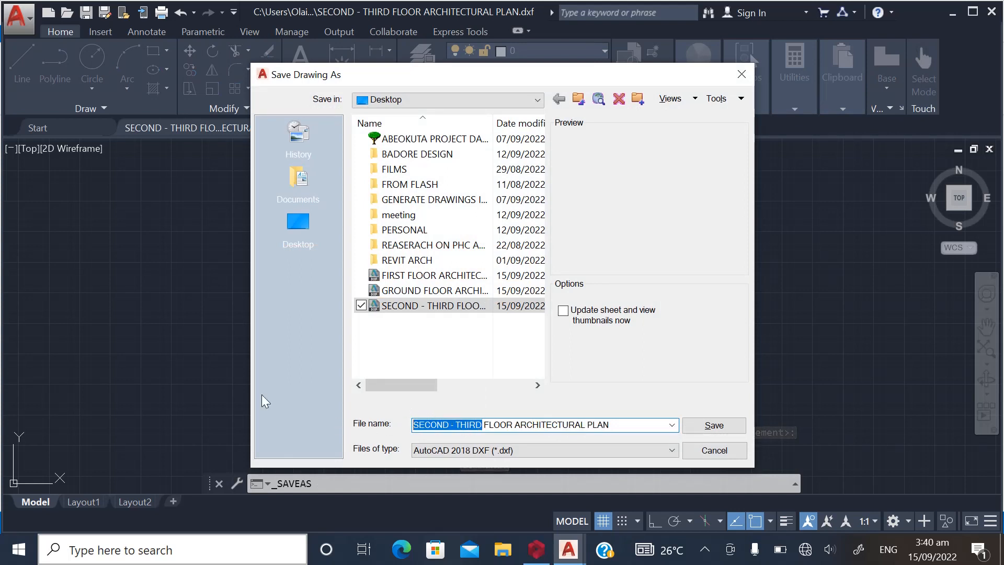
{"action": "type", "text": "4TH"}
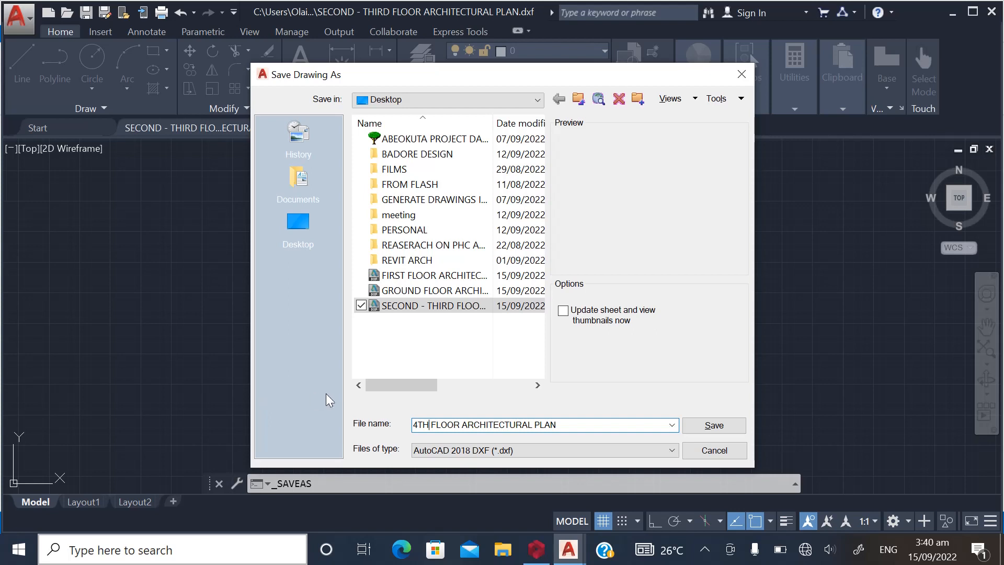
{"action": "left_click", "coordinate": [315, 222]}
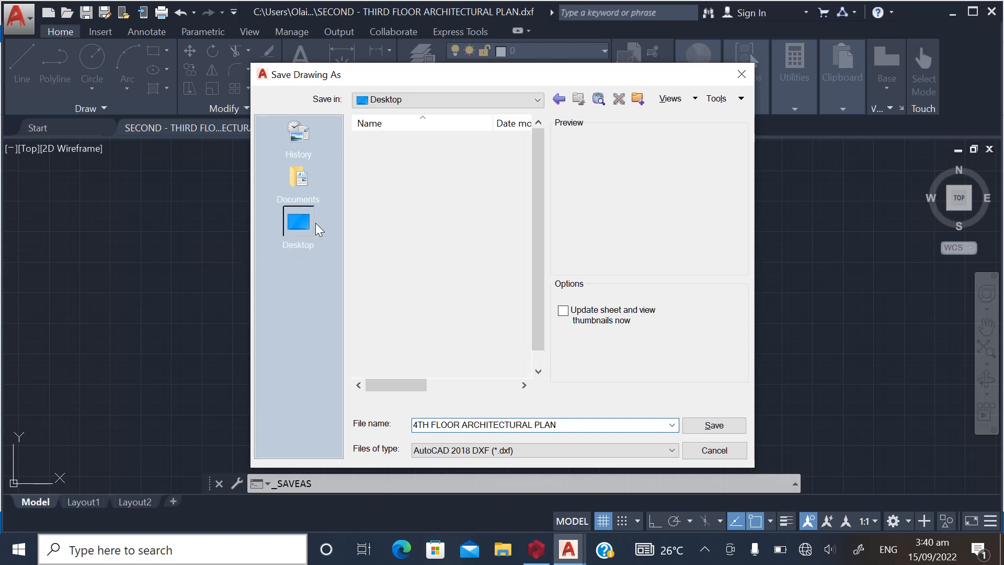
{"action": "left_click", "coordinate": [714, 425]}
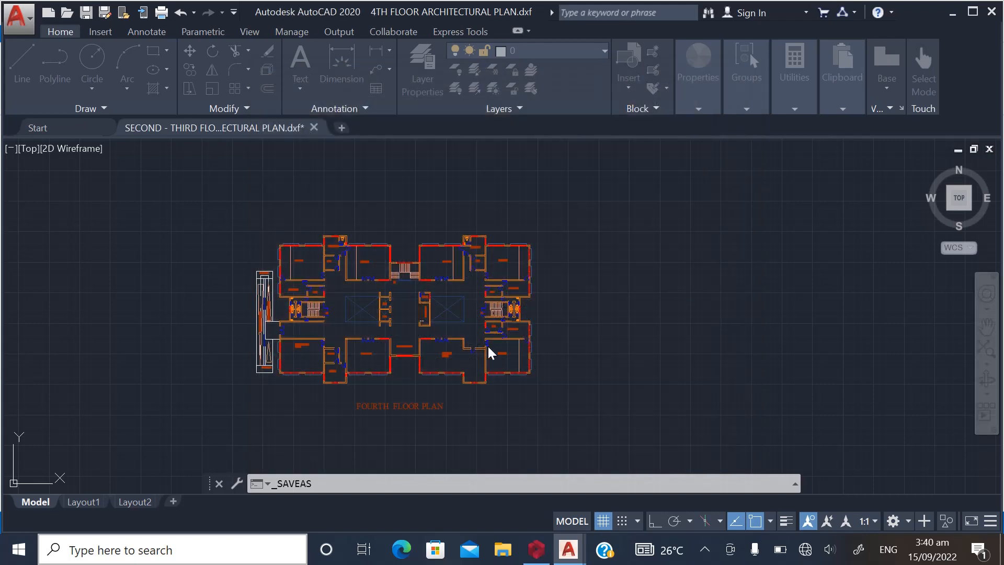
Copy the cleaned fourth floor plan with its title into OGBA AS BUILT ARCHITECTURAL, placing it below the original fourth floor sheet
{"action": "left_click", "coordinate": [227, 207]}
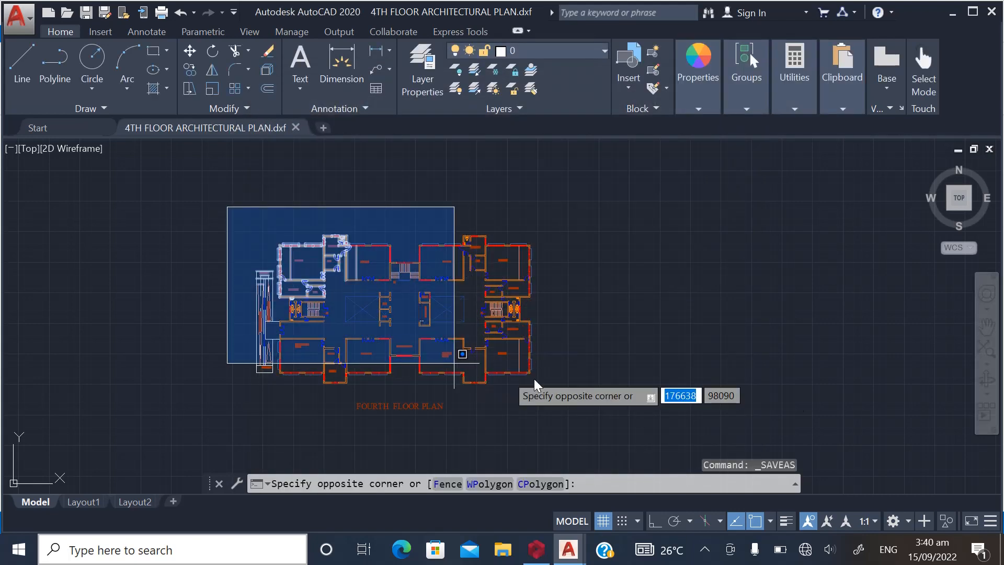
{"action": "left_click", "coordinate": [632, 428]}
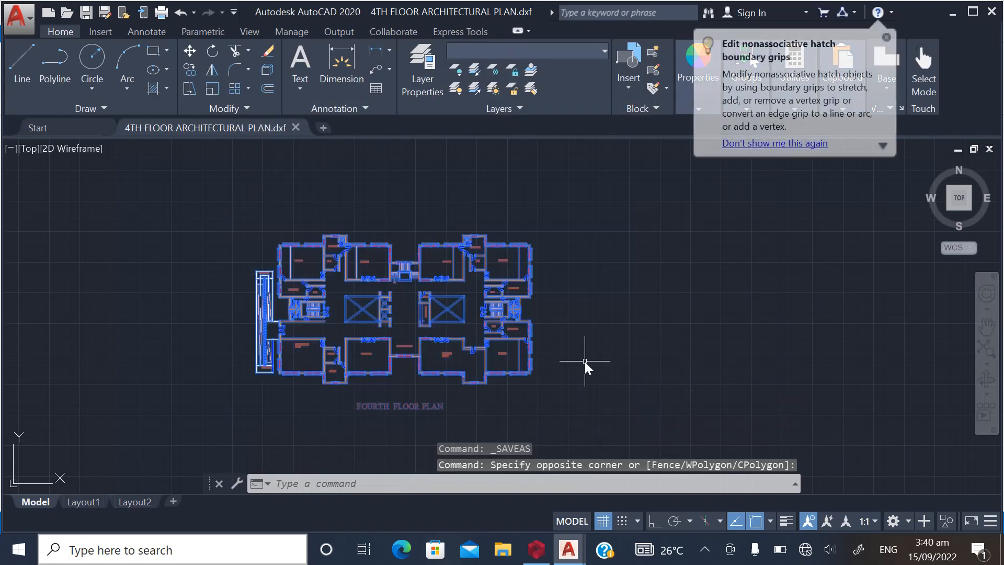
{"action": "key", "text": "ctrl+c"}
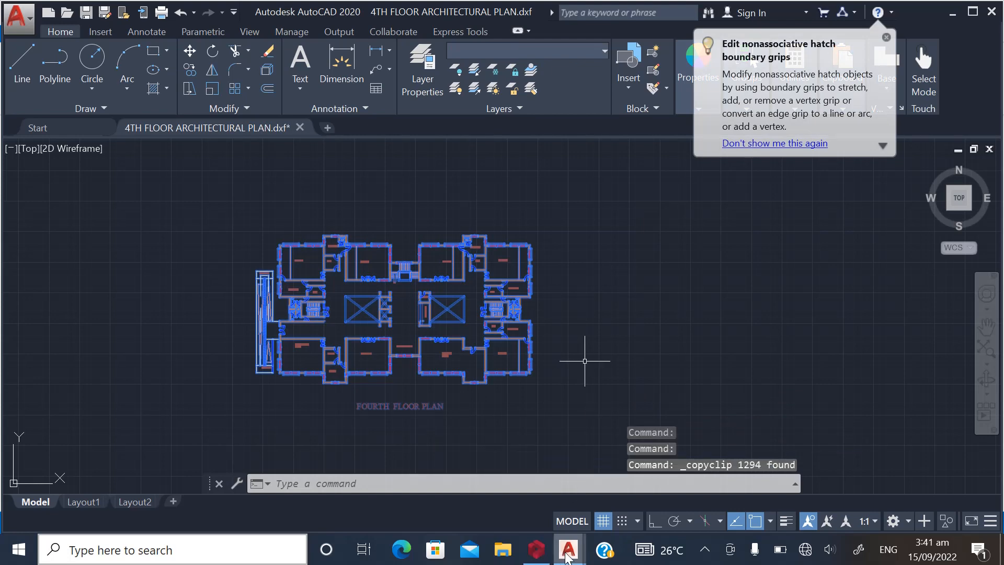
{"action": "mouse_move", "coordinate": [569, 549]}
{"action": "left_click", "coordinate": [527, 488]}
{"action": "scroll", "coordinate": [370, 386], "scroll_direction": "down", "scroll_amount": 2}
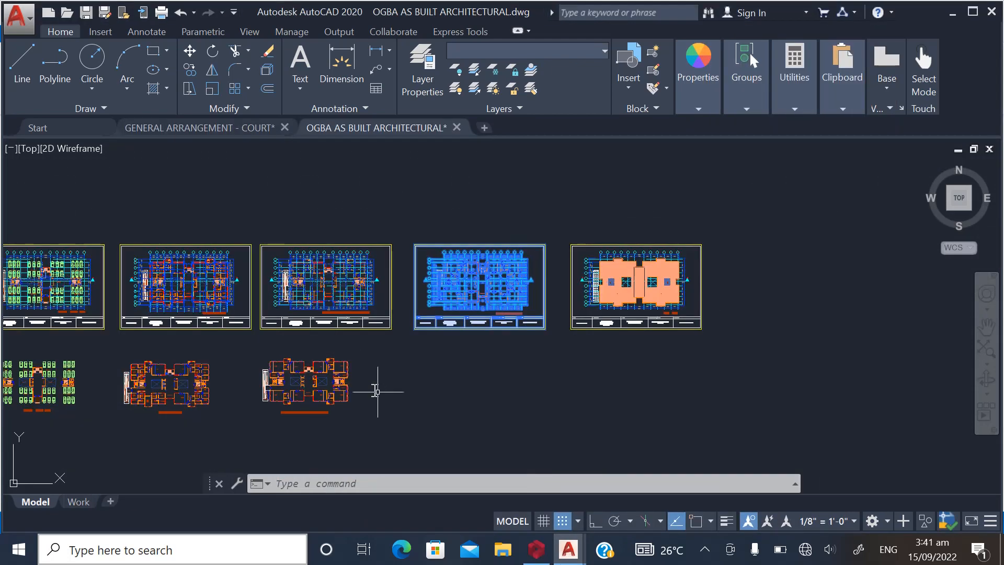
{"action": "scroll", "coordinate": [394, 389], "scroll_direction": "up", "scroll_amount": 2}
{"action": "key", "text": "ctrl+v"}
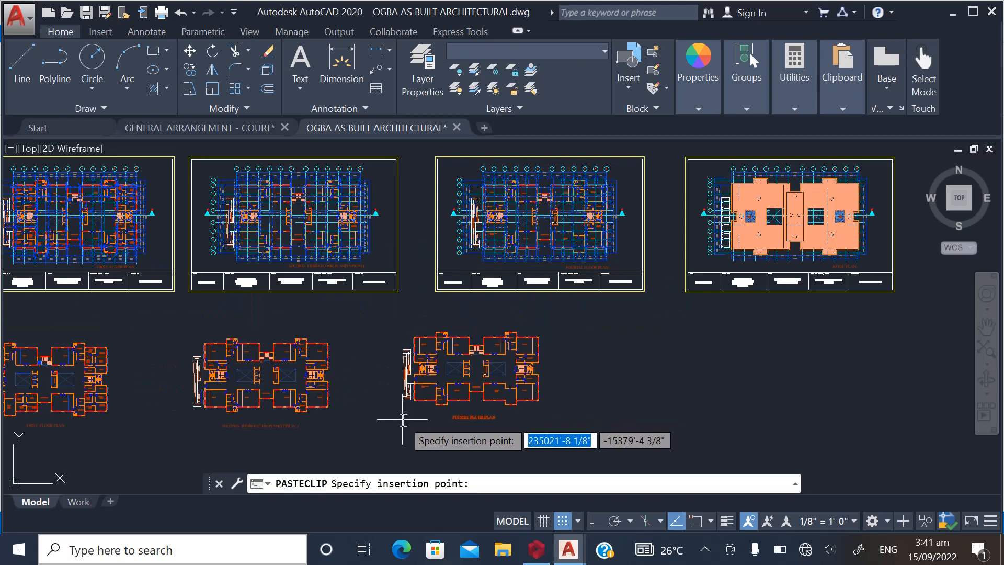
{"action": "left_click", "coordinate": [438, 425]}
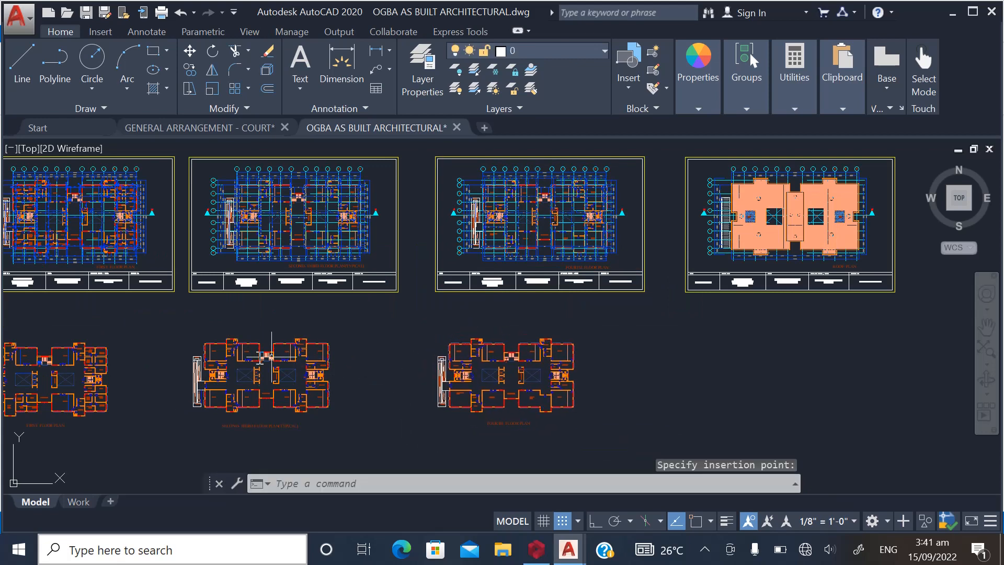
Copy the complete roof plan sheet, including its frame and title block, to the clipboard
{"action": "scroll", "coordinate": [274, 351], "scroll_direction": "down", "scroll_amount": 2}
{"action": "scroll", "coordinate": [580, 289], "scroll_direction": "up", "scroll_amount": 2}
{"action": "scroll", "coordinate": [538, 324], "scroll_direction": "down", "scroll_amount": 2}
{"action": "scroll", "coordinate": [526, 242], "scroll_direction": "up", "scroll_amount": 2}
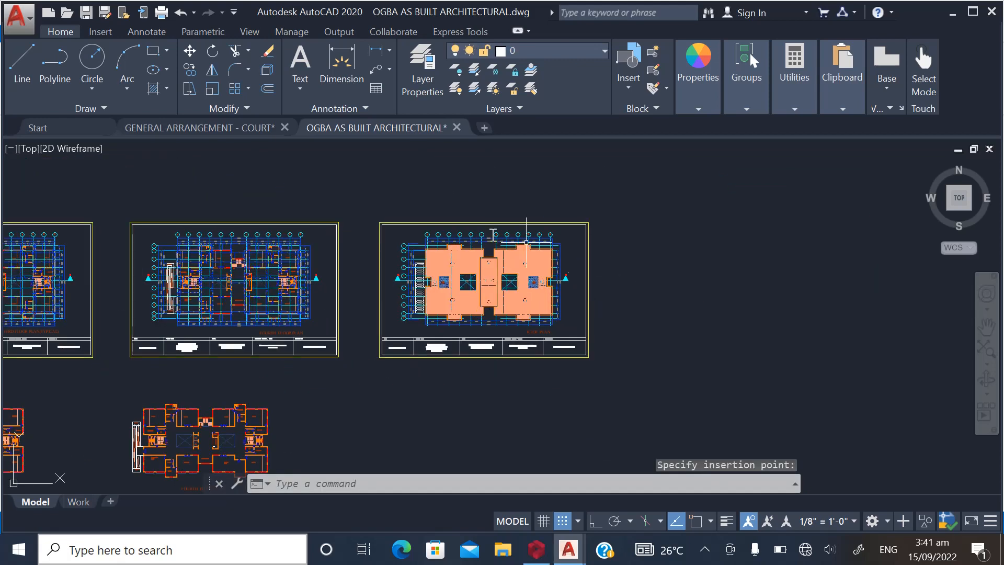
{"action": "left_click", "coordinate": [372, 208]}
{"action": "left_click", "coordinate": [641, 383]}
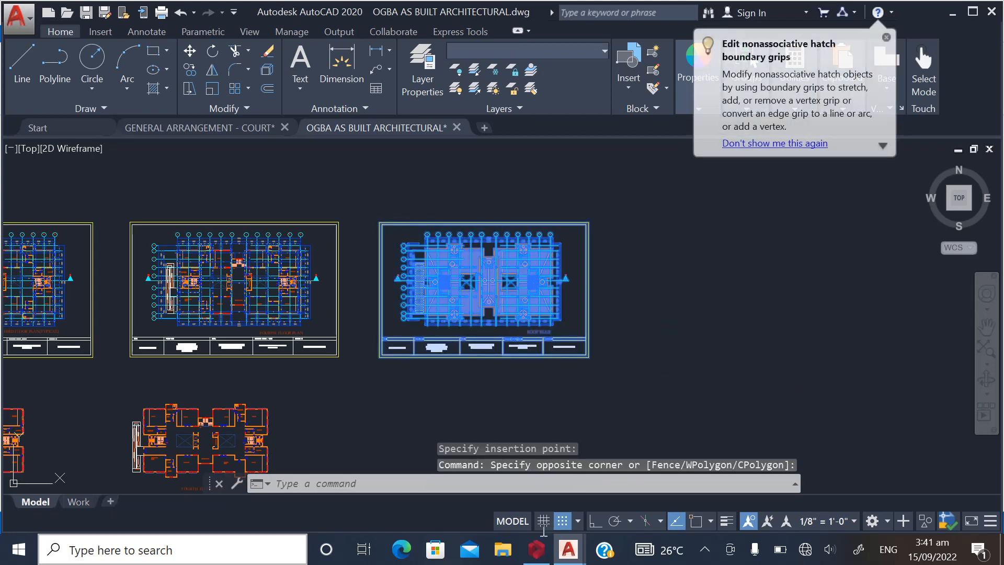
{"action": "key", "text": "ctrl+c"}
Switch to the 4TH FLOOR ARCHITECTURAL PLAN drawing, remove the fourth floor plan and paste the roof plan sheet in its place
{"action": "mouse_move", "coordinate": [569, 549]}
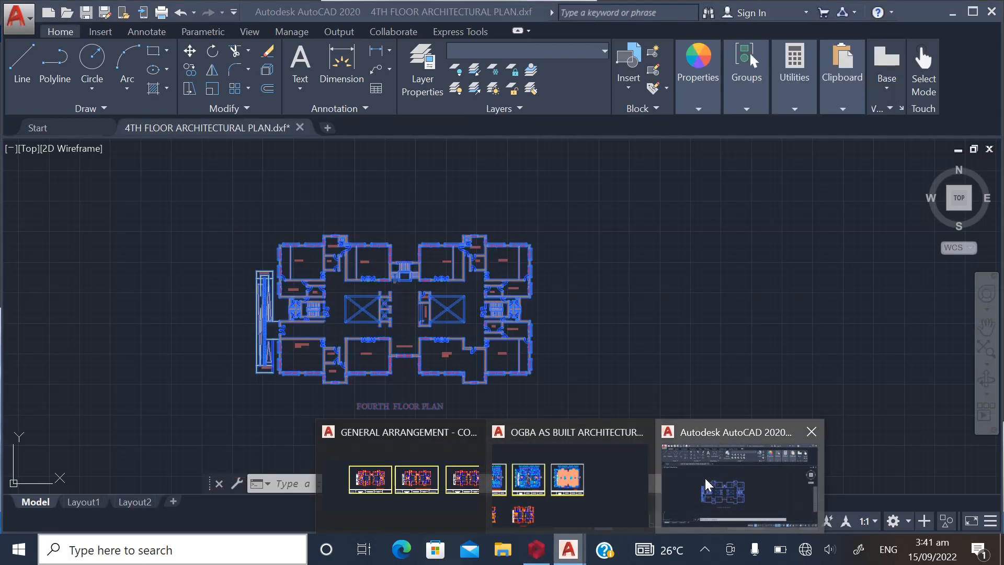
{"action": "left_click", "coordinate": [705, 478]}
{"action": "key", "text": "ctrl+x"}
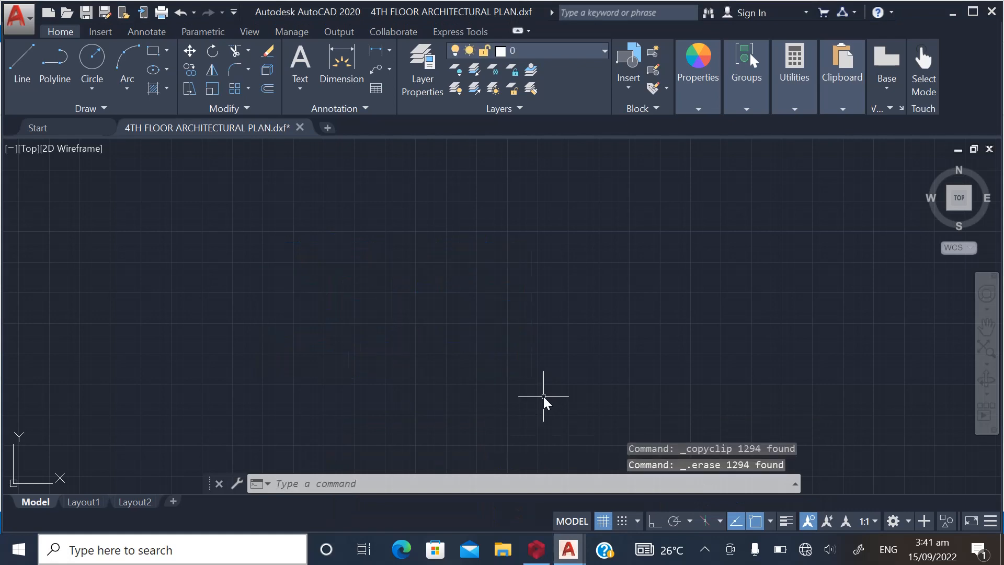
{"action": "key", "text": "ctrl+v"}
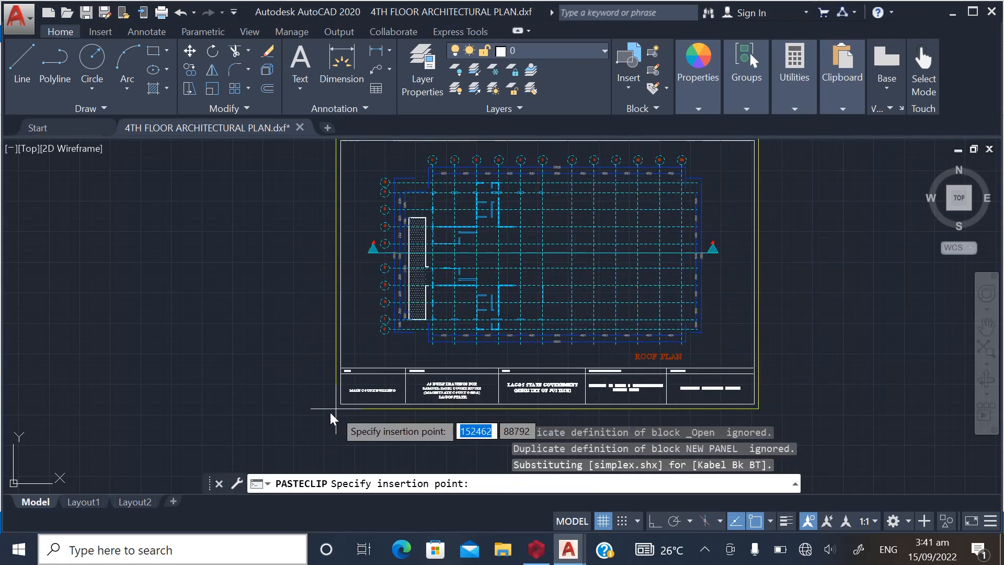
{"action": "left_click", "coordinate": [311, 419]}
Erase the sheet frame and title block around the roof plan
{"action": "scroll", "coordinate": [291, 314], "scroll_direction": "down", "scroll_amount": 4}
{"action": "scroll", "coordinate": [281, 370], "scroll_direction": "up", "scroll_amount": 4}
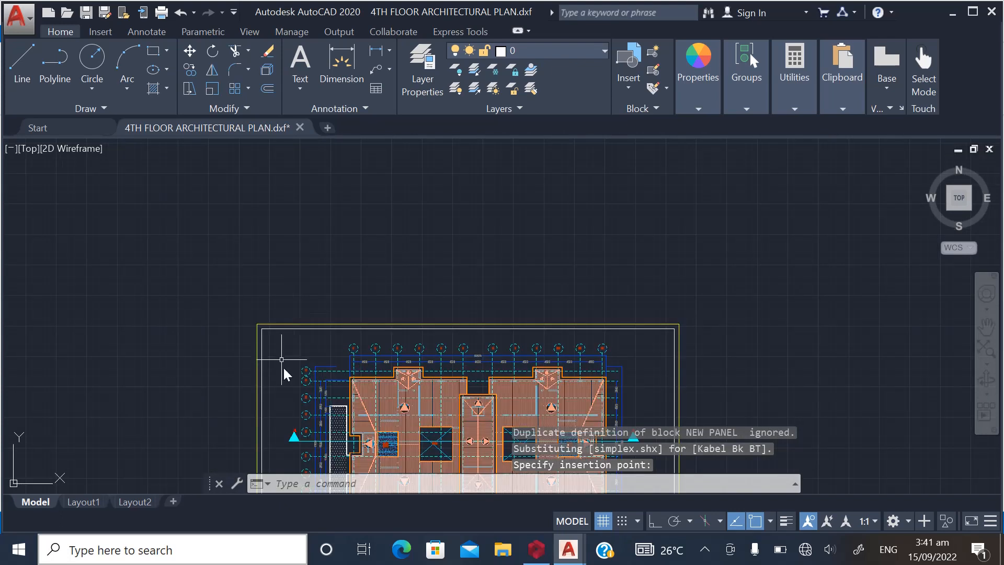
{"action": "left_click", "coordinate": [226, 329]}
{"action": "key", "text": "Delete"}
Erase all grid bubbles and their labels around the roof plan by selecting bubbles 10 to 12 with all similar objects
{"action": "scroll", "coordinate": [330, 310], "scroll_direction": "down", "scroll_amount": 4}
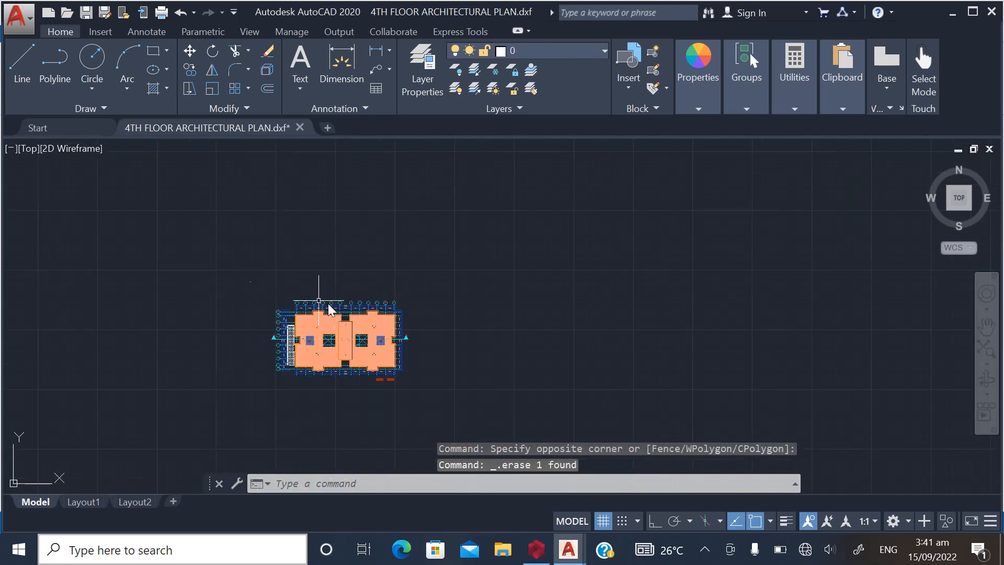
{"action": "scroll", "coordinate": [448, 311], "scroll_direction": "up", "scroll_amount": 8}
{"action": "left_click", "coordinate": [753, 303]}
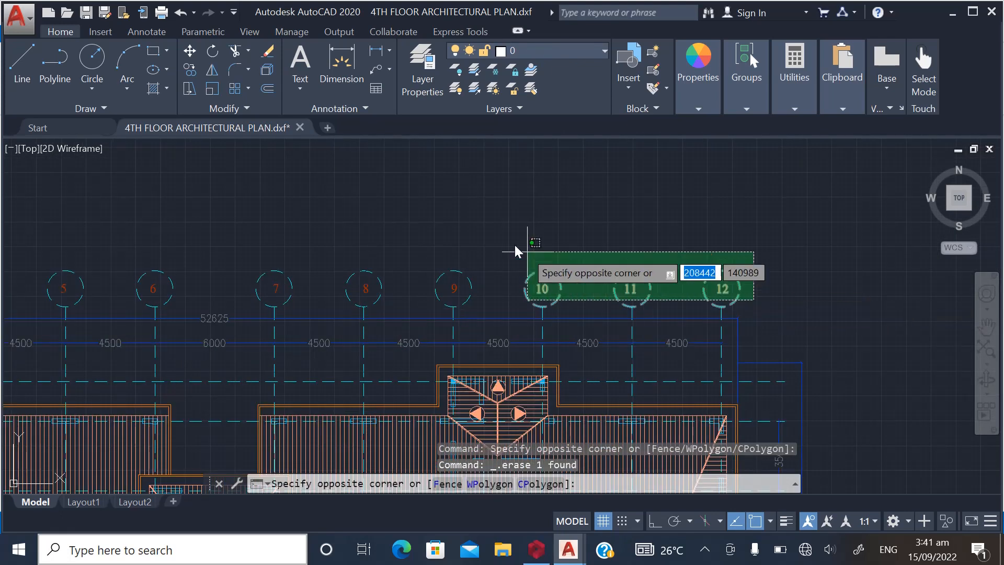
{"action": "left_click", "coordinate": [520, 247]}
{"action": "right_click", "coordinate": [543, 295]}
{"action": "left_click", "coordinate": [581, 410]}
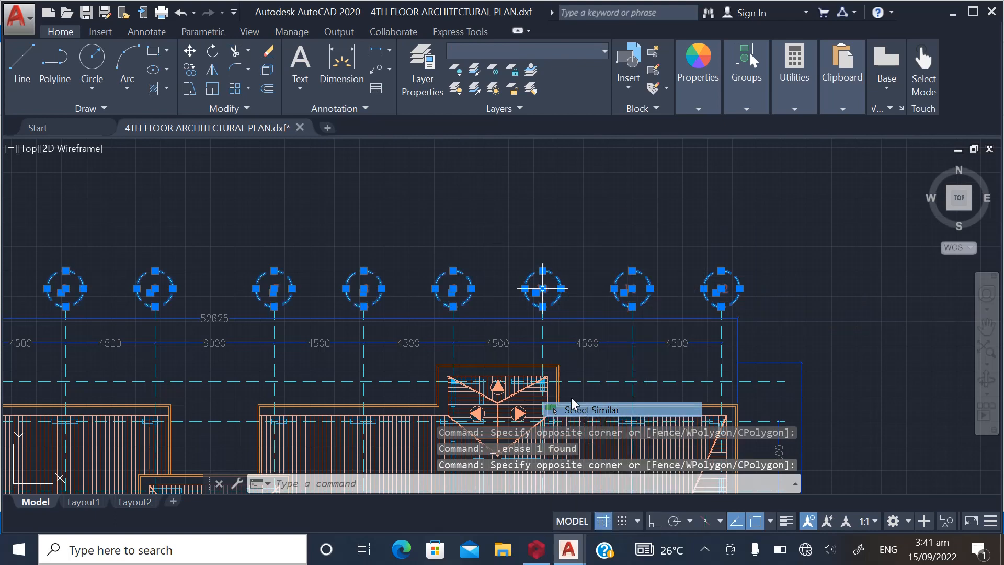
{"action": "key", "text": "Delete"}
Erase all dimensions of the roof plan by selecting two on the north side with all similar objects
{"action": "scroll", "coordinate": [469, 318], "scroll_direction": "up", "scroll_amount": 3}
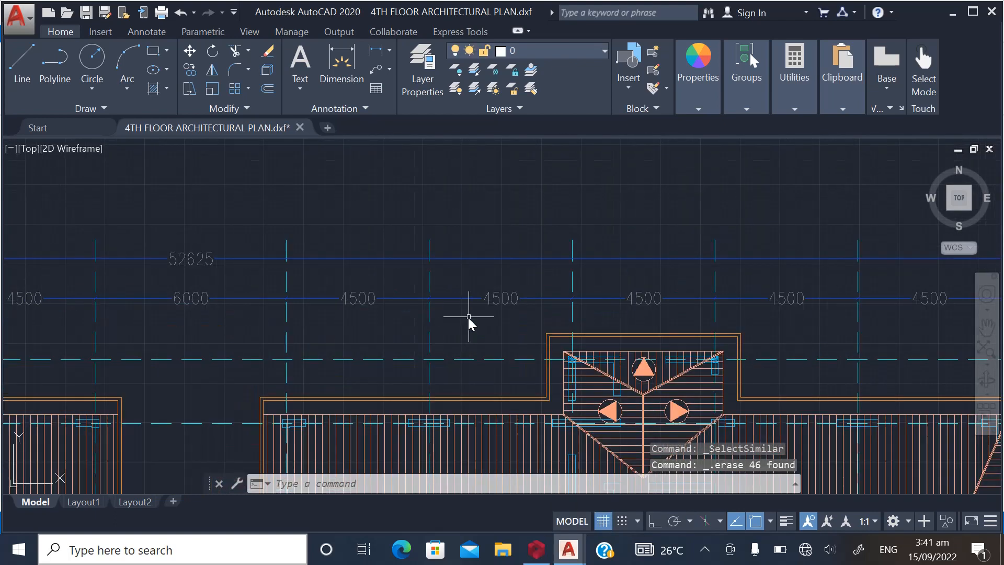
{"action": "left_click", "coordinate": [474, 314]}
{"action": "left_click", "coordinate": [466, 227]}
{"action": "right_click", "coordinate": [466, 228]}
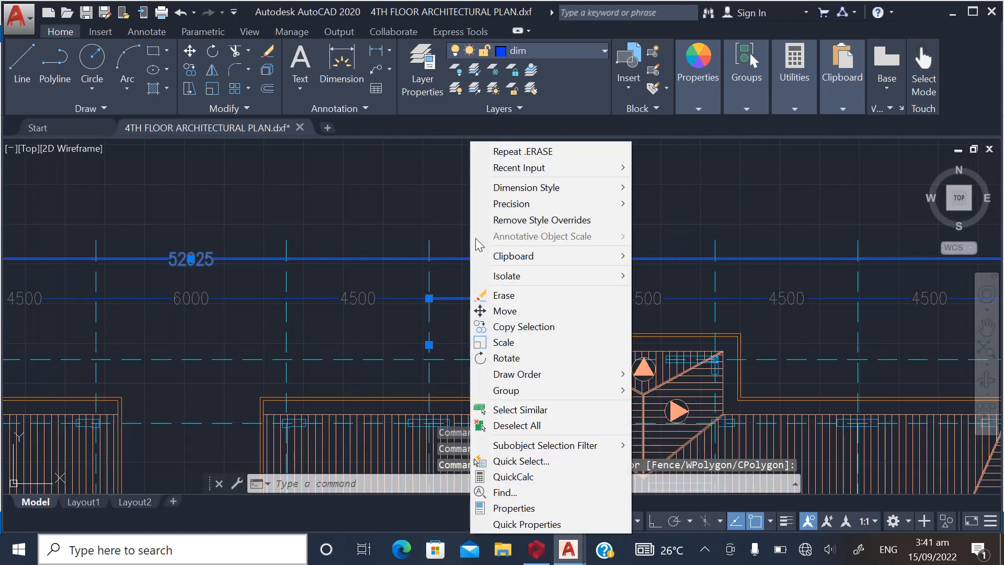
{"action": "left_click", "coordinate": [503, 409]}
{"action": "key", "text": "Delete"}
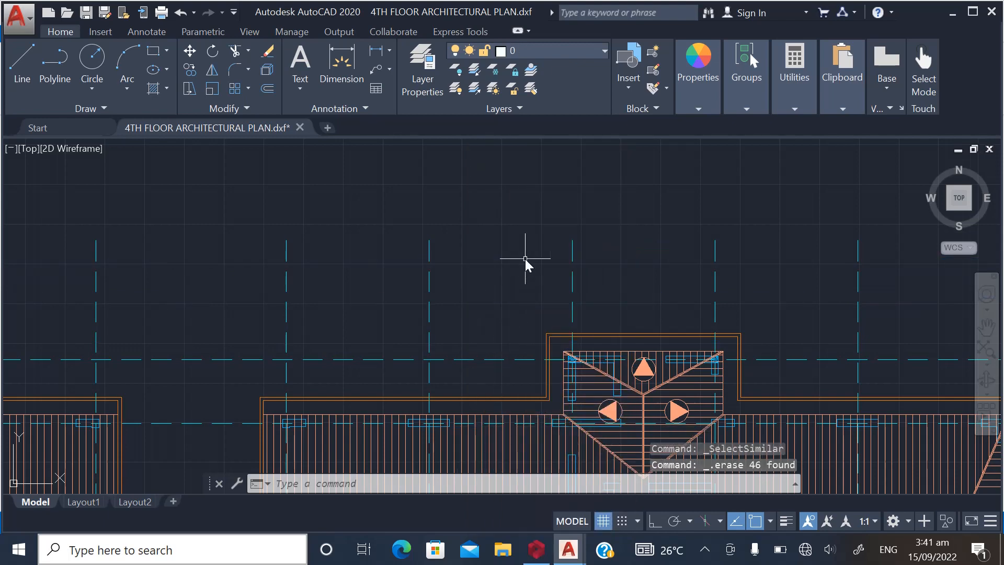
Erase all dashed grid lines of the roof plan by selecting one with all similar objects
{"action": "scroll", "coordinate": [525, 259], "scroll_direction": "down", "scroll_amount": 2}
{"action": "scroll", "coordinate": [513, 259], "scroll_direction": "up", "scroll_amount": 4}
{"action": "left_click", "coordinate": [514, 323]}
{"action": "left_click", "coordinate": [255, 224]}
{"action": "right_click", "coordinate": [293, 234]}
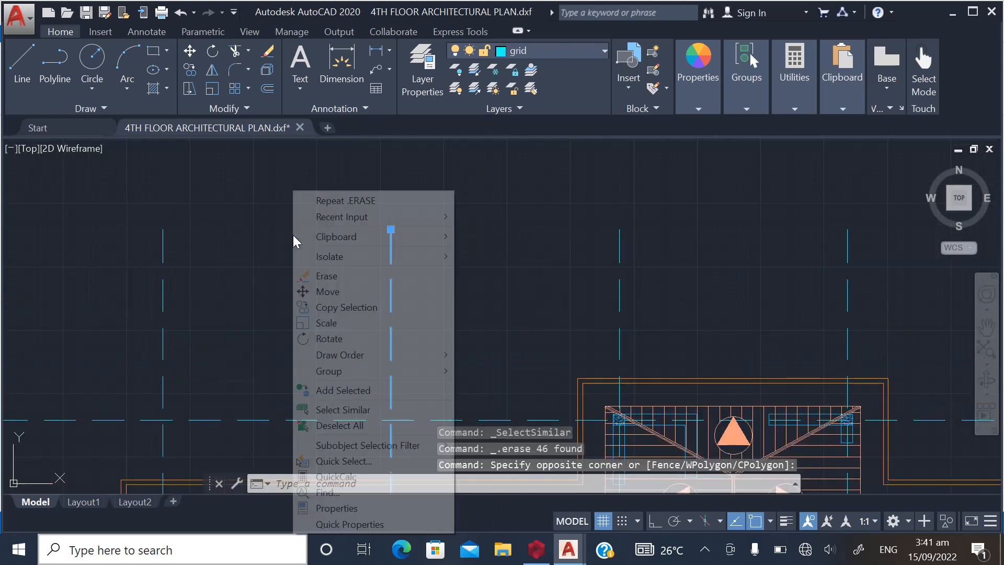
{"action": "left_click", "coordinate": [335, 410]}
{"action": "key", "text": "Delete"}
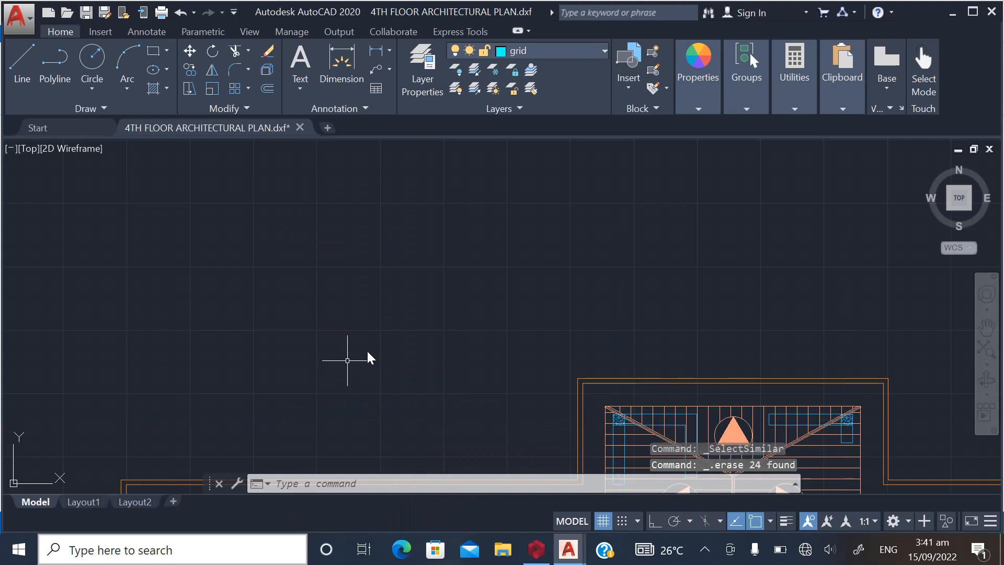
Erase the triangular section marker on the west side of the roof plan
{"action": "scroll", "coordinate": [438, 272], "scroll_direction": "down", "scroll_amount": 5}
{"action": "scroll", "coordinate": [506, 339], "scroll_direction": "up", "scroll_amount": 2}
{"action": "scroll", "coordinate": [538, 262], "scroll_direction": "down", "scroll_amount": 5}
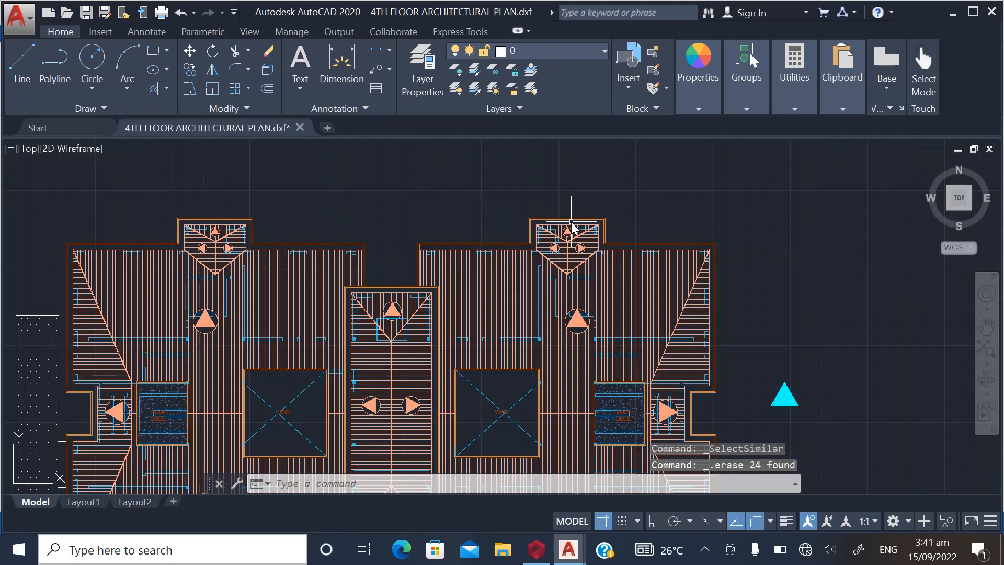
{"action": "scroll", "coordinate": [398, 356], "scroll_direction": "down", "scroll_amount": 2}
{"action": "scroll", "coordinate": [168, 400], "scroll_direction": "up", "scroll_amount": 4}
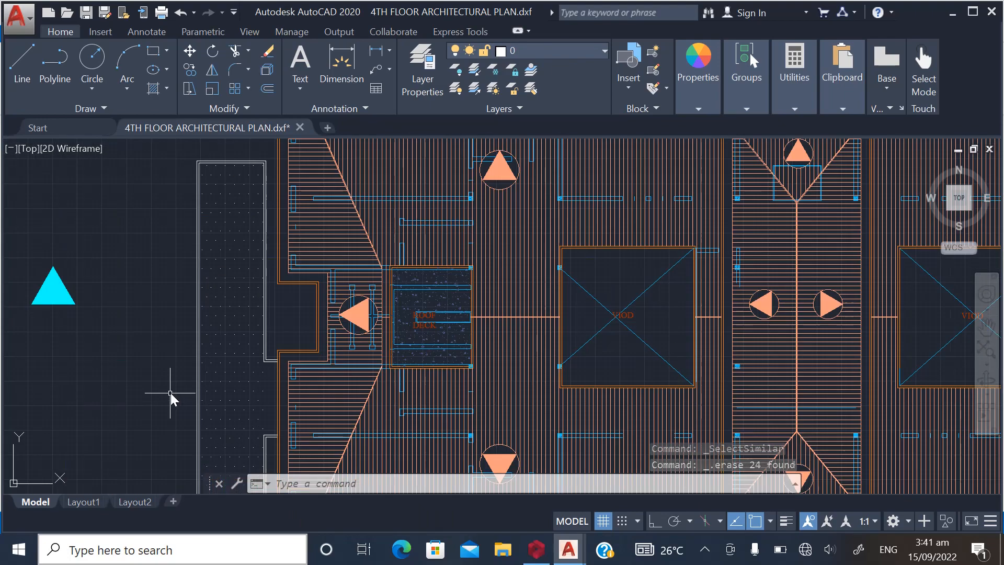
{"action": "scroll", "coordinate": [196, 372], "scroll_direction": "down", "scroll_amount": 2}
{"action": "left_click", "coordinate": [185, 348]}
{"action": "left_click", "coordinate": [112, 294]}
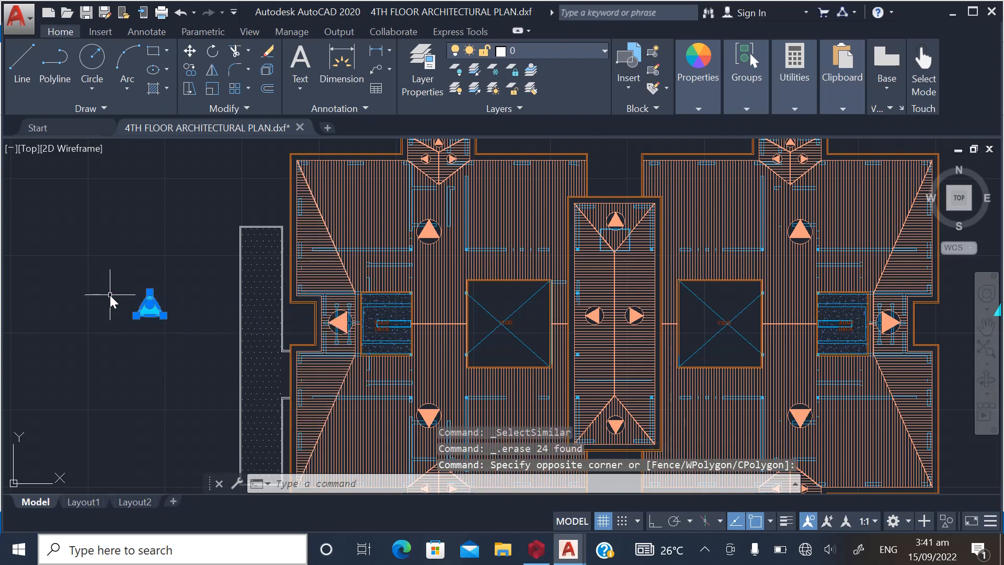
{"action": "key", "text": "Delete"}
Erase the triangular section marker on the east side of the roof plan
{"action": "scroll", "coordinate": [359, 330], "scroll_direction": "down", "scroll_amount": 3}
{"action": "scroll", "coordinate": [324, 314], "scroll_direction": "up", "scroll_amount": 3}
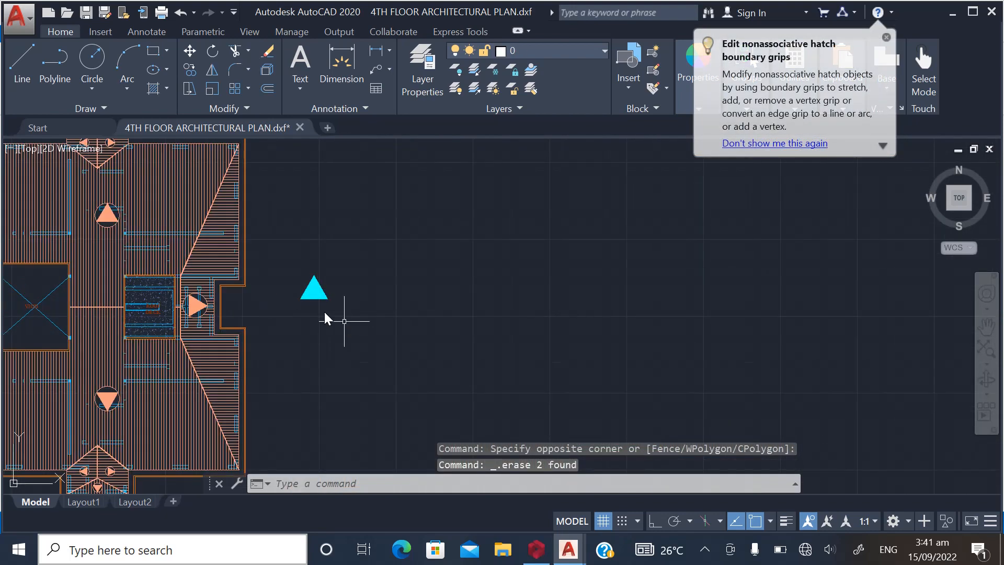
{"action": "left_click", "coordinate": [369, 317]}
{"action": "left_click", "coordinate": [310, 247]}
{"action": "key", "text": "Delete"}
{"action": "scroll", "coordinate": [451, 282], "scroll_direction": "down", "scroll_amount": 5}
{"action": "scroll", "coordinate": [334, 375], "scroll_direction": "up", "scroll_amount": 3}
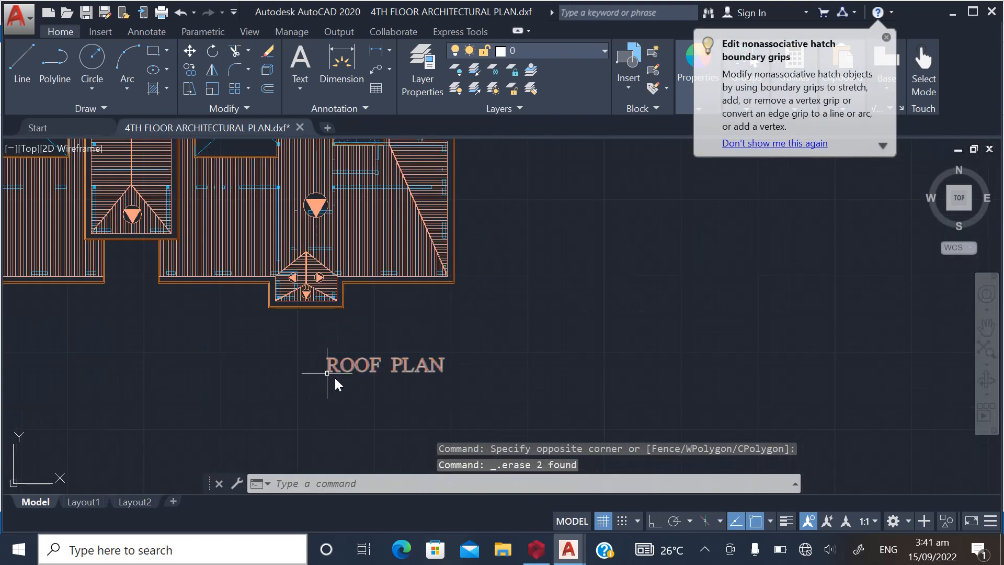
Move the ROOF PLAN title west so it sits centred below the roof plan
{"action": "scroll", "coordinate": [542, 339], "scroll_direction": "down", "scroll_amount": 3}
{"action": "scroll", "coordinate": [543, 340], "scroll_direction": "down", "scroll_amount": 1}
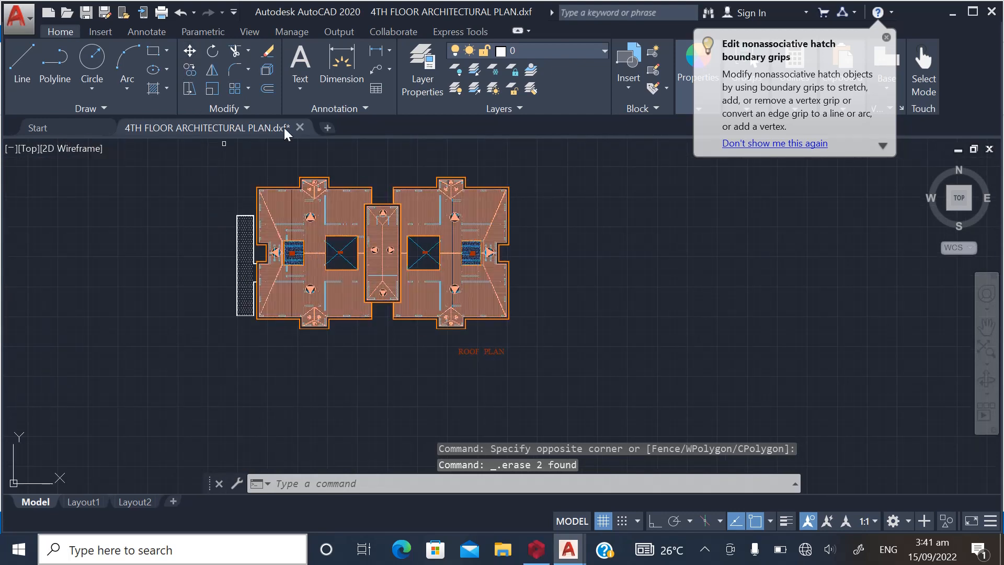
{"action": "left_click", "coordinate": [189, 50]}
{"action": "left_click", "coordinate": [481, 352]}
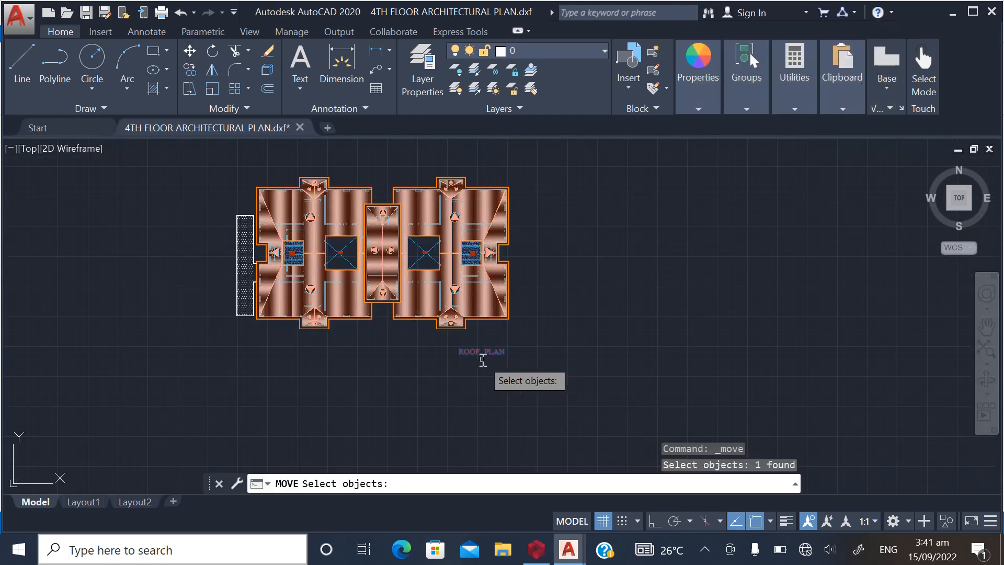
{"action": "key", "text": "Return"}
{"action": "left_click", "coordinate": [425, 402]}
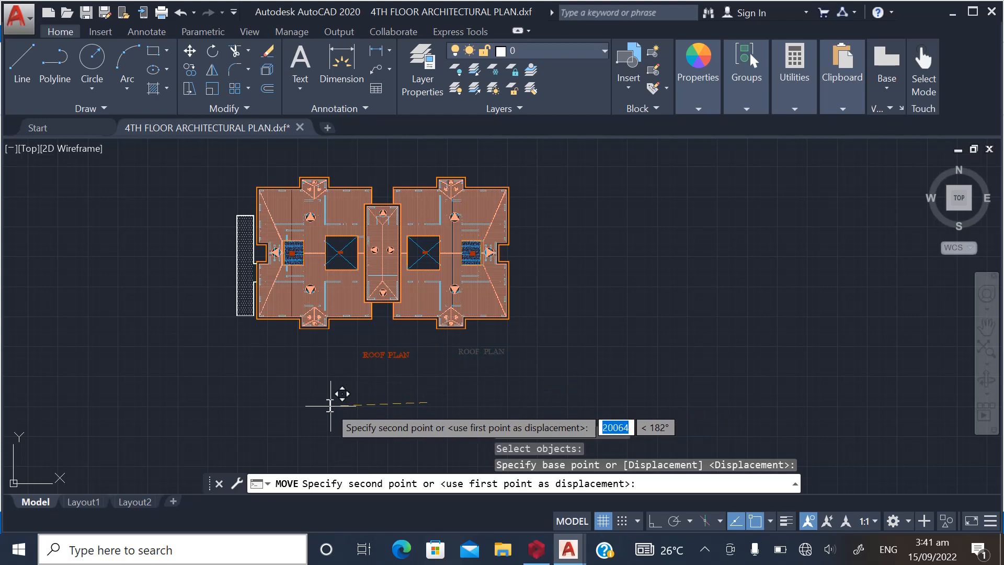
{"action": "left_click", "coordinate": [325, 398]}
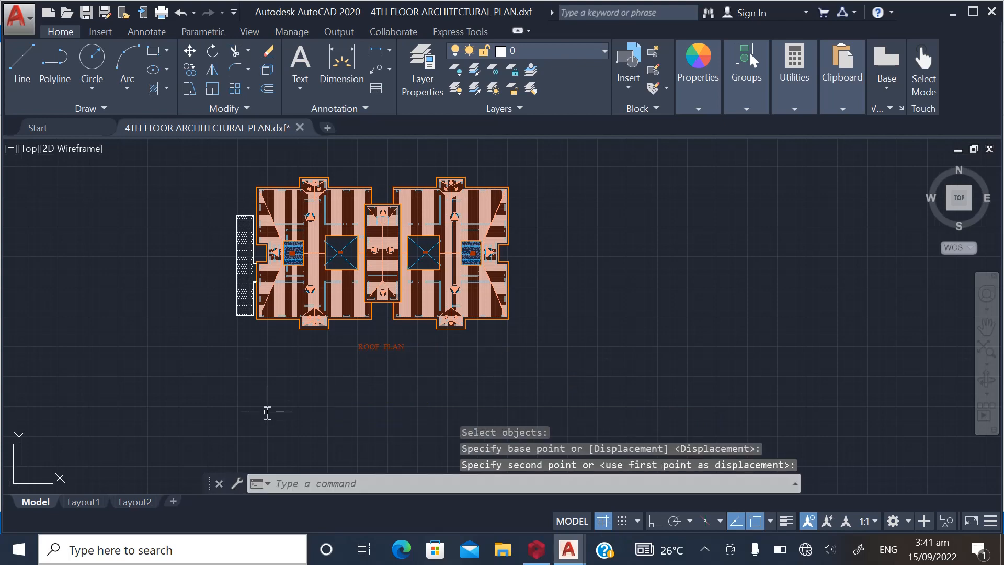
Save the drawing to the Desktop as ROOF PLAN in AutoCAD 2018 DXF format
{"action": "left_click", "coordinate": [15, 27]}
{"action": "key", "text": "Escape"}
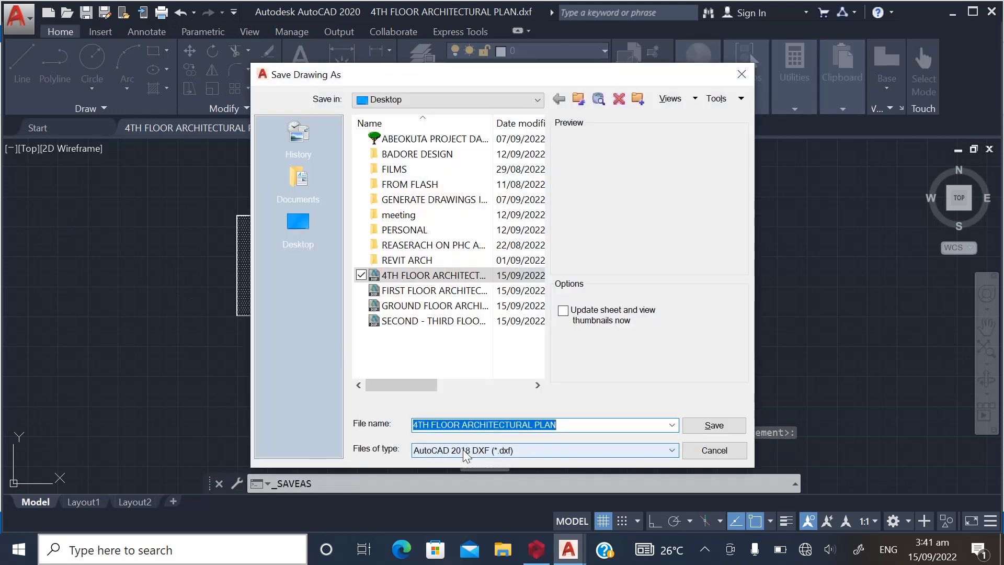
{"action": "left_click", "coordinate": [467, 450]}
{"action": "left_click", "coordinate": [467, 455]}
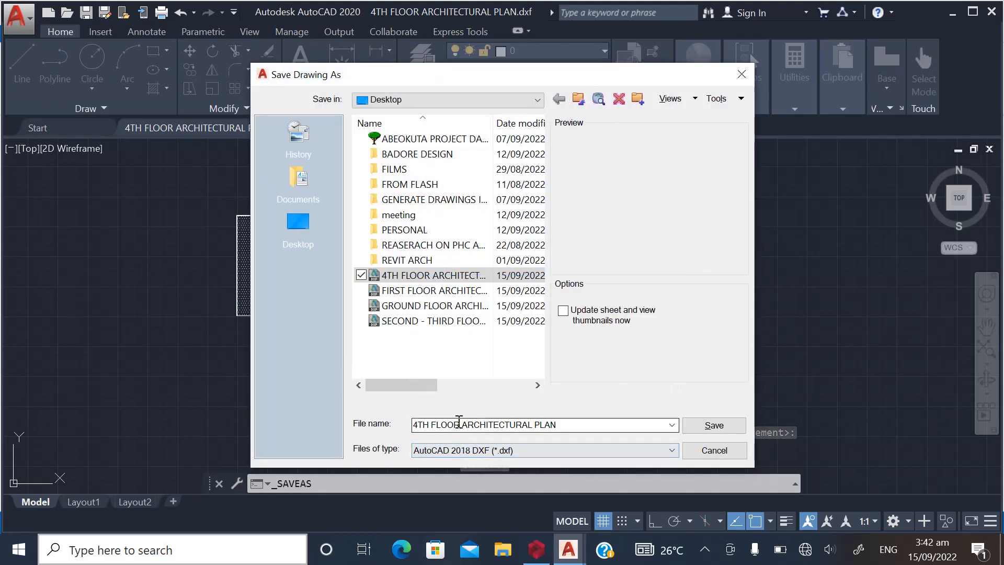
{"action": "left_click", "coordinate": [457, 425]}
{"action": "left_click", "coordinate": [458, 424]}
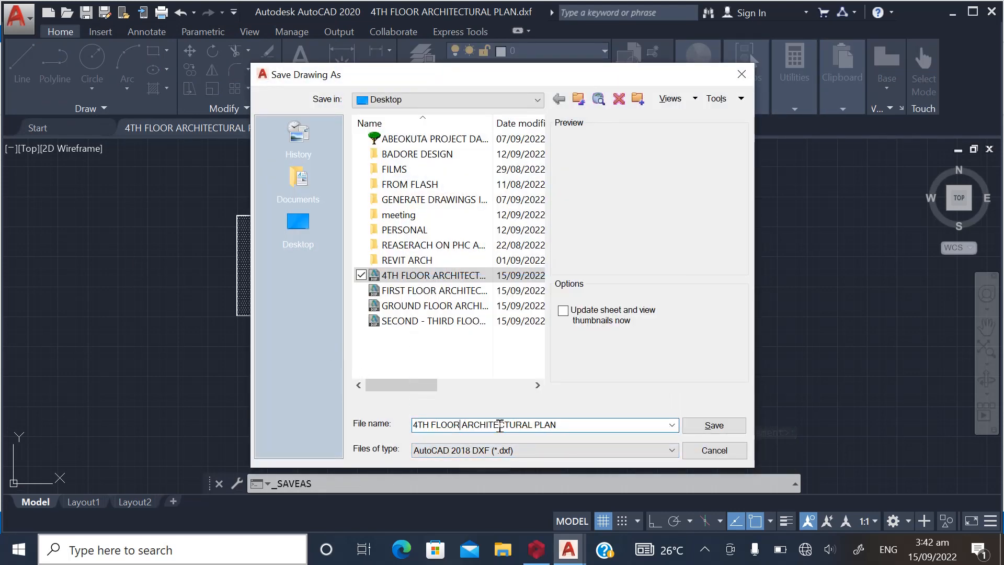
{"action": "left_click_drag", "start_coordinate": [534, 425], "coordinate": [357, 414]}
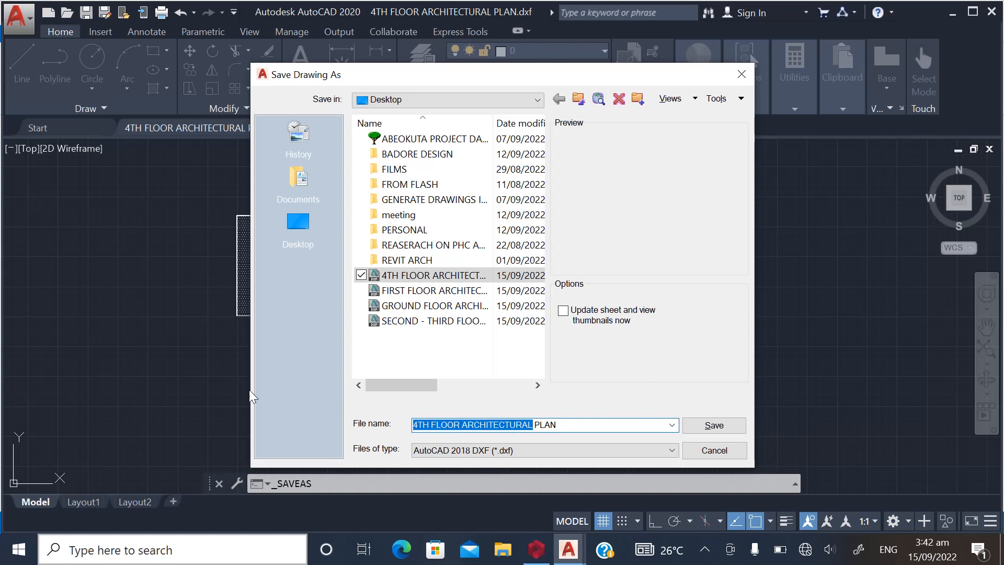
{"action": "type", "text": "ROOF"}
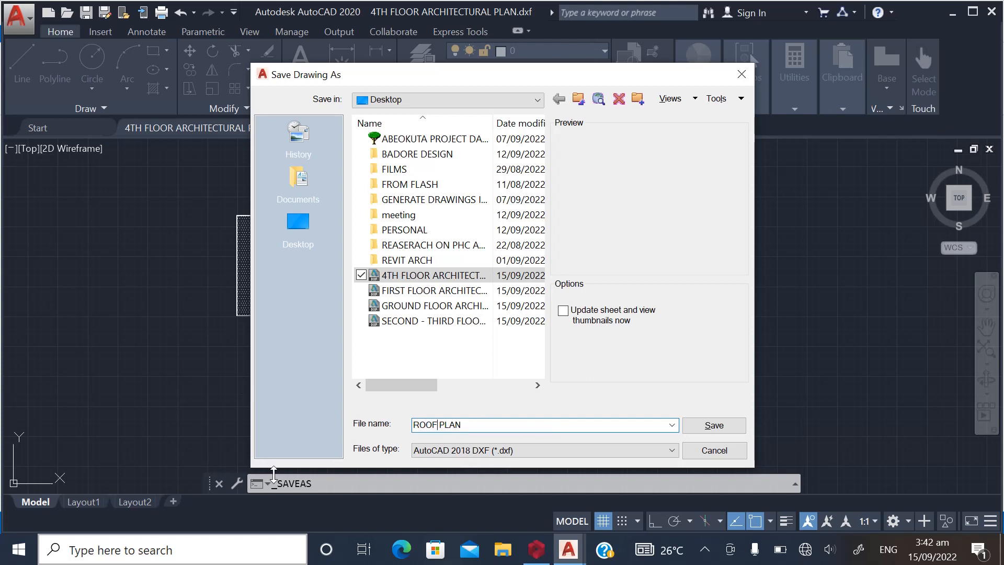
{"action": "left_click", "coordinate": [297, 222]}
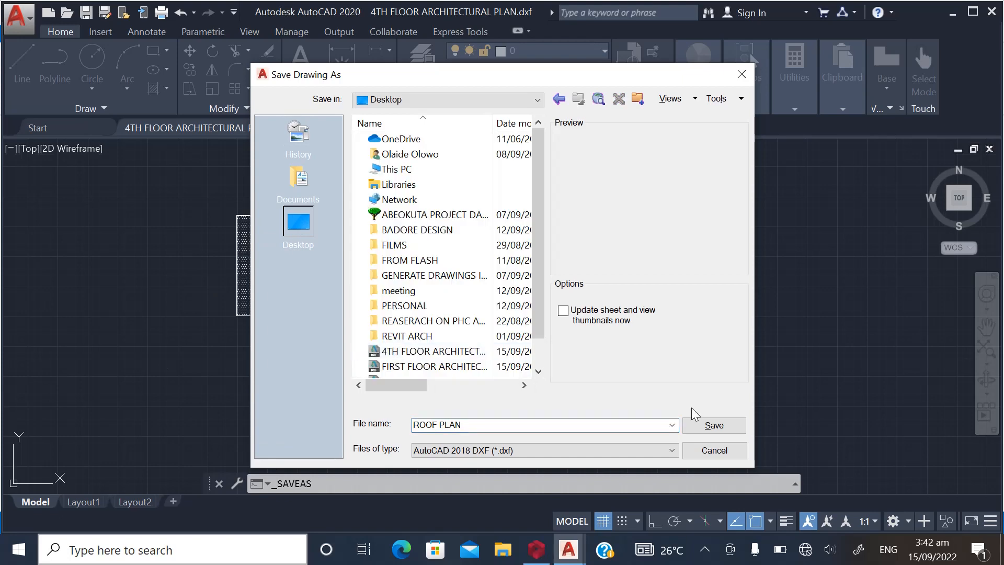
{"action": "left_click", "coordinate": [711, 426]}
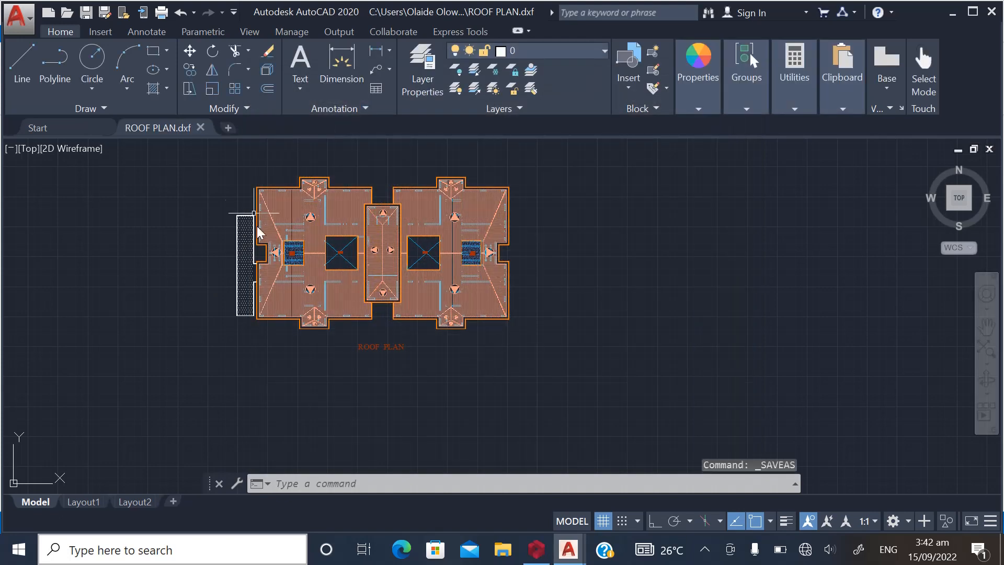
Copy the entire cleaned roof plan together with its title to the clipboard
{"action": "left_click", "coordinate": [198, 161]}
{"action": "left_click", "coordinate": [600, 374]}
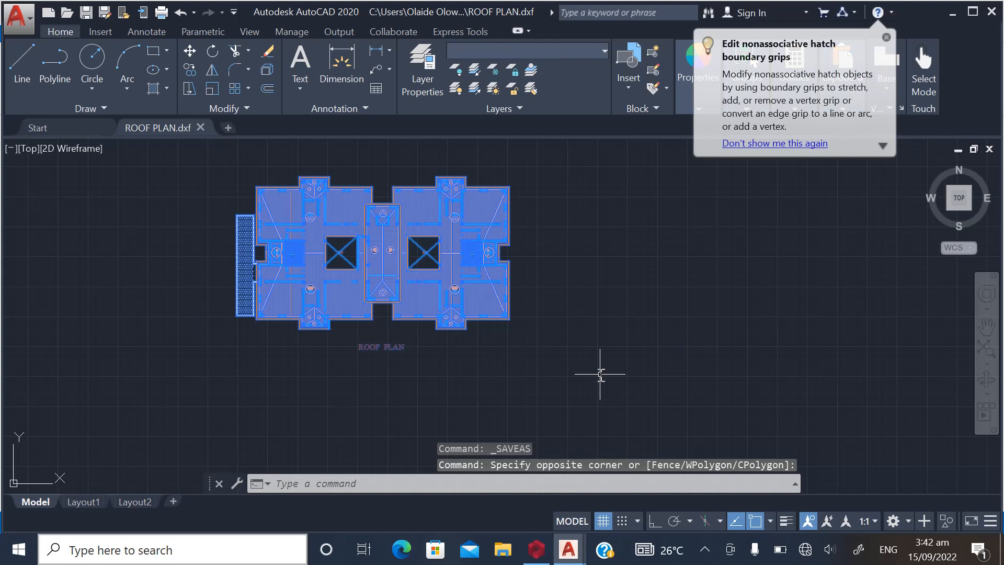
{"action": "key", "text": "ctrl+c"}
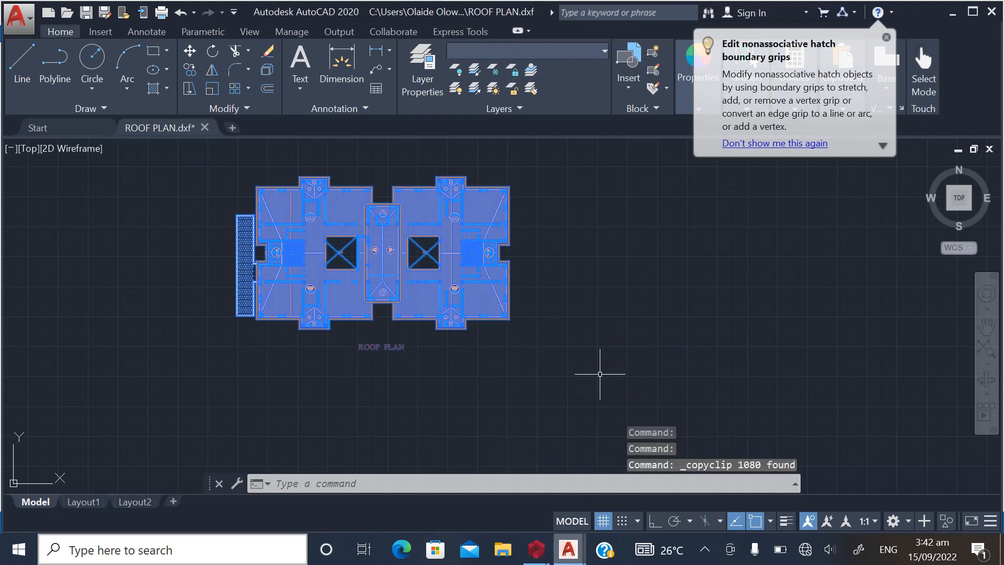
Switch to the OGBA AS BUILT ARCHITECTURAL drawing and paste the cleaned roof plan below its original sheet, beside the fourth floor plan
{"action": "mouse_move", "coordinate": [568, 549]}
{"action": "left_click", "coordinate": [535, 500]}
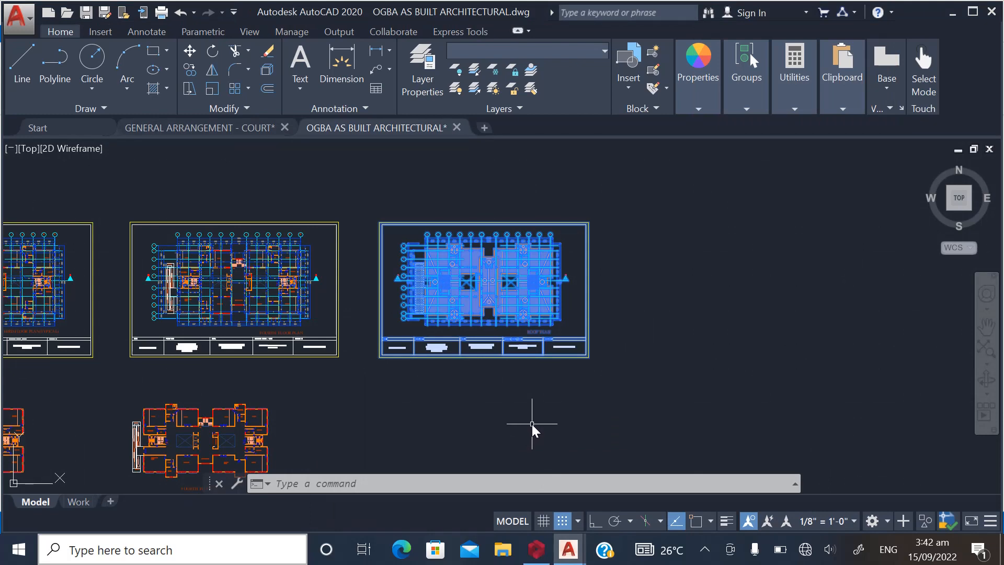
{"action": "key", "text": "Escape"}
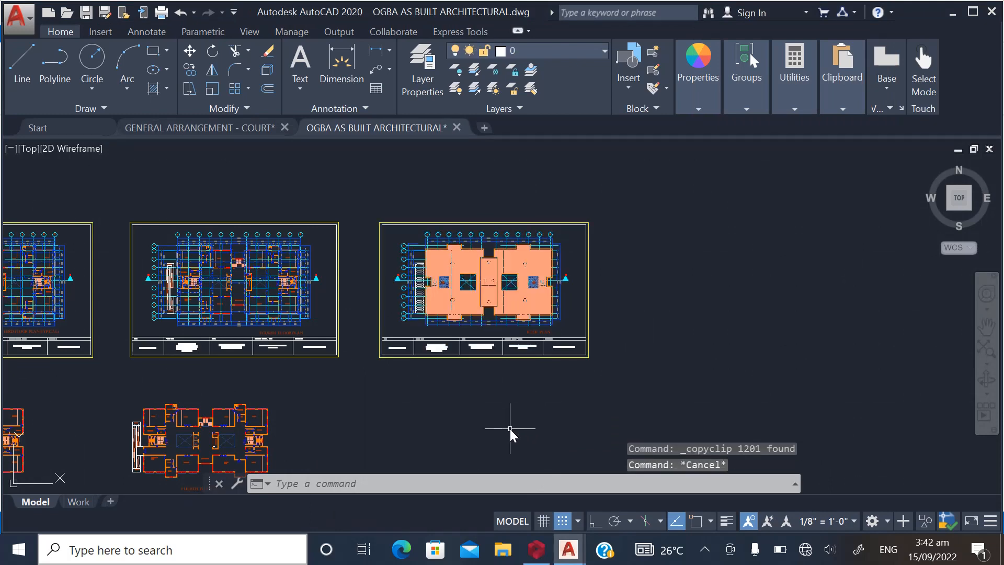
{"action": "key", "text": "ctrl+v"}
{"action": "scroll", "coordinate": [450, 418], "scroll_direction": "down", "scroll_amount": 4}
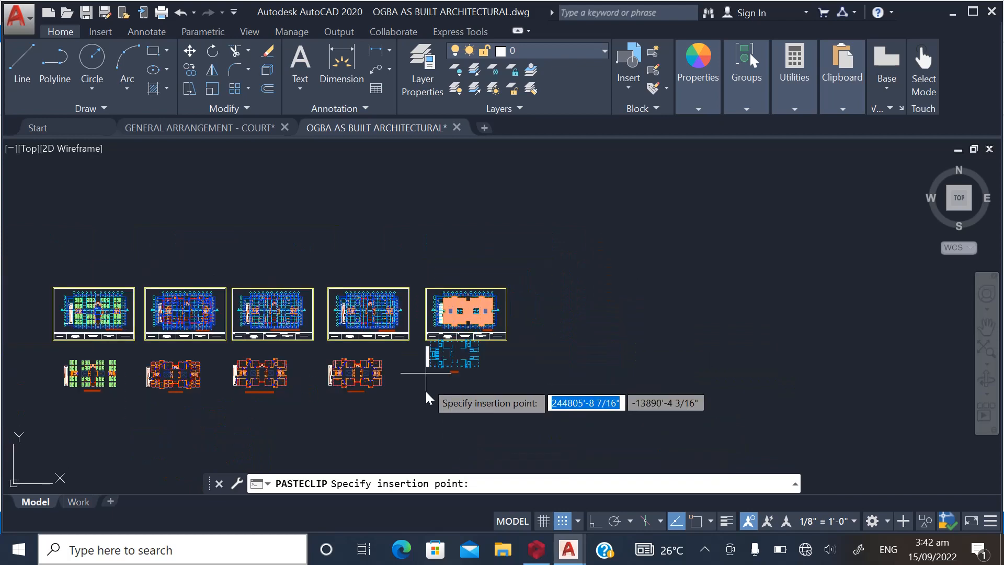
{"action": "scroll", "coordinate": [427, 391], "scroll_direction": "up", "scroll_amount": 5}
{"action": "left_click", "coordinate": [415, 387]}
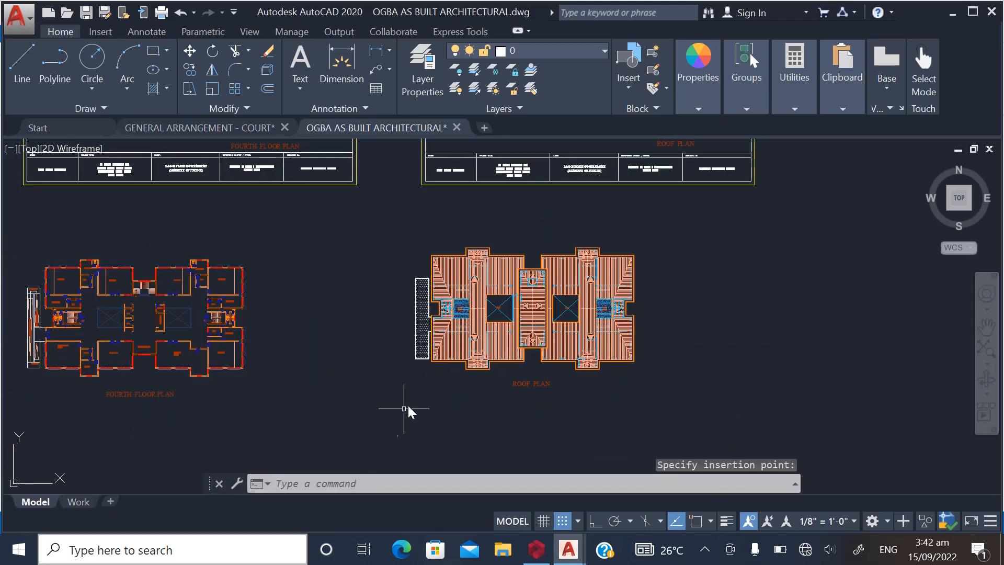
Draw one rectangle enclosing the whole row of cleaned plans, from the ground floor plan to the roof plan
{"action": "scroll", "coordinate": [617, 333], "scroll_direction": "down", "scroll_amount": 6}
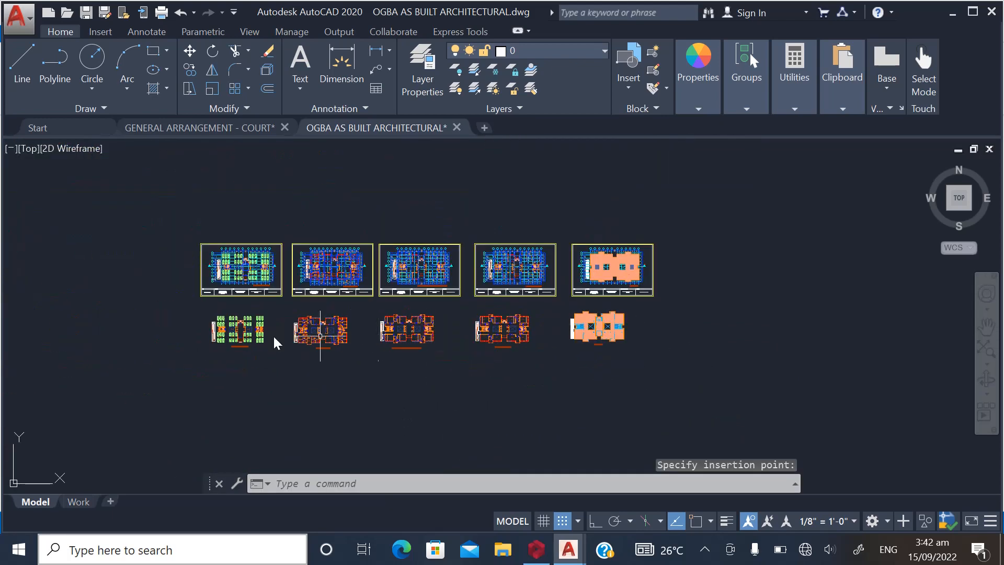
{"action": "scroll", "coordinate": [220, 313], "scroll_direction": "up", "scroll_amount": 2}
{"action": "left_click", "coordinate": [146, 54]}
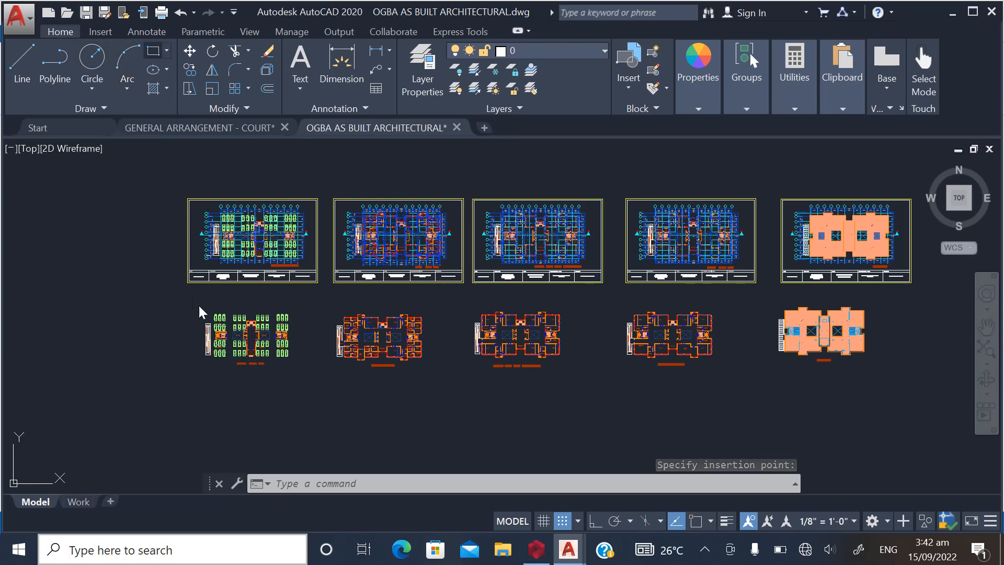
{"action": "left_click", "coordinate": [175, 296]}
{"action": "scroll", "coordinate": [258, 313], "scroll_direction": "down", "scroll_amount": 2}
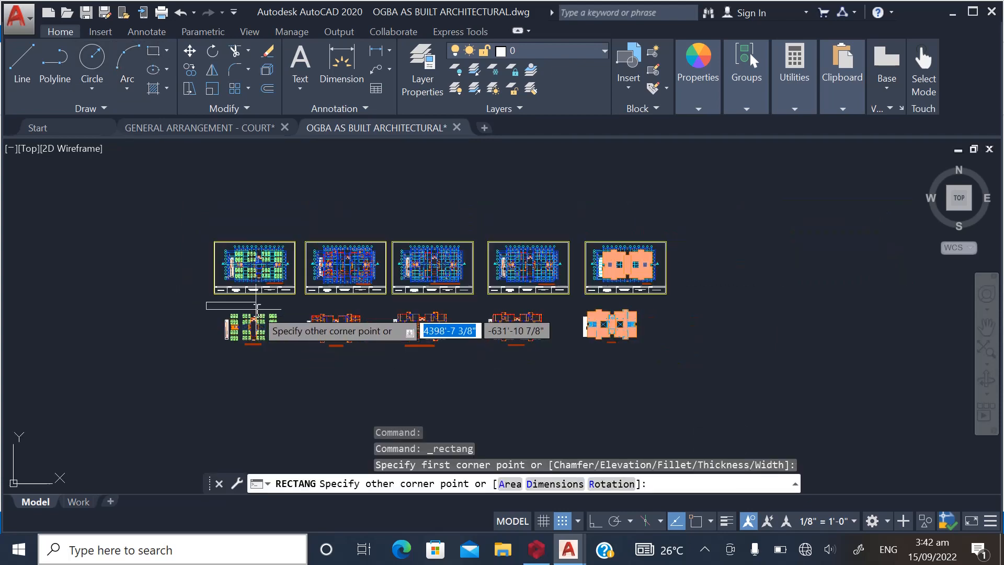
{"action": "left_click", "coordinate": [668, 372]}
Examine the cleaned plans inside the rectangle and compare them with the original sheets above
{"action": "scroll", "coordinate": [227, 346], "scroll_direction": "up", "scroll_amount": 4}
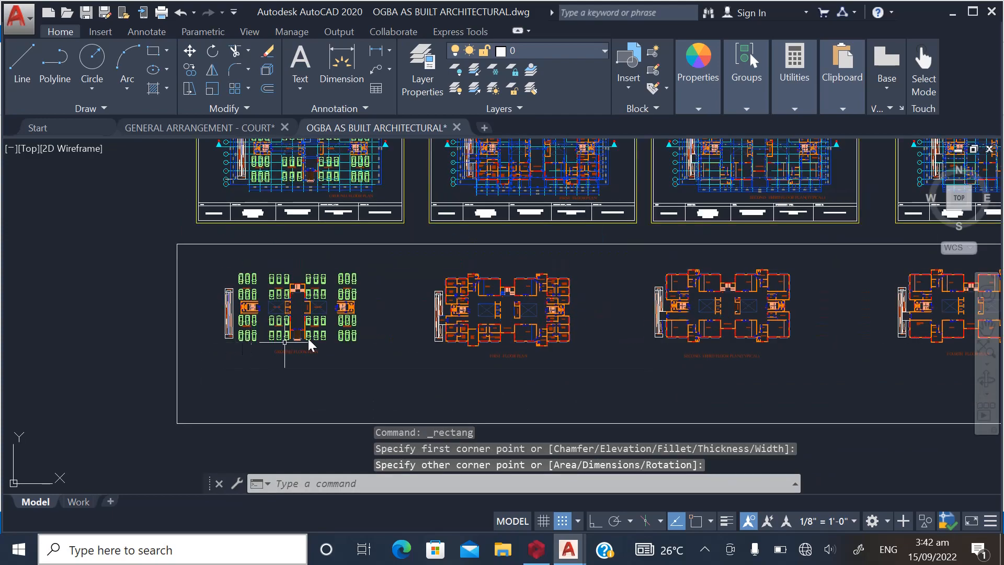
{"action": "scroll", "coordinate": [234, 406], "scroll_direction": "down", "scroll_amount": 2}
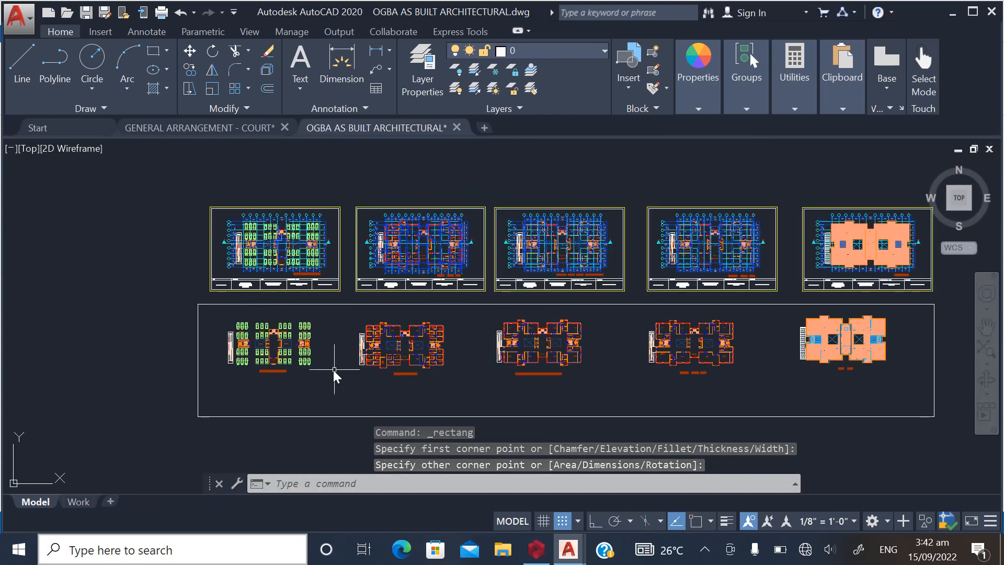
{"action": "scroll", "coordinate": [417, 232], "scroll_direction": "up", "scroll_amount": 4}
{"action": "scroll", "coordinate": [362, 204], "scroll_direction": "down", "scroll_amount": 2}
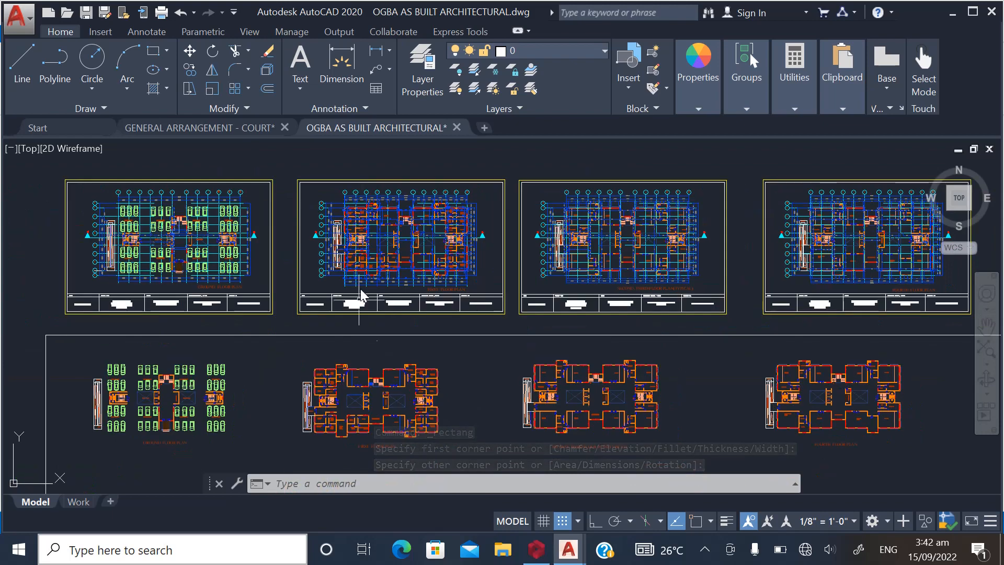
{"action": "scroll", "coordinate": [333, 434], "scroll_direction": "up", "scroll_amount": 4}
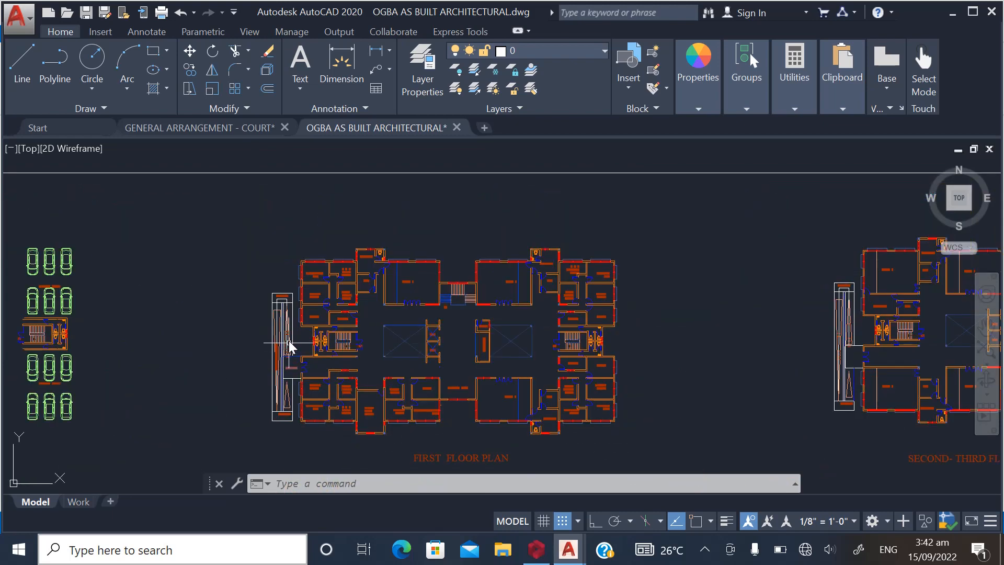
{"action": "scroll", "coordinate": [289, 341], "scroll_direction": "up", "scroll_amount": 2}
{"action": "scroll", "coordinate": [380, 283], "scroll_direction": "down", "scroll_amount": 4}
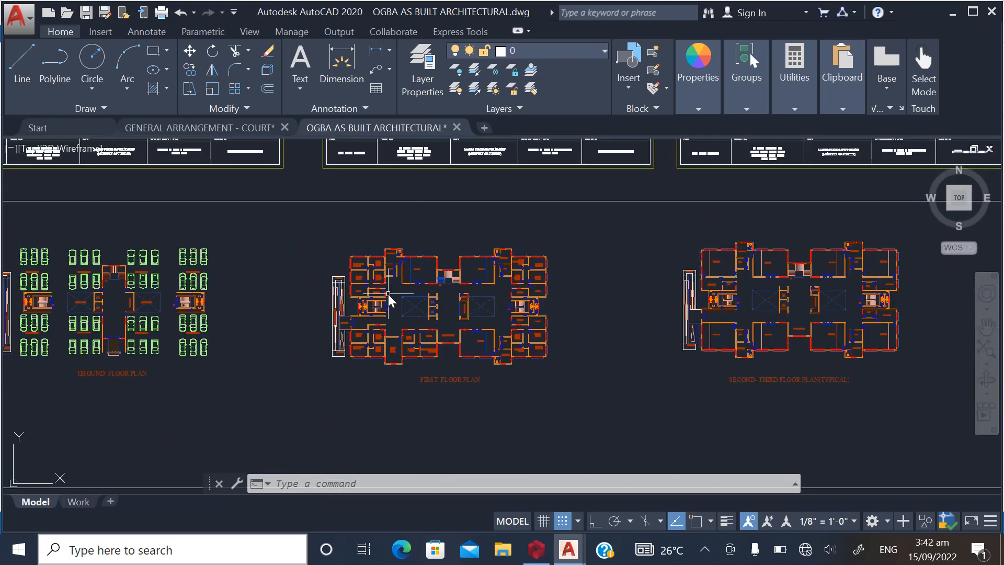
{"action": "scroll", "coordinate": [388, 294], "scroll_direction": "down", "scroll_amount": 2}
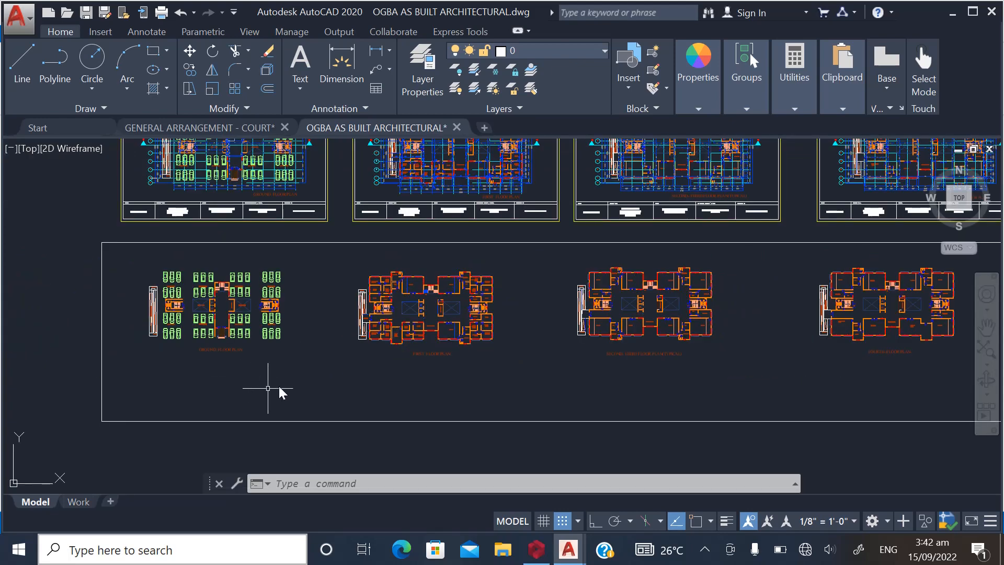
Use Select Similar on a column's concrete hatch in the first floor plan to pick every matching hatch, and erase them all
{"action": "scroll", "coordinate": [353, 313], "scroll_direction": "up", "scroll_amount": 8}
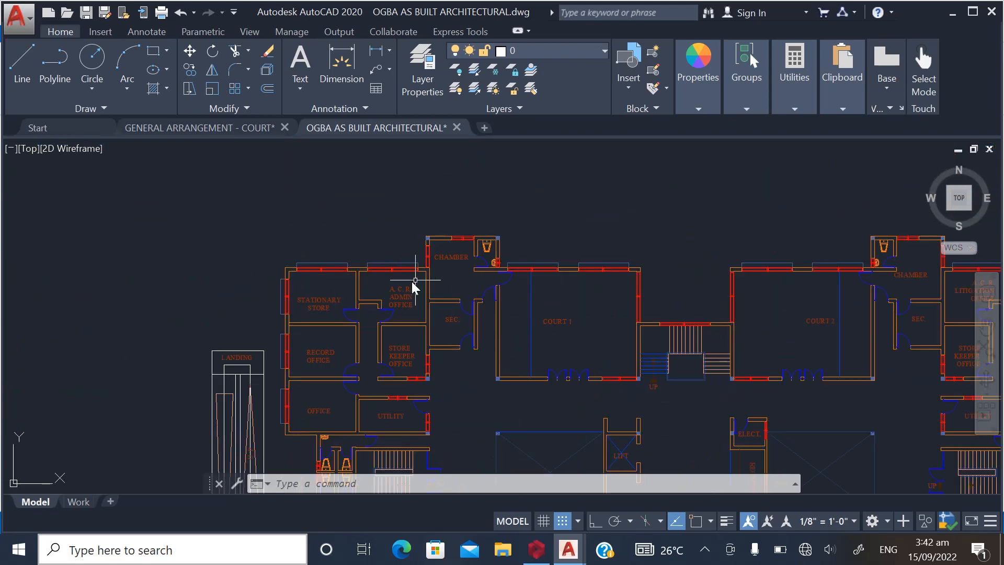
{"action": "scroll", "coordinate": [290, 211], "scroll_direction": "down", "scroll_amount": 2}
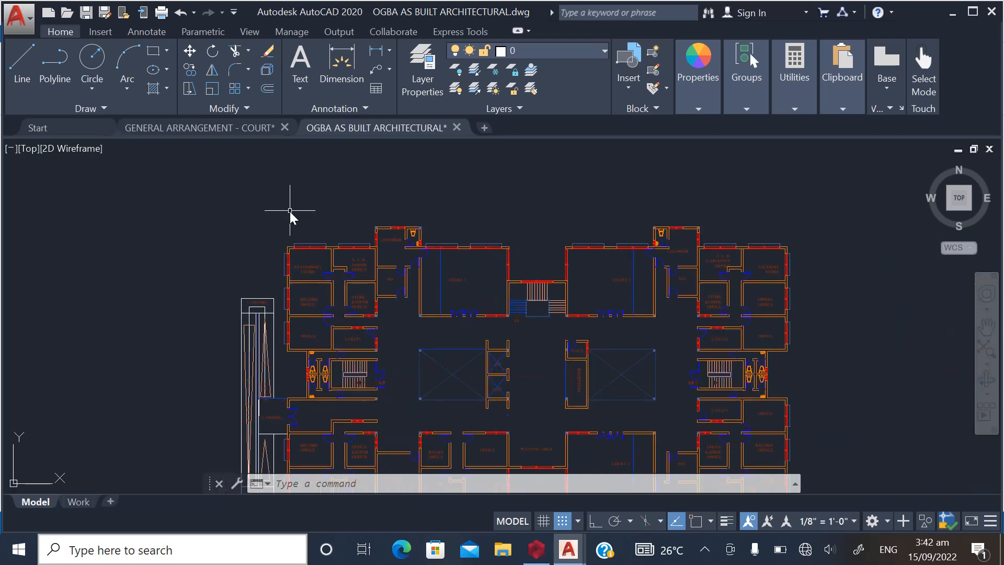
{"action": "scroll", "coordinate": [368, 237], "scroll_direction": "up", "scroll_amount": 12}
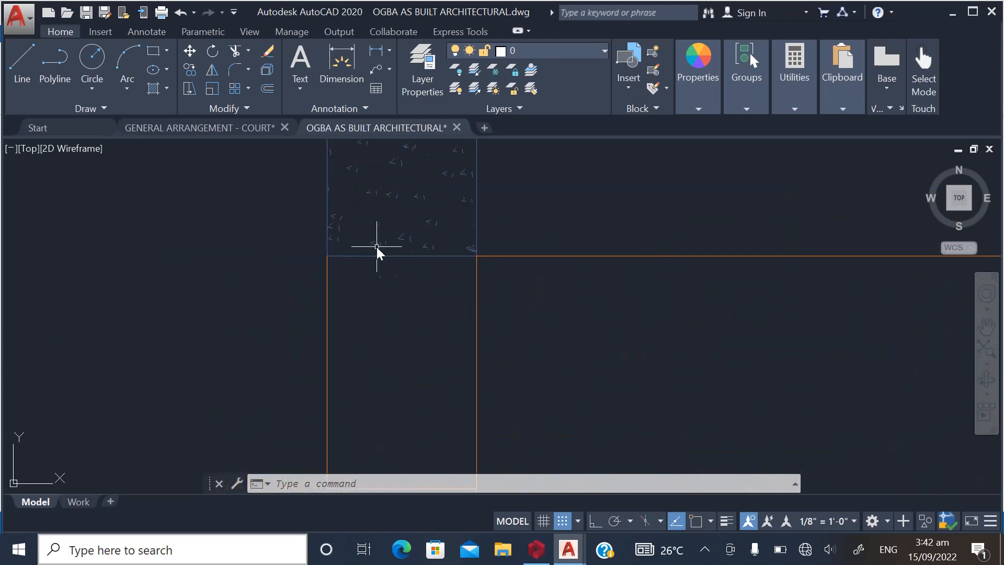
{"action": "left_click", "coordinate": [376, 247]}
{"action": "left_click", "coordinate": [385, 230]}
{"action": "right_click", "coordinate": [386, 230]}
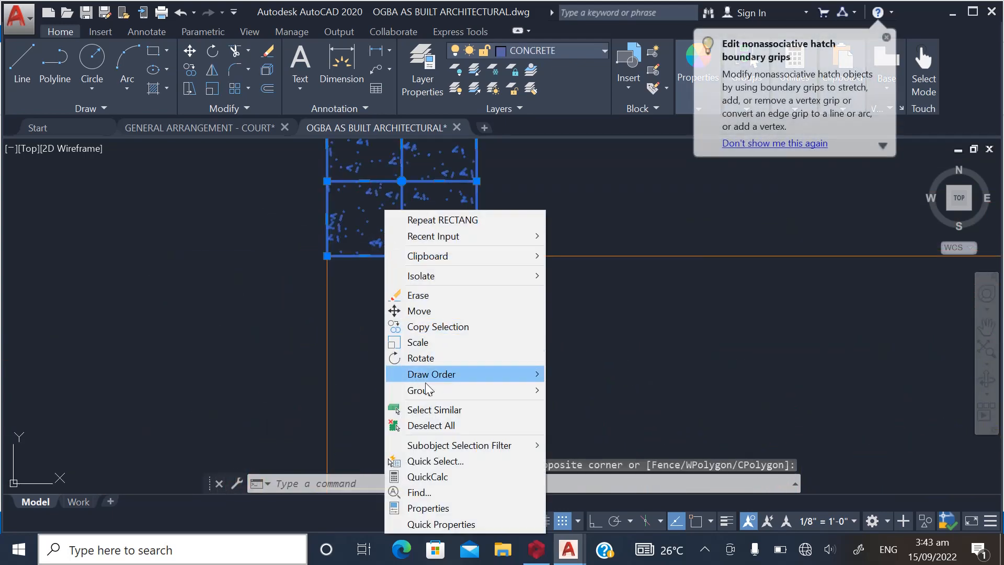
{"action": "left_click", "coordinate": [445, 413]}
{"action": "scroll", "coordinate": [377, 241], "scroll_direction": "down", "scroll_amount": 5}
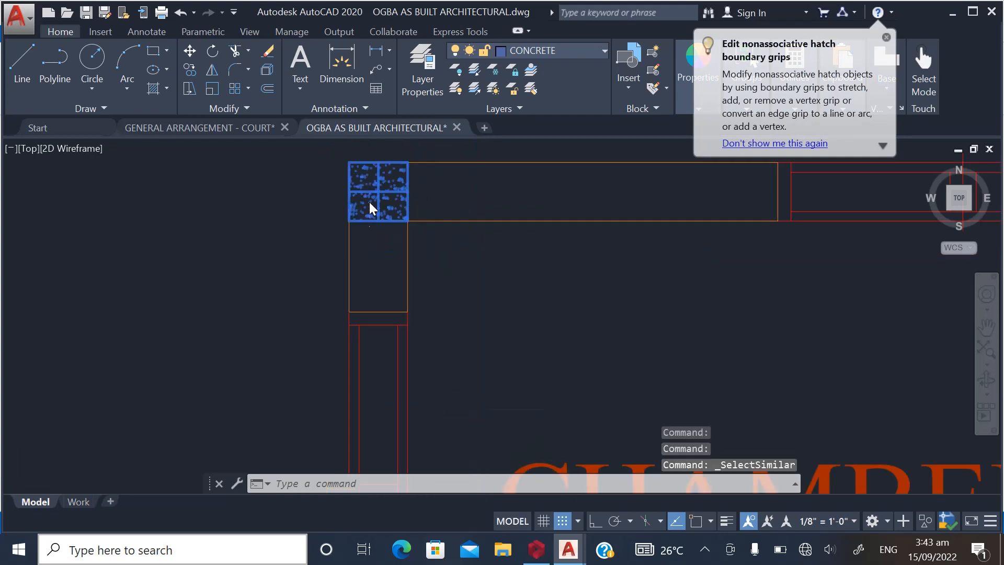
{"action": "scroll", "coordinate": [386, 251], "scroll_direction": "down", "scroll_amount": 12}
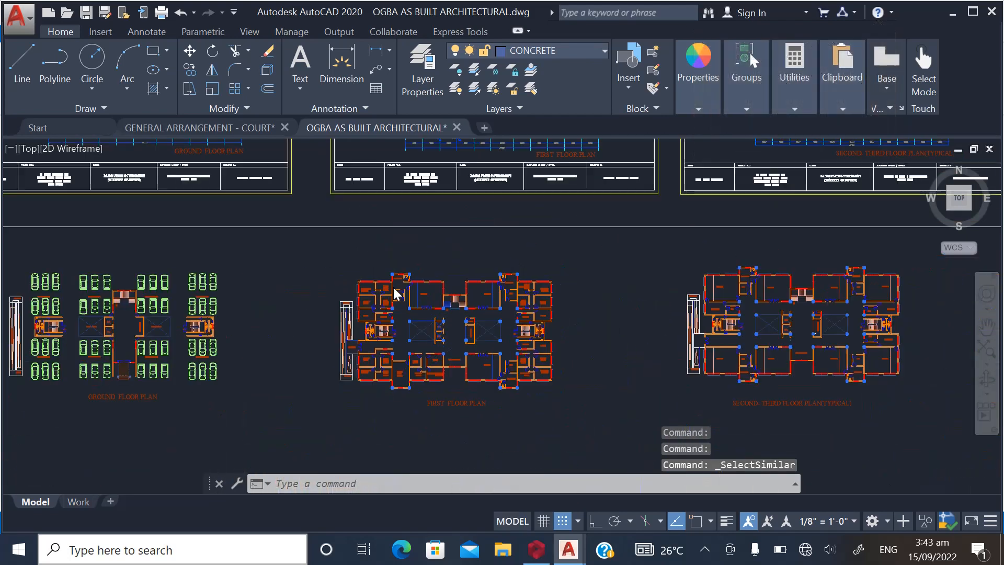
{"action": "scroll", "coordinate": [395, 296], "scroll_direction": "down", "scroll_amount": 3}
{"action": "scroll", "coordinate": [393, 321], "scroll_direction": "up", "scroll_amount": 12}
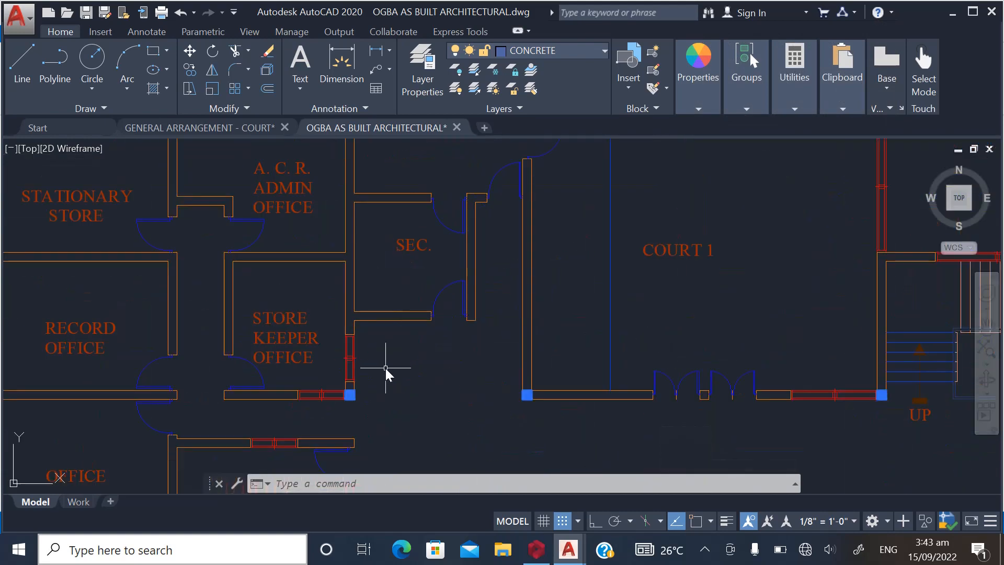
{"action": "key", "text": "Delete"}
Examine the framed row of floor plans for any remaining column hatches
{"action": "scroll", "coordinate": [379, 345], "scroll_direction": "down", "scroll_amount": 5}
{"action": "scroll", "coordinate": [336, 265], "scroll_direction": "down", "scroll_amount": 4}
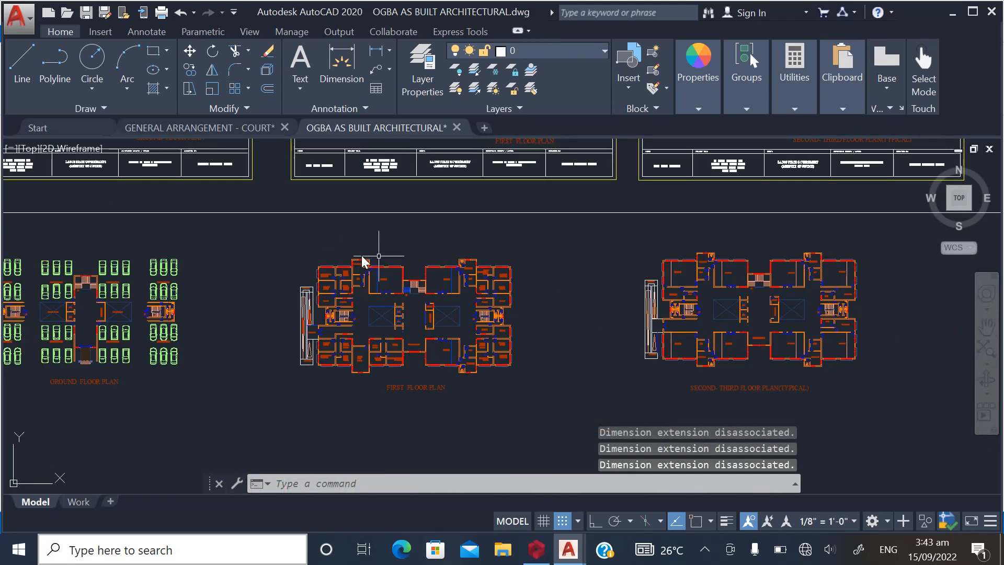
{"action": "scroll", "coordinate": [595, 277], "scroll_direction": "up", "scroll_amount": 4}
{"action": "scroll", "coordinate": [619, 269], "scroll_direction": "down", "scroll_amount": 4}
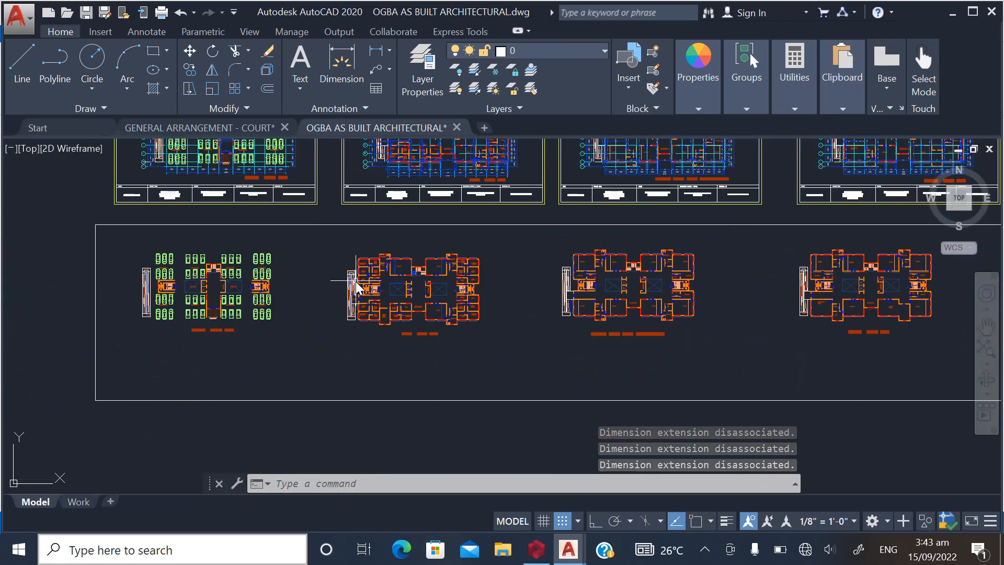
{"action": "scroll", "coordinate": [364, 269], "scroll_direction": "up", "scroll_amount": 2}
{"action": "scroll", "coordinate": [348, 274], "scroll_direction": "down", "scroll_amount": 4}
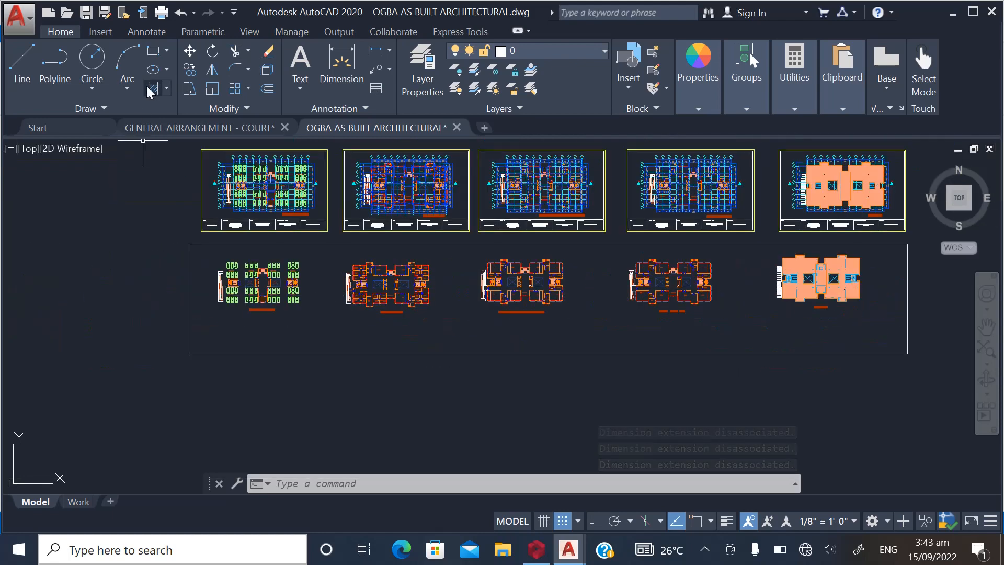
{"action": "scroll", "coordinate": [313, 326], "scroll_direction": "down", "scroll_amount": 2}
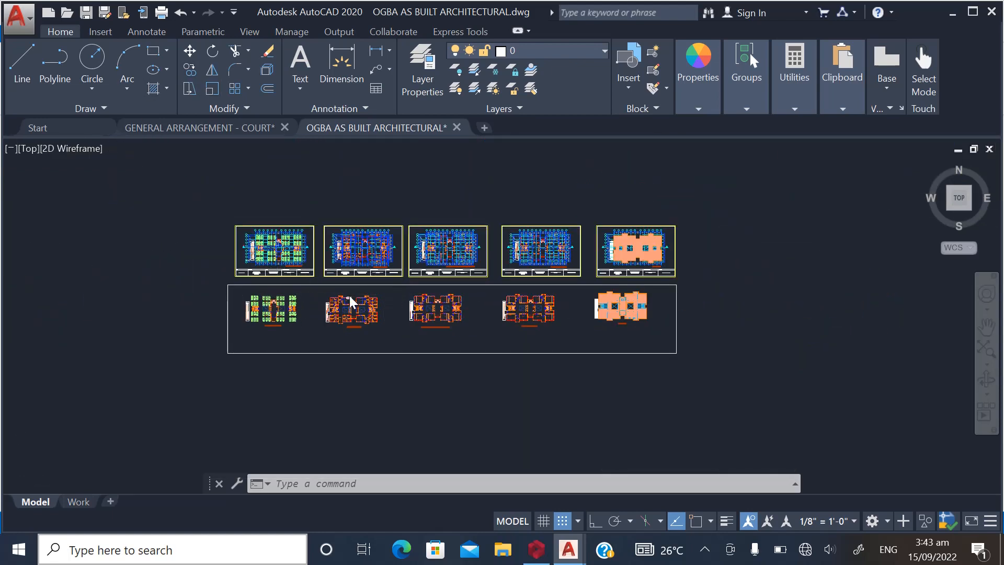
{"action": "scroll", "coordinate": [350, 296], "scroll_direction": "up", "scroll_amount": 2}
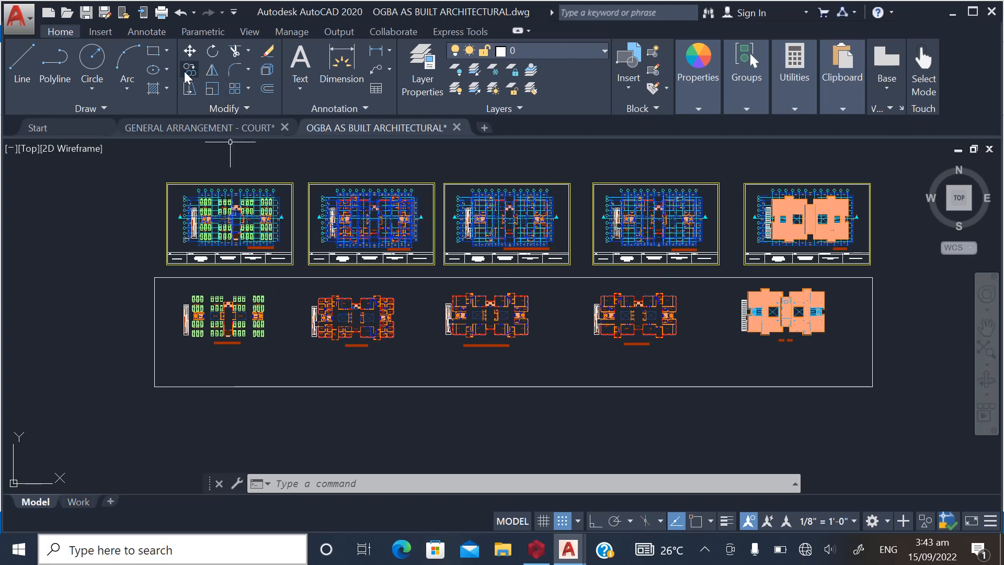
Copy the frame with its five unannotated plans to the empty area directly below the original row
{"action": "left_click", "coordinate": [146, 268]}
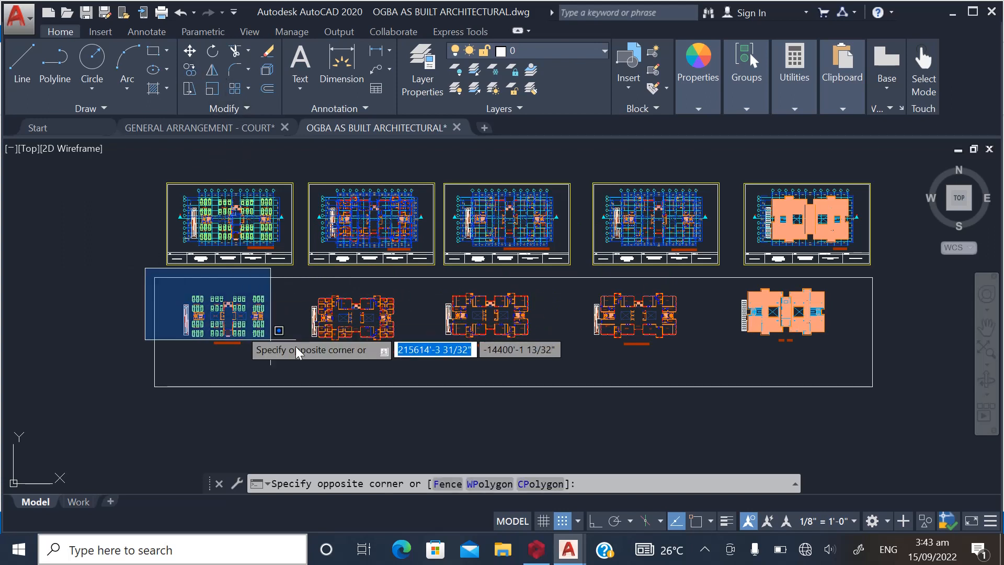
{"action": "left_click", "coordinate": [899, 402]}
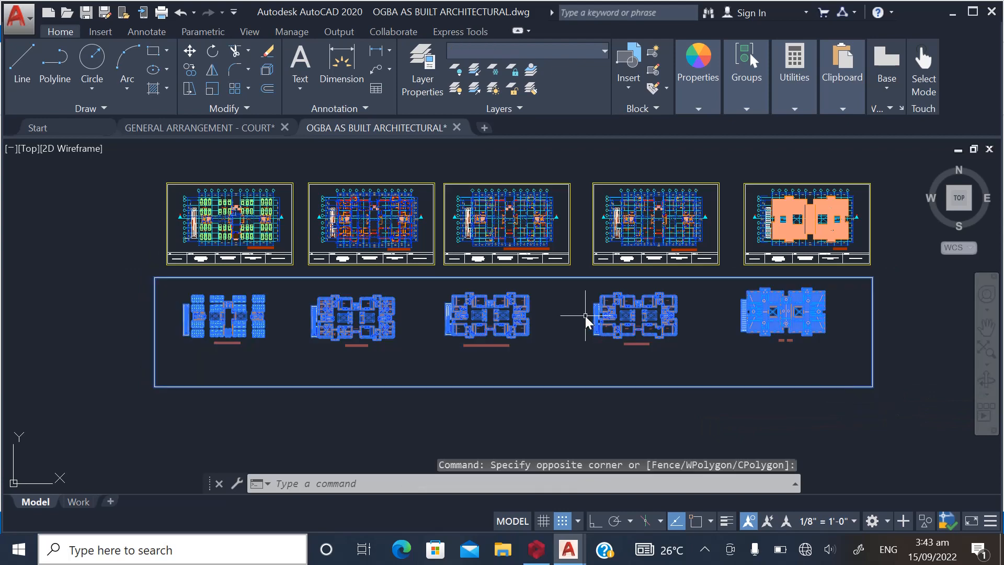
{"action": "right_click", "coordinate": [528, 305]}
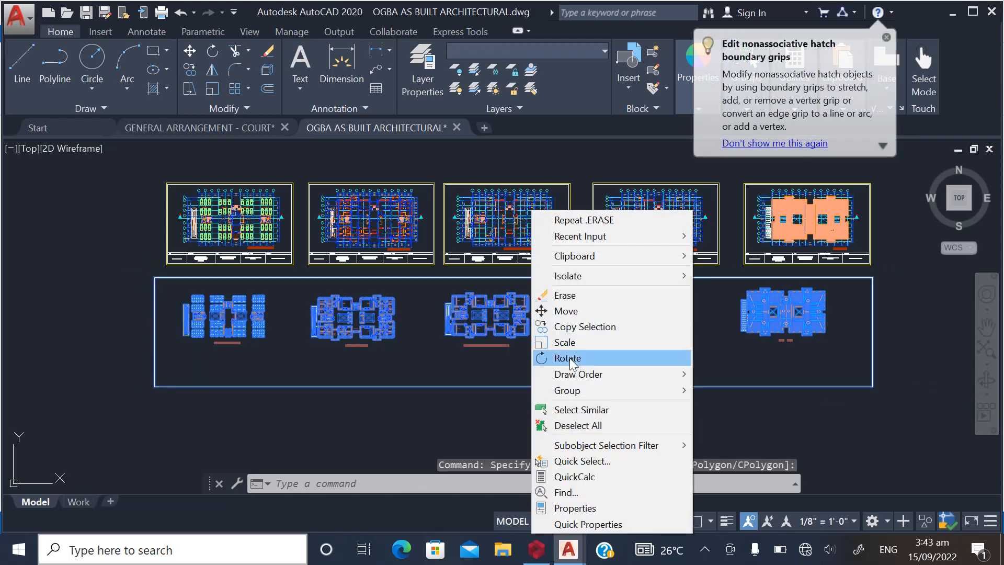
{"action": "left_click", "coordinate": [573, 329]}
{"action": "left_click", "coordinate": [547, 312]}
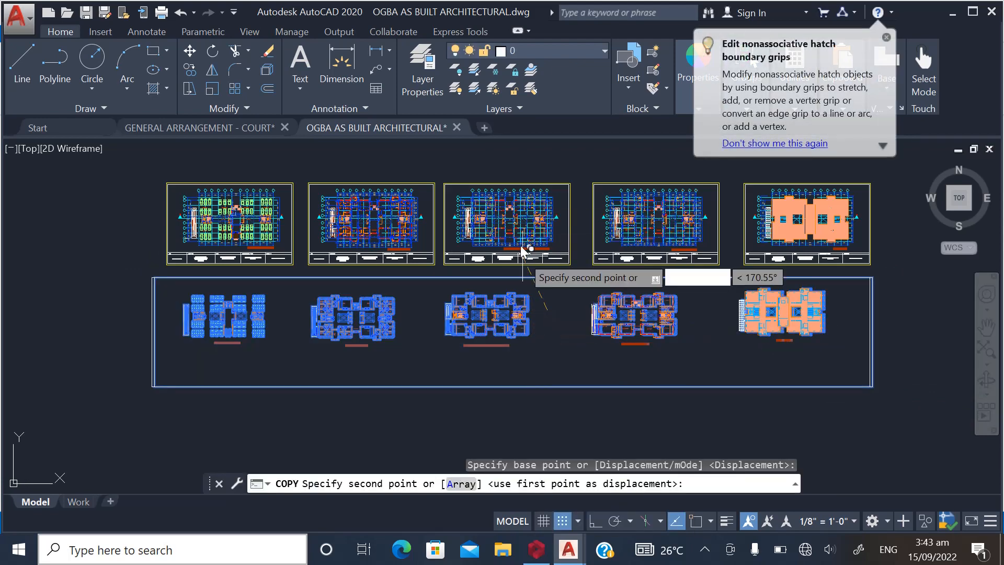
{"action": "scroll", "coordinate": [518, 309], "scroll_direction": "down", "scroll_amount": 4}
{"action": "scroll", "coordinate": [518, 319], "scroll_direction": "up", "scroll_amount": 4}
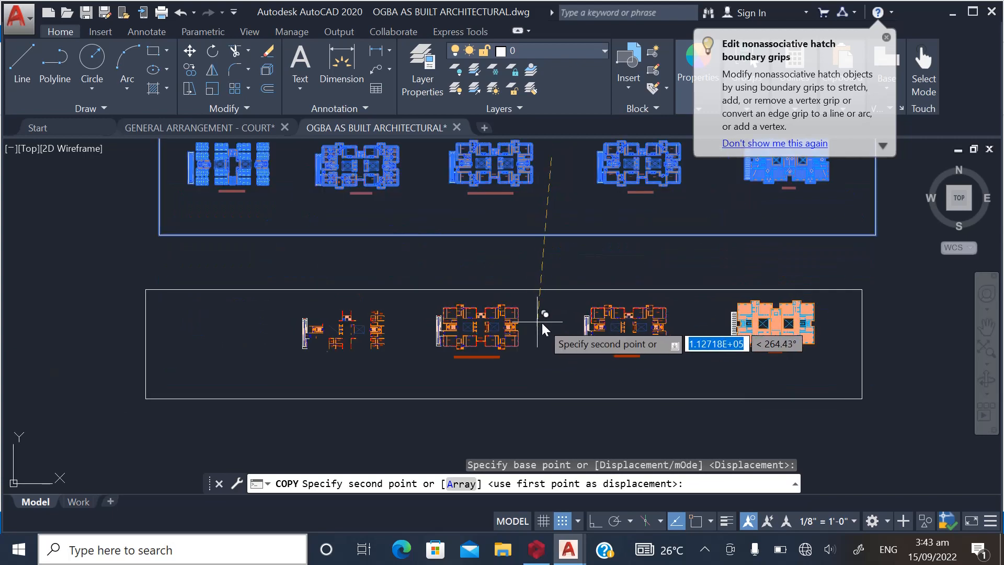
{"action": "left_click", "coordinate": [547, 330]}
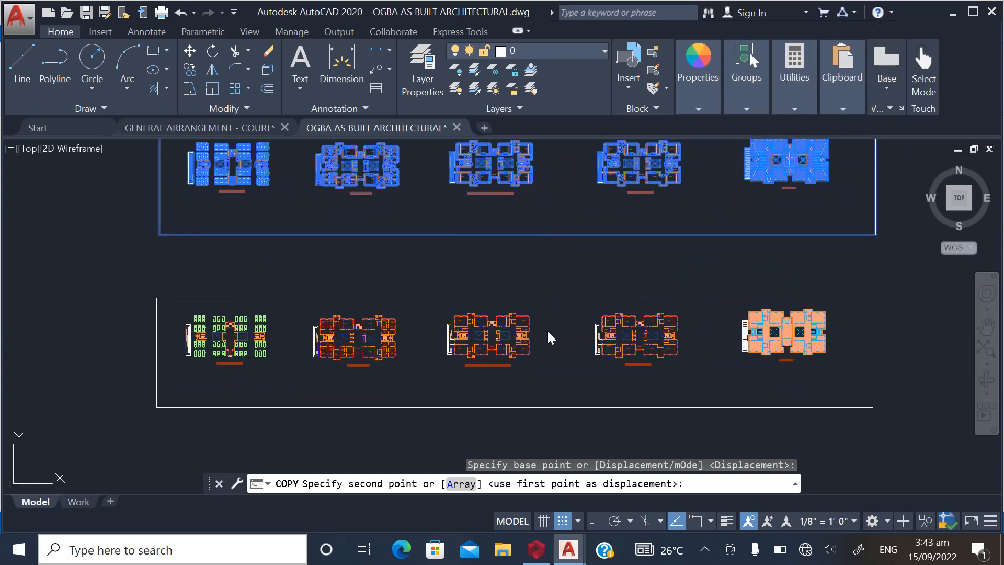
{"action": "key", "text": "Escape"}
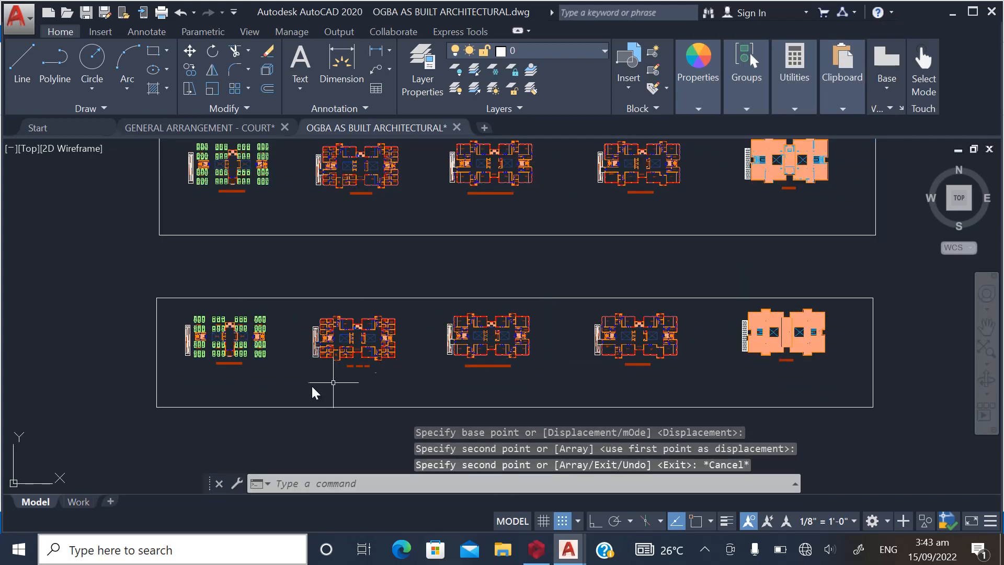
Make COLUMN the current layer
{"action": "scroll", "coordinate": [235, 340], "scroll_direction": "up", "scroll_amount": 5}
{"action": "scroll", "coordinate": [277, 318], "scroll_direction": "down", "scroll_amount": 4}
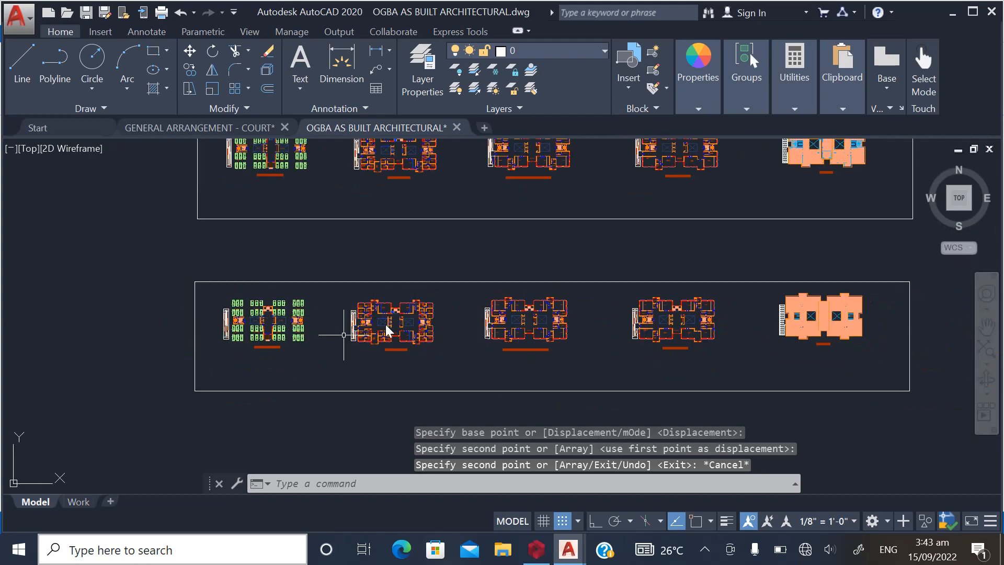
{"action": "scroll", "coordinate": [305, 250], "scroll_direction": "up", "scroll_amount": 6}
{"action": "scroll", "coordinate": [217, 343], "scroll_direction": "down", "scroll_amount": 3}
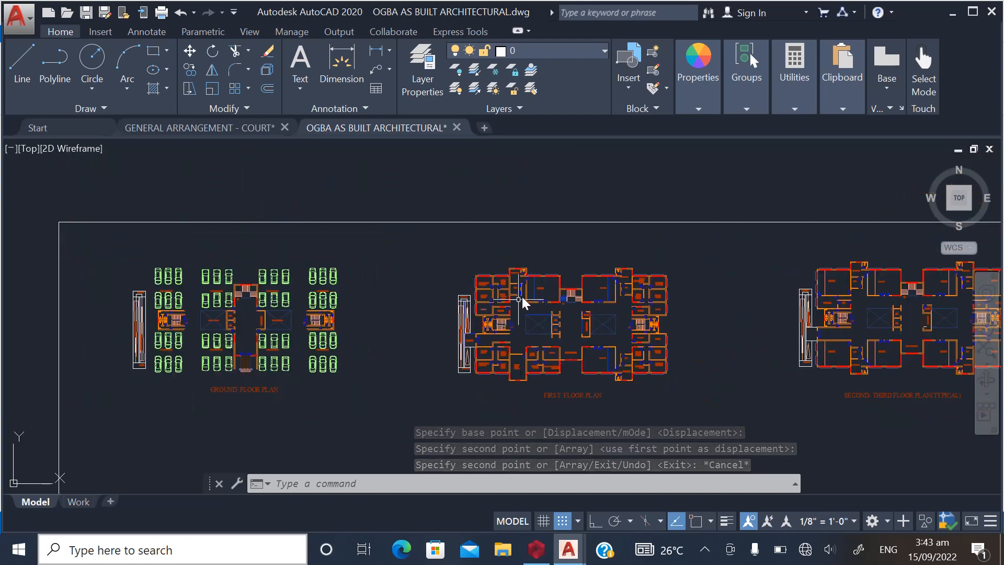
{"action": "scroll", "coordinate": [512, 284], "scroll_direction": "up", "scroll_amount": 3}
{"action": "scroll", "coordinate": [459, 264], "scroll_direction": "down", "scroll_amount": 6}
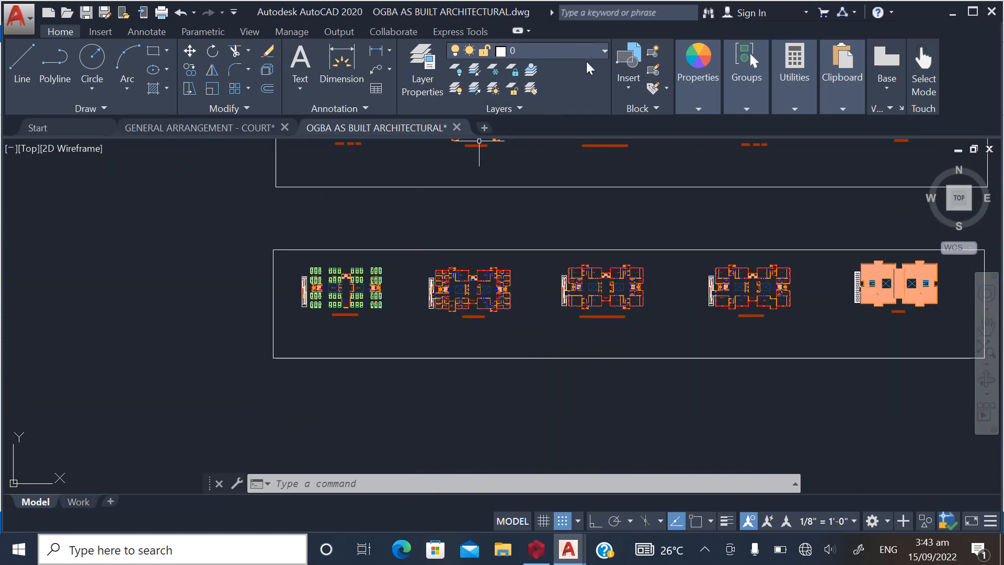
{"action": "left_click", "coordinate": [602, 50]}
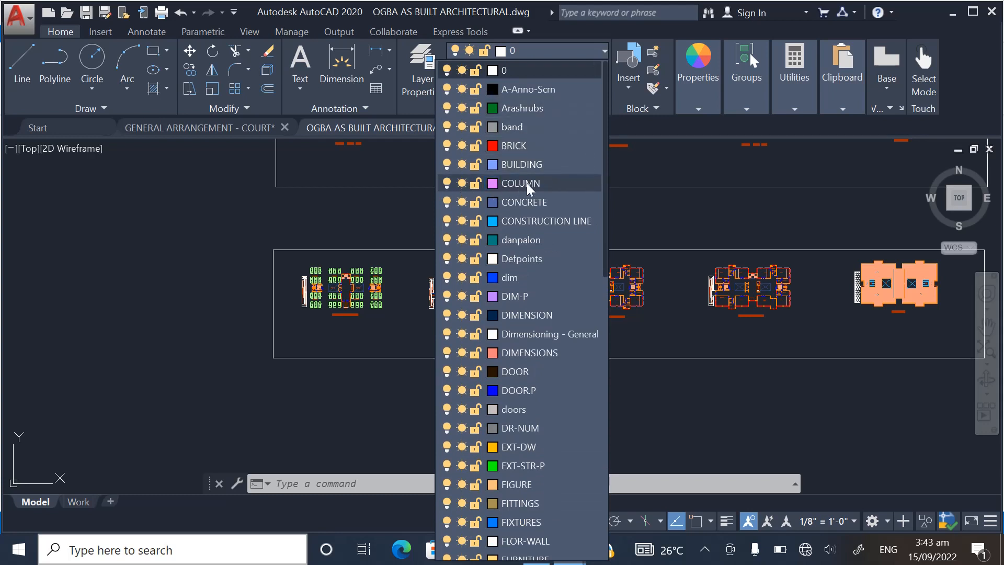
{"action": "left_click", "coordinate": [515, 182]}
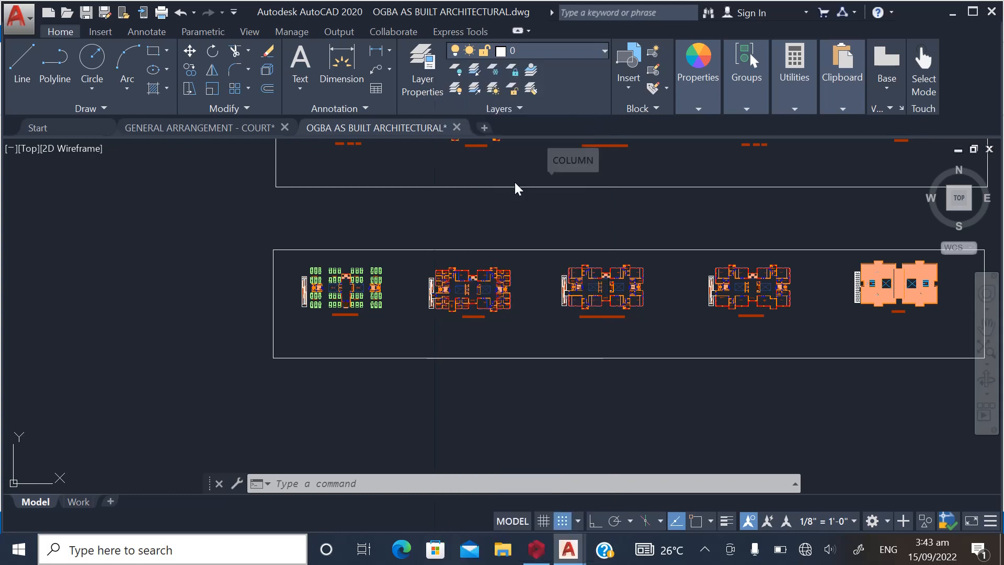
{"action": "scroll", "coordinate": [425, 282], "scroll_direction": "up", "scroll_amount": 4}
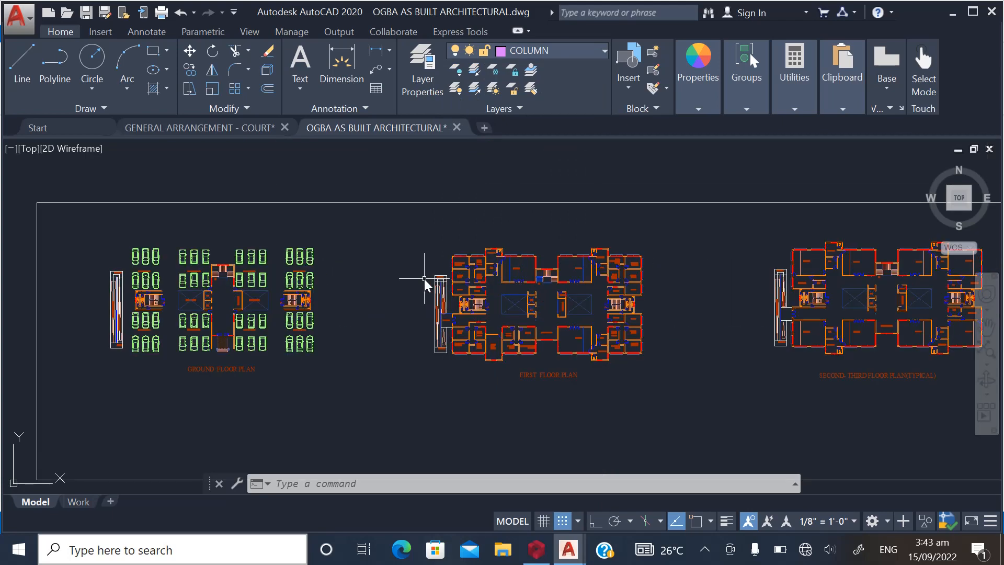
{"action": "left_click", "coordinate": [54, 62]}
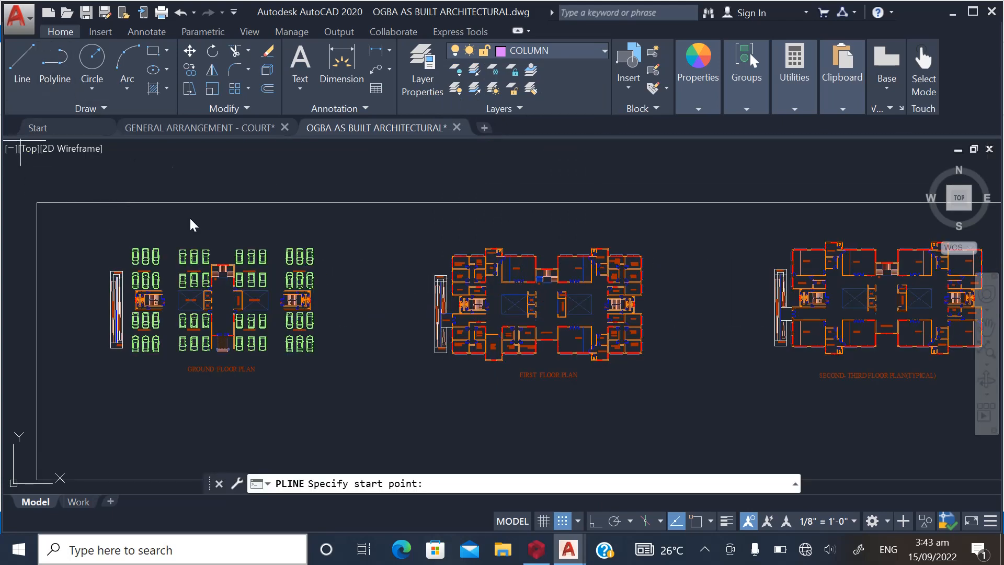
{"action": "scroll", "coordinate": [353, 284], "scroll_direction": "up", "scroll_amount": 2}
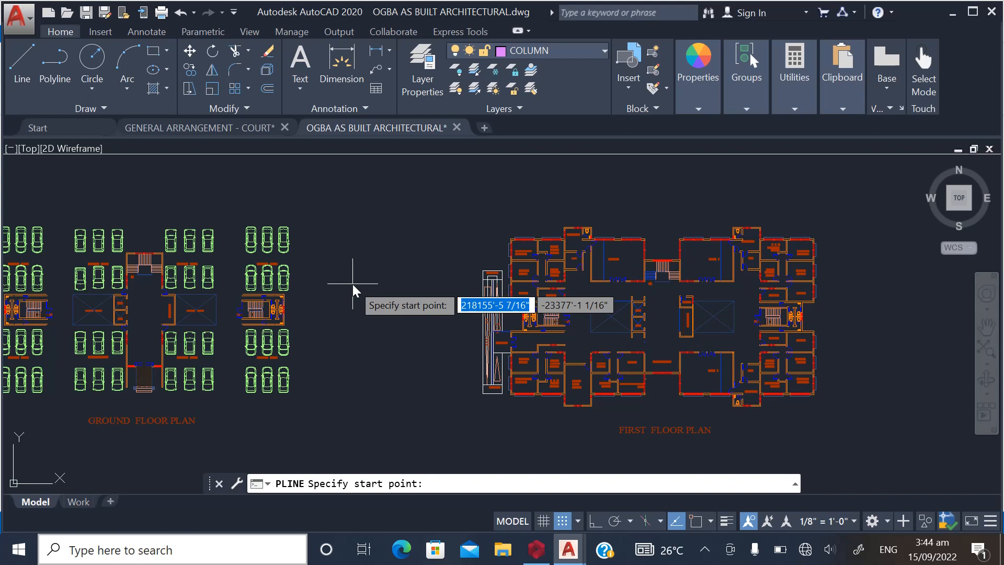
{"action": "key", "text": "Escape"}
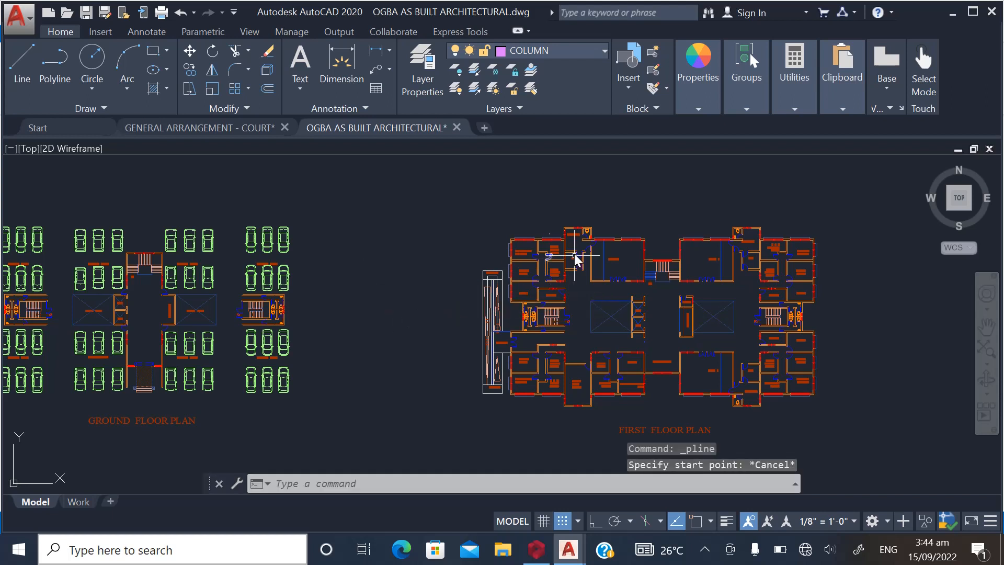
Start a linear dimension at the stationary store's upper-left wall corner in the first floor plan with object snap on
{"action": "scroll", "coordinate": [575, 256], "scroll_direction": "up", "scroll_amount": 4}
{"action": "scroll", "coordinate": [573, 255], "scroll_direction": "up", "scroll_amount": 4}
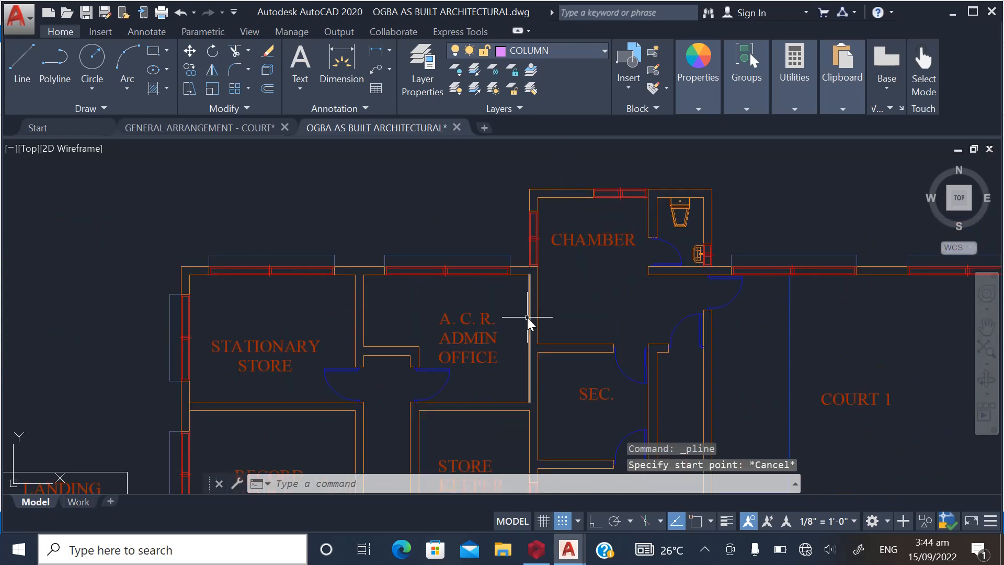
{"action": "scroll", "coordinate": [352, 274], "scroll_direction": "up", "scroll_amount": 5}
{"action": "scroll", "coordinate": [418, 348], "scroll_direction": "down", "scroll_amount": 4}
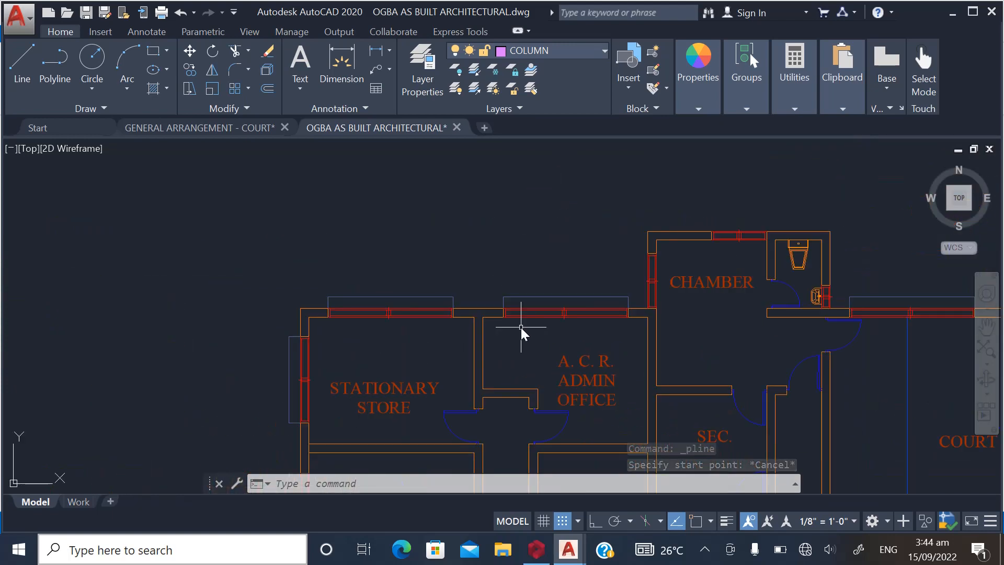
{"action": "scroll", "coordinate": [293, 300], "scroll_direction": "up", "scroll_amount": 6}
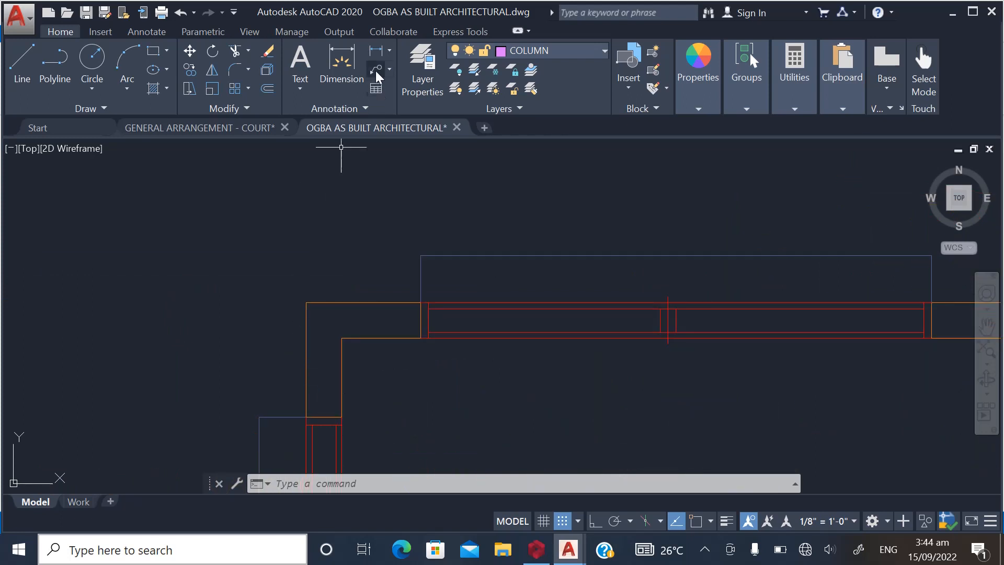
{"action": "left_click", "coordinate": [376, 52]}
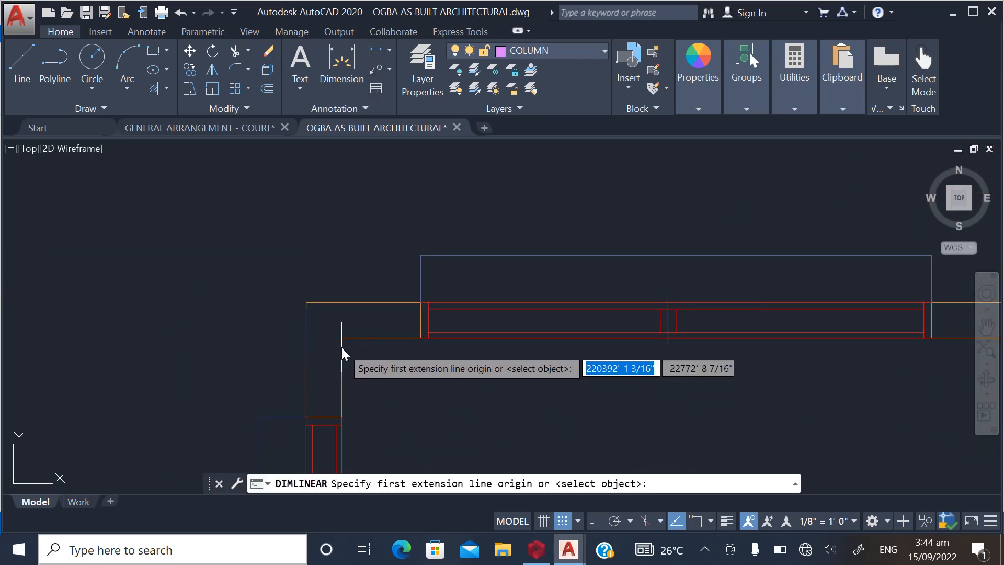
{"action": "left_click", "coordinate": [693, 520]}
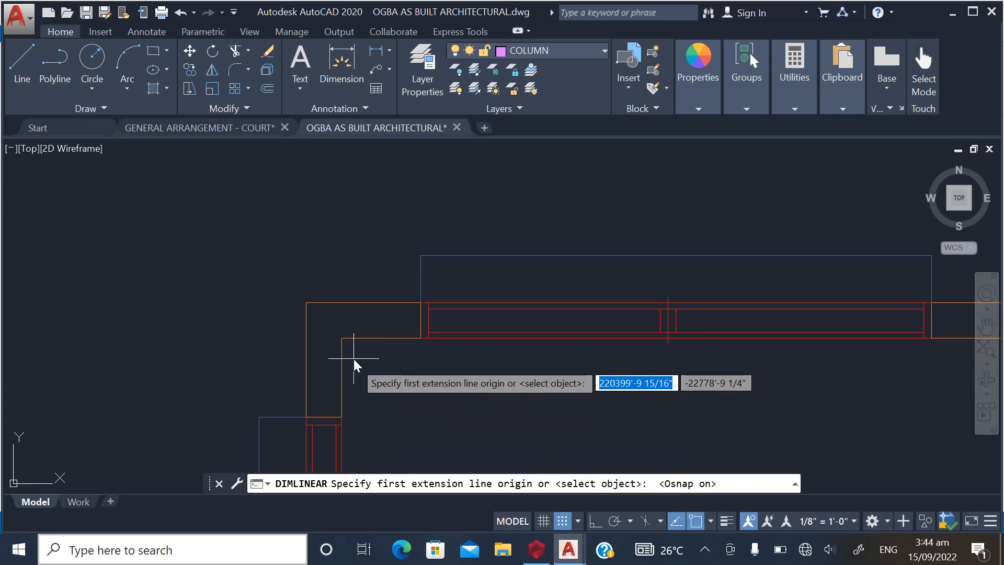
Try to dimension the wall thickness between the inner and outer points of the stationary store's corner
{"action": "left_click", "coordinate": [347, 341]}
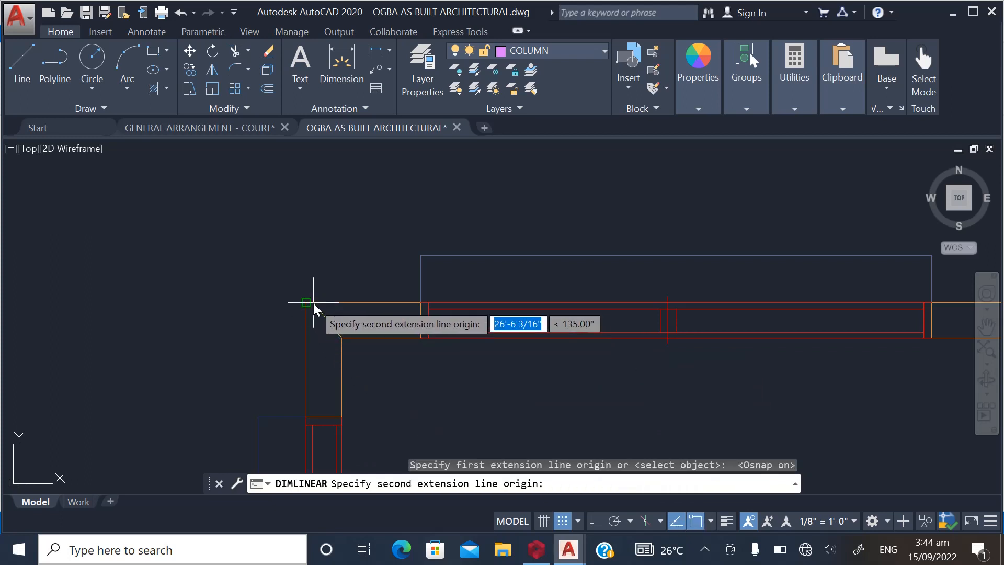
{"action": "left_click", "coordinate": [312, 303]}
{"action": "scroll", "coordinate": [313, 372], "scroll_direction": "up", "scroll_amount": 2}
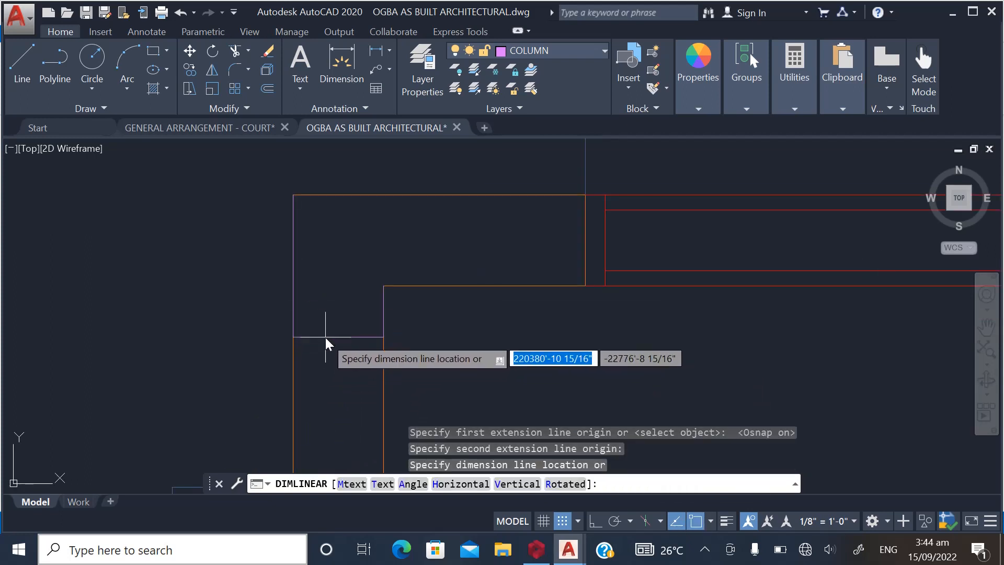
{"action": "scroll", "coordinate": [325, 337], "scroll_direction": "up", "scroll_amount": 3}
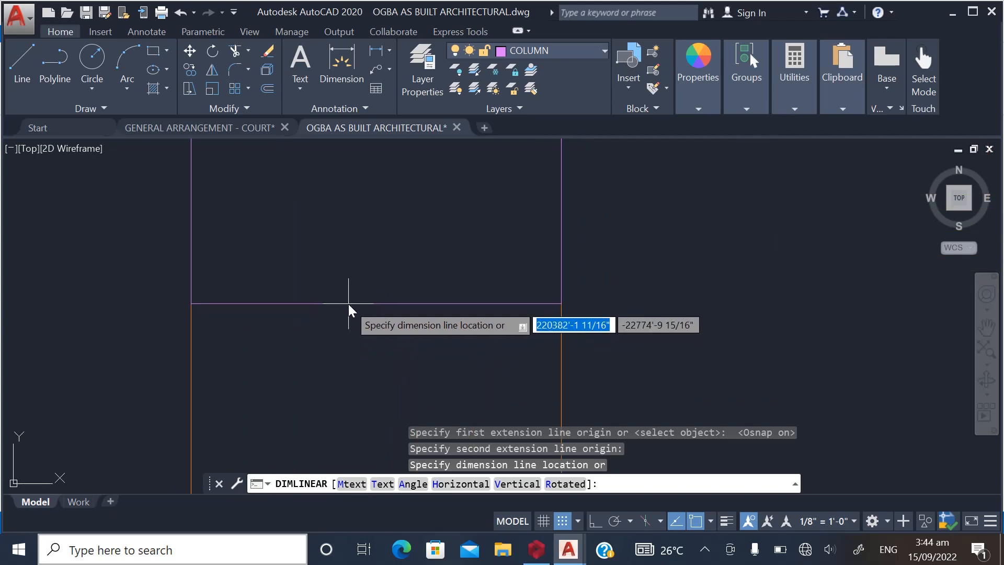
{"action": "key", "text": "Escape"}
{"action": "scroll", "coordinate": [312, 328], "scroll_direction": "down", "scroll_amount": 5}
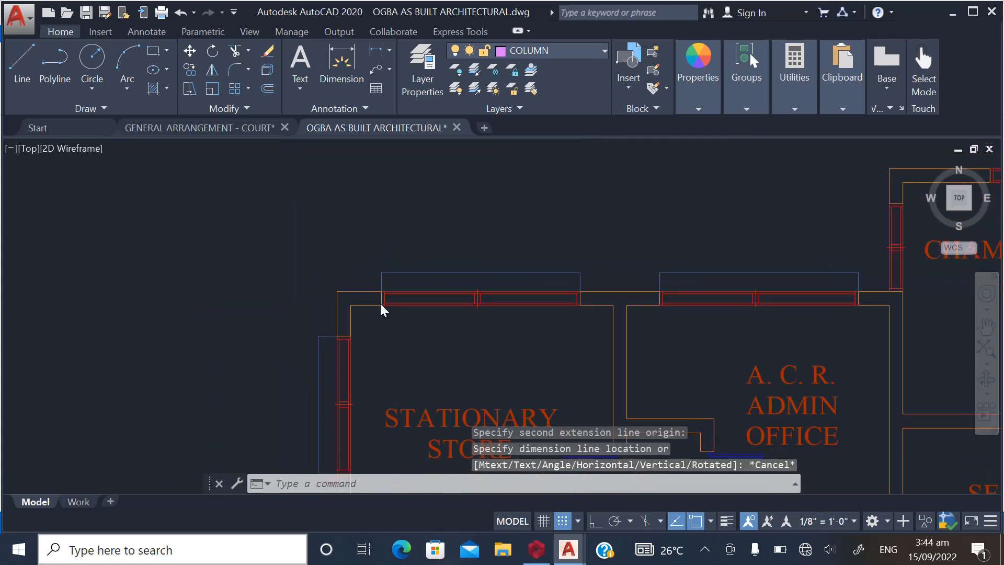
{"action": "scroll", "coordinate": [381, 306], "scroll_direction": "down", "scroll_amount": 5}
{"action": "type", "text": "D"}
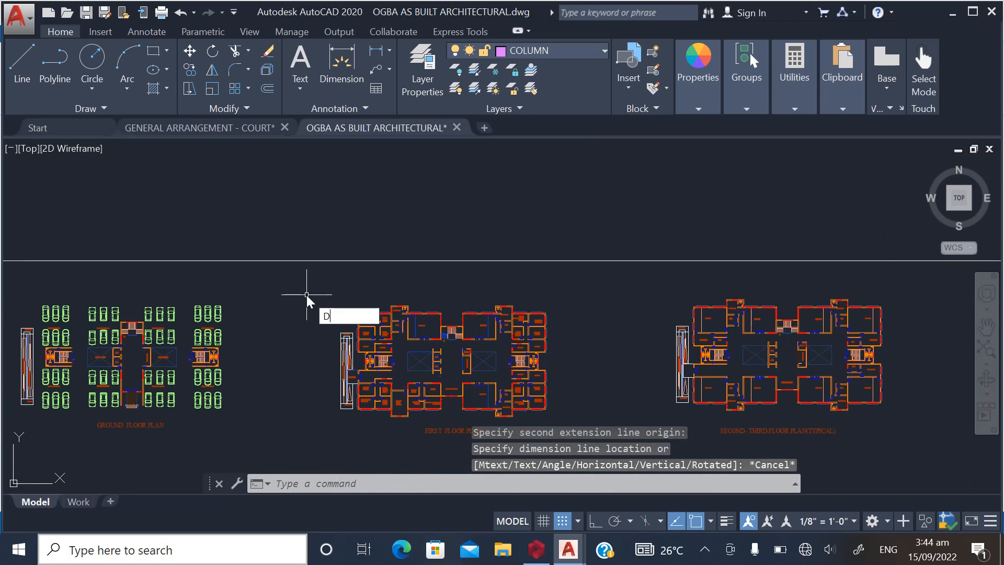
{"action": "type", "text": "IMSTY"}
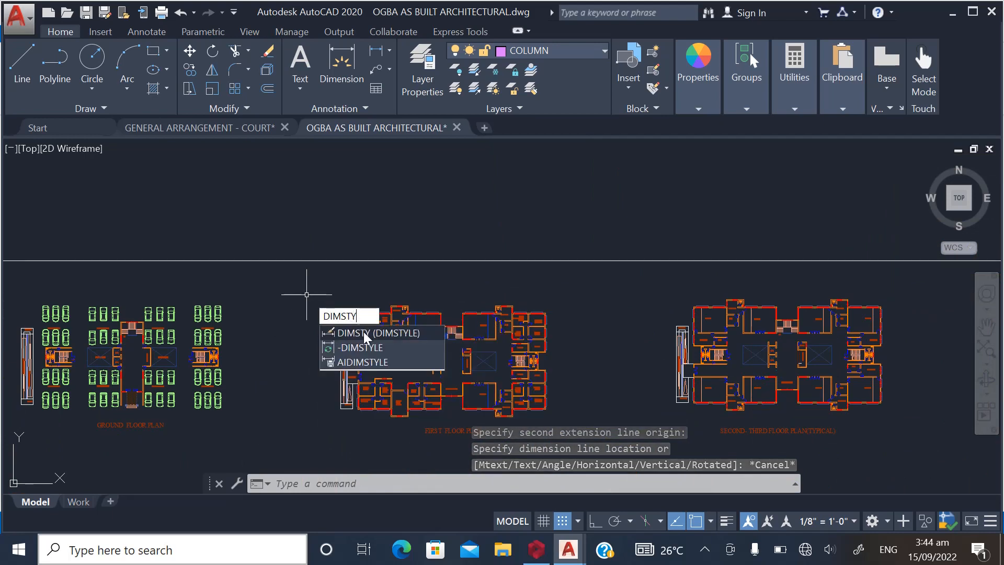
{"action": "key", "text": "Return"}
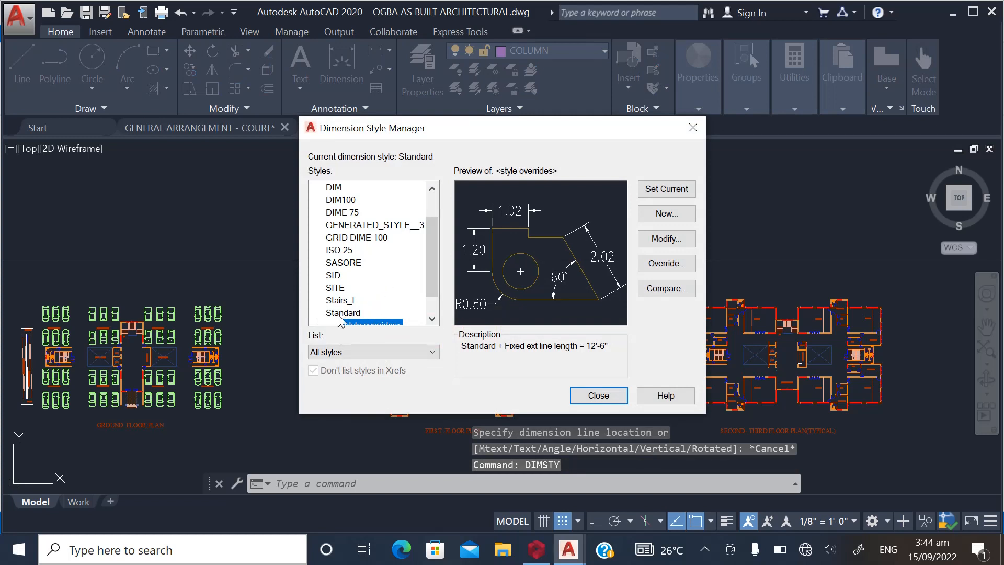
{"action": "left_click", "coordinate": [342, 313]}
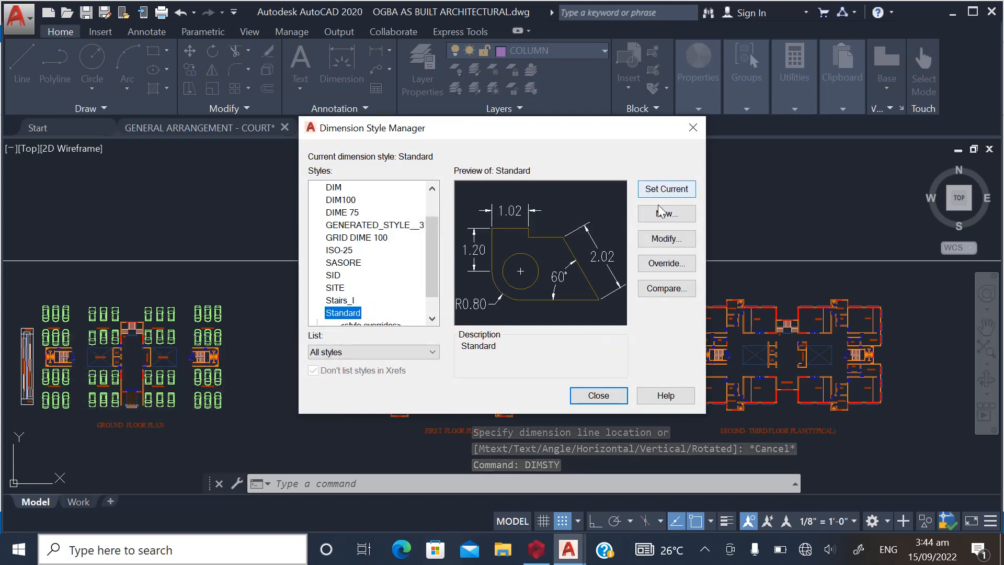
{"action": "left_click", "coordinate": [664, 239]}
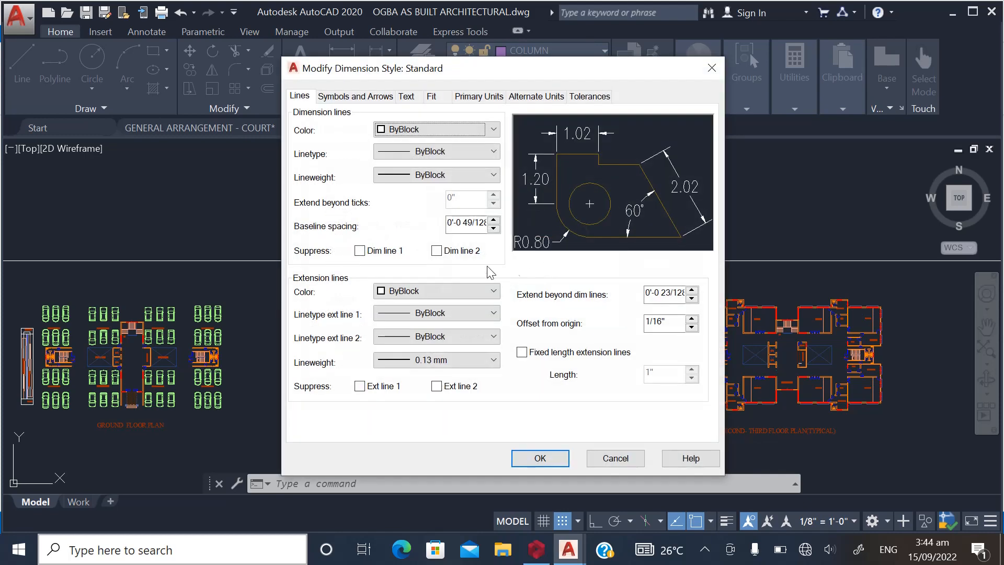
{"action": "left_click", "coordinate": [467, 99]}
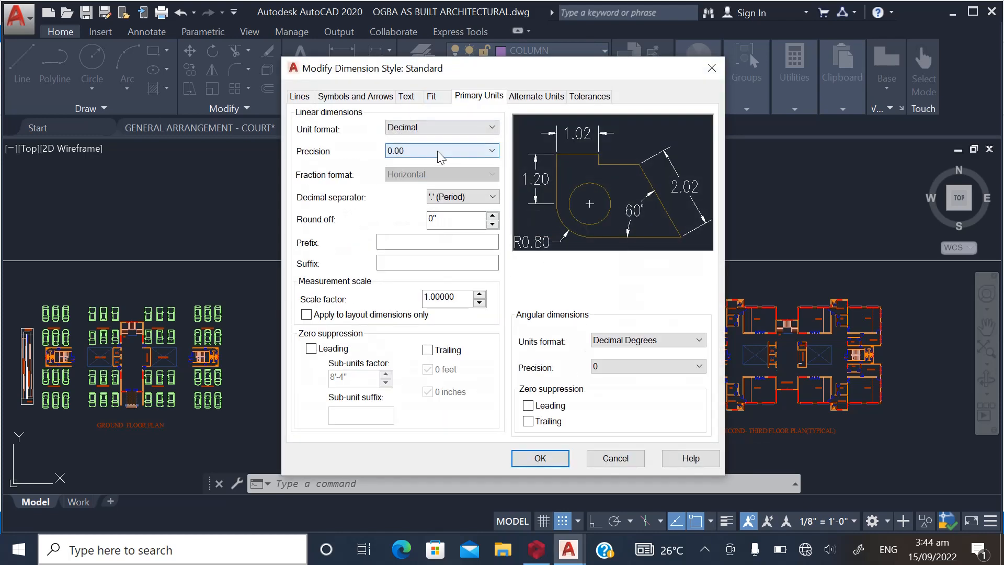
{"action": "left_click", "coordinate": [437, 152]}
{"action": "left_click", "coordinate": [427, 159]}
{"action": "left_click", "coordinate": [406, 97]}
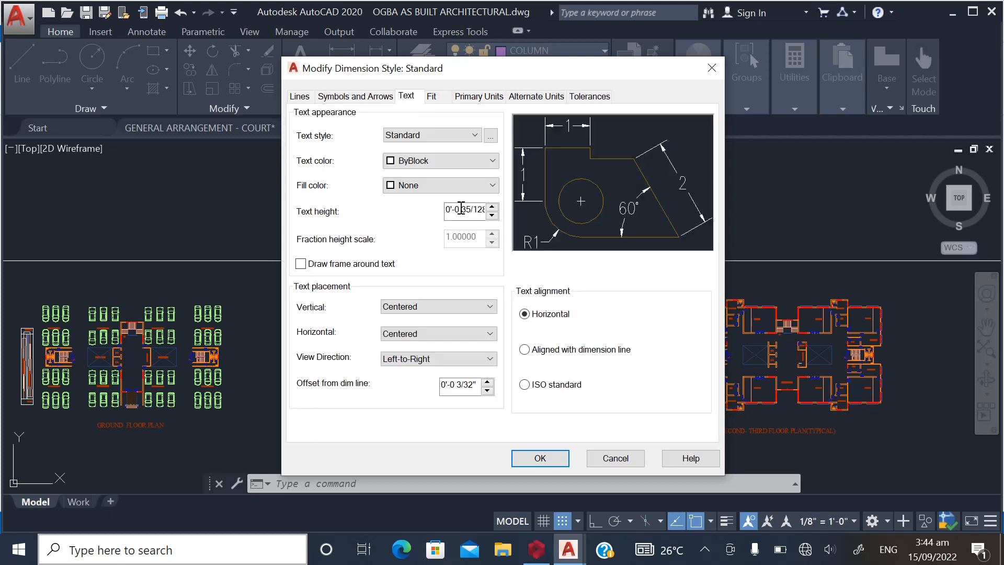
{"action": "left_click", "coordinate": [433, 97]}
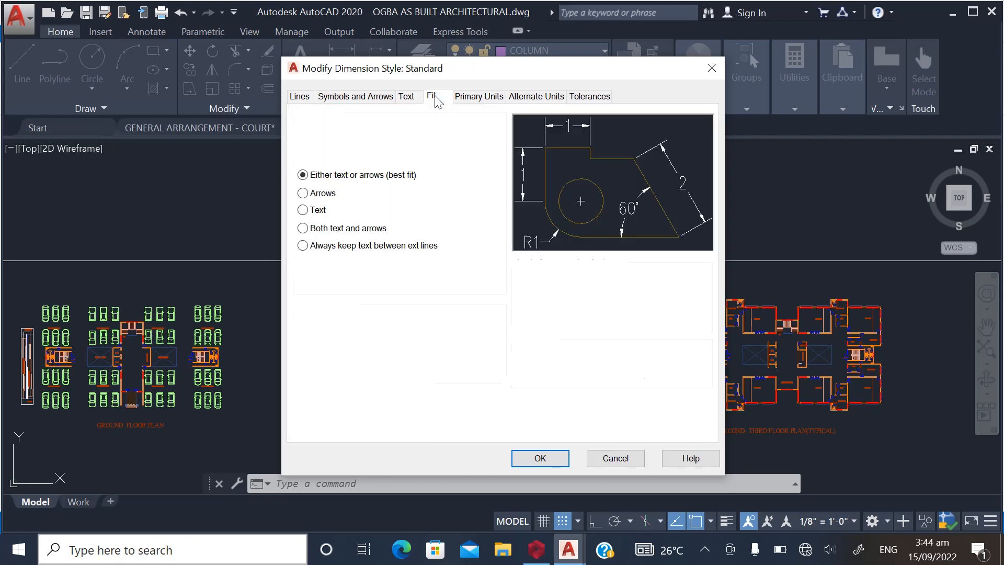
{"action": "left_click", "coordinate": [469, 99]}
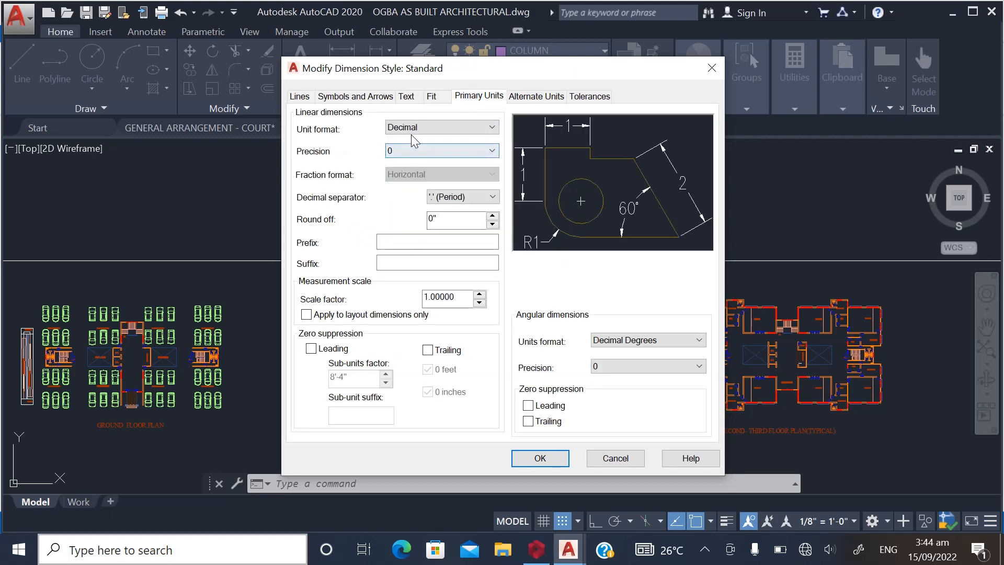
{"action": "left_click", "coordinate": [615, 459]}
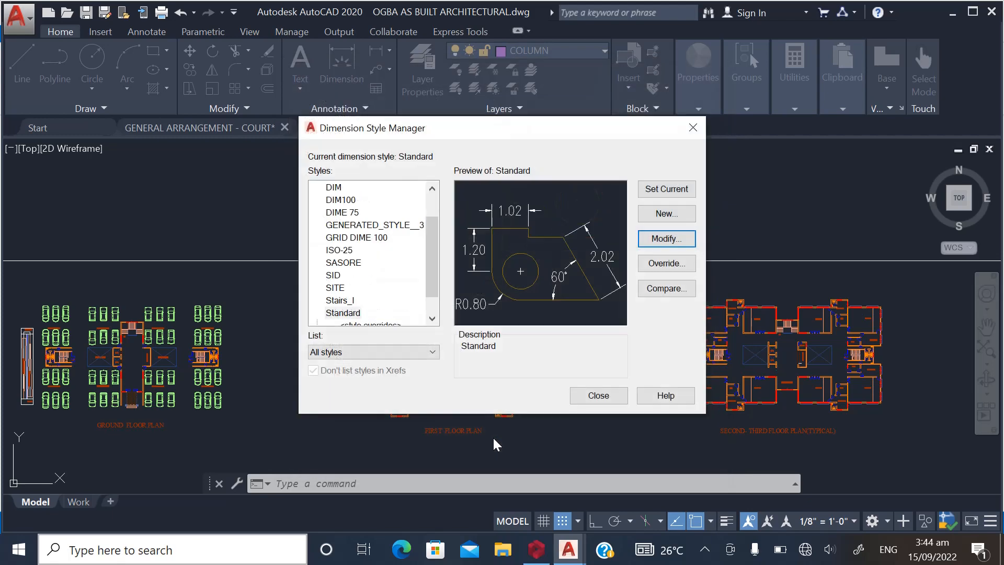
{"action": "left_click", "coordinate": [598, 396]}
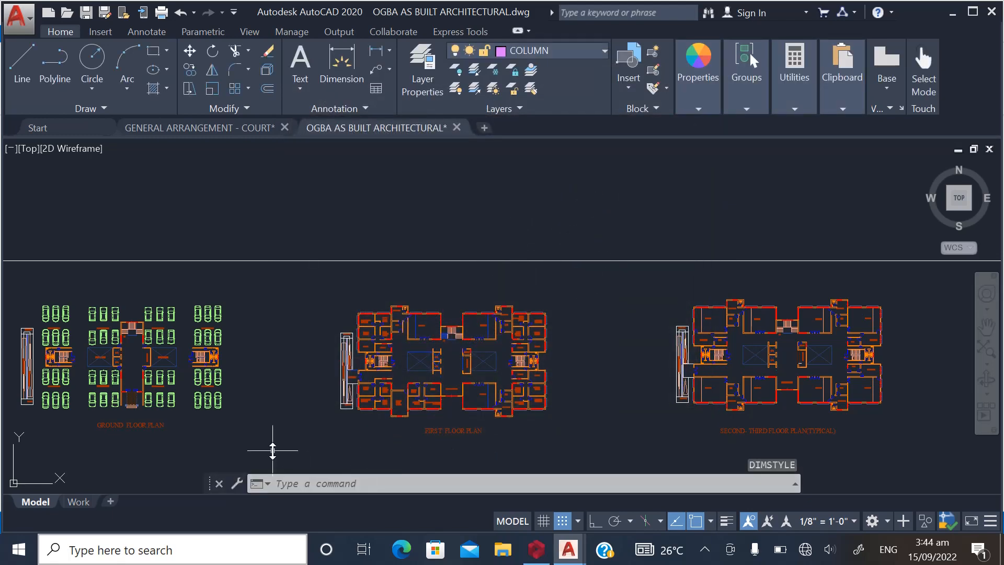
Configure the drawing units with the Decimal length type and Millimeters as the insertion scale
{"action": "type", "text": "UNITS"}
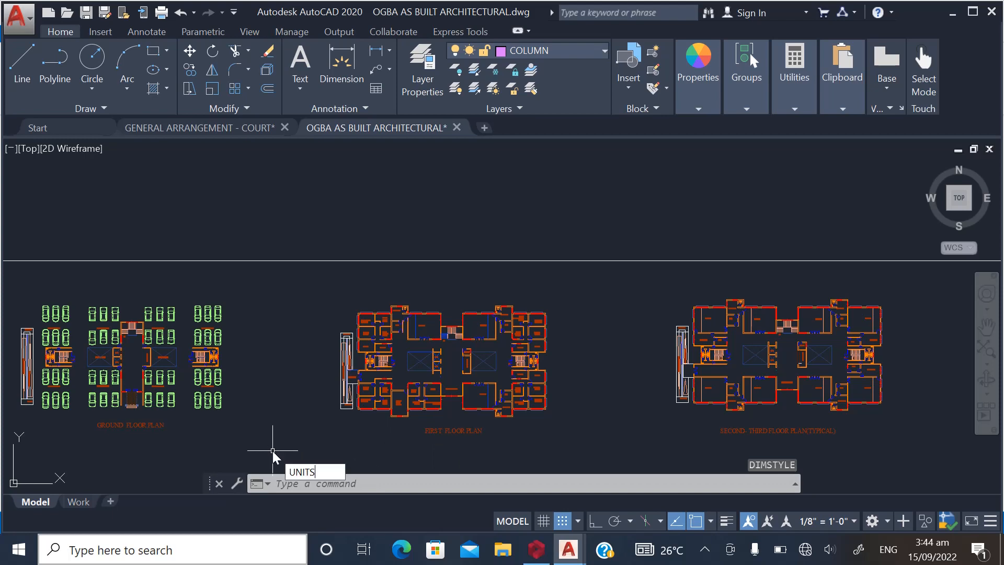
{"action": "key", "text": "Return"}
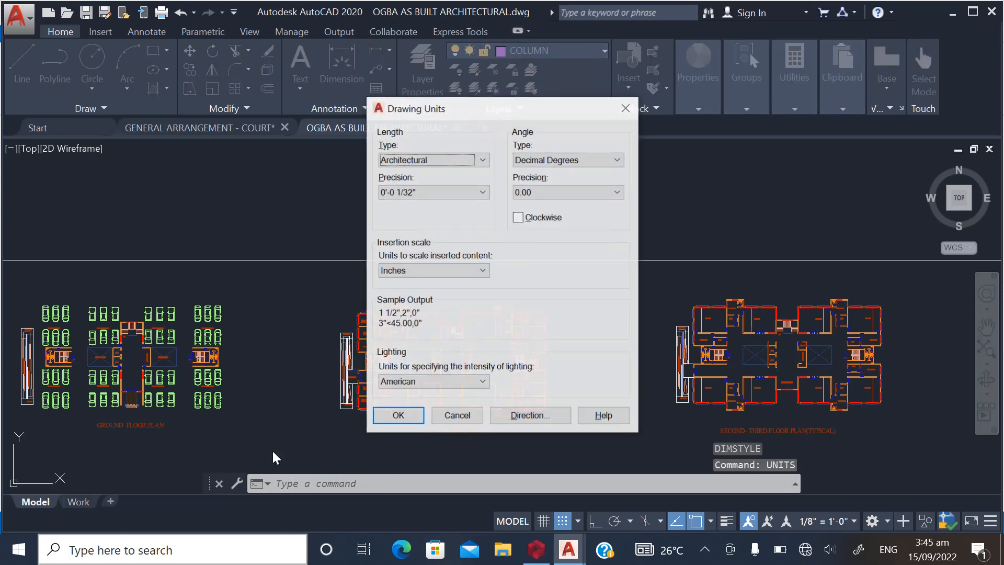
{"action": "left_click", "coordinate": [417, 193]}
{"action": "left_click", "coordinate": [417, 193]}
{"action": "left_click", "coordinate": [480, 159]}
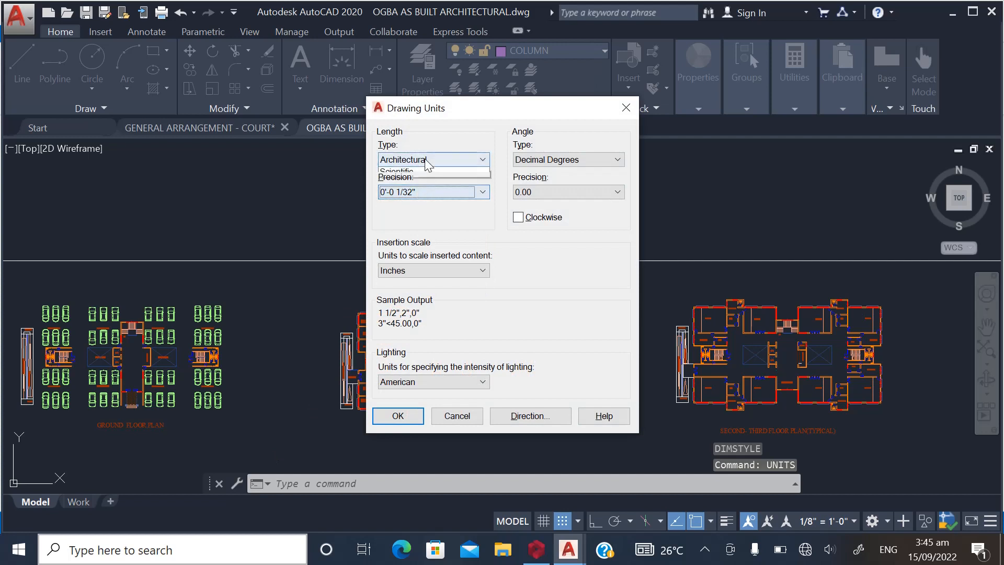
{"action": "left_click", "coordinate": [413, 179]}
{"action": "left_click", "coordinate": [414, 270]}
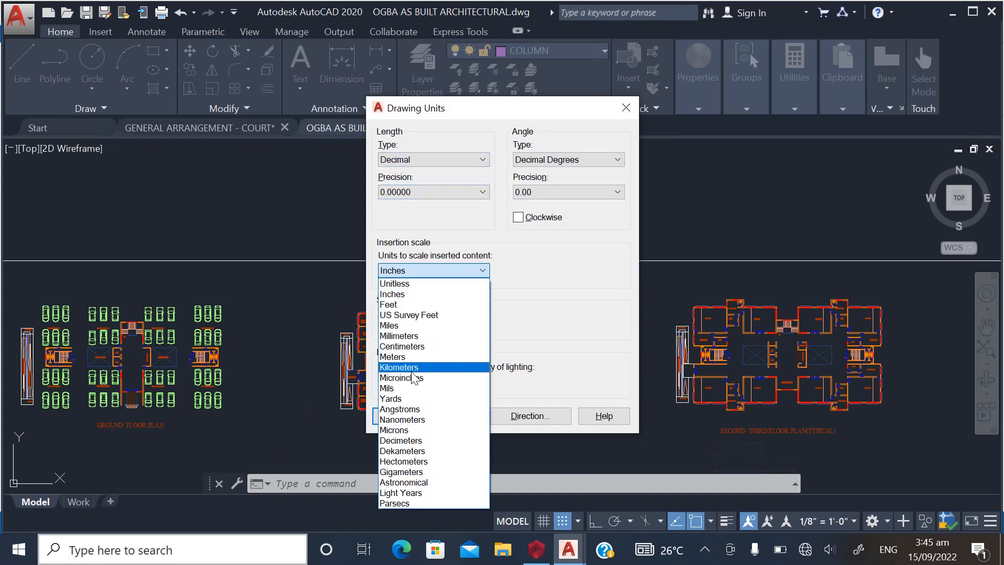
{"action": "left_click", "coordinate": [413, 336]}
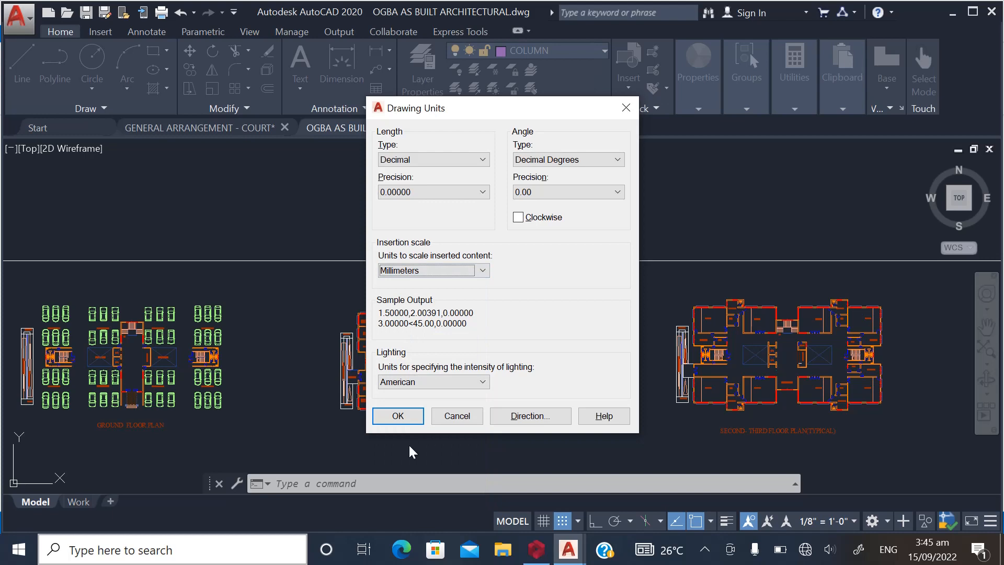
{"action": "left_click", "coordinate": [402, 416]}
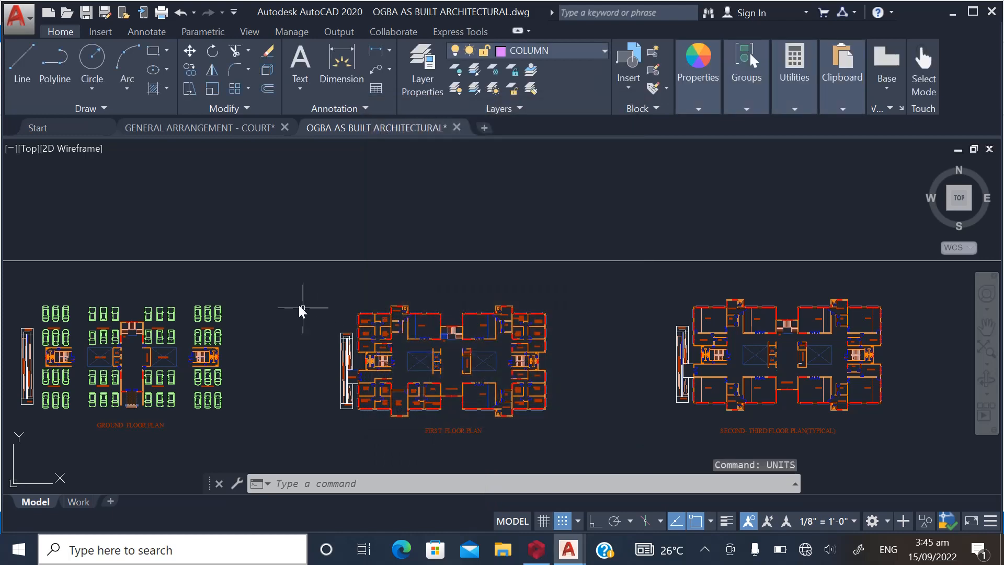
Modify the Standard dimension style to show linear dimensions with a precision of 0
{"action": "type", "text": "DIMSTY"}
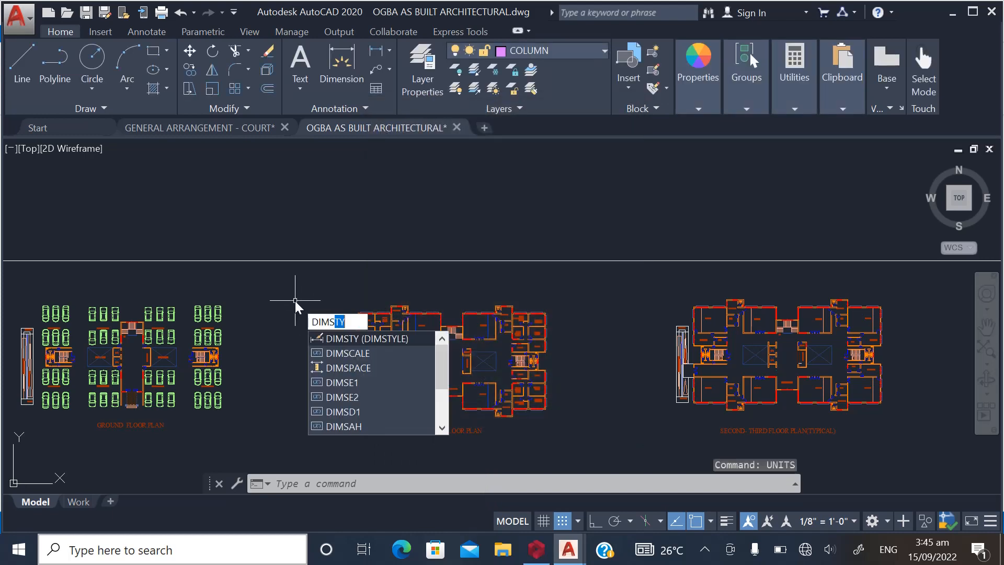
{"action": "left_click", "coordinate": [339, 338]}
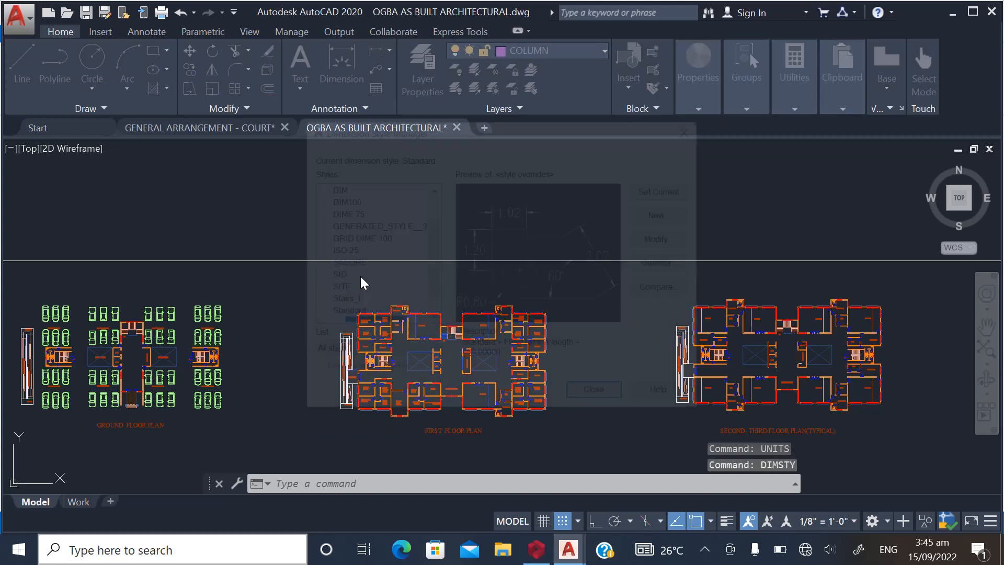
{"action": "scroll", "coordinate": [367, 293], "scroll_direction": "down", "scroll_amount": 1}
{"action": "left_click", "coordinate": [341, 289]}
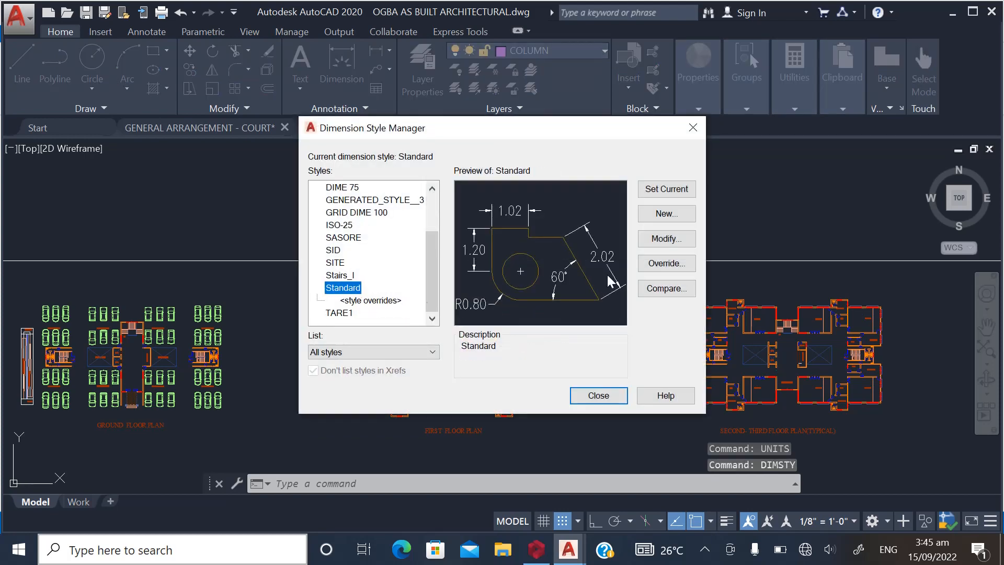
{"action": "left_click", "coordinate": [664, 240]}
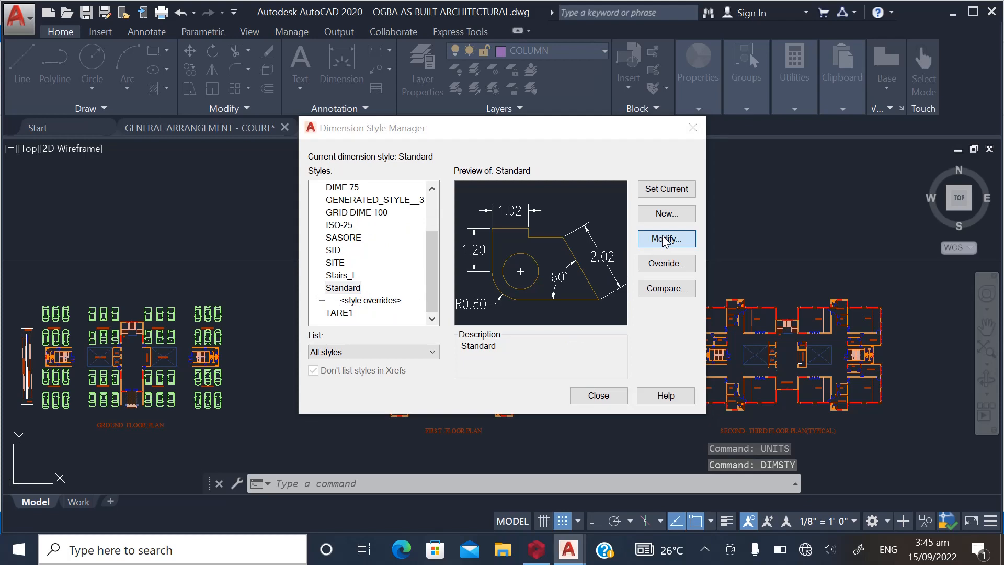
{"action": "left_click", "coordinate": [472, 97]}
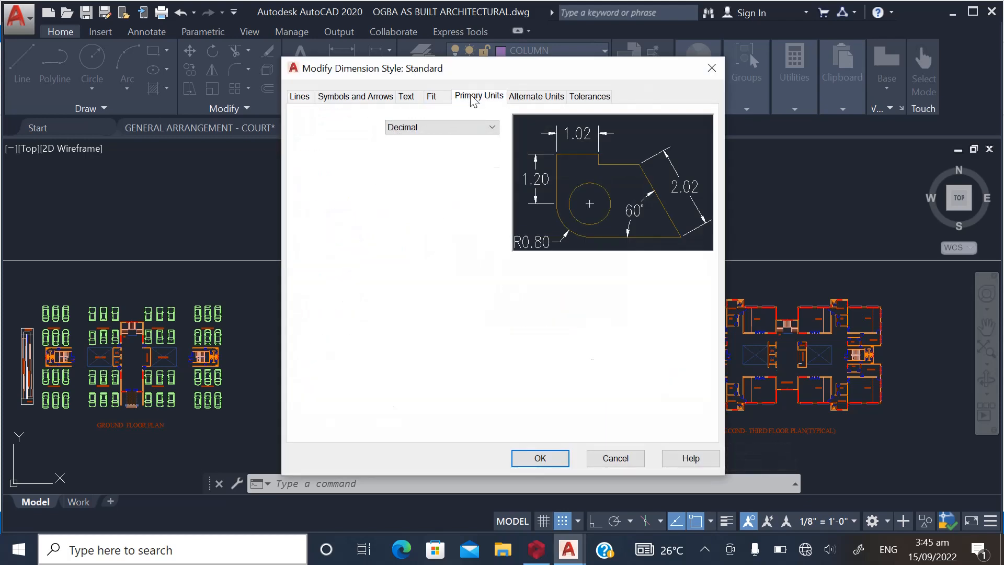
{"action": "left_click", "coordinate": [413, 151]}
{"action": "left_click", "coordinate": [407, 171]}
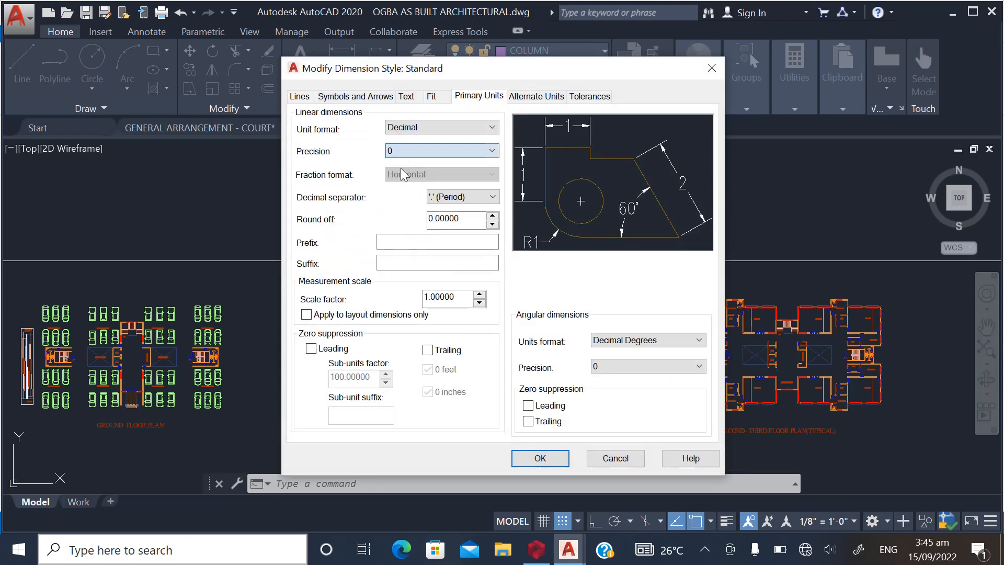
Set the text height of the Standard dimension style to 150
{"action": "left_click", "coordinate": [407, 97]}
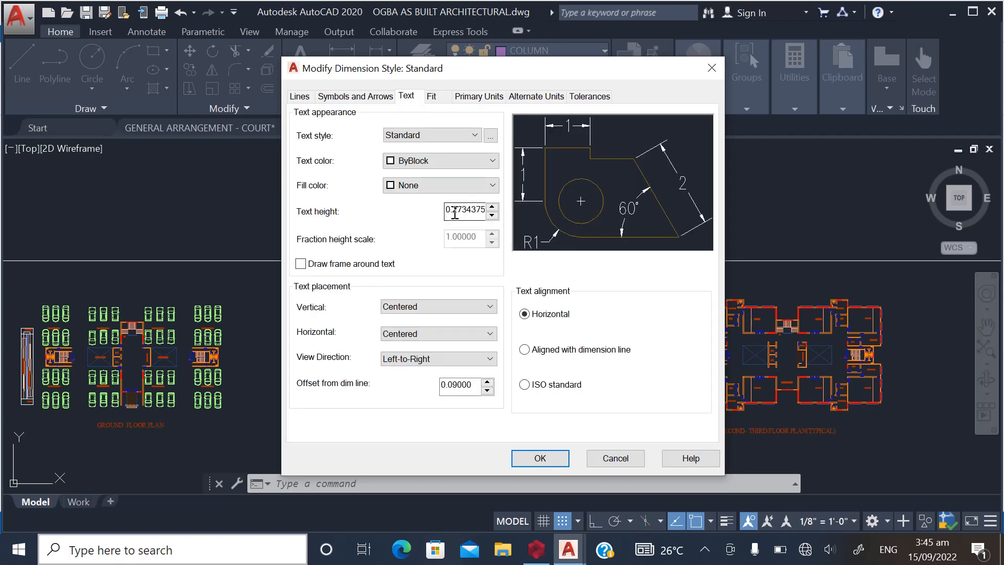
{"action": "left_click", "coordinate": [478, 96]}
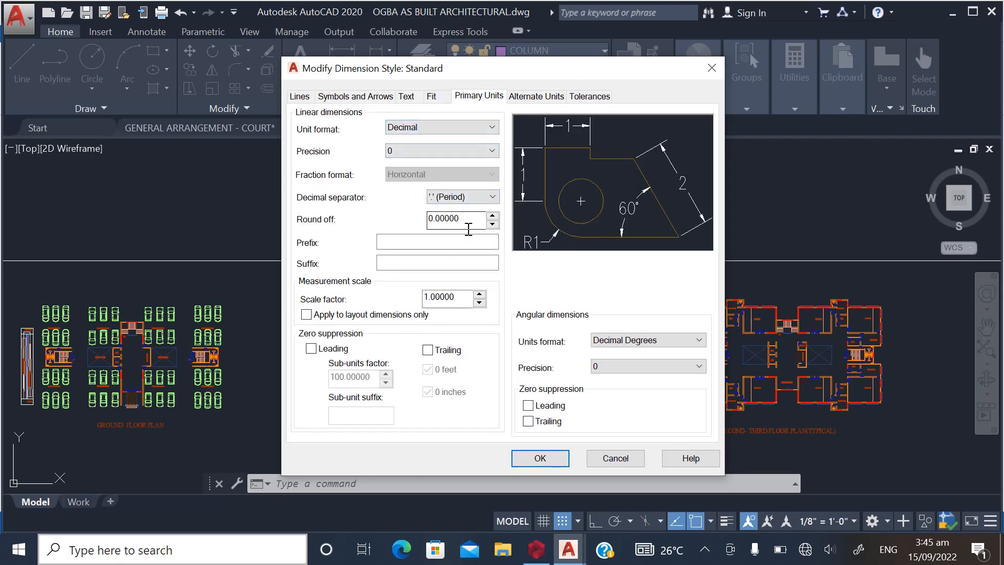
{"action": "left_click", "coordinate": [407, 98]}
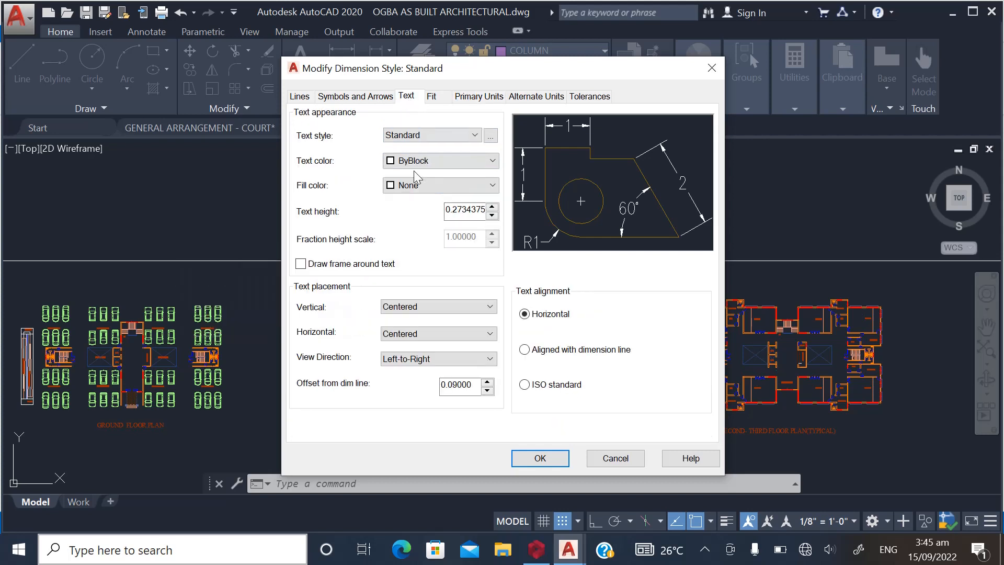
{"action": "double_click", "coordinate": [460, 210]}
{"action": "left_click", "coordinate": [462, 210]}
{"action": "double_click", "coordinate": [453, 210]}
{"action": "type", "text": "150"}
Set the Standard dimension style's arrow size to 100 and suppress its extension lines, then accept the modifications
{"action": "left_click", "coordinate": [356, 96]}
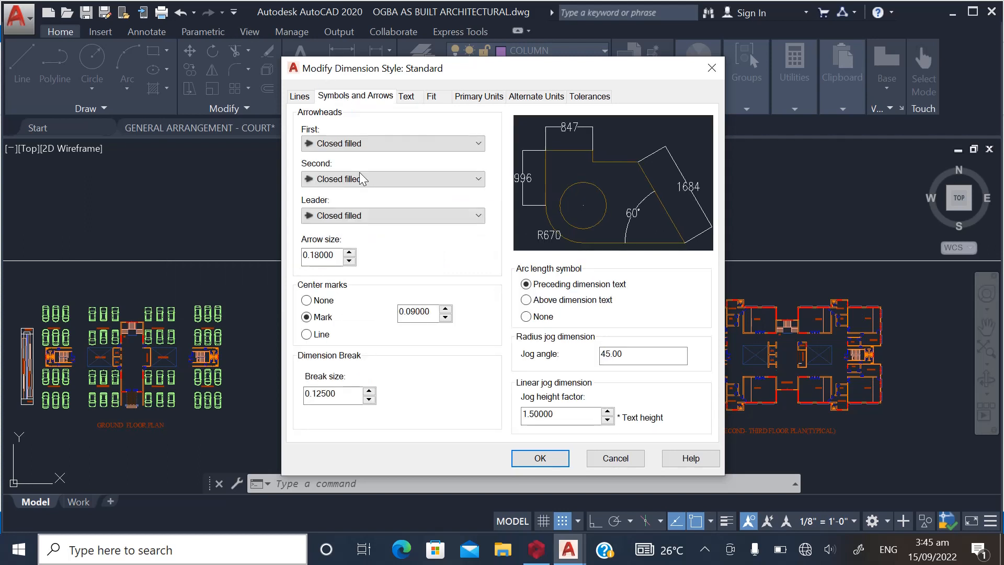
{"action": "left_click_drag", "start_coordinate": [334, 259], "coordinate": [272, 262]}
{"action": "type", "text": "100"}
{"action": "left_click", "coordinate": [299, 96]}
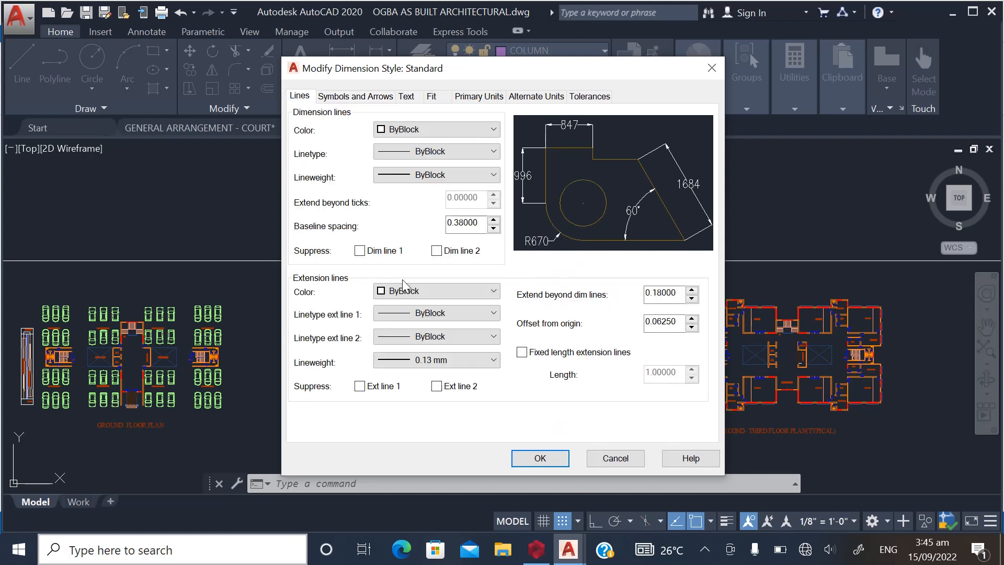
{"action": "left_click", "coordinate": [436, 387]}
{"action": "left_click", "coordinate": [539, 458]}
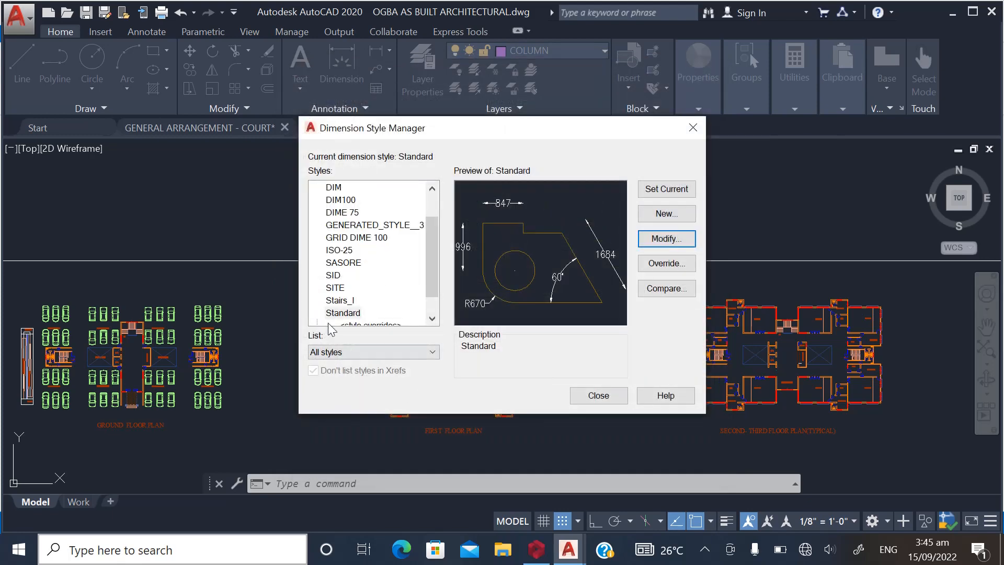
Make the Standard dimension style current, discarding the style overrides, and close the Dimension Style Manager
{"action": "left_click", "coordinate": [652, 194]}
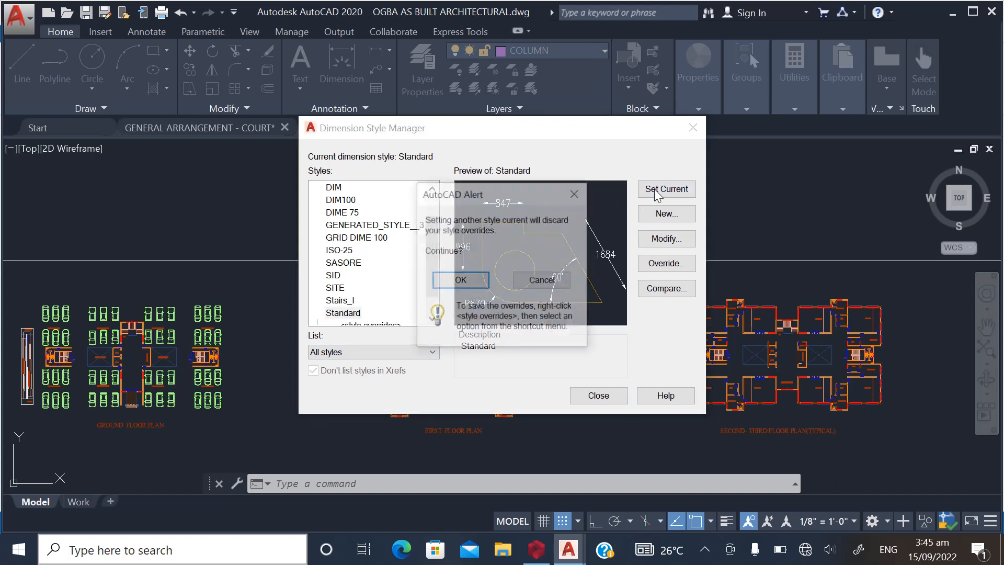
{"action": "left_click", "coordinate": [458, 281]}
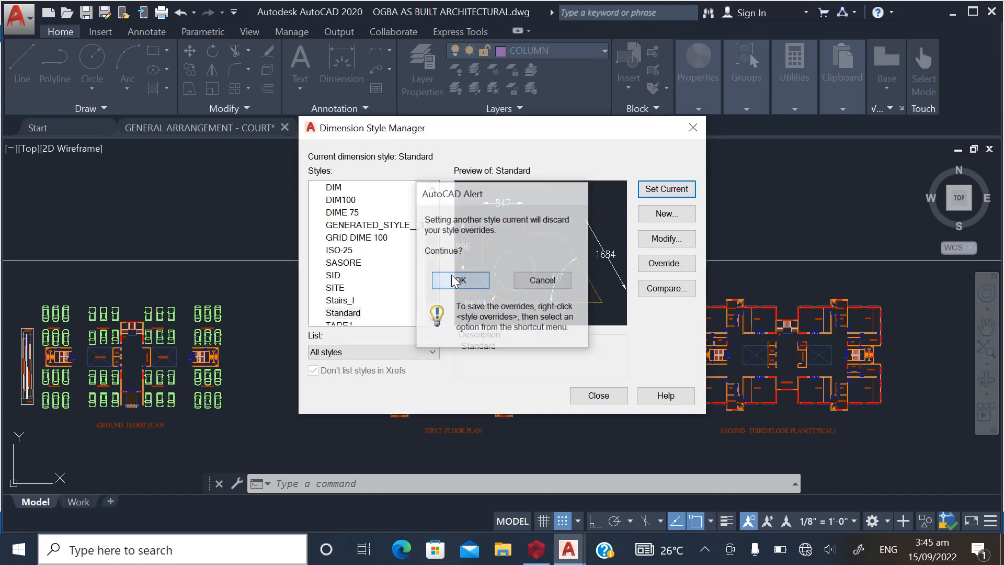
{"action": "left_click", "coordinate": [585, 396]}
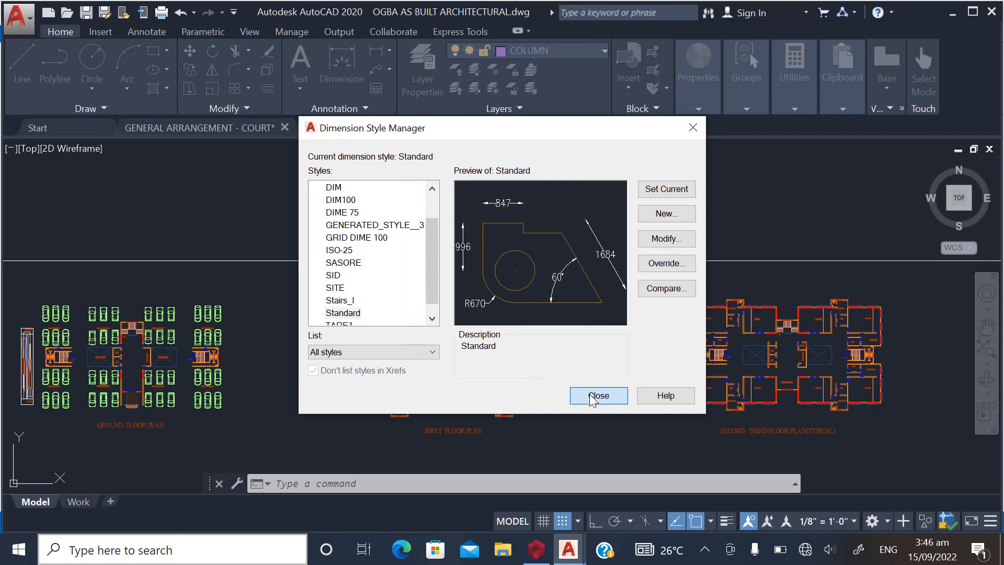
Check the wall thickness at the stationary store's upper-left corner with a linear dimension, without placing it
{"action": "scroll", "coordinate": [363, 322], "scroll_direction": "up", "scroll_amount": 8}
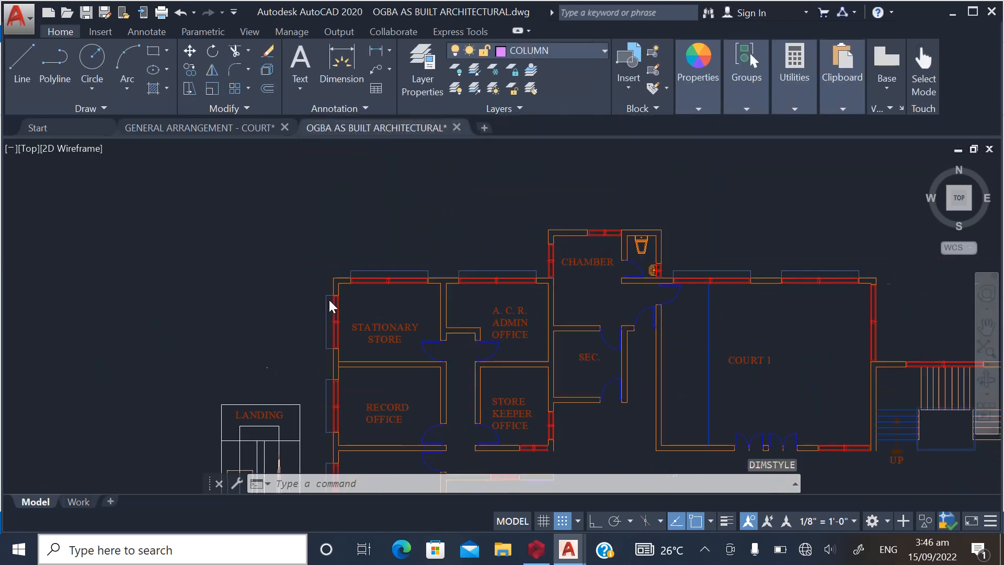
{"action": "left_click", "coordinate": [376, 50]}
{"action": "scroll", "coordinate": [298, 321], "scroll_direction": "up", "scroll_amount": 2}
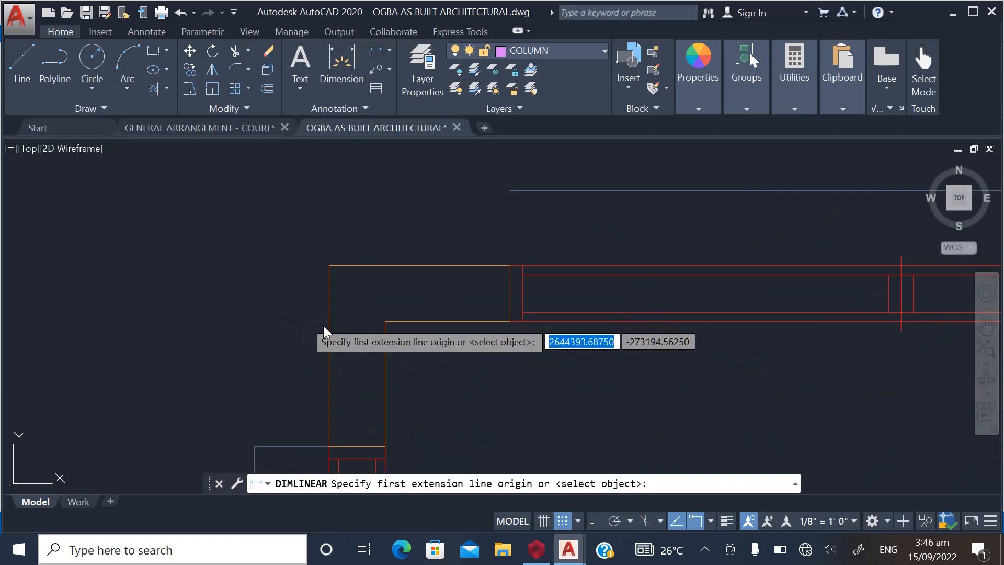
{"action": "left_click", "coordinate": [382, 322]}
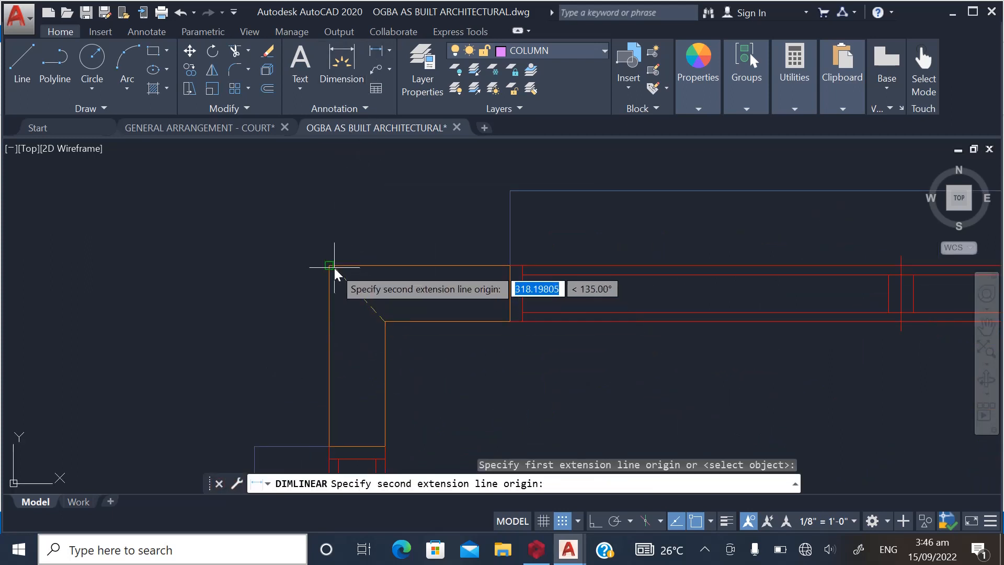
{"action": "left_click", "coordinate": [335, 267]}
{"action": "scroll", "coordinate": [362, 339], "scroll_direction": "up", "scroll_amount": 3}
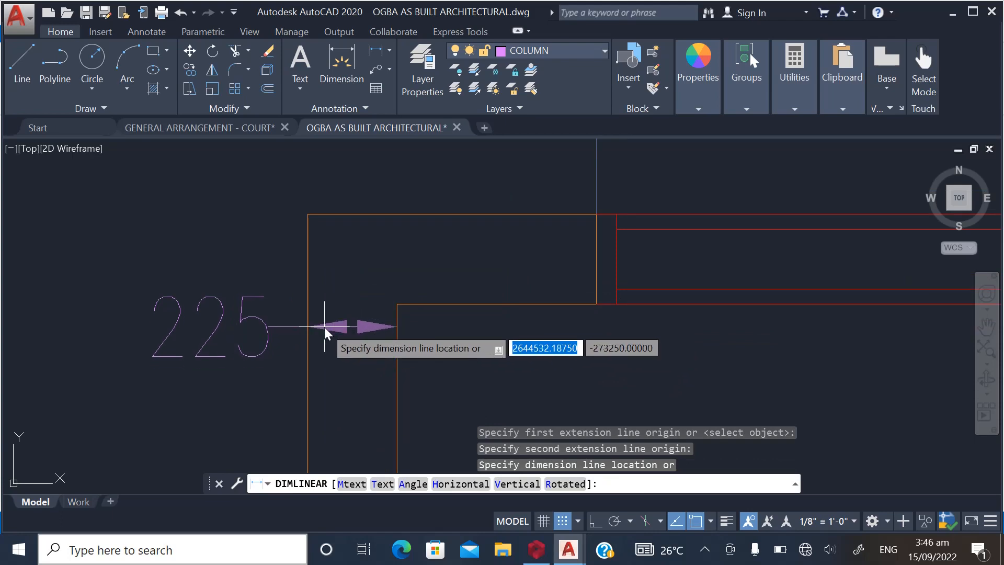
{"action": "key", "text": "Escape"}
Start a polyline with ortho on in the empty space between the ground and first floor plans, running 450 mm downward
{"action": "scroll", "coordinate": [399, 277], "scroll_direction": "down", "scroll_amount": 6}
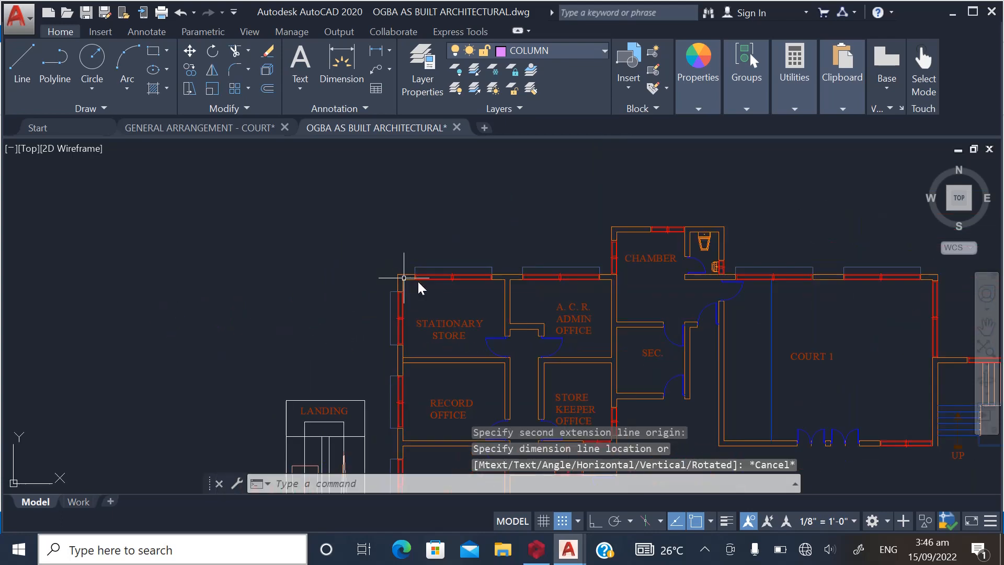
{"action": "scroll", "coordinate": [503, 287], "scroll_direction": "down", "scroll_amount": 4}
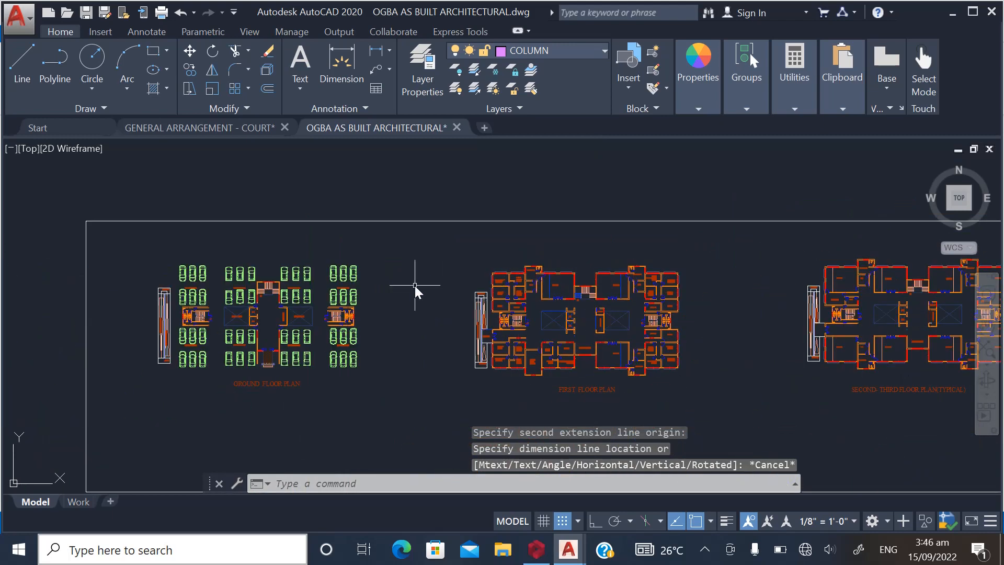
{"action": "scroll", "coordinate": [415, 286], "scroll_direction": "up", "scroll_amount": 2}
{"action": "scroll", "coordinate": [471, 280], "scroll_direction": "up", "scroll_amount": 2}
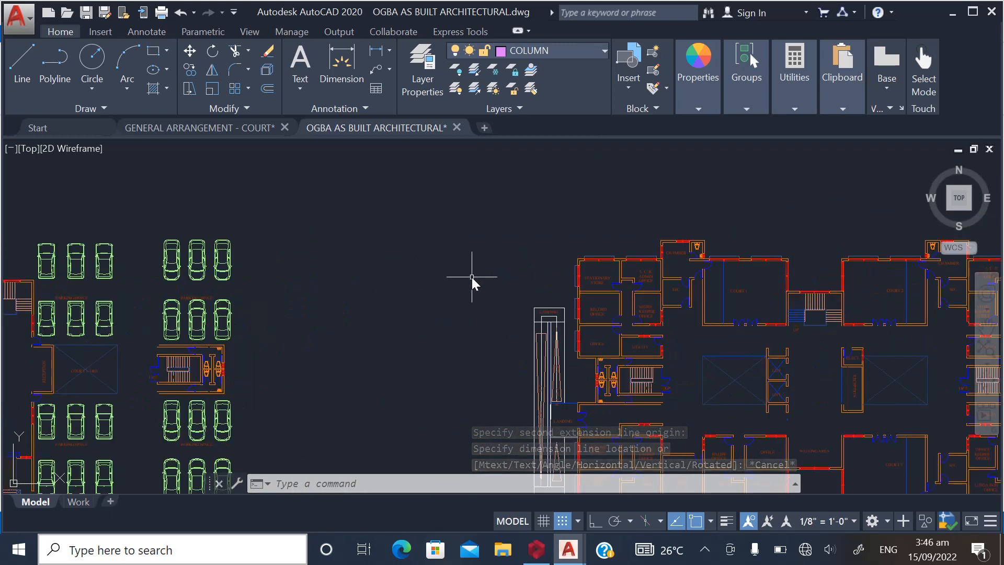
{"action": "left_click", "coordinate": [55, 68]}
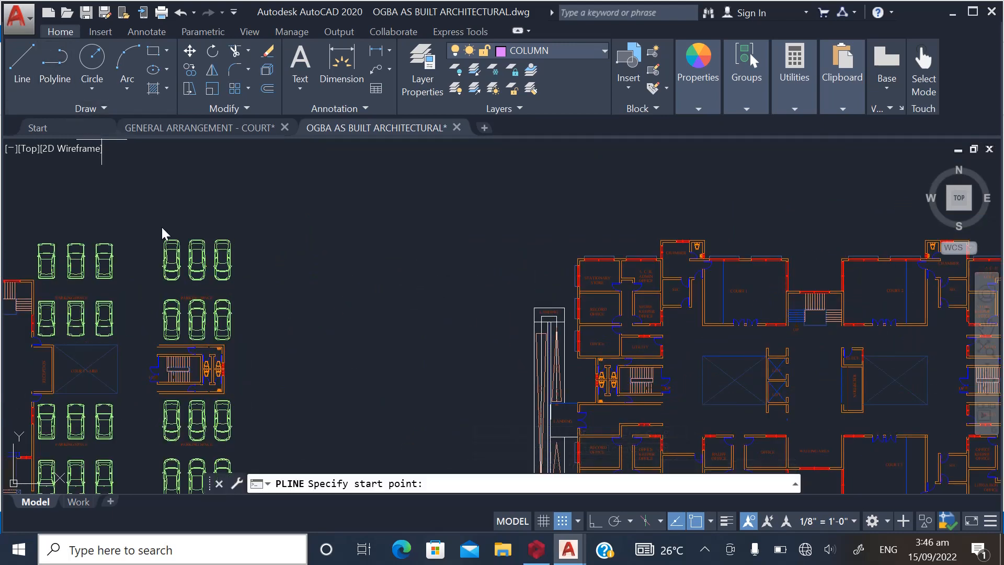
{"action": "left_click", "coordinate": [594, 521]}
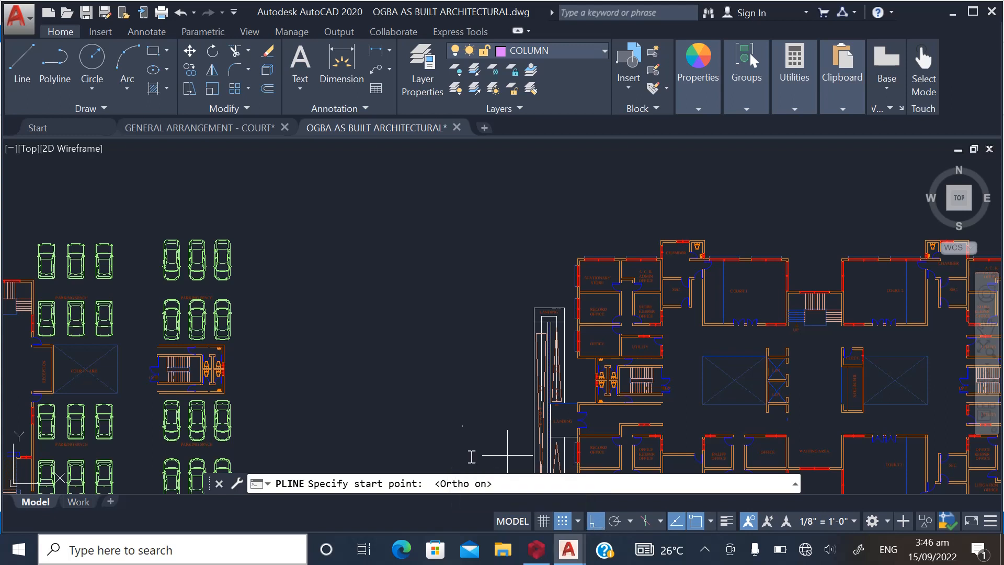
{"action": "left_click", "coordinate": [331, 203]}
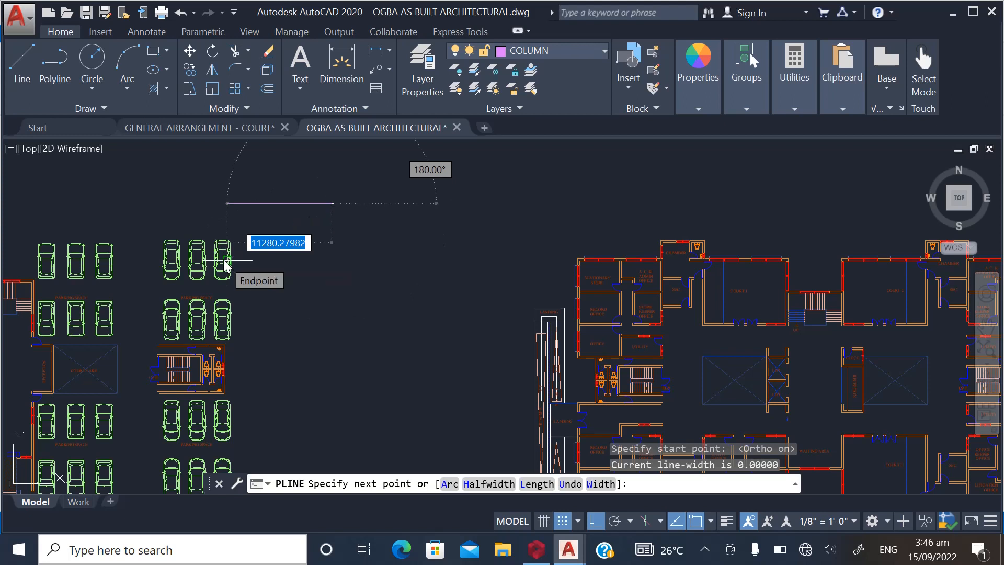
{"action": "type", "text": "450"}
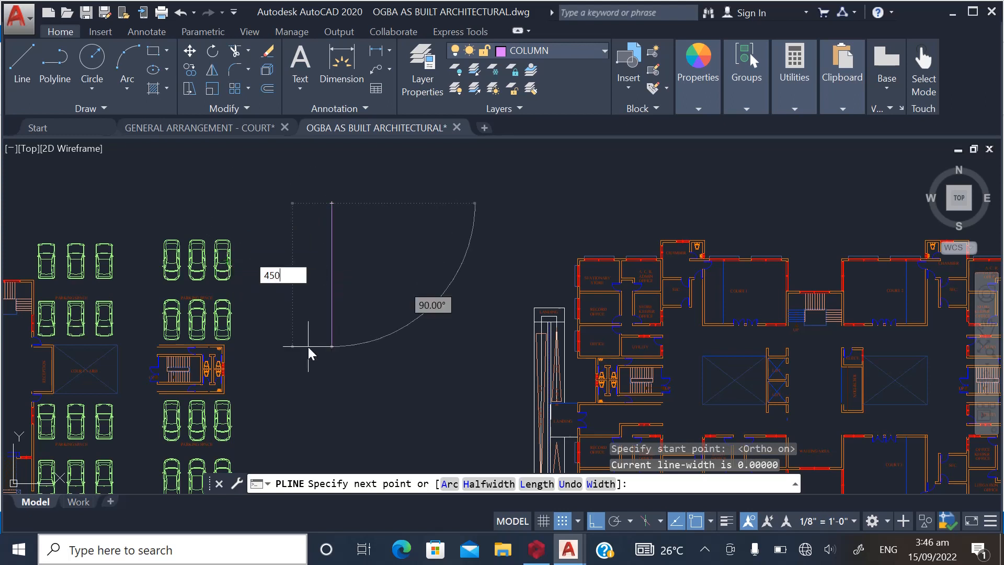
{"action": "key", "text": "Return"}
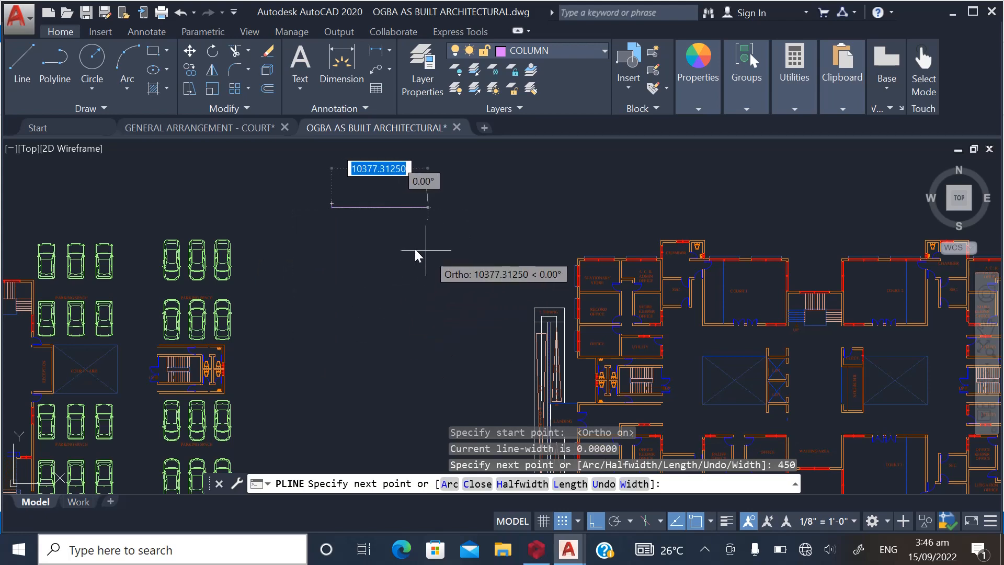
Continue the polyline 225 mm to the right and 450 mm upward, and close it into a rectangular column outline
{"action": "scroll", "coordinate": [344, 206], "scroll_direction": "up", "scroll_amount": 4}
{"action": "scroll", "coordinate": [344, 207], "scroll_direction": "up", "scroll_amount": 5}
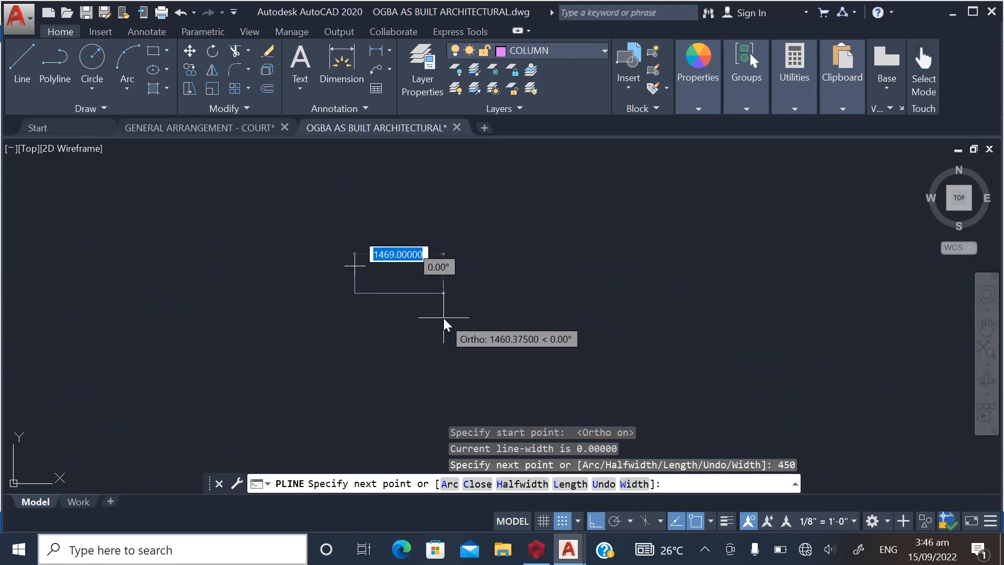
{"action": "type", "text": "225"}
{"action": "key", "text": "Return"}
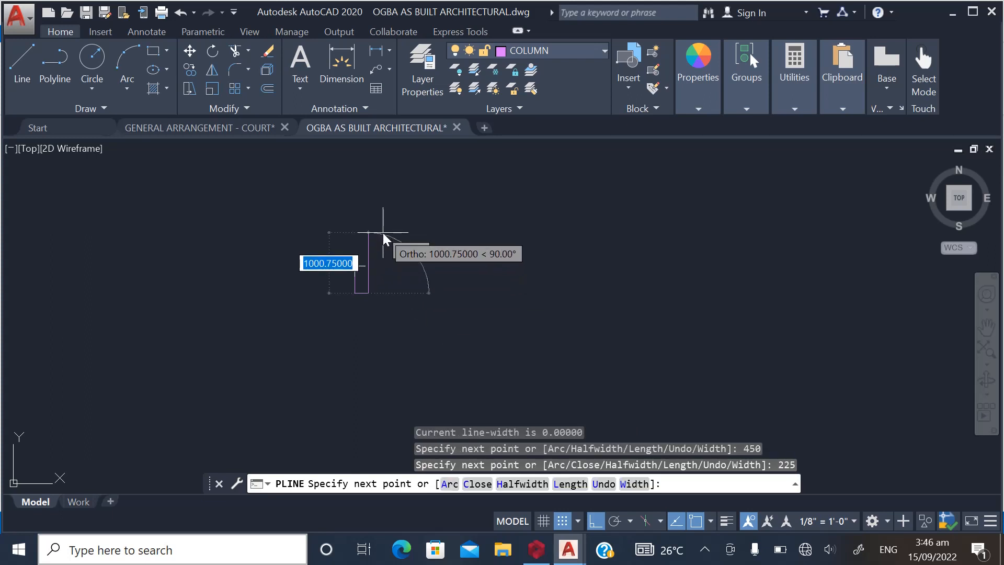
{"action": "type", "text": "450"}
{"action": "key", "text": "Return"}
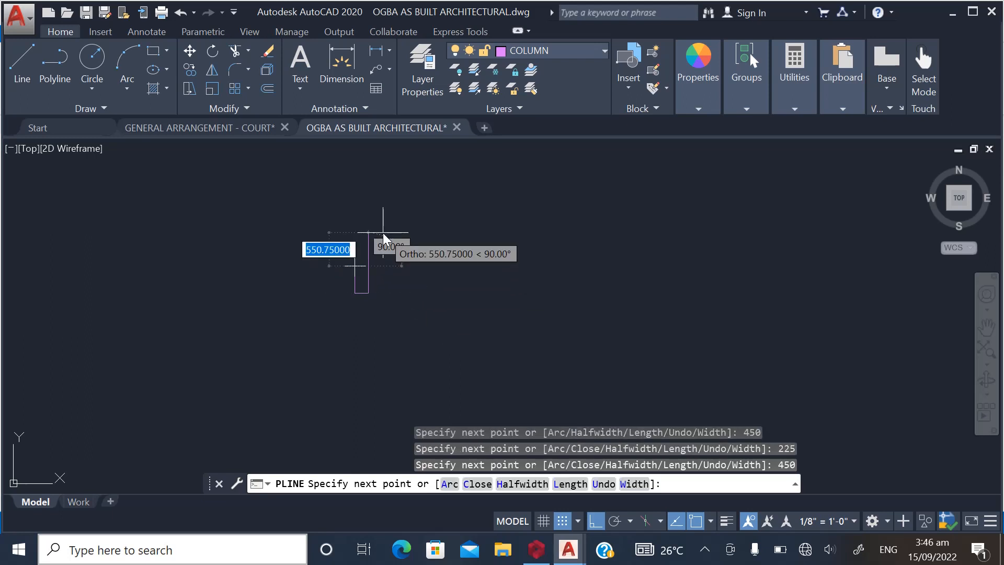
{"action": "type", "text": "c"}
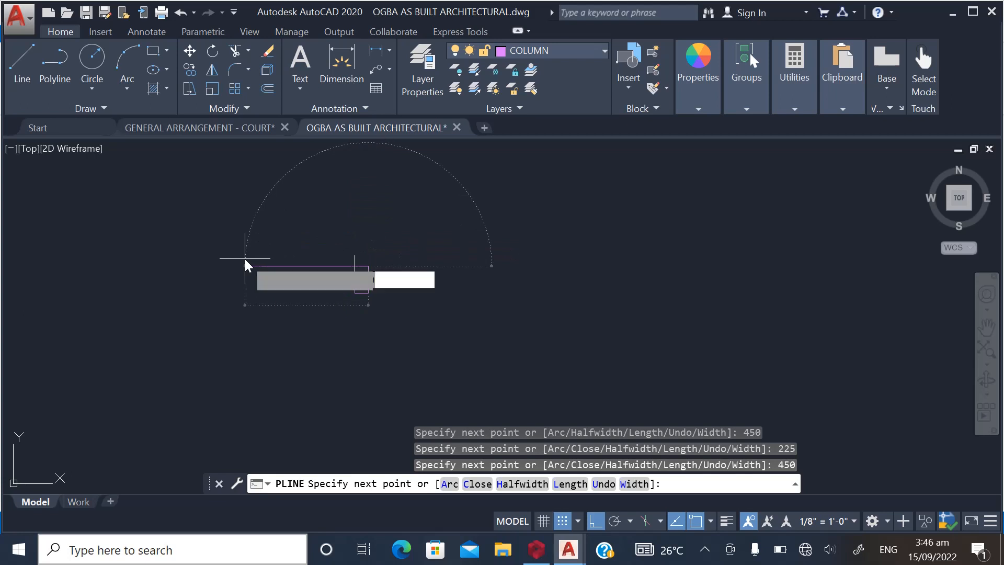
{"action": "key", "text": "Return"}
Move the column rectangle to the empty space just left of the first floor's stationary store, with ortho and object snap off
{"action": "scroll", "coordinate": [256, 193], "scroll_direction": "down", "scroll_amount": 3}
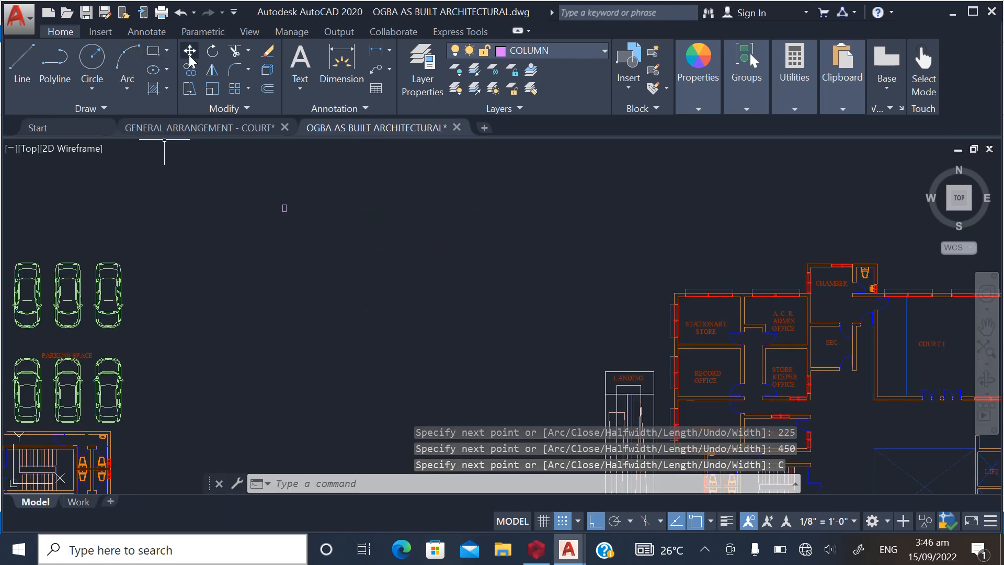
{"action": "left_click", "coordinate": [189, 51]}
{"action": "left_click", "coordinate": [265, 192]}
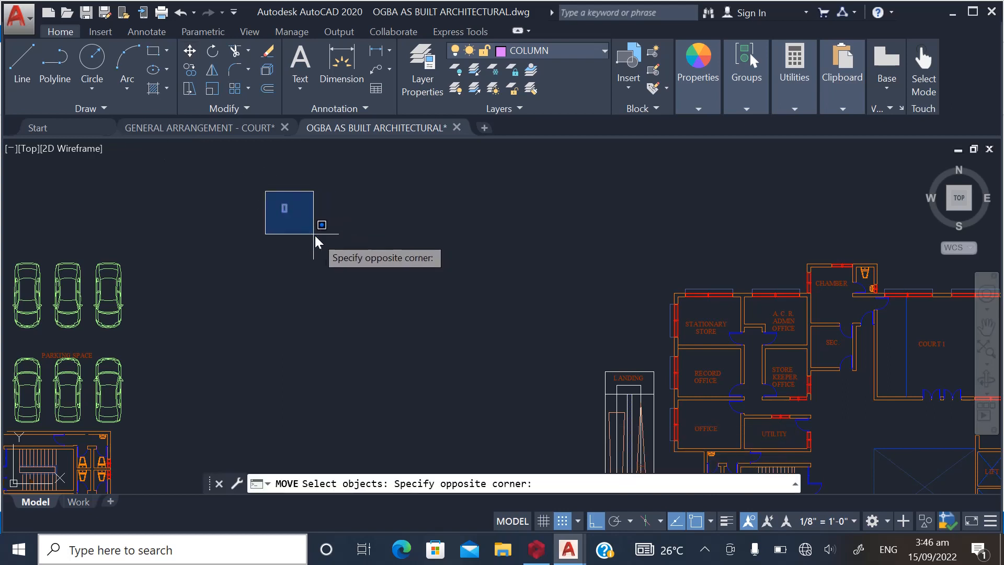
{"action": "left_click", "coordinate": [314, 233]}
{"action": "key", "text": "Return"}
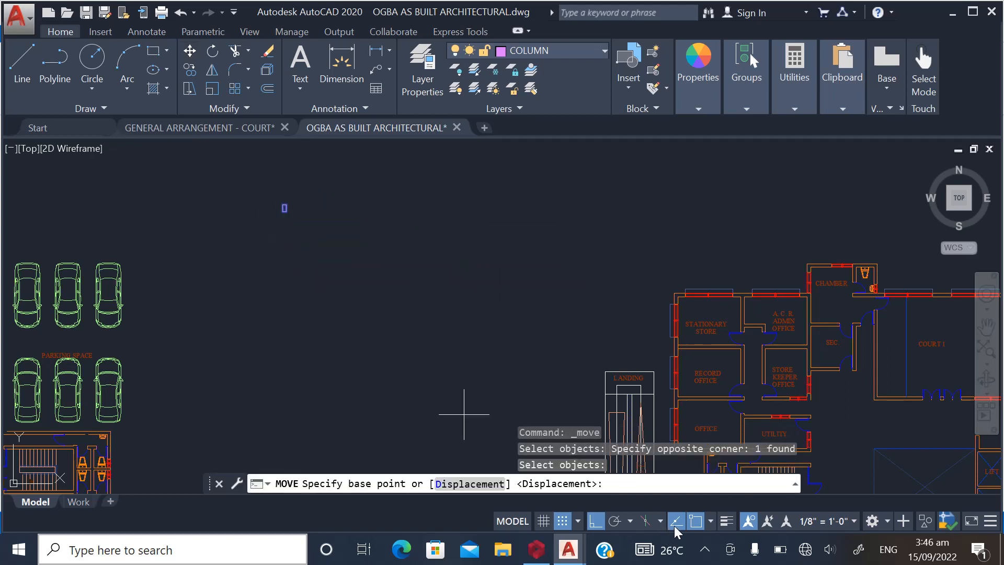
{"action": "left_click", "coordinate": [595, 521]}
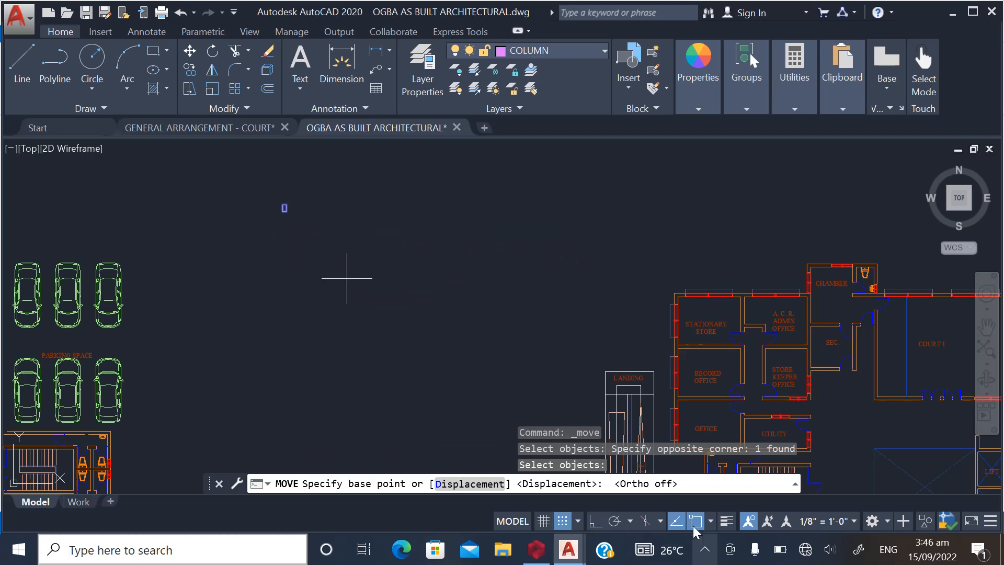
{"action": "left_click", "coordinate": [696, 520]}
{"action": "left_click", "coordinate": [287, 214]}
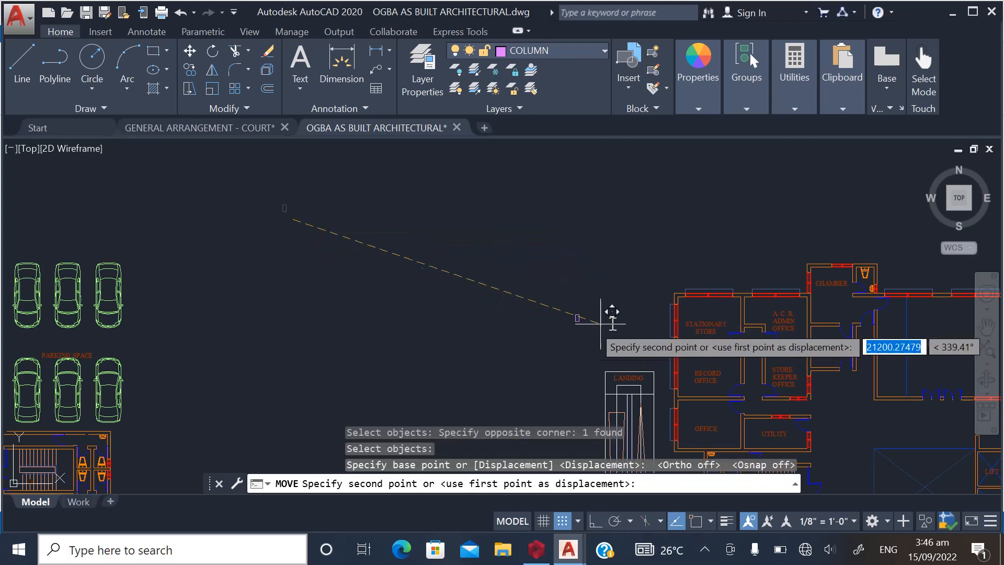
{"action": "left_click", "coordinate": [641, 317]}
Start a second polyline with ortho on, just below and left of the column rectangle, running 450 mm to the right
{"action": "scroll", "coordinate": [464, 314], "scroll_direction": "down", "scroll_amount": 3}
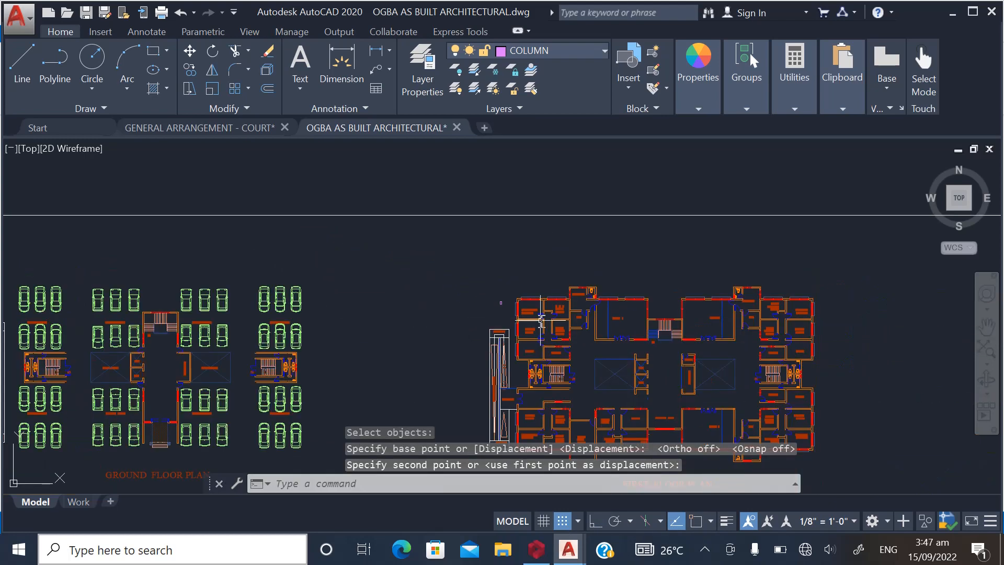
{"action": "scroll", "coordinate": [496, 300], "scroll_direction": "up", "scroll_amount": 4}
{"action": "scroll", "coordinate": [496, 301], "scroll_direction": "up", "scroll_amount": 4}
{"action": "scroll", "coordinate": [437, 287], "scroll_direction": "down", "scroll_amount": 2}
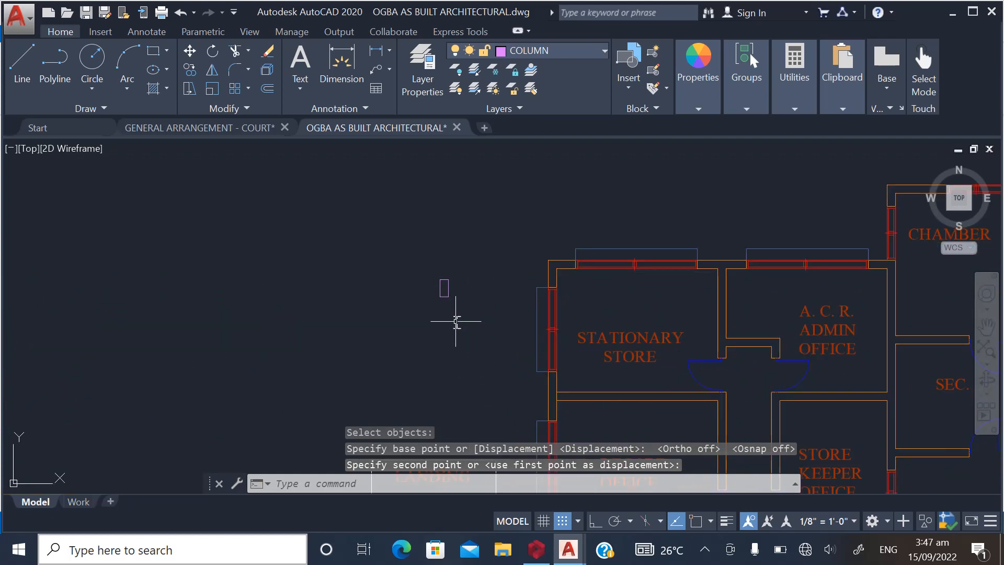
{"action": "scroll", "coordinate": [428, 317], "scroll_direction": "up", "scroll_amount": 2}
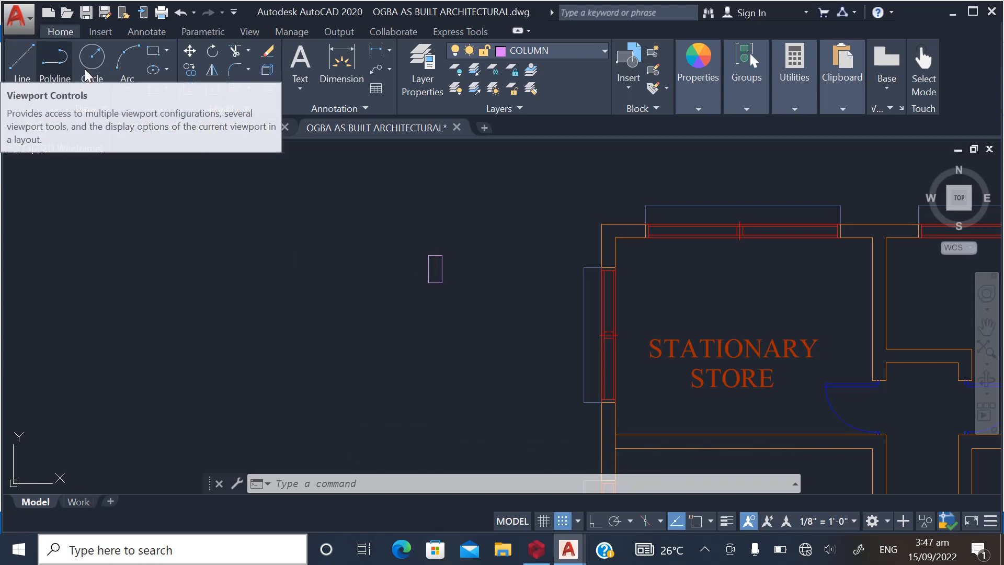
{"action": "left_click", "coordinate": [56, 74]}
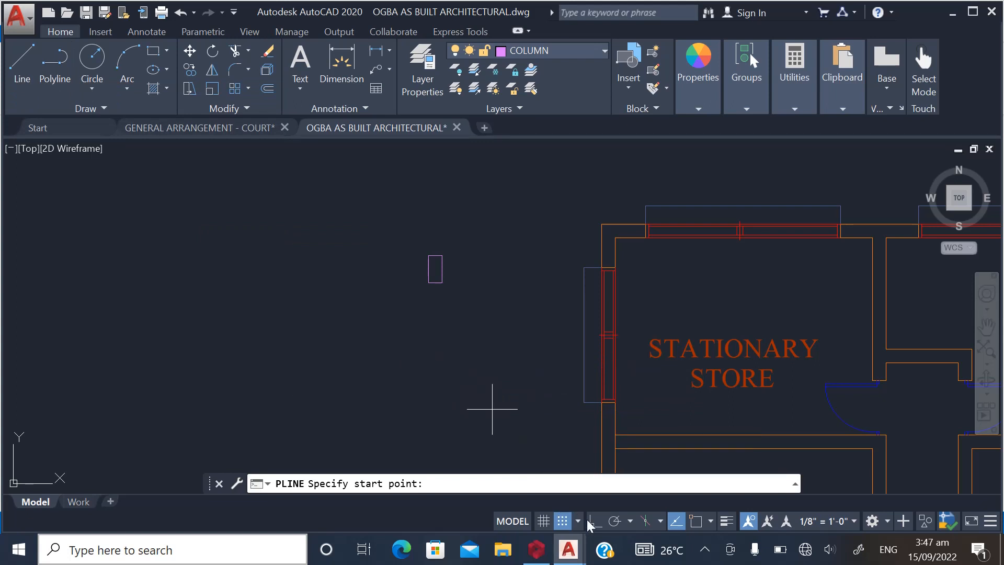
{"action": "key", "text": "F8"}
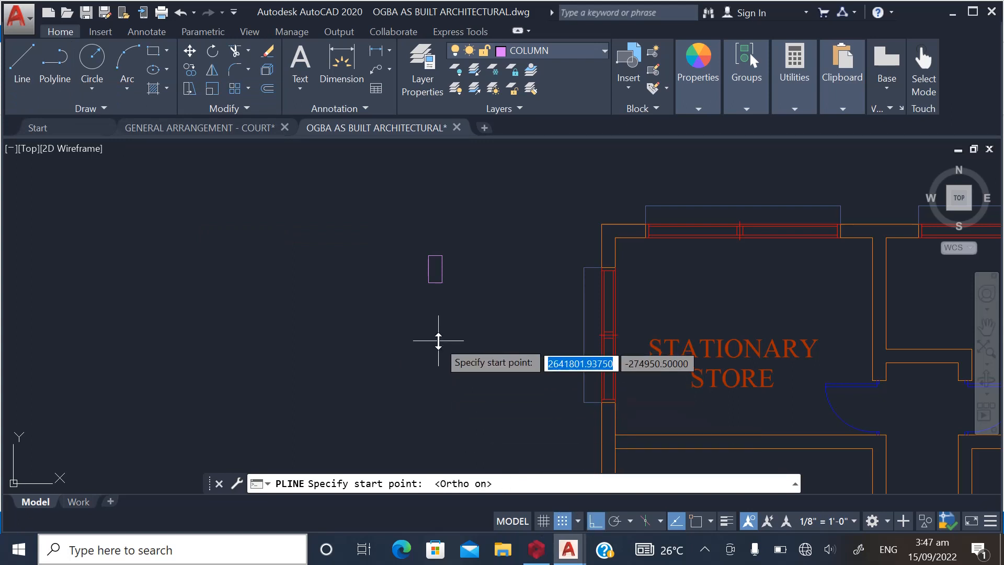
{"action": "left_click", "coordinate": [378, 320]}
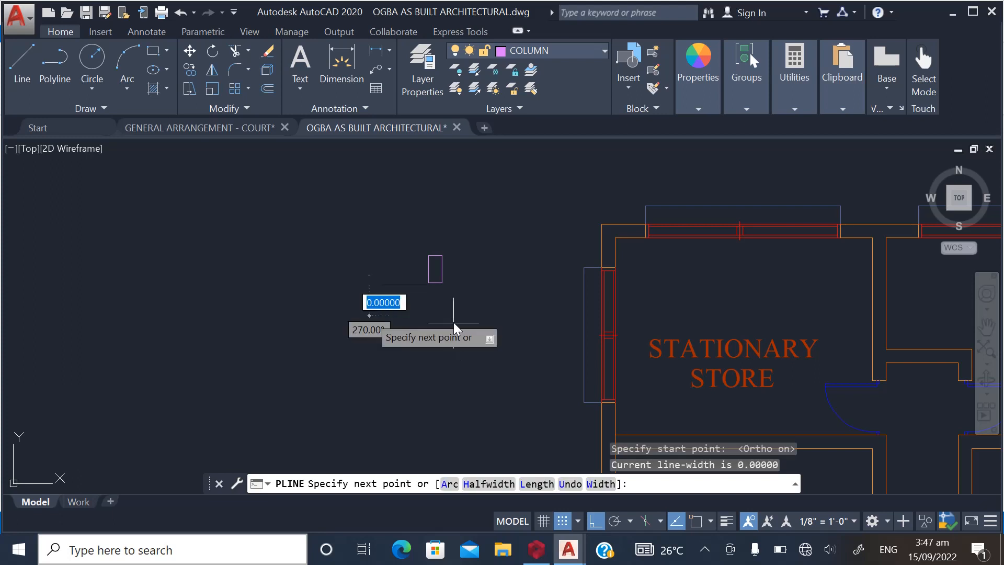
{"action": "type", "text": "45"}
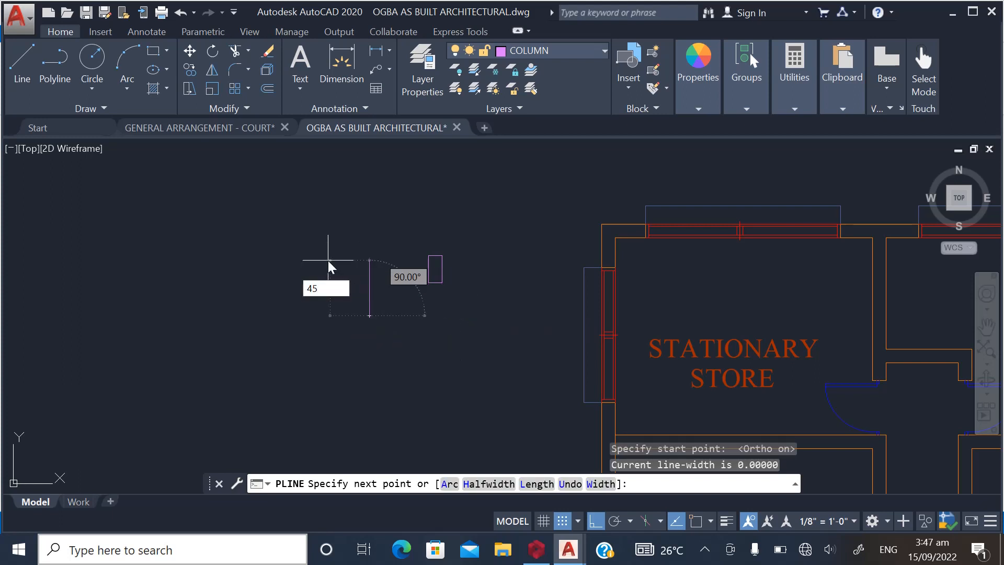
{"action": "key", "text": "Escape"}
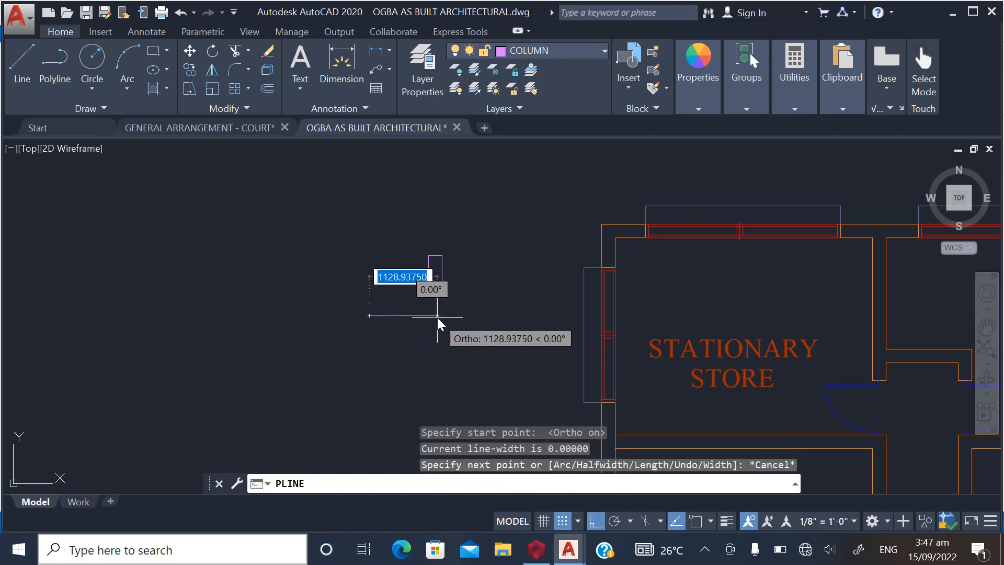
{"action": "type", "text": "450"}
{"action": "key", "text": "Return"}
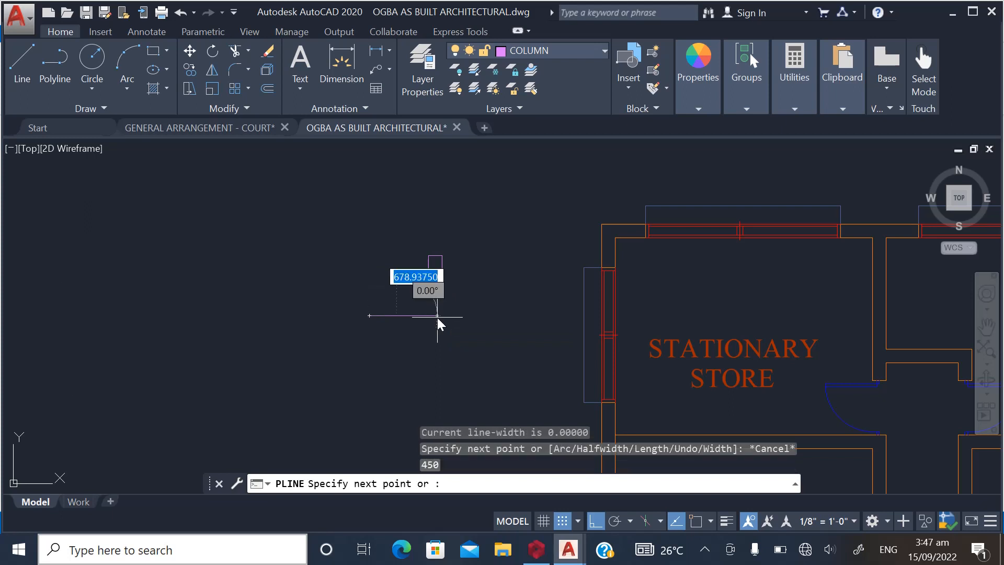
Continue the polyline 225 mm downward and 450 mm to the left, and close it into a horizontal column outline
{"action": "type", "text": "225"}
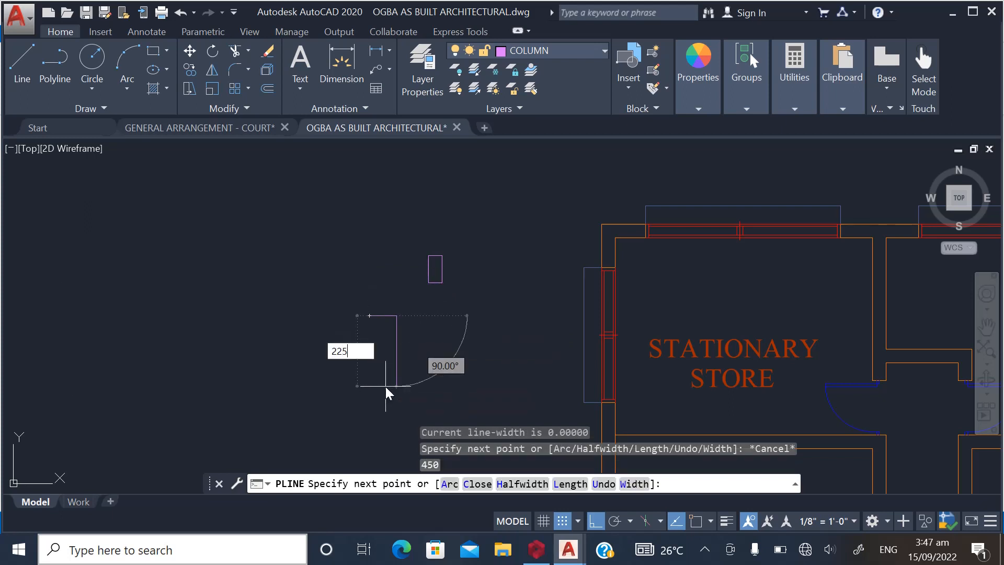
{"action": "key", "text": "Return"}
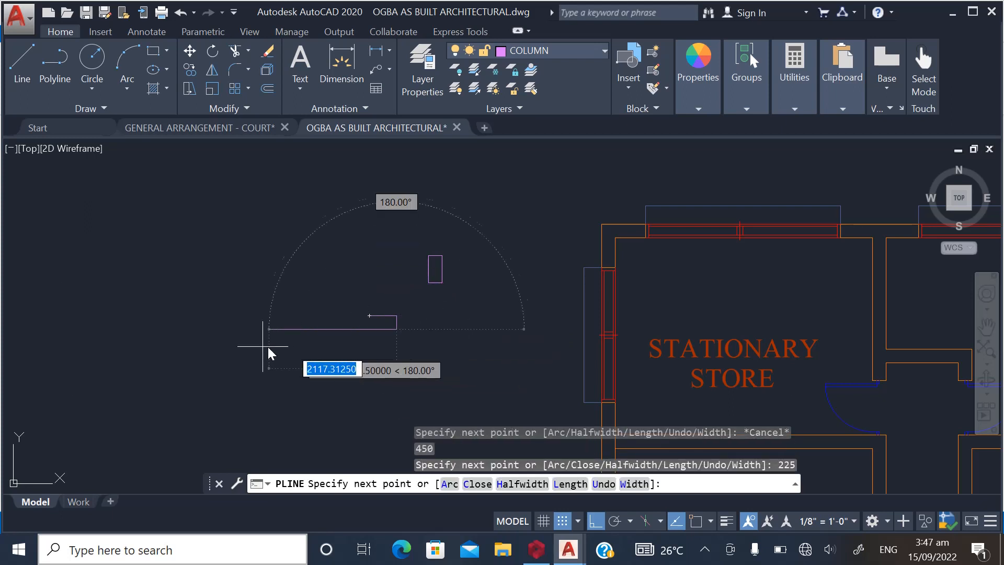
{"action": "type", "text": "450"}
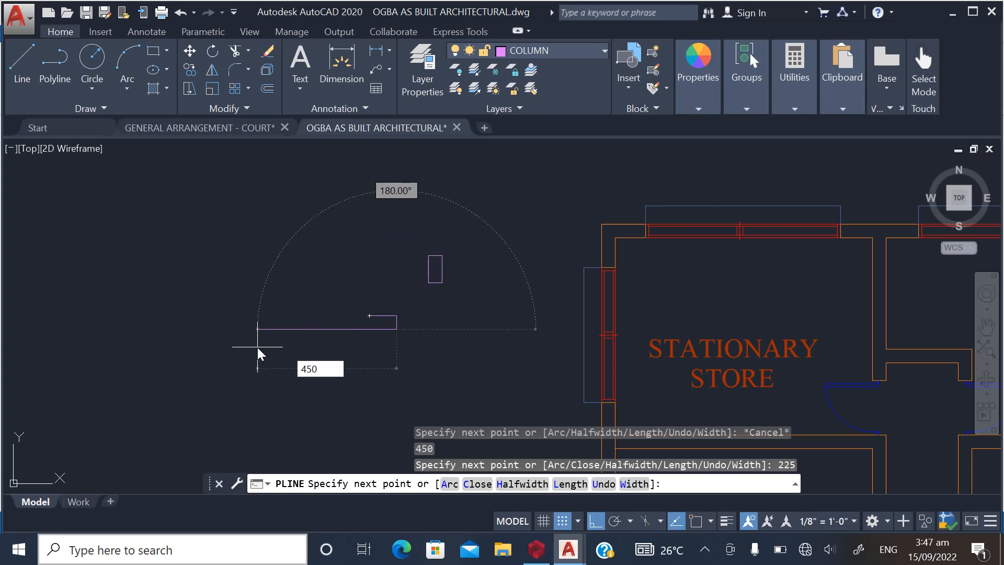
{"action": "key", "text": "Return"}
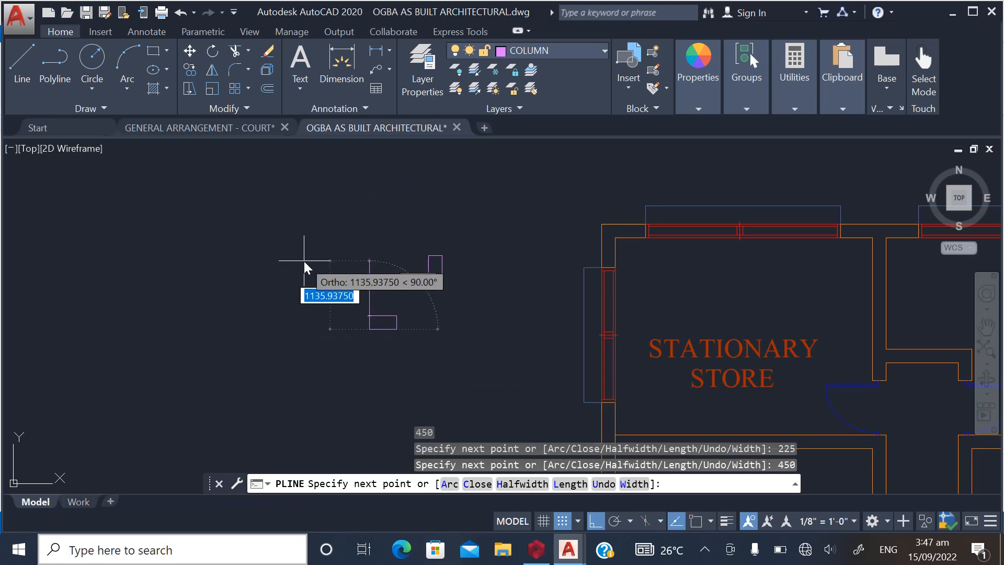
{"action": "type", "text": "C"}
{"action": "key", "text": "Return"}
Fill the vertical column outline with a solid hatch, its colour set to ByLayer
{"action": "scroll", "coordinate": [291, 285], "scroll_direction": "down", "scroll_amount": 2}
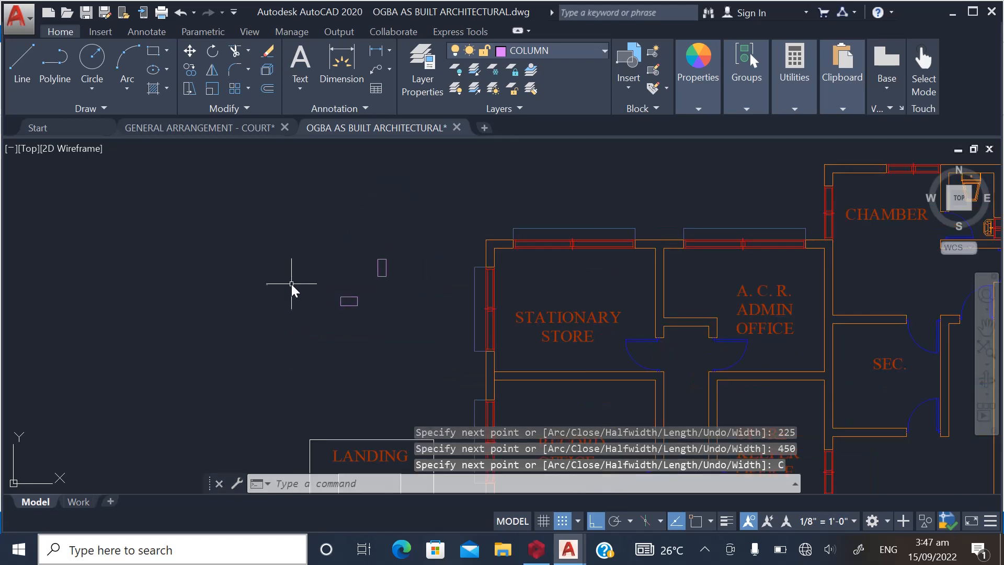
{"action": "scroll", "coordinate": [377, 278], "scroll_direction": "up", "scroll_amount": 2}
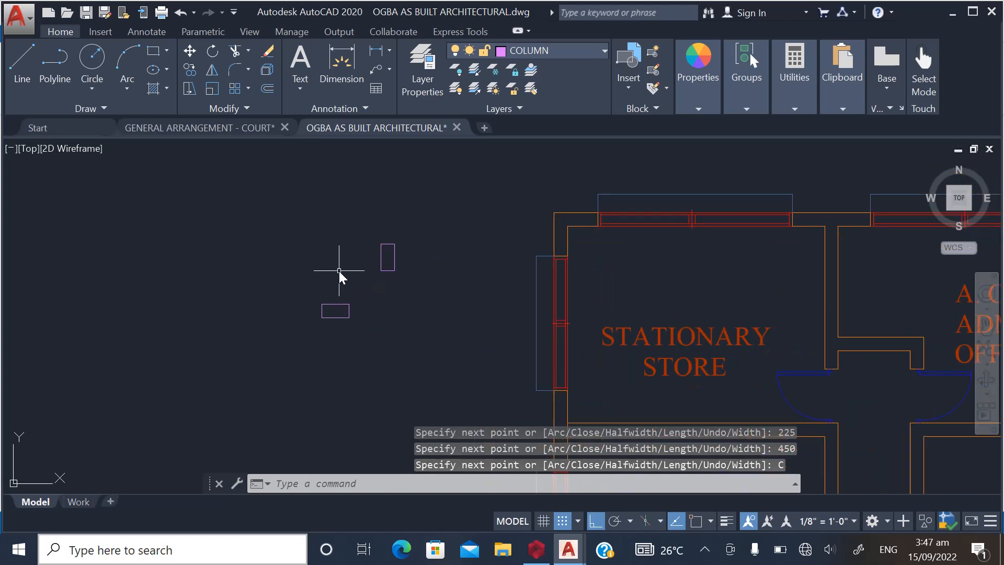
{"action": "type", "text": "HA"}
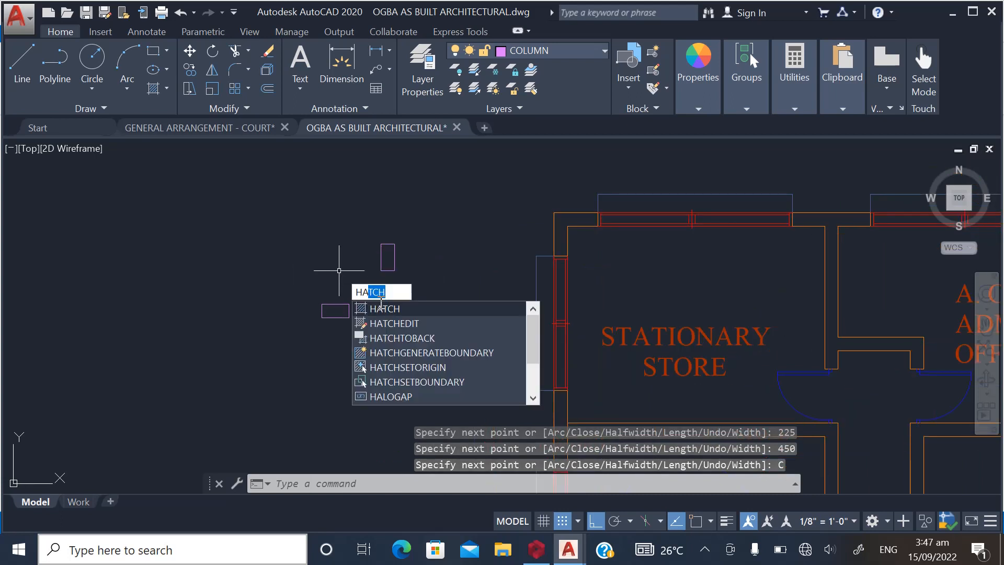
{"action": "left_click", "coordinate": [381, 311]}
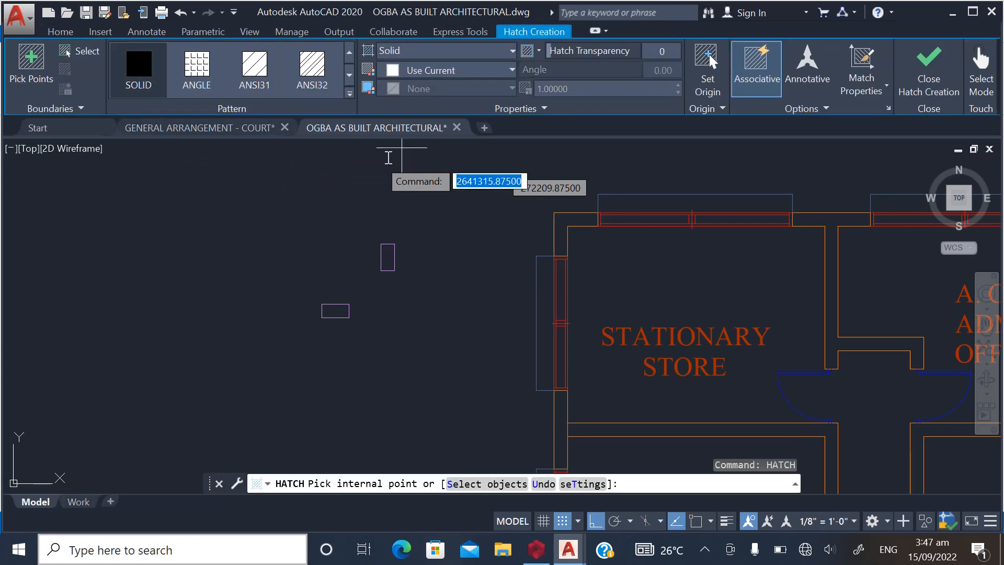
{"action": "left_click", "coordinate": [510, 71]}
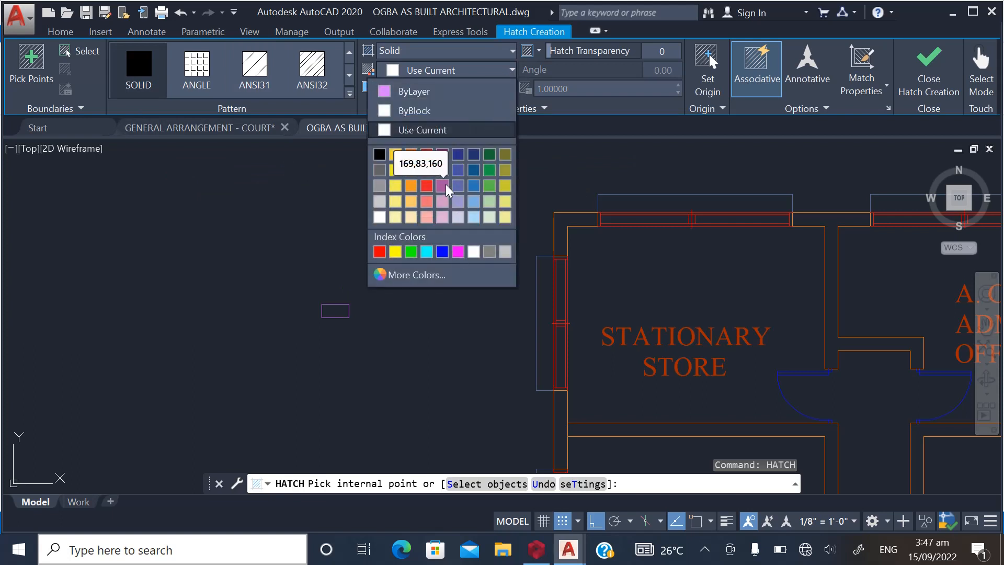
{"action": "left_click", "coordinate": [414, 92]}
{"action": "scroll", "coordinate": [405, 257], "scroll_direction": "up", "scroll_amount": 4}
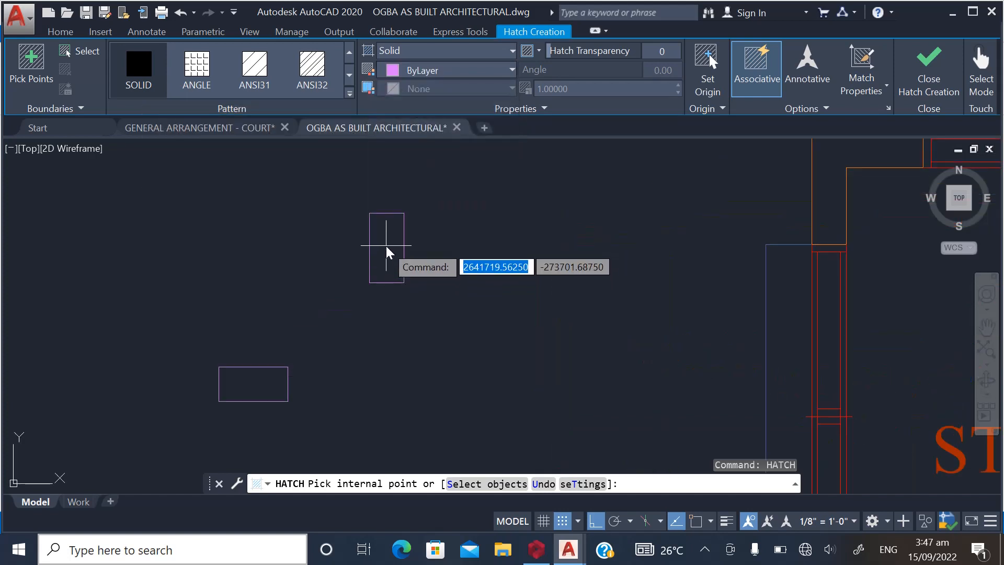
{"action": "left_click", "coordinate": [387, 257]}
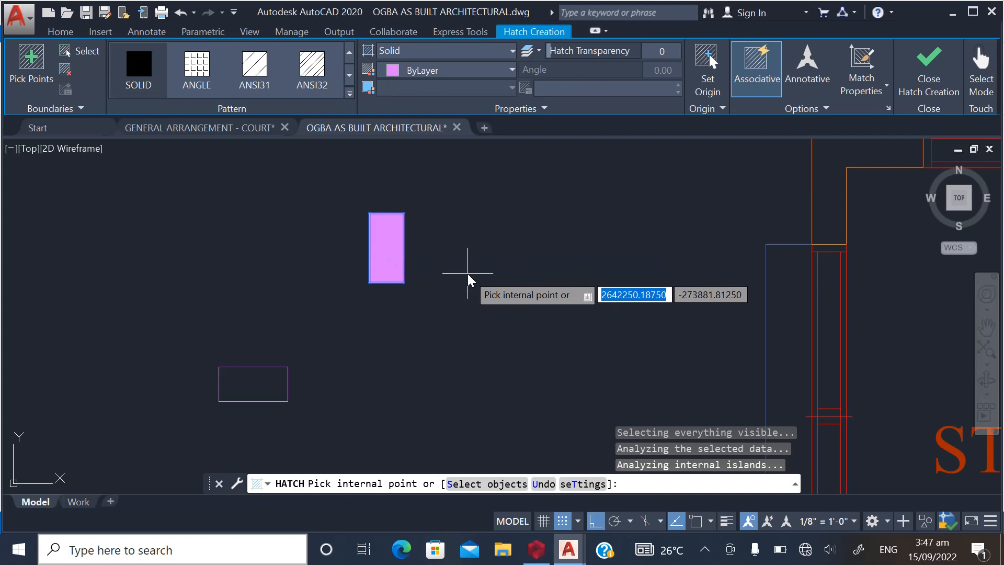
{"action": "key", "text": "Return"}
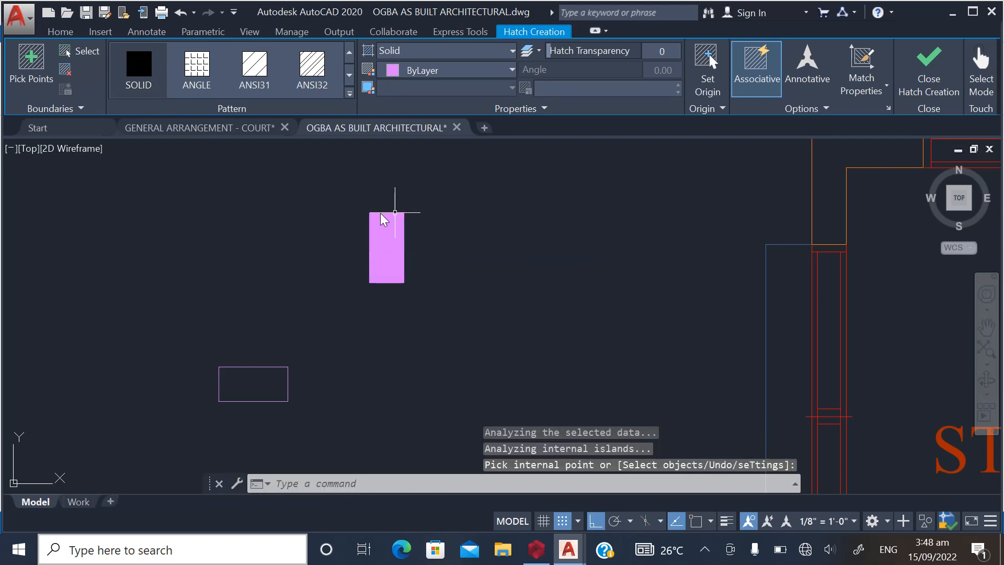
Fill the horizontal column outline with the same solid ByLayer hatch
{"action": "scroll", "coordinate": [386, 217], "scroll_direction": "down", "scroll_amount": 2}
{"action": "type", "text": "h"}
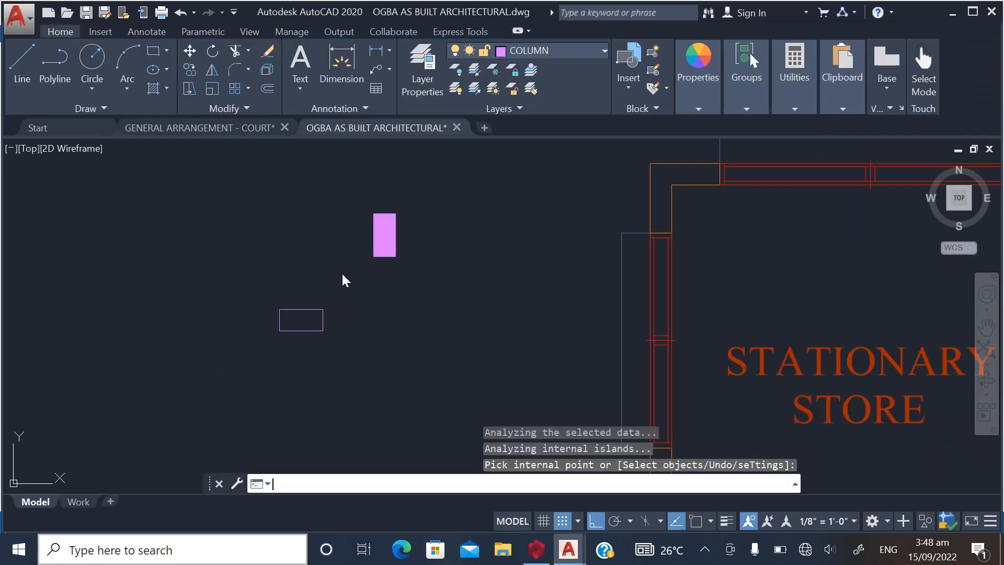
{"action": "key", "text": "Return"}
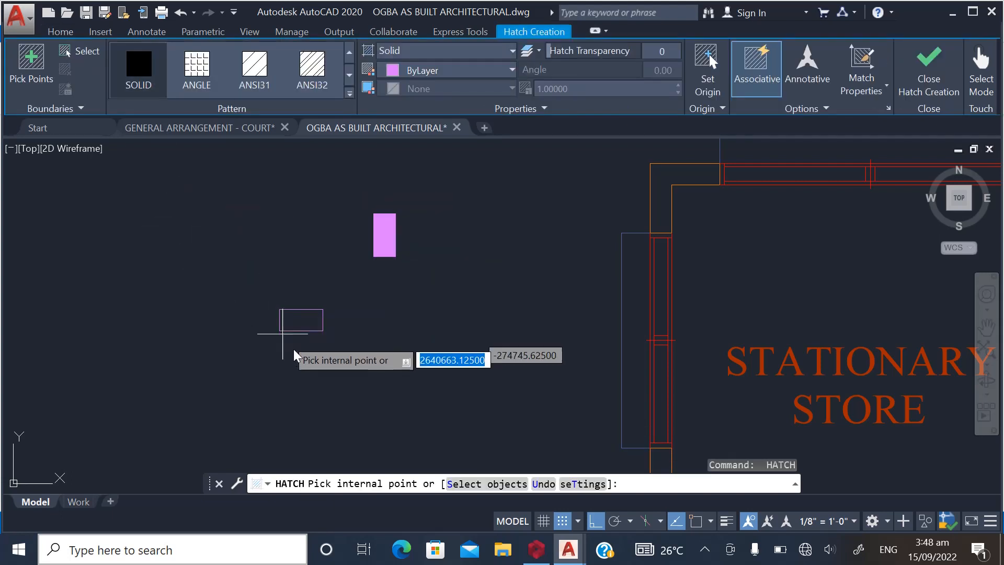
{"action": "scroll", "coordinate": [293, 354], "scroll_direction": "up", "scroll_amount": 2}
{"action": "left_click", "coordinate": [302, 309]}
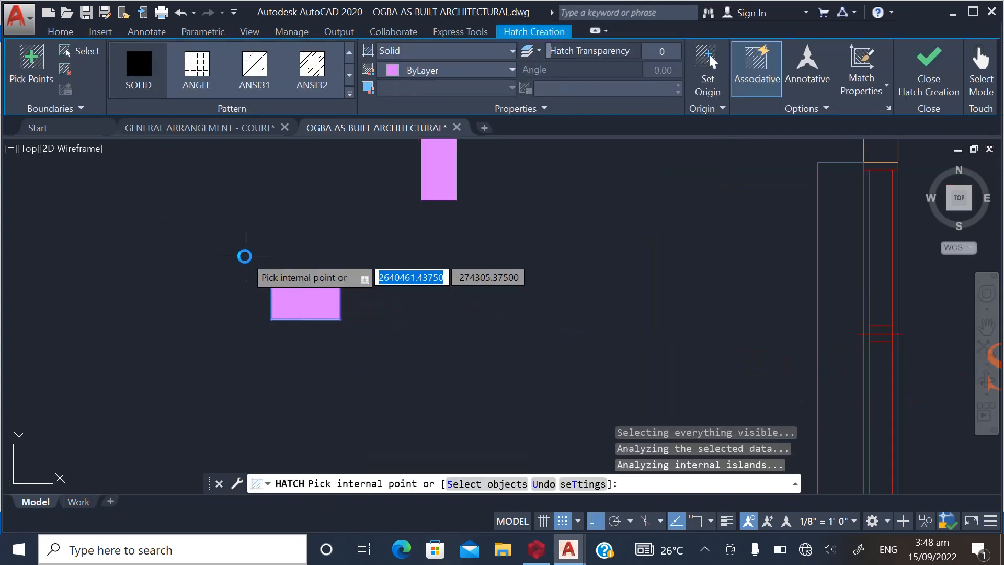
{"action": "key", "text": "Return"}
Look over the floor plans and the first floor's rooms around the stationary store for column positions
{"action": "scroll", "coordinate": [253, 311], "scroll_direction": "down", "scroll_amount": 3}
{"action": "scroll", "coordinate": [253, 310], "scroll_direction": "down", "scroll_amount": 8}
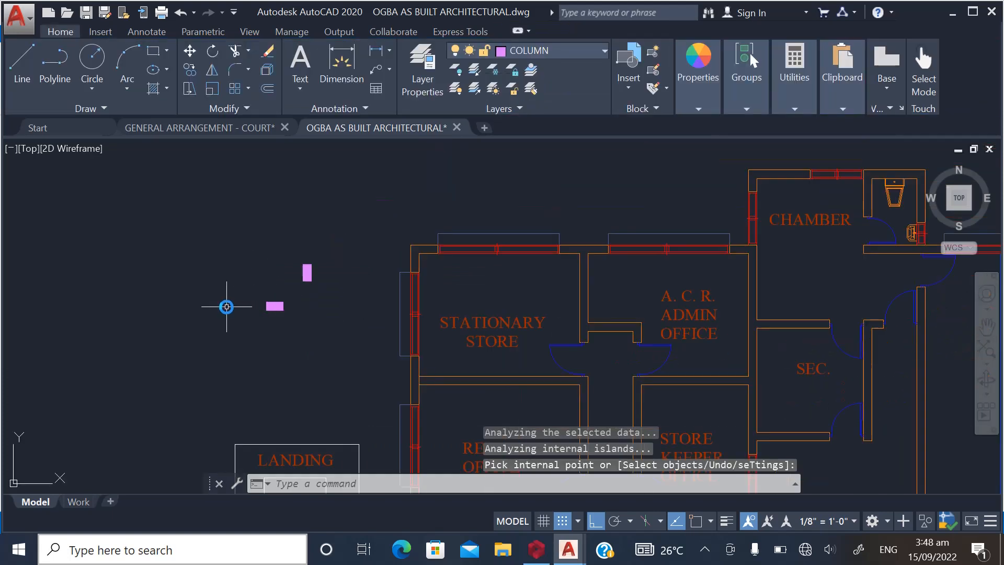
{"action": "scroll", "coordinate": [466, 269], "scroll_direction": "down", "scroll_amount": 1}
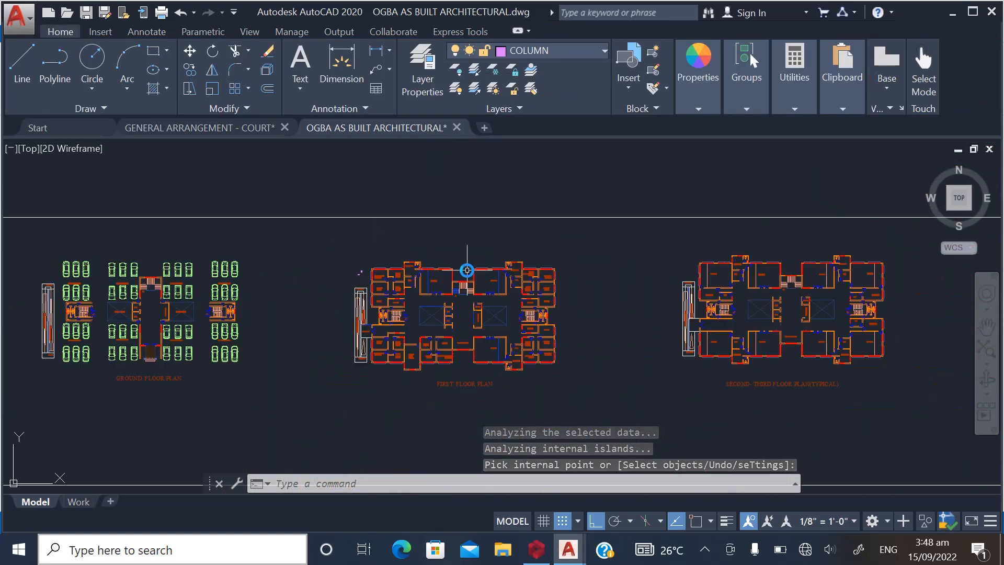
{"action": "scroll", "coordinate": [330, 265], "scroll_direction": "up", "scroll_amount": 6}
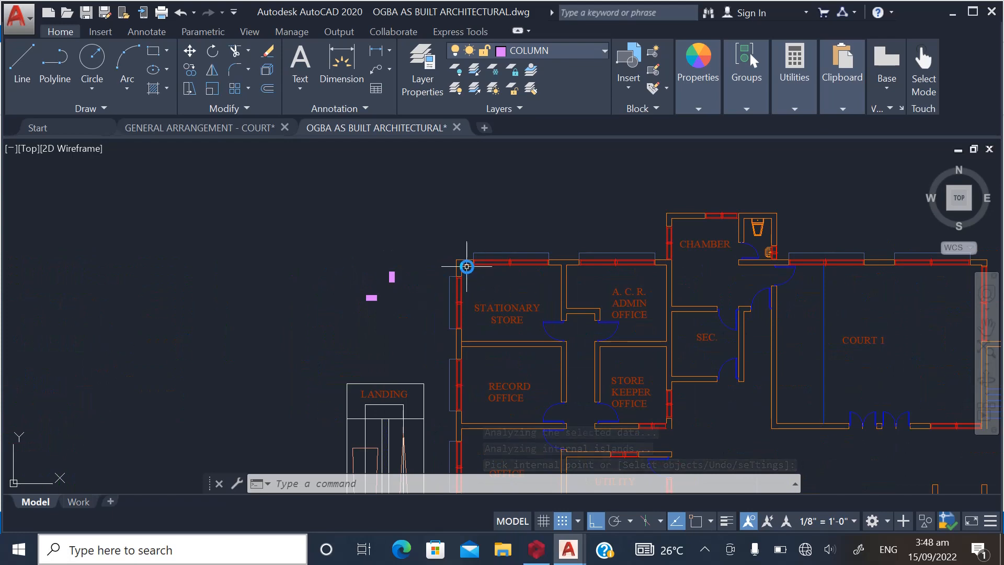
{"action": "scroll", "coordinate": [336, 269], "scroll_direction": "up", "scroll_amount": 2}
{"action": "scroll", "coordinate": [262, 282], "scroll_direction": "up", "scroll_amount": 2}
{"action": "scroll", "coordinate": [250, 253], "scroll_direction": "down", "scroll_amount": 2}
{"action": "scroll", "coordinate": [251, 256], "scroll_direction": "down", "scroll_amount": 3}
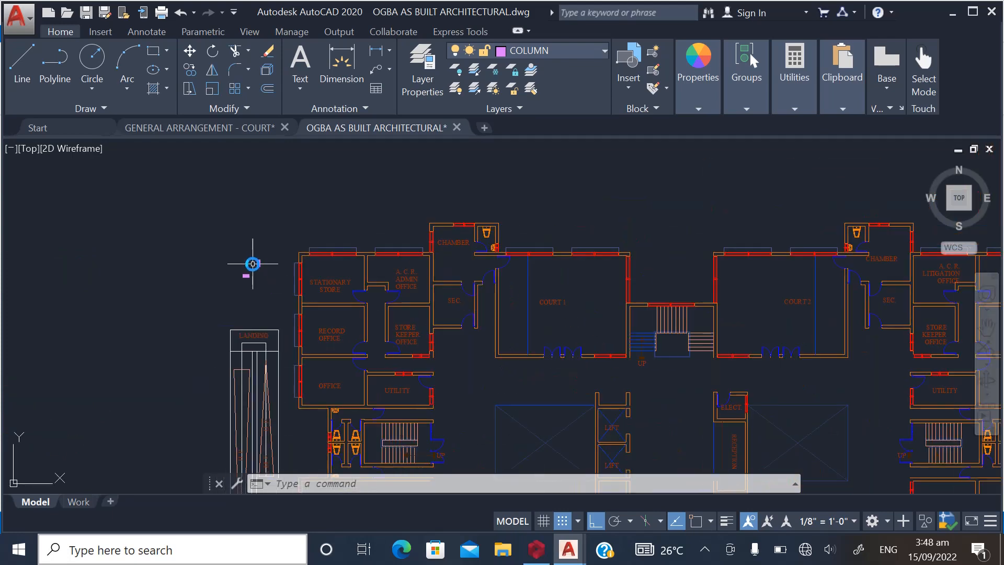
Select the vertical hatched column beside the plan, and switch Ortho off and object snap on
{"action": "scroll", "coordinate": [253, 247], "scroll_direction": "up", "scroll_amount": 4}
{"action": "scroll", "coordinate": [284, 192], "scroll_direction": "up", "scroll_amount": 3}
{"action": "left_click", "coordinate": [277, 185]}
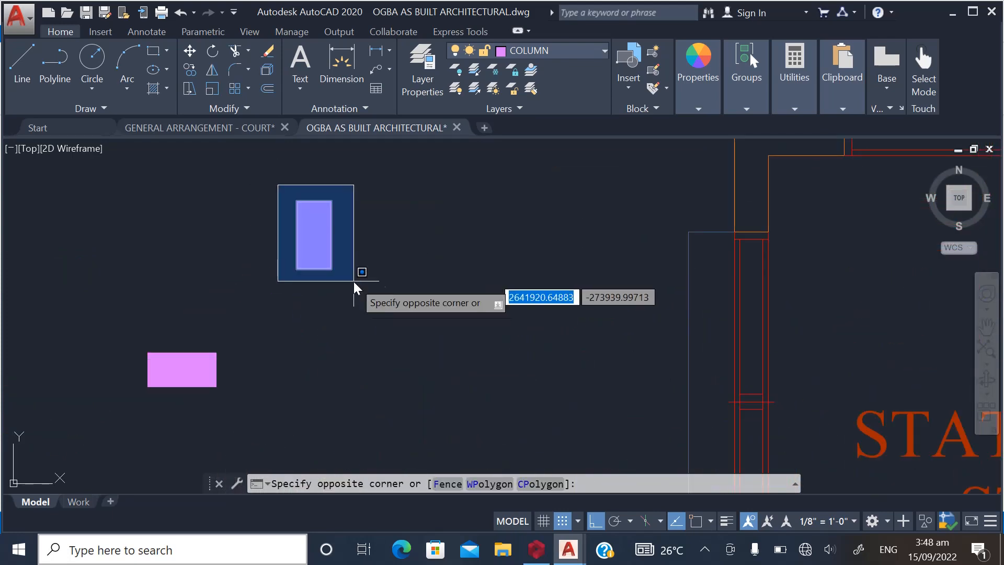
{"action": "left_click", "coordinate": [355, 280]}
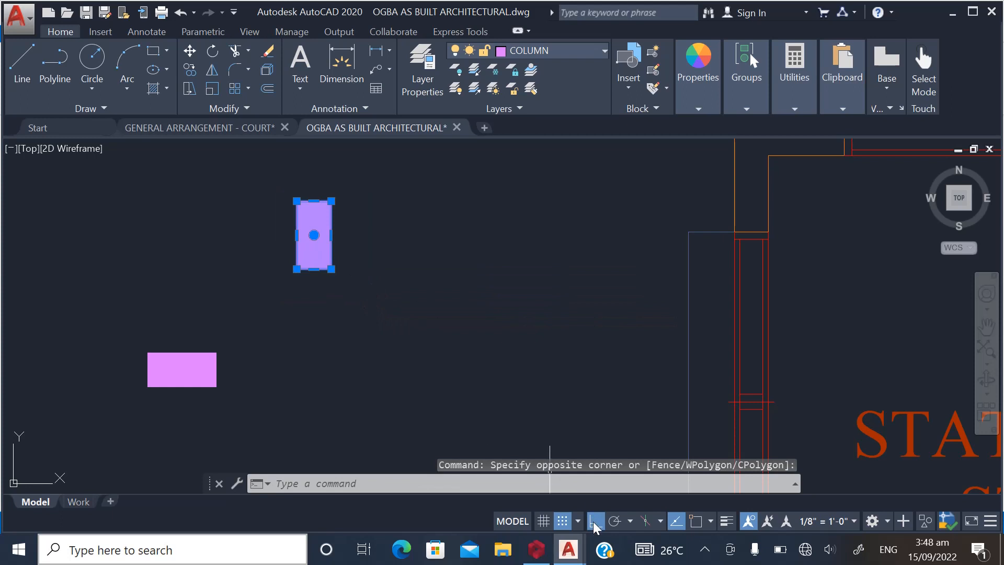
{"action": "left_click", "coordinate": [595, 523]}
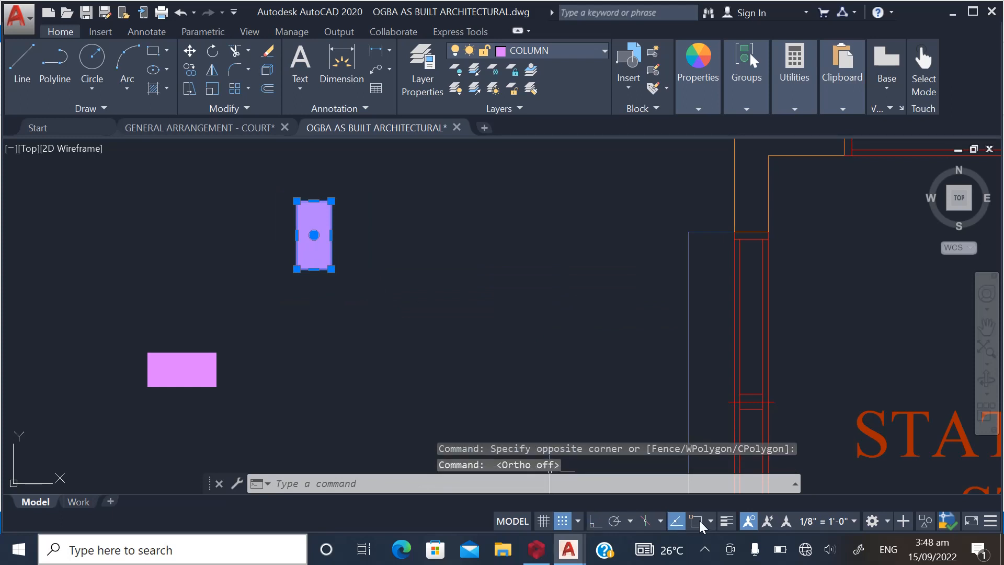
{"action": "left_click", "coordinate": [698, 522]}
Copy the vertical column from its upper-left corner to the stationary store's upper-left outer wall corner
{"action": "right_click", "coordinate": [325, 209]}
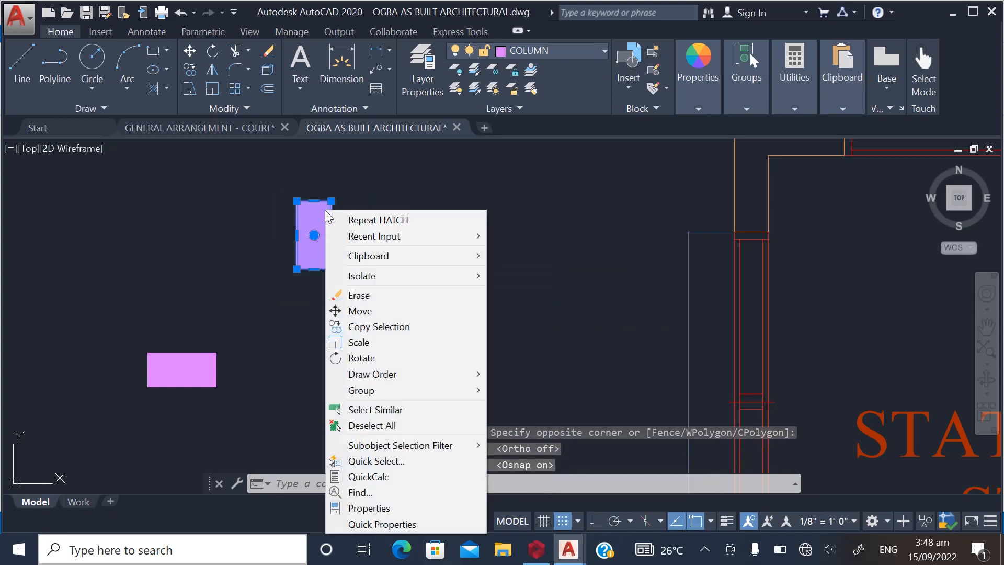
{"action": "left_click", "coordinate": [379, 326]}
{"action": "scroll", "coordinate": [284, 202], "scroll_direction": "up", "scroll_amount": 4}
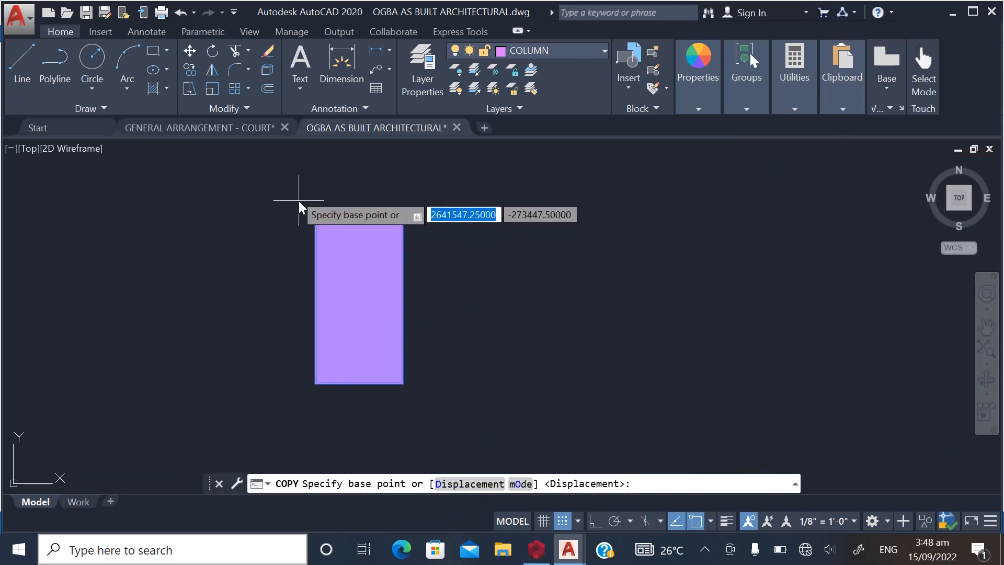
{"action": "left_click", "coordinate": [315, 210]}
{"action": "scroll", "coordinate": [185, 248], "scroll_direction": "down", "scroll_amount": 4}
{"action": "scroll", "coordinate": [185, 249], "scroll_direction": "down", "scroll_amount": 3}
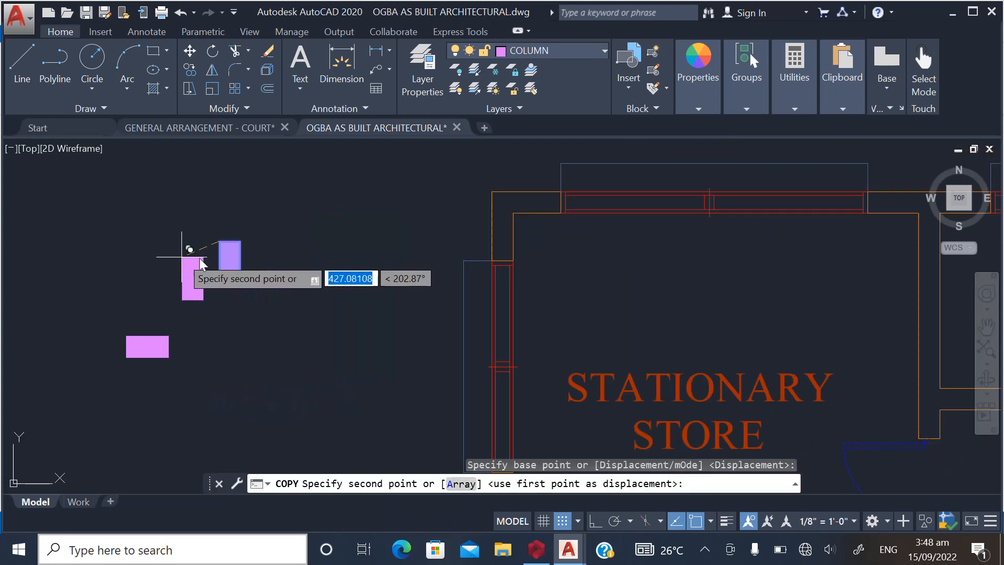
{"action": "scroll", "coordinate": [492, 199], "scroll_direction": "up", "scroll_amount": 4}
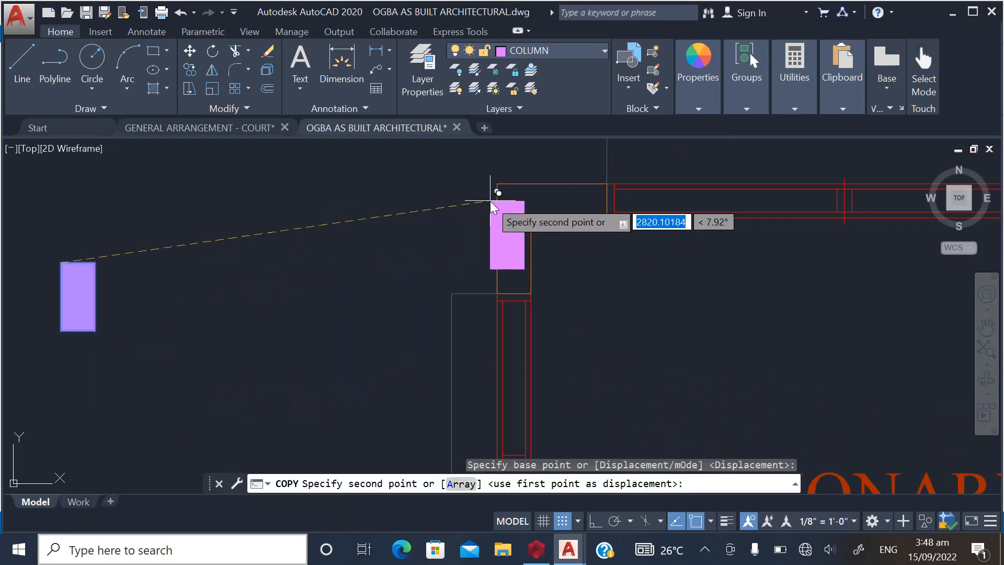
{"action": "left_click", "coordinate": [500, 173]}
Place another copy on the outer wall where the partition between the stationary store and A.C.R. admin office meets it
{"action": "scroll", "coordinate": [217, 245], "scroll_direction": "down", "scroll_amount": 4}
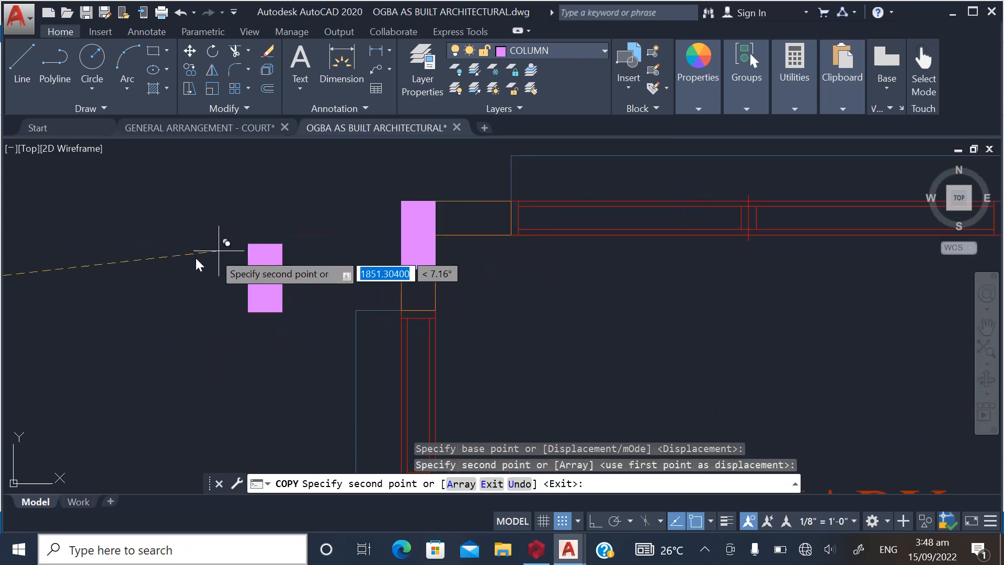
{"action": "scroll", "coordinate": [553, 234], "scroll_direction": "up", "scroll_amount": 2}
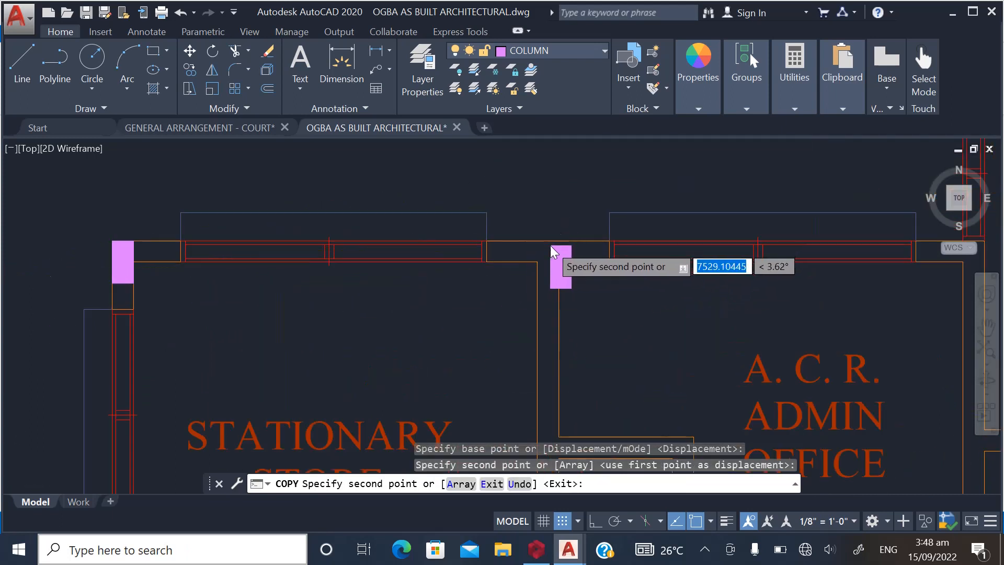
{"action": "scroll", "coordinate": [553, 233], "scroll_direction": "up", "scroll_amount": 2}
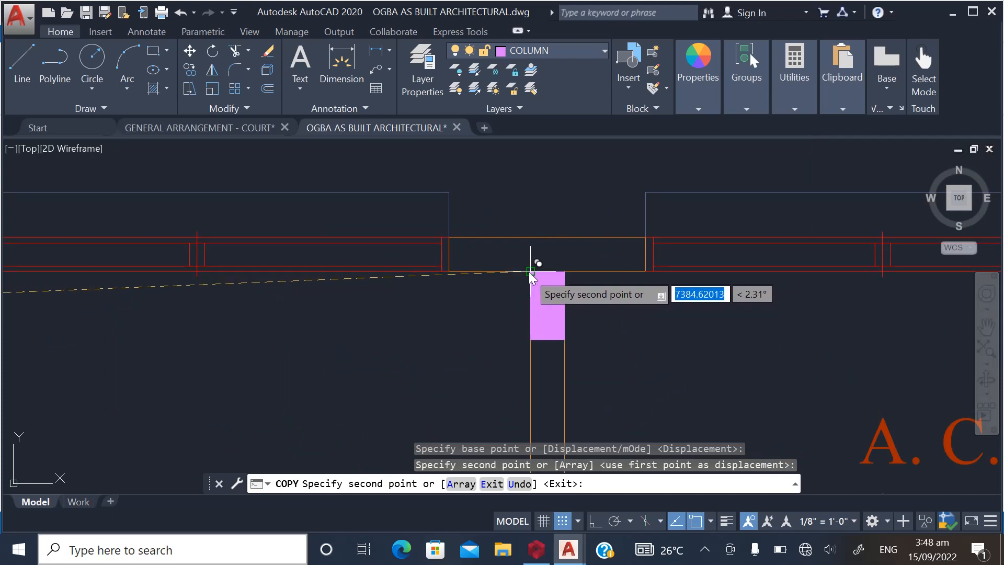
{"action": "left_click", "coordinate": [531, 239]}
Place a third vertical copy at the wall junction between the A.C.R. admin office and the chamber, and end the copying
{"action": "scroll", "coordinate": [479, 294], "scroll_direction": "down", "scroll_amount": 5}
{"action": "scroll", "coordinate": [476, 292], "scroll_direction": "up", "scroll_amount": 2}
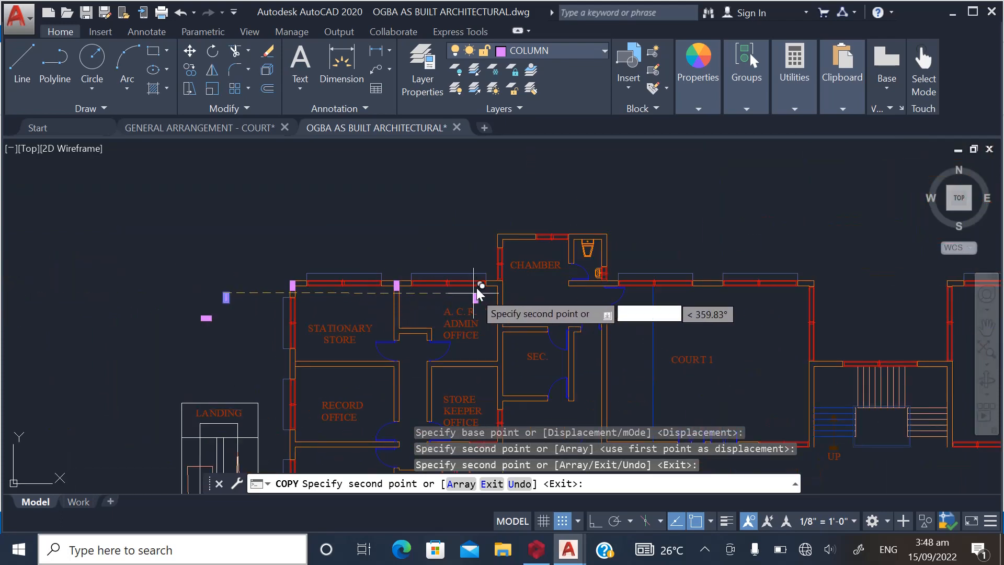
{"action": "scroll", "coordinate": [479, 293], "scroll_direction": "up", "scroll_amount": 8}
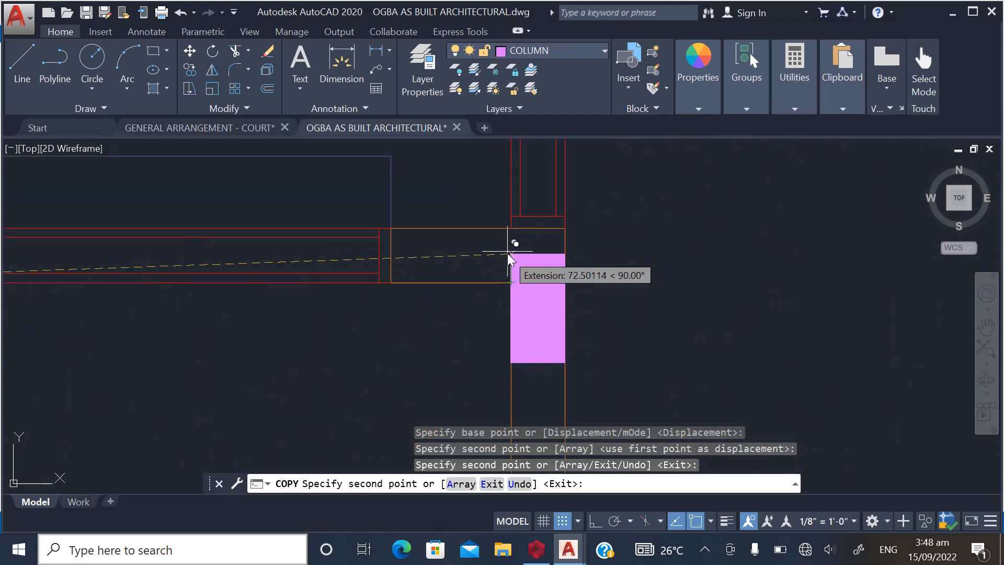
{"action": "left_click", "coordinate": [512, 227]}
{"action": "scroll", "coordinate": [428, 231], "scroll_direction": "down", "scroll_amount": 4}
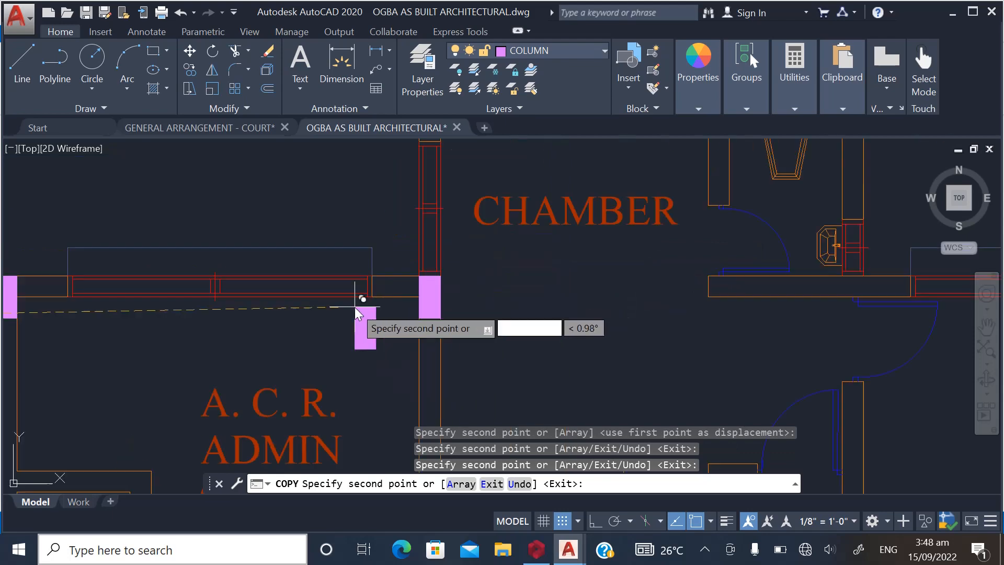
{"action": "scroll", "coordinate": [356, 312], "scroll_direction": "down", "scroll_amount": 4}
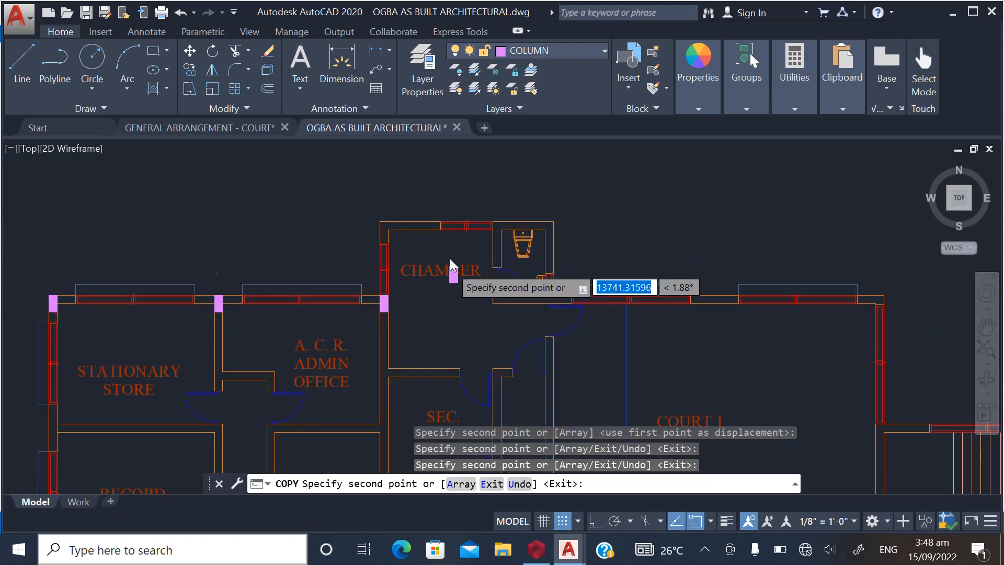
{"action": "scroll", "coordinate": [460, 293], "scroll_direction": "down", "scroll_amount": 3}
{"action": "scroll", "coordinate": [525, 299], "scroll_direction": "down", "scroll_amount": 3}
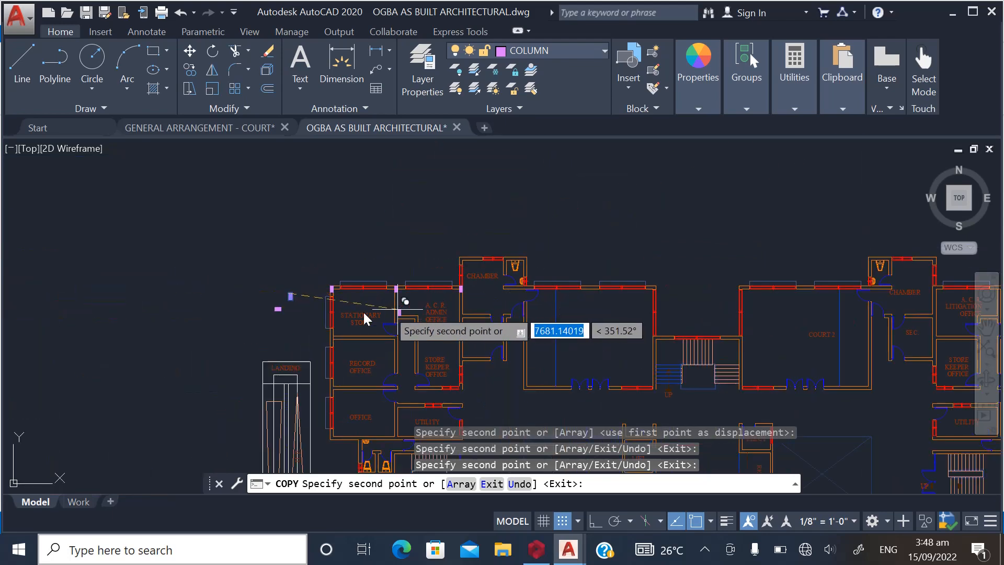
{"action": "key", "text": "Escape"}
Copy the horizontal column from its upper-left corner into the wall junction between the chamber's toilet and Court 1
{"action": "scroll", "coordinate": [522, 293], "scroll_direction": "up", "scroll_amount": 4}
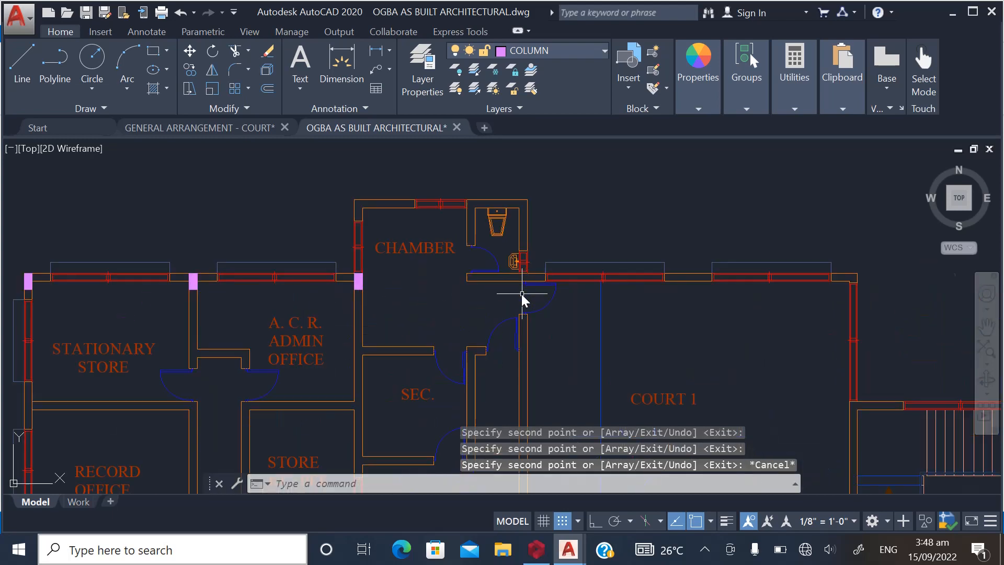
{"action": "scroll", "coordinate": [522, 293], "scroll_direction": "up", "scroll_amount": 6}
{"action": "scroll", "coordinate": [560, 278], "scroll_direction": "down", "scroll_amount": 8}
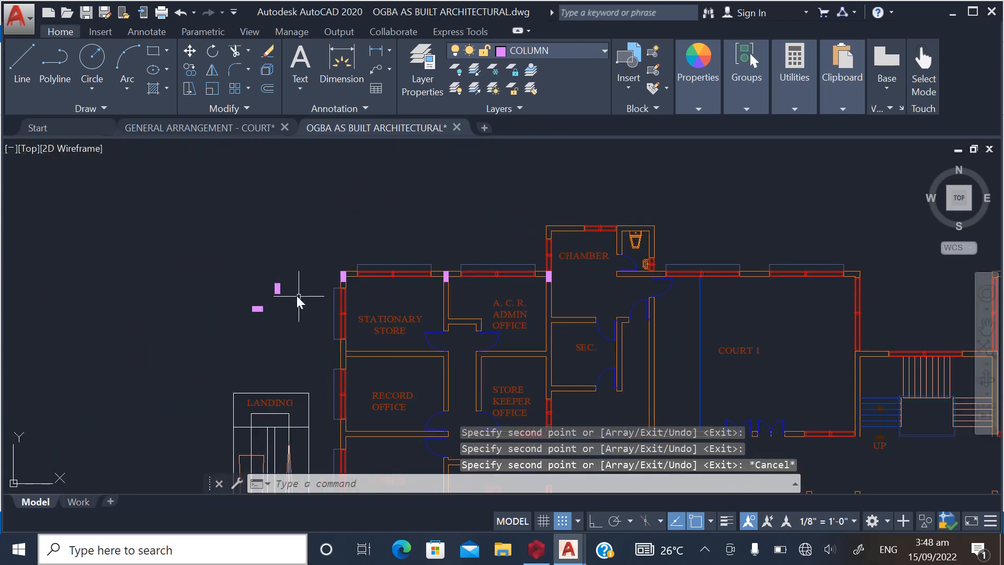
{"action": "scroll", "coordinate": [272, 300], "scroll_direction": "up", "scroll_amount": 6}
{"action": "left_click", "coordinate": [169, 311]}
{"action": "left_click", "coordinate": [282, 351]}
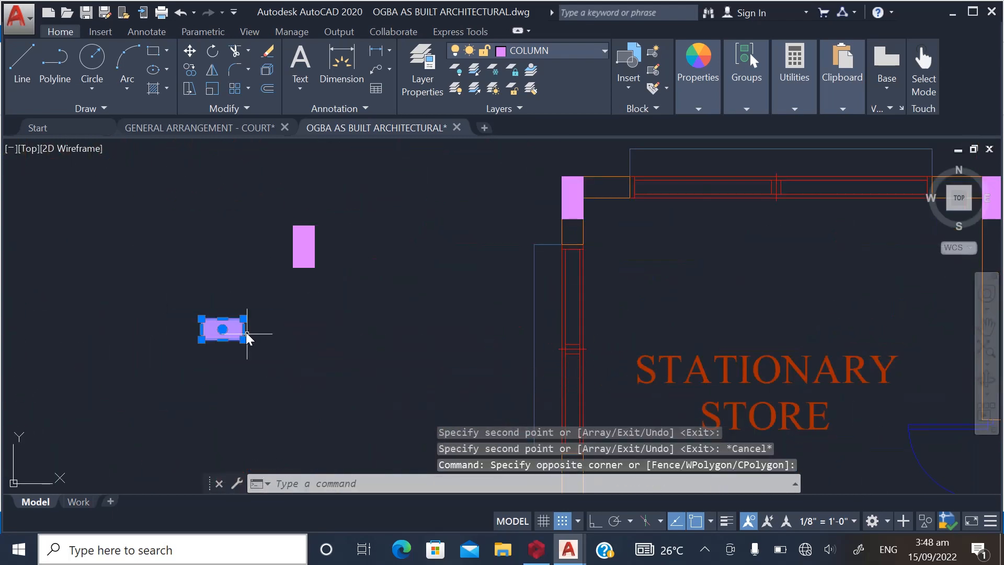
{"action": "right_click", "coordinate": [246, 333]}
{"action": "left_click", "coordinate": [268, 326]}
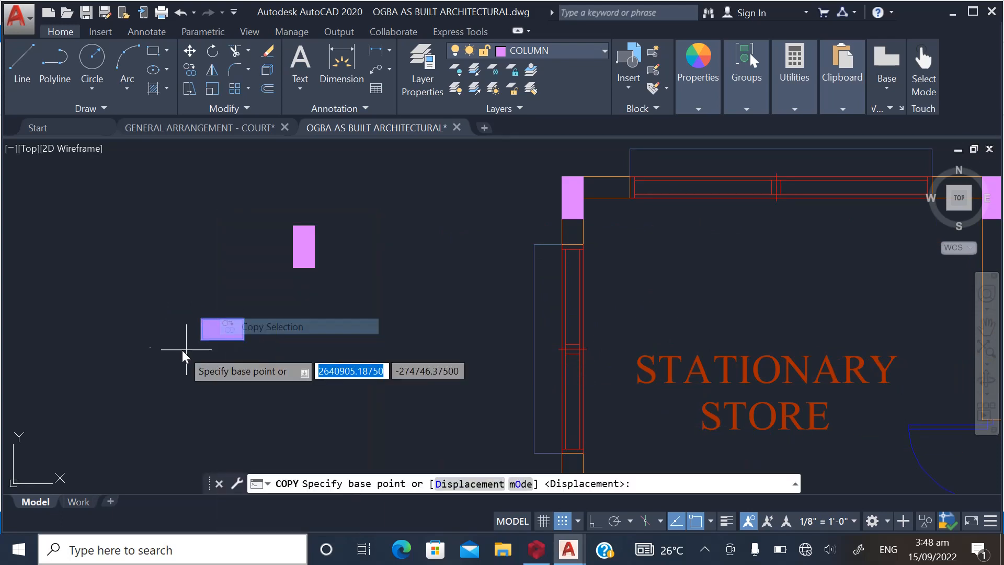
{"action": "scroll", "coordinate": [182, 350], "scroll_direction": "up", "scroll_amount": 2}
{"action": "left_click", "coordinate": [216, 313]}
{"action": "scroll", "coordinate": [115, 354], "scroll_direction": "down", "scroll_amount": 7}
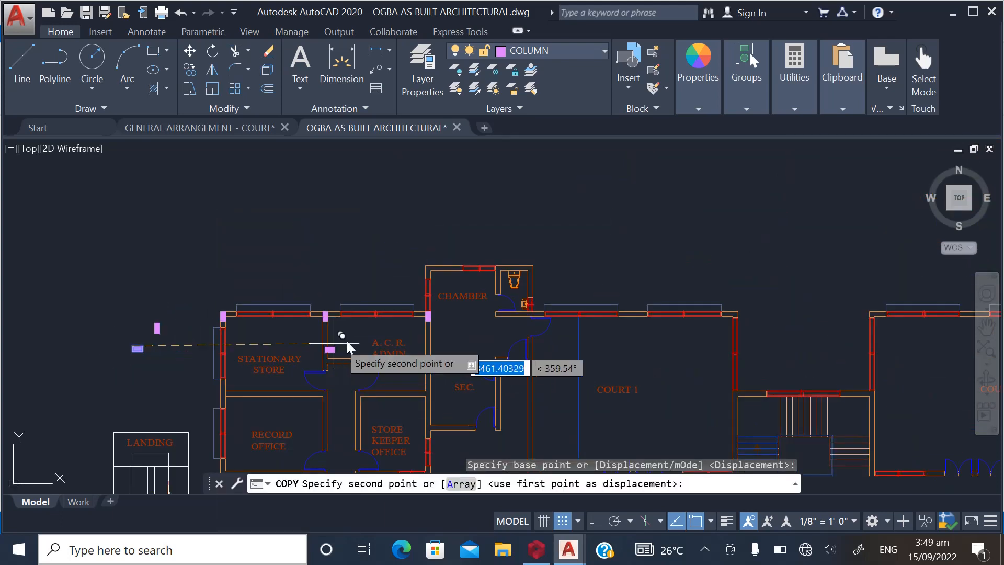
{"action": "scroll", "coordinate": [538, 300], "scroll_direction": "up", "scroll_amount": 6}
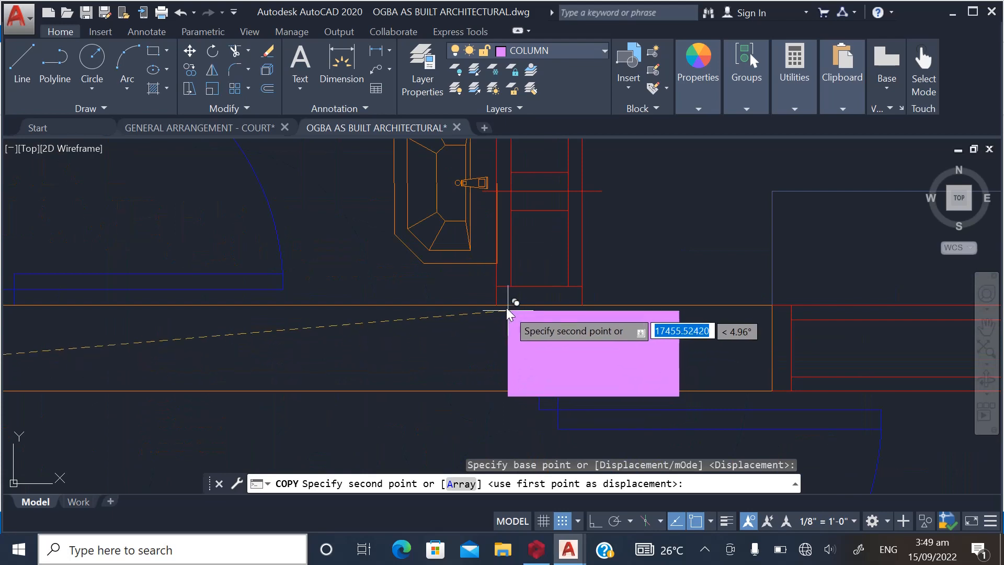
{"action": "left_click", "coordinate": [496, 305]}
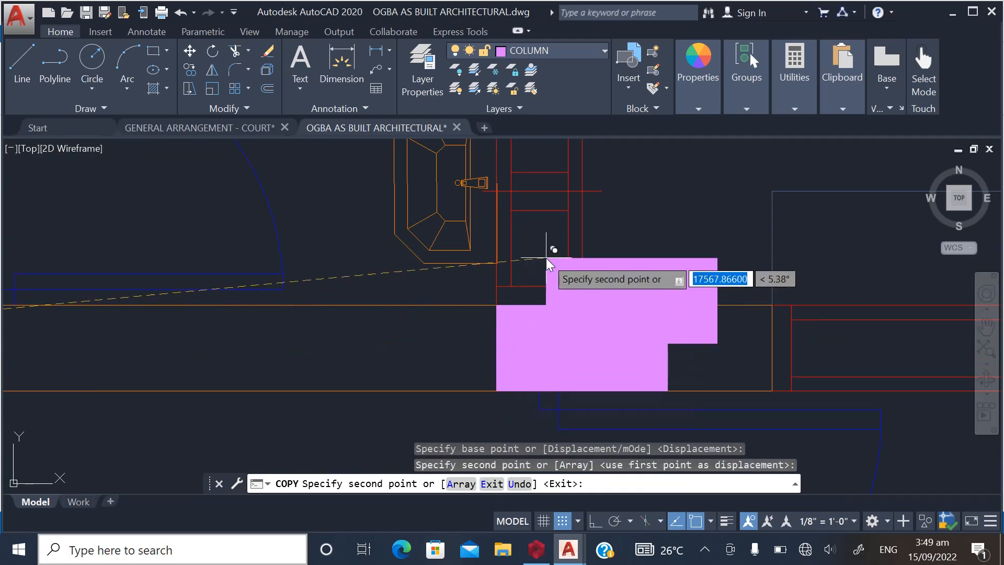
{"action": "key", "text": "Escape"}
Examine the columns placed from the stationary store to Court 1, and how the corner column fits within the wall thickness
{"action": "scroll", "coordinate": [547, 259], "scroll_direction": "down", "scroll_amount": 8}
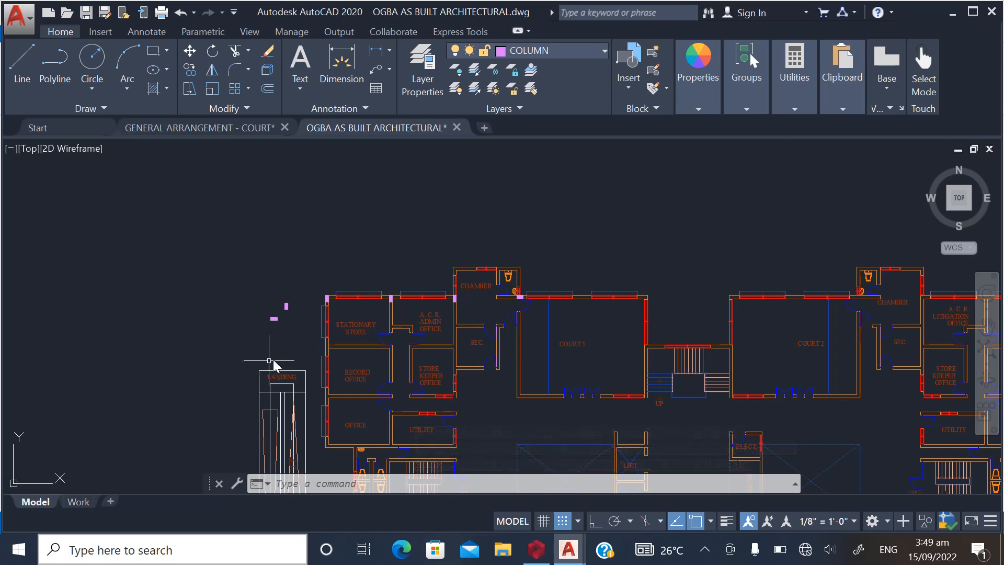
{"action": "scroll", "coordinate": [262, 339], "scroll_direction": "up", "scroll_amount": 2}
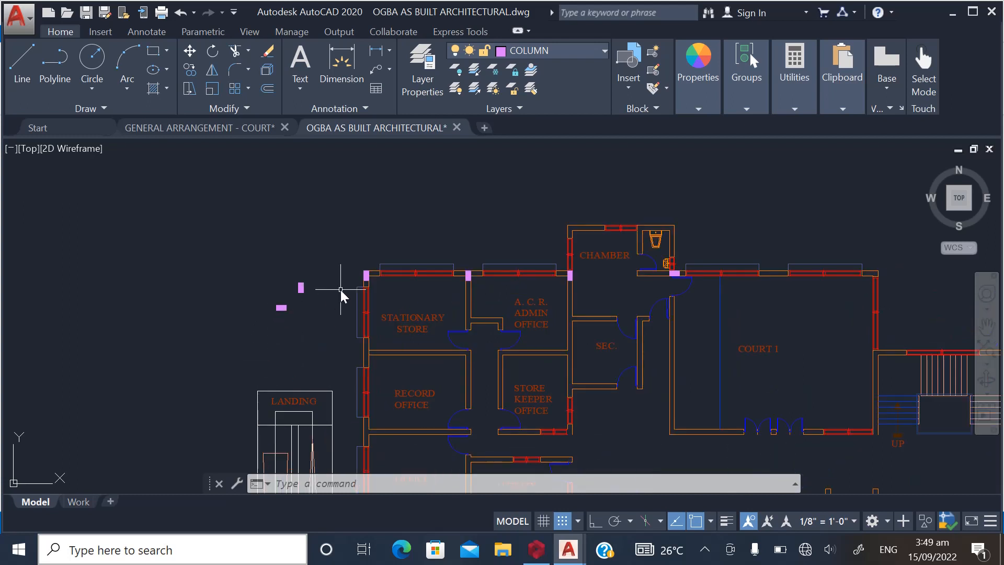
{"action": "scroll", "coordinate": [304, 289], "scroll_direction": "up", "scroll_amount": 4}
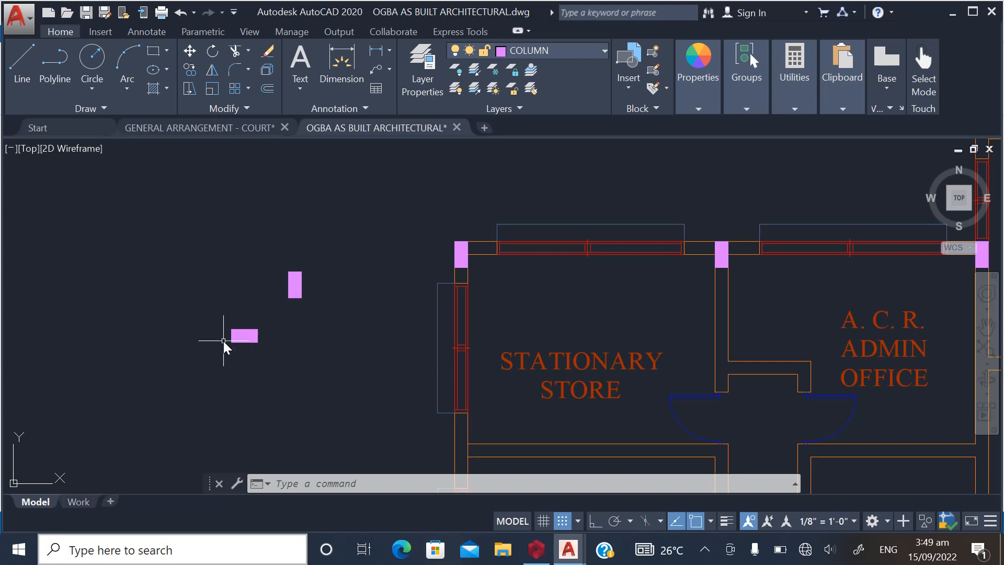
{"action": "scroll", "coordinate": [224, 344], "scroll_direction": "down", "scroll_amount": 2}
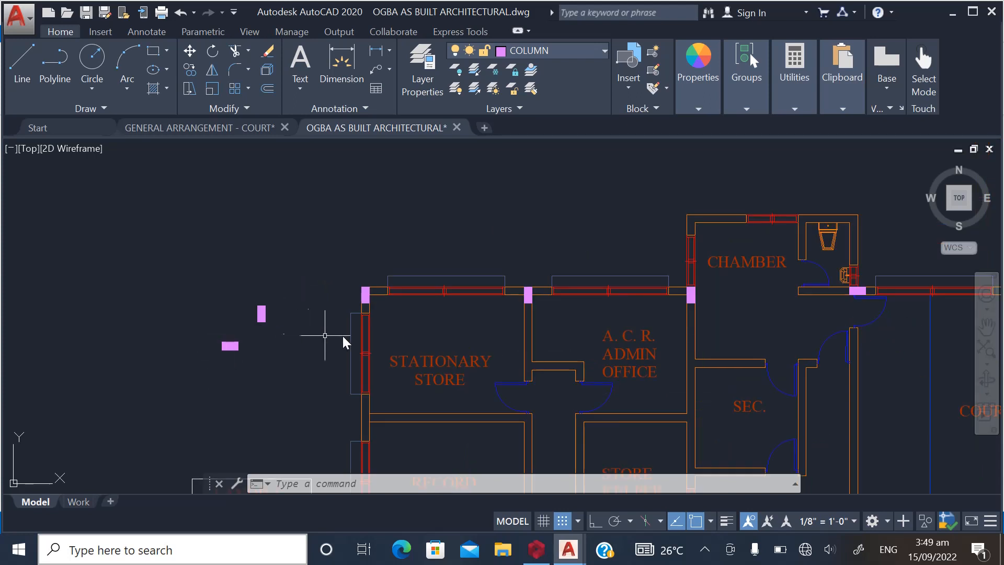
{"action": "scroll", "coordinate": [362, 309], "scroll_direction": "up", "scroll_amount": 2}
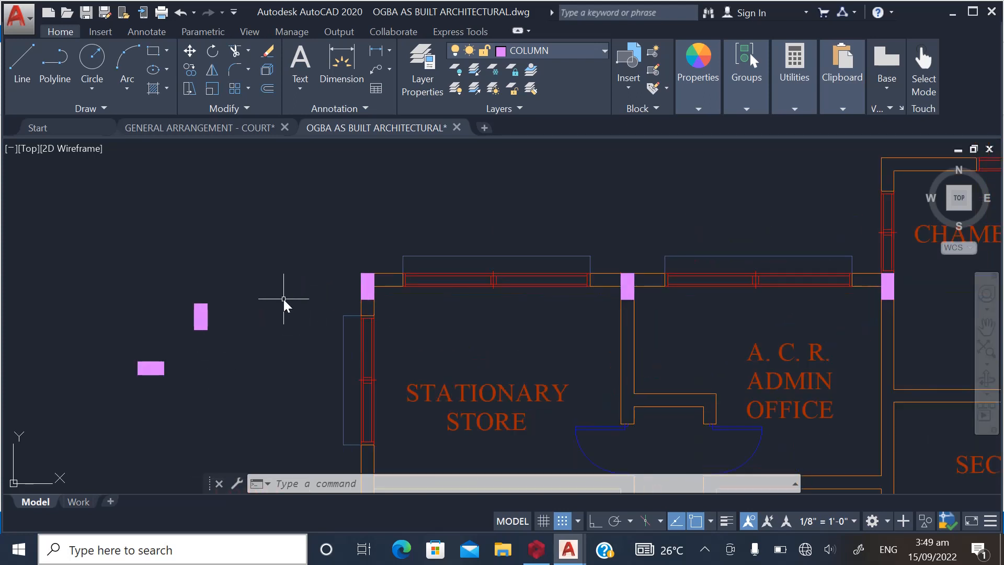
{"action": "scroll", "coordinate": [214, 260], "scroll_direction": "down", "scroll_amount": 2}
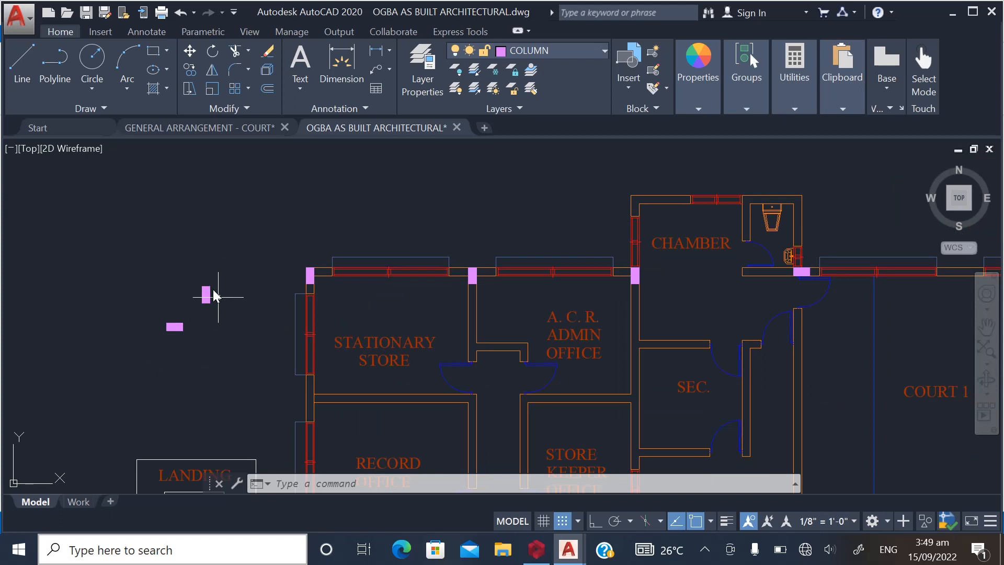
{"action": "scroll", "coordinate": [191, 295], "scroll_direction": "up", "scroll_amount": 2}
{"action": "scroll", "coordinate": [200, 269], "scroll_direction": "down", "scroll_amount": 2}
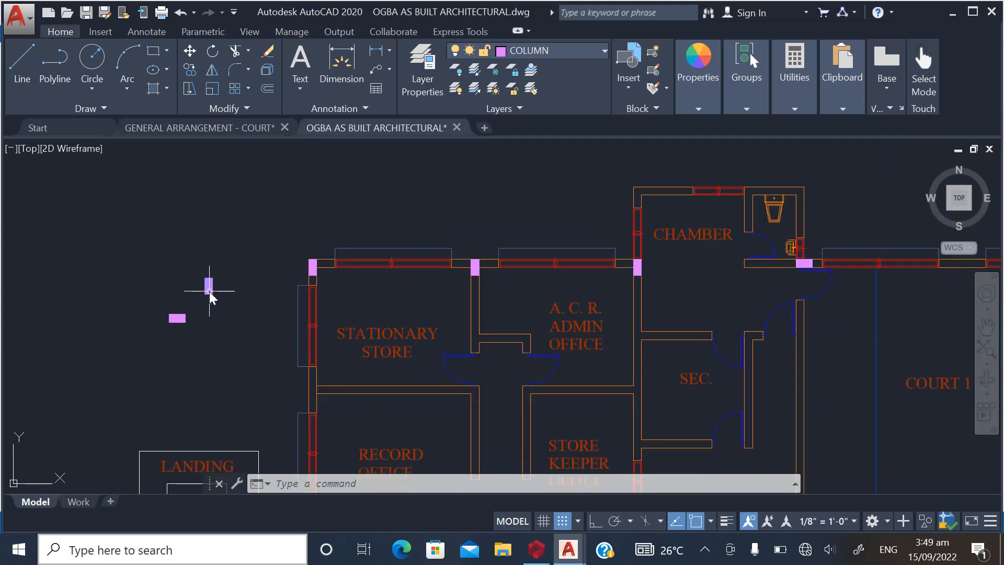
{"action": "scroll", "coordinate": [209, 290], "scroll_direction": "down", "scroll_amount": 2}
{"action": "scroll", "coordinate": [177, 297], "scroll_direction": "up", "scroll_amount": 2}
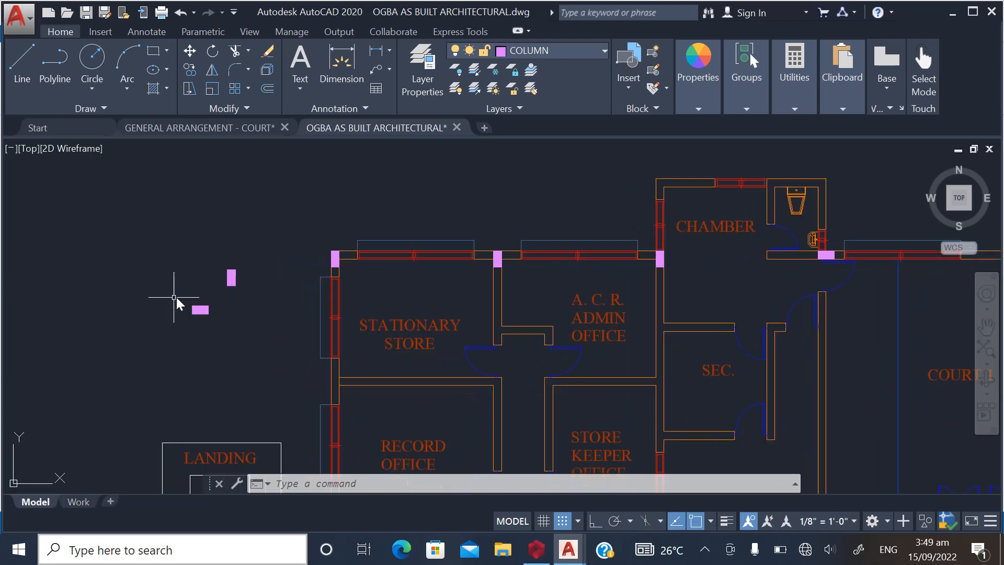
{"action": "scroll", "coordinate": [345, 267], "scroll_direction": "up", "scroll_amount": 2}
{"action": "scroll", "coordinate": [308, 270], "scroll_direction": "up", "scroll_amount": 5}
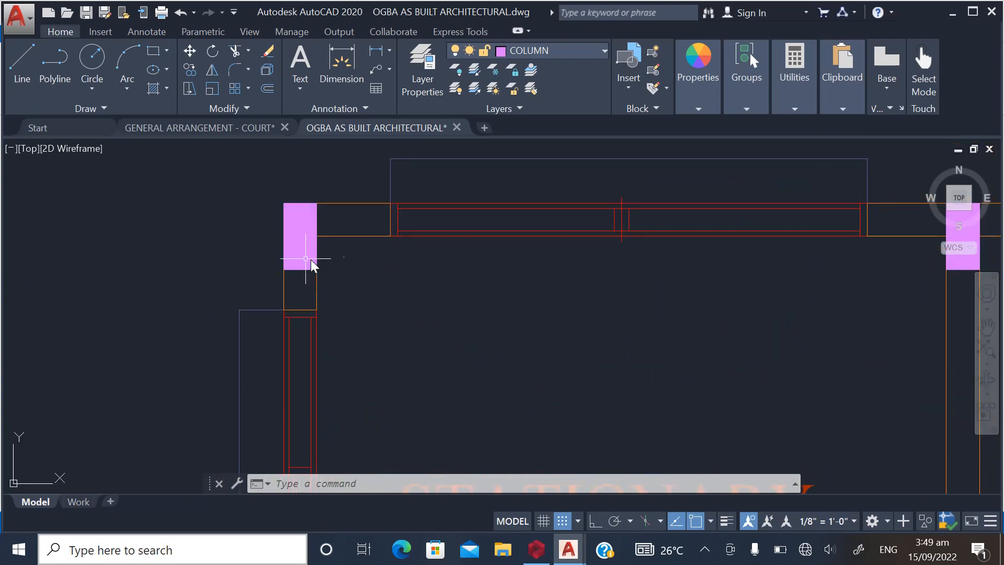
{"action": "scroll", "coordinate": [357, 256], "scroll_direction": "down", "scroll_amount": 6}
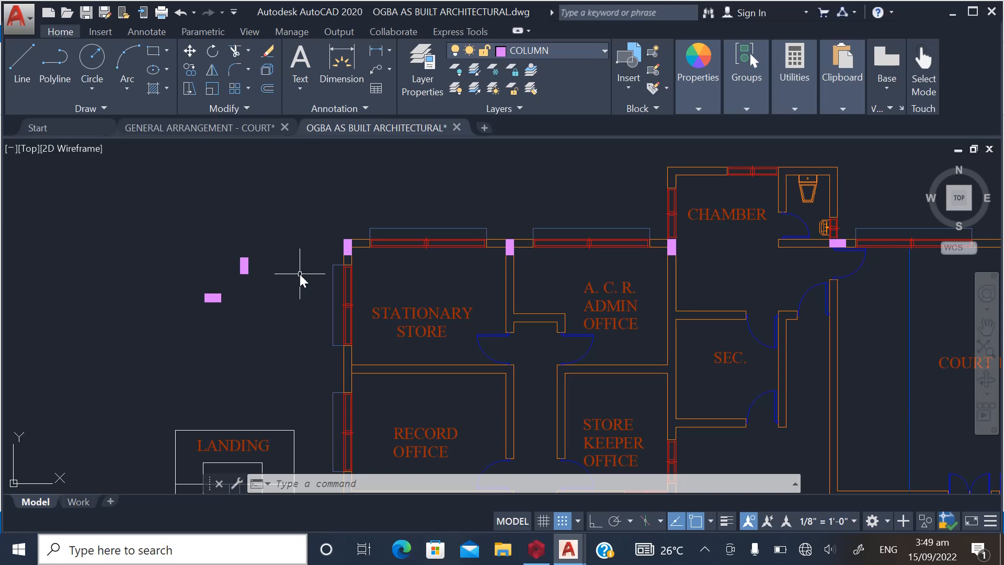
{"action": "scroll", "coordinate": [349, 247], "scroll_direction": "up", "scroll_amount": 6}
{"action": "scroll", "coordinate": [336, 221], "scroll_direction": "up", "scroll_amount": 4}
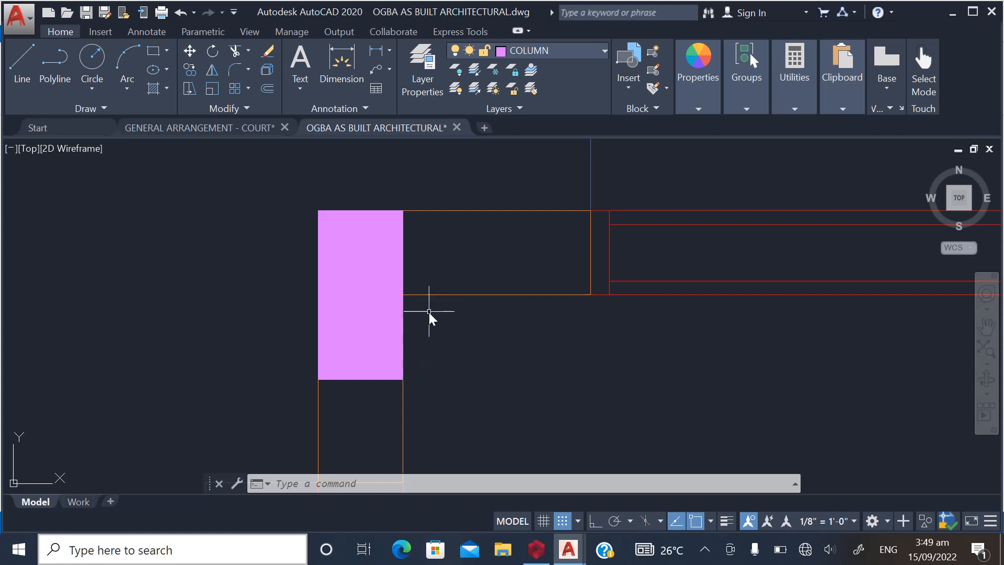
{"action": "scroll", "coordinate": [436, 233], "scroll_direction": "down", "scroll_amount": 8}
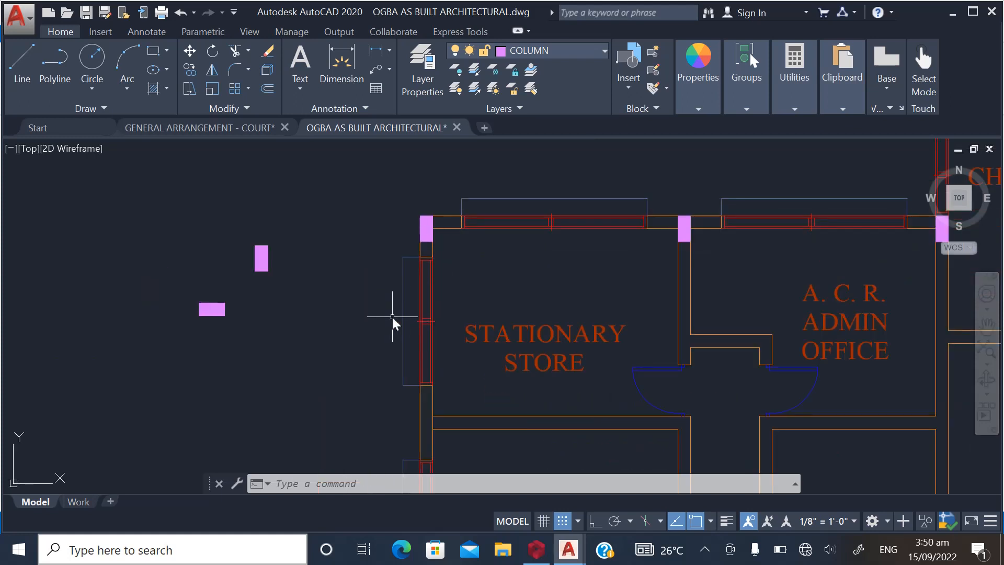
{"action": "scroll", "coordinate": [335, 270], "scroll_direction": "down", "scroll_amount": 2}
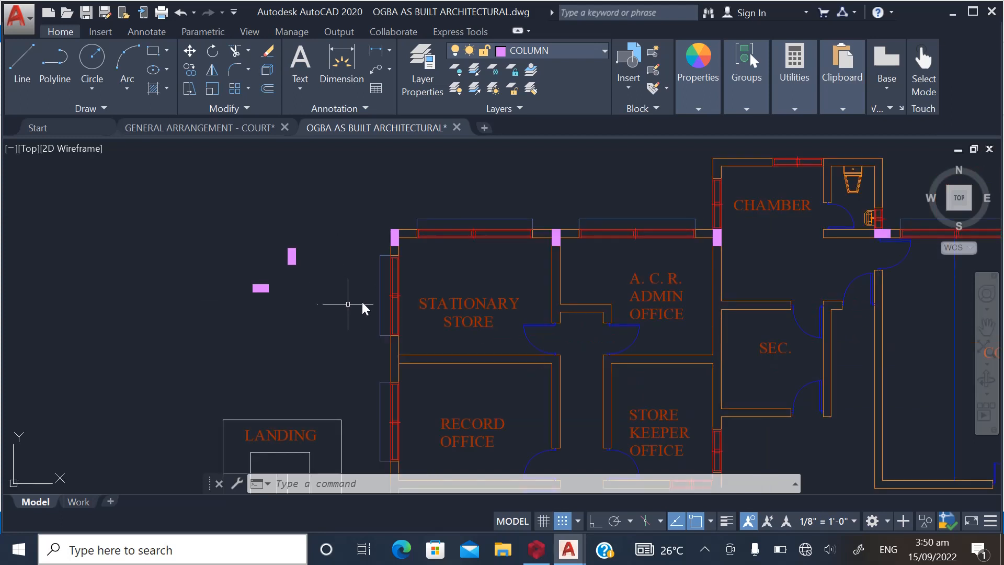
{"action": "scroll", "coordinate": [387, 250], "scroll_direction": "up", "scroll_amount": 2}
{"action": "scroll", "coordinate": [423, 245], "scroll_direction": "up", "scroll_amount": 2}
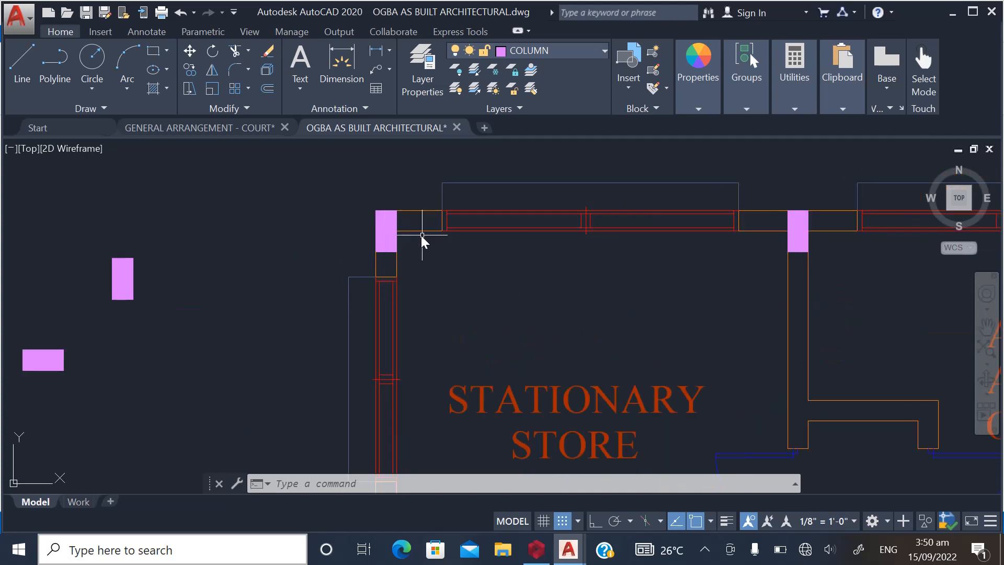
{"action": "scroll", "coordinate": [423, 234], "scroll_direction": "up", "scroll_amount": 2}
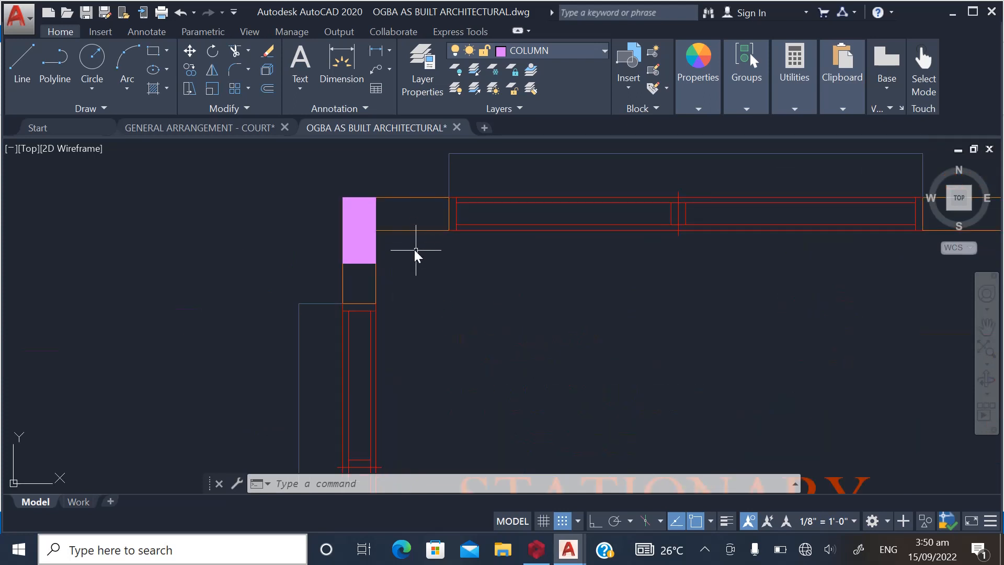
{"action": "scroll", "coordinate": [414, 249], "scroll_direction": "down", "scroll_amount": 6}
{"action": "scroll", "coordinate": [268, 275], "scroll_direction": "down", "scroll_amount": 2}
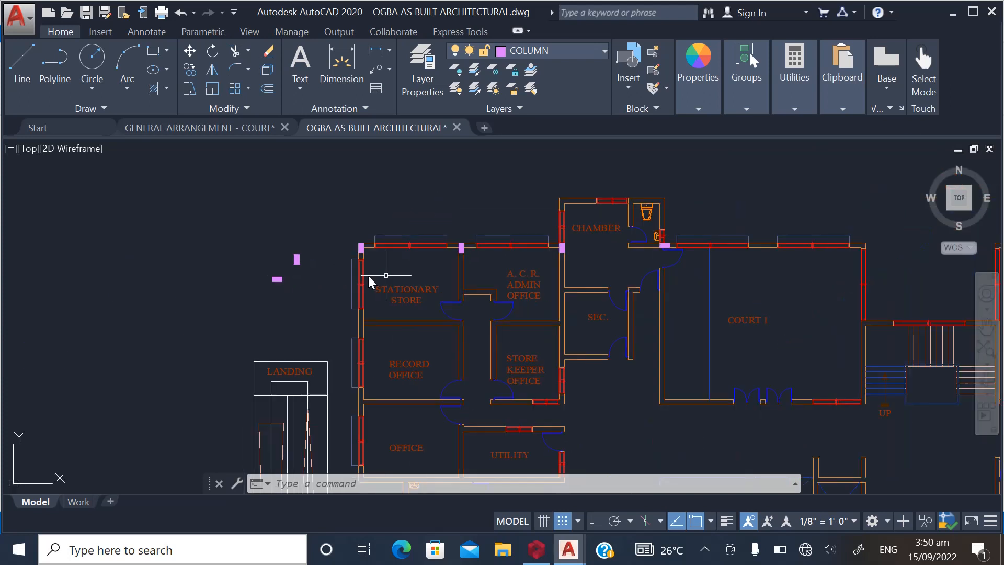
Copy the horizontal column from its upper-right corner to the right end of the wall pier between Court 1's two upper windows
{"action": "scroll", "coordinate": [770, 247], "scroll_direction": "up", "scroll_amount": 4}
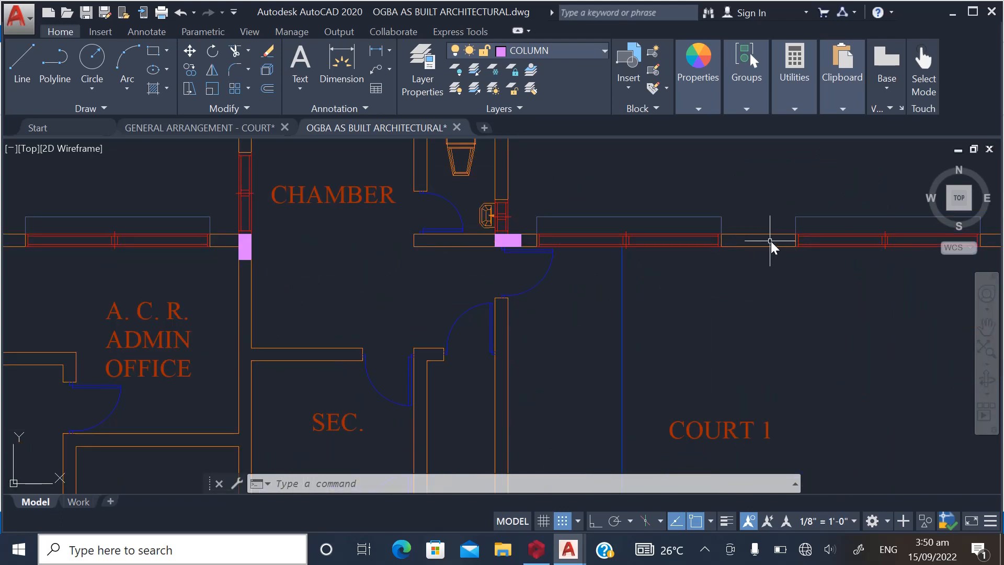
{"action": "scroll", "coordinate": [506, 247], "scroll_direction": "up", "scroll_amount": 8}
{"action": "left_click", "coordinate": [570, 222]}
{"action": "left_click", "coordinate": [555, 212]}
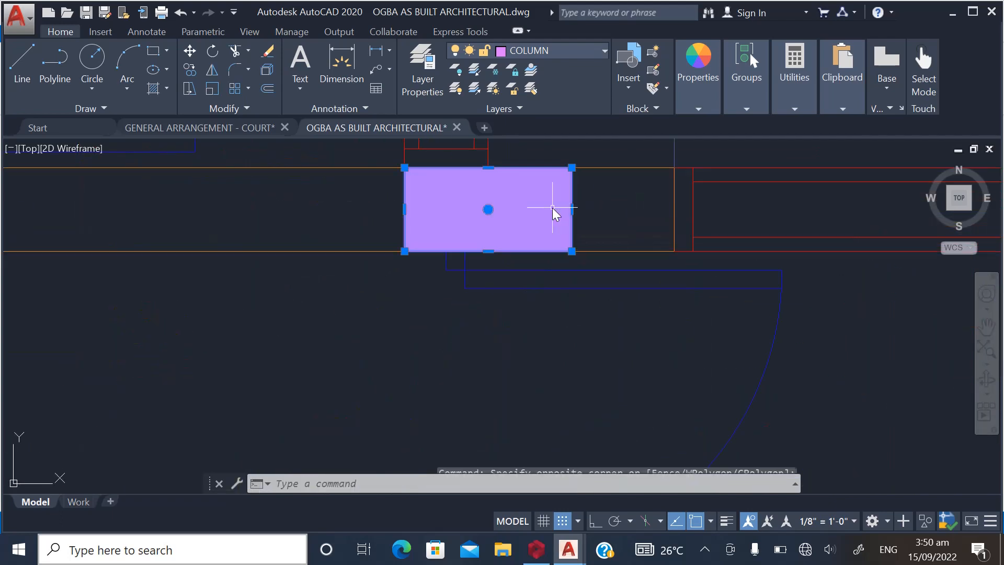
{"action": "right_click", "coordinate": [553, 208]}
{"action": "left_click", "coordinate": [579, 324]}
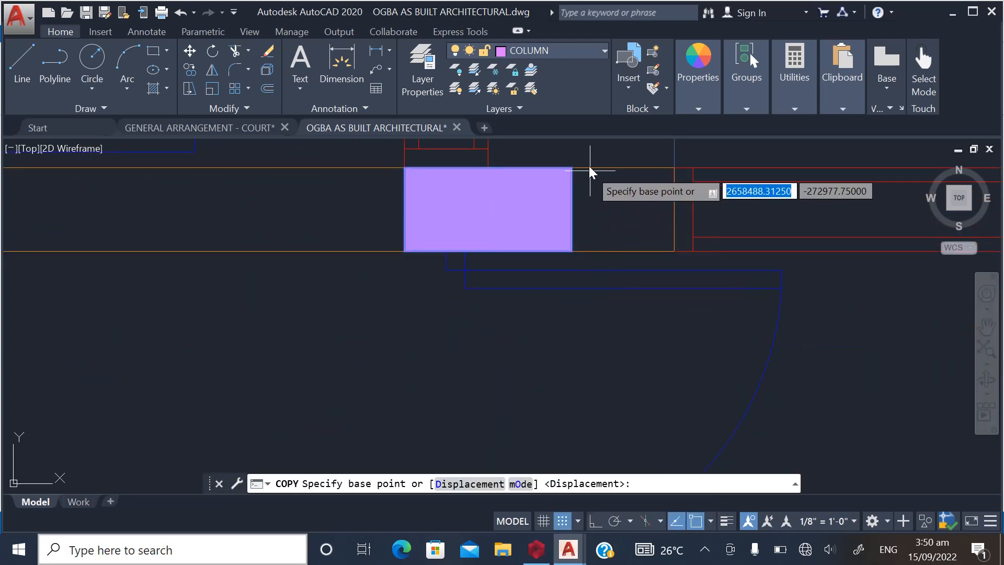
{"action": "left_click", "coordinate": [572, 168]}
{"action": "scroll", "coordinate": [293, 285], "scroll_direction": "down", "scroll_amount": 10}
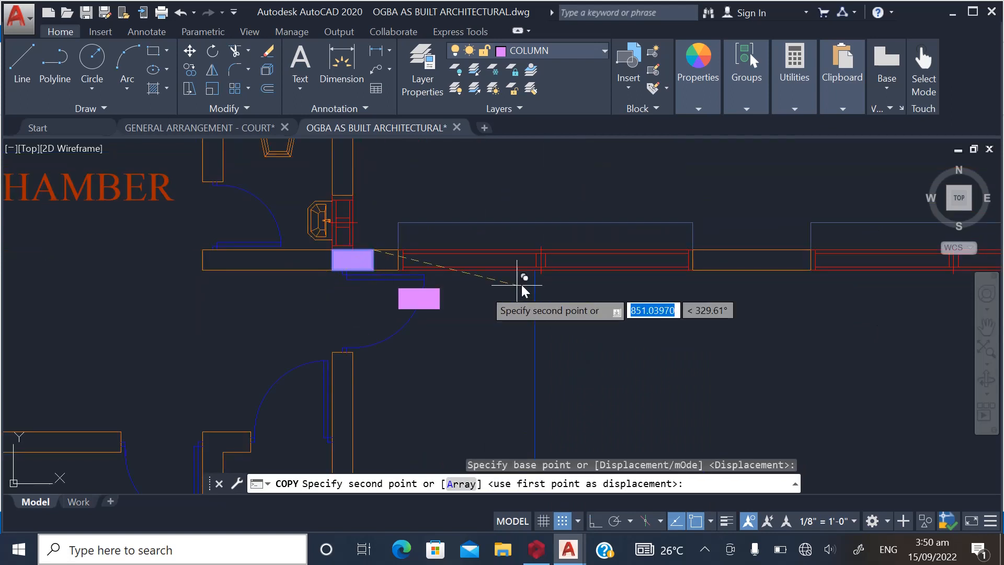
{"action": "scroll", "coordinate": [526, 281], "scroll_direction": "up", "scroll_amount": 8}
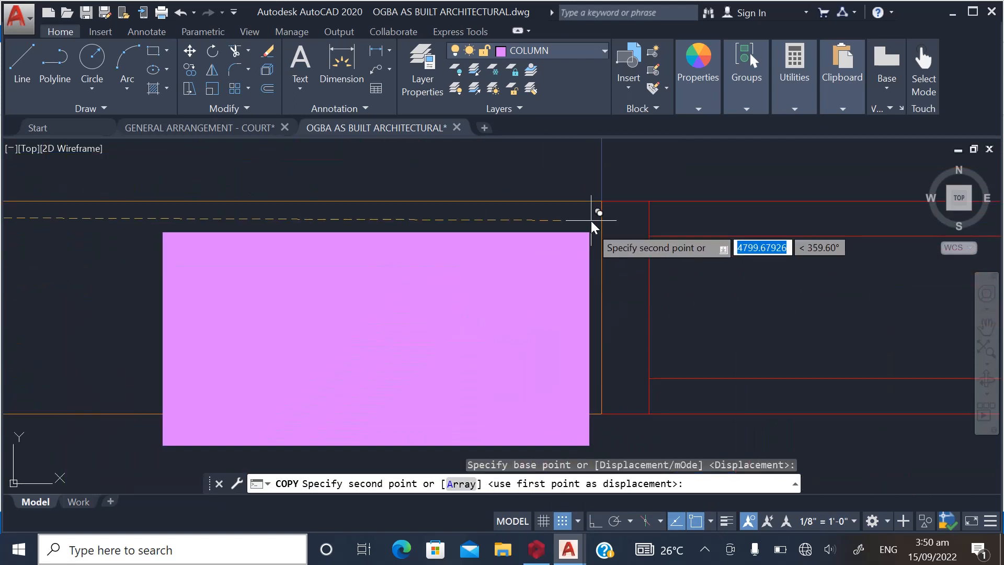
{"action": "left_click", "coordinate": [601, 201]}
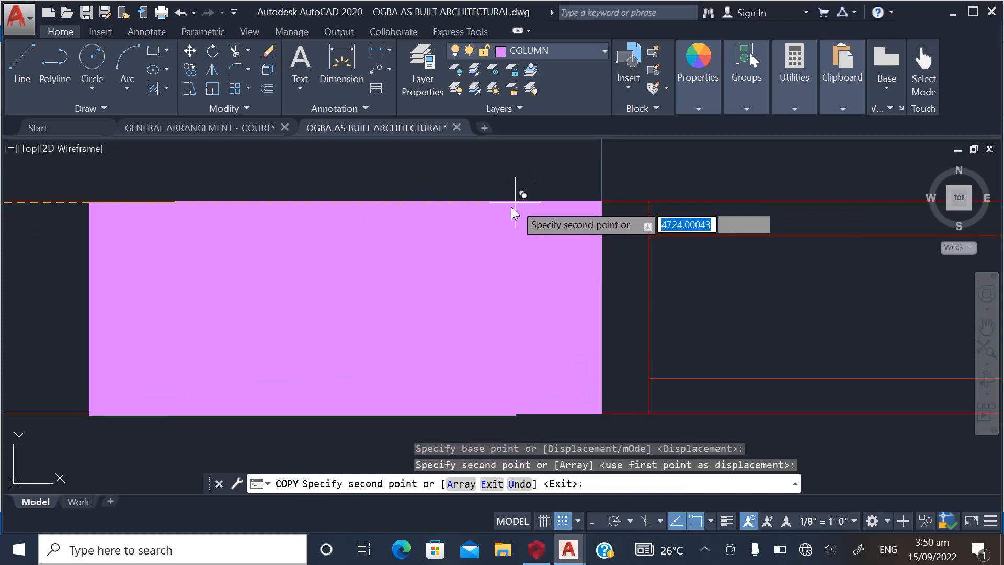
{"action": "key", "text": "Escape"}
Copy the spare horizontal column beside the plan from its upper-left corner to the free space just outside Court 1's upper-right corner
{"action": "scroll", "coordinate": [523, 222], "scroll_direction": "down", "scroll_amount": 10}
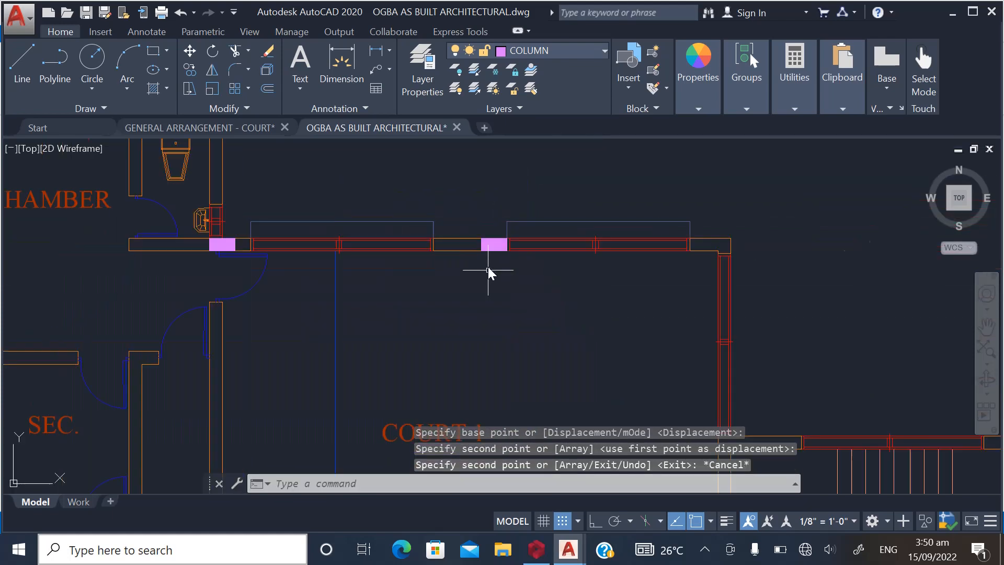
{"action": "scroll", "coordinate": [507, 244], "scroll_direction": "down", "scroll_amount": 6}
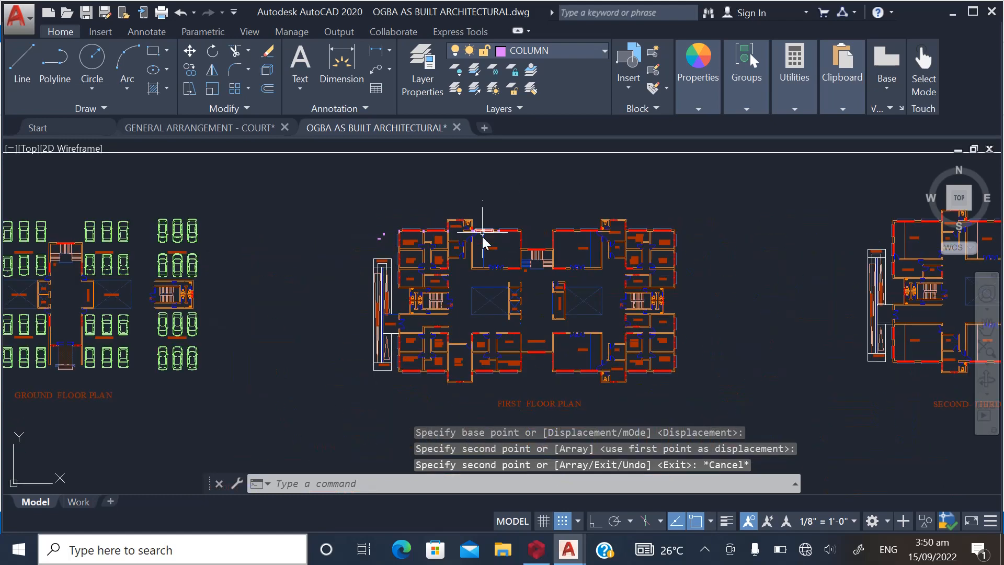
{"action": "scroll", "coordinate": [534, 225], "scroll_direction": "up", "scroll_amount": 5}
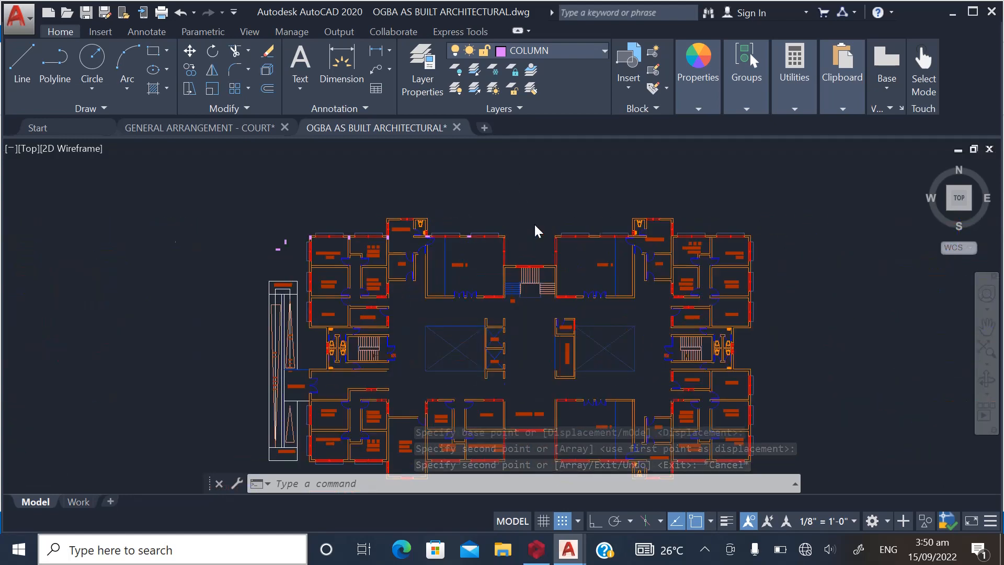
{"action": "scroll", "coordinate": [126, 264], "scroll_direction": "up", "scroll_amount": 5}
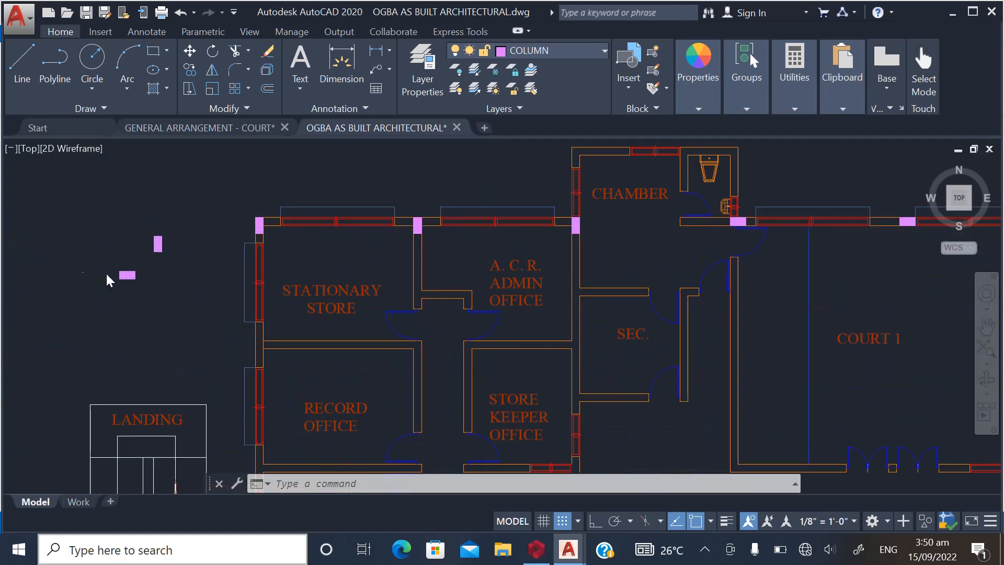
{"action": "left_click", "coordinate": [112, 260]}
{"action": "left_click", "coordinate": [189, 290]}
{"action": "right_click", "coordinate": [209, 301]}
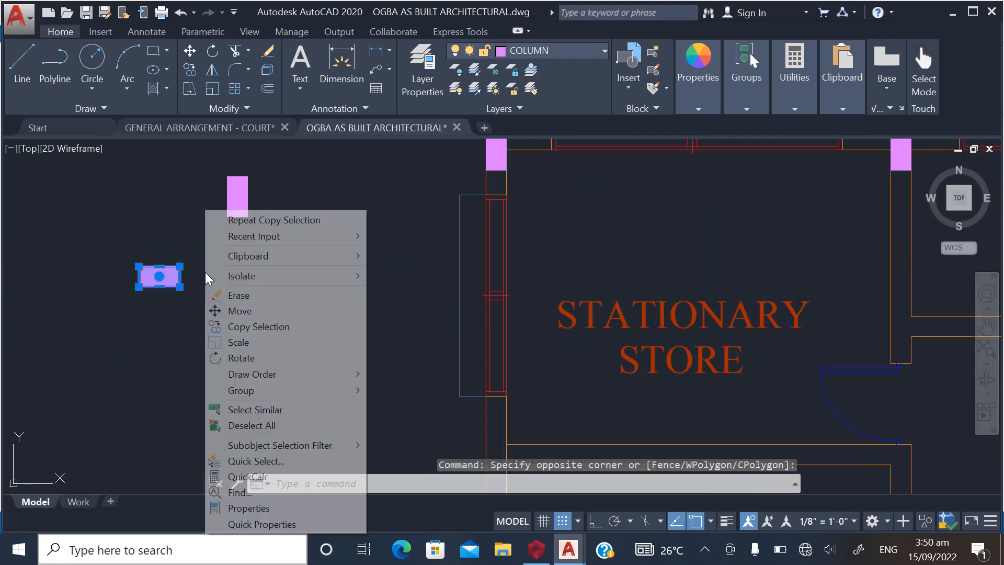
{"action": "left_click", "coordinate": [257, 326]}
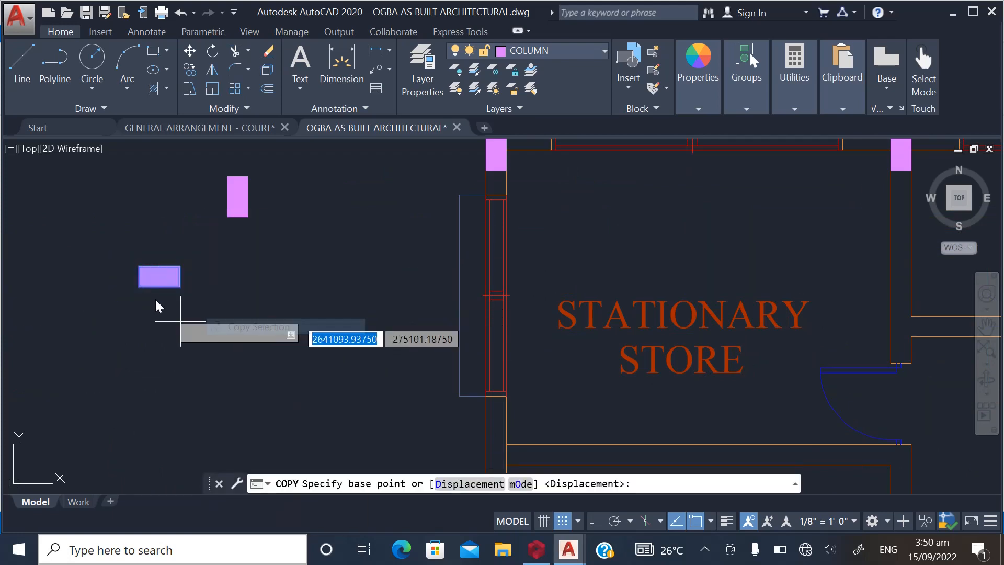
{"action": "left_click", "coordinate": [139, 267]}
{"action": "scroll", "coordinate": [84, 329], "scroll_direction": "down", "scroll_amount": 5}
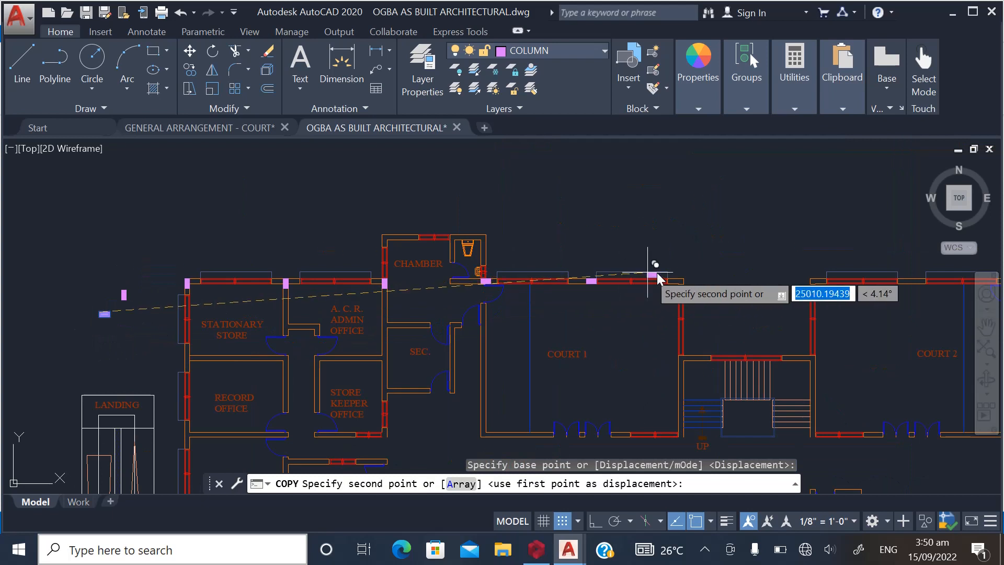
{"action": "scroll", "coordinate": [679, 277], "scroll_direction": "up", "scroll_amount": 5}
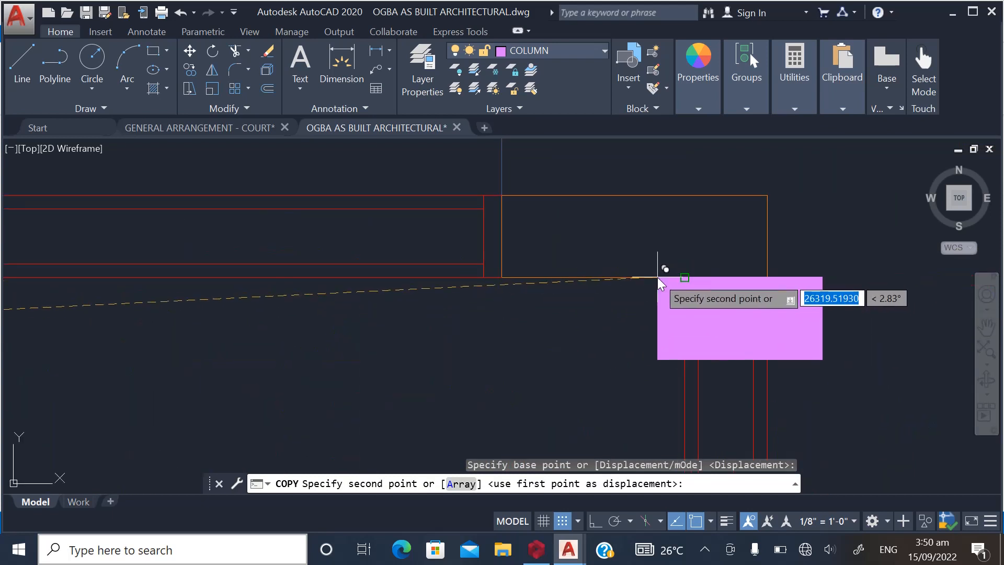
{"action": "scroll", "coordinate": [528, 316], "scroll_direction": "down", "scroll_amount": 4}
{"action": "left_click", "coordinate": [581, 230]}
{"action": "key", "text": "Escape"}
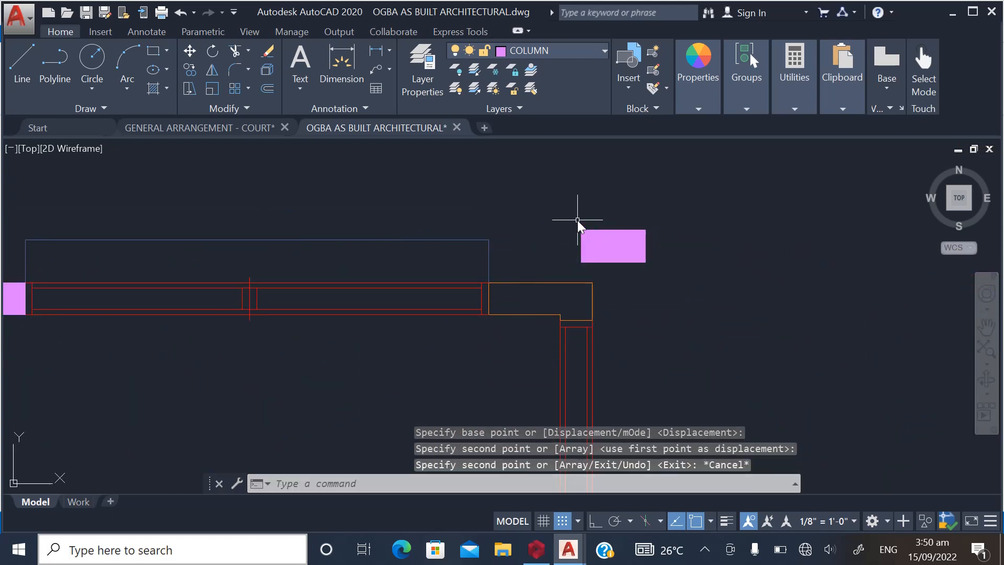
Copy that loose column from its upper-right corner onto the outer upper-right wall corner of Court 1
{"action": "left_click", "coordinate": [578, 221]}
{"action": "left_click", "coordinate": [665, 271]}
{"action": "right_click", "coordinate": [627, 231]}
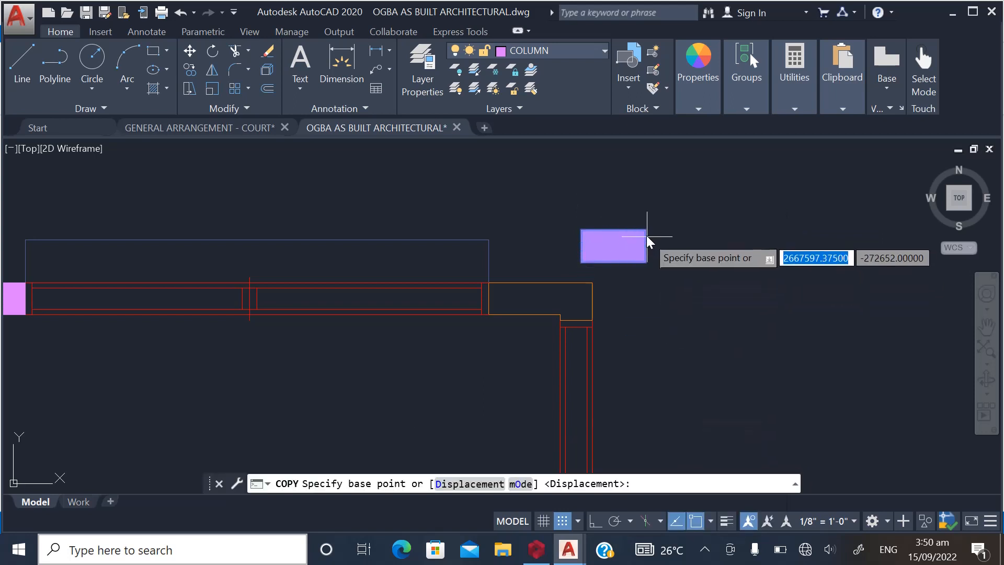
{"action": "left_click", "coordinate": [646, 232]}
{"action": "scroll", "coordinate": [597, 299], "scroll_direction": "up", "scroll_amount": 2}
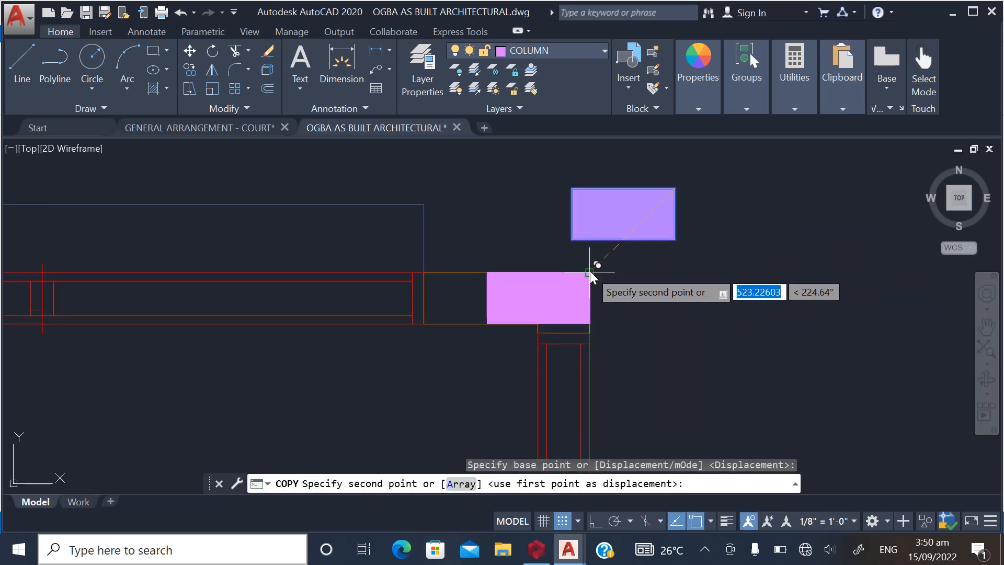
{"action": "left_click", "coordinate": [589, 273]}
{"action": "key", "text": "Escape"}
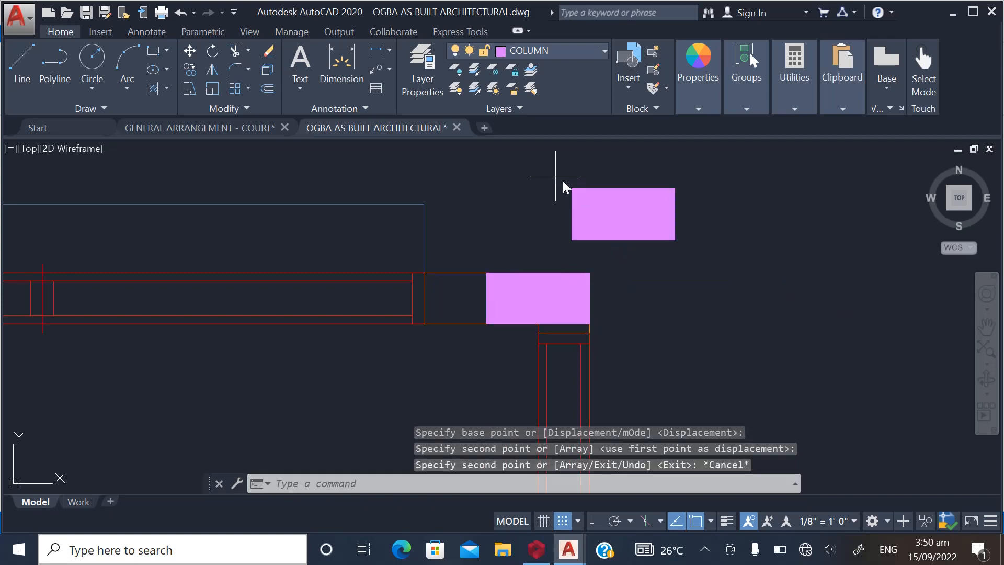
Delete the loose column left outside Court 1's upper-right corner
{"action": "left_click", "coordinate": [555, 176]}
{"action": "left_click", "coordinate": [697, 247]}
{"action": "key", "text": "Delete"}
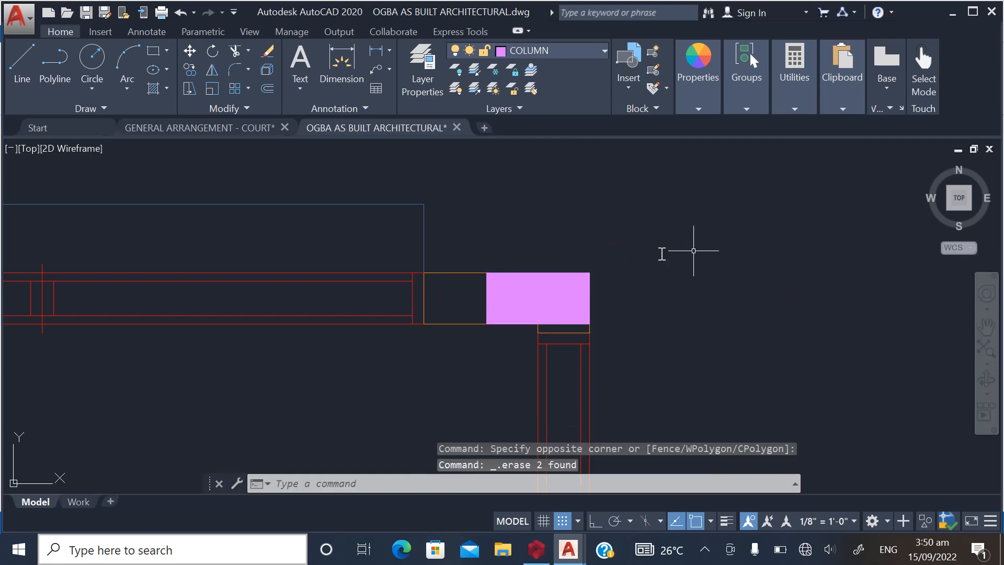
Examine the first floor plan's column placement and its position among the ground, upper floor and roof plans
{"action": "scroll", "coordinate": [557, 287], "scroll_direction": "down", "scroll_amount": 10}
{"action": "scroll", "coordinate": [410, 237], "scroll_direction": "down", "scroll_amount": 2}
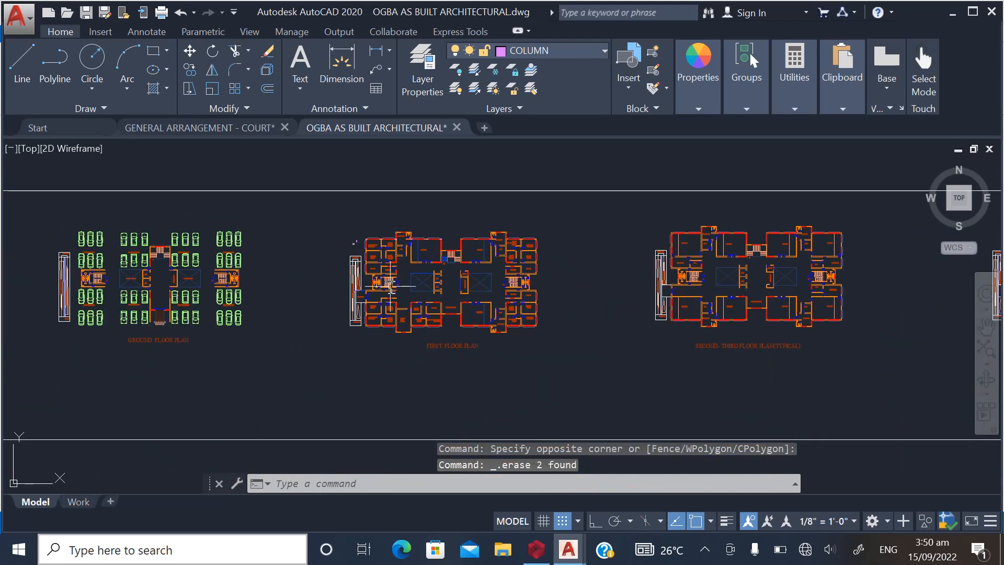
{"action": "scroll", "coordinate": [369, 248], "scroll_direction": "up", "scroll_amount": 2}
{"action": "scroll", "coordinate": [366, 274], "scroll_direction": "down", "scroll_amount": 1}
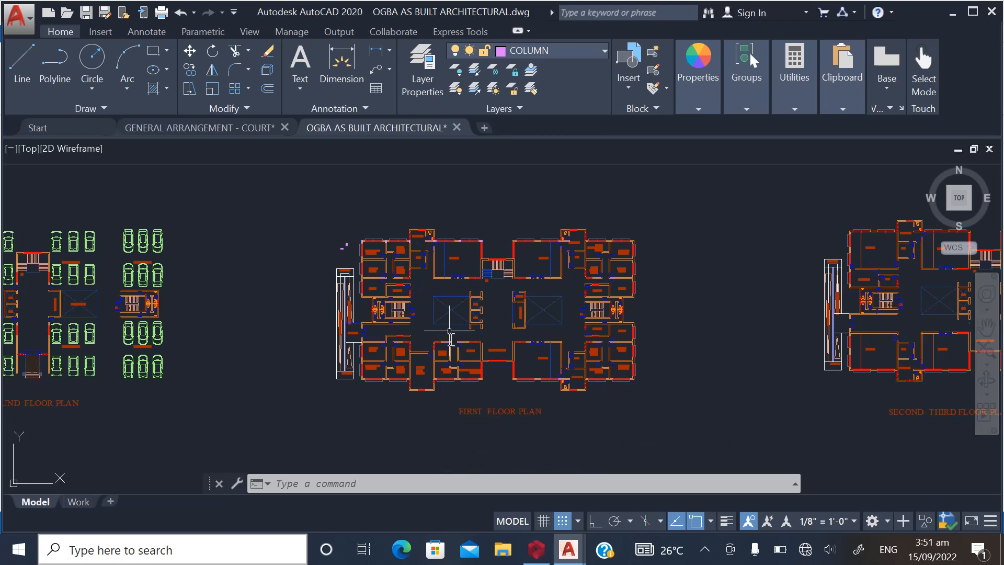
{"action": "scroll", "coordinate": [329, 242], "scroll_direction": "up", "scroll_amount": 3}
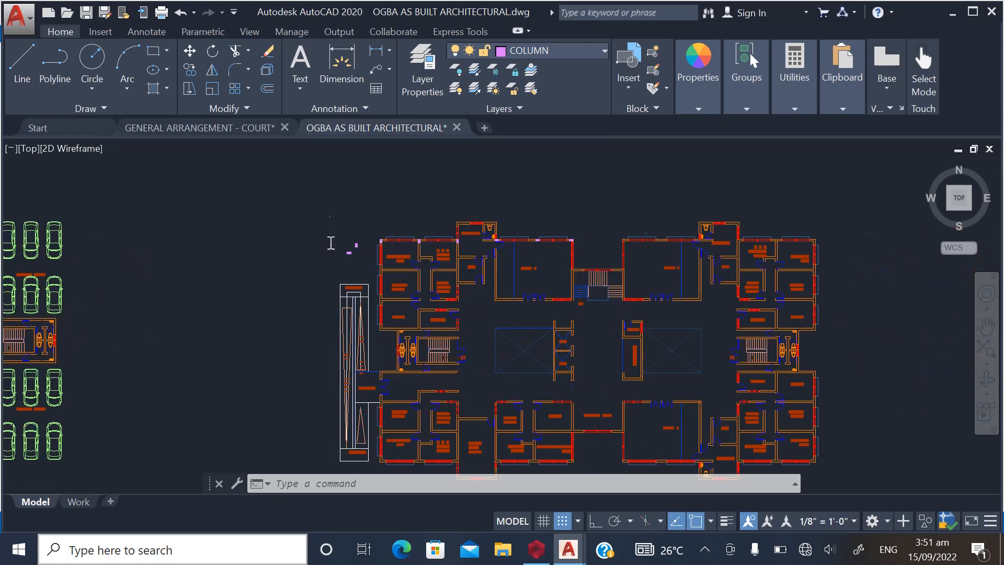
{"action": "scroll", "coordinate": [324, 251], "scroll_direction": "down", "scroll_amount": 6}
{"action": "scroll", "coordinate": [457, 335], "scroll_direction": "down", "scroll_amount": 1}
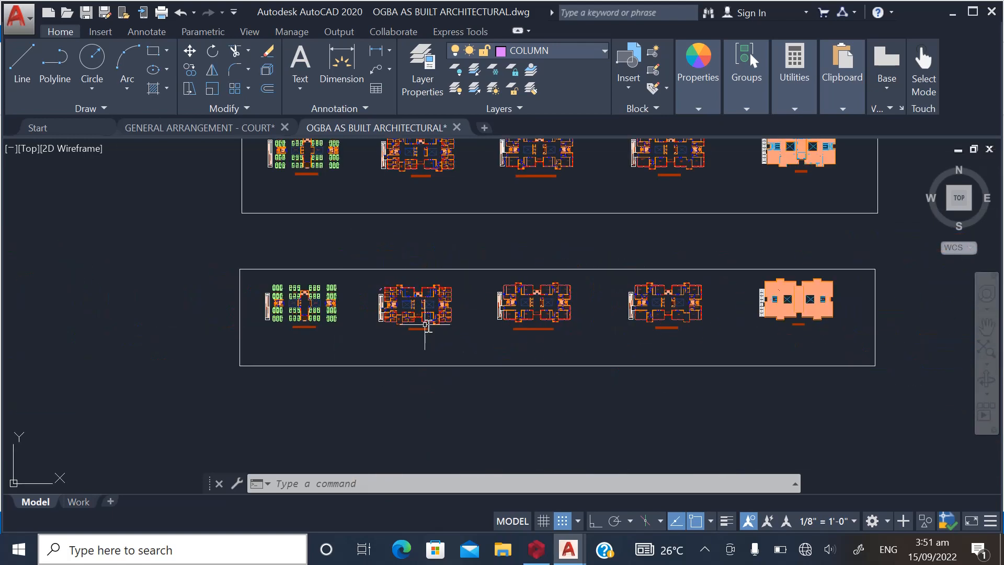
{"action": "scroll", "coordinate": [425, 325], "scroll_direction": "up", "scroll_amount": 7}
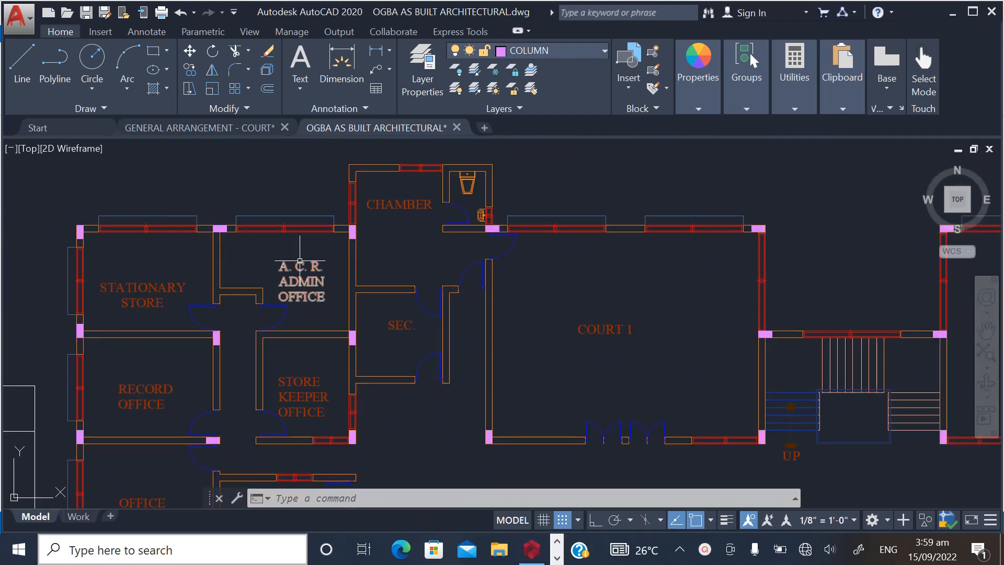
Examine the column layout across the whole first floor plan, from the stationary store and Courts 1 and 2 down to Court 3
{"action": "scroll", "coordinate": [293, 230], "scroll_direction": "down", "scroll_amount": 4}
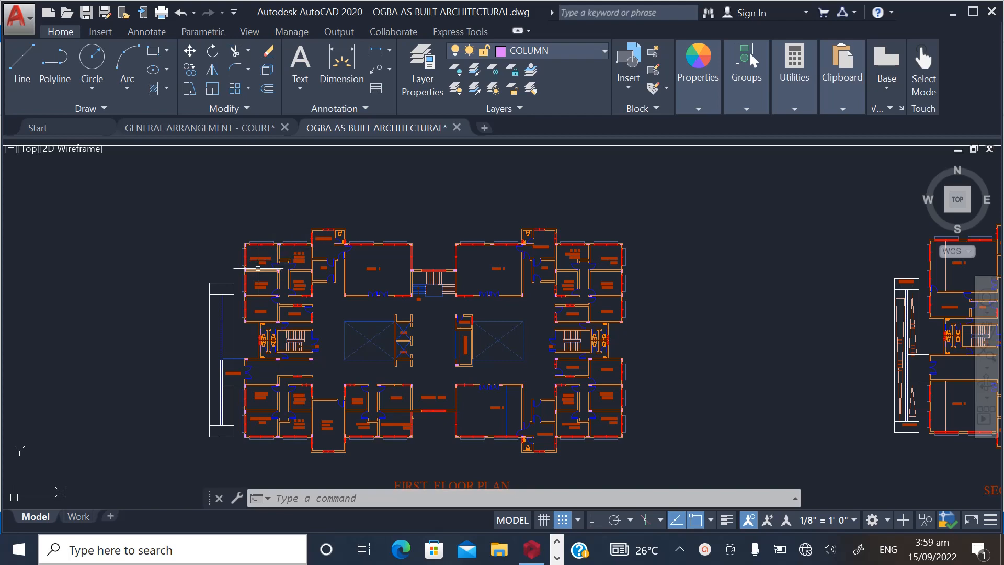
{"action": "scroll", "coordinate": [254, 243], "scroll_direction": "up", "scroll_amount": 4}
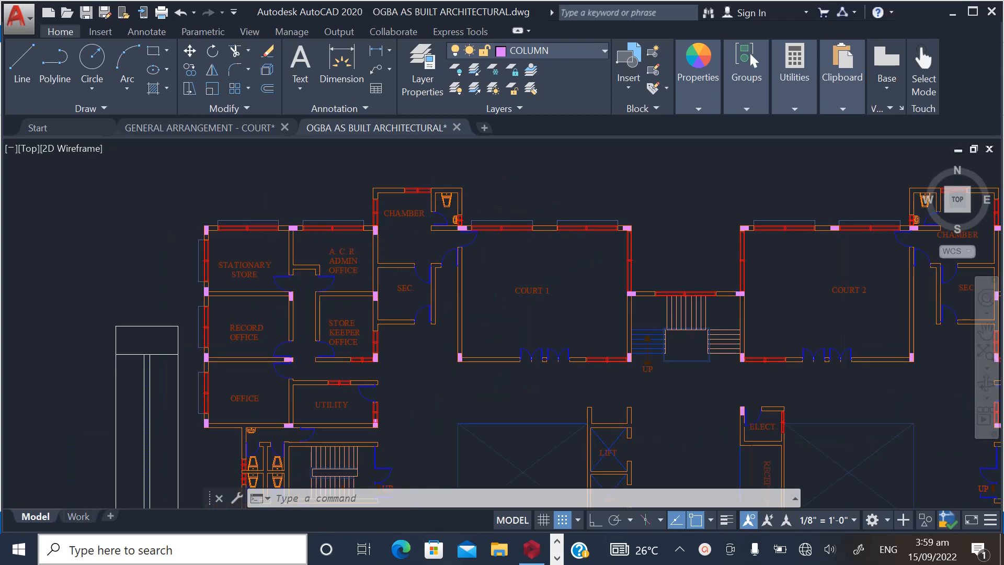
{"action": "scroll", "coordinate": [296, 221], "scroll_direction": "down", "scroll_amount": 5}
{"action": "scroll", "coordinate": [510, 272], "scroll_direction": "up", "scroll_amount": 5}
{"action": "scroll", "coordinate": [593, 233], "scroll_direction": "down", "scroll_amount": 5}
{"action": "scroll", "coordinate": [514, 390], "scroll_direction": "up", "scroll_amount": 4}
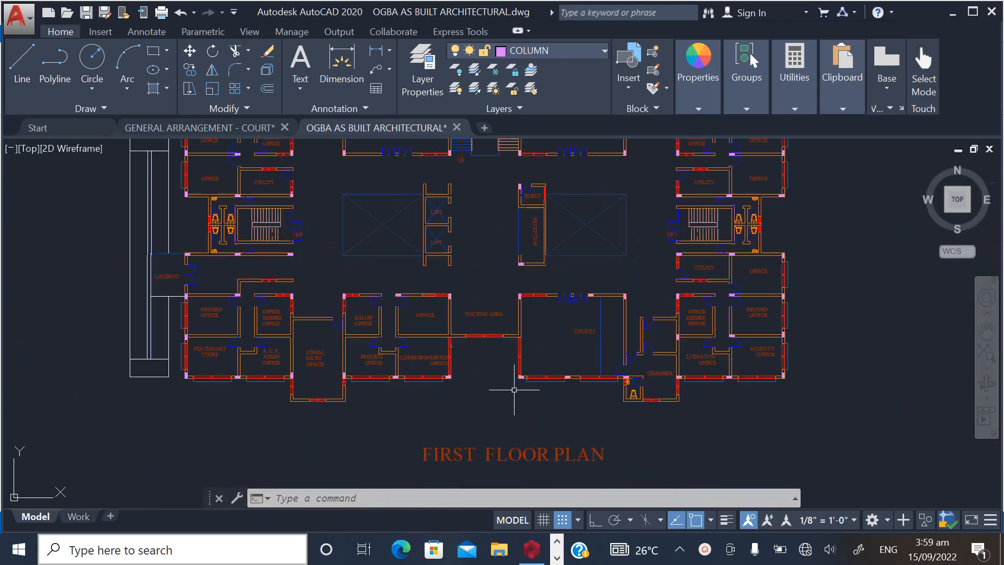
{"action": "scroll", "coordinate": [359, 403], "scroll_direction": "up", "scroll_amount": 1}
{"action": "scroll", "coordinate": [400, 408], "scroll_direction": "down", "scroll_amount": 3}
{"action": "scroll", "coordinate": [529, 399], "scroll_direction": "up", "scroll_amount": 4}
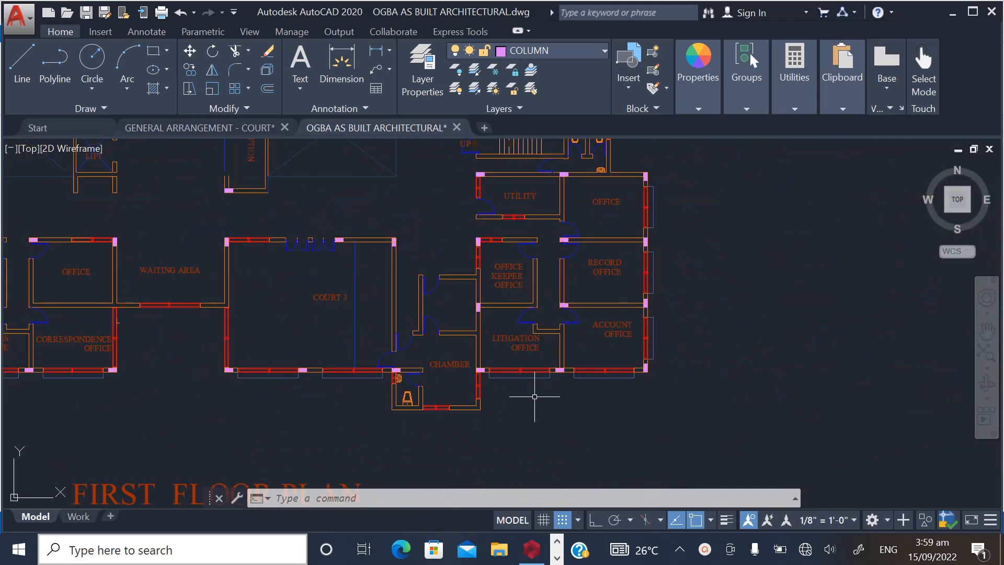
Look over the rows of floor plans, and return to the columns around the stationary store and Court 1
{"action": "scroll", "coordinate": [413, 400], "scroll_direction": "down", "scroll_amount": 4}
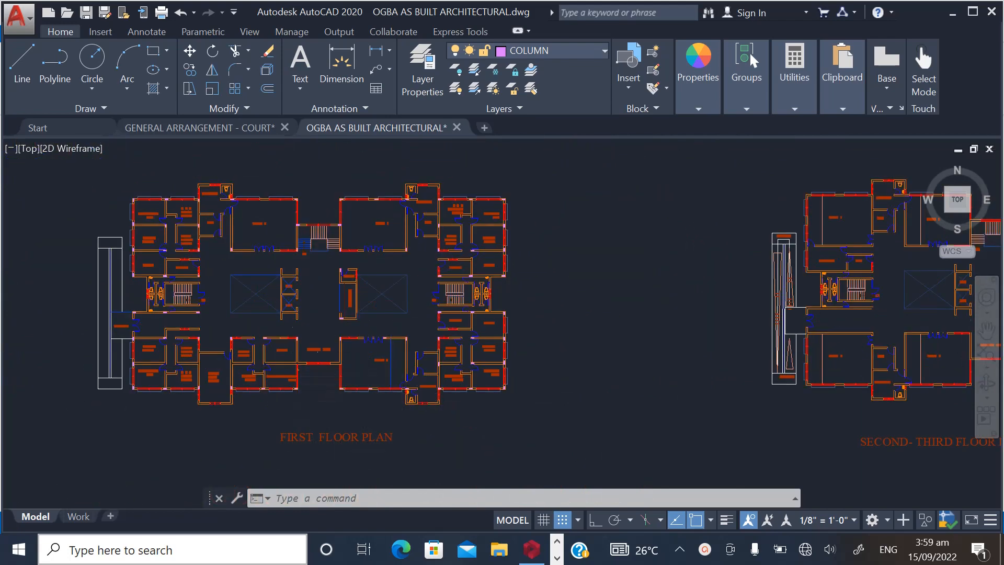
{"action": "scroll", "coordinate": [312, 303], "scroll_direction": "down", "scroll_amount": 4}
{"action": "scroll", "coordinate": [311, 303], "scroll_direction": "down", "scroll_amount": 5}
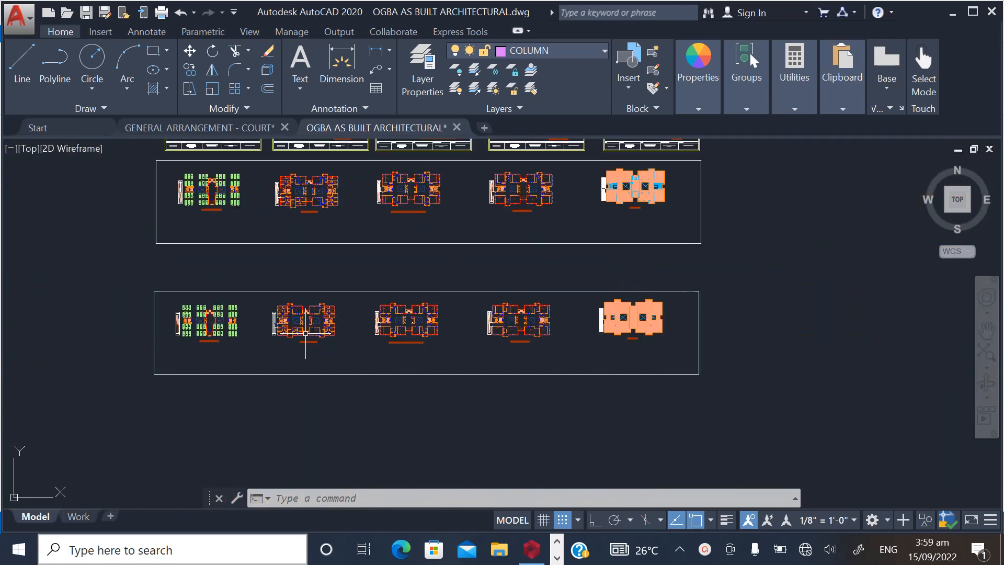
{"action": "scroll", "coordinate": [312, 314], "scroll_direction": "up", "scroll_amount": 10}
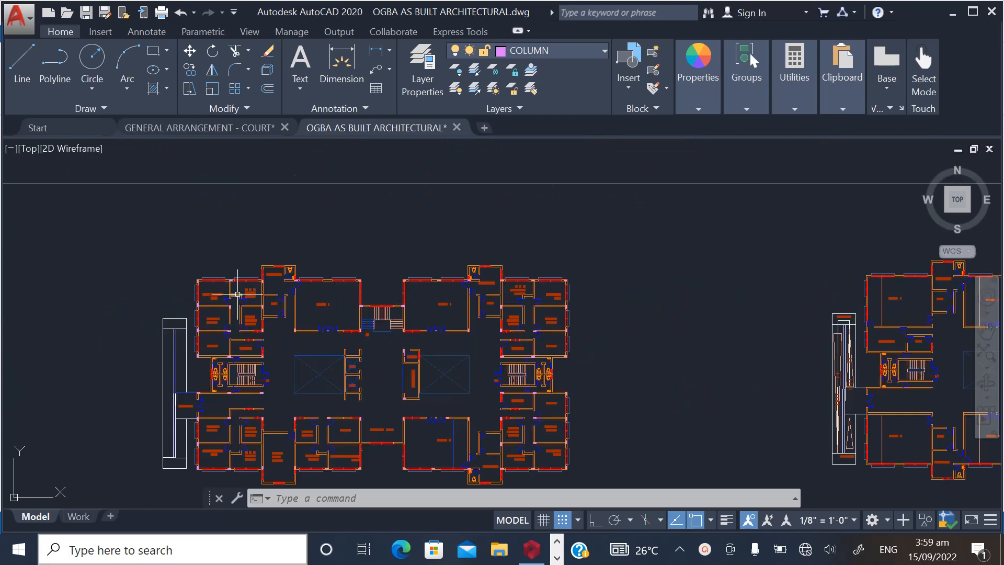
{"action": "scroll", "coordinate": [138, 293], "scroll_direction": "up", "scroll_amount": 2}
{"action": "scroll", "coordinate": [164, 247], "scroll_direction": "down", "scroll_amount": 2}
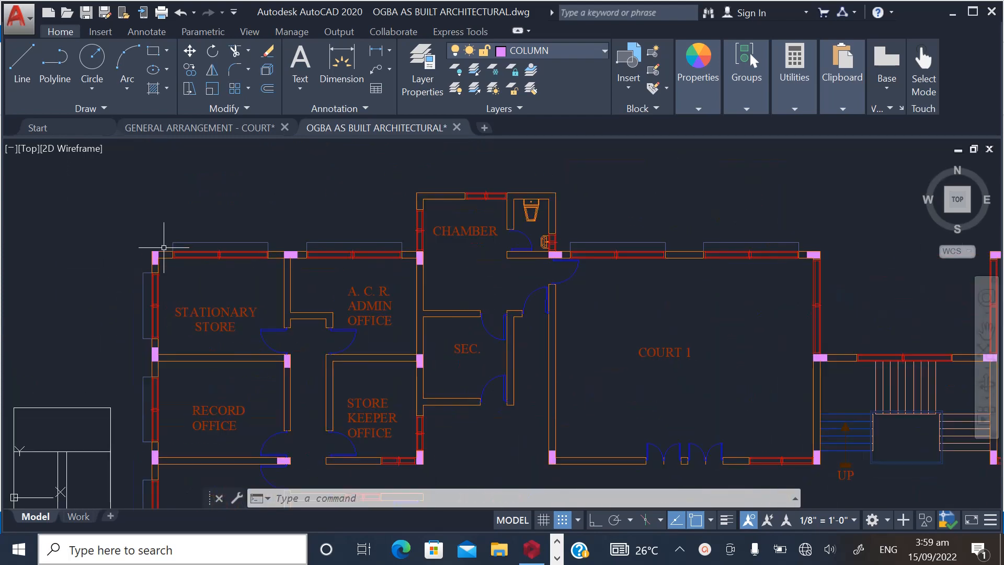
Compare the first floor, second-third floor and fourth floor plans, and return to the columned first floor plan
{"action": "scroll", "coordinate": [171, 256], "scroll_direction": "down", "scroll_amount": 5}
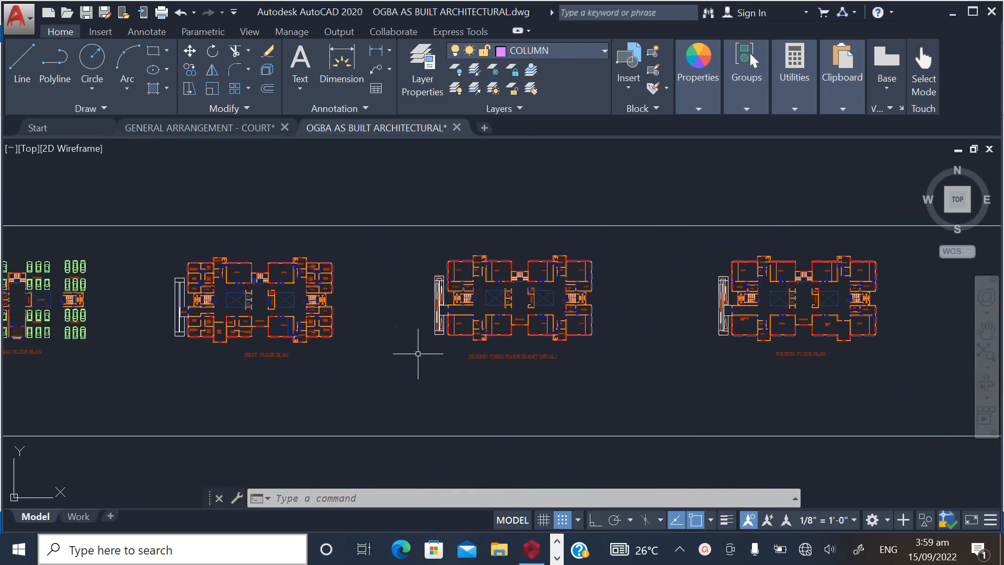
{"action": "scroll", "coordinate": [418, 354], "scroll_direction": "up", "scroll_amount": 8}
{"action": "scroll", "coordinate": [545, 376], "scroll_direction": "down", "scroll_amount": 8}
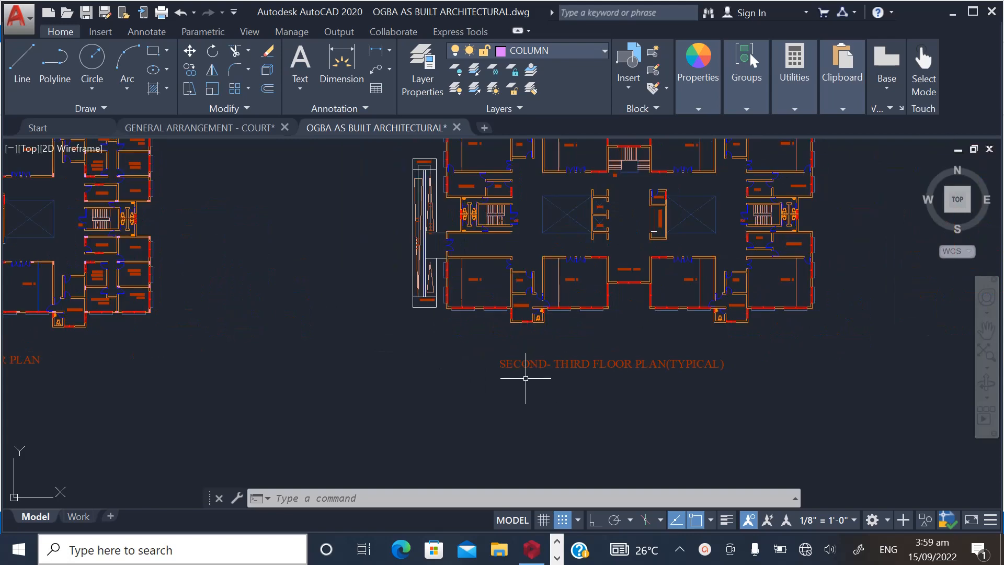
{"action": "scroll", "coordinate": [471, 366], "scroll_direction": "up", "scroll_amount": 3}
{"action": "scroll", "coordinate": [698, 375], "scroll_direction": "down", "scroll_amount": 3}
{"action": "scroll", "coordinate": [782, 363], "scroll_direction": "up", "scroll_amount": 3}
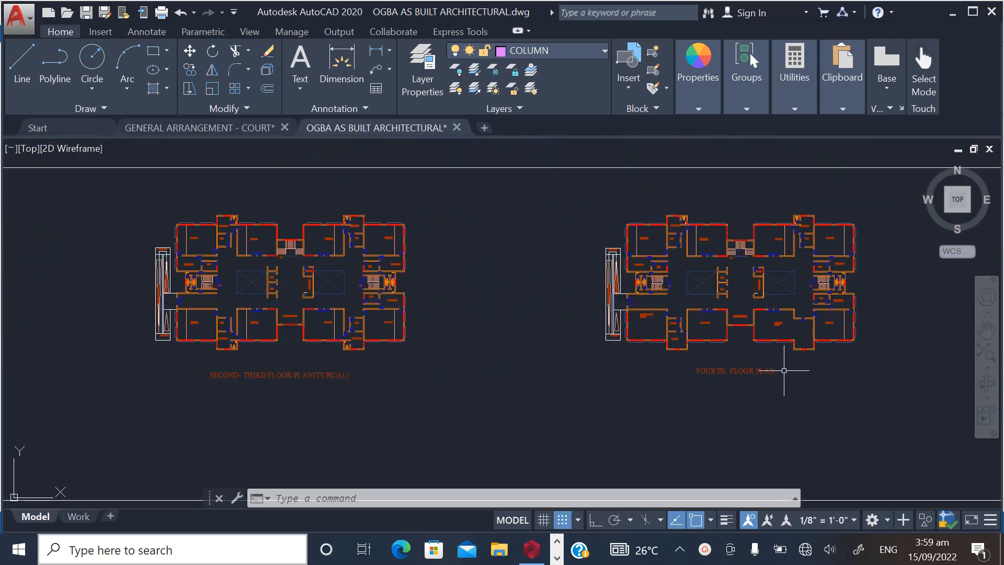
{"action": "scroll", "coordinate": [809, 382], "scroll_direction": "down", "scroll_amount": 3}
{"action": "scroll", "coordinate": [240, 343], "scroll_direction": "down", "scroll_amount": 3}
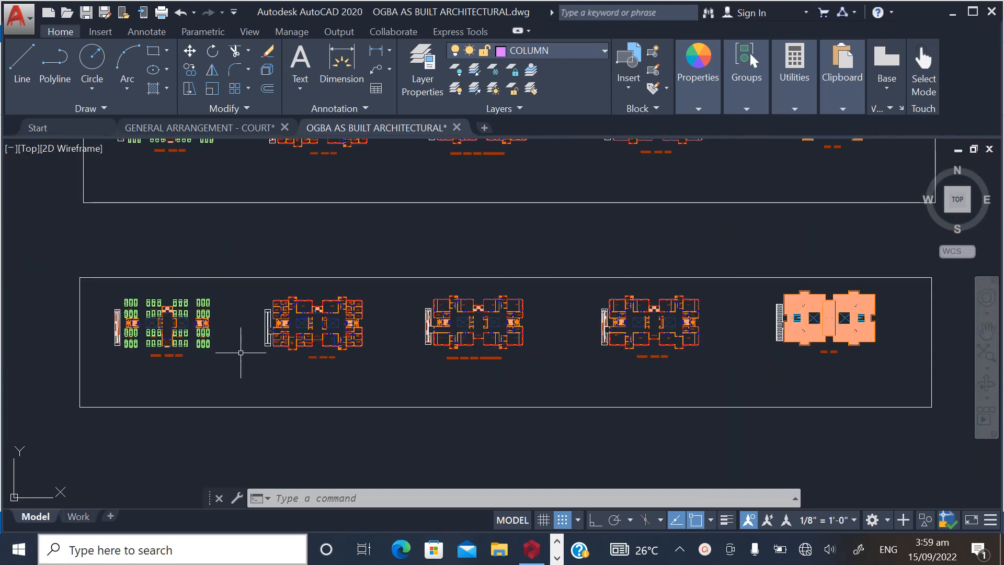
{"action": "scroll", "coordinate": [240, 345], "scroll_direction": "up", "scroll_amount": 10}
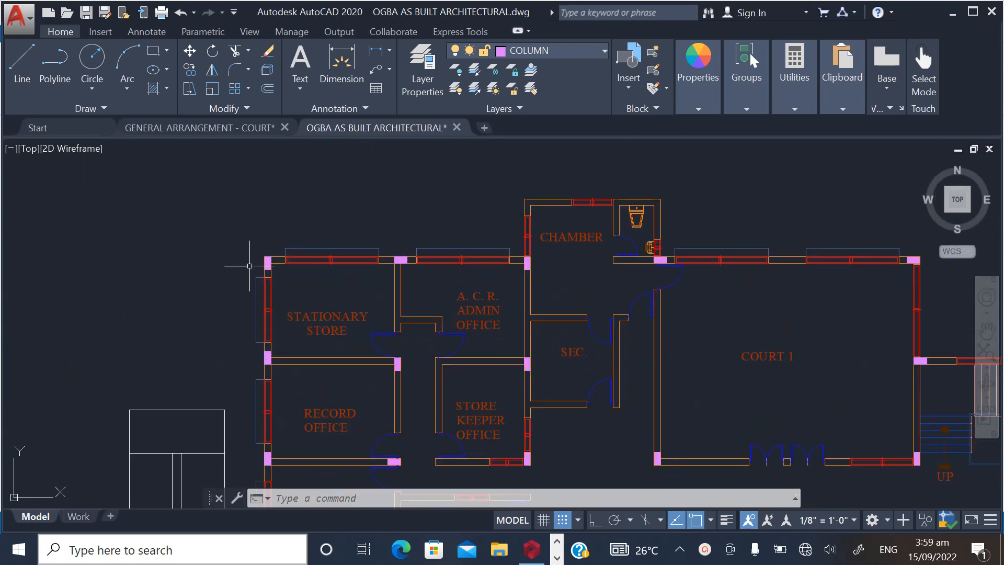
{"action": "scroll", "coordinate": [249, 265], "scroll_direction": "down", "scroll_amount": 2}
{"action": "scroll", "coordinate": [265, 291], "scroll_direction": "down", "scroll_amount": 2}
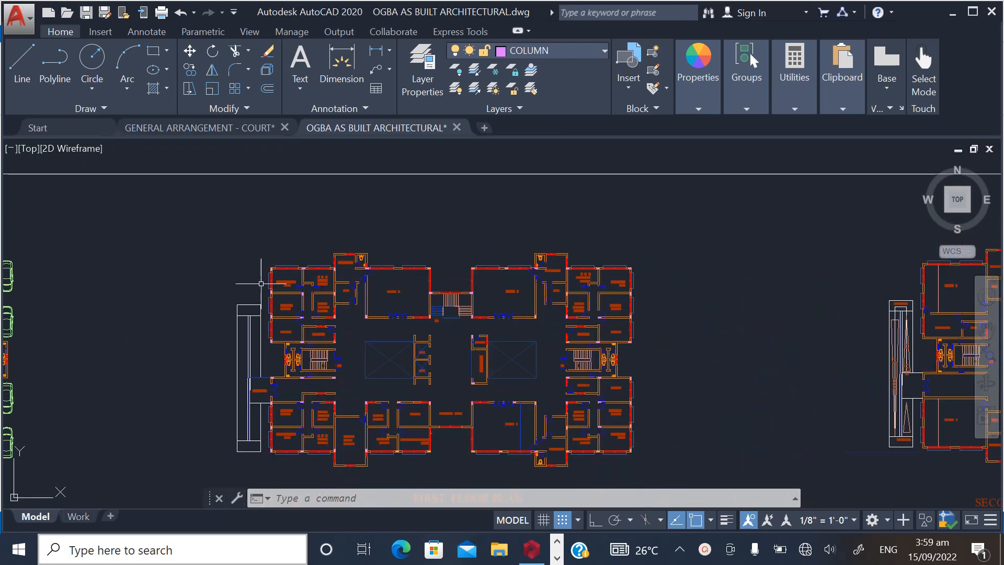
Select all matching column hatches on the first floor plan, using the stationary store's outer corner column as the sample for Select Similar
{"action": "scroll", "coordinate": [272, 262], "scroll_direction": "up", "scroll_amount": 7}
{"action": "scroll", "coordinate": [319, 350], "scroll_direction": "up", "scroll_amount": 3}
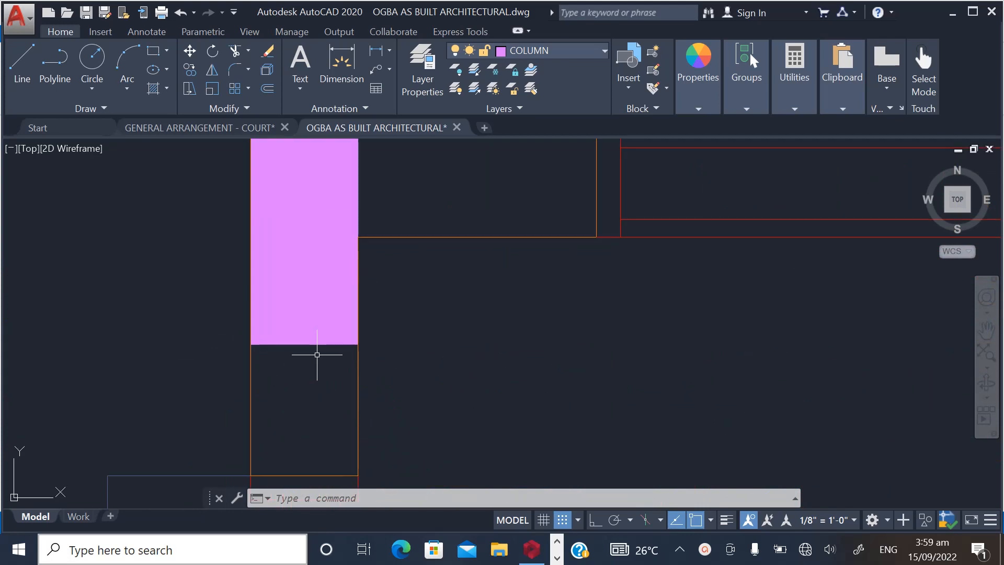
{"action": "left_click", "coordinate": [320, 362]}
{"action": "left_click", "coordinate": [293, 327]}
{"action": "scroll", "coordinate": [319, 361], "scroll_direction": "down", "scroll_amount": 3}
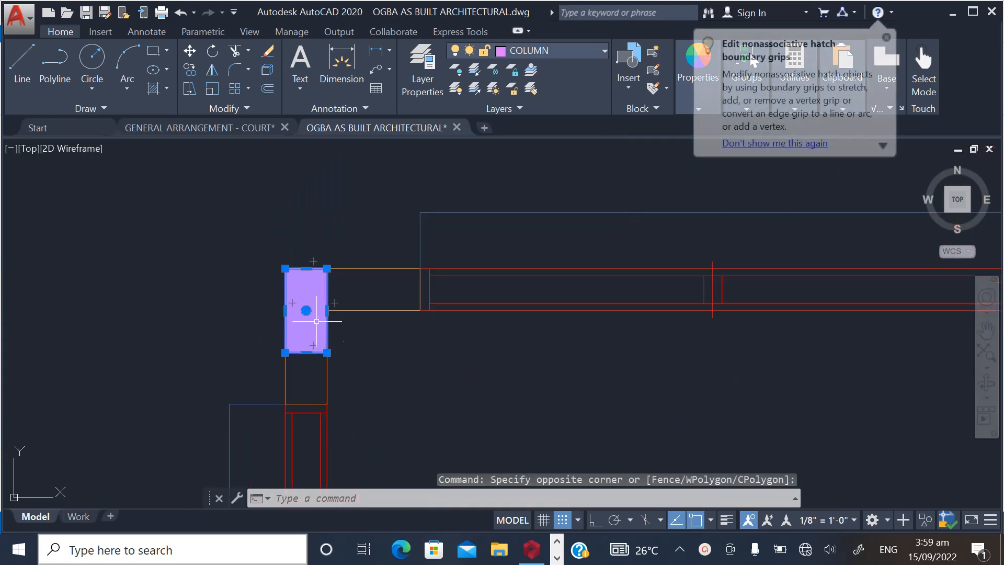
{"action": "right_click", "coordinate": [307, 303]}
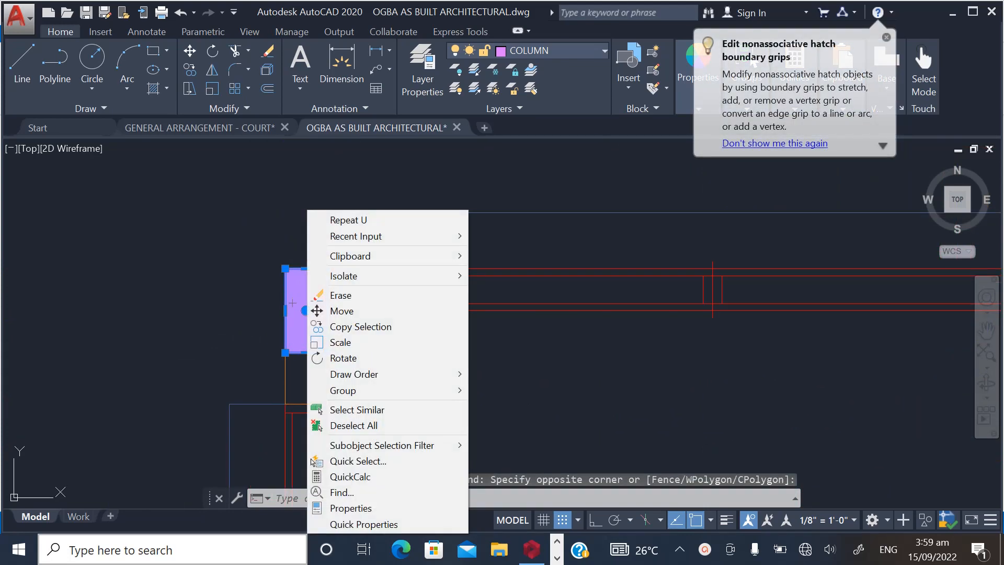
{"action": "left_click", "coordinate": [353, 410]}
{"action": "scroll", "coordinate": [314, 272], "scroll_direction": "down", "scroll_amount": 8}
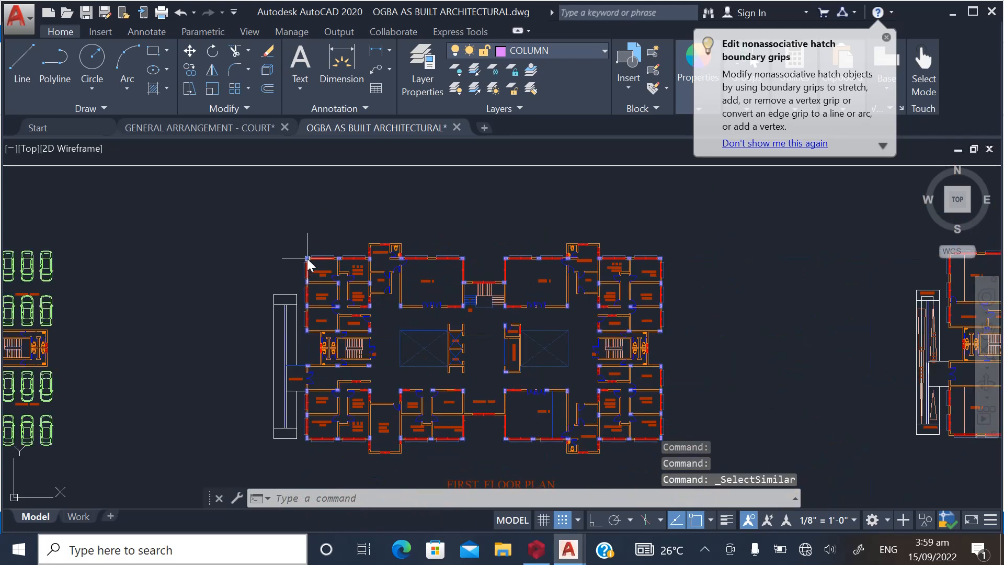
{"action": "scroll", "coordinate": [426, 301], "scroll_direction": "up", "scroll_amount": 10}
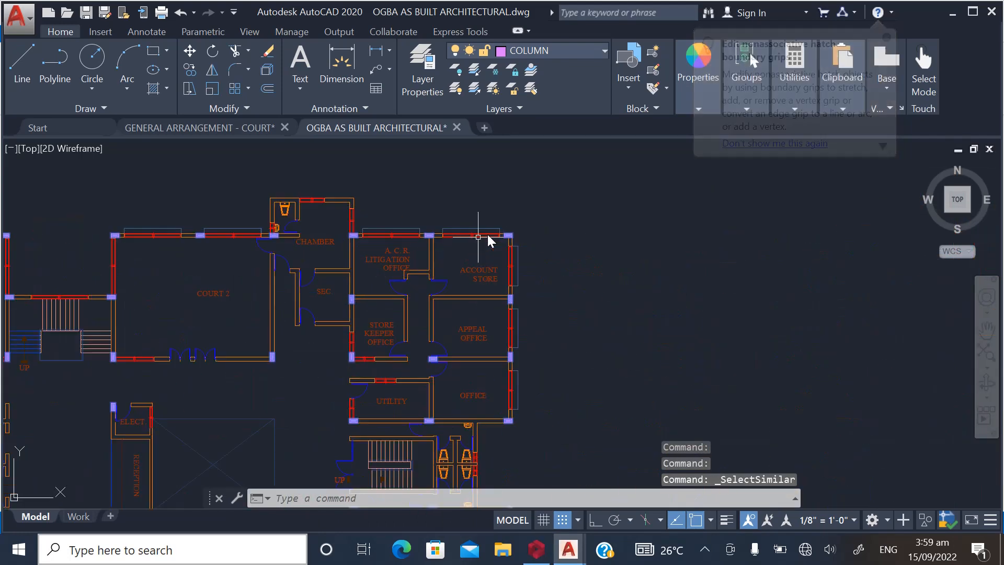
{"action": "scroll", "coordinate": [374, 282], "scroll_direction": "down", "scroll_amount": 3}
{"action": "scroll", "coordinate": [298, 243], "scroll_direction": "up", "scroll_amount": 3}
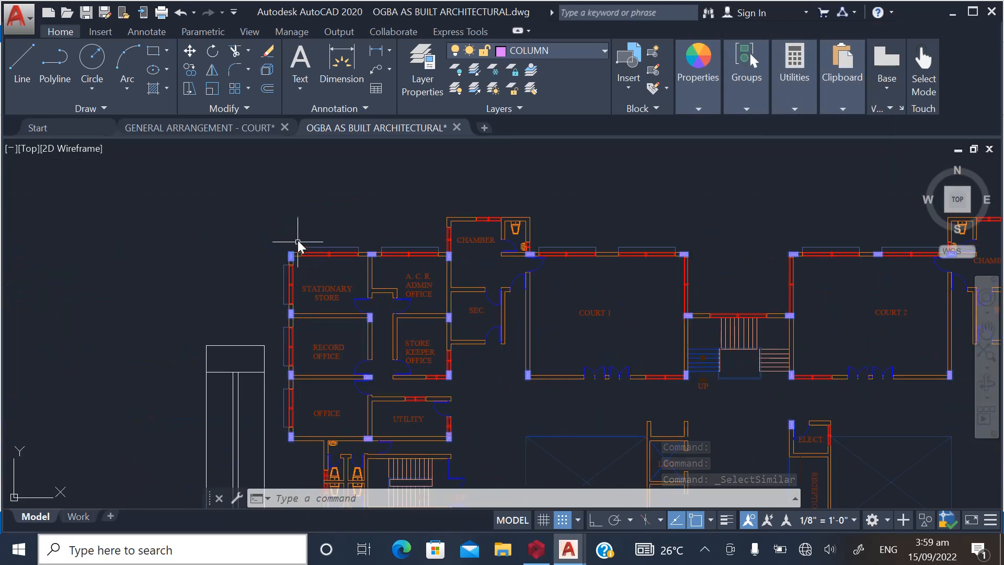
Start copying the selected columns, with the base point at the wall corner under the column where Court 1 meets the stairwell
{"action": "right_click", "coordinate": [287, 229]}
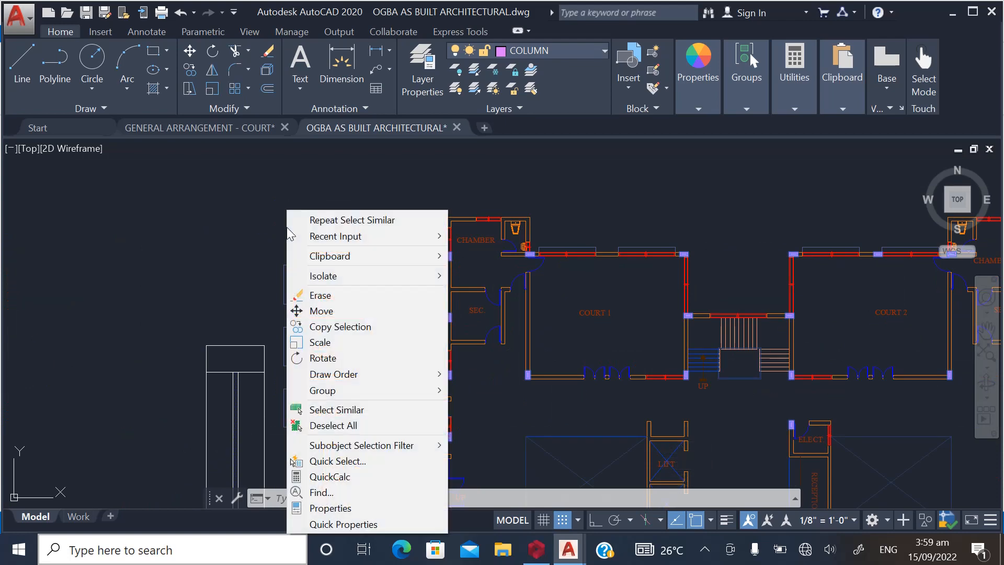
{"action": "left_click", "coordinate": [325, 326]}
{"action": "scroll", "coordinate": [278, 225], "scroll_direction": "down", "scroll_amount": 5}
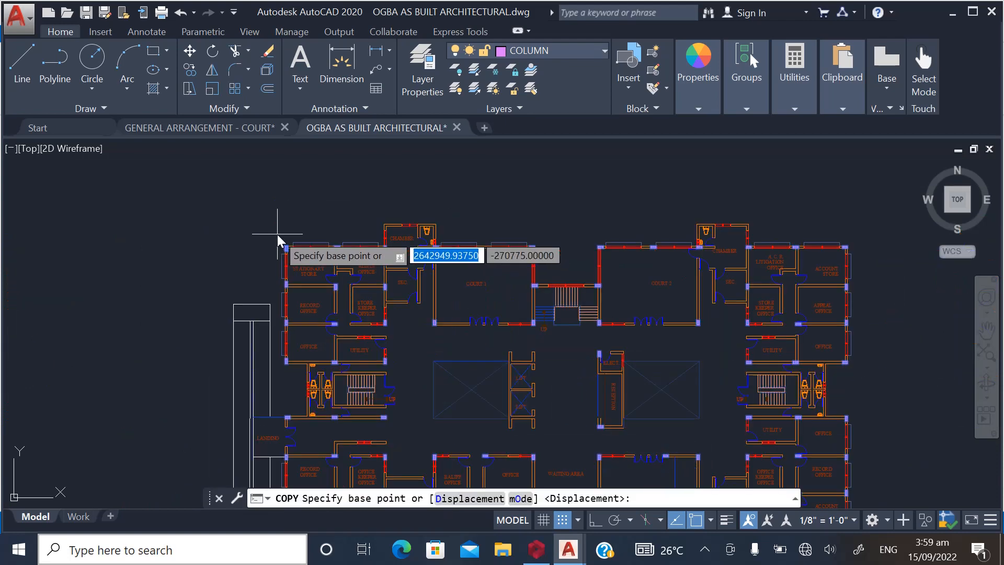
{"action": "scroll", "coordinate": [359, 351], "scroll_direction": "down", "scroll_amount": 2}
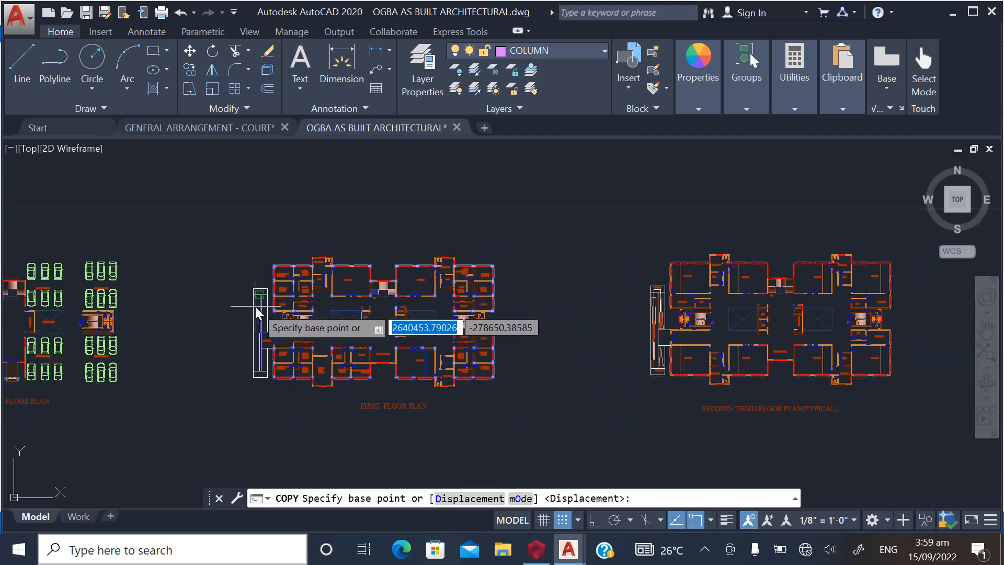
{"action": "scroll", "coordinate": [348, 353], "scroll_direction": "down", "scroll_amount": 2}
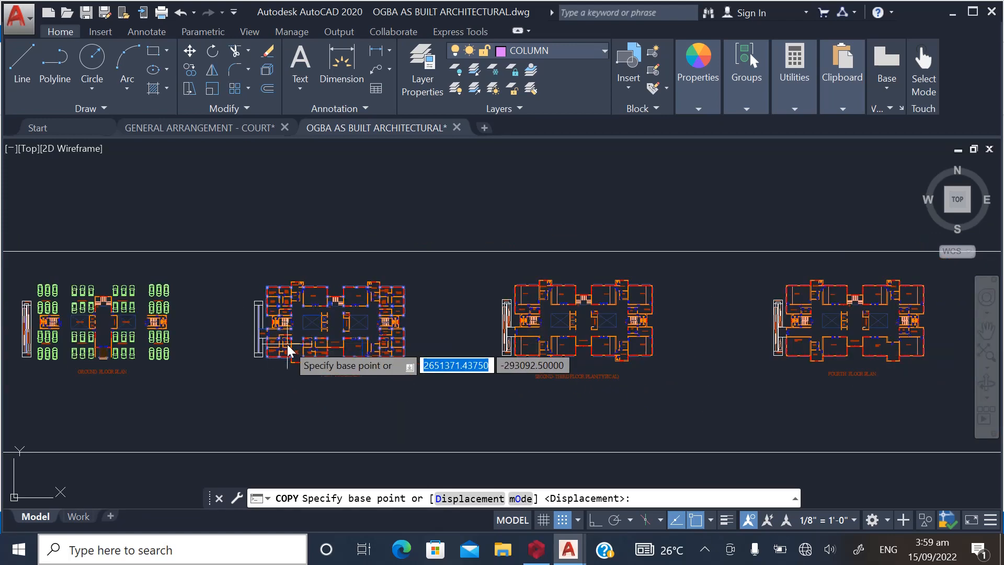
{"action": "scroll", "coordinate": [319, 385], "scroll_direction": "up", "scroll_amount": 5}
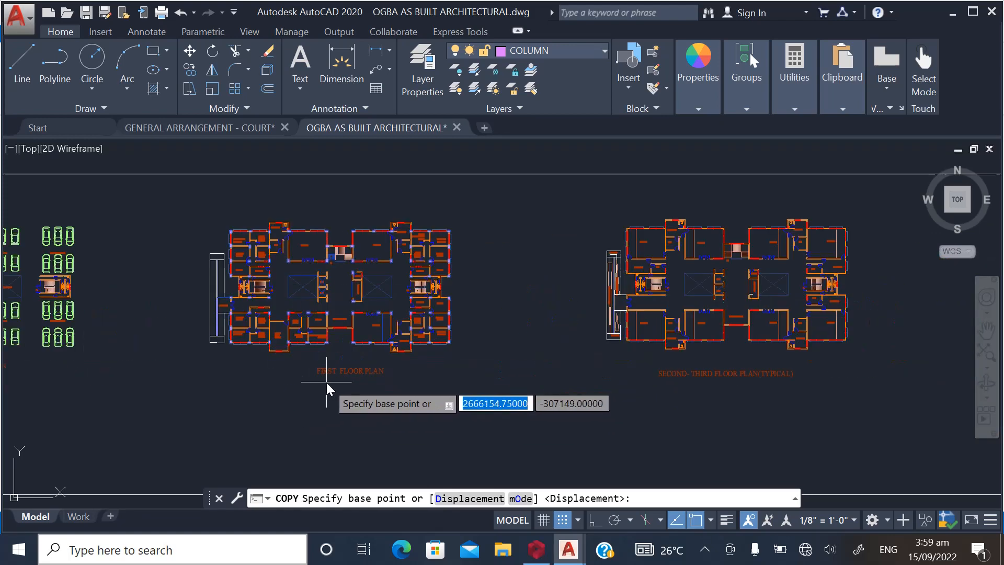
{"action": "scroll", "coordinate": [366, 418], "scroll_direction": "down", "scroll_amount": 3}
{"action": "scroll", "coordinate": [491, 421], "scroll_direction": "down", "scroll_amount": 4}
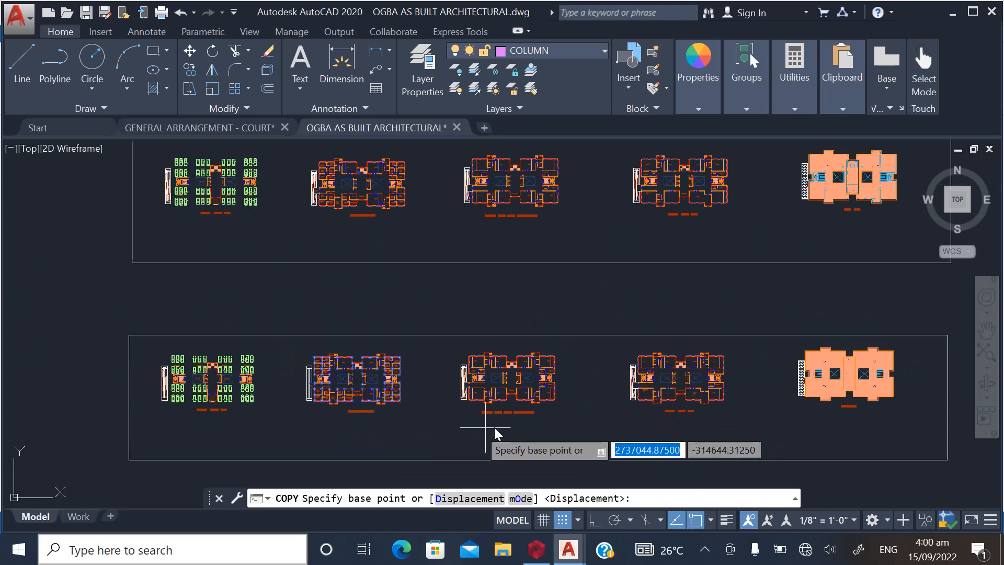
{"action": "scroll", "coordinate": [444, 436], "scroll_direction": "up", "scroll_amount": 2}
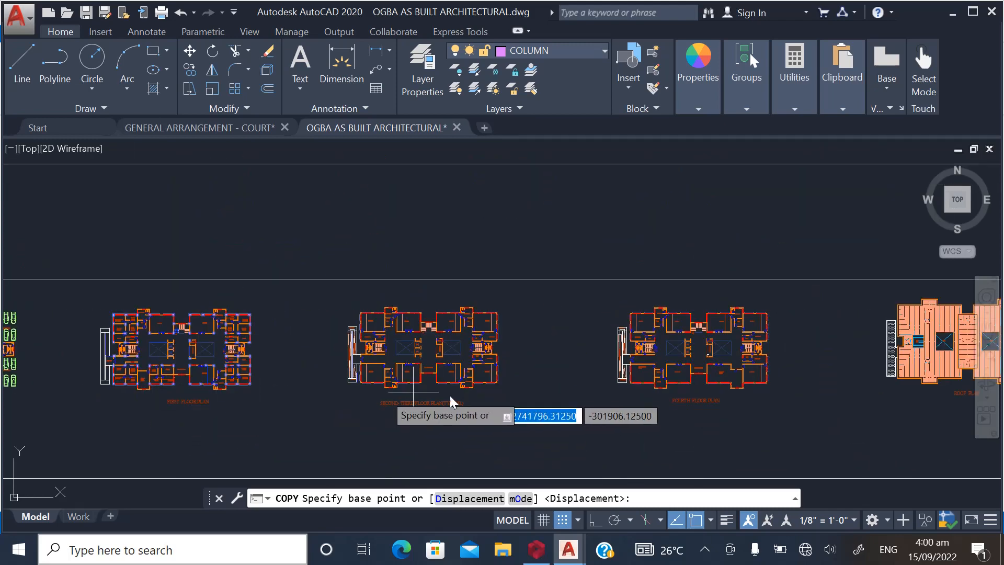
{"action": "scroll", "coordinate": [98, 345], "scroll_direction": "up", "scroll_amount": 4}
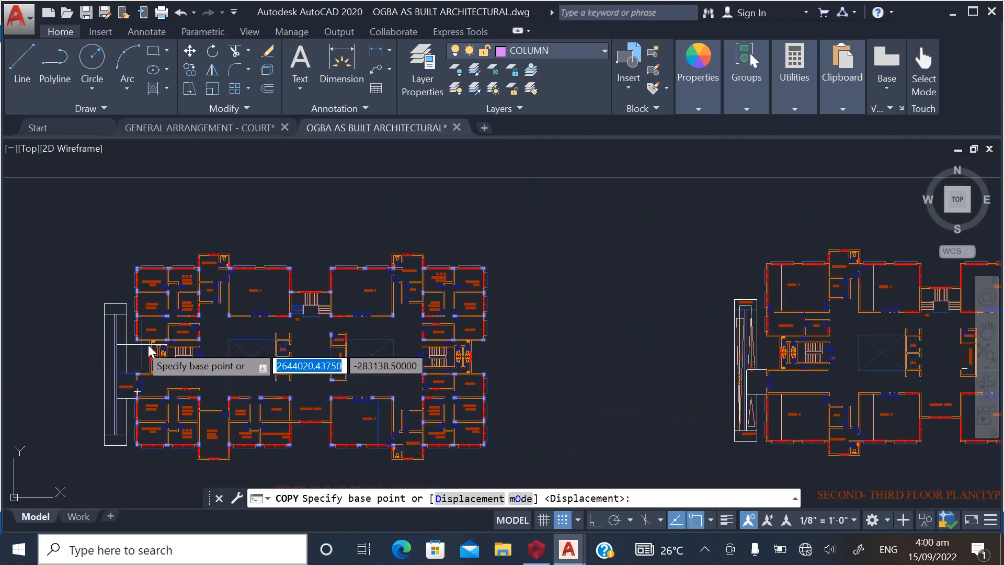
{"action": "scroll", "coordinate": [299, 296], "scroll_direction": "up", "scroll_amount": 4}
{"action": "scroll", "coordinate": [299, 296], "scroll_direction": "up", "scroll_amount": 8}
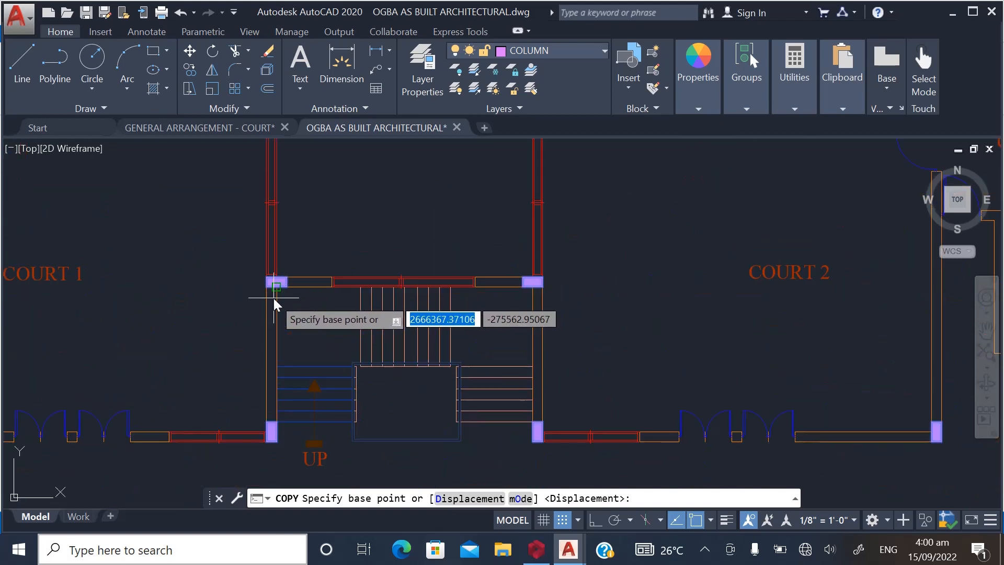
{"action": "middle_click_drag", "start_coordinate": [260, 270], "coordinate": [274, 309]}
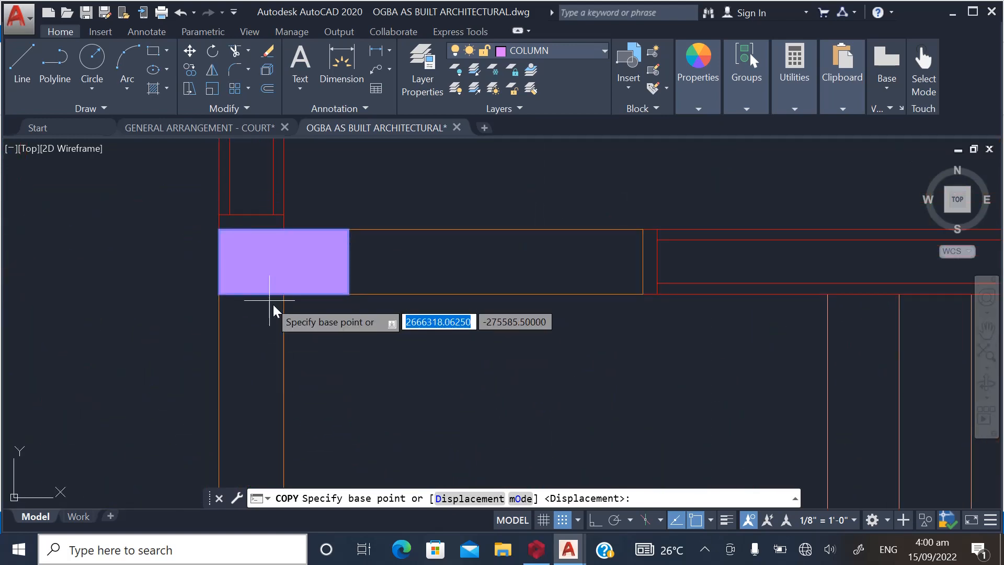
{"action": "scroll", "coordinate": [285, 308], "scroll_direction": "up", "scroll_amount": 4}
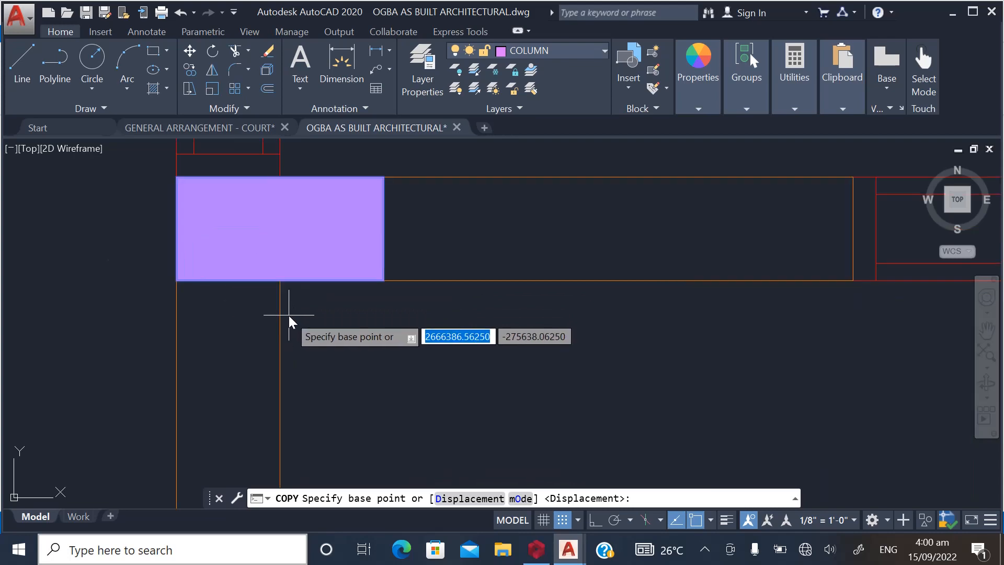
{"action": "left_click", "coordinate": [275, 261]}
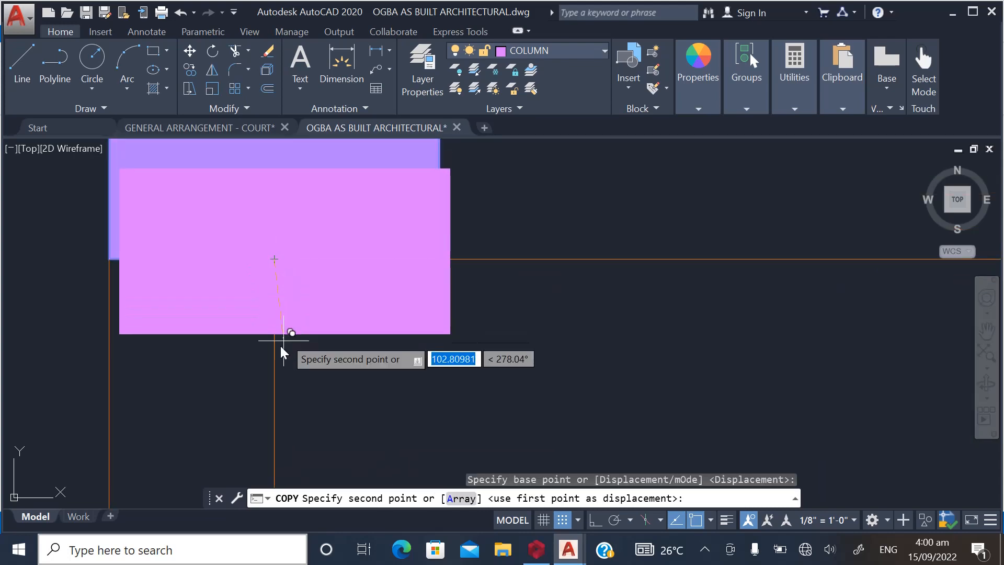
Place a copy of the column set on the second-third floor plan, at the matching wall corner between Court 4 and the stairwell
{"action": "scroll", "coordinate": [193, 300], "scroll_direction": "down", "scroll_amount": 8}
{"action": "scroll", "coordinate": [283, 321], "scroll_direction": "up", "scroll_amount": 2}
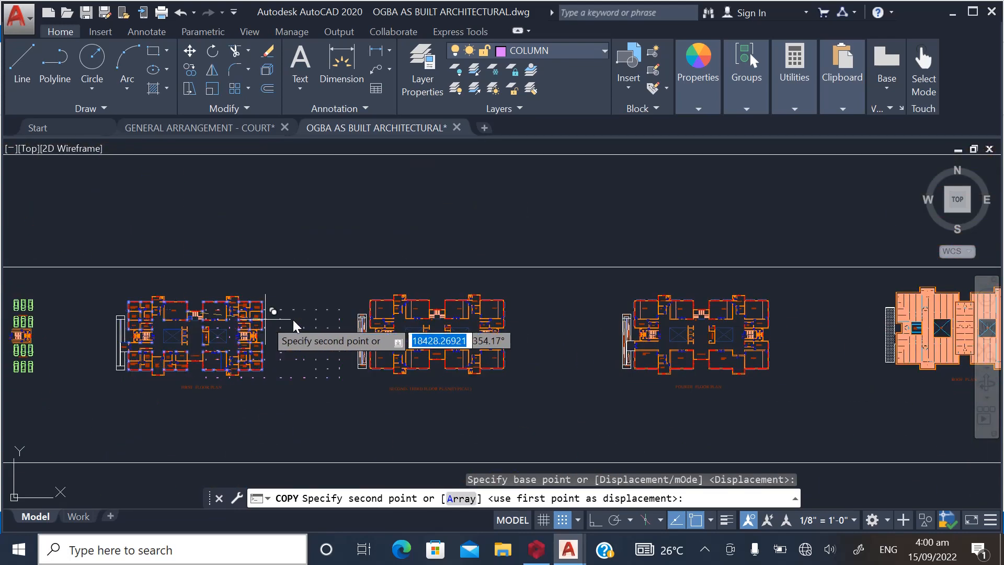
{"action": "scroll", "coordinate": [432, 320], "scroll_direction": "up", "scroll_amount": 5}
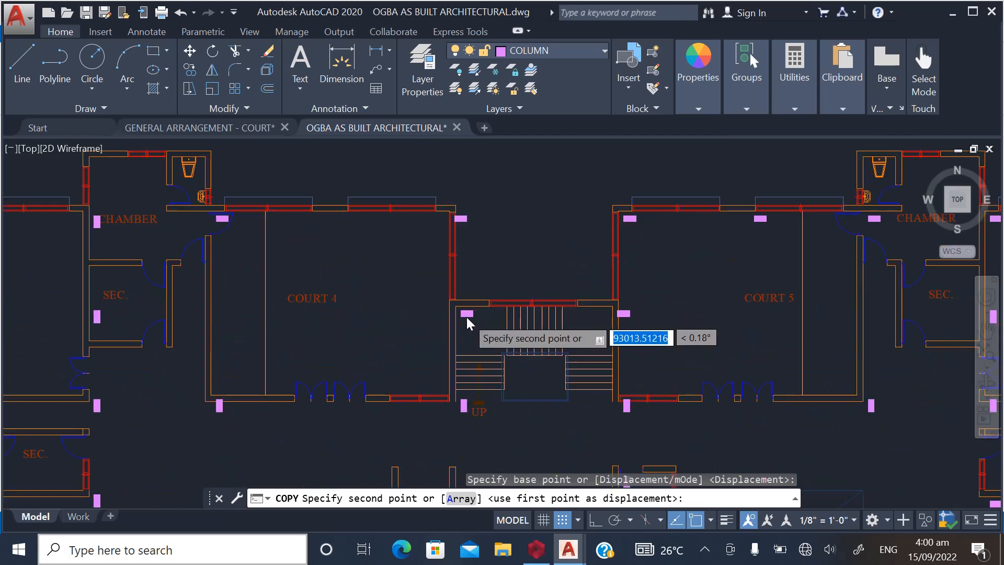
{"action": "scroll", "coordinate": [463, 311], "scroll_direction": "up", "scroll_amount": 10}
{"action": "scroll", "coordinate": [410, 253], "scroll_direction": "up", "scroll_amount": 6}
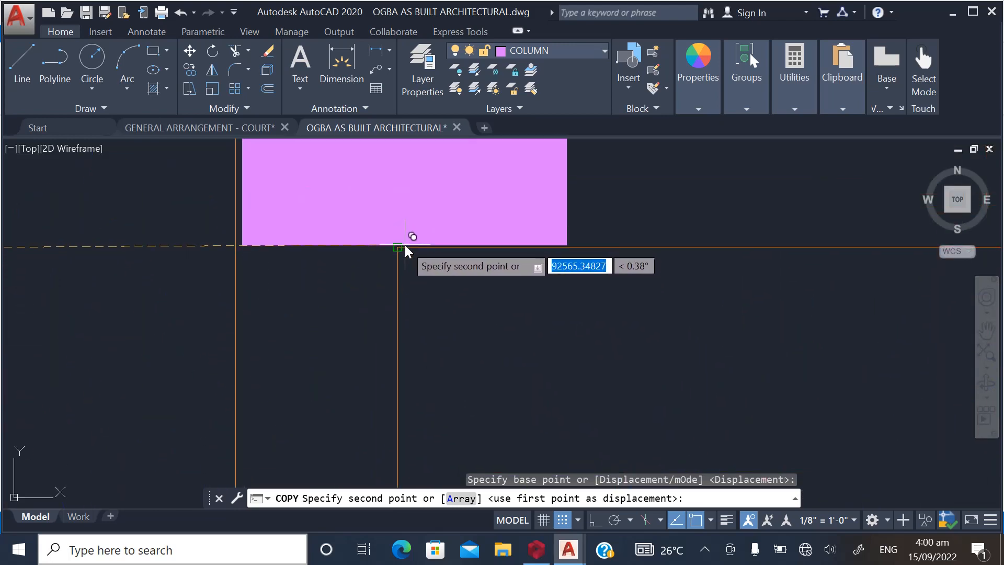
{"action": "left_click", "coordinate": [400, 246]}
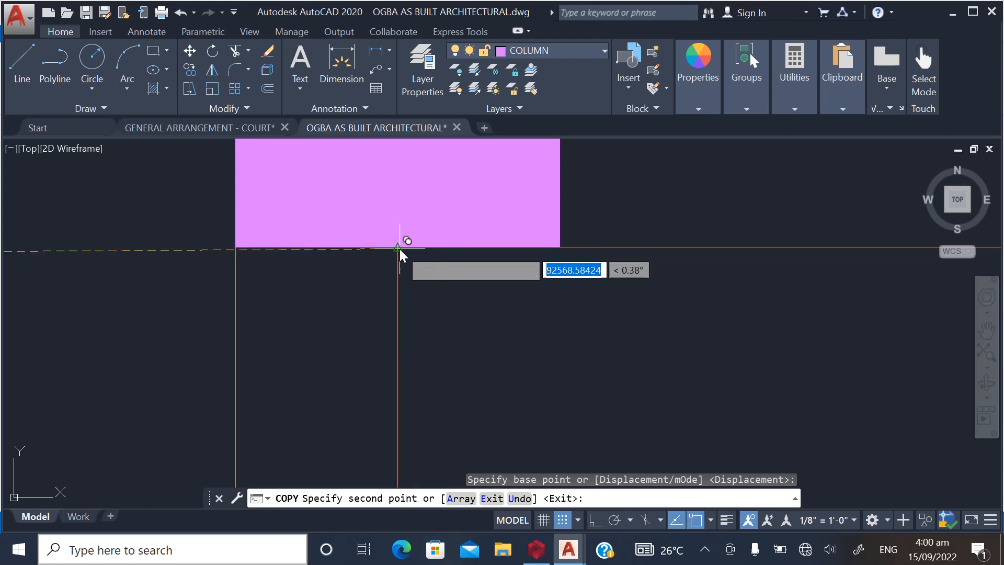
Place another copy of the column set on the fourth floor plan at the matching stairwell wall corner, and end the Copy command
{"action": "scroll", "coordinate": [194, 306], "scroll_direction": "down", "scroll_amount": 5}
{"action": "scroll", "coordinate": [190, 306], "scroll_direction": "down", "scroll_amount": 10}
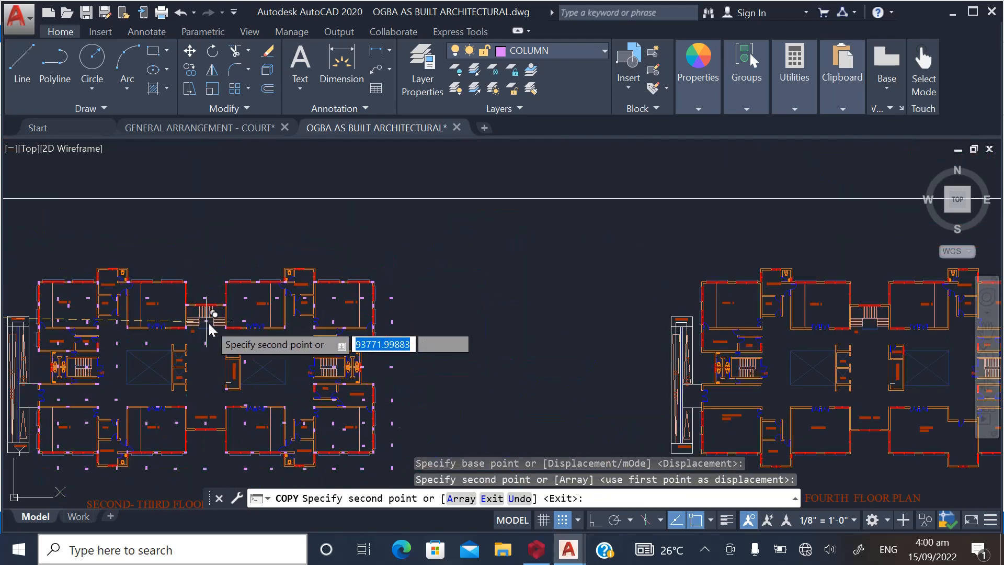
{"action": "scroll", "coordinate": [429, 341], "scroll_direction": "up", "scroll_amount": 8}
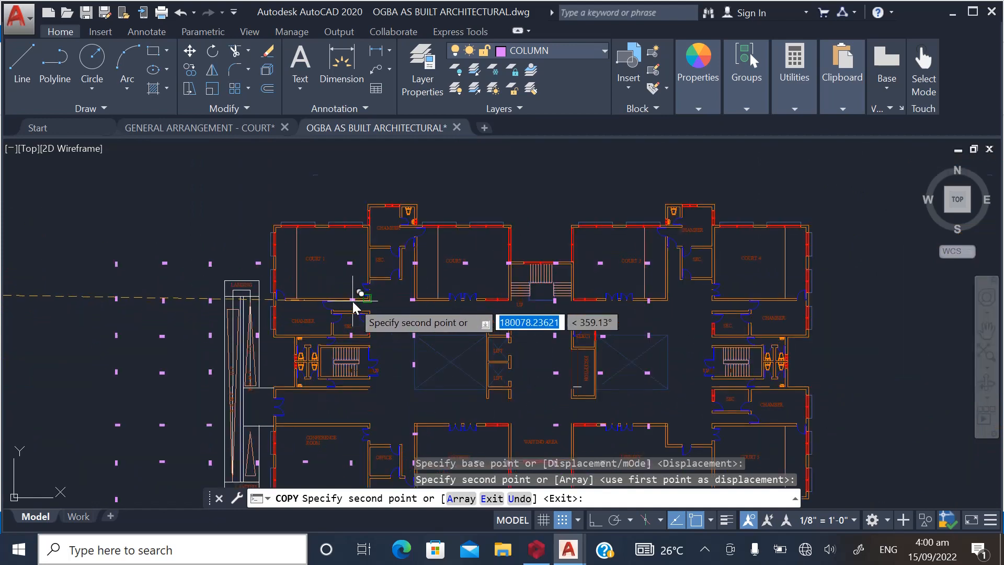
{"action": "scroll", "coordinate": [551, 241], "scroll_direction": "up", "scroll_amount": 8}
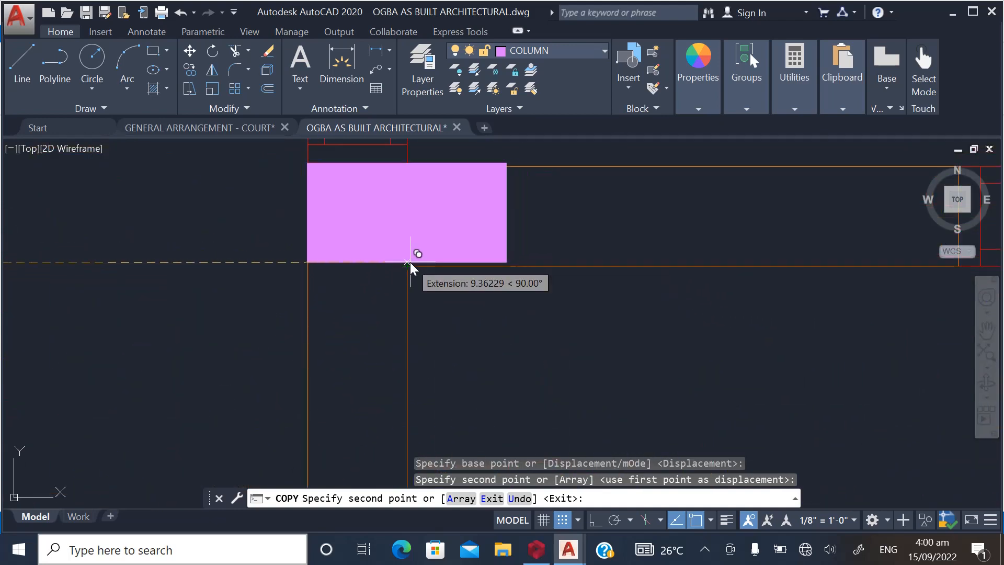
{"action": "left_click", "coordinate": [411, 268]}
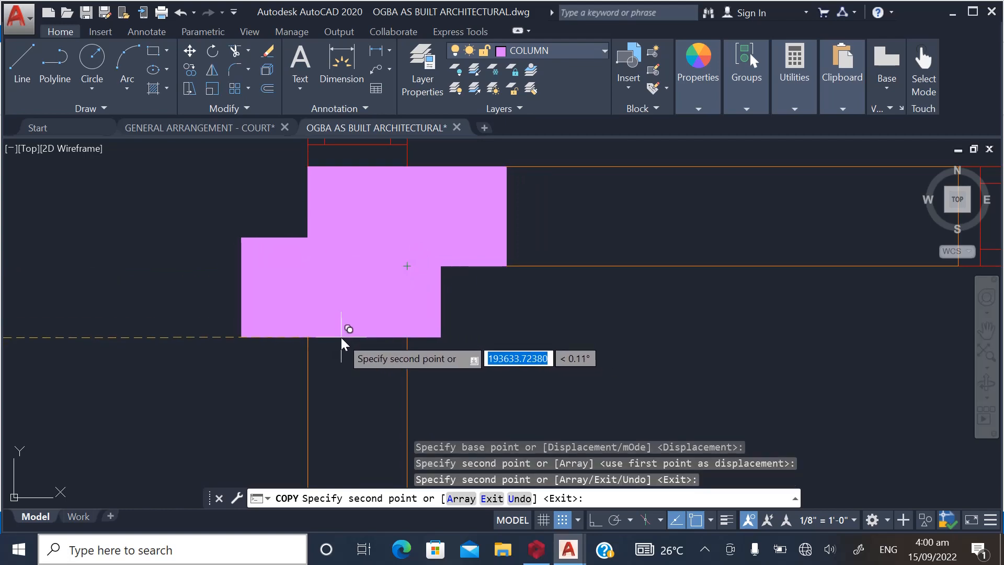
{"action": "key", "text": "Escape"}
Review the copied columns across the upper floor plans, focusing on the second-third floor plan
{"action": "scroll", "coordinate": [438, 285], "scroll_direction": "down", "scroll_amount": 2}
{"action": "scroll", "coordinate": [440, 286], "scroll_direction": "down", "scroll_amount": 8}
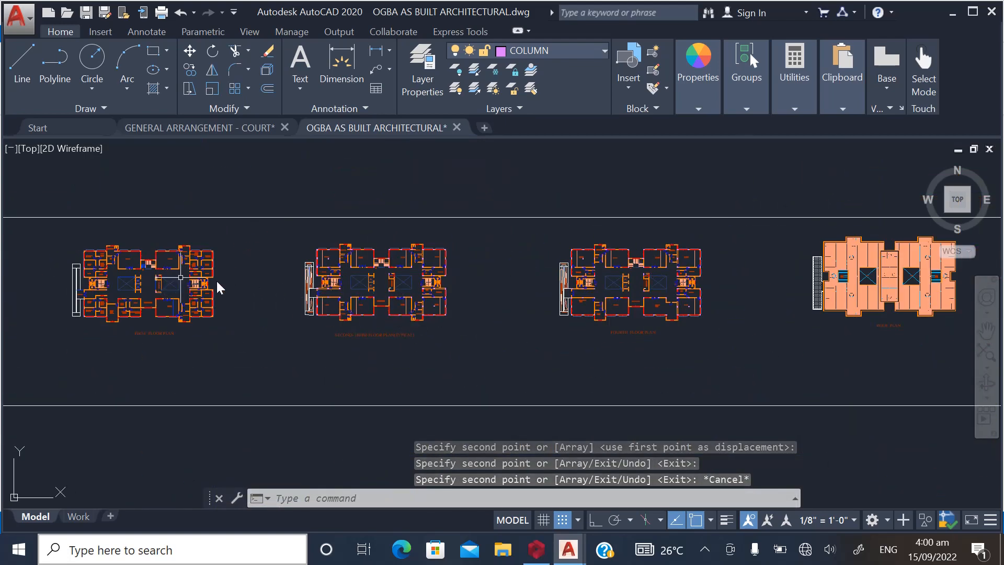
{"action": "scroll", "coordinate": [325, 283], "scroll_direction": "down", "scroll_amount": 6}
{"action": "scroll", "coordinate": [299, 282], "scroll_direction": "up", "scroll_amount": 6}
{"action": "scroll", "coordinate": [463, 319], "scroll_direction": "up", "scroll_amount": 5}
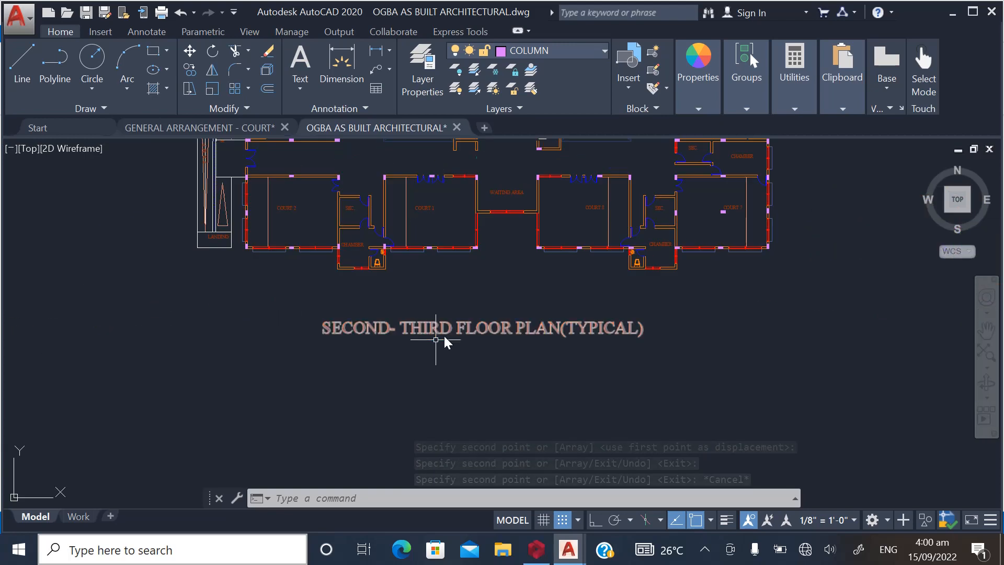
{"action": "scroll", "coordinate": [345, 405], "scroll_direction": "down", "scroll_amount": 3}
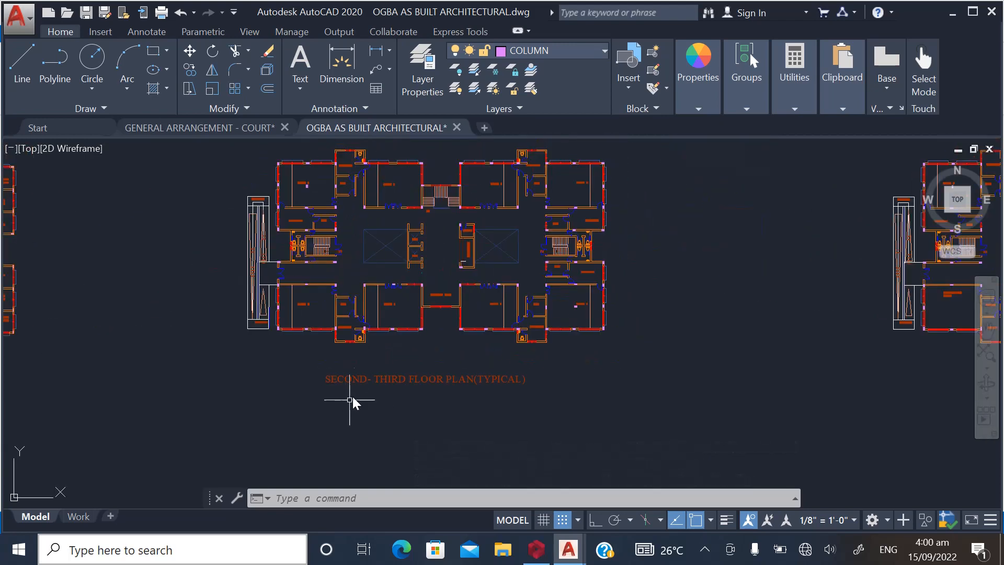
Examine the freestanding column inside Court 3 on the second-third floor plan, briefly selecting it and clearing the selection
{"action": "scroll", "coordinate": [321, 254], "scroll_direction": "up", "scroll_amount": 5}
{"action": "scroll", "coordinate": [278, 217], "scroll_direction": "up", "scroll_amount": 4}
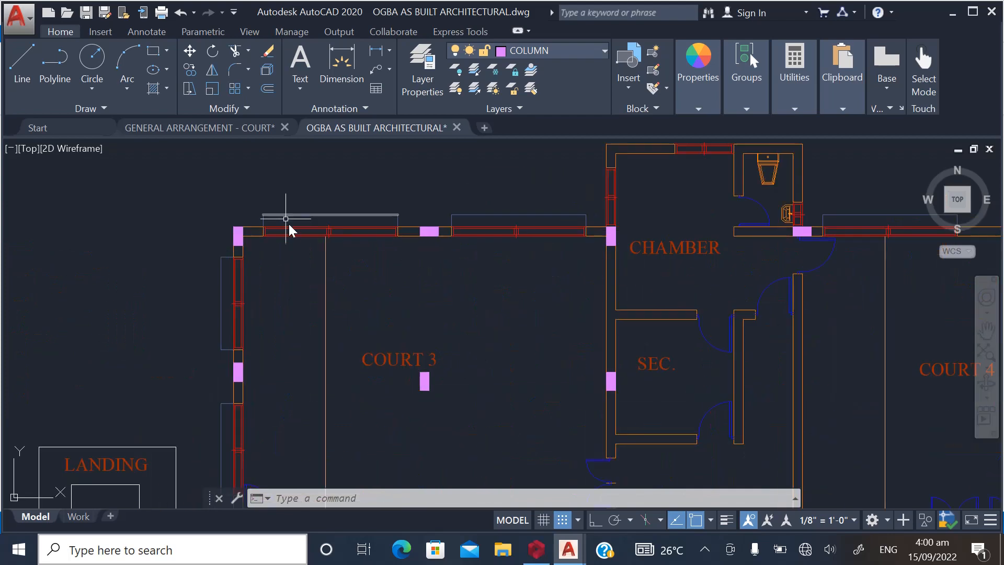
{"action": "scroll", "coordinate": [335, 335], "scroll_direction": "down", "scroll_amount": 2}
{"action": "scroll", "coordinate": [372, 377], "scroll_direction": "up", "scroll_amount": 4}
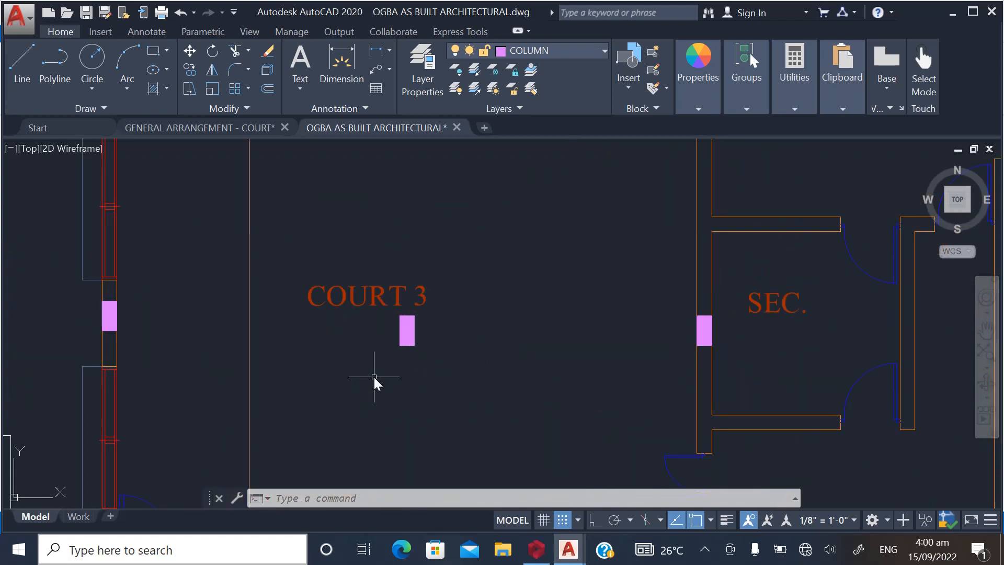
{"action": "scroll", "coordinate": [322, 325], "scroll_direction": "down", "scroll_amount": 4}
{"action": "scroll", "coordinate": [354, 325], "scroll_direction": "up", "scroll_amount": 4}
{"action": "mouse_move", "coordinate": [371, 319]}
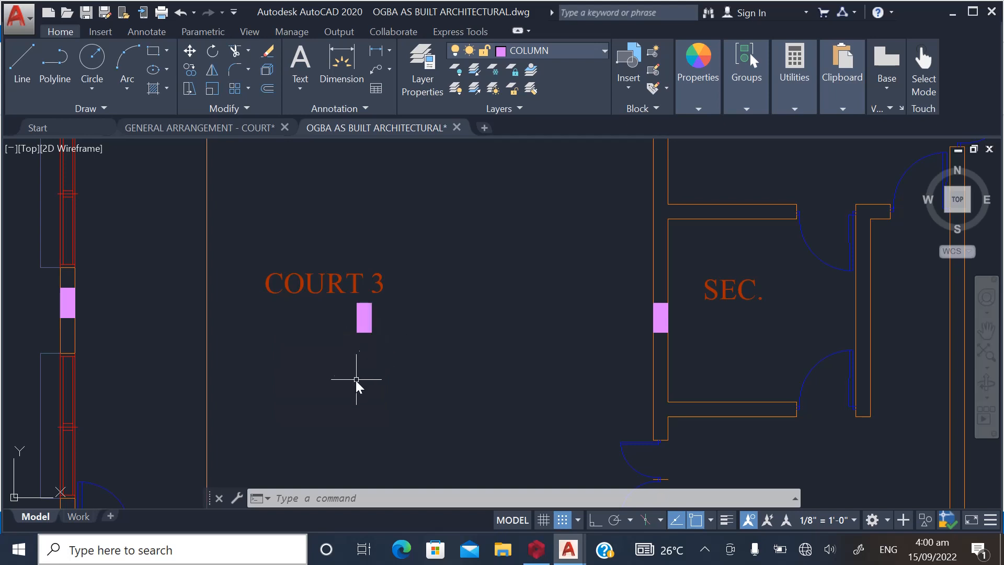
{"action": "scroll", "coordinate": [375, 359], "scroll_direction": "down", "scroll_amount": 2}
{"action": "scroll", "coordinate": [372, 359], "scroll_direction": "up", "scroll_amount": 4}
{"action": "scroll", "coordinate": [397, 357], "scroll_direction": "down", "scroll_amount": 2}
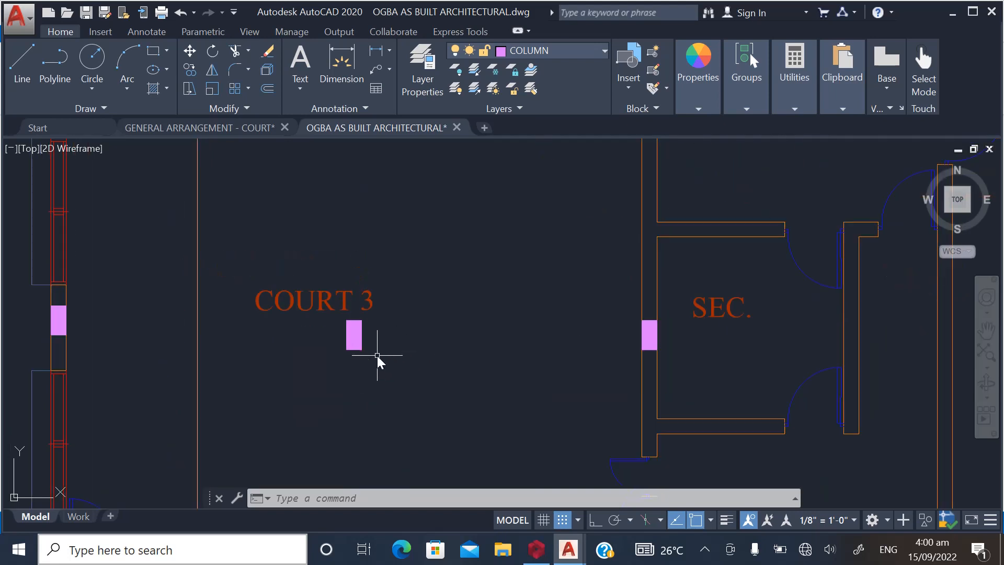
{"action": "left_click", "coordinate": [399, 352]}
{"action": "left_click", "coordinate": [347, 344]}
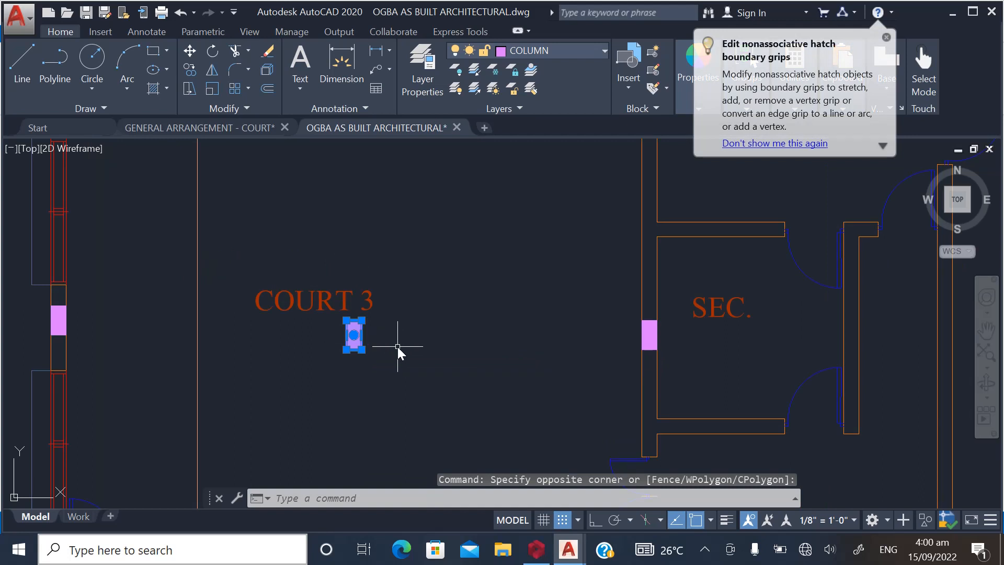
{"action": "key", "text": "Escape"}
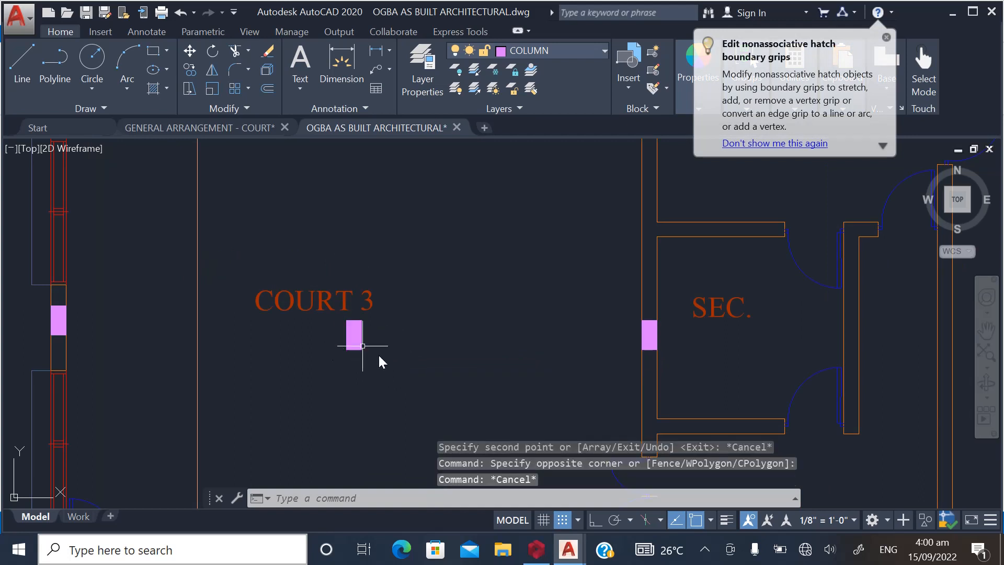
Compare the freestanding column's position in Court 3 with the surrounding wall columns on the second-third floor plan
{"action": "scroll", "coordinate": [358, 264], "scroll_direction": "down", "scroll_amount": 3}
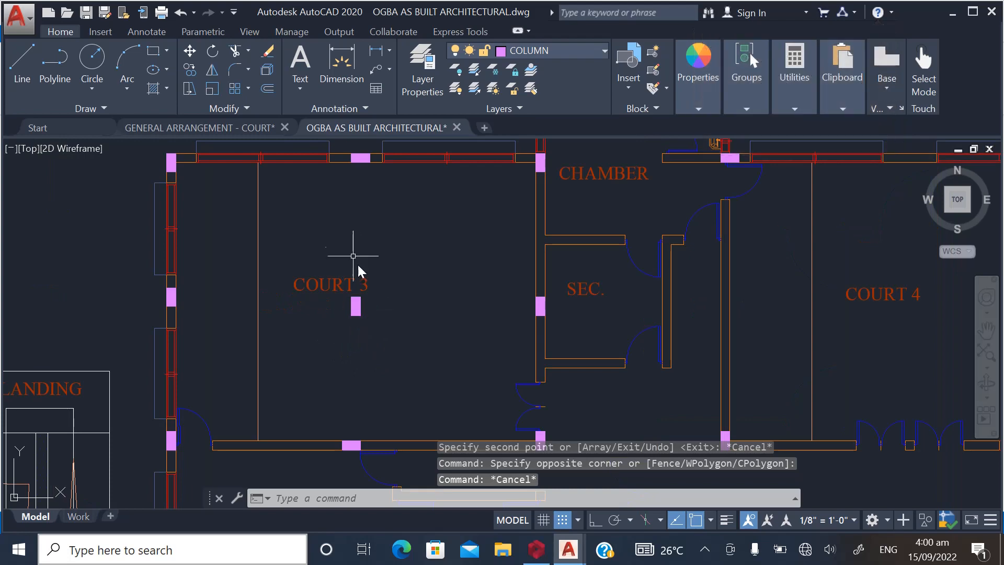
{"action": "scroll", "coordinate": [356, 266], "scroll_direction": "down", "scroll_amount": 2}
{"action": "scroll", "coordinate": [341, 269], "scroll_direction": "up", "scroll_amount": 2}
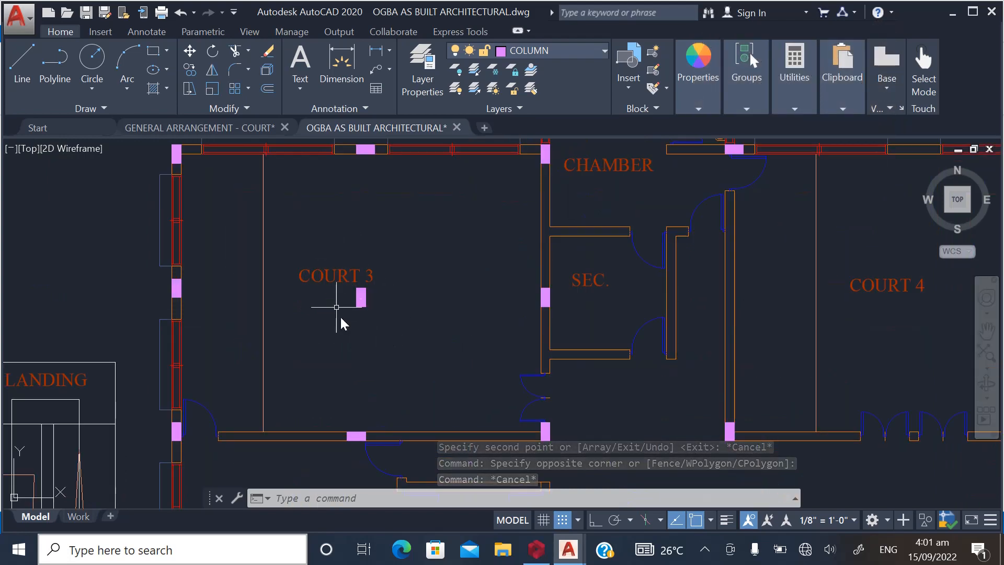
{"action": "scroll", "coordinate": [324, 275], "scroll_direction": "down", "scroll_amount": 2}
{"action": "scroll", "coordinate": [330, 272], "scroll_direction": "up", "scroll_amount": 2}
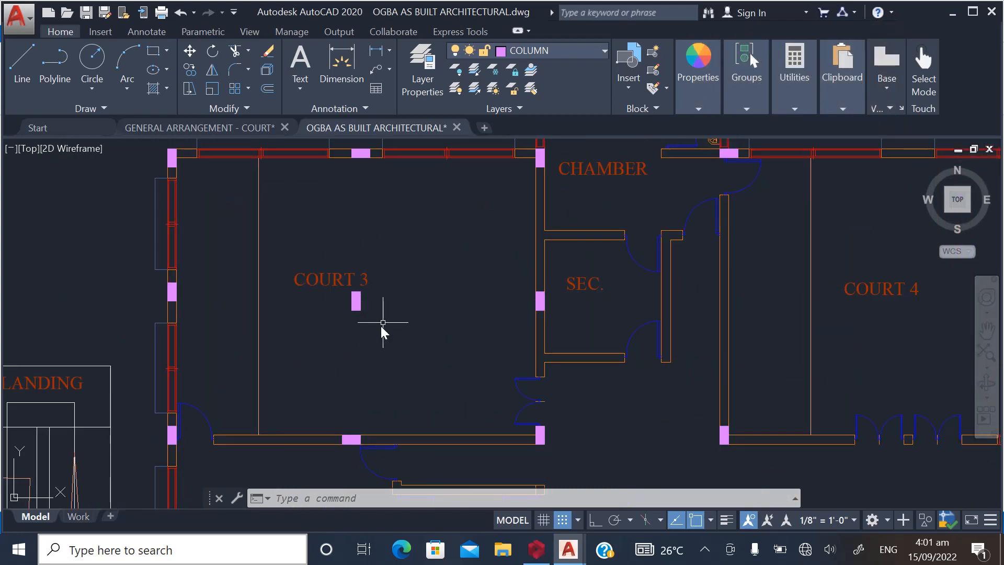
{"action": "scroll", "coordinate": [293, 288], "scroll_direction": "down", "scroll_amount": 2}
{"action": "scroll", "coordinate": [313, 293], "scroll_direction": "up", "scroll_amount": 2}
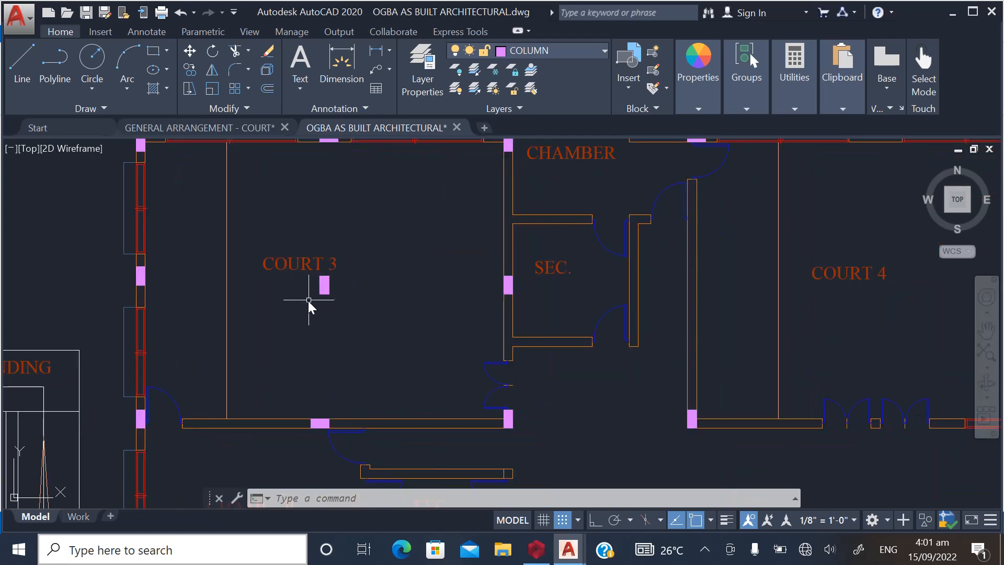
{"action": "scroll", "coordinate": [309, 302], "scroll_direction": "down", "scroll_amount": 2}
{"action": "scroll", "coordinate": [301, 287], "scroll_direction": "up", "scroll_amount": 3}
{"action": "scroll", "coordinate": [330, 295], "scroll_direction": "down", "scroll_amount": 4}
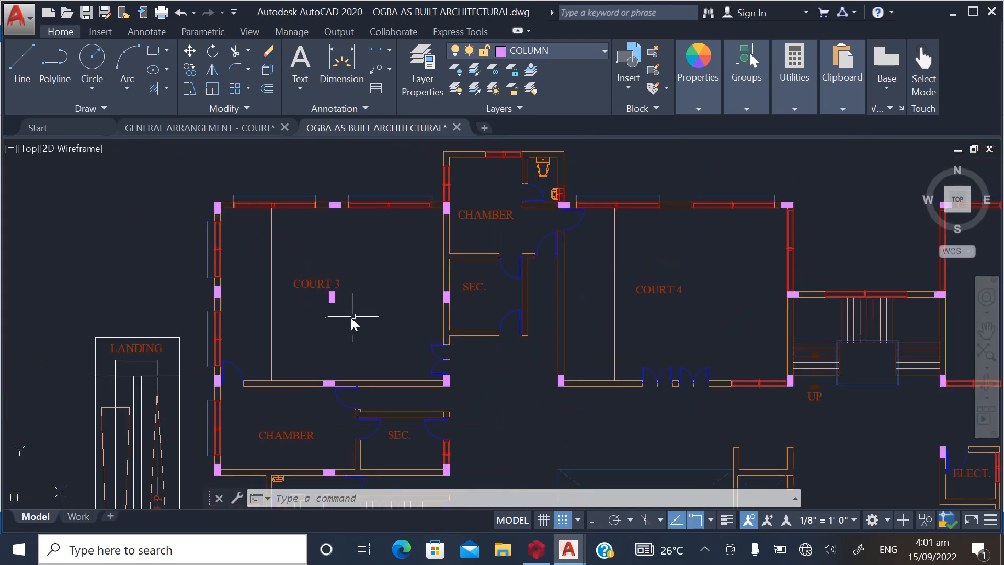
{"action": "scroll", "coordinate": [351, 295], "scroll_direction": "down", "scroll_amount": 4}
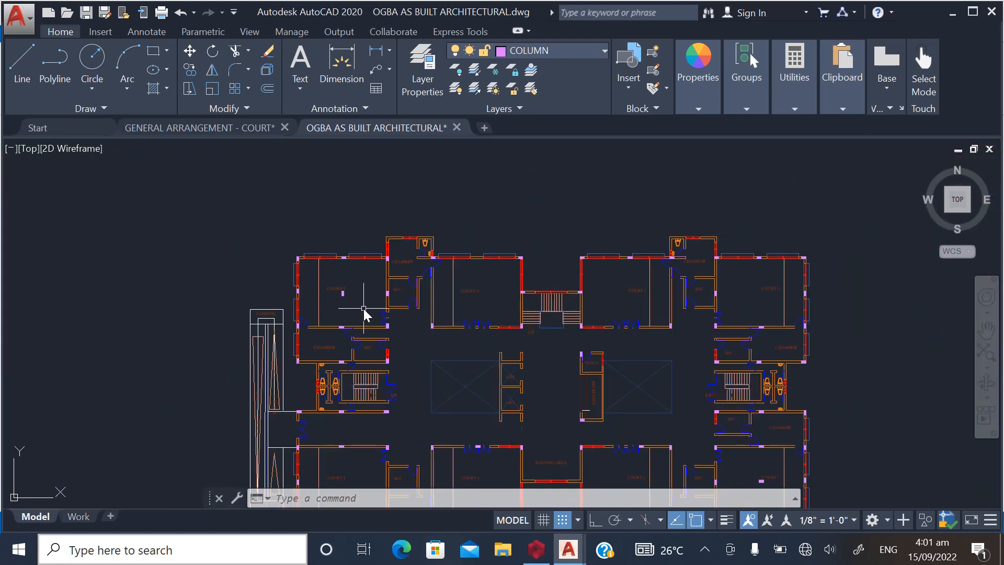
{"action": "scroll", "coordinate": [364, 308], "scroll_direction": "up", "scroll_amount": 2}
{"action": "scroll", "coordinate": [295, 231], "scroll_direction": "up", "scroll_amount": 3}
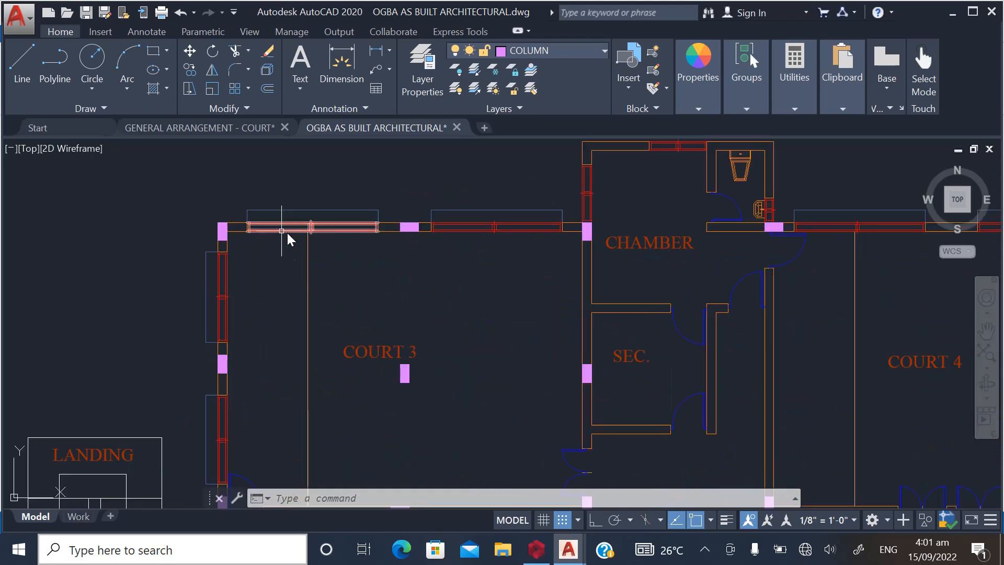
Check the columns along the upper exterior wall from the Court 3 chamber past Court 4 to the central stairwell
{"action": "scroll", "coordinate": [287, 235], "scroll_direction": "down", "scroll_amount": 3}
{"action": "scroll", "coordinate": [437, 264], "scroll_direction": "down", "scroll_amount": 1}
{"action": "scroll", "coordinate": [467, 239], "scroll_direction": "up", "scroll_amount": 3}
{"action": "scroll", "coordinate": [466, 236], "scroll_direction": "up", "scroll_amount": 4}
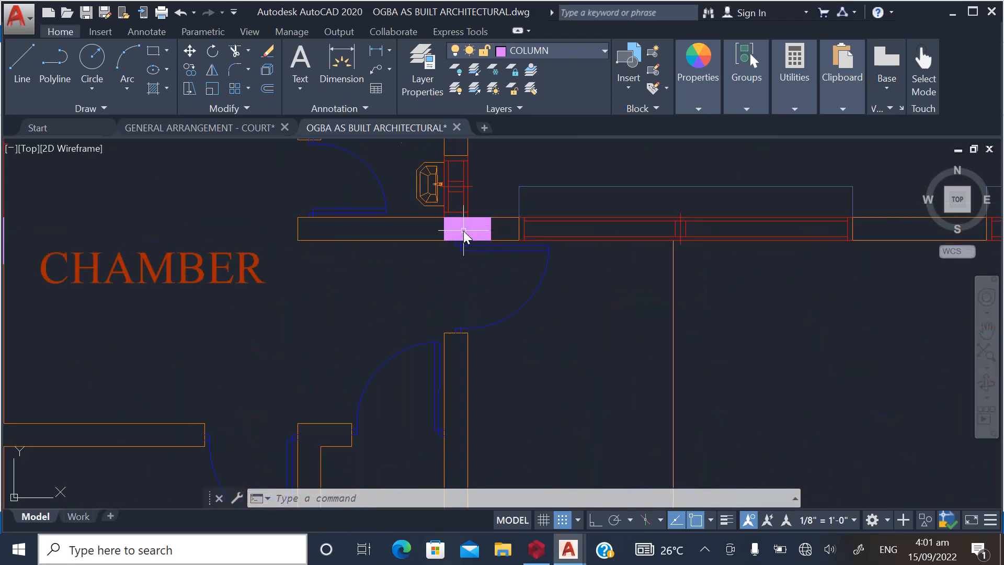
{"action": "scroll", "coordinate": [338, 262], "scroll_direction": "down", "scroll_amount": 2}
{"action": "scroll", "coordinate": [300, 252], "scroll_direction": "down", "scroll_amount": 4}
{"action": "scroll", "coordinate": [570, 251], "scroll_direction": "up", "scroll_amount": 2}
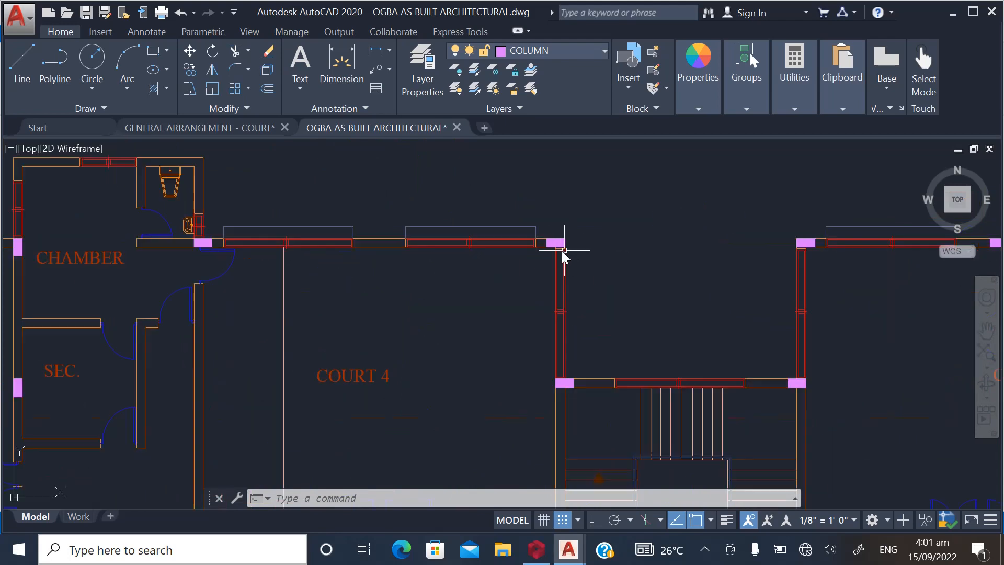
{"action": "scroll", "coordinate": [563, 250], "scroll_direction": "up", "scroll_amount": 2}
{"action": "scroll", "coordinate": [415, 255], "scroll_direction": "down", "scroll_amount": 2}
{"action": "scroll", "coordinate": [444, 267], "scroll_direction": "down", "scroll_amount": 2}
{"action": "scroll", "coordinate": [468, 272], "scroll_direction": "up", "scroll_amount": 3}
{"action": "scroll", "coordinate": [406, 273], "scroll_direction": "down", "scroll_amount": 3}
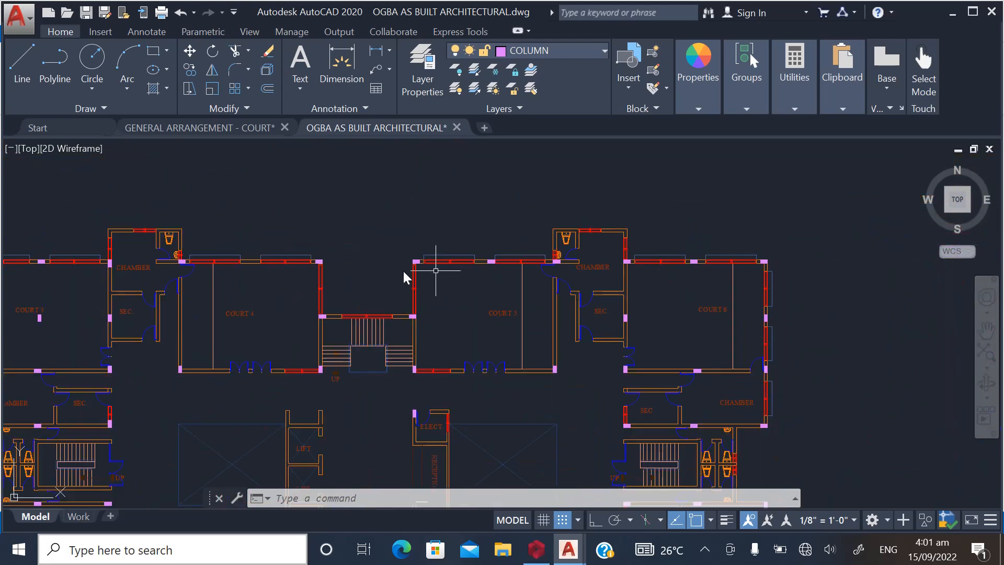
Inspect the columns around Court 5, Court 6, the adjoining chamber and staircase, and the reception on the second-third floor plan
{"action": "scroll", "coordinate": [638, 274], "scroll_direction": "up", "scroll_amount": 3}
{"action": "scroll", "coordinate": [464, 277], "scroll_direction": "down", "scroll_amount": 2}
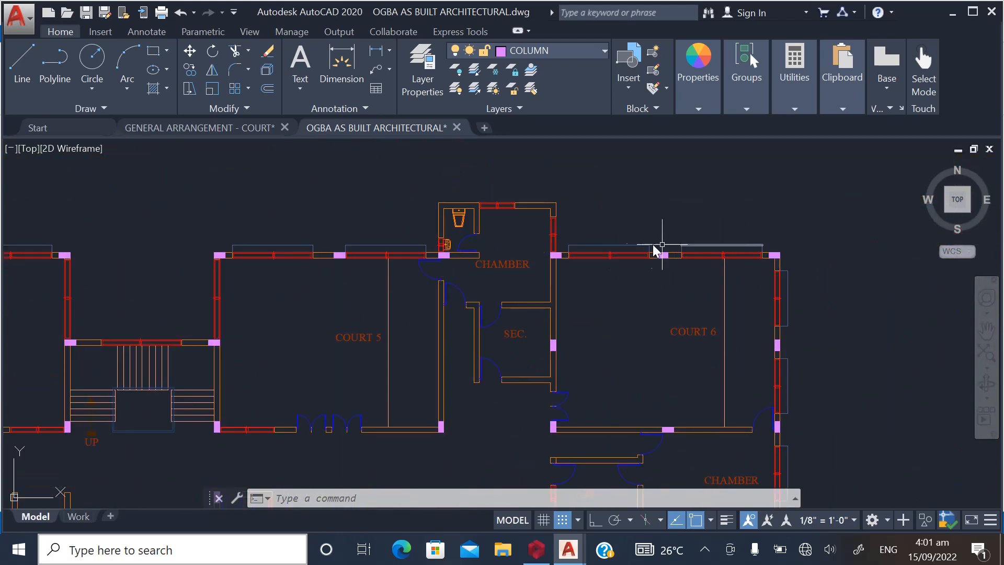
{"action": "scroll", "coordinate": [644, 266], "scroll_direction": "down", "scroll_amount": 3}
{"action": "scroll", "coordinate": [591, 324], "scroll_direction": "up", "scroll_amount": 3}
{"action": "scroll", "coordinate": [541, 324], "scroll_direction": "down", "scroll_amount": 2}
{"action": "scroll", "coordinate": [605, 361], "scroll_direction": "up", "scroll_amount": 3}
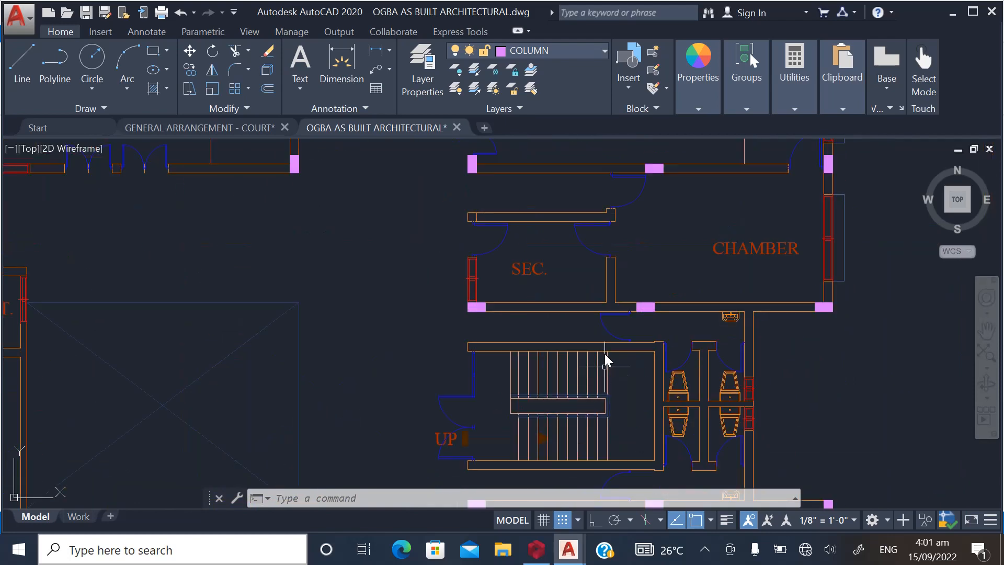
{"action": "scroll", "coordinate": [607, 361], "scroll_direction": "down", "scroll_amount": 3}
{"action": "scroll", "coordinate": [618, 293], "scroll_direction": "down", "scroll_amount": 3}
{"action": "scroll", "coordinate": [452, 361], "scroll_direction": "up", "scroll_amount": 6}
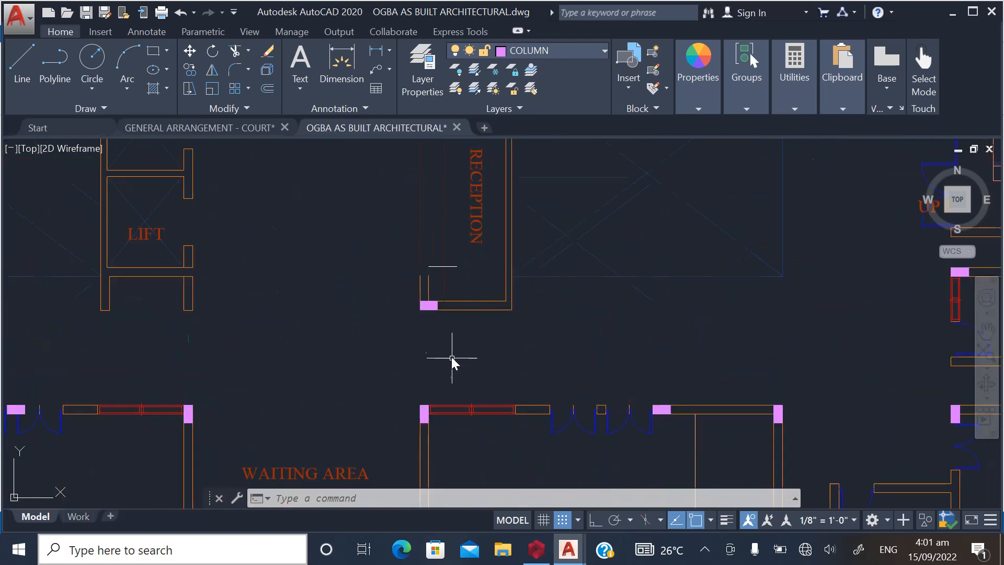
Inspect the column between Court 1's double doors and the freestanding column in Court 7 on the second-third floor plan
{"action": "scroll", "coordinate": [435, 344], "scroll_direction": "down", "scroll_amount": 3}
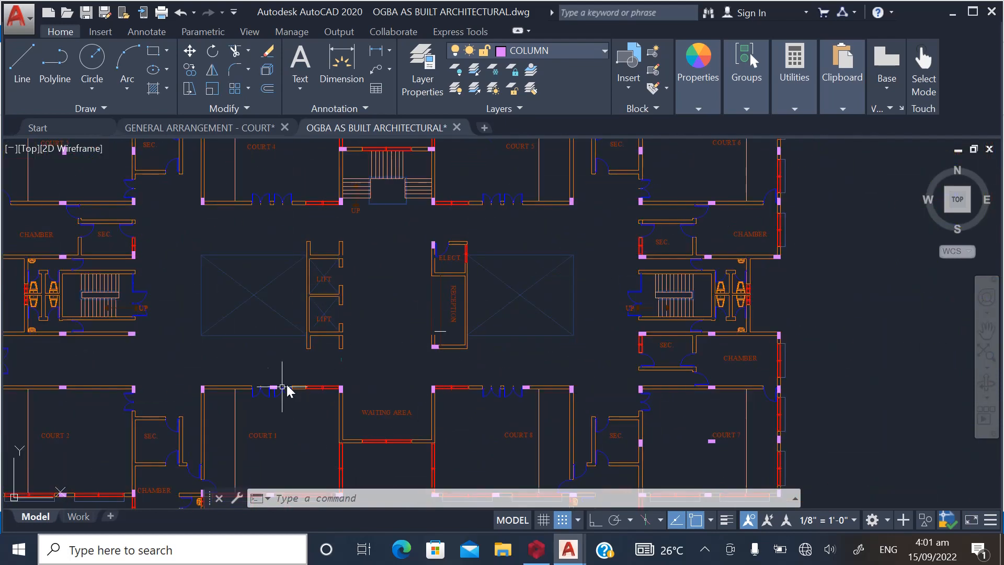
{"action": "scroll", "coordinate": [282, 389], "scroll_direction": "up", "scroll_amount": 5}
{"action": "scroll", "coordinate": [351, 275], "scroll_direction": "down", "scroll_amount": 2}
{"action": "scroll", "coordinate": [345, 293], "scroll_direction": "up", "scroll_amount": 3}
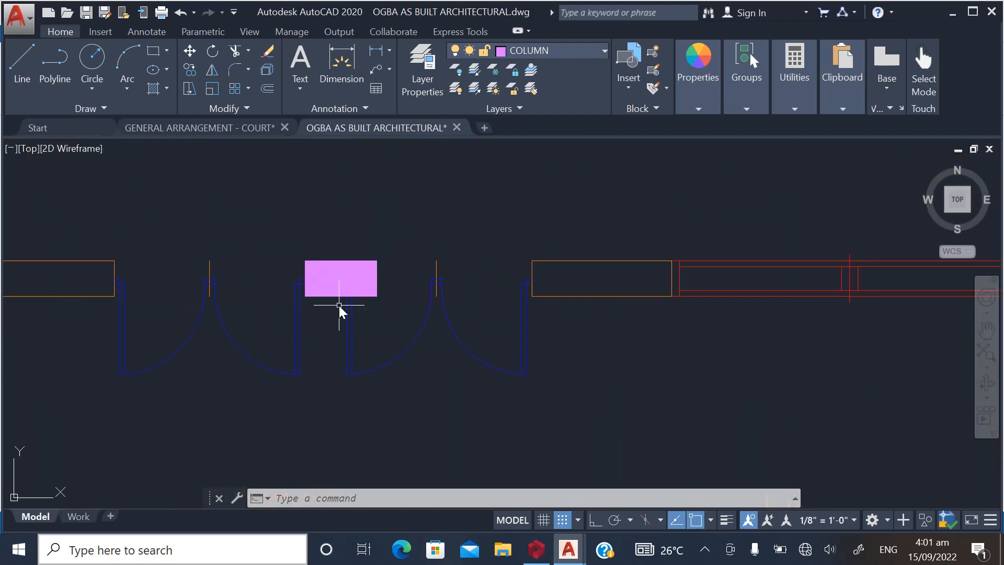
{"action": "scroll", "coordinate": [361, 298], "scroll_direction": "up", "scroll_amount": 4}
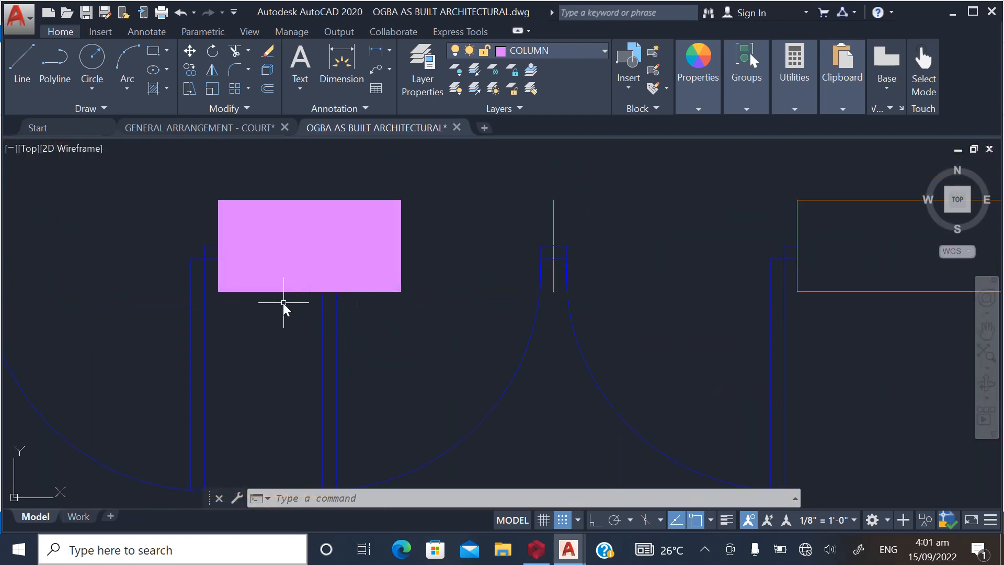
{"action": "scroll", "coordinate": [313, 272], "scroll_direction": "down", "scroll_amount": 10}
{"action": "scroll", "coordinate": [413, 260], "scroll_direction": "down", "scroll_amount": 6}
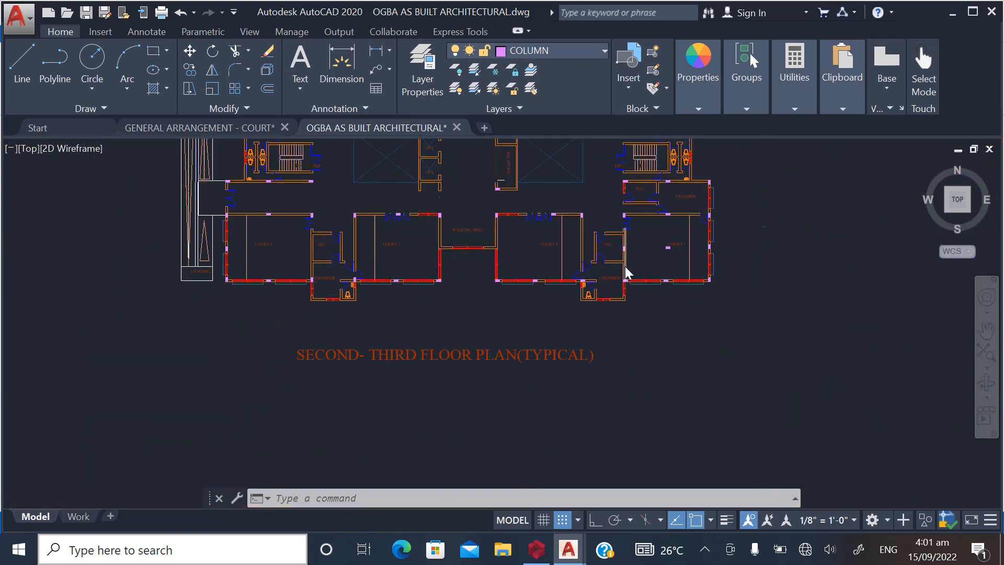
{"action": "scroll", "coordinate": [627, 272], "scroll_direction": "up", "scroll_amount": 2}
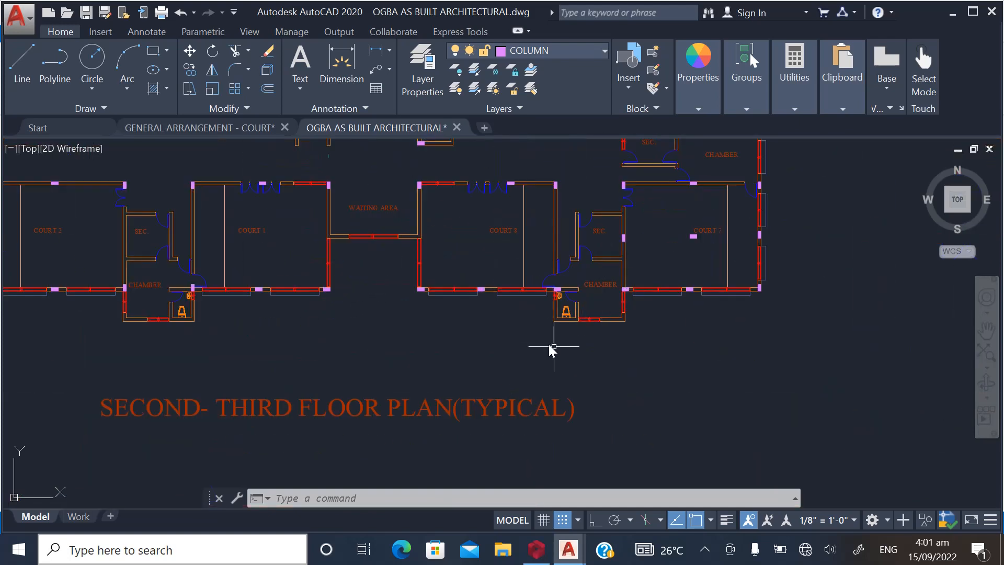
{"action": "scroll", "coordinate": [565, 343], "scroll_direction": "down", "scroll_amount": 2}
{"action": "scroll", "coordinate": [643, 287], "scroll_direction": "up", "scroll_amount": 8}
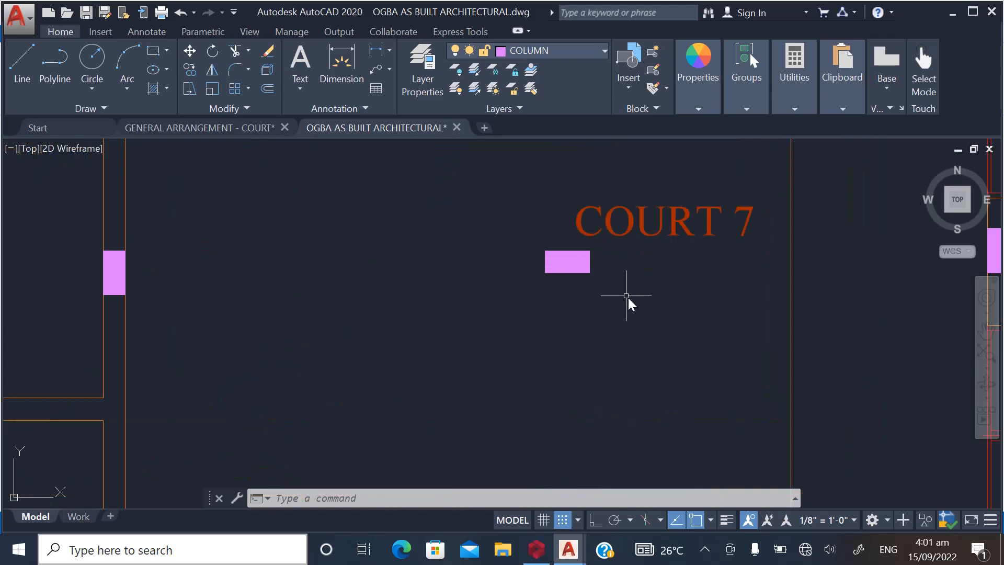
{"action": "scroll", "coordinate": [626, 295], "scroll_direction": "down", "scroll_amount": 7}
{"action": "scroll", "coordinate": [354, 413], "scroll_direction": "down", "scroll_amount": 2}
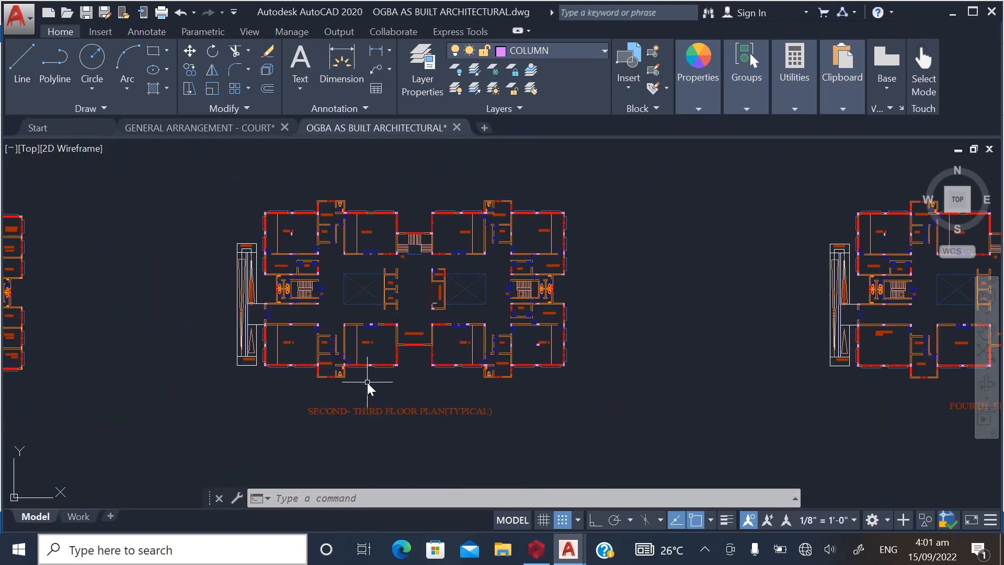
Review the copied columns on the fourth floor plan, from the archives and library room walls to Court 1 and its chambers
{"action": "scroll", "coordinate": [408, 314], "scroll_direction": "down", "scroll_amount": 1}
{"action": "scroll", "coordinate": [829, 283], "scroll_direction": "up", "scroll_amount": 5}
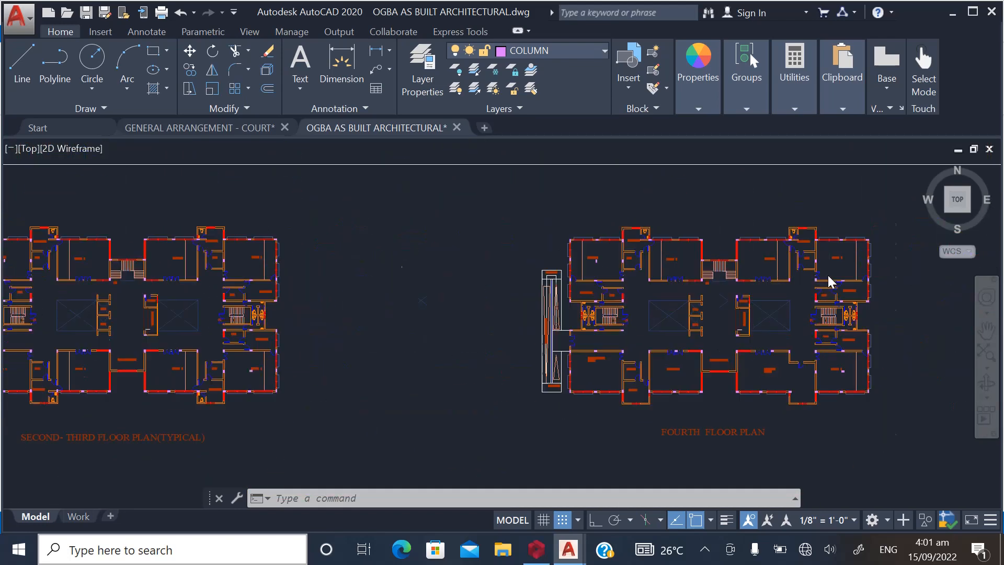
{"action": "scroll", "coordinate": [650, 258], "scroll_direction": "down", "scroll_amount": 2}
{"action": "scroll", "coordinate": [573, 435], "scroll_direction": "up", "scroll_amount": 3}
{"action": "scroll", "coordinate": [423, 446], "scroll_direction": "up", "scroll_amount": 1}
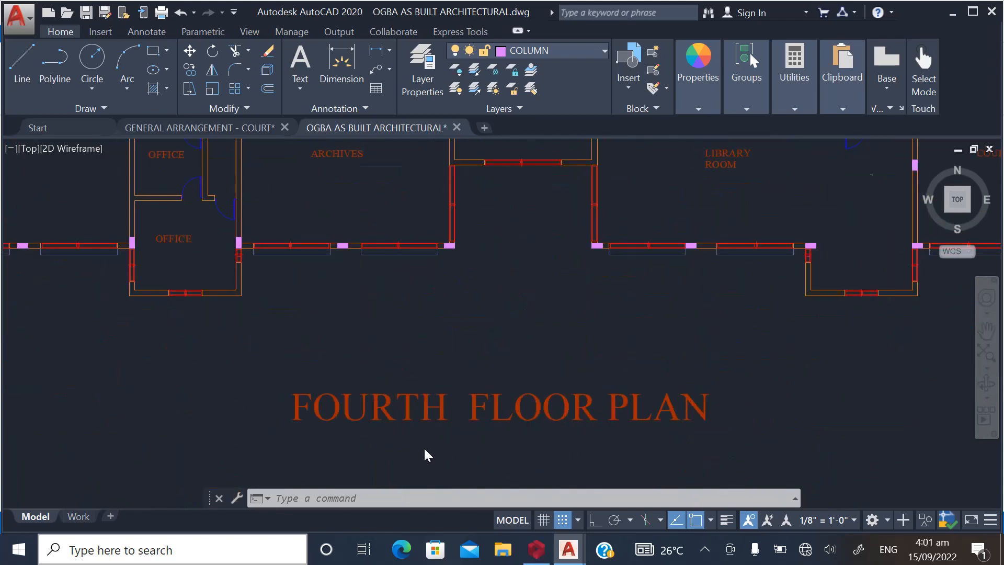
{"action": "scroll", "coordinate": [400, 450], "scroll_direction": "down", "scroll_amount": 8}
{"action": "scroll", "coordinate": [400, 450], "scroll_direction": "up", "scroll_amount": 8}
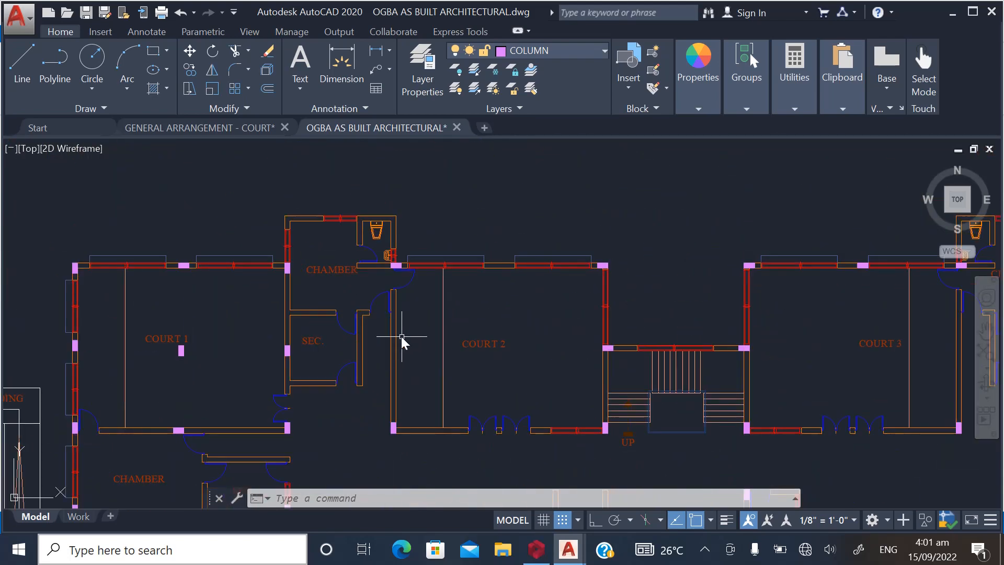
{"action": "scroll", "coordinate": [435, 233], "scroll_direction": "down", "scroll_amount": 2}
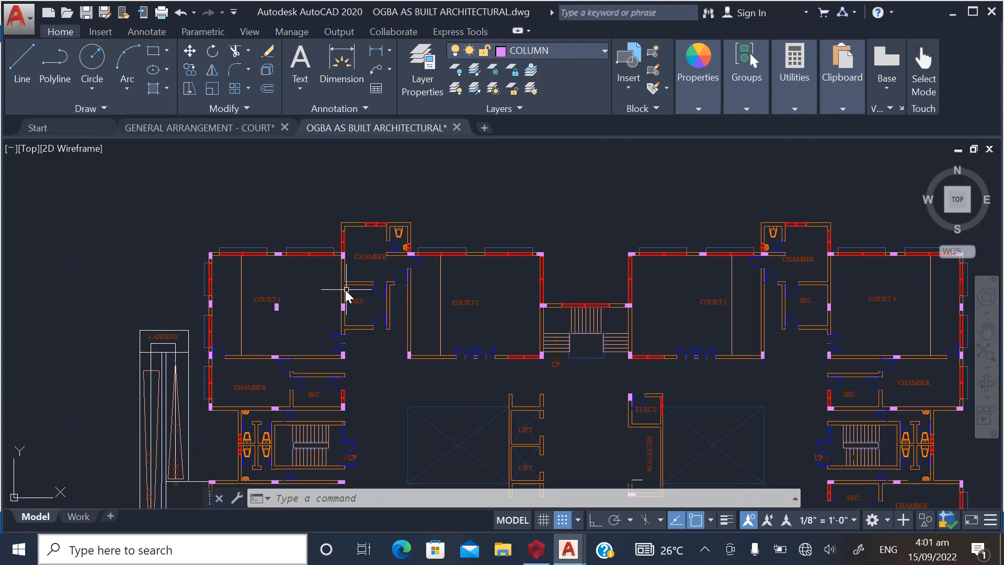
{"action": "scroll", "coordinate": [359, 224], "scroll_direction": "down", "scroll_amount": 1}
{"action": "scroll", "coordinate": [318, 253], "scroll_direction": "up", "scroll_amount": 4}
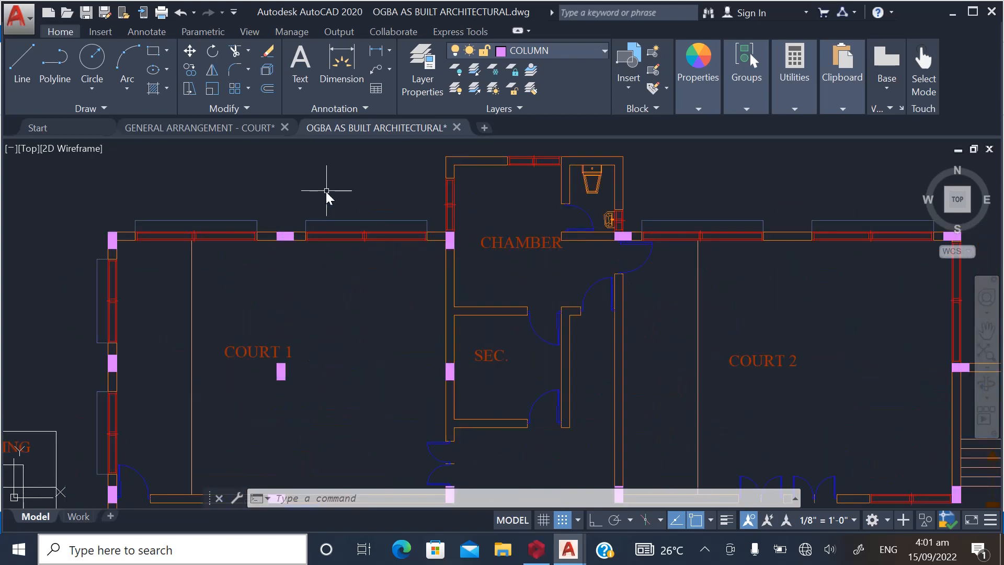
{"action": "scroll", "coordinate": [327, 196], "scroll_direction": "down", "scroll_amount": 2}
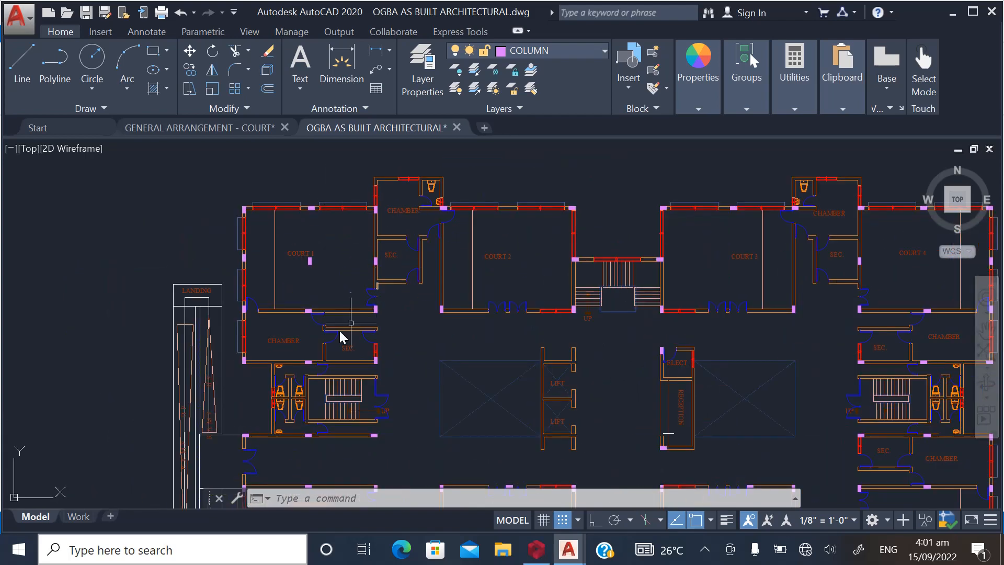
{"action": "scroll", "coordinate": [351, 323], "scroll_direction": "up", "scroll_amount": 6}
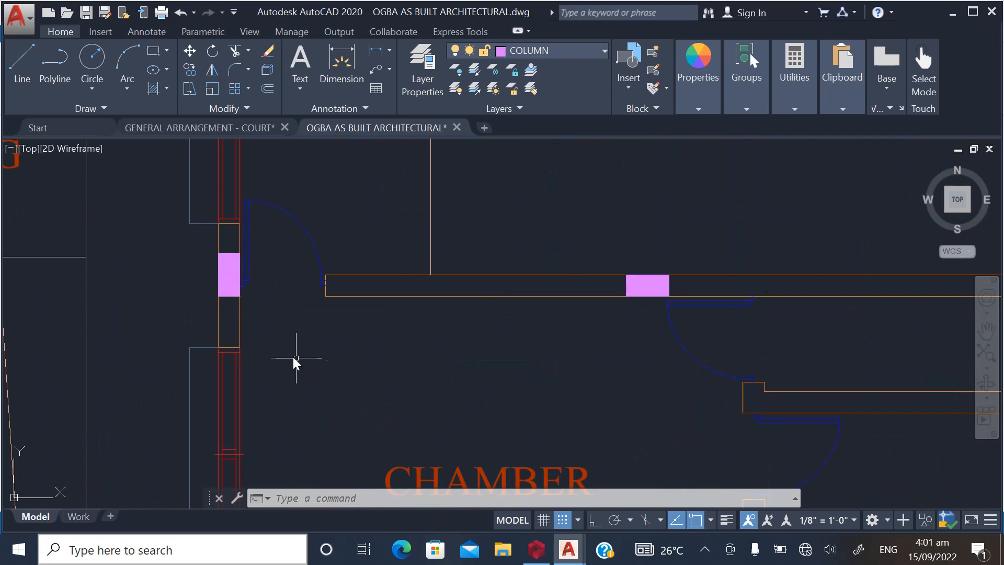
{"action": "scroll", "coordinate": [291, 314], "scroll_direction": "down", "scroll_amount": 2}
{"action": "scroll", "coordinate": [411, 306], "scroll_direction": "down", "scroll_amount": 2}
{"action": "scroll", "coordinate": [377, 304], "scroll_direction": "up", "scroll_amount": 1}
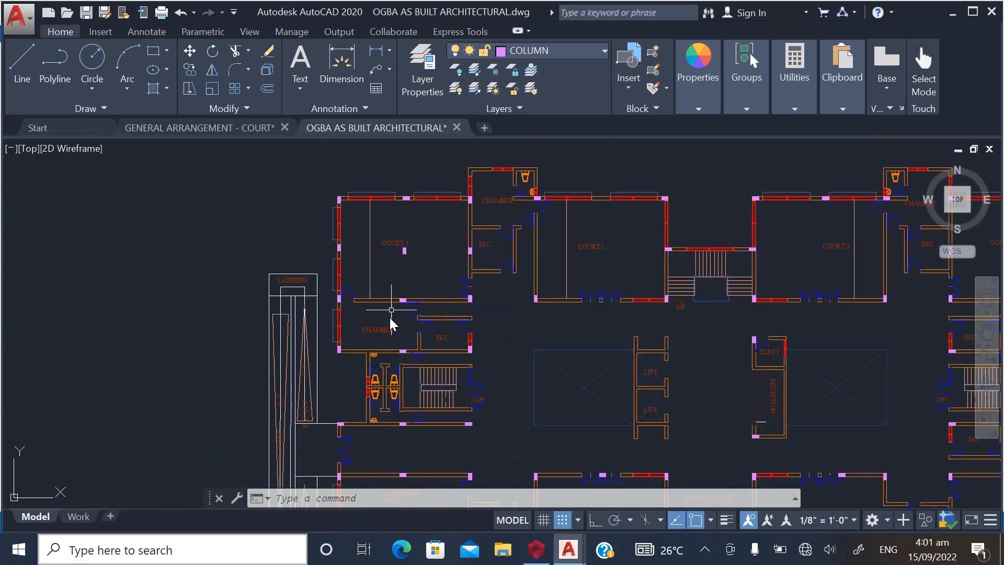
{"action": "scroll", "coordinate": [337, 244], "scroll_direction": "down", "scroll_amount": 2}
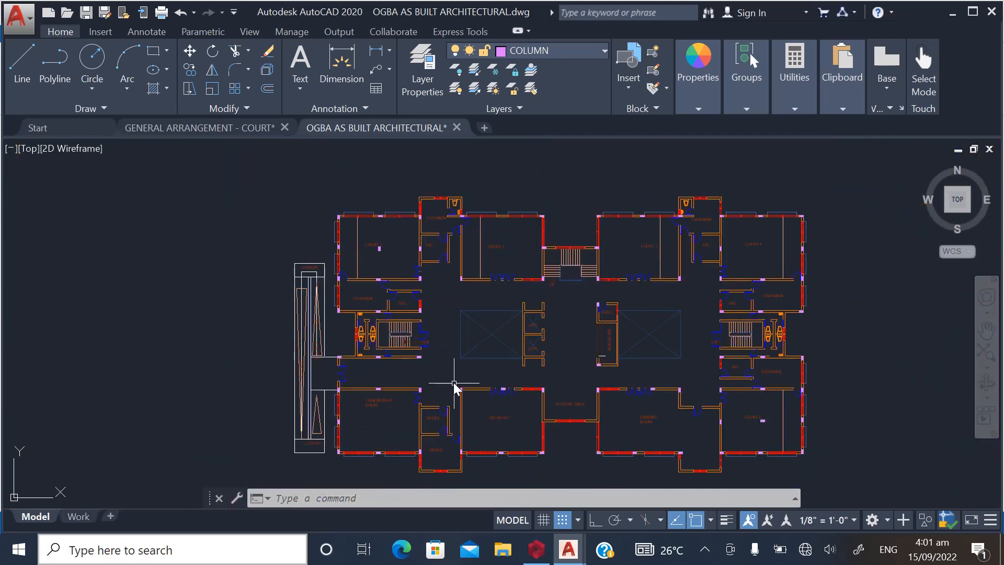
Select all column hatches similar to the corner column beside the first floor's stationary store
{"action": "scroll", "coordinate": [502, 223], "scroll_direction": "up", "scroll_amount": 2}
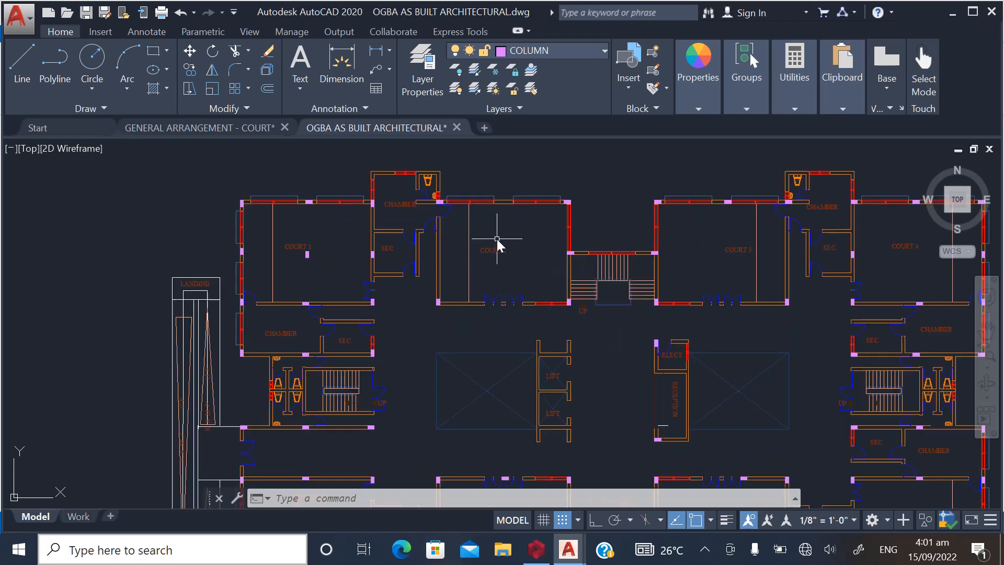
{"action": "scroll", "coordinate": [456, 247], "scroll_direction": "down", "scroll_amount": 2}
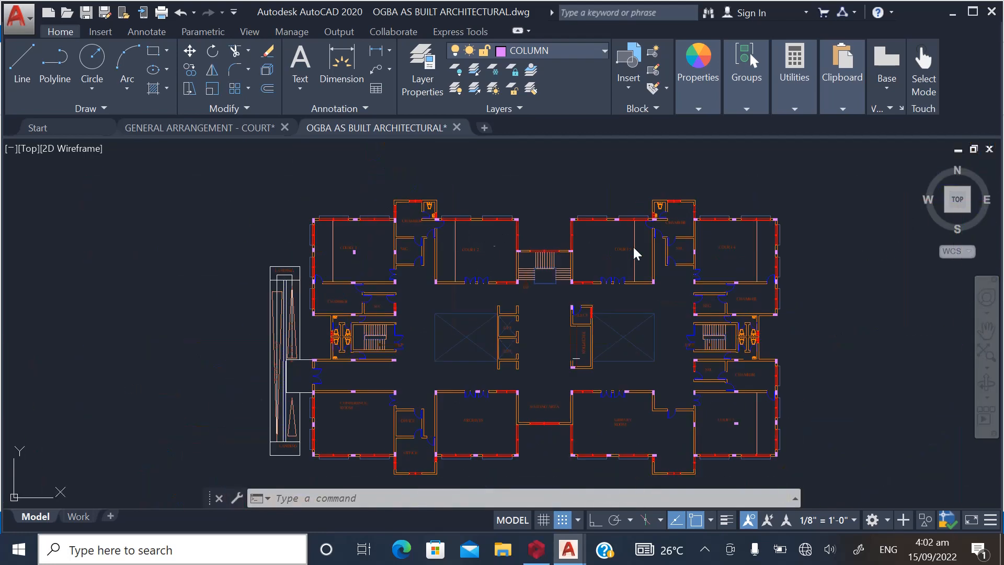
{"action": "scroll", "coordinate": [632, 246], "scroll_direction": "down", "scroll_amount": 3}
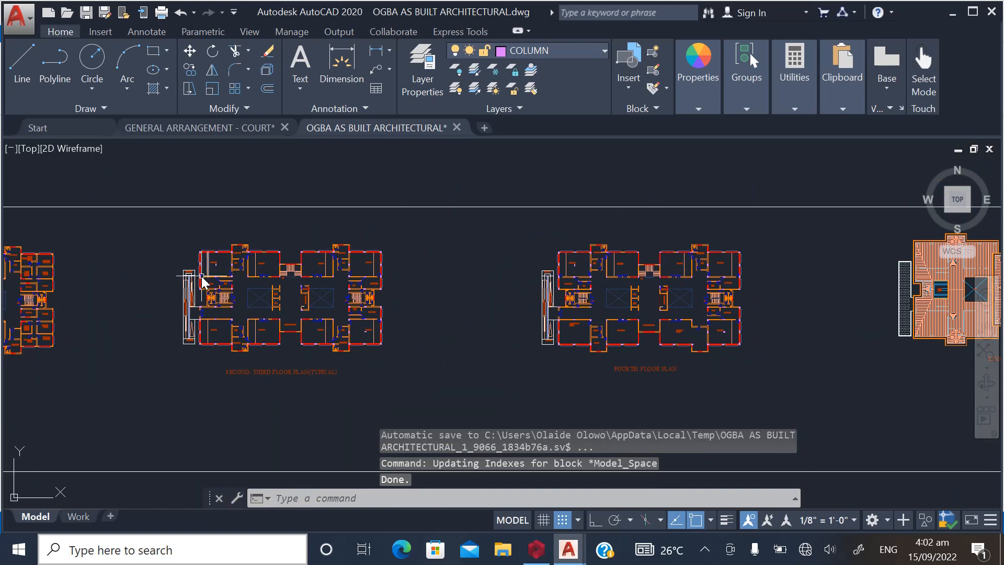
{"action": "scroll", "coordinate": [477, 279], "scroll_direction": "down", "scroll_amount": 2}
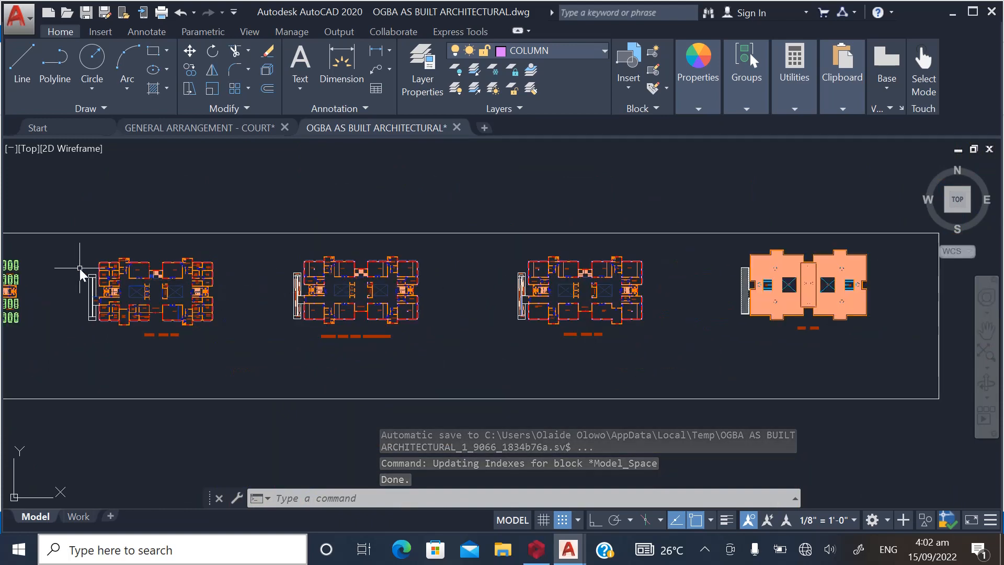
{"action": "scroll", "coordinate": [82, 265], "scroll_direction": "up", "scroll_amount": 4}
{"action": "mouse_move", "coordinate": [162, 288]}
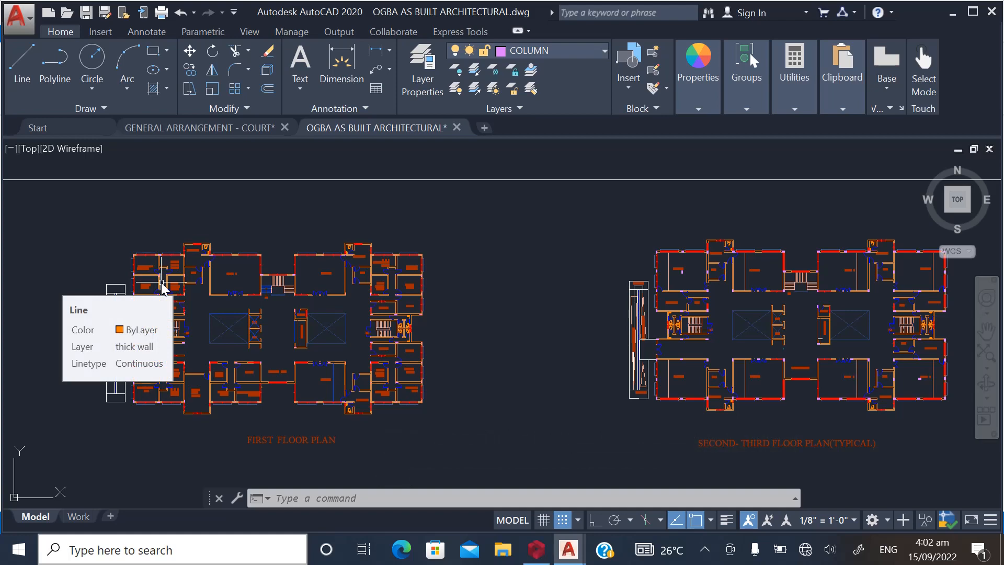
{"action": "scroll", "coordinate": [88, 240], "scroll_direction": "up", "scroll_amount": 5}
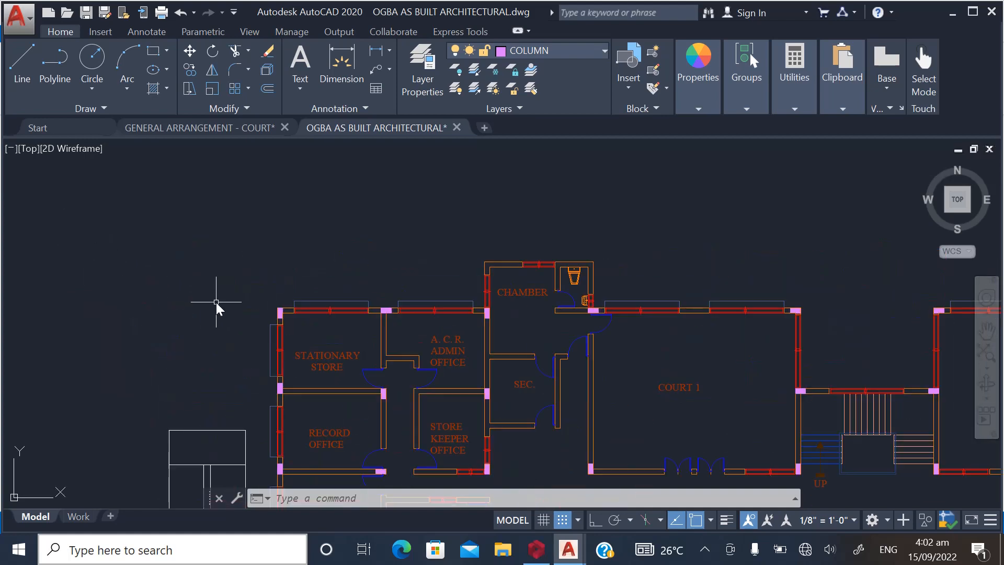
{"action": "scroll", "coordinate": [270, 316], "scroll_direction": "up", "scroll_amount": 8}
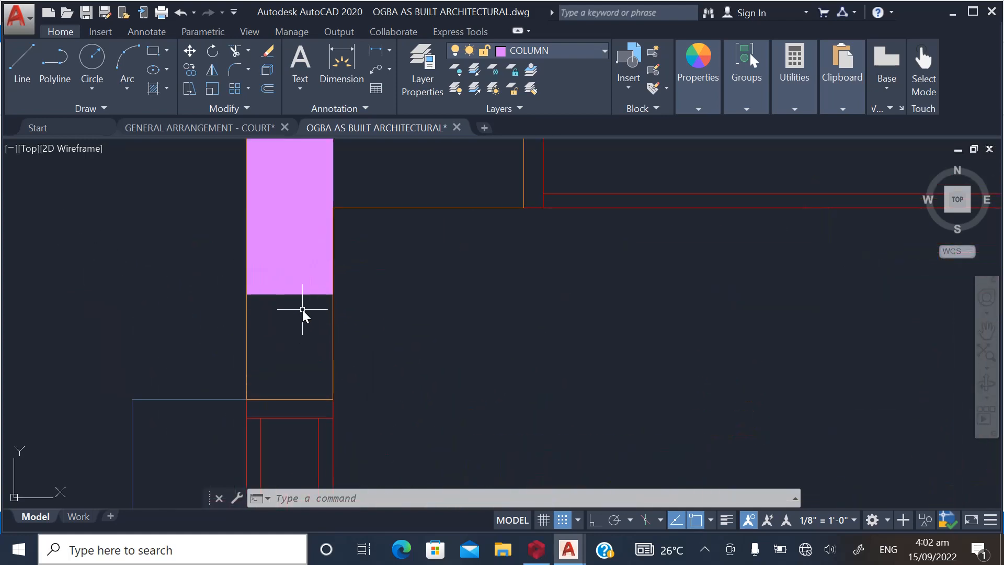
{"action": "scroll", "coordinate": [279, 333], "scroll_direction": "up", "scroll_amount": 2}
{"action": "left_click", "coordinate": [256, 275]}
{"action": "right_click", "coordinate": [263, 249]}
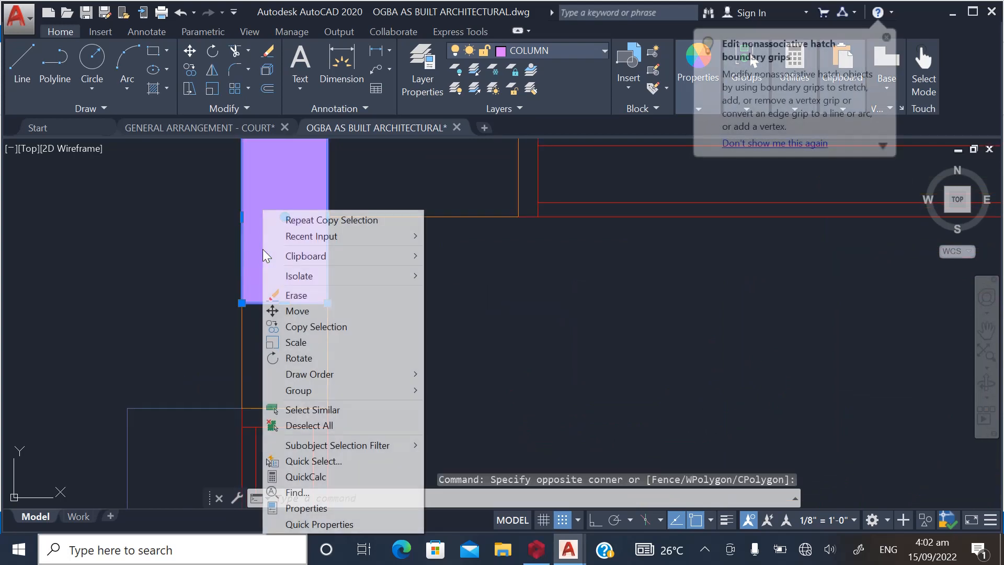
{"action": "left_click", "coordinate": [313, 410]}
{"action": "scroll", "coordinate": [284, 225], "scroll_direction": "down", "scroll_amount": 5}
{"action": "scroll", "coordinate": [281, 232], "scroll_direction": "down", "scroll_amount": 7}
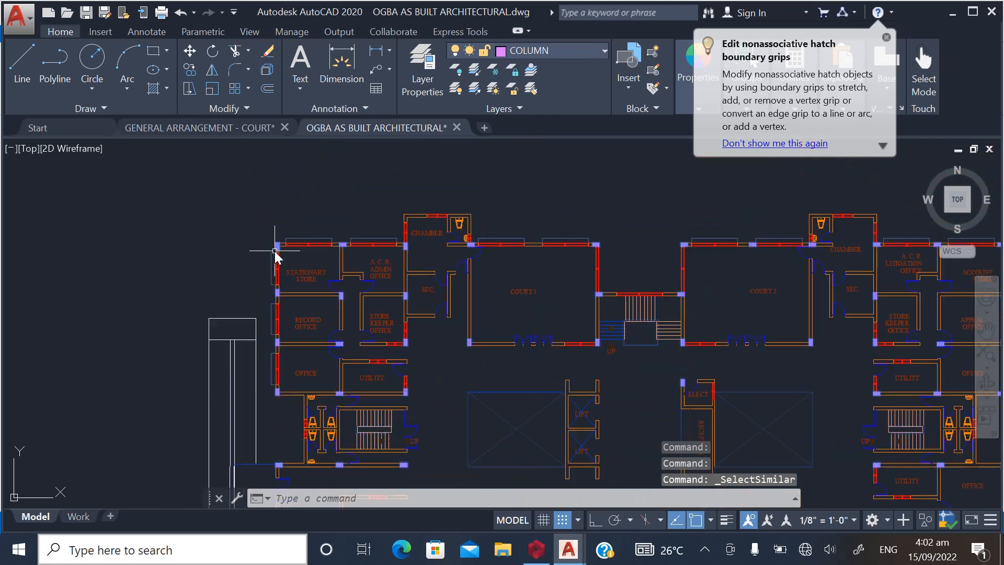
{"action": "scroll", "coordinate": [279, 261], "scroll_direction": "down", "scroll_amount": 2}
{"action": "scroll", "coordinate": [266, 255], "scroll_direction": "up", "scroll_amount": 5}
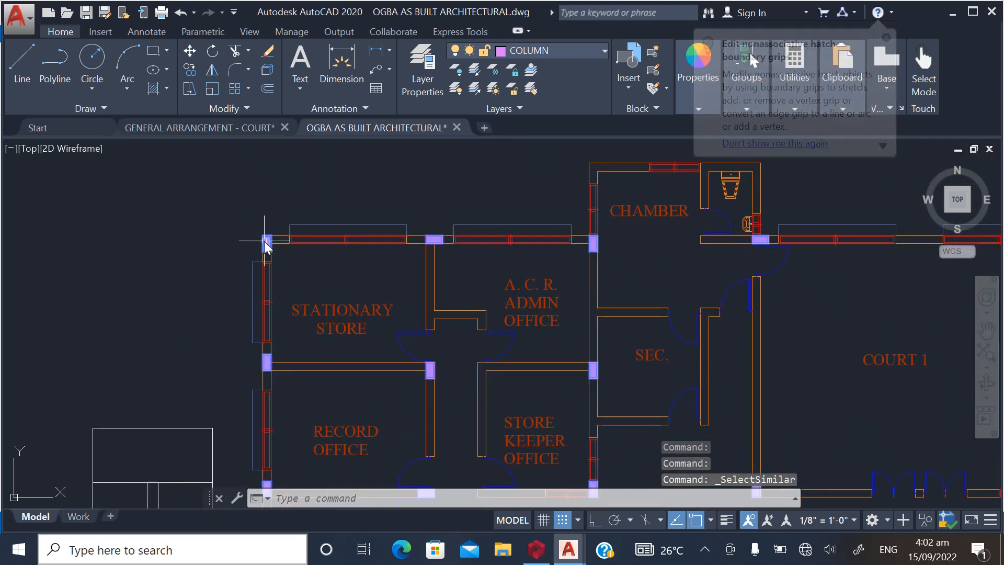
Copy the selected columns of all floor plans into the empty space below the framed row of plans
{"action": "right_click", "coordinate": [266, 246]}
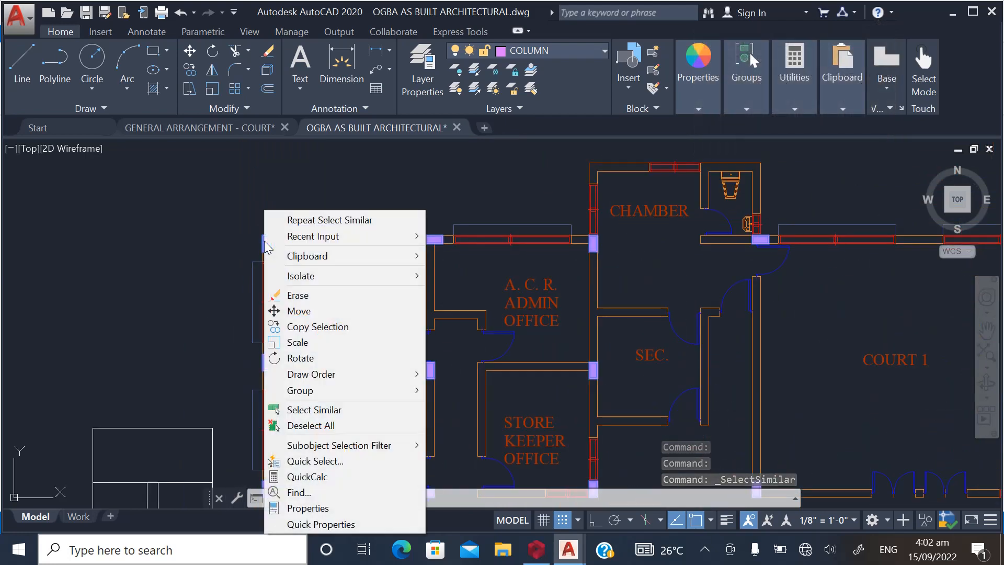
{"action": "left_click", "coordinate": [313, 326]}
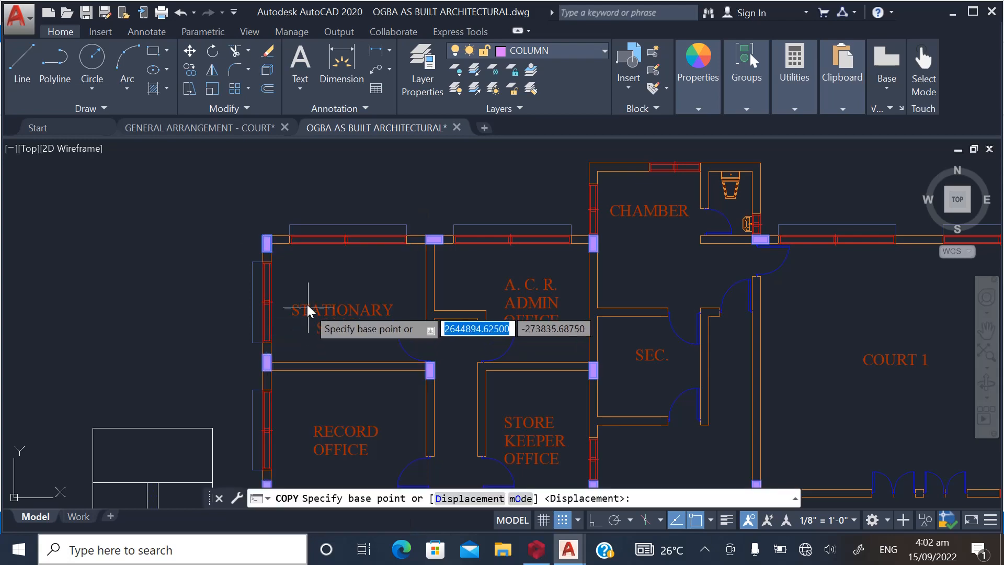
{"action": "scroll", "coordinate": [277, 231], "scroll_direction": "down", "scroll_amount": 6}
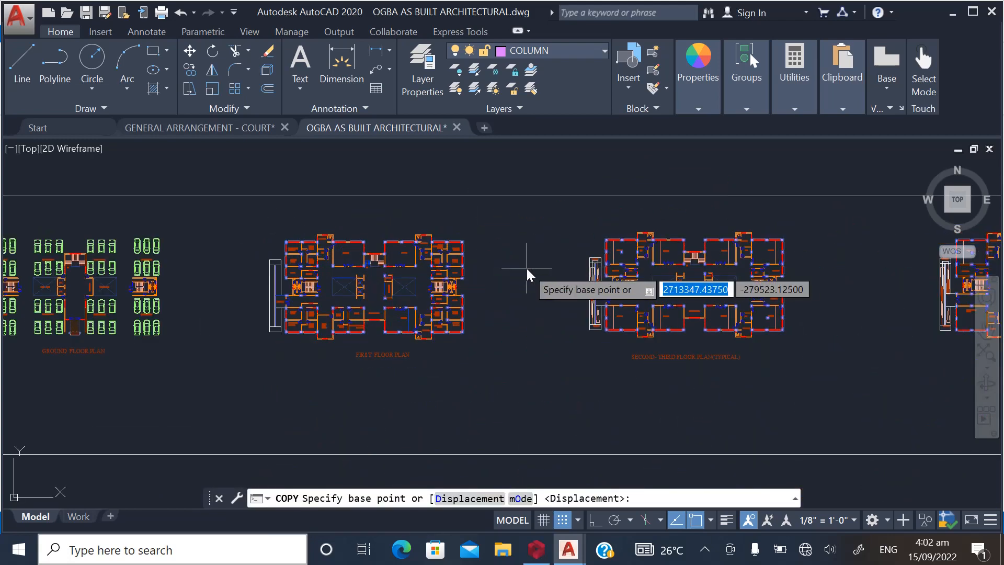
{"action": "left_click", "coordinate": [295, 223]}
{"action": "scroll", "coordinate": [311, 261], "scroll_direction": "down", "scroll_amount": 4}
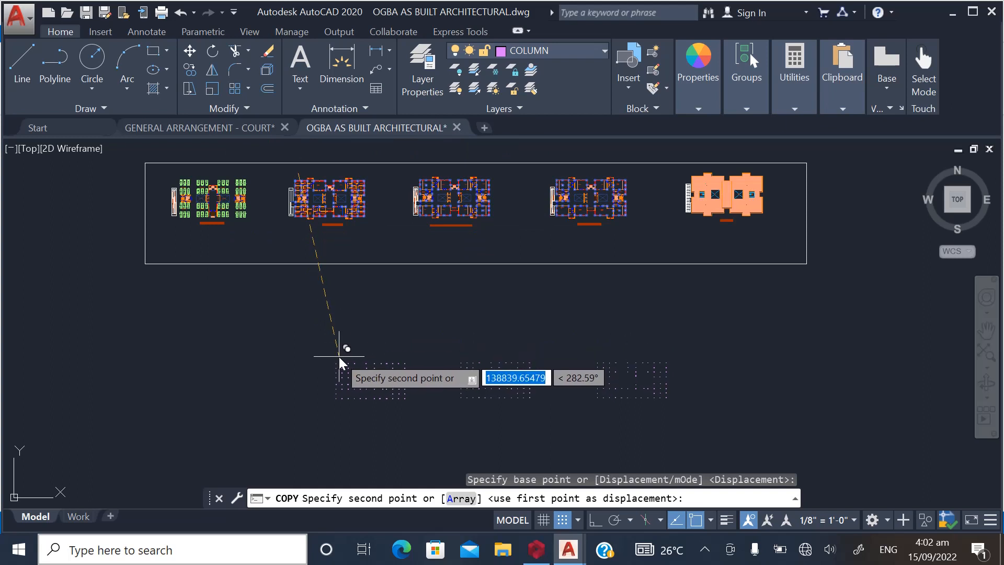
{"action": "left_click", "coordinate": [327, 368]}
{"action": "key", "text": "Escape"}
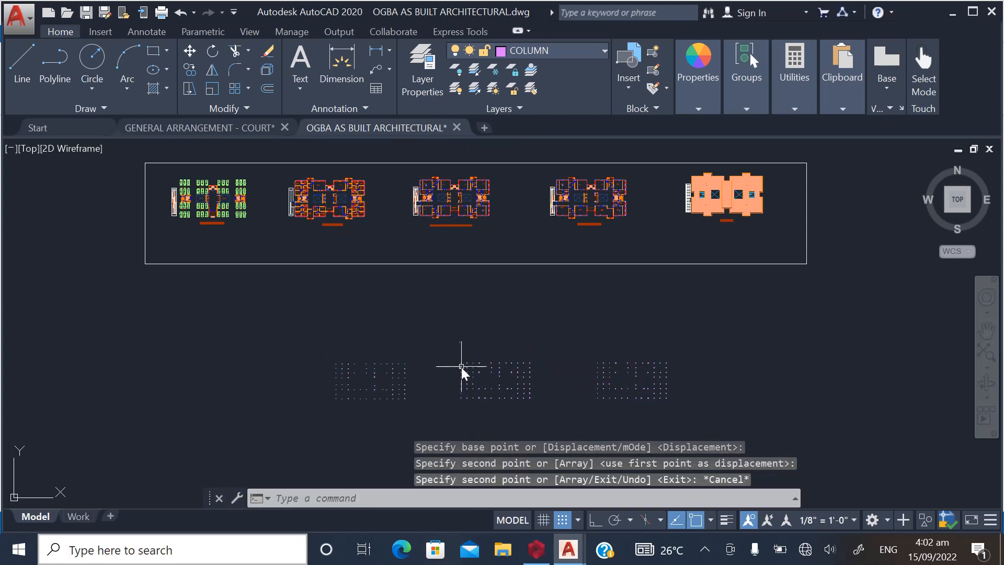
Erase the copied column layouts of the second-third and fourth floors, leaving the first floor's layout
{"action": "middle_click_drag", "start_coordinate": [453, 350], "coordinate": [447, 338]}
{"action": "left_click", "coordinate": [443, 329]}
{"action": "left_click", "coordinate": [695, 406]}
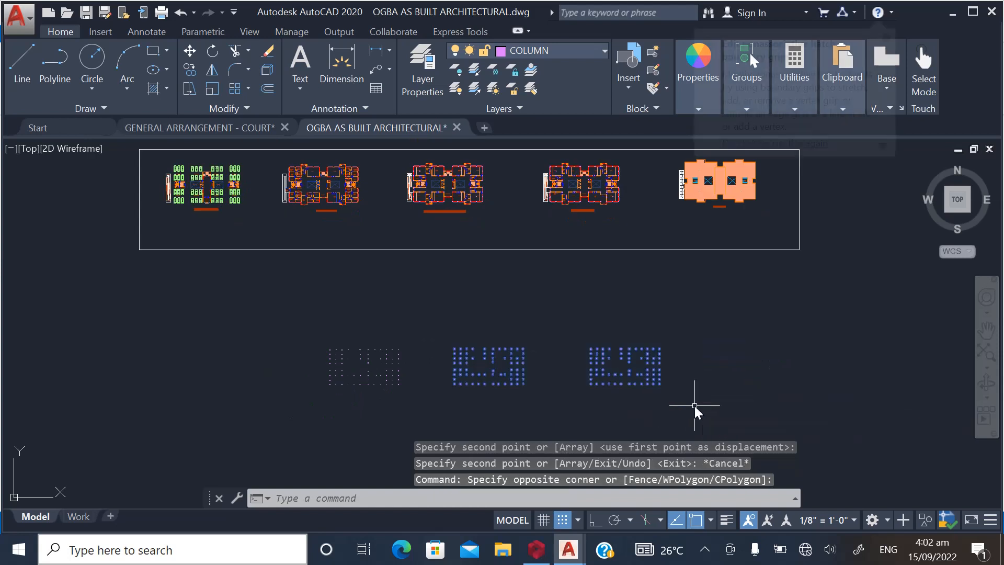
{"action": "key", "text": "Delete"}
Move the remaining copied column layout to the empty area east of the framed floor plans
{"action": "scroll", "coordinate": [258, 344], "scroll_direction": "down", "scroll_amount": 2}
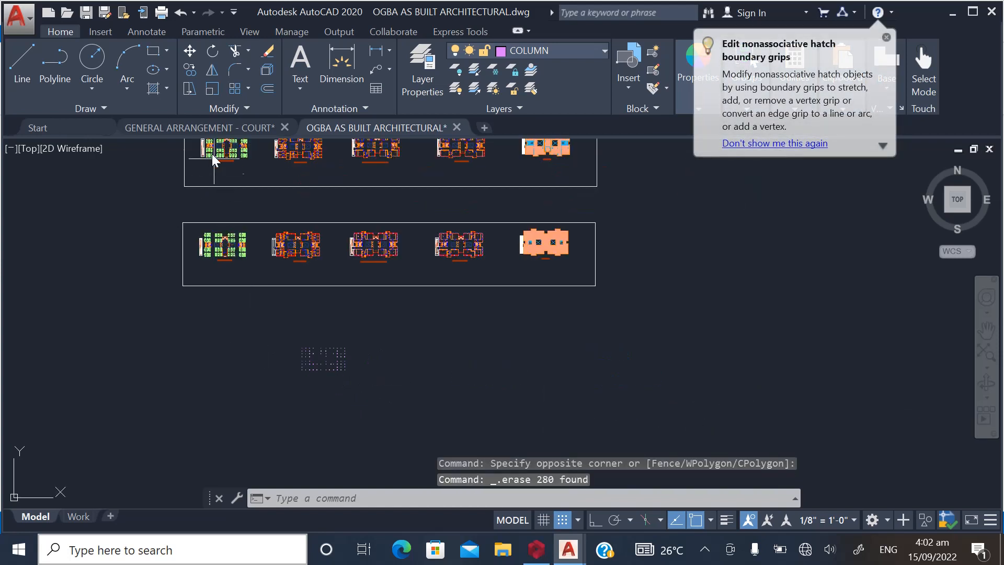
{"action": "left_click", "coordinate": [189, 52]}
{"action": "left_click", "coordinate": [285, 339]}
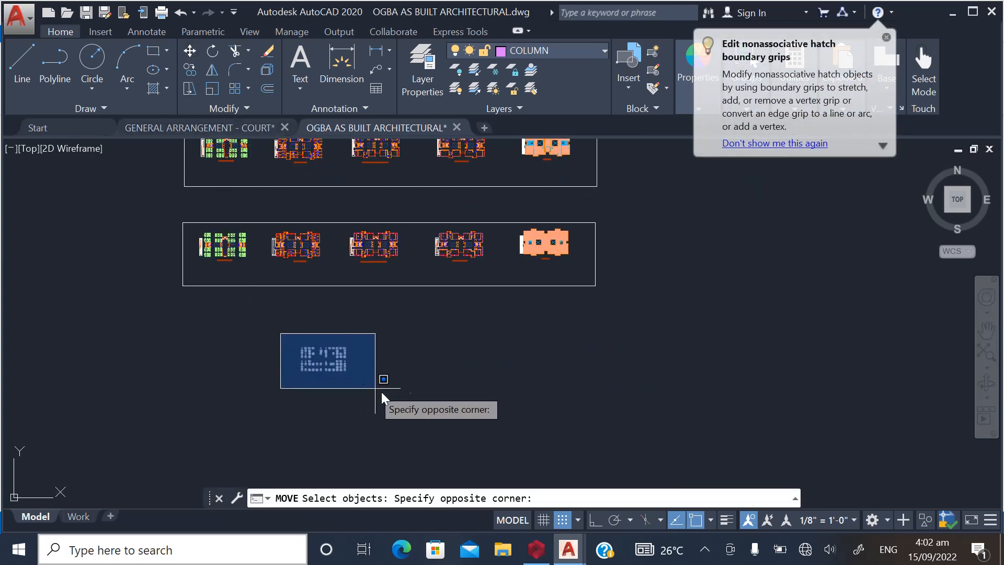
{"action": "left_click", "coordinate": [381, 390]}
{"action": "key", "text": "Return"}
{"action": "left_click", "coordinate": [334, 362]}
{"action": "scroll", "coordinate": [263, 383], "scroll_direction": "down", "scroll_amount": 2}
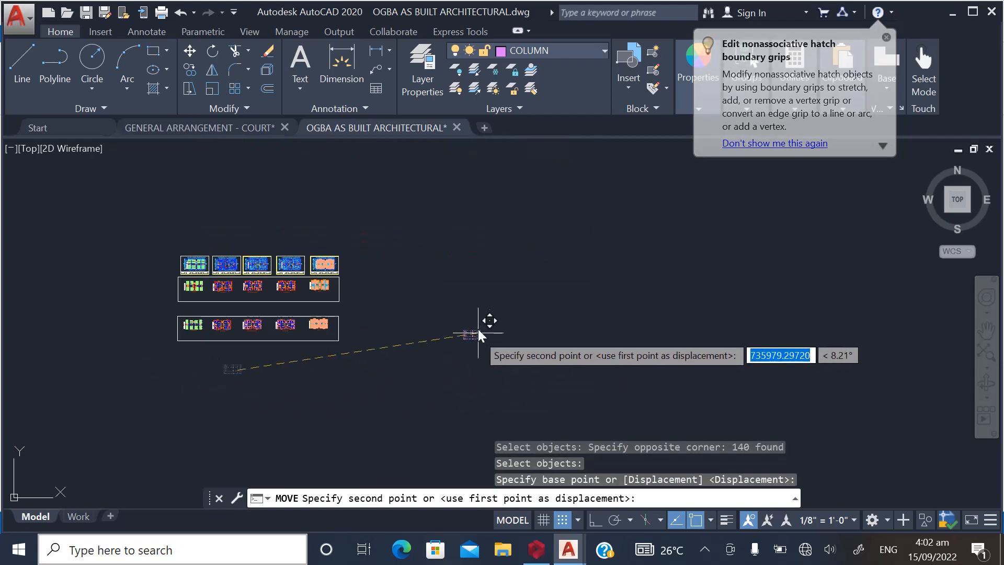
{"action": "scroll", "coordinate": [484, 322], "scroll_direction": "up", "scroll_amount": 2}
{"action": "left_click", "coordinate": [467, 290]}
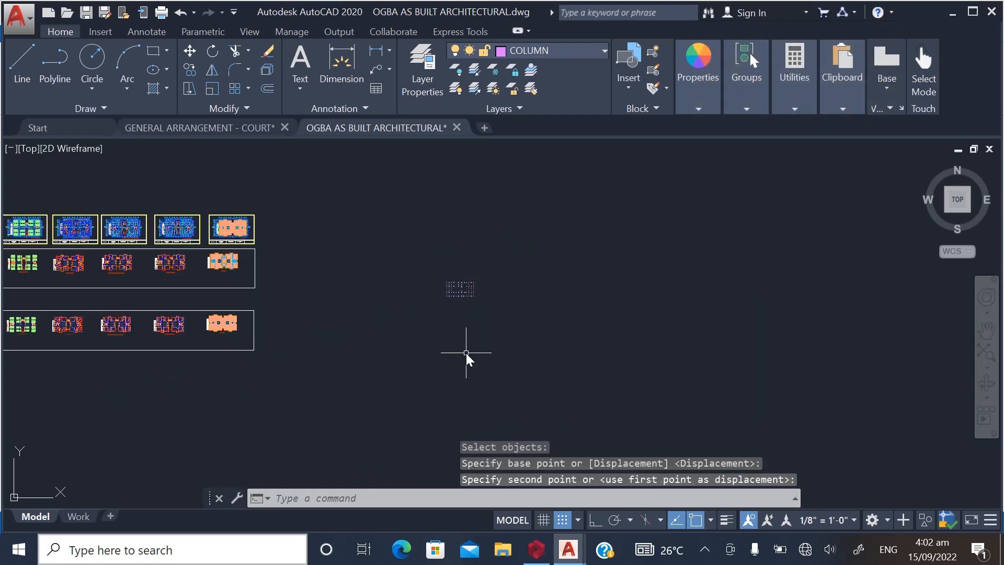
Create a new layer and name it AXISSS
{"action": "scroll", "coordinate": [466, 309], "scroll_direction": "up", "scroll_amount": 2}
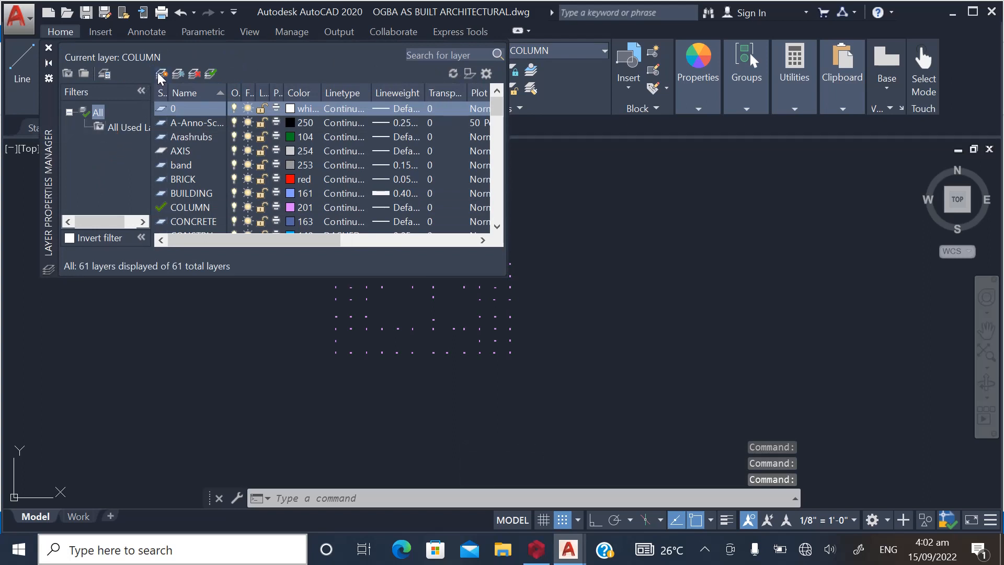
{"action": "left_click", "coordinate": [161, 76]}
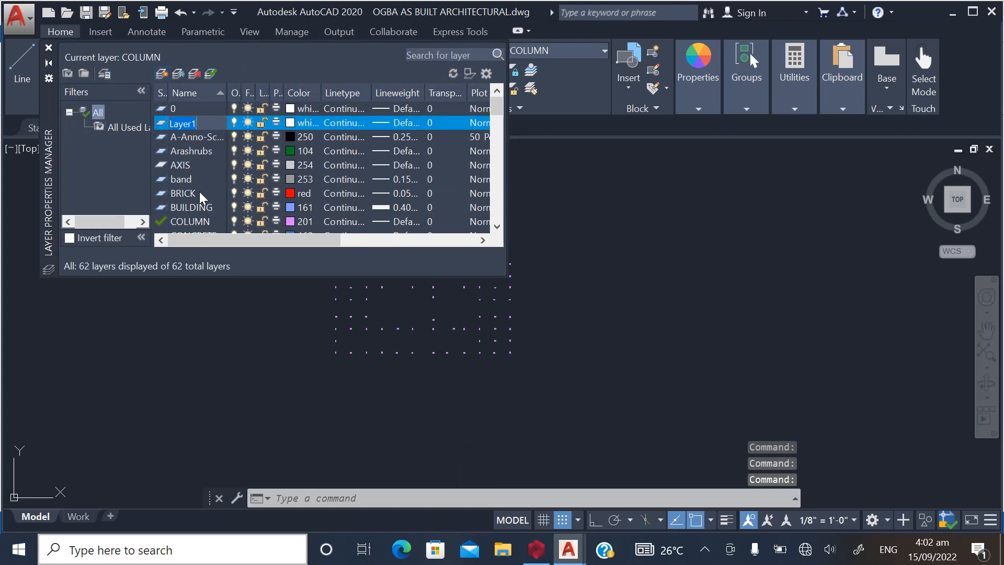
{"action": "type", "text": "AXIS"}
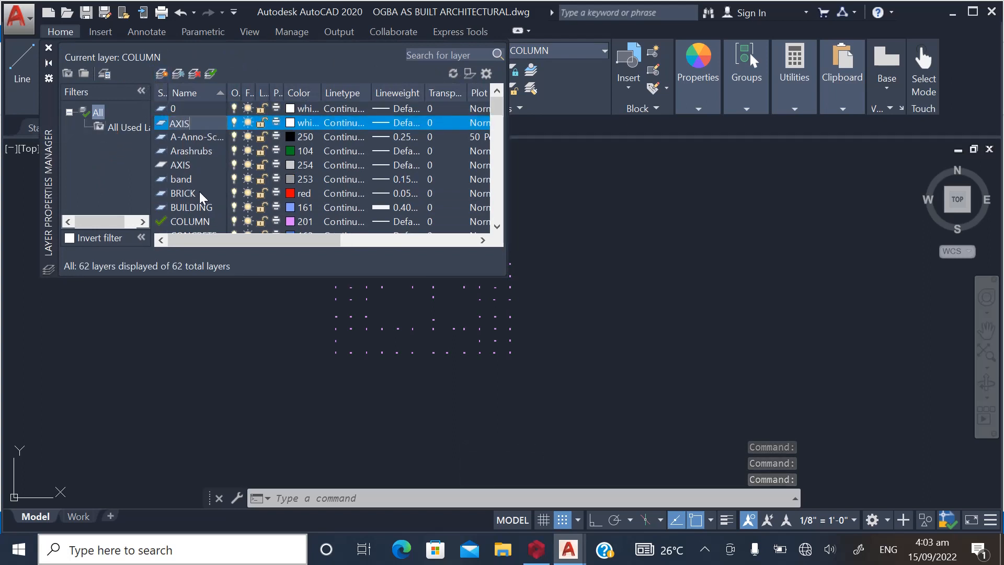
{"action": "key", "text": "Return"}
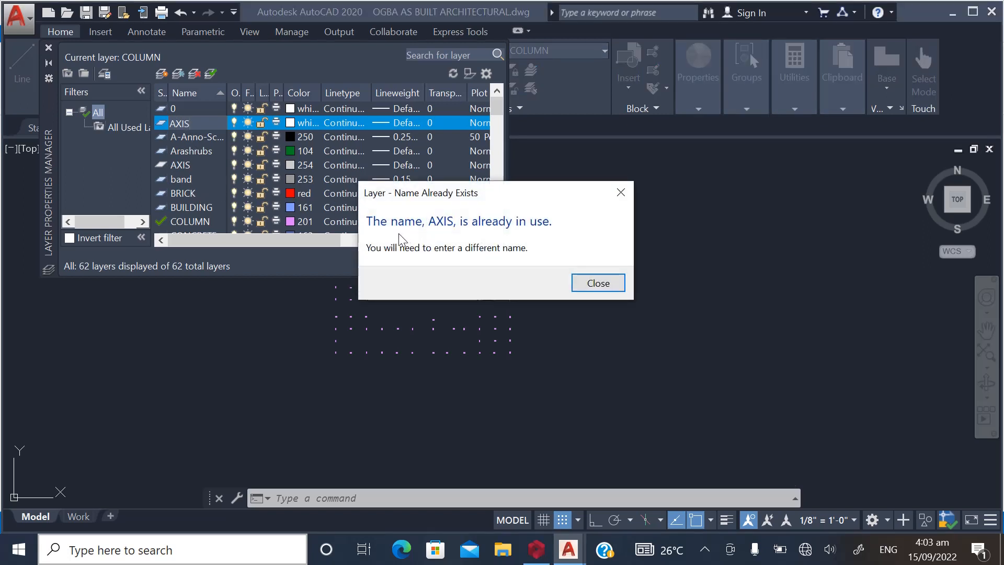
{"action": "left_click", "coordinate": [593, 287]}
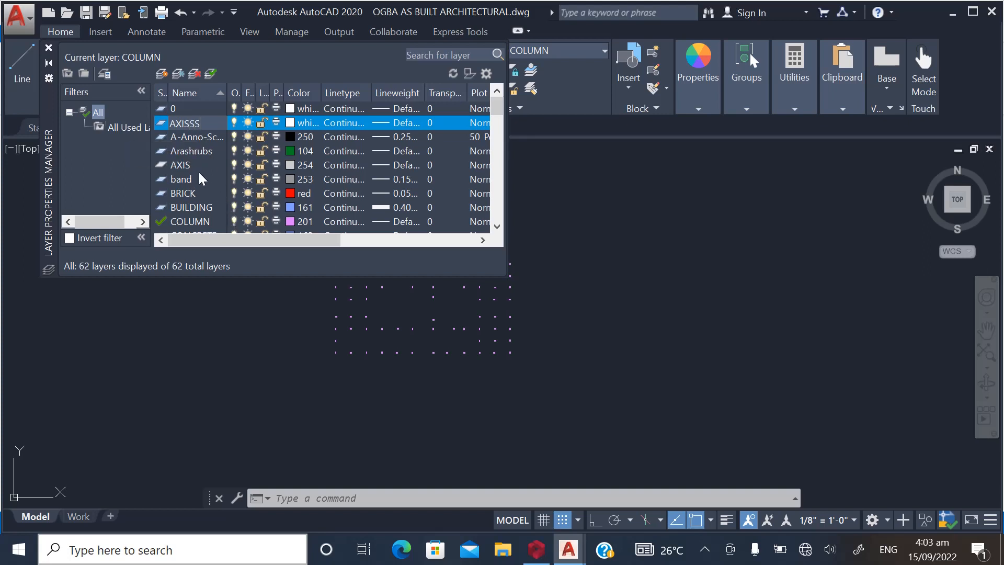
{"action": "key", "text": "Return"}
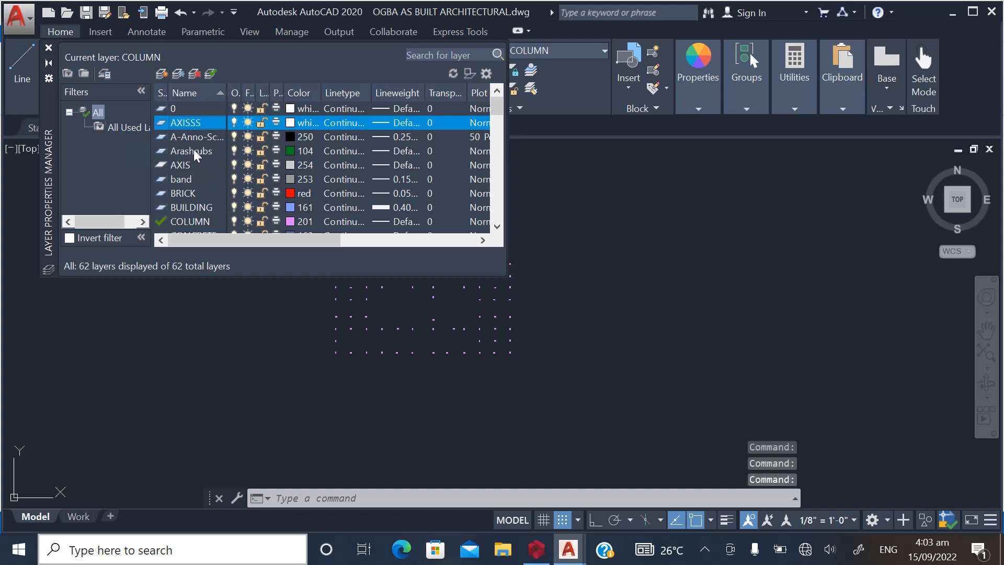
Set the colour of the existing AXIS layer to blue and close the layer manager
{"action": "left_click", "coordinate": [194, 151]}
{"action": "left_click", "coordinate": [187, 163]}
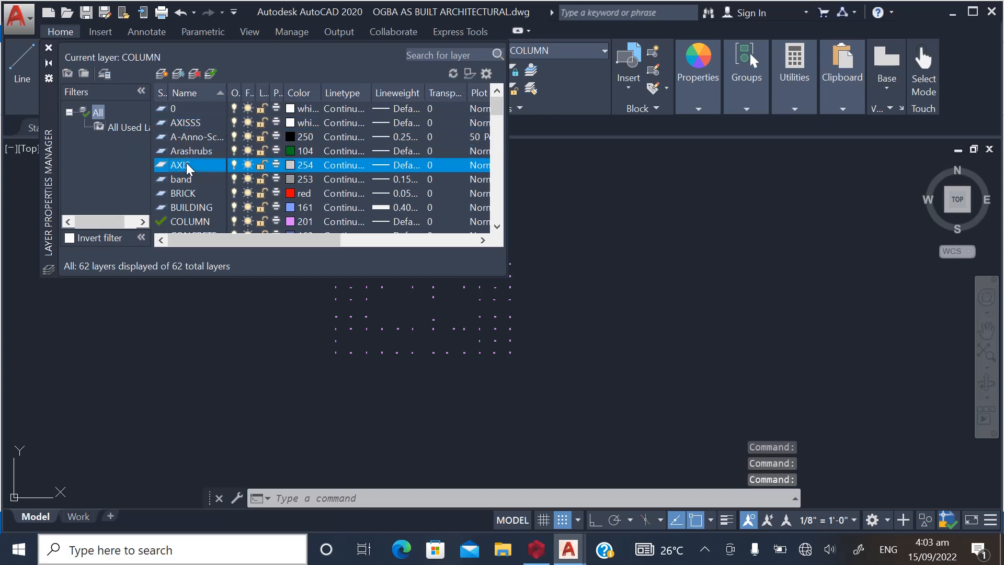
{"action": "left_click", "coordinate": [290, 164]}
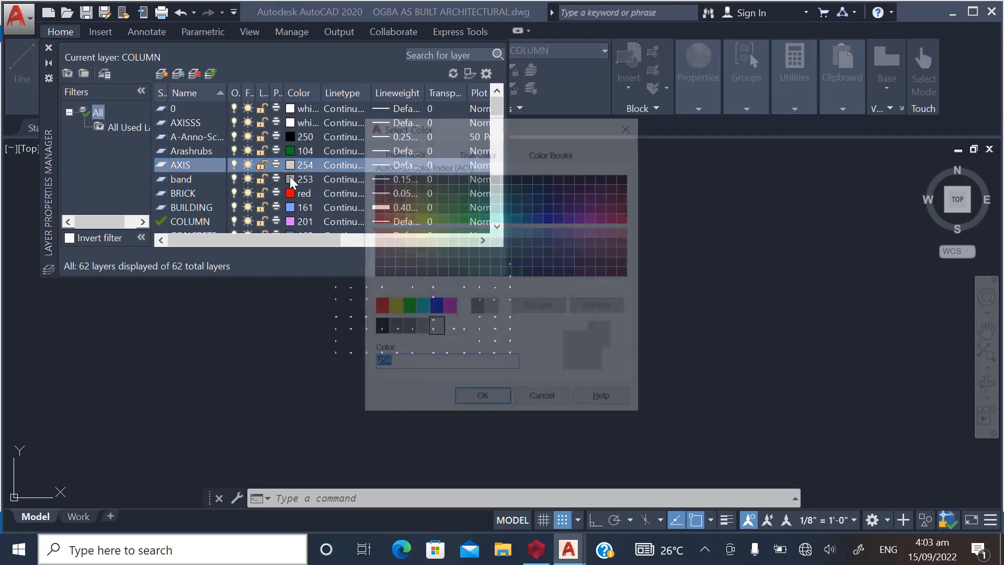
{"action": "left_click", "coordinate": [435, 307]}
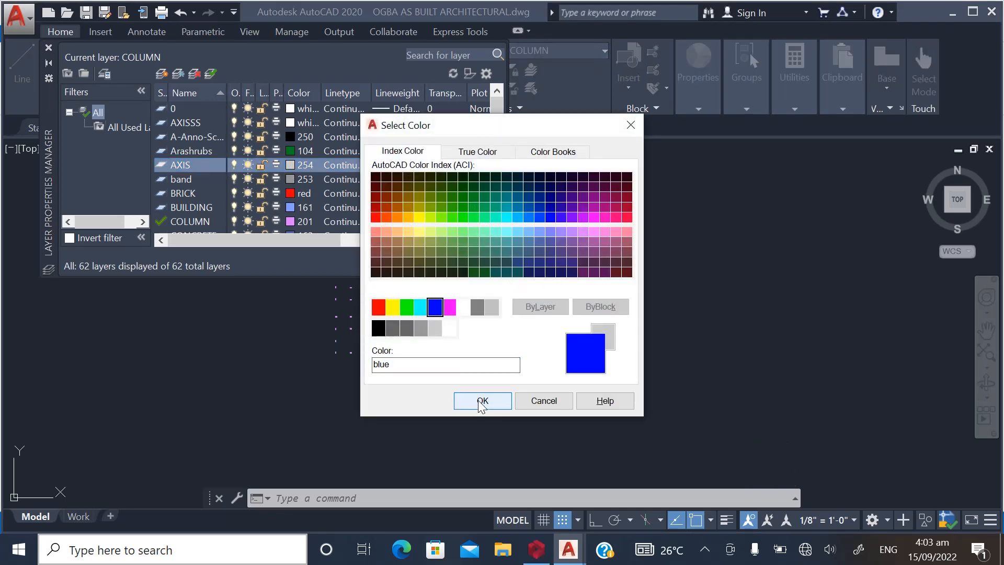
{"action": "left_click", "coordinate": [481, 401]}
{"action": "left_click", "coordinate": [49, 47]}
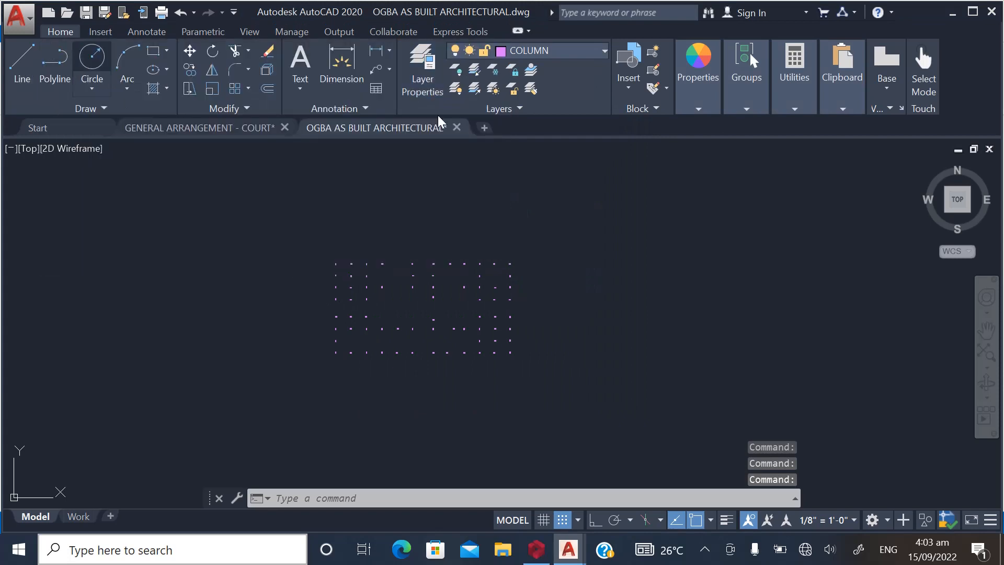
Make AXIS the current layer
{"action": "left_click", "coordinate": [600, 52]}
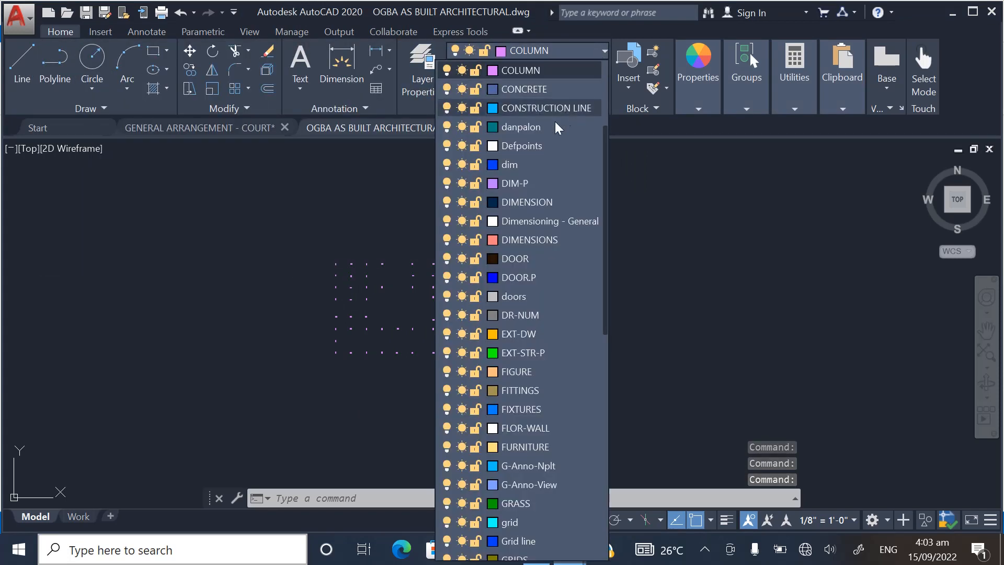
{"action": "scroll", "coordinate": [523, 137], "scroll_direction": "up", "scroll_amount": 3}
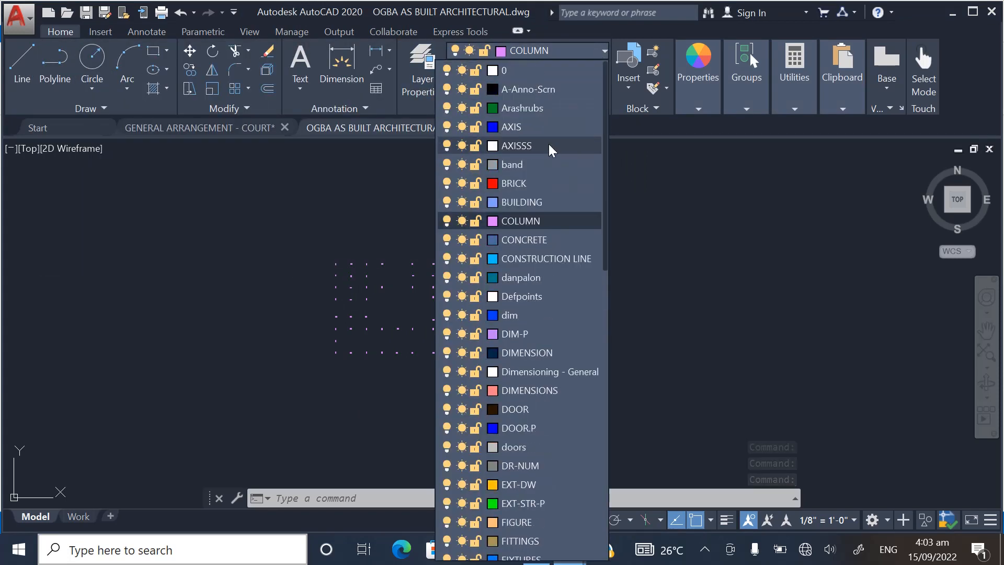
{"action": "left_click", "coordinate": [519, 130]}
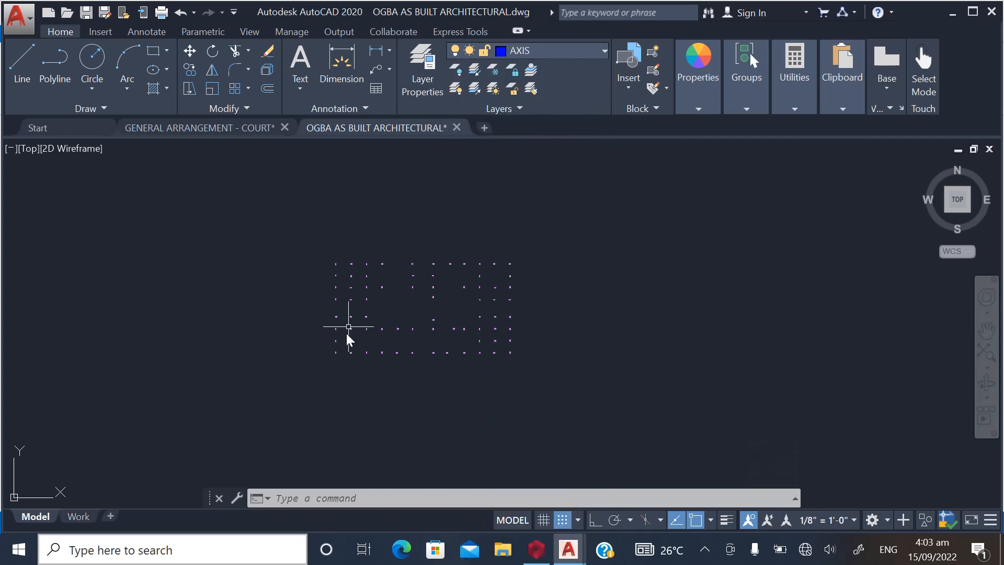
Start horizontal construction lines with XLINE and place one through the side midpoint of a horizontally oriented column in the northernmost row
{"action": "scroll", "coordinate": [441, 276], "scroll_direction": "down", "scroll_amount": 2}
{"action": "type", "text": "XL"}
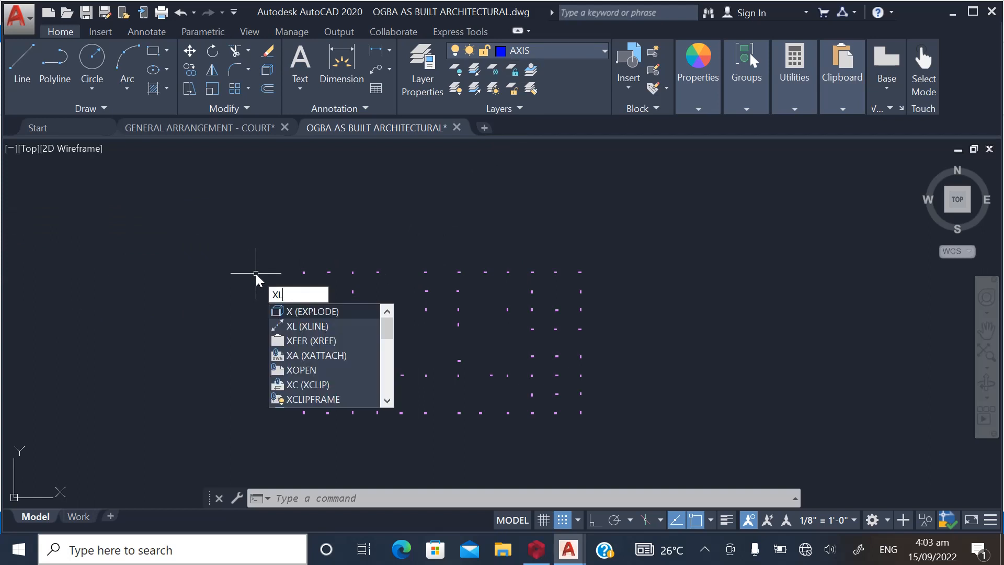
{"action": "left_click", "coordinate": [301, 312]}
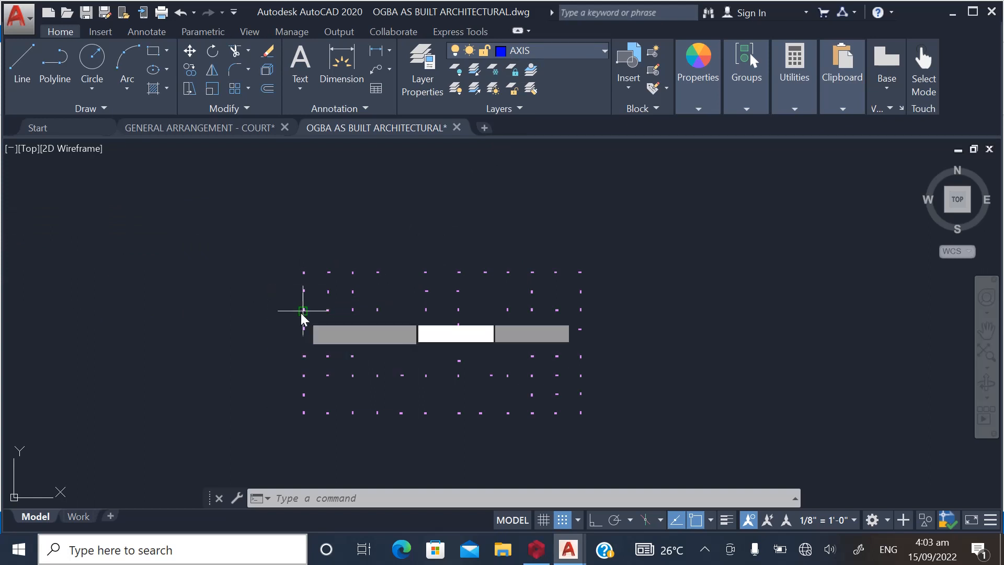
{"action": "scroll", "coordinate": [291, 292], "scroll_direction": "up", "scroll_amount": 3}
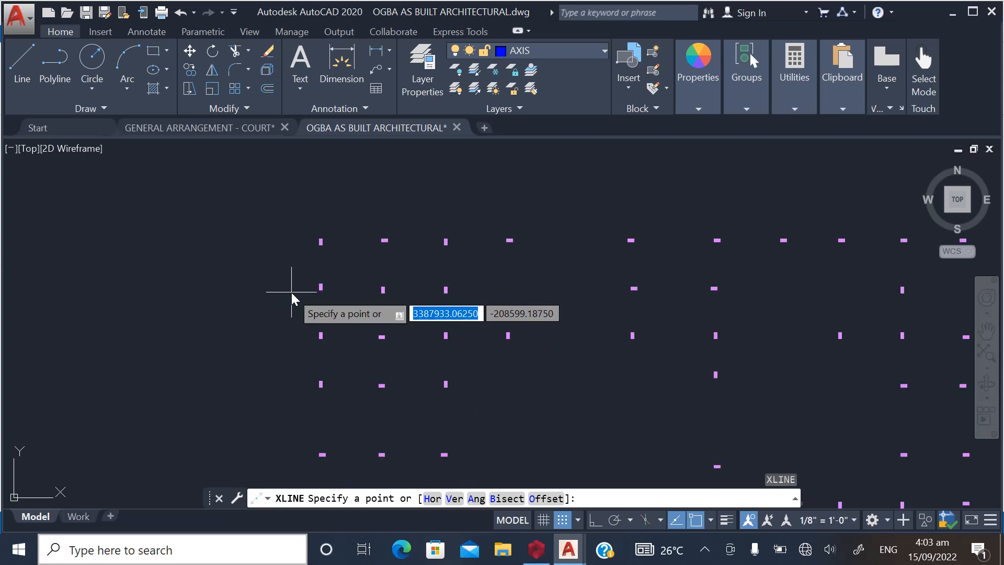
{"action": "type", "text": "H"}
{"action": "key", "text": "Return"}
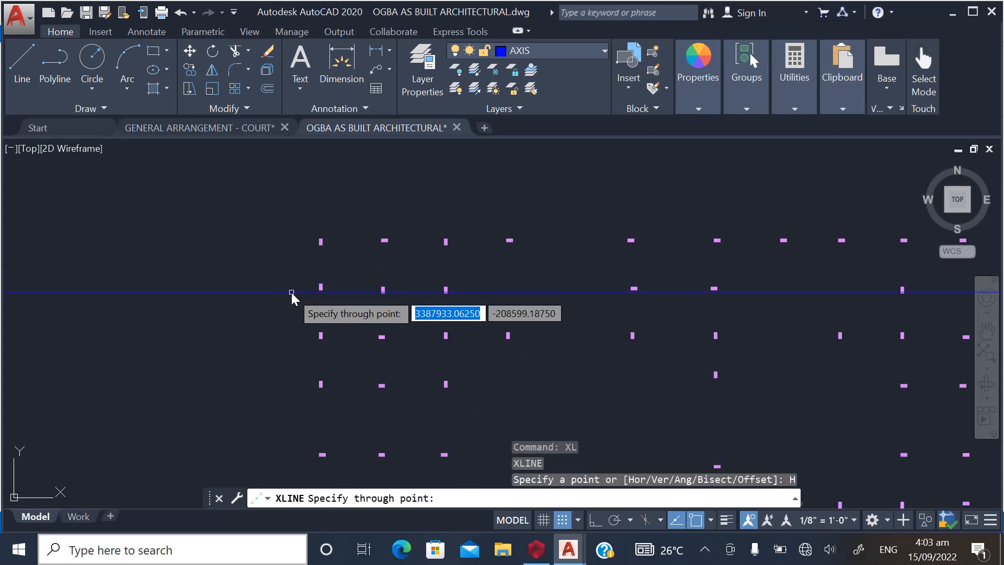
{"action": "scroll", "coordinate": [335, 259], "scroll_direction": "up", "scroll_amount": 3}
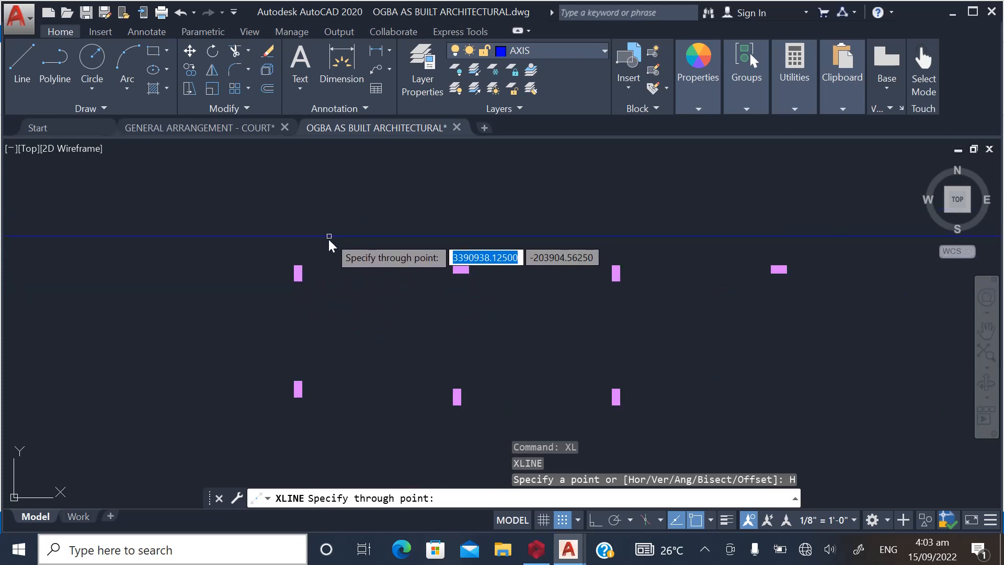
{"action": "scroll", "coordinate": [345, 329], "scroll_direction": "down", "scroll_amount": 5}
{"action": "scroll", "coordinate": [340, 307], "scroll_direction": "up", "scroll_amount": 8}
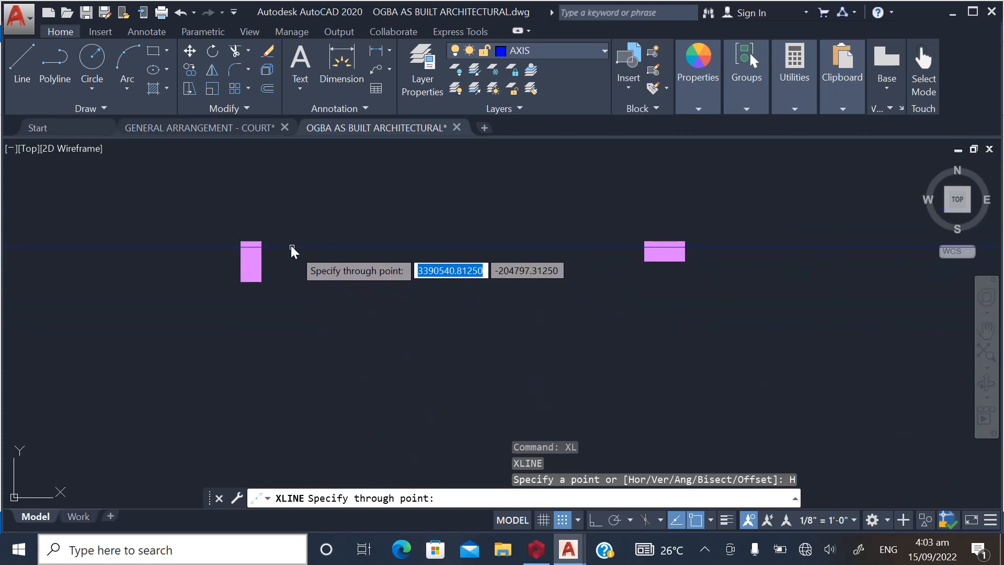
{"action": "left_click", "coordinate": [644, 252]}
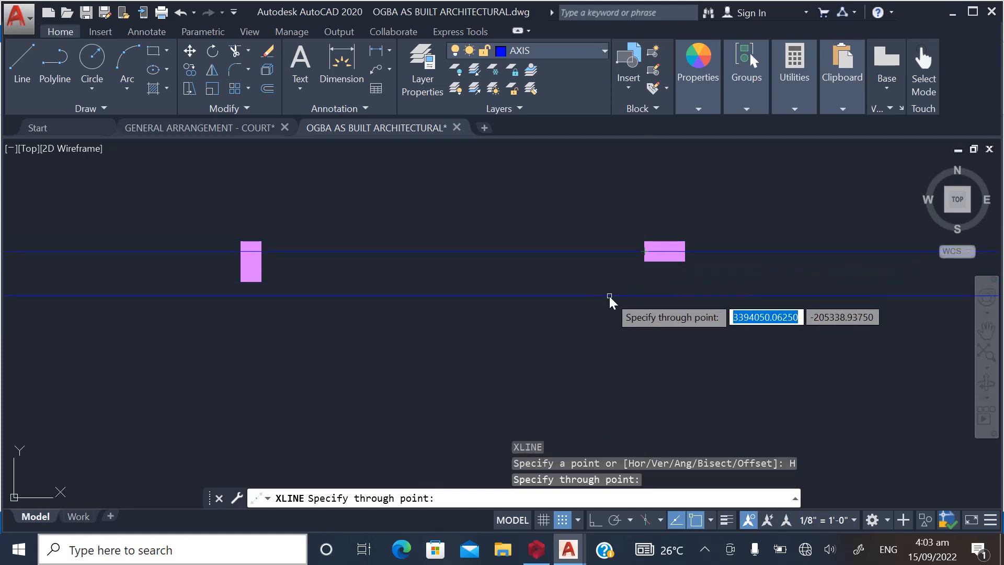
Place a horizontal construction line through the side midpoint of a horizontally oriented column in the second row from the north
{"action": "scroll", "coordinate": [553, 308], "scroll_direction": "down", "scroll_amount": 6}
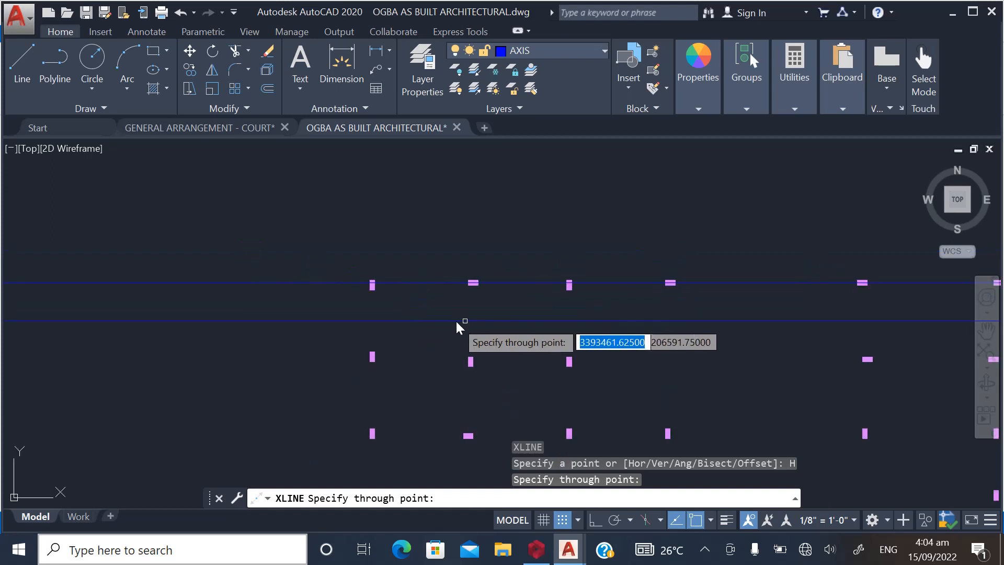
{"action": "scroll", "coordinate": [456, 319], "scroll_direction": "up", "scroll_amount": 3}
{"action": "scroll", "coordinate": [371, 287], "scroll_direction": "down", "scroll_amount": 4}
{"action": "scroll", "coordinate": [471, 304], "scroll_direction": "down", "scroll_amount": 2}
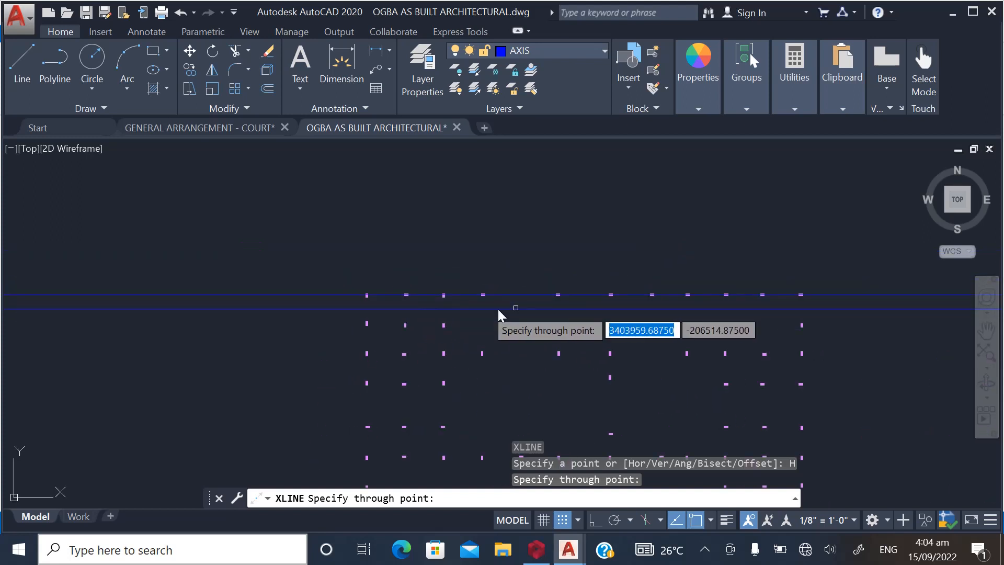
{"action": "scroll", "coordinate": [648, 334], "scroll_direction": "up", "scroll_amount": 2}
{"action": "scroll", "coordinate": [392, 368], "scroll_direction": "up", "scroll_amount": 6}
{"action": "scroll", "coordinate": [480, 349], "scroll_direction": "up", "scroll_amount": 2}
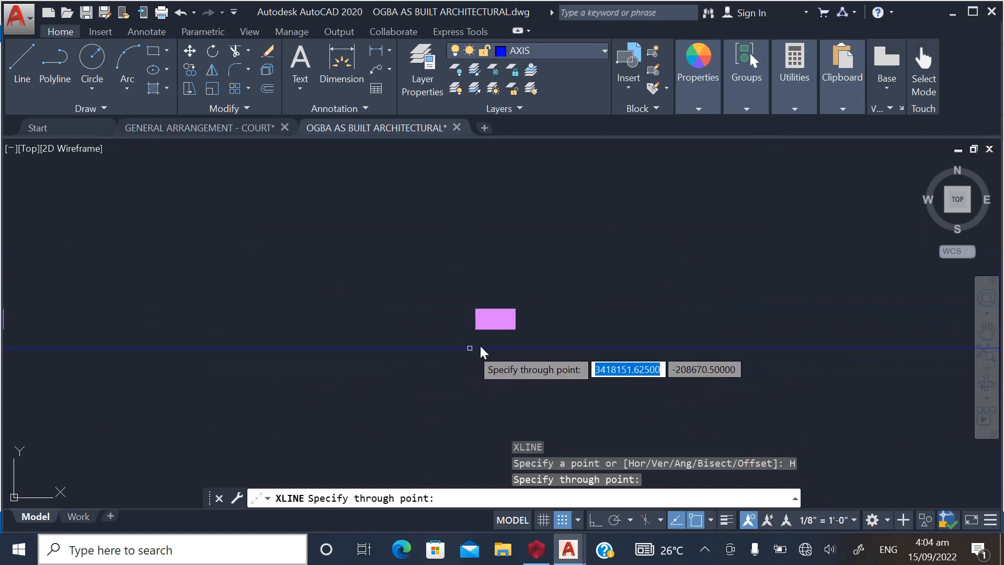
{"action": "left_click", "coordinate": [477, 319]}
Place a horizontal construction line through the side midpoint of a horizontally oriented column in the third row
{"action": "scroll", "coordinate": [638, 306], "scroll_direction": "down", "scroll_amount": 6}
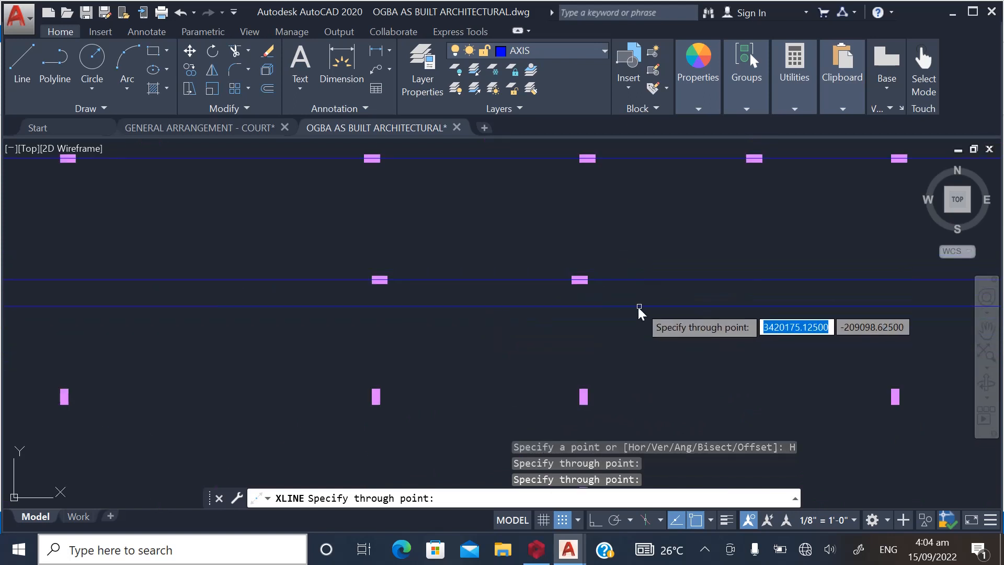
{"action": "scroll", "coordinate": [466, 302], "scroll_direction": "down", "scroll_amount": 2}
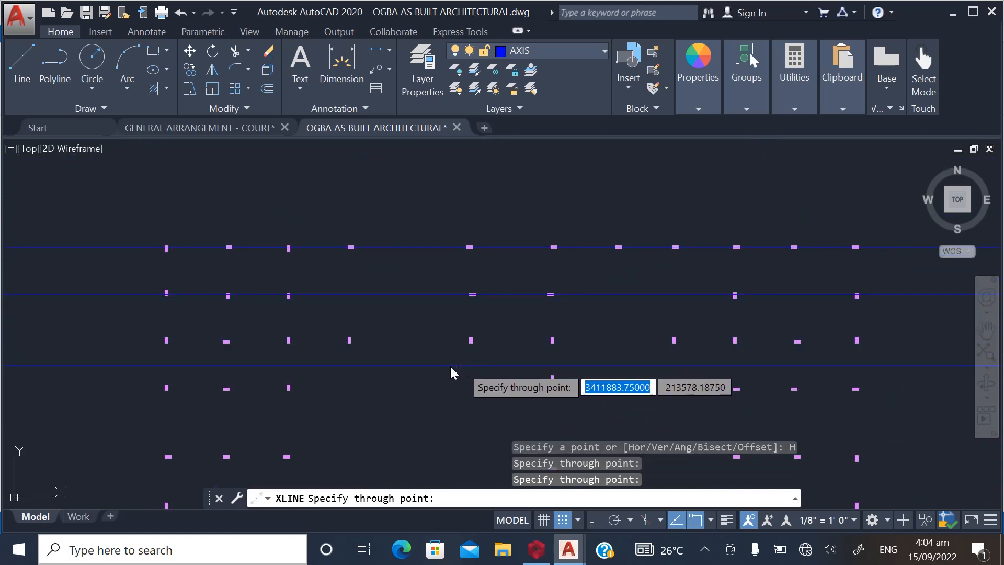
{"action": "scroll", "coordinate": [471, 359], "scroll_direction": "up", "scroll_amount": 3}
{"action": "scroll", "coordinate": [575, 356], "scroll_direction": "down", "scroll_amount": 3}
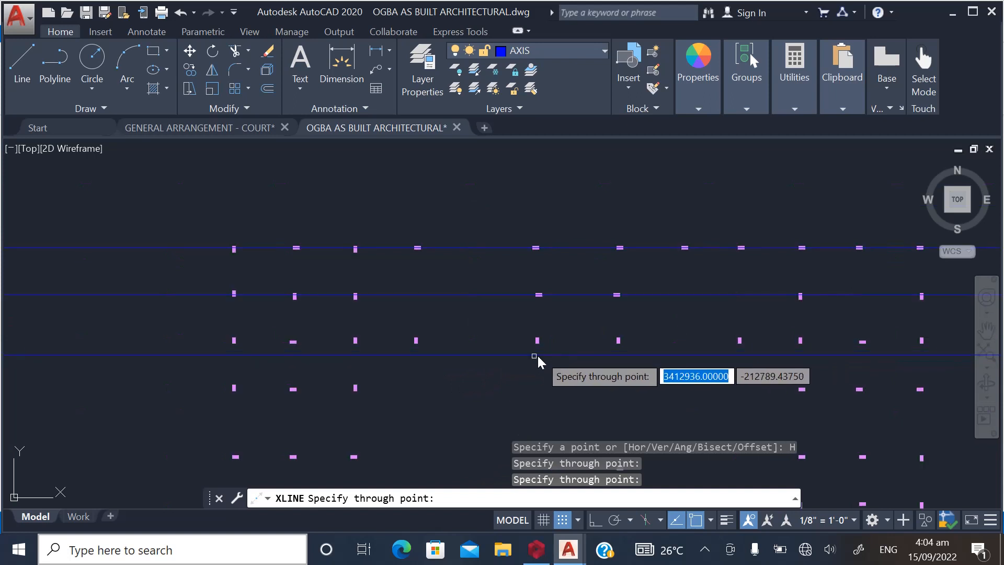
{"action": "scroll", "coordinate": [266, 350], "scroll_direction": "up", "scroll_amount": 6}
{"action": "scroll", "coordinate": [520, 347], "scroll_direction": "up", "scroll_amount": 2}
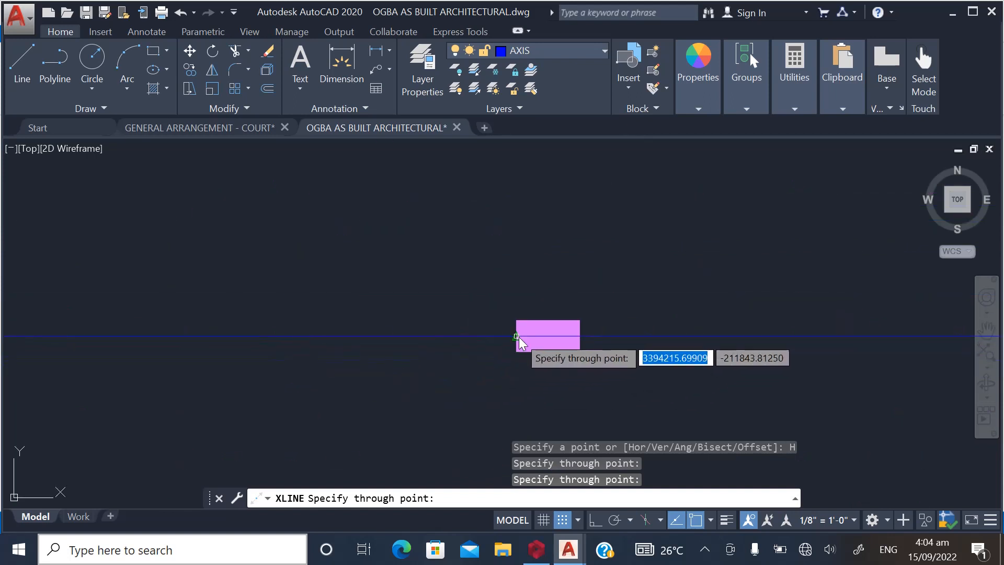
Place horizontal construction lines through the fourth column row and through the lone central column just north of it
{"action": "scroll", "coordinate": [455, 313], "scroll_direction": "down", "scroll_amount": 7}
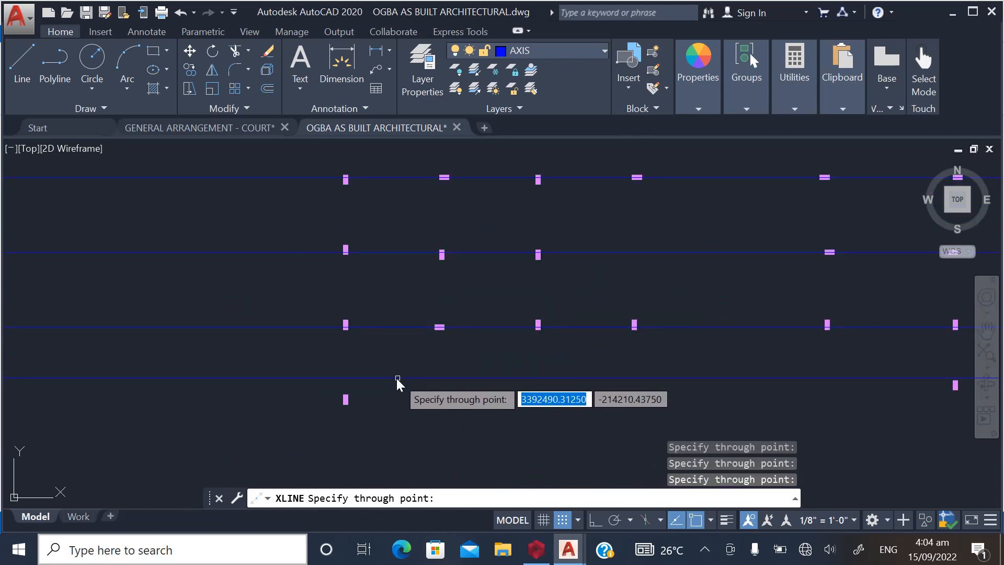
{"action": "scroll", "coordinate": [366, 360], "scroll_direction": "up", "scroll_amount": 4}
{"action": "scroll", "coordinate": [324, 342], "scroll_direction": "down", "scroll_amount": 5}
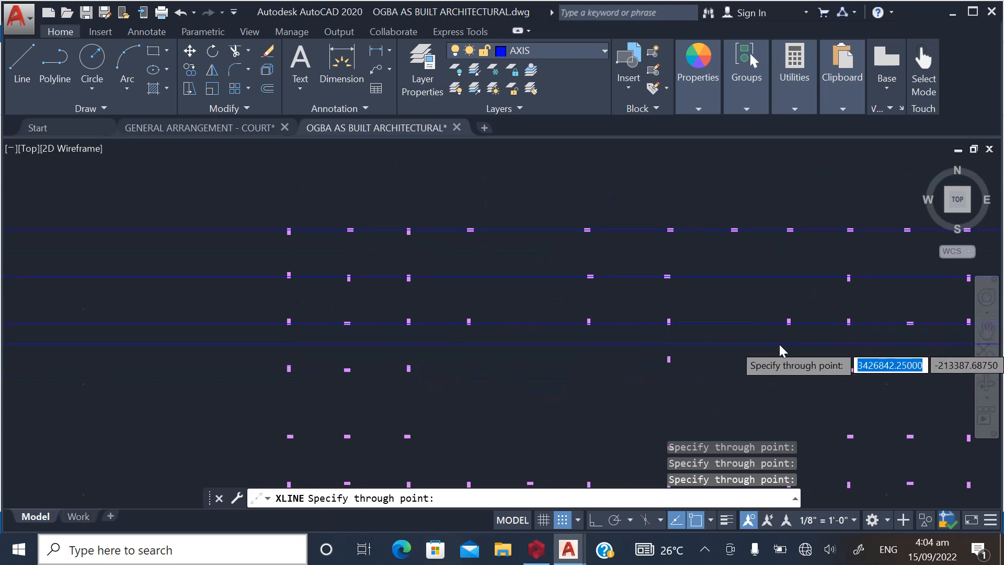
{"action": "scroll", "coordinate": [628, 361], "scroll_direction": "up", "scroll_amount": 8}
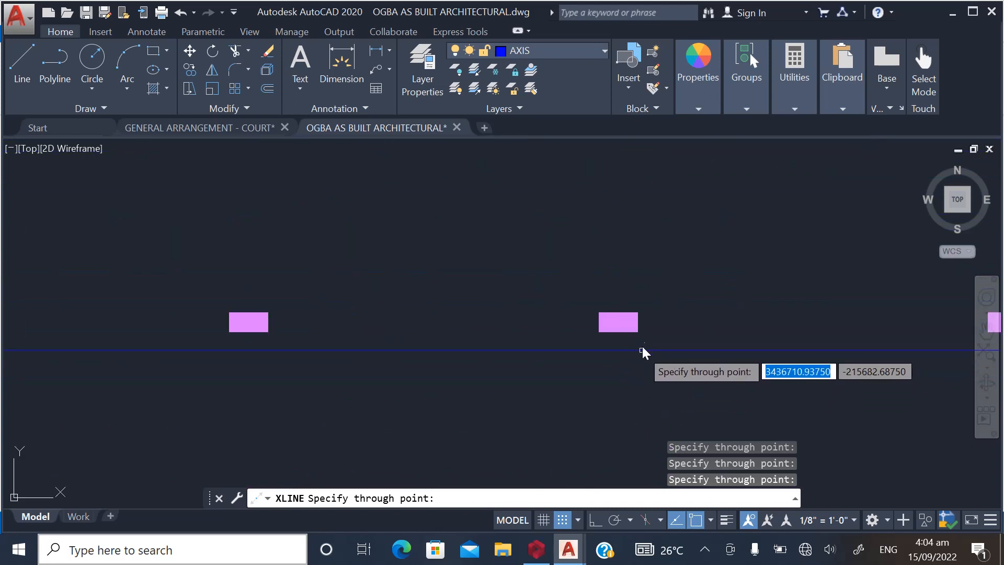
{"action": "scroll", "coordinate": [643, 324], "scroll_direction": "down", "scroll_amount": 7}
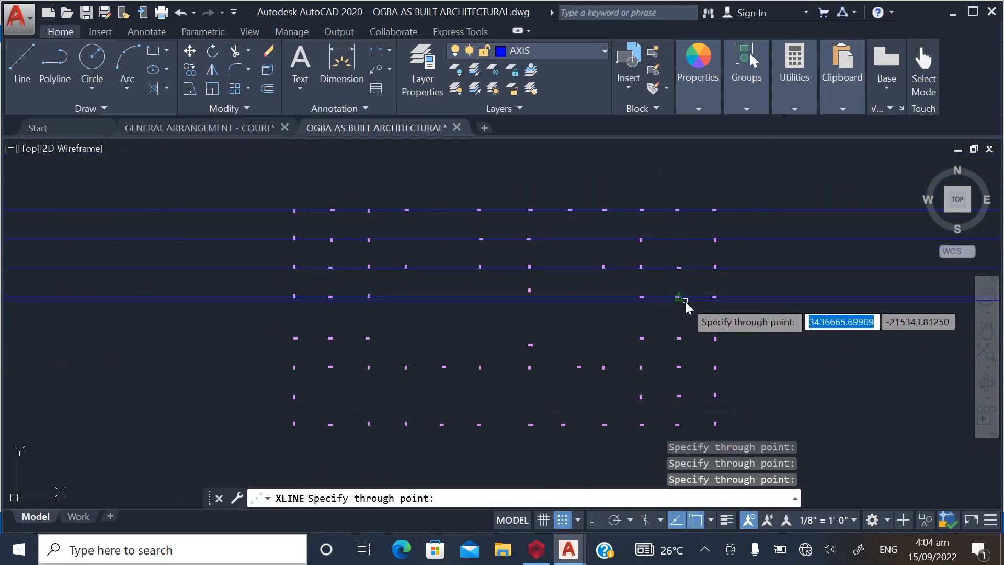
{"action": "scroll", "coordinate": [544, 348], "scroll_direction": "up", "scroll_amount": 7}
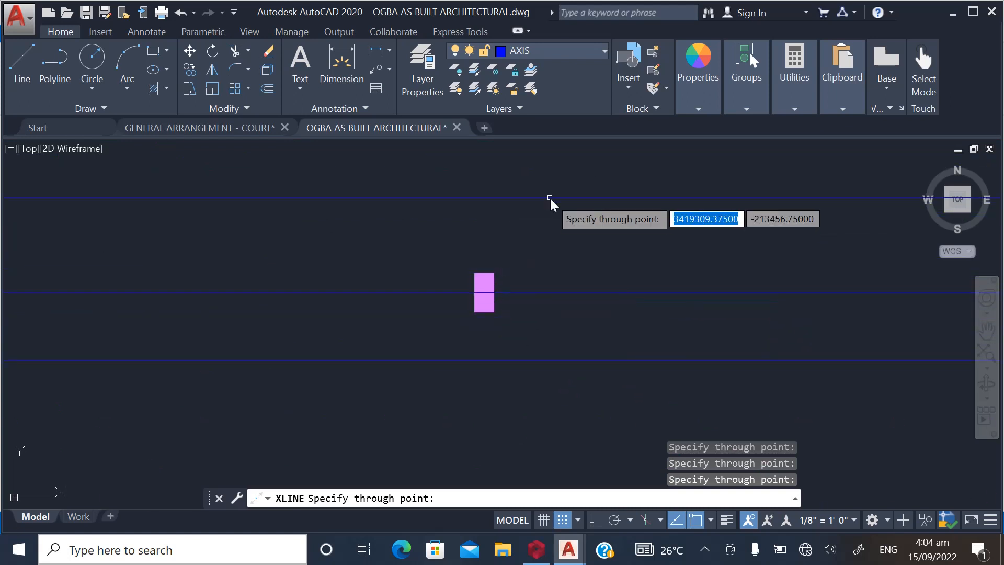
Place a horizontal construction line through the side midpoint of a horizontally oriented column in the fifth row
{"action": "scroll", "coordinate": [529, 243], "scroll_direction": "down", "scroll_amount": 7}
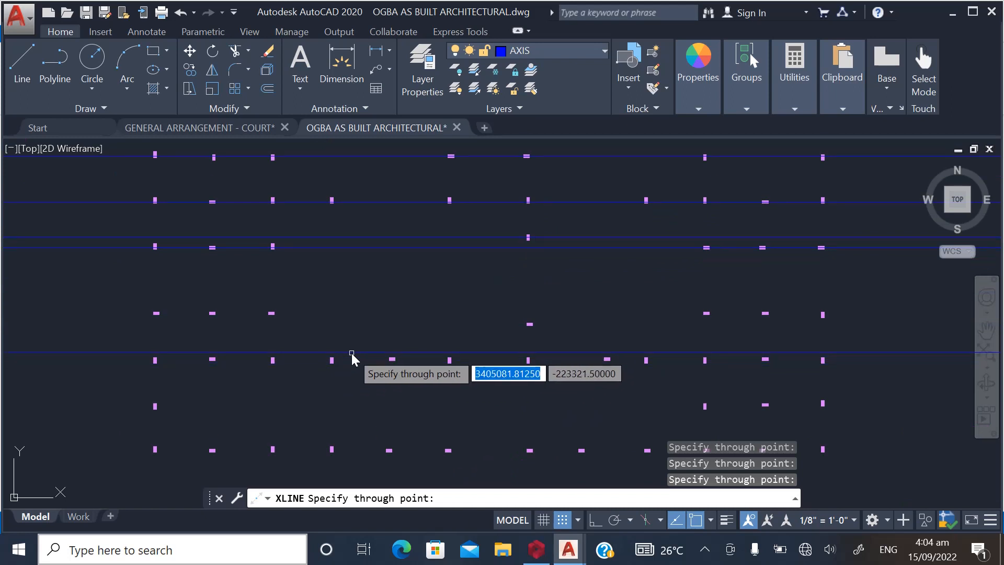
{"action": "scroll", "coordinate": [258, 332], "scroll_direction": "up", "scroll_amount": 2}
{"action": "scroll", "coordinate": [333, 275], "scroll_direction": "up", "scroll_amount": 7}
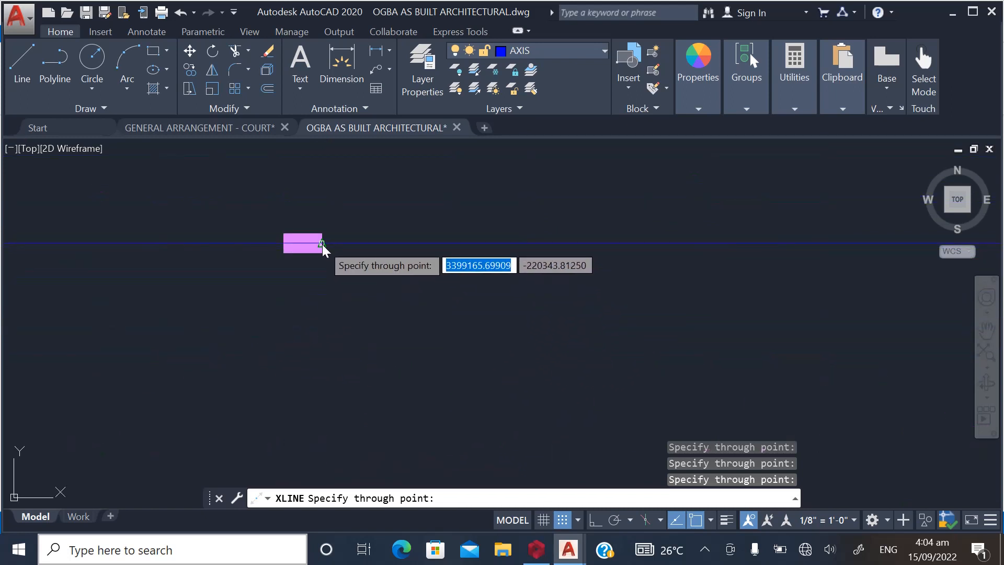
Place a horizontal construction line through the side midpoint of the lone central column just south of the fifth row
{"action": "scroll", "coordinate": [322, 244], "scroll_direction": "down", "scroll_amount": 7}
{"action": "scroll", "coordinate": [335, 286], "scroll_direction": "down", "scroll_amount": 4}
{"action": "scroll", "coordinate": [595, 287], "scroll_direction": "up", "scroll_amount": 6}
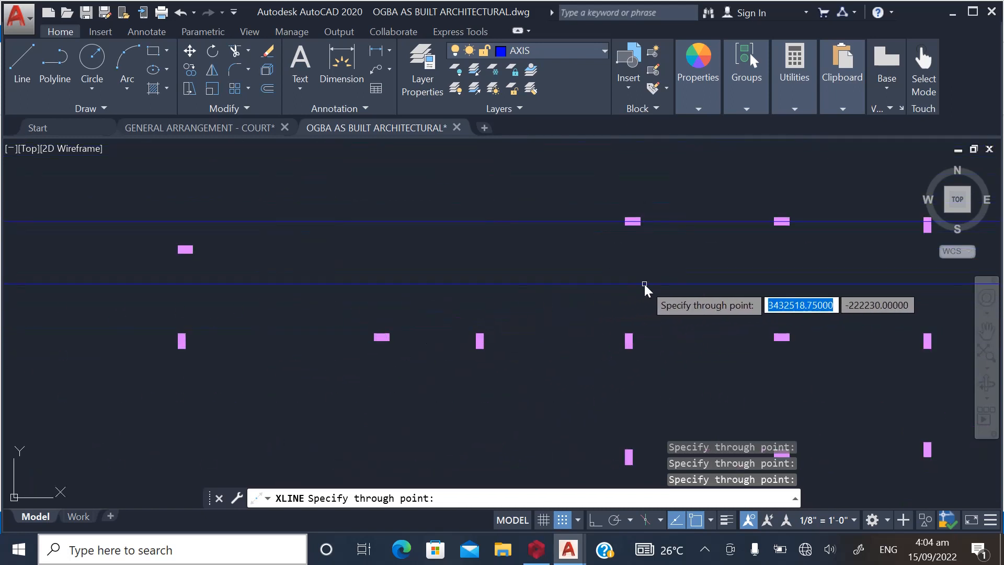
{"action": "scroll", "coordinate": [531, 291], "scroll_direction": "down", "scroll_amount": 2}
{"action": "scroll", "coordinate": [508, 314], "scroll_direction": "down", "scroll_amount": 2}
{"action": "scroll", "coordinate": [394, 284], "scroll_direction": "up", "scroll_amount": 6}
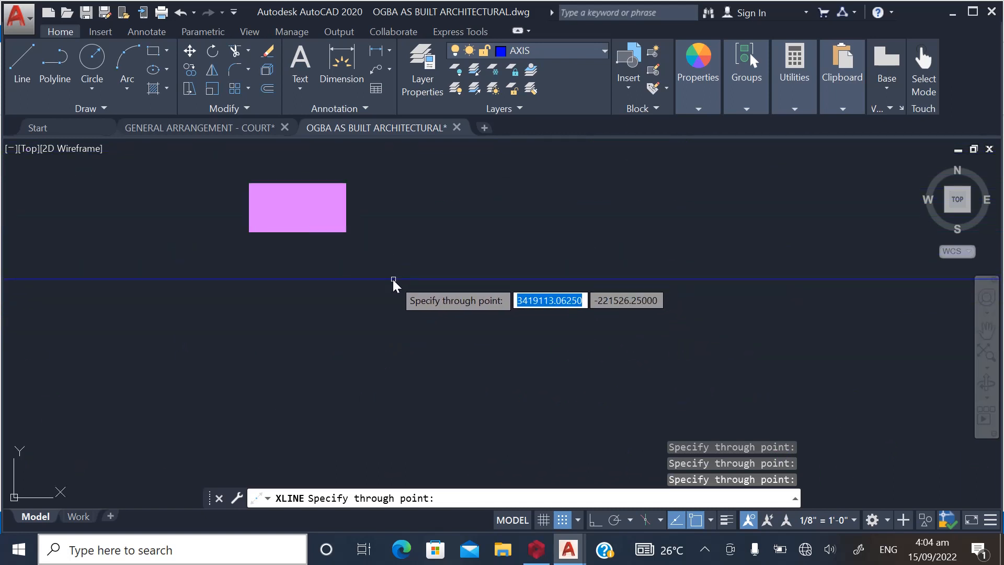
{"action": "left_click", "coordinate": [349, 206]}
Place a horizontal construction line through the side midpoint of a horizontally oriented column in the sixth row
{"action": "scroll", "coordinate": [427, 225], "scroll_direction": "down", "scroll_amount": 6}
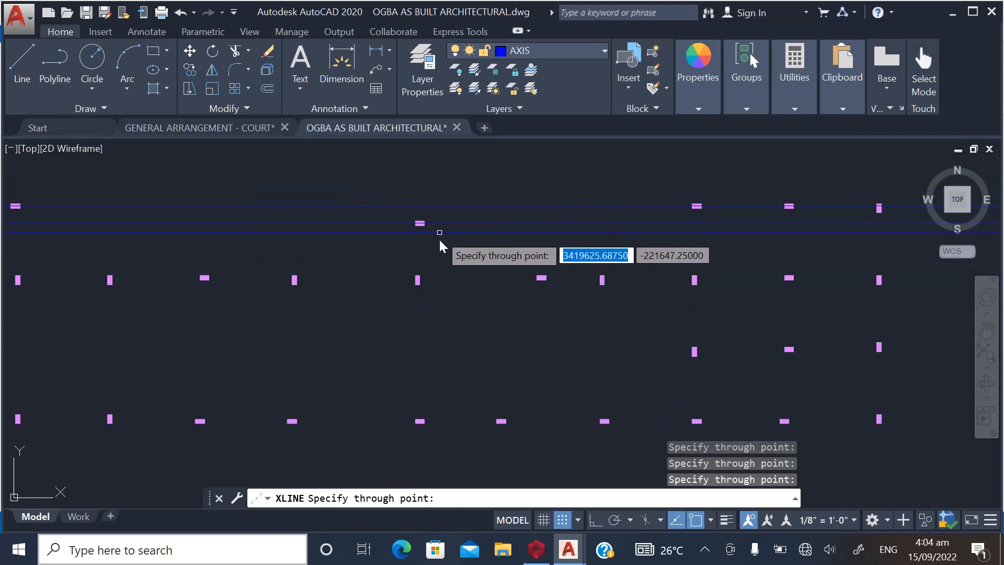
{"action": "scroll", "coordinate": [557, 291], "scroll_direction": "up", "scroll_amount": 8}
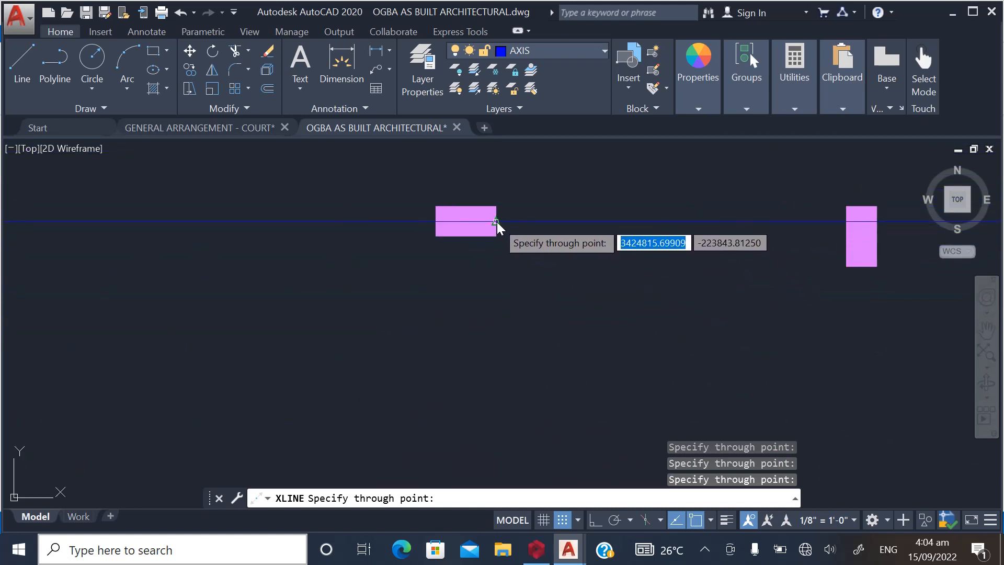
{"action": "left_click", "coordinate": [497, 222]}
Place a horizontal construction line through the side midpoint of the westernmost column in the seventh row
{"action": "scroll", "coordinate": [560, 215], "scroll_direction": "down", "scroll_amount": 4}
{"action": "scroll", "coordinate": [560, 216], "scroll_direction": "down", "scroll_amount": 6}
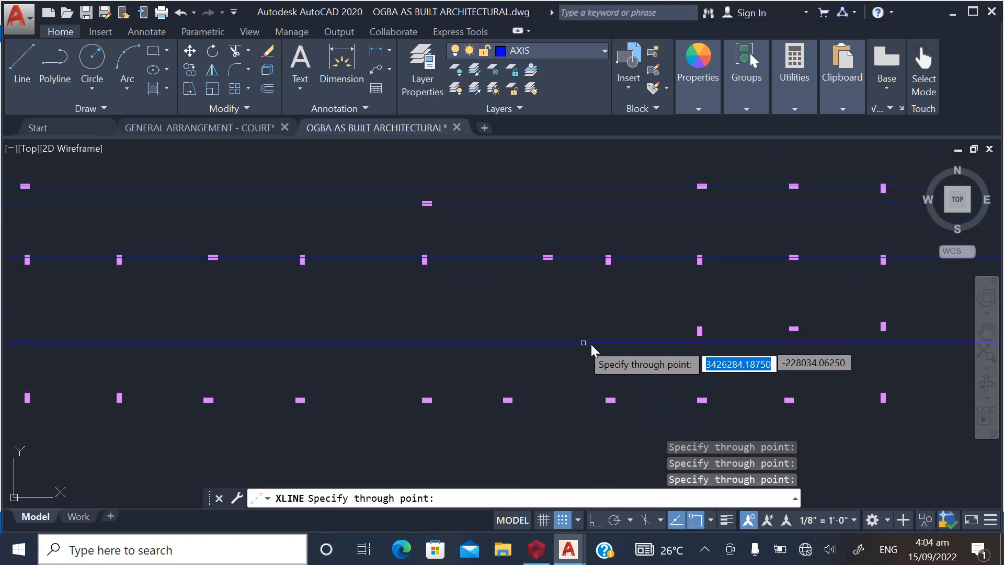
{"action": "scroll", "coordinate": [128, 351], "scroll_direction": "up", "scroll_amount": 8}
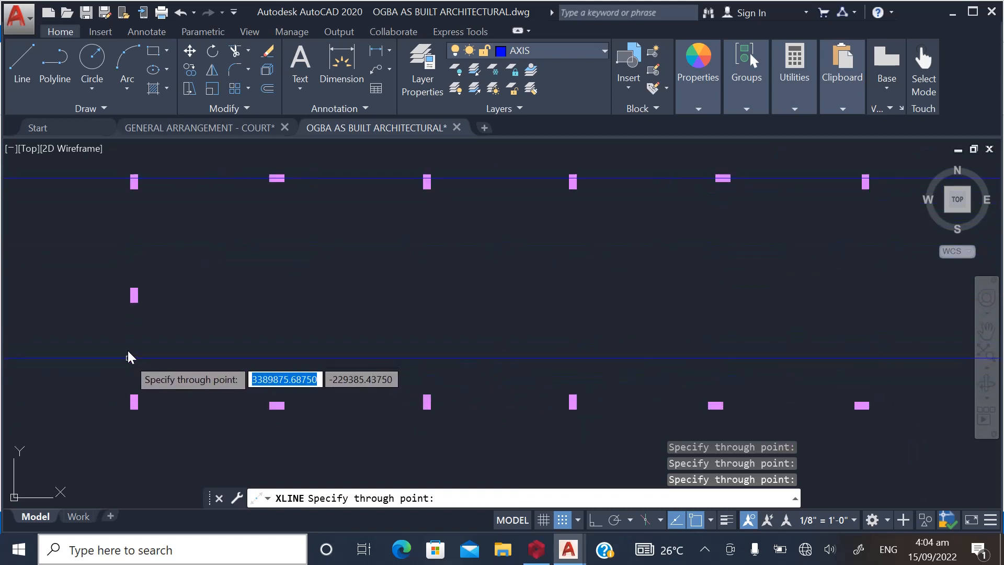
{"action": "left_click", "coordinate": [135, 266]}
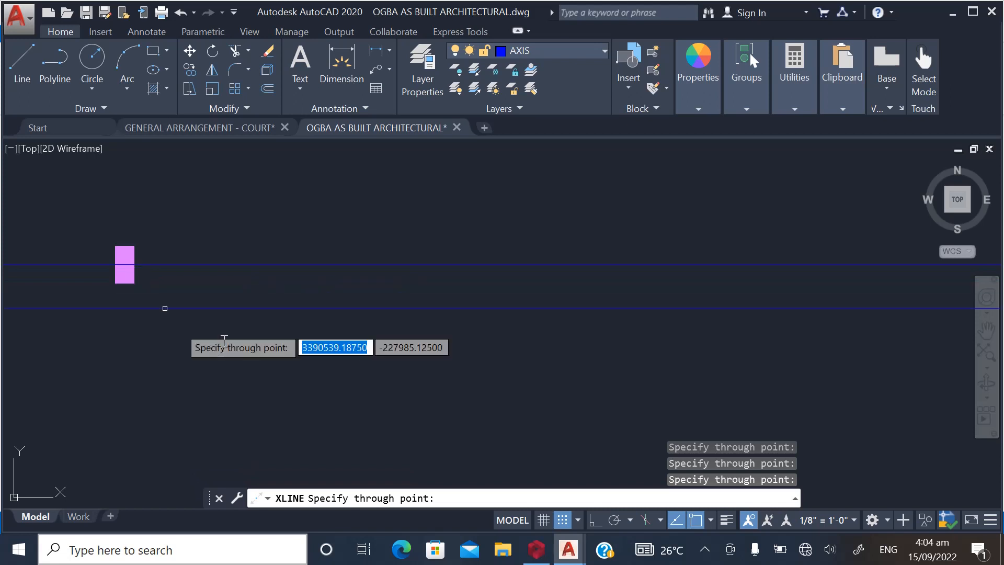
Place another horizontal construction line through the side midpoint of the seventh row's horizontally oriented column and end the command
{"action": "scroll", "coordinate": [232, 342], "scroll_direction": "down", "scroll_amount": 4}
{"action": "scroll", "coordinate": [240, 349], "scroll_direction": "down", "scroll_amount": 3}
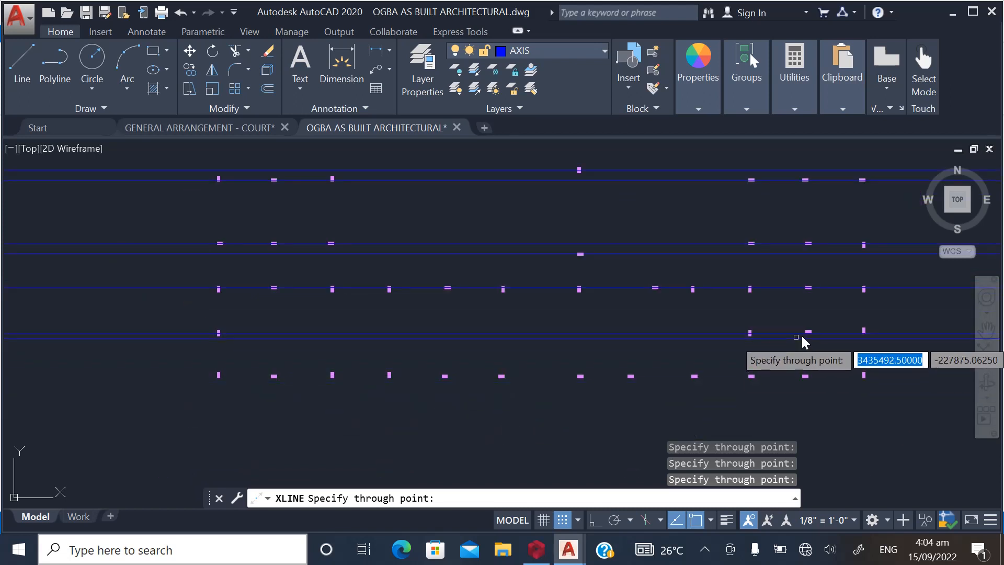
{"action": "scroll", "coordinate": [847, 343], "scroll_direction": "up", "scroll_amount": 3}
{"action": "scroll", "coordinate": [921, 342], "scroll_direction": "up", "scroll_amount": 3}
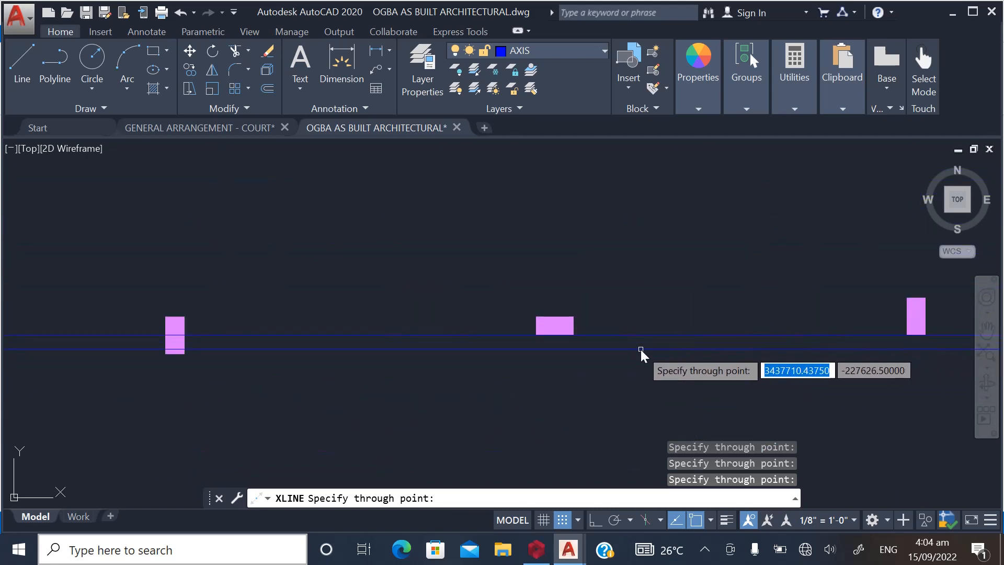
{"action": "scroll", "coordinate": [541, 327], "scroll_direction": "up", "scroll_amount": 4}
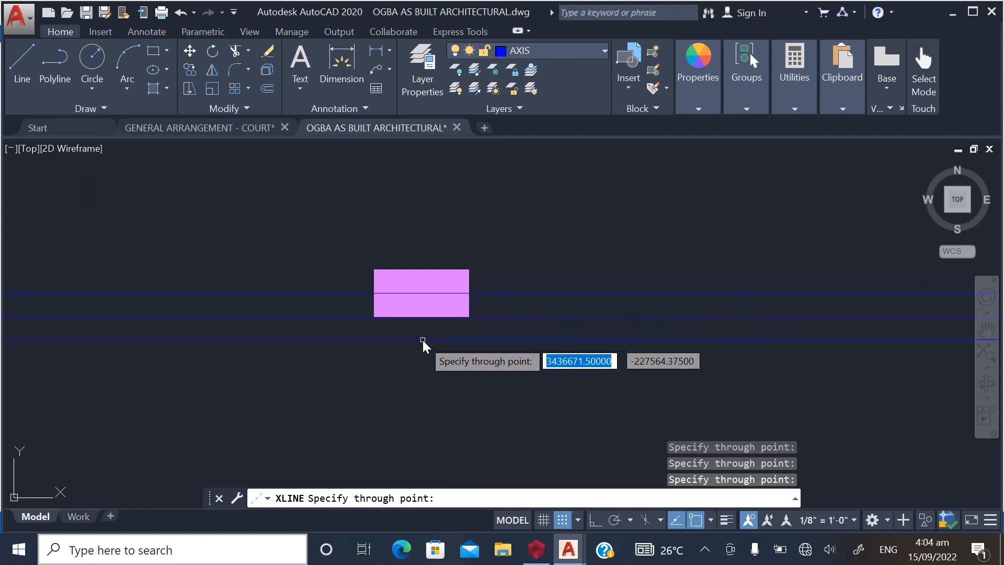
{"action": "scroll", "coordinate": [409, 340], "scroll_direction": "down", "scroll_amount": 4}
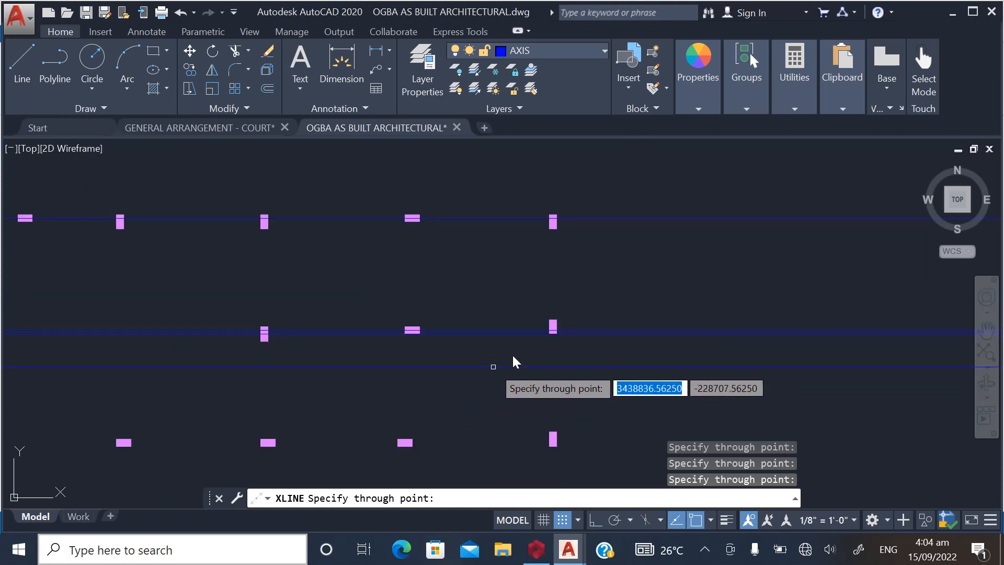
{"action": "scroll", "coordinate": [613, 335], "scroll_direction": "up", "scroll_amount": 4}
{"action": "scroll", "coordinate": [659, 280], "scroll_direction": "down", "scroll_amount": 4}
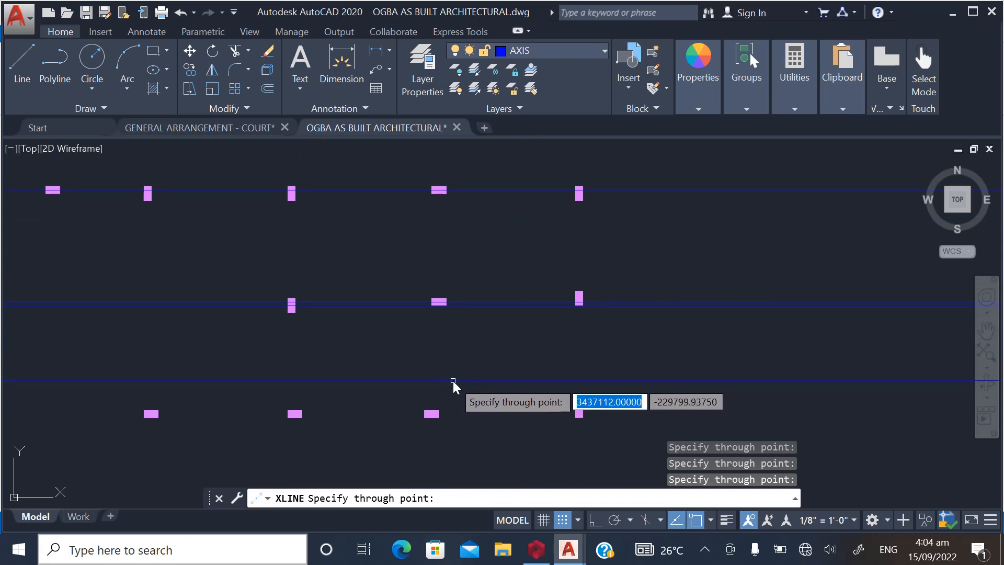
{"action": "scroll", "coordinate": [620, 413], "scroll_direction": "down", "scroll_amount": 3}
{"action": "scroll", "coordinate": [619, 413], "scroll_direction": "down", "scroll_amount": 2}
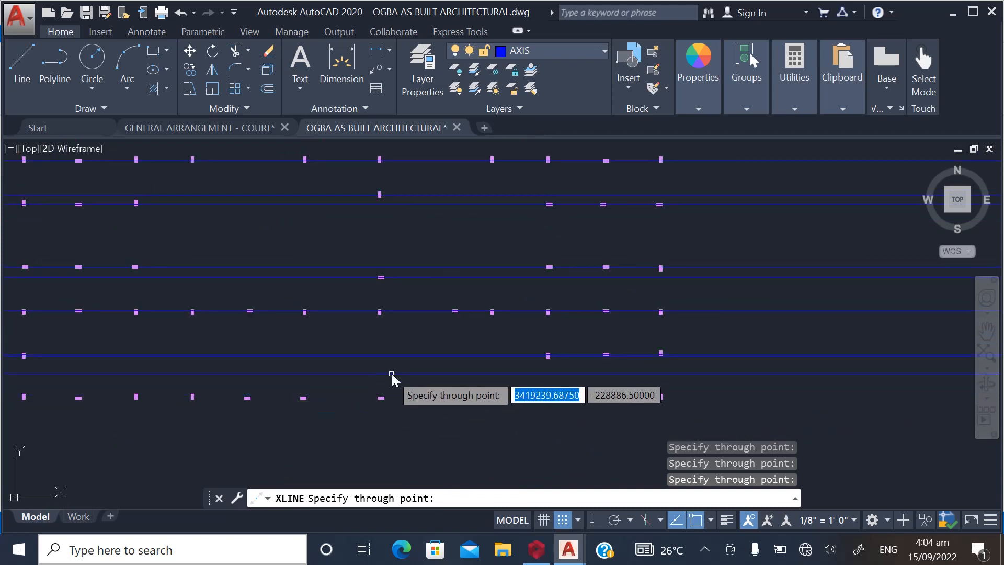
{"action": "key", "text": "Escape"}
{"action": "scroll", "coordinate": [161, 366], "scroll_direction": "up", "scroll_amount": 5}
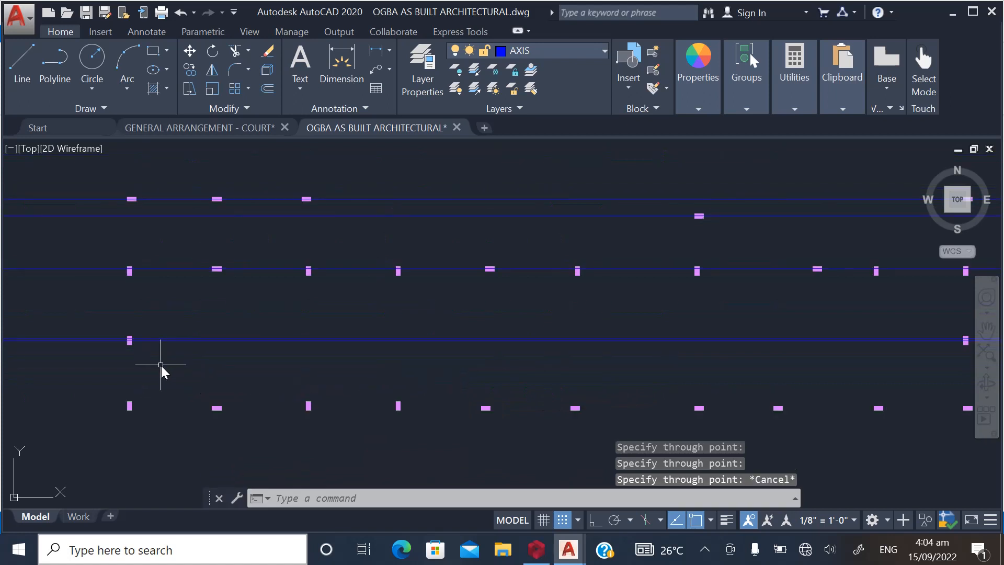
Delete the horizontal construction line through the side midpoint of the westernmost column in the seventh row
{"action": "left_click", "coordinate": [171, 328]}
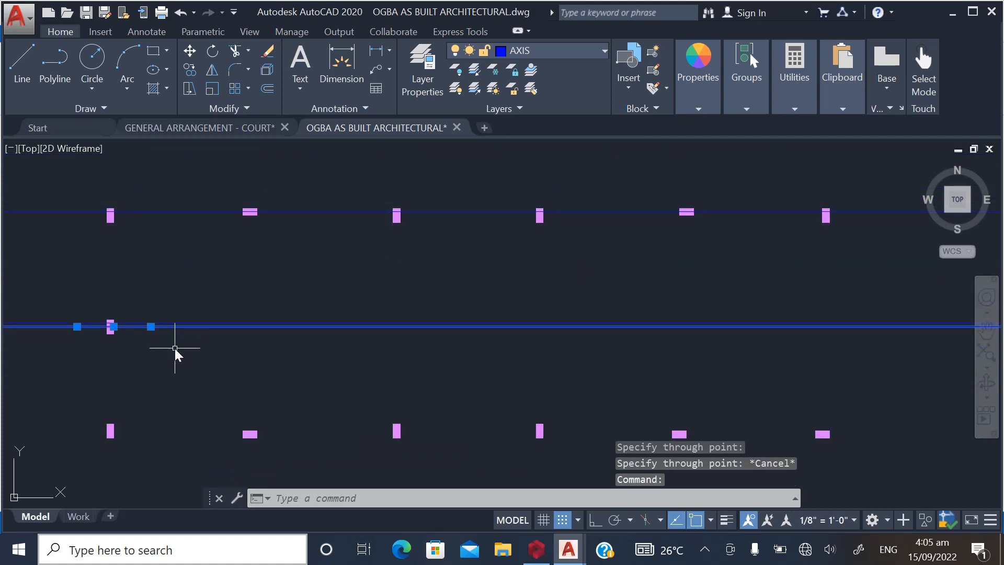
{"action": "key", "text": "Delete"}
{"action": "scroll", "coordinate": [105, 334], "scroll_direction": "down", "scroll_amount": 2}
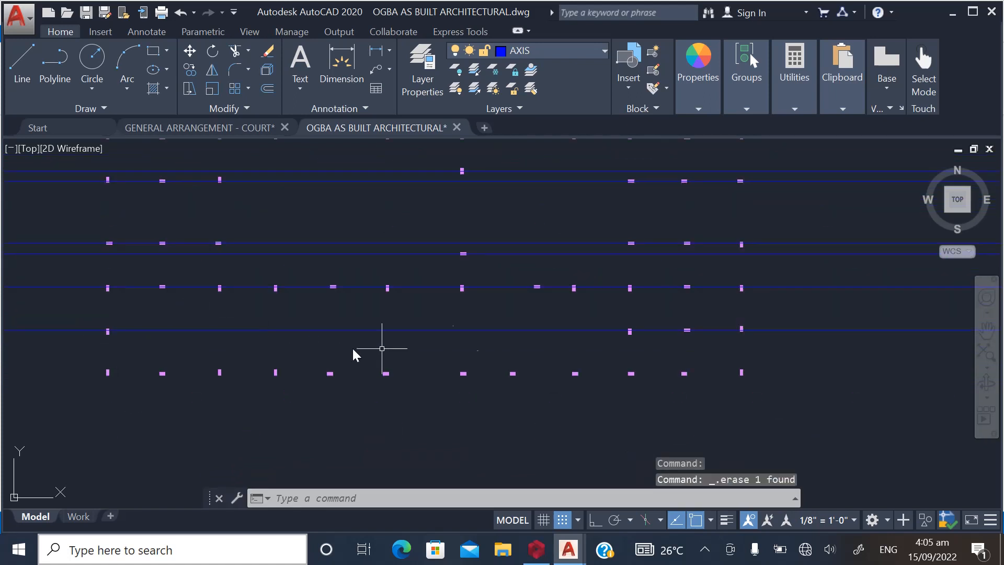
{"action": "scroll", "coordinate": [710, 326], "scroll_direction": "up", "scroll_amount": 6}
{"action": "scroll", "coordinate": [630, 282], "scroll_direction": "down", "scroll_amount": 4}
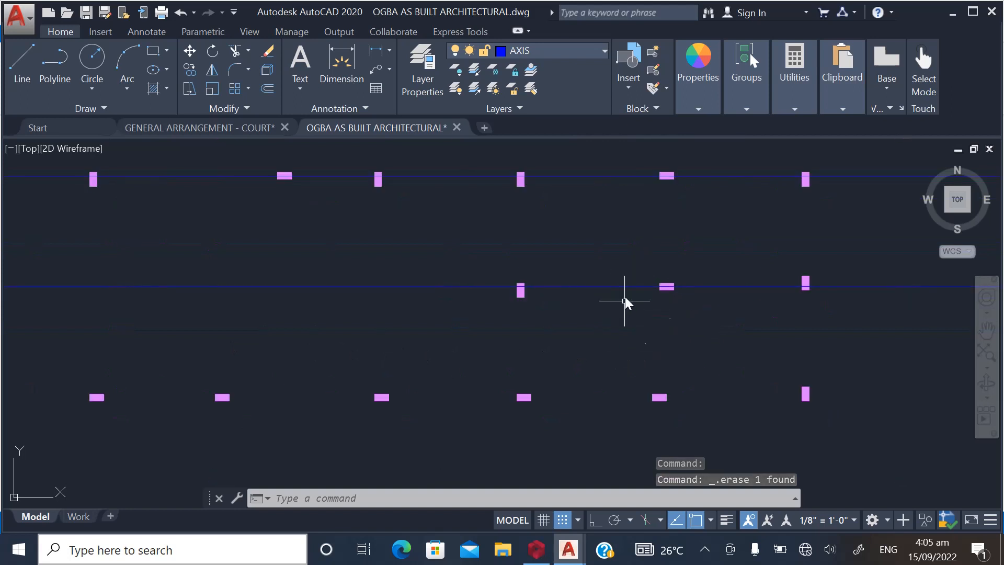
{"action": "scroll", "coordinate": [575, 369], "scroll_direction": "down", "scroll_amount": 2}
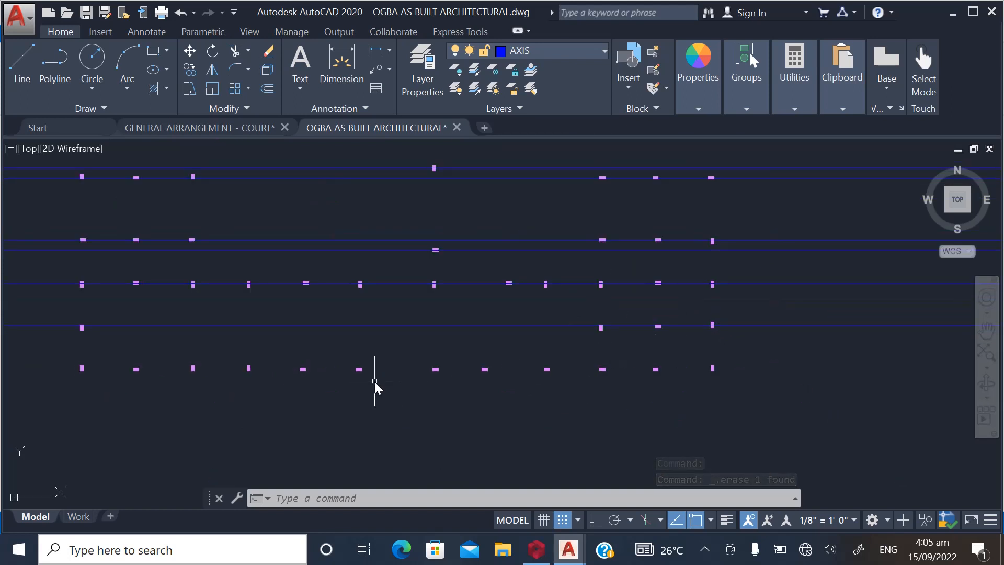
Place a horizontal construction line through the side midpoint of the second column from the west in the eighth row and end the command
{"action": "right_click", "coordinate": [348, 193]}
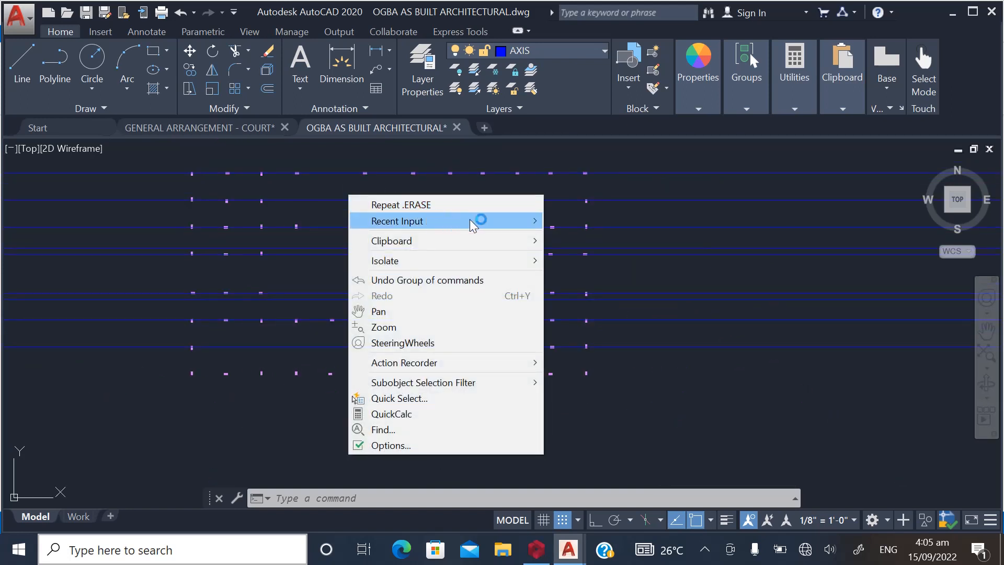
{"action": "mouse_move", "coordinate": [469, 220]}
{"action": "left_click", "coordinate": [578, 237]}
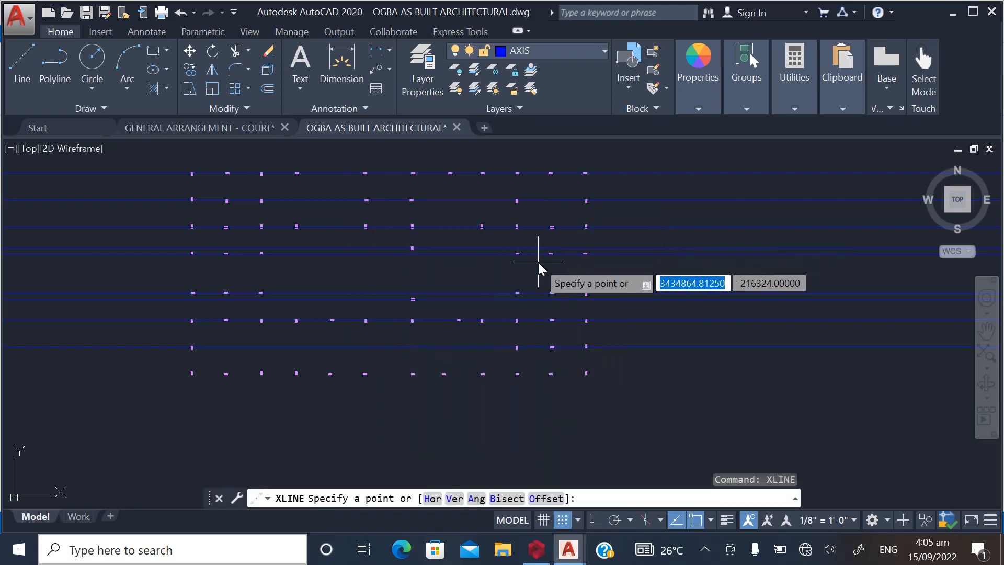
{"action": "type", "text": "H"}
{"action": "key", "text": "Return"}
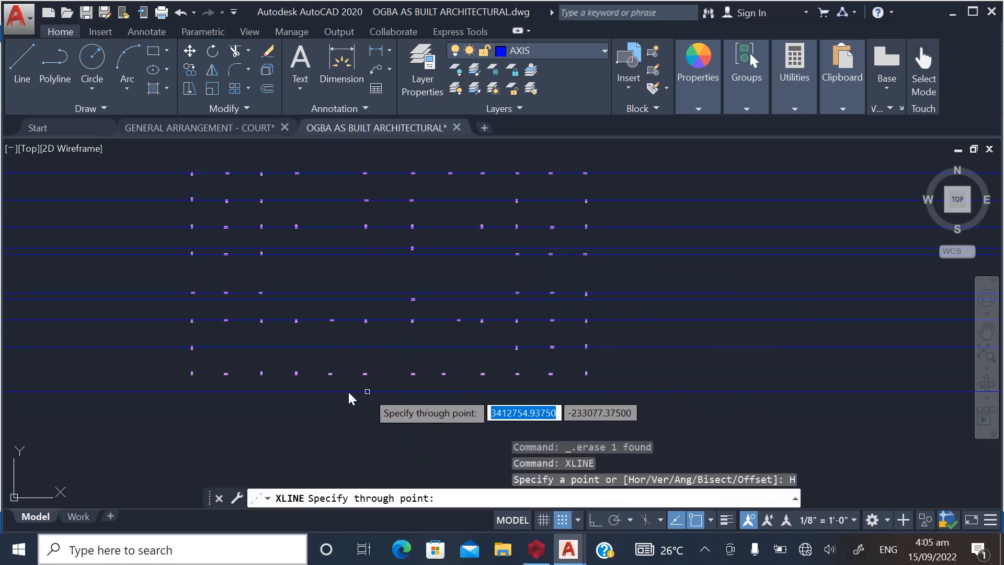
{"action": "scroll", "coordinate": [208, 393], "scroll_direction": "up", "scroll_amount": 2}
{"action": "scroll", "coordinate": [208, 393], "scroll_direction": "up", "scroll_amount": 3}
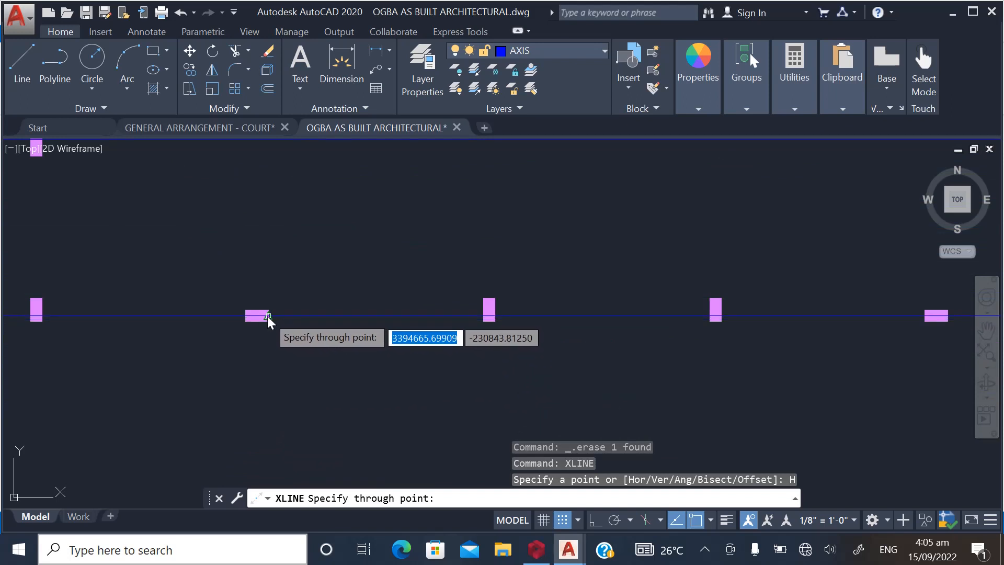
{"action": "left_click", "coordinate": [267, 316]}
{"action": "scroll", "coordinate": [311, 300], "scroll_direction": "down", "scroll_amount": 5}
{"action": "scroll", "coordinate": [373, 384], "scroll_direction": "down", "scroll_amount": 1}
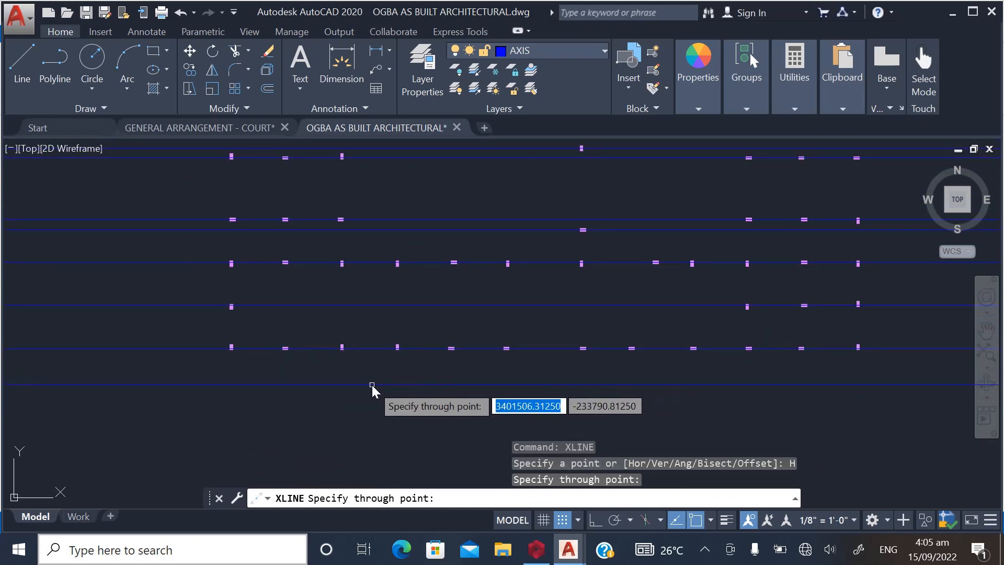
{"action": "key", "text": "Escape"}
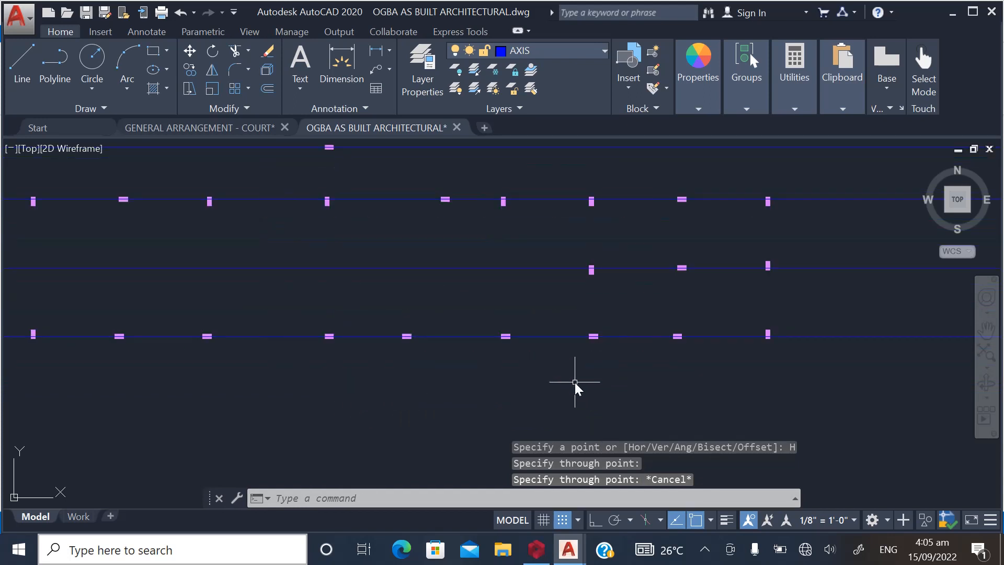
{"action": "scroll", "coordinate": [582, 365], "scroll_direction": "up", "scroll_amount": 2}
{"action": "scroll", "coordinate": [707, 371], "scroll_direction": "down", "scroll_amount": 2}
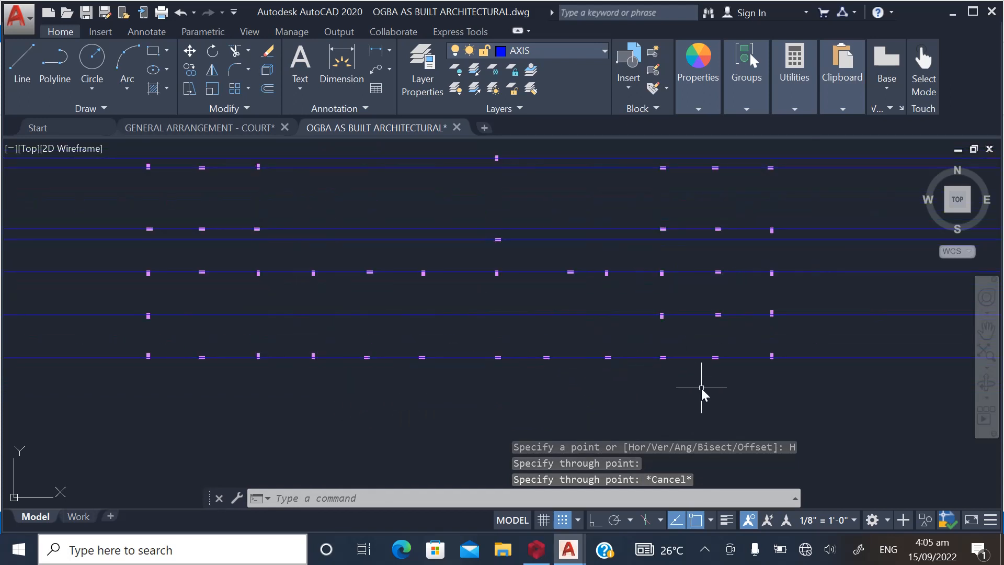
{"action": "scroll", "coordinate": [152, 371], "scroll_direction": "up", "scroll_amount": 4}
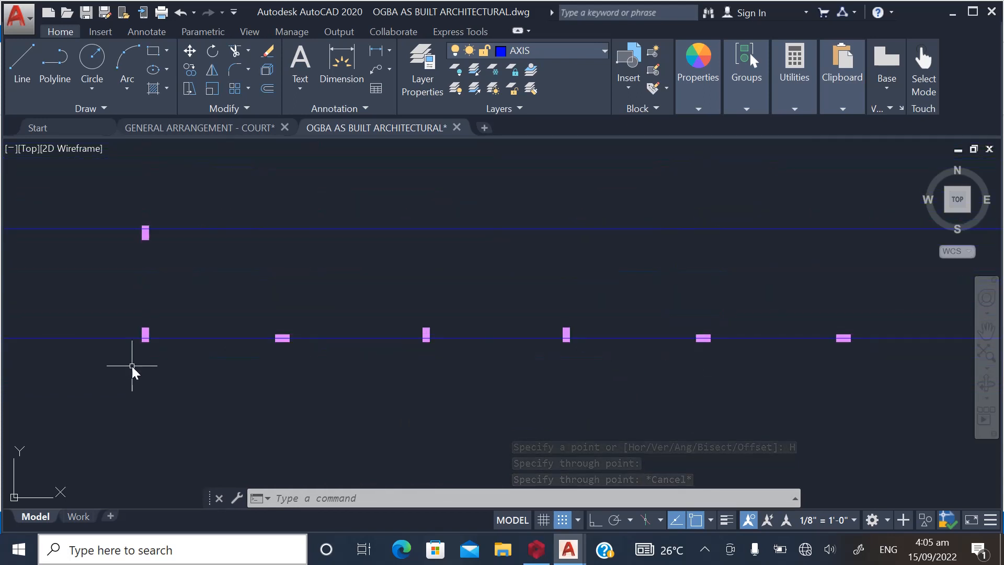
{"action": "scroll", "coordinate": [145, 396], "scroll_direction": "down", "scroll_amount": 4}
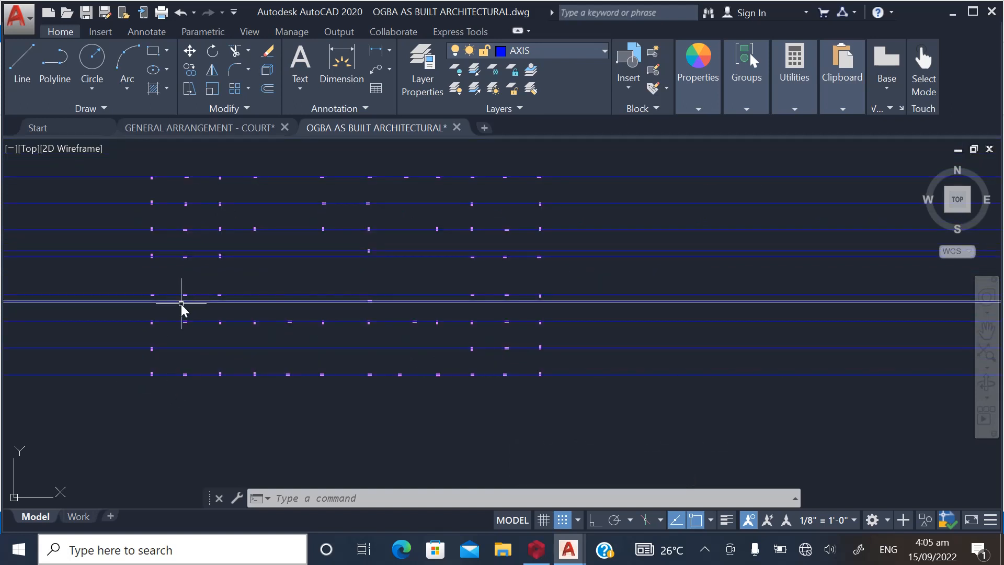
{"action": "scroll", "coordinate": [191, 361], "scroll_direction": "up", "scroll_amount": 4}
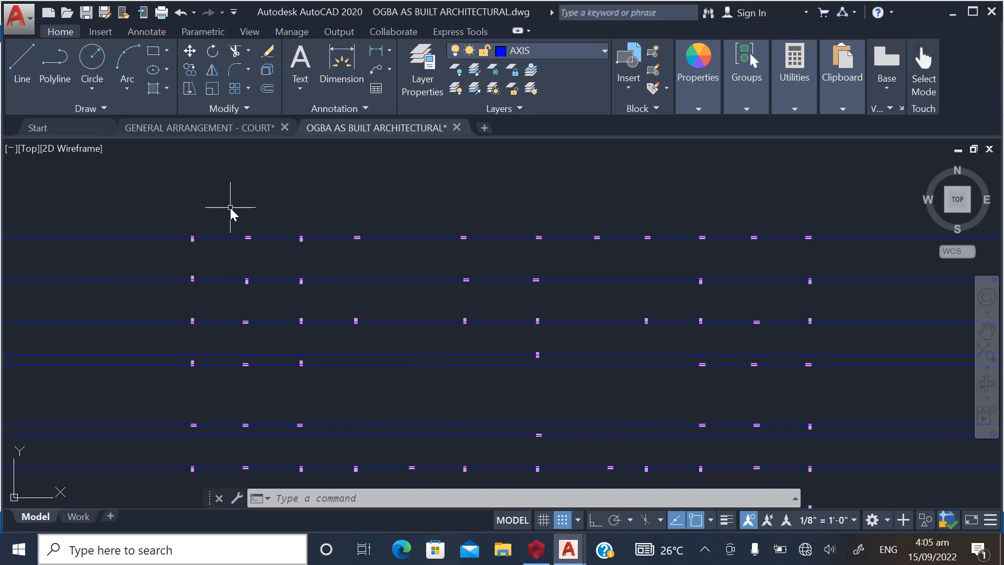
{"action": "type", "text": "xl"}
{"action": "key", "text": "Return"}
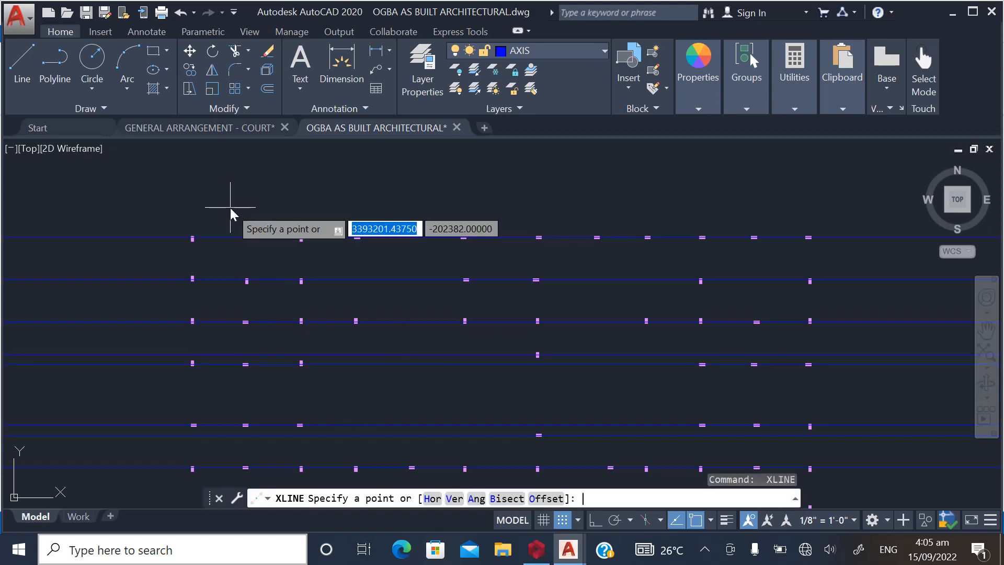
{"action": "key", "text": "Escape"}
Start vertical construction lines and place the first through the top-edge midpoint of the northwest corner column
{"action": "right_click", "coordinate": [137, 159]}
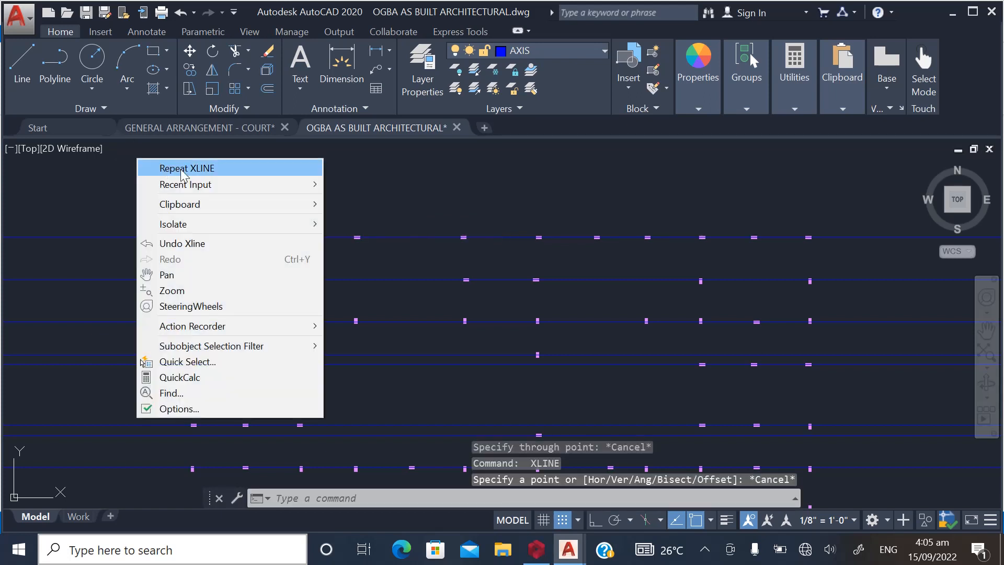
{"action": "left_click", "coordinate": [225, 168]}
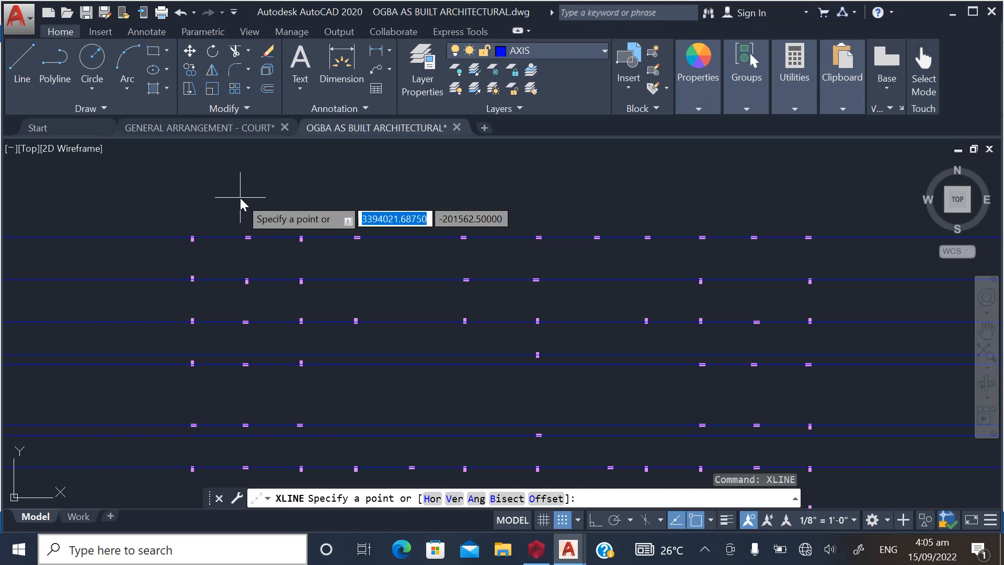
{"action": "type", "text": "v"}
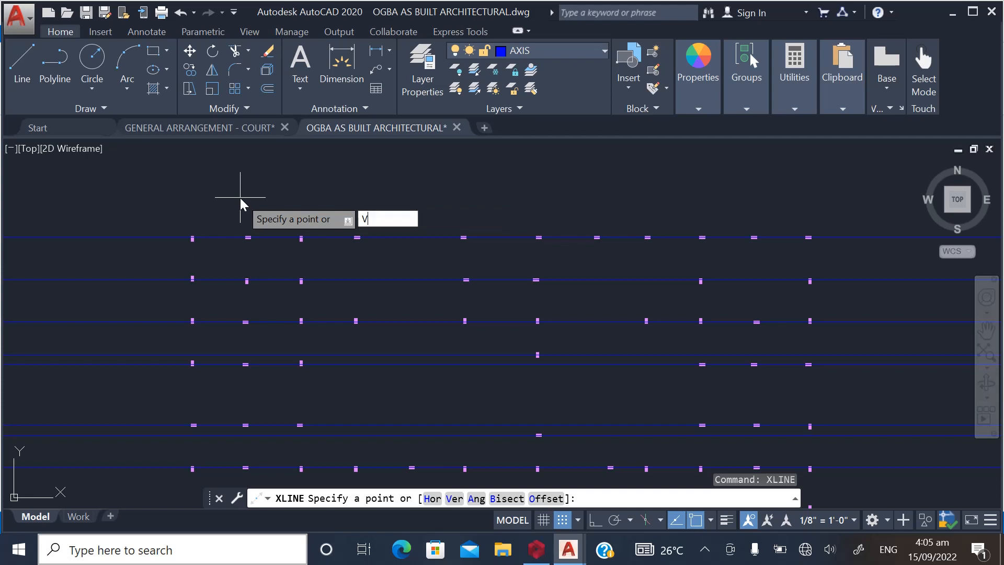
{"action": "key", "text": "Return"}
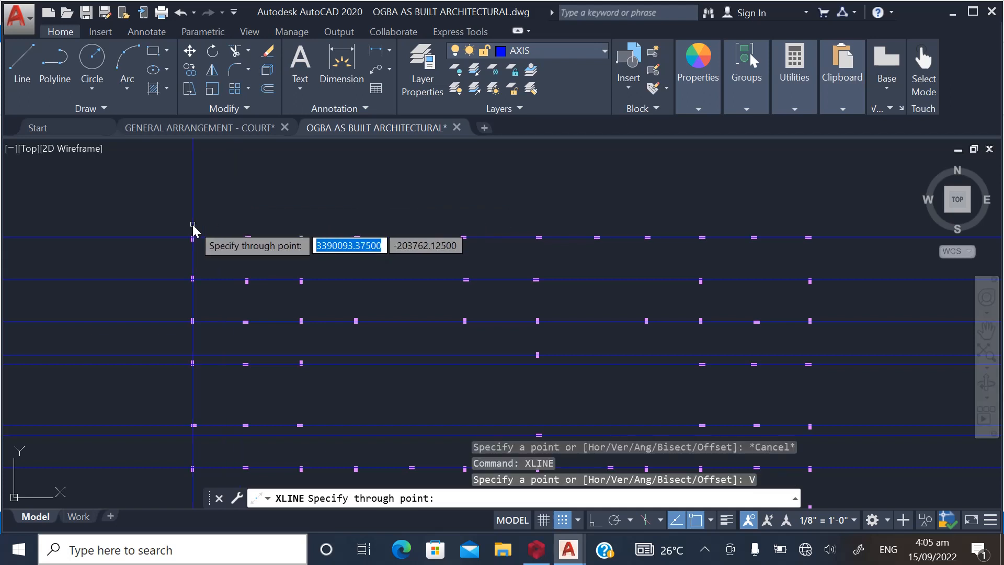
{"action": "scroll", "coordinate": [192, 240], "scroll_direction": "up", "scroll_amount": 5}
{"action": "scroll", "coordinate": [195, 328], "scroll_direction": "up", "scroll_amount": 2}
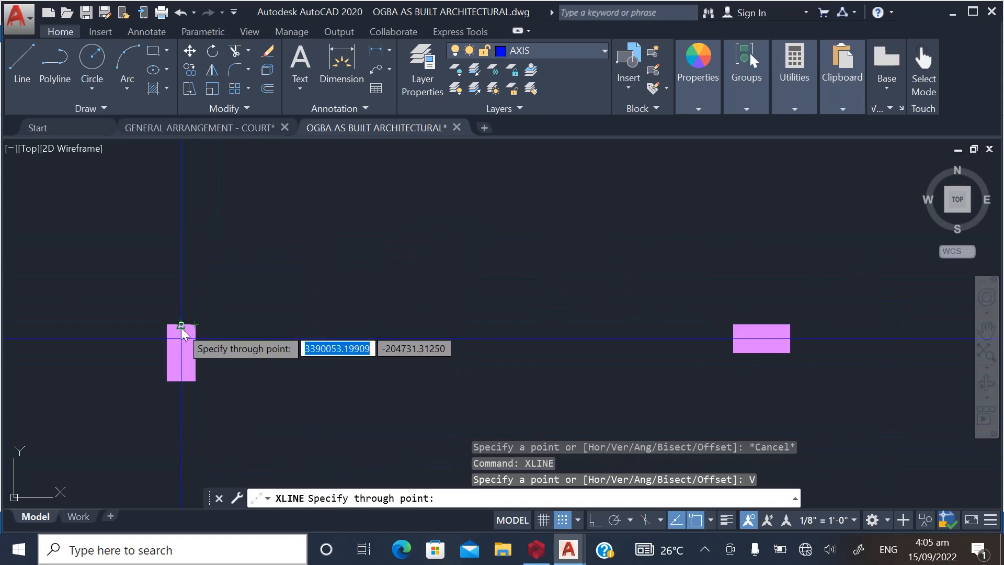
{"action": "scroll", "coordinate": [188, 270], "scroll_direction": "down", "scroll_amount": 4}
{"action": "scroll", "coordinate": [449, 293], "scroll_direction": "up", "scroll_amount": 2}
{"action": "scroll", "coordinate": [418, 314], "scroll_direction": "down", "scroll_amount": 3}
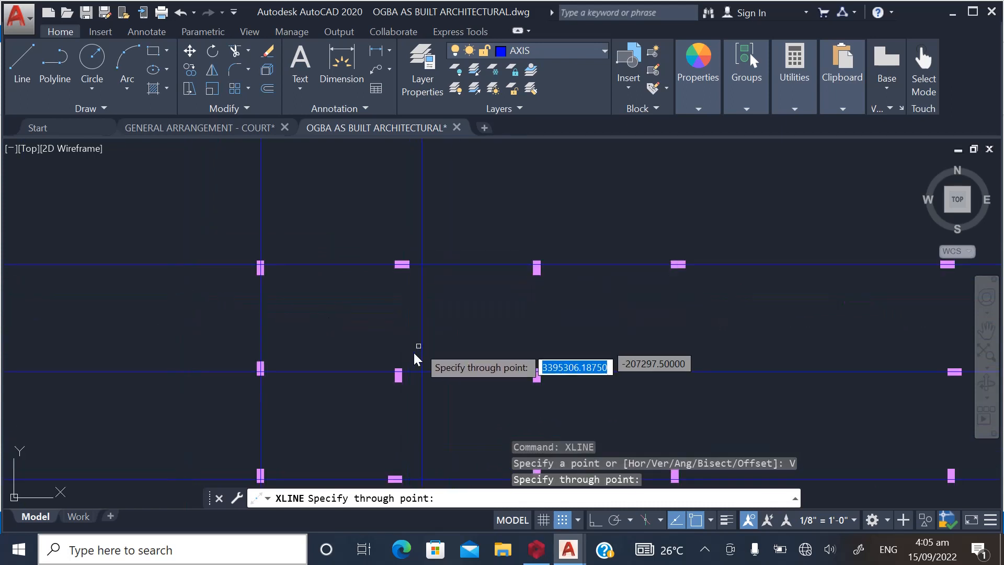
Place a vertical construction line through the top-edge midpoint of the vertically oriented column second from the west in the second row
{"action": "scroll", "coordinate": [397, 355], "scroll_direction": "up", "scroll_amount": 5}
{"action": "left_click", "coordinate": [353, 373]}
{"action": "scroll", "coordinate": [282, 345], "scroll_direction": "down", "scroll_amount": 2}
{"action": "scroll", "coordinate": [258, 358], "scroll_direction": "down", "scroll_amount": 3}
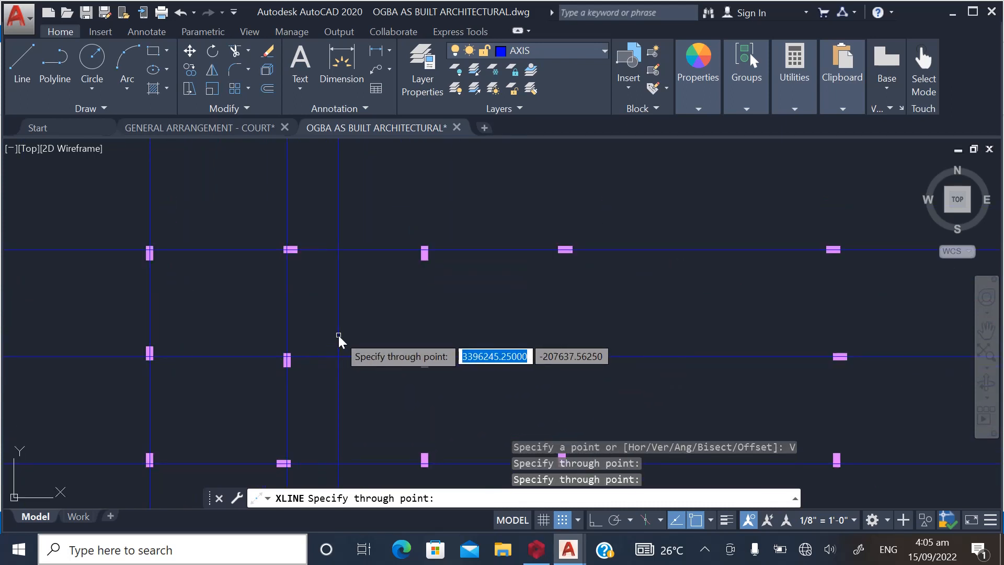
Place a vertical construction line through the top-edge midpoint of the third column from the west in the first row
{"action": "scroll", "coordinate": [332, 262], "scroll_direction": "up", "scroll_amount": 1}
{"action": "scroll", "coordinate": [389, 246], "scroll_direction": "up", "scroll_amount": 6}
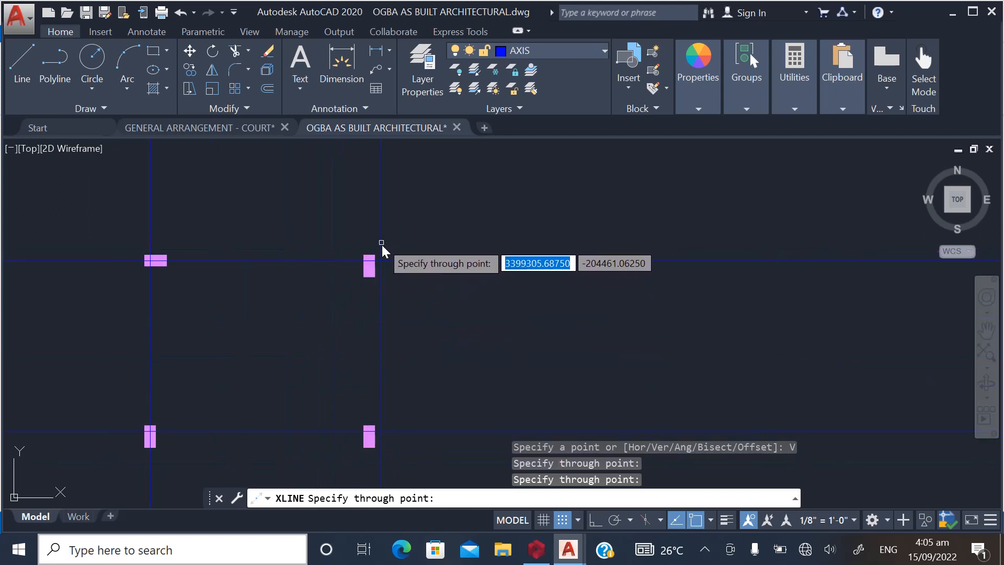
{"action": "left_click", "coordinate": [347, 271]}
{"action": "scroll", "coordinate": [366, 217], "scroll_direction": "down", "scroll_amount": 5}
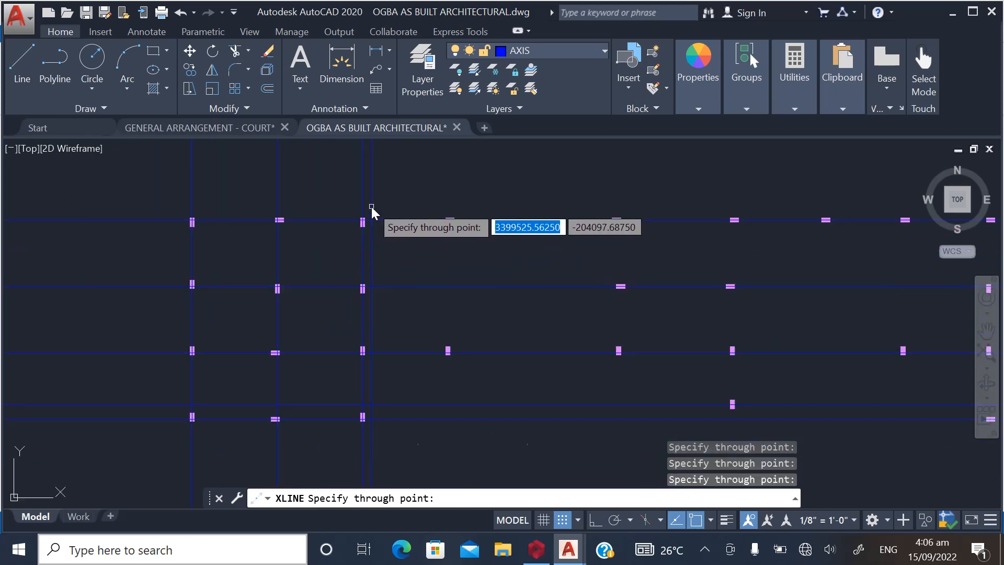
Place a vertical construction line through the top-edge midpoint of the fourth column from the west in the third row
{"action": "scroll", "coordinate": [421, 287], "scroll_direction": "up", "scroll_amount": 4}
{"action": "scroll", "coordinate": [415, 309], "scroll_direction": "up", "scroll_amount": 3}
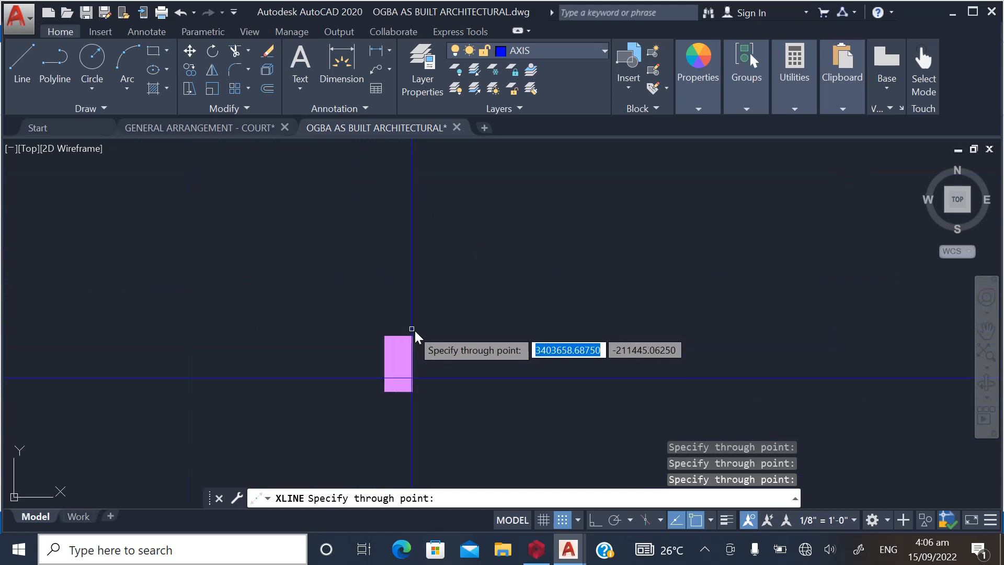
{"action": "left_click", "coordinate": [407, 335]}
{"action": "scroll", "coordinate": [259, 314], "scroll_direction": "down", "scroll_amount": 5}
{"action": "scroll", "coordinate": [254, 343], "scroll_direction": "down", "scroll_amount": 3}
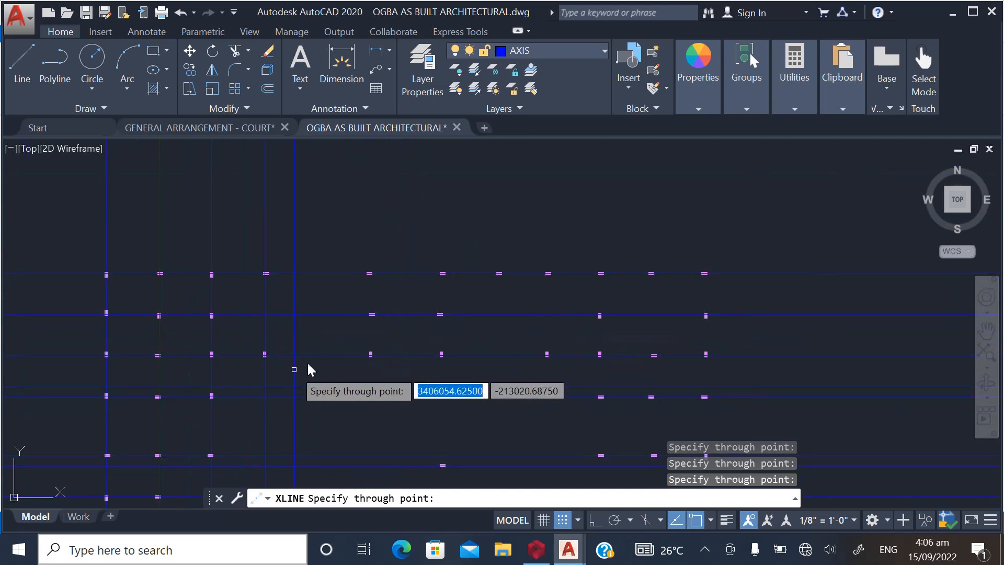
Place vertical construction lines through the top-edge midpoints of the sixth and fifth columns from the west in the sixth row
{"action": "scroll", "coordinate": [307, 288], "scroll_direction": "down", "scroll_amount": 2}
{"action": "scroll", "coordinate": [351, 303], "scroll_direction": "up", "scroll_amount": 3}
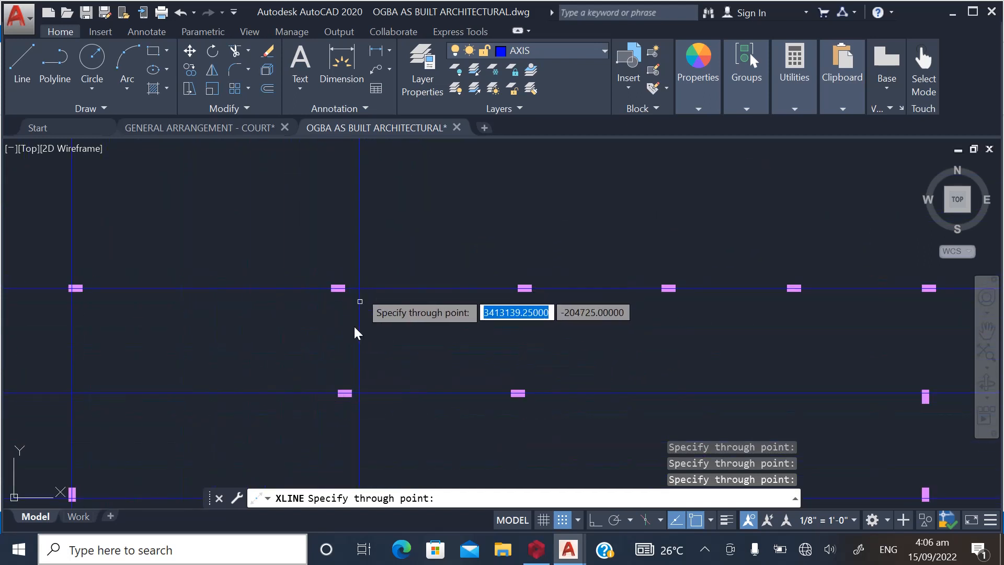
{"action": "scroll", "coordinate": [347, 248], "scroll_direction": "down", "scroll_amount": 2}
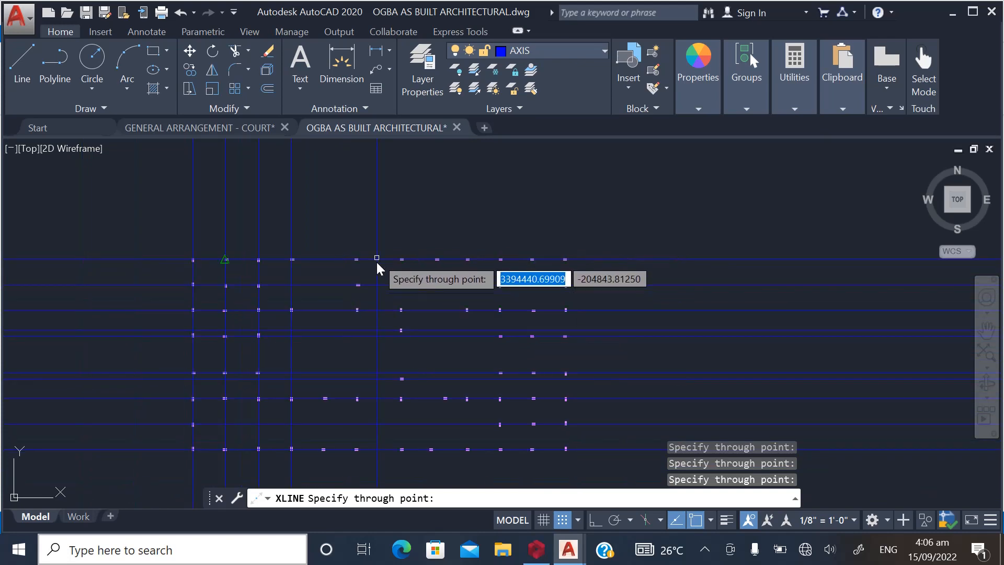
{"action": "scroll", "coordinate": [370, 410], "scroll_direction": "up", "scroll_amount": 5}
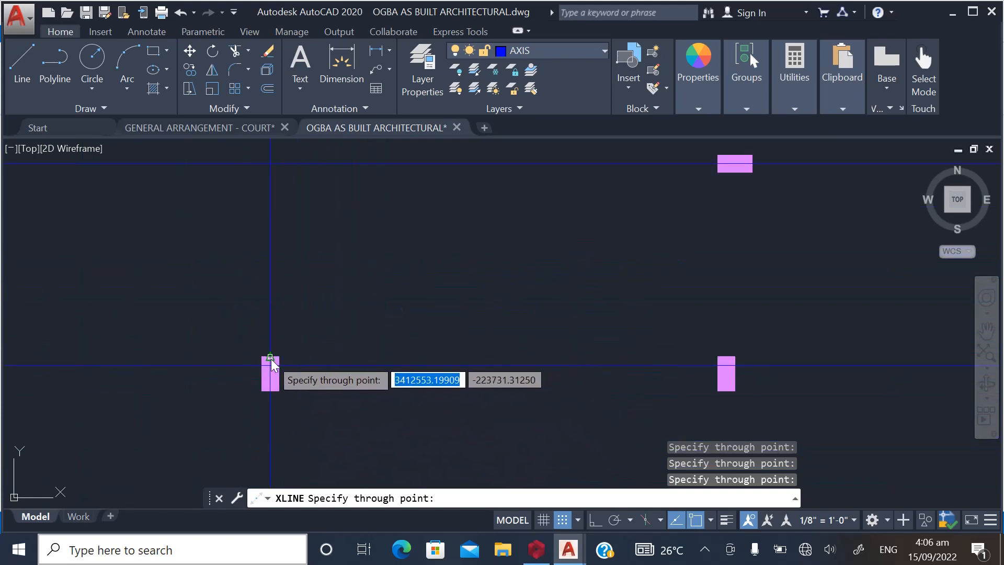
{"action": "scroll", "coordinate": [478, 298], "scroll_direction": "down", "scroll_amount": 5}
{"action": "scroll", "coordinate": [354, 331], "scroll_direction": "up", "scroll_amount": 4}
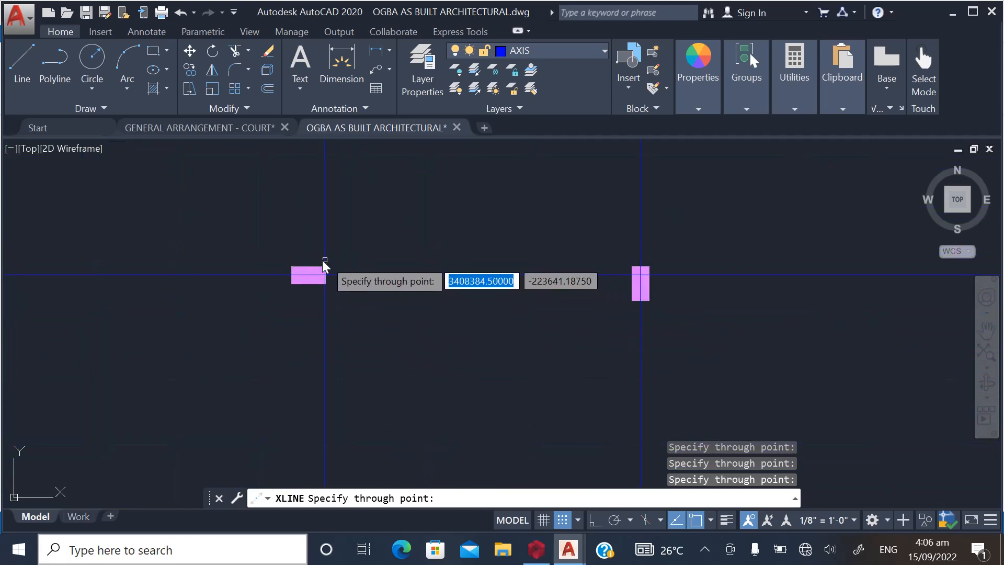
{"action": "scroll", "coordinate": [317, 273], "scroll_direction": "down", "scroll_amount": 6}
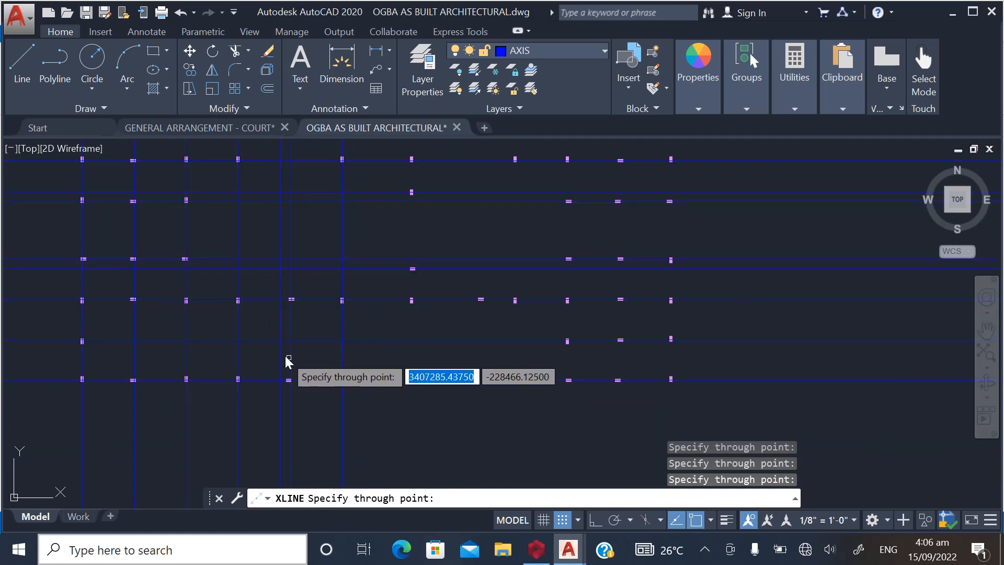
Place a vertical construction line through the first-row column that lines up with the lone central columns
{"action": "scroll", "coordinate": [403, 201], "scroll_direction": "up", "scroll_amount": 6}
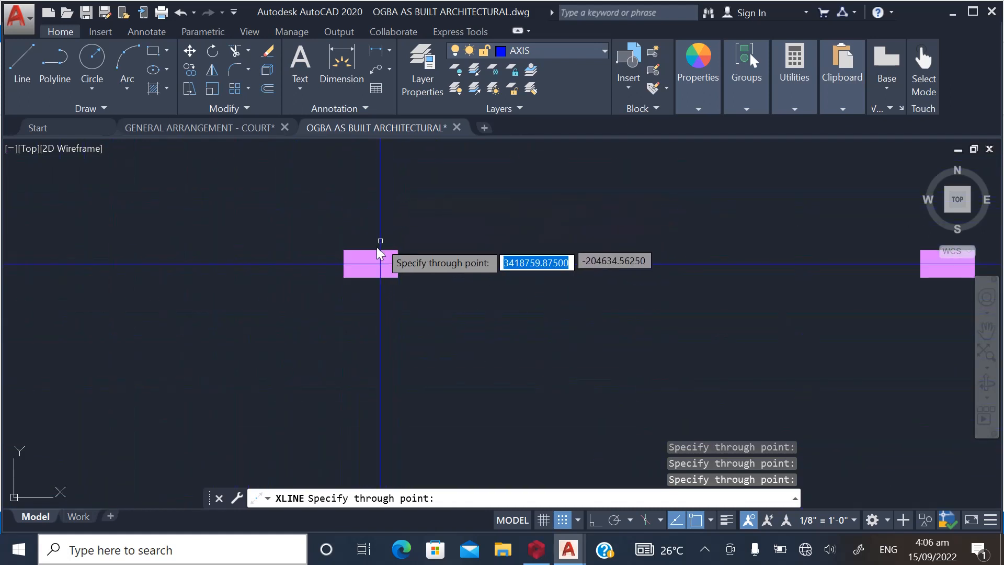
End the construction line command and erase the vertical construction line through the sixth column of the top row
{"action": "scroll", "coordinate": [409, 210], "scroll_direction": "down", "scroll_amount": 3}
{"action": "scroll", "coordinate": [410, 210], "scroll_direction": "down", "scroll_amount": 3}
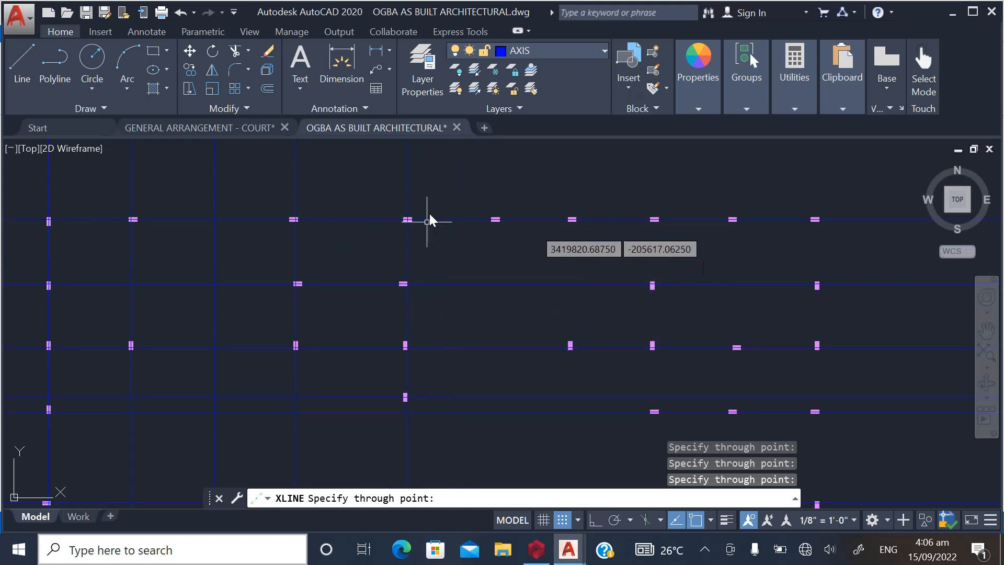
{"action": "key", "text": "Escape"}
{"action": "left_click", "coordinate": [421, 175]}
{"action": "left_click", "coordinate": [375, 177]}
{"action": "key", "text": "Delete"}
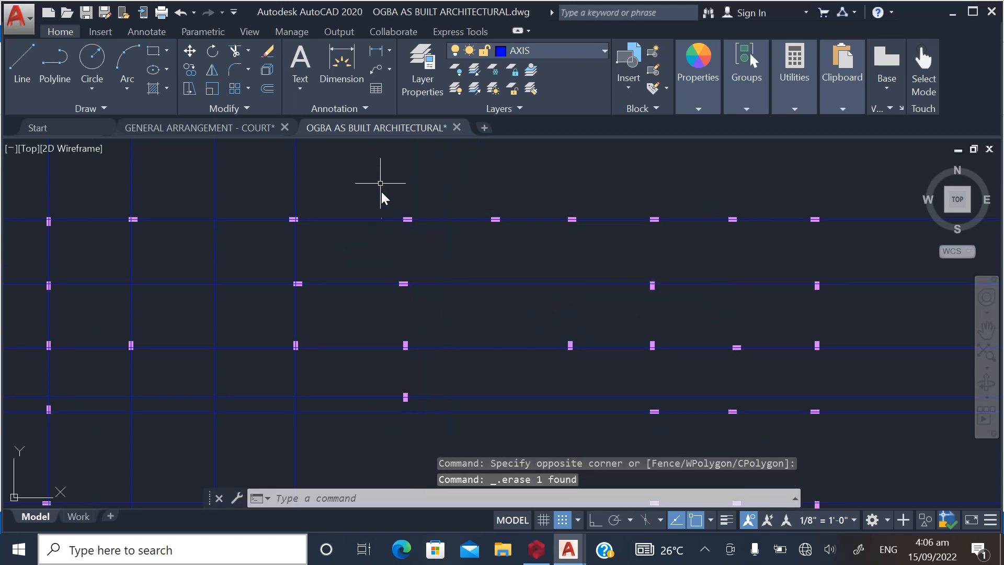
Draw a vertical construction line through the midpoint of the isolated column just below the third row
{"action": "right_click", "coordinate": [369, 174]}
{"action": "mouse_move", "coordinate": [482, 200]}
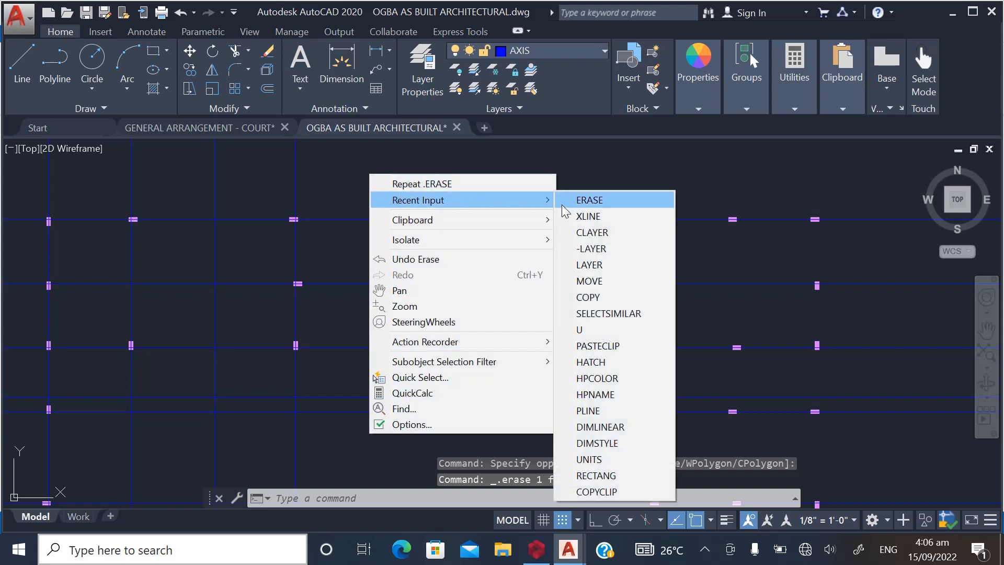
{"action": "left_click", "coordinate": [588, 216]}
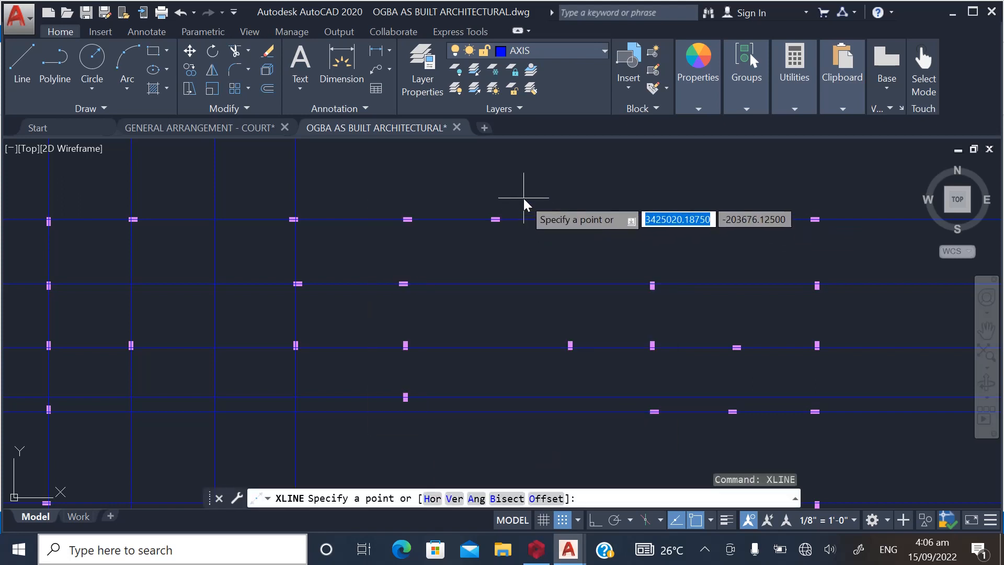
{"action": "type", "text": "V"}
{"action": "key", "text": "Return"}
{"action": "scroll", "coordinate": [413, 338], "scroll_direction": "up", "scroll_amount": 6}
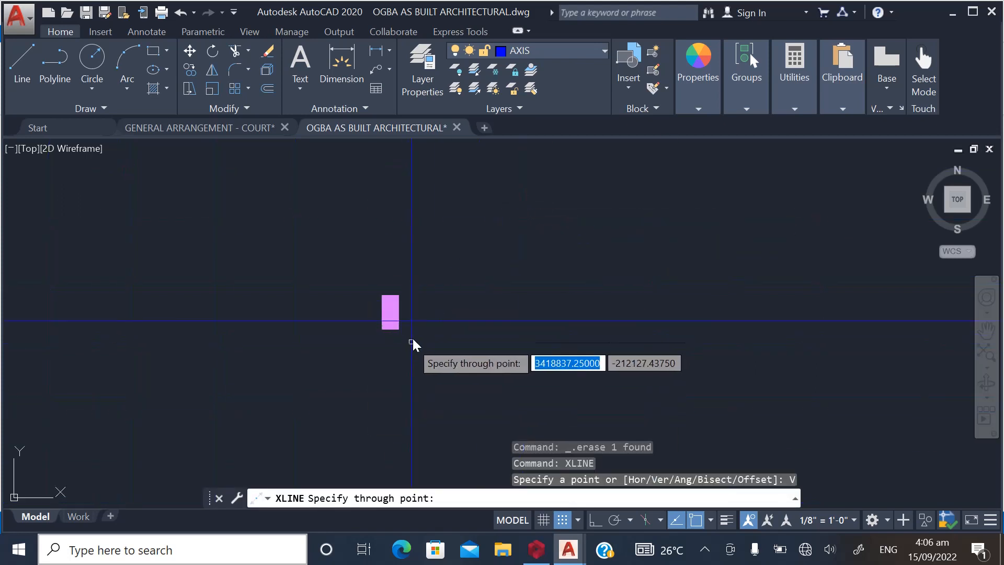
{"action": "scroll", "coordinate": [268, 358], "scroll_direction": "down", "scroll_amount": 6}
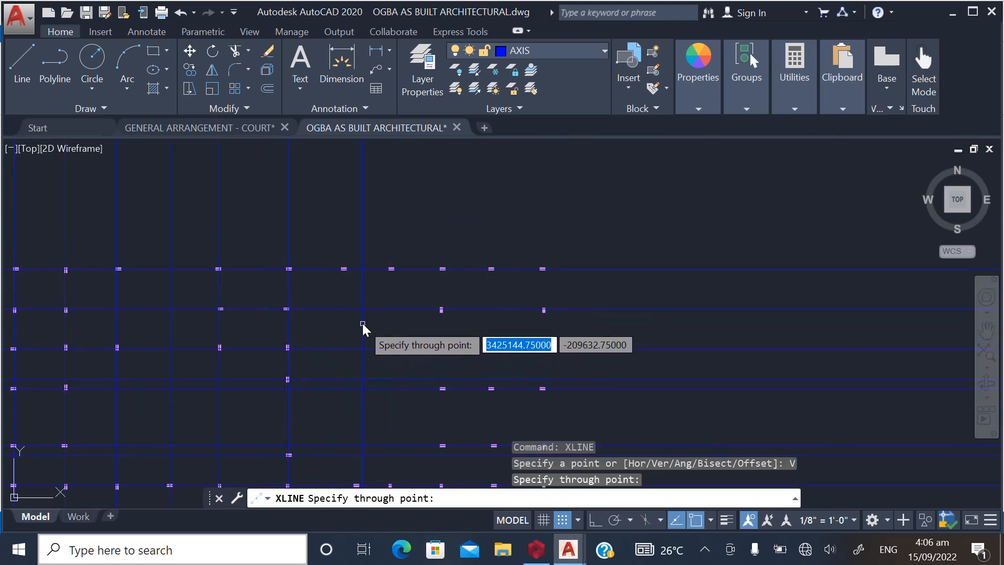
Add a vertical construction line through the midpoint of the seventh column in the top row
{"action": "scroll", "coordinate": [313, 312], "scroll_direction": "up", "scroll_amount": 6}
{"action": "scroll", "coordinate": [339, 180], "scroll_direction": "down", "scroll_amount": 4}
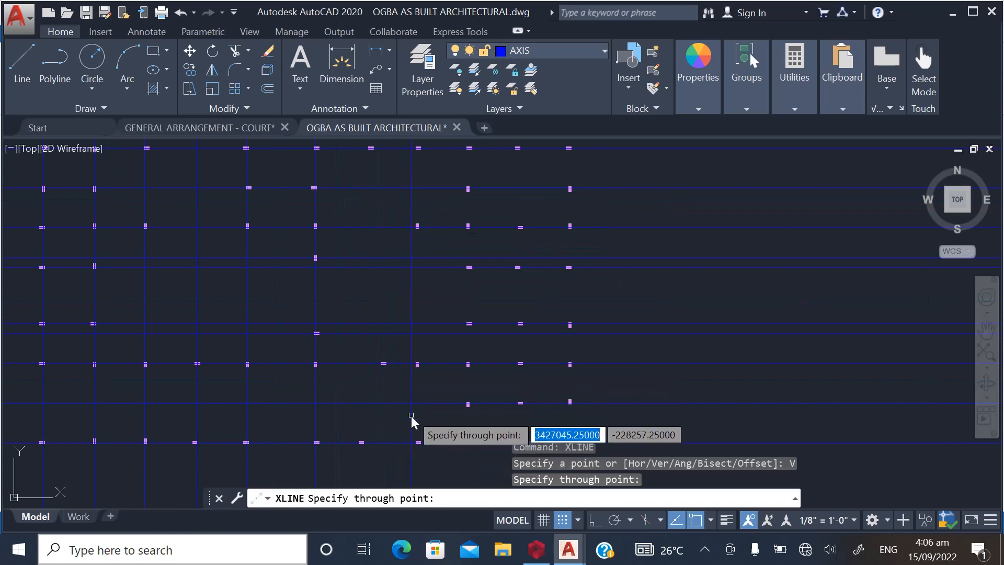
{"action": "scroll", "coordinate": [406, 239], "scroll_direction": "down", "scroll_amount": 3}
{"action": "scroll", "coordinate": [374, 301], "scroll_direction": "up", "scroll_amount": 6}
{"action": "scroll", "coordinate": [371, 294], "scroll_direction": "up", "scroll_amount": 4}
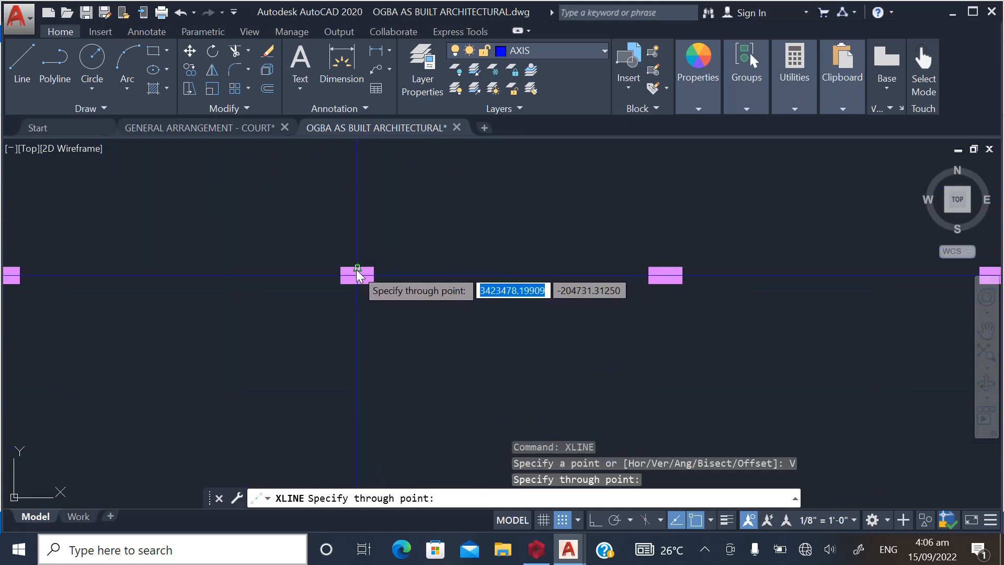
{"action": "left_click", "coordinate": [349, 280]}
Add vertical construction lines through the eighth column of the bottom row and the offset eighth column of the third row from the bottom
{"action": "scroll", "coordinate": [366, 218], "scroll_direction": "down", "scroll_amount": 8}
{"action": "scroll", "coordinate": [359, 364], "scroll_direction": "up", "scroll_amount": 8}
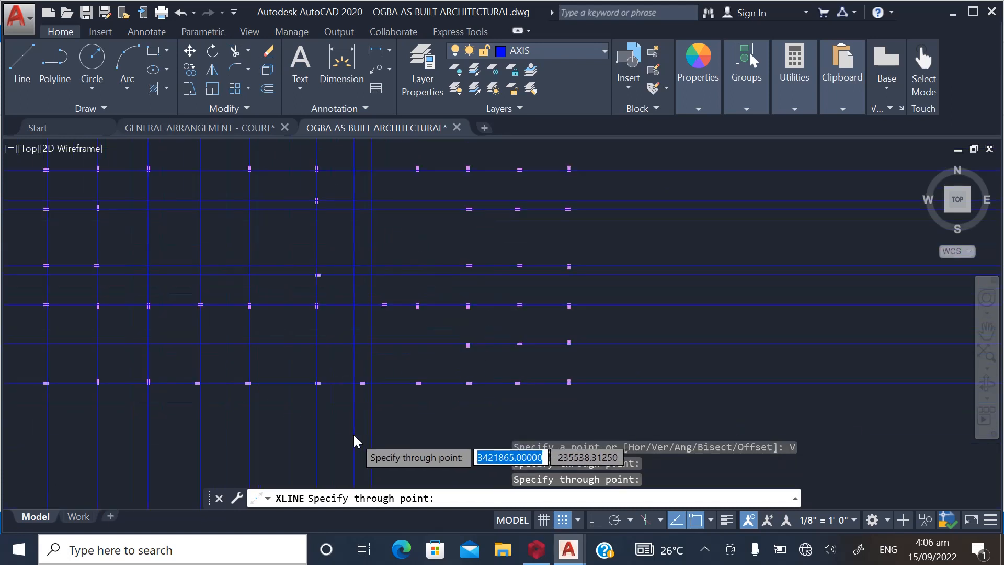
{"action": "scroll", "coordinate": [379, 329], "scroll_direction": "up", "scroll_amount": 3}
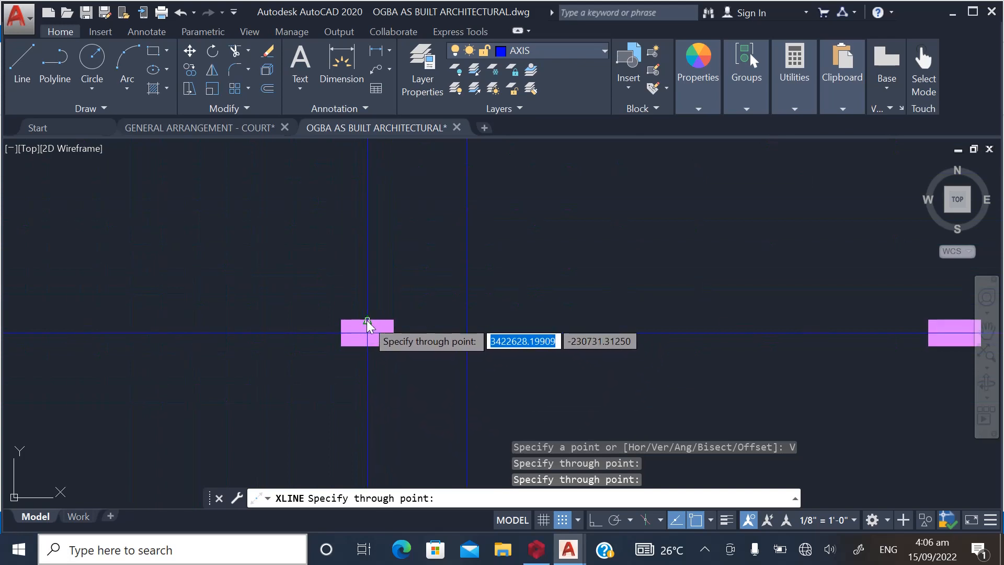
{"action": "left_click", "coordinate": [351, 346]}
{"action": "scroll", "coordinate": [209, 408], "scroll_direction": "down", "scroll_amount": 5}
{"action": "scroll", "coordinate": [253, 314], "scroll_direction": "up", "scroll_amount": 6}
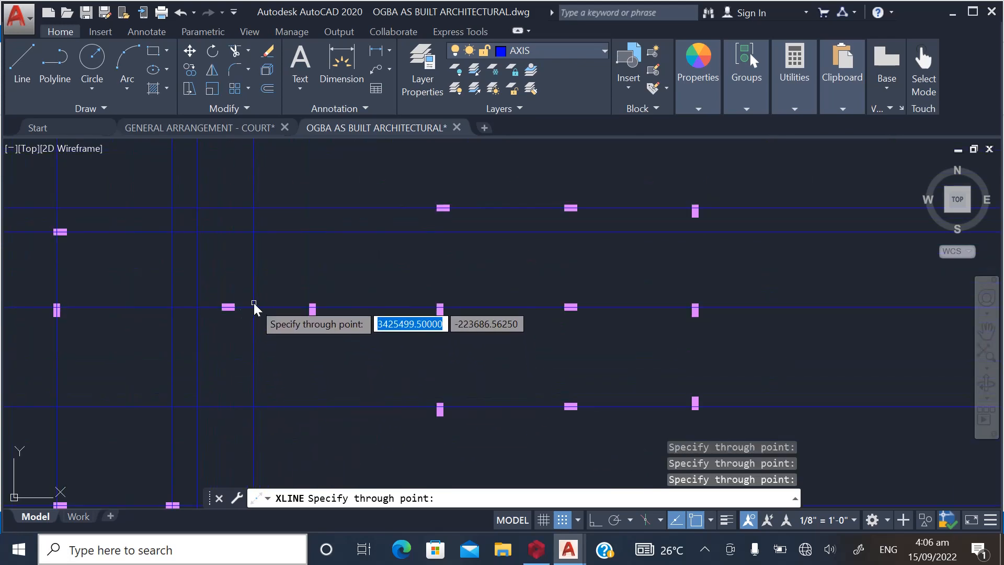
{"action": "scroll", "coordinate": [218, 317], "scroll_direction": "down", "scroll_amount": 6}
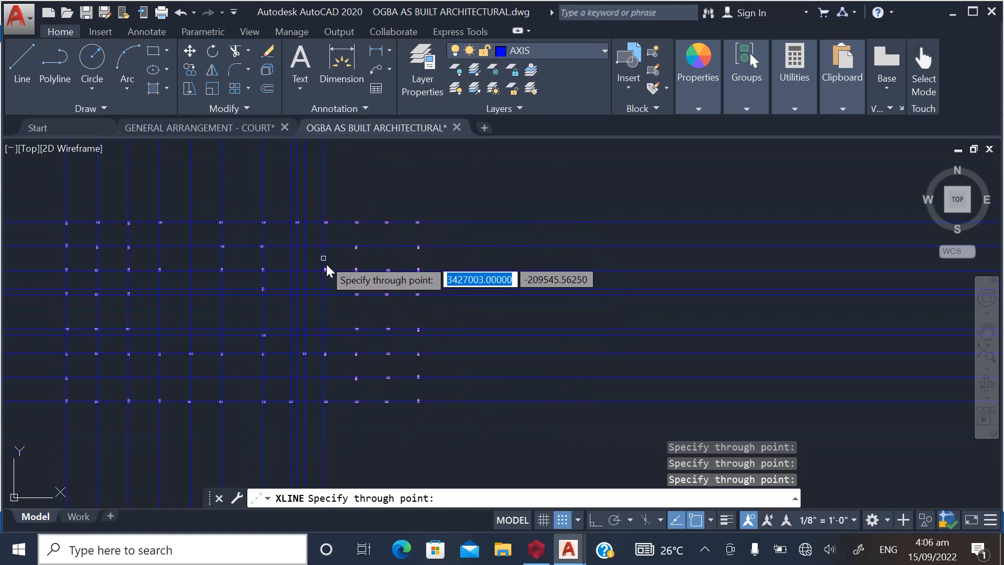
Add vertical construction lines through the fourth and third column lines from the right edge of the grid
{"action": "scroll", "coordinate": [328, 264], "scroll_direction": "up", "scroll_amount": 10}
{"action": "scroll", "coordinate": [319, 285], "scroll_direction": "down", "scroll_amount": 6}
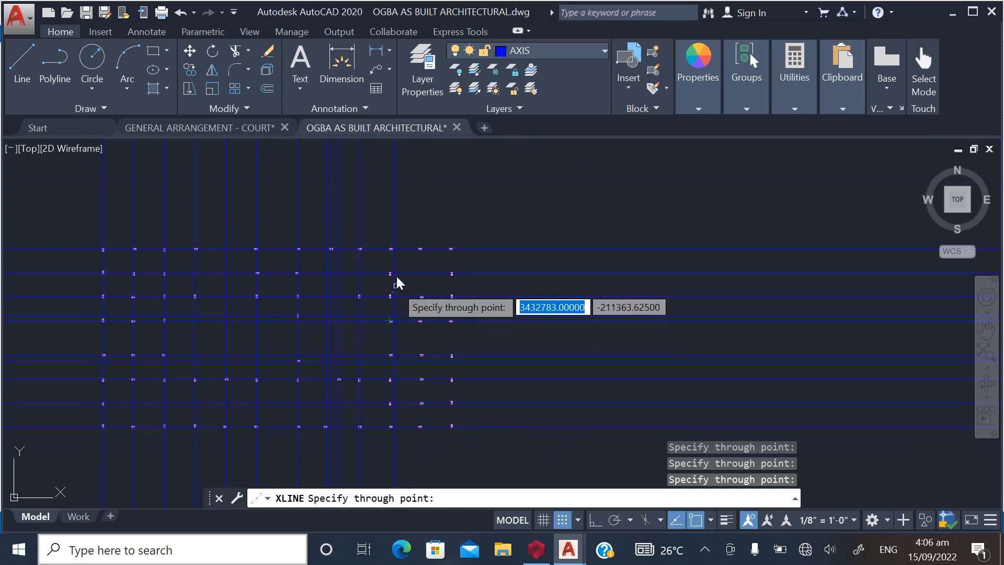
{"action": "scroll", "coordinate": [398, 261], "scroll_direction": "up", "scroll_amount": 6}
{"action": "scroll", "coordinate": [366, 386], "scroll_direction": "up", "scroll_amount": 5}
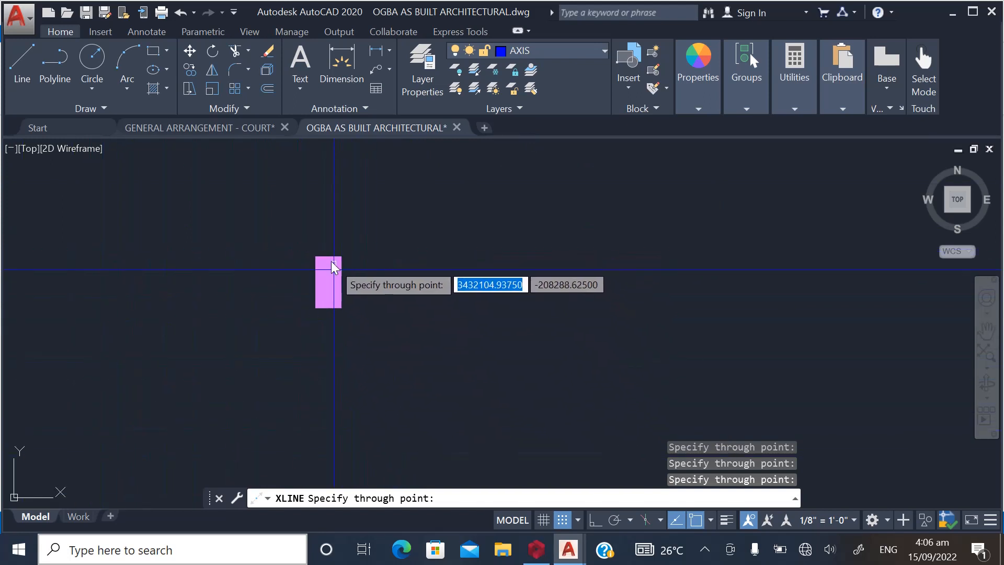
{"action": "scroll", "coordinate": [405, 236], "scroll_direction": "down", "scroll_amount": 2}
{"action": "scroll", "coordinate": [405, 235], "scroll_direction": "down", "scroll_amount": 6}
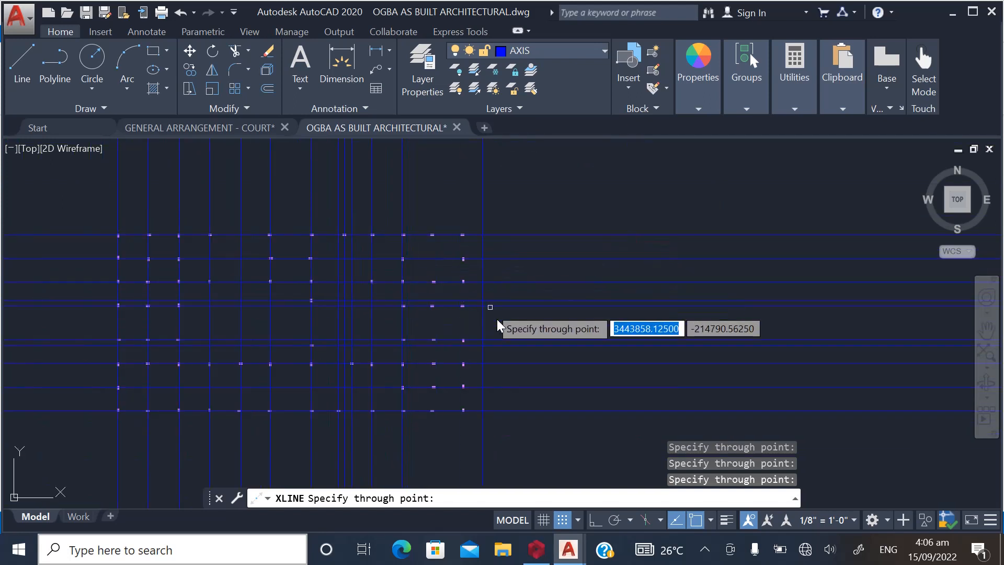
Add a vertical construction line through the midpoint of the second-to-last column in the bottom row
{"action": "scroll", "coordinate": [447, 330], "scroll_direction": "up", "scroll_amount": 5}
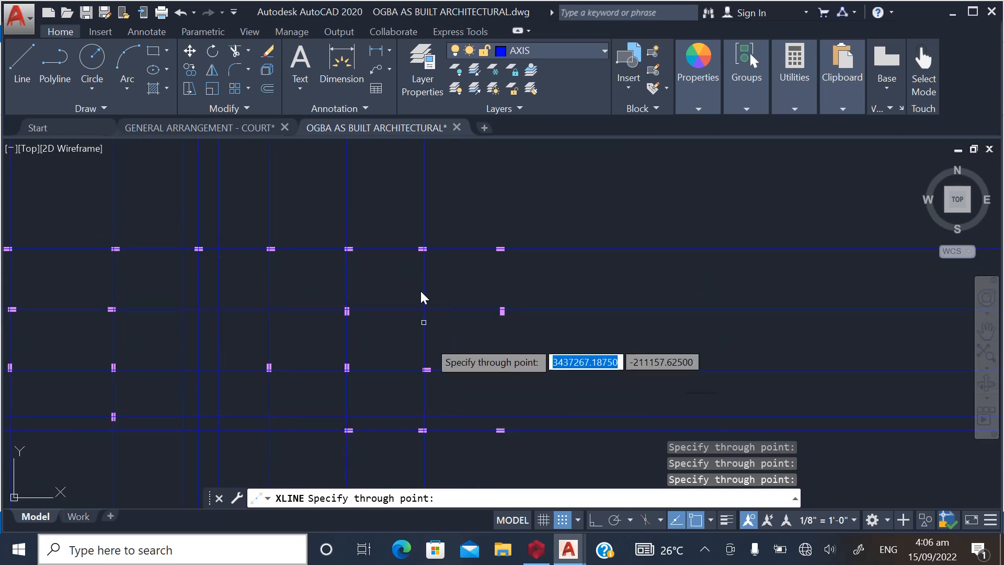
{"action": "scroll", "coordinate": [441, 352], "scroll_direction": "down", "scroll_amount": 5}
{"action": "scroll", "coordinate": [441, 411], "scroll_direction": "up", "scroll_amount": 5}
{"action": "scroll", "coordinate": [419, 328], "scroll_direction": "down", "scroll_amount": 2}
{"action": "scroll", "coordinate": [403, 422], "scroll_direction": "up", "scroll_amount": 8}
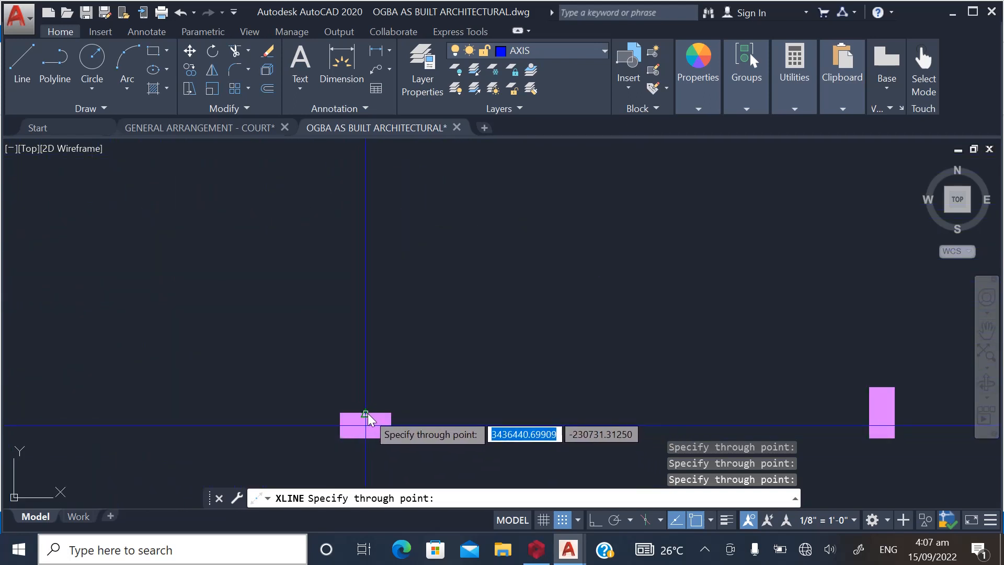
{"action": "scroll", "coordinate": [367, 419], "scroll_direction": "down", "scroll_amount": 6}
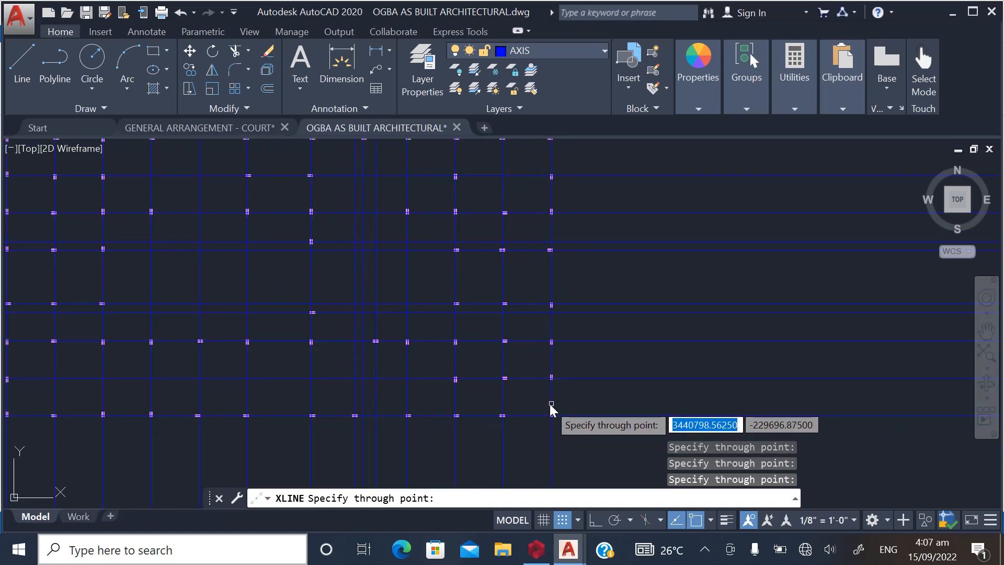
Add a vertical construction line through the slightly offset second-to-last column in the third row
{"action": "scroll", "coordinate": [522, 163], "scroll_direction": "up", "scroll_amount": 5}
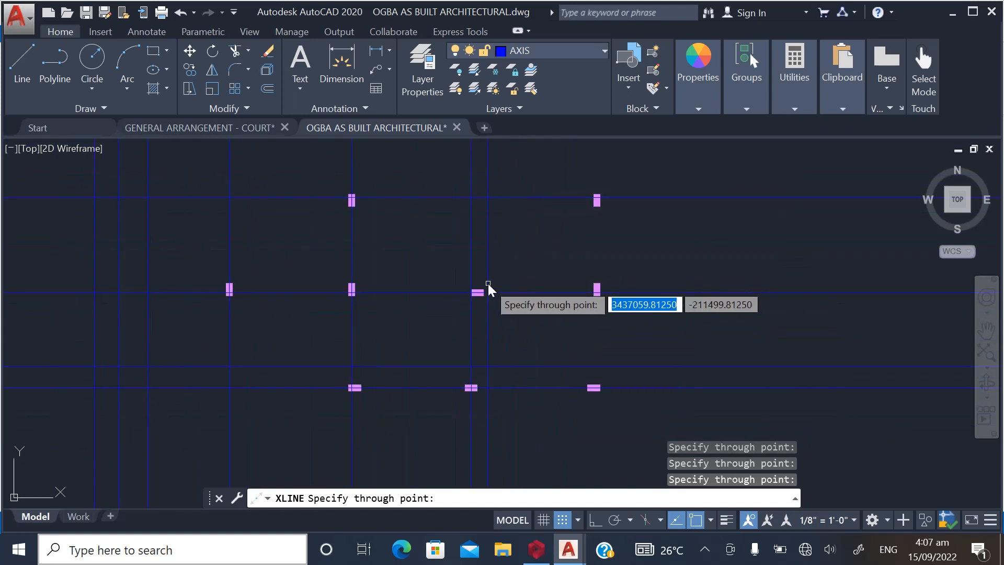
{"action": "scroll", "coordinate": [488, 283], "scroll_direction": "up", "scroll_amount": 5}
{"action": "scroll", "coordinate": [366, 314], "scroll_direction": "down", "scroll_amount": 5}
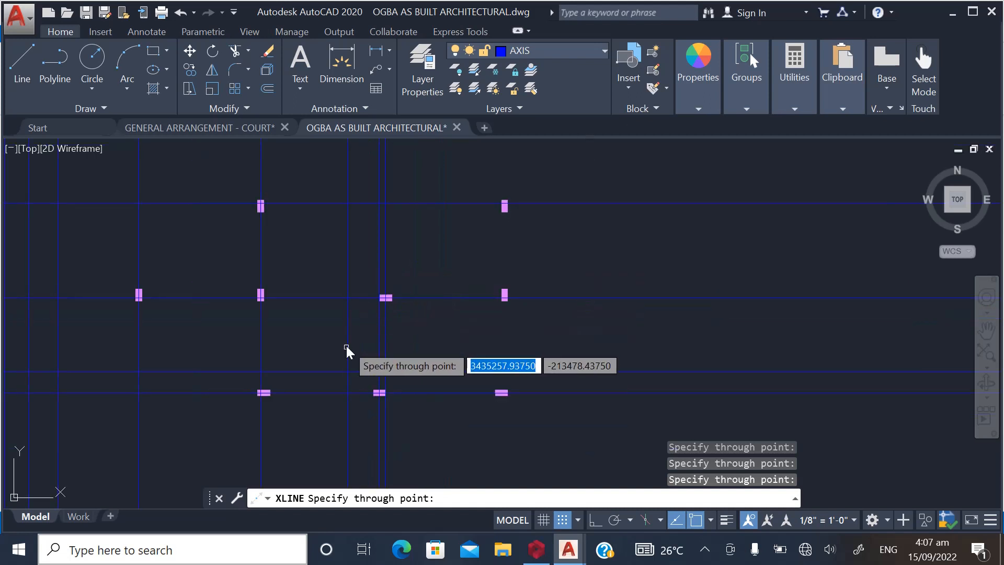
Add a vertical construction line through the midpoint of the rightmost columns and end the construction line command
{"action": "scroll", "coordinate": [418, 352], "scroll_direction": "down", "scroll_amount": 3}
{"action": "scroll", "coordinate": [366, 449], "scroll_direction": "up", "scroll_amount": 5}
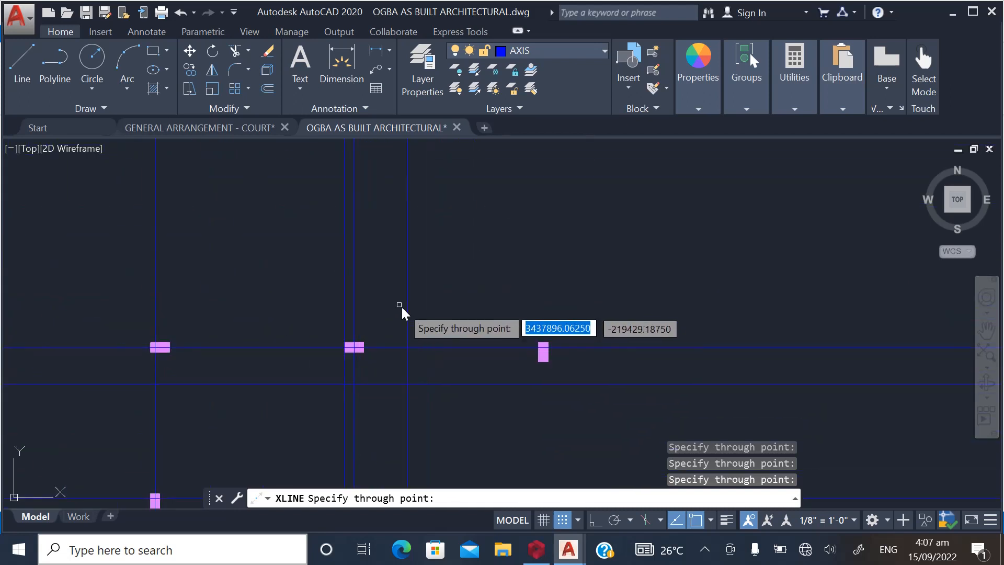
{"action": "scroll", "coordinate": [408, 324], "scroll_direction": "down", "scroll_amount": 3}
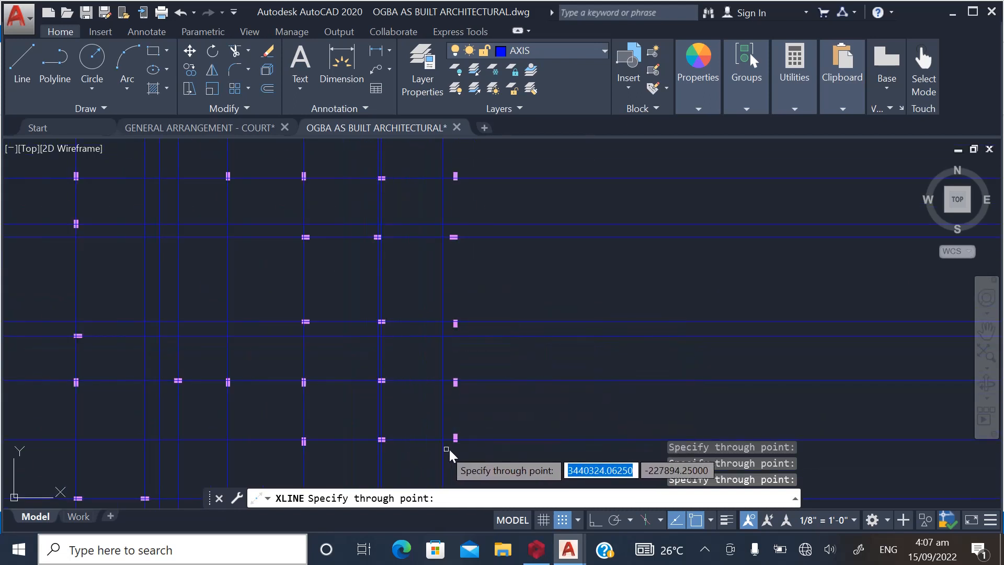
{"action": "scroll", "coordinate": [450, 450], "scroll_direction": "up", "scroll_amount": 3}
{"action": "scroll", "coordinate": [451, 366], "scroll_direction": "up", "scroll_amount": 4}
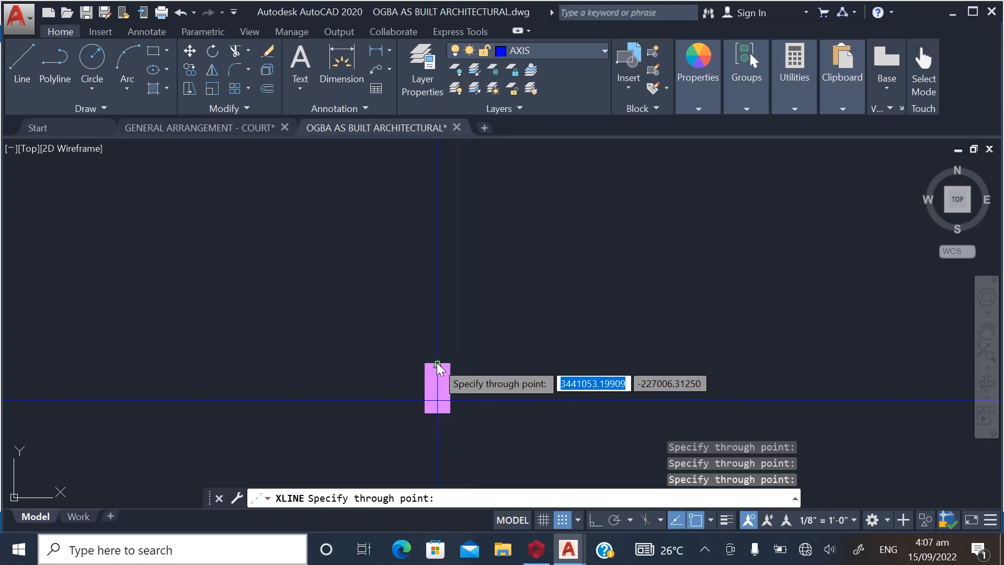
{"action": "scroll", "coordinate": [376, 443], "scroll_direction": "down", "scroll_amount": 5}
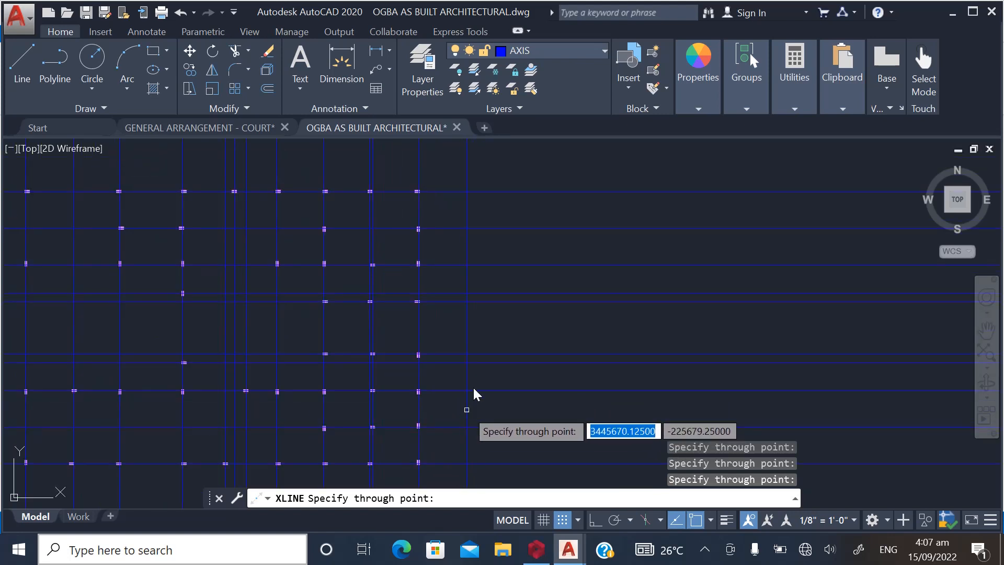
{"action": "scroll", "coordinate": [441, 209], "scroll_direction": "up", "scroll_amount": 3}
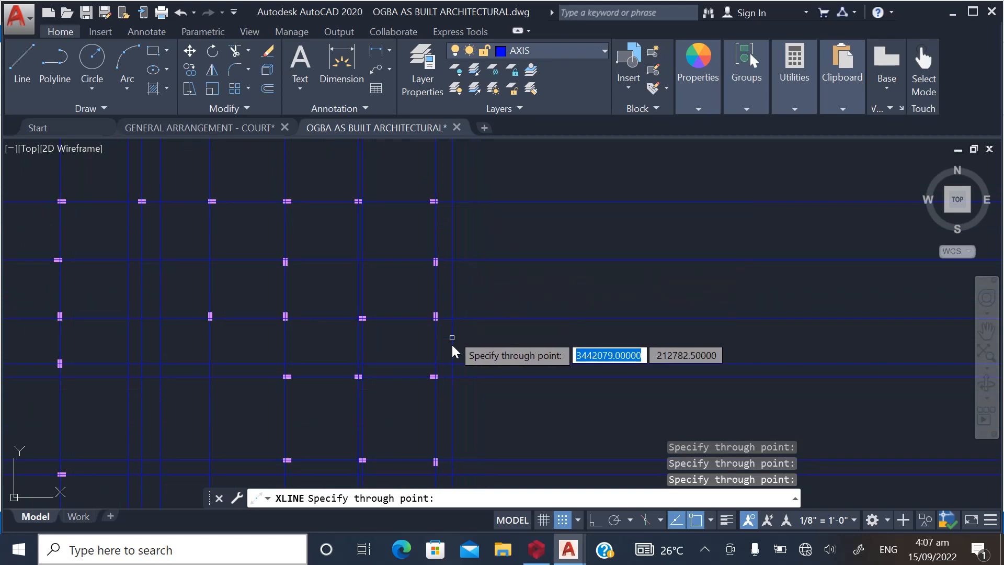
{"action": "scroll", "coordinate": [411, 265], "scroll_direction": "down", "scroll_amount": 2}
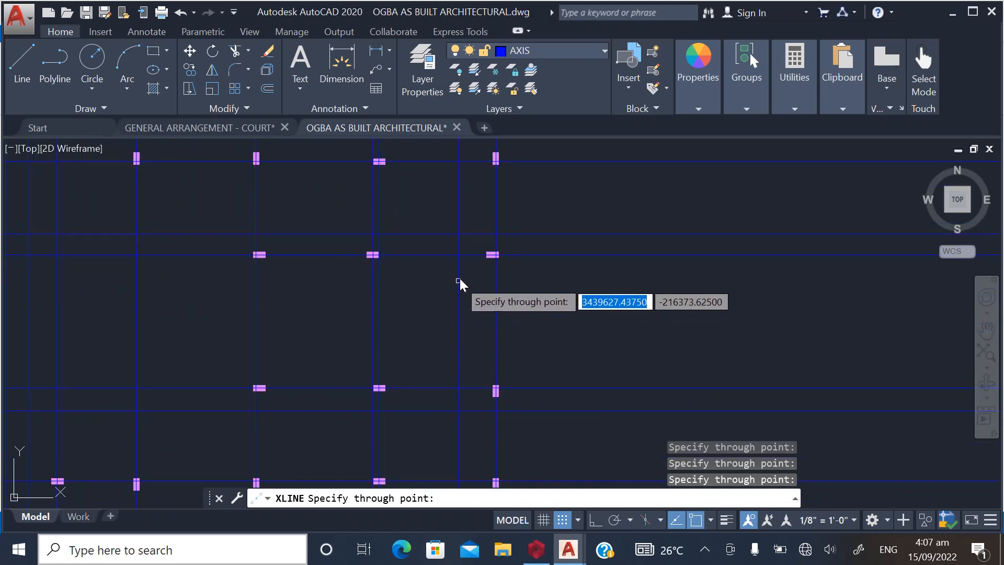
{"action": "scroll", "coordinate": [462, 288], "scroll_direction": "down", "scroll_amount": 2}
{"action": "scroll", "coordinate": [447, 316], "scroll_direction": "up", "scroll_amount": 2}
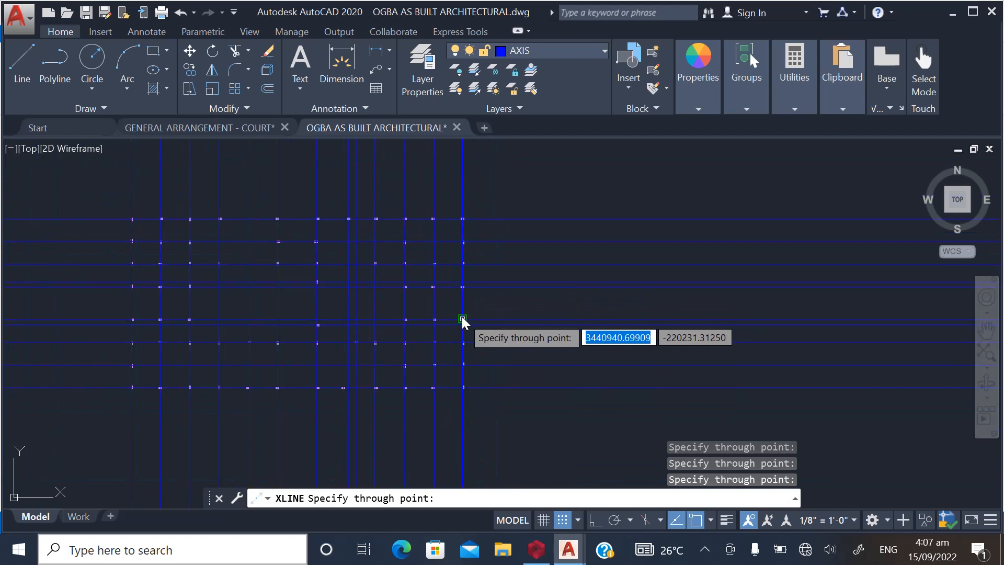
{"action": "key", "text": "Escape"}
Examine the column grid to check that the construction lines pass through the columns in every row
{"action": "scroll", "coordinate": [460, 300], "scroll_direction": "down", "scroll_amount": 2}
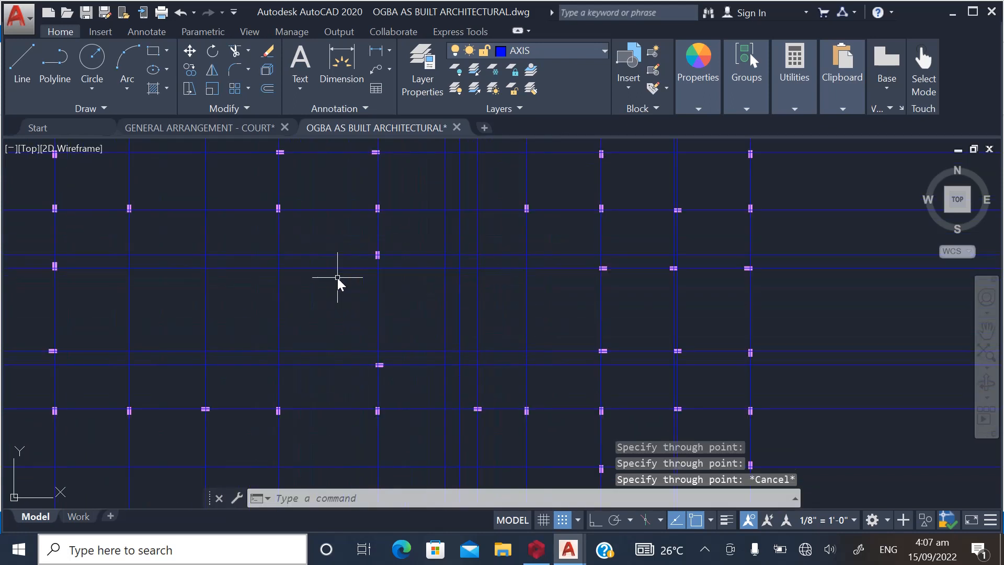
{"action": "scroll", "coordinate": [210, 307], "scroll_direction": "down", "scroll_amount": 1}
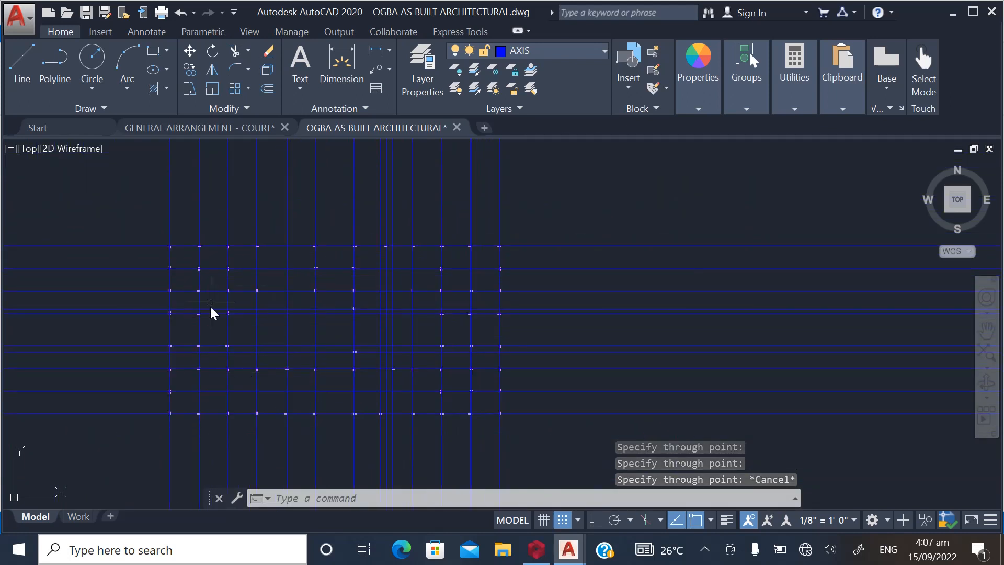
{"action": "scroll", "coordinate": [184, 239], "scroll_direction": "up", "scroll_amount": 3}
{"action": "scroll", "coordinate": [183, 240], "scroll_direction": "up", "scroll_amount": 3}
{"action": "scroll", "coordinate": [157, 256], "scroll_direction": "down", "scroll_amount": 3}
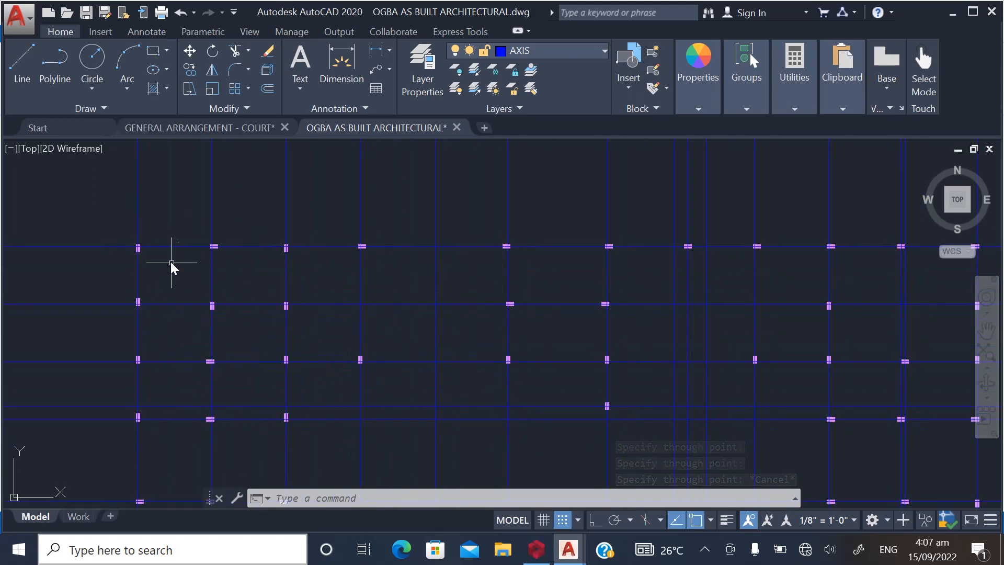
{"action": "scroll", "coordinate": [172, 281], "scroll_direction": "down", "scroll_amount": 2}
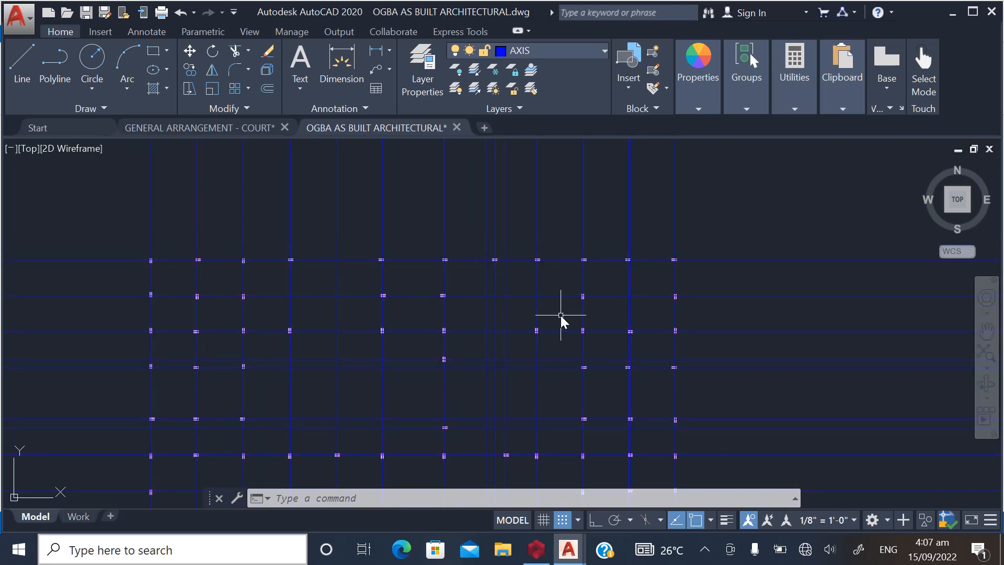
{"action": "scroll", "coordinate": [231, 315], "scroll_direction": "up", "scroll_amount": 3}
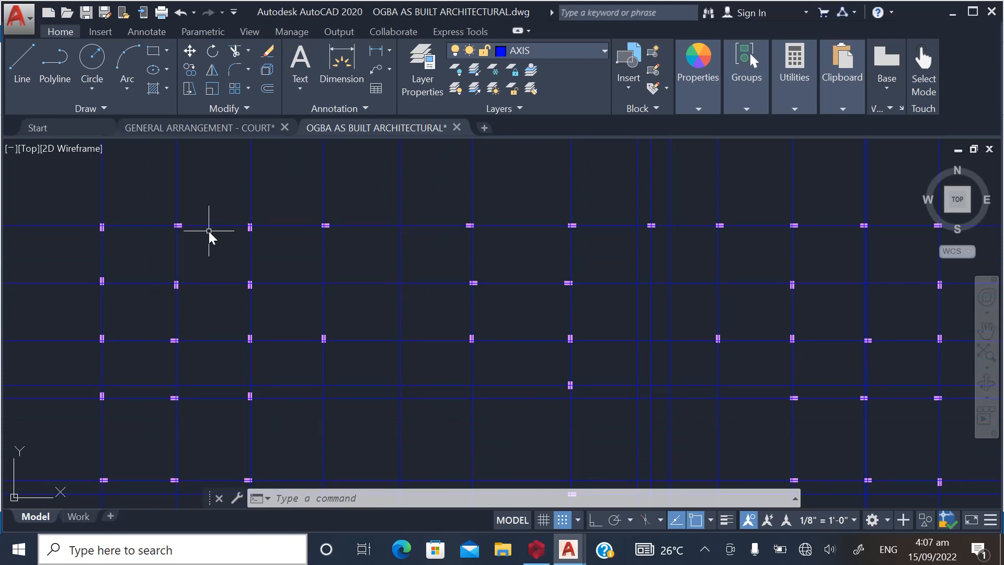
{"action": "scroll", "coordinate": [209, 238], "scroll_direction": "down", "scroll_amount": 3}
{"action": "scroll", "coordinate": [269, 306], "scroll_direction": "up", "scroll_amount": 5}
{"action": "scroll", "coordinate": [314, 261], "scroll_direction": "down", "scroll_amount": 5}
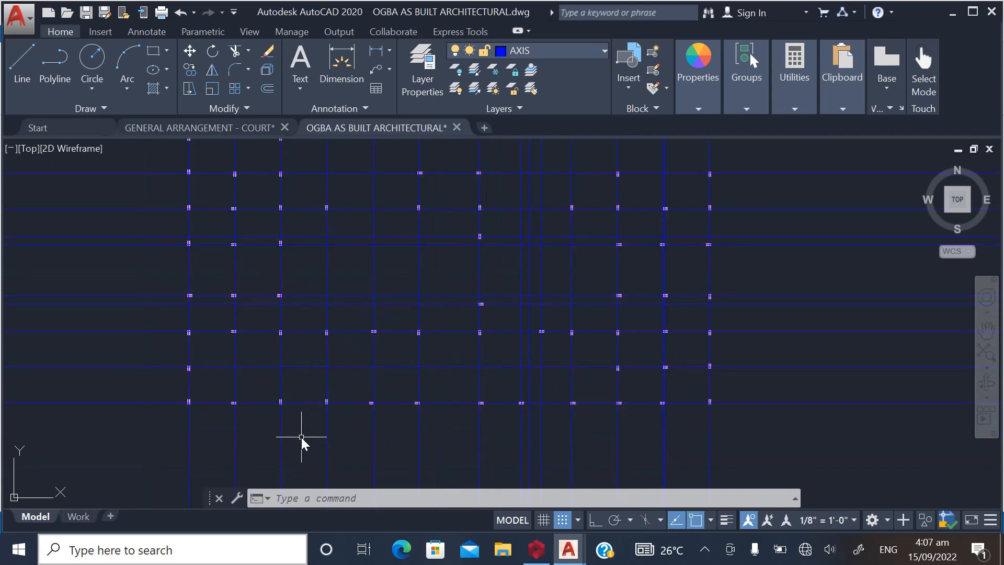
Draw a rectangle enclosing the whole column grid with a margin on every side
{"action": "scroll", "coordinate": [306, 434], "scroll_direction": "down", "scroll_amount": 4}
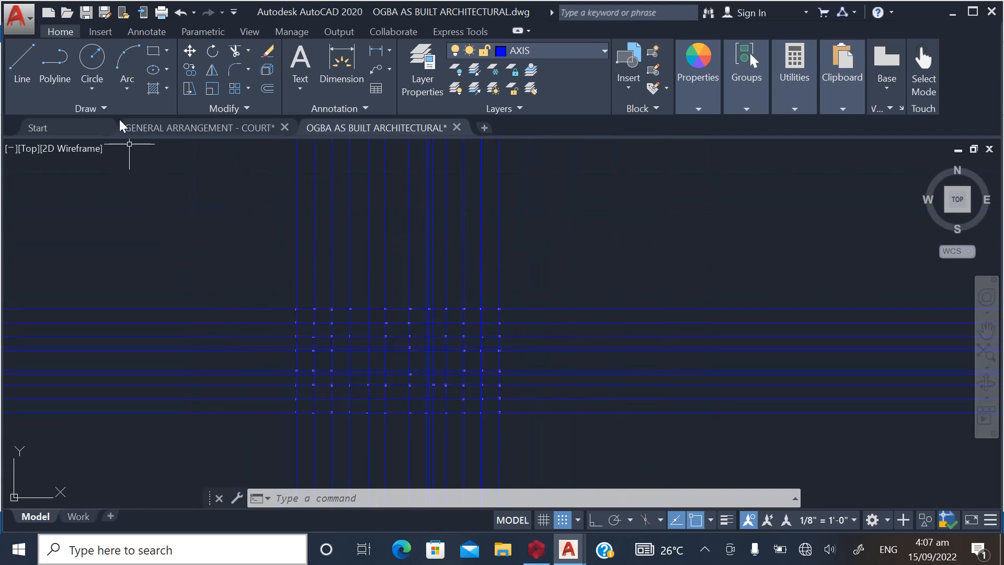
{"action": "left_click", "coordinate": [155, 53]}
{"action": "scroll", "coordinate": [283, 280], "scroll_direction": "down", "scroll_amount": 2}
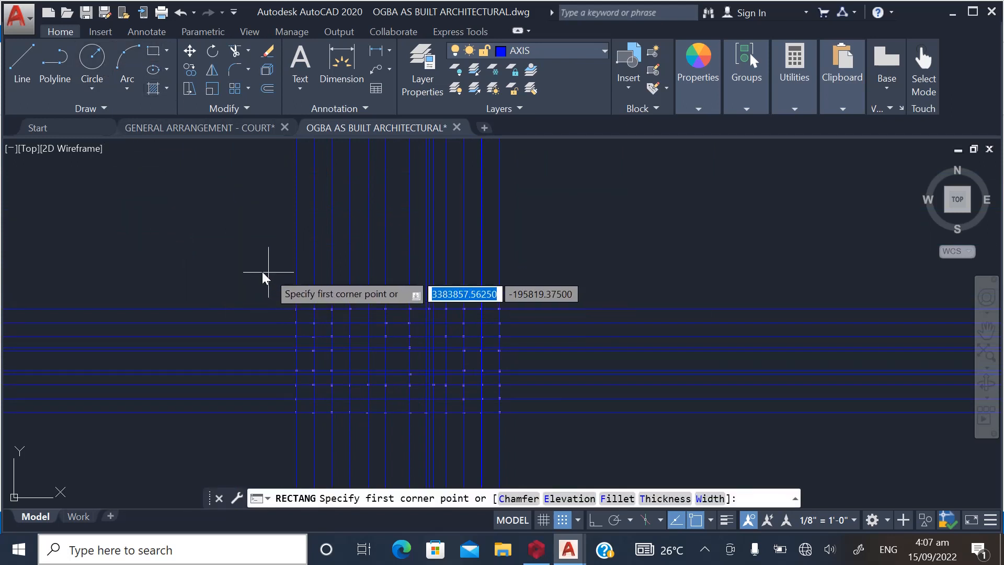
{"action": "left_click", "coordinate": [292, 285]}
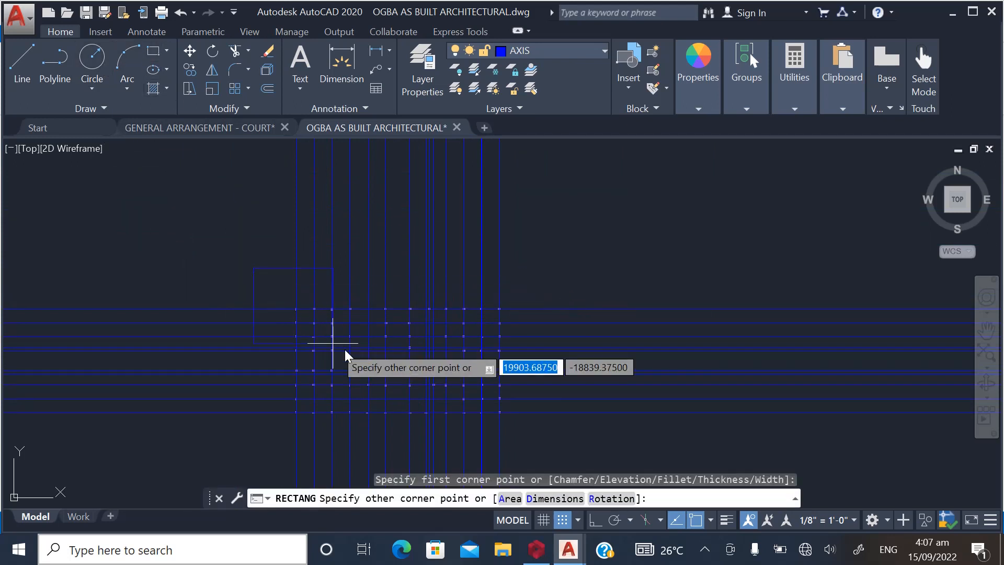
{"action": "left_click", "coordinate": [477, 411]}
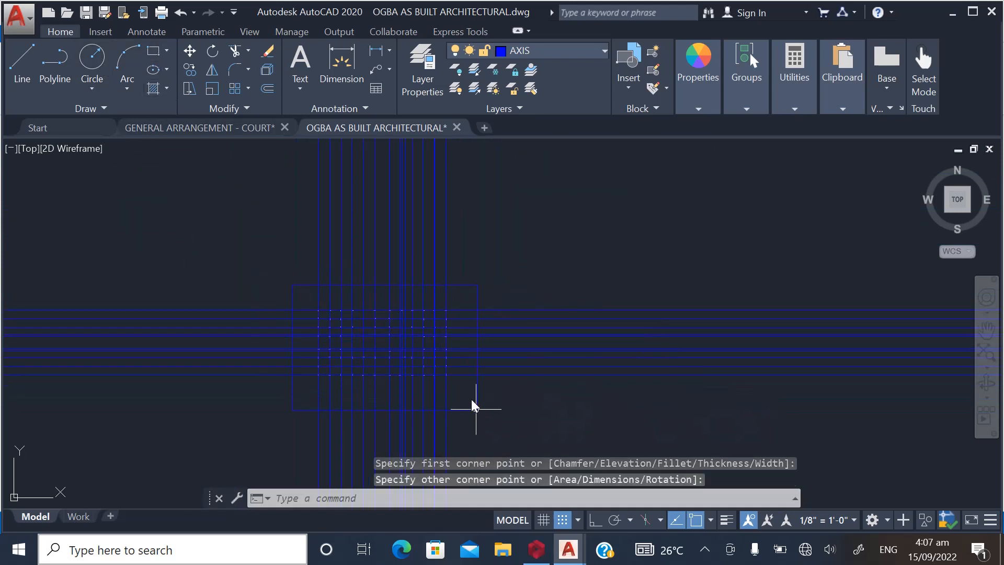
Trim the construction lines that extend beyond the rectangle's right and upper sides, using all objects as cutting edges
{"action": "left_click", "coordinate": [234, 52]}
{"action": "key", "text": "Return"}
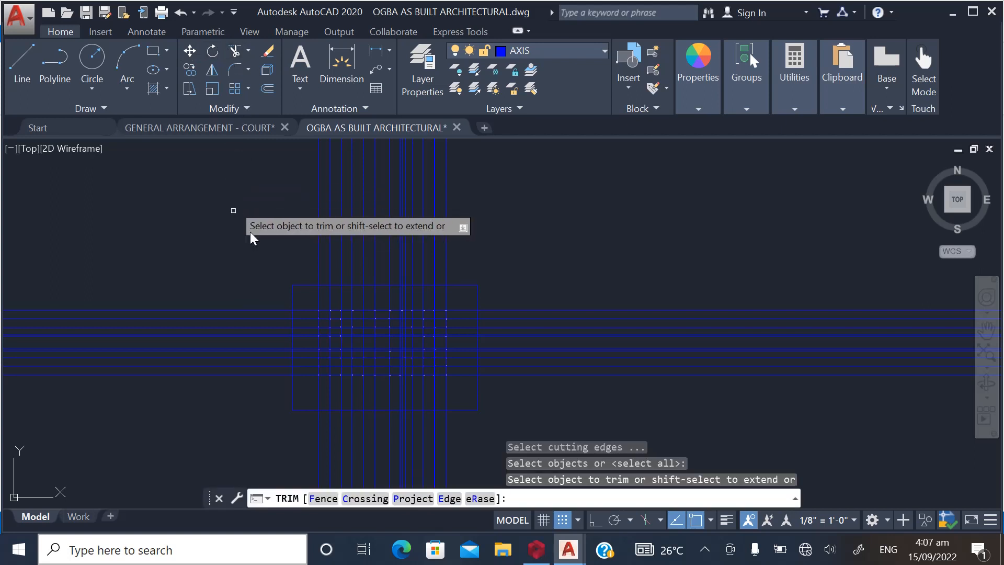
{"action": "left_click", "coordinate": [629, 395]}
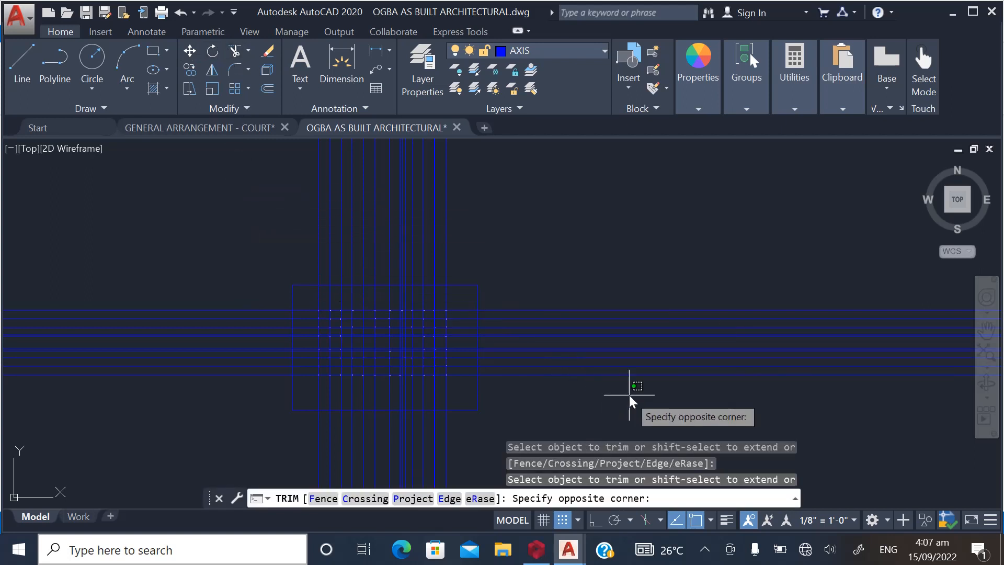
{"action": "left_click", "coordinate": [554, 263]}
{"action": "left_click", "coordinate": [491, 240]}
{"action": "left_click", "coordinate": [287, 190]}
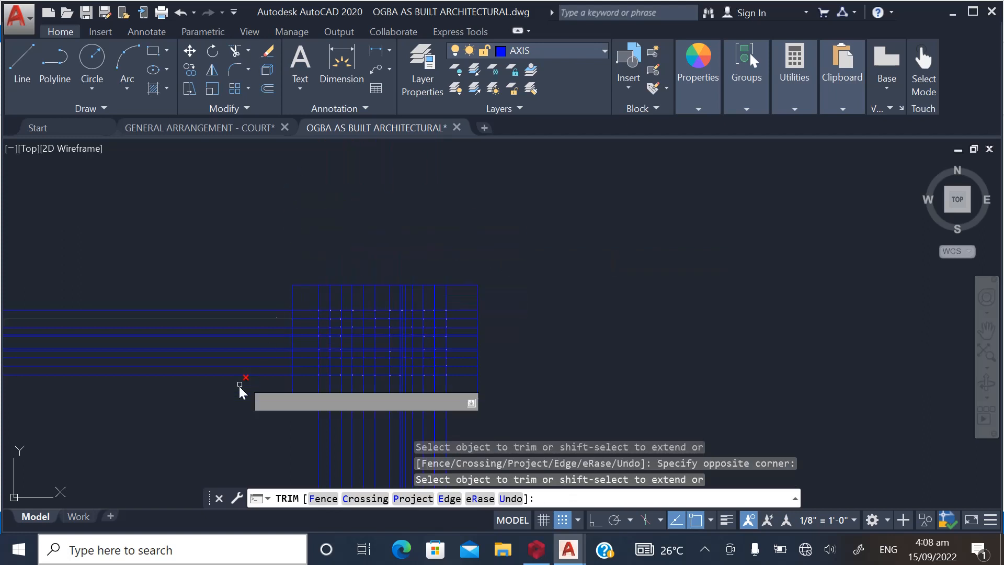
Trim the construction lines beyond the rectangle's left and lower sides and end the Trim command
{"action": "left_click", "coordinate": [229, 407]}
{"action": "left_click", "coordinate": [178, 274]}
{"action": "scroll", "coordinate": [246, 243], "scroll_direction": "down", "scroll_amount": 2}
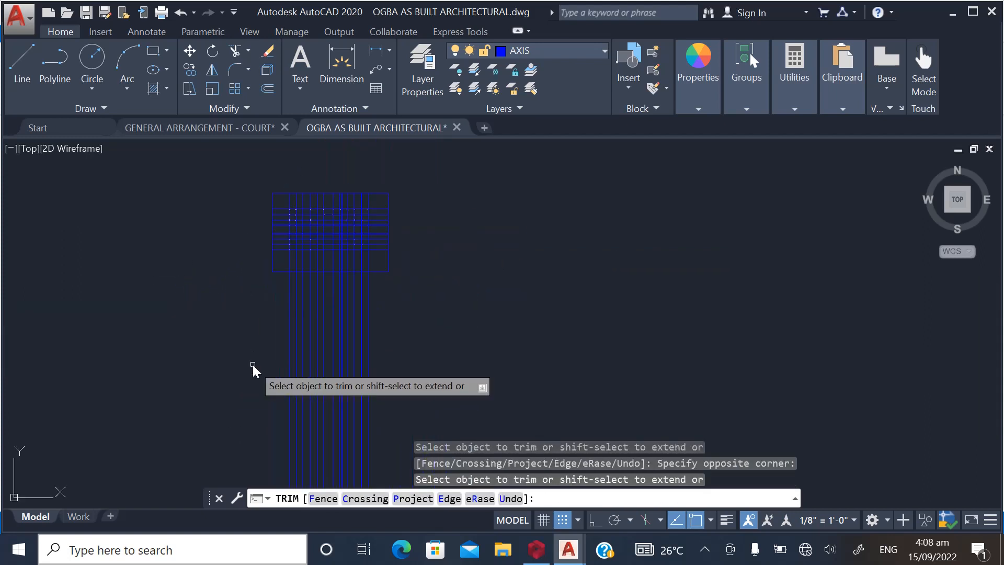
{"action": "left_click", "coordinate": [417, 312]}
{"action": "left_click", "coordinate": [244, 306]}
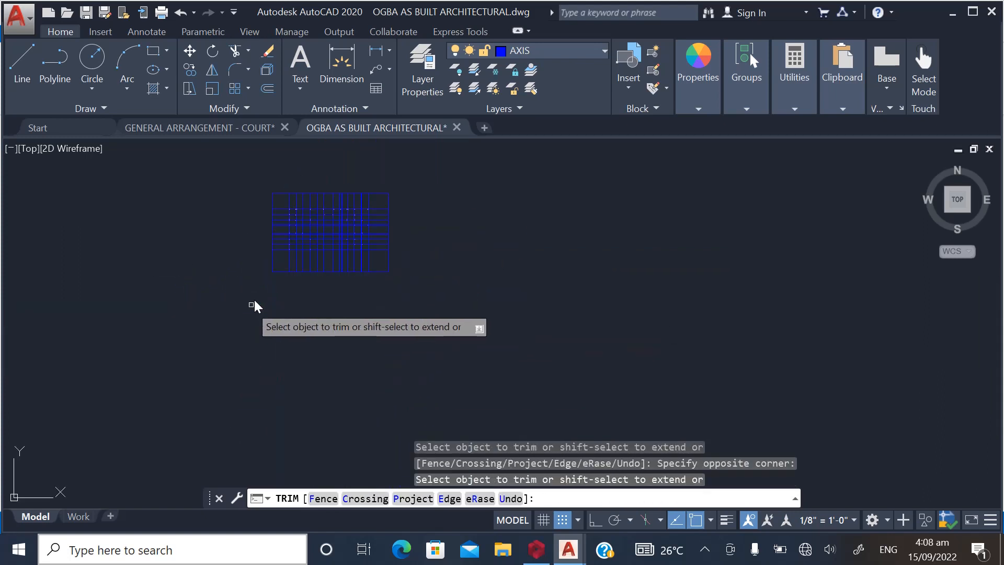
{"action": "key", "text": "Escape"}
Delete the boundary rectangle around the trimmed axis grid
{"action": "scroll", "coordinate": [262, 175], "scroll_direction": "up", "scroll_amount": 2}
{"action": "left_click", "coordinate": [280, 239]}
{"action": "left_click", "coordinate": [224, 218]}
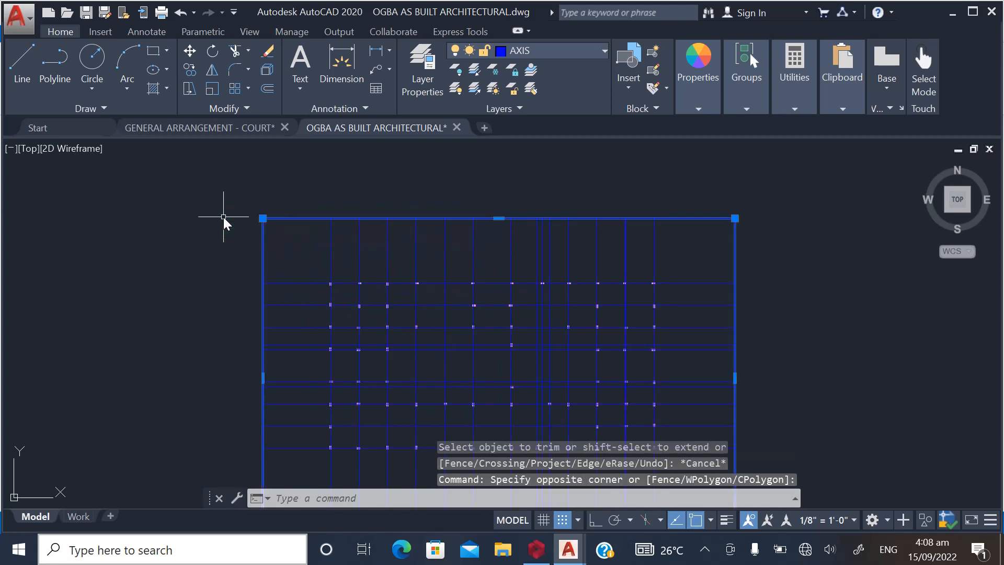
{"action": "key", "text": "Delete"}
{"action": "scroll", "coordinate": [376, 248], "scroll_direction": "up", "scroll_amount": 4}
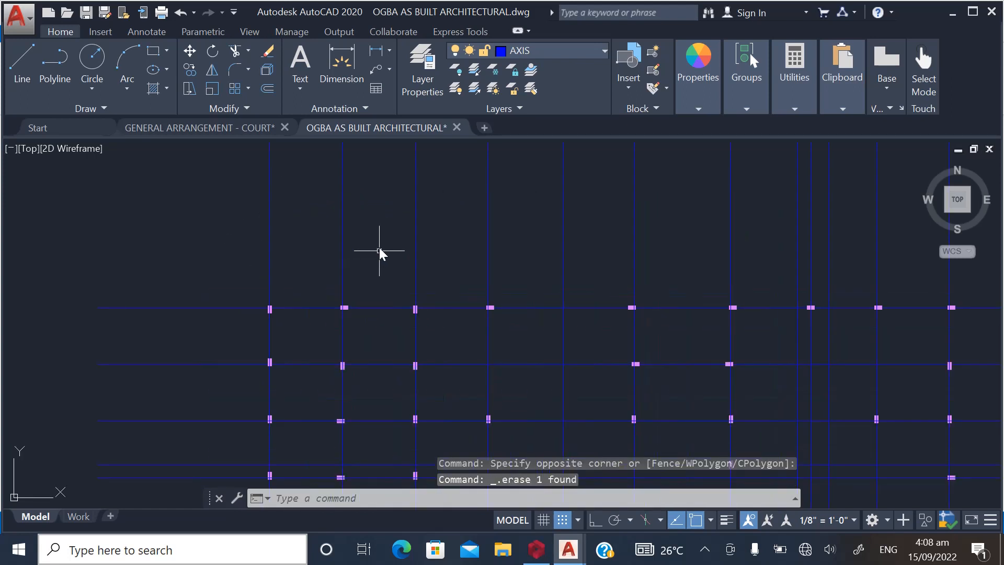
Move the axis grid with its columns to the empty area below the framed floor plans
{"action": "scroll", "coordinate": [320, 230], "scroll_direction": "down", "scroll_amount": 5}
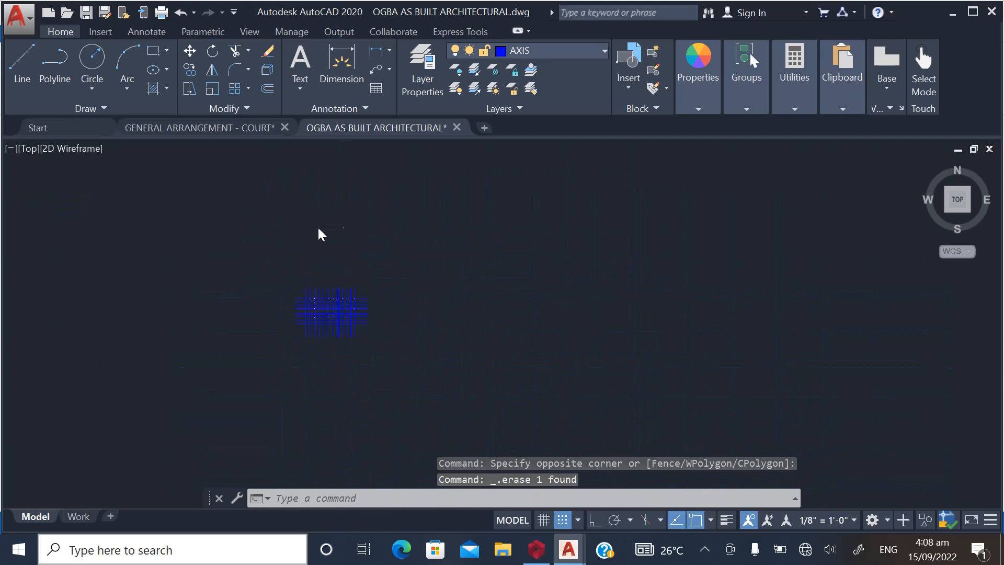
{"action": "left_click", "coordinate": [188, 51]}
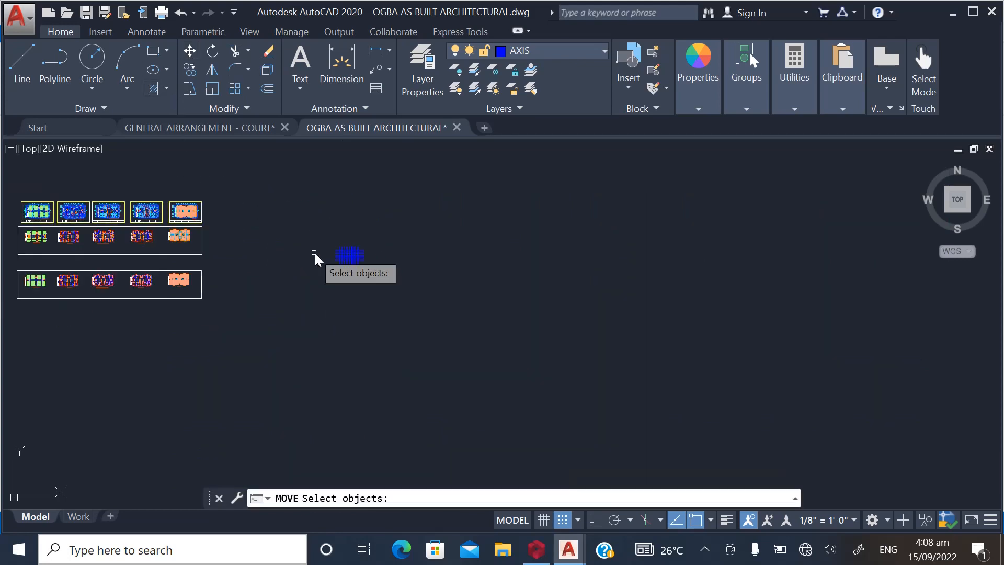
{"action": "left_click", "coordinate": [412, 300]}
{"action": "key", "text": "Return"}
{"action": "left_click", "coordinate": [356, 256]}
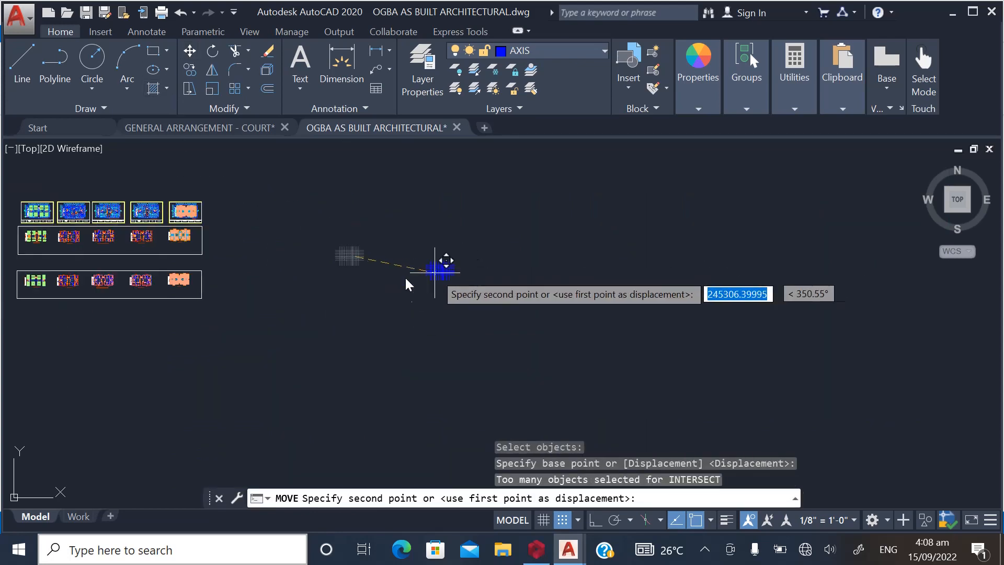
{"action": "scroll", "coordinate": [136, 314], "scroll_direction": "up", "scroll_amount": 3}
{"action": "left_click", "coordinate": [201, 276]}
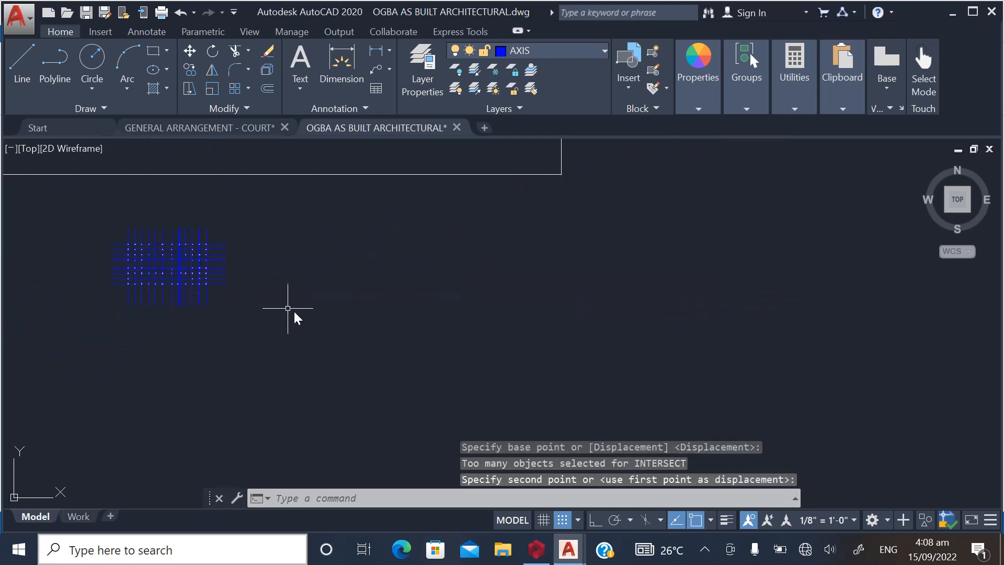
Copy the complete axis grid with its columns and paste it into the ROOF PLAN.dxf drawing
{"action": "scroll", "coordinate": [208, 293], "scroll_direction": "down", "scroll_amount": 2}
{"action": "scroll", "coordinate": [243, 293], "scroll_direction": "up", "scroll_amount": 8}
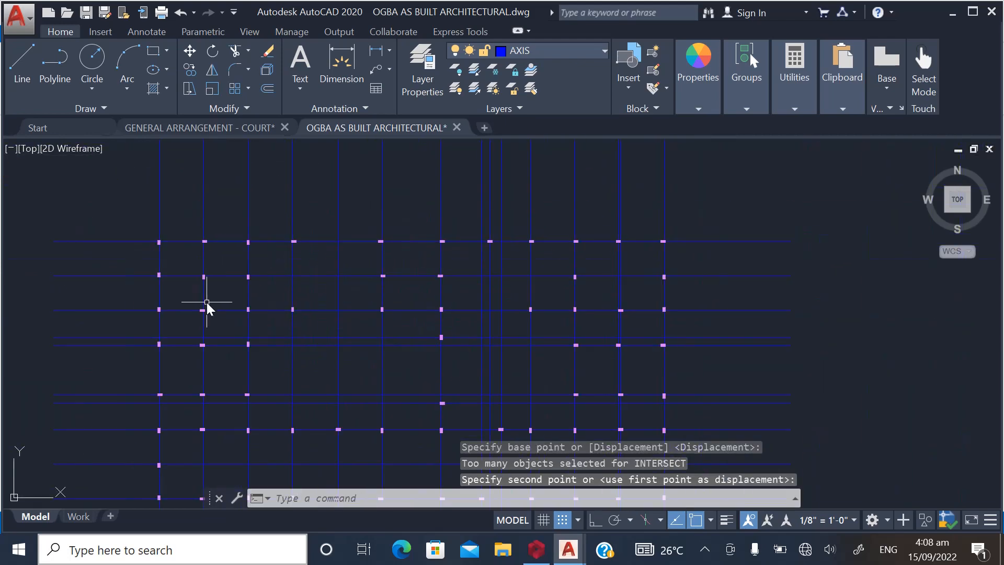
{"action": "scroll", "coordinate": [316, 294], "scroll_direction": "up", "scroll_amount": 6}
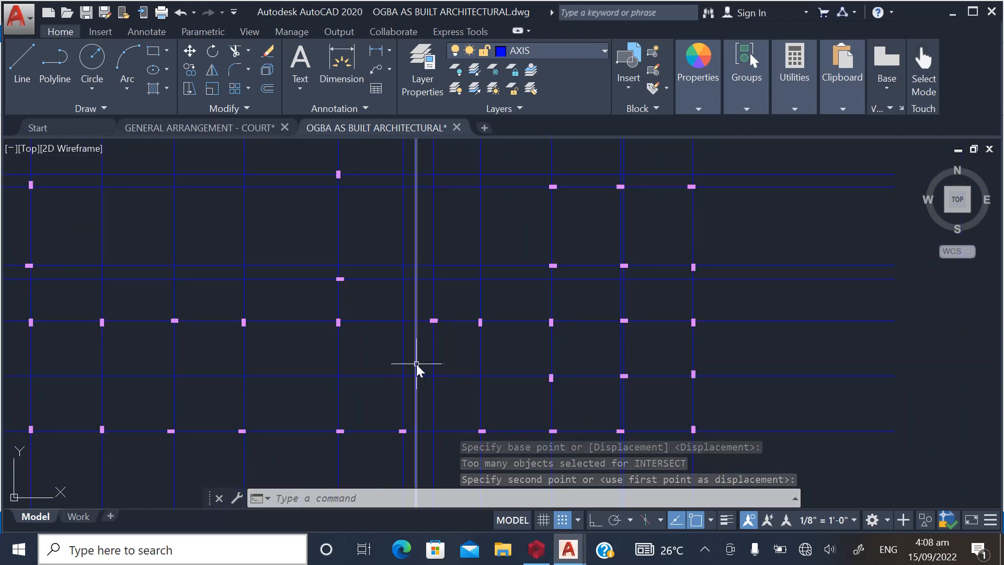
{"action": "scroll", "coordinate": [316, 353], "scroll_direction": "down", "scroll_amount": 4}
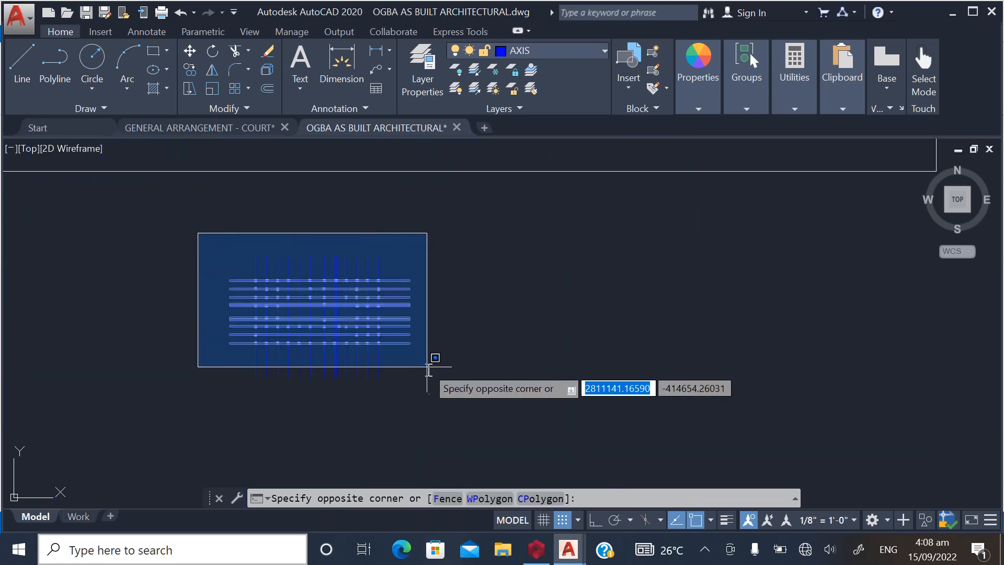
{"action": "left_click", "coordinate": [459, 393]}
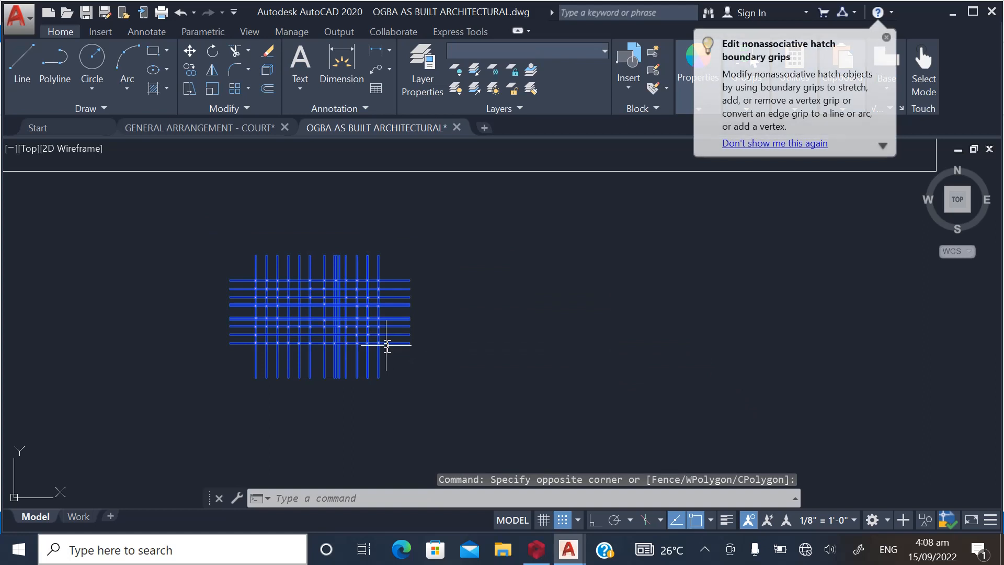
{"action": "key", "text": "ctrl+c"}
{"action": "mouse_move", "coordinate": [568, 549]}
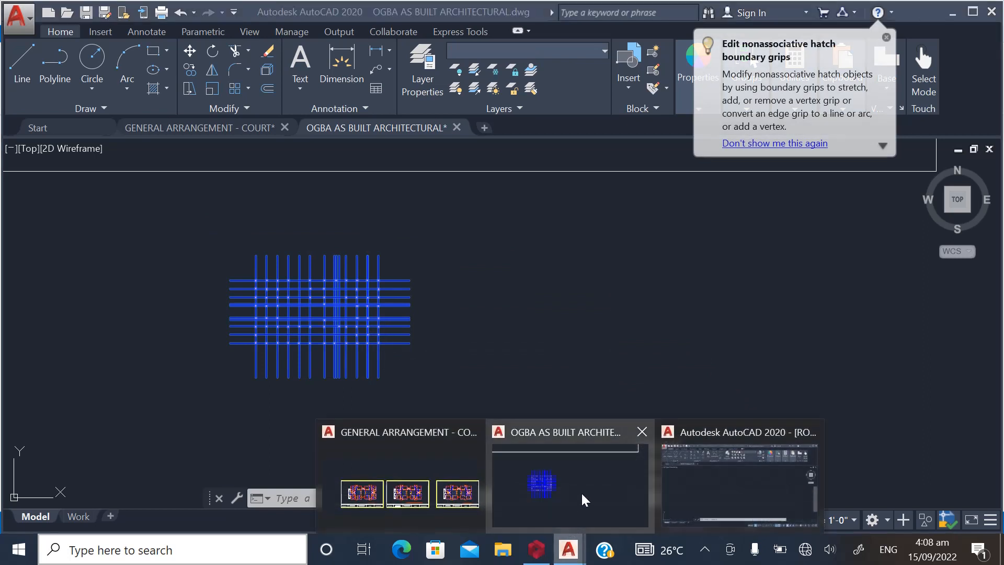
{"action": "left_click", "coordinate": [698, 481]}
{"action": "key", "text": "ctrl+v"}
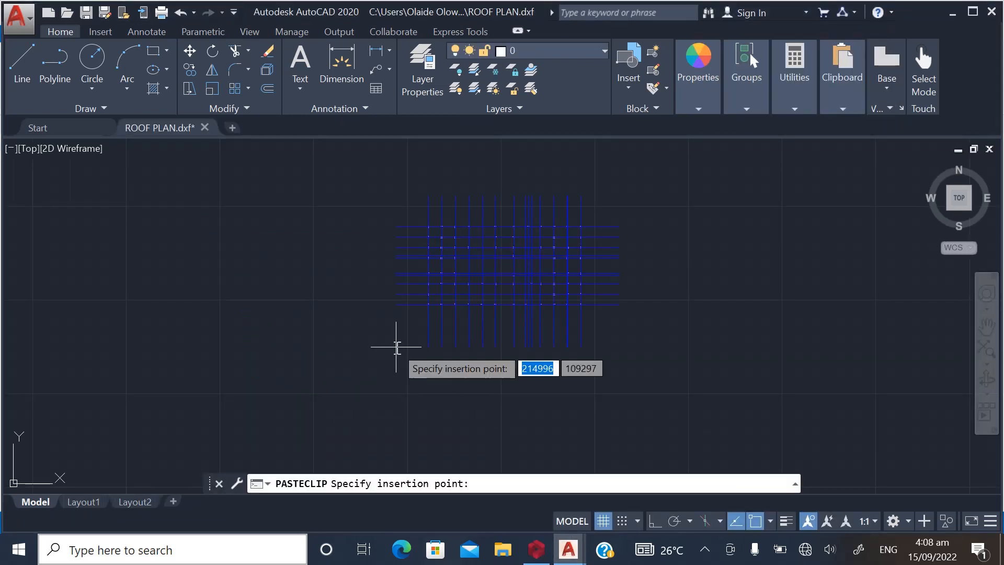
Switch the COLUMN and AXIS layers off and back on to check which objects of the pasted grid each one holds
{"action": "left_click", "coordinate": [603, 48]}
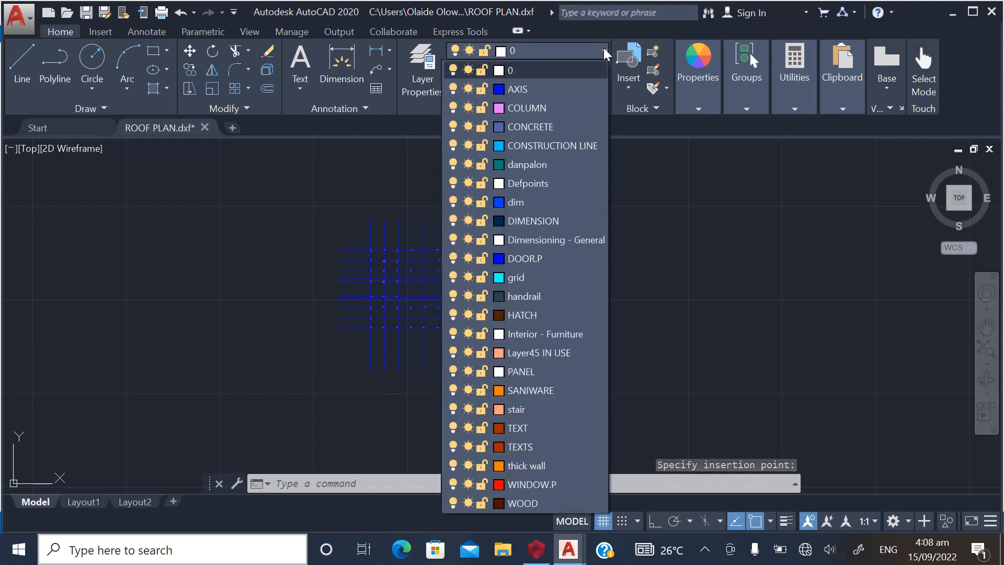
{"action": "left_click", "coordinate": [604, 48]}
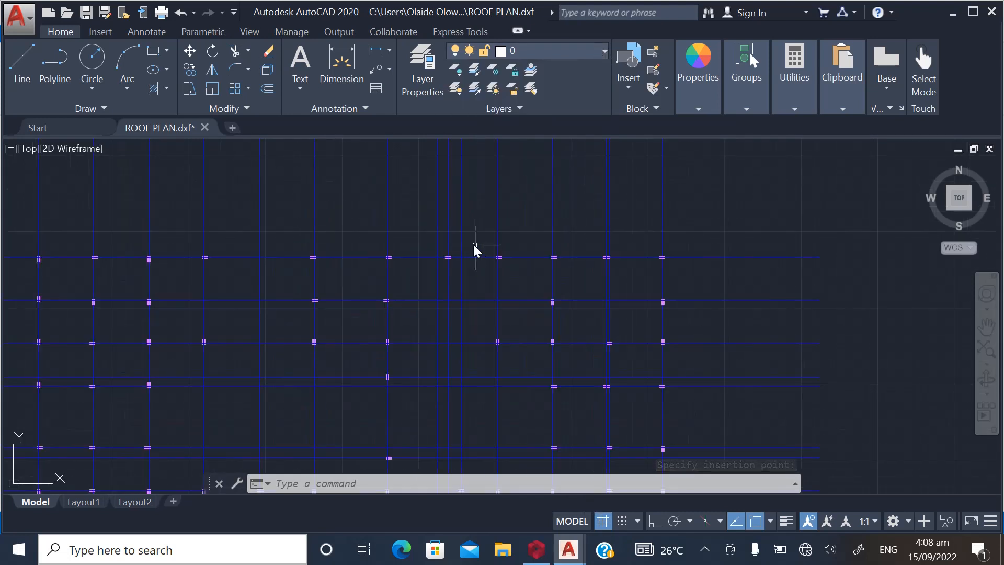
{"action": "scroll", "coordinate": [413, 263], "scroll_direction": "down", "scroll_amount": 4}
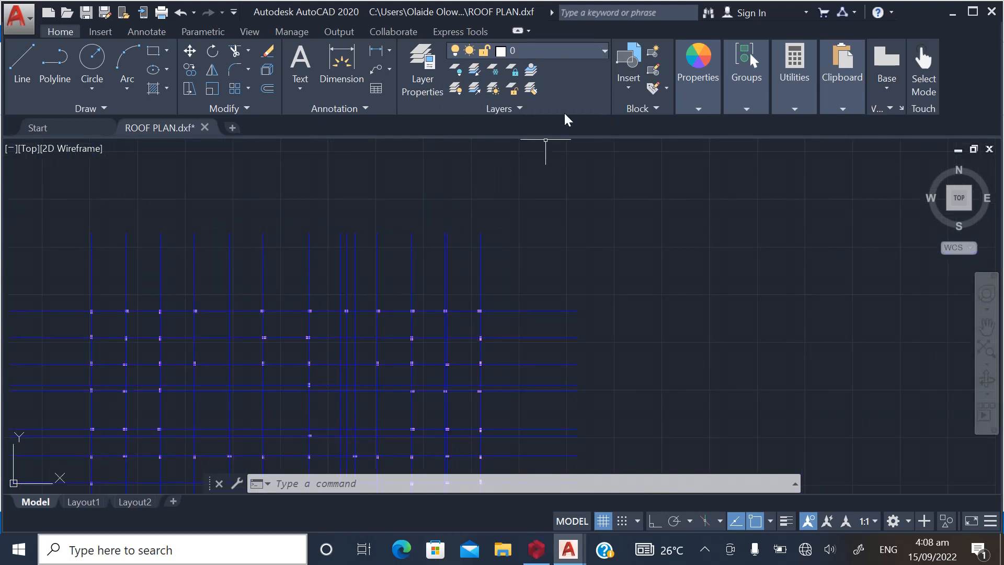
{"action": "left_click", "coordinate": [604, 49]}
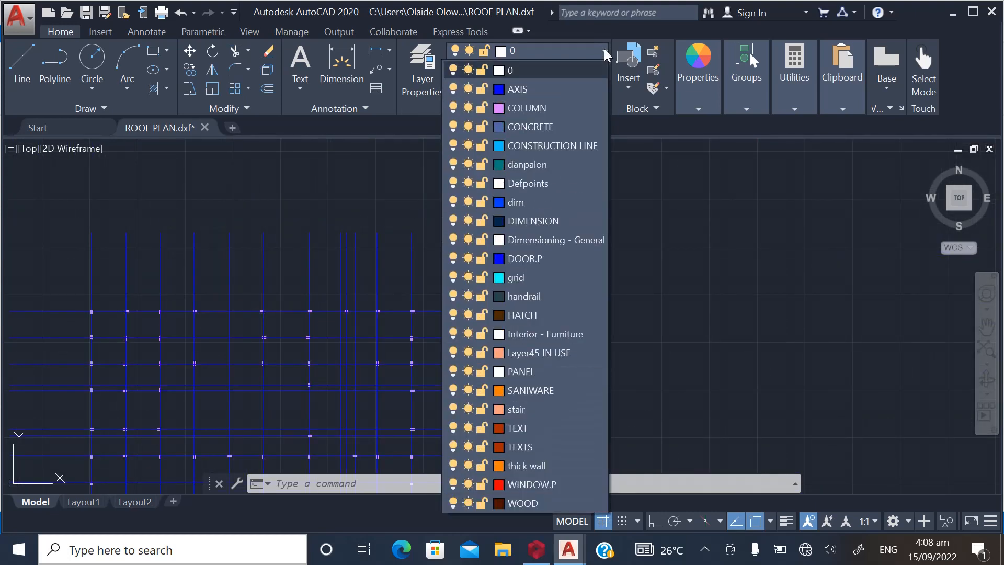
{"action": "left_click", "coordinate": [454, 108]}
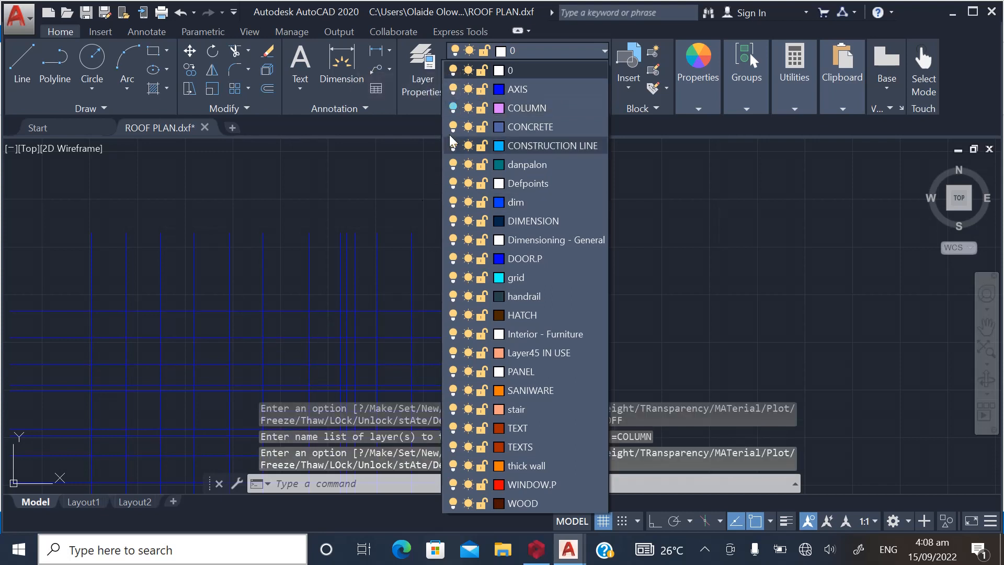
{"action": "left_click", "coordinate": [454, 108]}
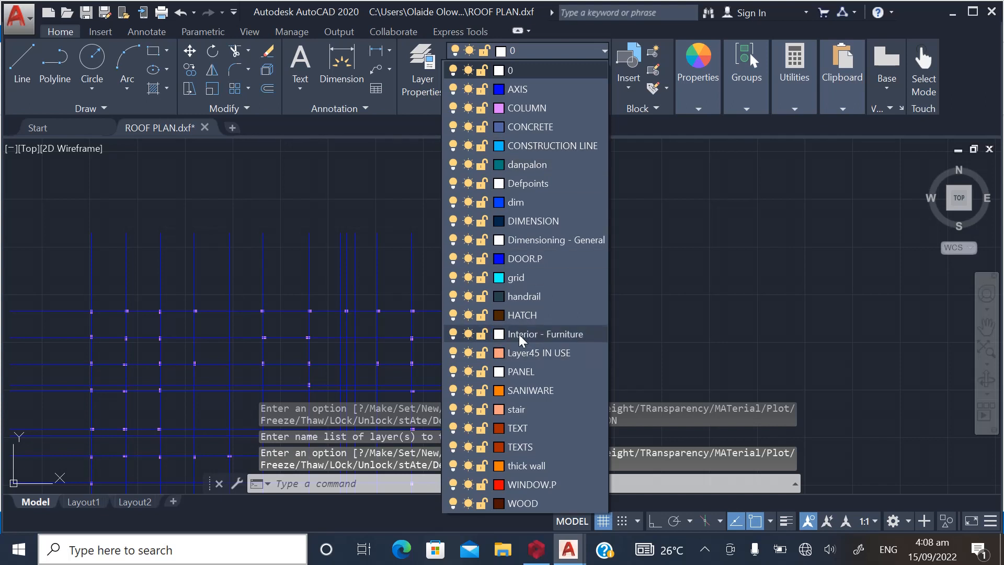
{"action": "left_click", "coordinate": [453, 90]}
{"action": "left_click", "coordinate": [453, 90]}
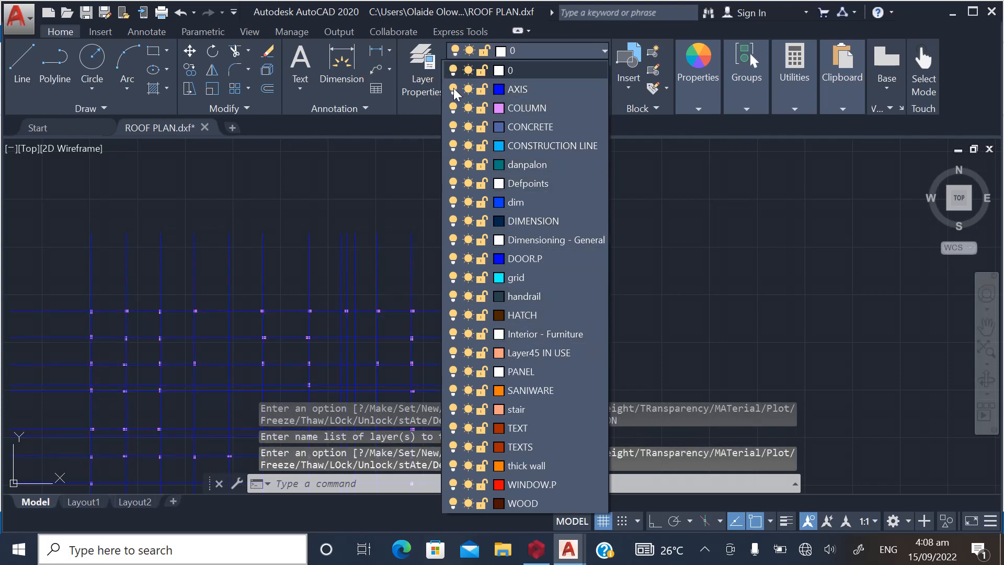
{"action": "left_click", "coordinate": [307, 197]}
{"action": "scroll", "coordinate": [437, 224], "scroll_direction": "down", "scroll_amount": 3}
{"action": "scroll", "coordinate": [470, 235], "scroll_direction": "down", "scroll_amount": 2}
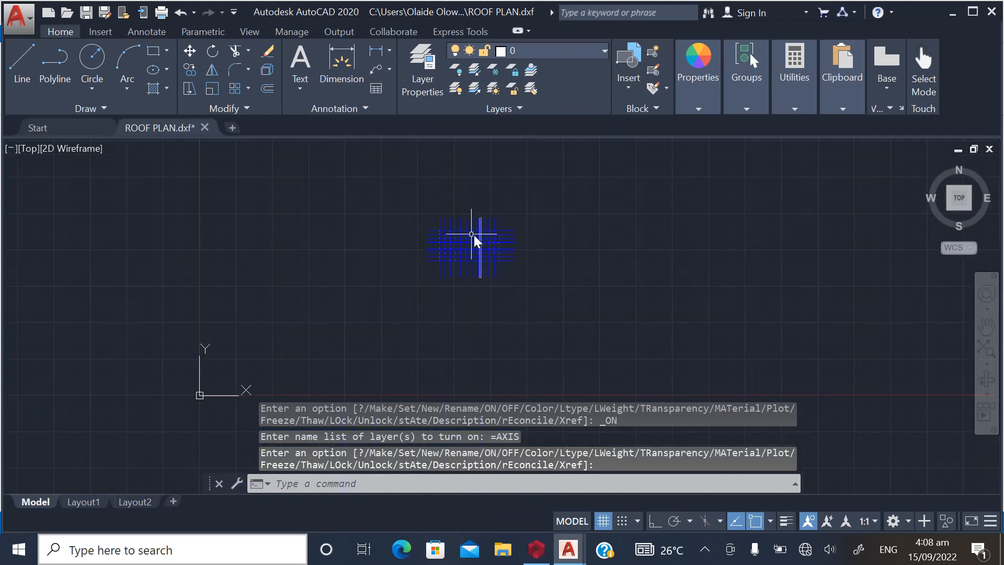
{"action": "scroll", "coordinate": [463, 246], "scroll_direction": "up", "scroll_amount": 6}
{"action": "scroll", "coordinate": [460, 219], "scroll_direction": "down", "scroll_amount": 3}
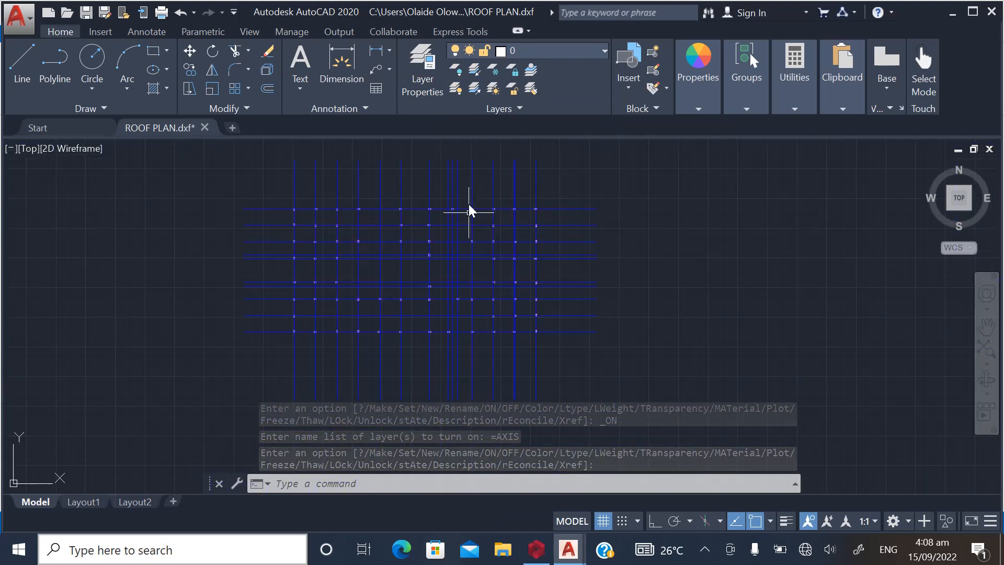
{"action": "scroll", "coordinate": [332, 358], "scroll_direction": "up", "scroll_amount": 6}
{"action": "scroll", "coordinate": [245, 340], "scroll_direction": "down", "scroll_amount": 2}
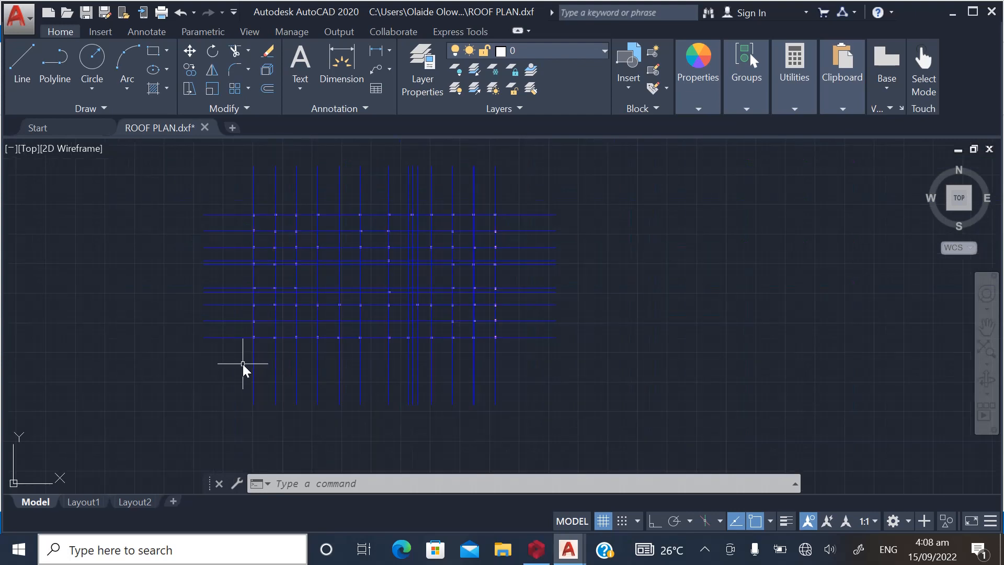
Save the drawing to the Desktop as GENERAL ARRANGEMENT - MAGISTRATE COURT in AutoCAD 2018 DXF format
{"action": "left_click", "coordinate": [22, 24]}
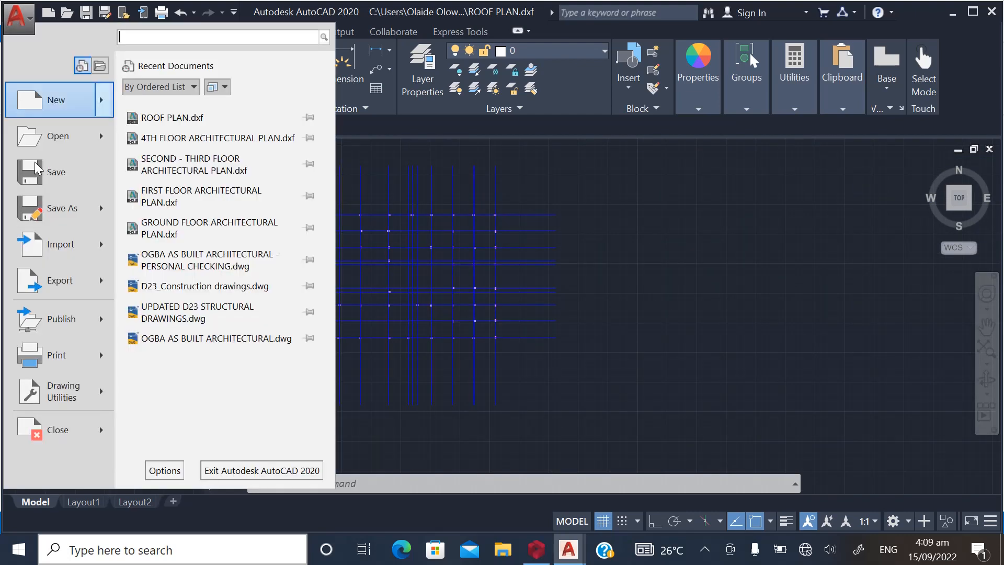
{"action": "left_click", "coordinate": [54, 215]}
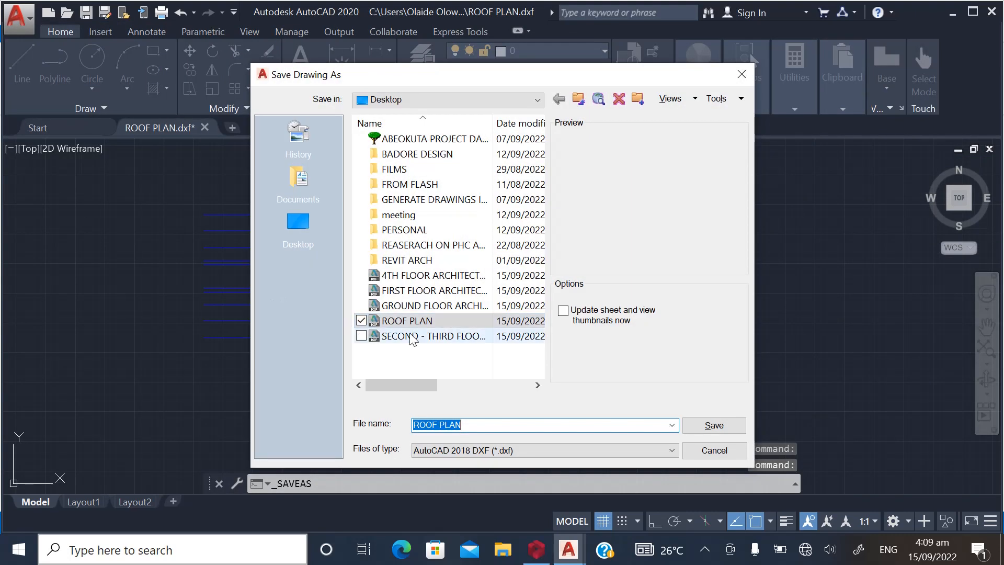
{"action": "left_click", "coordinate": [460, 451]}
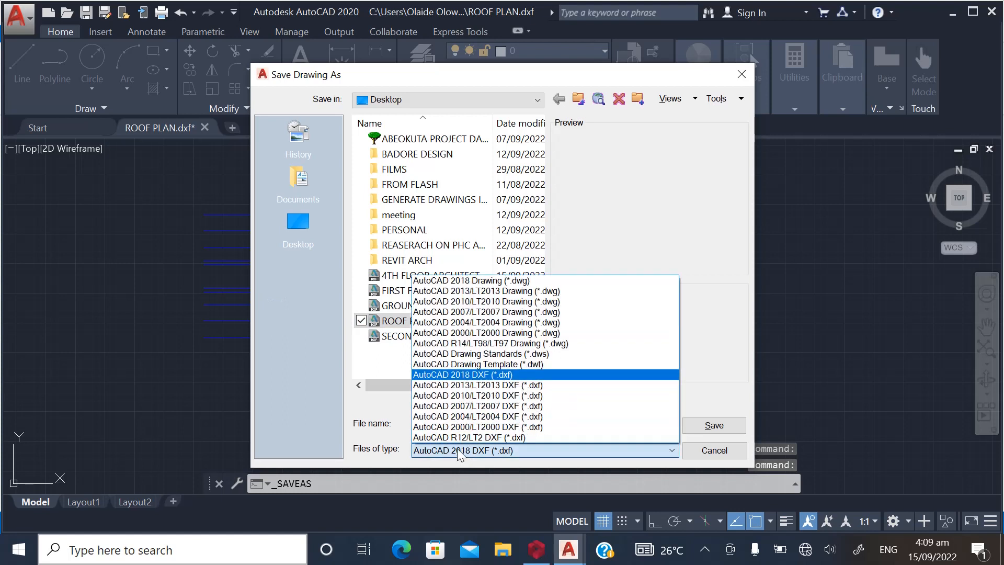
{"action": "left_click", "coordinate": [459, 452]}
{"action": "left_click_drag", "start_coordinate": [461, 424], "coordinate": [402, 422]}
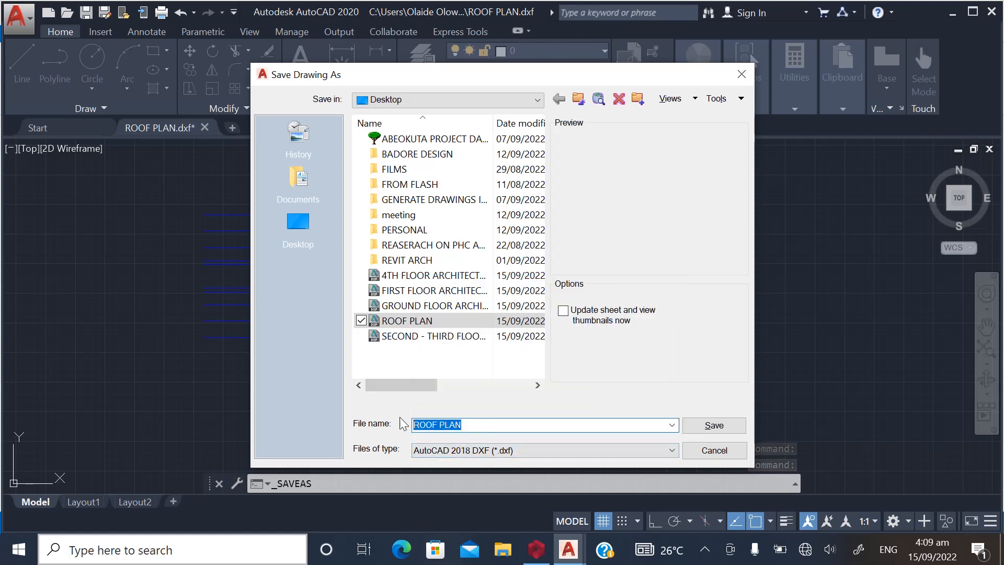
{"action": "type", "text": "GENER"}
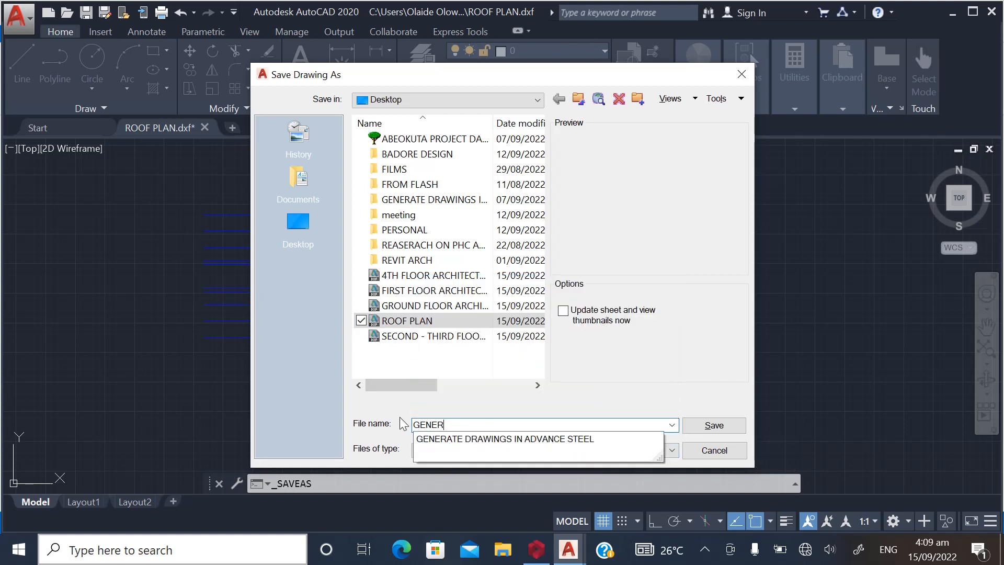
{"action": "type", "text": "AL"}
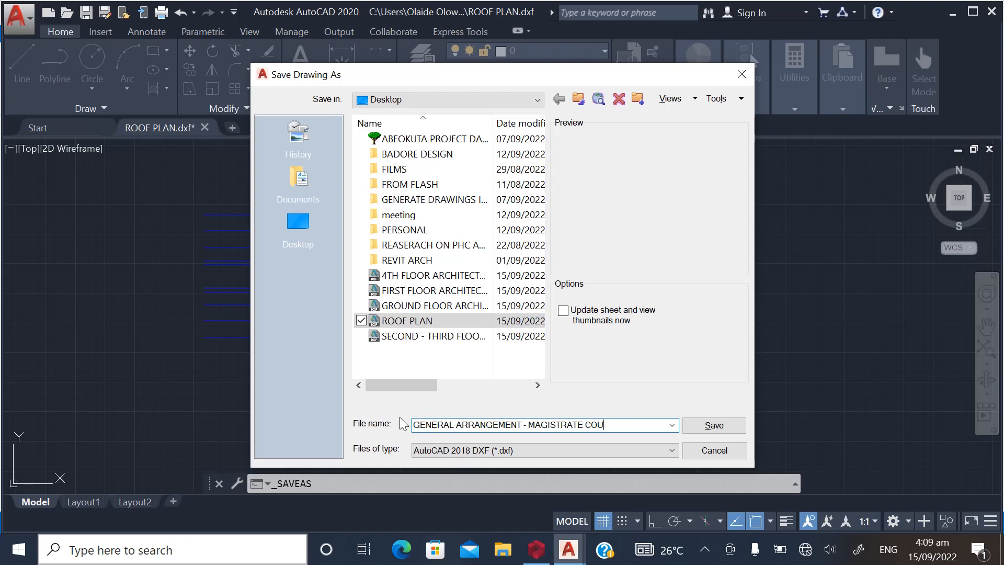
{"action": "left_click", "coordinate": [293, 224]}
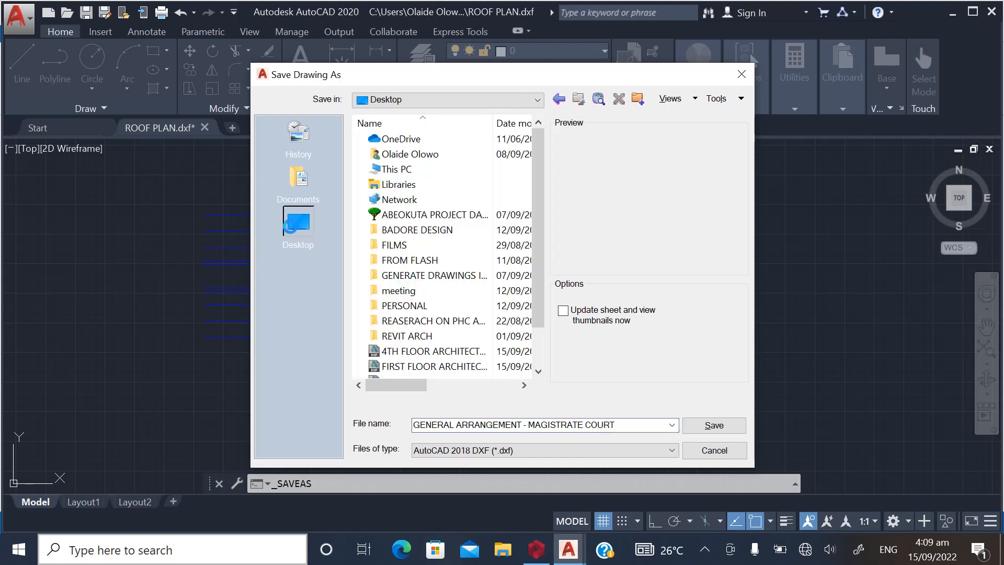
{"action": "left_click", "coordinate": [713, 426]}
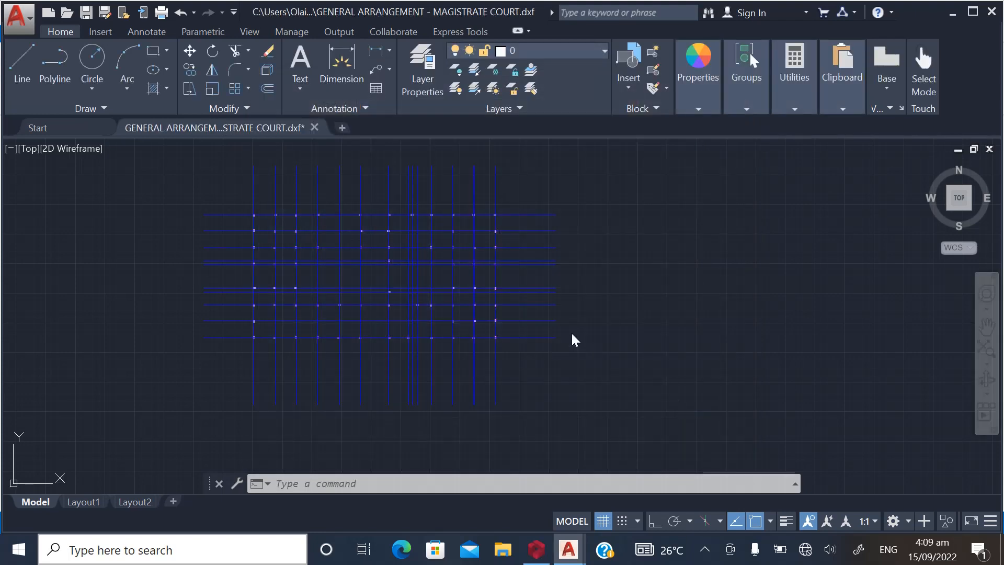
Erase the whole axis grid with its columns from the GENERAL ARRANGEMENT - MAGISTRATE COURT drawing
{"action": "scroll", "coordinate": [427, 381], "scroll_direction": "down", "scroll_amount": 5}
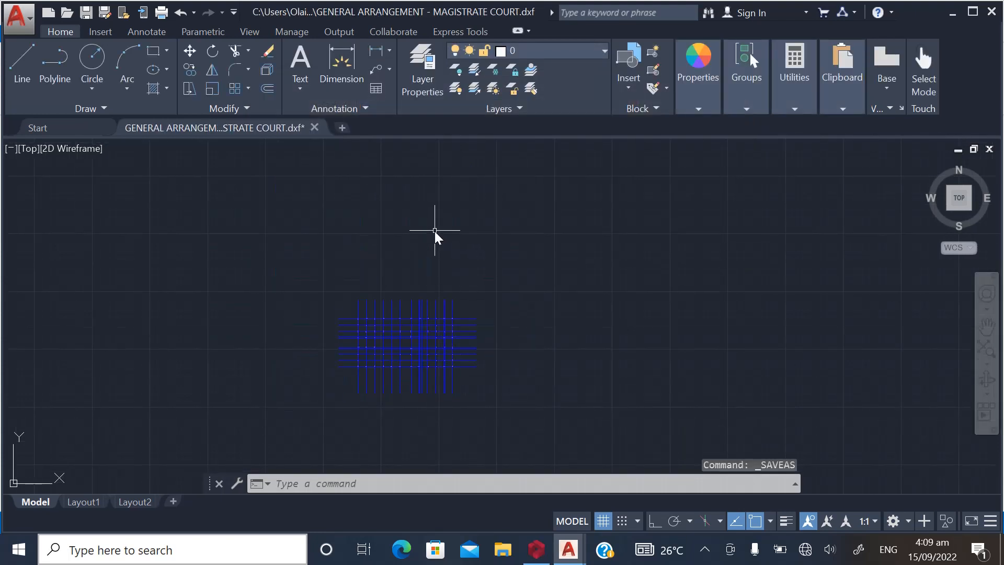
{"action": "scroll", "coordinate": [426, 235], "scroll_direction": "down", "scroll_amount": 2}
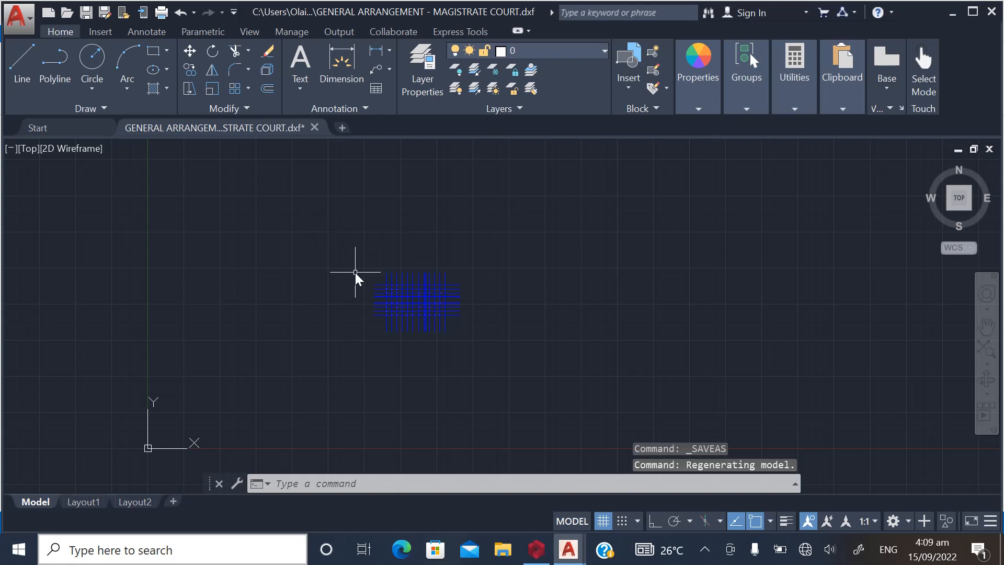
{"action": "left_click", "coordinate": [325, 237]}
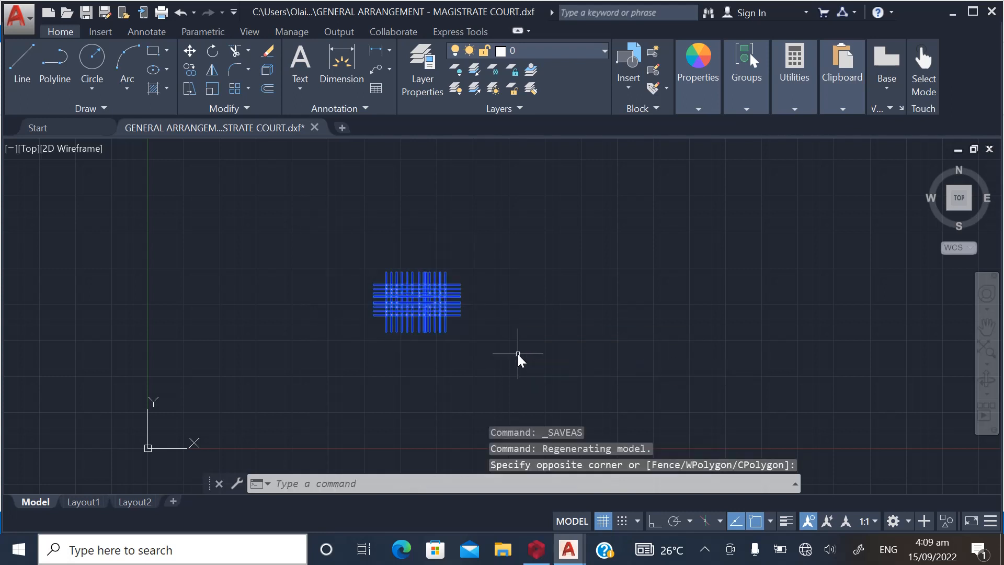
{"action": "key", "text": "Delete"}
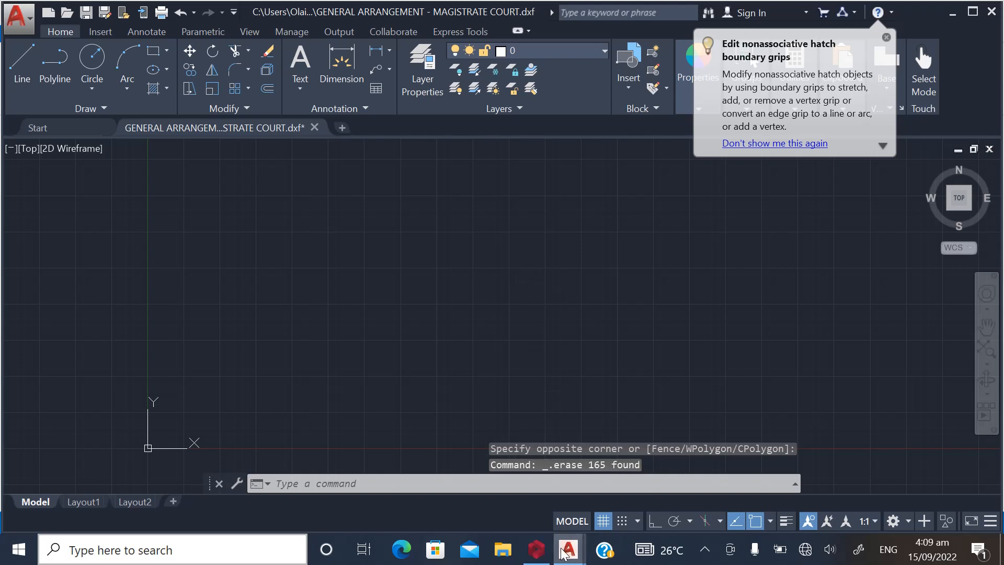
Switch to the OGBA AS BUILT ARCHITECTURAL drawing and view the axis grid together with all floor plans
{"action": "mouse_move", "coordinate": [562, 553]}
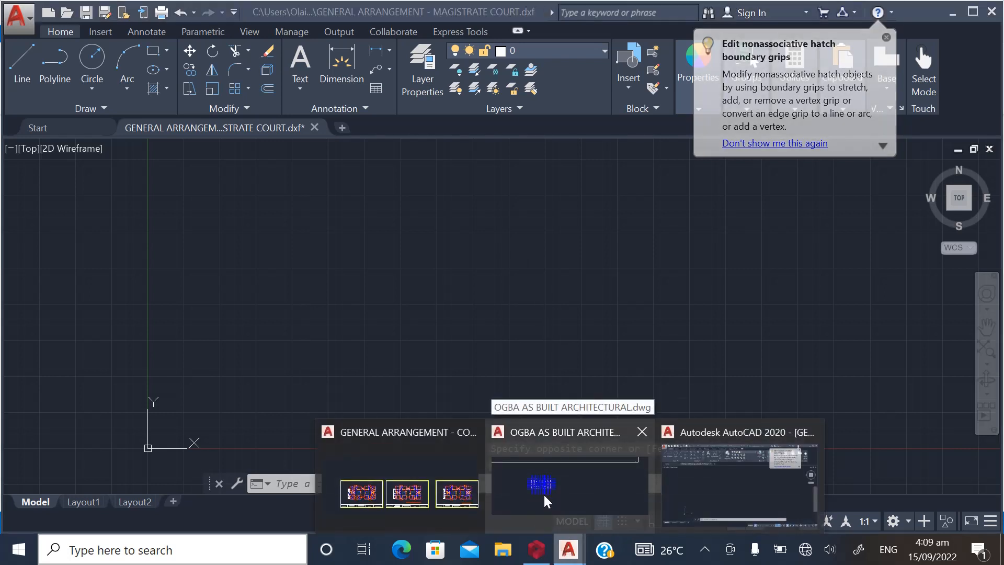
{"action": "left_click", "coordinate": [568, 493]}
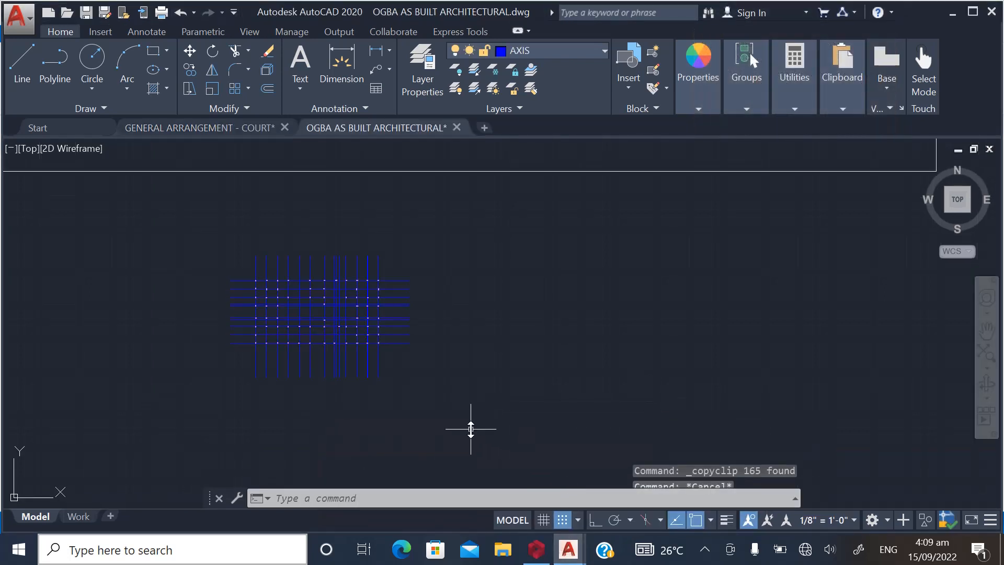
{"action": "scroll", "coordinate": [470, 429], "scroll_direction": "down", "scroll_amount": 5}
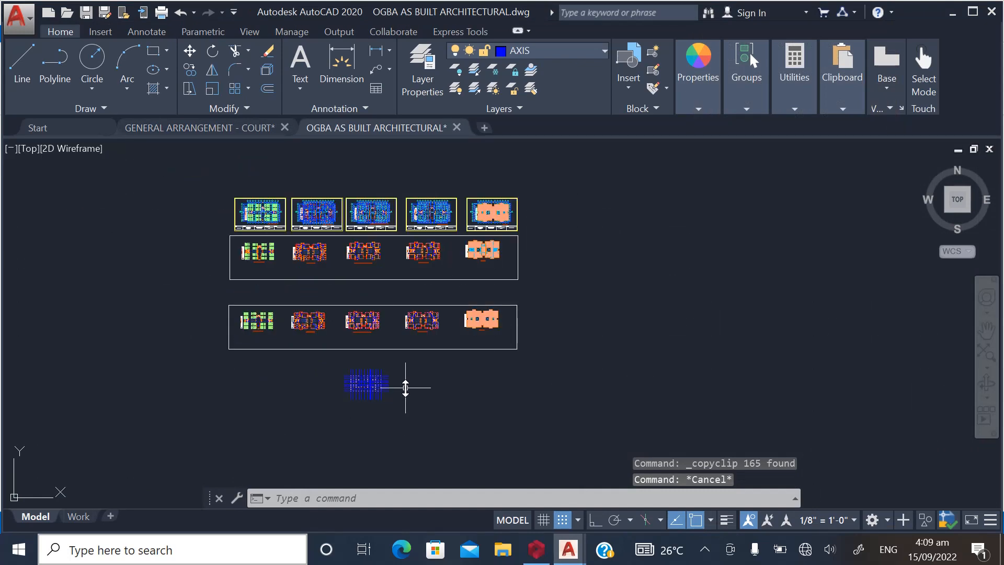
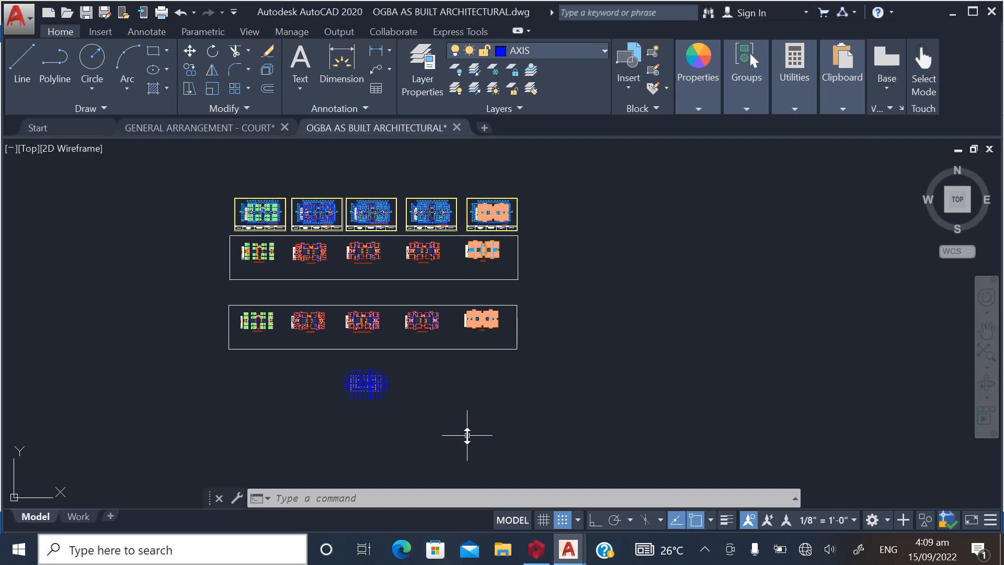
Switch to ProtaStructure and create a new project with code MAGISTRATE_COURT_TRAINING_2022 from the UK (Eurocode) template
{"action": "left_click", "coordinate": [536, 549]}
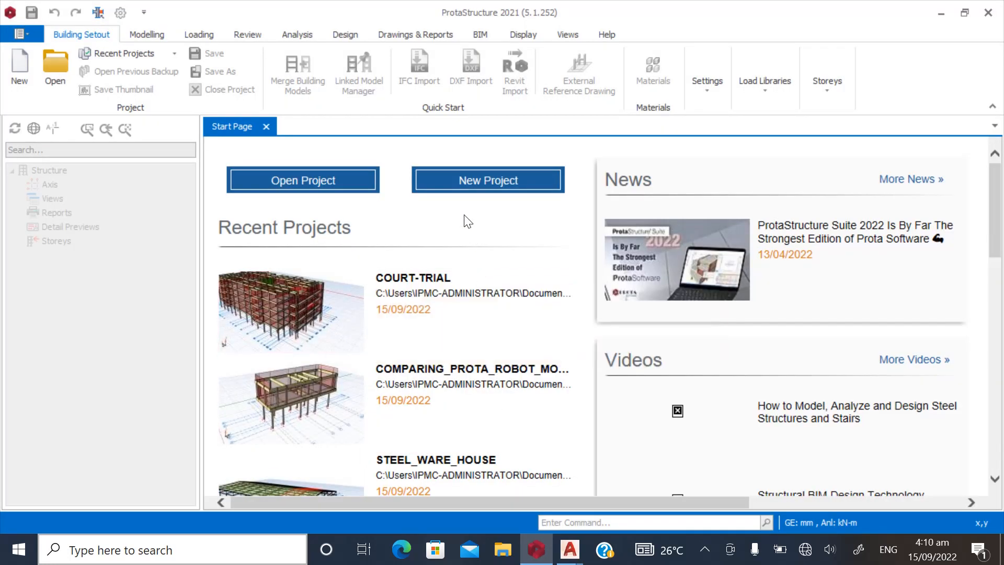
{"action": "left_click", "coordinate": [478, 178]}
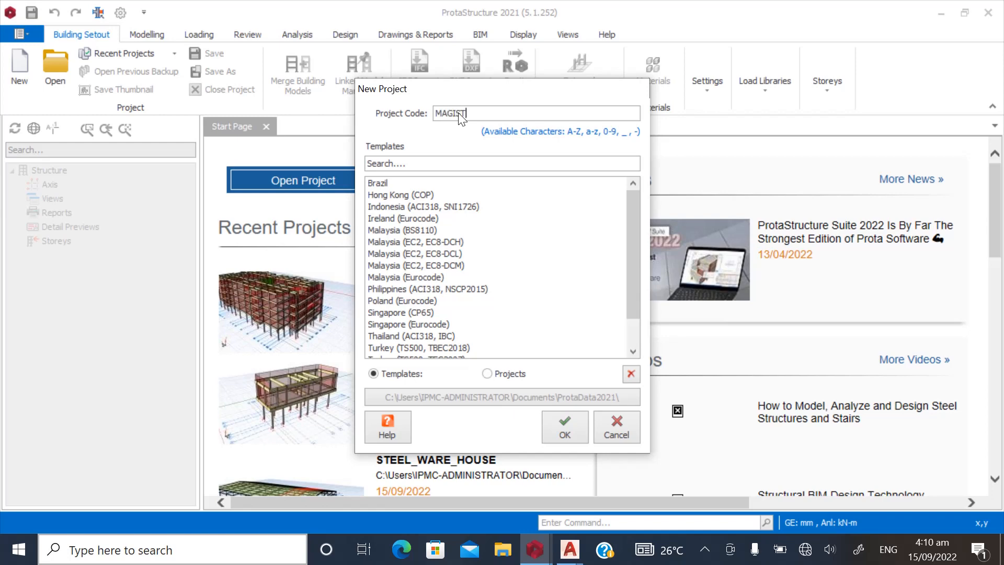
{"action": "type", "text": "MAGISTRATE_COUR"}
{"action": "type", "text": "T_TRAINING_2022"}
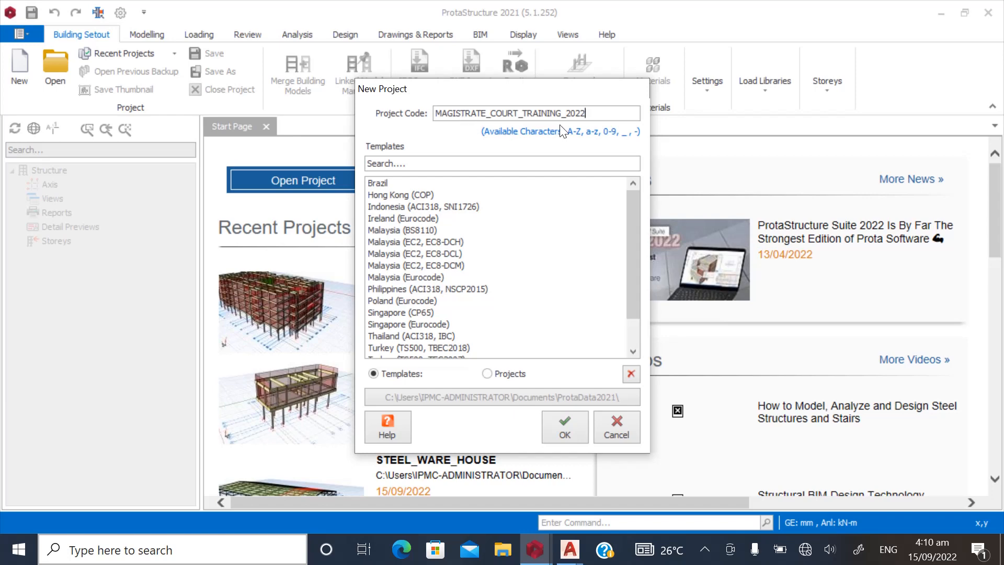
{"action": "scroll", "coordinate": [636, 288], "scroll_direction": "down", "scroll_amount": 1}
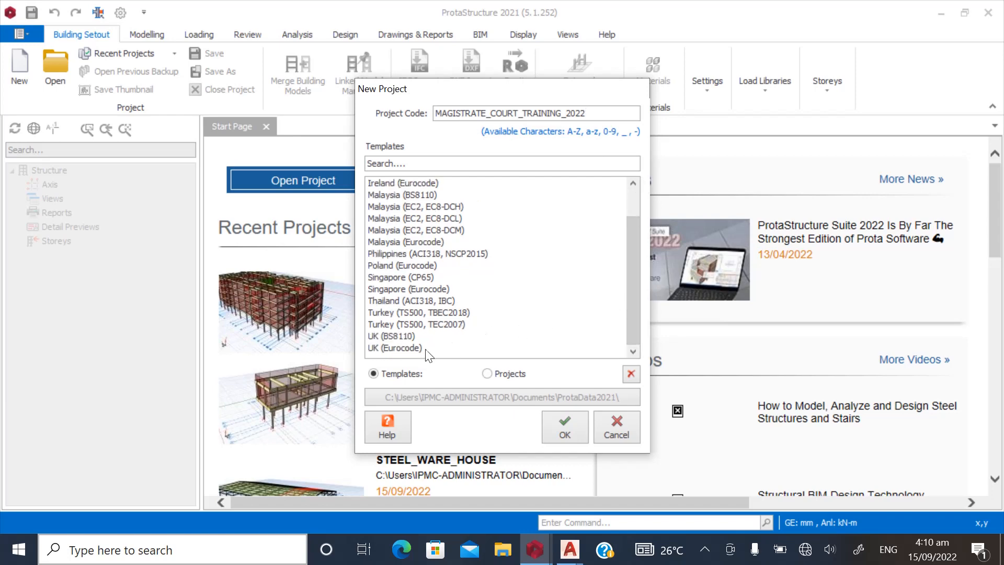
{"action": "left_click", "coordinate": [396, 350]}
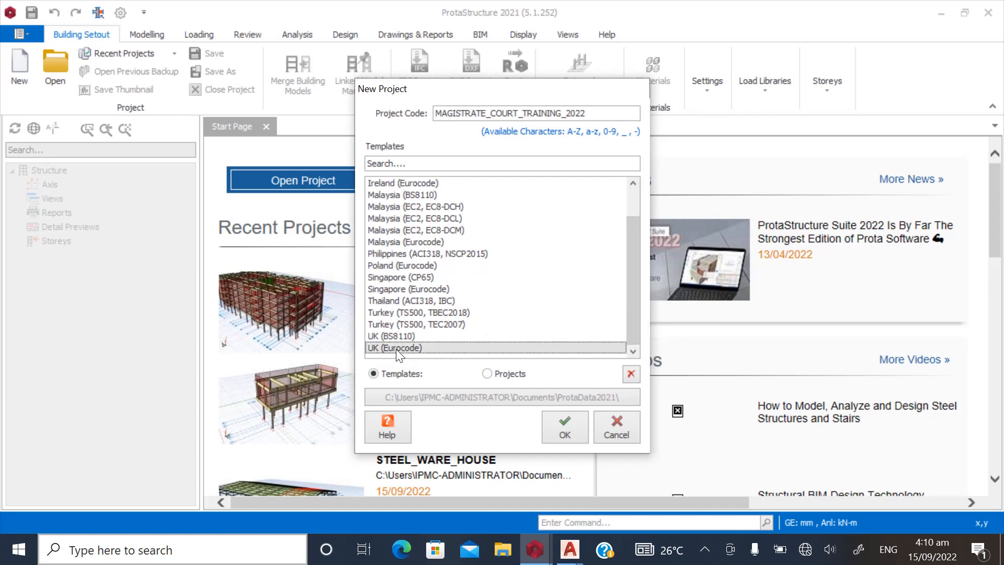
{"action": "left_click", "coordinate": [570, 431]}
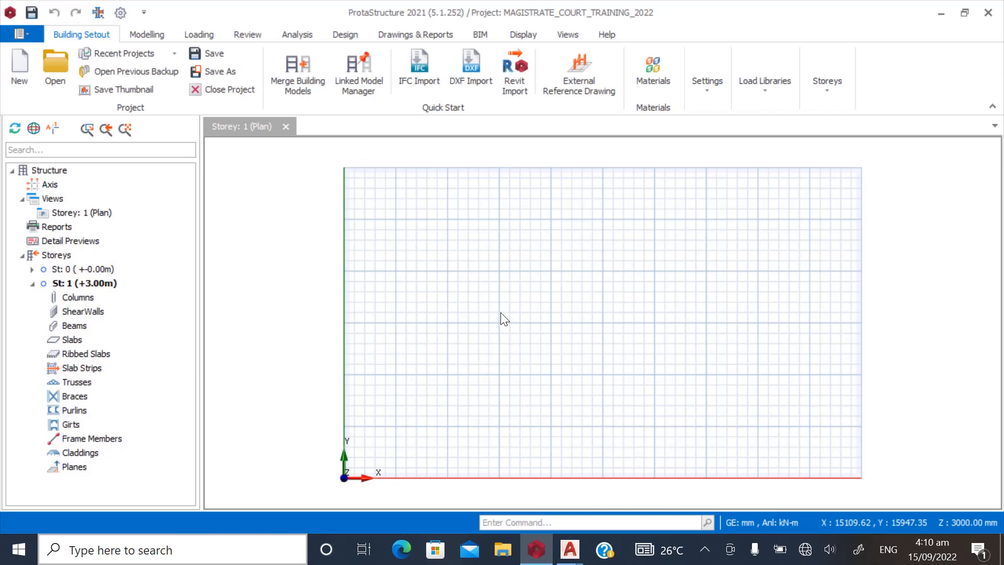
{"action": "scroll", "coordinate": [563, 259], "scroll_direction": "up", "scroll_amount": 1}
{"action": "scroll", "coordinate": [372, 301], "scroll_direction": "down", "scroll_amount": 1}
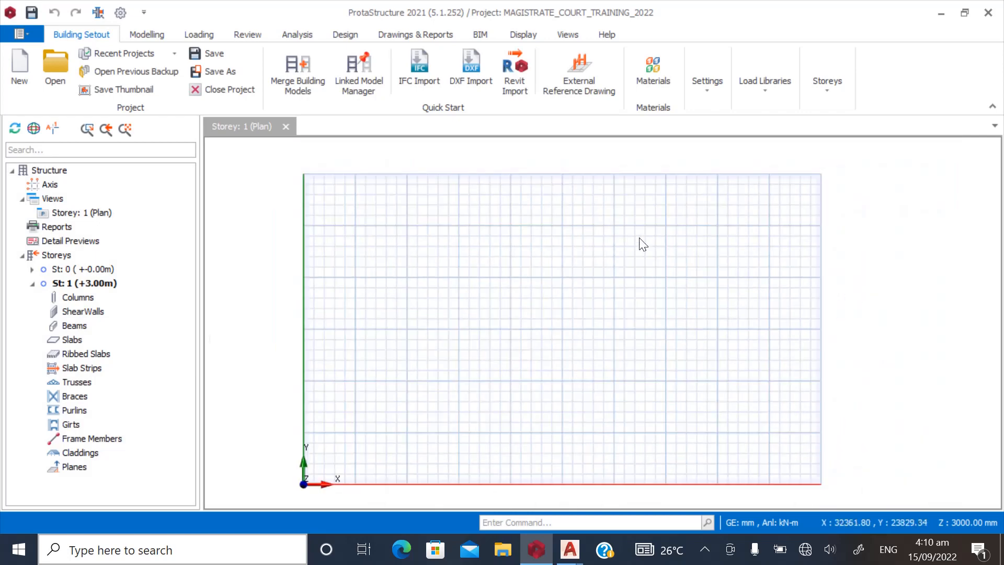
{"action": "scroll", "coordinate": [643, 244], "scroll_direction": "up", "scroll_amount": 1}
{"action": "scroll", "coordinate": [643, 244], "scroll_direction": "down", "scroll_amount": 1}
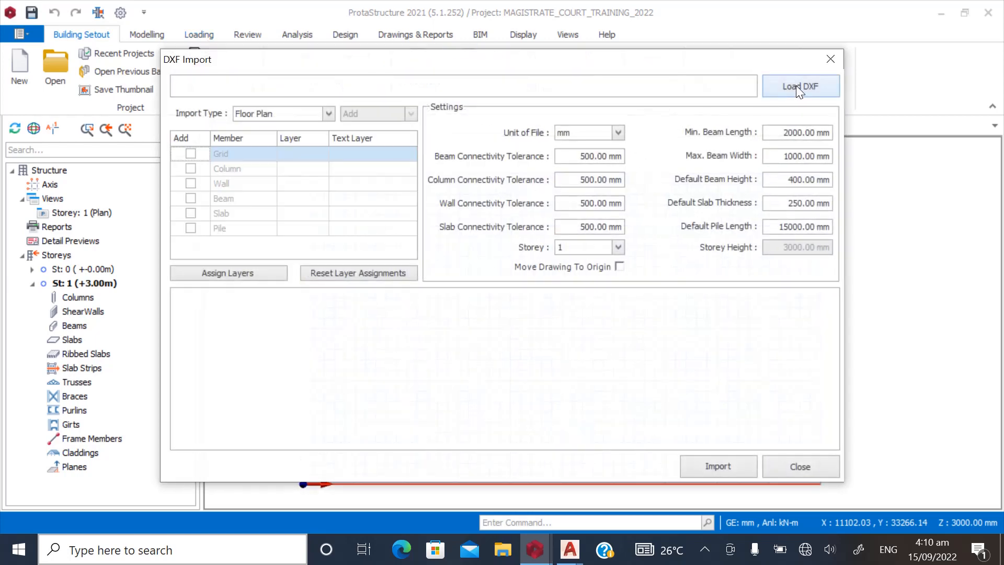
Start loading a file for the DXF import and browse through C:\Users to the Desktop folder of the user's profile
{"action": "left_click", "coordinate": [796, 86]}
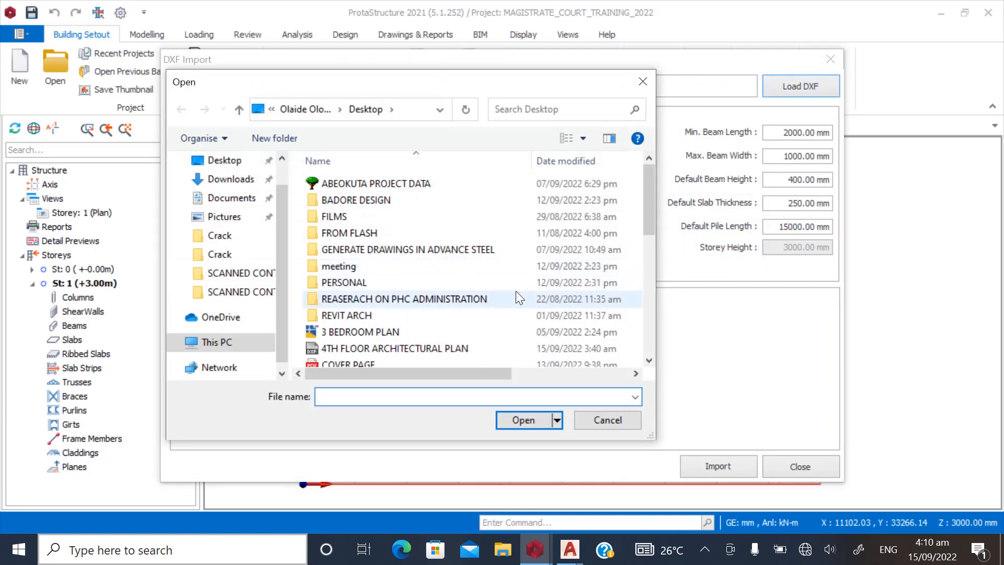
{"action": "left_click", "coordinate": [224, 343]}
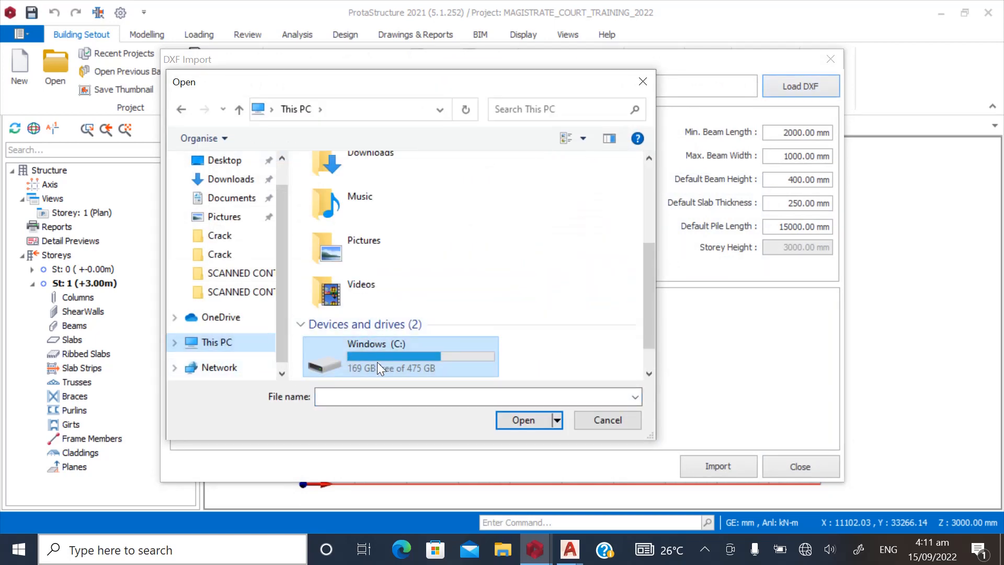
{"action": "double_click", "coordinate": [378, 362]}
{"action": "scroll", "coordinate": [380, 341], "scroll_direction": "down", "scroll_amount": 2}
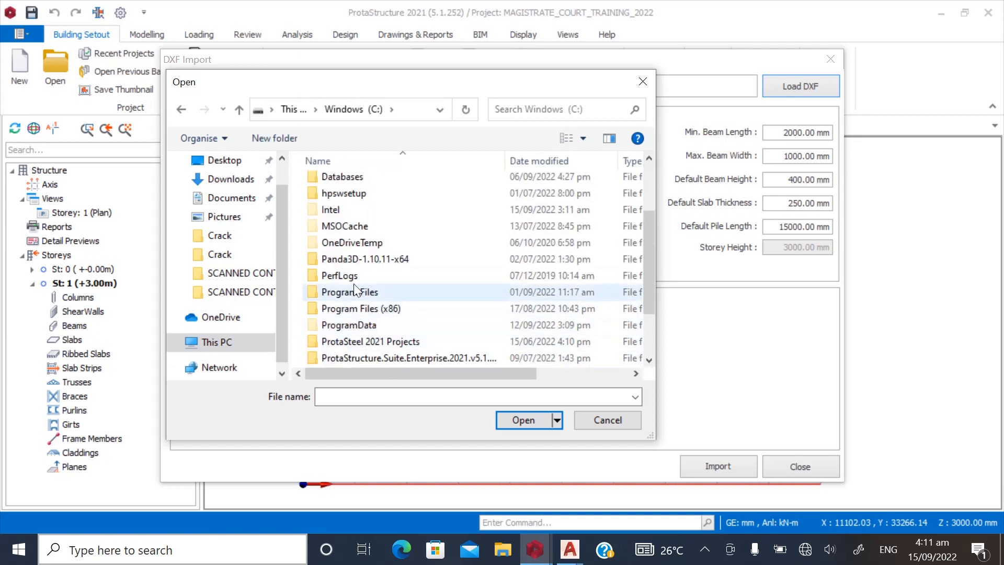
{"action": "scroll", "coordinate": [366, 293], "scroll_direction": "down", "scroll_amount": 2}
{"action": "double_click", "coordinate": [340, 342]}
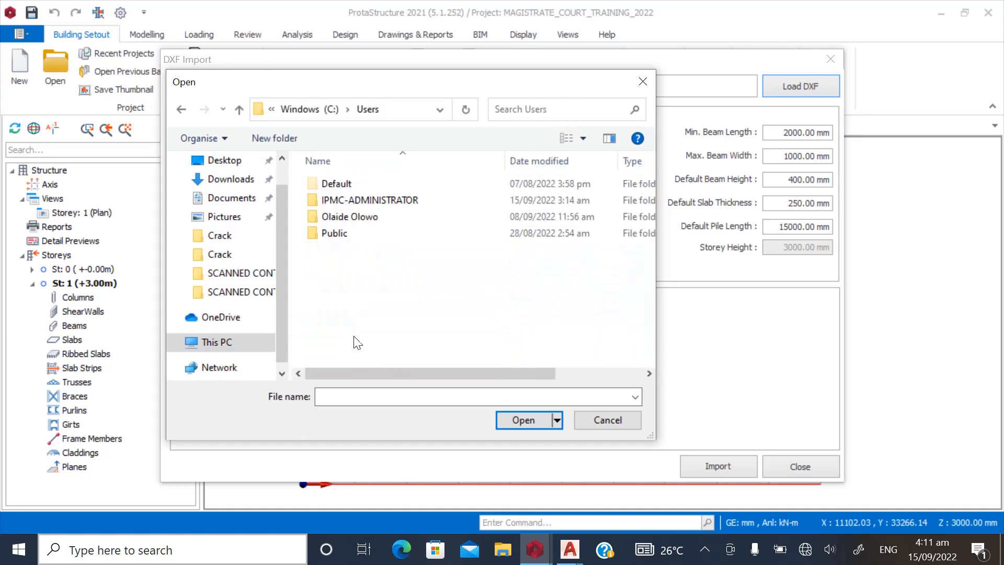
{"action": "double_click", "coordinate": [344, 218]}
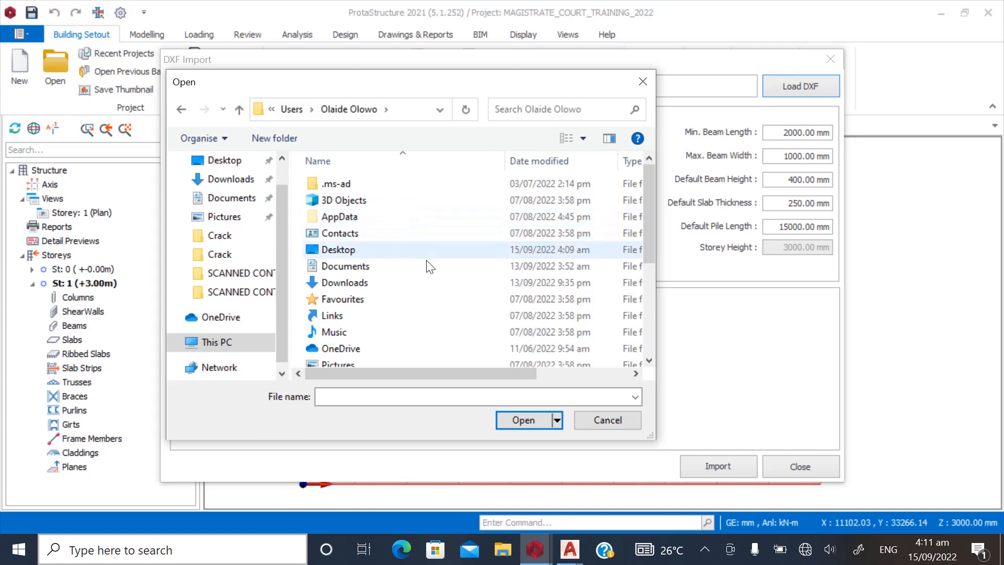
{"action": "scroll", "coordinate": [445, 265], "scroll_direction": "down", "scroll_amount": 3}
{"action": "scroll", "coordinate": [471, 267], "scroll_direction": "up", "scroll_amount": 3}
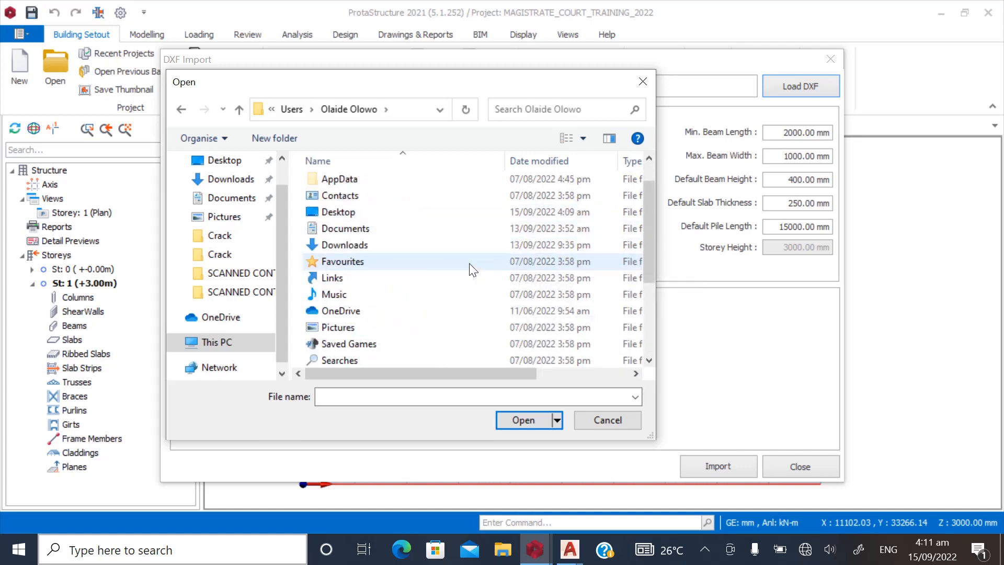
{"action": "left_click", "coordinate": [339, 251]}
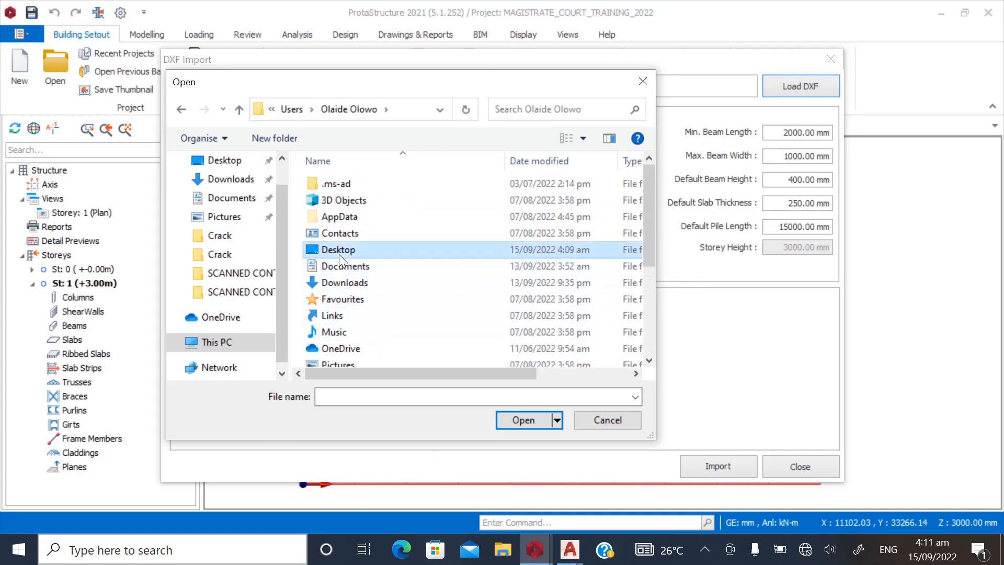
{"action": "double_click", "coordinate": [356, 254]}
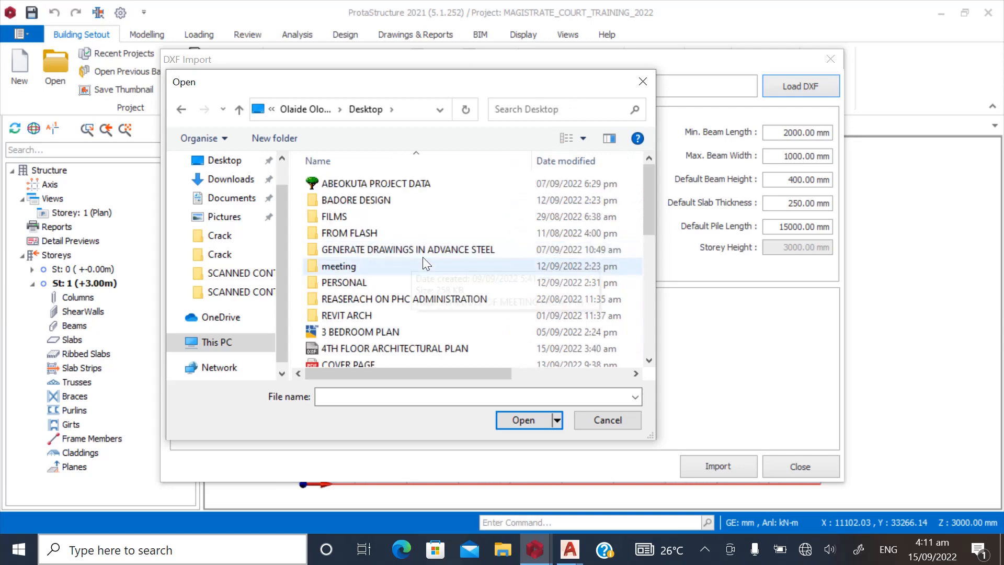
Load GENERAL ARRANGEMENT - MAGISTRATE COURT.dxf from the Desktop, import it as a floor plan to storey 1, and close the import dialog
{"action": "scroll", "coordinate": [450, 255], "scroll_direction": "down", "scroll_amount": 5}
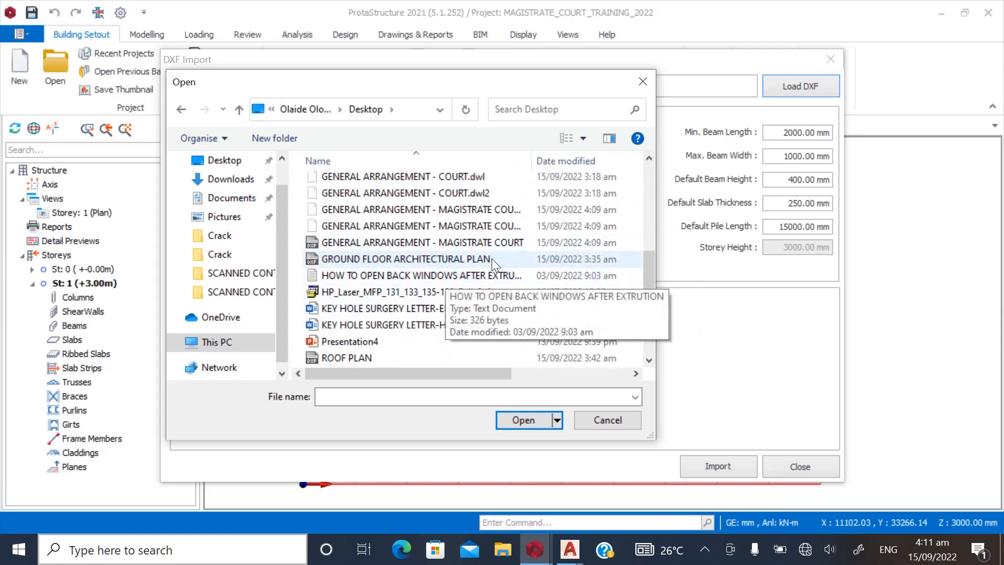
{"action": "scroll", "coordinate": [499, 191], "scroll_direction": "up", "scroll_amount": 2}
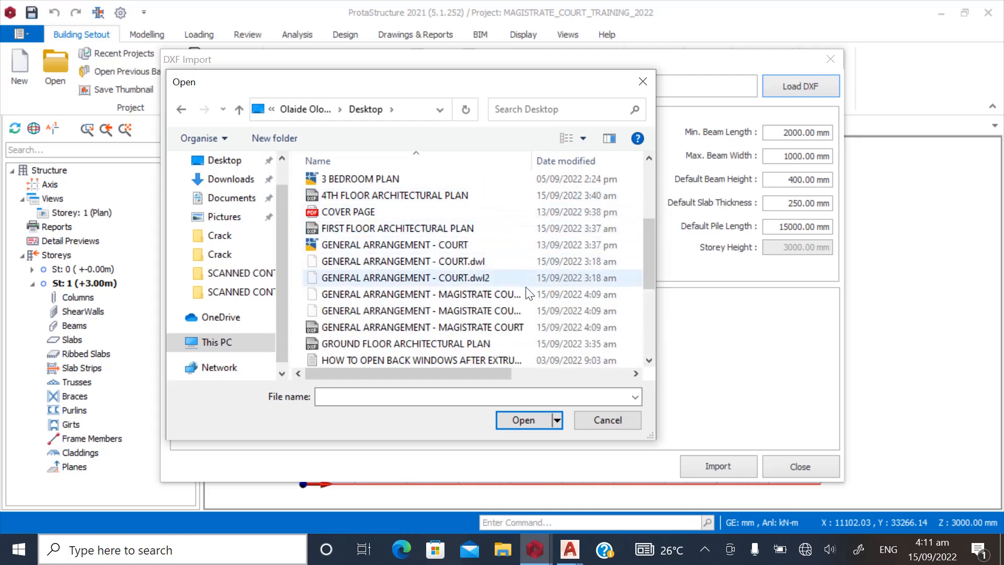
{"action": "scroll", "coordinate": [412, 289], "scroll_direction": "down", "scroll_amount": 1}
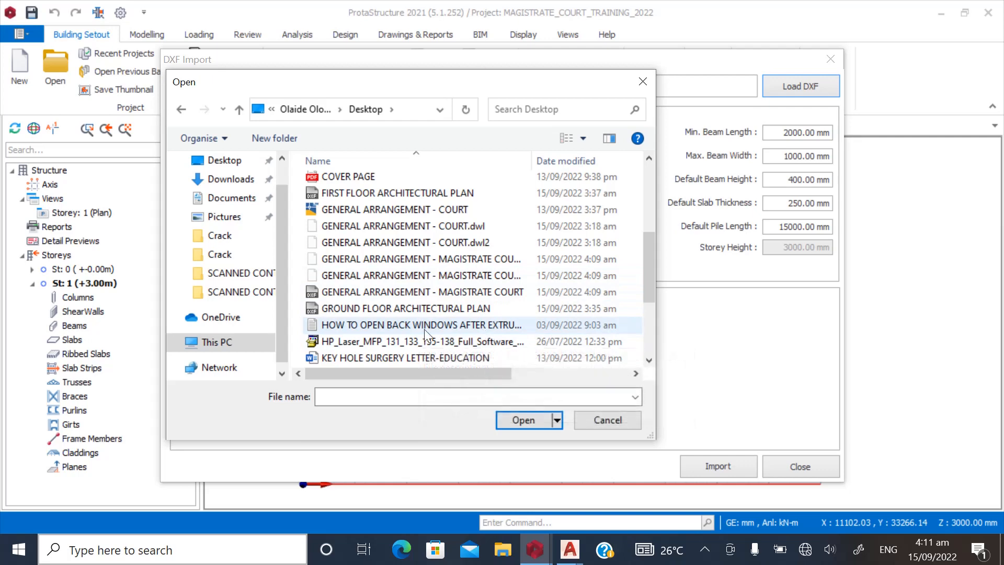
{"action": "scroll", "coordinate": [369, 316], "scroll_direction": "down", "scroll_amount": 1}
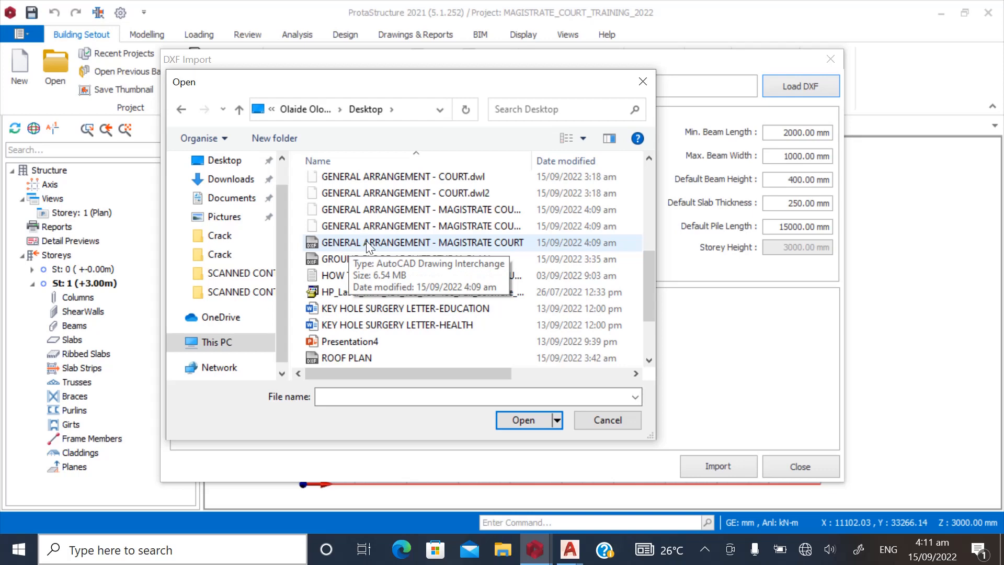
{"action": "left_click", "coordinate": [341, 244]}
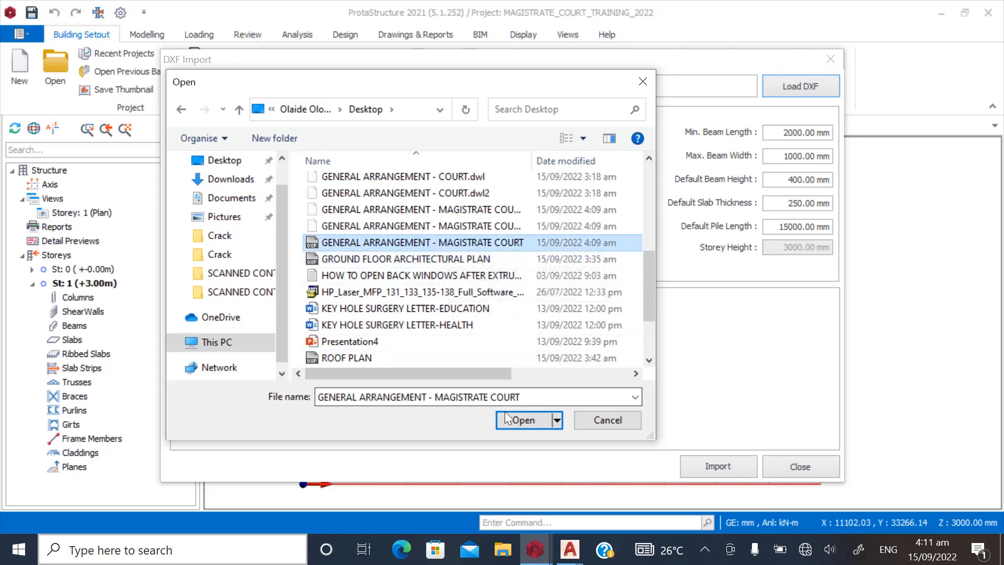
{"action": "left_click", "coordinate": [519, 420]}
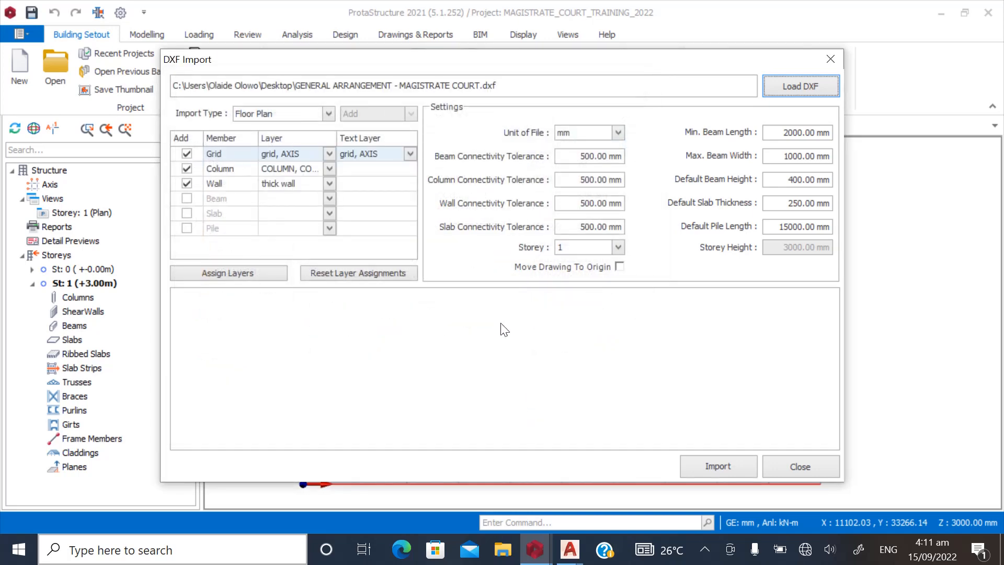
{"action": "left_click", "coordinate": [703, 465]}
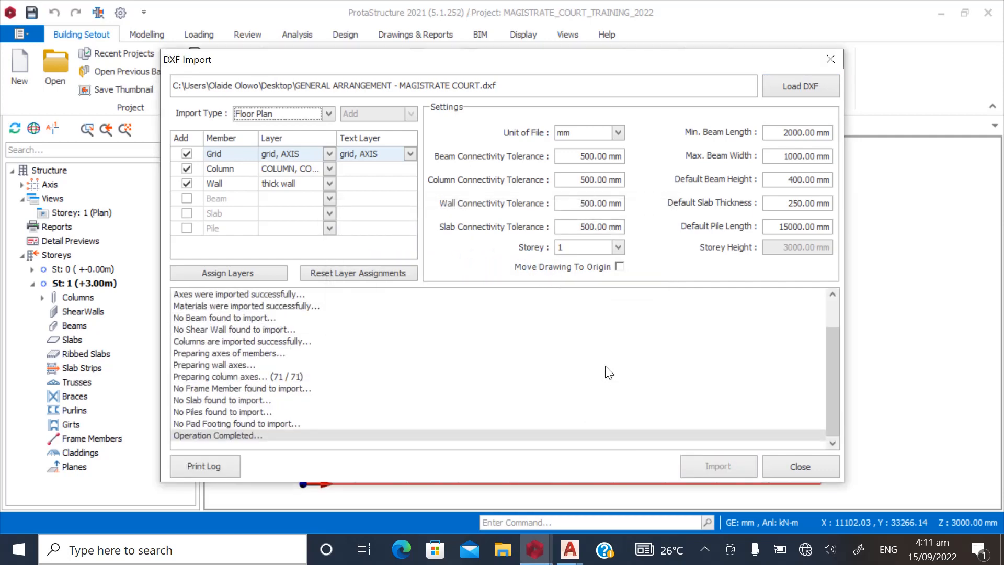
{"action": "left_click", "coordinate": [800, 466]}
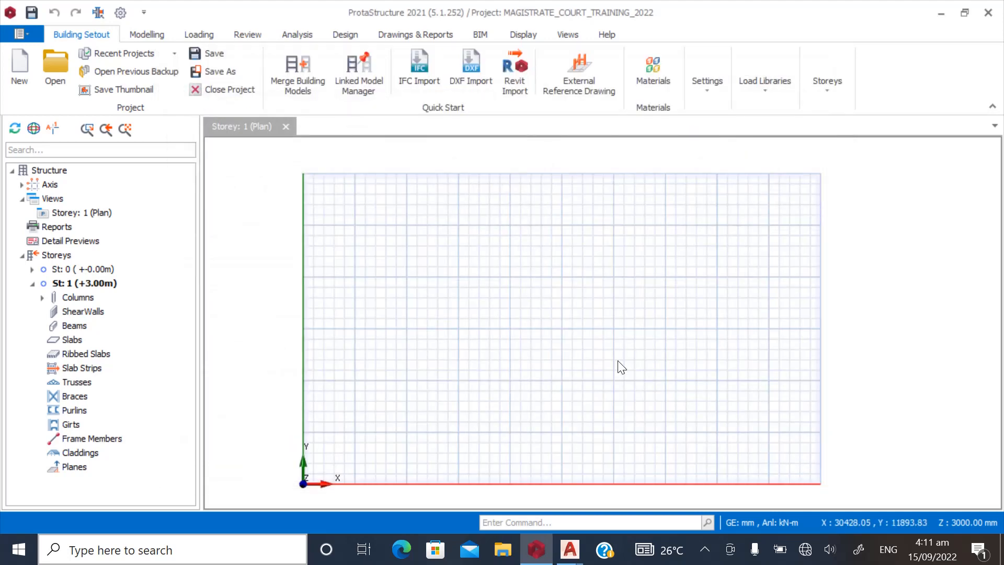
Locate the imported axis grid in the Storey 1 plan and examine its overall layout
{"action": "scroll", "coordinate": [501, 360], "scroll_direction": "down", "scroll_amount": 5}
{"action": "scroll", "coordinate": [502, 355], "scroll_direction": "down", "scroll_amount": 2}
{"action": "scroll", "coordinate": [765, 224], "scroll_direction": "up", "scroll_amount": 5}
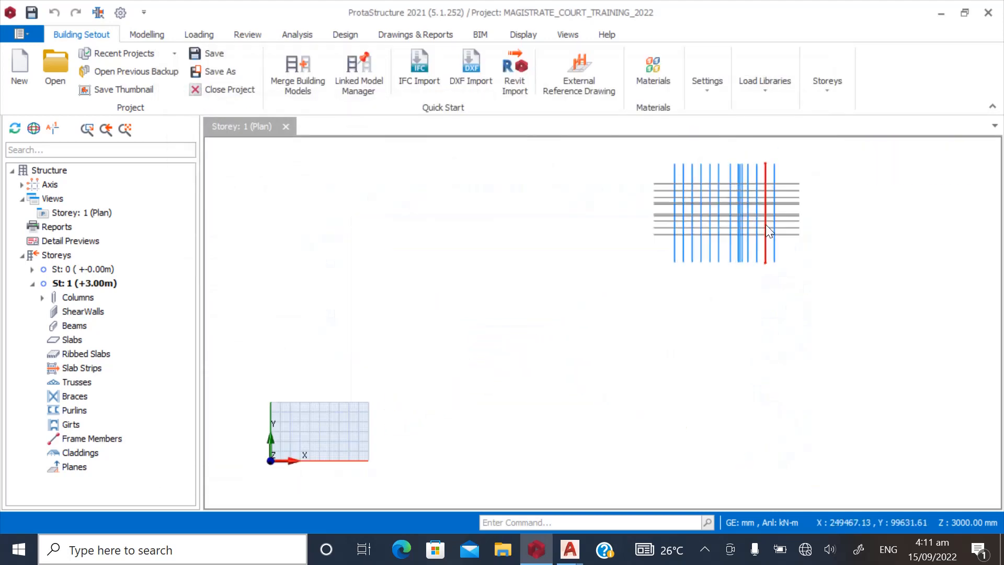
{"action": "scroll", "coordinate": [634, 337], "scroll_direction": "down", "scroll_amount": 3}
{"action": "scroll", "coordinate": [617, 185], "scroll_direction": "up", "scroll_amount": 3}
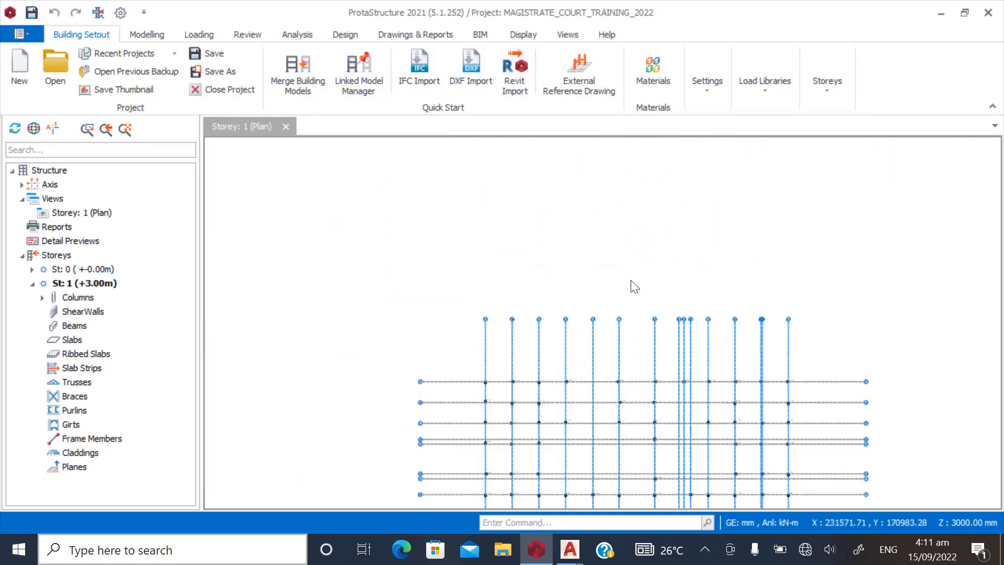
{"action": "scroll", "coordinate": [632, 286], "scroll_direction": "down", "scroll_amount": 2}
{"action": "scroll", "coordinate": [626, 352], "scroll_direction": "up", "scroll_amount": 3}
{"action": "scroll", "coordinate": [524, 335], "scroll_direction": "up", "scroll_amount": 3}
{"action": "scroll", "coordinate": [554, 269], "scroll_direction": "down", "scroll_amount": 3}
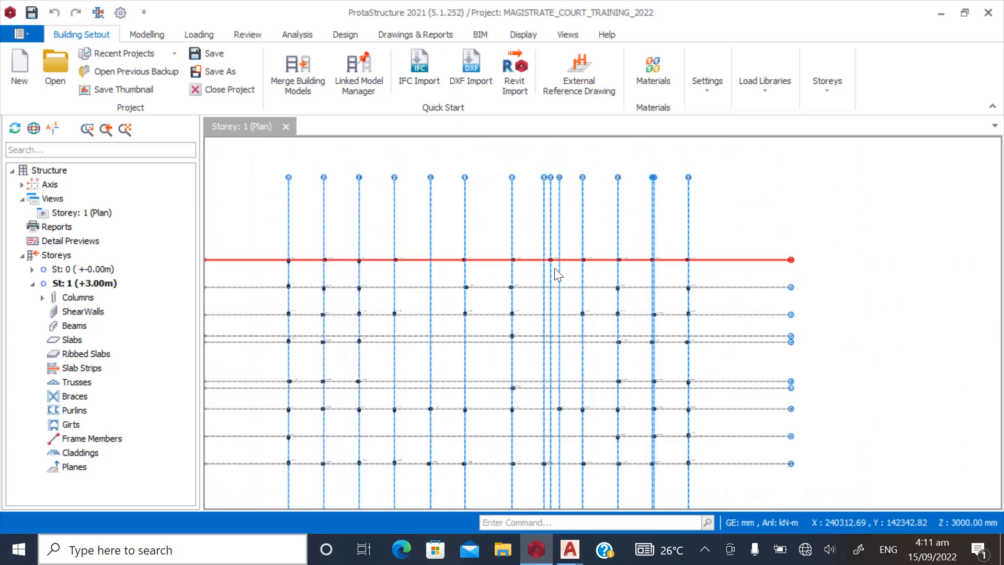
{"action": "scroll", "coordinate": [314, 324], "scroll_direction": "up", "scroll_amount": 2}
{"action": "scroll", "coordinate": [340, 336], "scroll_direction": "down", "scroll_amount": 4}
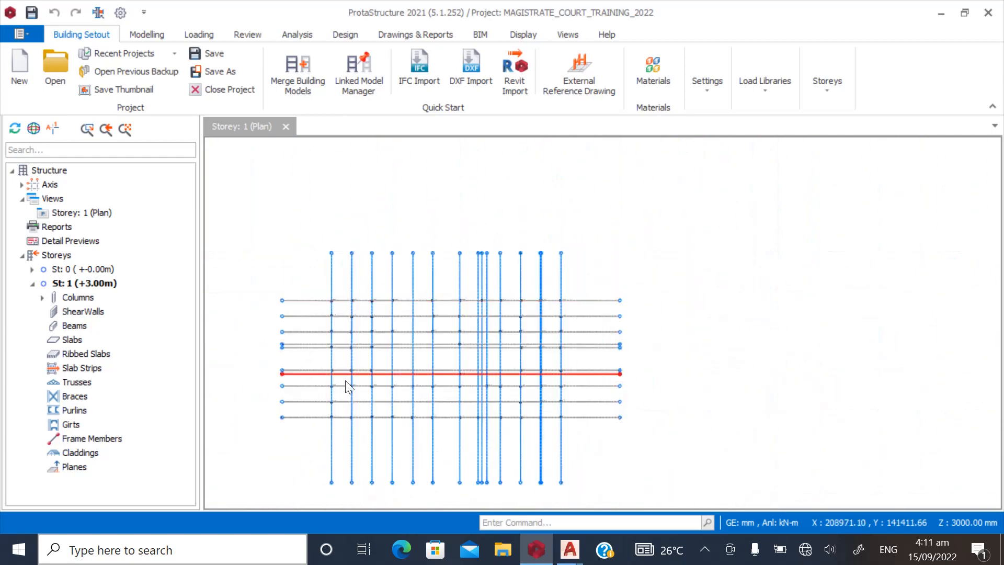
Examine the imported columns' positions, orientations and size labels across the axis grid
{"action": "scroll", "coordinate": [345, 381], "scroll_direction": "up", "scroll_amount": 5}
{"action": "scroll", "coordinate": [371, 323], "scroll_direction": "up", "scroll_amount": 1}
{"action": "scroll", "coordinate": [373, 394], "scroll_direction": "down", "scroll_amount": 2}
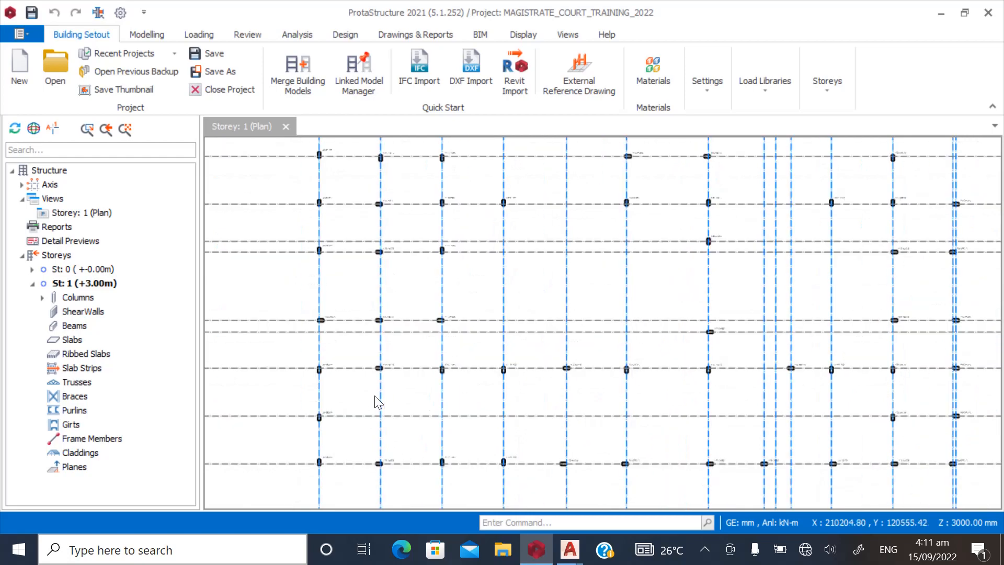
{"action": "scroll", "coordinate": [347, 386], "scroll_direction": "down", "scroll_amount": 2}
{"action": "scroll", "coordinate": [368, 390], "scroll_direction": "up", "scroll_amount": 1}
{"action": "scroll", "coordinate": [361, 381], "scroll_direction": "up", "scroll_amount": 4}
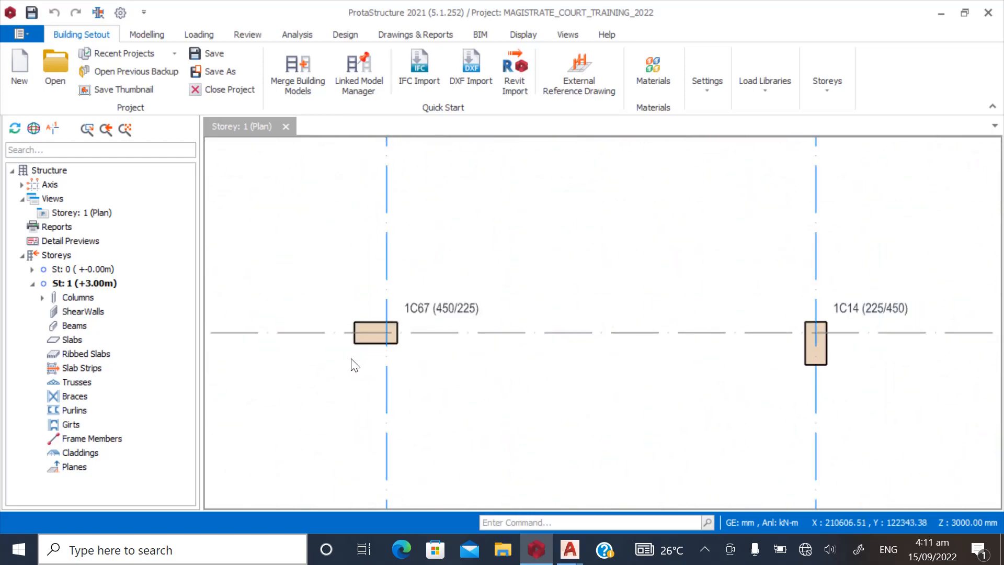
{"action": "scroll", "coordinate": [355, 366], "scroll_direction": "down", "scroll_amount": 4}
{"action": "scroll", "coordinate": [383, 389], "scroll_direction": "down", "scroll_amount": 2}
{"action": "scroll", "coordinate": [529, 281], "scroll_direction": "up", "scroll_amount": 2}
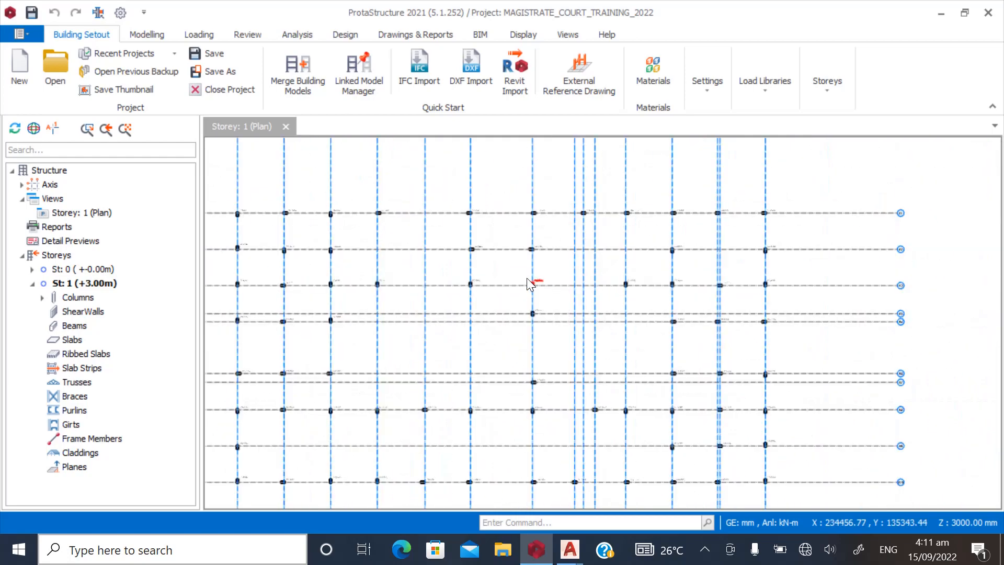
{"action": "scroll", "coordinate": [453, 412], "scroll_direction": "down", "scroll_amount": 2}
{"action": "scroll", "coordinate": [418, 385], "scroll_direction": "up", "scroll_amount": 1}
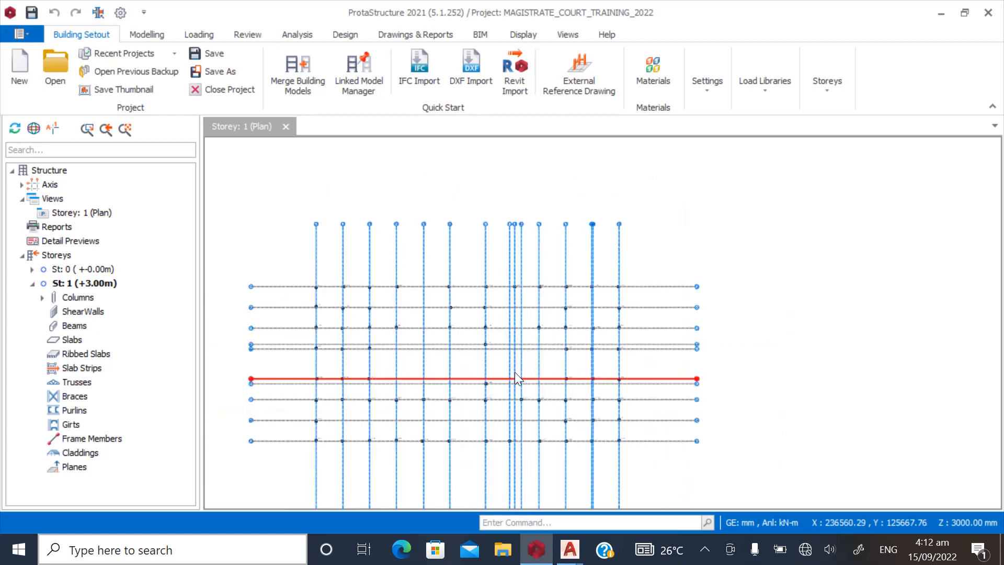
{"action": "scroll", "coordinate": [515, 372], "scroll_direction": "up", "scroll_amount": 2}
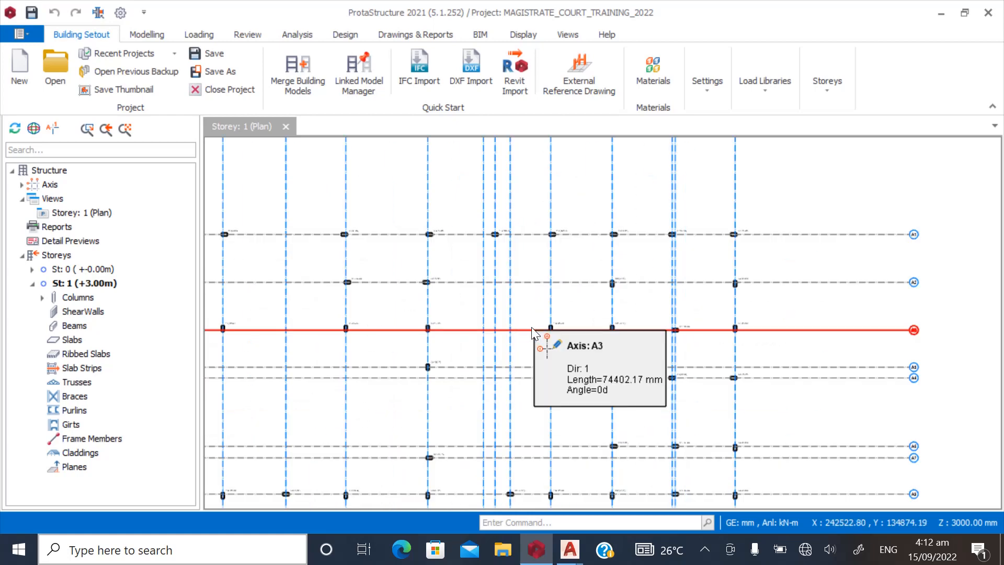
Review the section dimensions and axes of all Storey 1 columns in the Column Table, and close the table
{"action": "scroll", "coordinate": [502, 343], "scroll_direction": "down", "scroll_amount": 2}
{"action": "right_click", "coordinate": [375, 237]}
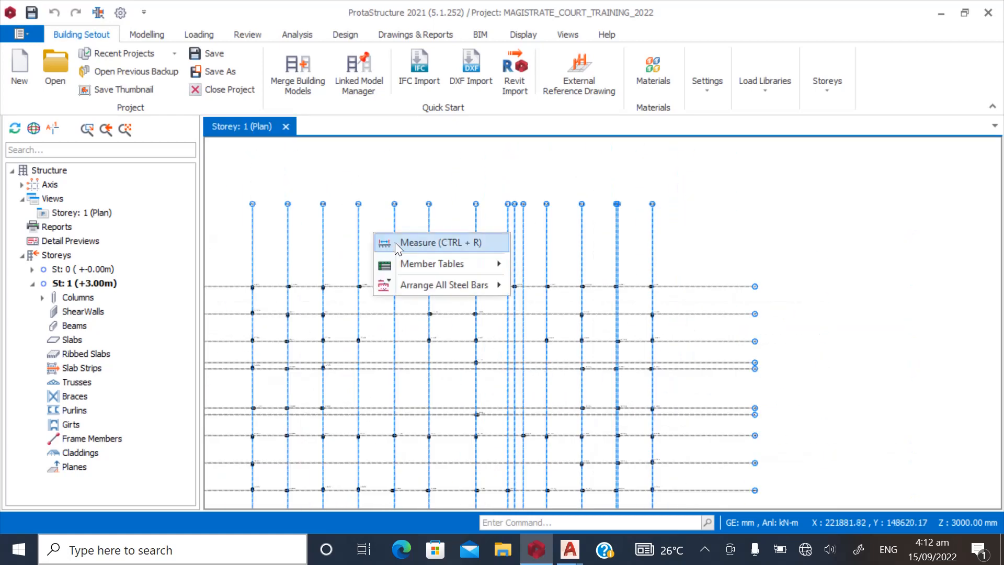
{"action": "mouse_move", "coordinate": [459, 267]}
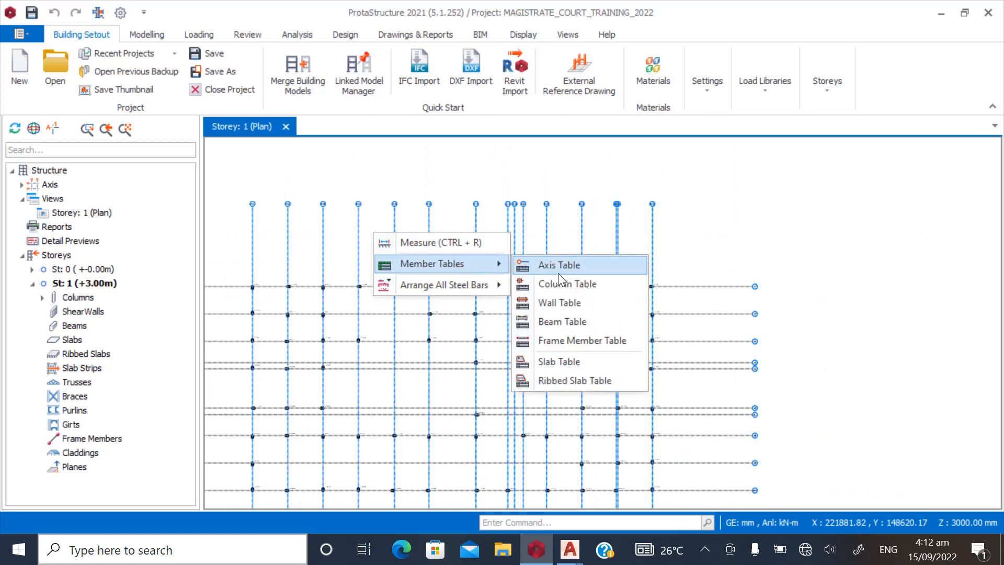
{"action": "left_click", "coordinate": [548, 283]}
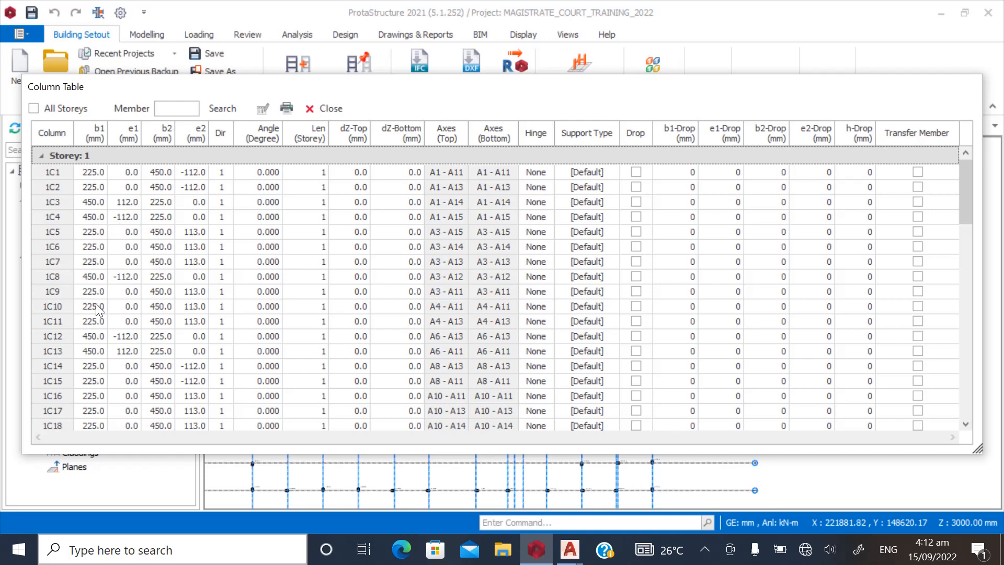
{"action": "scroll", "coordinate": [174, 339], "scroll_direction": "down", "scroll_amount": 1}
{"action": "scroll", "coordinate": [169, 350], "scroll_direction": "down", "scroll_amount": 4}
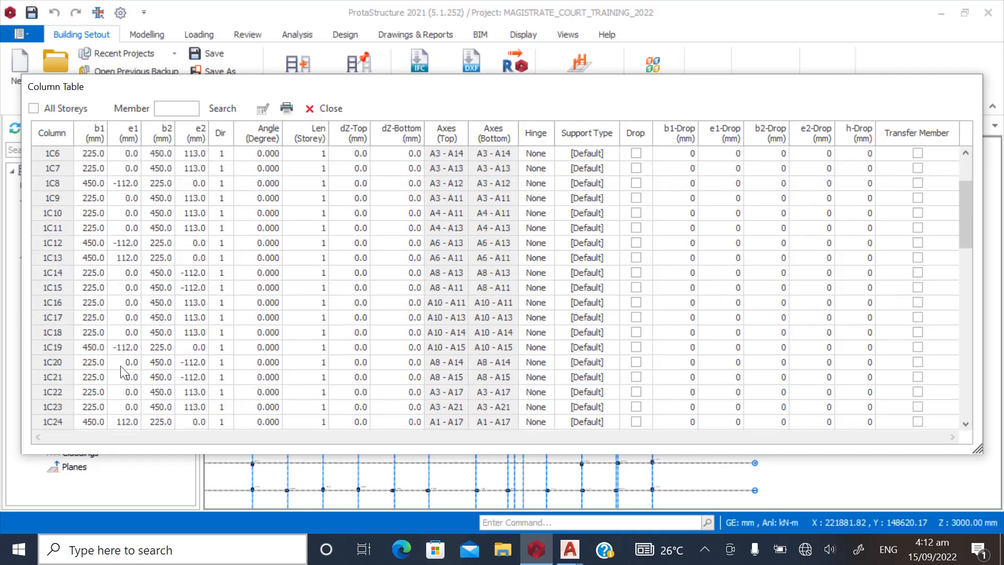
{"action": "scroll", "coordinate": [120, 390], "scroll_direction": "down", "scroll_amount": 7}
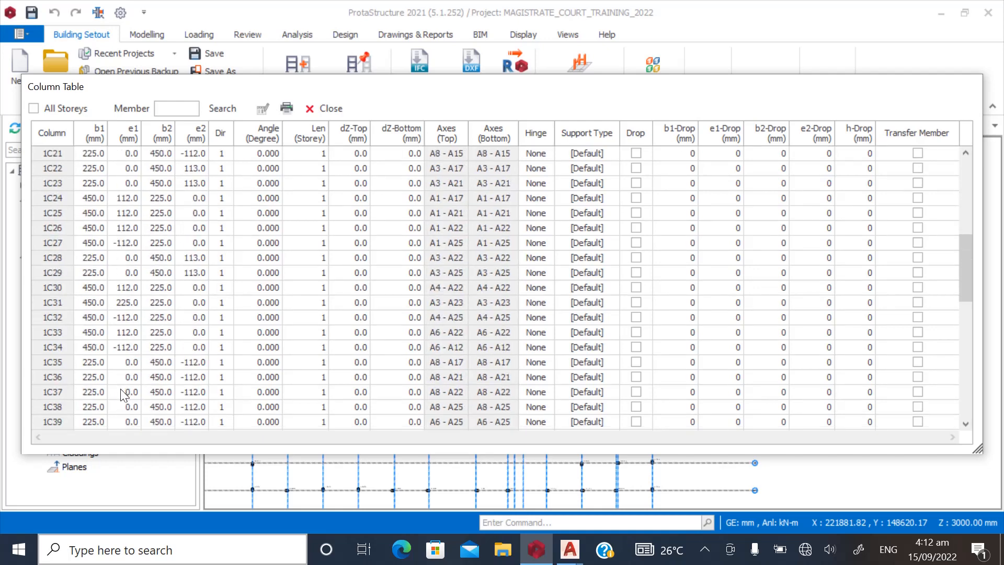
{"action": "scroll", "coordinate": [119, 391], "scroll_direction": "down", "scroll_amount": 5}
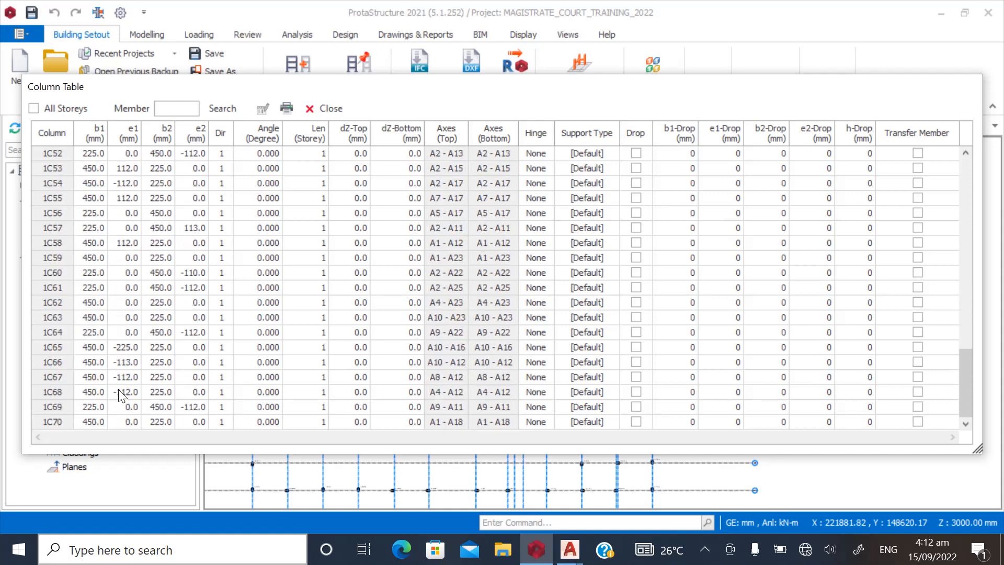
{"action": "left_click", "coordinate": [333, 108]}
Examine the two closely spaced vertical axes and how columns 1C59 and 1C31 sit on them
{"action": "scroll", "coordinate": [417, 261], "scroll_direction": "up", "scroll_amount": 6}
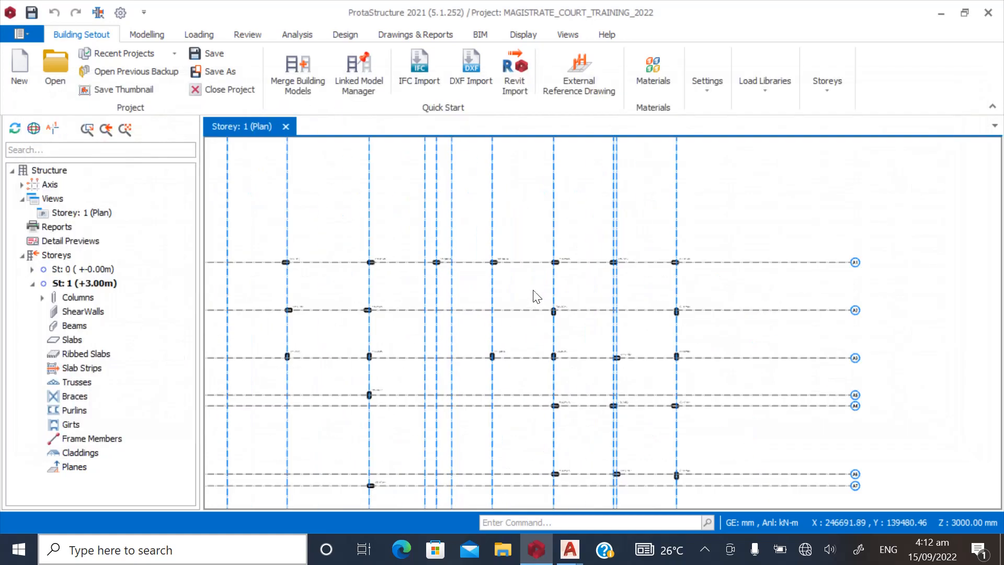
{"action": "scroll", "coordinate": [501, 241], "scroll_direction": "down", "scroll_amount": 4}
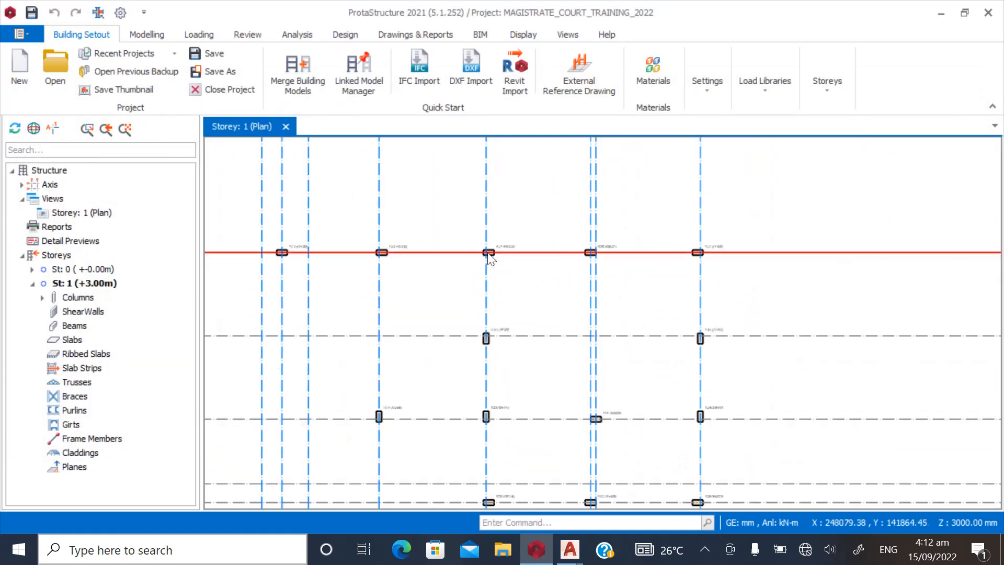
{"action": "scroll", "coordinate": [570, 222], "scroll_direction": "up", "scroll_amount": 3}
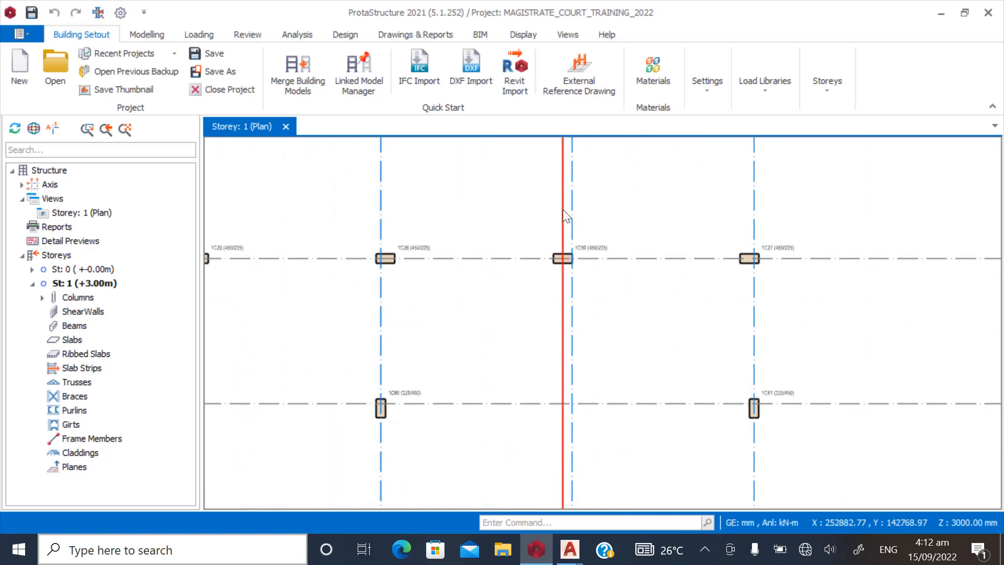
{"action": "scroll", "coordinate": [563, 209], "scroll_direction": "down", "scroll_amount": 2}
{"action": "scroll", "coordinate": [533, 222], "scroll_direction": "up", "scroll_amount": 3}
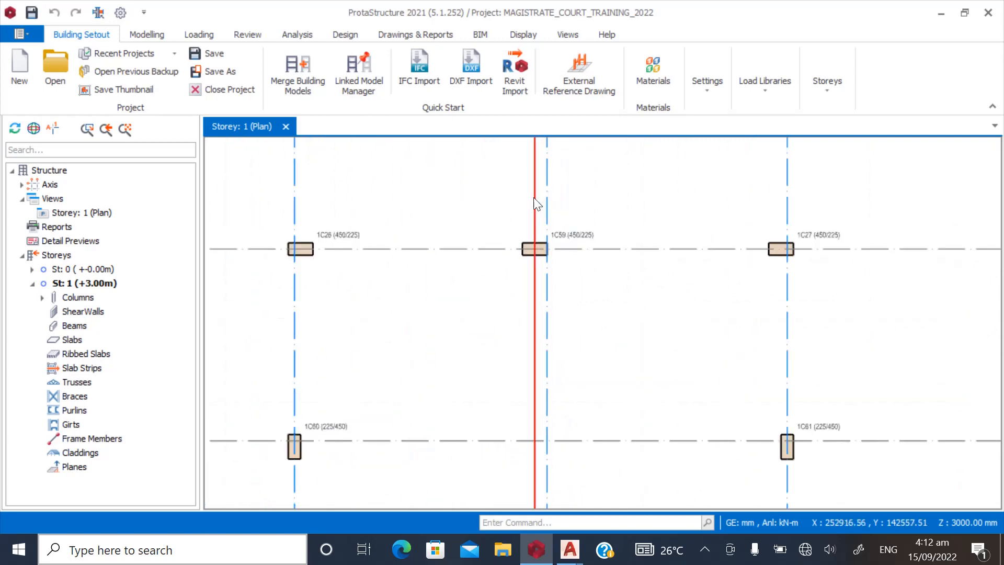
{"action": "scroll", "coordinate": [536, 235], "scroll_direction": "up", "scroll_amount": 2}
{"action": "scroll", "coordinate": [488, 220], "scroll_direction": "down", "scroll_amount": 4}
{"action": "scroll", "coordinate": [494, 400], "scroll_direction": "up", "scroll_amount": 3}
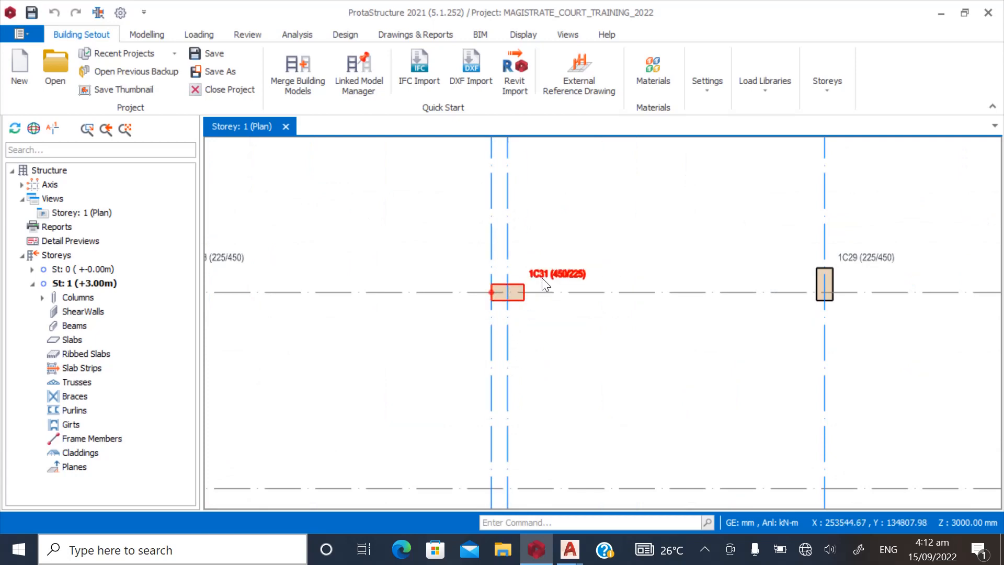
{"action": "scroll", "coordinate": [473, 324], "scroll_direction": "down", "scroll_amount": 3}
{"action": "scroll", "coordinate": [444, 210], "scroll_direction": "up", "scroll_amount": 2}
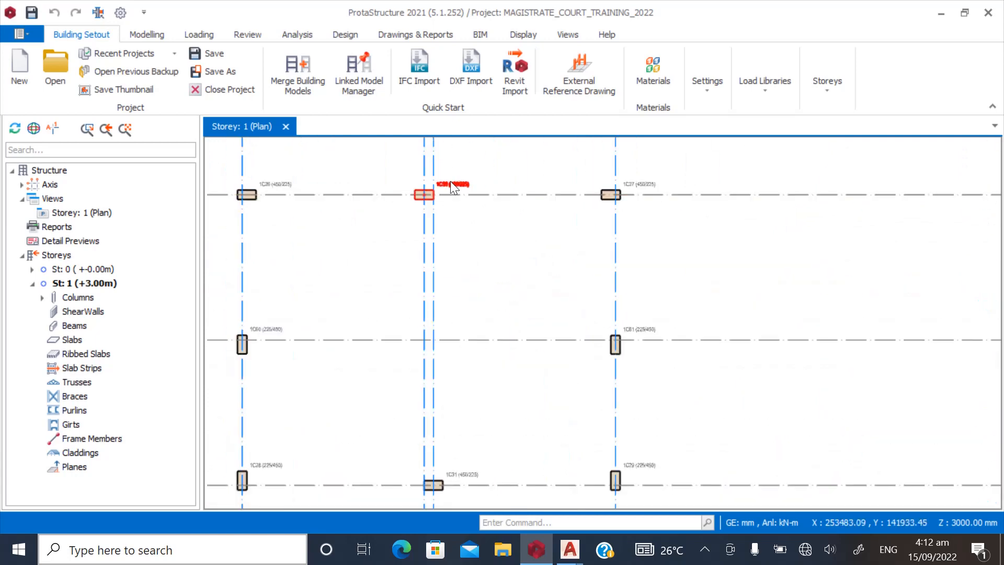
{"action": "scroll", "coordinate": [450, 185], "scroll_direction": "up", "scroll_amount": 2}
{"action": "scroll", "coordinate": [443, 199], "scroll_direction": "down", "scroll_amount": 4}
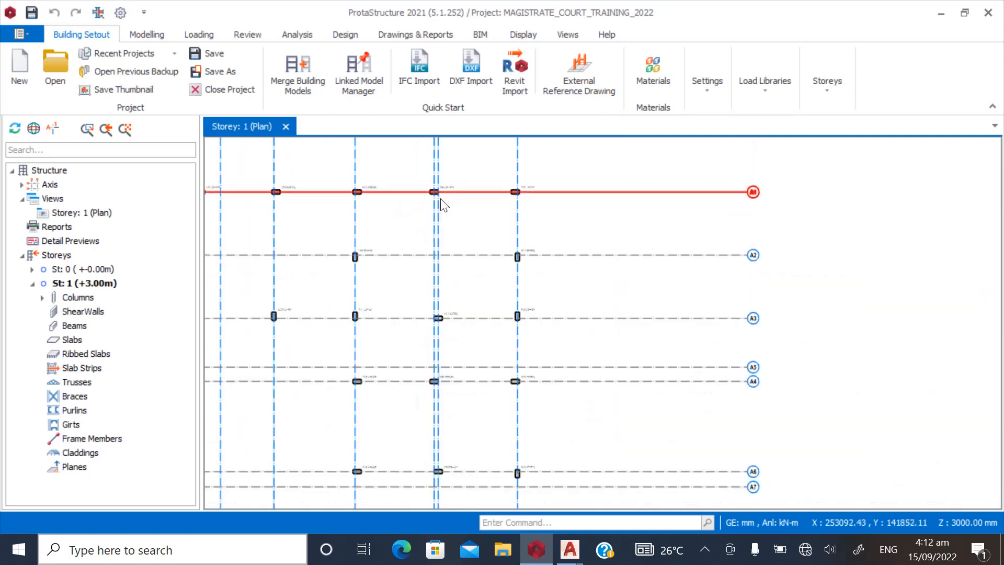
Try setting the e1 eccentricity of column 1C31 on axis A3 to 0 mm and update the column
{"action": "scroll", "coordinate": [438, 316], "scroll_direction": "up", "scroll_amount": 5}
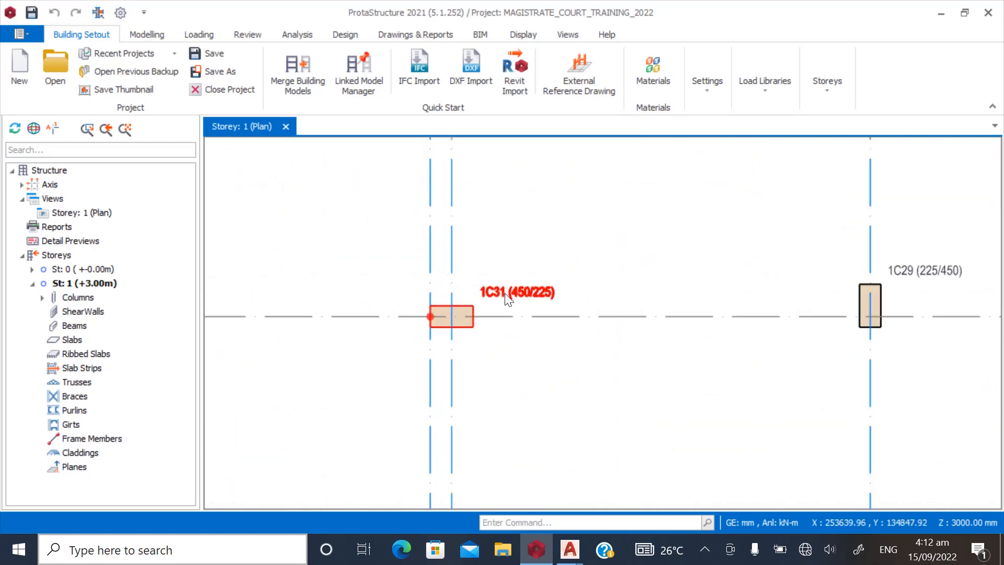
{"action": "scroll", "coordinate": [509, 298], "scroll_direction": "up", "scroll_amount": 2}
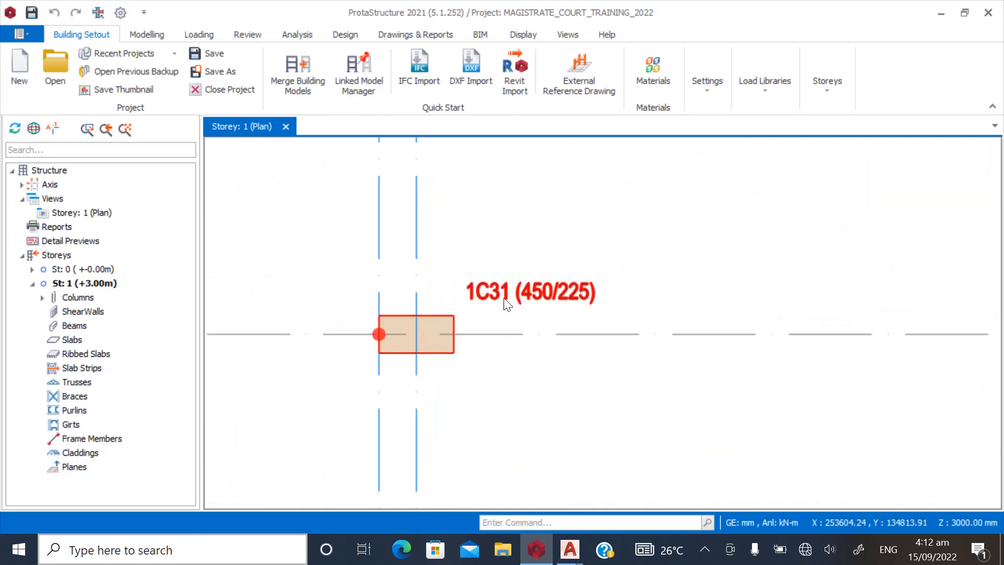
{"action": "scroll", "coordinate": [383, 345], "scroll_direction": "up", "scroll_amount": 1}
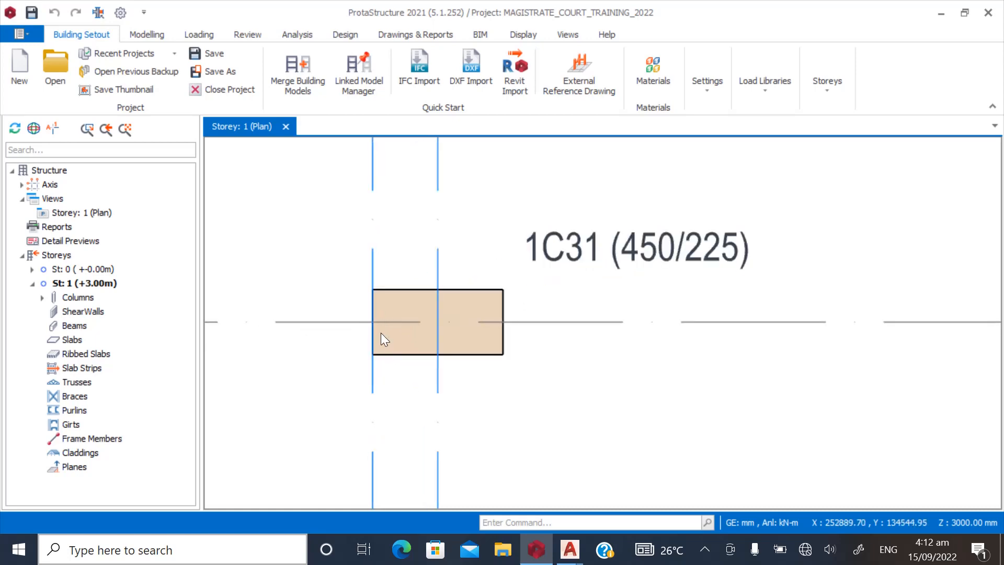
{"action": "scroll", "coordinate": [377, 354], "scroll_direction": "down", "scroll_amount": 1}
{"action": "scroll", "coordinate": [449, 335], "scroll_direction": "up", "scroll_amount": 1}
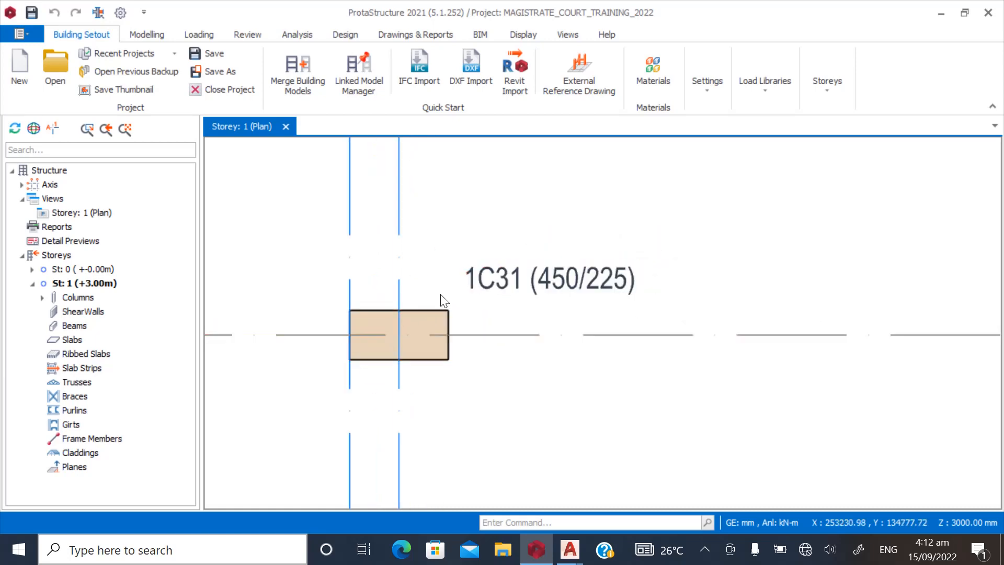
{"action": "left_click", "coordinate": [477, 286]}
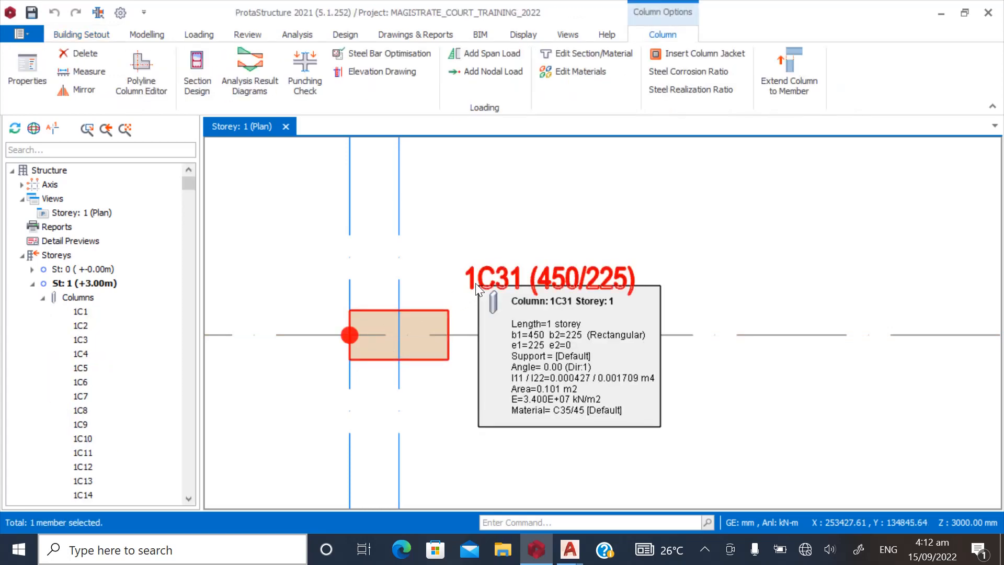
{"action": "right_click", "coordinate": [476, 285]}
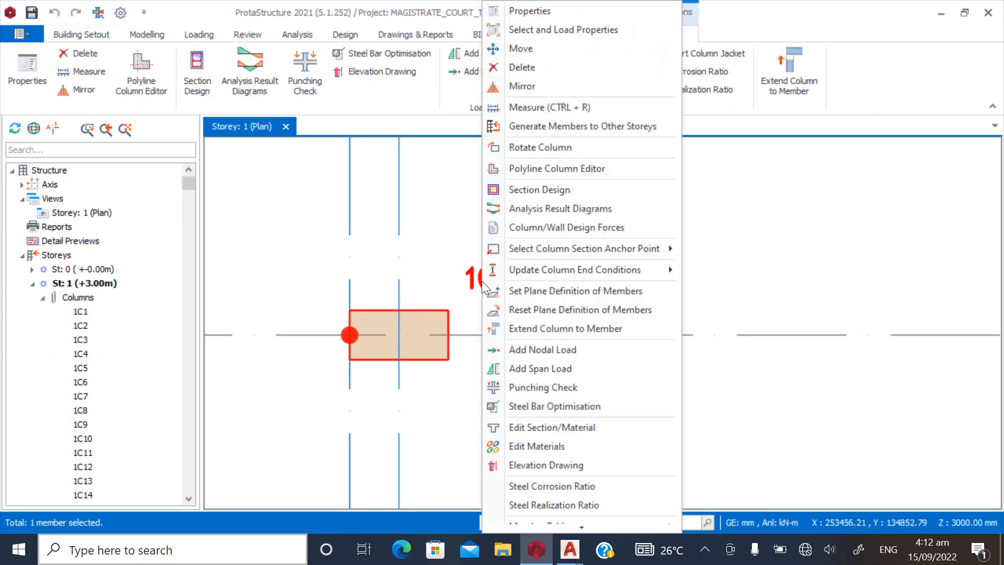
{"action": "left_click", "coordinate": [518, 14]}
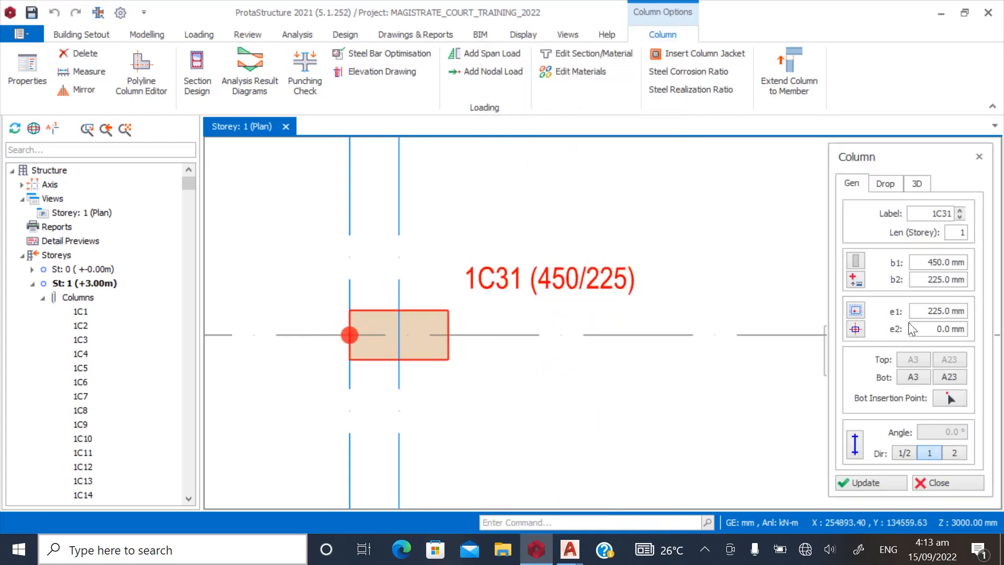
{"action": "left_click_drag", "start_coordinate": [921, 312], "coordinate": [976, 313]}
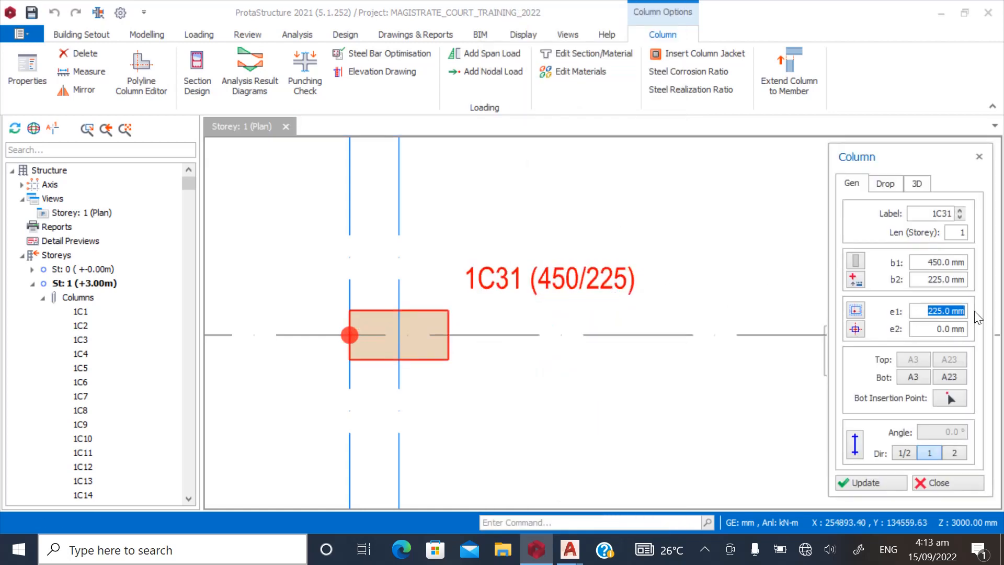
{"action": "type", "text": "0"}
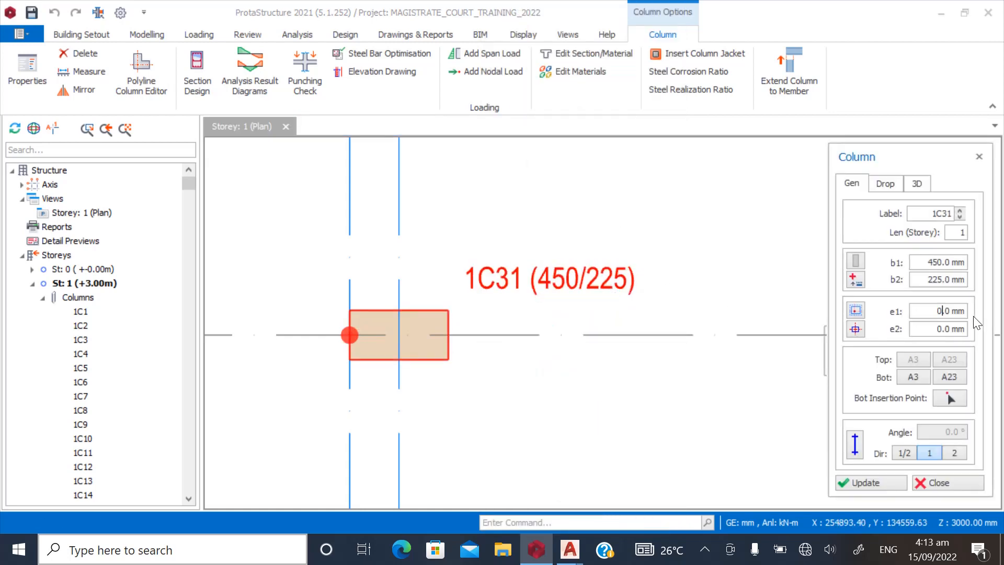
{"action": "left_click", "coordinate": [859, 481]}
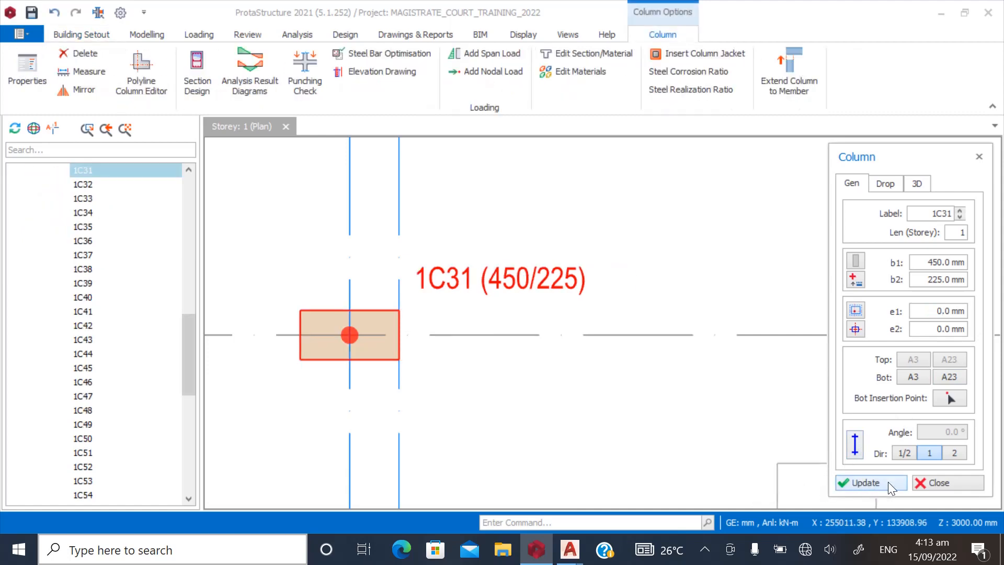
{"action": "left_click", "coordinate": [926, 482]}
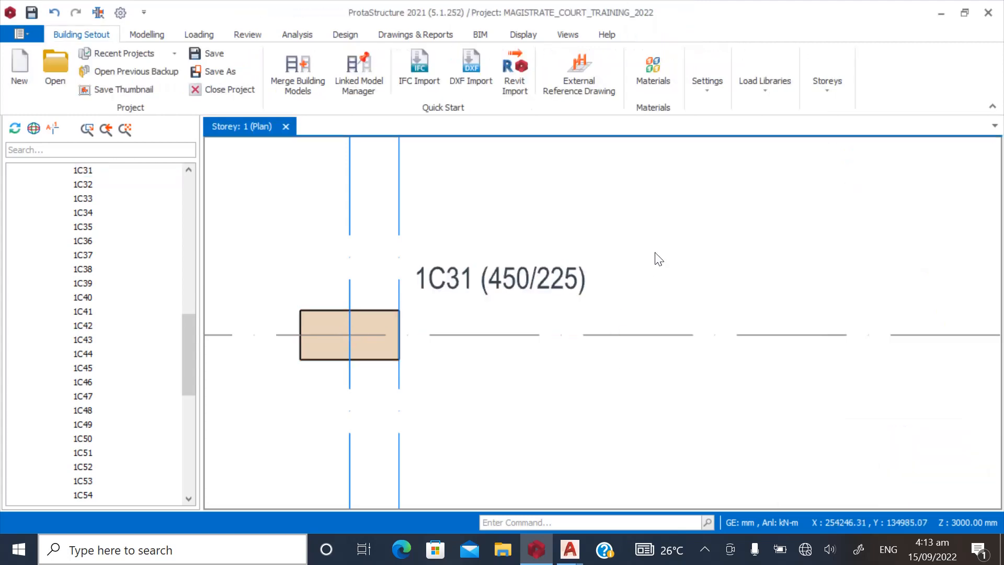
Delete column 1C31 from axis A3 at the two closely spaced vertical axes
{"action": "left_click", "coordinate": [532, 284]}
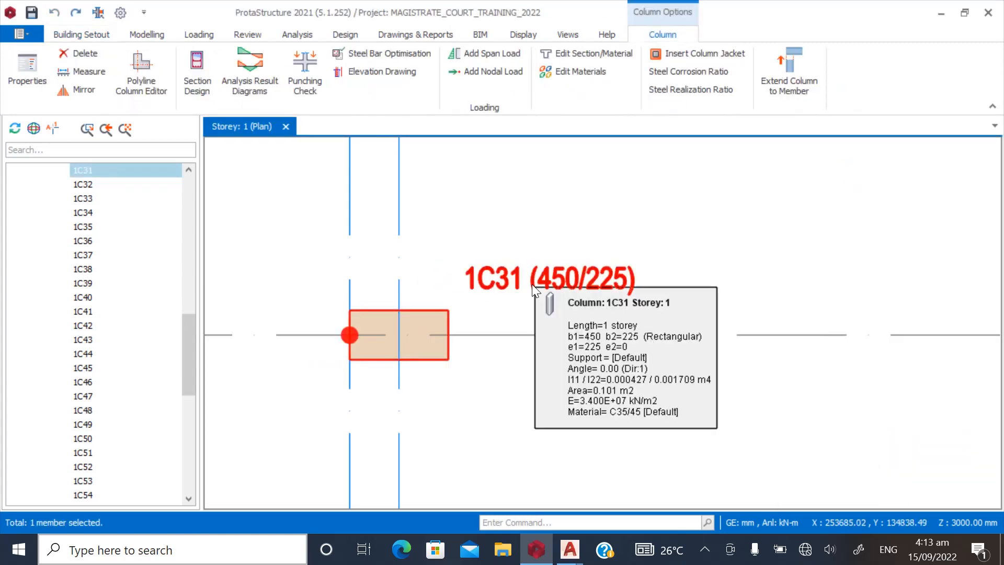
{"action": "key", "text": "Delete"}
{"action": "scroll", "coordinate": [417, 387], "scroll_direction": "down", "scroll_amount": 5}
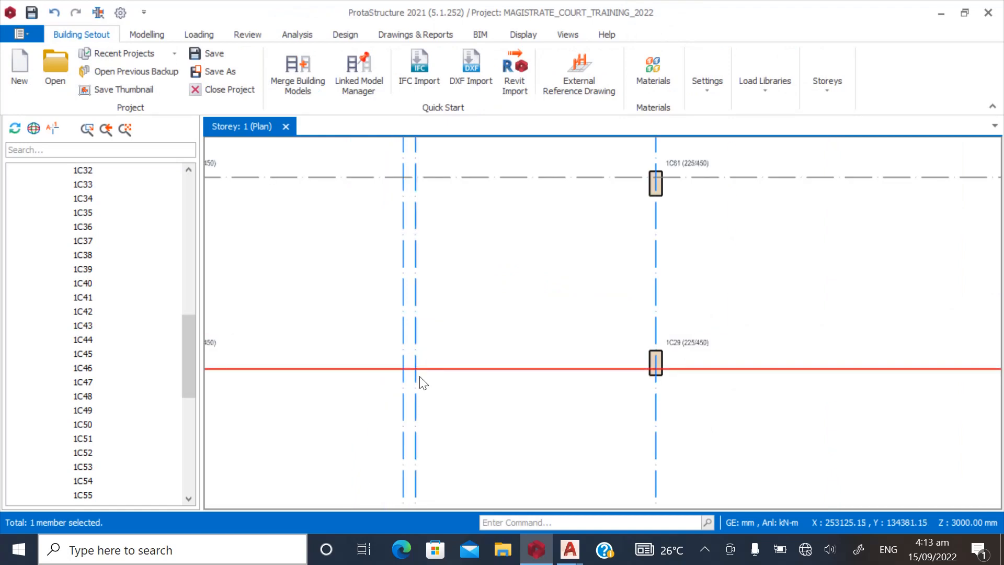
{"action": "scroll", "coordinate": [423, 384], "scroll_direction": "down", "scroll_amount": 3}
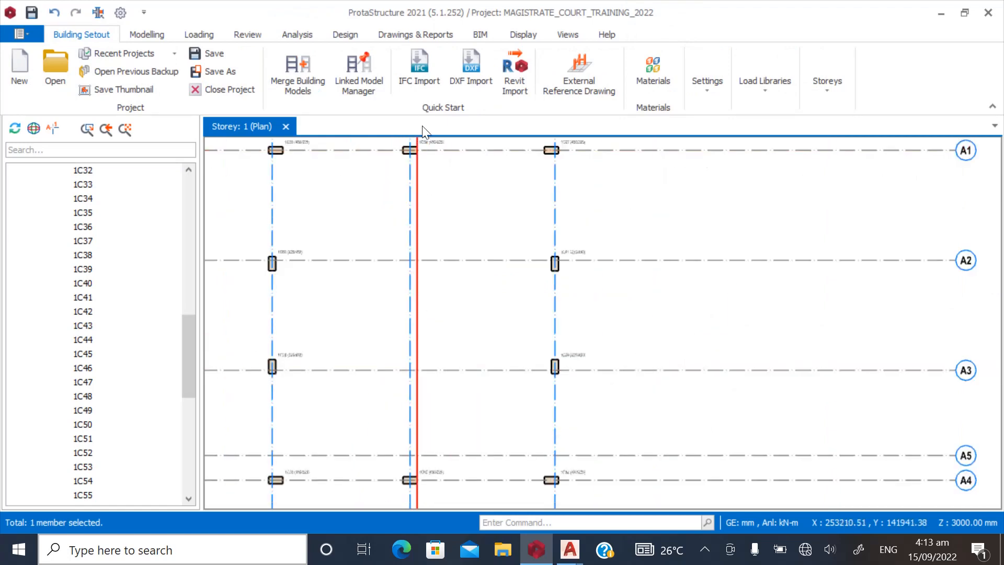
{"action": "scroll", "coordinate": [425, 140], "scroll_direction": "up", "scroll_amount": 4}
{"action": "left_click", "coordinate": [437, 148]}
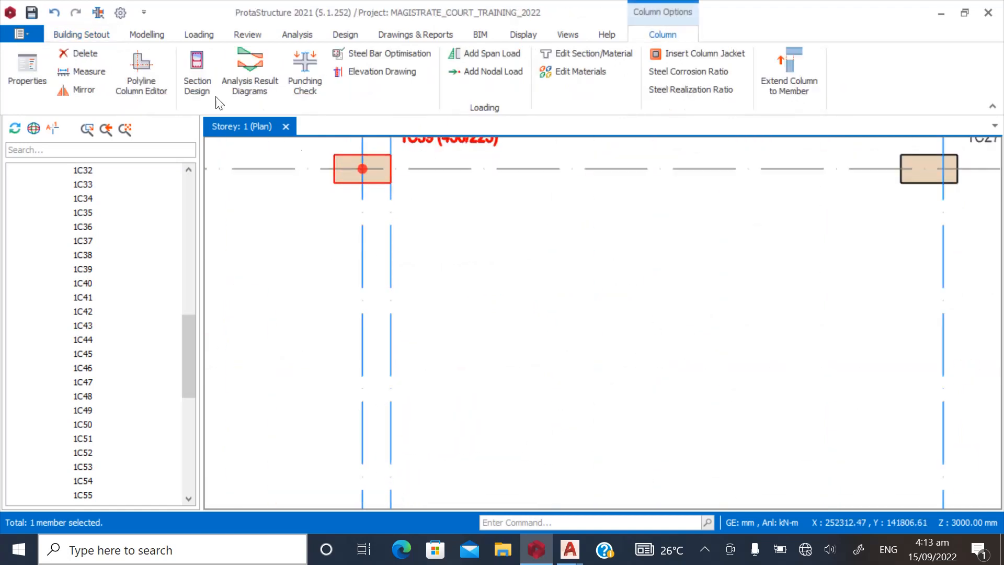
{"action": "left_click", "coordinate": [150, 35]}
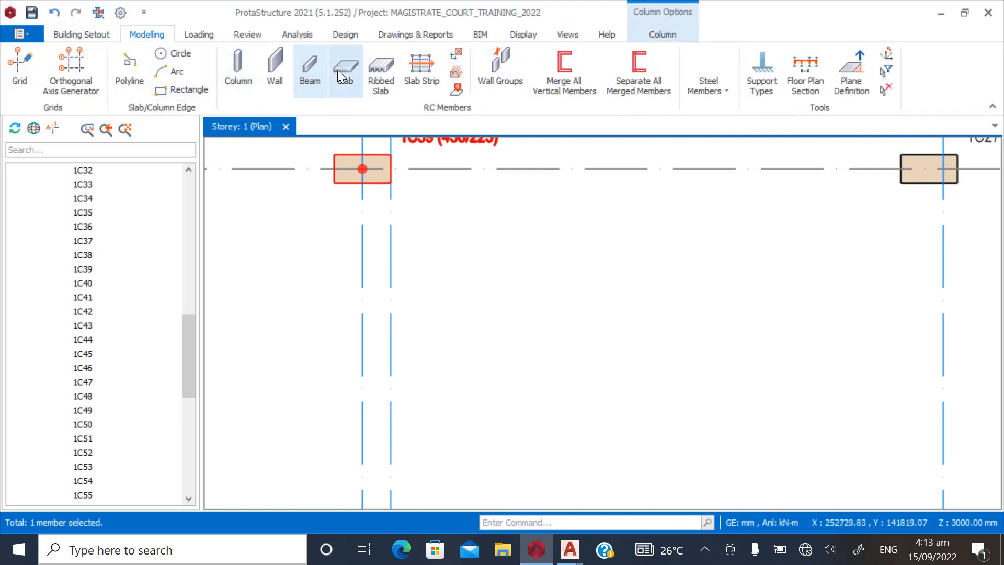
{"action": "left_click", "coordinate": [237, 71]}
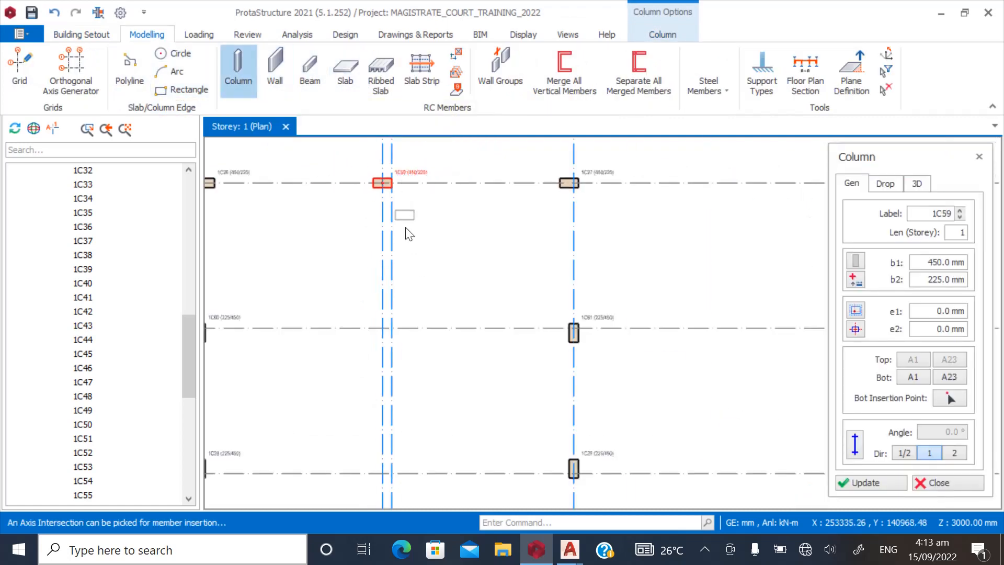
{"action": "scroll", "coordinate": [418, 277], "scroll_direction": "down", "scroll_amount": 2}
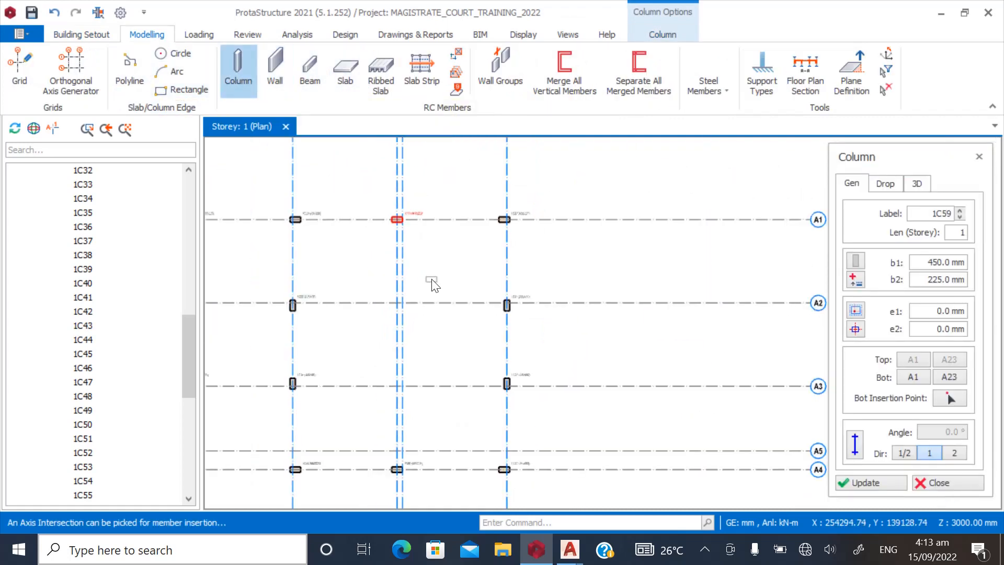
{"action": "left_click", "coordinate": [921, 482]}
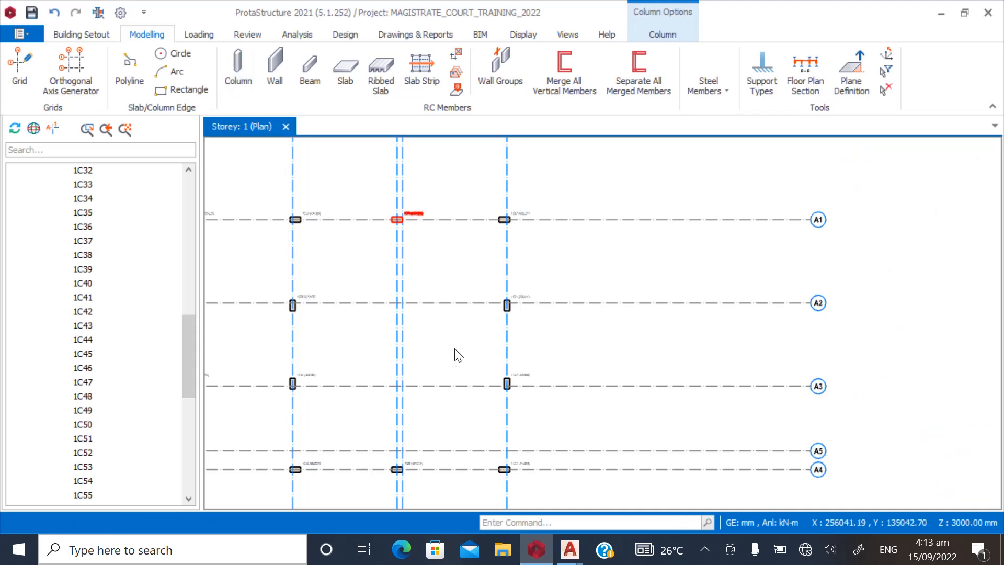
{"action": "key", "text": "Escape"}
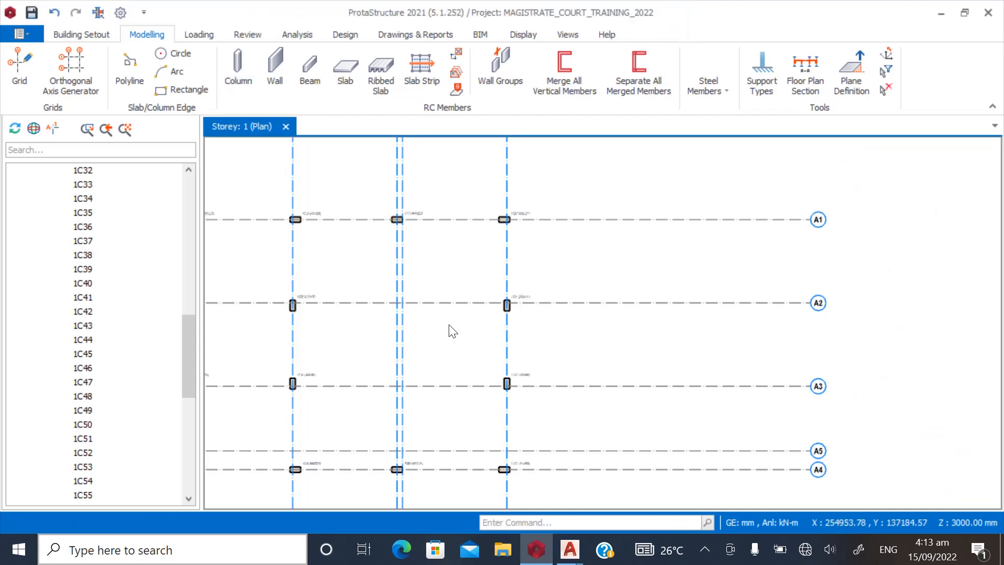
Undo the deletion of column 1C31 on axis A3
{"action": "key", "text": "ctrl+z"}
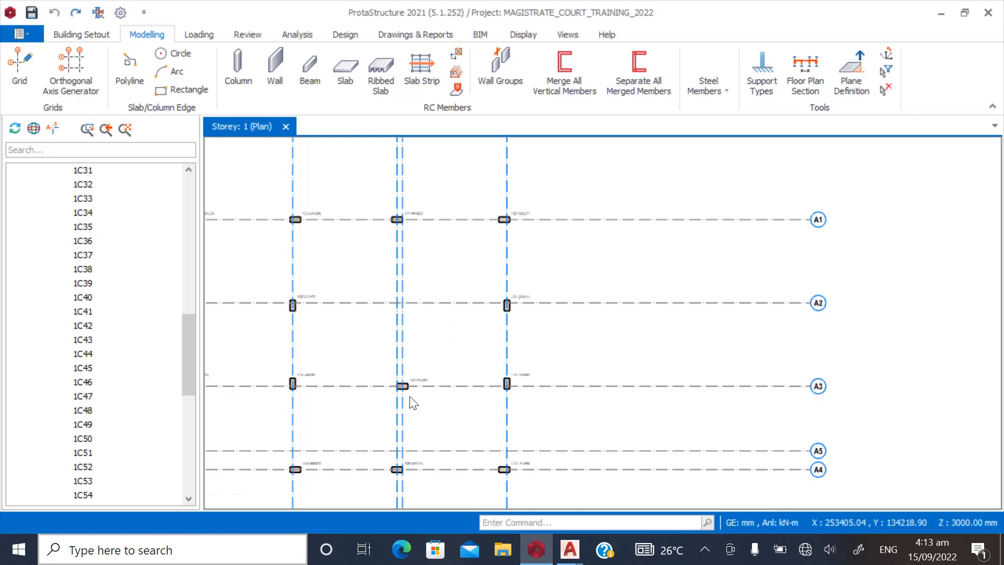
{"action": "scroll", "coordinate": [414, 402], "scroll_direction": "up", "scroll_amount": 1}
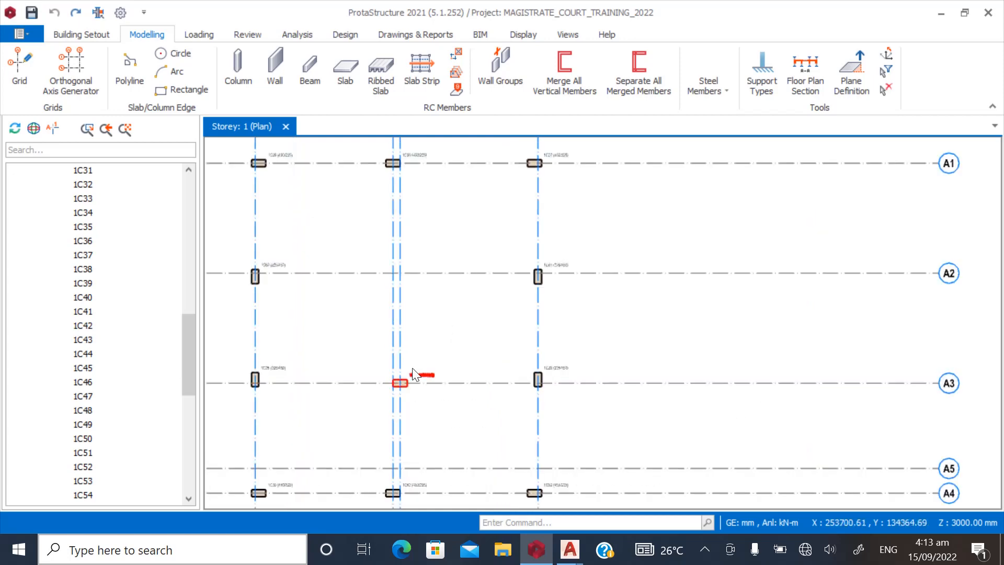
{"action": "scroll", "coordinate": [409, 366], "scroll_direction": "down", "scroll_amount": 1}
{"action": "scroll", "coordinate": [403, 244], "scroll_direction": "up", "scroll_amount": 1}
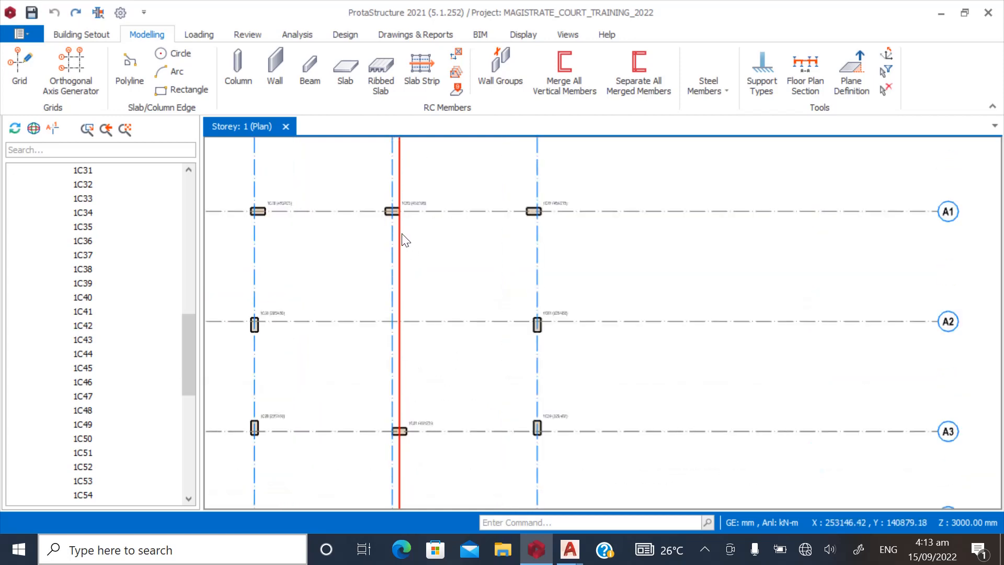
Remove column 1C31 from axis A3 beside the two closely spaced vertical axes
{"action": "scroll", "coordinate": [405, 241], "scroll_direction": "up", "scroll_amount": 1}
{"action": "left_click", "coordinate": [441, 474]}
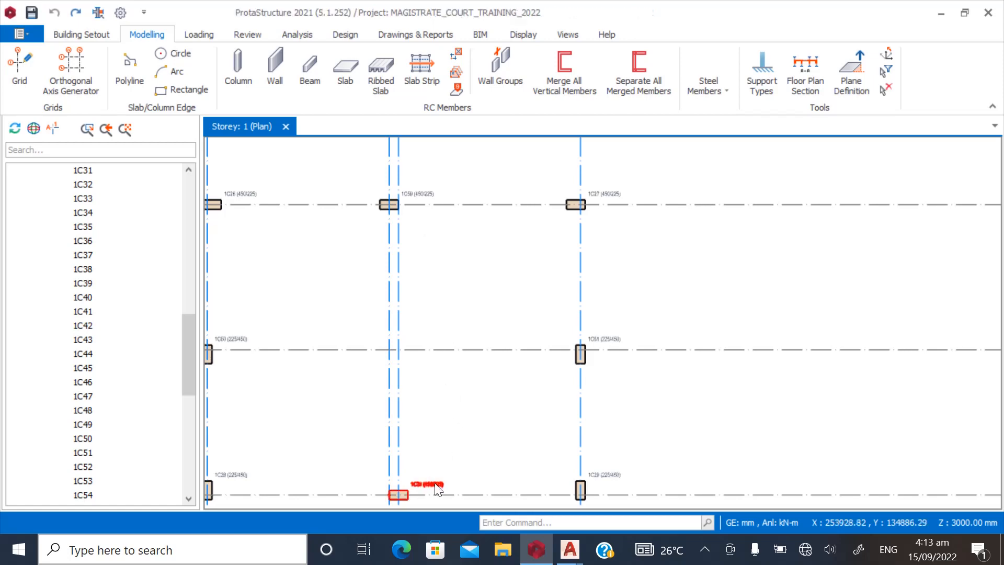
{"action": "key", "text": "Escape"}
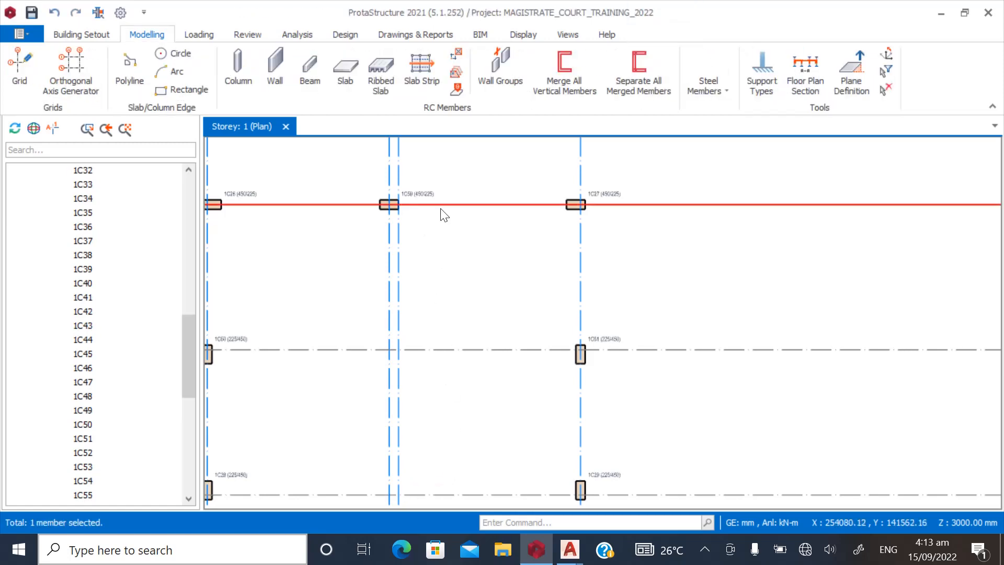
Insert a 450 x 225 mm column with column 1C59's properties where axis A3 meets the second of the two close vertical axes
{"action": "left_click", "coordinate": [432, 191]}
{"action": "left_click", "coordinate": [156, 37]}
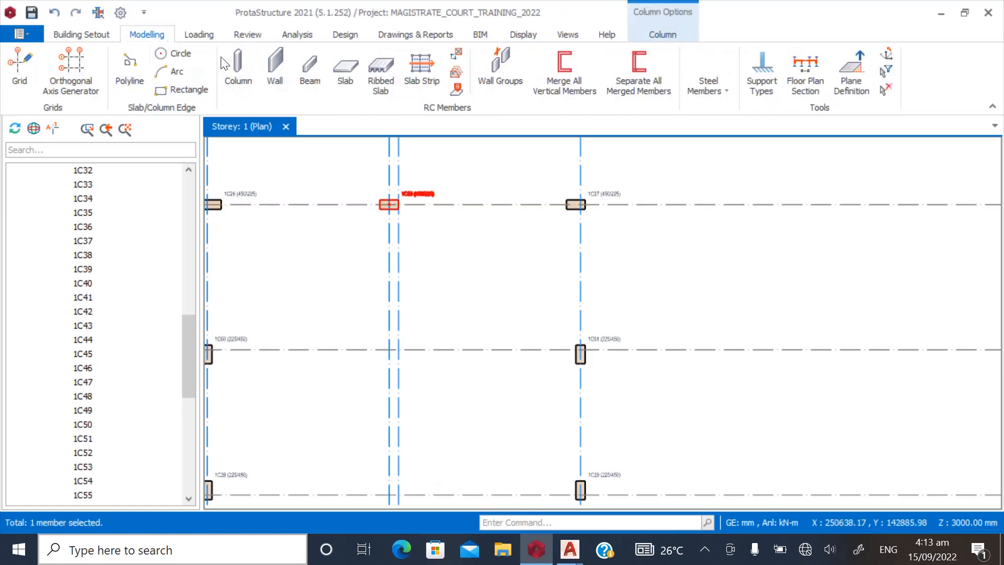
{"action": "left_click", "coordinate": [241, 67]}
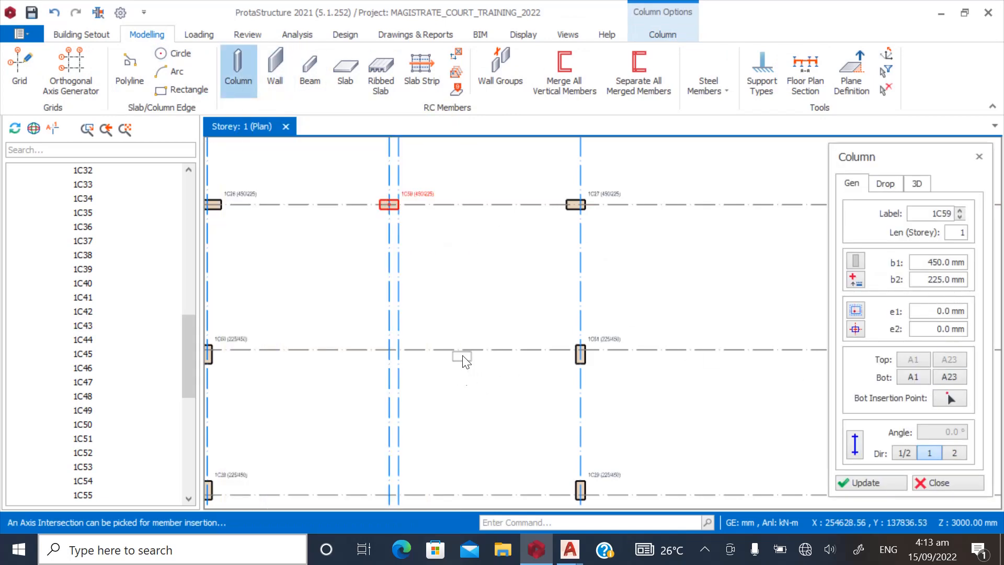
{"action": "scroll", "coordinate": [463, 361], "scroll_direction": "down", "scroll_amount": 1}
{"action": "scroll", "coordinate": [417, 473], "scroll_direction": "up", "scroll_amount": 2}
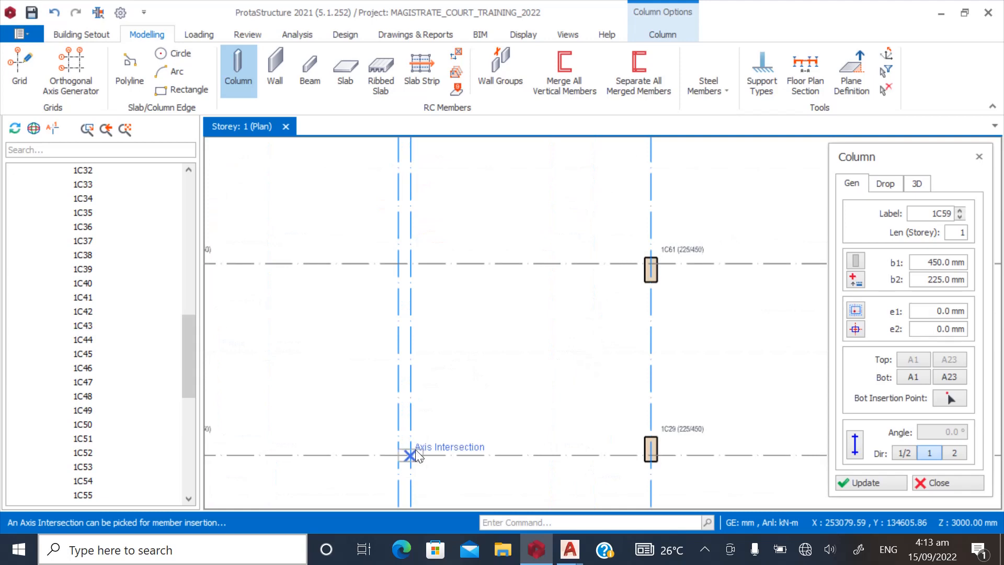
{"action": "left_click", "coordinate": [419, 450]}
{"action": "key", "text": "Escape"}
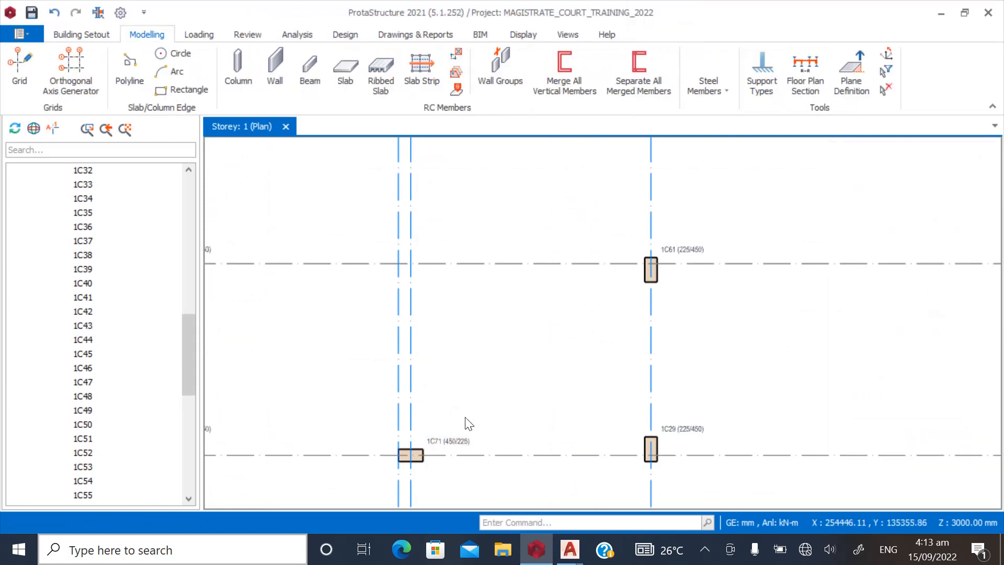
Delete column 1C50 from axis A6 at the two closely spaced vertical axes
{"action": "scroll", "coordinate": [418, 352], "scroll_direction": "down", "scroll_amount": 3}
{"action": "scroll", "coordinate": [407, 388], "scroll_direction": "up", "scroll_amount": 4}
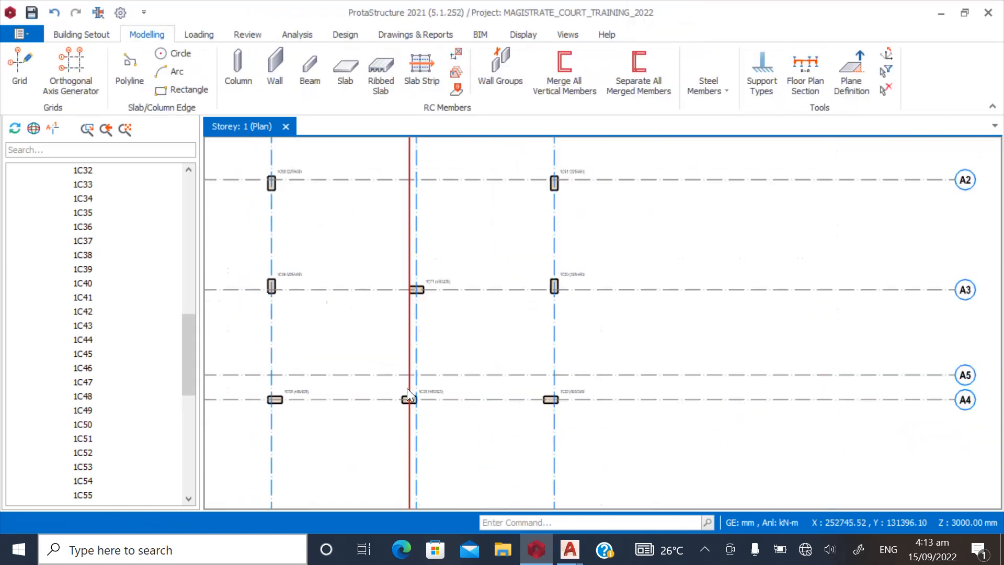
{"action": "left_click", "coordinate": [414, 417]}
{"action": "scroll", "coordinate": [419, 316], "scroll_direction": "down", "scroll_amount": 3}
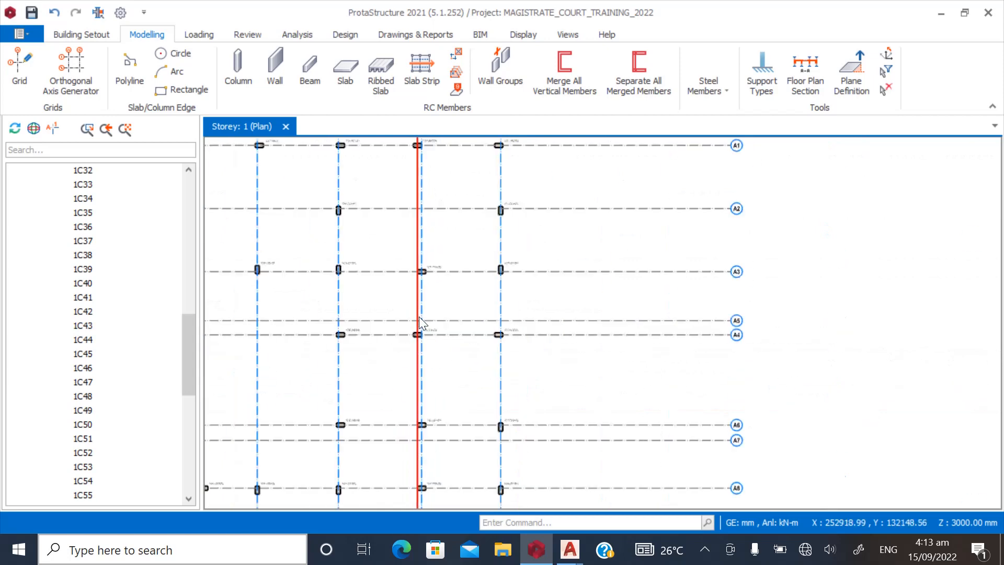
{"action": "scroll", "coordinate": [426, 383], "scroll_direction": "up", "scroll_amount": 4}
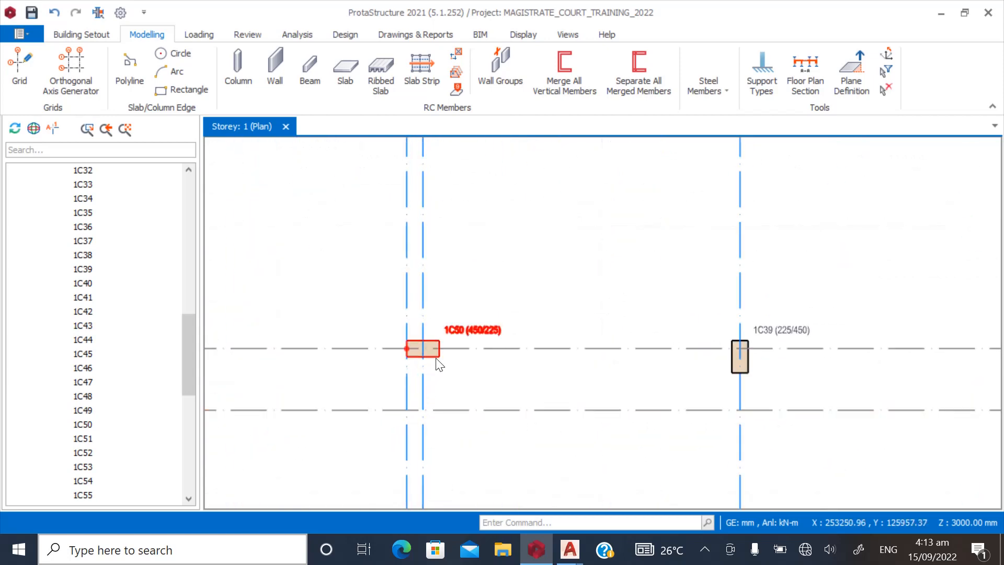
{"action": "scroll", "coordinate": [430, 425], "scroll_direction": "down", "scroll_amount": 2}
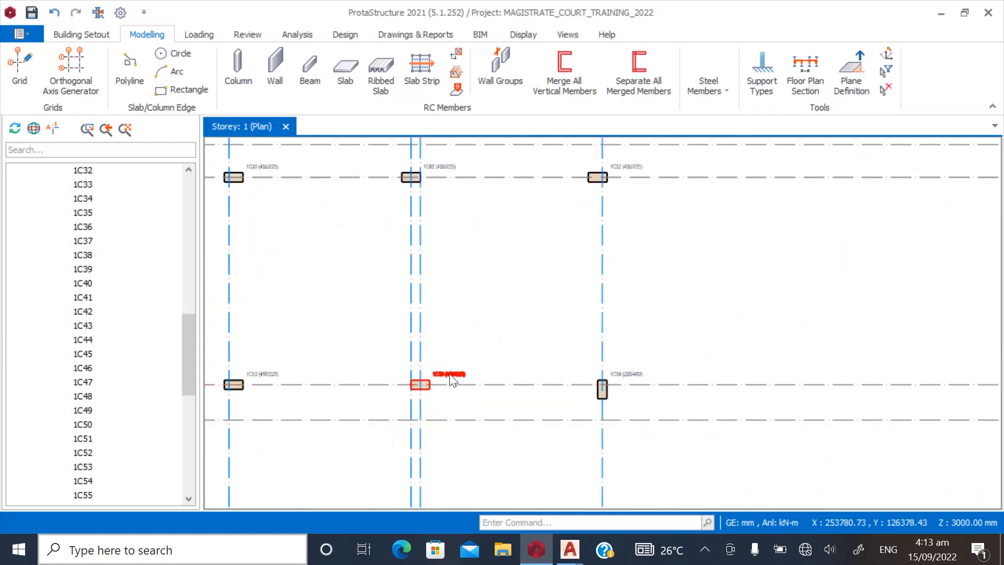
{"action": "left_click", "coordinate": [451, 381]}
{"action": "key", "text": "Delete"}
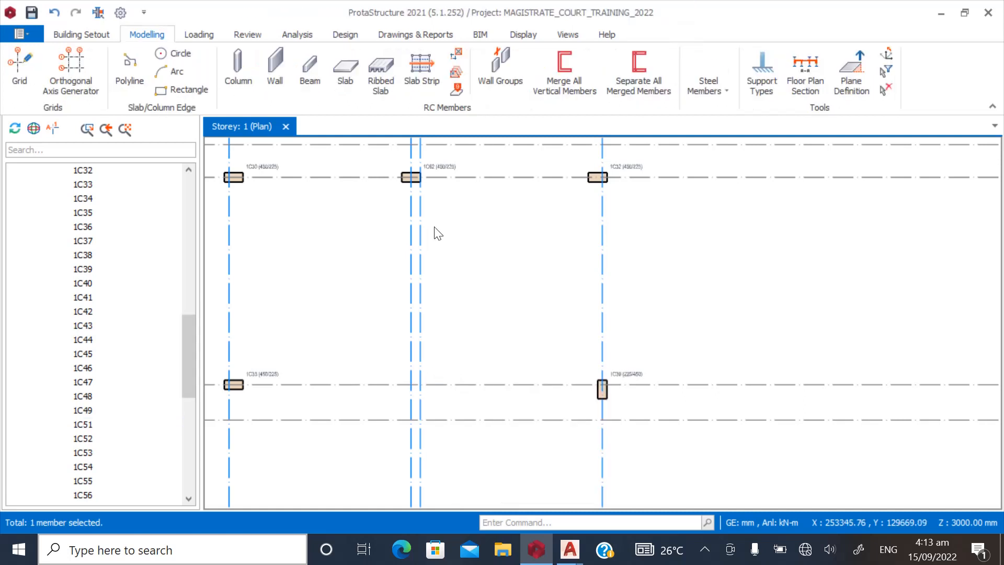
{"action": "left_click", "coordinate": [444, 170]}
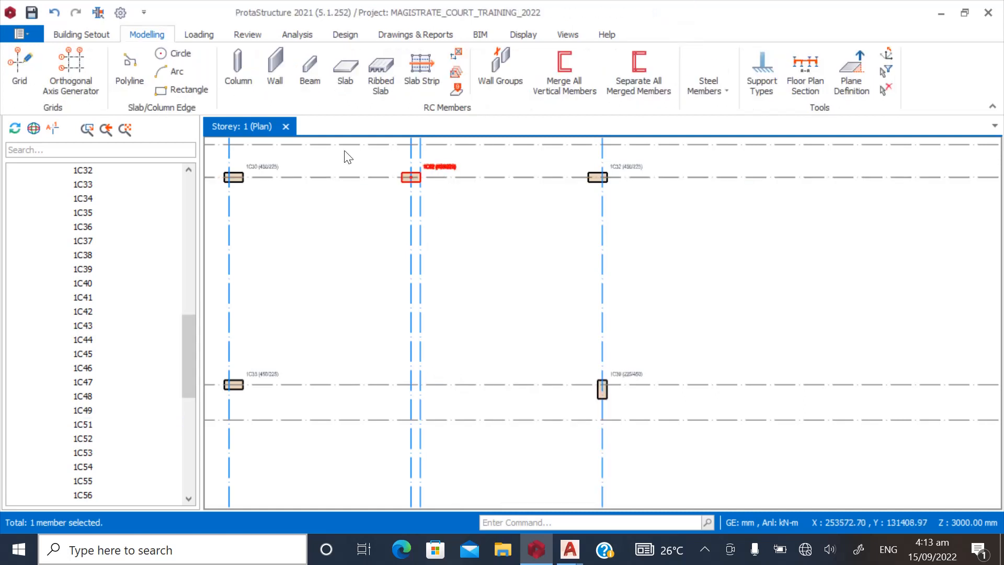
{"action": "left_click", "coordinate": [148, 30]}
{"action": "left_click", "coordinate": [233, 68]}
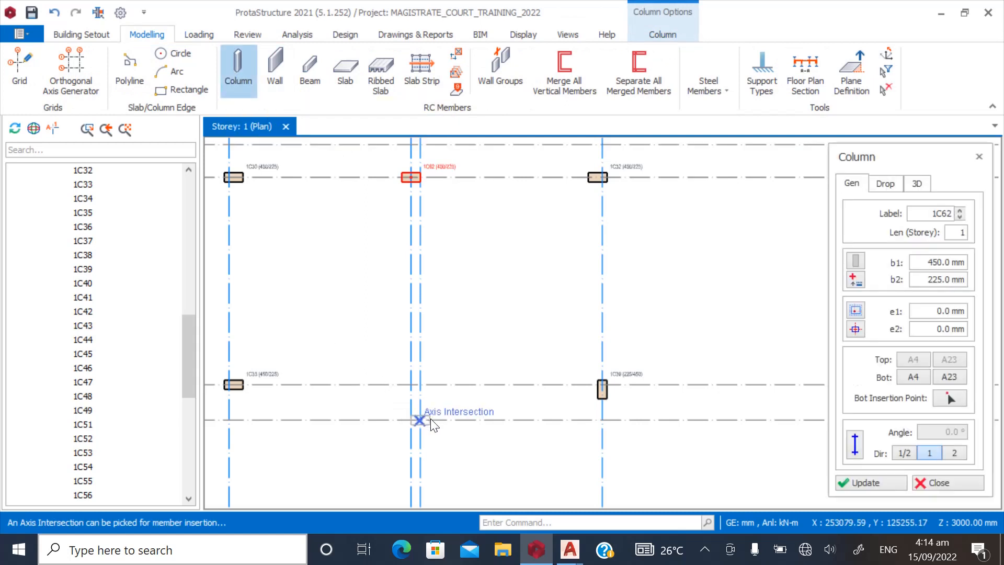
{"action": "left_click", "coordinate": [933, 483]}
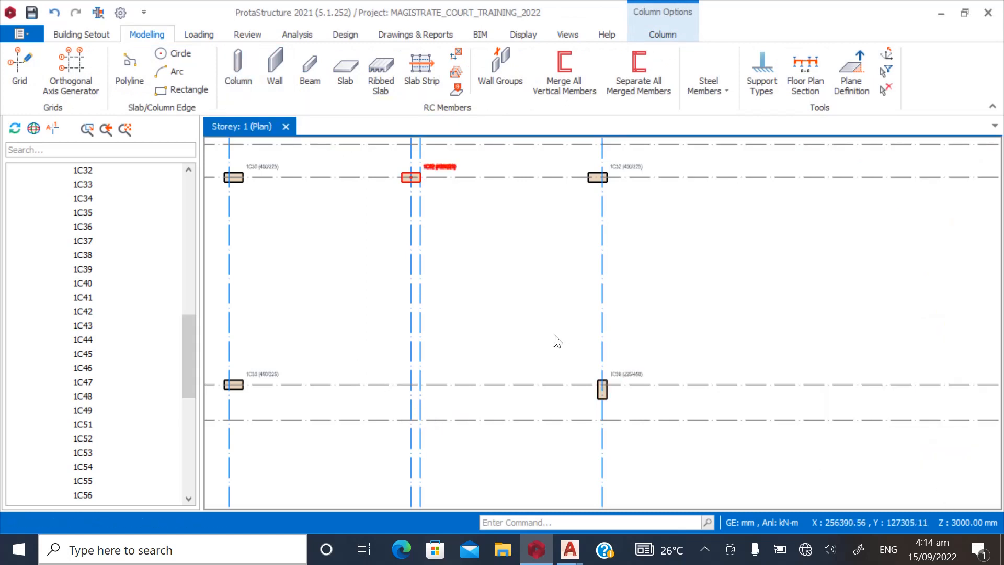
{"action": "key", "text": "Escape"}
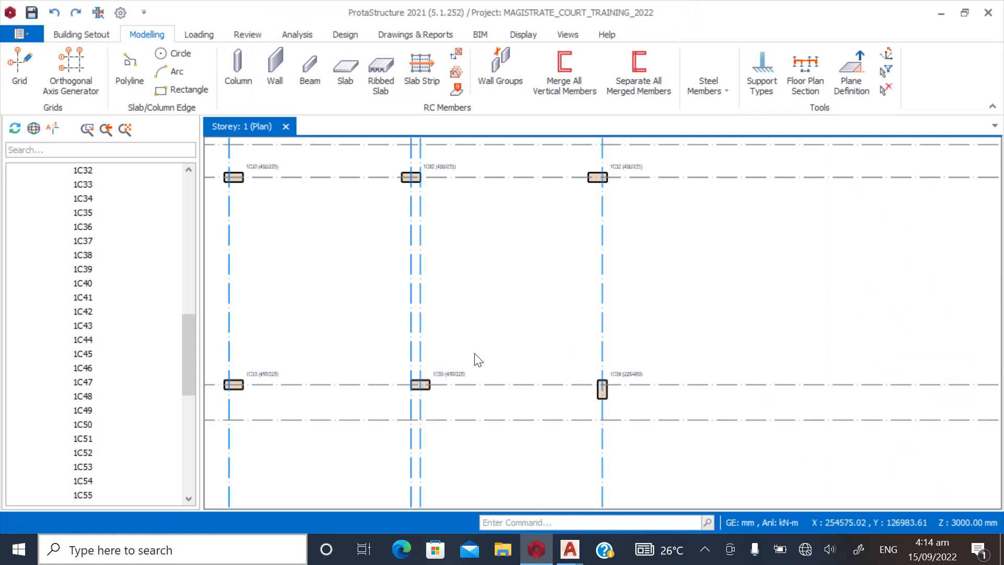
Replace column 1C50 on axis A6 with a 450 x 225 mm column based on 1C62, inserted at the second of the two close vertical axes
{"action": "left_click", "coordinate": [452, 376]}
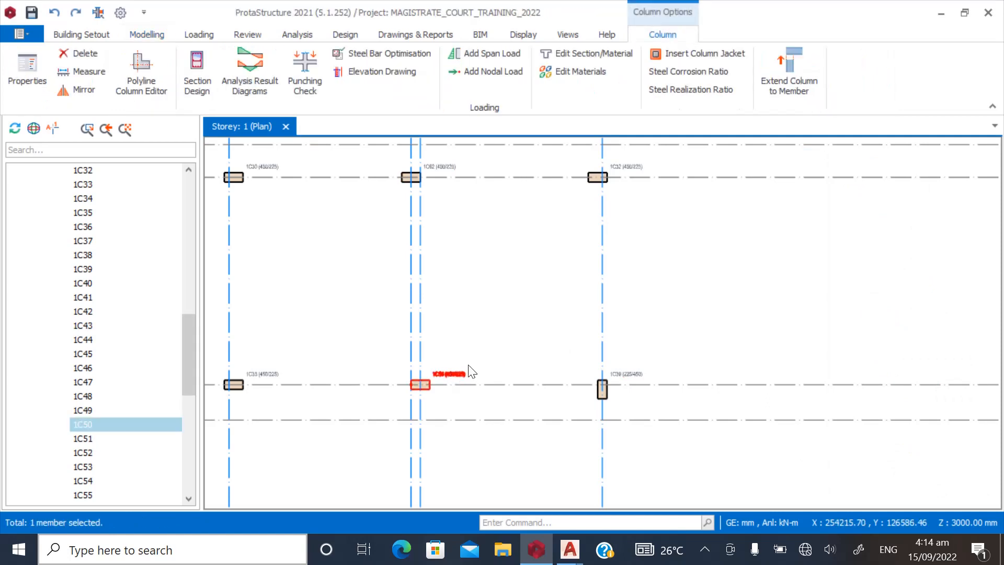
{"action": "key", "text": "Delete"}
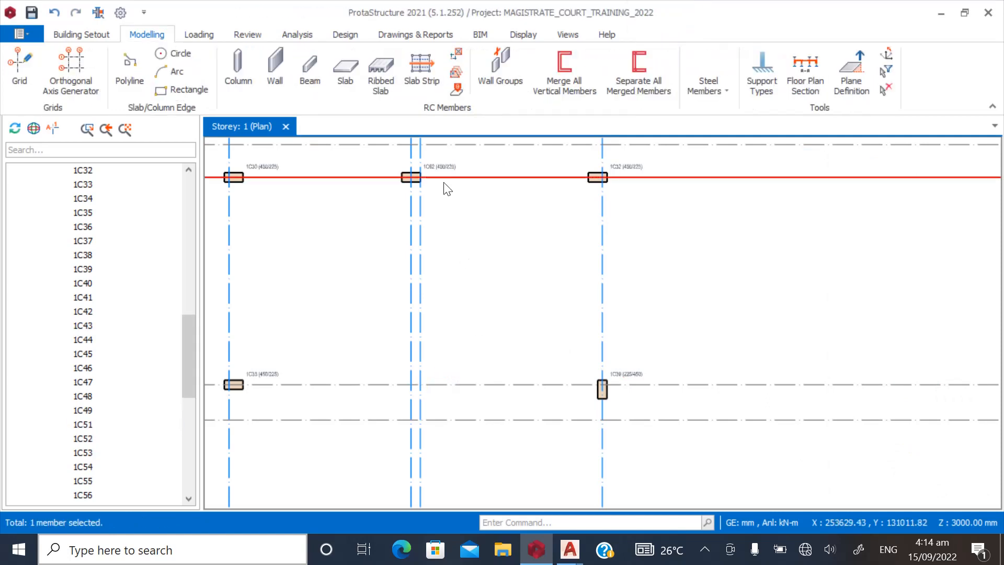
{"action": "left_click", "coordinate": [444, 179]}
{"action": "left_click", "coordinate": [147, 35]}
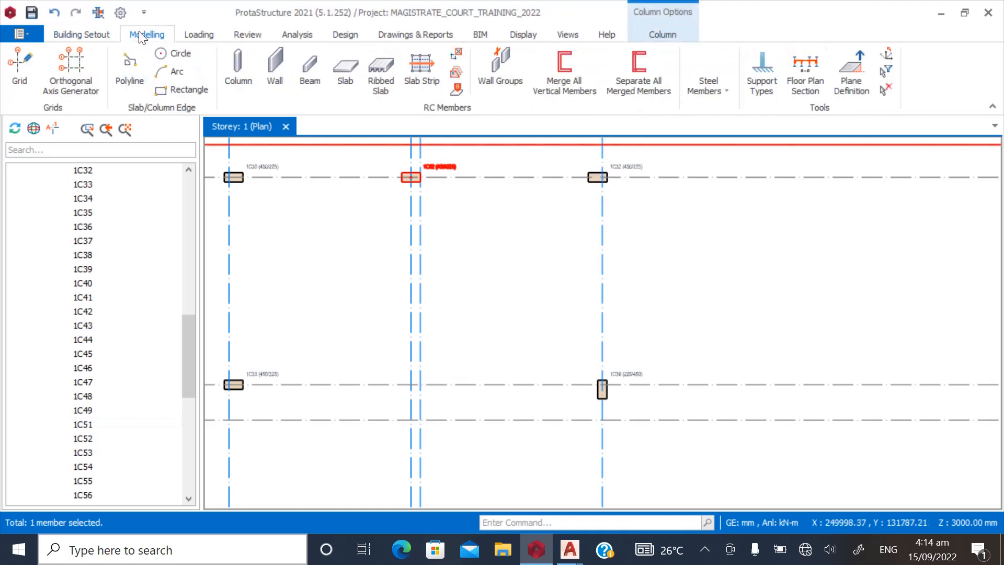
{"action": "left_click", "coordinate": [239, 67]}
{"action": "scroll", "coordinate": [430, 407], "scroll_direction": "up", "scroll_amount": 1}
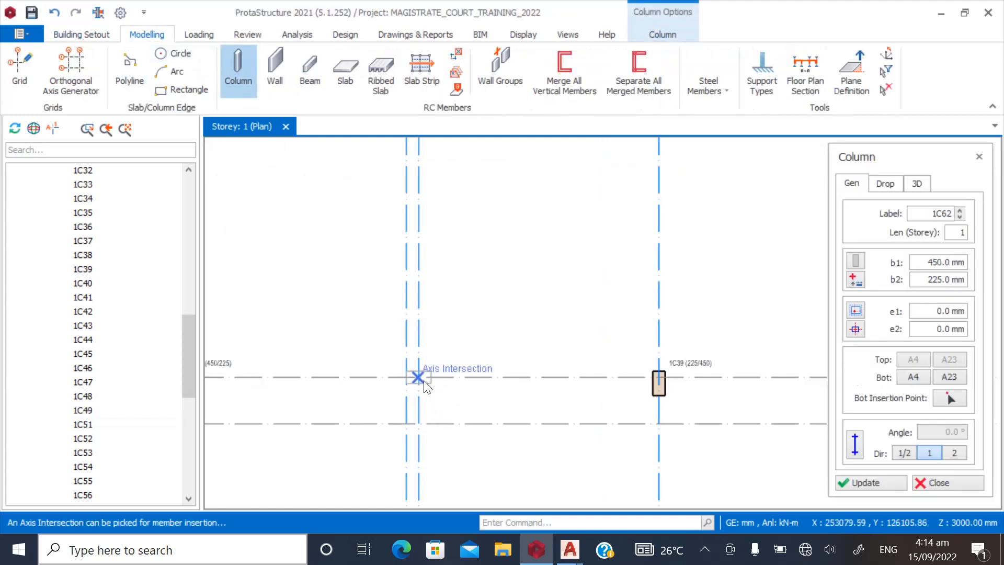
{"action": "left_click", "coordinate": [429, 402]}
{"action": "key", "text": "Escape"}
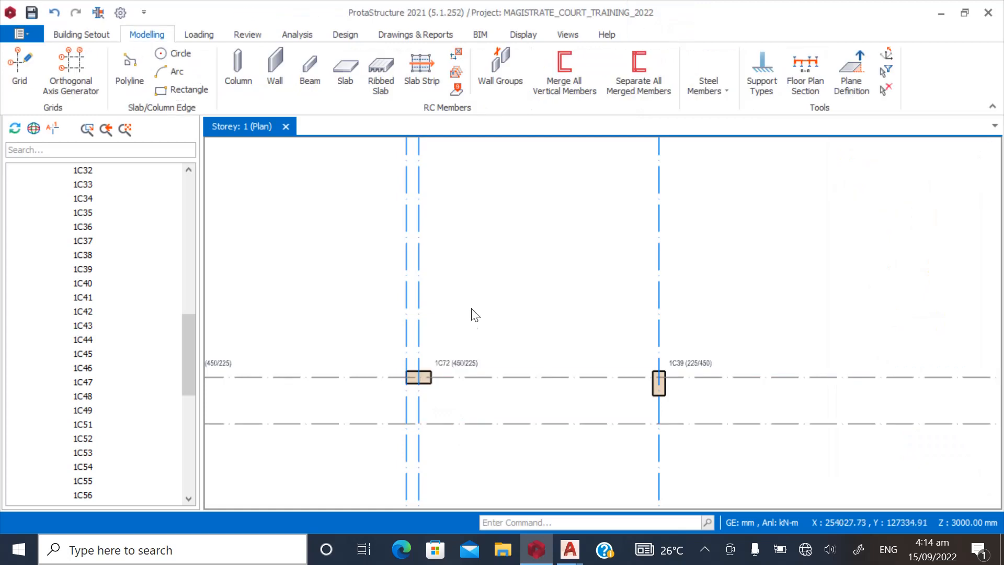
Replace column 1C48 on axis A8 with a 450 x 225 mm column matching the A6 replacement, inserted at the second close vertical axis
{"action": "scroll", "coordinate": [363, 366], "scroll_direction": "down", "scroll_amount": 3}
{"action": "scroll", "coordinate": [377, 347], "scroll_direction": "up", "scroll_amount": 2}
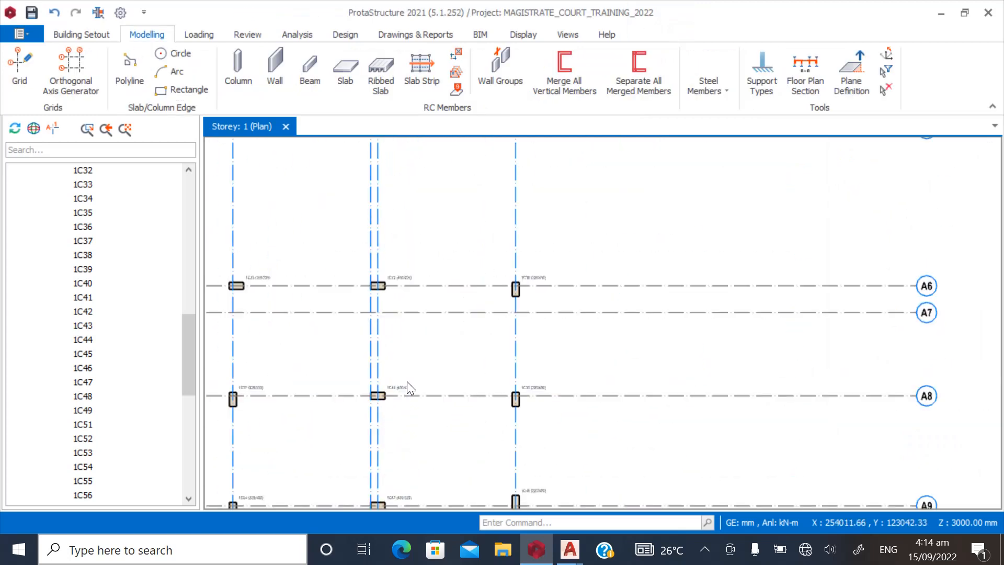
{"action": "scroll", "coordinate": [406, 386], "scroll_direction": "up", "scroll_amount": 3}
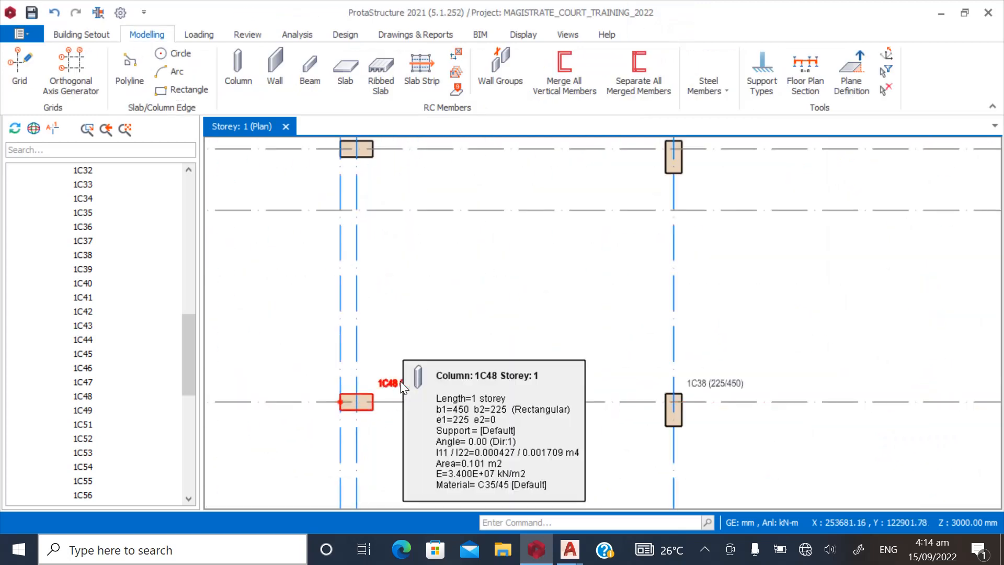
{"action": "left_click", "coordinate": [395, 390]}
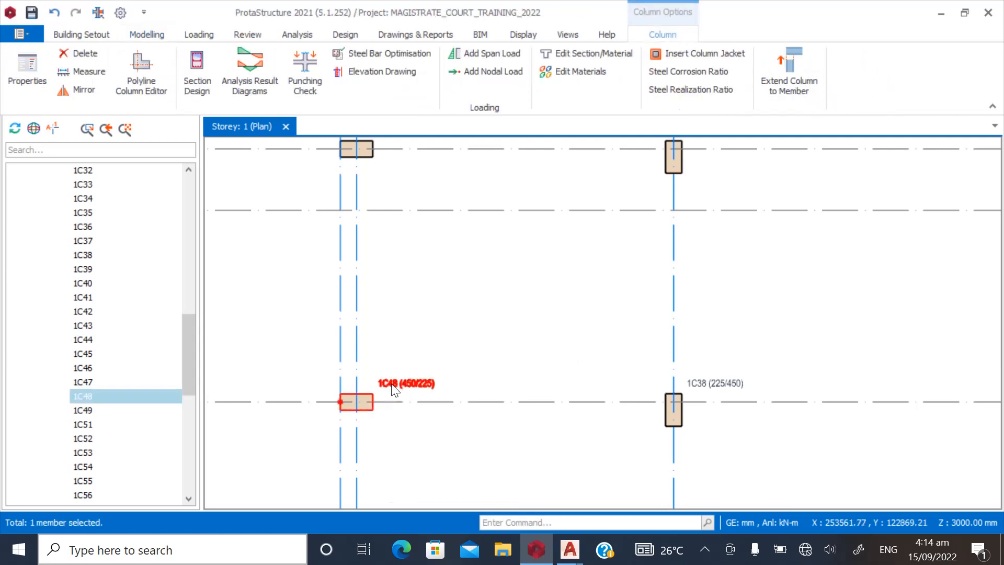
{"action": "key", "text": "Delete"}
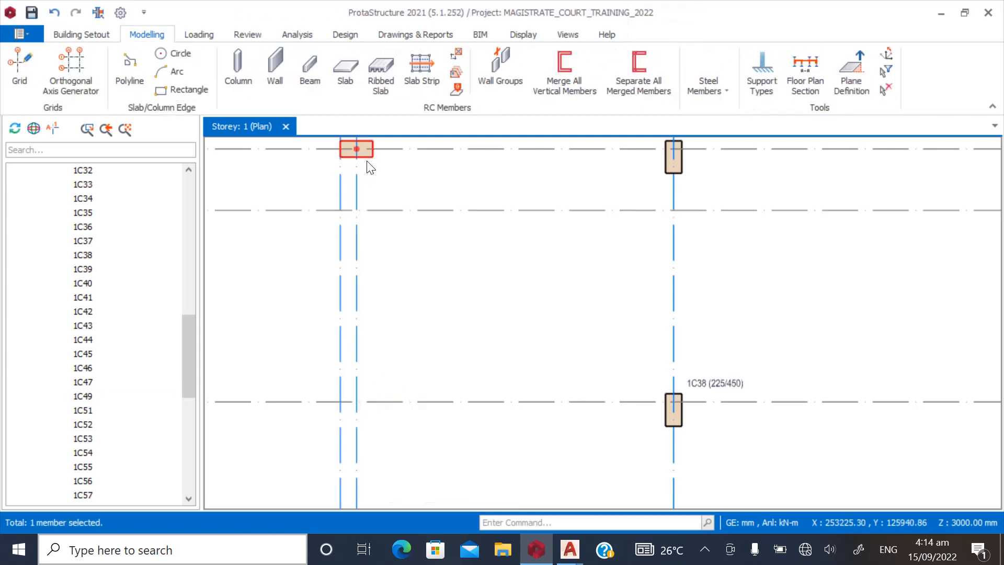
{"action": "left_click", "coordinate": [365, 155]}
{"action": "left_click", "coordinate": [149, 36]}
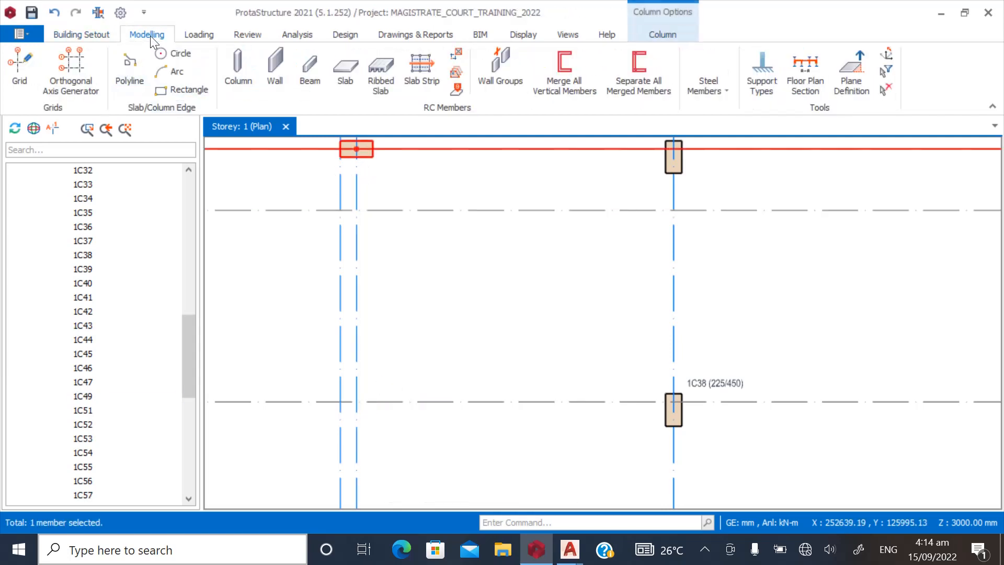
{"action": "left_click", "coordinate": [239, 61]}
{"action": "left_click", "coordinate": [357, 402]}
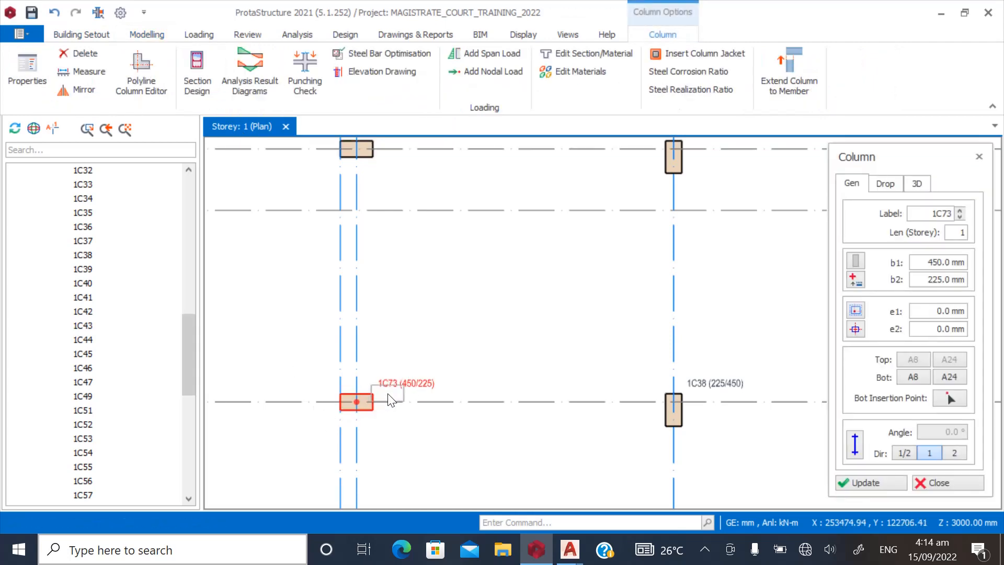
{"action": "key", "text": "Escape"}
Replace column 1C47 on axis A9 with a 450 x 225 mm column based on 1C73, inserted at the second close vertical axis
{"action": "scroll", "coordinate": [426, 309], "scroll_direction": "down", "scroll_amount": 3}
{"action": "scroll", "coordinate": [418, 385], "scroll_direction": "up", "scroll_amount": 2}
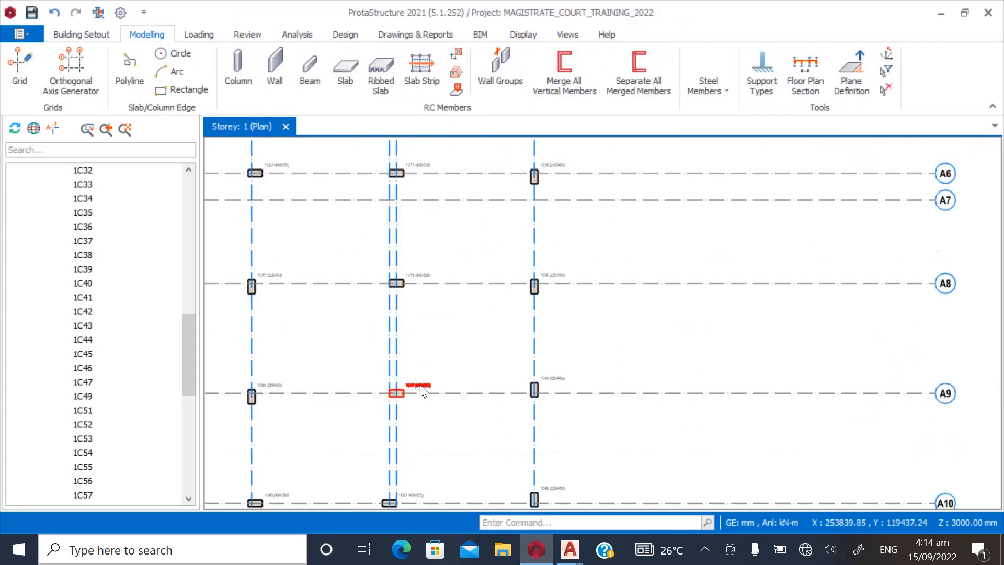
{"action": "left_click", "coordinate": [417, 382]}
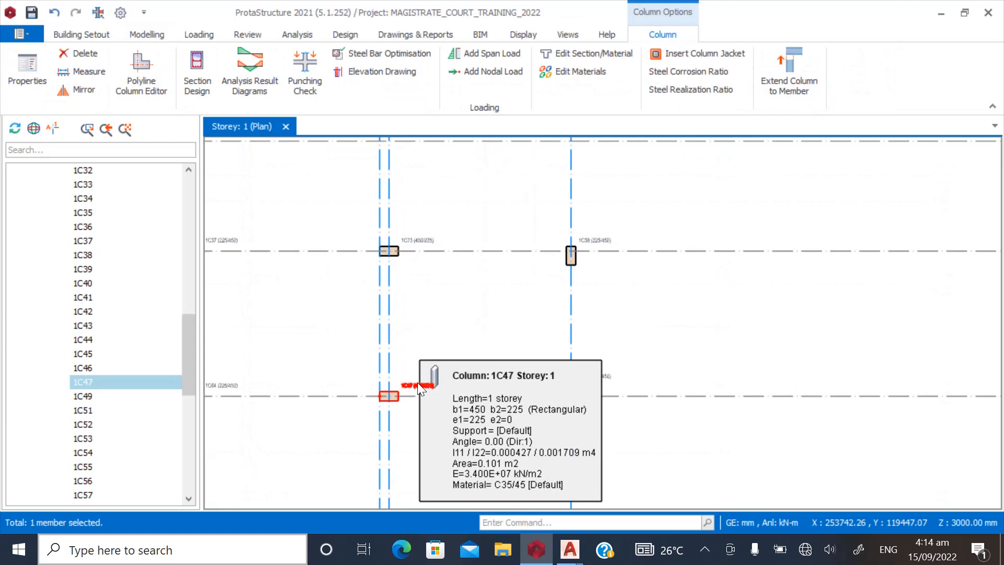
{"action": "key", "text": "Delete"}
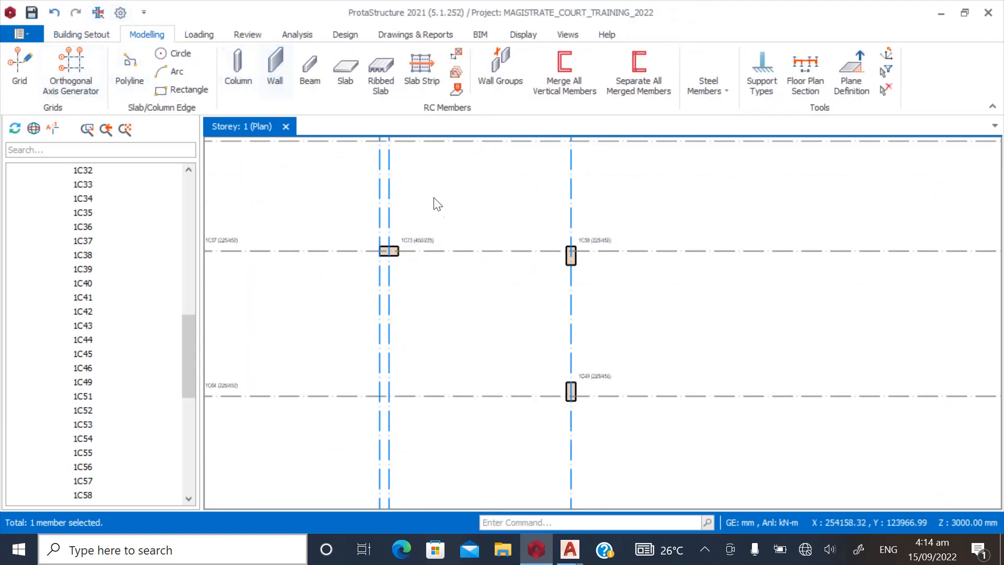
{"action": "left_click", "coordinate": [147, 34]}
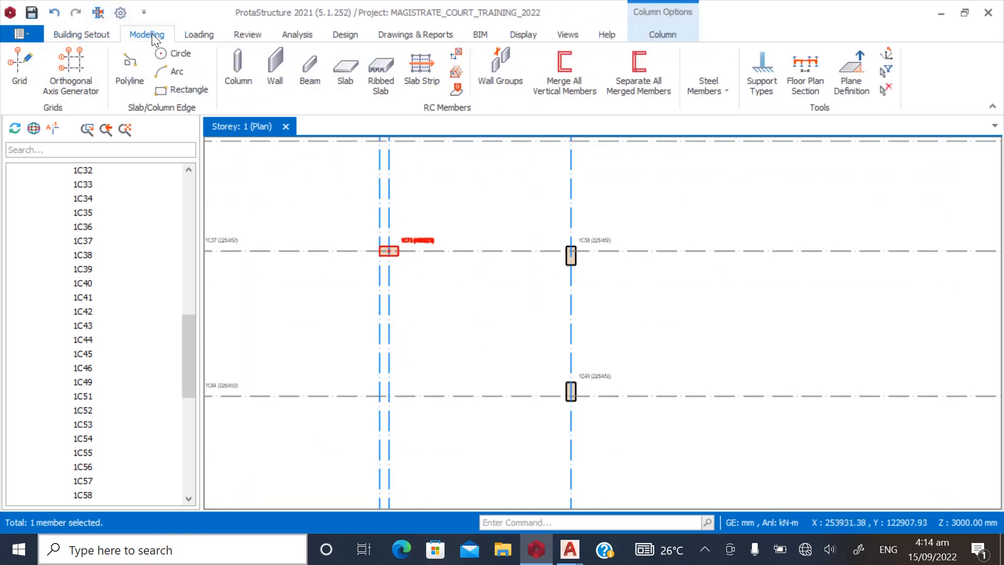
{"action": "left_click", "coordinate": [236, 71]}
{"action": "scroll", "coordinate": [391, 413], "scroll_direction": "up", "scroll_amount": 1}
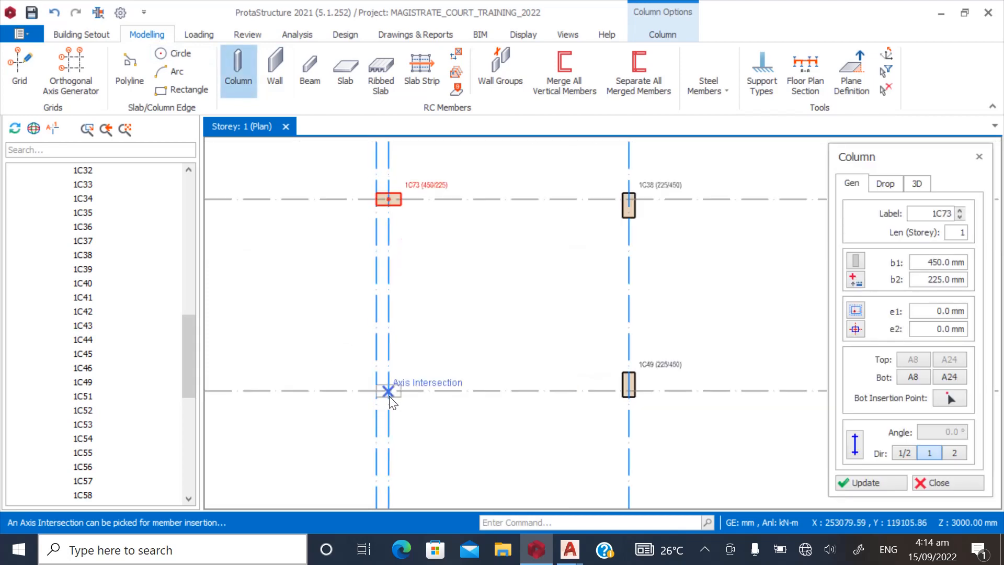
{"action": "left_click", "coordinate": [389, 396]}
{"action": "key", "text": "Escape"}
Examine the columns along the two close vertical axes and their neighbours from axis A10 up to A1, including column 1C61
{"action": "scroll", "coordinate": [356, 286], "scroll_direction": "down", "scroll_amount": 1}
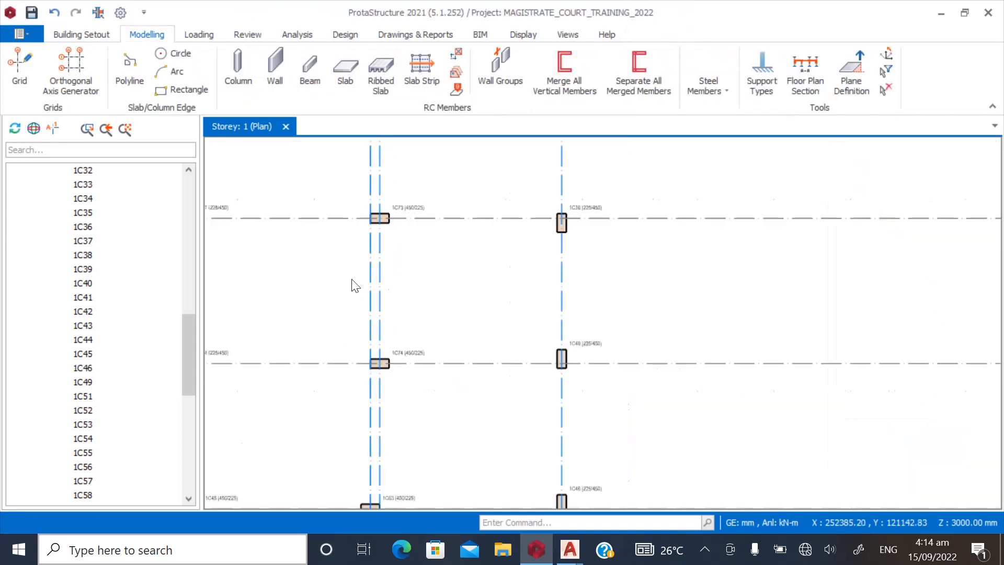
{"action": "scroll", "coordinate": [356, 286], "scroll_direction": "down", "scroll_amount": 2}
{"action": "scroll", "coordinate": [388, 382], "scroll_direction": "up", "scroll_amount": 2}
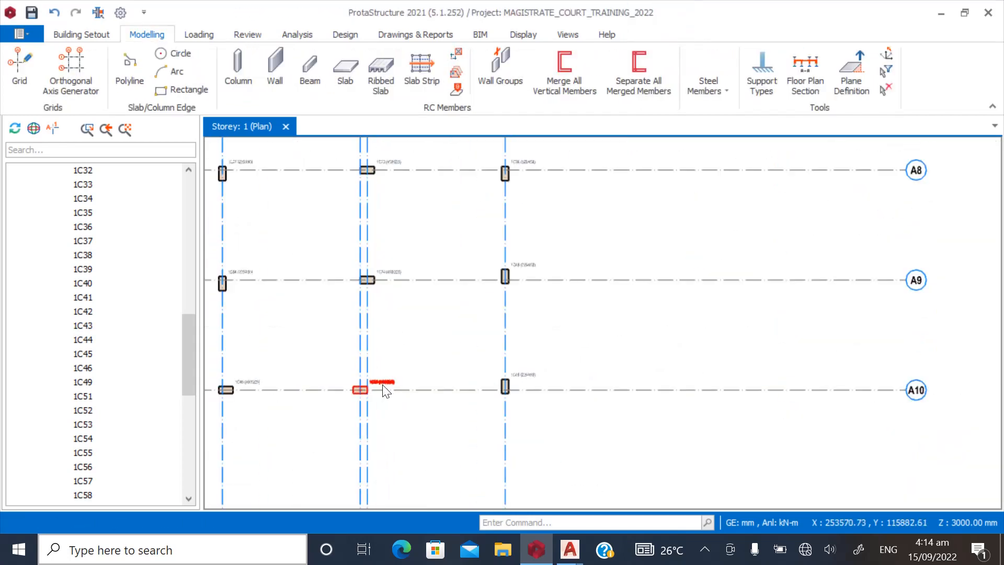
{"action": "scroll", "coordinate": [384, 387], "scroll_direction": "up", "scroll_amount": 2}
{"action": "scroll", "coordinate": [467, 395], "scroll_direction": "down", "scroll_amount": 3}
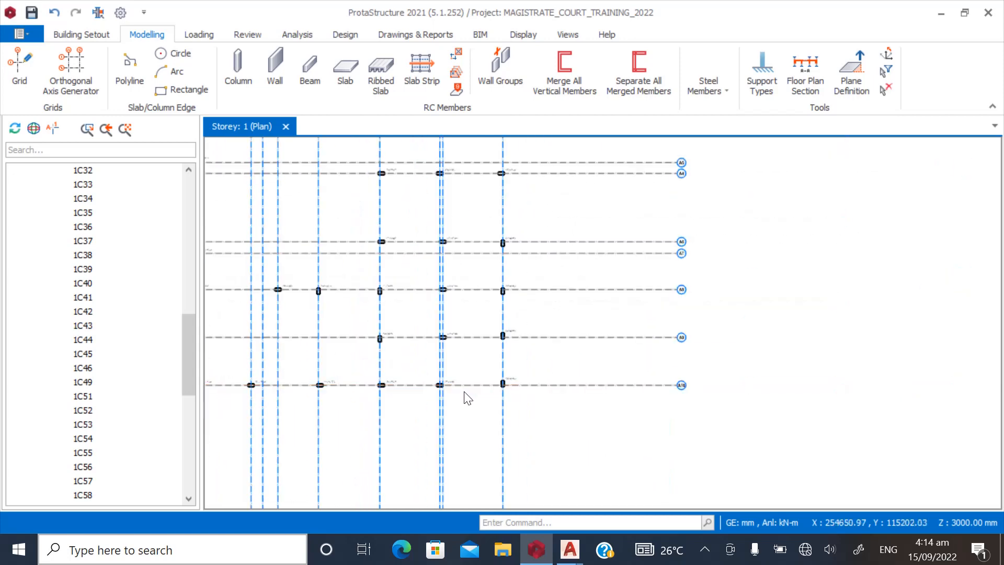
{"action": "scroll", "coordinate": [476, 392], "scroll_direction": "up", "scroll_amount": 3}
{"action": "scroll", "coordinate": [402, 390], "scroll_direction": "down", "scroll_amount": 2}
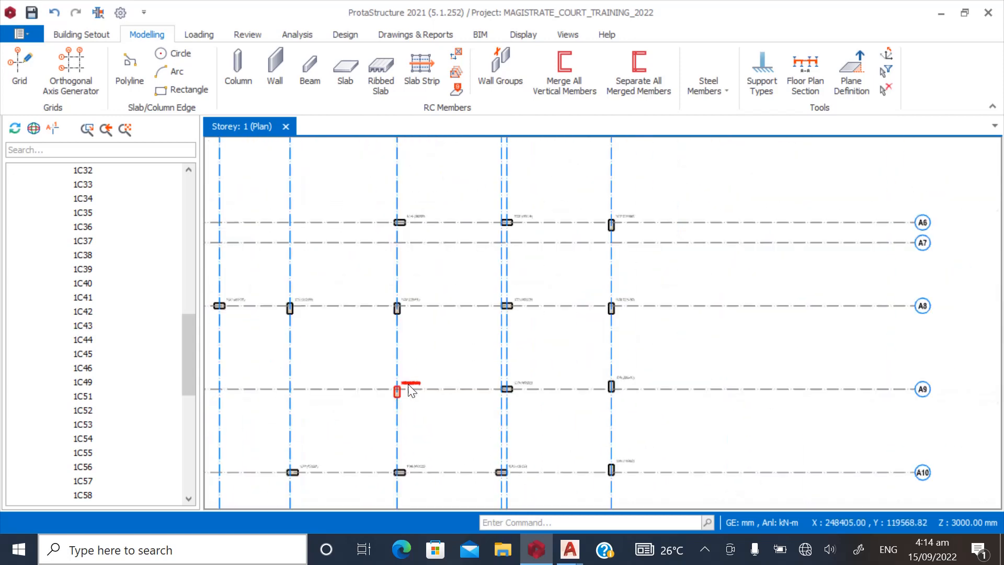
{"action": "scroll", "coordinate": [424, 311], "scroll_direction": "up", "scroll_amount": 2}
{"action": "scroll", "coordinate": [400, 308], "scroll_direction": "down", "scroll_amount": 3}
{"action": "scroll", "coordinate": [452, 311], "scroll_direction": "up", "scroll_amount": 4}
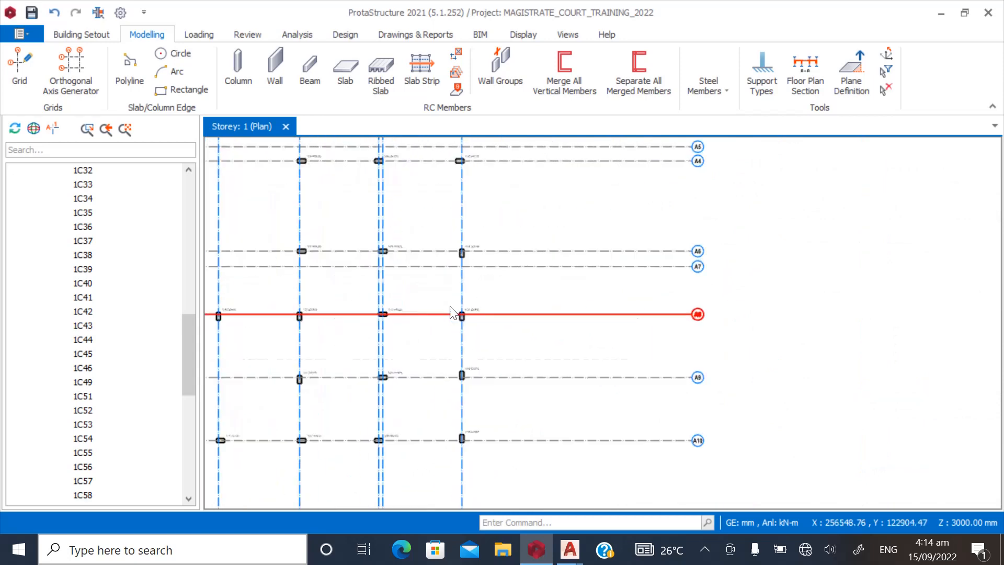
{"action": "scroll", "coordinate": [392, 394], "scroll_direction": "down", "scroll_amount": 3}
{"action": "scroll", "coordinate": [406, 305], "scroll_direction": "up", "scroll_amount": 3}
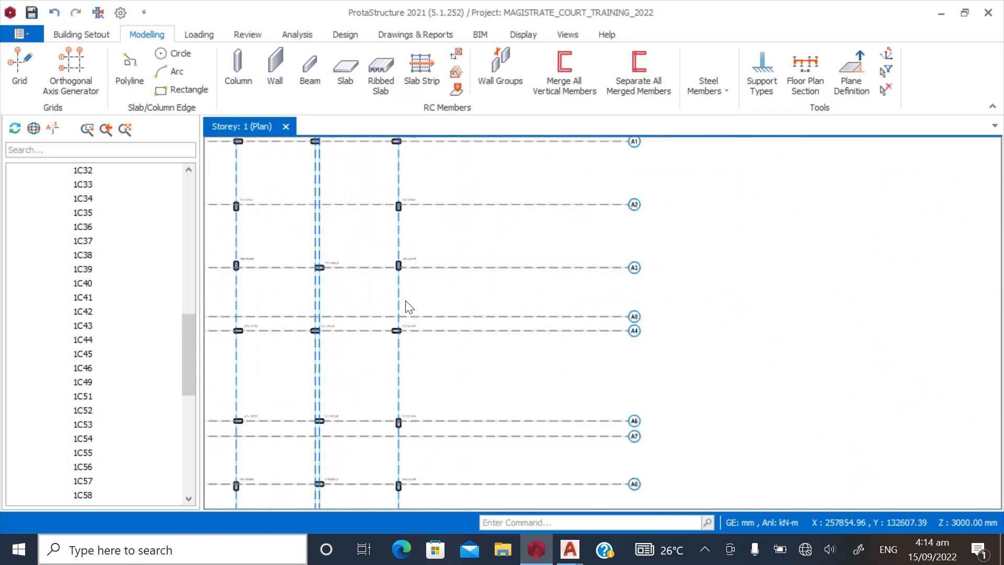
{"action": "scroll", "coordinate": [417, 338], "scroll_direction": "down", "scroll_amount": 3}
{"action": "scroll", "coordinate": [422, 293], "scroll_direction": "up", "scroll_amount": 3}
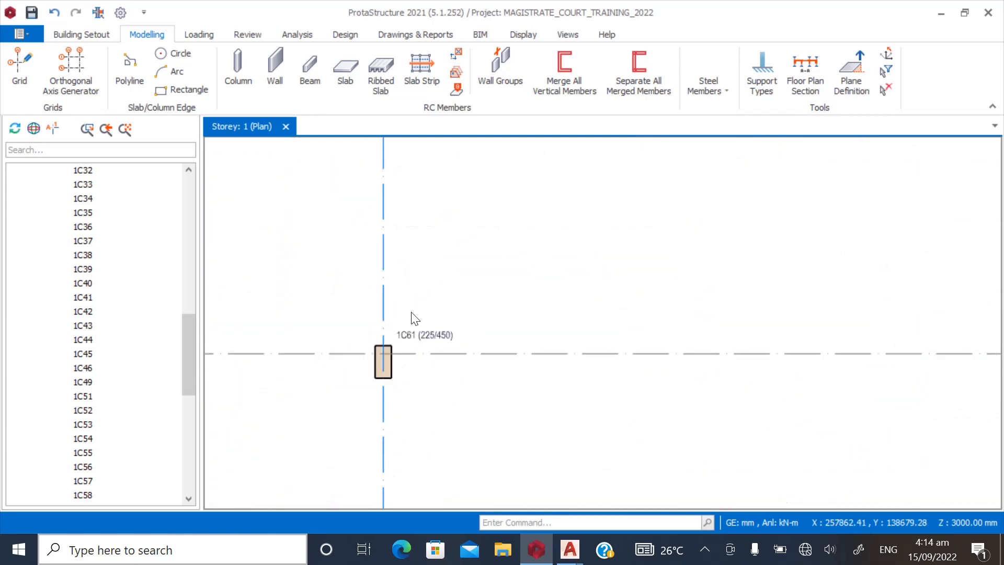
{"action": "left_click", "coordinate": [384, 352]}
{"action": "key", "text": "Escape"}
{"action": "scroll", "coordinate": [643, 295], "scroll_direction": "down", "scroll_amount": 5}
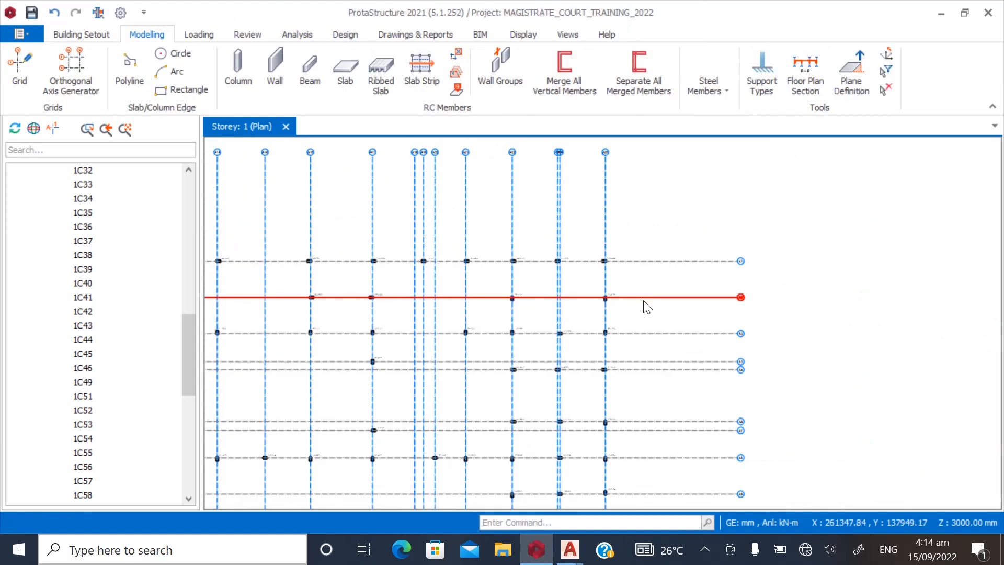
Examine the labels and order of the horizontal axes from A1 to A10 where they start beside the first vertical axis
{"action": "scroll", "coordinate": [240, 293], "scroll_direction": "up", "scroll_amount": 4}
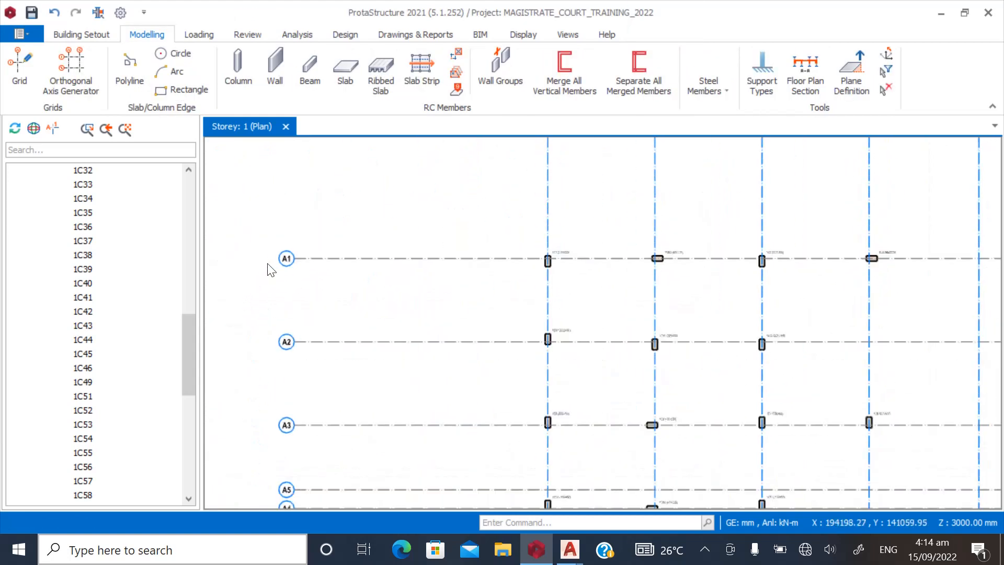
{"action": "scroll", "coordinate": [384, 271], "scroll_direction": "down", "scroll_amount": 2}
{"action": "scroll", "coordinate": [363, 335], "scroll_direction": "down", "scroll_amount": 1}
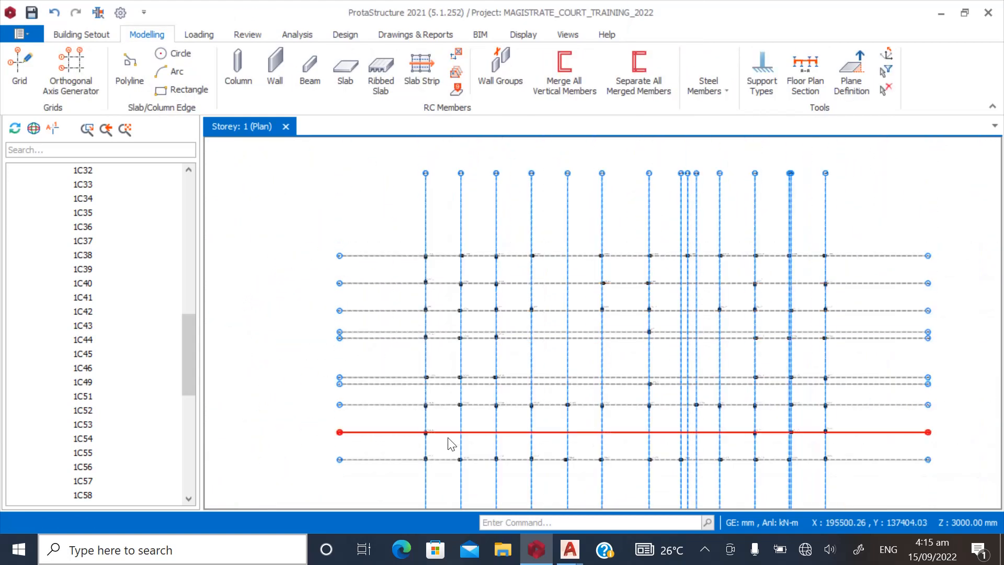
{"action": "scroll", "coordinate": [320, 470], "scroll_direction": "up", "scroll_amount": 4}
{"action": "scroll", "coordinate": [308, 460], "scroll_direction": "down", "scroll_amount": 4}
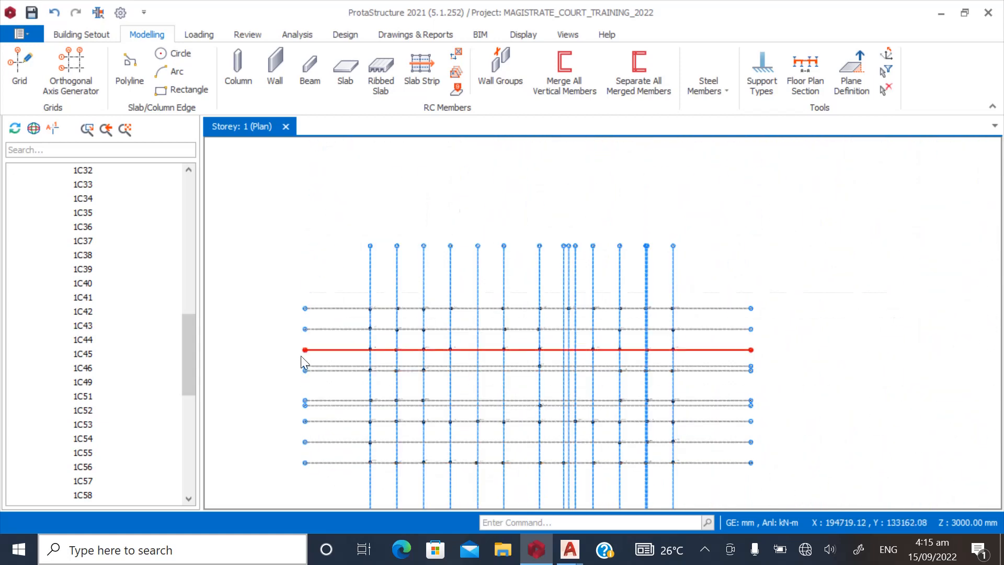
{"action": "scroll", "coordinate": [305, 259], "scroll_direction": "up", "scroll_amount": 5}
{"action": "scroll", "coordinate": [324, 238], "scroll_direction": "down", "scroll_amount": 5}
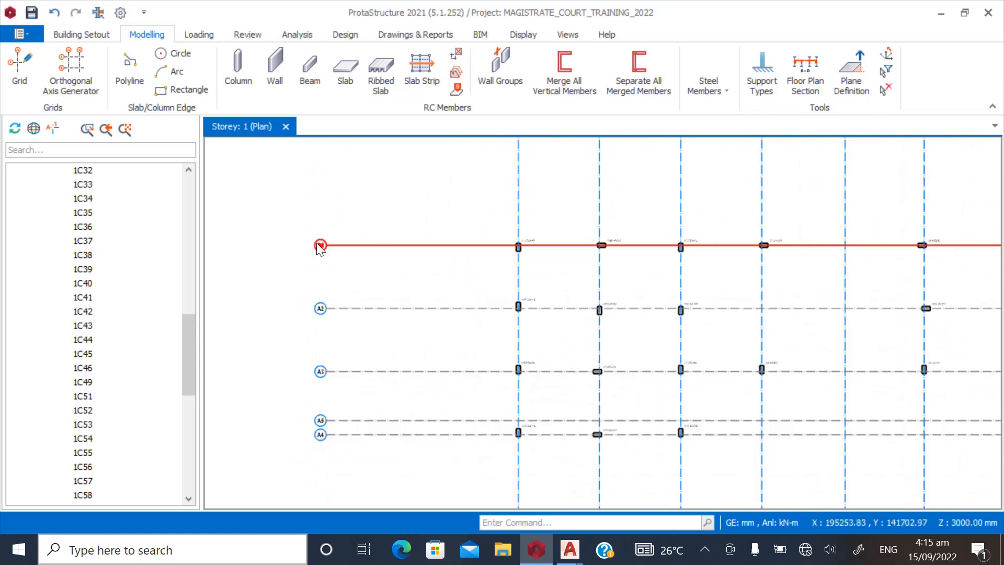
{"action": "scroll", "coordinate": [322, 246], "scroll_direction": "up", "scroll_amount": 4}
{"action": "scroll", "coordinate": [319, 300], "scroll_direction": "down", "scroll_amount": 3}
{"action": "scroll", "coordinate": [325, 387], "scroll_direction": "up", "scroll_amount": 4}
{"action": "scroll", "coordinate": [326, 235], "scroll_direction": "down", "scroll_amount": 4}
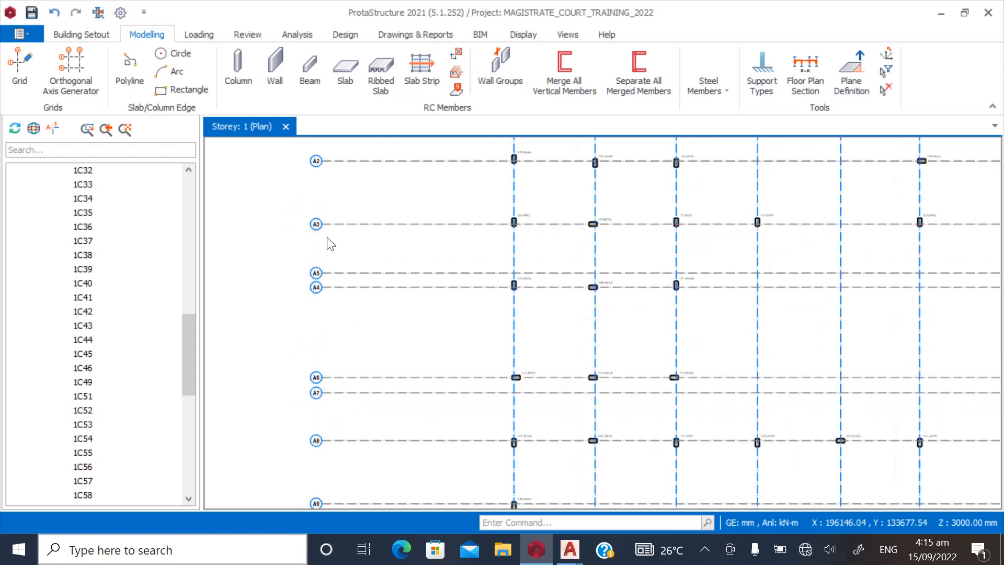
{"action": "scroll", "coordinate": [309, 225], "scroll_direction": "down", "scroll_amount": 4}
{"action": "scroll", "coordinate": [334, 296], "scroll_direction": "up", "scroll_amount": 5}
Relabel horizontal axis A1 as A through its axis properties
{"action": "left_click", "coordinate": [373, 301]}
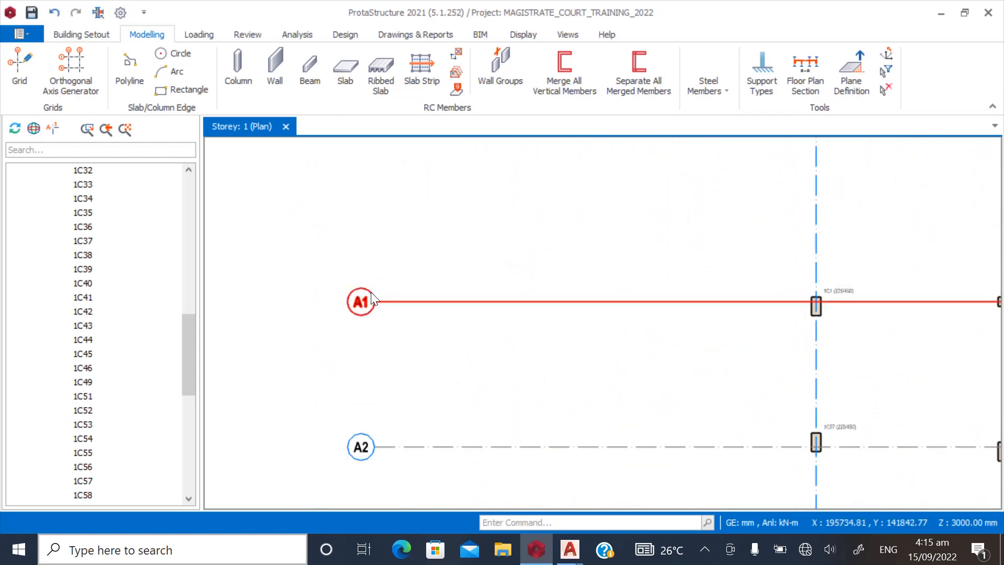
{"action": "right_click", "coordinate": [371, 301]}
{"action": "left_click", "coordinate": [416, 10]}
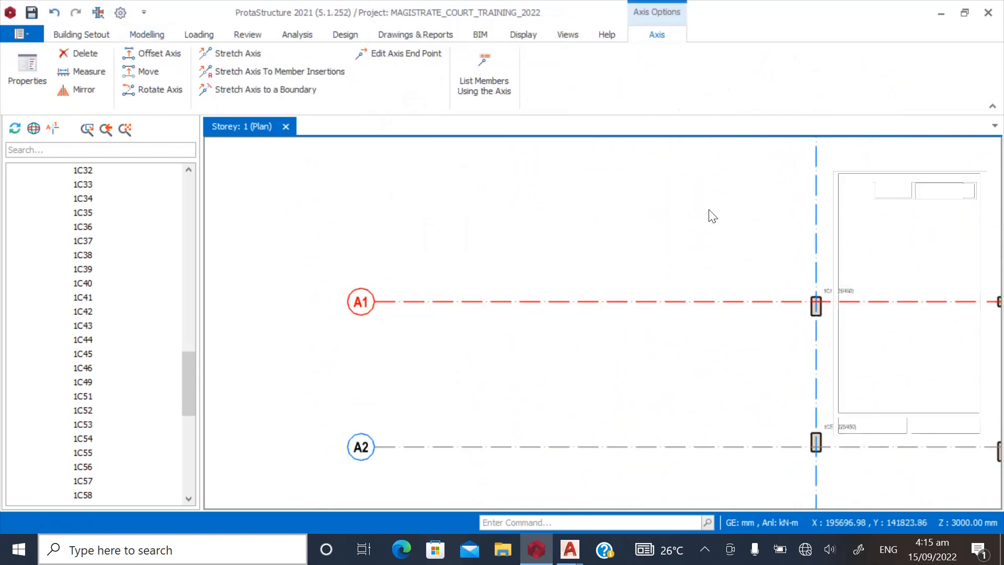
{"action": "left_click", "coordinate": [942, 191]}
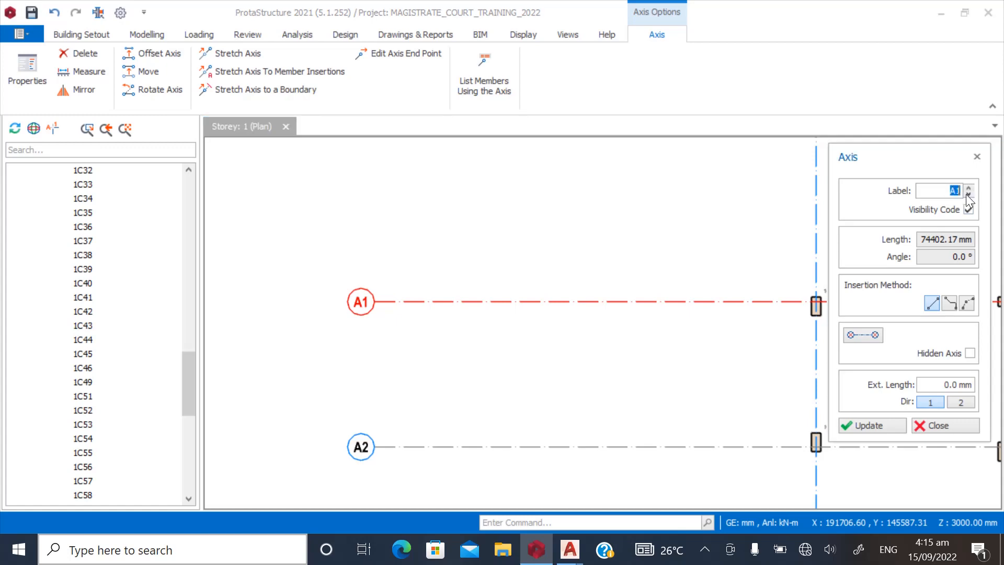
{"action": "left_click", "coordinate": [871, 424]}
{"action": "left_click", "coordinate": [946, 424]}
{"action": "scroll", "coordinate": [438, 272], "scroll_direction": "down", "scroll_amount": 3}
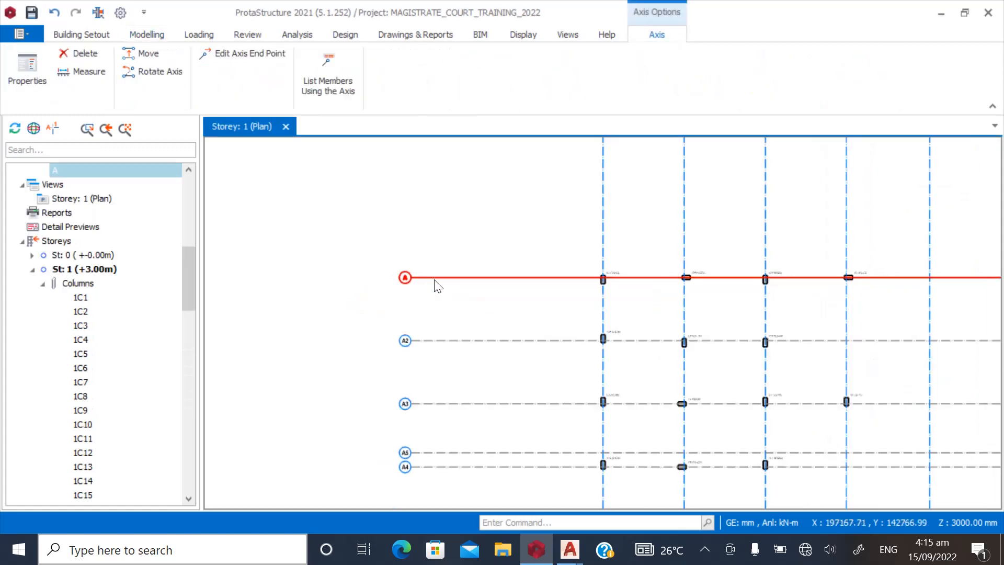
{"action": "scroll", "coordinate": [456, 368], "scroll_direction": "up", "scroll_amount": 3}
{"action": "key", "text": "Escape"}
Relabel axis A2 as B in the axis table of axes A2 to A5, and try to relabel A3 as C
{"action": "scroll", "coordinate": [311, 284], "scroll_direction": "down", "scroll_amount": 3}
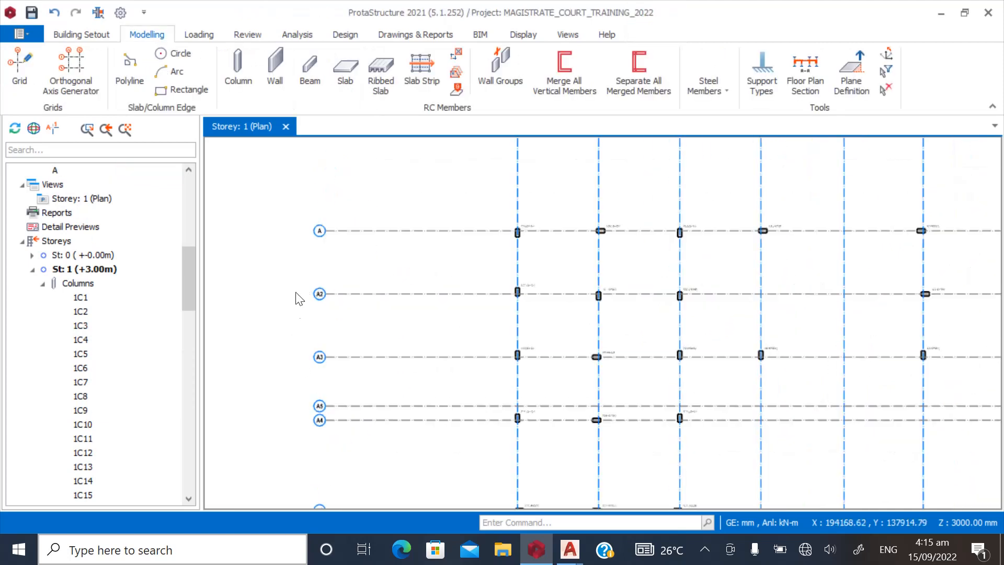
{"action": "mouse_move", "coordinate": [293, 275]}
{"action": "left_mouse_down"}
{"action": "mouse_move", "coordinate": [357, 451]}
{"action": "mouse_move", "coordinate": [287, 269]}
{"action": "left_mouse_up"}
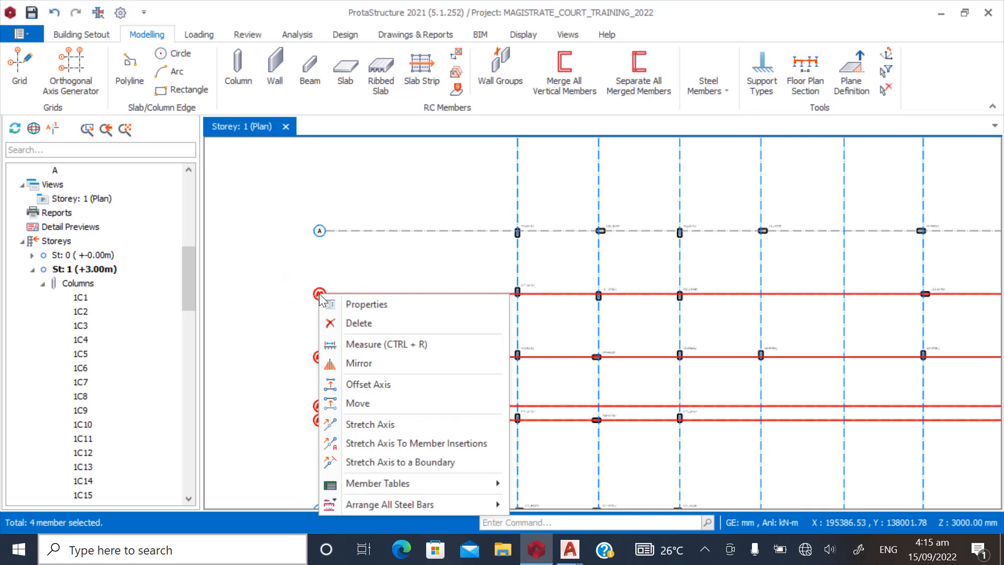
{"action": "left_click", "coordinate": [351, 302]}
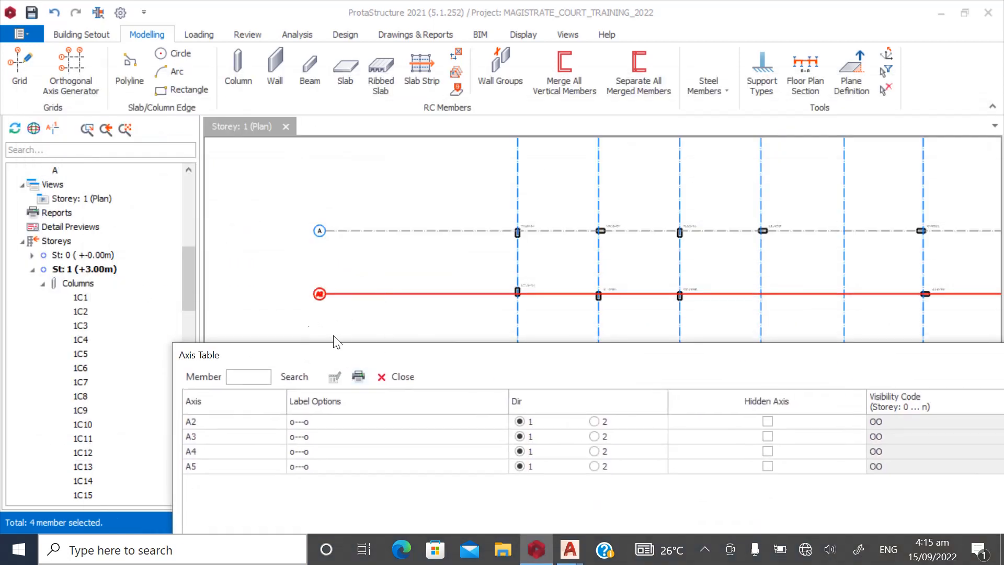
{"action": "left_click", "coordinate": [216, 423]}
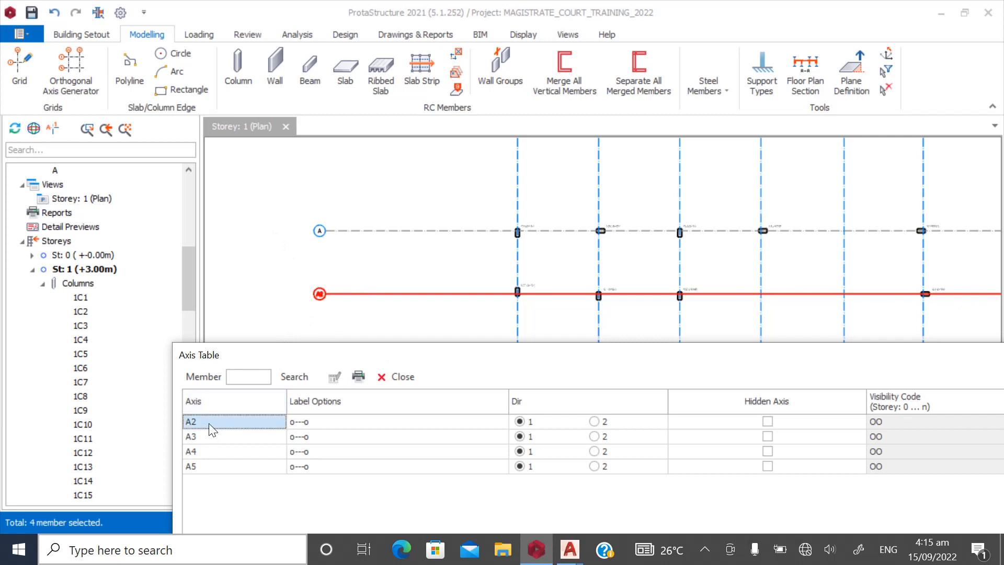
{"action": "left_click", "coordinate": [208, 423]}
{"action": "key", "text": "BackSpace"}
{"action": "type", "text": "B"}
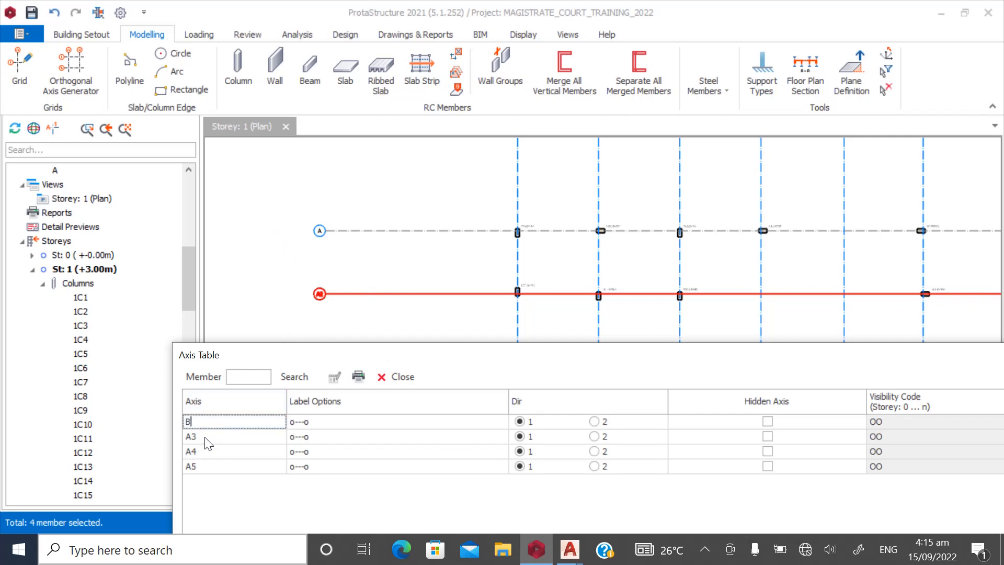
{"action": "left_click", "coordinate": [205, 437]}
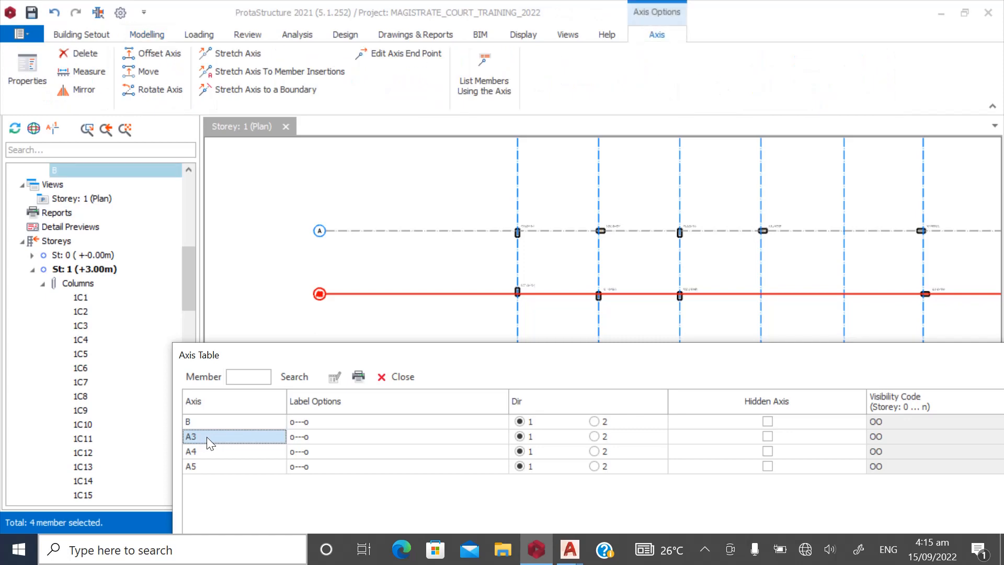
{"action": "left_click", "coordinate": [206, 437]}
{"action": "type", "text": "C"}
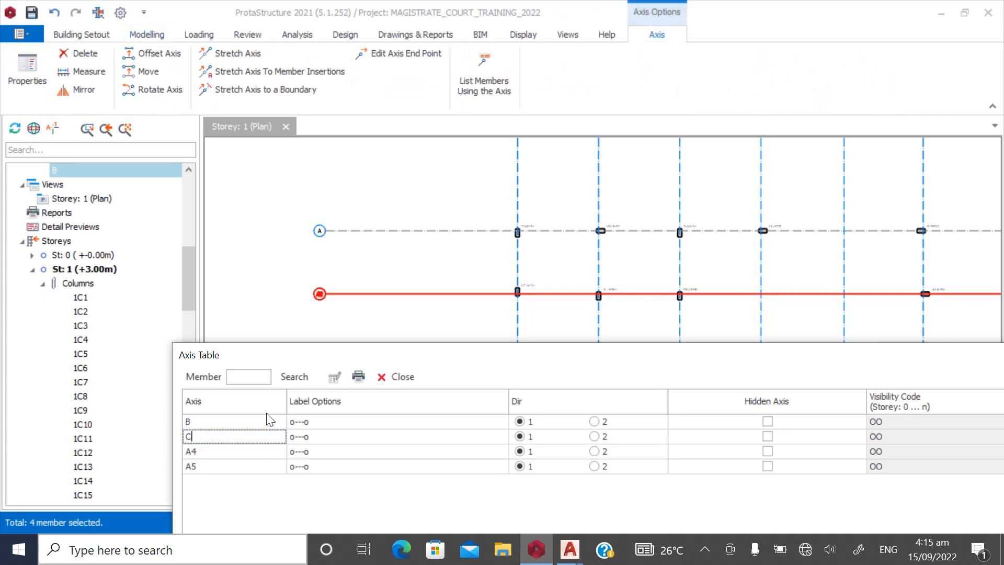
{"action": "left_click", "coordinate": [403, 376]}
Select axes A3, A4 and A5 together and relabel A3 as C in their axis table
{"action": "scroll", "coordinate": [322, 308], "scroll_direction": "down", "scroll_amount": 3}
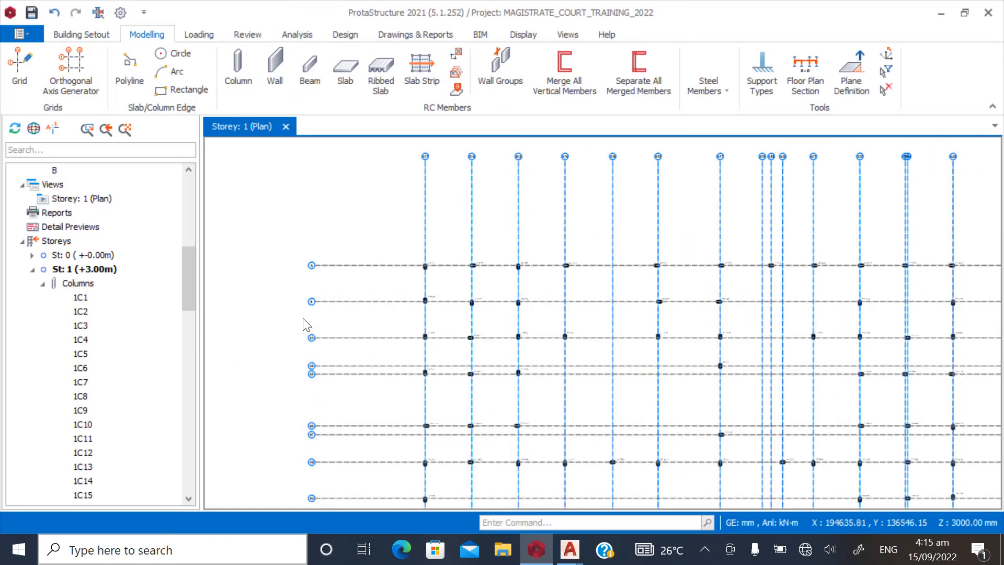
{"action": "scroll", "coordinate": [306, 314], "scroll_direction": "up", "scroll_amount": 3}
{"action": "scroll", "coordinate": [314, 359], "scroll_direction": "up", "scroll_amount": 2}
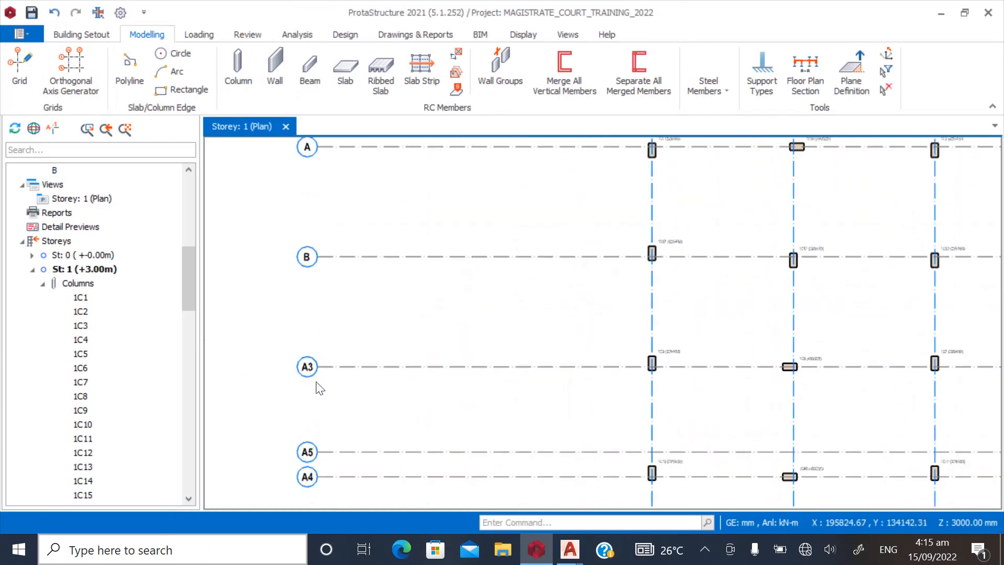
{"action": "scroll", "coordinate": [318, 386], "scroll_direction": "down", "scroll_amount": 1}
{"action": "scroll", "coordinate": [303, 359], "scroll_direction": "up", "scroll_amount": 1}
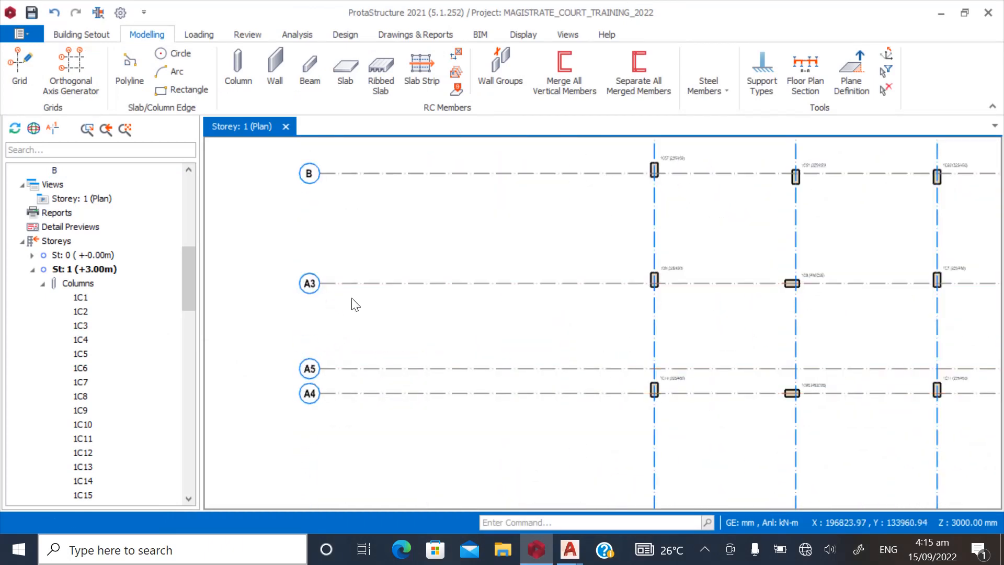
{"action": "left_click_drag", "start_coordinate": [348, 421], "coordinate": [298, 255]}
{"action": "right_click", "coordinate": [298, 254]}
{"action": "left_click", "coordinate": [348, 264]}
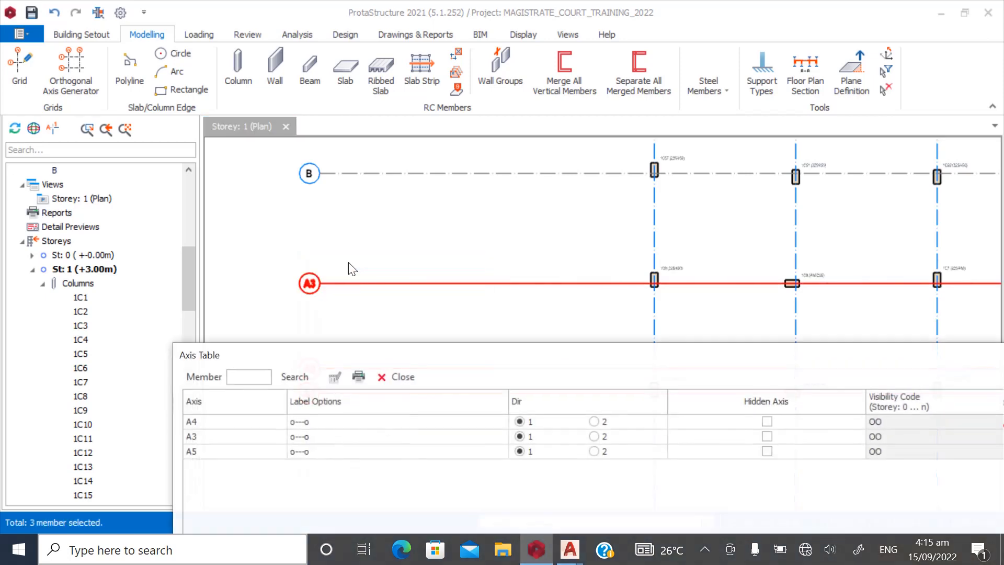
{"action": "left_click_drag", "start_coordinate": [379, 358], "coordinate": [615, 241]}
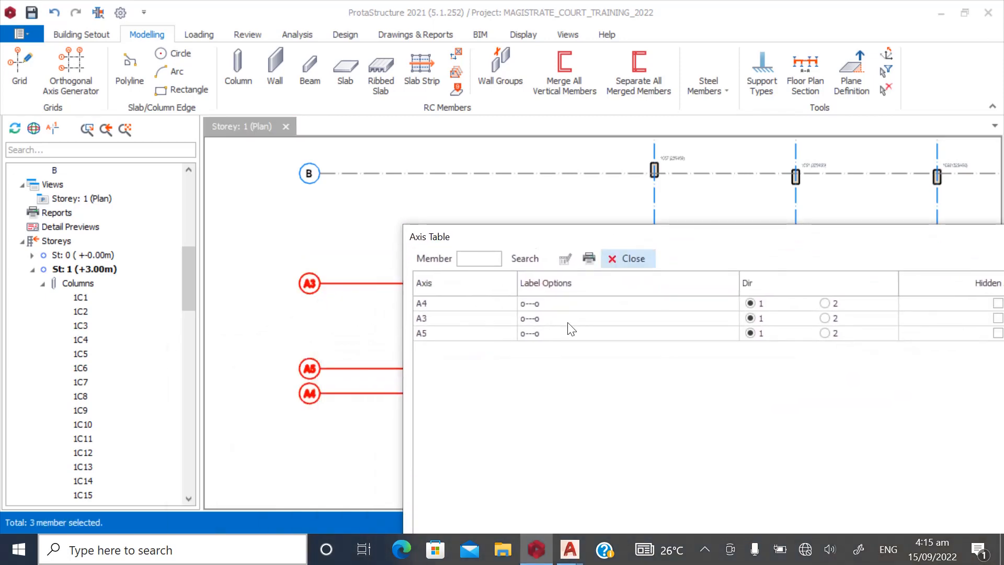
{"action": "left_click", "coordinate": [438, 320]}
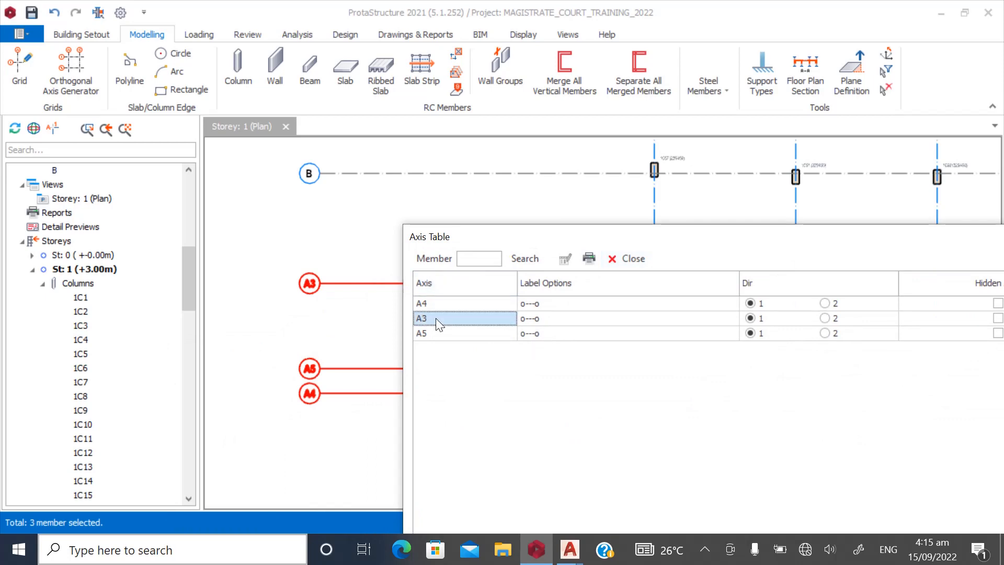
{"action": "type", "text": "C"}
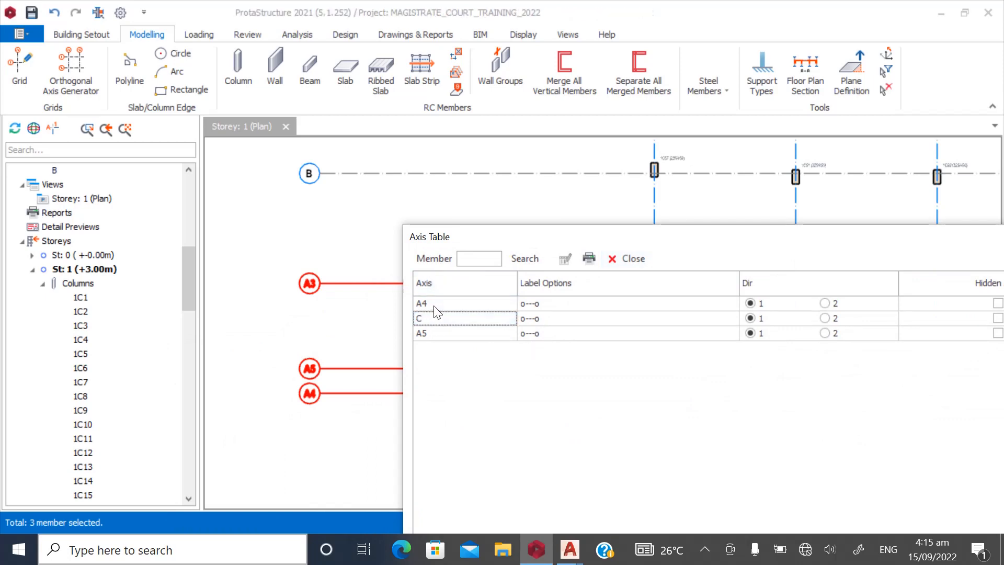
Relabel axis A5 as D and axis A4 as E, and close the axis table
{"action": "left_click", "coordinate": [436, 304]}
{"action": "left_click", "coordinate": [441, 333]}
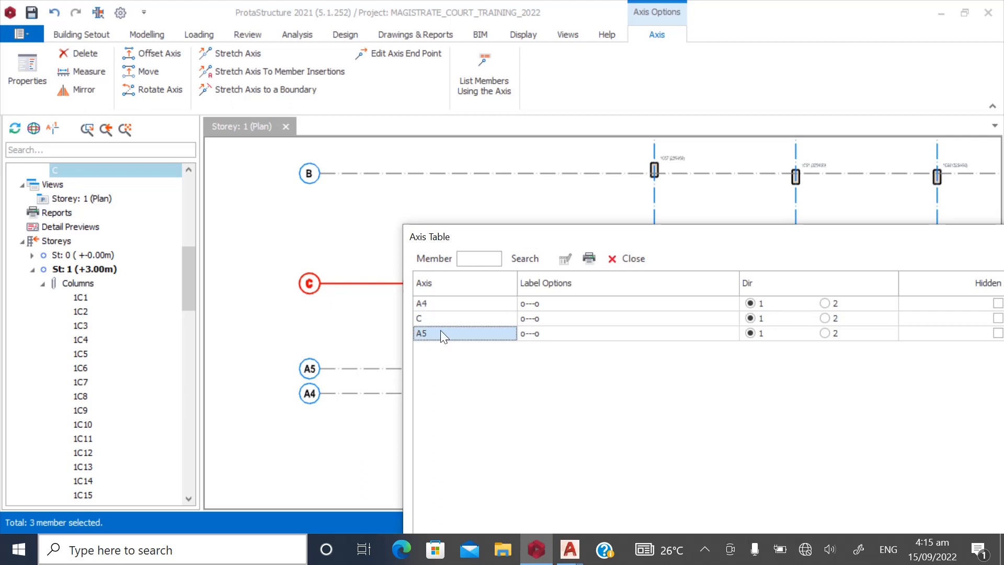
{"action": "type", "text": "D"}
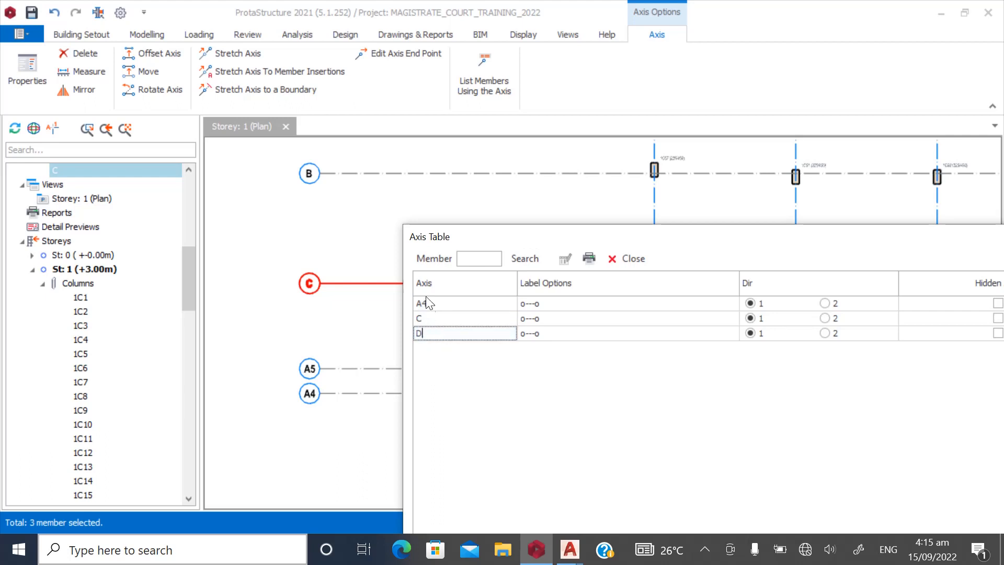
{"action": "left_click", "coordinate": [440, 304]}
{"action": "type", "text": "E"}
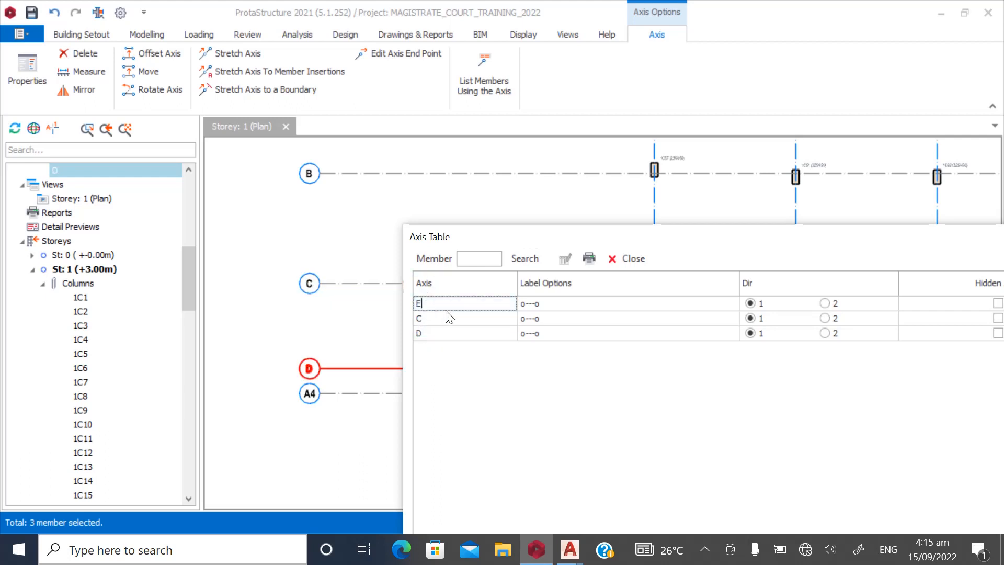
{"action": "left_click", "coordinate": [476, 335]}
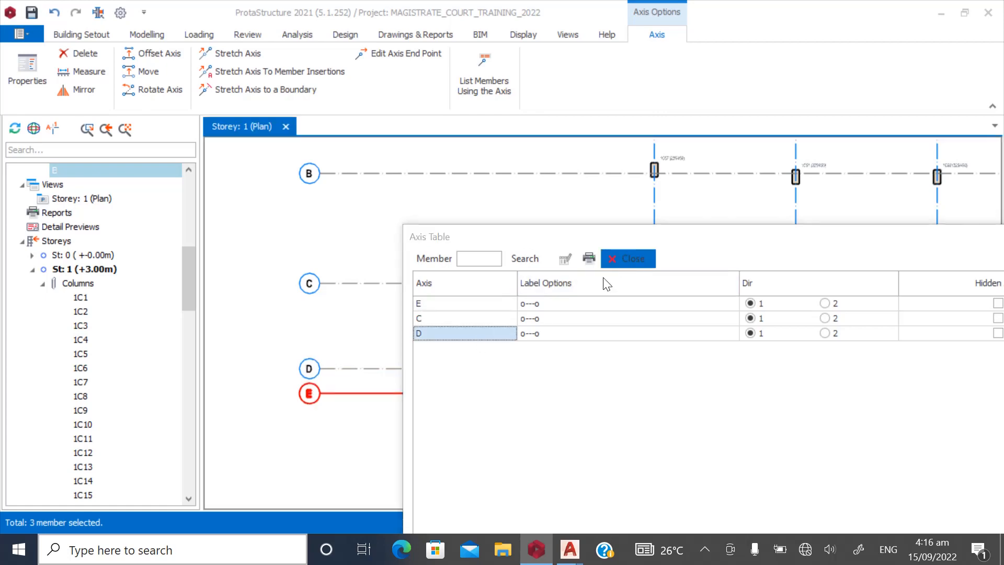
{"action": "left_click", "coordinate": [625, 259]}
Select axes A6 to A9 together and relabel A6 as F and A7 as G in their axis table
{"action": "scroll", "coordinate": [399, 341], "scroll_direction": "down", "scroll_amount": 3}
{"action": "scroll", "coordinate": [357, 337], "scroll_direction": "up", "scroll_amount": 3}
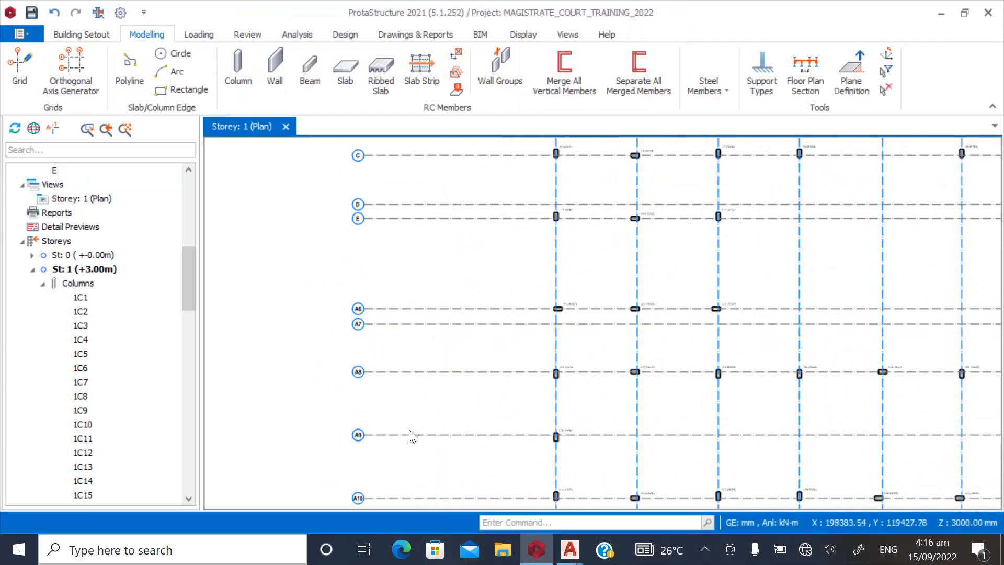
{"action": "scroll", "coordinate": [379, 432], "scroll_direction": "up", "scroll_amount": 2}
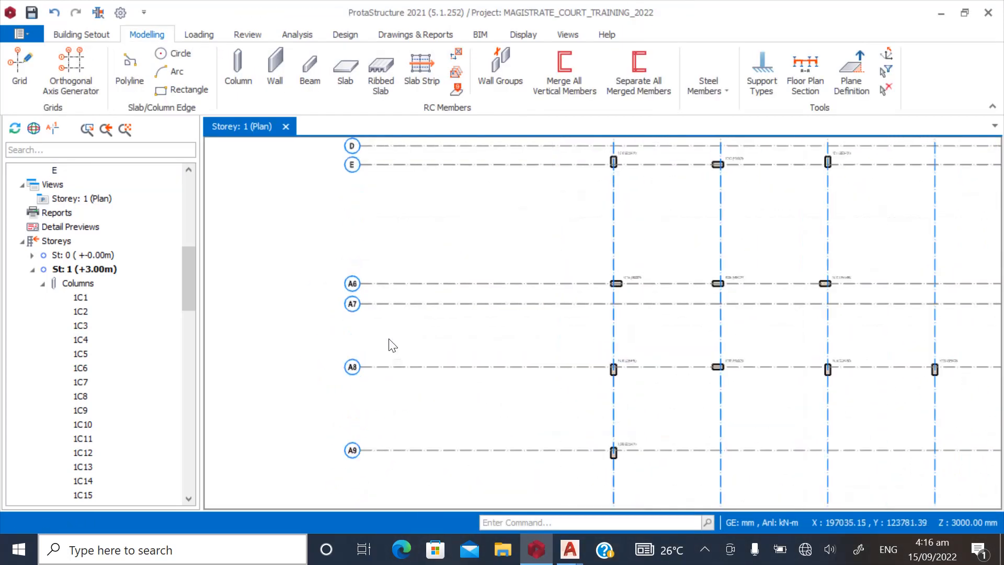
{"action": "left_click_drag", "start_coordinate": [386, 470], "coordinate": [316, 272]}
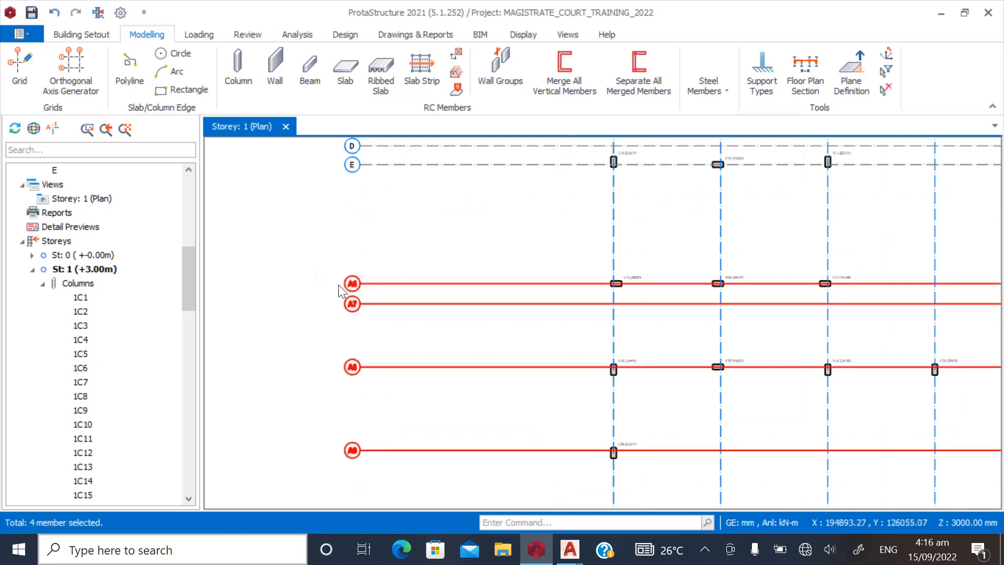
{"action": "right_click", "coordinate": [340, 283]}
{"action": "left_click", "coordinate": [386, 293]}
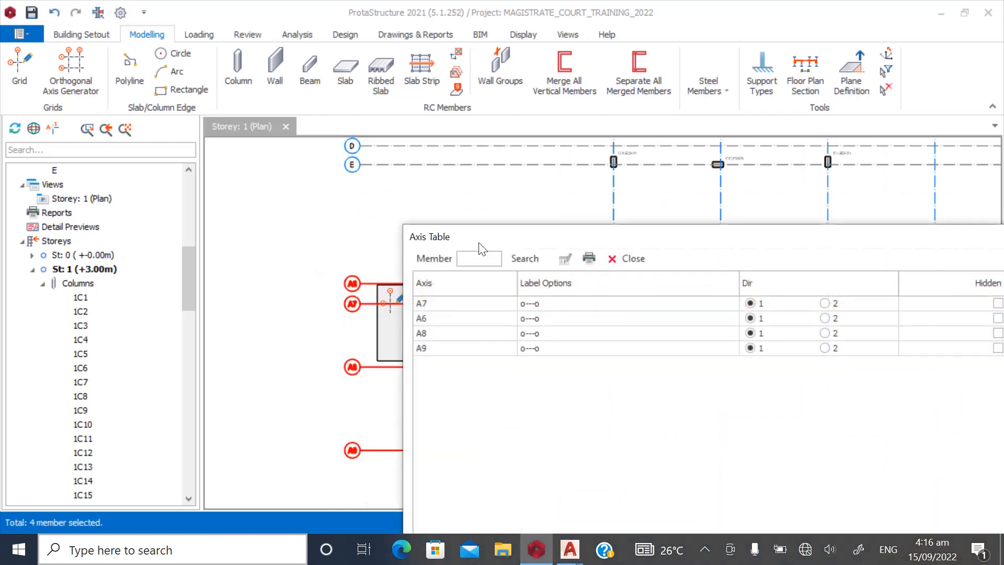
{"action": "left_click_drag", "start_coordinate": [482, 250], "coordinate": [601, 209]}
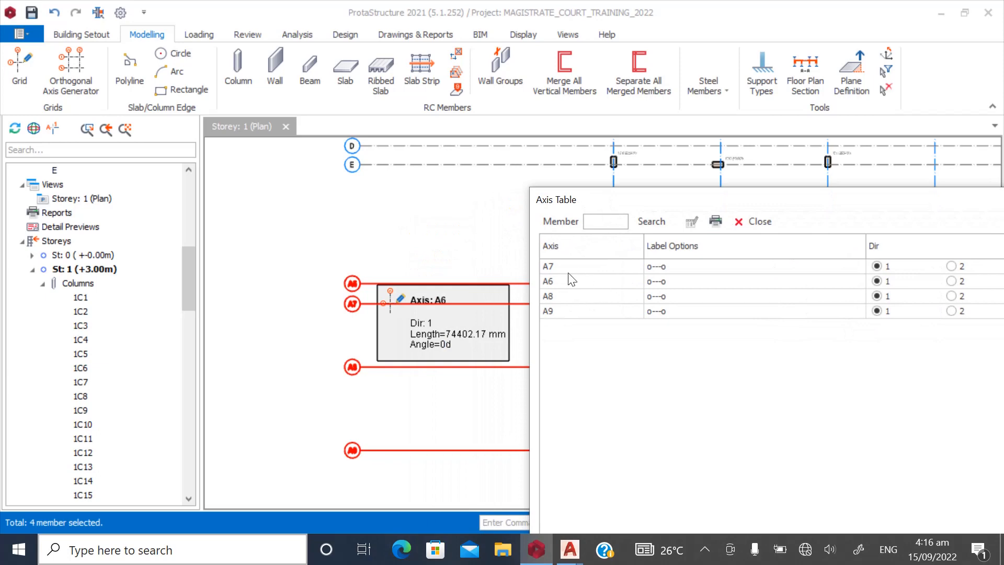
{"action": "left_click", "coordinate": [558, 287]}
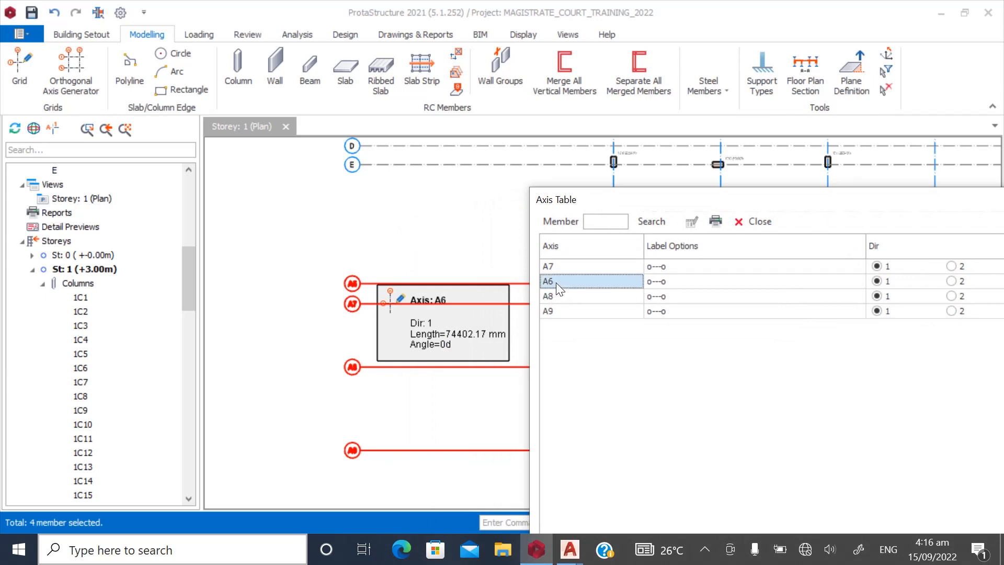
{"action": "type", "text": "F"}
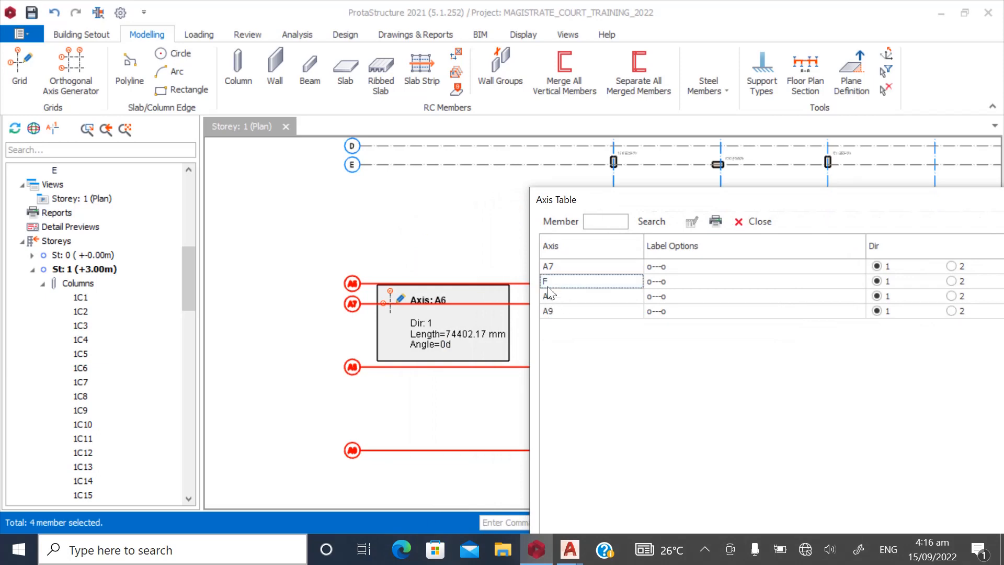
{"action": "left_click", "coordinate": [552, 267]}
{"action": "type", "text": "G"}
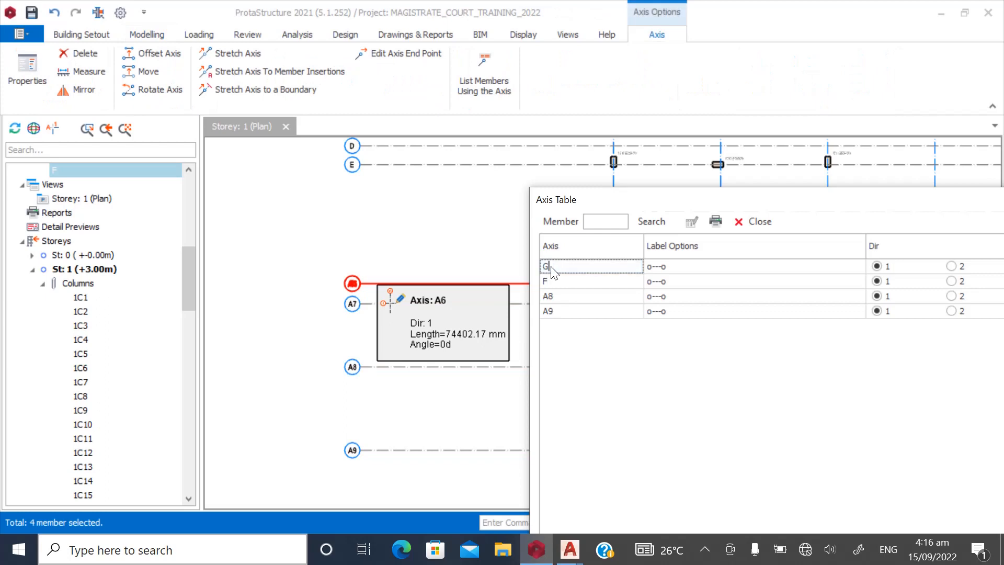
Relabel axis A8 as H and axis A9 as I, and close the axis table
{"action": "left_click", "coordinate": [553, 296]}
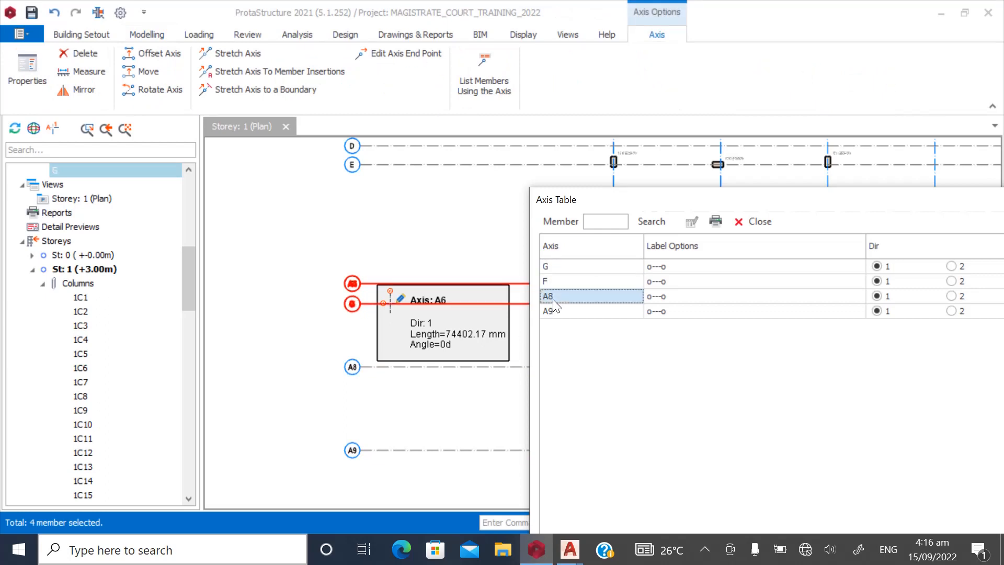
{"action": "type", "text": "H"}
{"action": "left_click", "coordinate": [555, 312]}
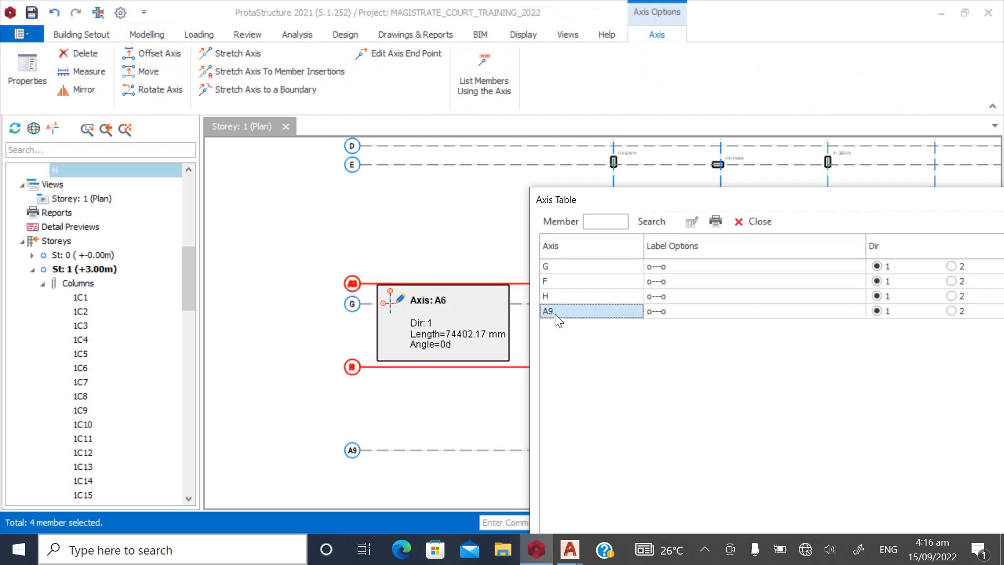
{"action": "type", "text": "I"}
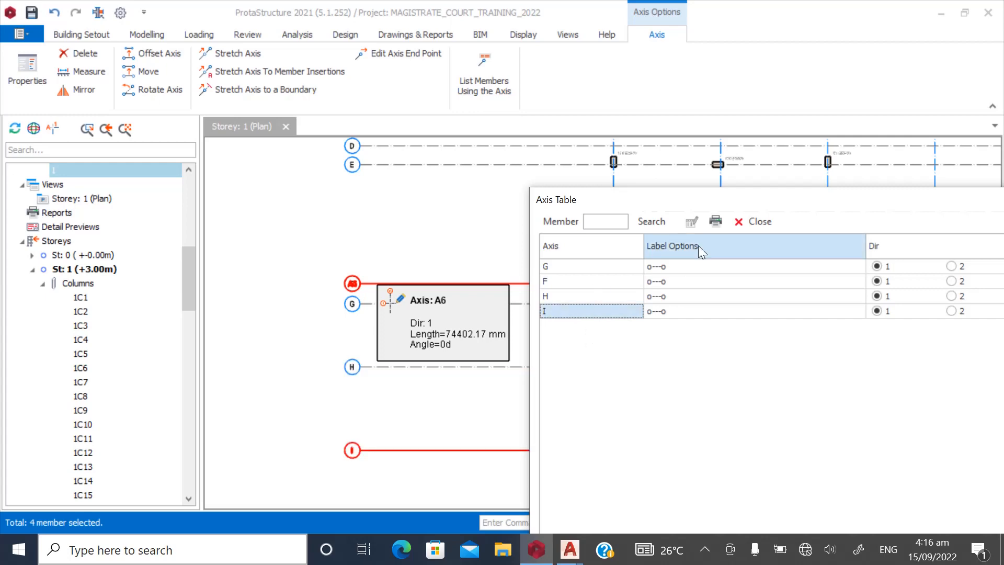
{"action": "left_click", "coordinate": [760, 221]}
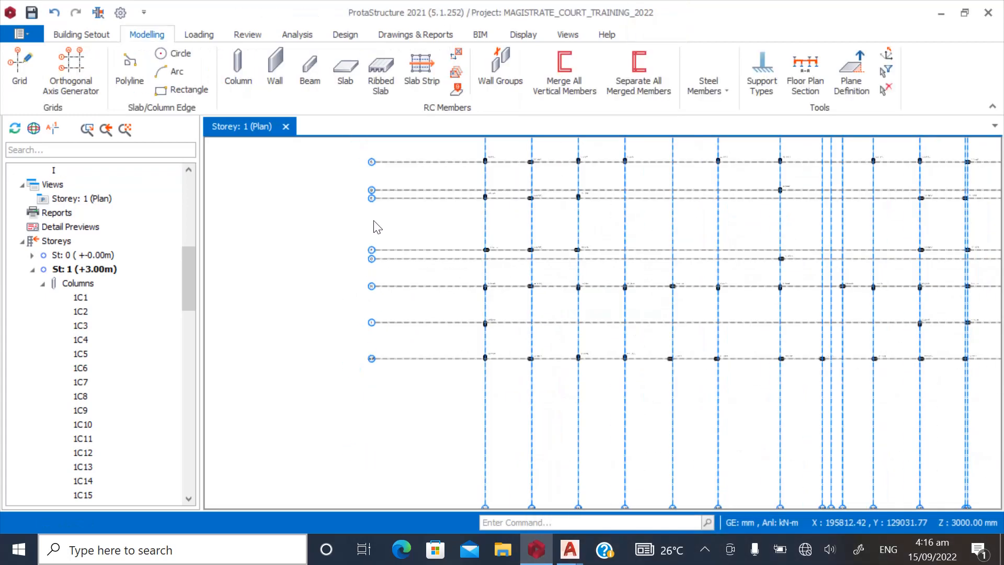
Relabel horizontal axis A10 as J in its properties and close them
{"action": "scroll", "coordinate": [373, 319], "scroll_direction": "up", "scroll_amount": 3}
{"action": "scroll", "coordinate": [352, 320], "scroll_direction": "down", "scroll_amount": 3}
{"action": "scroll", "coordinate": [356, 305], "scroll_direction": "up", "scroll_amount": 4}
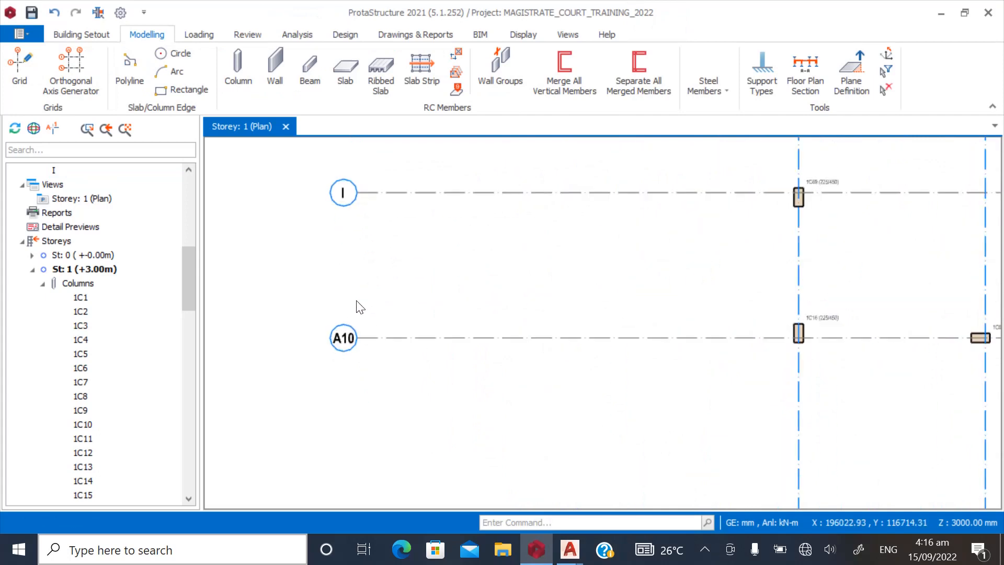
{"action": "right_click", "coordinate": [342, 327]}
{"action": "left_click", "coordinate": [366, 14]}
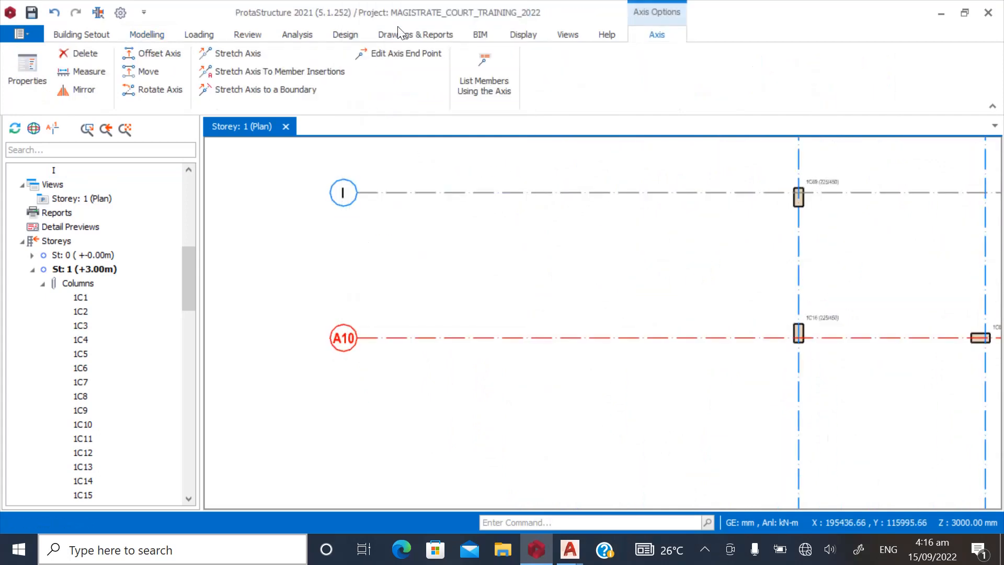
{"action": "double_click", "coordinate": [936, 191]}
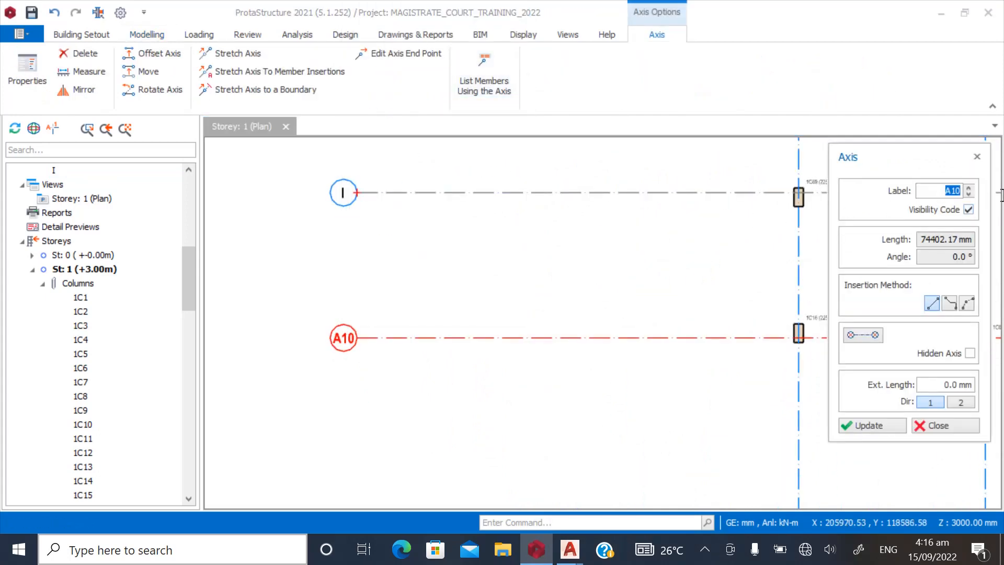
{"action": "type", "text": "J"}
{"action": "left_click", "coordinate": [858, 425]}
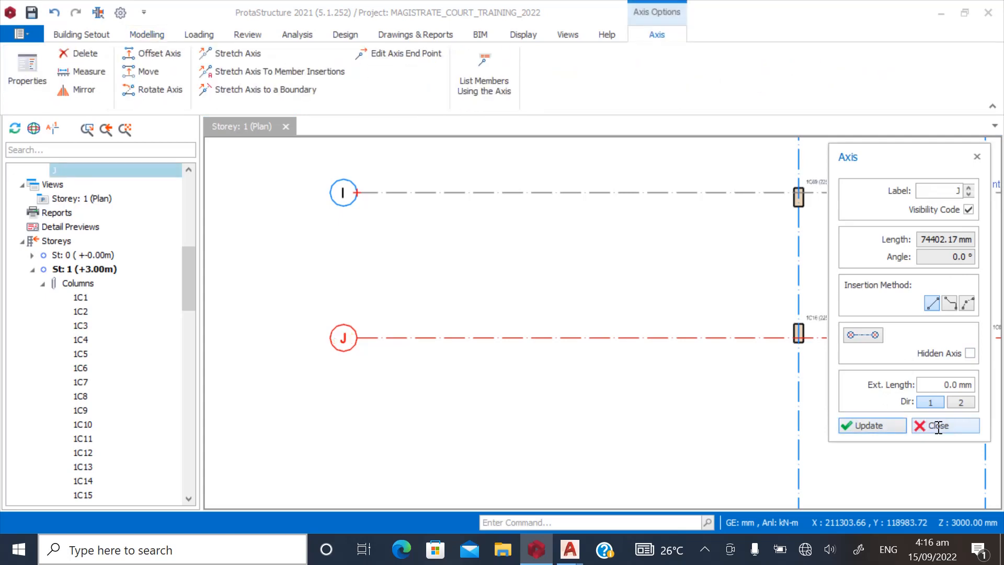
{"action": "left_click", "coordinate": [937, 425]}
Select vertical axes A11 to A25 together and relabel A11 as 1 in their axis table
{"action": "scroll", "coordinate": [525, 437], "scroll_direction": "down", "scroll_amount": 6}
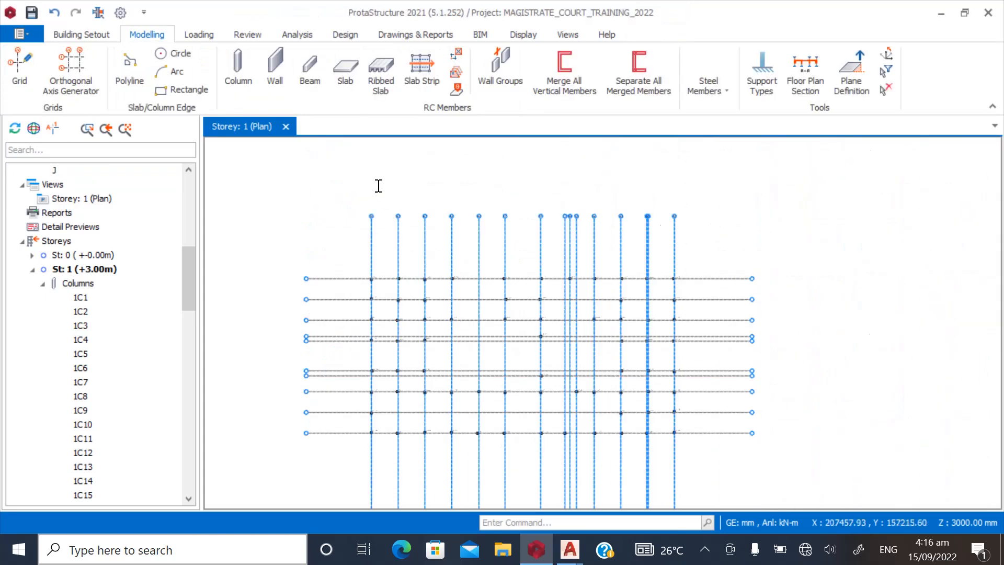
{"action": "scroll", "coordinate": [379, 186], "scroll_direction": "up", "scroll_amount": 6}
{"action": "scroll", "coordinate": [303, 269], "scroll_direction": "down", "scroll_amount": 4}
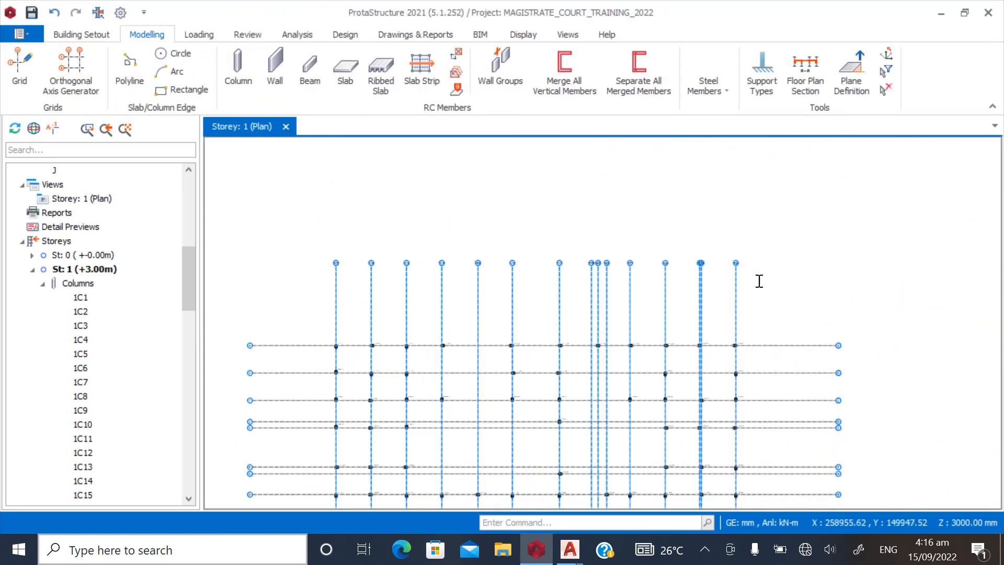
{"action": "left_click_drag", "start_coordinate": [767, 283], "coordinate": [314, 227]}
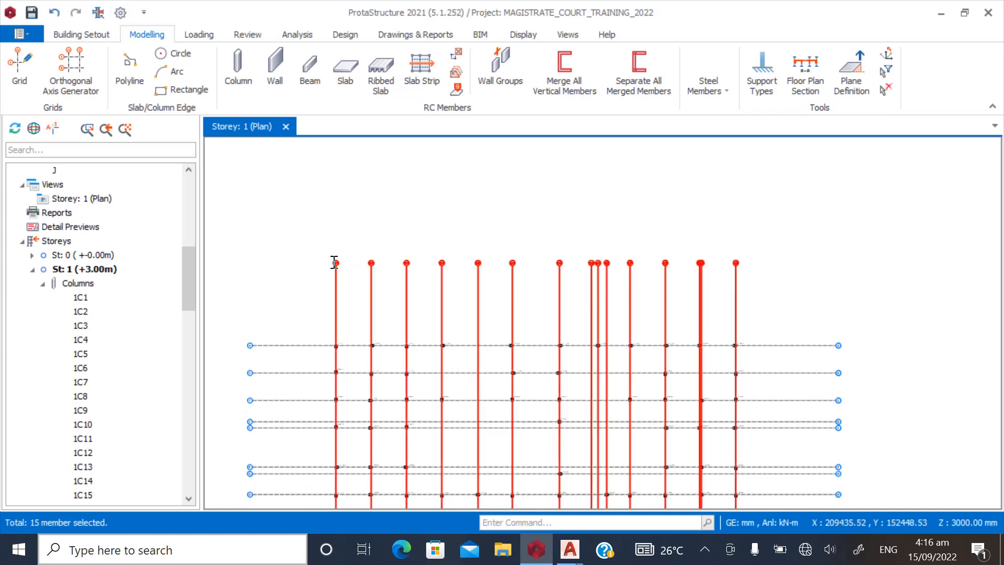
{"action": "scroll", "coordinate": [356, 258], "scroll_direction": "up", "scroll_amount": 5}
{"action": "scroll", "coordinate": [336, 280], "scroll_direction": "down", "scroll_amount": 4}
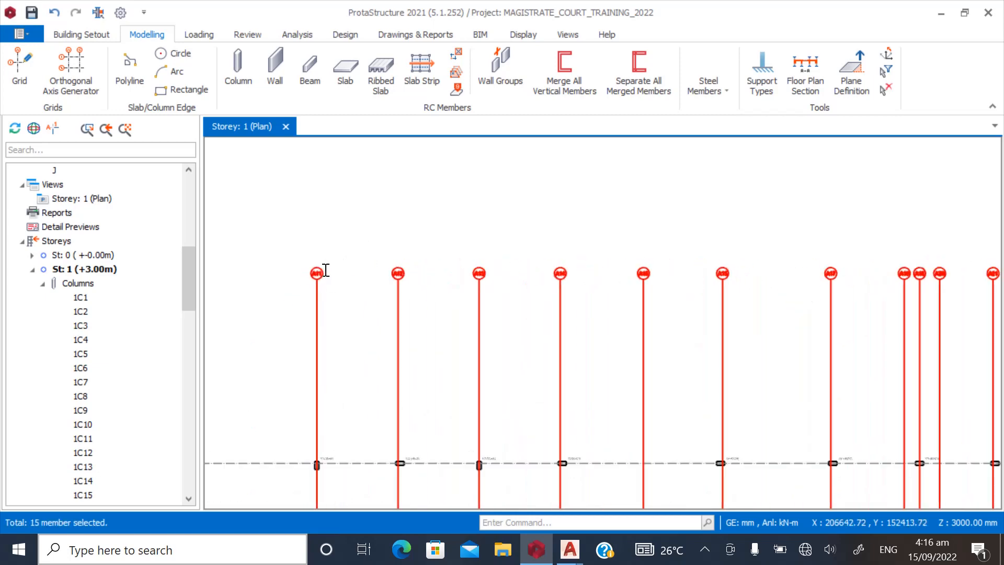
{"action": "scroll", "coordinate": [326, 270], "scroll_direction": "up", "scroll_amount": 1}
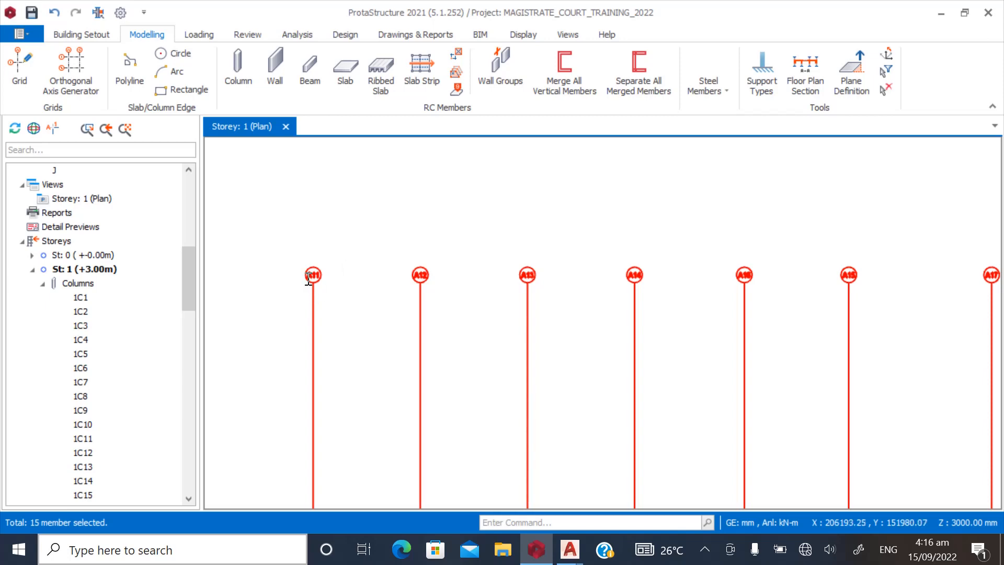
{"action": "right_click", "coordinate": [308, 279]}
{"action": "left_click", "coordinate": [346, 286]}
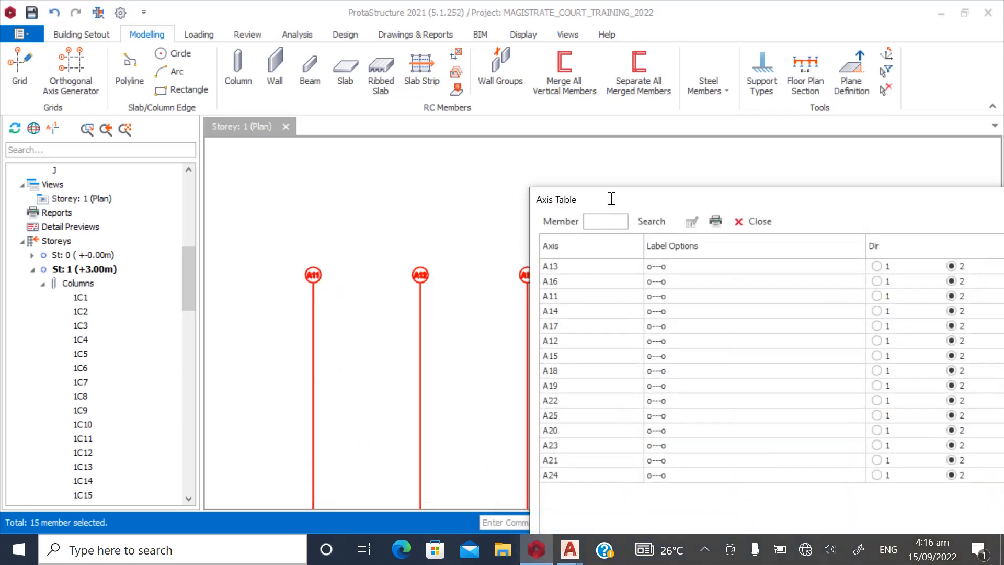
{"action": "left_click_drag", "start_coordinate": [611, 198], "coordinate": [427, 304]}
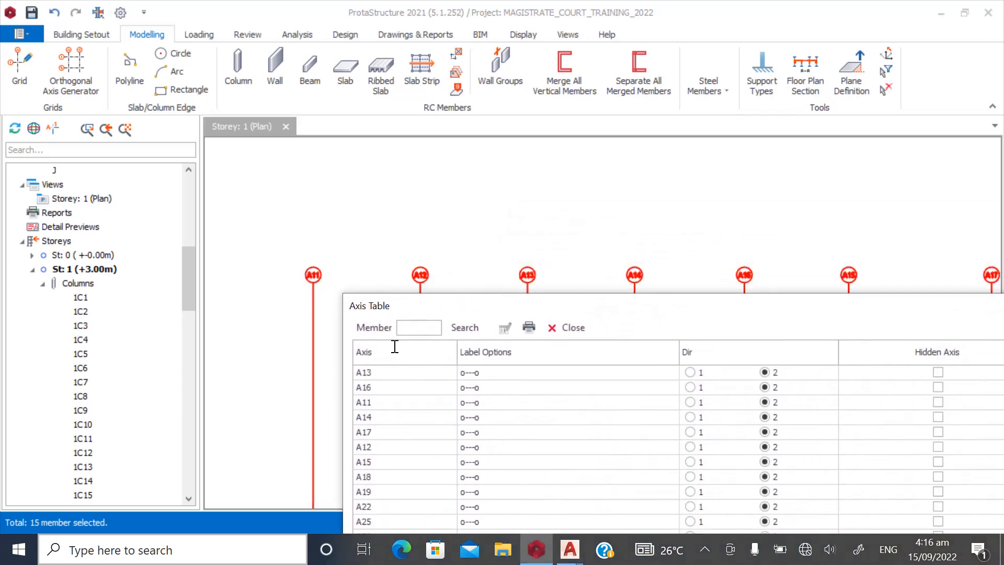
{"action": "left_click", "coordinate": [374, 401]}
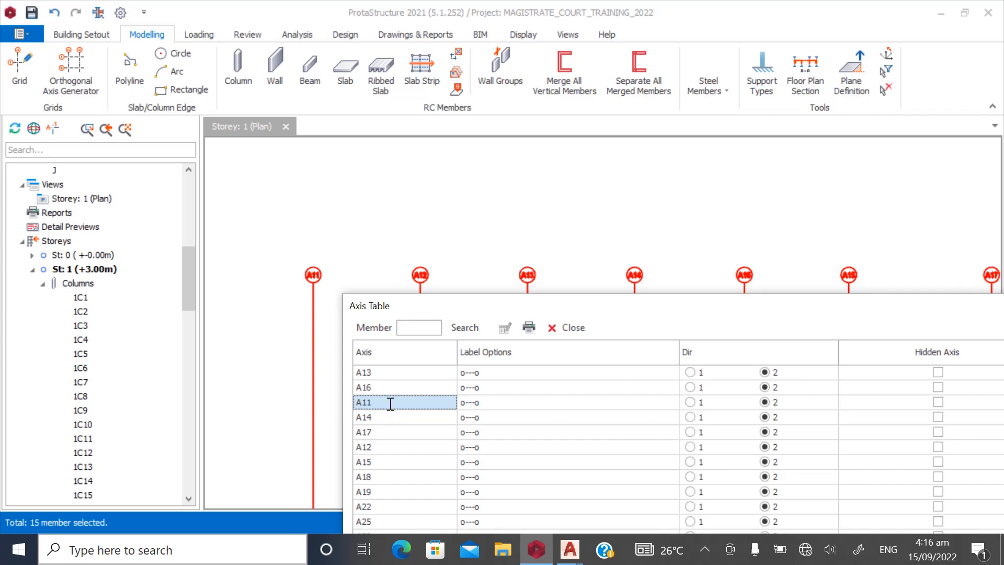
{"action": "type", "text": "1"}
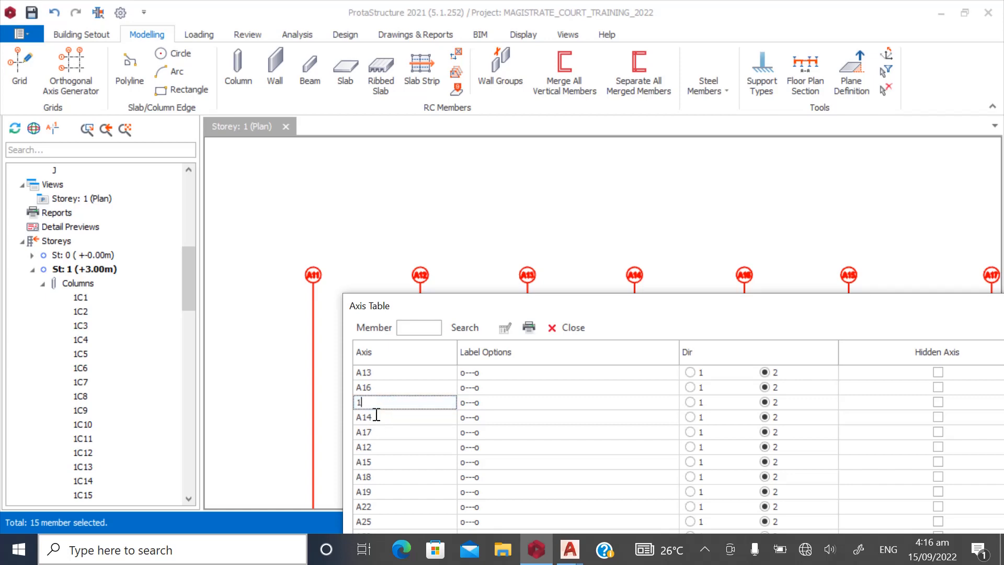
Relabel axes A12, A13 and A14 as 2, 3 and 4 in the axis table
{"action": "left_click", "coordinate": [371, 447]}
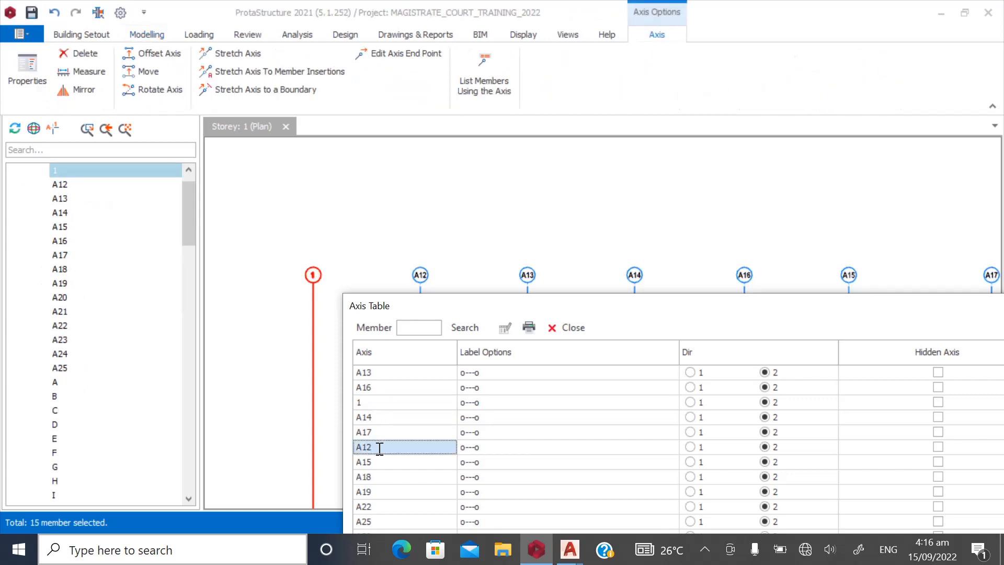
{"action": "type", "text": "2"}
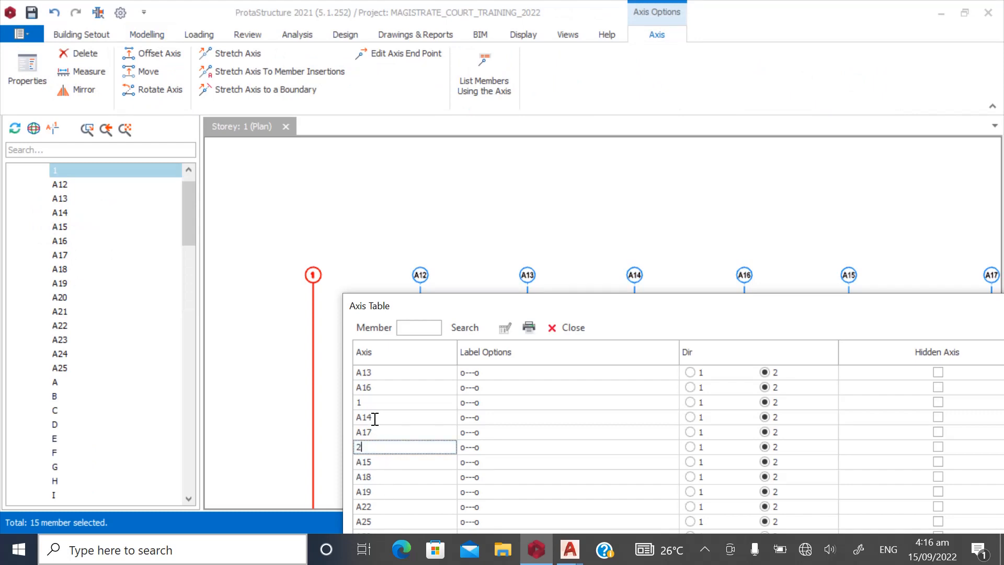
{"action": "left_click", "coordinate": [373, 372]}
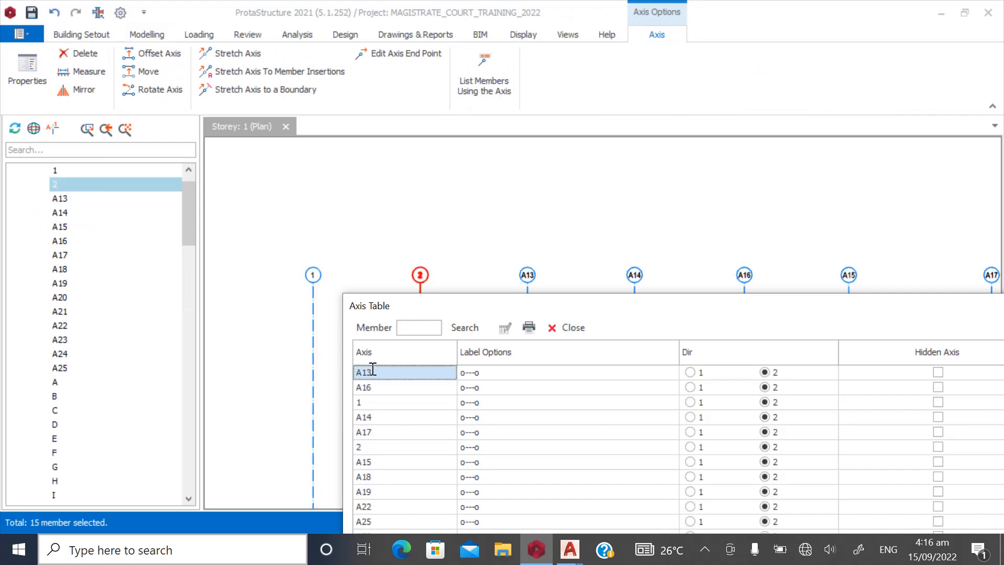
{"action": "type", "text": "3"}
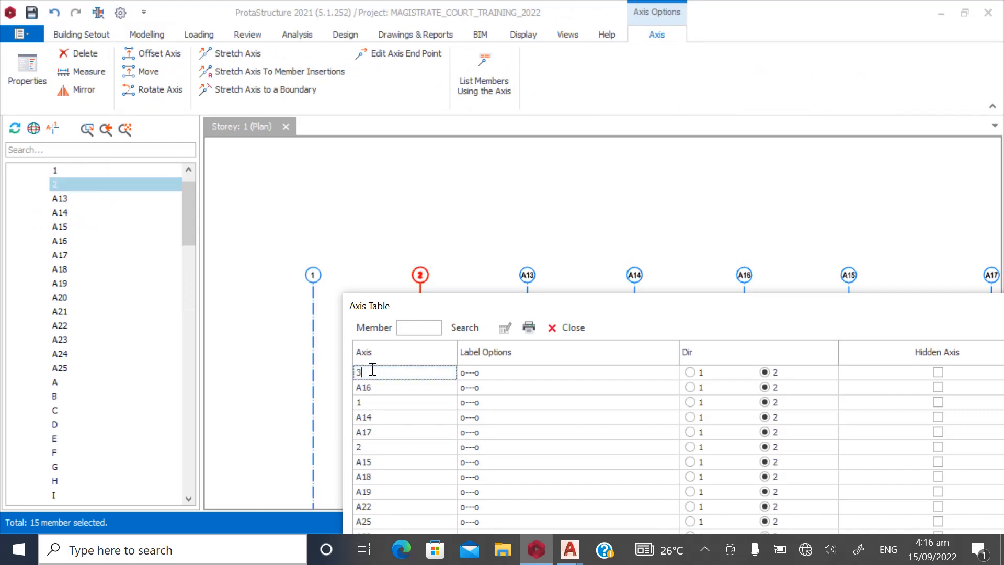
{"action": "left_click", "coordinate": [375, 416]}
{"action": "type", "text": "4"}
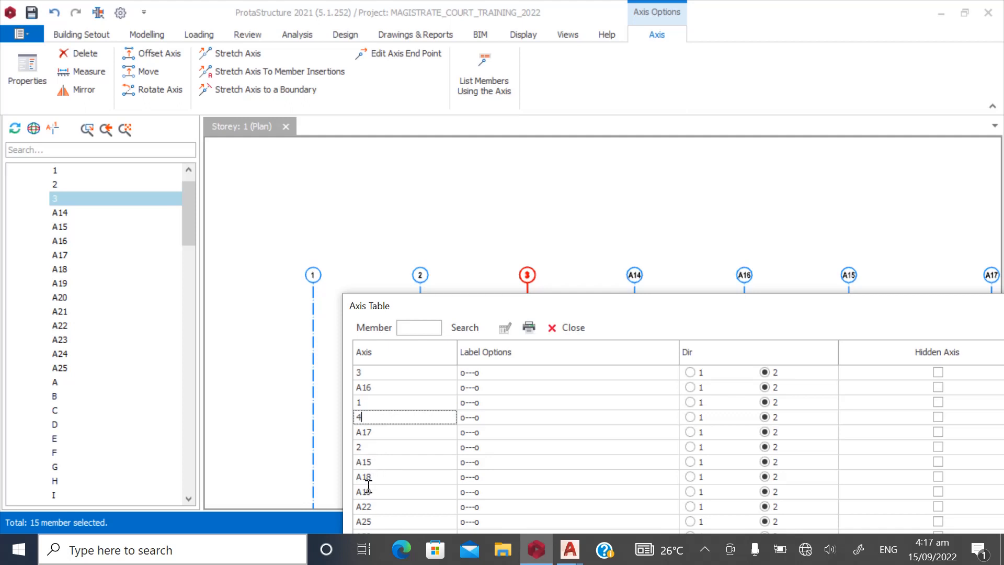
Relabel axes A16, A15 and A17 as 5, 6 and 7, and close the axis table
{"action": "left_click", "coordinate": [375, 389]}
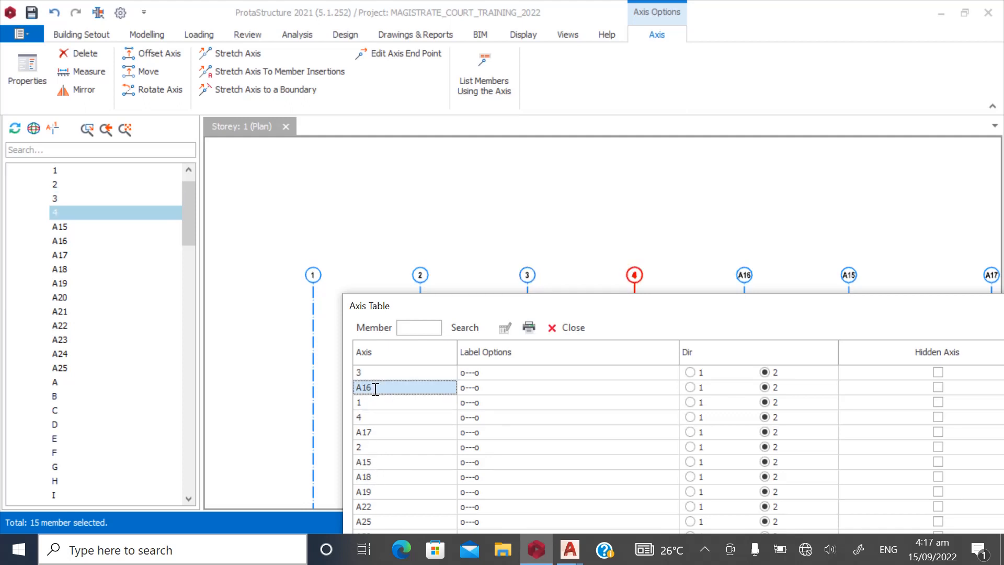
{"action": "type", "text": "5"}
{"action": "left_click", "coordinate": [376, 463]}
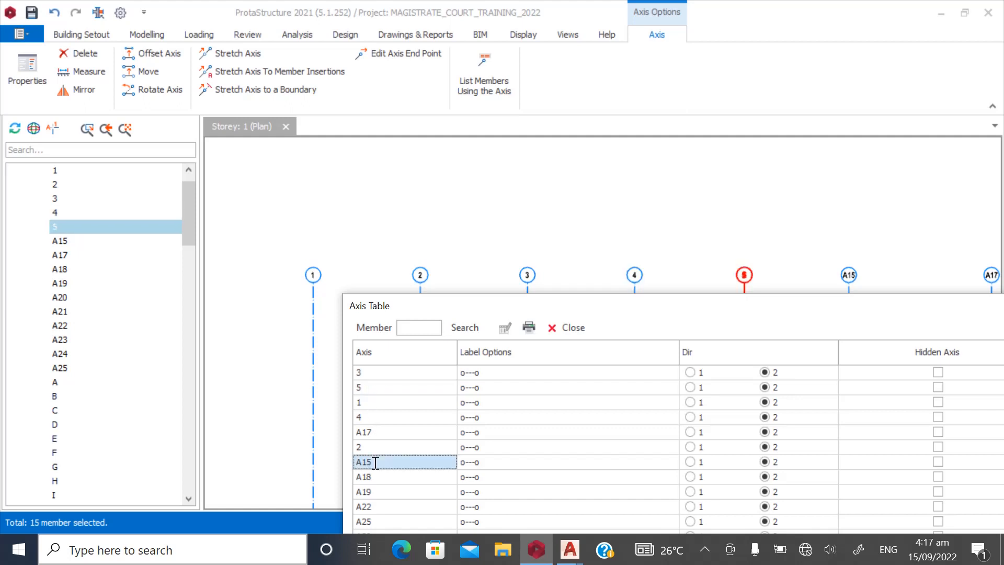
{"action": "type", "text": "6"}
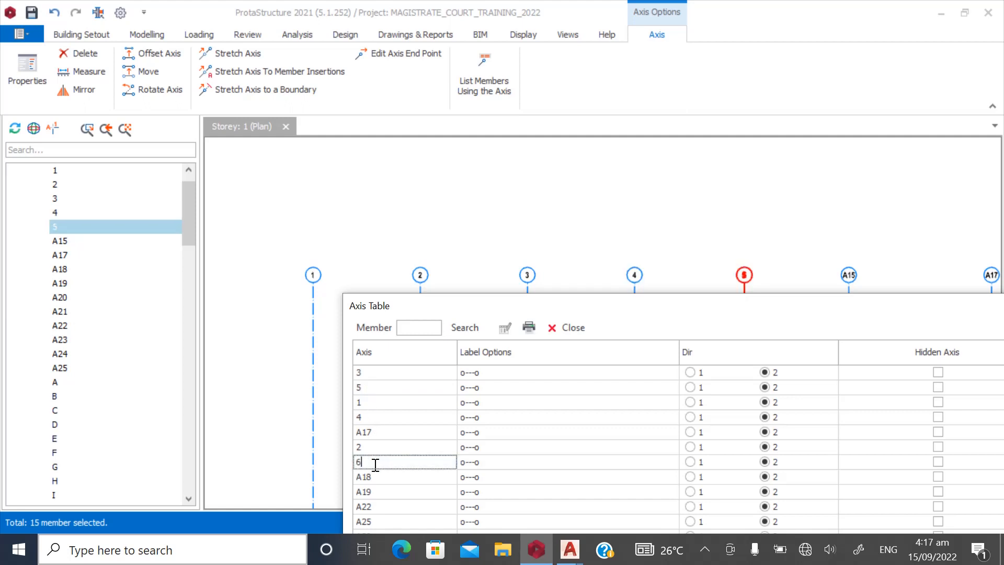
{"action": "left_click", "coordinate": [377, 432]}
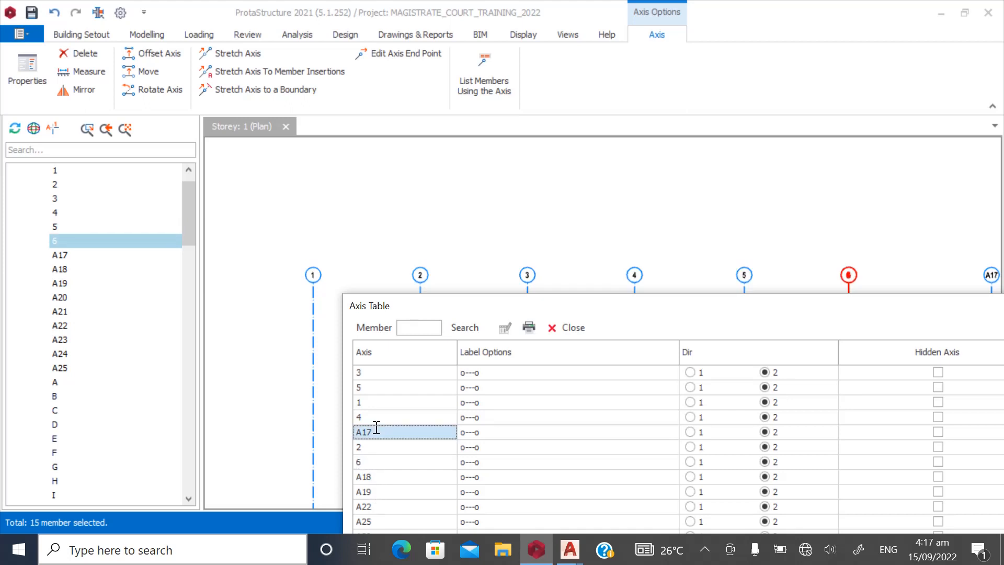
{"action": "type", "text": "7"}
{"action": "left_click", "coordinate": [392, 463]}
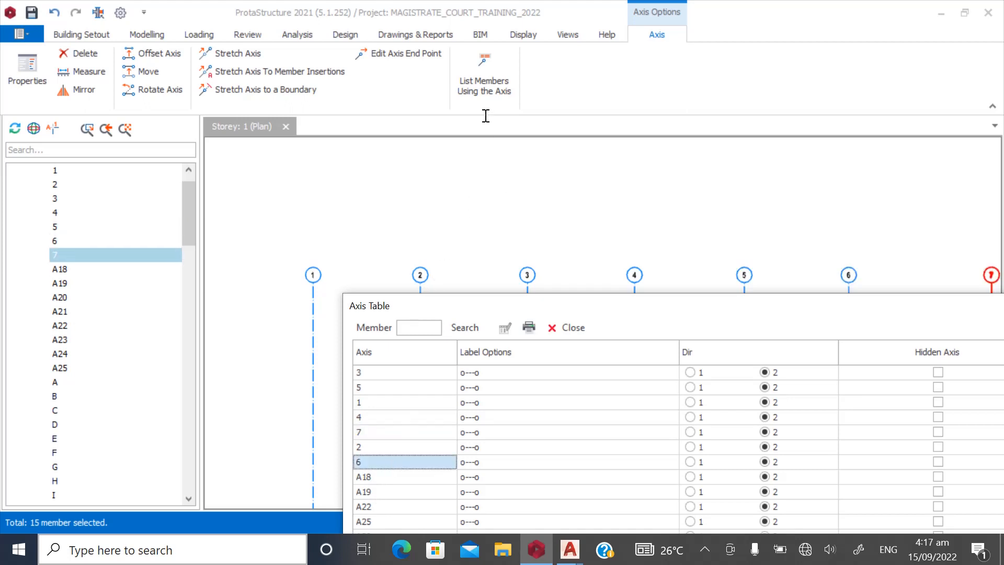
{"action": "left_click_drag", "start_coordinate": [761, 308], "coordinate": [460, 204]}
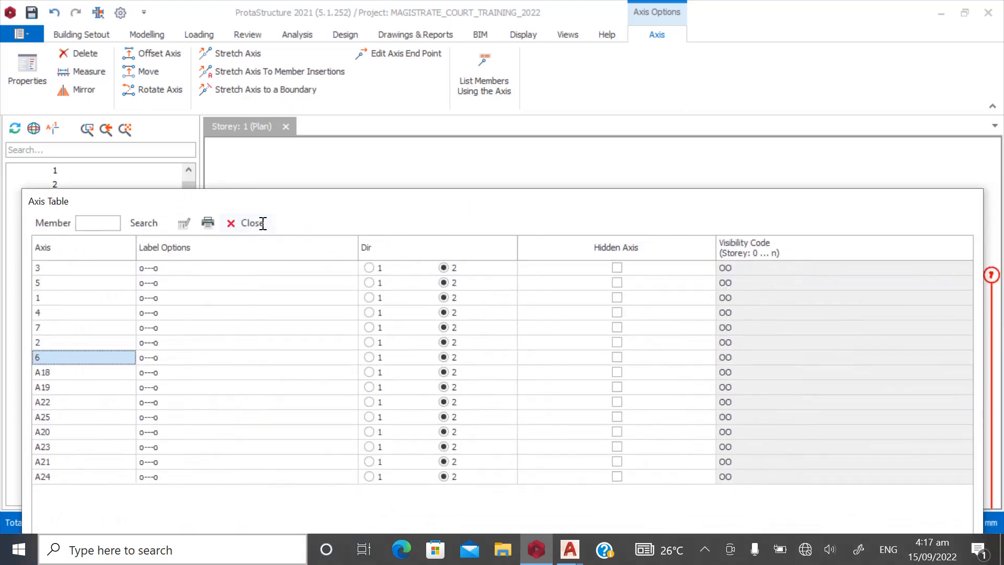
{"action": "left_click", "coordinate": [263, 224]}
{"action": "left_click", "coordinate": [468, 310]}
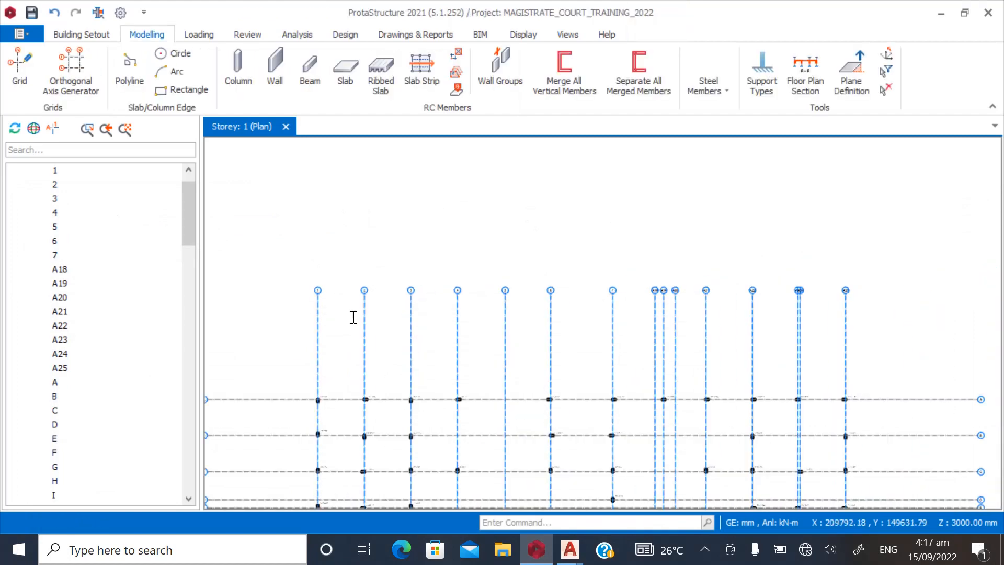
Select vertical axes A18 to A25 together and relabel A18 as 8 in their axis table
{"action": "scroll", "coordinate": [802, 278], "scroll_direction": "up", "scroll_amount": 1}
{"action": "scroll", "coordinate": [936, 289], "scroll_direction": "up", "scroll_amount": 1}
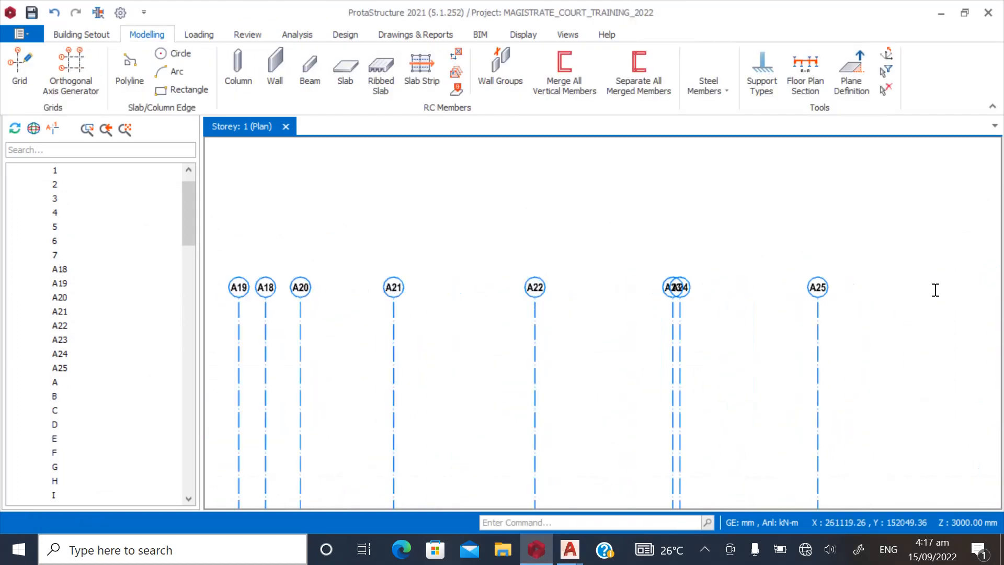
{"action": "scroll", "coordinate": [945, 293], "scroll_direction": "down", "scroll_amount": 1}
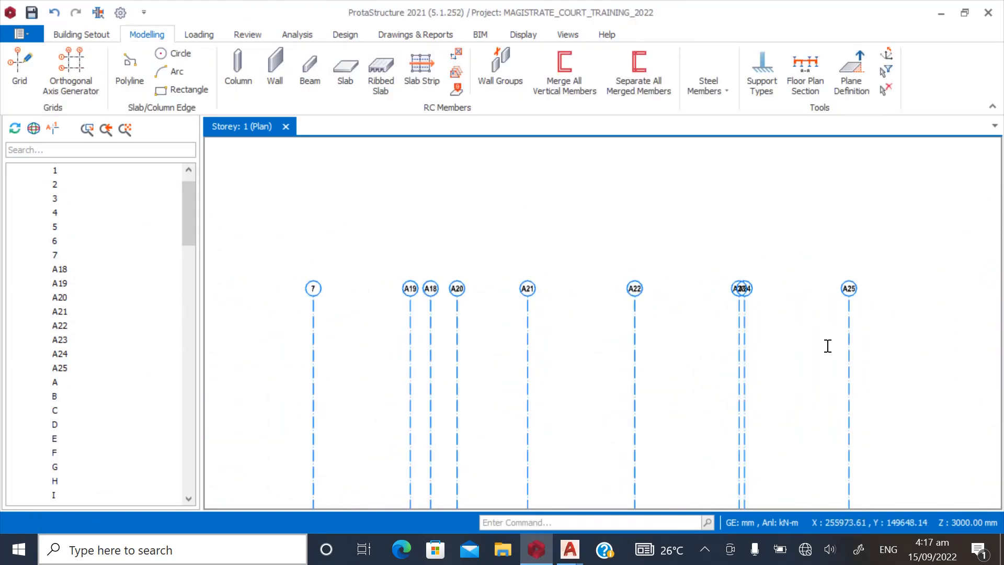
{"action": "left_click_drag", "start_coordinate": [888, 328], "coordinate": [345, 240]}
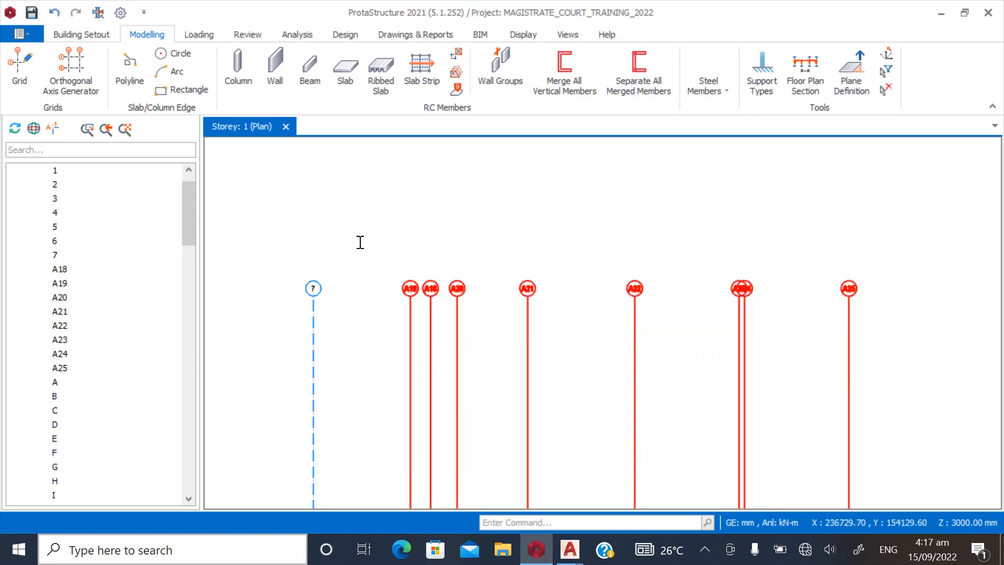
{"action": "right_click", "coordinate": [406, 282]}
{"action": "left_click", "coordinate": [438, 291]}
{"action": "left_click_drag", "start_coordinate": [419, 207], "coordinate": [684, 343]}
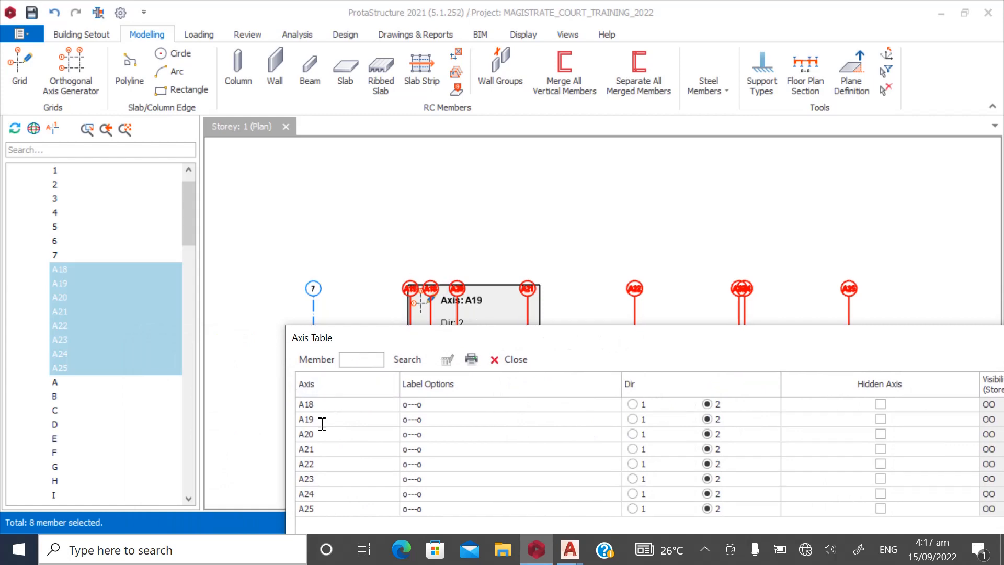
{"action": "left_click", "coordinate": [324, 405]}
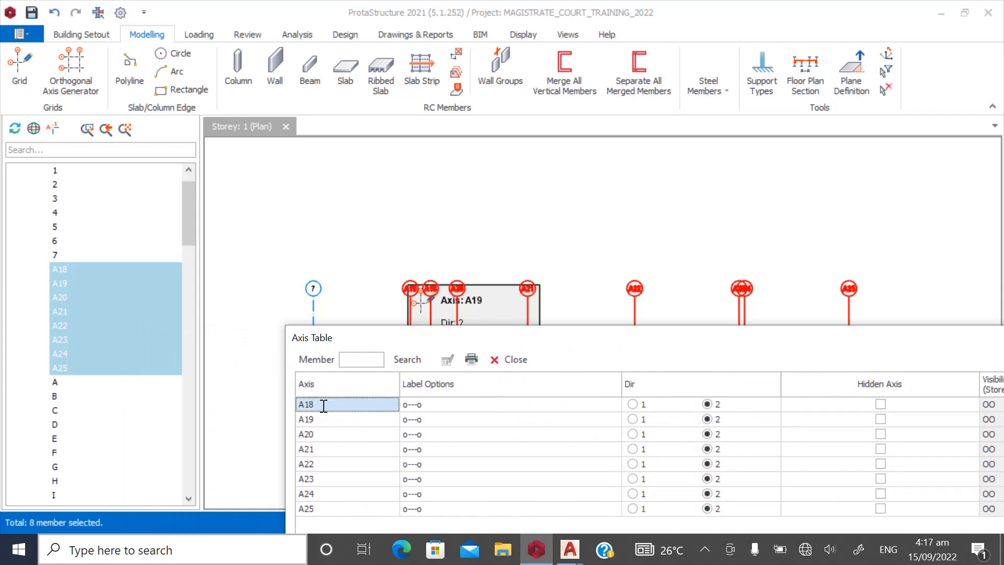
{"action": "type", "text": "8"}
{"action": "left_click", "coordinate": [324, 418]}
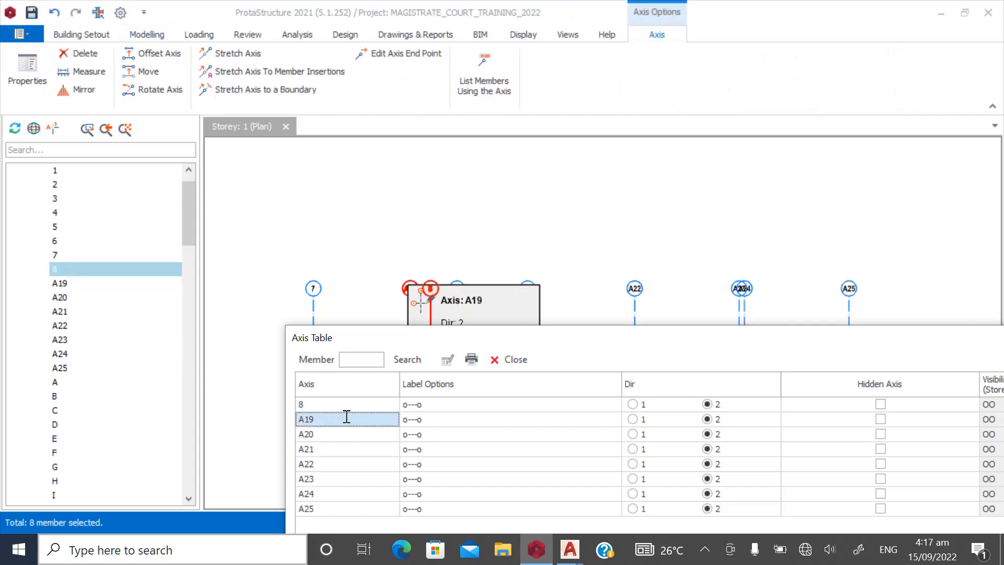
Extend the label of axis 8 to 8A in the axis table
{"action": "left_click", "coordinate": [343, 450]}
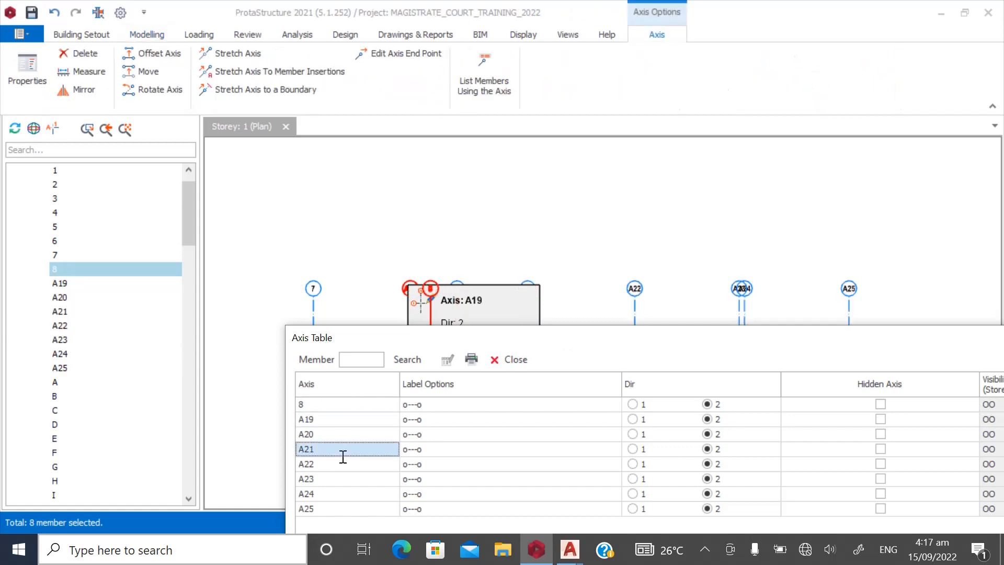
{"action": "left_click", "coordinate": [319, 402]}
{"action": "left_click", "coordinate": [317, 419]}
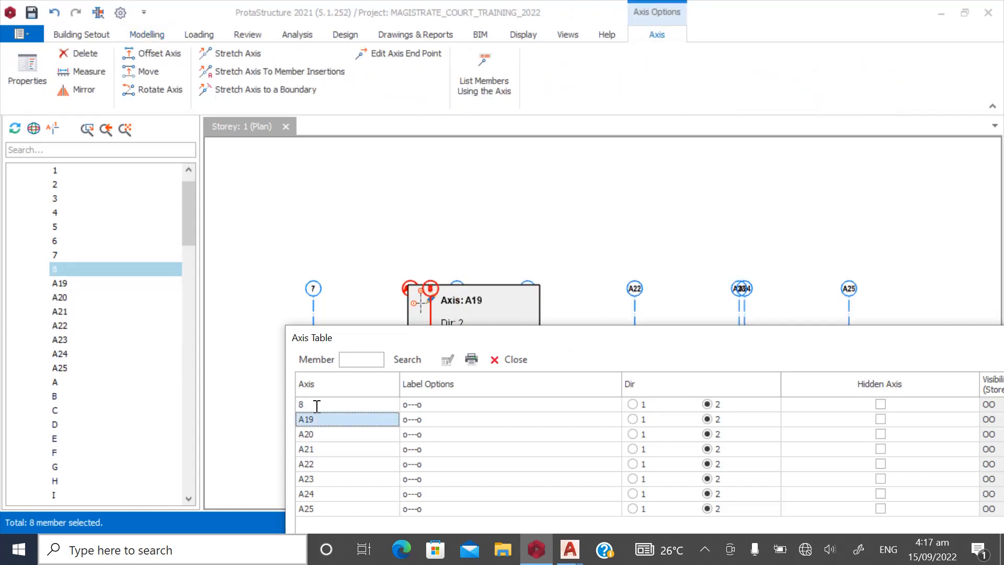
{"action": "double_click", "coordinate": [317, 404]}
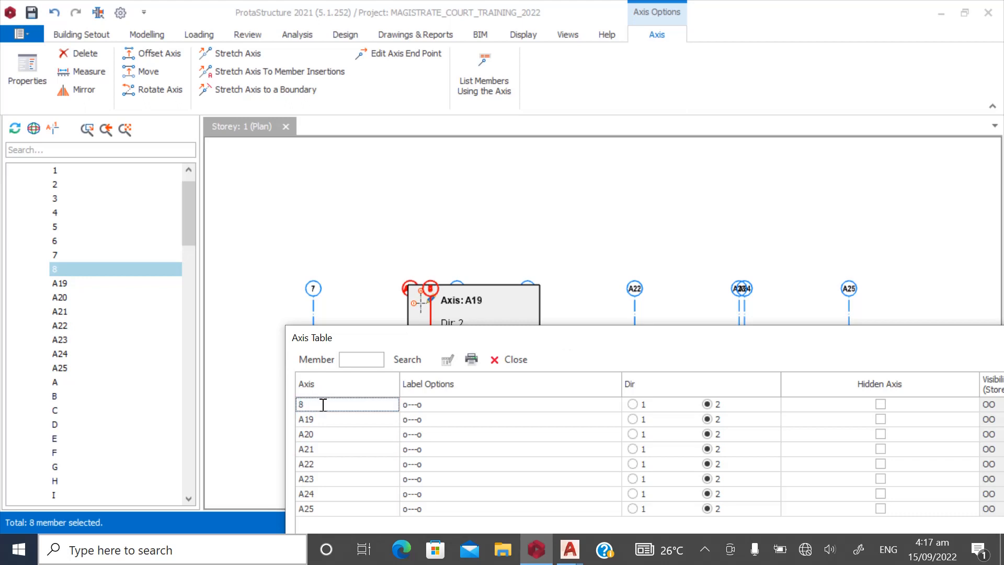
{"action": "type", "text": "A"}
{"action": "left_click", "coordinate": [321, 419]}
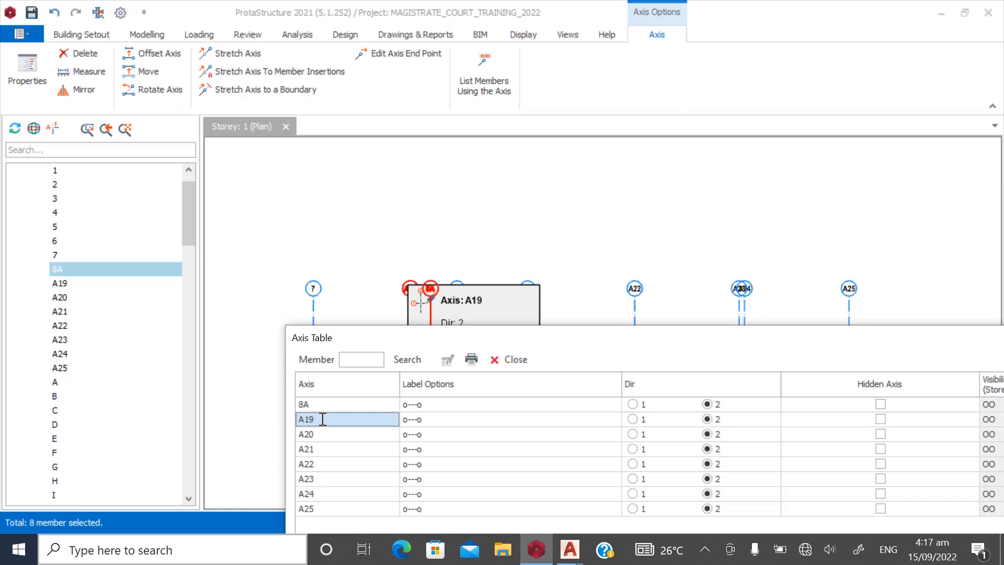
Relabel axis A19 as 8 and close the axis table
{"action": "type", "text": "8"}
{"action": "left_click", "coordinate": [319, 448]}
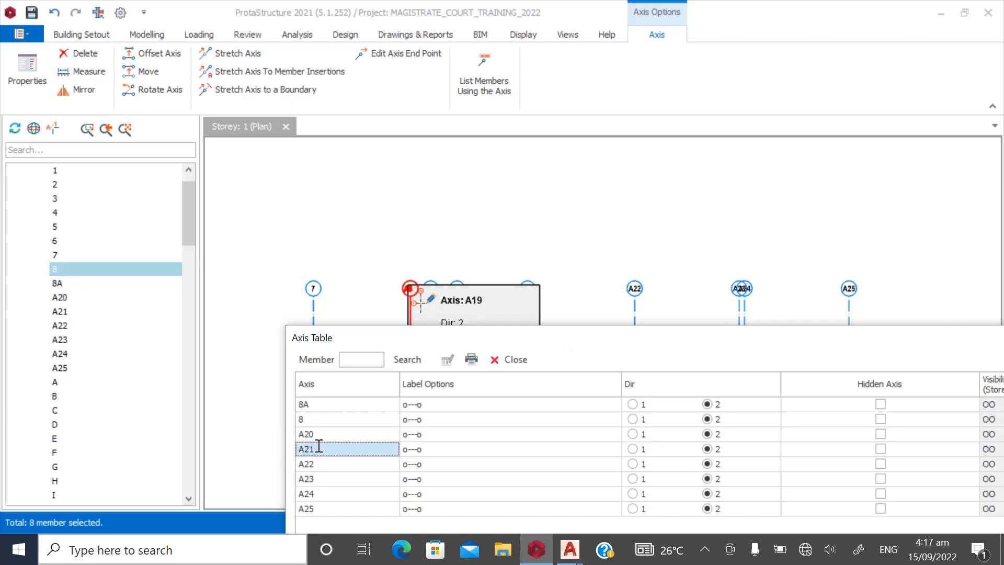
{"action": "left_click", "coordinate": [511, 360]}
{"action": "scroll", "coordinate": [422, 301], "scroll_direction": "up", "scroll_amount": 3}
{"action": "key", "text": "Escape"}
Select vertical axes 8A to A25 together and relabel axes 8A and A20 as 9 and 10 in their axis table
{"action": "scroll", "coordinate": [422, 302], "scroll_direction": "down", "scroll_amount": 5}
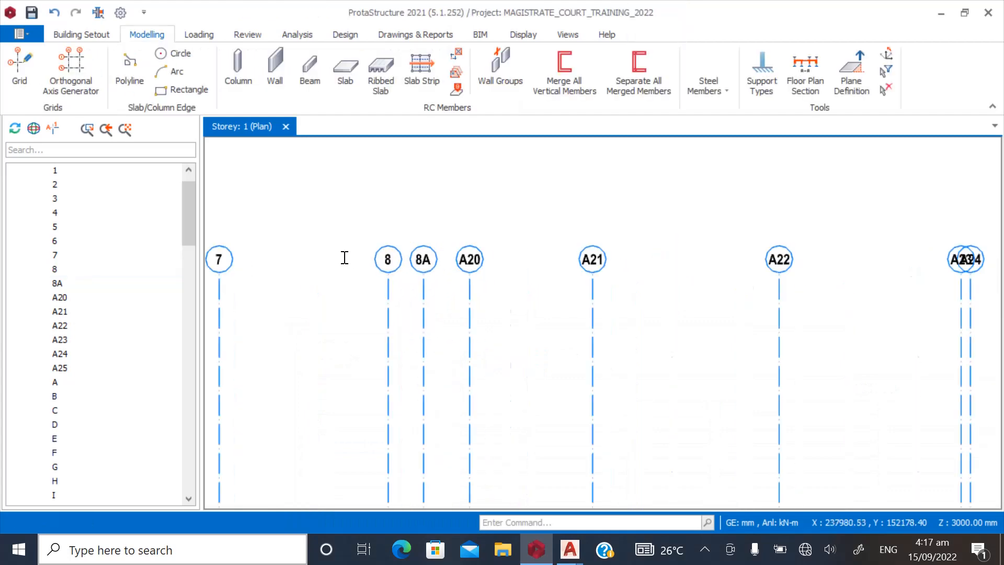
{"action": "left_click_drag", "start_coordinate": [740, 291], "coordinate": [382, 225]}
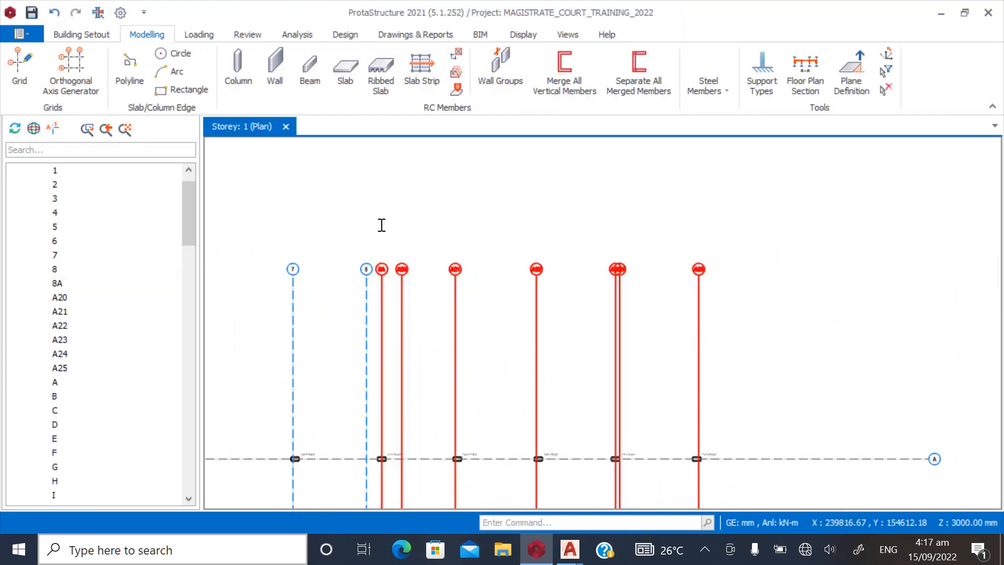
{"action": "right_click", "coordinate": [391, 278]}
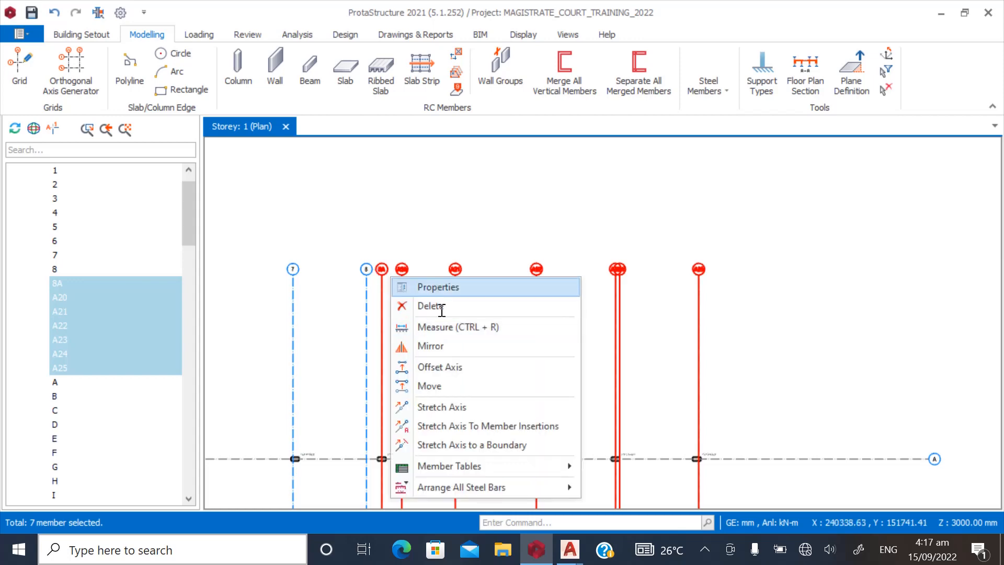
{"action": "left_click", "coordinate": [421, 287]}
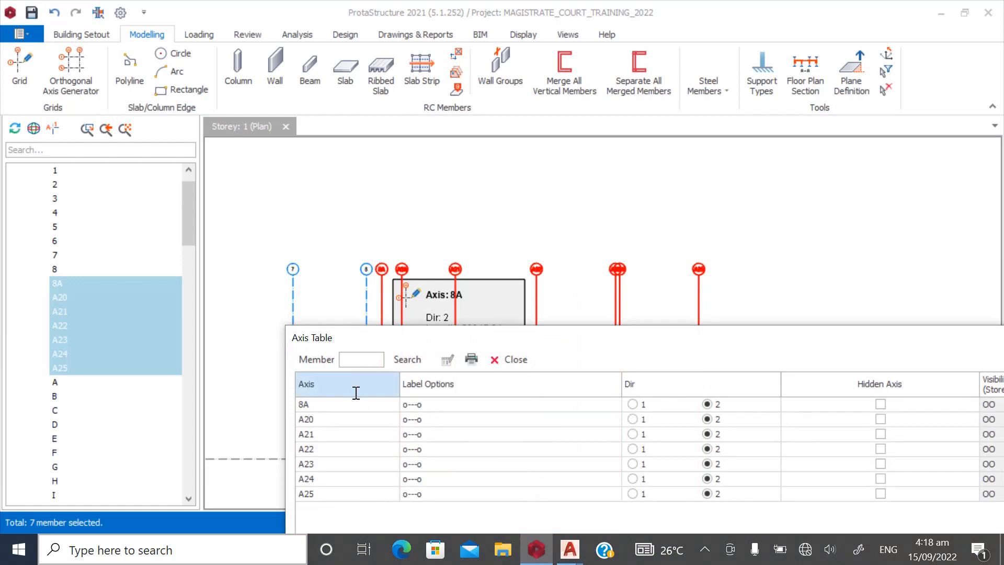
{"action": "left_click", "coordinate": [324, 404]}
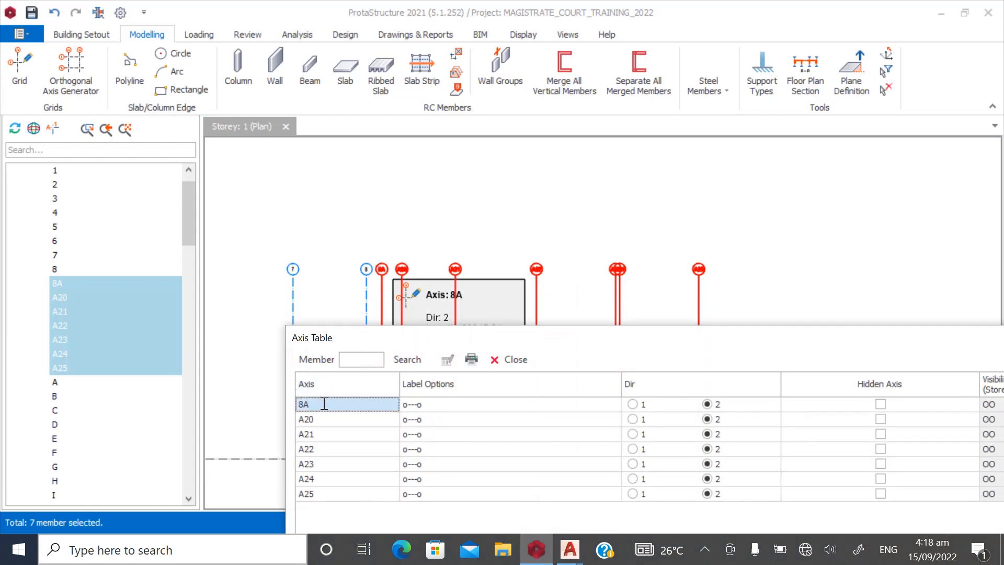
{"action": "type", "text": "9"}
{"action": "left_click", "coordinate": [325, 420]}
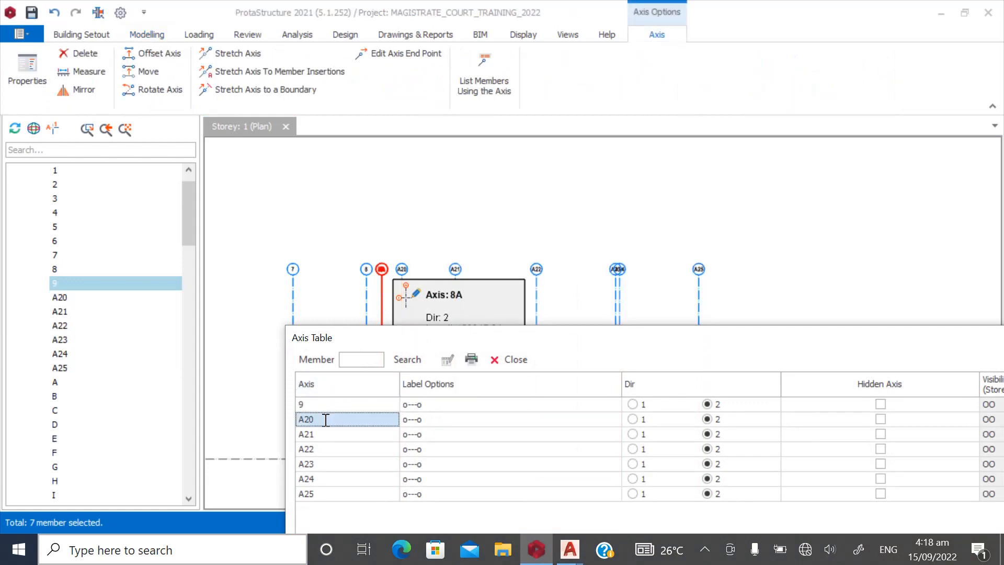
{"action": "type", "text": "10"}
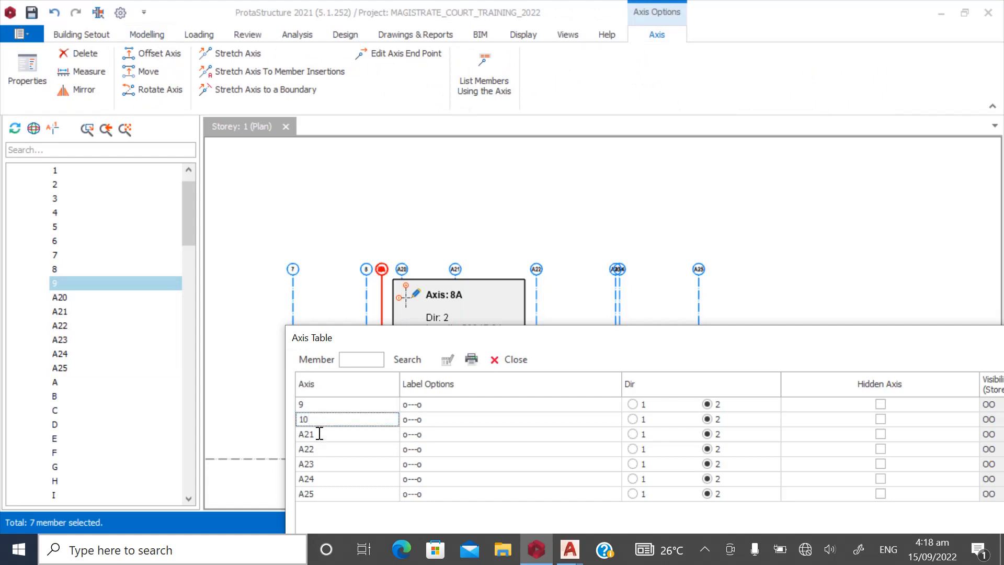
Relabel axes A21 and A22 as 11 and 12, and close the axis table
{"action": "left_click", "coordinate": [320, 433]}
{"action": "type", "text": "11"}
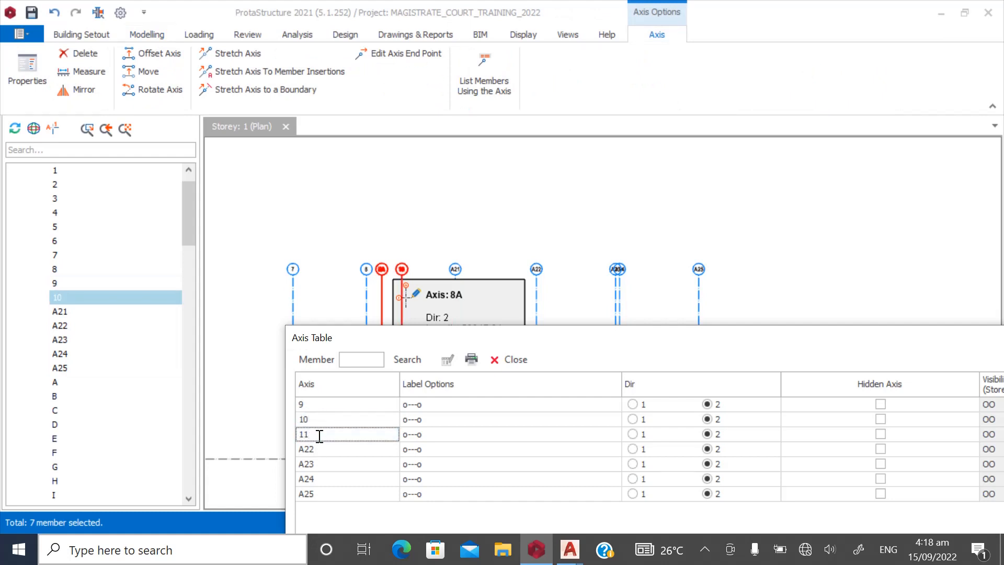
{"action": "left_click", "coordinate": [322, 451]}
{"action": "type", "text": "12"}
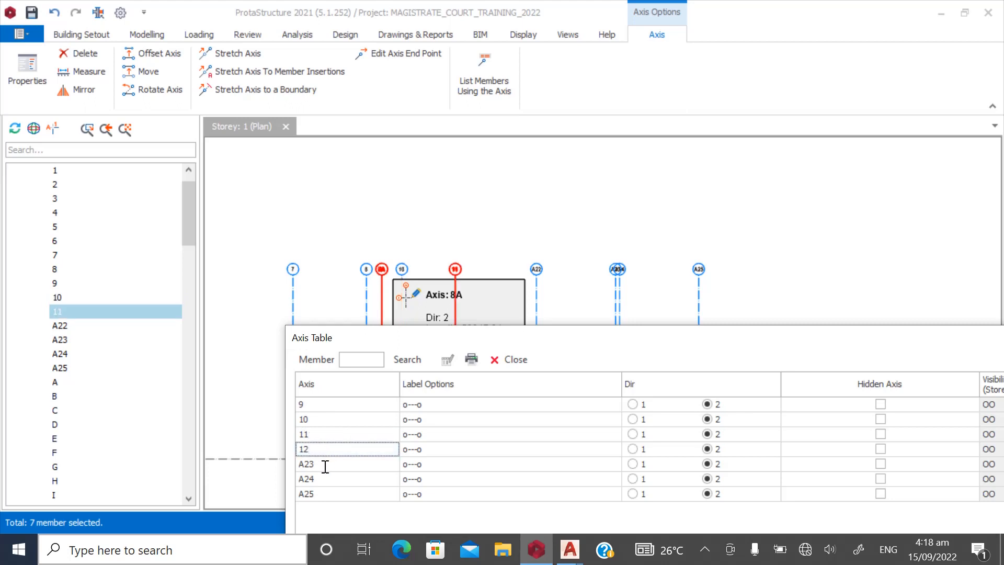
{"action": "left_click", "coordinate": [321, 464]}
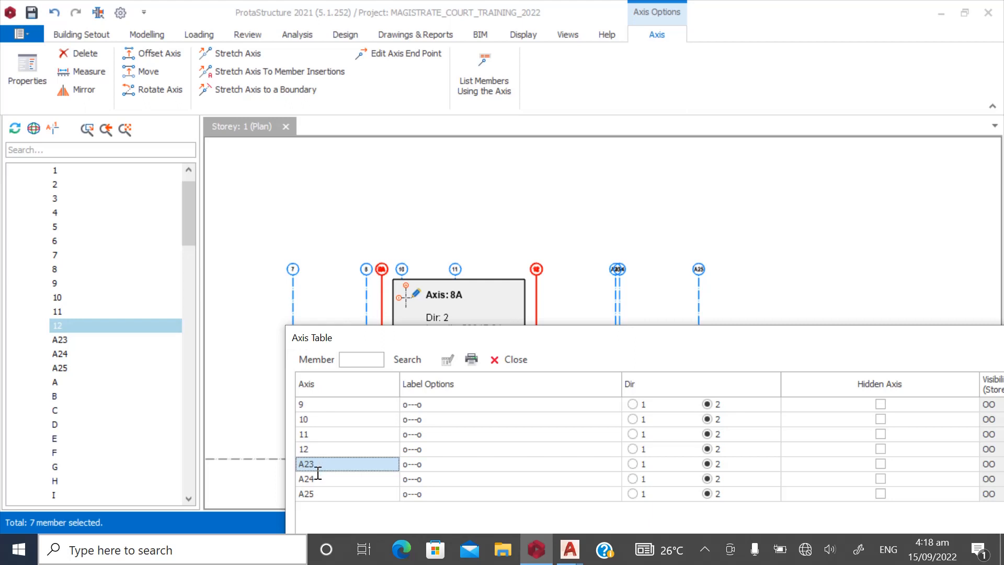
{"action": "left_click", "coordinate": [315, 478]}
{"action": "left_click", "coordinate": [316, 448]}
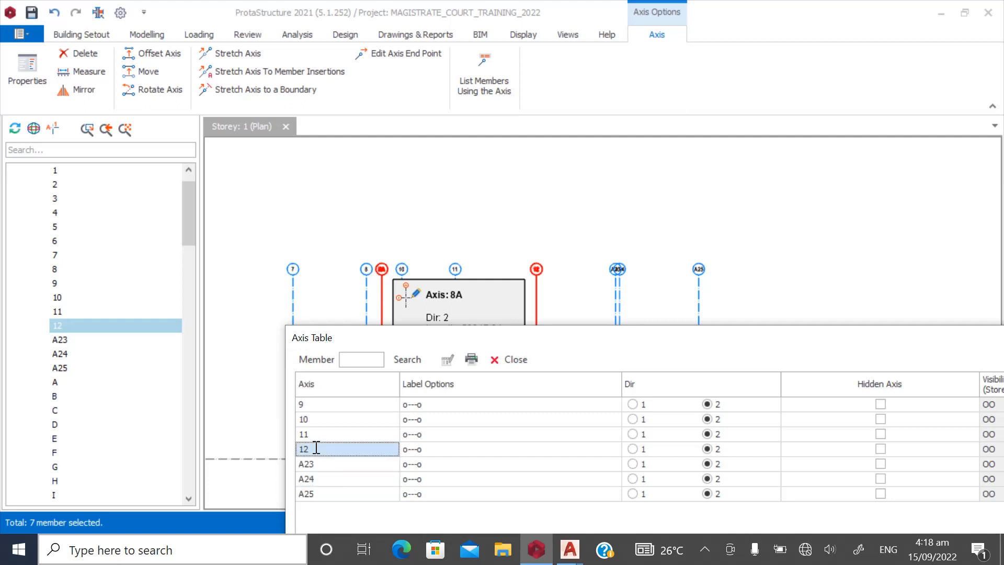
{"action": "left_click", "coordinate": [310, 477]}
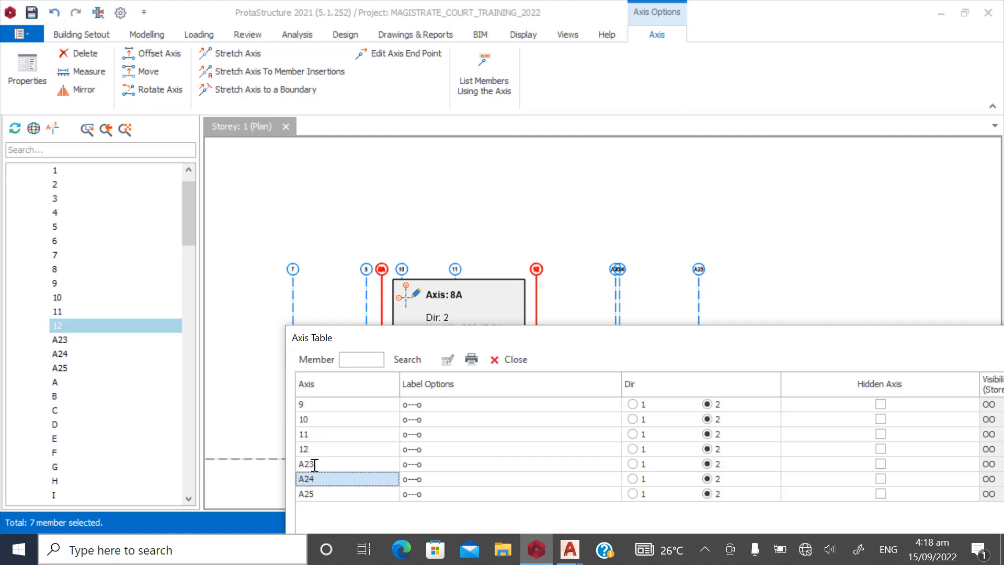
{"action": "left_click", "coordinate": [314, 463]}
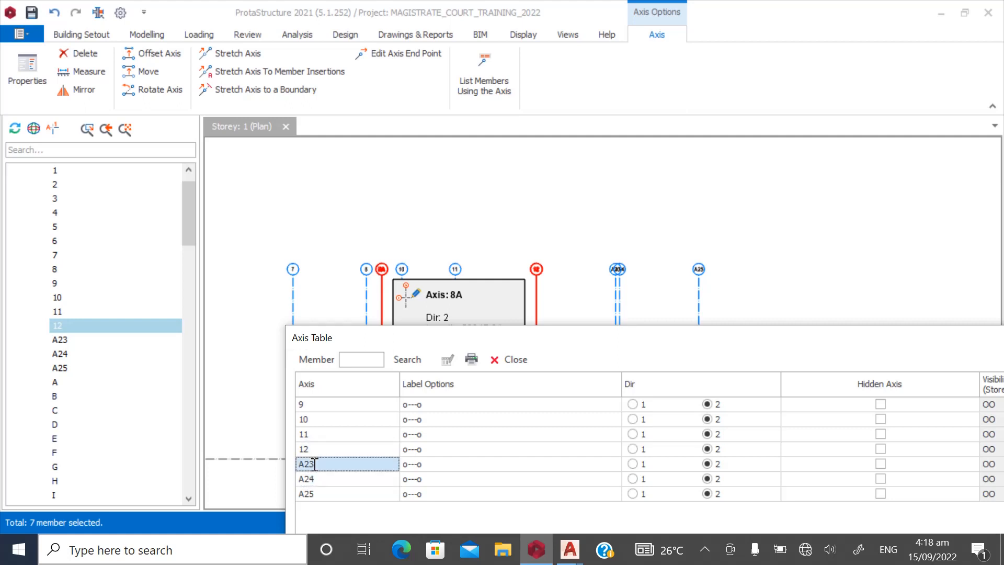
{"action": "left_click", "coordinate": [512, 361]}
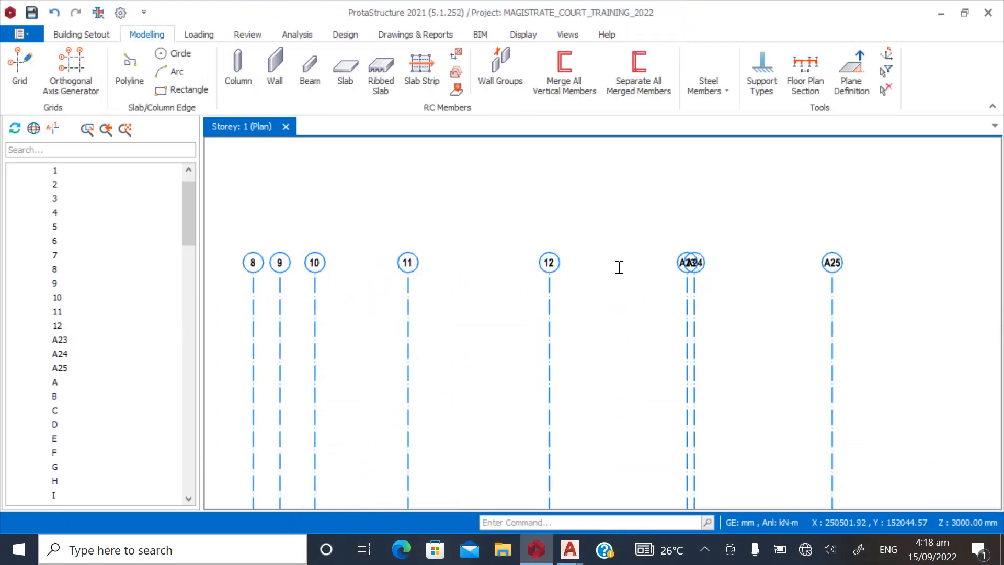
Select the remaining vertical axes A23 to A25 together and relabel A23 as 13 in their axis table
{"action": "scroll", "coordinate": [738, 262], "scroll_direction": "up", "scroll_amount": 1}
{"action": "scroll", "coordinate": [739, 262], "scroll_direction": "up", "scroll_amount": 2}
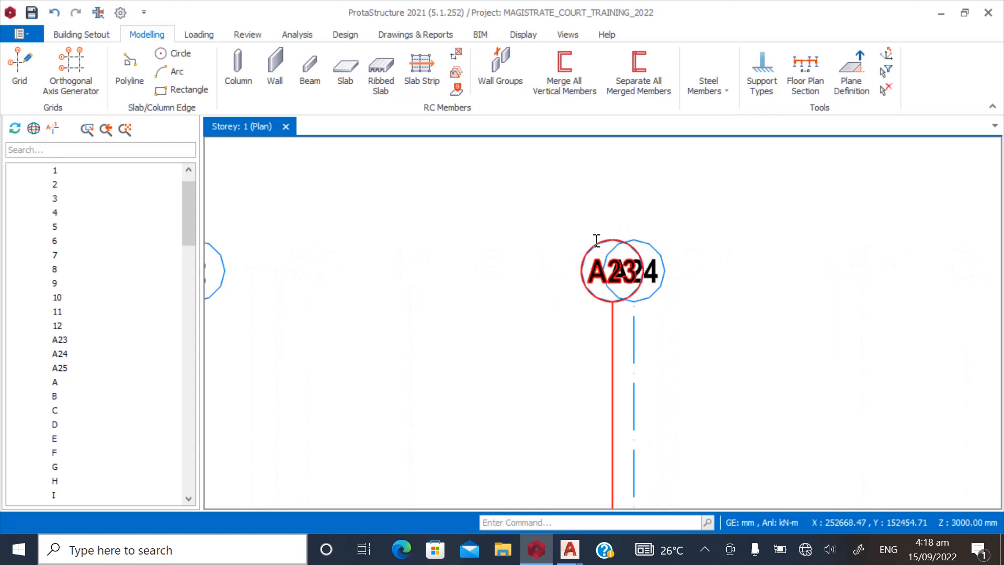
{"action": "scroll", "coordinate": [506, 251], "scroll_direction": "down", "scroll_amount": 3}
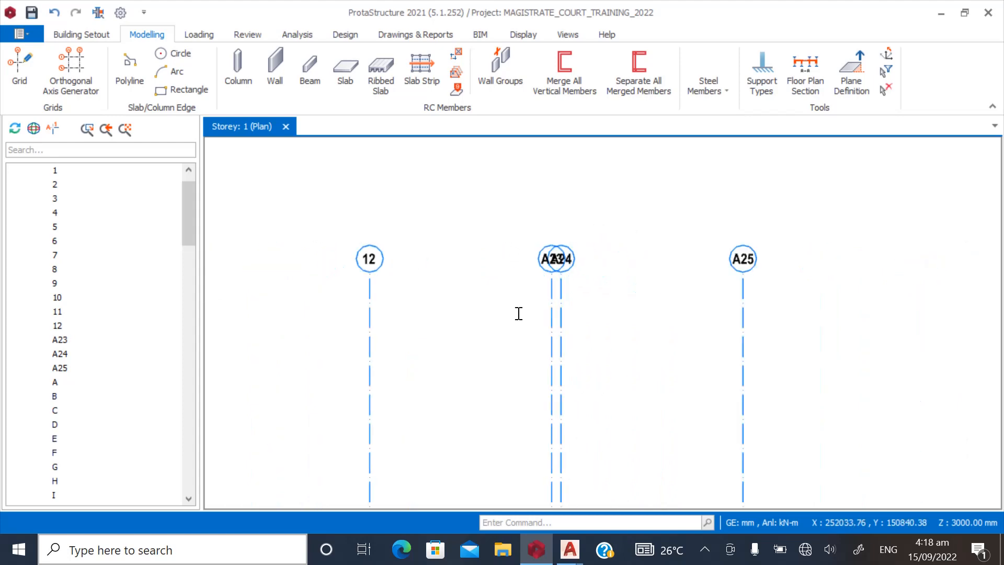
{"action": "left_click_drag", "start_coordinate": [782, 300], "coordinate": [522, 218]}
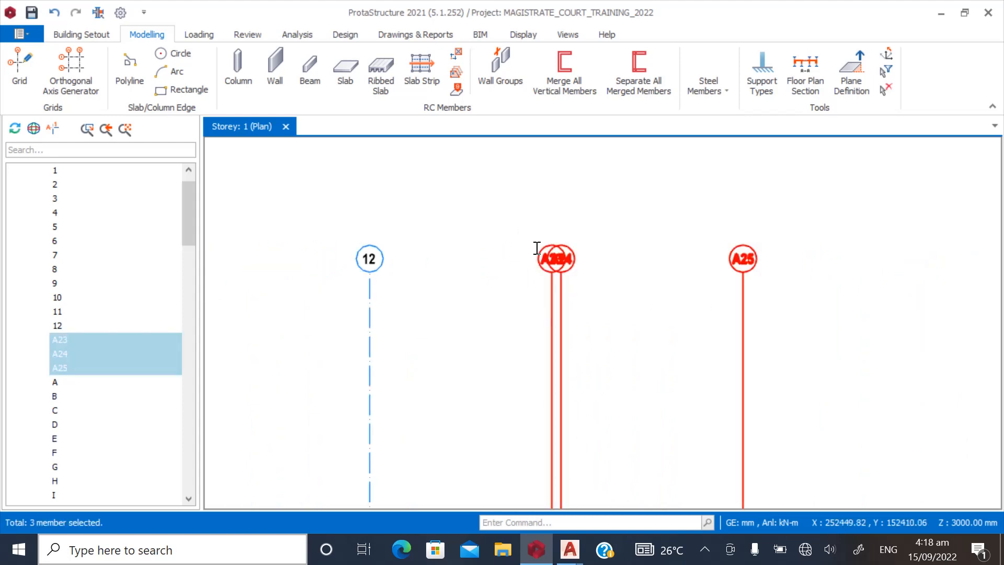
{"action": "right_click", "coordinate": [538, 250]}
{"action": "left_click", "coordinate": [578, 258]}
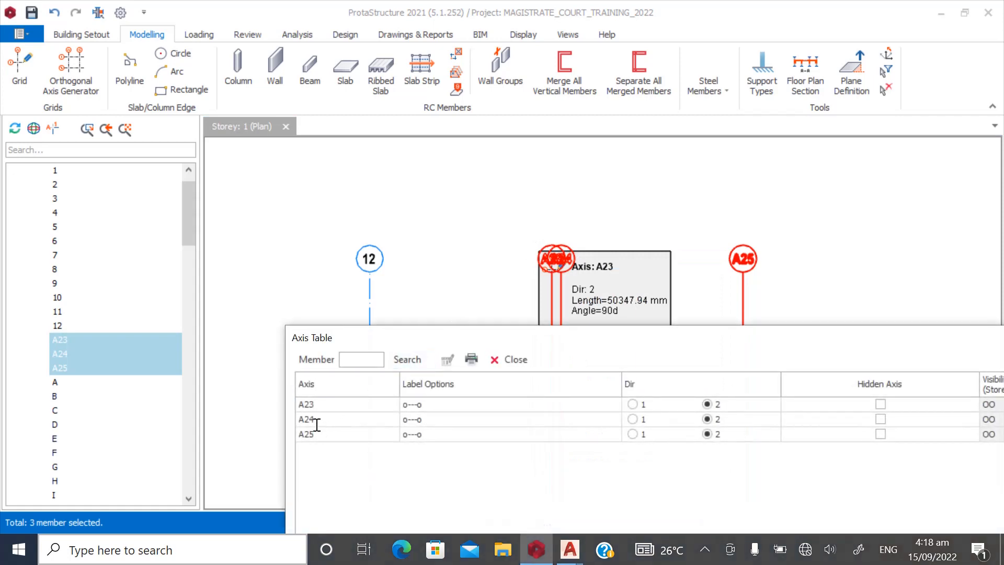
{"action": "left_click", "coordinate": [313, 405]}
{"action": "type", "text": "13"}
Relabel axes A24 and A25 as 14 and 15, close the axis table and clear the selection
{"action": "left_click", "coordinate": [319, 418]}
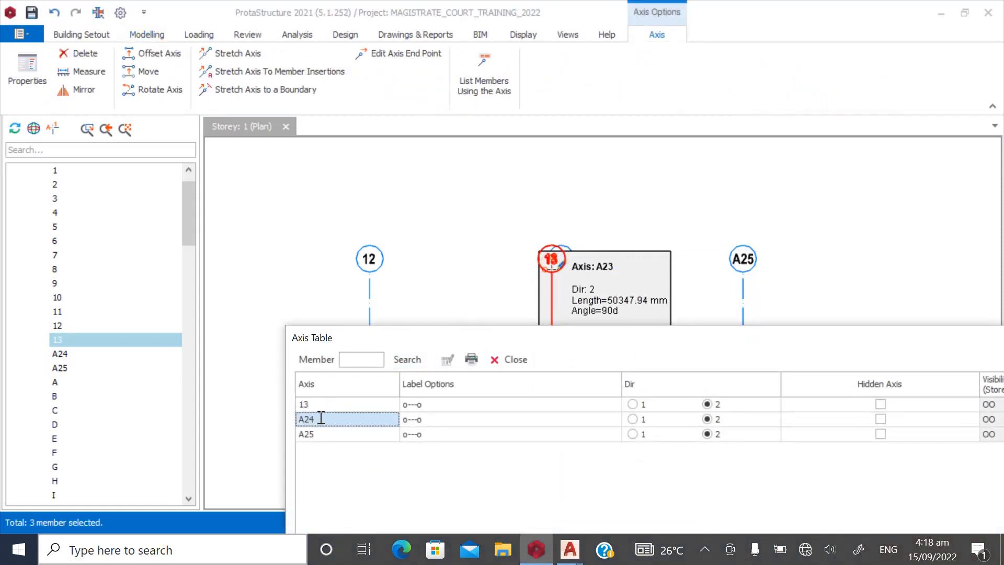
{"action": "type", "text": "14"}
{"action": "left_click", "coordinate": [322, 435]}
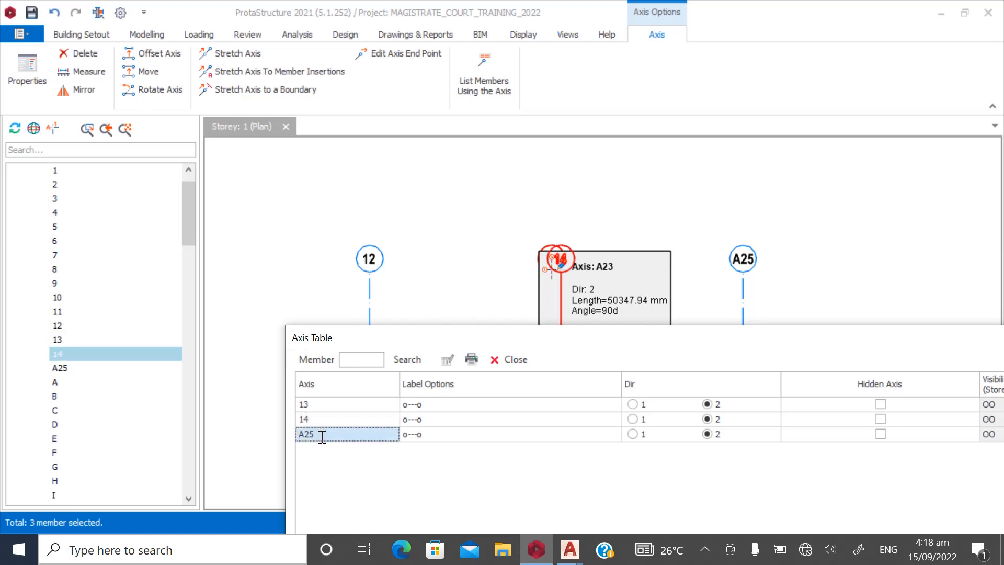
{"action": "type", "text": "15"}
{"action": "left_click", "coordinate": [343, 420]}
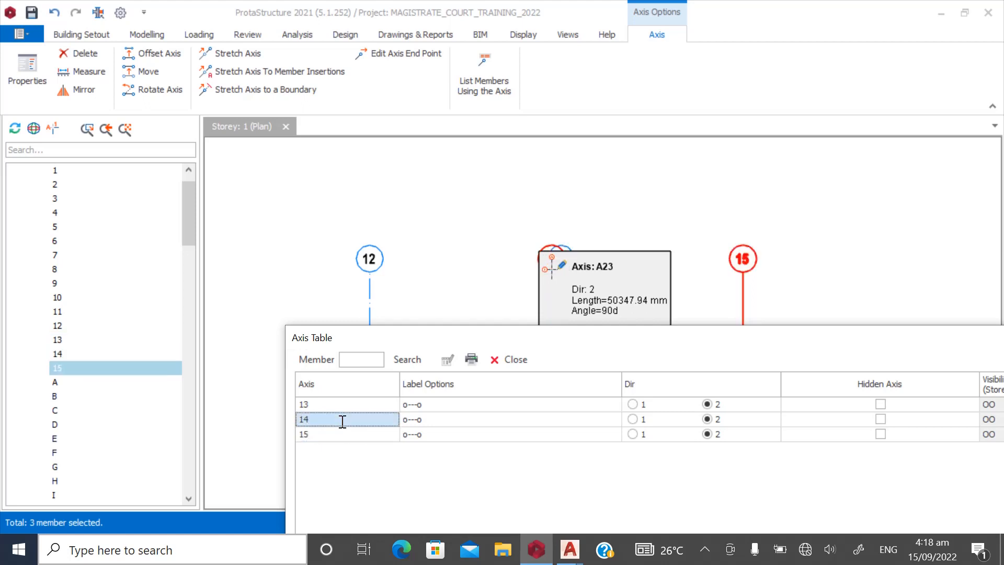
{"action": "left_click", "coordinate": [507, 360]}
{"action": "key", "text": "Escape"}
Examine the horizontal and vertical axes with their columns across the whole storey 1 plan
{"action": "scroll", "coordinate": [549, 219], "scroll_direction": "down", "scroll_amount": 6}
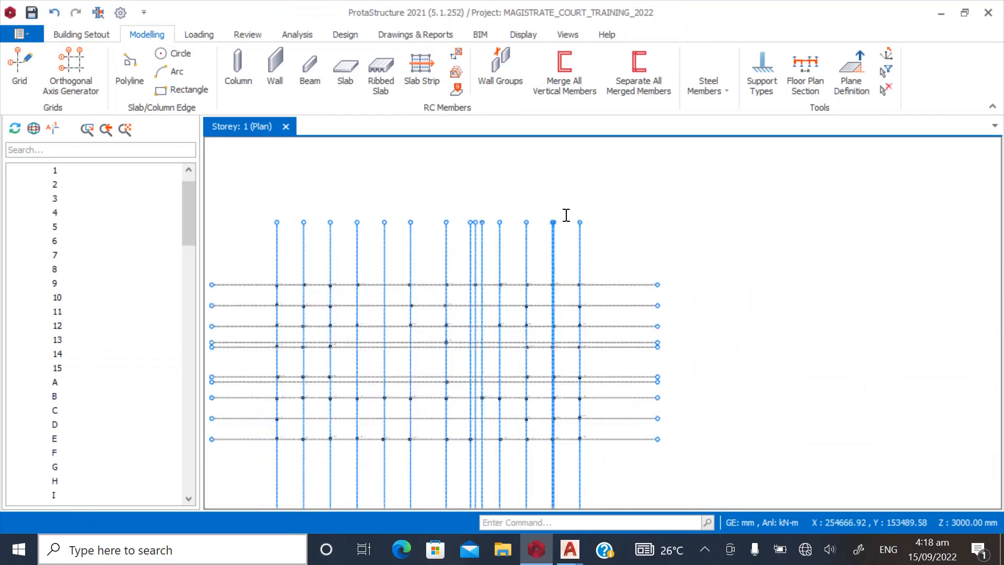
{"action": "scroll", "coordinate": [387, 258], "scroll_direction": "up", "scroll_amount": 2}
{"action": "scroll", "coordinate": [334, 343], "scroll_direction": "down", "scroll_amount": 2}
{"action": "scroll", "coordinate": [316, 361], "scroll_direction": "up", "scroll_amount": 4}
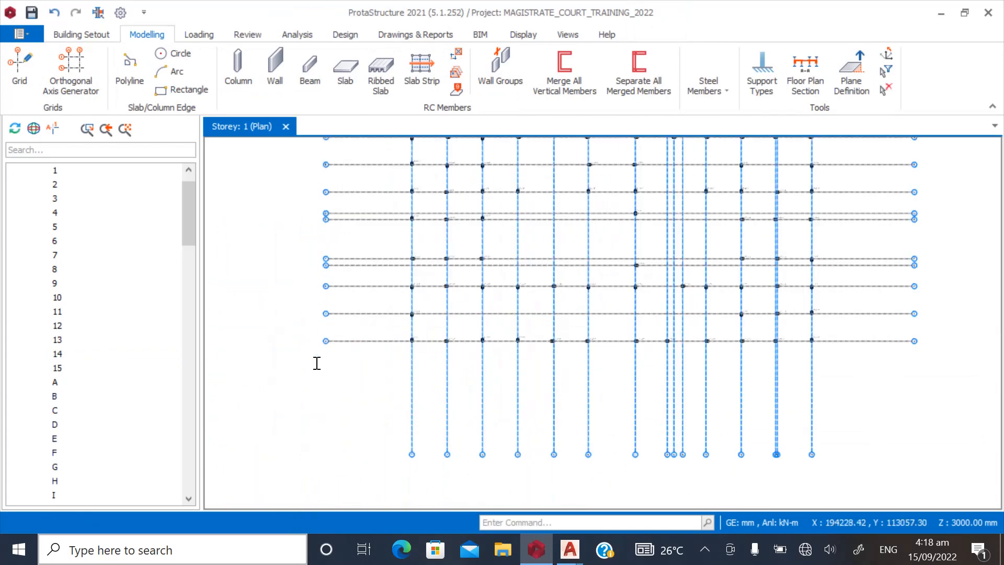
{"action": "scroll", "coordinate": [298, 390], "scroll_direction": "down", "scroll_amount": 2}
{"action": "scroll", "coordinate": [299, 390], "scroll_direction": "down", "scroll_amount": 2}
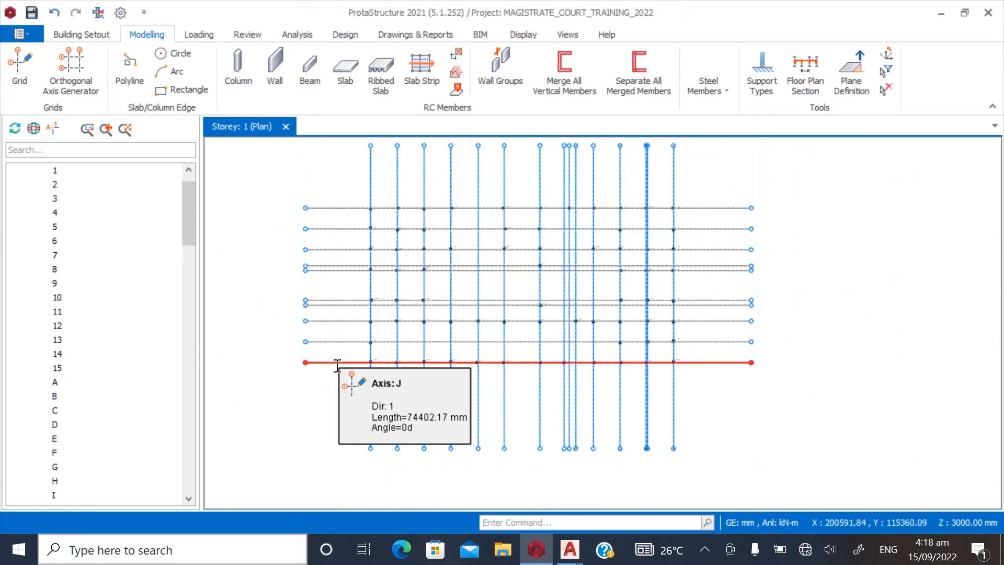
{"action": "scroll", "coordinate": [335, 372], "scroll_direction": "down", "scroll_amount": 1}
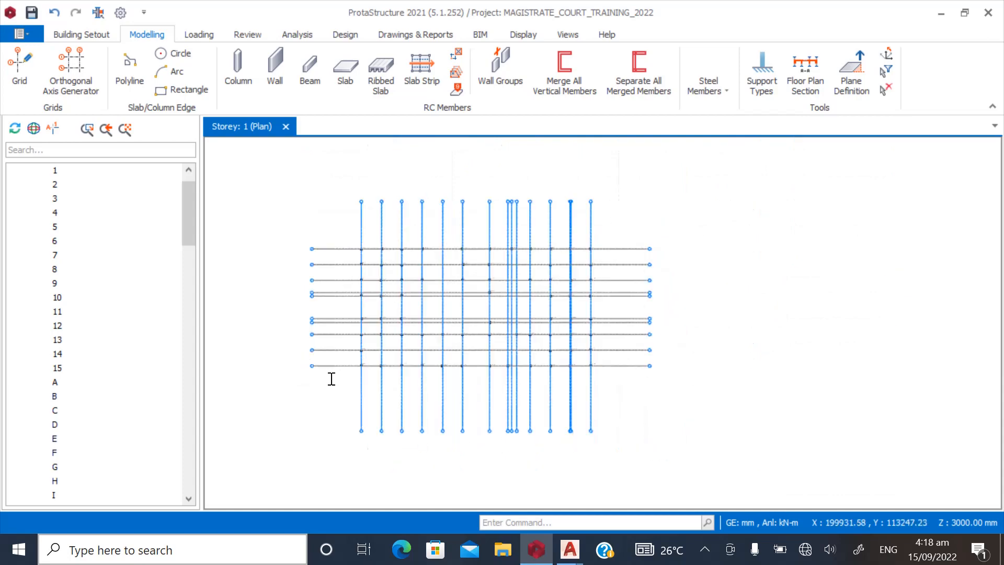
{"action": "scroll", "coordinate": [372, 262], "scroll_direction": "up", "scroll_amount": 4}
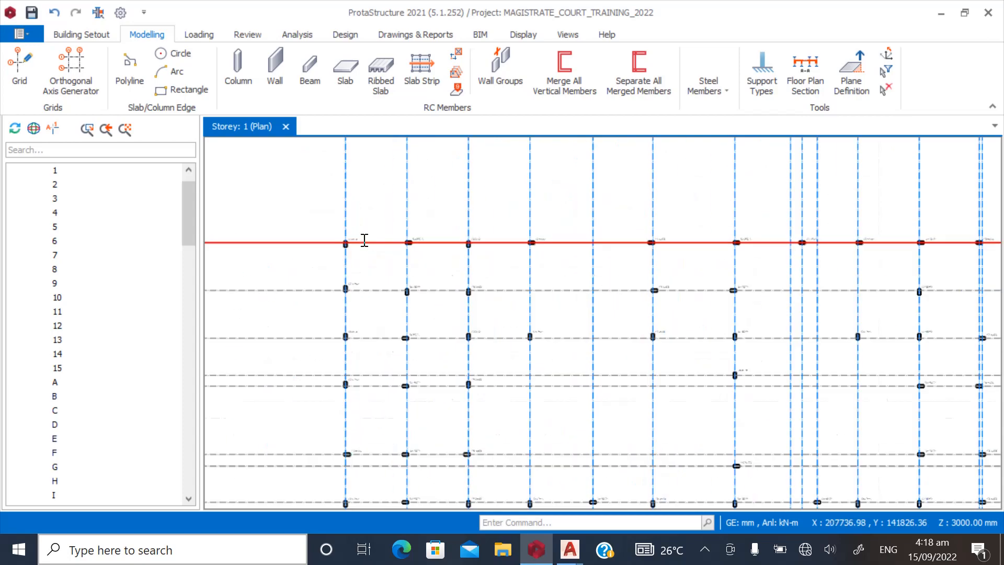
{"action": "scroll", "coordinate": [397, 314], "scroll_direction": "down", "scroll_amount": 4}
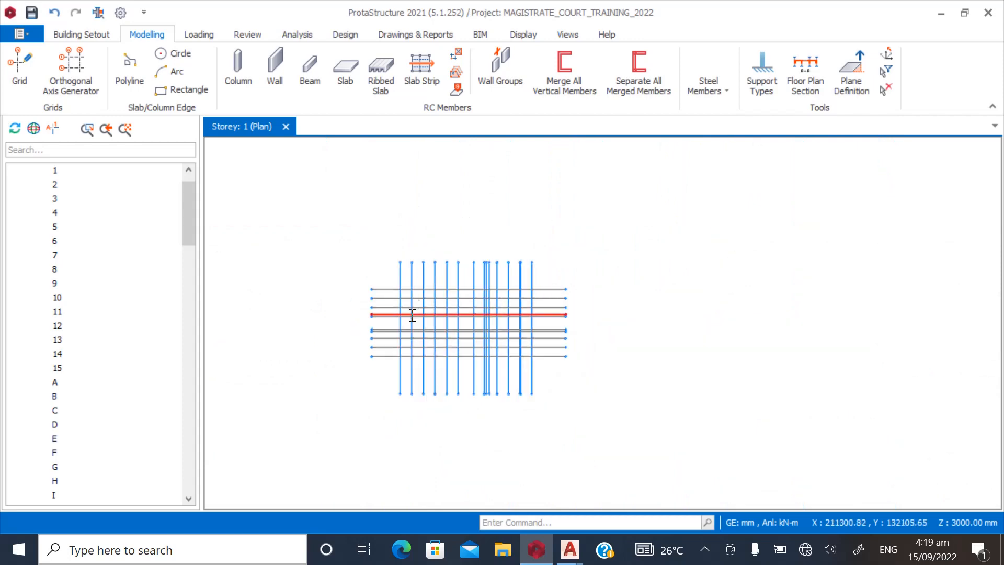
{"action": "scroll", "coordinate": [403, 309], "scroll_direction": "up", "scroll_amount": 3}
{"action": "scroll", "coordinate": [392, 289], "scroll_direction": "up", "scroll_amount": 2}
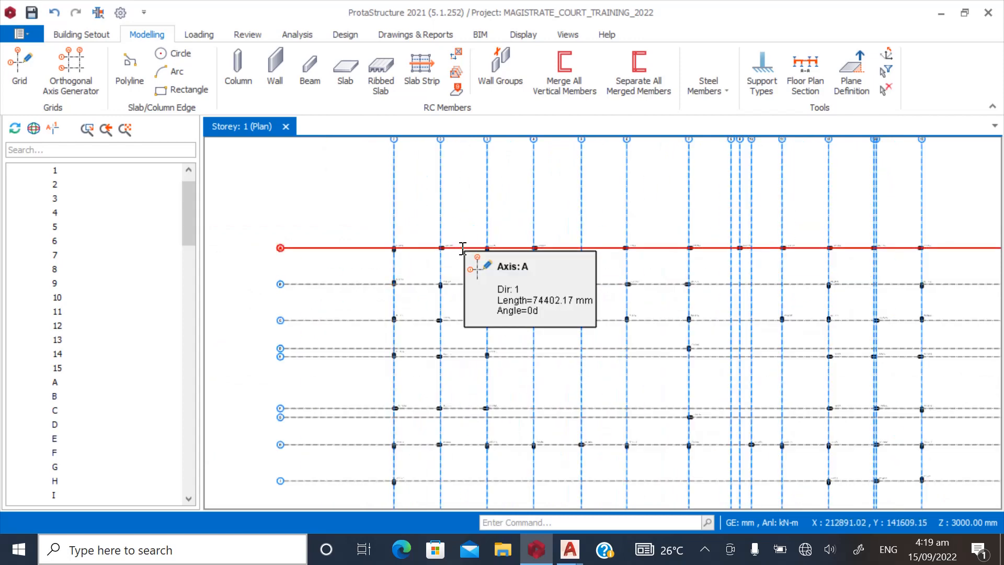
{"action": "scroll", "coordinate": [413, 278], "scroll_direction": "down", "scroll_amount": 2}
{"action": "scroll", "coordinate": [434, 256], "scroll_direction": "up", "scroll_amount": 2}
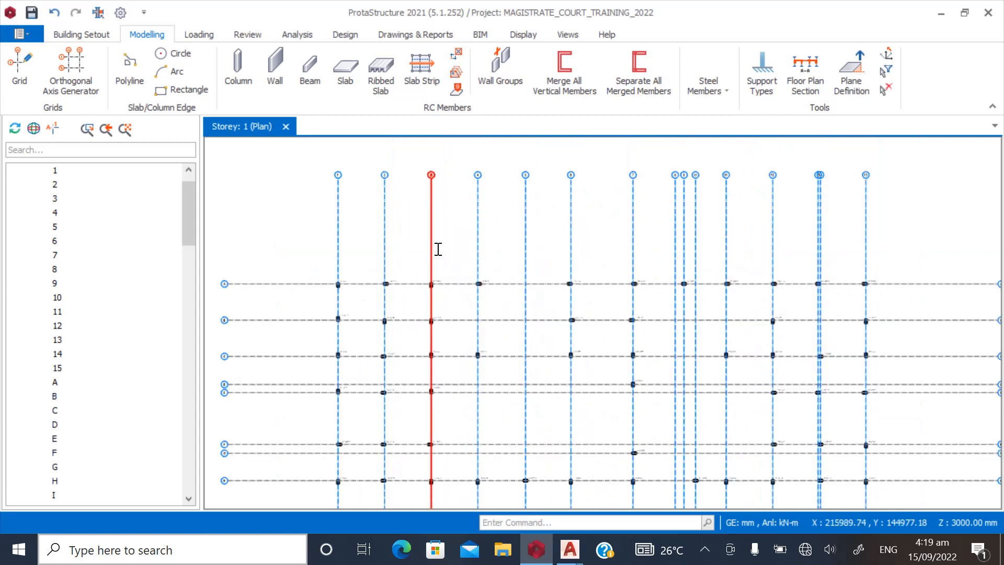
{"action": "scroll", "coordinate": [366, 279], "scroll_direction": "down", "scroll_amount": 3}
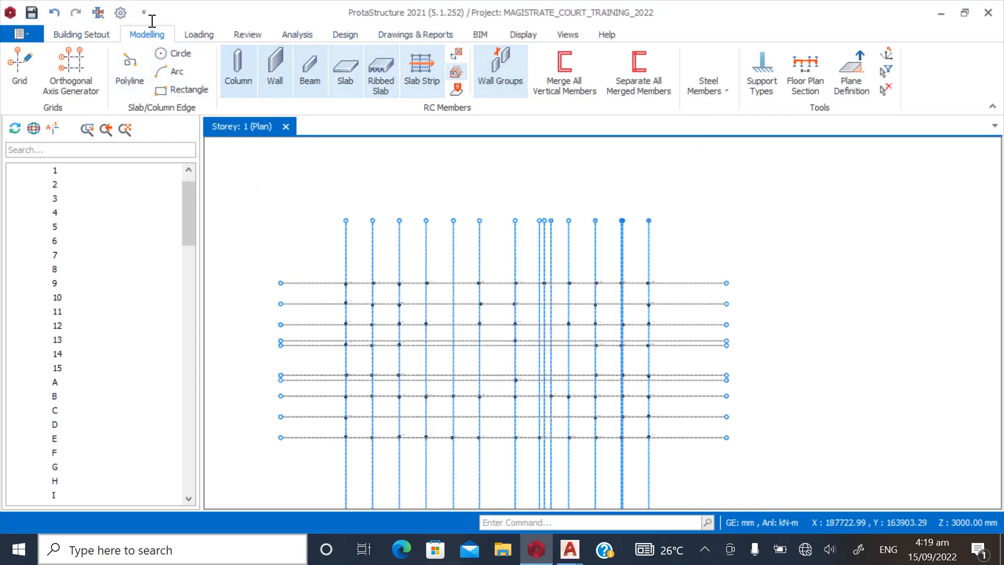
Add the DXF file FIRST FLOOR ARCHITECTURAL PLAN as an external reference drawing for storey 1
{"action": "left_click", "coordinate": [98, 29]}
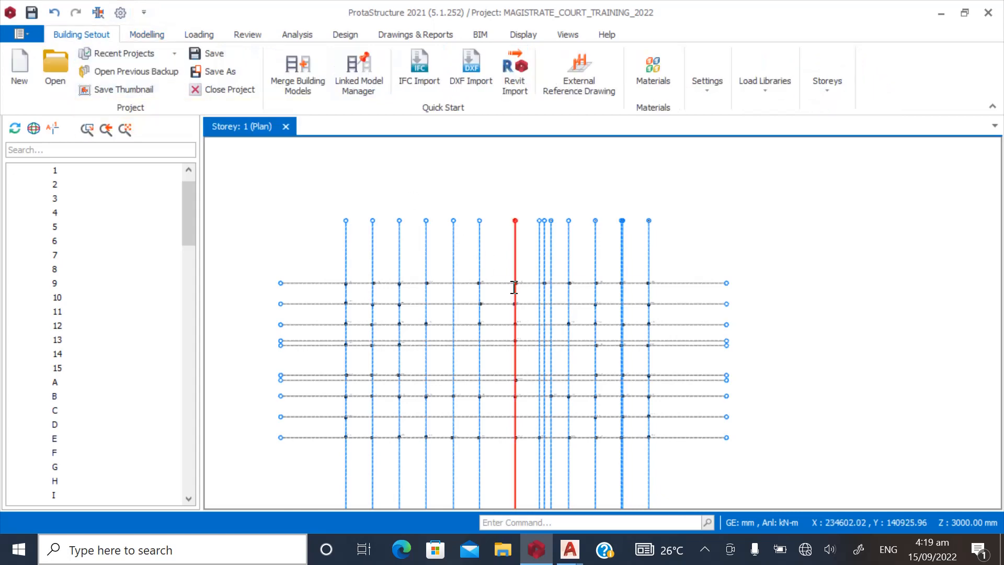
{"action": "left_click", "coordinate": [579, 82]}
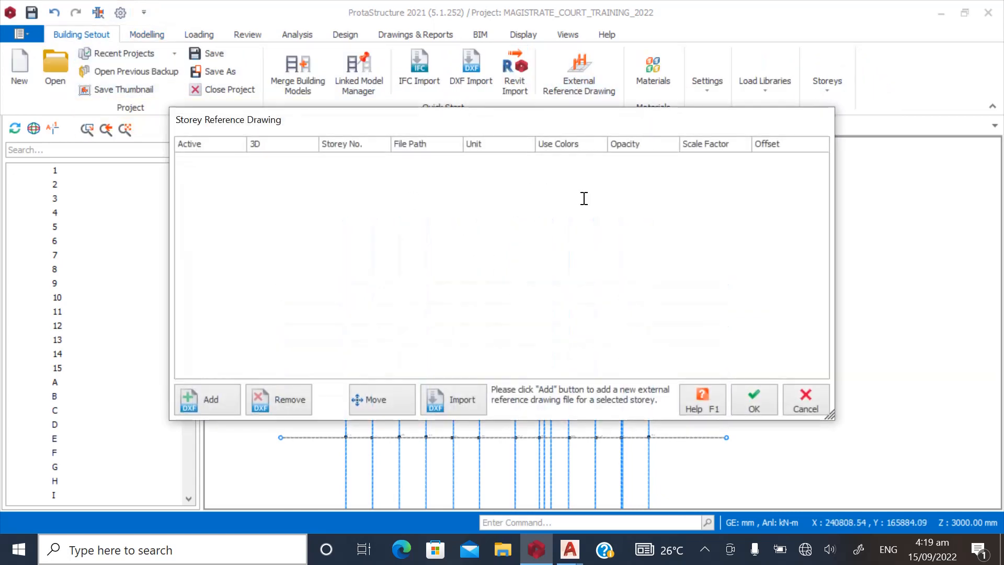
{"action": "left_click", "coordinate": [200, 407]}
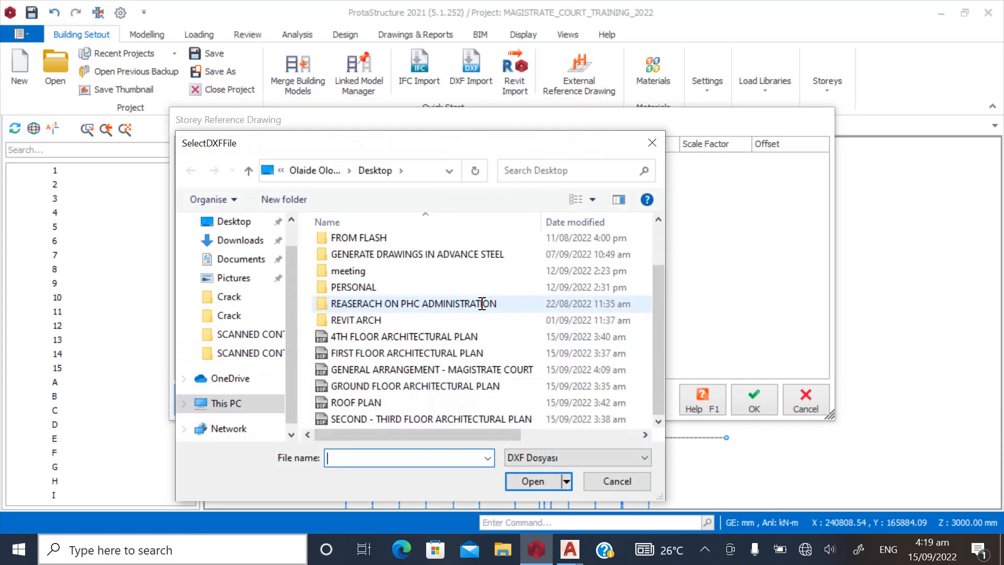
{"action": "left_click", "coordinate": [383, 353]}
{"action": "left_click", "coordinate": [533, 480]}
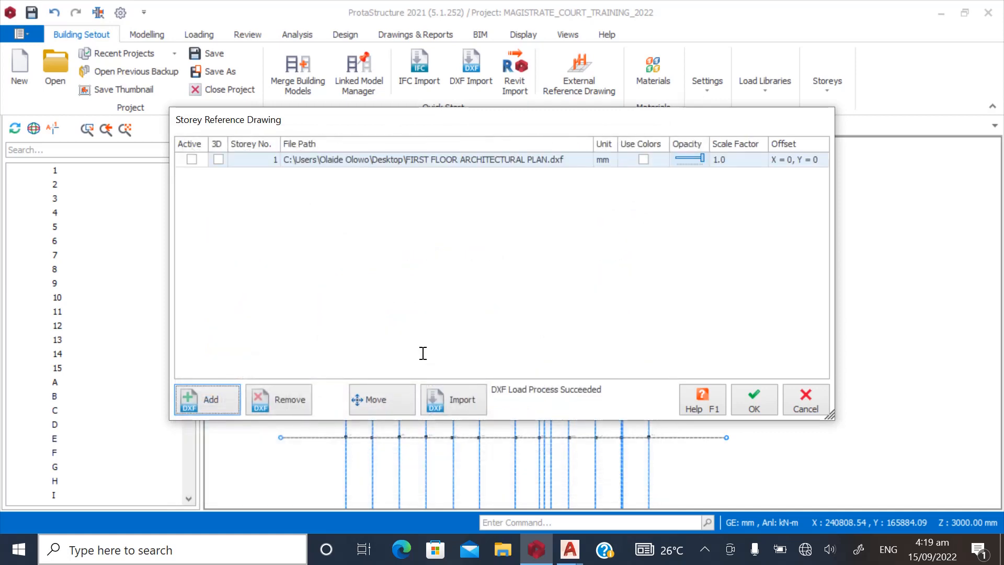
Make the storey 1 reference drawing active with 3D display and its own colours, and accept the reference drawing settings
{"action": "left_click", "coordinate": [194, 163]}
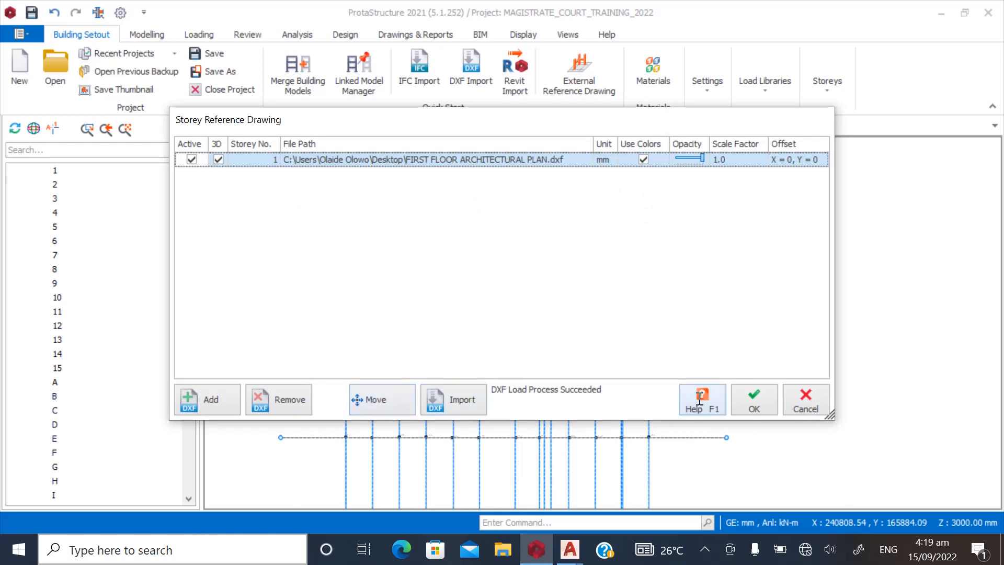
{"action": "left_click", "coordinate": [752, 399]}
{"action": "scroll", "coordinate": [437, 307], "scroll_direction": "down", "scroll_amount": 5}
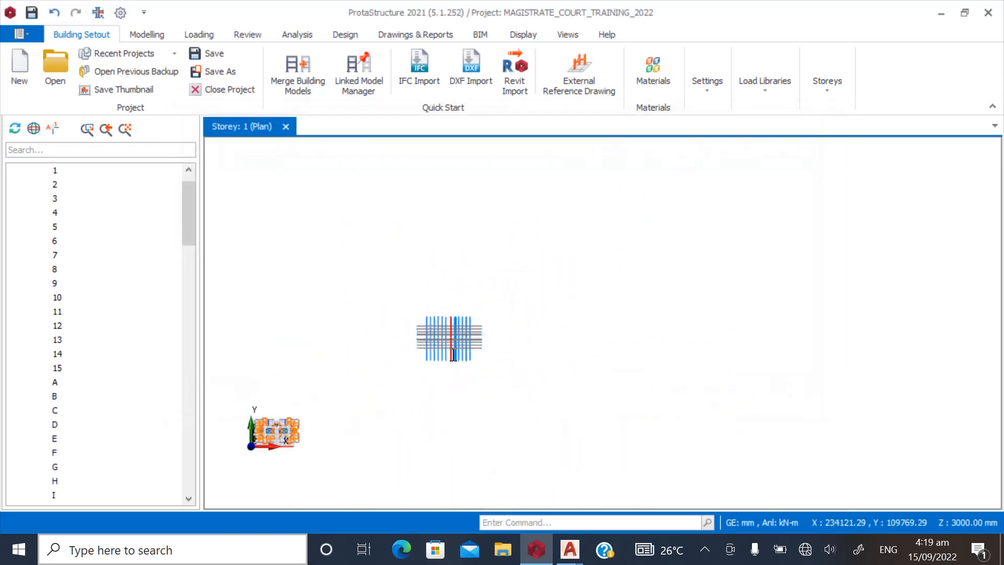
{"action": "scroll", "coordinate": [391, 398], "scroll_direction": "up", "scroll_amount": 5}
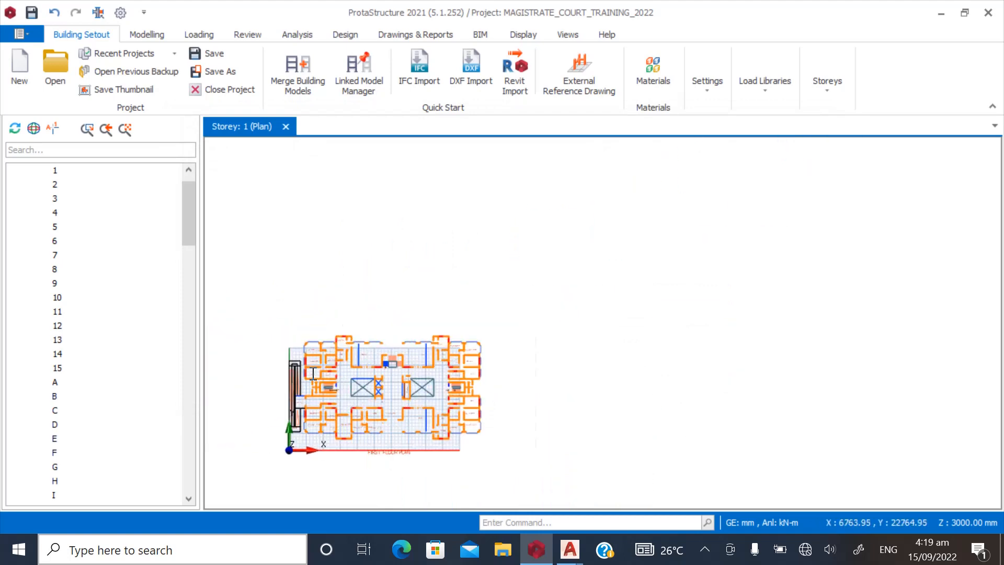
{"action": "scroll", "coordinate": [308, 355], "scroll_direction": "down", "scroll_amount": 2}
{"action": "scroll", "coordinate": [327, 382], "scroll_direction": "up", "scroll_amount": 5}
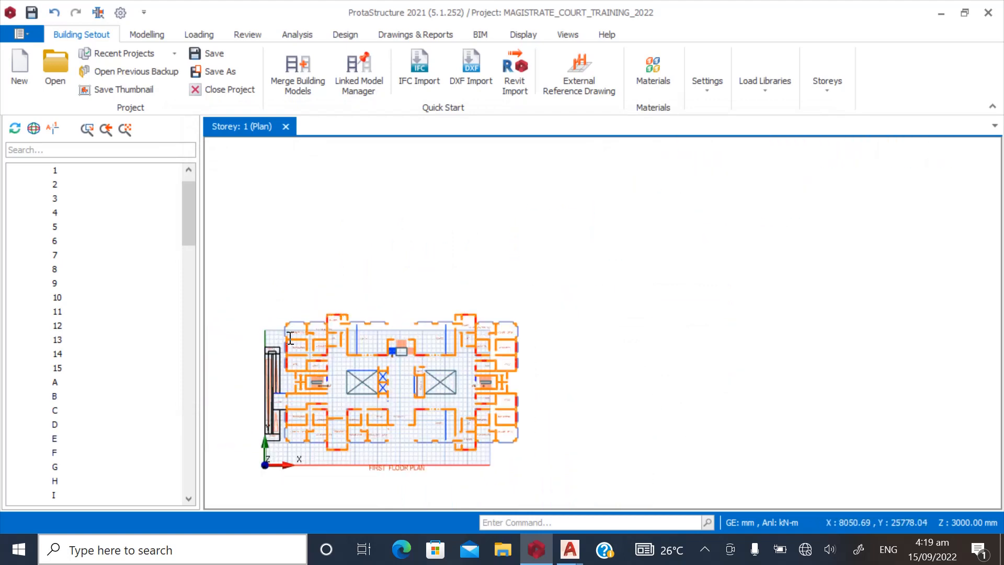
Switch to the OGBA AS BUILT ARCHITECTURAL drawing in AutoCAD and examine the first floor plan's corner column beside the stationary store
{"action": "left_click", "coordinate": [569, 549]}
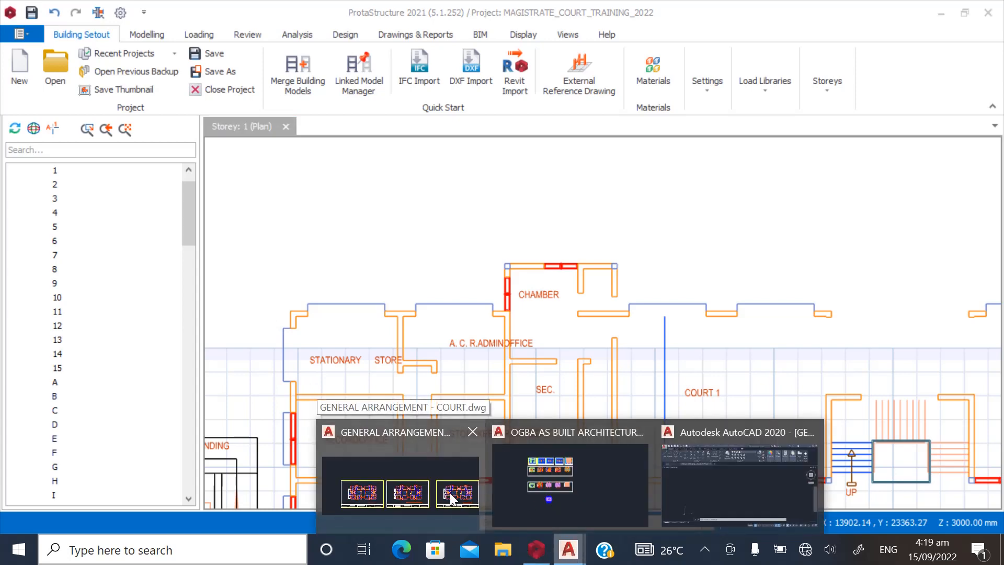
{"action": "left_click", "coordinate": [557, 484]}
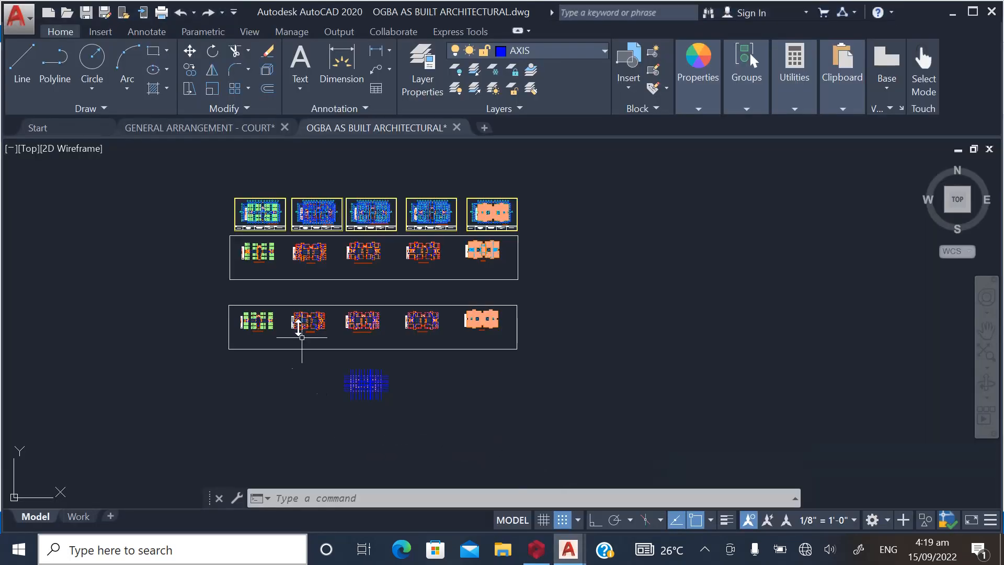
{"action": "scroll", "coordinate": [302, 337], "scroll_direction": "up", "scroll_amount": 6}
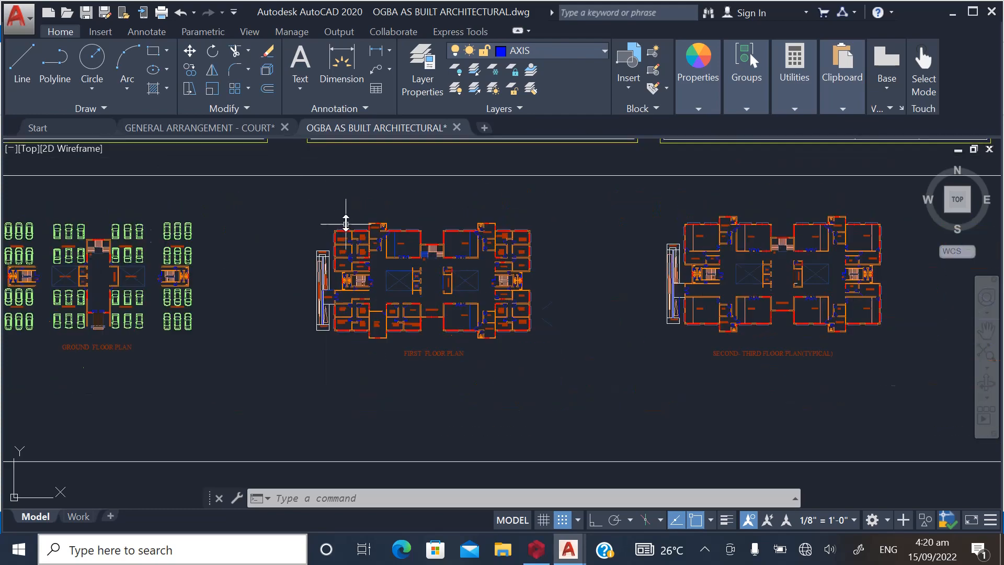
{"action": "scroll", "coordinate": [346, 222], "scroll_direction": "down", "scroll_amount": 4}
{"action": "scroll", "coordinate": [298, 340], "scroll_direction": "up", "scroll_amount": 10}
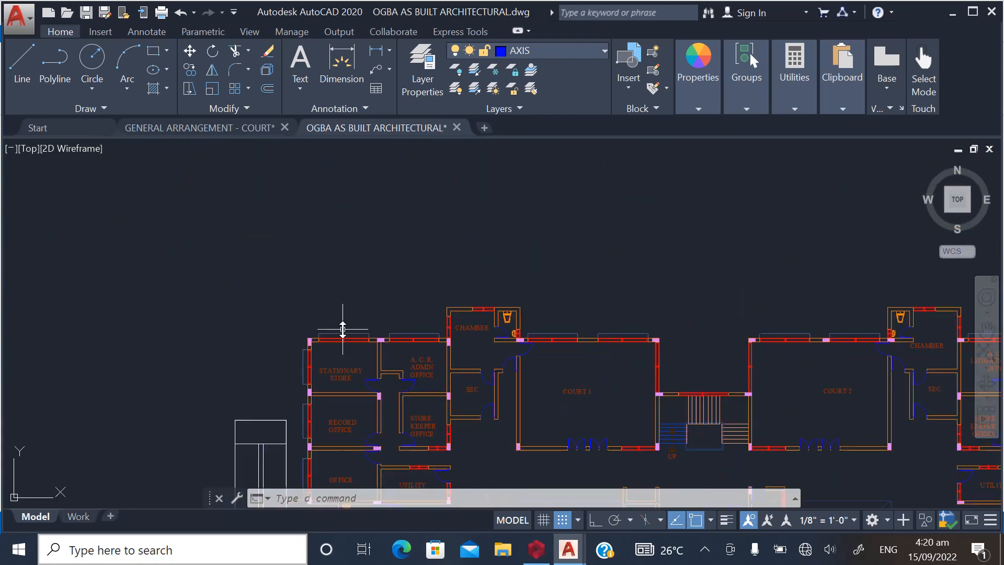
{"action": "scroll", "coordinate": [296, 353], "scroll_direction": "up", "scroll_amount": 5}
{"action": "scroll", "coordinate": [346, 286], "scroll_direction": "up", "scroll_amount": 5}
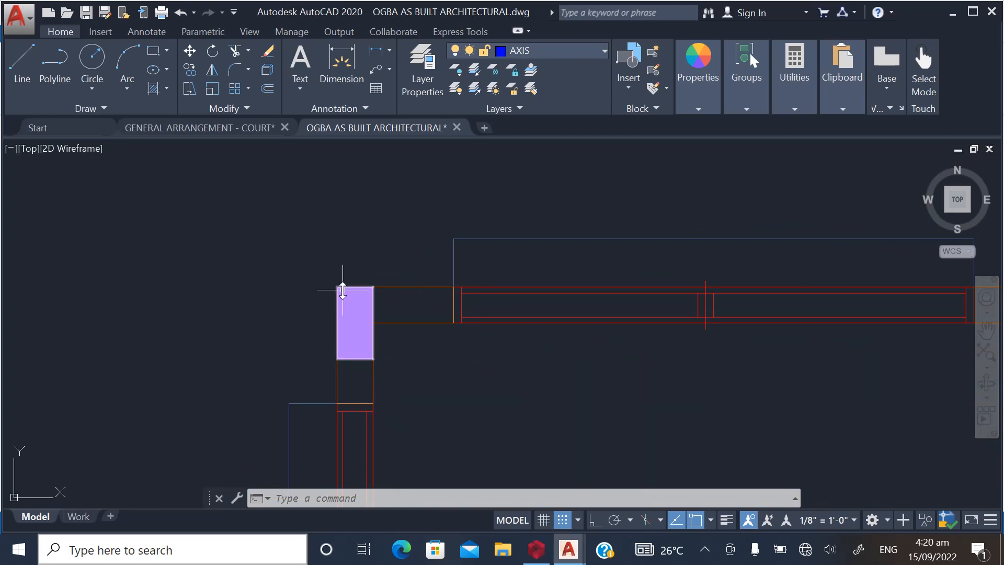
Return to ProtaStructure and compare the stationary store corner of the reference plan with column 1C1 on the axis grid
{"action": "left_click", "coordinate": [536, 549]}
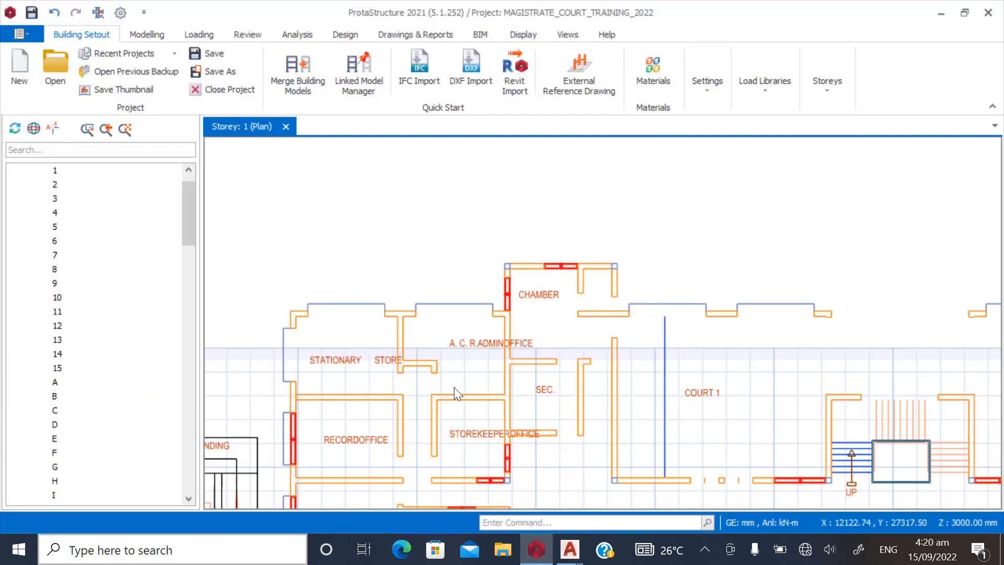
{"action": "scroll", "coordinate": [355, 241], "scroll_direction": "down", "scroll_amount": 3}
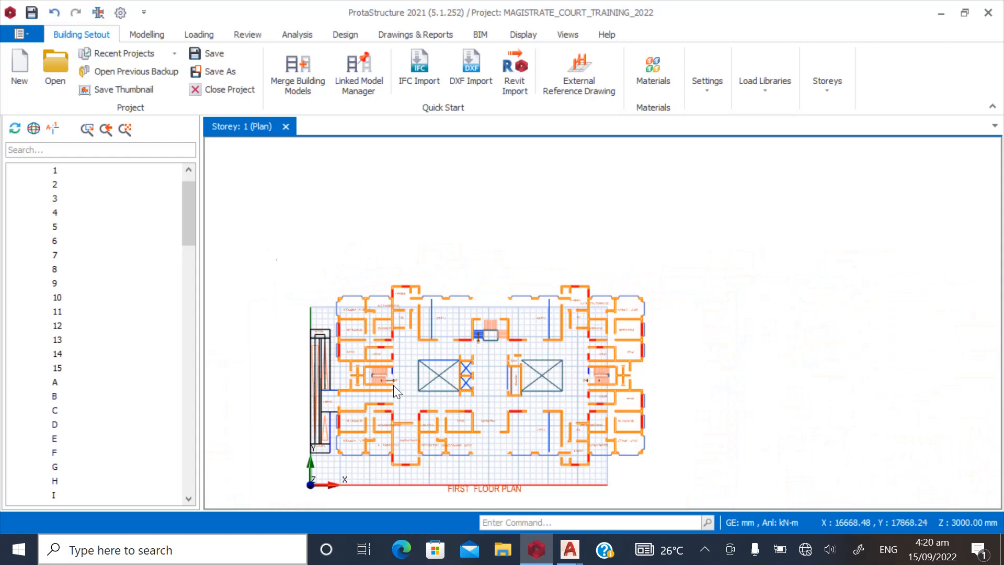
{"action": "scroll", "coordinate": [372, 277], "scroll_direction": "down", "scroll_amount": 1}
{"action": "scroll", "coordinate": [368, 281], "scroll_direction": "up", "scroll_amount": 2}
{"action": "scroll", "coordinate": [371, 240], "scroll_direction": "down", "scroll_amount": 2}
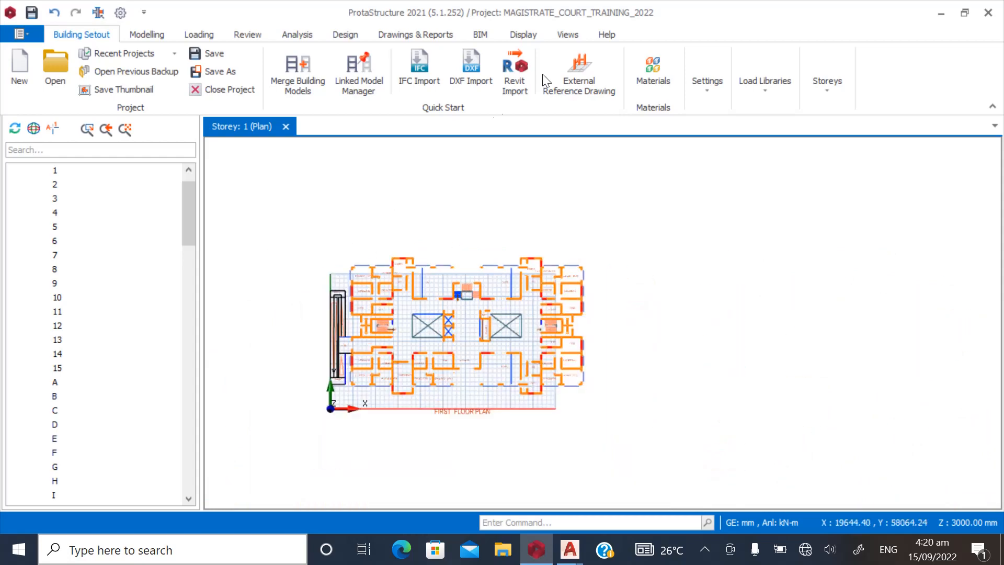
{"action": "scroll", "coordinate": [366, 272], "scroll_direction": "up", "scroll_amount": 5}
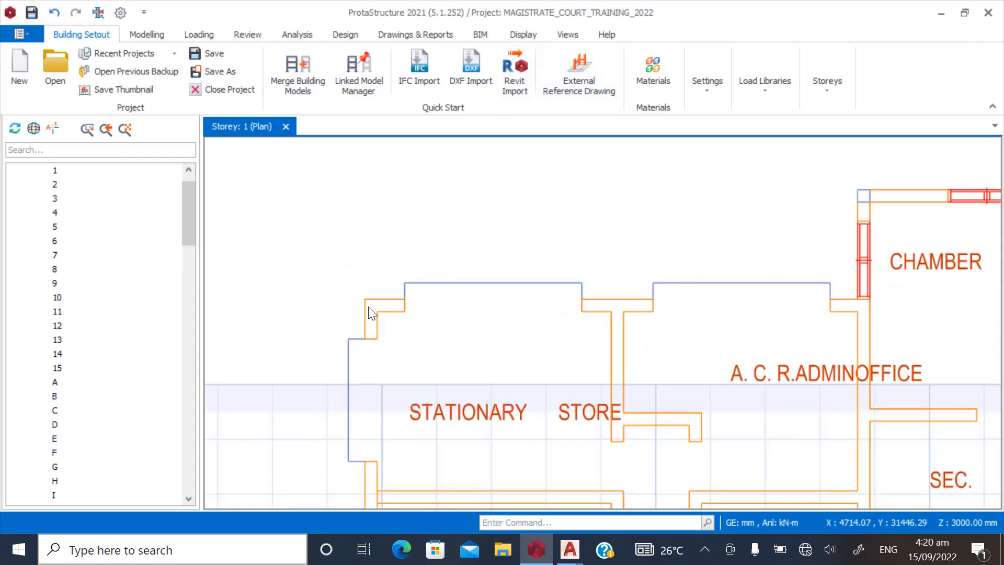
{"action": "scroll", "coordinate": [283, 344], "scroll_direction": "down", "scroll_amount": 1}
{"action": "scroll", "coordinate": [315, 397], "scroll_direction": "down", "scroll_amount": 8}
{"action": "scroll", "coordinate": [553, 296], "scroll_direction": "up", "scroll_amount": 6}
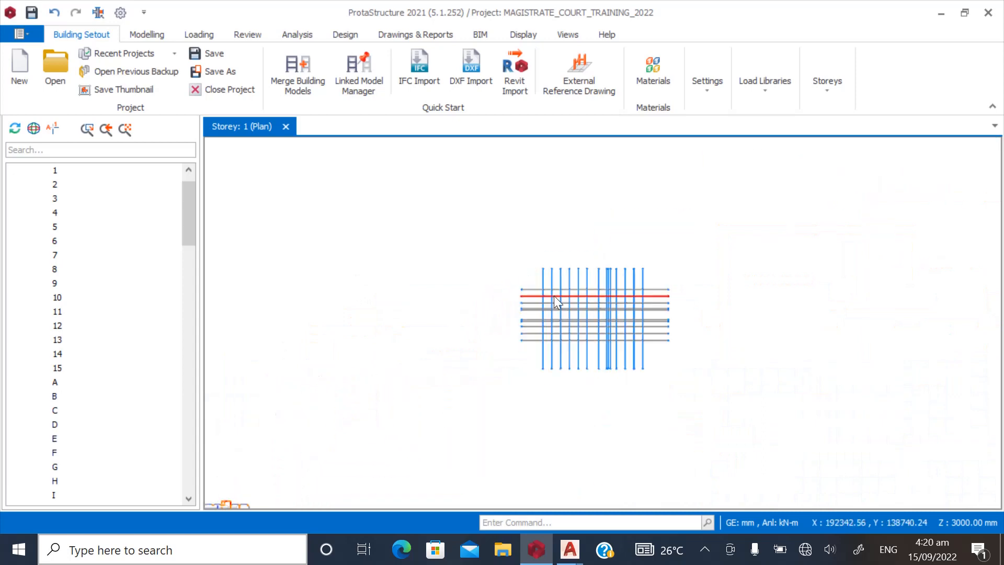
{"action": "scroll", "coordinate": [490, 228], "scroll_direction": "up", "scroll_amount": 5}
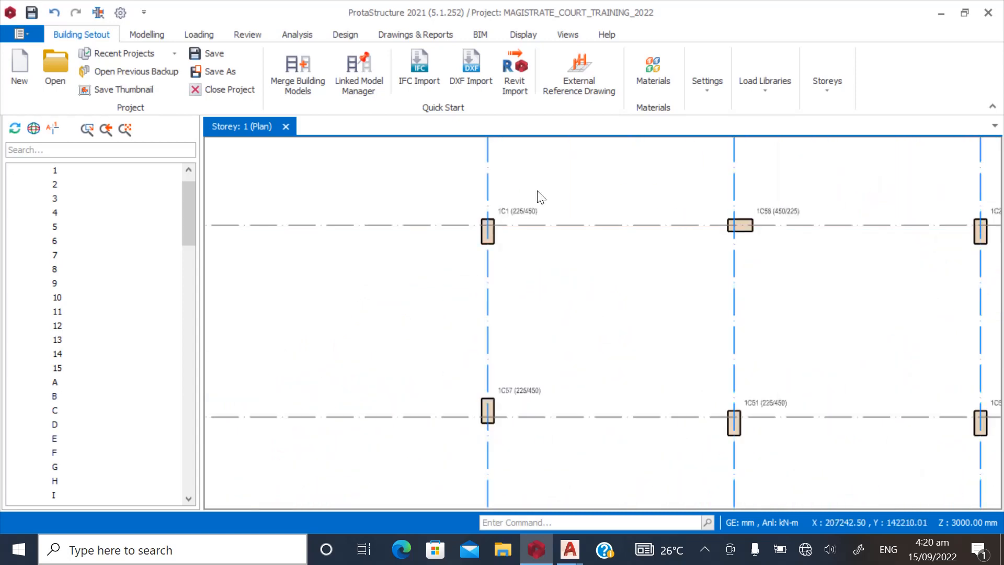
{"action": "scroll", "coordinate": [584, 211], "scroll_direction": "down", "scroll_amount": 5}
{"action": "scroll", "coordinate": [524, 283], "scroll_direction": "down", "scroll_amount": 6}
{"action": "scroll", "coordinate": [365, 362], "scroll_direction": "up", "scroll_amount": 6}
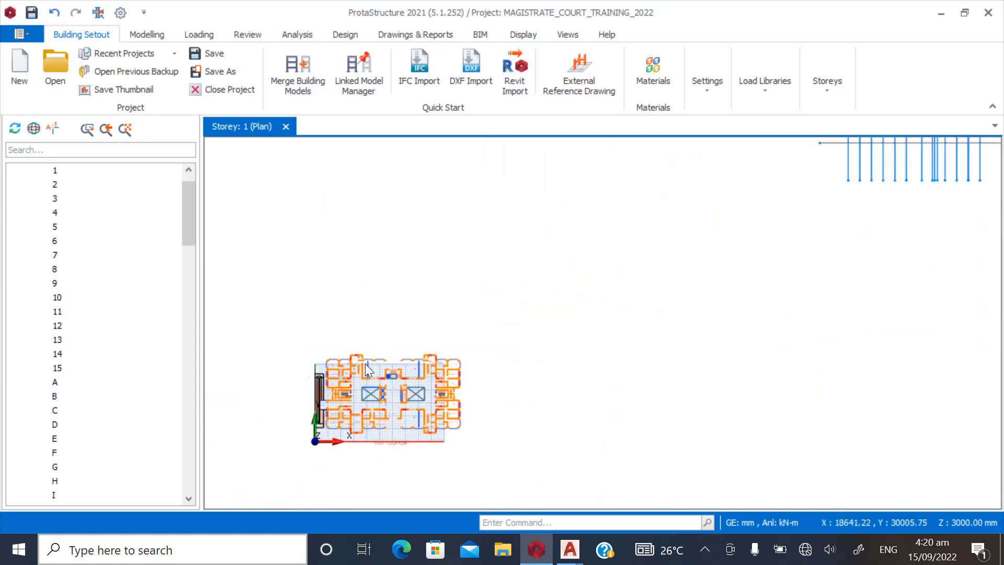
{"action": "scroll", "coordinate": [360, 363], "scroll_direction": "down", "scroll_amount": 3}
{"action": "scroll", "coordinate": [358, 352], "scroll_direction": "up", "scroll_amount": 6}
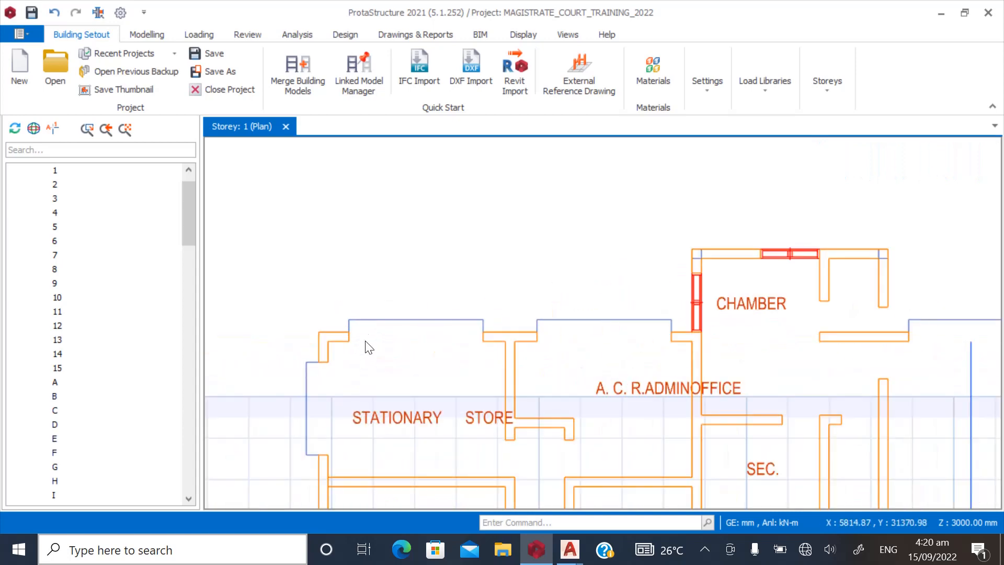
{"action": "scroll", "coordinate": [318, 335], "scroll_direction": "down", "scroll_amount": 2}
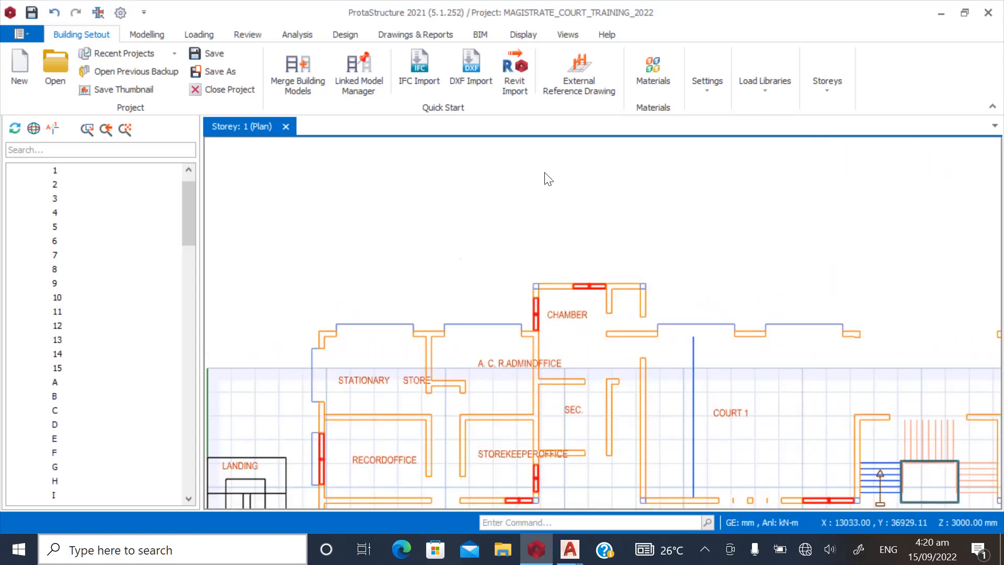
Move the reference drawing from the outer wall corner of its stationary store to the matching outer corner of column 1C1 and accept
{"action": "left_click", "coordinate": [576, 75]}
{"action": "left_click", "coordinate": [371, 397]}
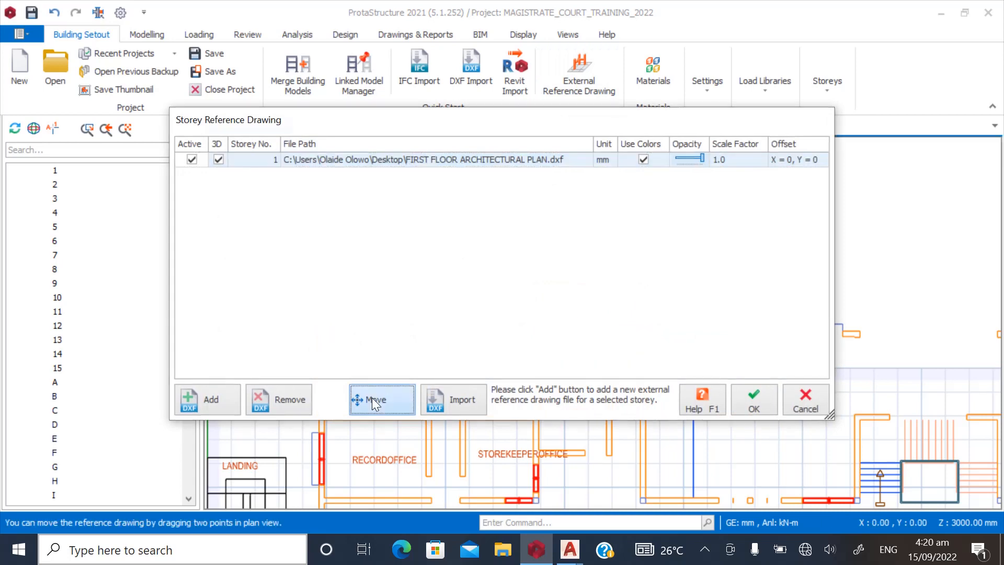
{"action": "scroll", "coordinate": [313, 337], "scroll_direction": "up", "scroll_amount": 4}
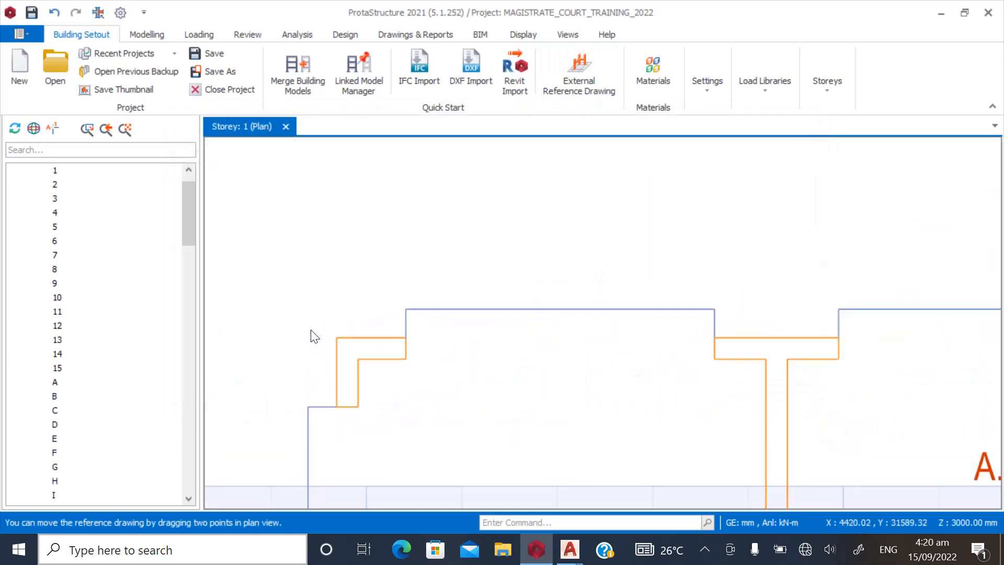
{"action": "left_click", "coordinate": [336, 339]}
{"action": "scroll", "coordinate": [290, 413], "scroll_direction": "down", "scroll_amount": 6}
{"action": "scroll", "coordinate": [587, 264], "scroll_direction": "up", "scroll_amount": 3}
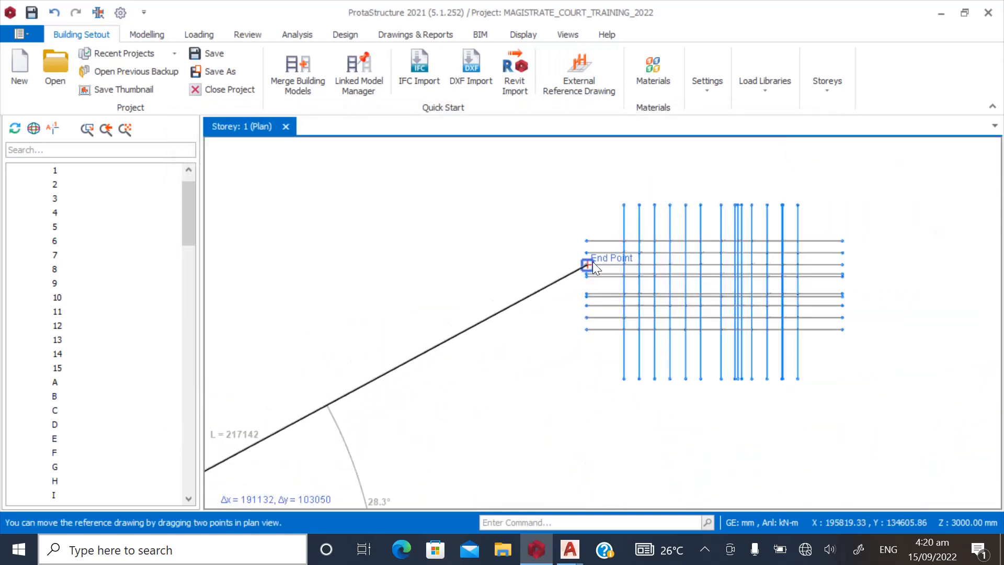
{"action": "scroll", "coordinate": [592, 261], "scroll_direction": "up", "scroll_amount": 6}
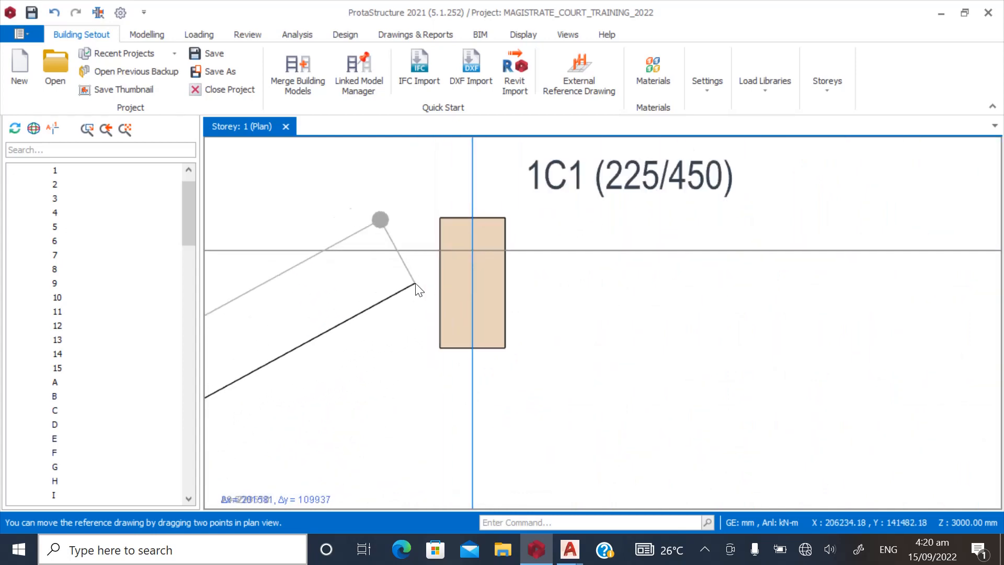
{"action": "scroll", "coordinate": [419, 289], "scroll_direction": "up", "scroll_amount": 1}
{"action": "left_click", "coordinate": [453, 198]}
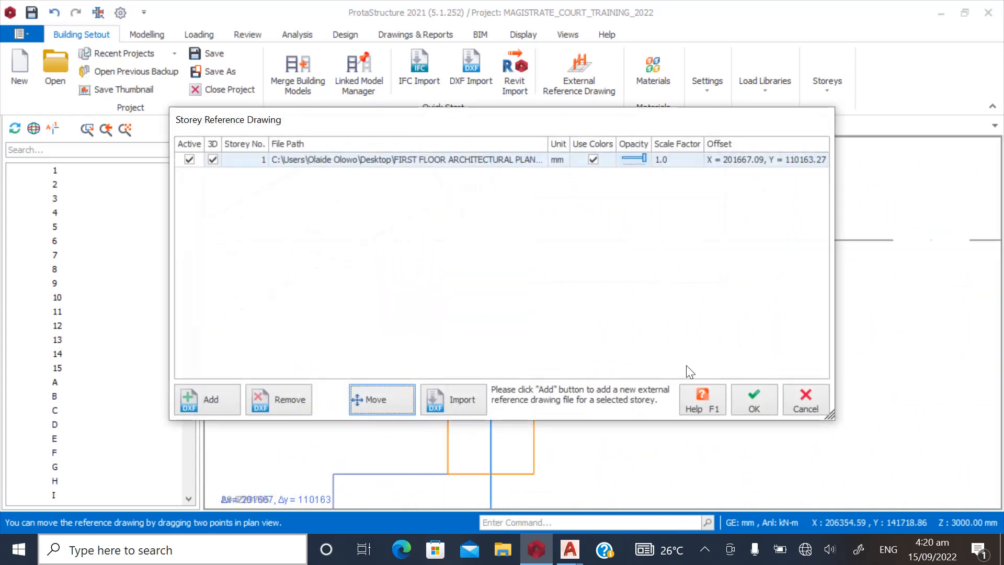
{"action": "left_click", "coordinate": [748, 400]}
Check the moved reference drawing against the columns around the stationary store, chamber and Court 1, including corner column 1C1
{"action": "scroll", "coordinate": [350, 259], "scroll_direction": "down", "scroll_amount": 8}
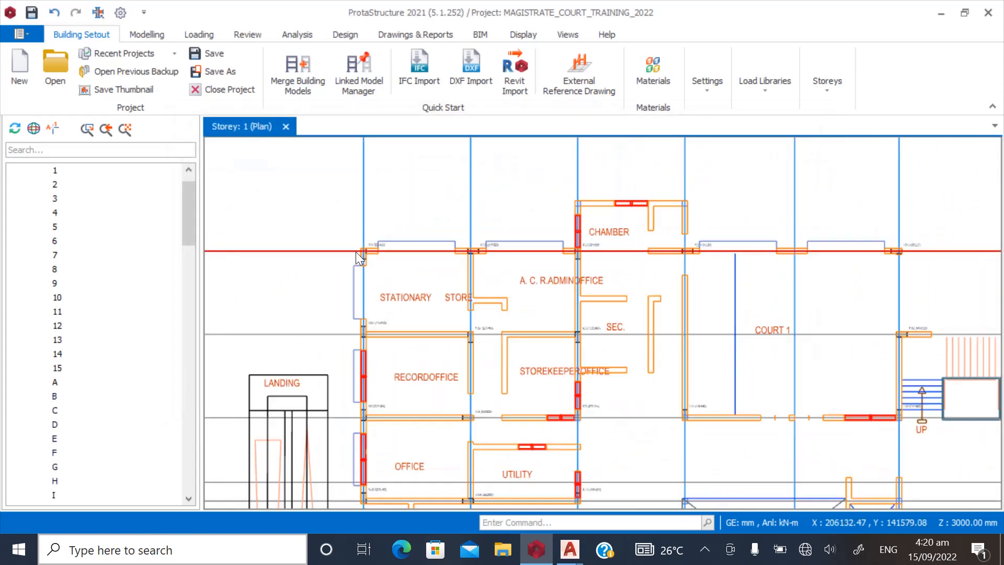
{"action": "scroll", "coordinate": [455, 256], "scroll_direction": "up", "scroll_amount": 10}
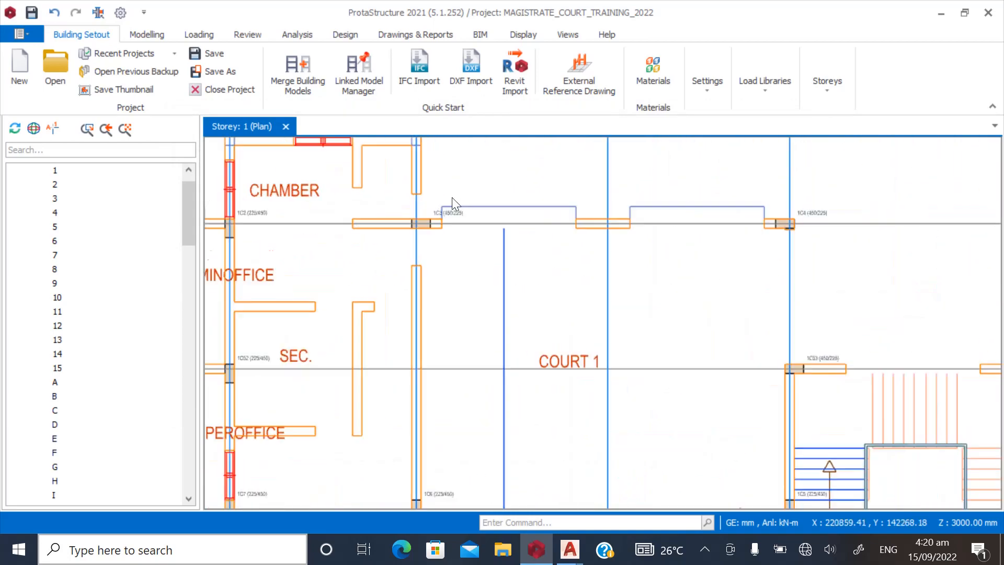
{"action": "scroll", "coordinate": [443, 276], "scroll_direction": "down", "scroll_amount": 6}
{"action": "scroll", "coordinate": [374, 287], "scroll_direction": "up", "scroll_amount": 7}
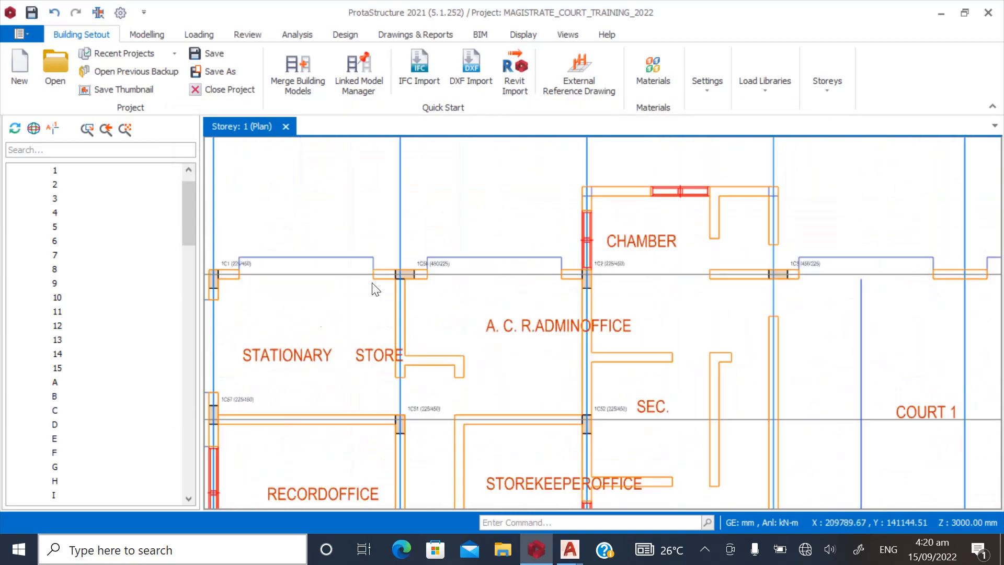
{"action": "scroll", "coordinate": [426, 269], "scroll_direction": "down", "scroll_amount": 6}
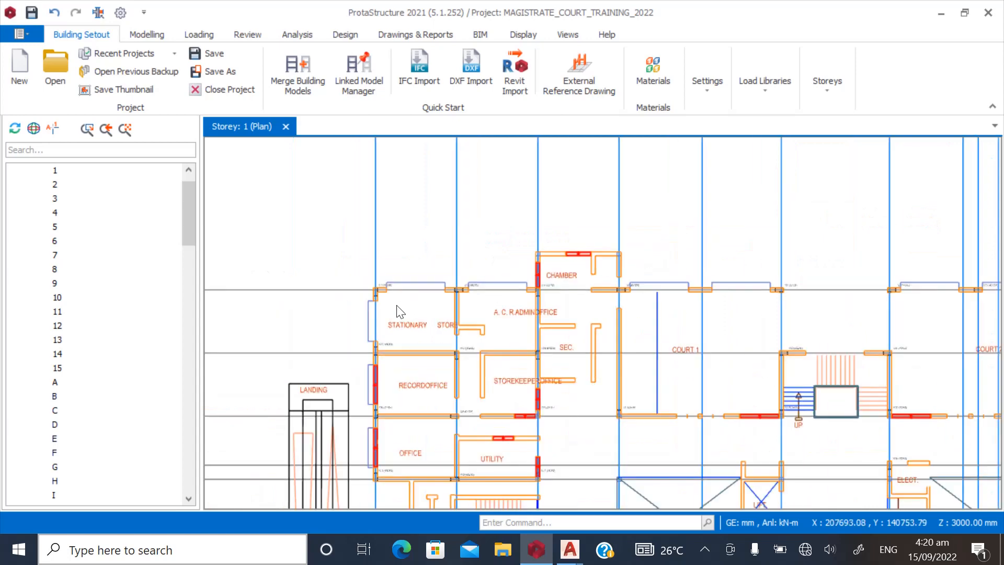
{"action": "scroll", "coordinate": [345, 285], "scroll_direction": "up", "scroll_amount": 5}
{"action": "scroll", "coordinate": [355, 293], "scroll_direction": "up", "scroll_amount": 4}
{"action": "scroll", "coordinate": [337, 321], "scroll_direction": "down", "scroll_amount": 2}
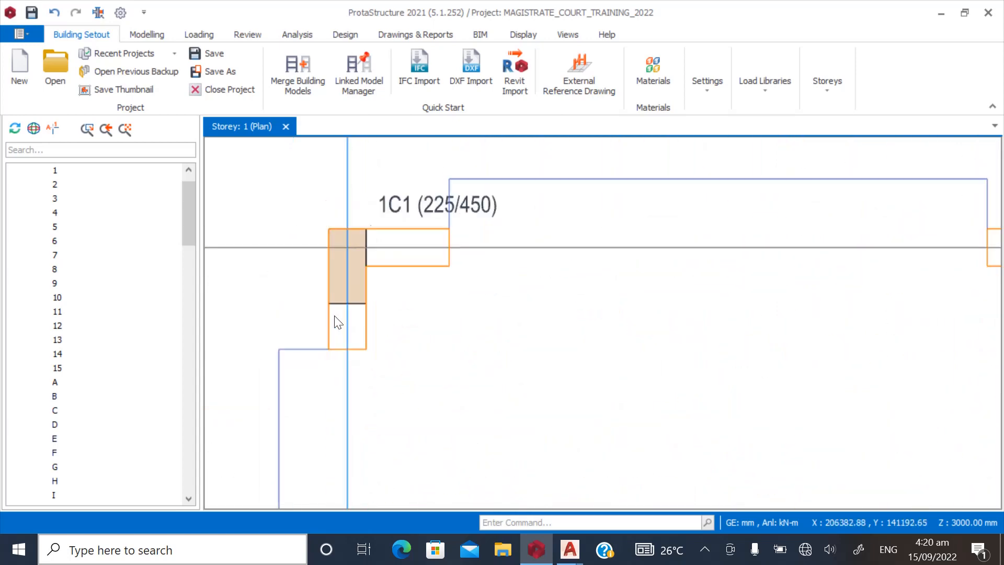
Examine how the first floor plan fits the columns and axes across the whole storey 1 plan
{"action": "scroll", "coordinate": [296, 264], "scroll_direction": "down", "scroll_amount": 3}
{"action": "scroll", "coordinate": [377, 321], "scroll_direction": "down", "scroll_amount": 3}
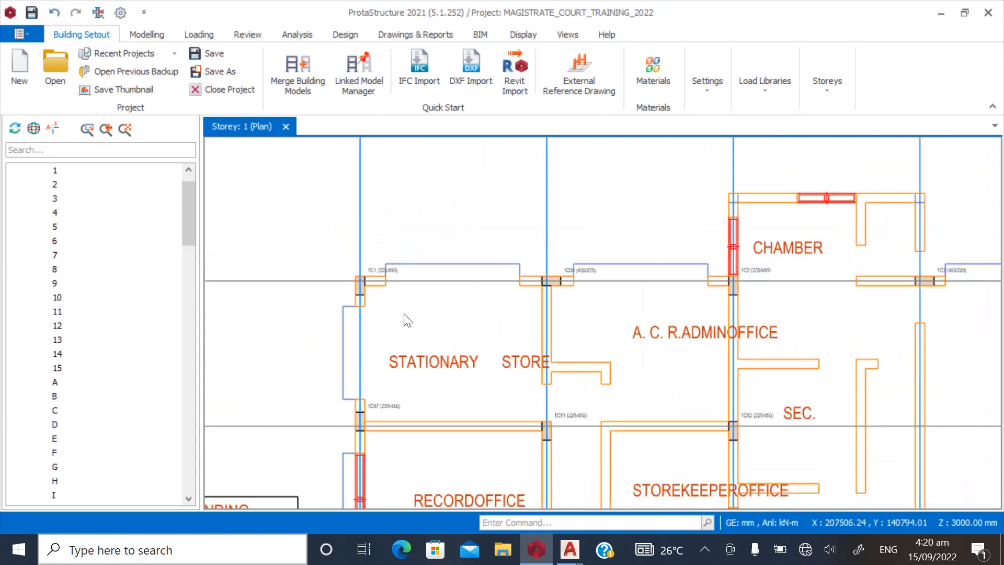
{"action": "scroll", "coordinate": [407, 320], "scroll_direction": "up", "scroll_amount": 2}
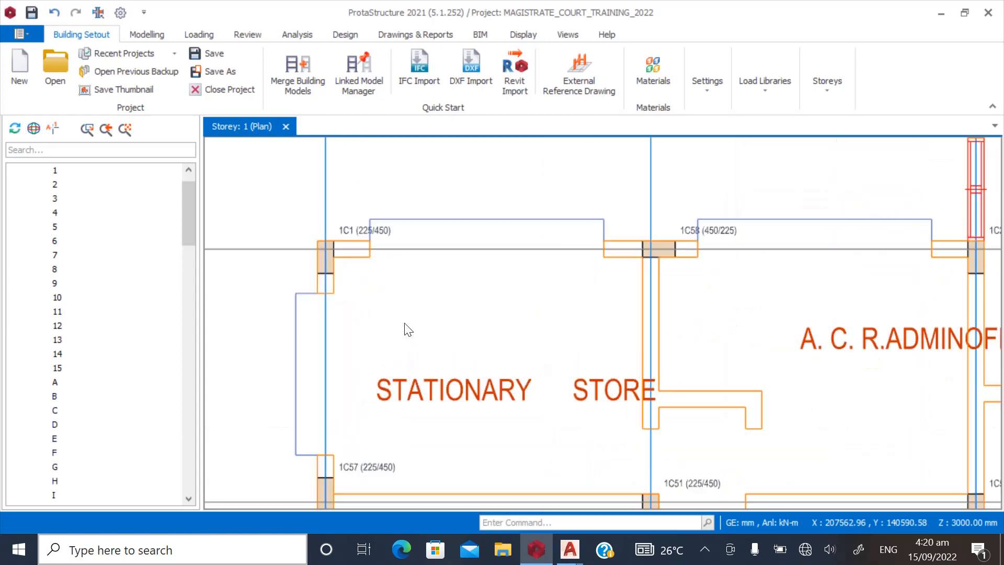
{"action": "scroll", "coordinate": [409, 326], "scroll_direction": "down", "scroll_amount": 2}
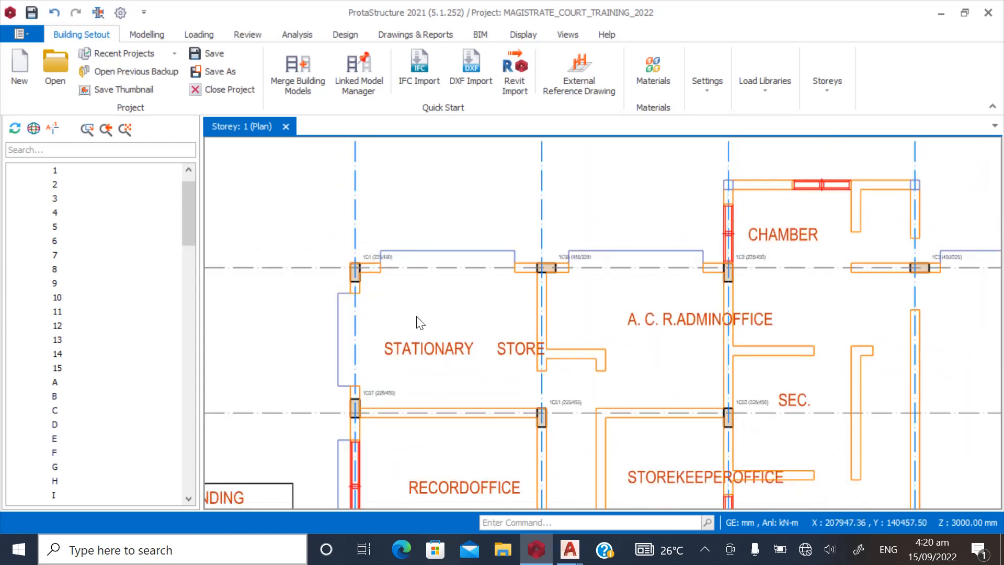
{"action": "scroll", "coordinate": [400, 335], "scroll_direction": "down", "scroll_amount": 2}
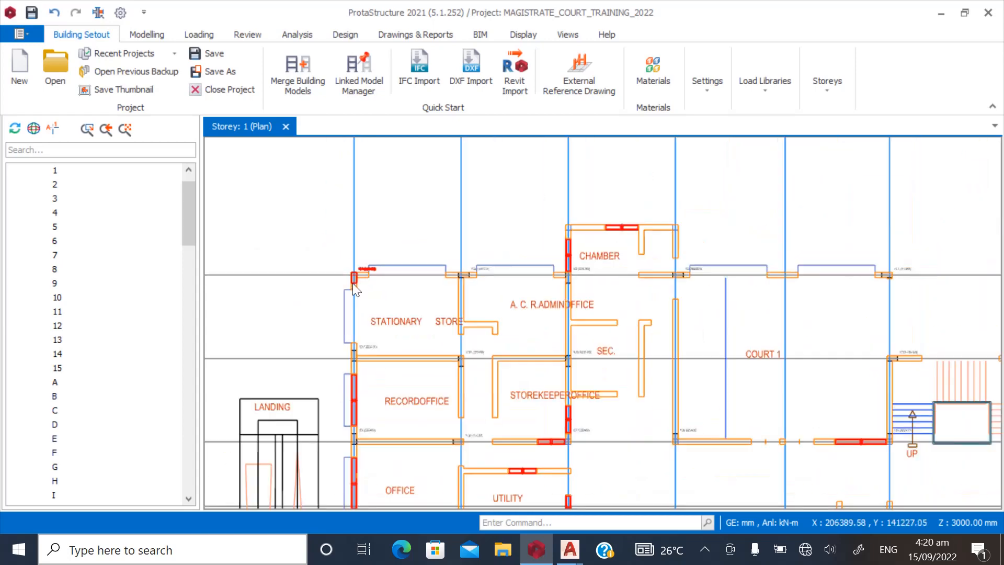
{"action": "scroll", "coordinate": [351, 245], "scroll_direction": "down", "scroll_amount": 3}
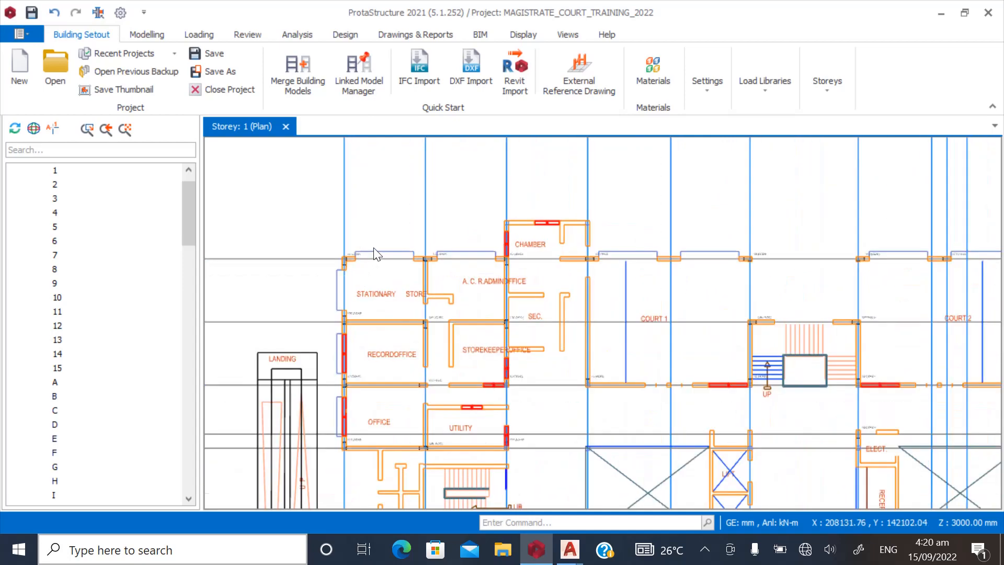
{"action": "scroll", "coordinate": [394, 221], "scroll_direction": "down", "scroll_amount": 2}
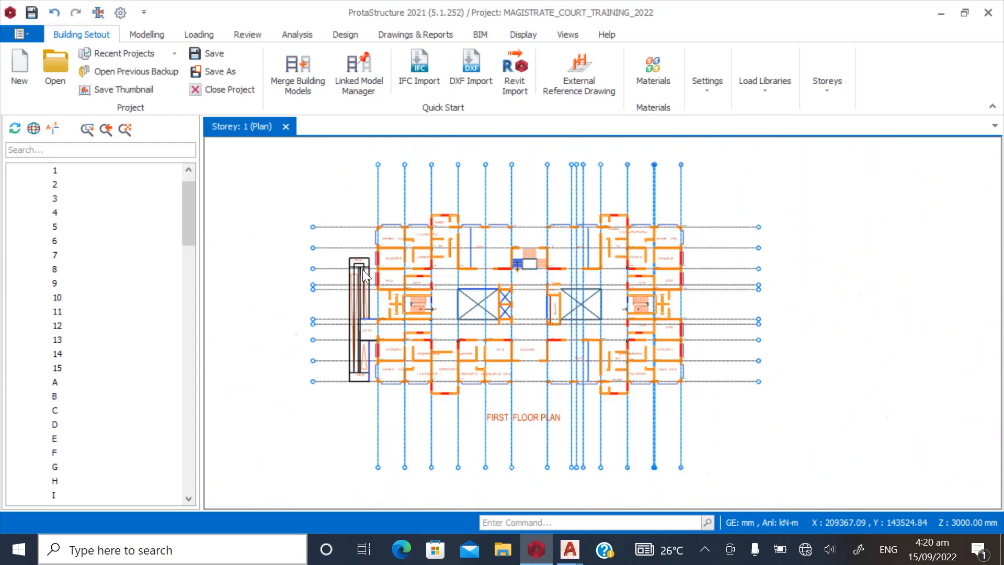
{"action": "scroll", "coordinate": [362, 268], "scroll_direction": "up", "scroll_amount": 3}
{"action": "scroll", "coordinate": [325, 384], "scroll_direction": "down", "scroll_amount": 1}
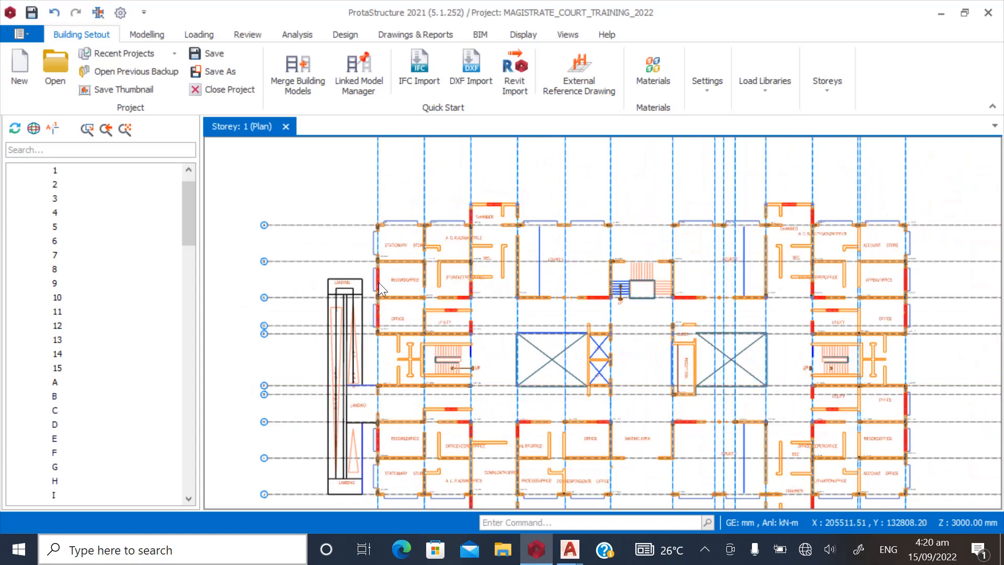
Change the Column Hatch layer's colour to dark grey index 250 and accept the layer settings
{"action": "scroll", "coordinate": [380, 287], "scroll_direction": "up", "scroll_amount": 3}
{"action": "scroll", "coordinate": [319, 363], "scroll_direction": "down", "scroll_amount": 3}
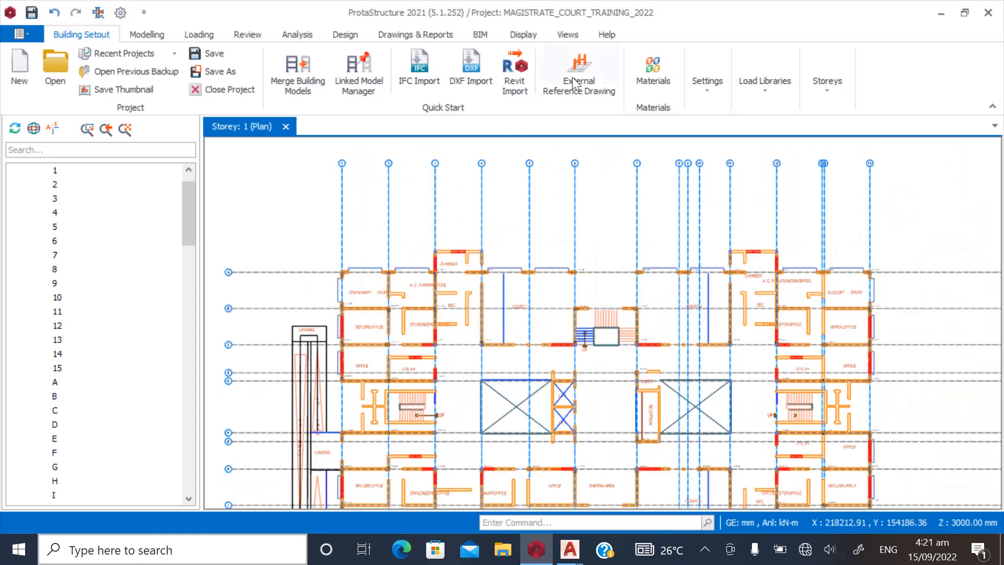
{"action": "left_click", "coordinate": [711, 82]}
{"action": "left_click", "coordinate": [747, 152]}
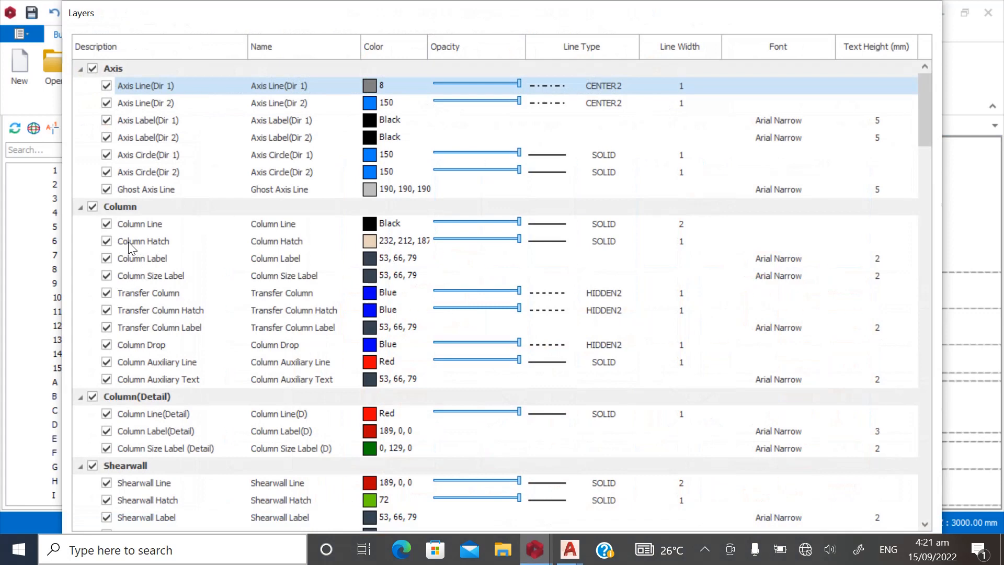
{"action": "left_click", "coordinate": [370, 241]}
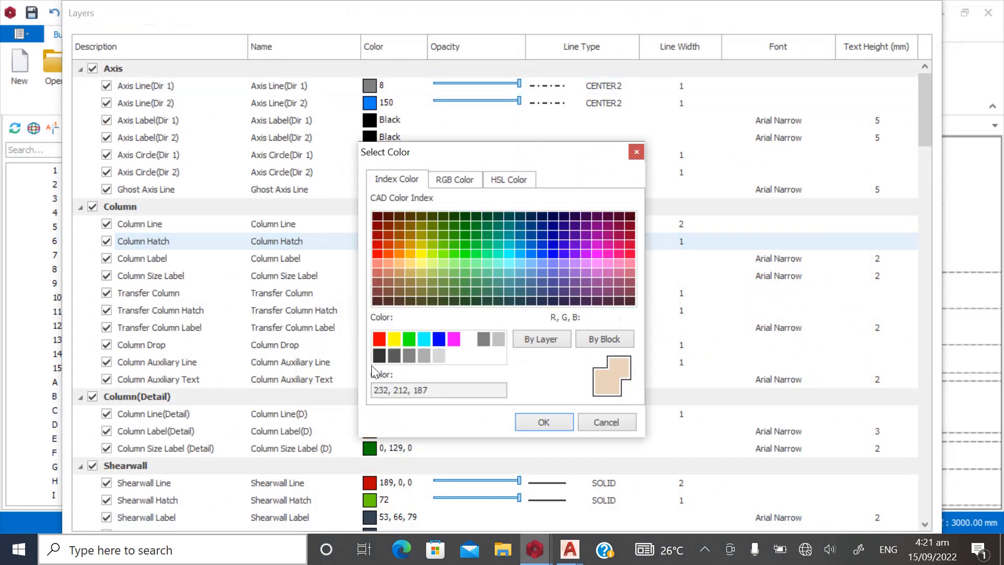
{"action": "left_click", "coordinate": [395, 357]}
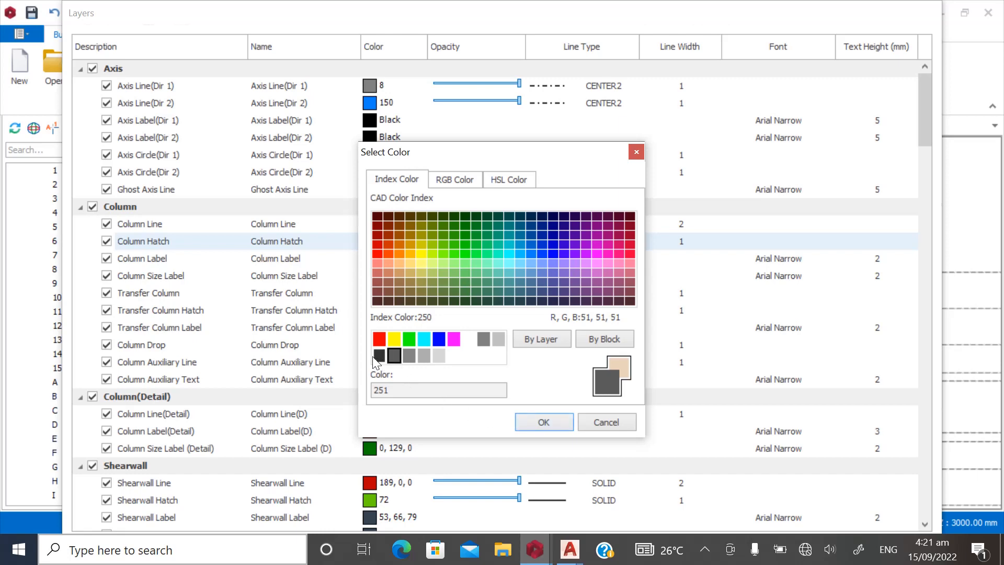
{"action": "left_click", "coordinate": [379, 357]}
{"action": "left_click", "coordinate": [529, 421]}
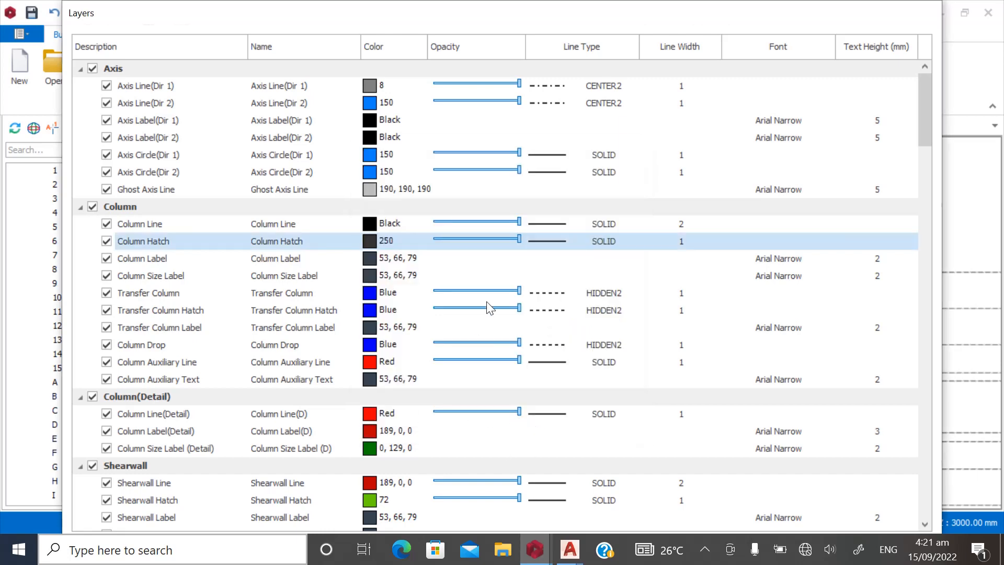
{"action": "double_click", "coordinate": [493, 15]}
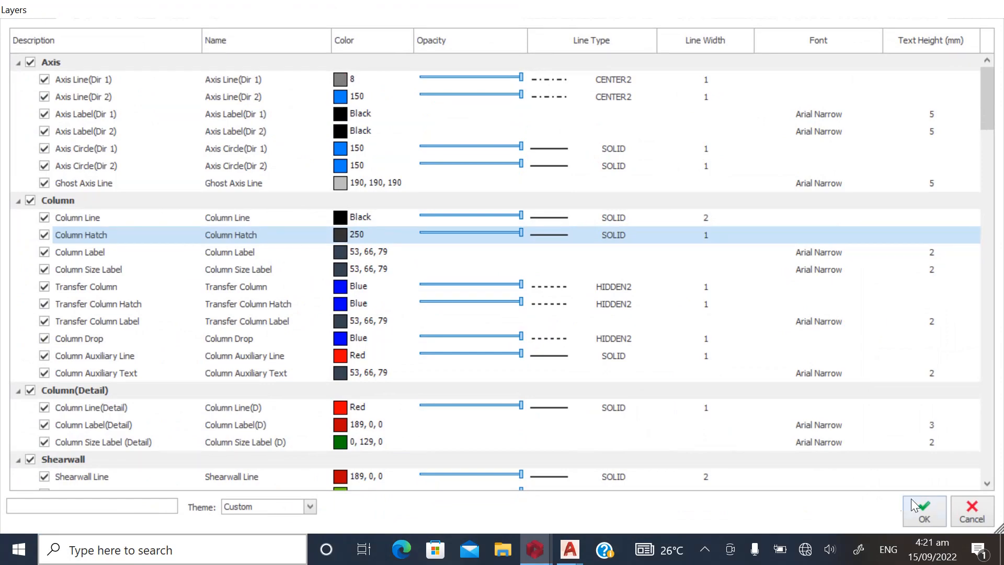
{"action": "left_click", "coordinate": [915, 507]}
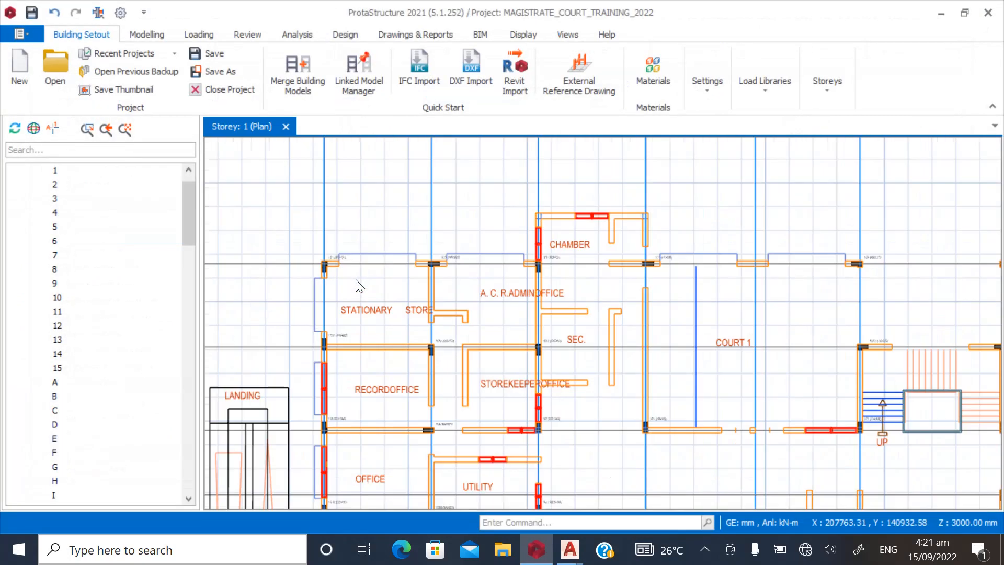
Examine the recoloured columns against the walls and axes around the stationary store, secretary's room and Court 1
{"action": "scroll", "coordinate": [357, 281], "scroll_direction": "up", "scroll_amount": 3}
{"action": "scroll", "coordinate": [335, 226], "scroll_direction": "down", "scroll_amount": 2}
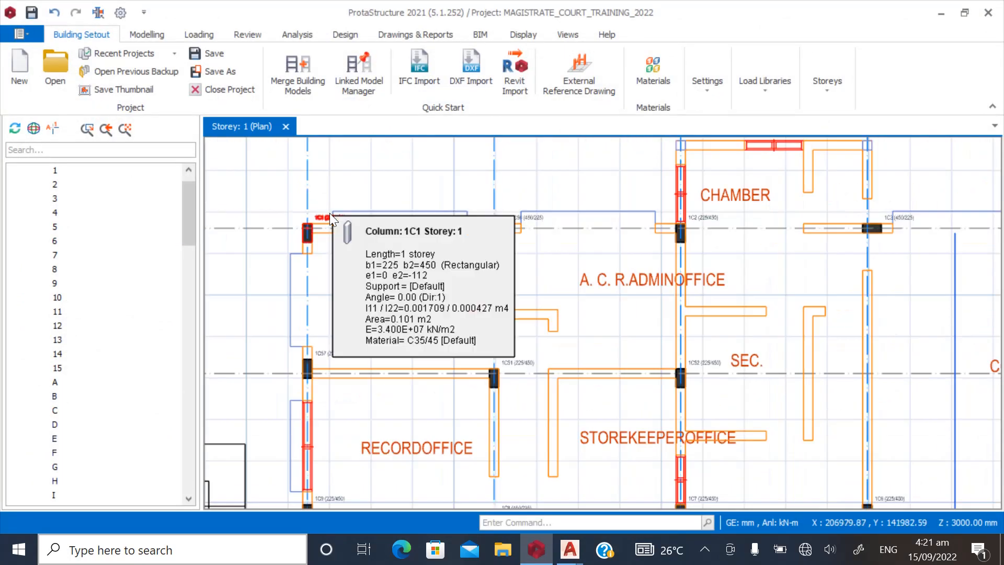
{"action": "scroll", "coordinate": [329, 212], "scroll_direction": "down", "scroll_amount": 2}
{"action": "scroll", "coordinate": [617, 377], "scroll_direction": "up", "scroll_amount": 2}
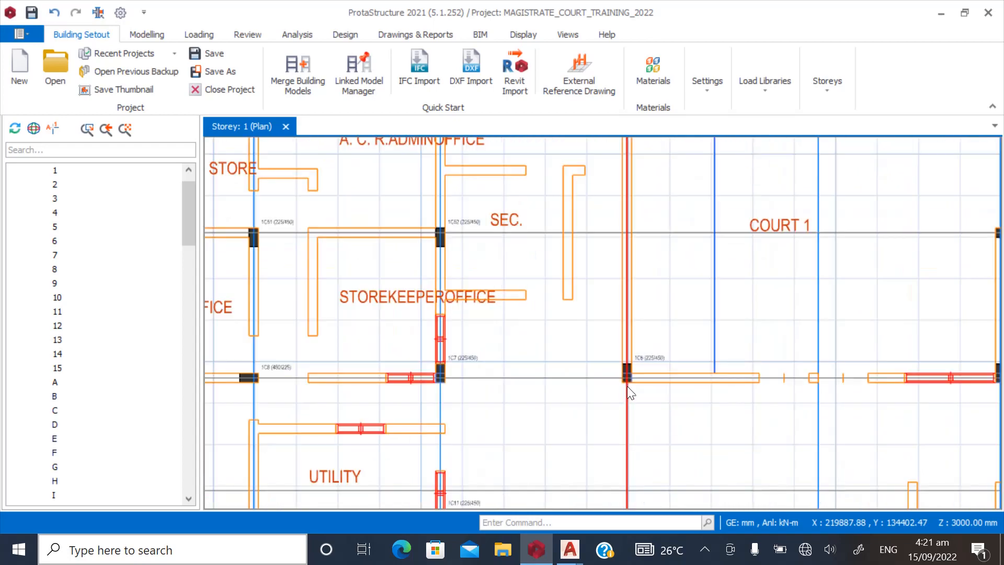
{"action": "scroll", "coordinate": [544, 449], "scroll_direction": "down", "scroll_amount": 1}
{"action": "scroll", "coordinate": [578, 319], "scroll_direction": "down", "scroll_amount": 5}
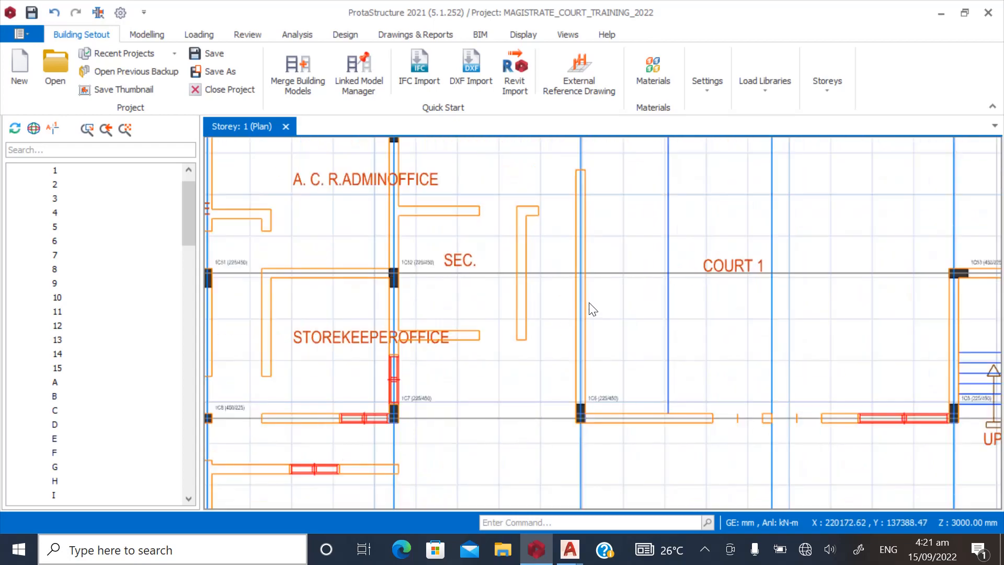
{"action": "scroll", "coordinate": [433, 270], "scroll_direction": "down", "scroll_amount": 1}
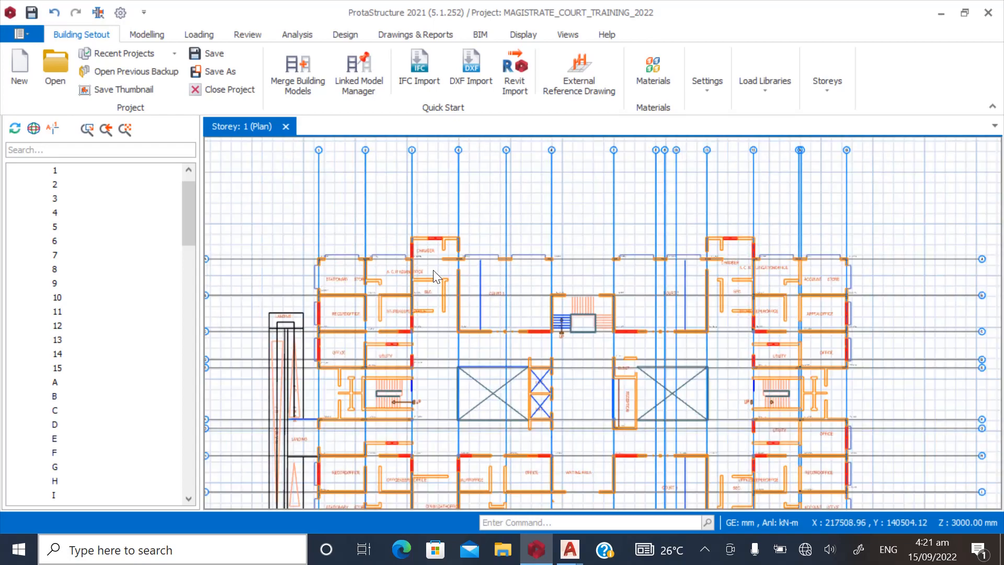
{"action": "scroll", "coordinate": [399, 287], "scroll_direction": "up", "scroll_amount": 2}
{"action": "scroll", "coordinate": [399, 287], "scroll_direction": "up", "scroll_amount": 2}
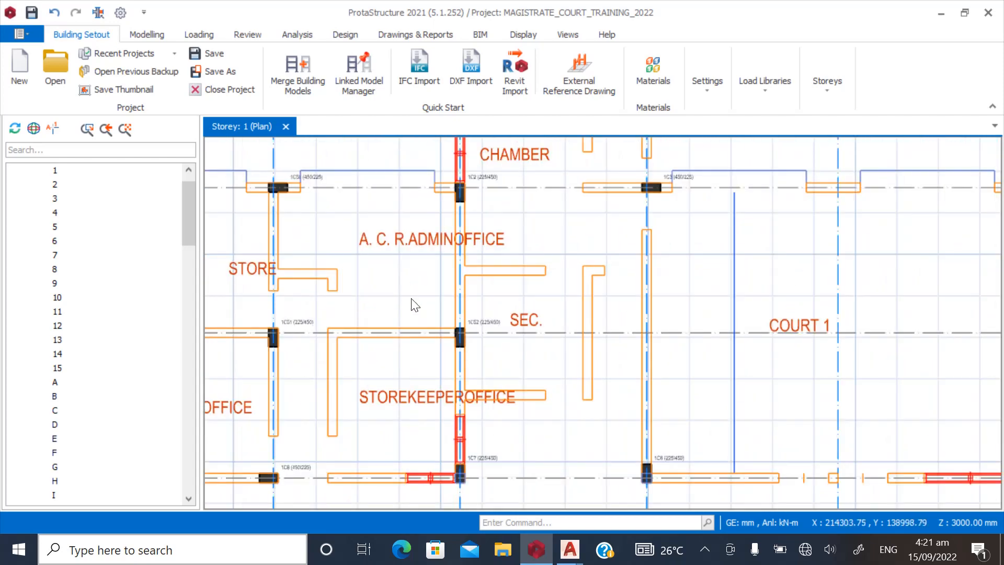
{"action": "scroll", "coordinate": [385, 374], "scroll_direction": "down", "scroll_amount": 2}
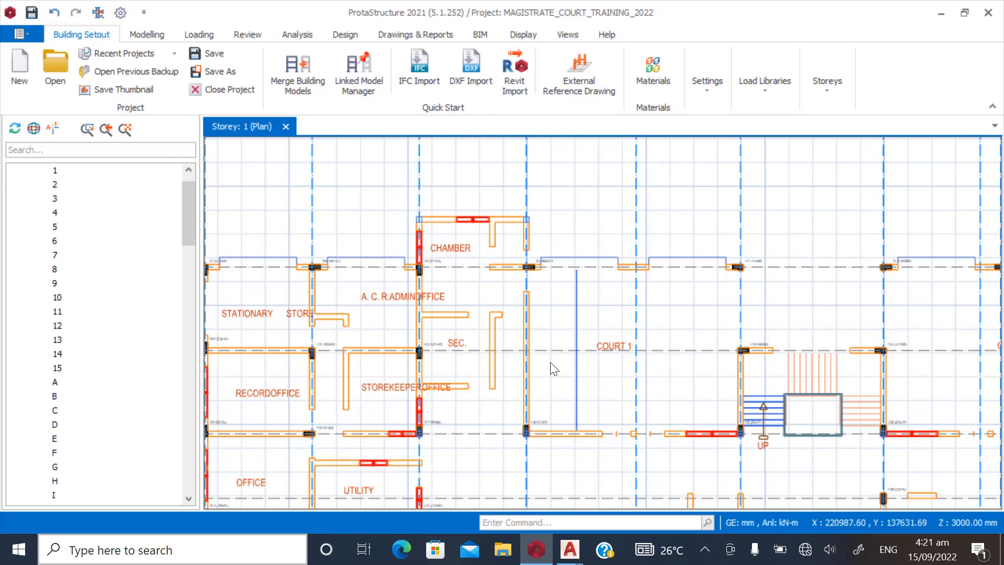
{"action": "scroll", "coordinate": [527, 370], "scroll_direction": "up", "scroll_amount": 4}
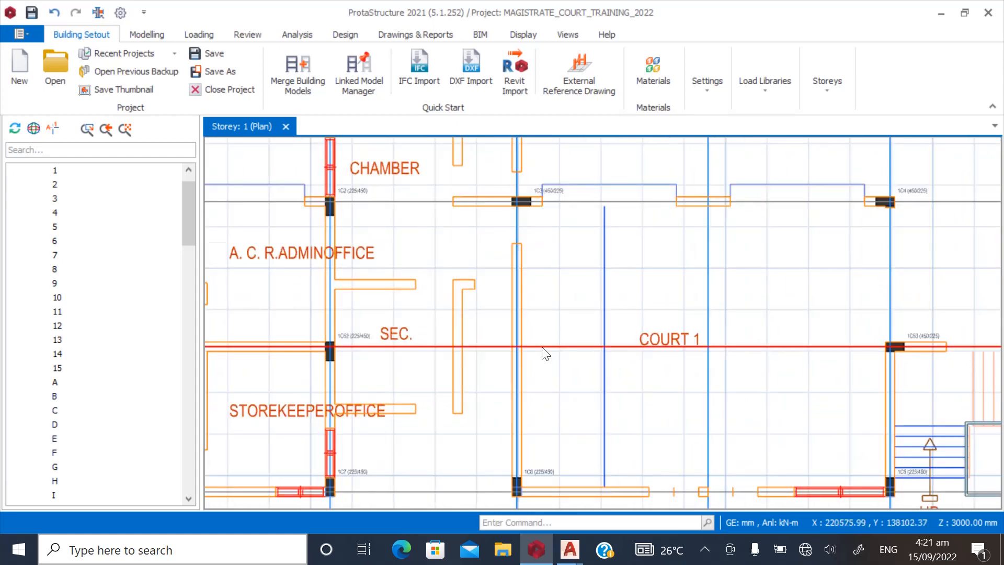
{"action": "scroll", "coordinate": [475, 347], "scroll_direction": "down", "scroll_amount": 3}
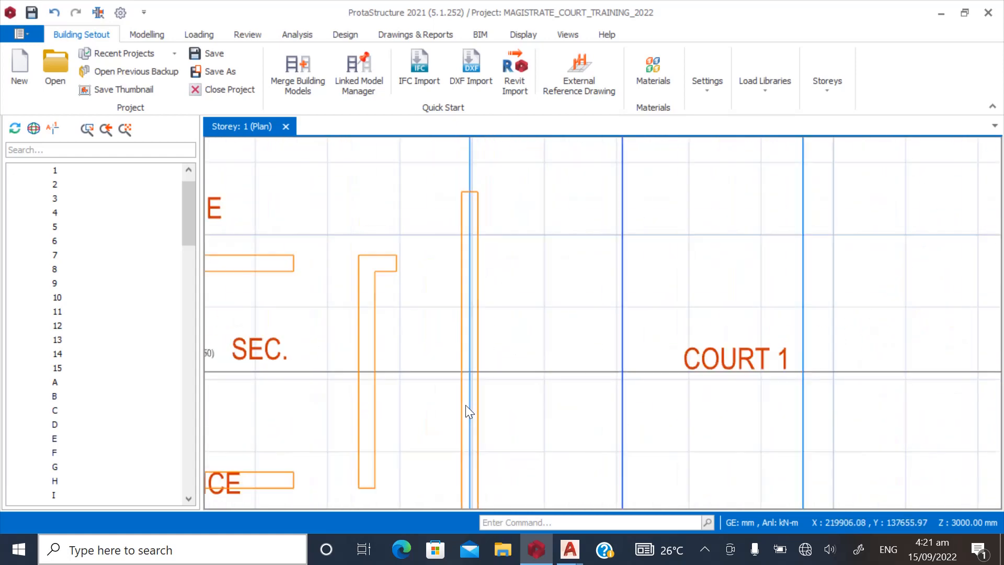
Measure the distance along the Court 1 wall axis from column 1C3 to column 1C6
{"action": "right_click", "coordinate": [519, 244]}
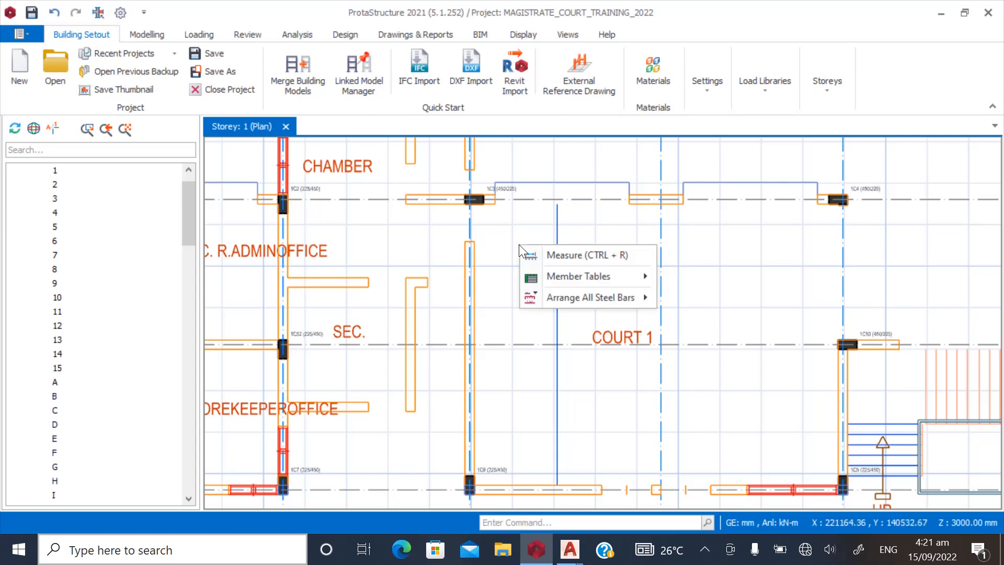
{"action": "left_click", "coordinate": [557, 253]}
{"action": "scroll", "coordinate": [493, 207], "scroll_direction": "up", "scroll_amount": 2}
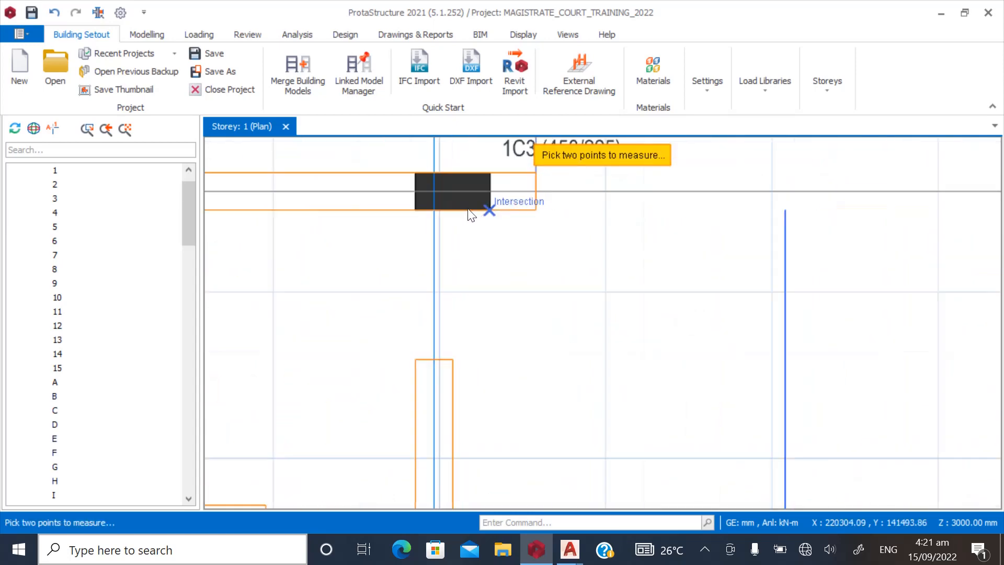
{"action": "left_click", "coordinate": [440, 188]}
{"action": "scroll", "coordinate": [442, 188], "scroll_direction": "down", "scroll_amount": 1}
{"action": "scroll", "coordinate": [449, 188], "scroll_direction": "down", "scroll_amount": 2}
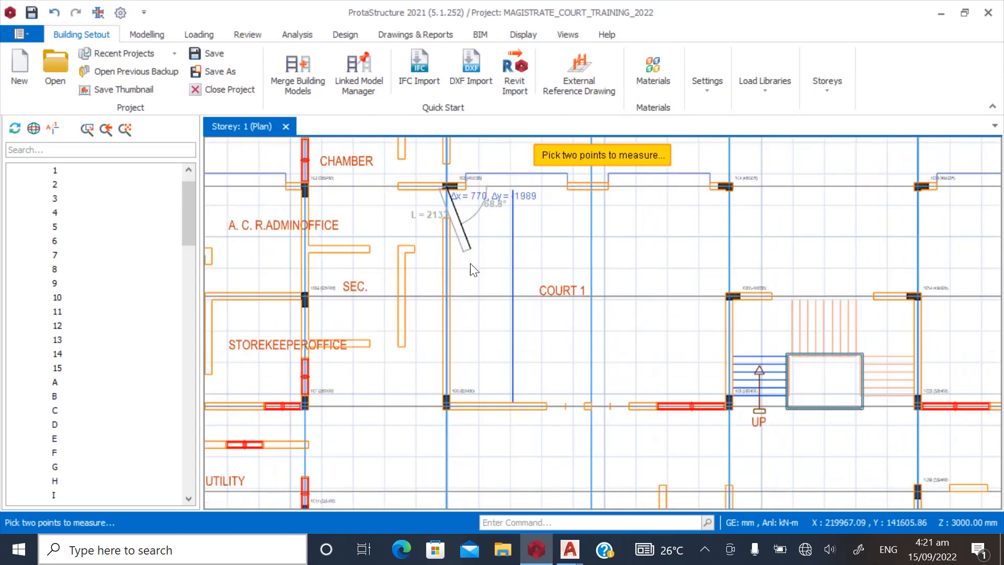
{"action": "scroll", "coordinate": [454, 416], "scroll_direction": "up", "scroll_amount": 3}
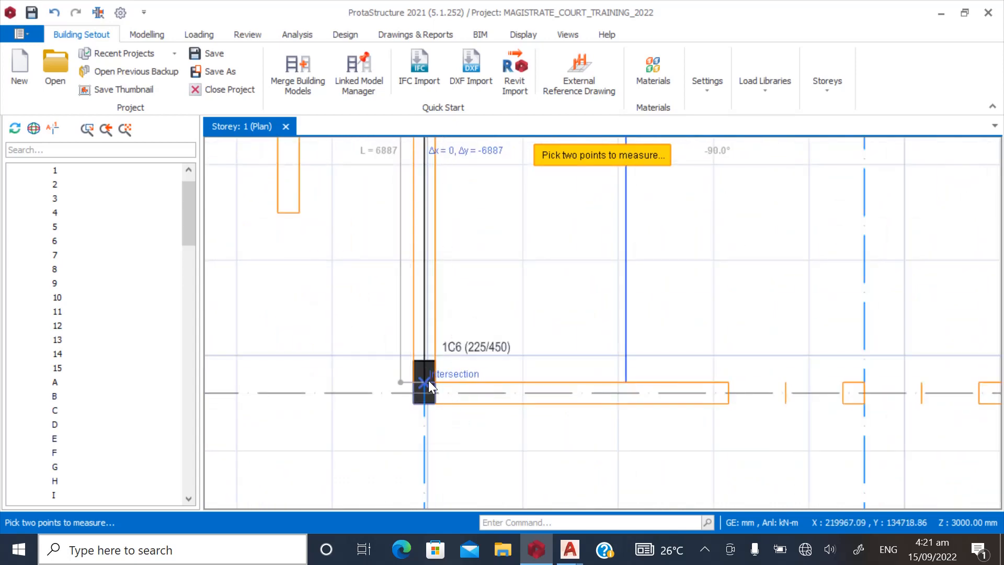
{"action": "left_click", "coordinate": [428, 380]}
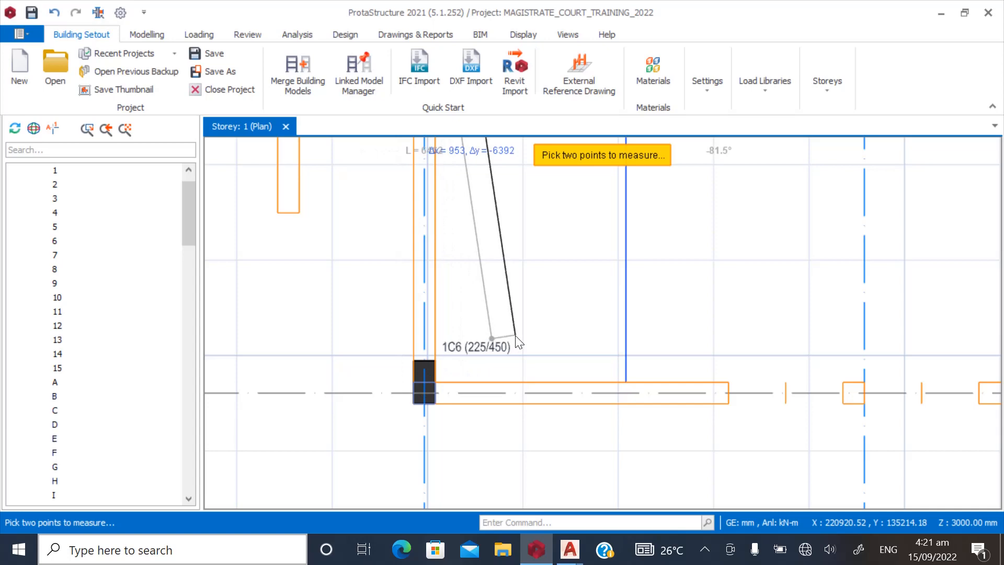
Start inserting a beam on the storey 1 plan with the Beam tool
{"action": "scroll", "coordinate": [423, 393], "scroll_direction": "down", "scroll_amount": 3}
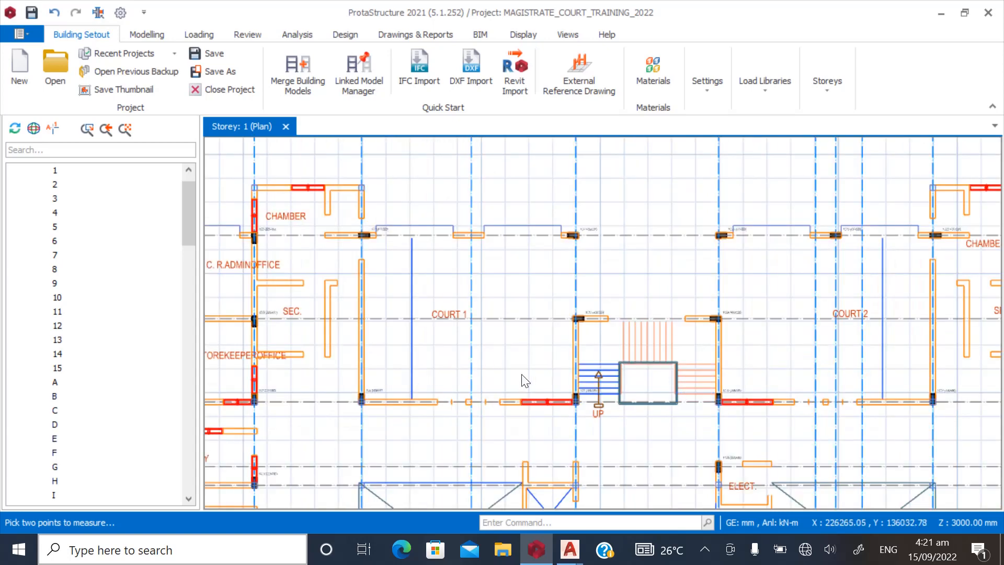
{"action": "scroll", "coordinate": [525, 342], "scroll_direction": "down", "scroll_amount": 2}
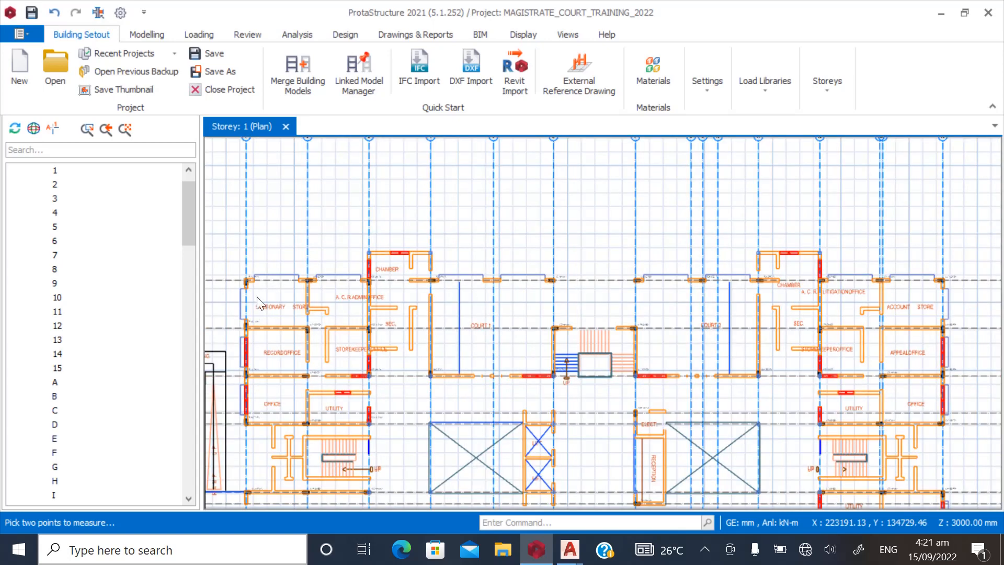
{"action": "scroll", "coordinate": [257, 296], "scroll_direction": "up", "scroll_amount": 3}
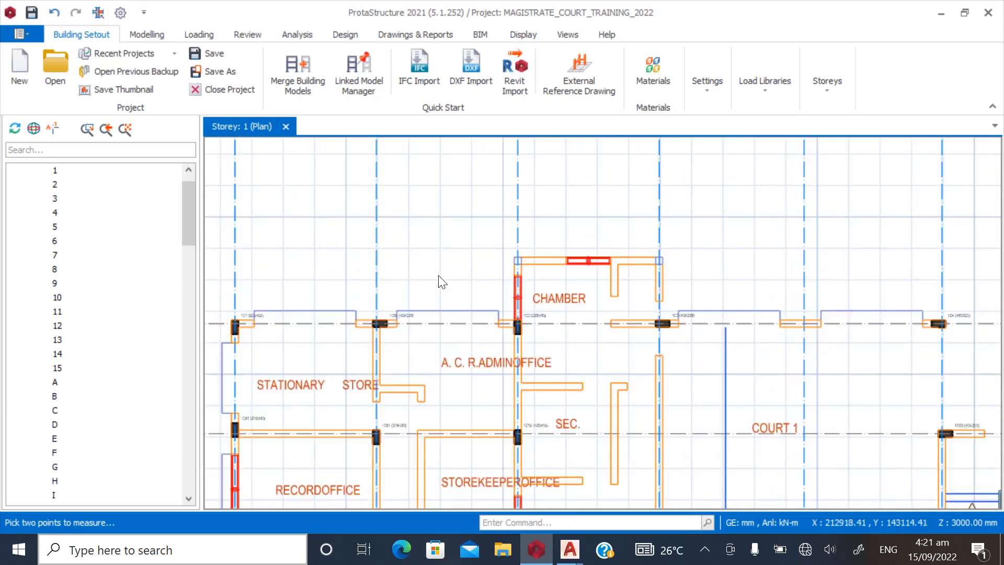
{"action": "scroll", "coordinate": [414, 309], "scroll_direction": "down", "scroll_amount": 3}
{"action": "left_click", "coordinate": [145, 33]}
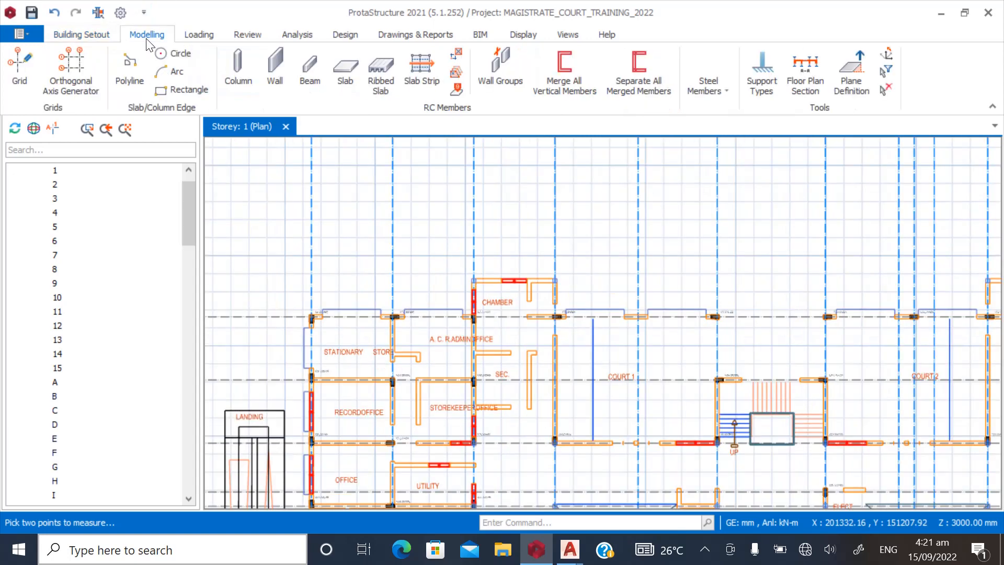
{"action": "left_click", "coordinate": [313, 71]}
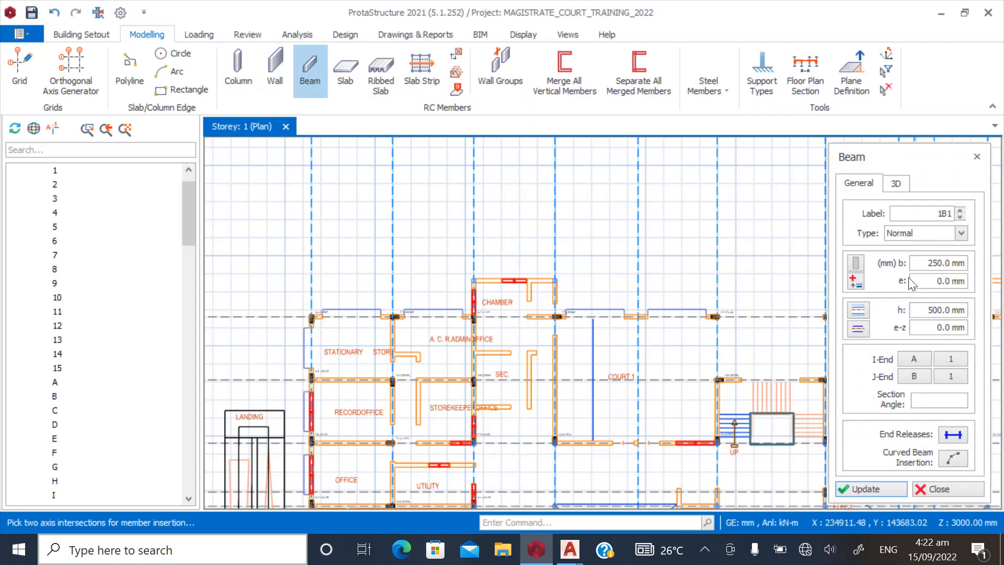
Place a run of 225 × 450 mm beams along axis A from axis 1 to axis 15
{"action": "left_click_drag", "start_coordinate": [922, 265], "coordinate": [964, 268]}
{"action": "type", "text": "22"}
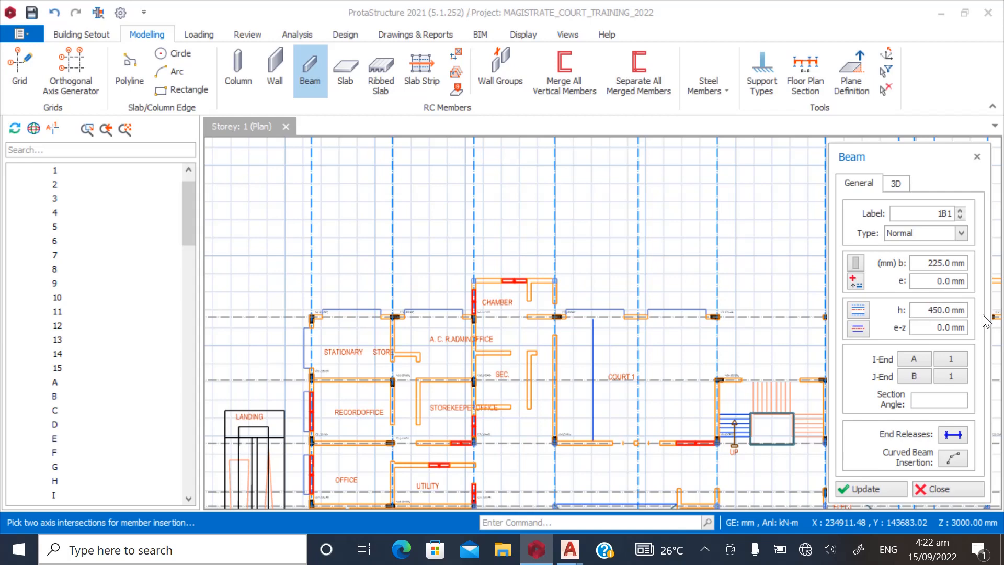
{"action": "scroll", "coordinate": [308, 314], "scroll_direction": "up", "scroll_amount": 6}
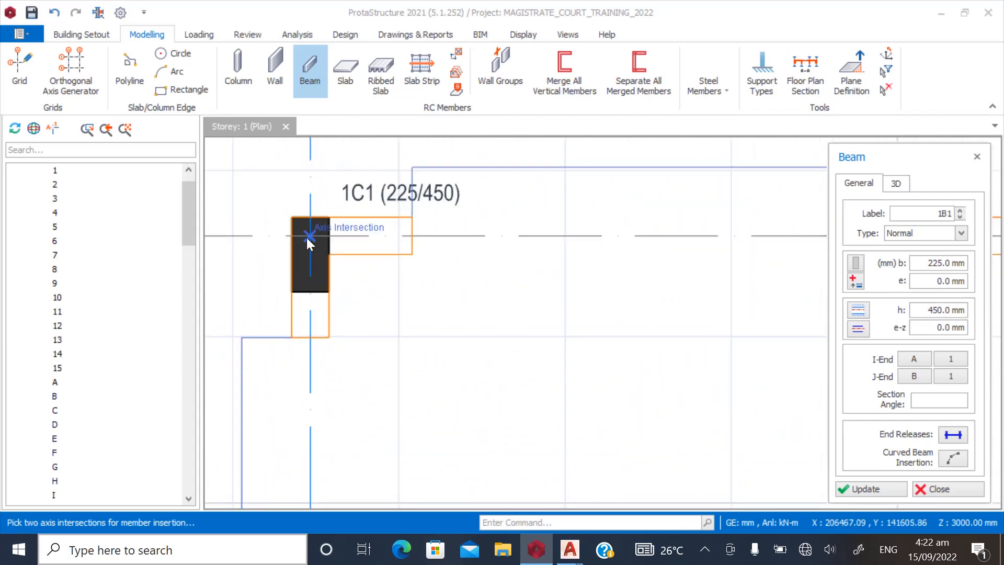
{"action": "left_click", "coordinate": [308, 237]}
{"action": "scroll", "coordinate": [278, 301], "scroll_direction": "down", "scroll_amount": 8}
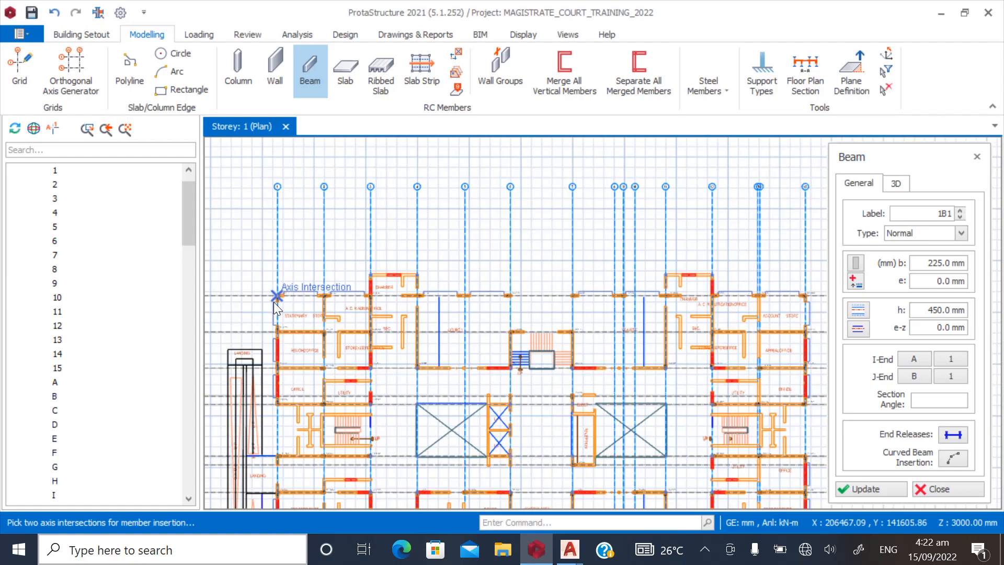
{"action": "scroll", "coordinate": [730, 309], "scroll_direction": "up", "scroll_amount": 6}
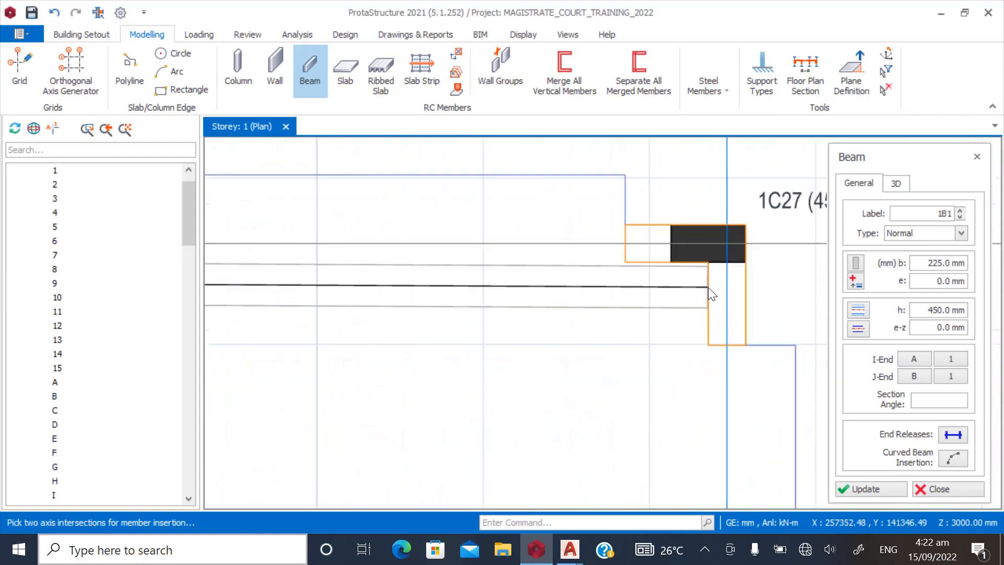
{"action": "left_click", "coordinate": [706, 328]}
{"action": "scroll", "coordinate": [699, 276], "scroll_direction": "down", "scroll_amount": 4}
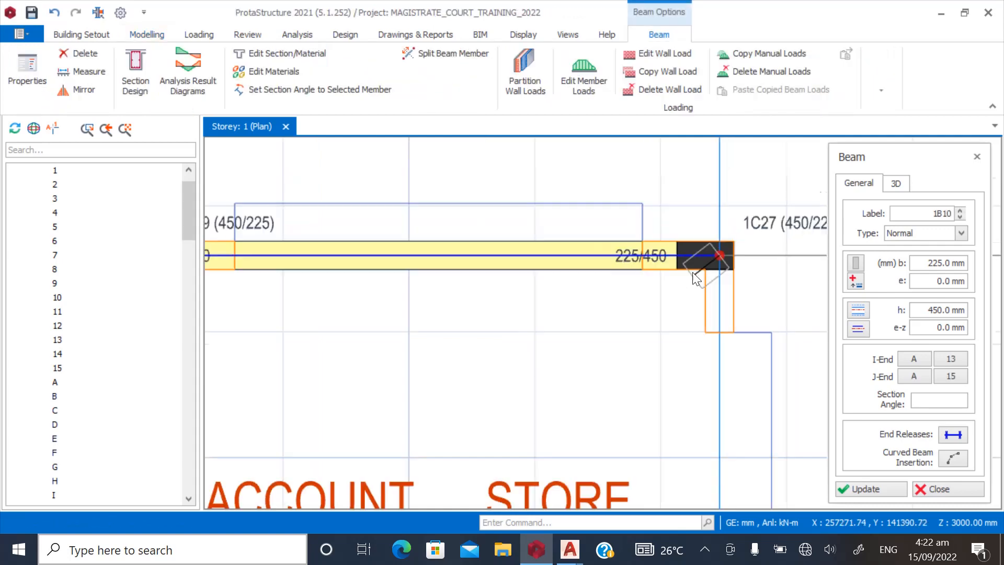
{"action": "scroll", "coordinate": [604, 314], "scroll_direction": "down", "scroll_amount": 4}
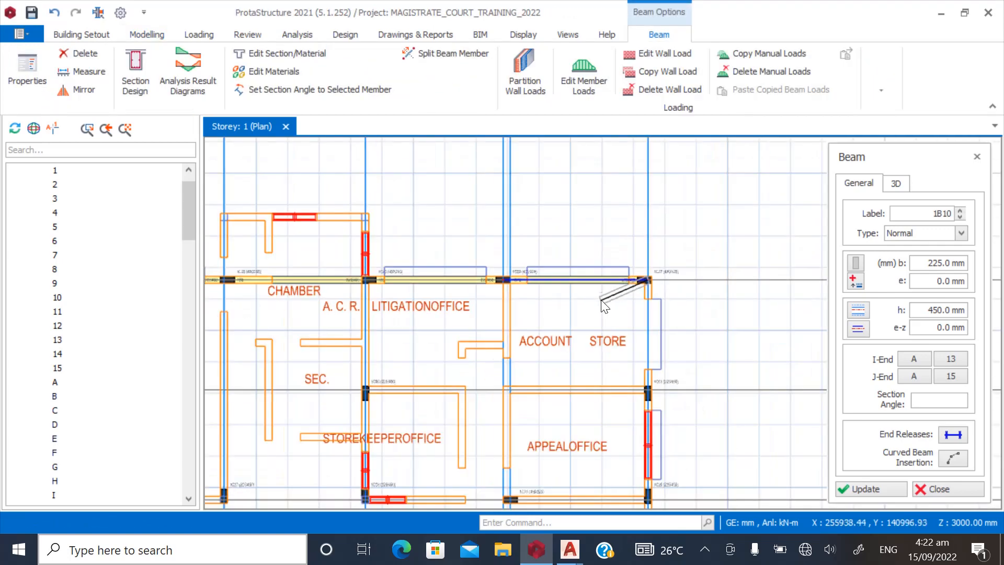
{"action": "left_click", "coordinate": [935, 488]}
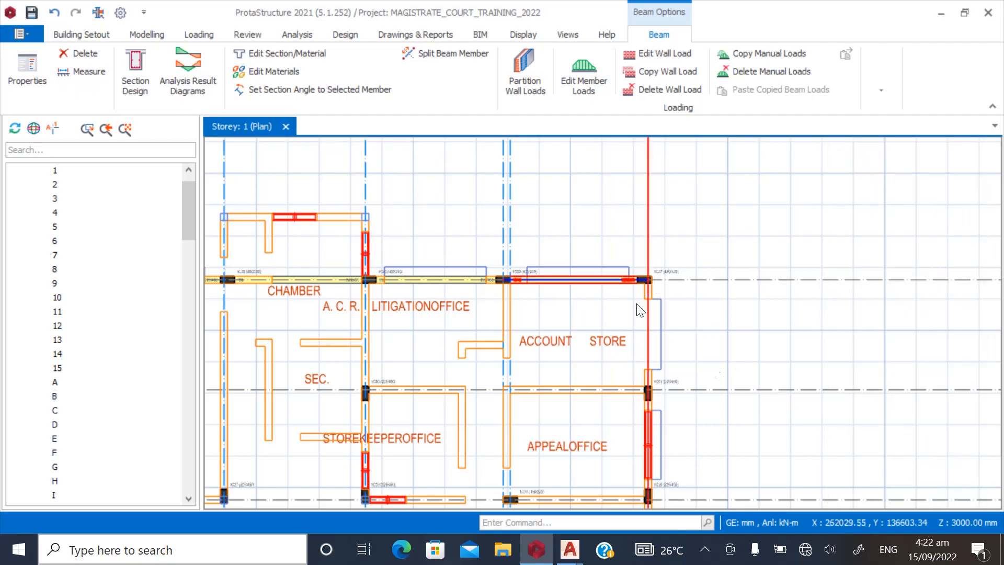
{"action": "key", "text": "Escape"}
Change the Beam Hatch layer colour to index colour 251 and apply the layer settings
{"action": "scroll", "coordinate": [699, 291], "scroll_direction": "down", "scroll_amount": 5}
{"action": "scroll", "coordinate": [306, 280], "scroll_direction": "up", "scroll_amount": 4}
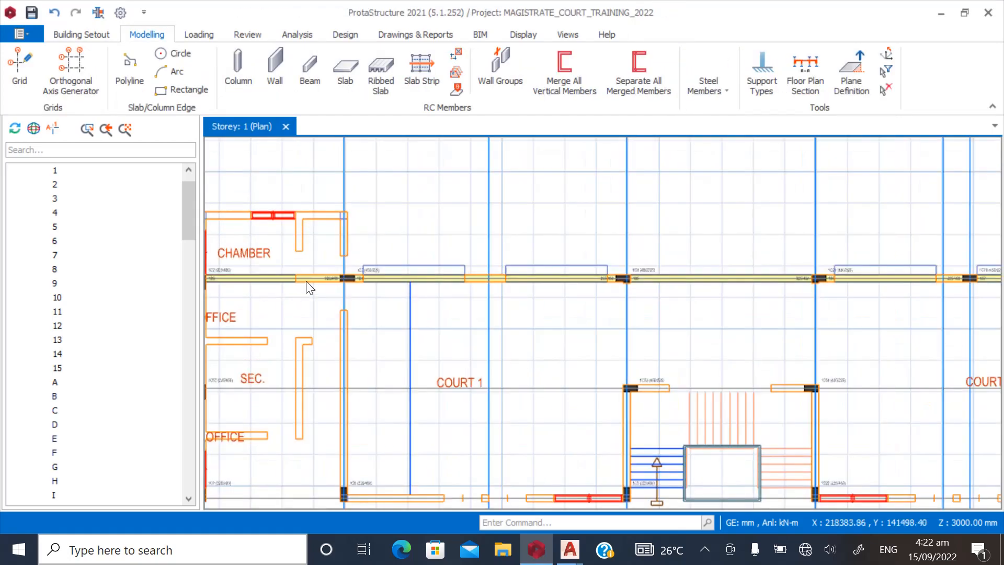
{"action": "scroll", "coordinate": [523, 309], "scroll_direction": "down", "scroll_amount": 3}
{"action": "scroll", "coordinate": [362, 310], "scroll_direction": "up", "scroll_amount": 4}
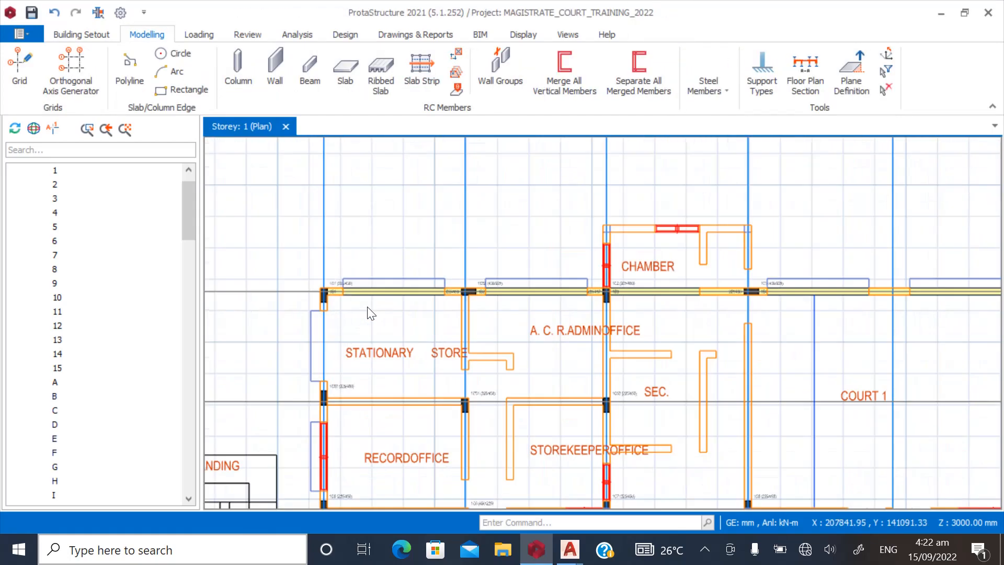
{"action": "left_click", "coordinate": [99, 37]}
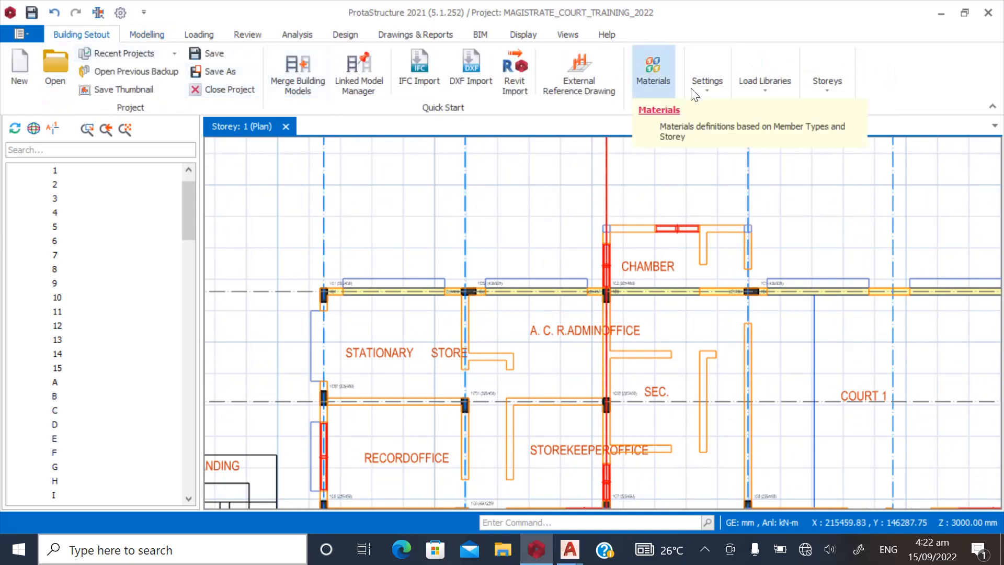
{"action": "left_click", "coordinate": [706, 83]}
{"action": "left_click", "coordinate": [777, 149]}
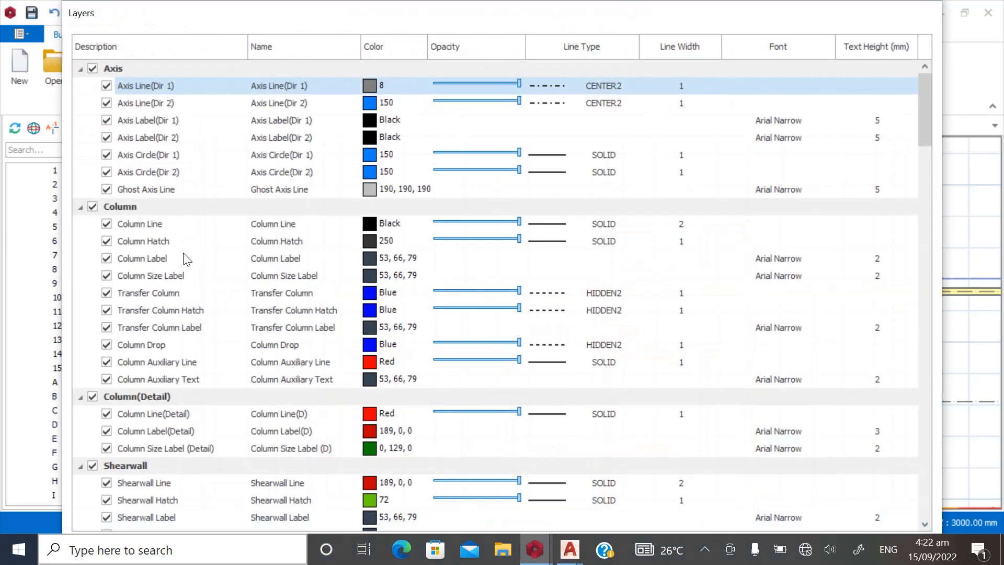
{"action": "scroll", "coordinate": [137, 319], "scroll_direction": "down", "scroll_amount": 7}
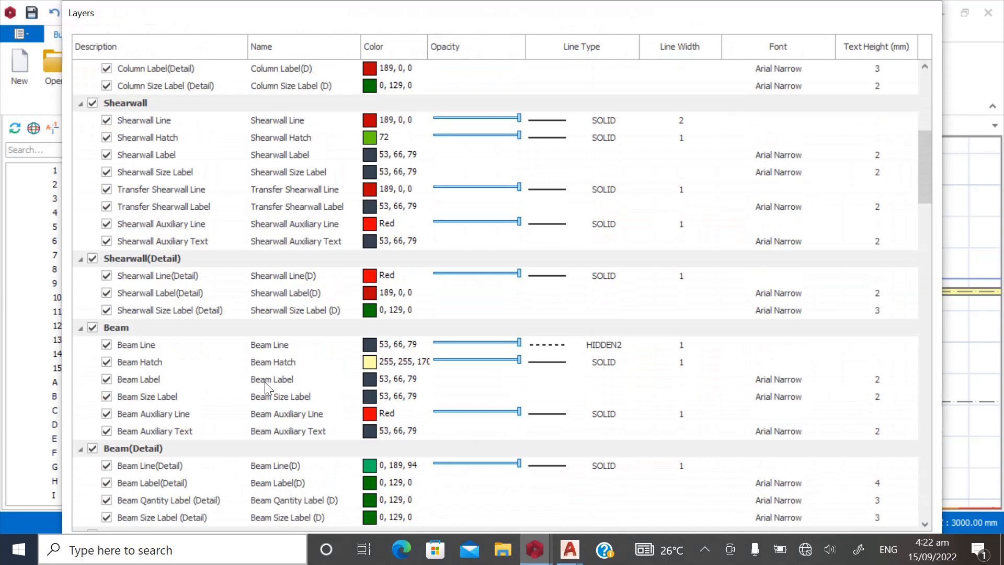
{"action": "left_click", "coordinate": [371, 363]}
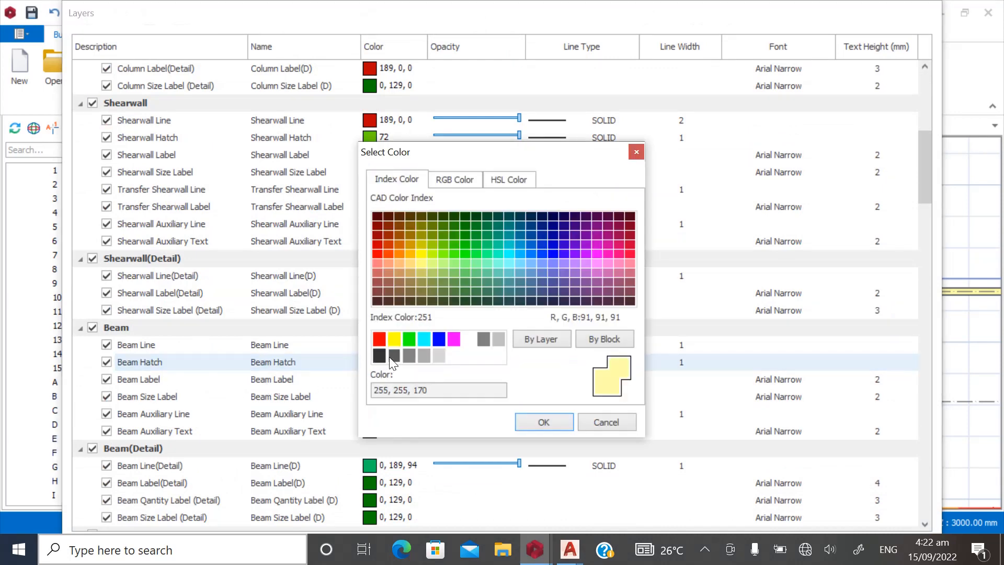
{"action": "left_click", "coordinate": [395, 357]}
{"action": "left_click", "coordinate": [533, 422]}
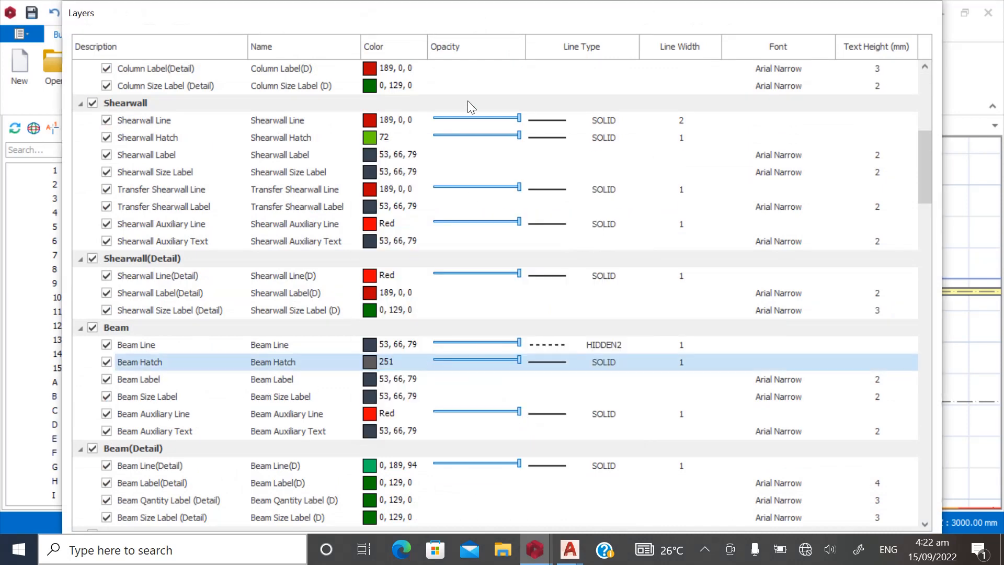
{"action": "double_click", "coordinate": [500, 20]}
{"action": "left_click", "coordinate": [915, 506]}
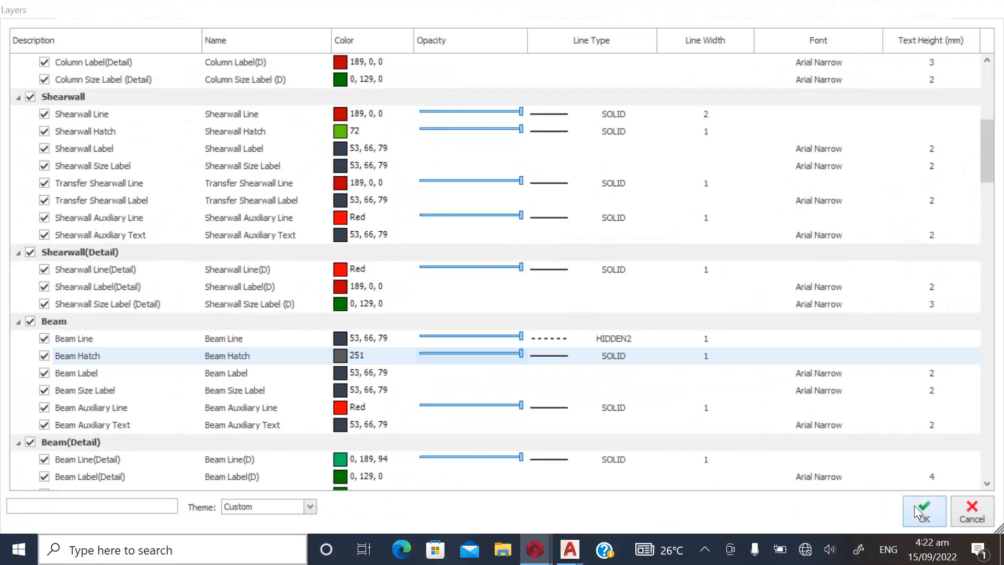
Examine the recoloured beams along axis A across the storey 1 plan
{"action": "scroll", "coordinate": [542, 307], "scroll_direction": "up", "scroll_amount": 3}
{"action": "scroll", "coordinate": [266, 288], "scroll_direction": "down", "scroll_amount": 4}
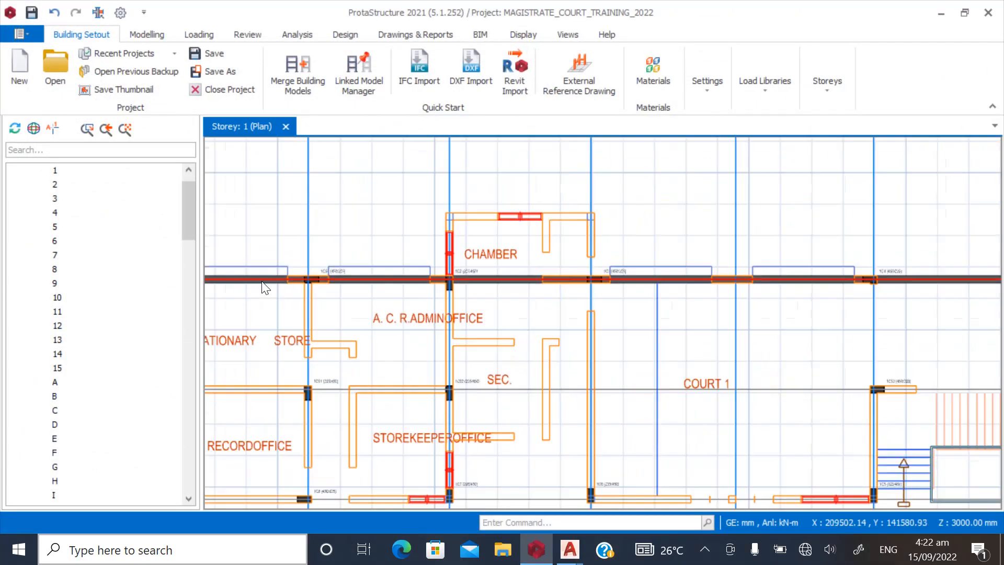
{"action": "scroll", "coordinate": [265, 288], "scroll_direction": "down", "scroll_amount": 3}
{"action": "scroll", "coordinate": [642, 296], "scroll_direction": "up", "scroll_amount": 3}
{"action": "scroll", "coordinate": [647, 314], "scroll_direction": "down", "scroll_amount": 1}
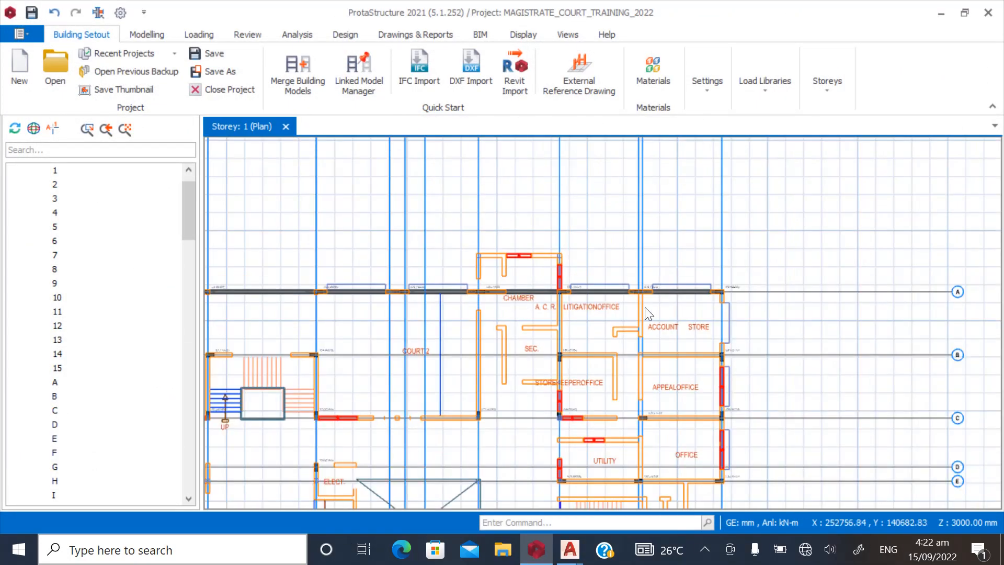
{"action": "scroll", "coordinate": [647, 314], "scroll_direction": "up", "scroll_amount": 2}
{"action": "scroll", "coordinate": [708, 307], "scroll_direction": "down", "scroll_amount": 3}
{"action": "scroll", "coordinate": [621, 281], "scroll_direction": "up", "scroll_amount": 5}
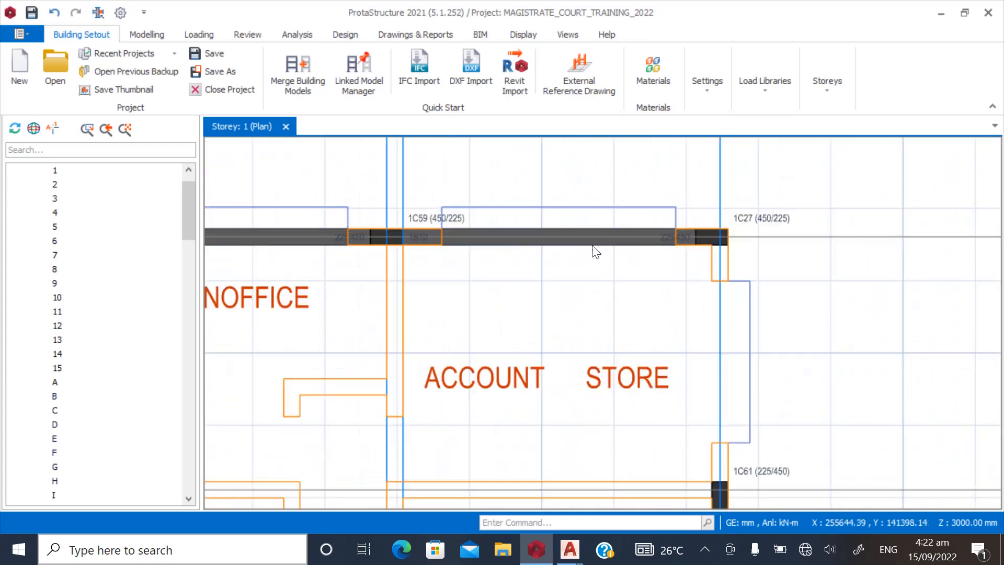
{"action": "scroll", "coordinate": [434, 256], "scroll_direction": "up", "scroll_amount": 2}
Place a run of 225 × 450 mm beams along axis 15 from axis A to axis E
{"action": "left_click", "coordinate": [413, 231]}
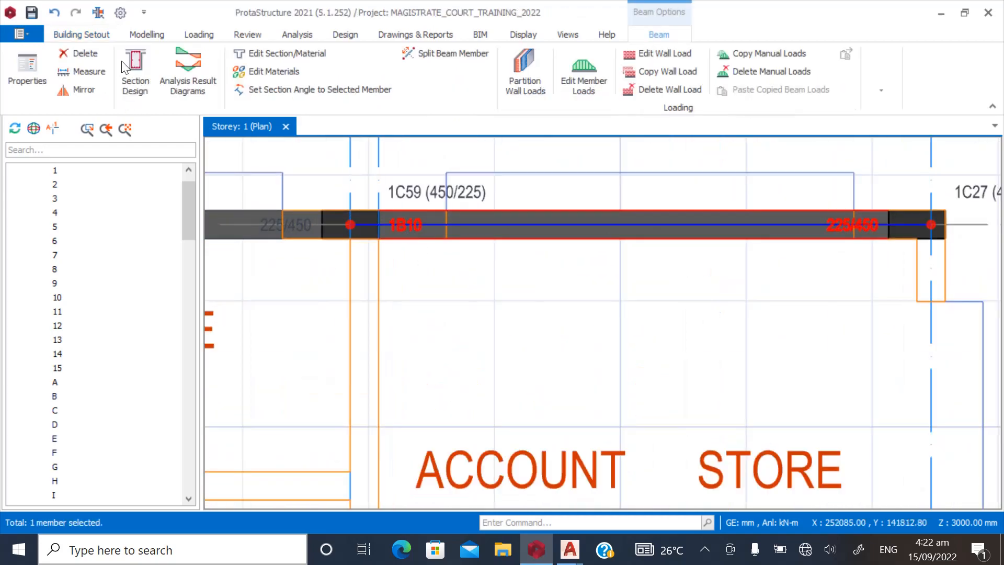
{"action": "left_click", "coordinate": [147, 34]}
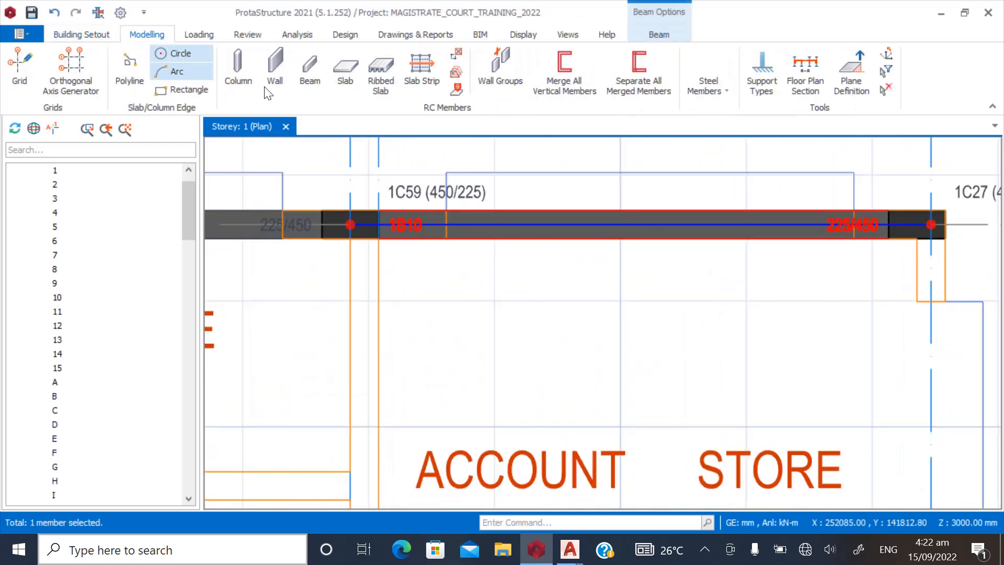
{"action": "left_click", "coordinate": [308, 83]}
{"action": "scroll", "coordinate": [335, 262], "scroll_direction": "down", "scroll_amount": 4}
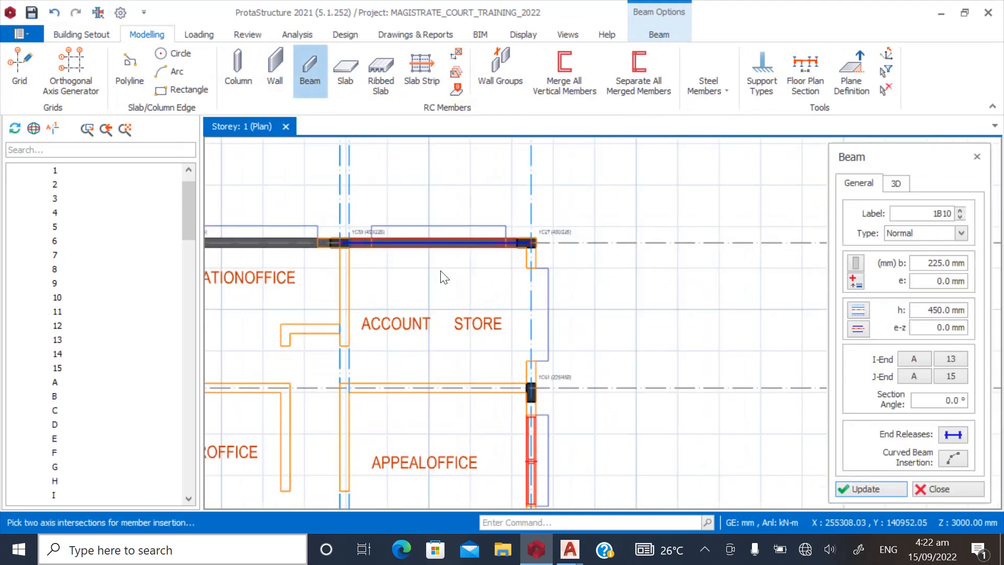
{"action": "scroll", "coordinate": [539, 241], "scroll_direction": "up", "scroll_amount": 5}
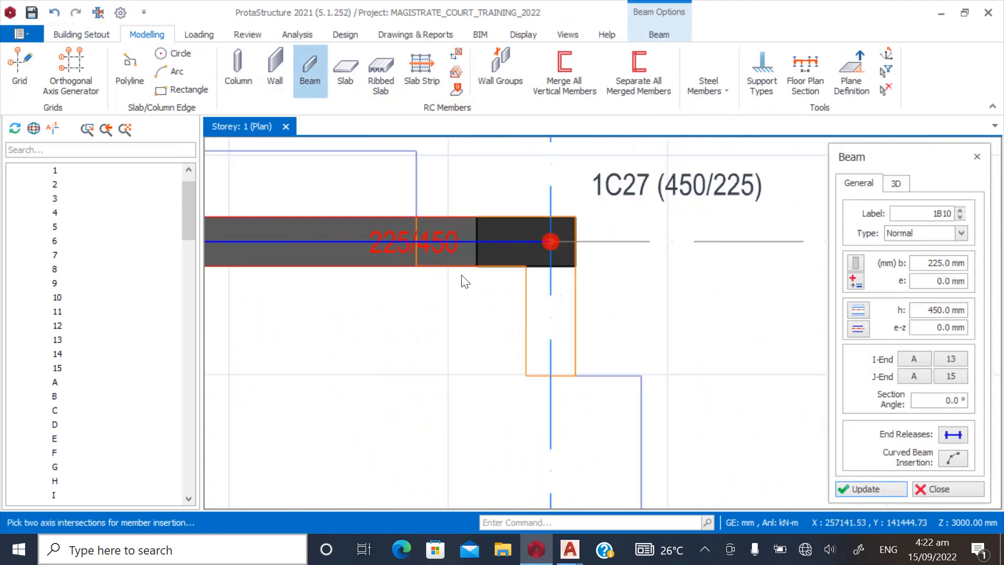
{"action": "scroll", "coordinate": [551, 250], "scroll_direction": "up", "scroll_amount": 2}
{"action": "left_click", "coordinate": [549, 234]}
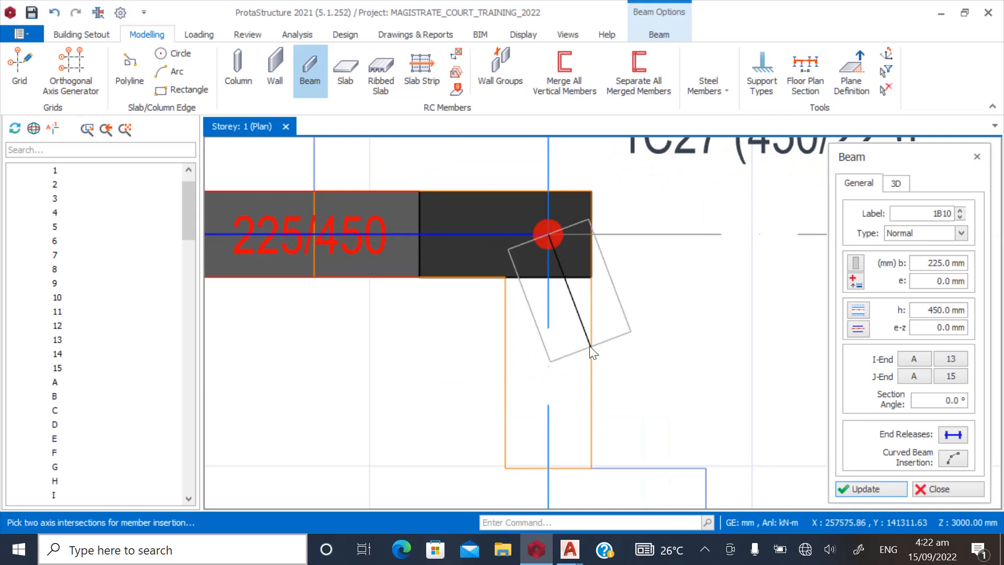
{"action": "scroll", "coordinate": [581, 262], "scroll_direction": "down", "scroll_amount": 5}
{"action": "left_click", "coordinate": [574, 242]}
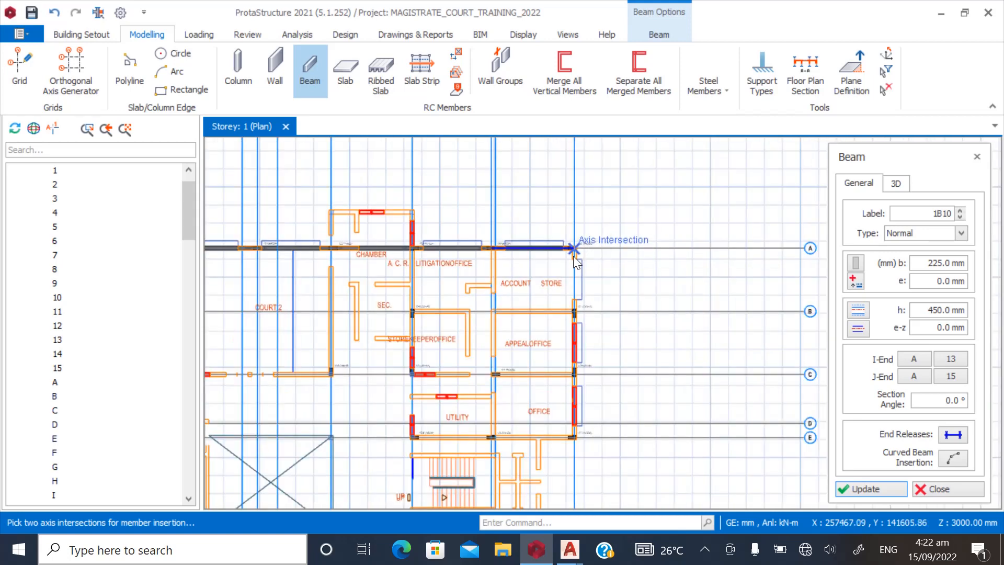
{"action": "scroll", "coordinate": [578, 434], "scroll_direction": "up", "scroll_amount": 5}
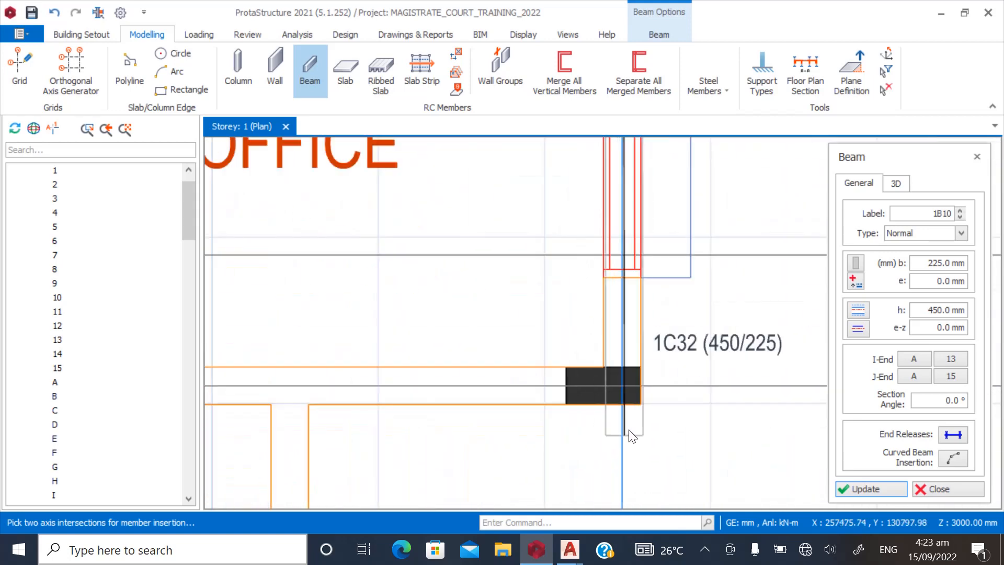
{"action": "left_click", "coordinate": [621, 385]}
Continue the beam run along axis E from axis 15 to column 1C30 on axis 12
{"action": "scroll", "coordinate": [745, 388], "scroll_direction": "down", "scroll_amount": 5}
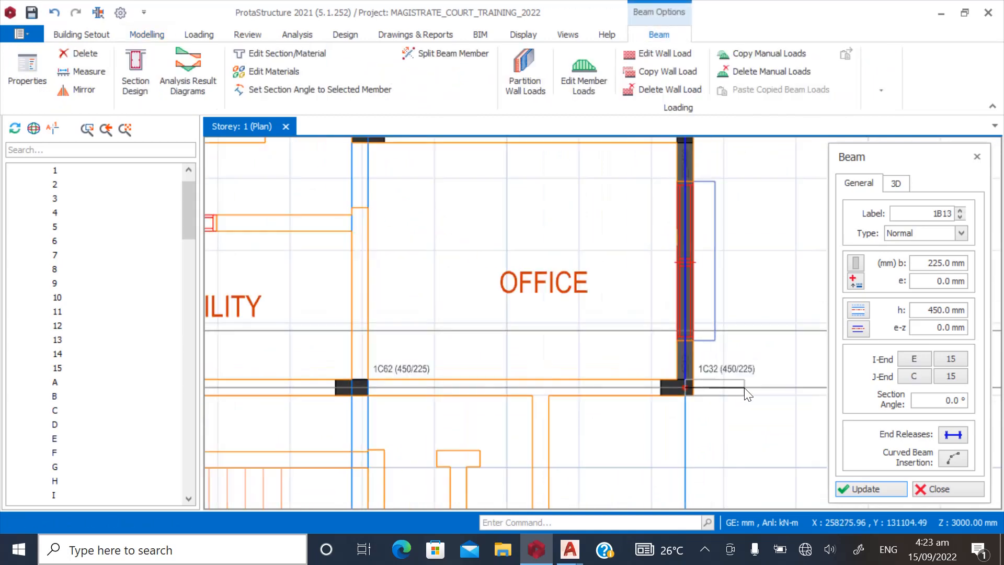
{"action": "scroll", "coordinate": [441, 412], "scroll_direction": "up", "scroll_amount": 6}
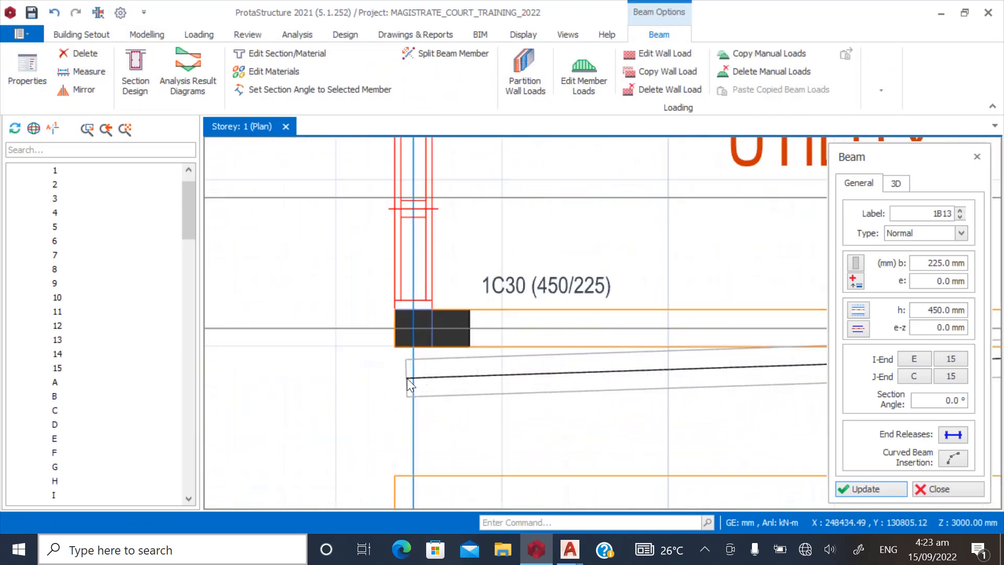
{"action": "left_click", "coordinate": [416, 331]}
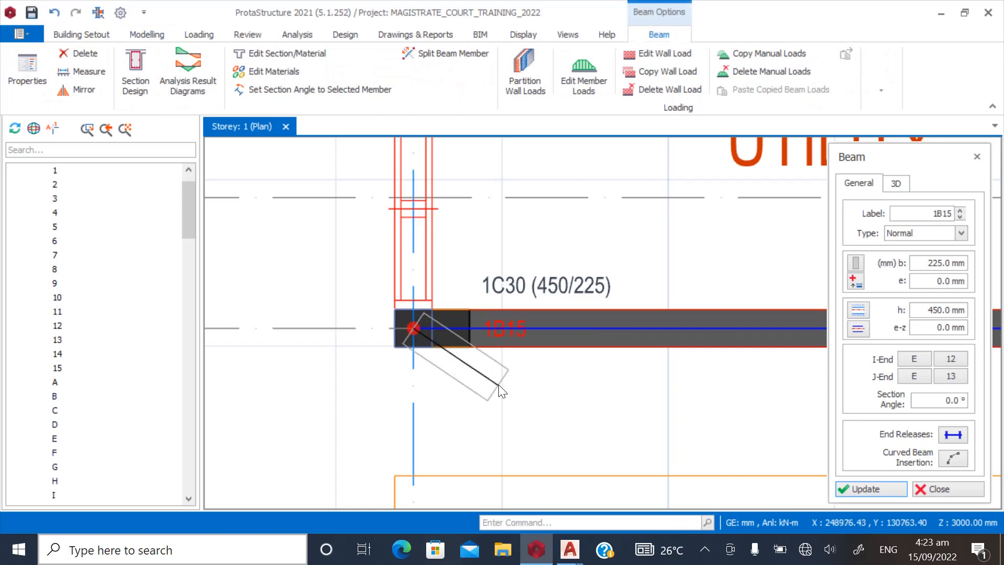
Place a beam run along axis F from column 1C33 on axis 12 to column 1C39 on axis 15
{"action": "scroll", "coordinate": [359, 292], "scroll_direction": "down", "scroll_amount": 5}
{"action": "scroll", "coordinate": [388, 397], "scroll_direction": "down", "scroll_amount": 3}
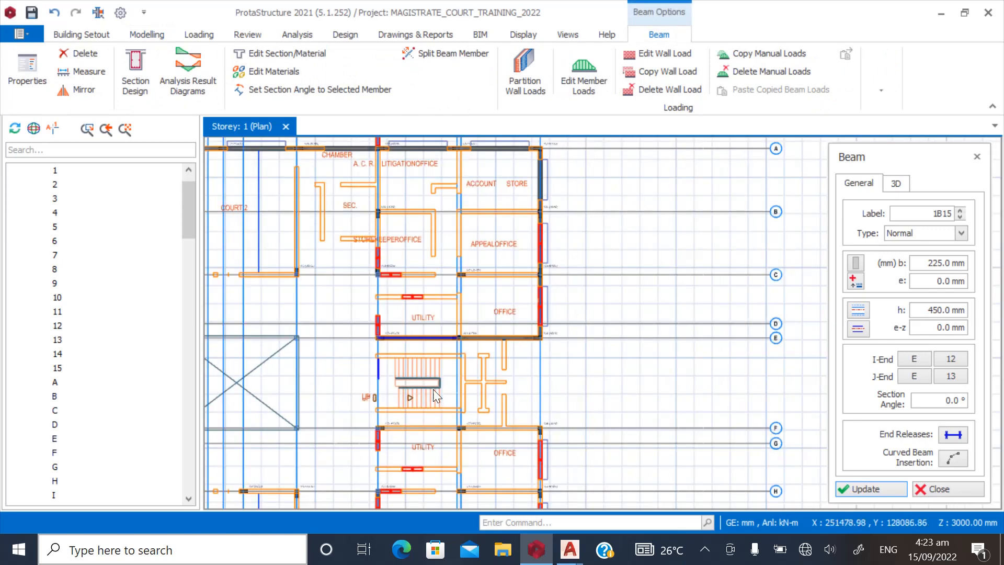
{"action": "scroll", "coordinate": [442, 449], "scroll_direction": "up", "scroll_amount": 4}
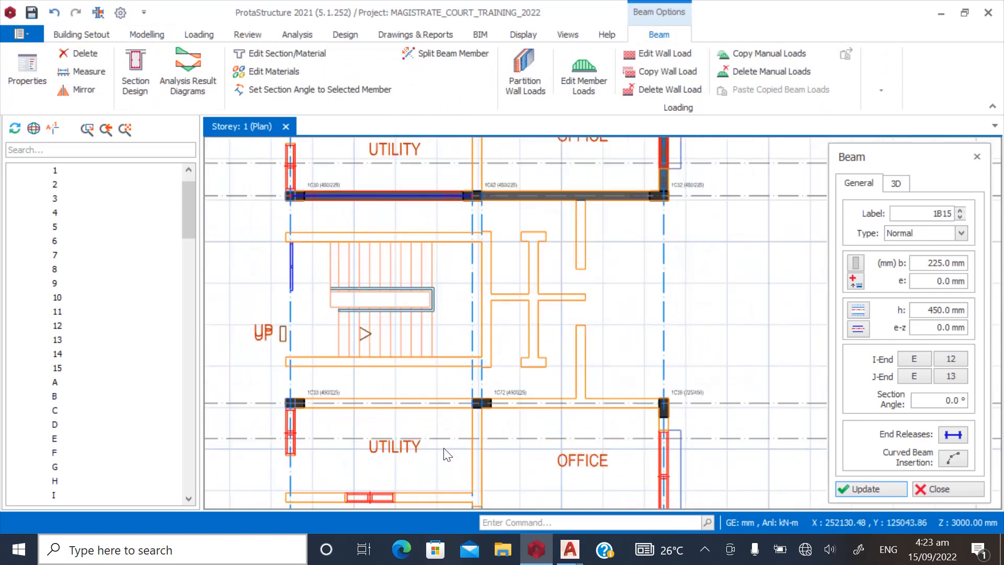
{"action": "scroll", "coordinate": [292, 438], "scroll_direction": "up", "scroll_amount": 3}
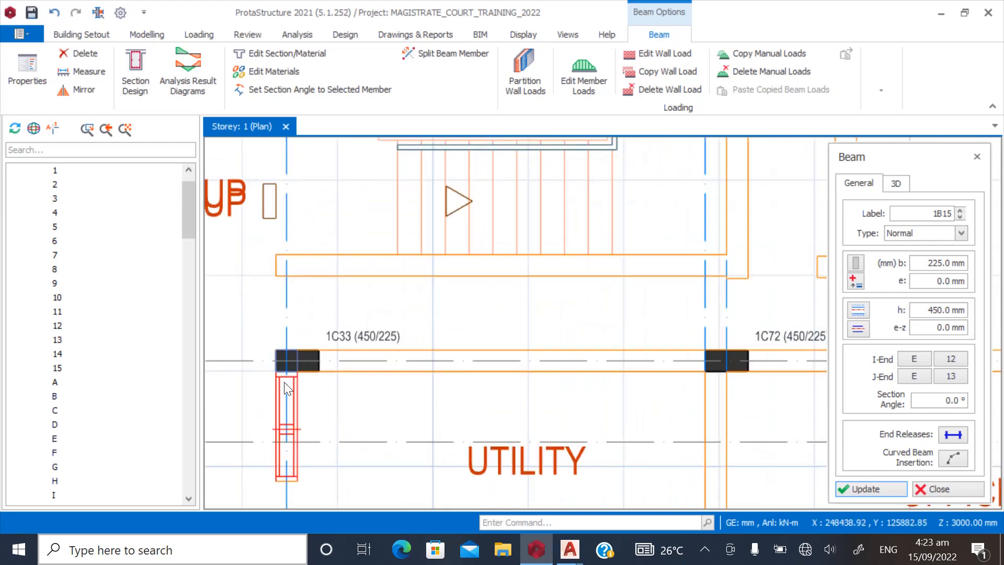
{"action": "left_click", "coordinate": [287, 363]}
{"action": "scroll", "coordinate": [224, 393], "scroll_direction": "down", "scroll_amount": 4}
{"action": "scroll", "coordinate": [539, 396], "scroll_direction": "up", "scroll_amount": 1}
{"action": "scroll", "coordinate": [537, 399], "scroll_direction": "up", "scroll_amount": 2}
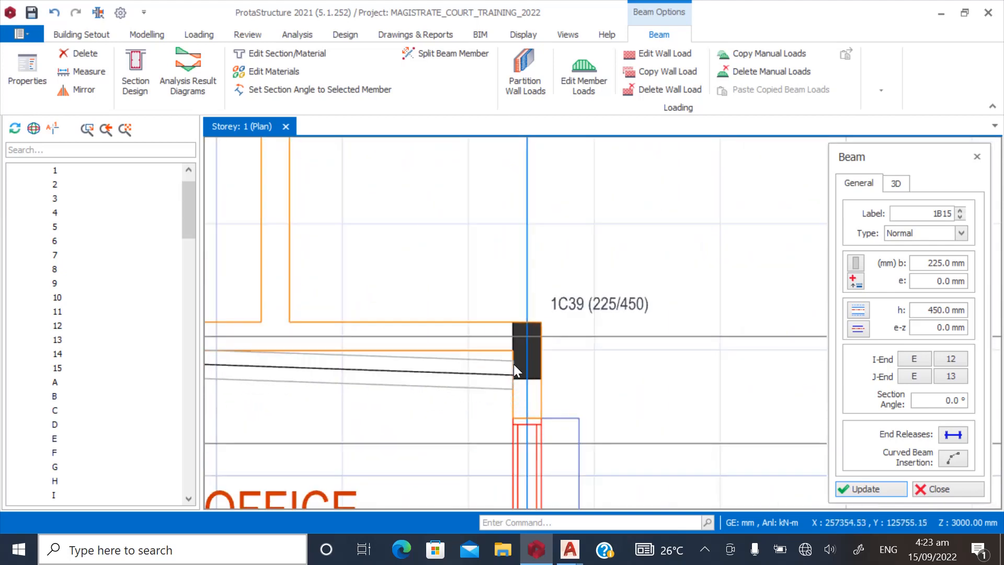
{"action": "left_click", "coordinate": [525, 337]}
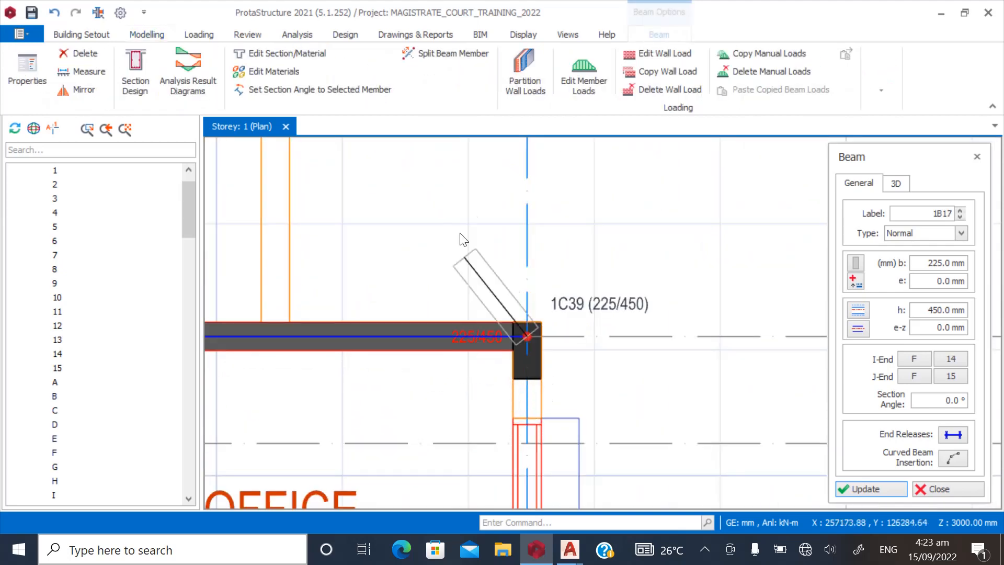
Continue the beam run along axis 15 from axis F to column 1C46 on axis J
{"action": "scroll", "coordinate": [470, 225], "scroll_direction": "down", "scroll_amount": 3}
{"action": "scroll", "coordinate": [494, 434], "scroll_direction": "up", "scroll_amount": 3}
{"action": "scroll", "coordinate": [494, 436], "scroll_direction": "up", "scroll_amount": 4}
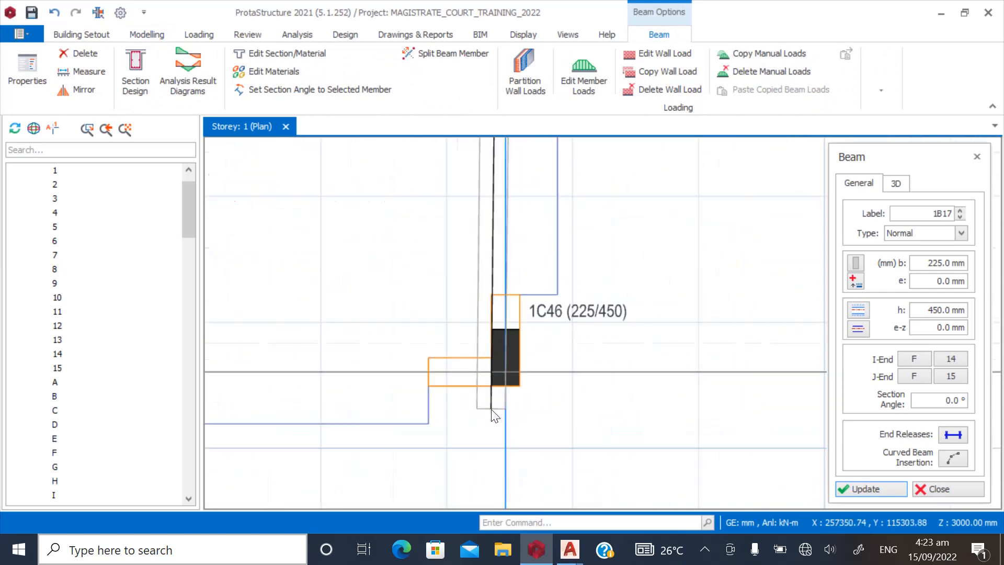
{"action": "left_click", "coordinate": [514, 345]}
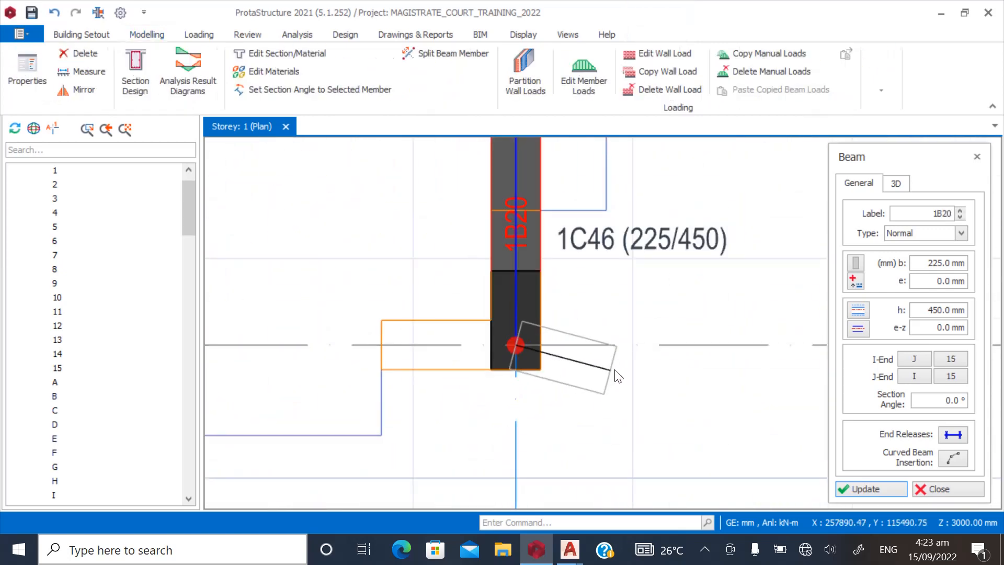
Continue the beam run along axis J to column 1C45 on axis 12, and along axis 12 to column 1C37 on axis H
{"action": "scroll", "coordinate": [654, 379], "scroll_direction": "down", "scroll_amount": 4}
{"action": "scroll", "coordinate": [362, 386], "scroll_direction": "up", "scroll_amount": 3}
{"action": "scroll", "coordinate": [362, 386], "scroll_direction": "up", "scroll_amount": 3}
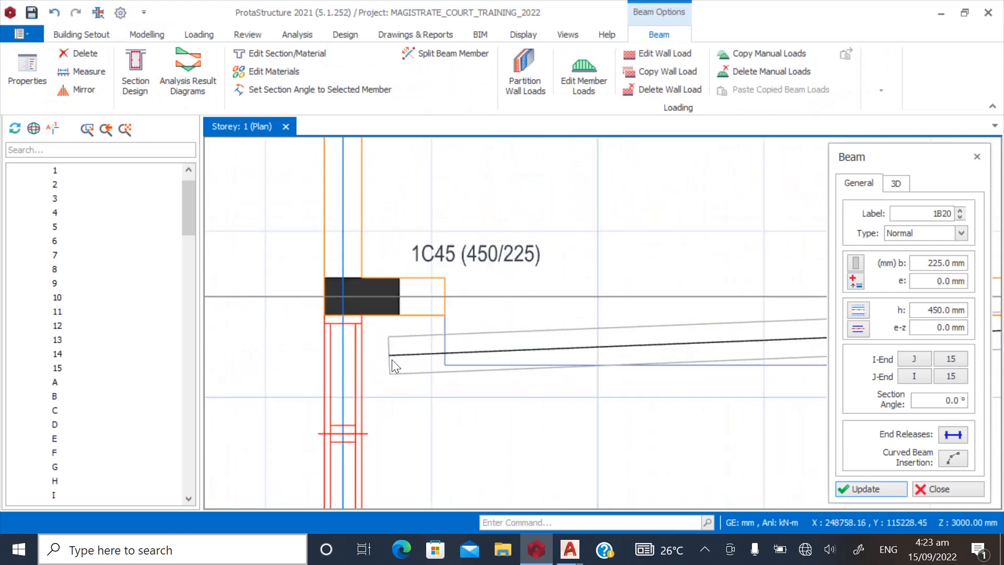
{"action": "left_click", "coordinate": [344, 300]}
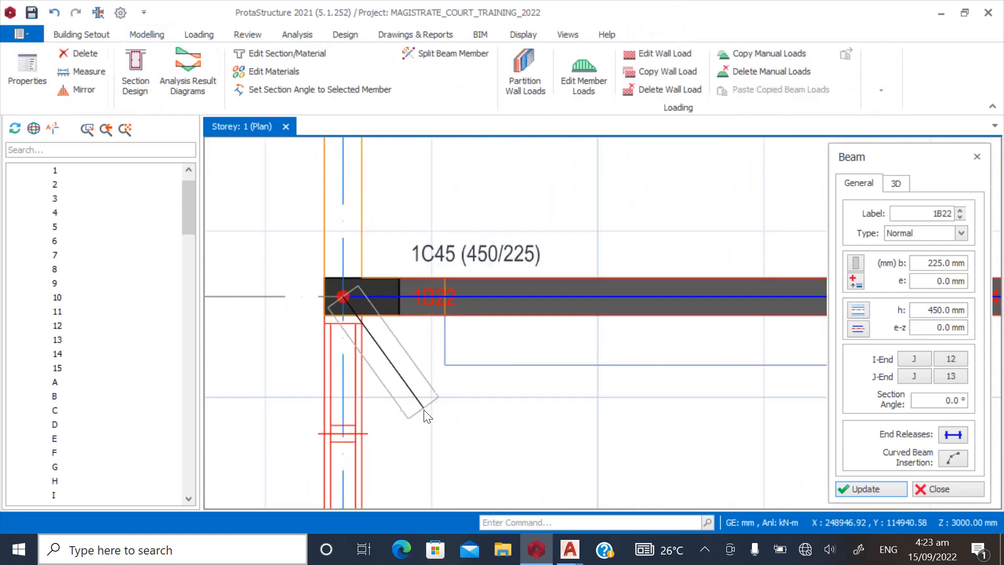
{"action": "scroll", "coordinate": [413, 426], "scroll_direction": "down", "scroll_amount": 4}
{"action": "scroll", "coordinate": [400, 246], "scroll_direction": "up", "scroll_amount": 6}
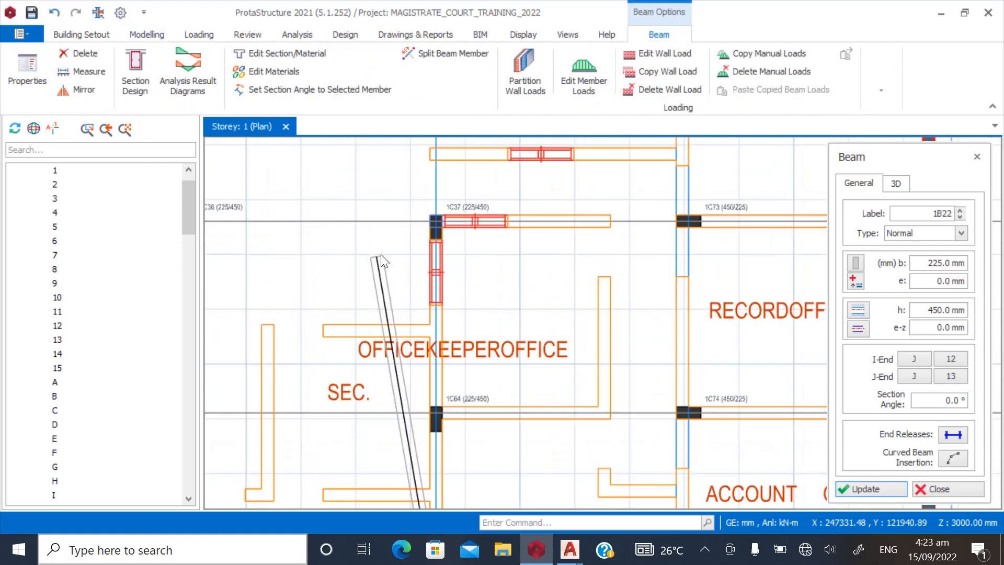
{"action": "left_click", "coordinate": [489, 201]}
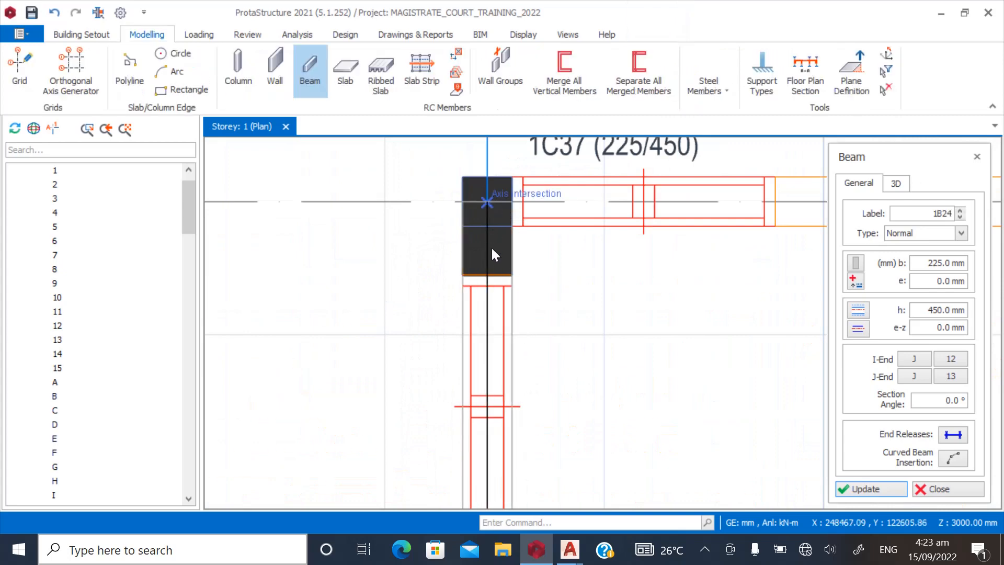
Continue the beam run along axis H from column 1C37 to column 1C38 on axis 15
{"action": "scroll", "coordinate": [408, 293], "scroll_direction": "down", "scroll_amount": 4}
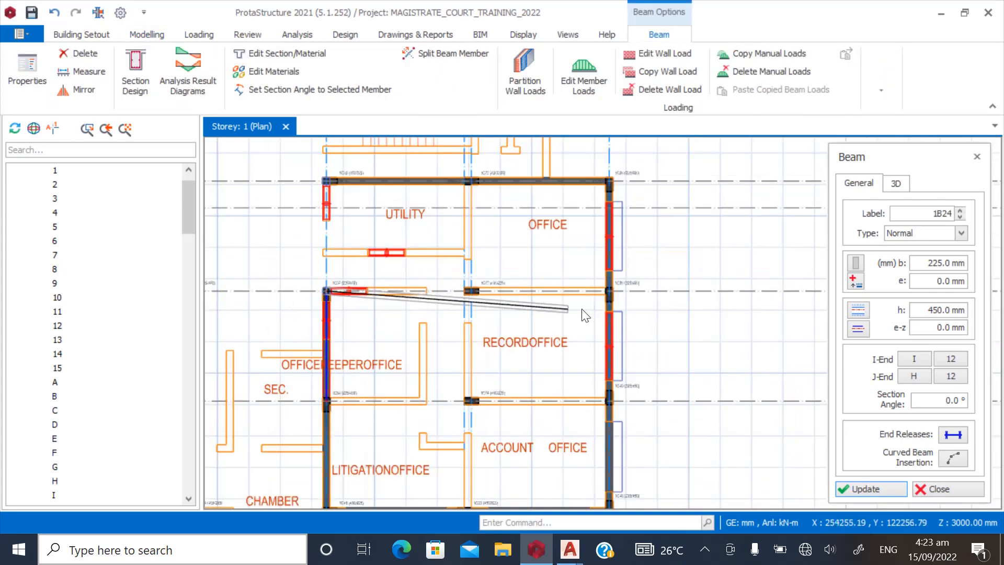
{"action": "scroll", "coordinate": [602, 308], "scroll_direction": "up", "scroll_amount": 4}
{"action": "left_click", "coordinate": [602, 227]}
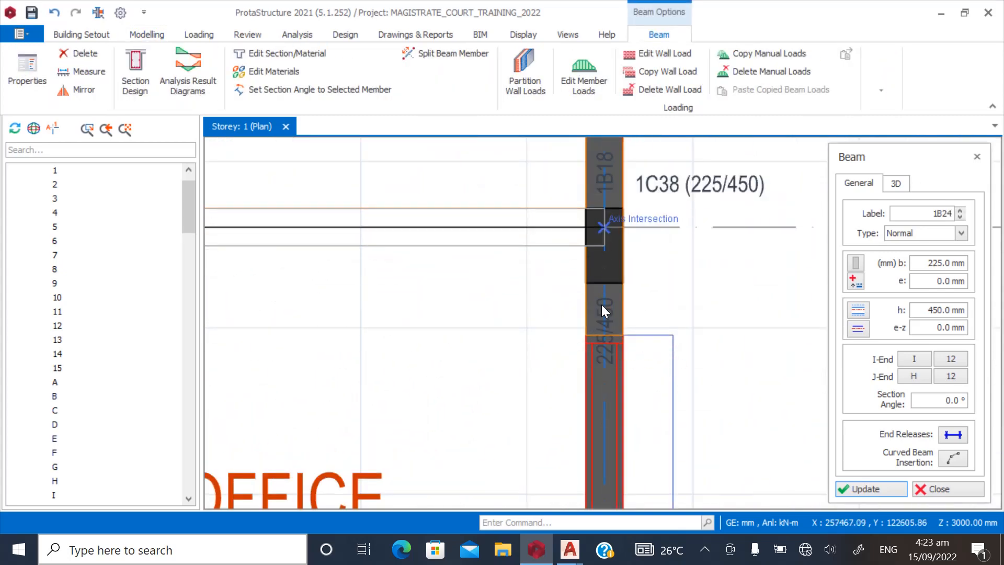
{"action": "scroll", "coordinate": [490, 353], "scroll_direction": "down", "scroll_amount": 4}
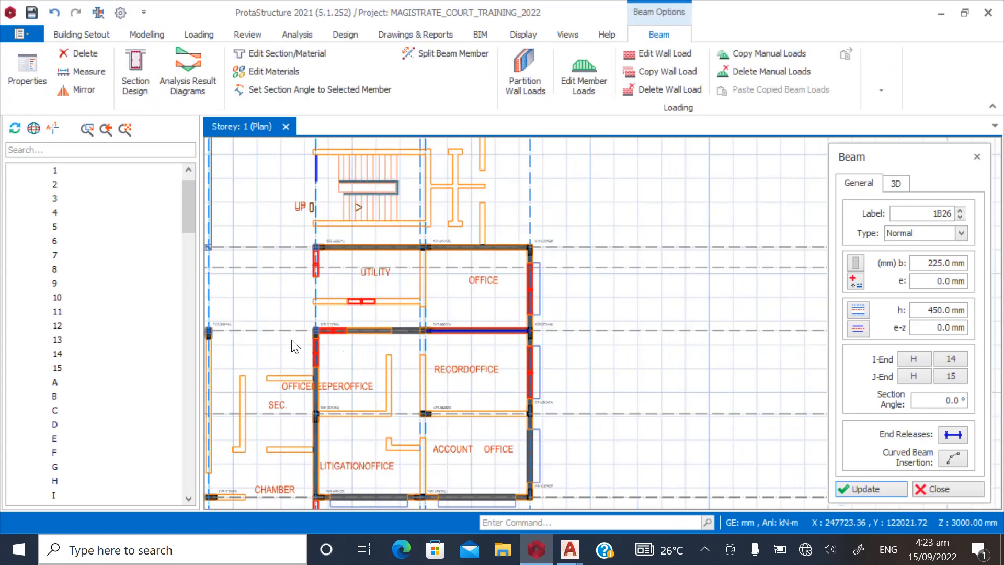
Place a 225 × 450 mm beam along axis H from column 1C37 on axis 12 to column 1C36 on axis 11
{"action": "scroll", "coordinate": [303, 353], "scroll_direction": "down", "scroll_amount": 2}
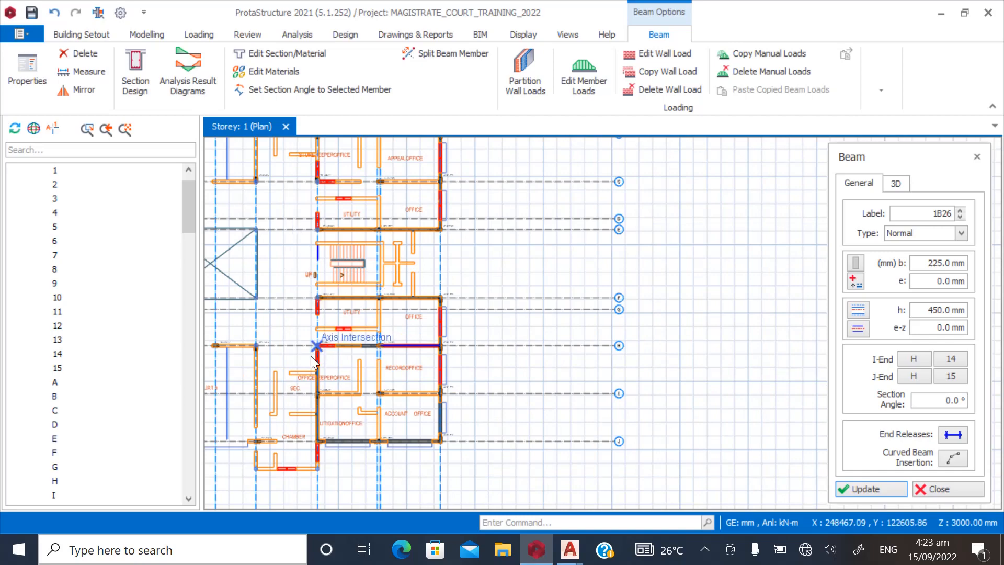
{"action": "scroll", "coordinate": [309, 389], "scroll_direction": "up", "scroll_amount": 3}
{"action": "scroll", "coordinate": [314, 351], "scroll_direction": "down", "scroll_amount": 2}
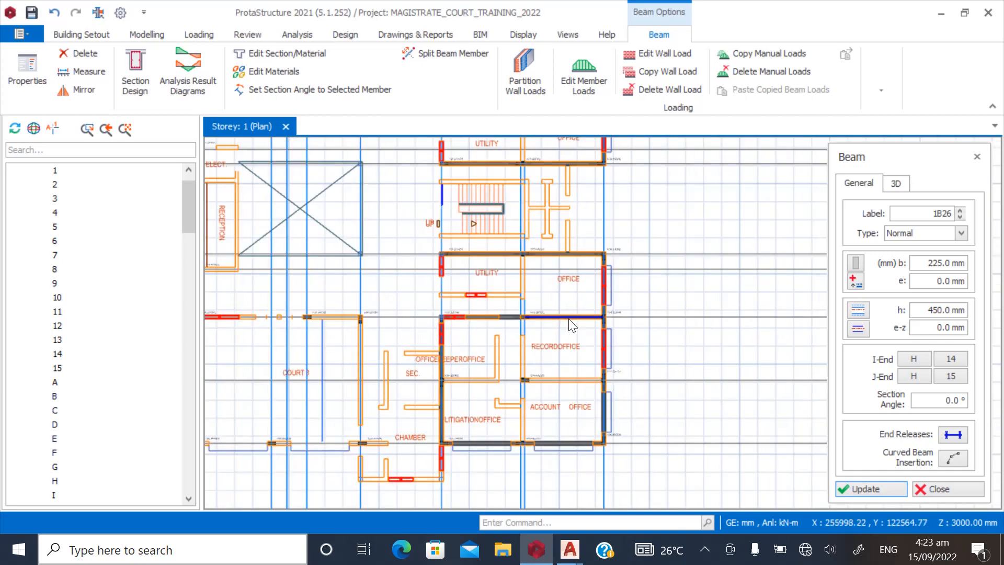
{"action": "scroll", "coordinate": [460, 318], "scroll_direction": "up", "scroll_amount": 3}
{"action": "scroll", "coordinate": [476, 319], "scroll_direction": "down", "scroll_amount": 1}
{"action": "left_click", "coordinate": [475, 319]}
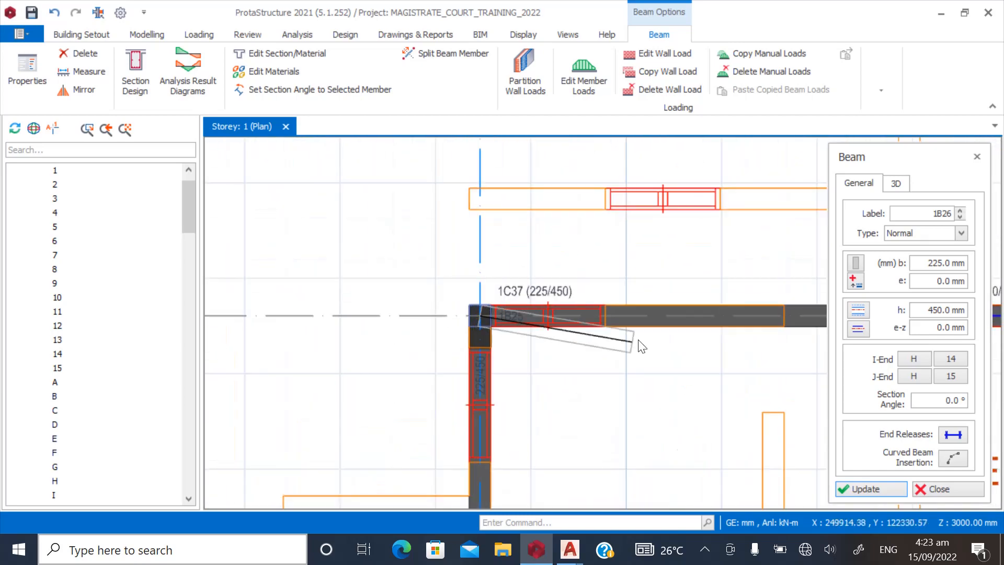
{"action": "scroll", "coordinate": [510, 347], "scroll_direction": "down", "scroll_amount": 1}
{"action": "scroll", "coordinate": [384, 325], "scroll_direction": "up", "scroll_amount": 3}
{"action": "left_click", "coordinate": [372, 304]}
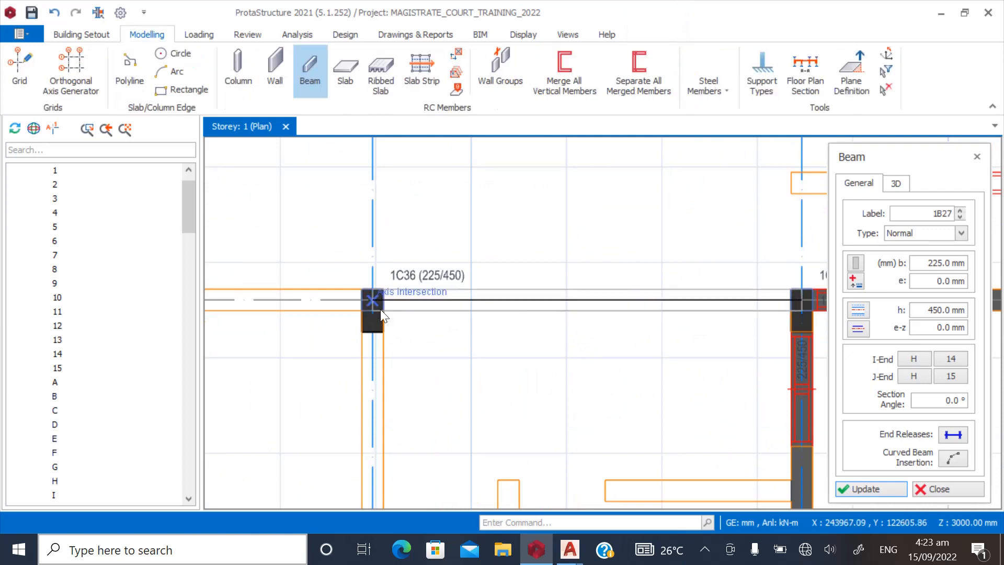
Continue the beam run along axis H from column 1C36 on axis 11 to column 1C15 on axis 1
{"action": "scroll", "coordinate": [556, 319], "scroll_direction": "down", "scroll_amount": 2}
{"action": "scroll", "coordinate": [441, 340], "scroll_direction": "up", "scroll_amount": 2}
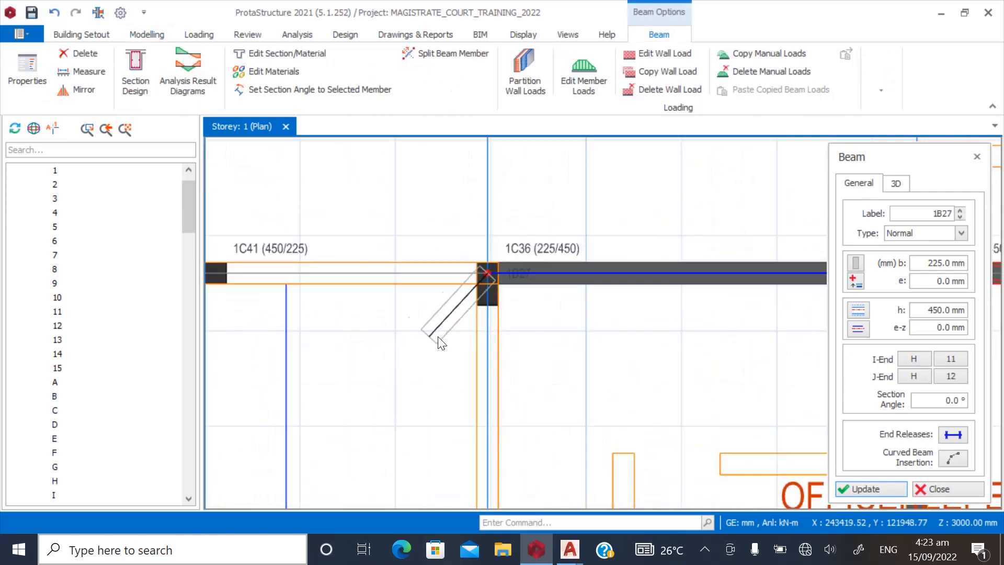
{"action": "scroll", "coordinate": [467, 392], "scroll_direction": "down", "scroll_amount": 1}
{"action": "scroll", "coordinate": [664, 406], "scroll_direction": "down", "scroll_amount": 1}
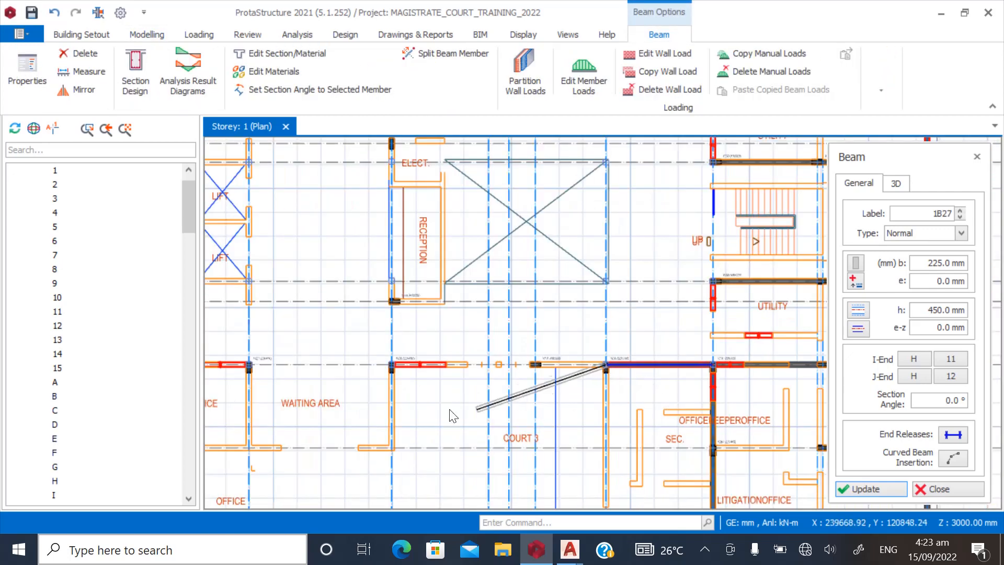
{"action": "scroll", "coordinate": [385, 395], "scroll_direction": "down", "scroll_amount": 1}
{"action": "scroll", "coordinate": [476, 424], "scroll_direction": "down", "scroll_amount": 1}
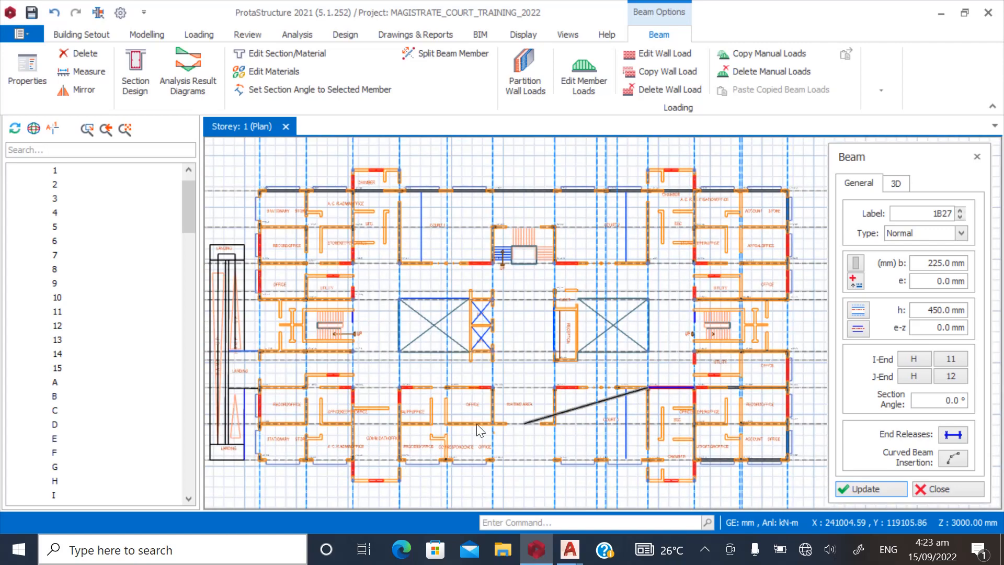
{"action": "scroll", "coordinate": [296, 413], "scroll_direction": "down", "scroll_amount": 1}
{"action": "scroll", "coordinate": [295, 412], "scroll_direction": "up", "scroll_amount": 1}
{"action": "scroll", "coordinate": [343, 411], "scroll_direction": "down", "scroll_amount": 1}
{"action": "scroll", "coordinate": [312, 396], "scroll_direction": "up", "scroll_amount": 1}
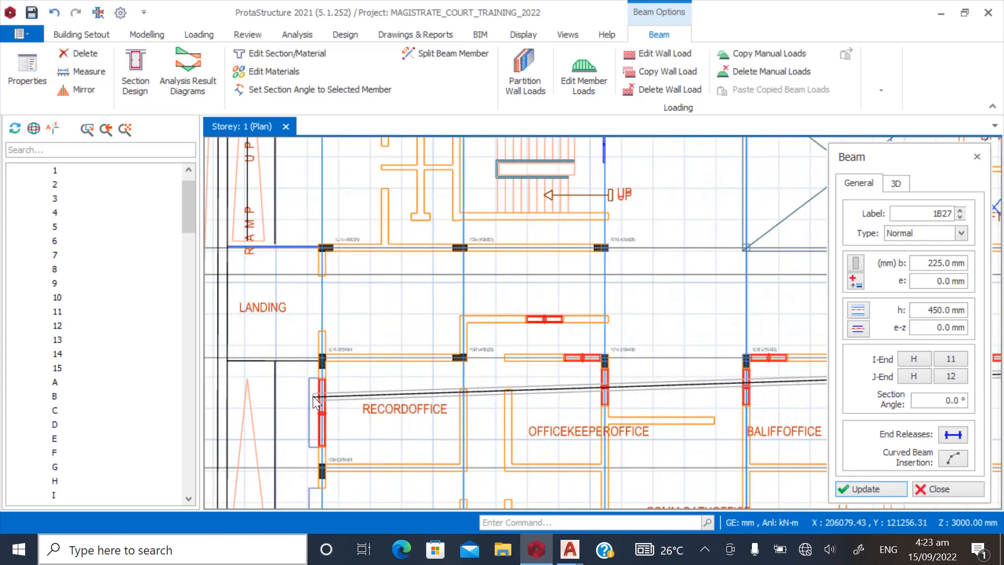
{"action": "scroll", "coordinate": [318, 368], "scroll_direction": "up", "scroll_amount": 1}
{"action": "scroll", "coordinate": [319, 366], "scroll_direction": "up", "scroll_amount": 1}
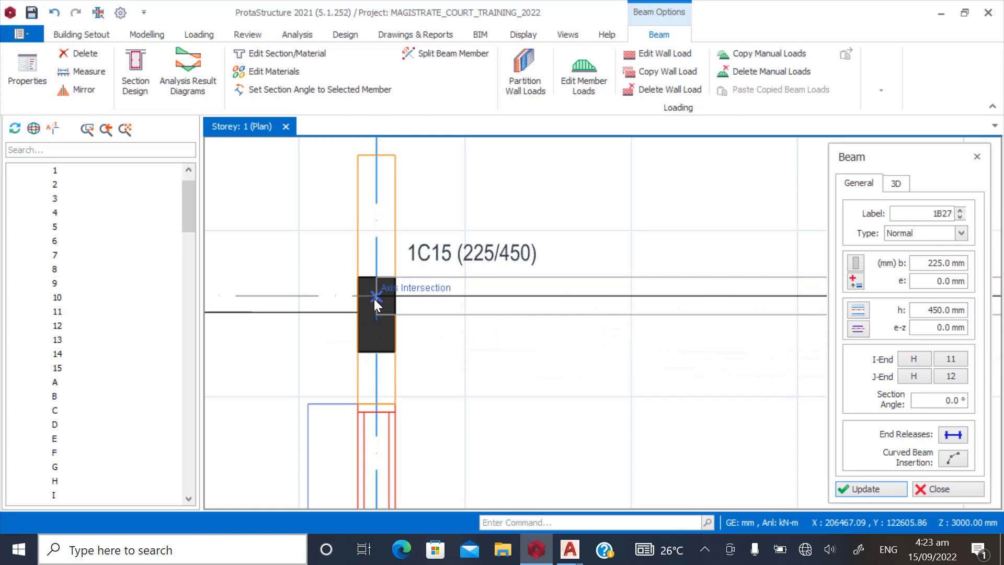
{"action": "left_click", "coordinate": [401, 363]}
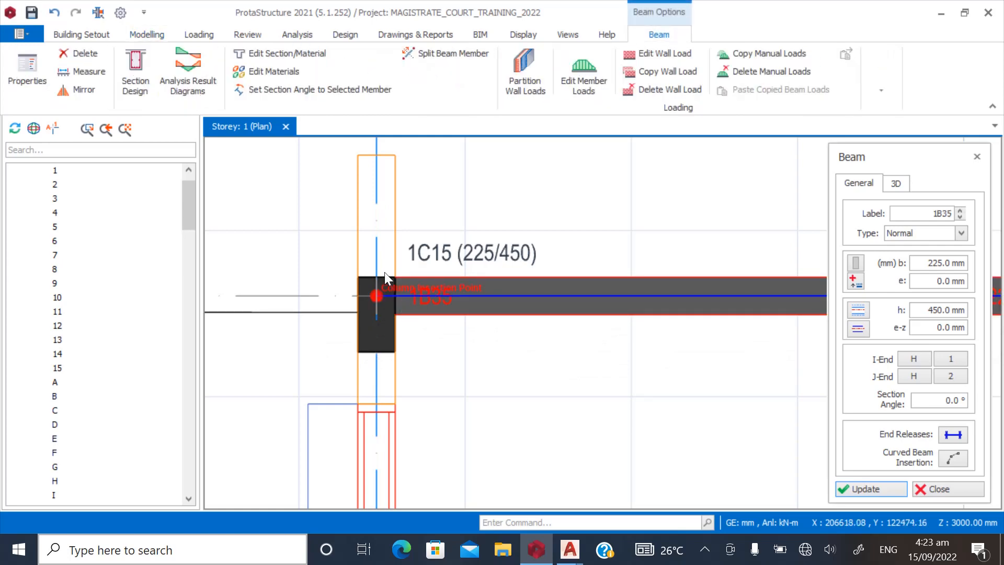
Continue the beam run along axis 1 from column 1C15 to column 1C16 on axis J
{"action": "scroll", "coordinate": [385, 268], "scroll_direction": "down", "scroll_amount": 1}
{"action": "scroll", "coordinate": [381, 448], "scroll_direction": "up", "scroll_amount": 3}
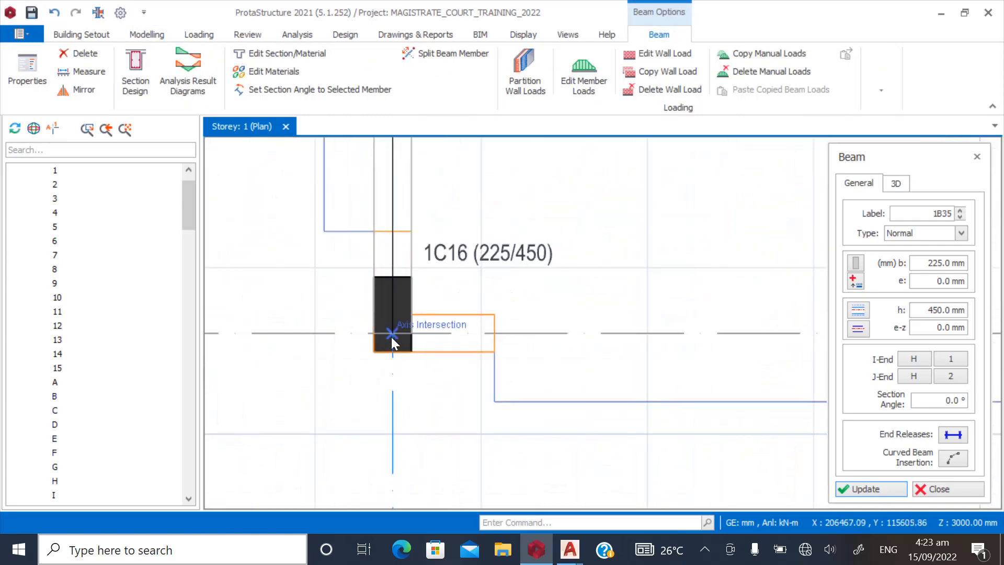
{"action": "left_click", "coordinate": [392, 335]}
{"action": "scroll", "coordinate": [366, 408], "scroll_direction": "down", "scroll_amount": 5}
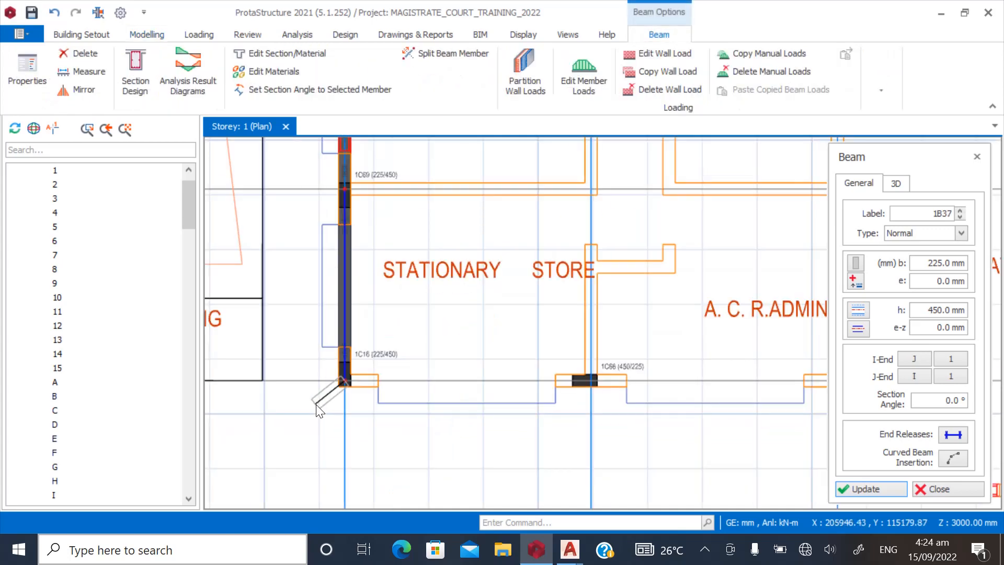
{"action": "scroll", "coordinate": [472, 394], "scroll_direction": "up", "scroll_amount": 3}
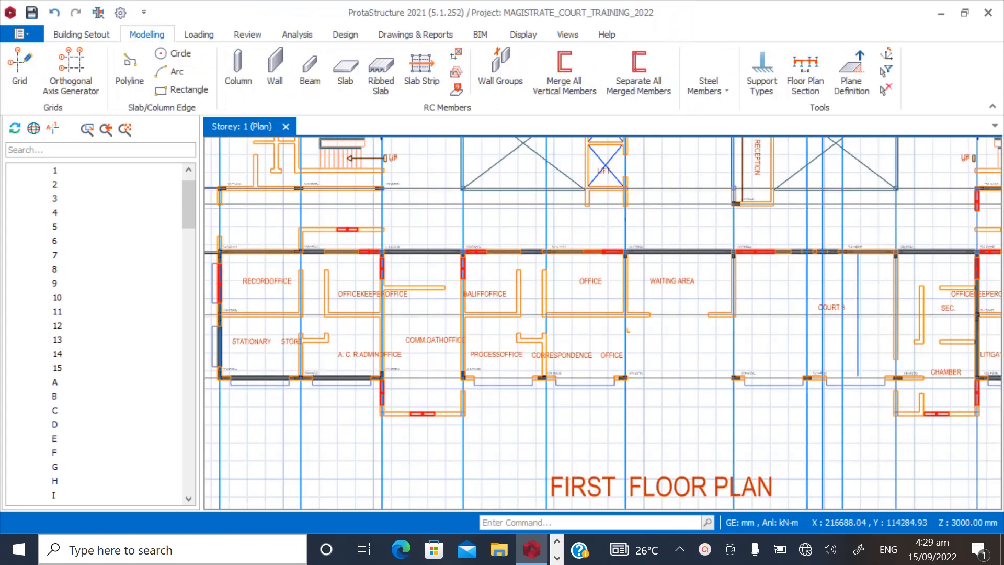
Offset axis I to the upper edge of the short partition wall between the Officekeeper and Baliff offices
{"action": "scroll", "coordinate": [398, 406], "scroll_direction": "up", "scroll_amount": 5}
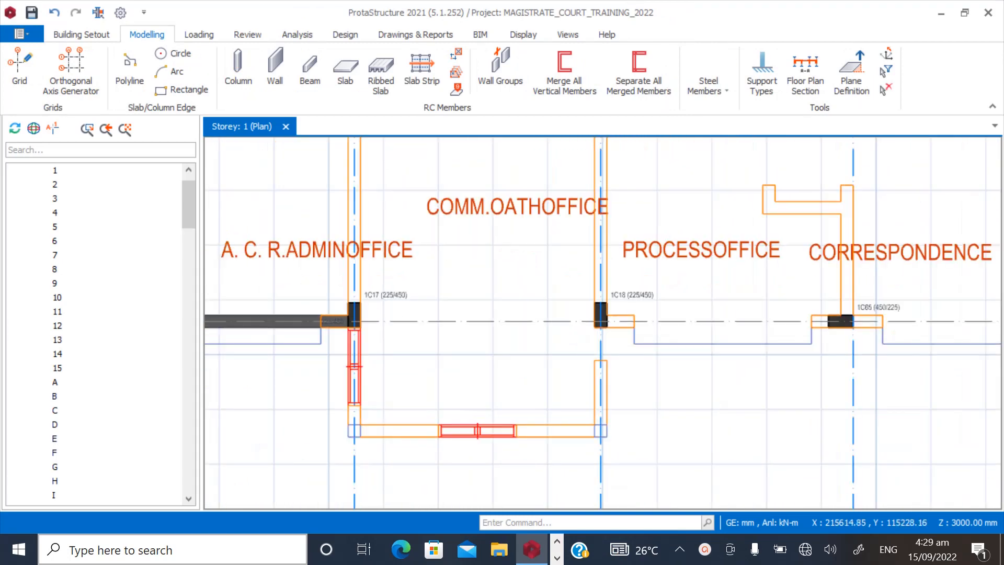
{"action": "scroll", "coordinate": [357, 455], "scroll_direction": "down", "scroll_amount": 4}
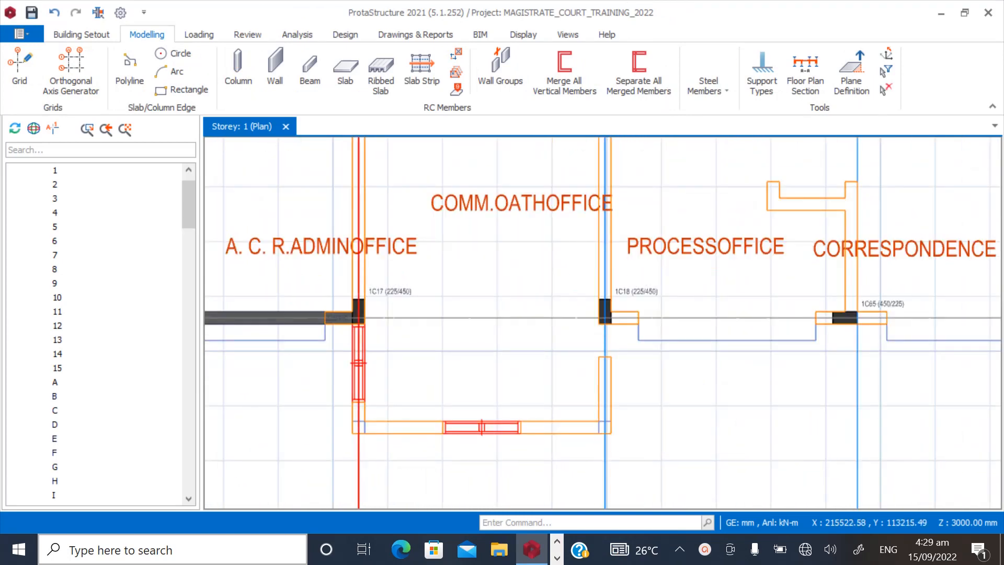
{"action": "scroll", "coordinate": [376, 151], "scroll_direction": "down", "scroll_amount": 1}
{"action": "scroll", "coordinate": [376, 152], "scroll_direction": "up", "scroll_amount": 4}
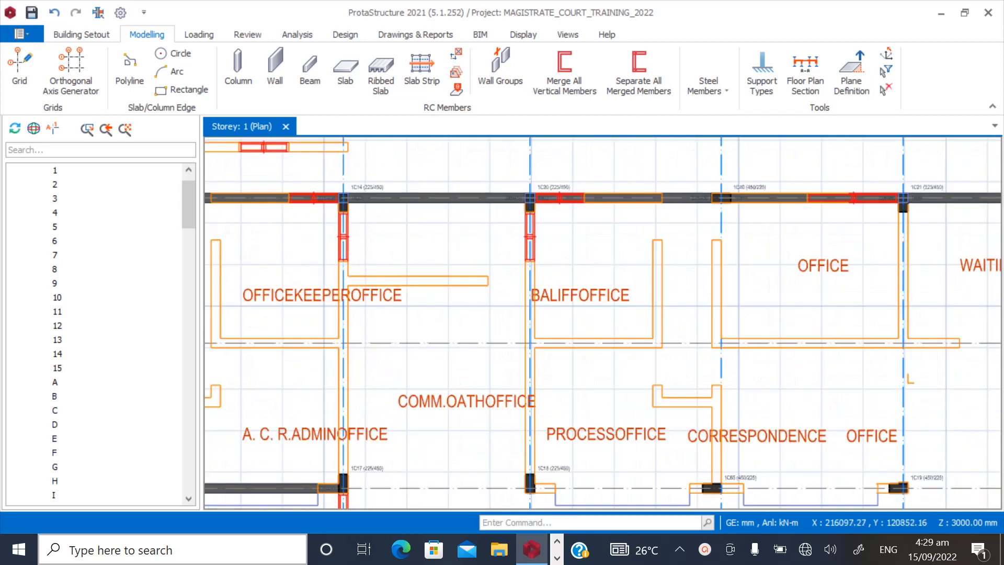
{"action": "scroll", "coordinate": [358, 270], "scroll_direction": "up", "scroll_amount": 1}
{"action": "scroll", "coordinate": [386, 282], "scroll_direction": "up", "scroll_amount": 2}
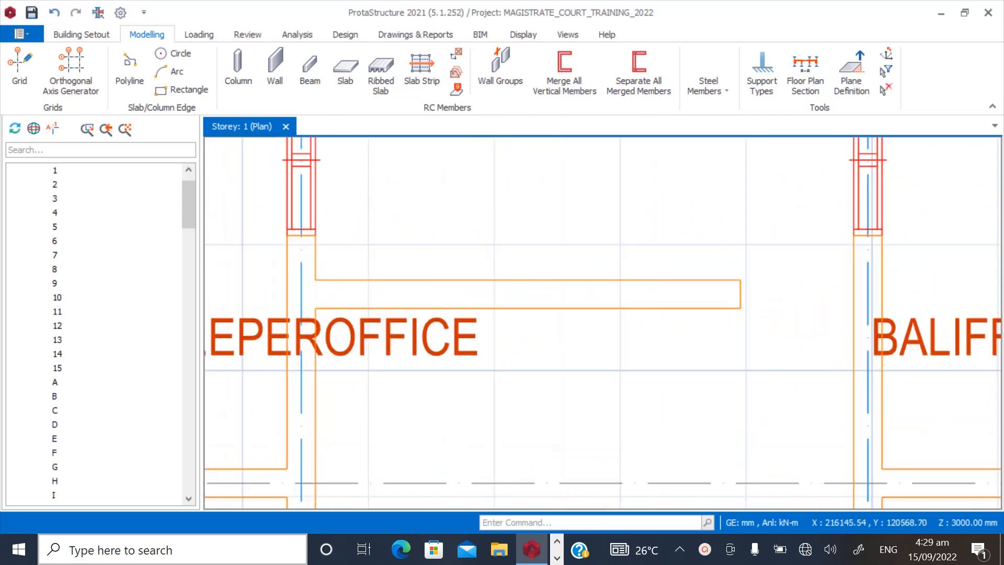
{"action": "scroll", "coordinate": [465, 268], "scroll_direction": "down", "scroll_amount": 2}
{"action": "scroll", "coordinate": [439, 285], "scroll_direction": "down", "scroll_amount": 1}
{"action": "scroll", "coordinate": [406, 309], "scroll_direction": "up", "scroll_amount": 2}
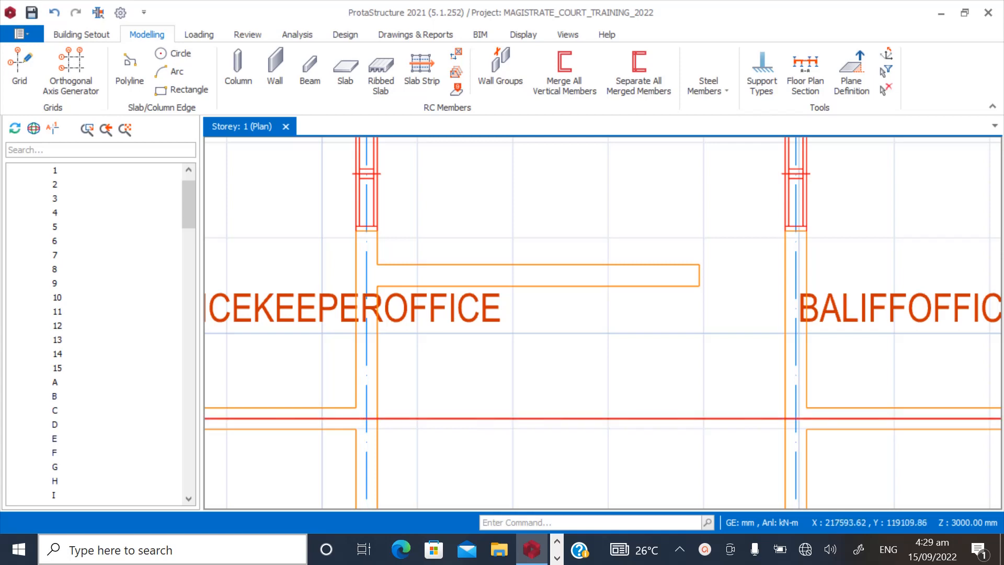
{"action": "left_click", "coordinate": [570, 419]}
{"action": "right_click", "coordinate": [570, 418]}
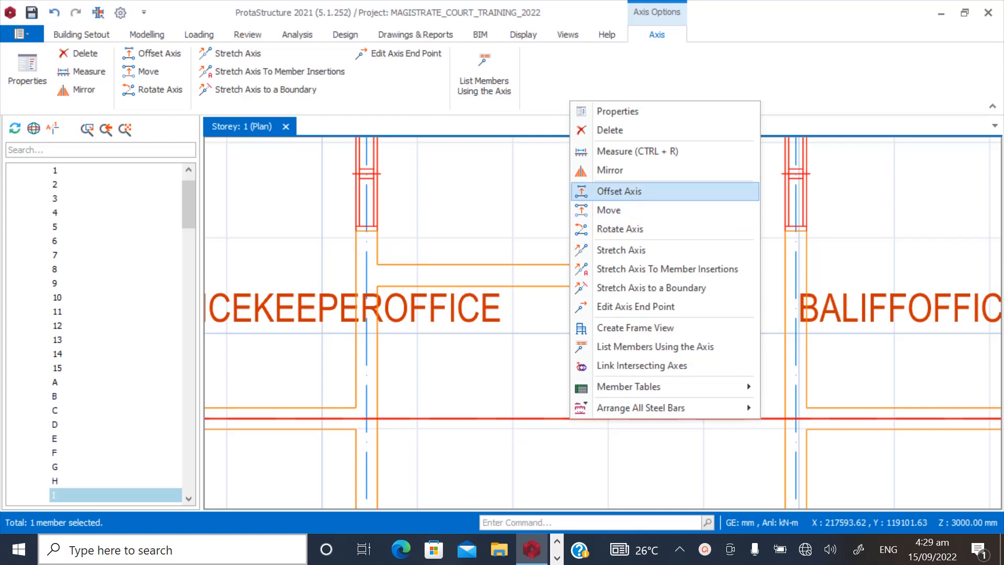
{"action": "left_click", "coordinate": [619, 191]}
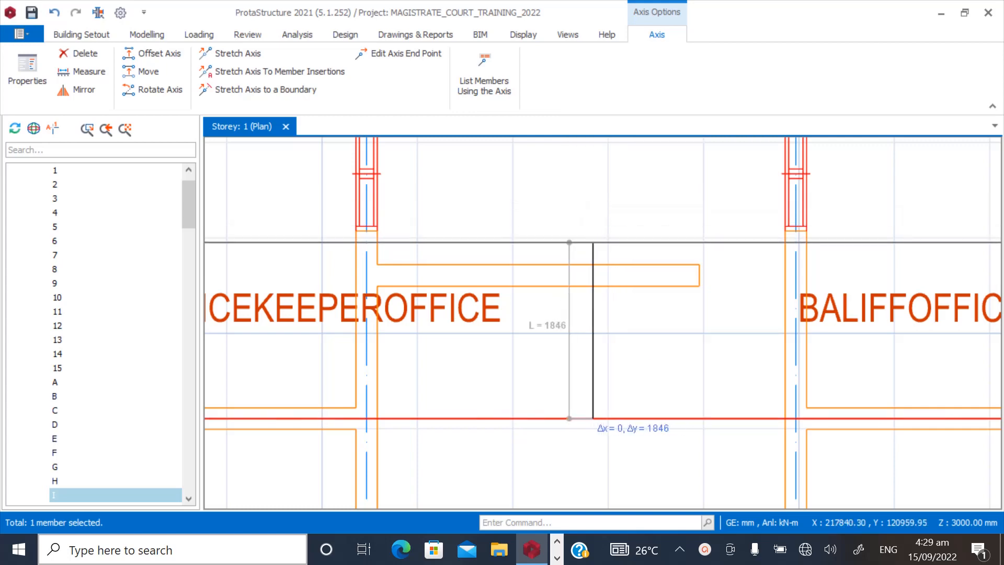
{"action": "left_click", "coordinate": [699, 265]}
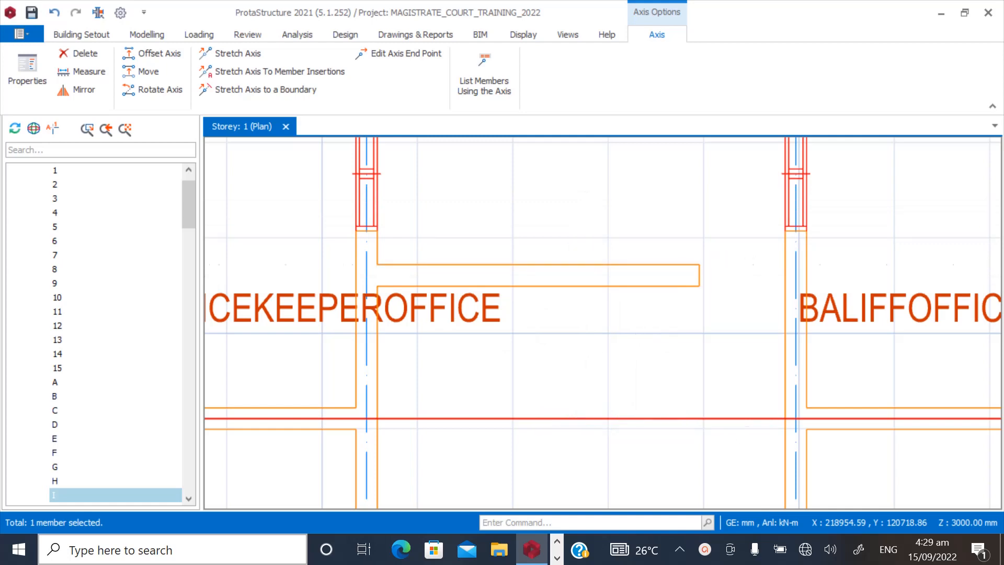
{"action": "key", "text": "Escape"}
{"action": "key", "text": "Escape"}
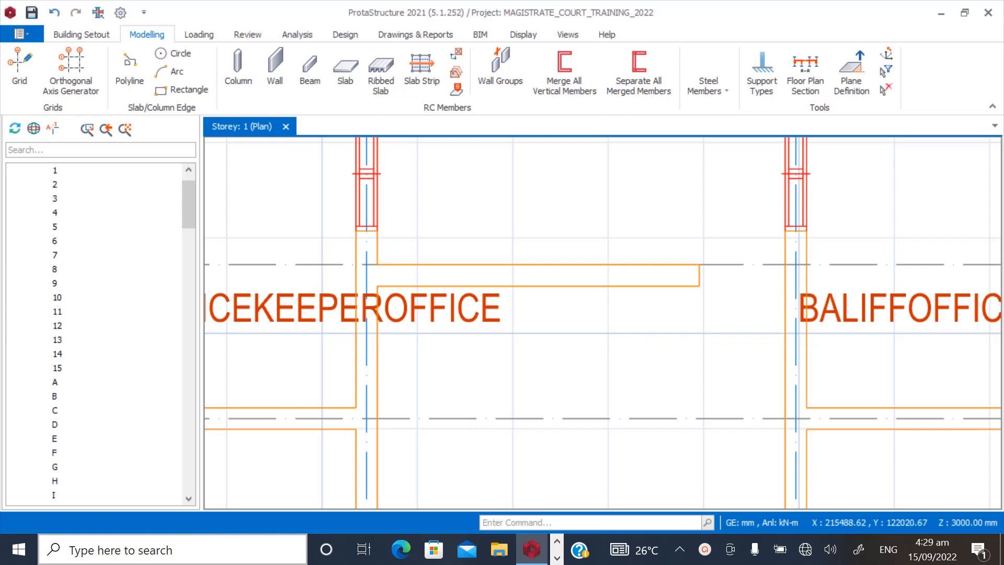
Measure the thickness of the short partition wall at its free end
{"action": "right_click", "coordinate": [483, 183]}
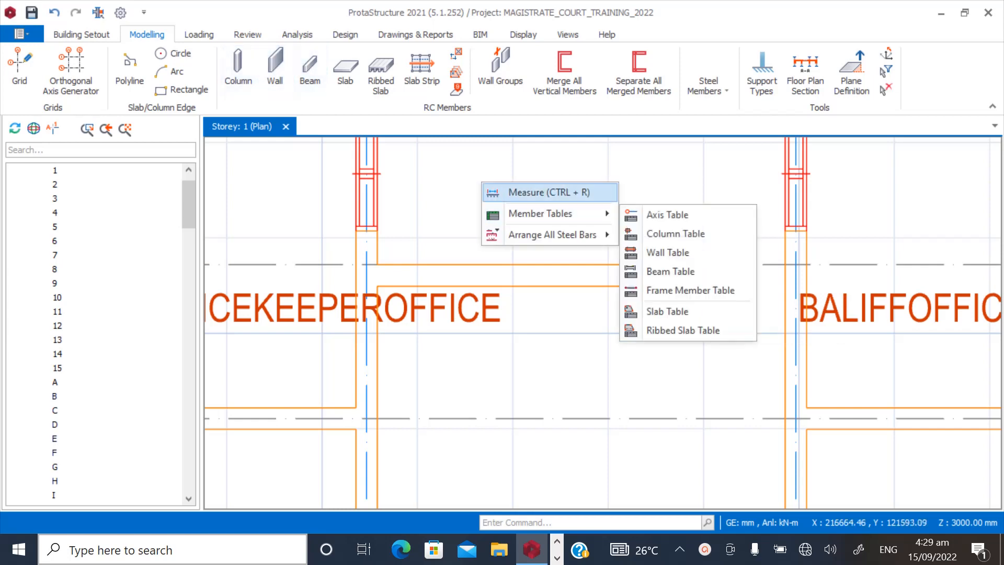
{"action": "left_click", "coordinate": [549, 193]}
{"action": "scroll", "coordinate": [696, 277], "scroll_direction": "up", "scroll_amount": 2}
{"action": "left_click", "coordinate": [693, 251]}
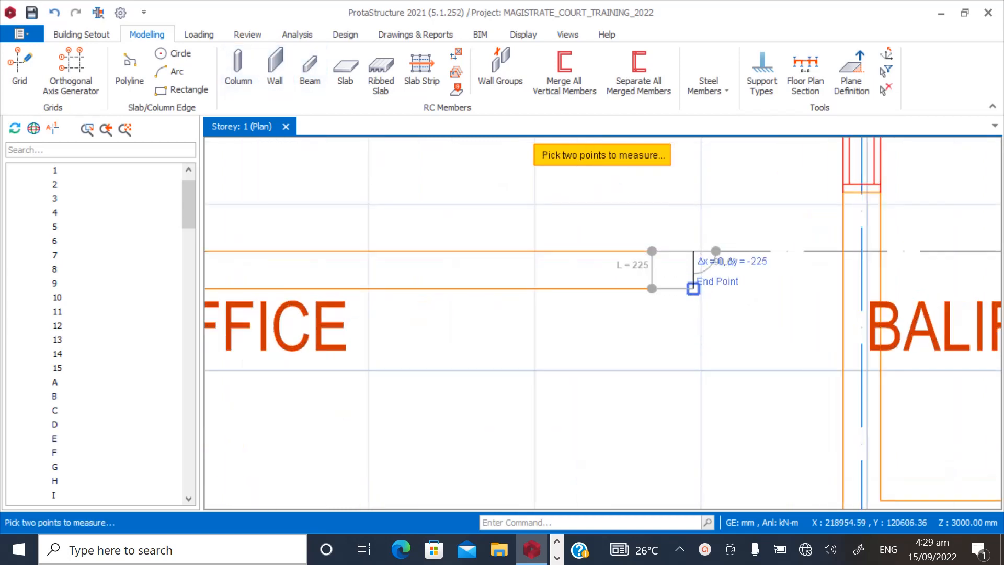
{"action": "key", "text": "Escape"}
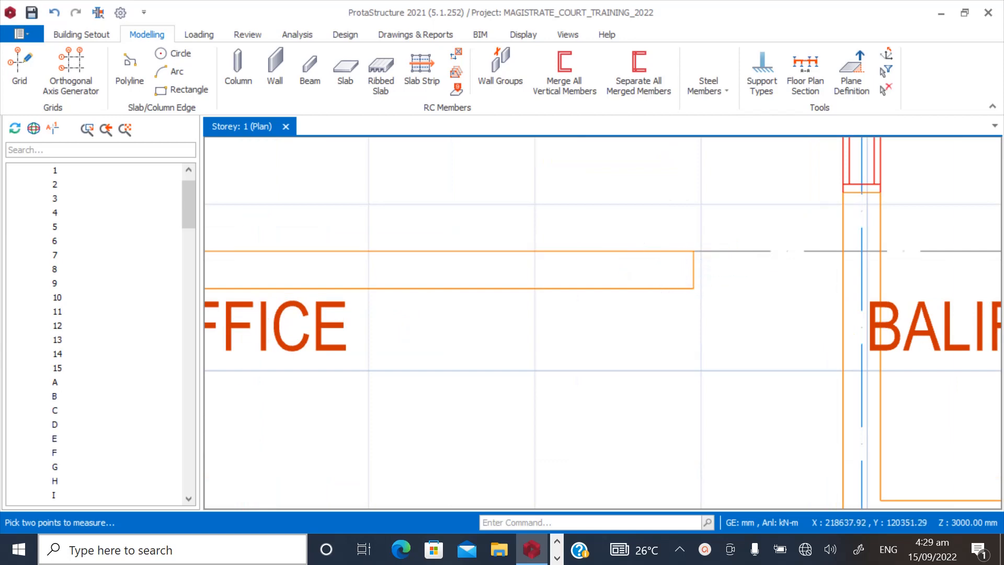
Offset the axis on the short partition wall's upper edge by -112.5 mm onto the wall's centreline
{"action": "left_click", "coordinate": [720, 253]}
{"action": "right_click", "coordinate": [720, 215]}
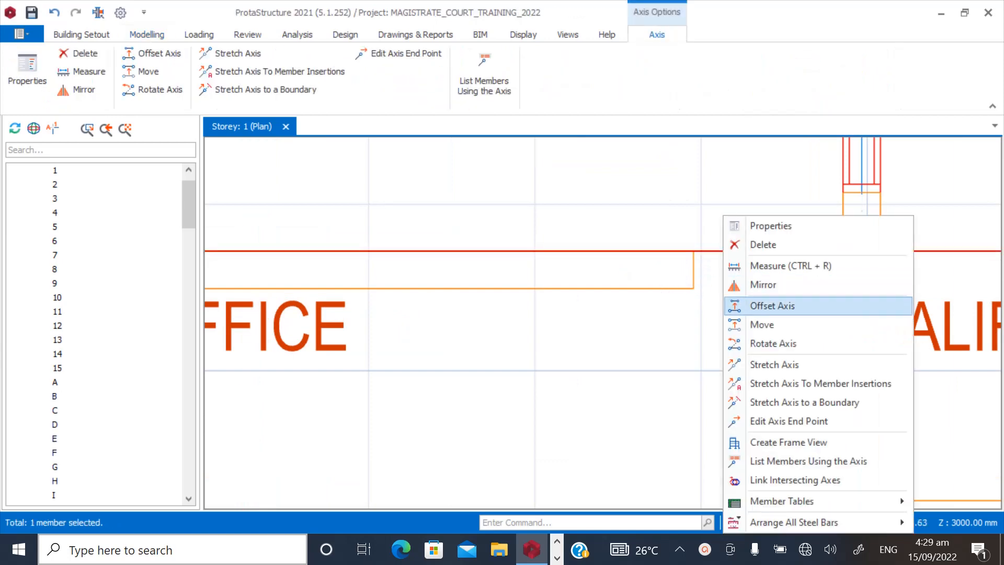
{"action": "left_click", "coordinate": [743, 305]}
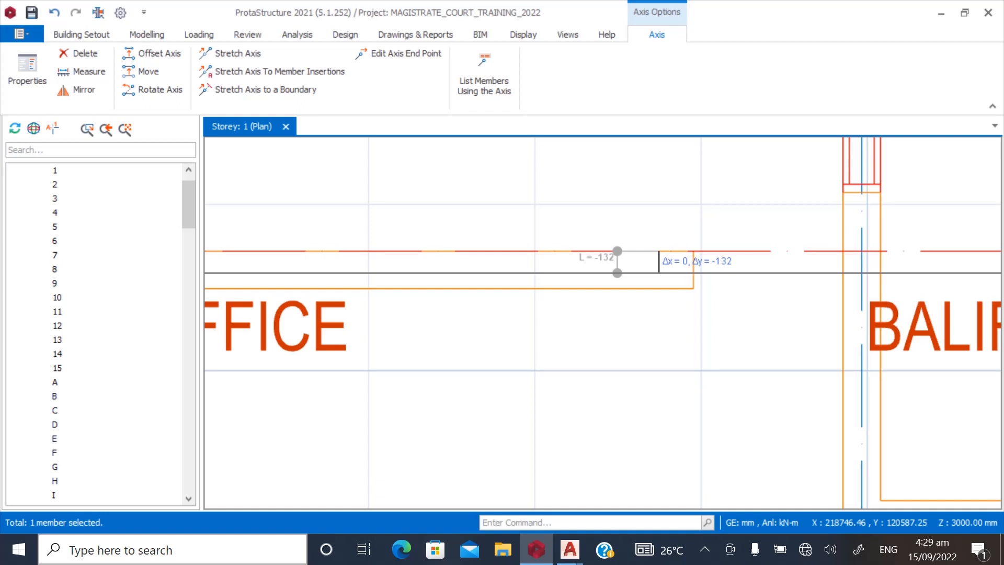
{"action": "key", "text": "Tab"}
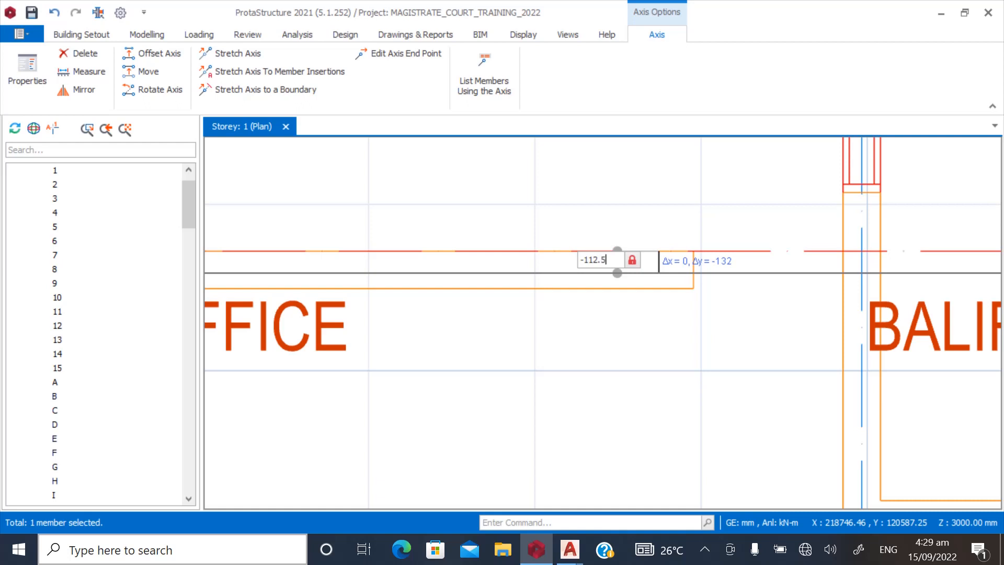
{"action": "type", "text": "-112.5"}
{"action": "key", "text": "Return"}
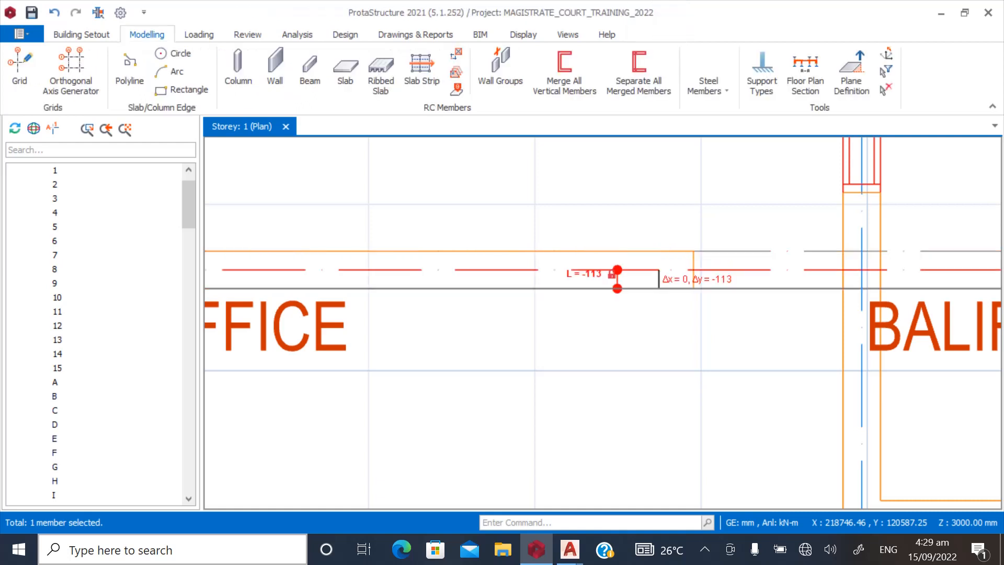
{"action": "key", "text": "Escape"}
Offset axis J downward to the outer edge of the projecting wall below columns 1C17 and 1C18
{"action": "scroll", "coordinate": [650, 341], "scroll_direction": "down", "scroll_amount": 3}
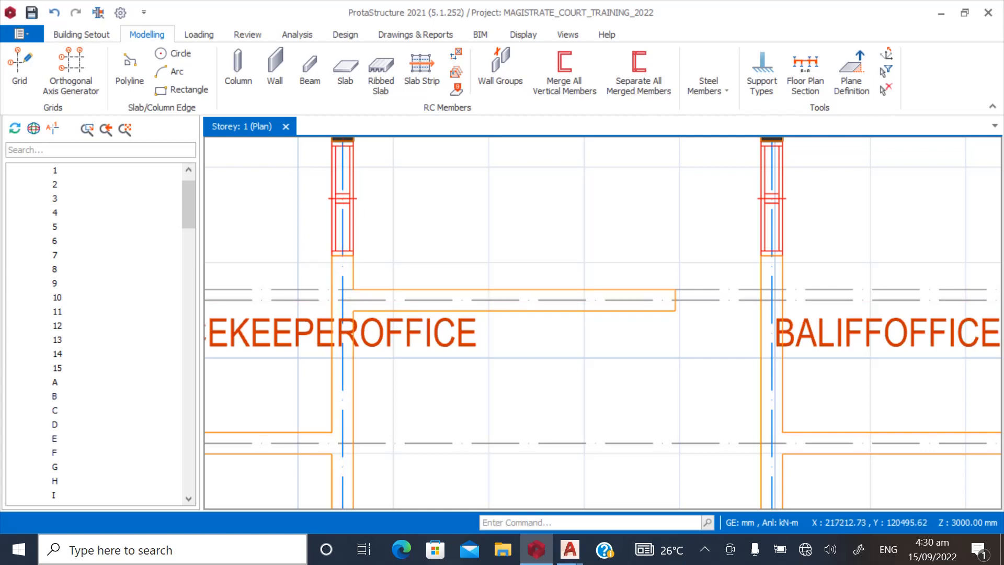
{"action": "scroll", "coordinate": [454, 301], "scroll_direction": "down", "scroll_amount": 3}
{"action": "scroll", "coordinate": [485, 265], "scroll_direction": "down", "scroll_amount": 2}
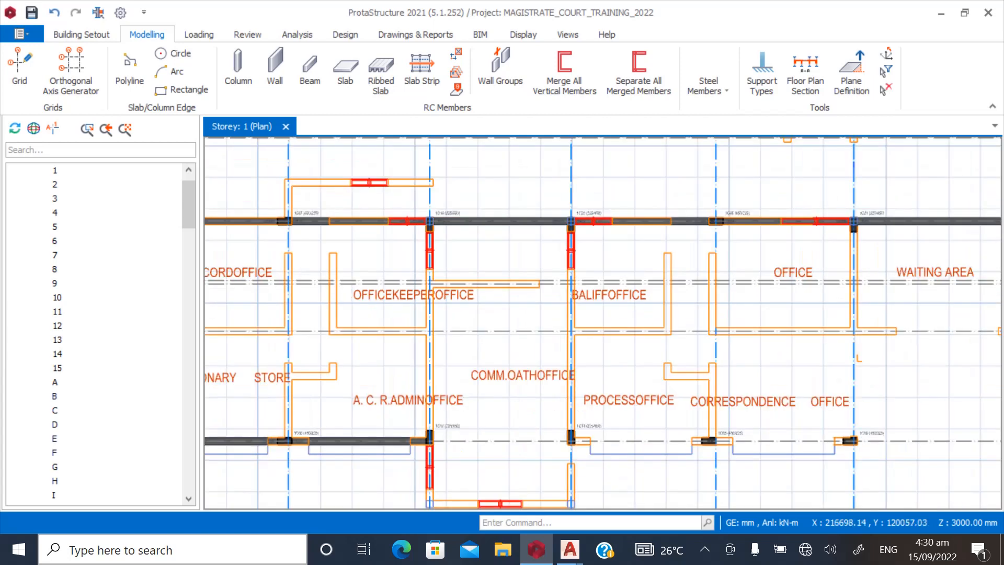
{"action": "scroll", "coordinate": [419, 265], "scroll_direction": "down", "scroll_amount": 2}
{"action": "scroll", "coordinate": [428, 412], "scroll_direction": "up", "scroll_amount": 3}
{"action": "scroll", "coordinate": [424, 370], "scroll_direction": "up", "scroll_amount": 2}
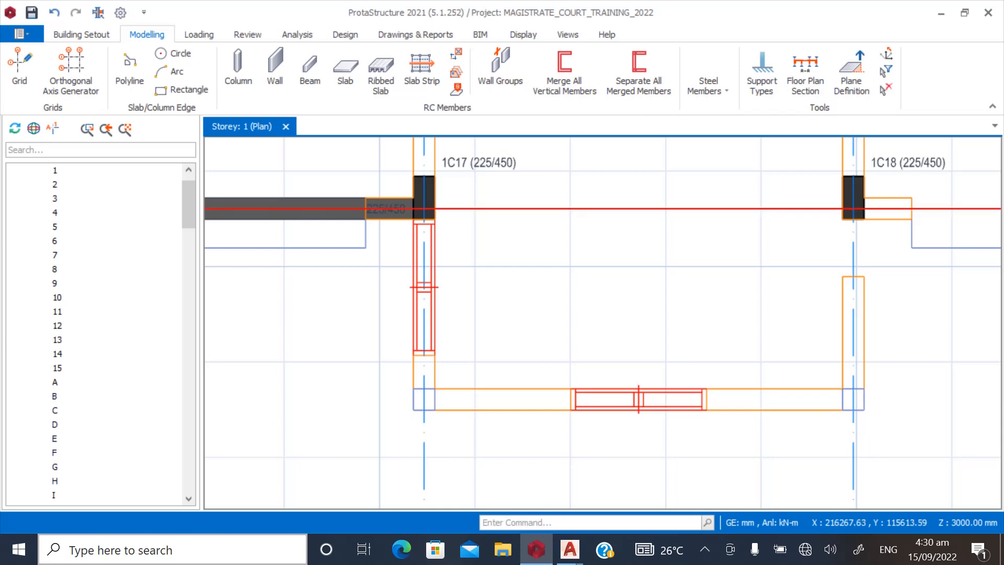
{"action": "left_click", "coordinate": [501, 208]}
{"action": "right_click", "coordinate": [501, 208]}
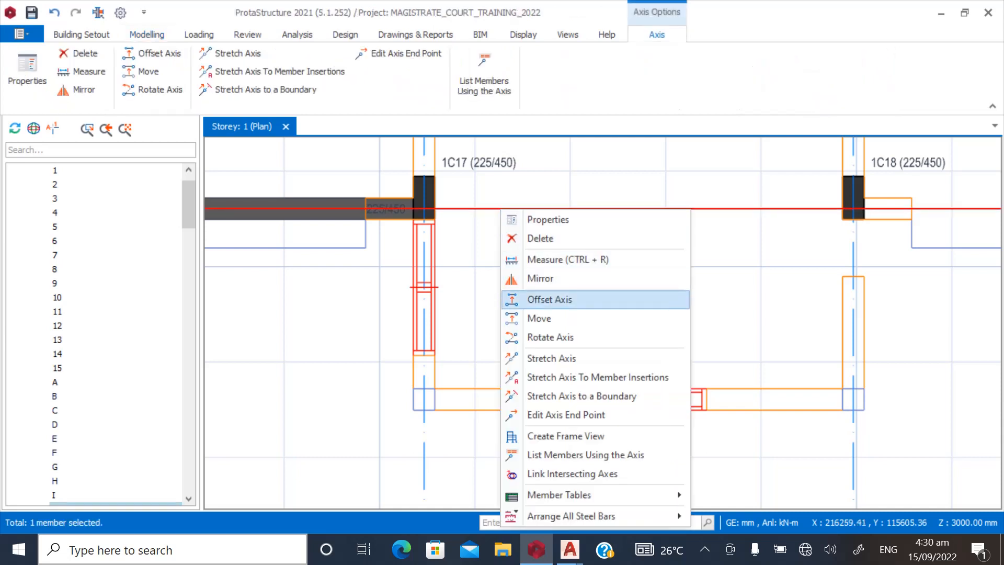
{"action": "left_click", "coordinate": [549, 299]}
{"action": "scroll", "coordinate": [440, 425], "scroll_direction": "up", "scroll_amount": 2}
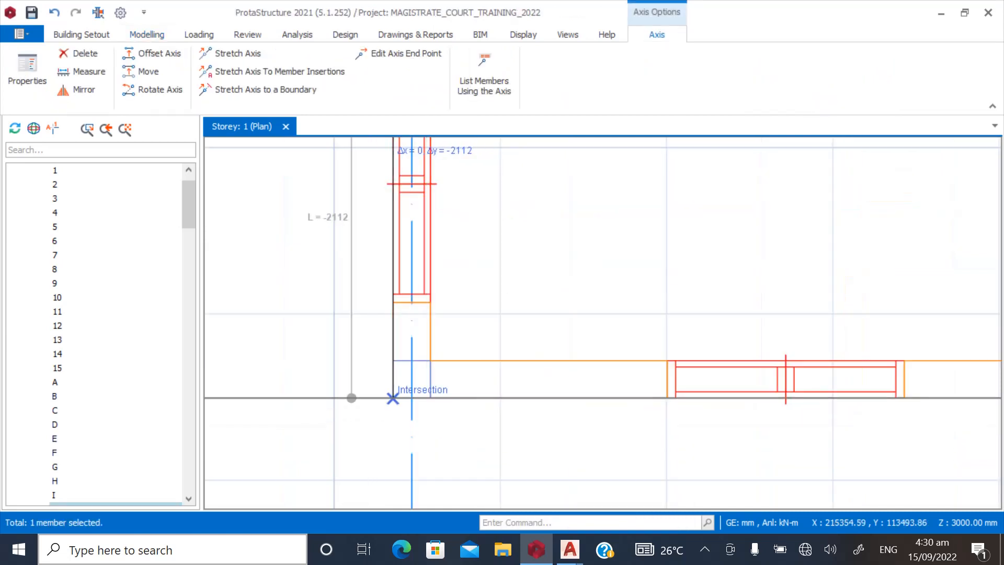
{"action": "left_click", "coordinate": [392, 398]}
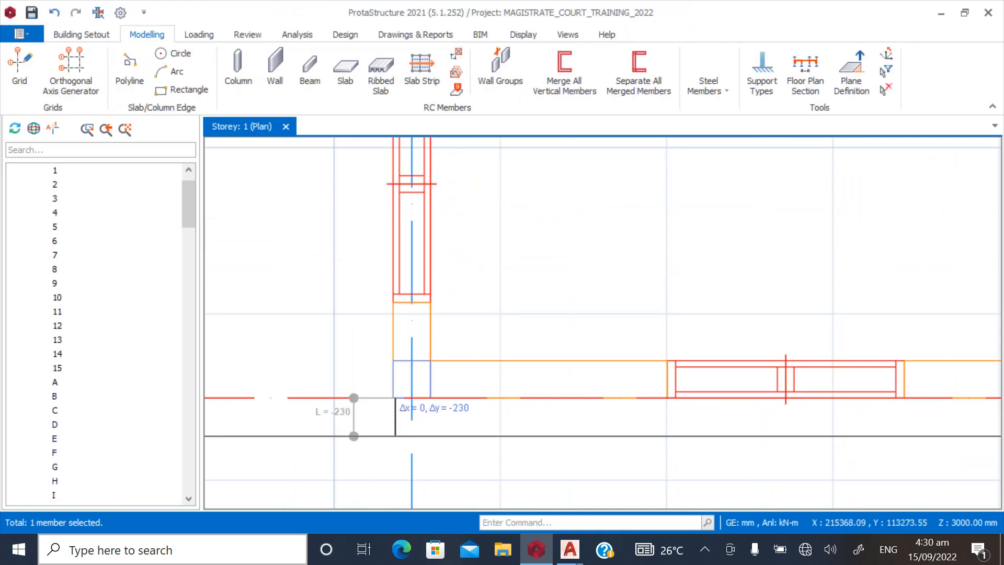
Offset the axis on the projecting wall's outer edge upward onto that wall's centreline
{"action": "right_click", "coordinate": [529, 399]}
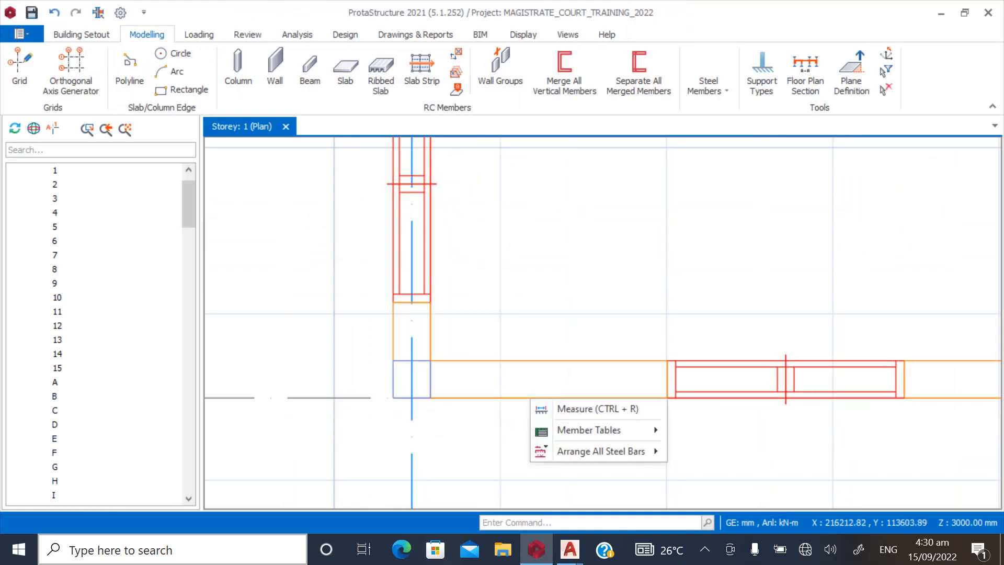
{"action": "left_click", "coordinate": [354, 398]}
{"action": "right_click", "coordinate": [354, 399]}
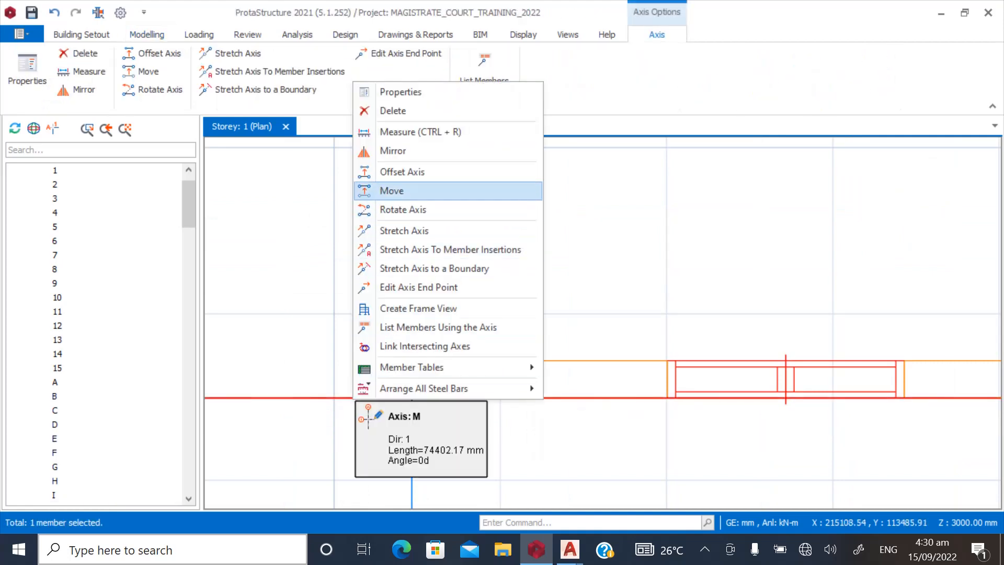
{"action": "left_click", "coordinate": [402, 172]}
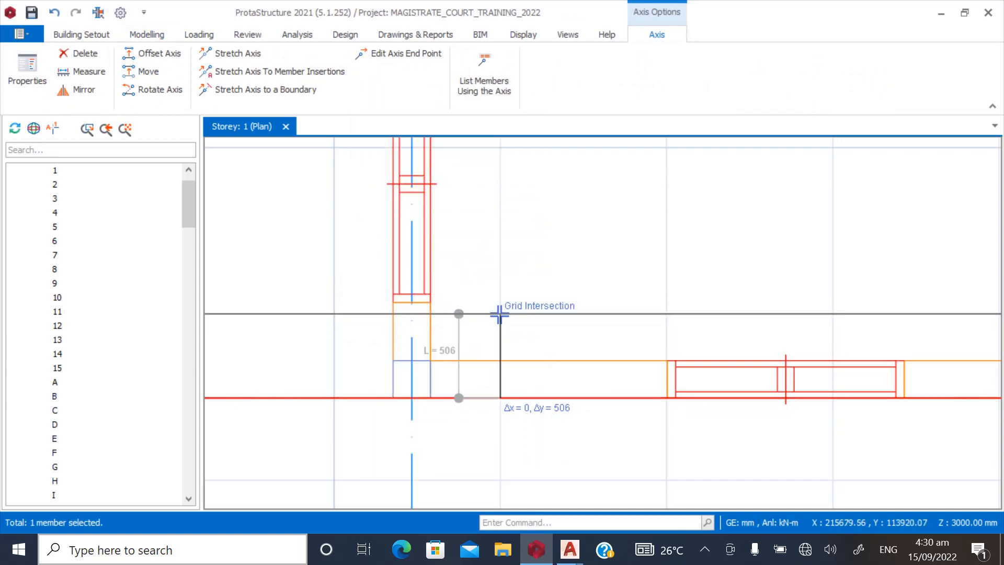
{"action": "key", "text": "Tab"}
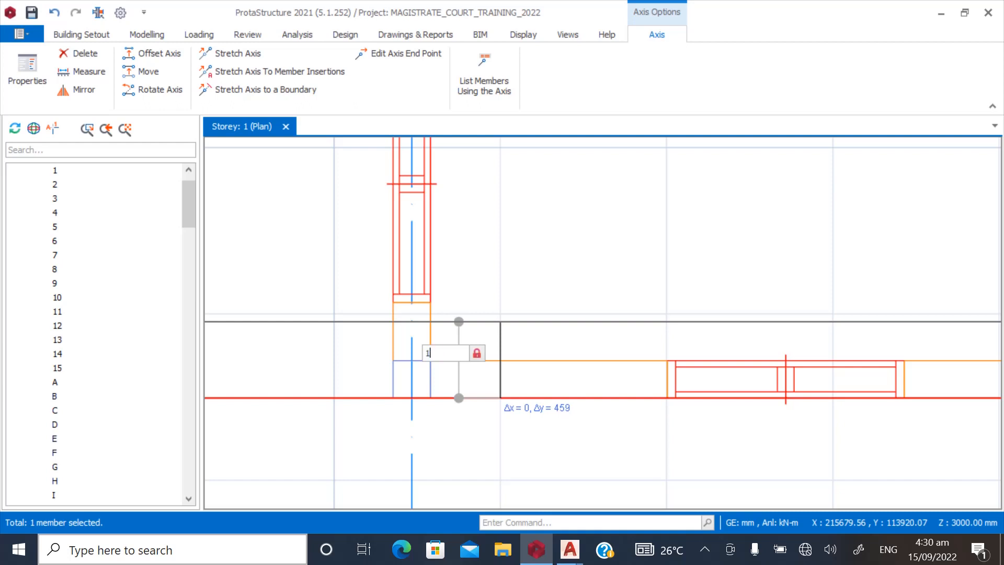
{"action": "key", "text": "Return"}
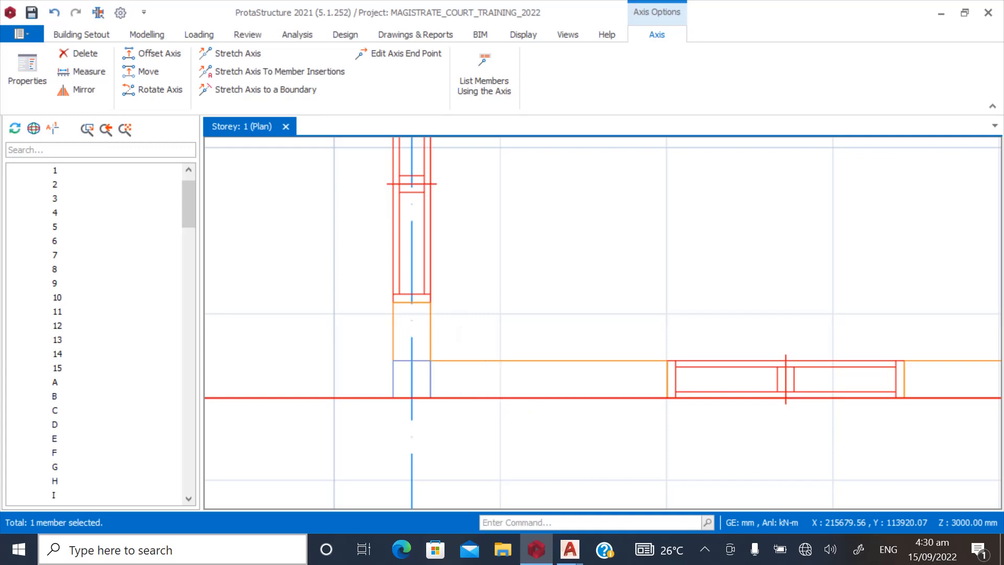
{"action": "key", "text": "Escape"}
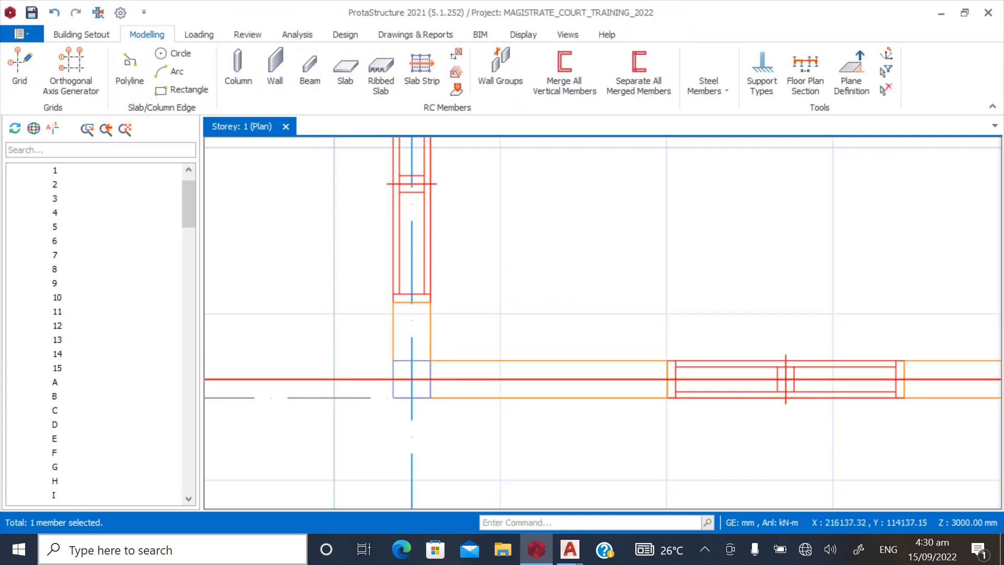
{"action": "key", "text": "Escape"}
Model a 225 × 450 mm beam run along axis 3 from column 1C14 to the projecting wall's centreline axis
{"action": "scroll", "coordinate": [603, 322], "scroll_direction": "down", "scroll_amount": 5}
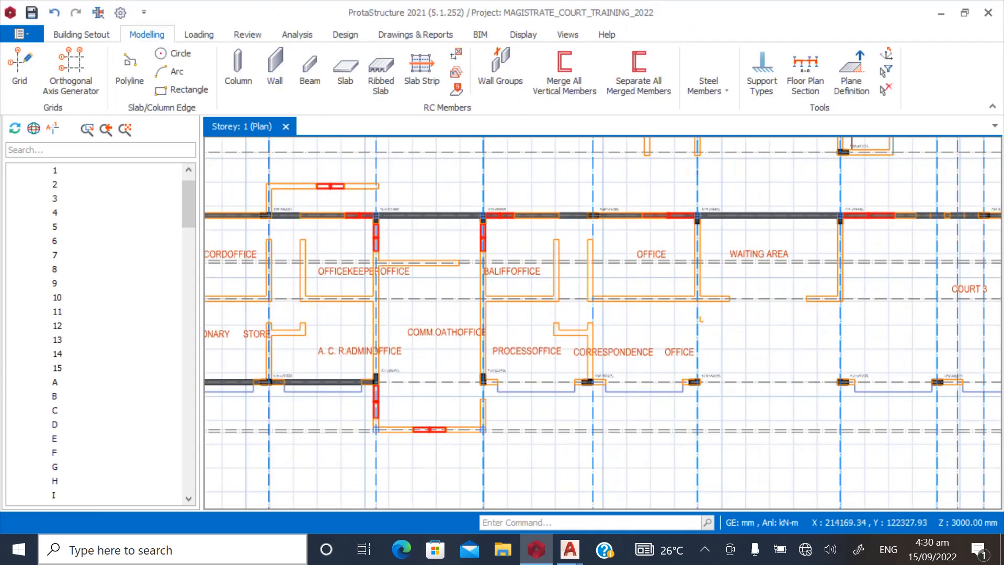
{"action": "scroll", "coordinate": [603, 322], "scroll_direction": "up", "scroll_amount": 3}
{"action": "scroll", "coordinate": [389, 187], "scroll_direction": "up", "scroll_amount": 3}
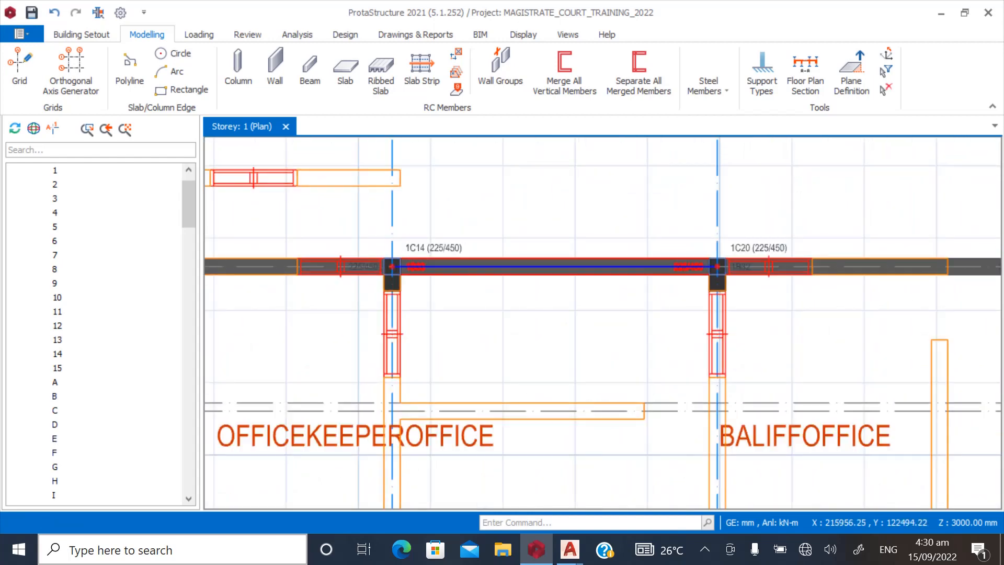
{"action": "left_click", "coordinate": [419, 267]}
{"action": "left_click", "coordinate": [147, 34]}
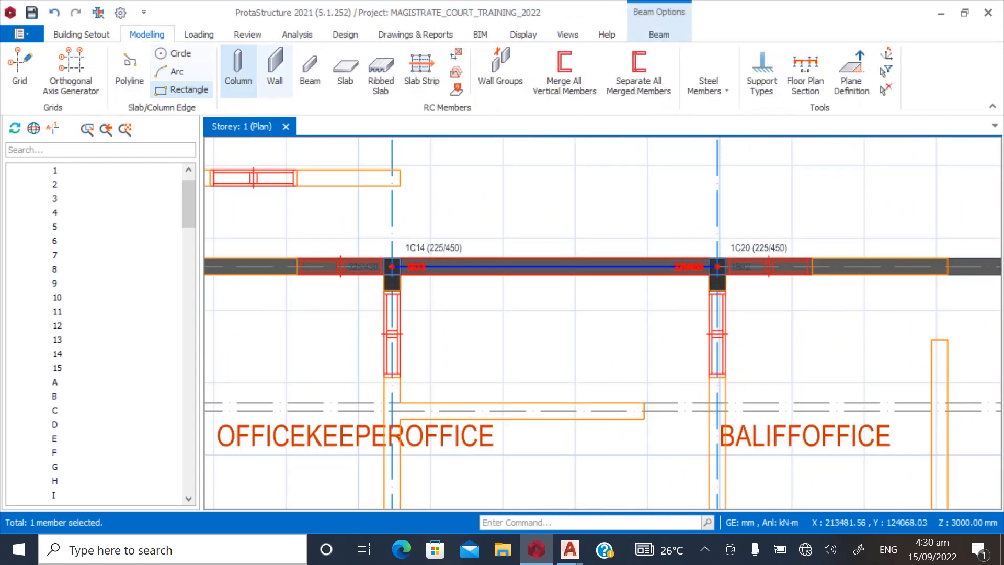
{"action": "left_click", "coordinate": [309, 71]}
{"action": "scroll", "coordinate": [400, 250], "scroll_direction": "up", "scroll_amount": 2}
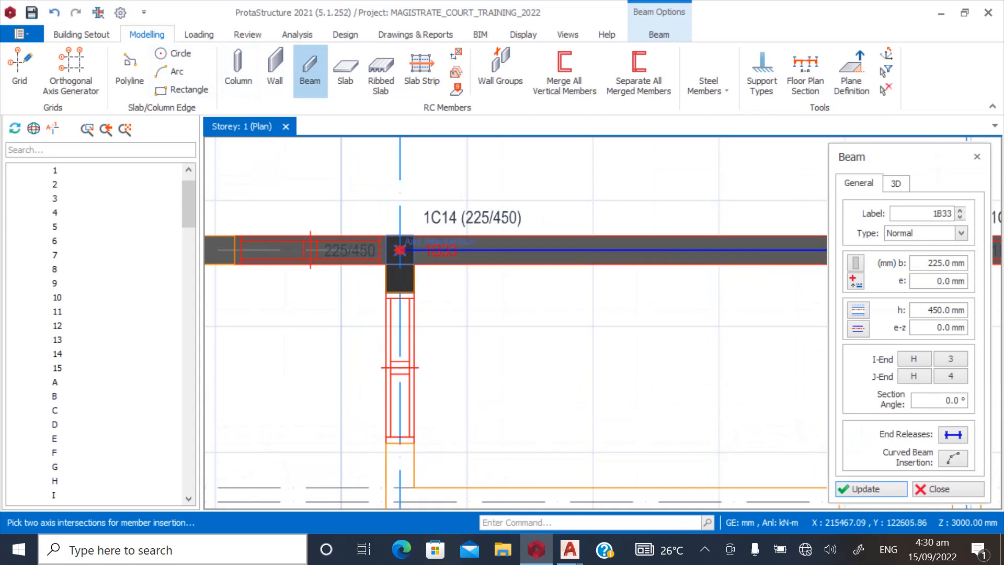
{"action": "scroll", "coordinate": [400, 250], "scroll_direction": "down", "scroll_amount": 4}
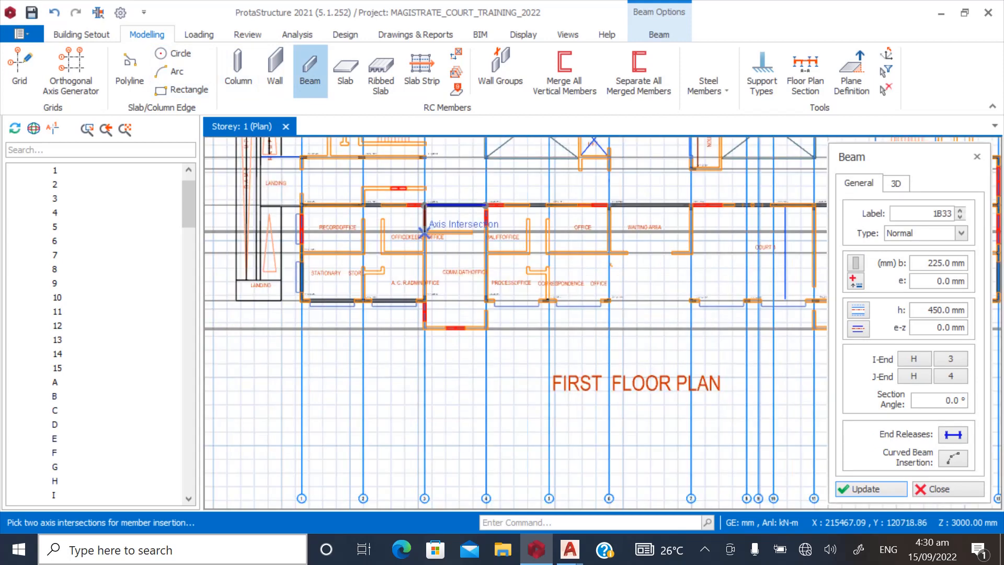
{"action": "scroll", "coordinate": [421, 329], "scroll_direction": "up", "scroll_amount": 4}
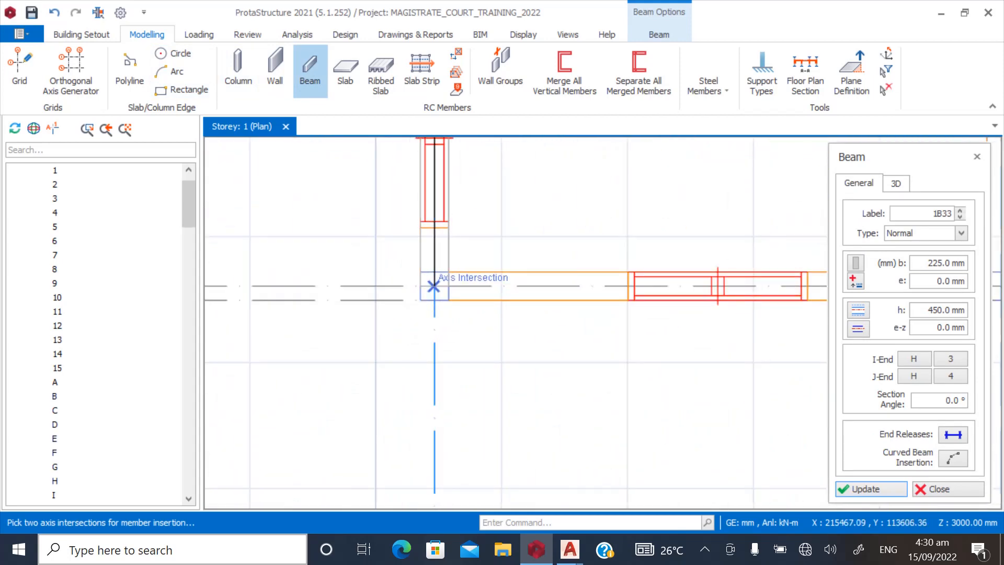
{"action": "left_click", "coordinate": [434, 286]}
Model the beam run along axis 4 from column 1C20 to the projecting wall's centreline axis
{"action": "scroll", "coordinate": [314, 403], "scroll_direction": "down", "scroll_amount": 3}
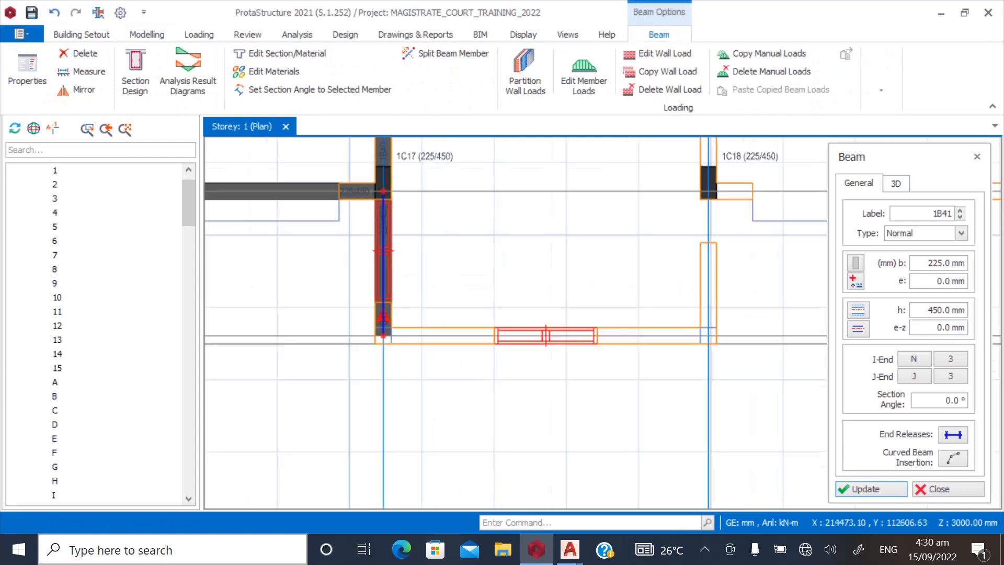
{"action": "scroll", "coordinate": [398, 314], "scroll_direction": "down", "scroll_amount": 4}
{"action": "scroll", "coordinate": [438, 219], "scroll_direction": "up", "scroll_amount": 5}
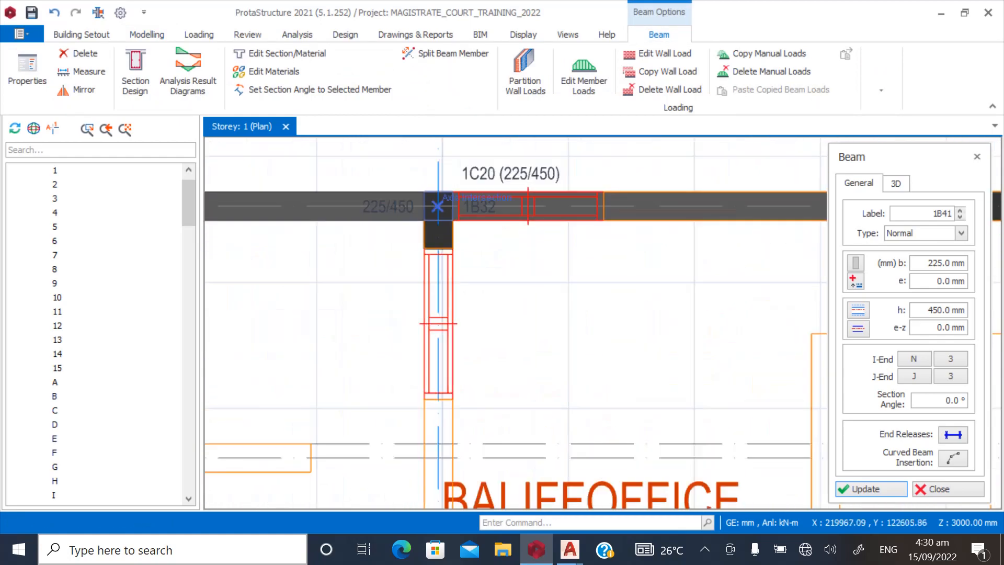
{"action": "scroll", "coordinate": [437, 205], "scroll_direction": "down", "scroll_amount": 4}
{"action": "scroll", "coordinate": [501, 307], "scroll_direction": "up", "scroll_amount": 6}
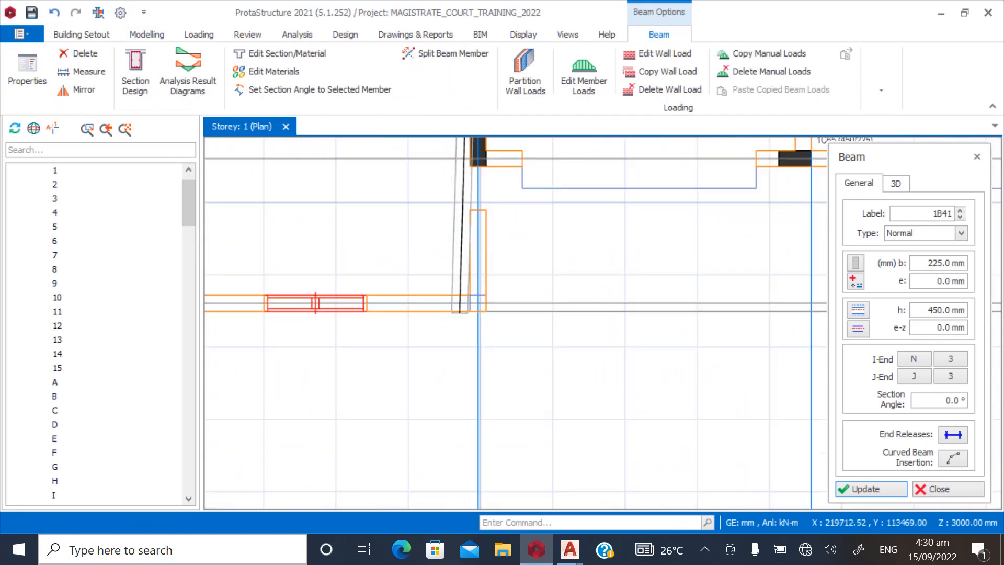
{"action": "left_click", "coordinate": [501, 288]}
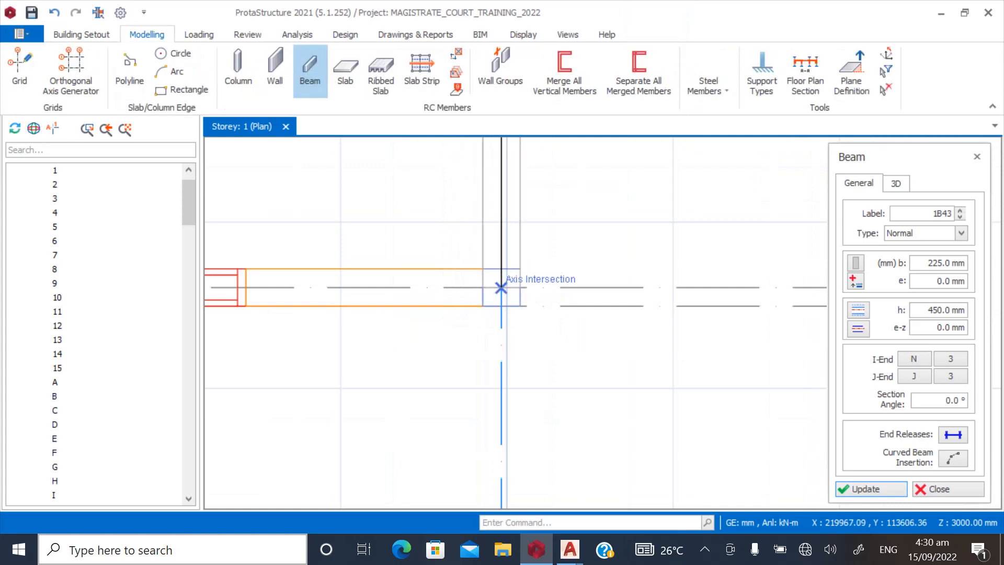
Add the beam along the projecting wall's centreline axis between axes 4 and 3, and end beam insertion
{"action": "scroll", "coordinate": [501, 287], "scroll_direction": "down", "scroll_amount": 3}
{"action": "scroll", "coordinate": [303, 239], "scroll_direction": "up", "scroll_amount": 3}
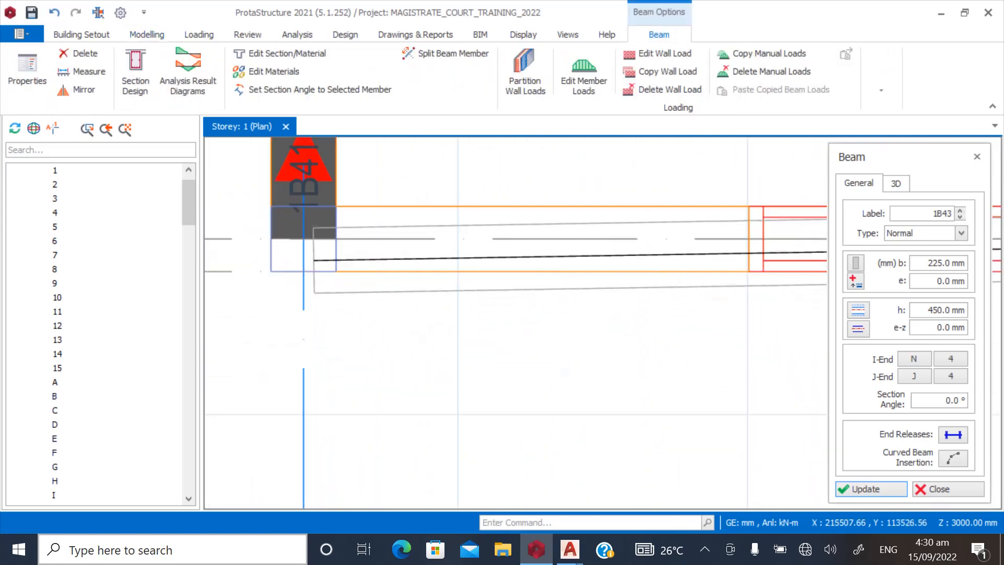
{"action": "left_click", "coordinate": [303, 239]}
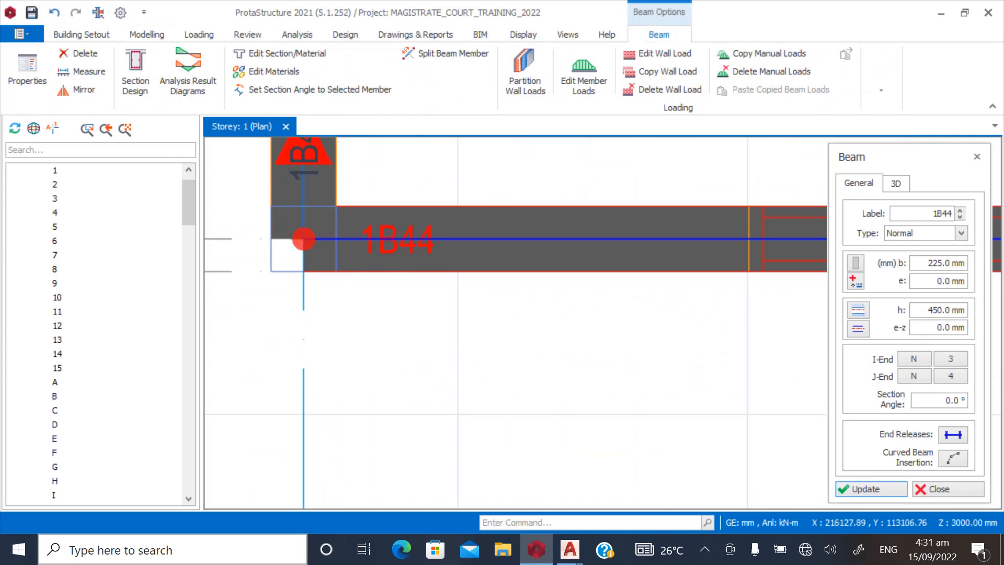
{"action": "scroll", "coordinate": [303, 239], "scroll_direction": "down", "scroll_amount": 4}
{"action": "key", "text": "Escape"}
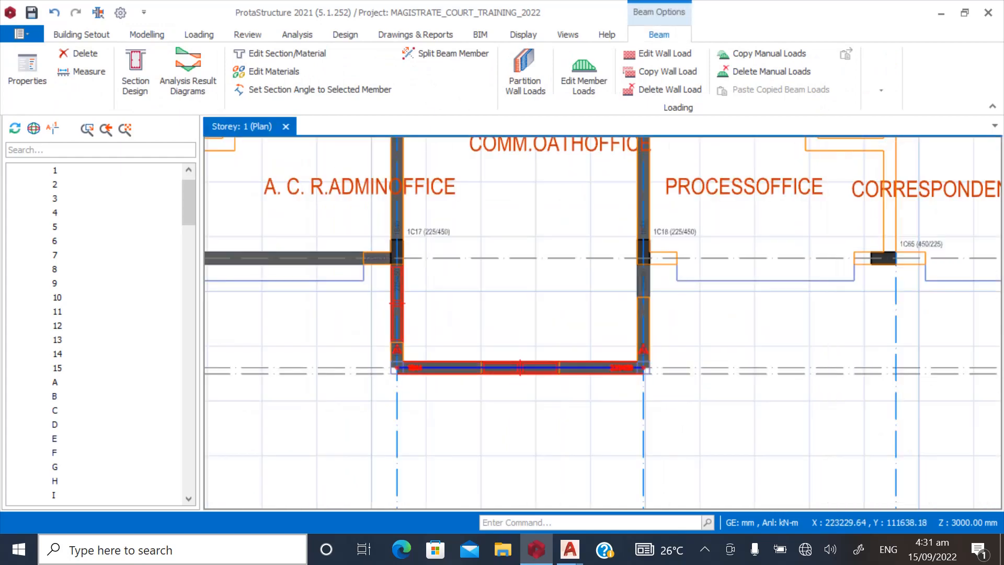
Model a 225 × 450 mm beam along the short partition wall's centreline axis from axis 3 to axis 4
{"action": "scroll", "coordinate": [601, 322], "scroll_direction": "down", "scroll_amount": 4}
{"action": "scroll", "coordinate": [419, 292], "scroll_direction": "up", "scroll_amount": 3}
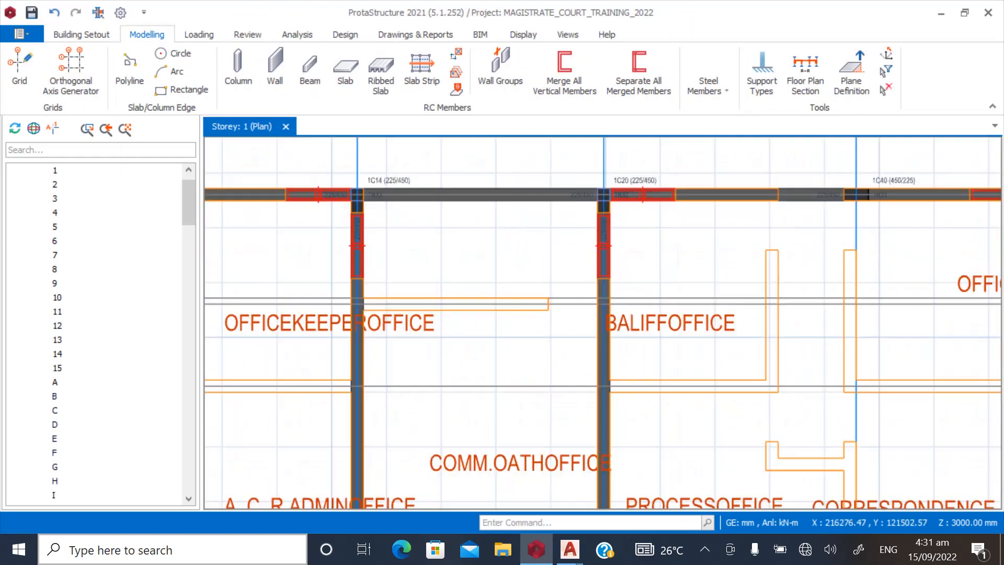
{"action": "left_click", "coordinate": [413, 195]}
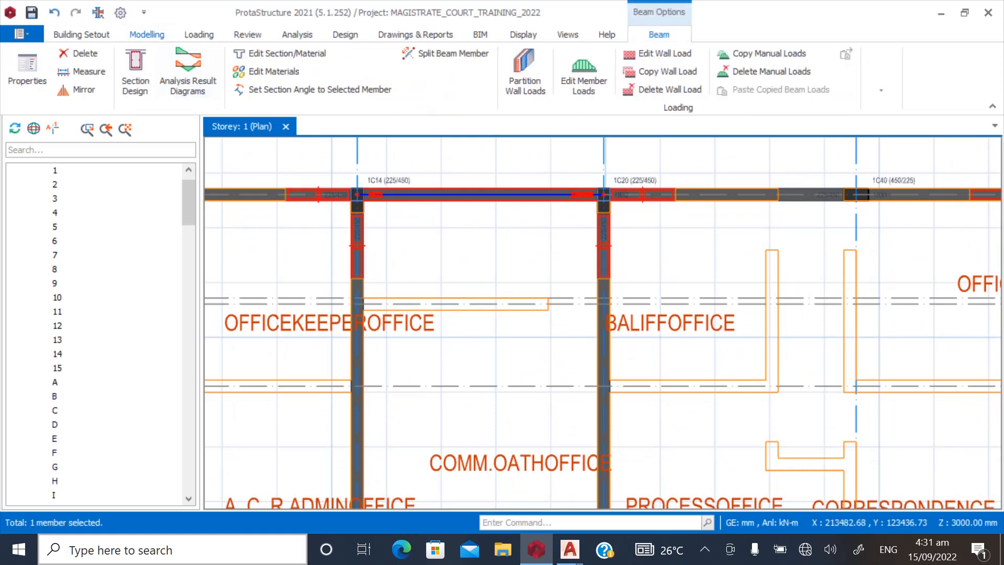
{"action": "left_click", "coordinate": [146, 35]}
{"action": "left_click", "coordinate": [310, 71]}
{"action": "scroll", "coordinate": [375, 325], "scroll_direction": "up", "scroll_amount": 3}
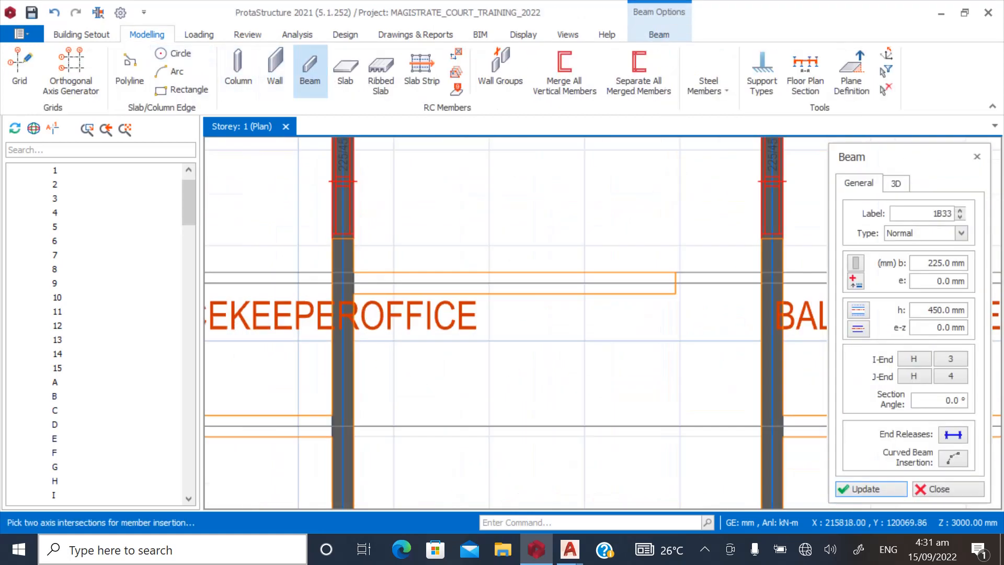
{"action": "left_click", "coordinate": [335, 269]}
{"action": "scroll", "coordinate": [334, 269], "scroll_direction": "down", "scroll_amount": 3}
{"action": "scroll", "coordinate": [586, 280], "scroll_direction": "up", "scroll_amount": 3}
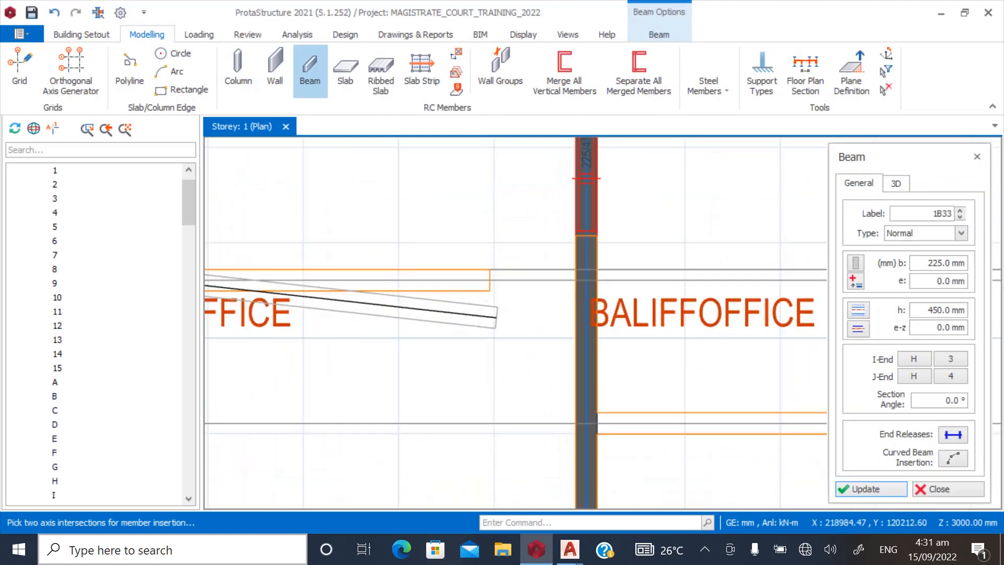
{"action": "left_click", "coordinate": [586, 281]}
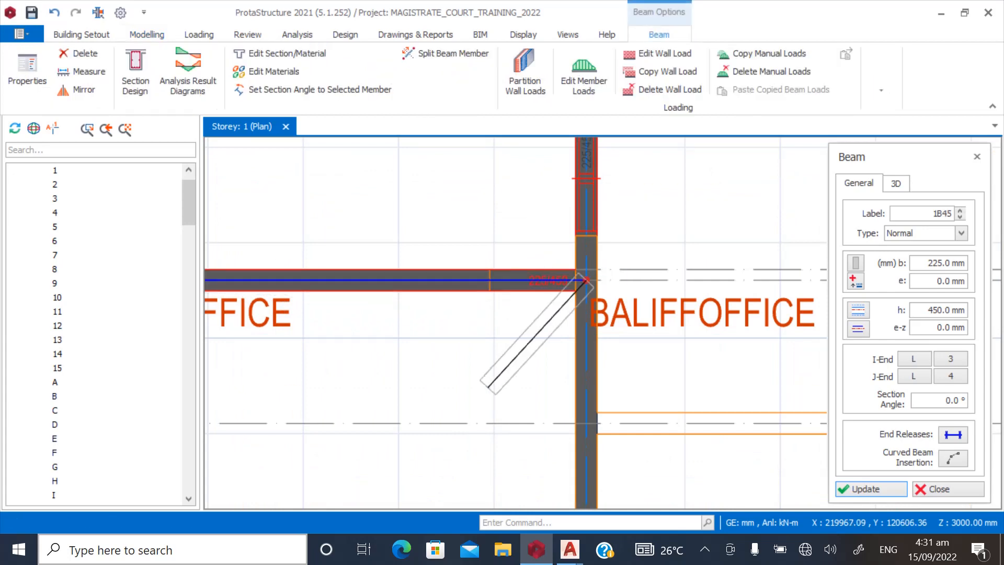
{"action": "scroll", "coordinate": [445, 238], "scroll_direction": "down", "scroll_amount": 3}
{"action": "scroll", "coordinate": [429, 272], "scroll_direction": "down", "scroll_amount": 2}
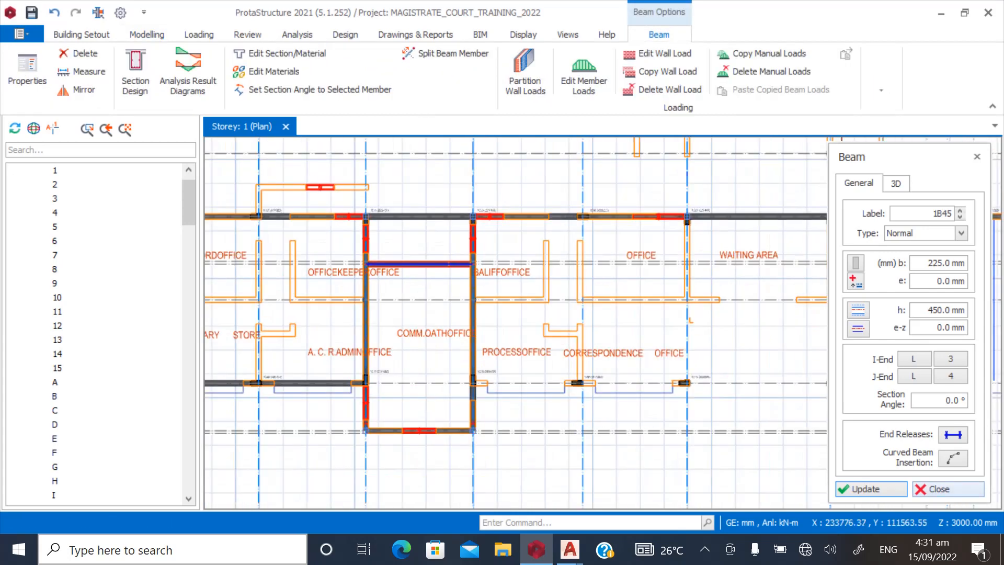
End beam insertion, check the architectural drawing in AutoCAD and return to the storey 1 plan in ProtaStructure
{"action": "key", "text": "Escape"}
{"action": "scroll", "coordinate": [456, 408], "scroll_direction": "down", "scroll_amount": 3}
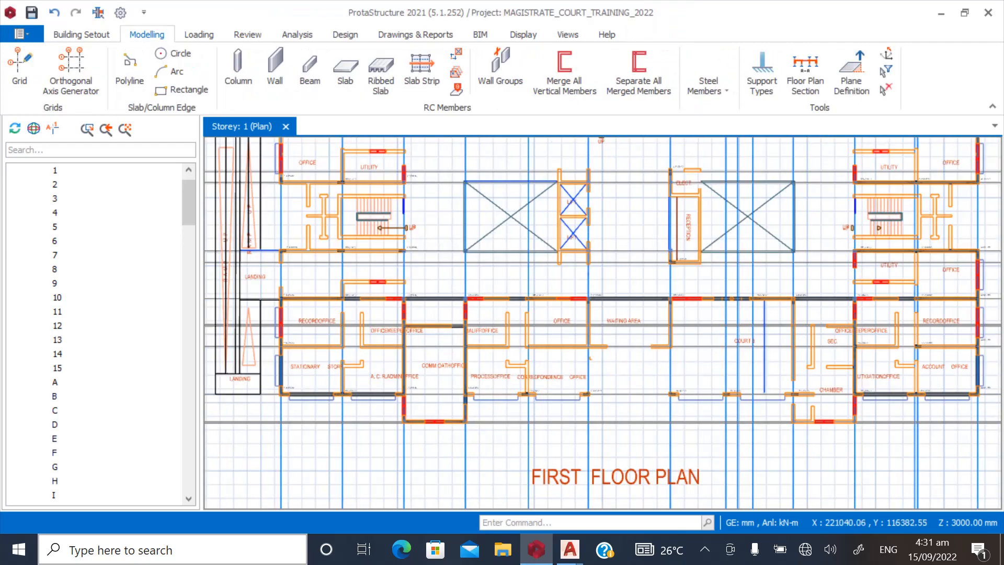
{"action": "scroll", "coordinate": [453, 387], "scroll_direction": "down", "scroll_amount": 1}
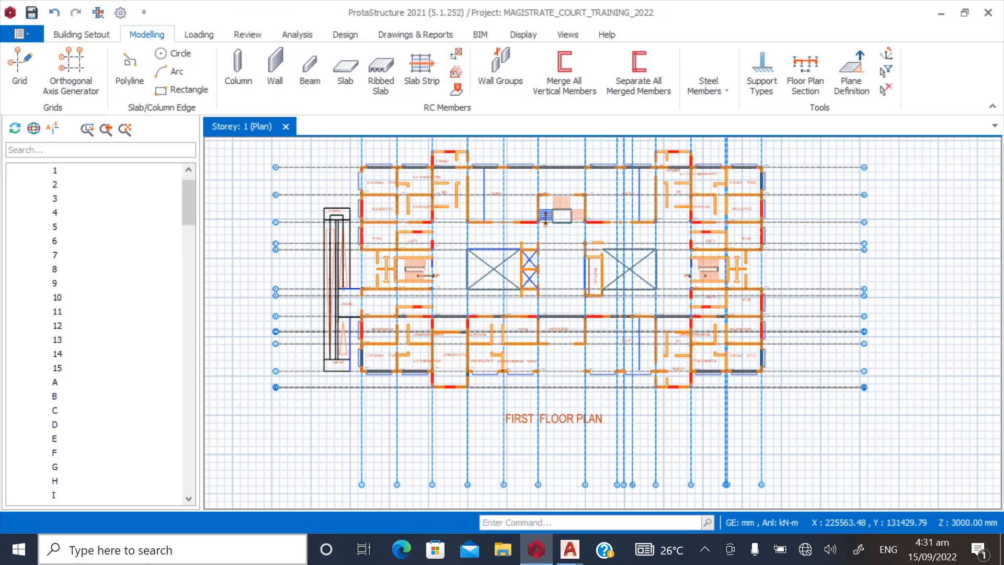
{"action": "left_click", "coordinate": [570, 549]}
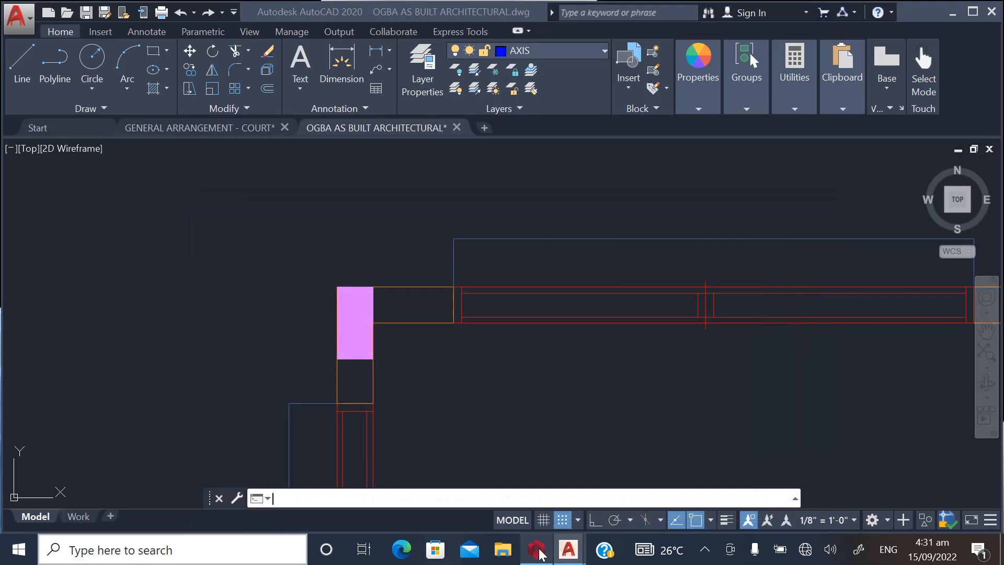
{"action": "left_click", "coordinate": [573, 552]}
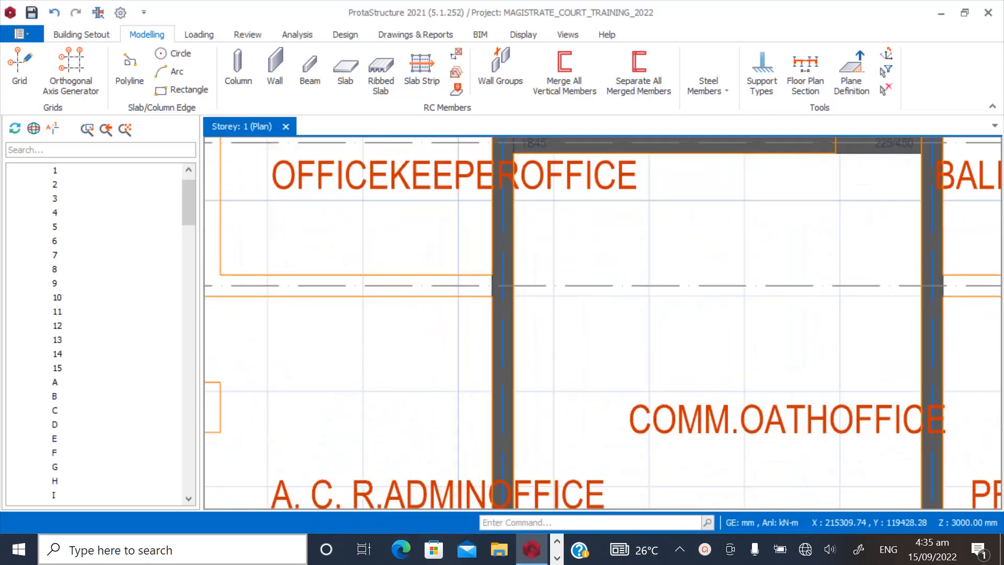
Delete the 7000 mm beam along axis 3 between columns 1C14 and 1C17
{"action": "scroll", "coordinate": [561, 244], "scroll_direction": "up", "scroll_amount": 2}
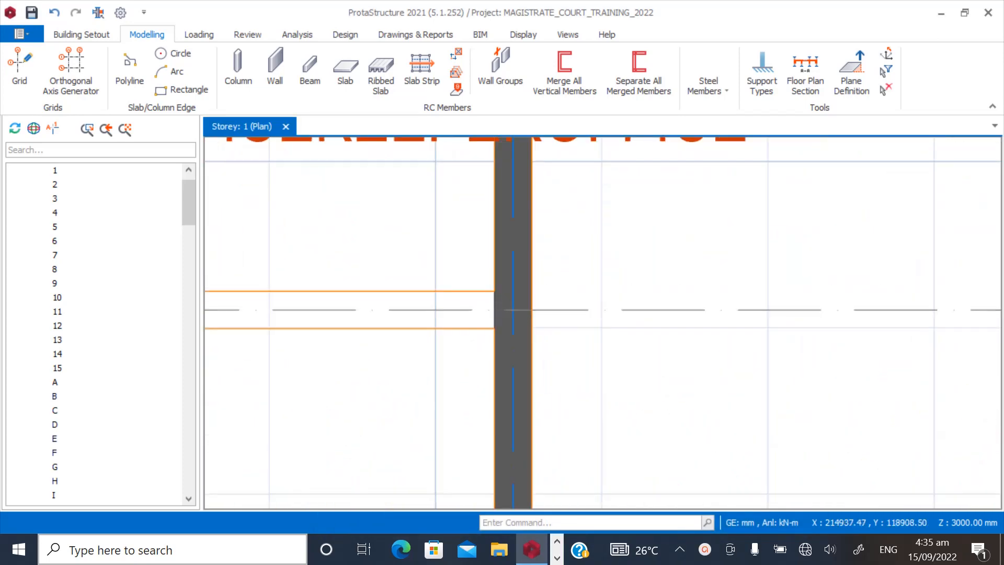
{"action": "scroll", "coordinate": [561, 244], "scroll_direction": "down", "scroll_amount": 3}
{"action": "scroll", "coordinate": [561, 244], "scroll_direction": "up", "scroll_amount": 4}
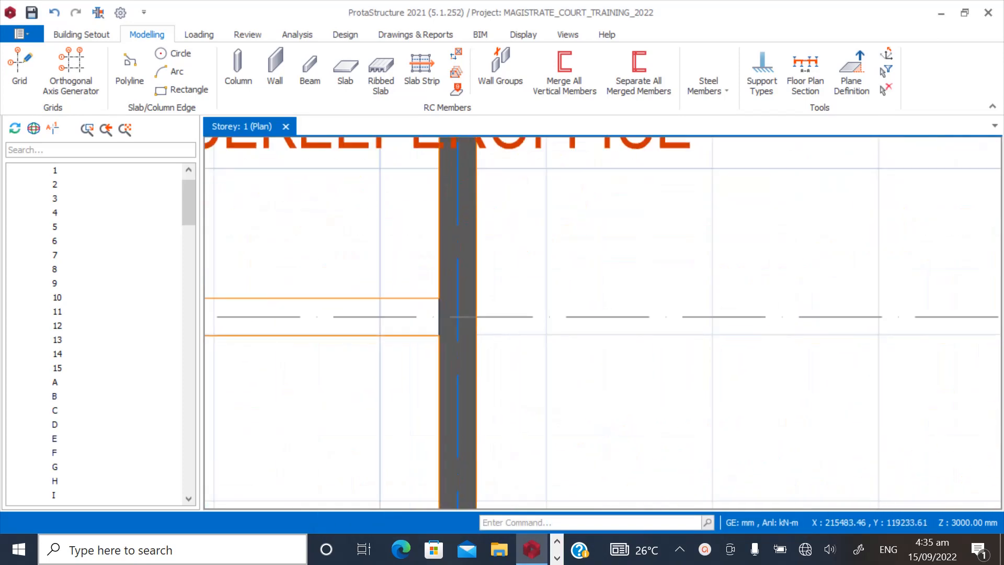
{"action": "scroll", "coordinate": [561, 244], "scroll_direction": "down", "scroll_amount": 3}
{"action": "scroll", "coordinate": [561, 244], "scroll_direction": "up", "scroll_amount": 2}
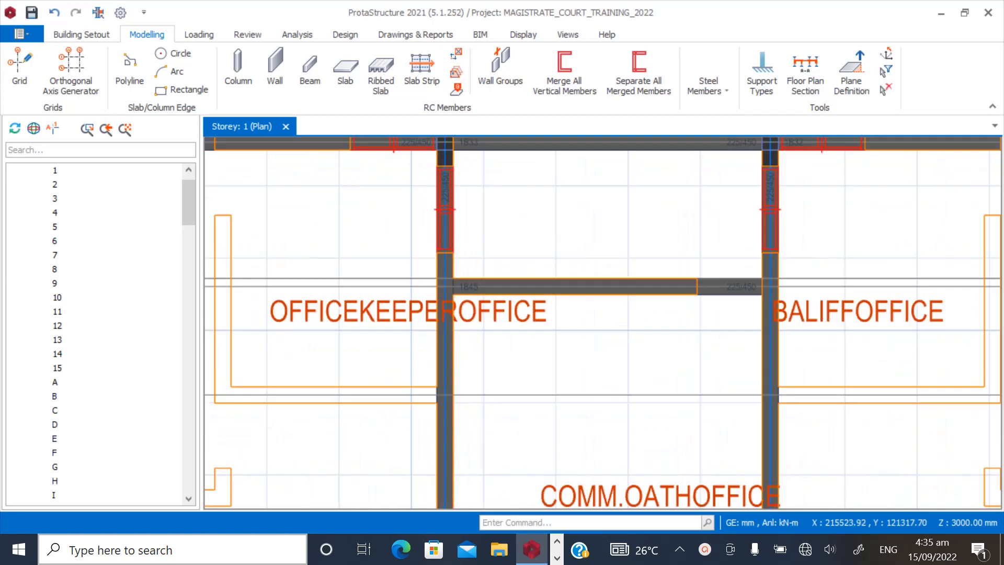
{"action": "scroll", "coordinate": [448, 193], "scroll_direction": "up", "scroll_amount": 5}
{"action": "left_click", "coordinate": [443, 160]}
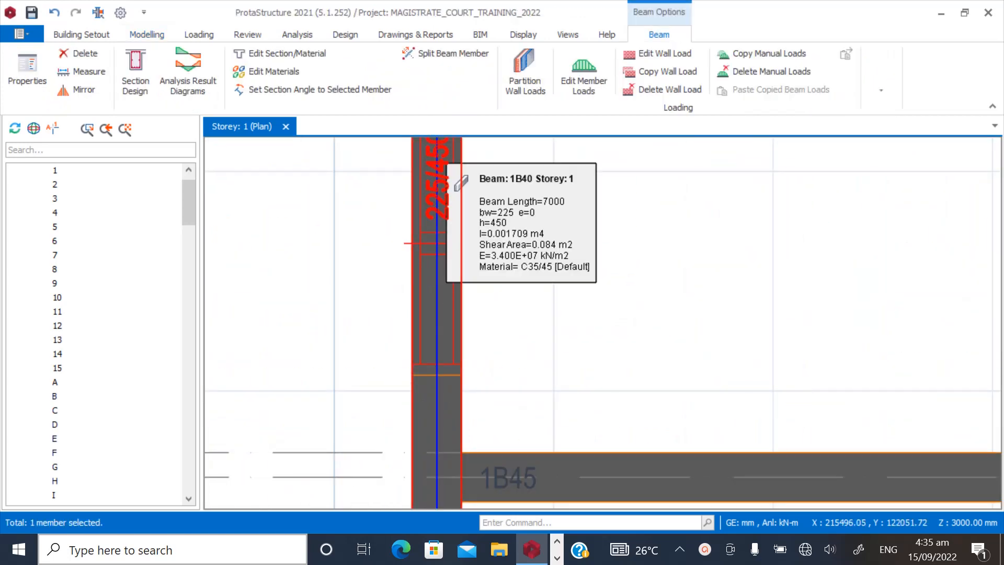
{"action": "key", "text": "Delete"}
Delete the matching 7000 mm beam along axis 4 between columns 1C20 and 1C18
{"action": "scroll", "coordinate": [371, 281], "scroll_direction": "down", "scroll_amount": 4}
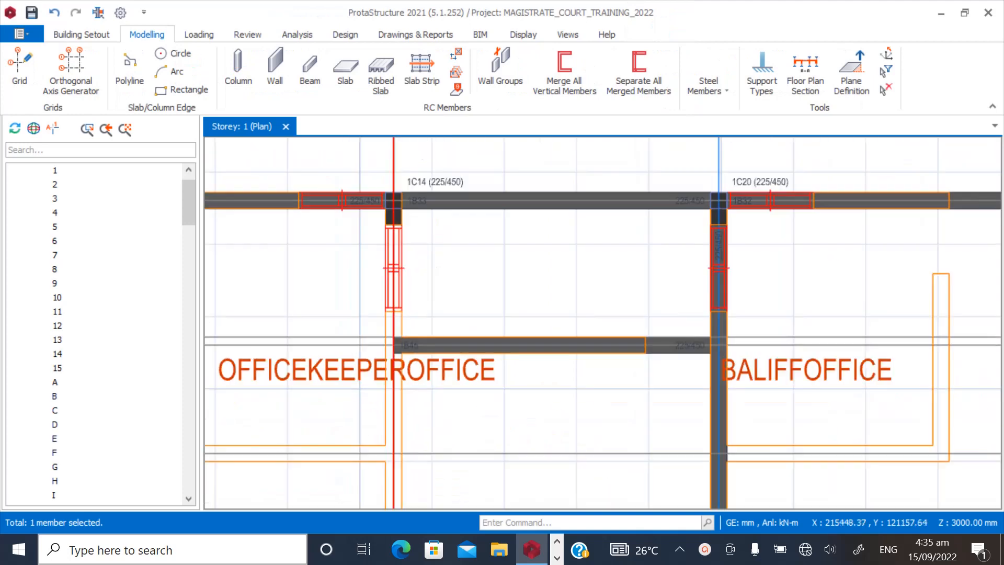
{"action": "scroll", "coordinate": [402, 370], "scroll_direction": "down", "scroll_amount": 1}
{"action": "scroll", "coordinate": [409, 381], "scroll_direction": "down", "scroll_amount": 2}
{"action": "scroll", "coordinate": [400, 419], "scroll_direction": "up", "scroll_amount": 2}
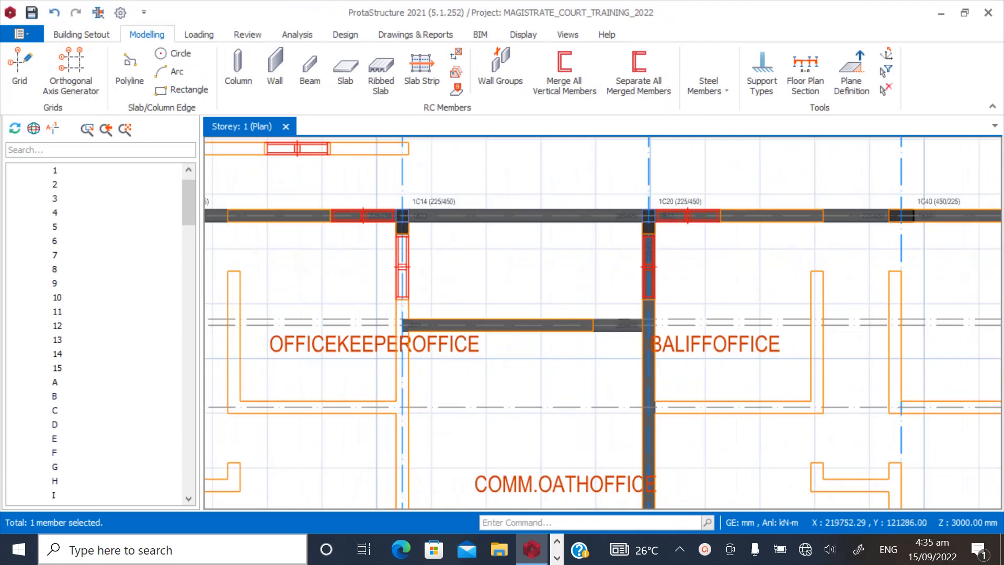
{"action": "scroll", "coordinate": [638, 249], "scroll_direction": "up", "scroll_amount": 3}
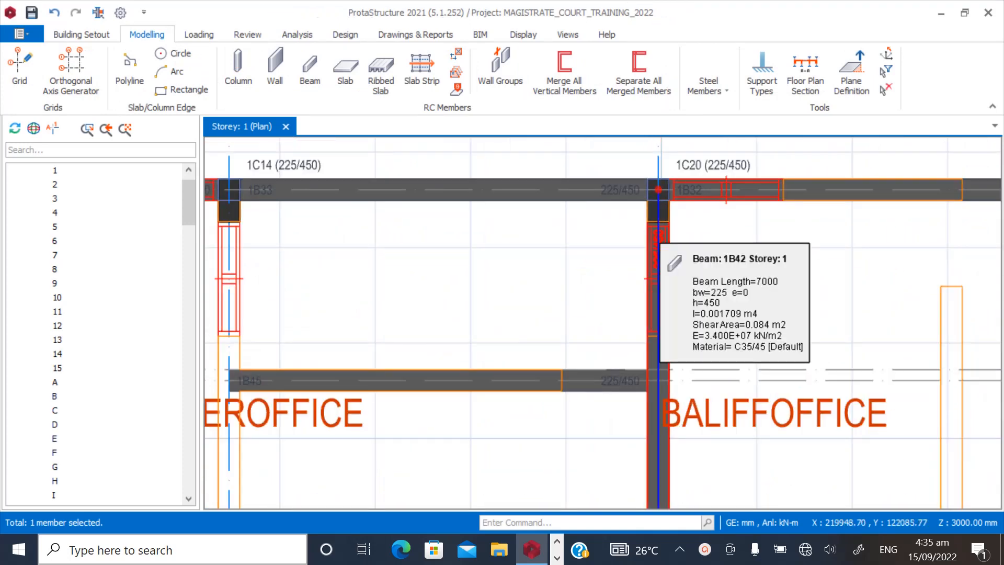
{"action": "left_click", "coordinate": [658, 240]}
{"action": "key", "text": "Delete"}
{"action": "scroll", "coordinate": [591, 141], "scroll_direction": "down", "scroll_amount": 5}
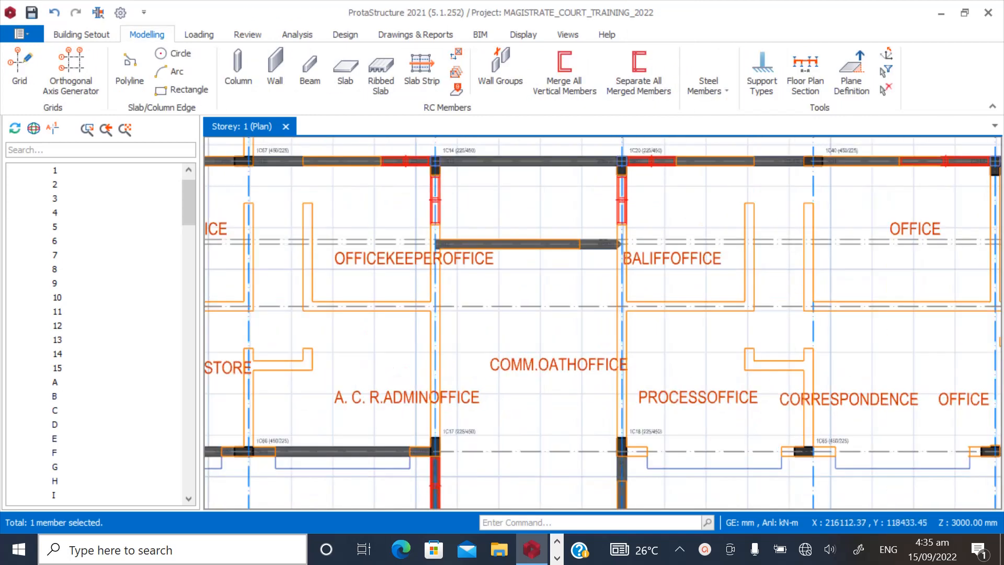
Compare the column layout along axis I around COMM. OATH OFFICE with the matching offices in the opposite wing
{"action": "scroll", "coordinate": [441, 343], "scroll_direction": "up", "scroll_amount": 1}
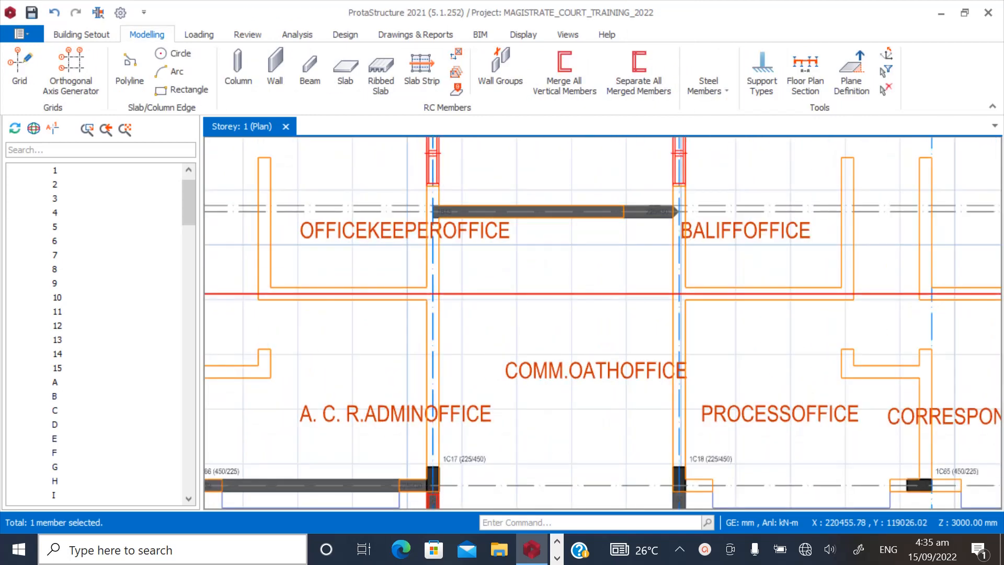
{"action": "scroll", "coordinate": [478, 370], "scroll_direction": "down", "scroll_amount": 1}
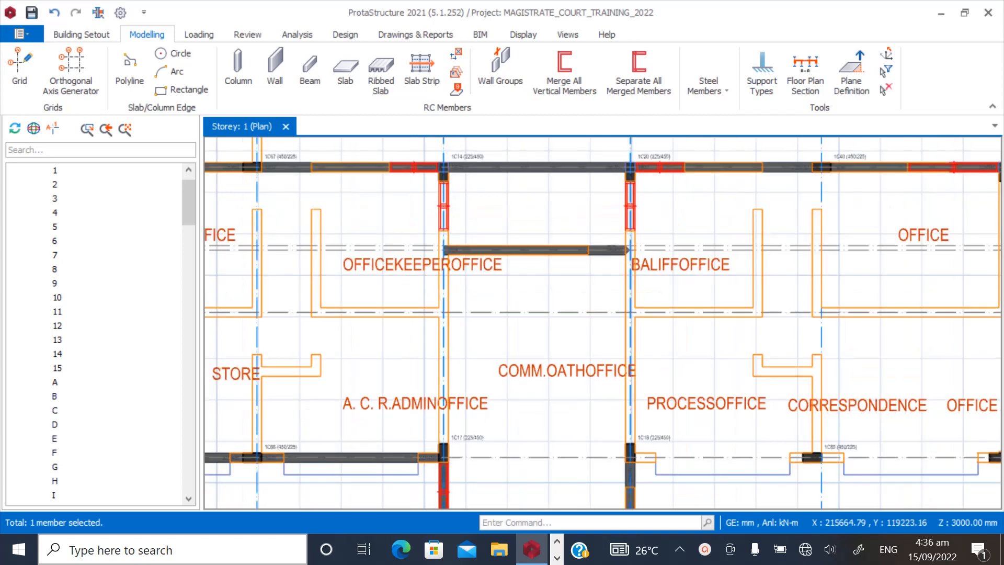
{"action": "scroll", "coordinate": [444, 335], "scroll_direction": "up", "scroll_amount": 1}
{"action": "scroll", "coordinate": [429, 345], "scroll_direction": "down", "scroll_amount": 2}
{"action": "scroll", "coordinate": [418, 324], "scroll_direction": "down", "scroll_amount": 2}
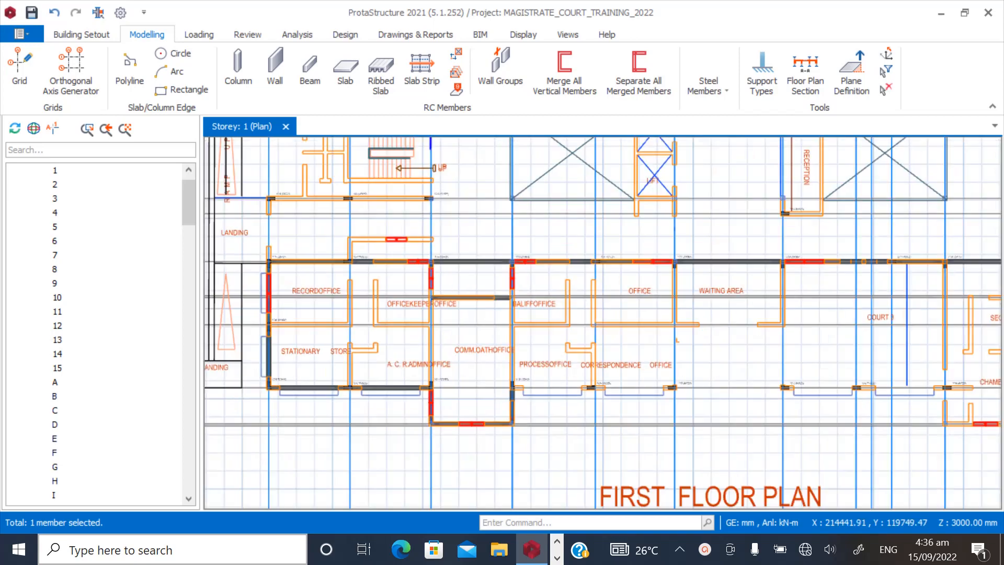
{"action": "scroll", "coordinate": [608, 402], "scroll_direction": "up", "scroll_amount": 2}
{"action": "scroll", "coordinate": [492, 398], "scroll_direction": "down", "scroll_amount": 2}
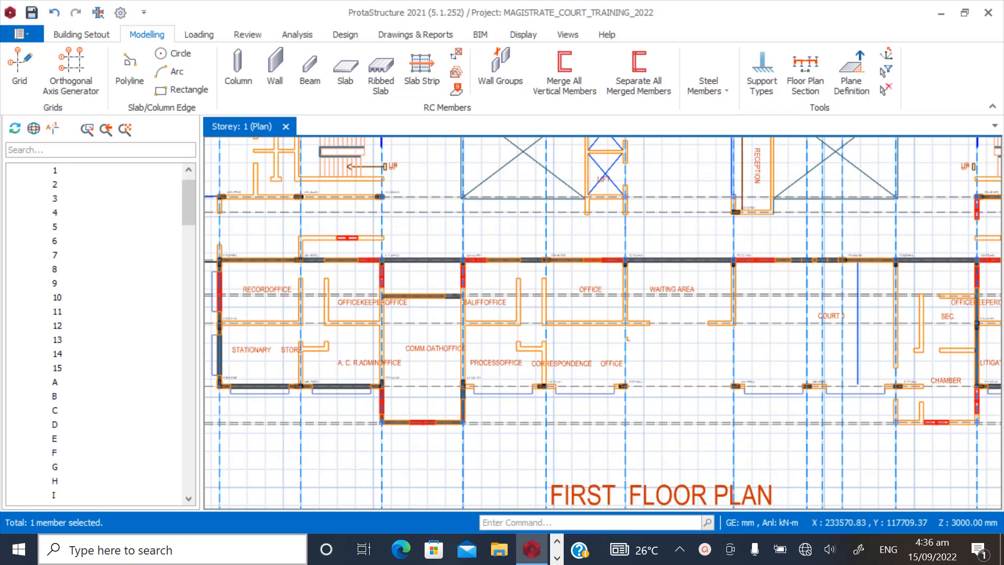
{"action": "scroll", "coordinate": [628, 339], "scroll_direction": "up", "scroll_amount": 2}
{"action": "scroll", "coordinate": [502, 330], "scroll_direction": "down", "scroll_amount": 2}
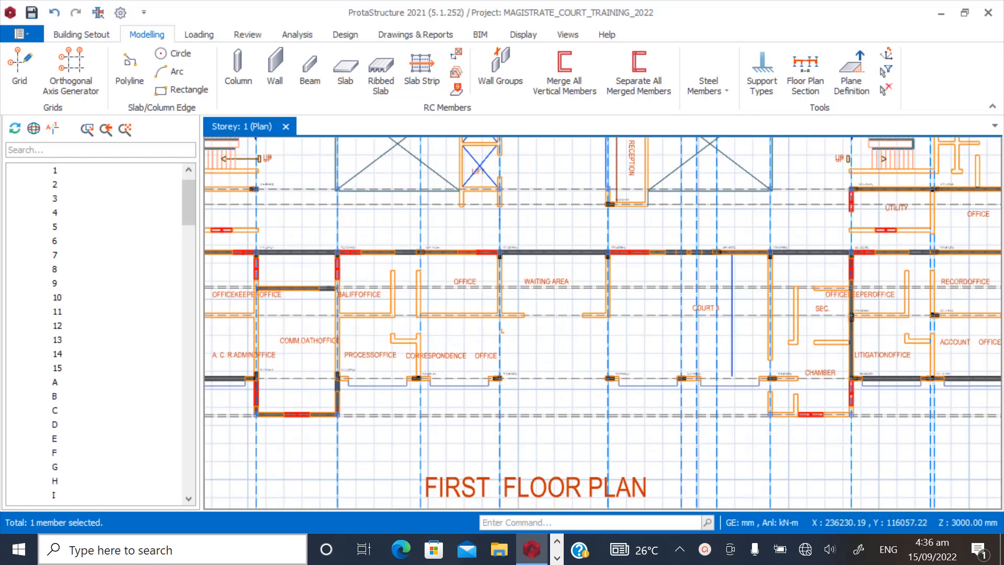
{"action": "scroll", "coordinate": [502, 330], "scroll_direction": "up", "scroll_amount": 1}
{"action": "scroll", "coordinate": [502, 330], "scroll_direction": "down", "scroll_amount": 1}
{"action": "scroll", "coordinate": [748, 283], "scroll_direction": "up", "scroll_amount": 2}
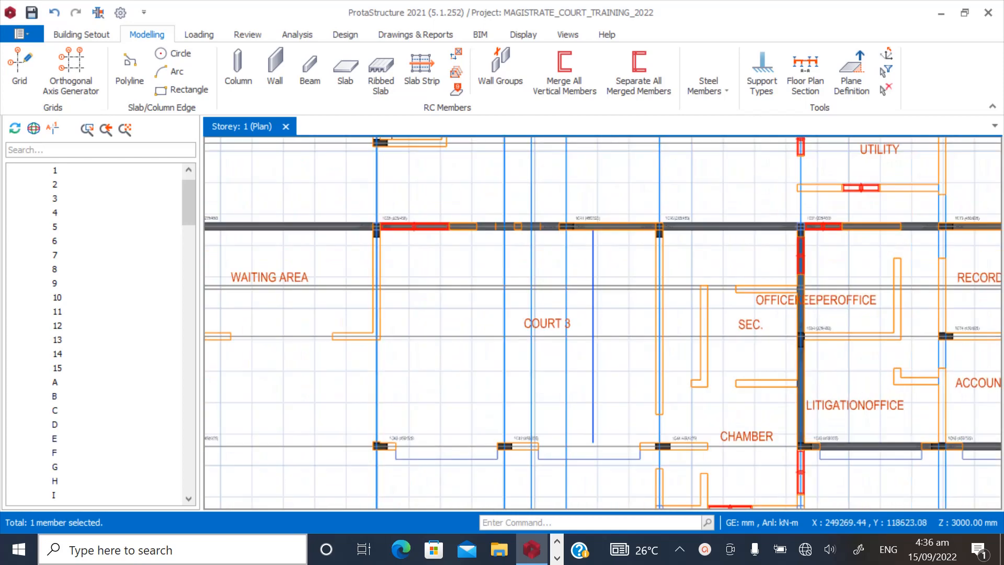
{"action": "scroll", "coordinate": [748, 314], "scroll_direction": "up", "scroll_amount": 2}
{"action": "scroll", "coordinate": [628, 325], "scroll_direction": "down", "scroll_amount": 5}
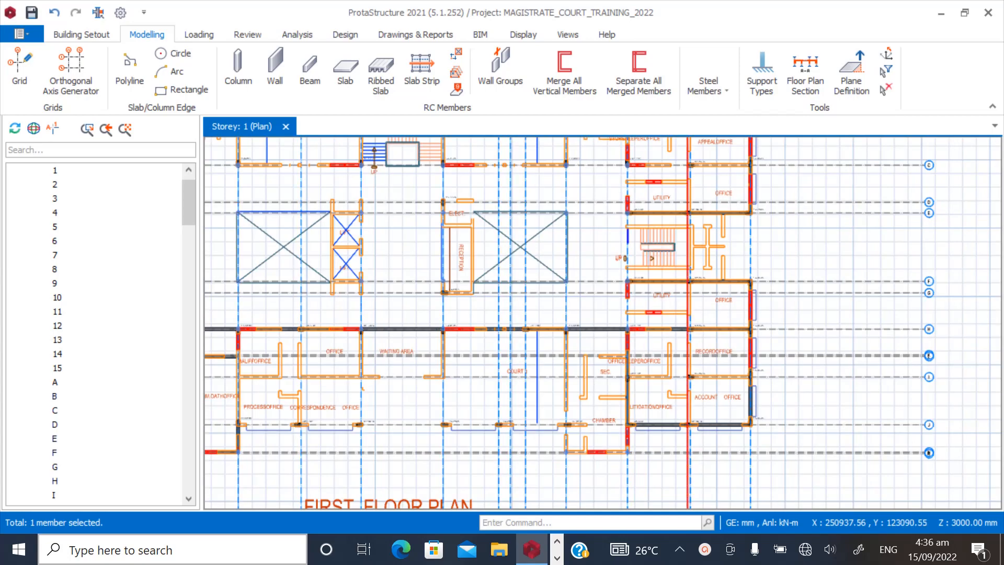
{"action": "scroll", "coordinate": [688, 327], "scroll_direction": "up", "scroll_amount": 3}
{"action": "scroll", "coordinate": [685, 340], "scroll_direction": "down", "scroll_amount": 5}
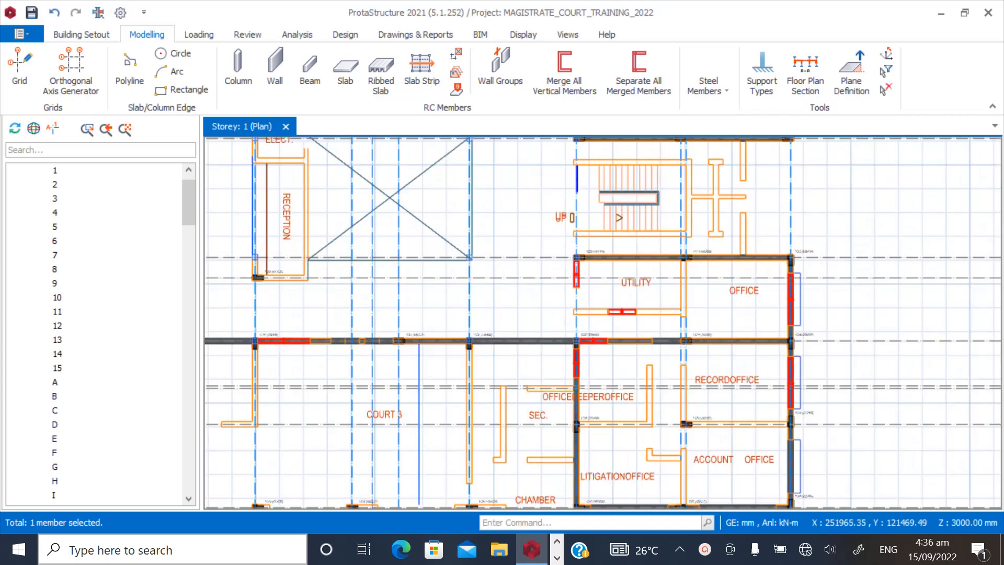
{"action": "scroll", "coordinate": [685, 340], "scroll_direction": "up", "scroll_amount": 5}
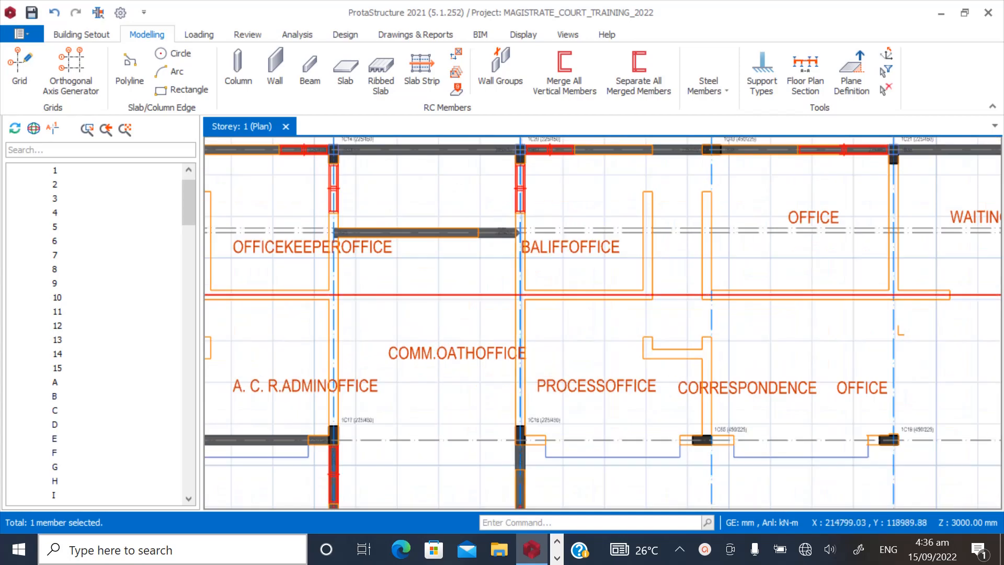
Insert 225 × 450 mm columns where axis I crosses axes 3 and 4, and end column insertion
{"action": "scroll", "coordinate": [308, 290], "scroll_direction": "up", "scroll_amount": 2}
{"action": "left_click", "coordinate": [238, 71]}
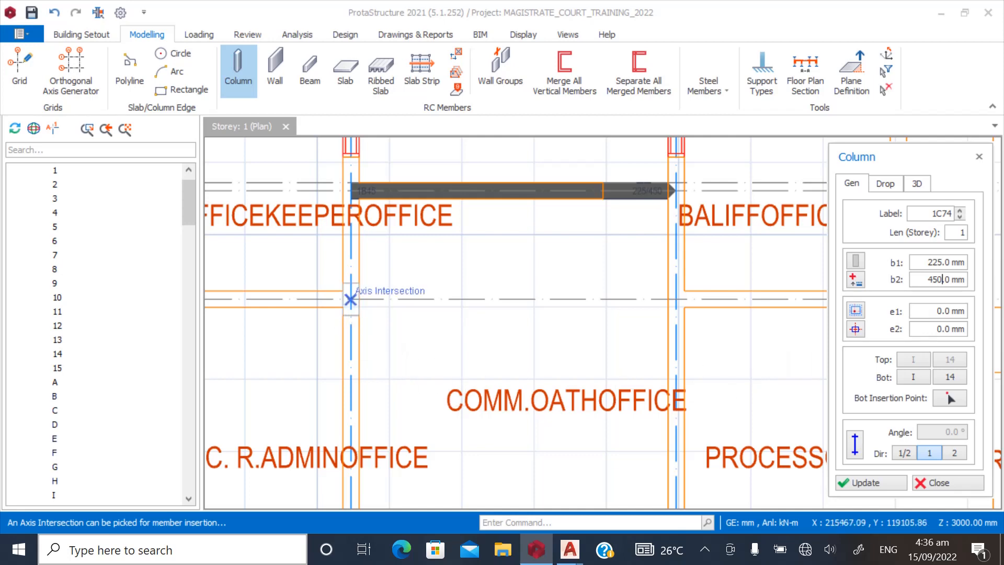
{"action": "left_click", "coordinate": [350, 300]}
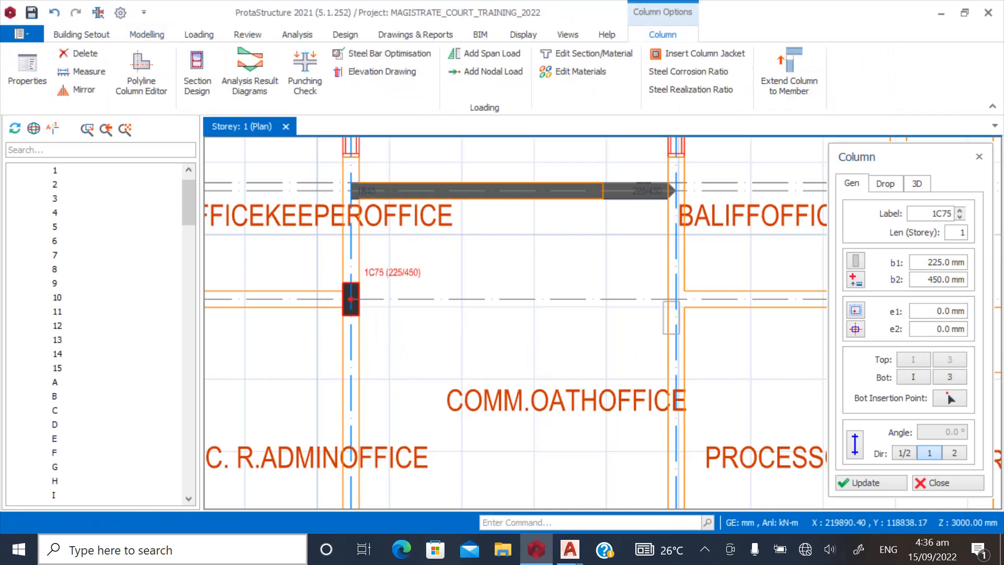
{"action": "left_click", "coordinate": [676, 300]}
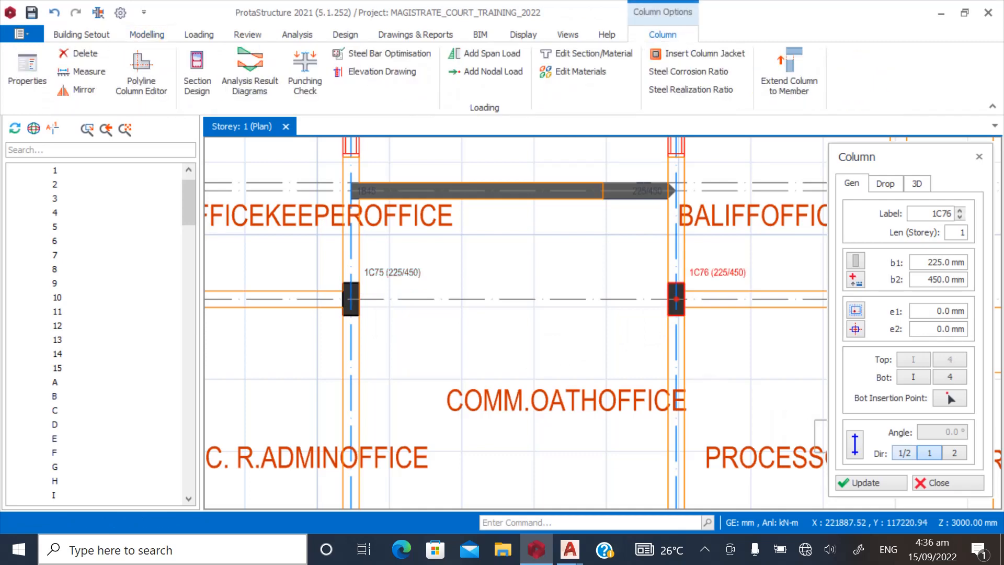
{"action": "key", "text": "Escape"}
{"action": "key", "text": "Escape"}
{"action": "scroll", "coordinate": [606, 314], "scroll_direction": "down", "scroll_amount": 2}
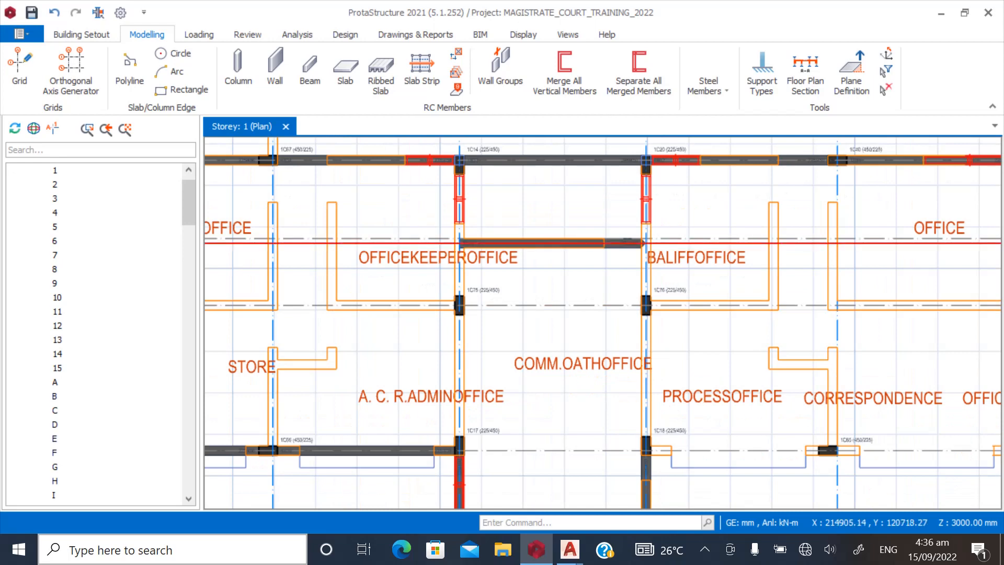
Model a 225 × 450 mm beam run along axis 3 from column 1C14 through 1C75 to 1C17, declining to split it at crossing beams
{"action": "scroll", "coordinate": [509, 357], "scroll_direction": "down", "scroll_amount": 1}
{"action": "scroll", "coordinate": [457, 349], "scroll_direction": "down", "scroll_amount": 1}
{"action": "scroll", "coordinate": [333, 341], "scroll_direction": "up", "scroll_amount": 1}
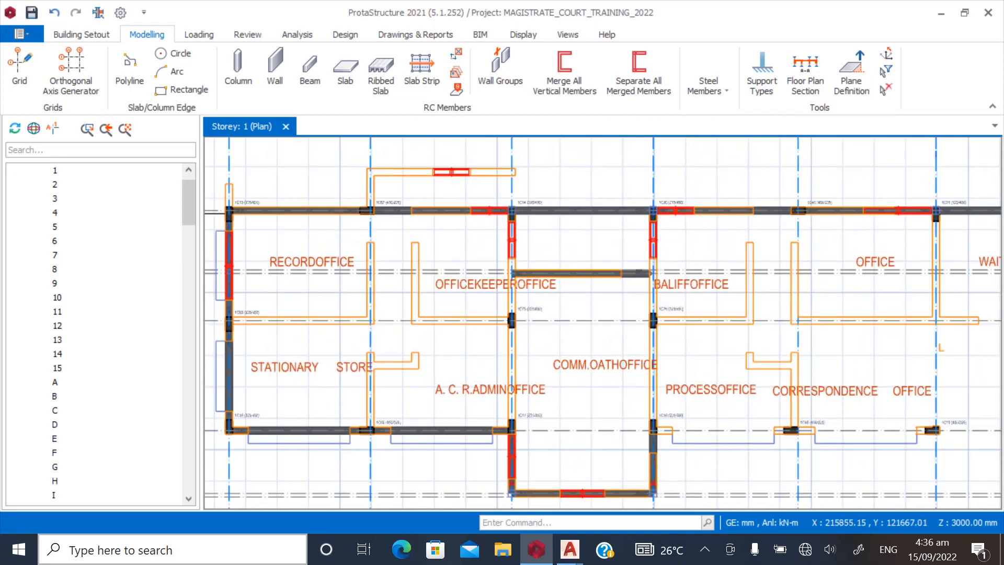
{"action": "scroll", "coordinate": [526, 219], "scroll_direction": "up", "scroll_amount": 2}
{"action": "left_click", "coordinate": [525, 206]}
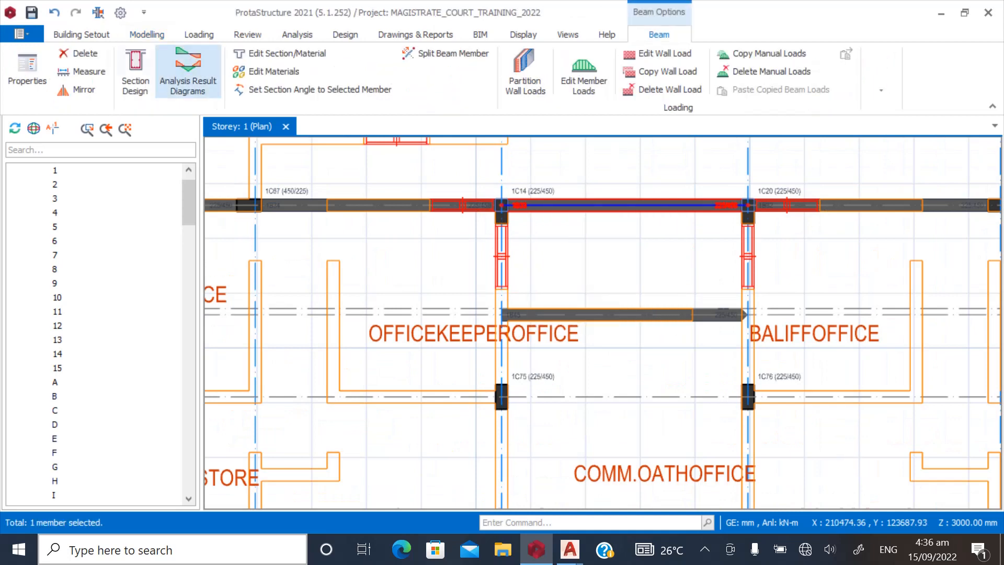
{"action": "left_click", "coordinate": [147, 35]}
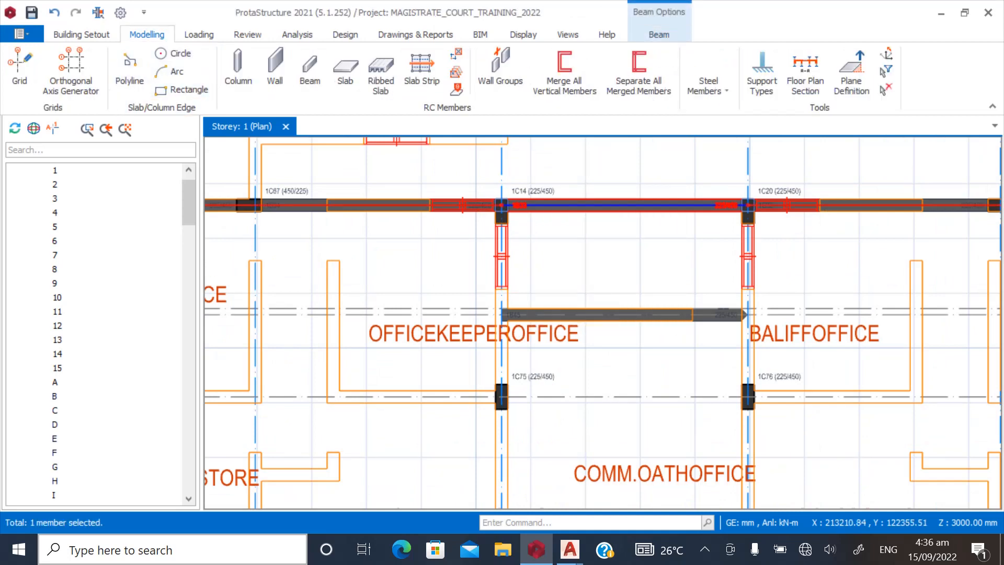
{"action": "left_click", "coordinate": [310, 70]}
{"action": "scroll", "coordinate": [505, 199], "scroll_direction": "up", "scroll_amount": 2}
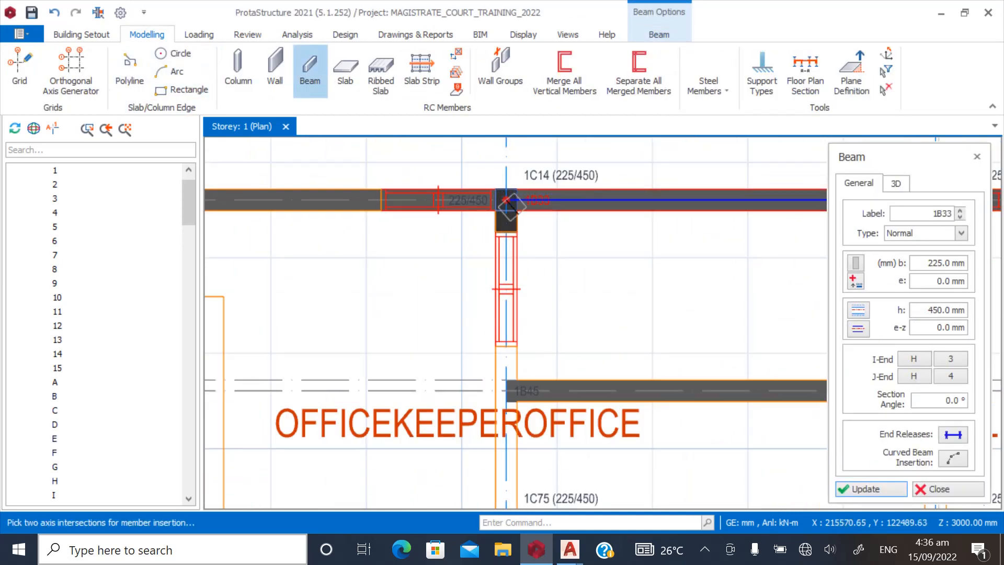
{"action": "scroll", "coordinate": [506, 199], "scroll_direction": "down", "scroll_amount": 4}
{"action": "scroll", "coordinate": [503, 345], "scroll_direction": "up", "scroll_amount": 4}
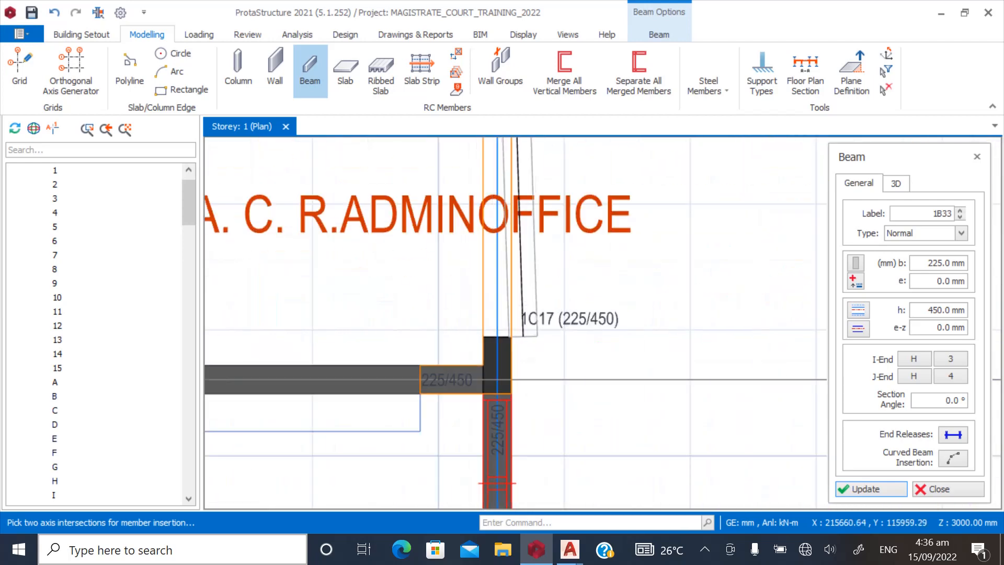
{"action": "left_click", "coordinate": [497, 379]}
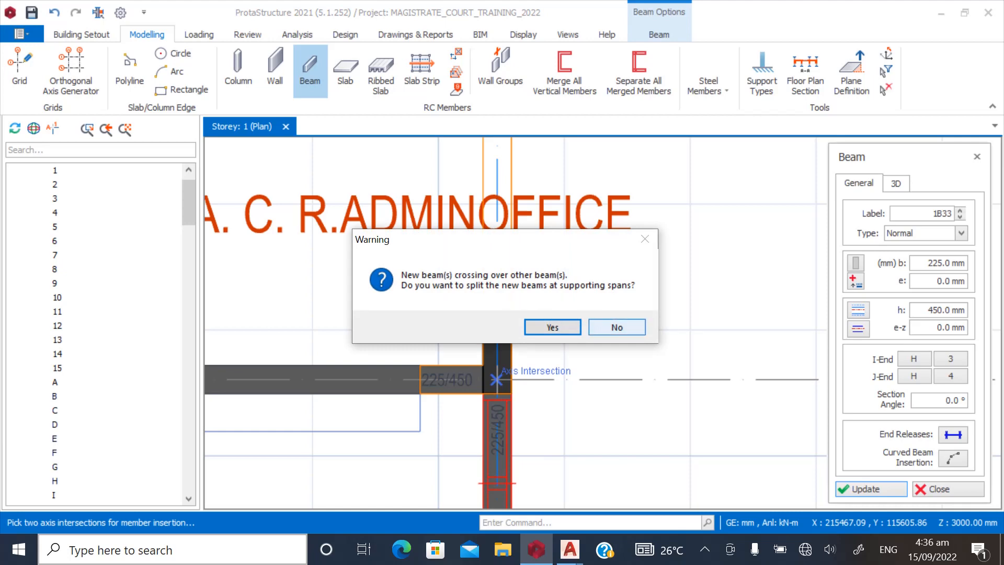
{"action": "left_click", "coordinate": [617, 327]}
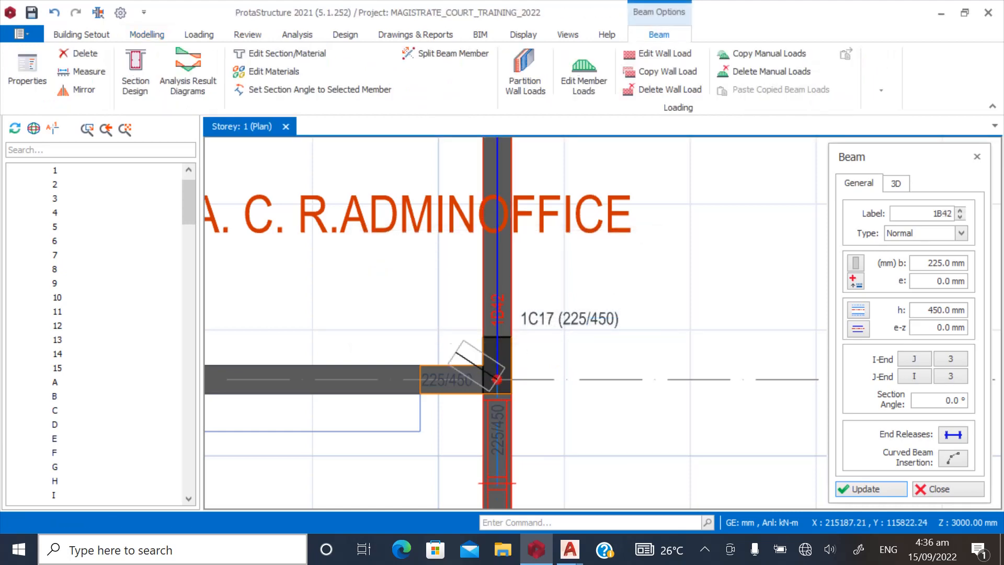
{"action": "scroll", "coordinate": [460, 366], "scroll_direction": "down", "scroll_amount": 3}
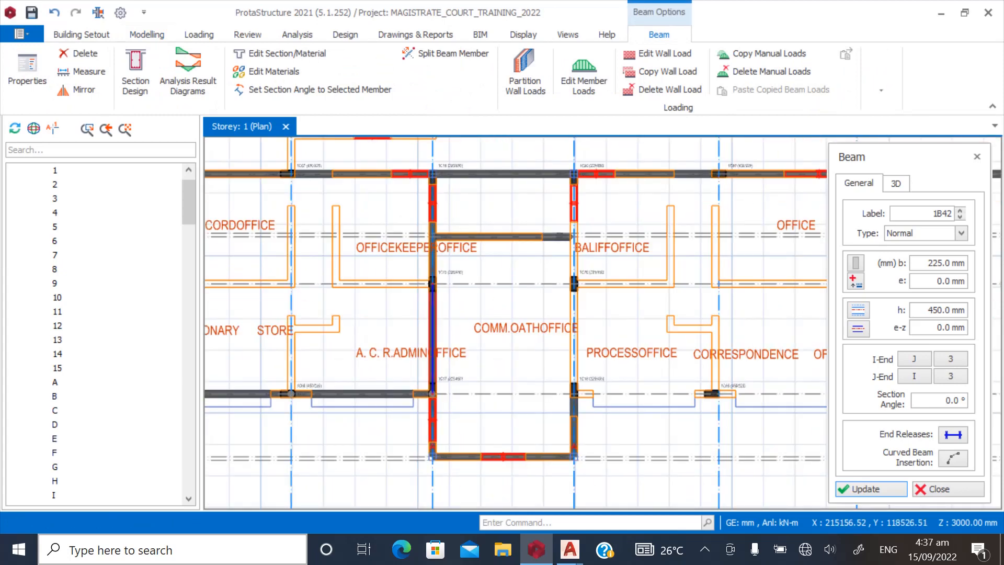
{"action": "scroll", "coordinate": [433, 393], "scroll_direction": "up", "scroll_amount": 4}
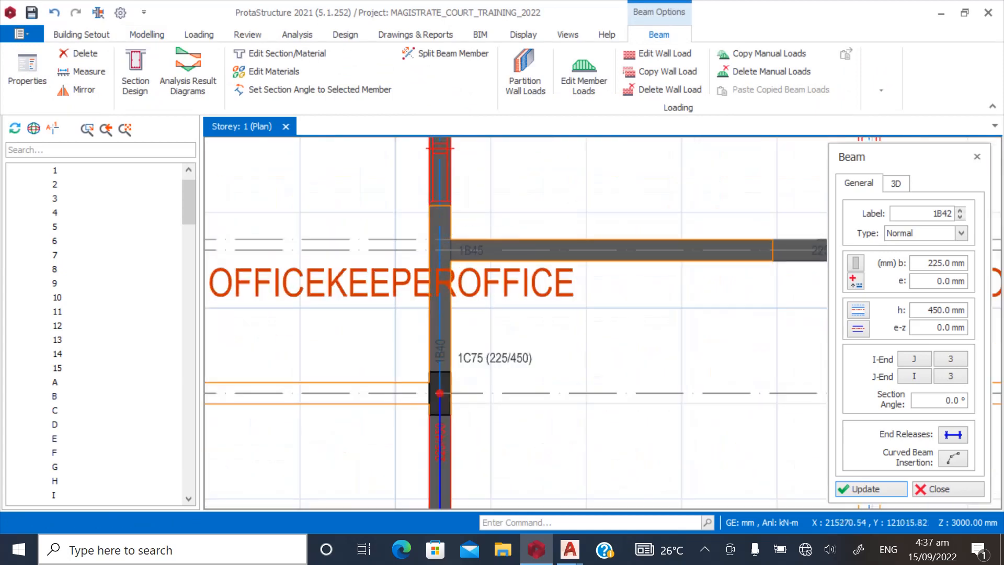
{"action": "scroll", "coordinate": [440, 393], "scroll_direction": "down", "scroll_amount": 2}
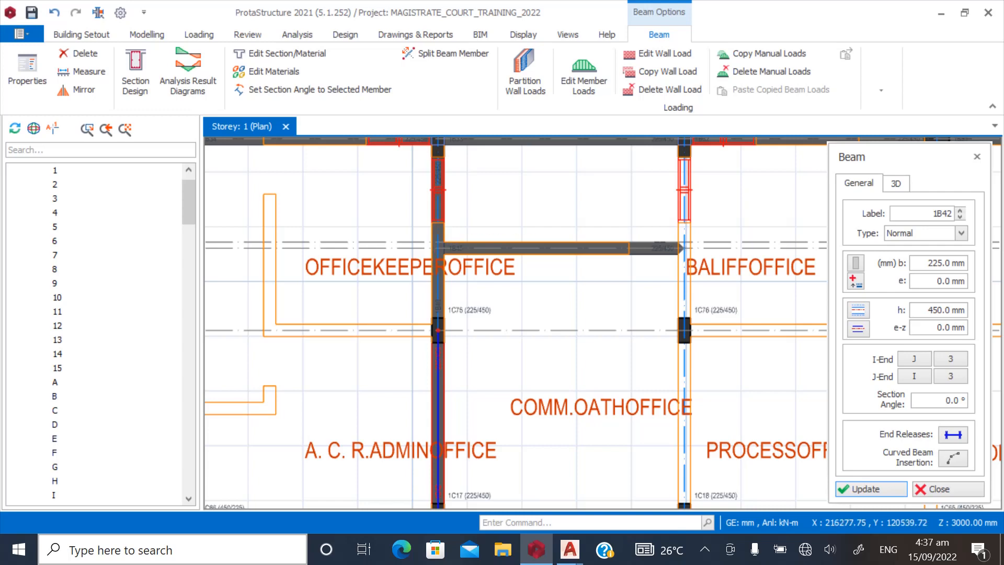
Model a 225 × 450 mm beam run along axis 4 from column 1C20 through 1C76 to 1C18, splitting it at supporting spans
{"action": "scroll", "coordinate": [434, 279], "scroll_direction": "down", "scroll_amount": 1}
{"action": "scroll", "coordinate": [464, 246], "scroll_direction": "down", "scroll_amount": 1}
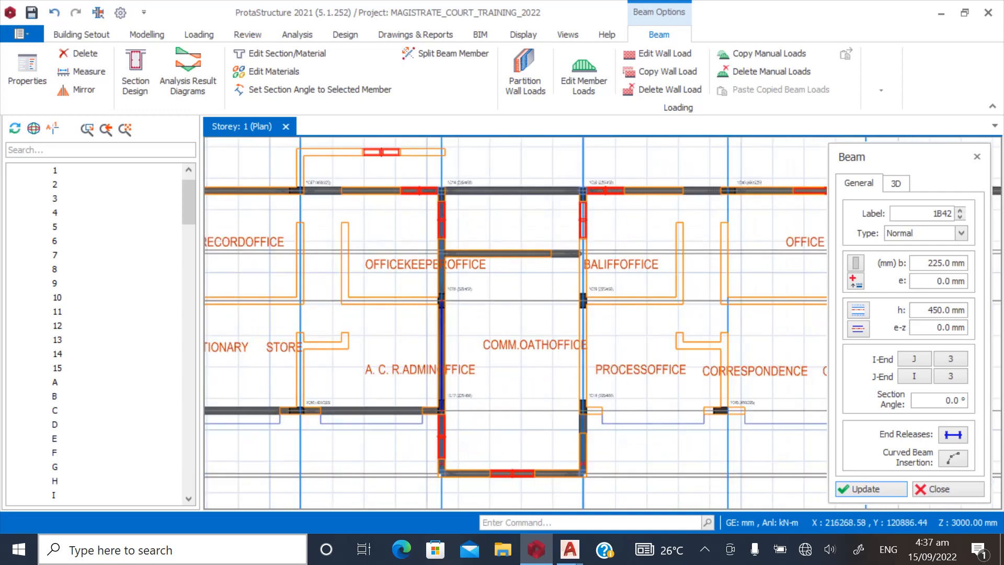
{"action": "scroll", "coordinate": [591, 193], "scroll_direction": "up", "scroll_amount": 2}
{"action": "scroll", "coordinate": [572, 191], "scroll_direction": "up", "scroll_amount": 2}
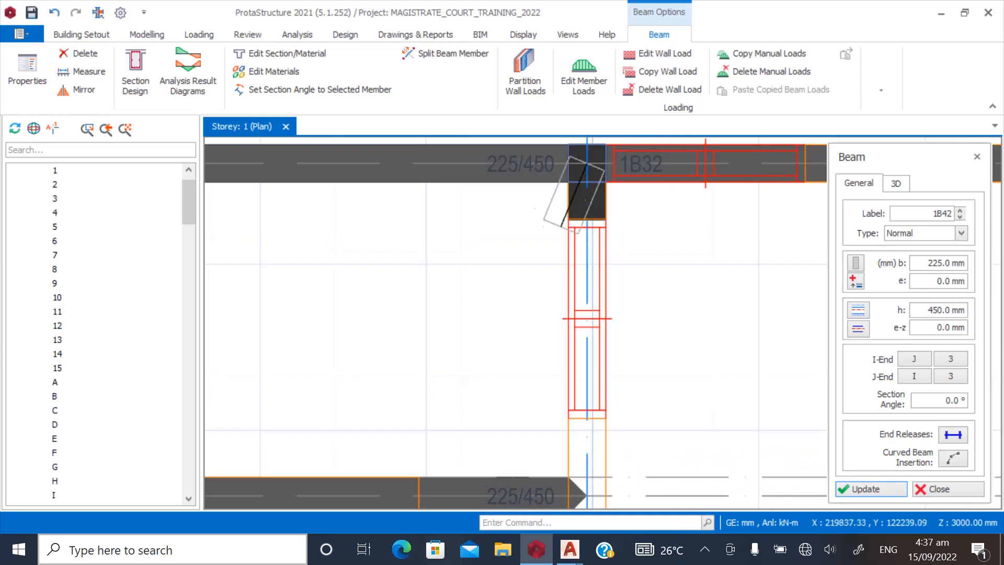
{"action": "scroll", "coordinate": [533, 217], "scroll_direction": "down", "scroll_amount": 3}
{"action": "scroll", "coordinate": [529, 376], "scroll_direction": "up", "scroll_amount": 4}
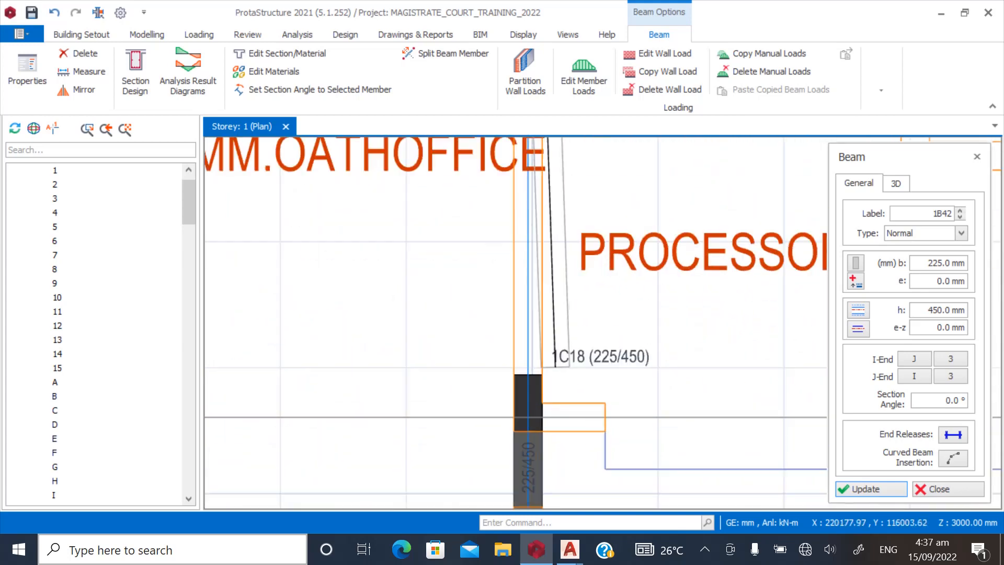
{"action": "left_click", "coordinate": [528, 417]}
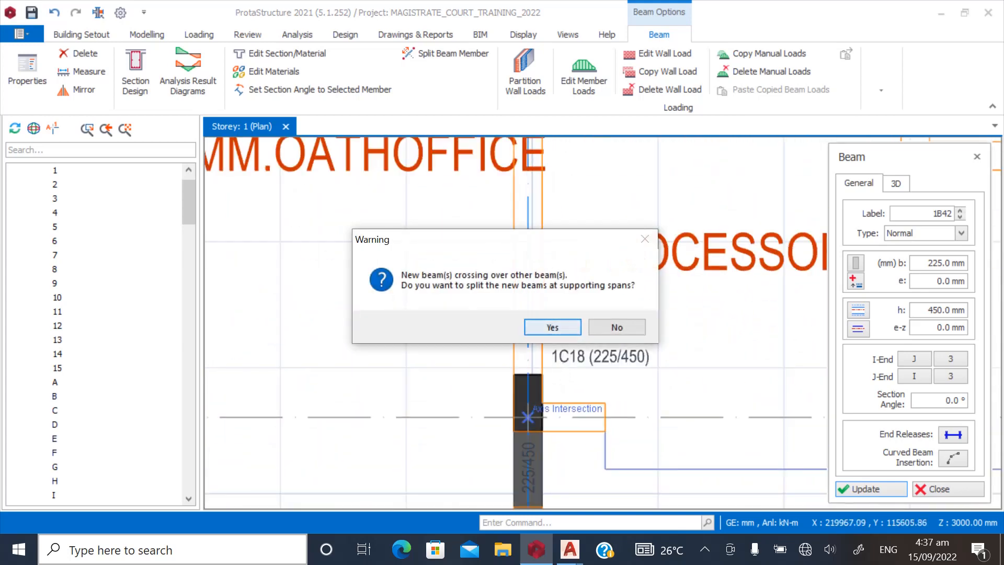
{"action": "left_click", "coordinate": [553, 327]}
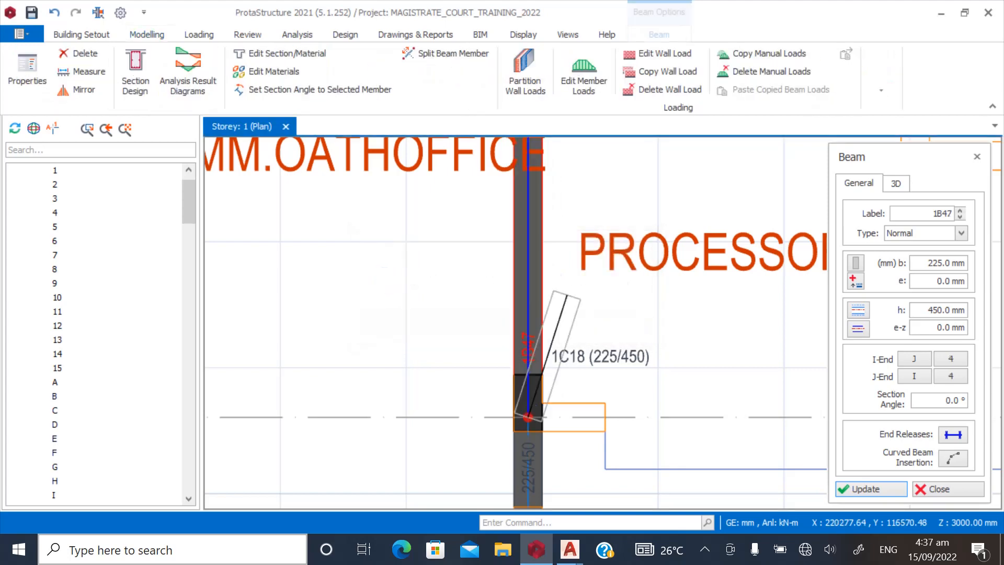
{"action": "scroll", "coordinate": [630, 328], "scroll_direction": "down", "scroll_amount": 3}
{"action": "scroll", "coordinate": [643, 408], "scroll_direction": "down", "scroll_amount": 3}
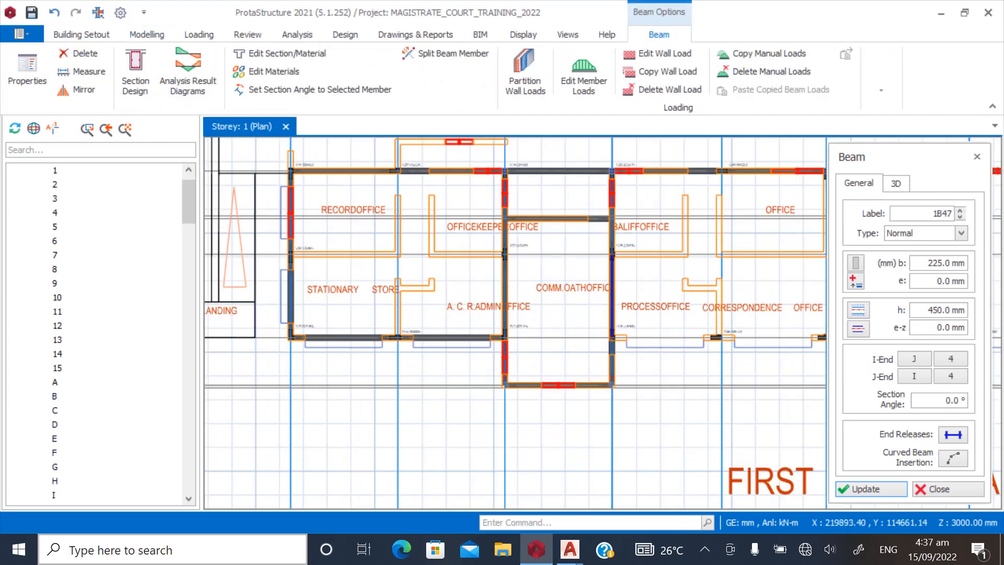
{"action": "scroll", "coordinate": [369, 339], "scroll_direction": "up", "scroll_amount": 4}
{"action": "scroll", "coordinate": [328, 315], "scroll_direction": "down", "scroll_amount": 4}
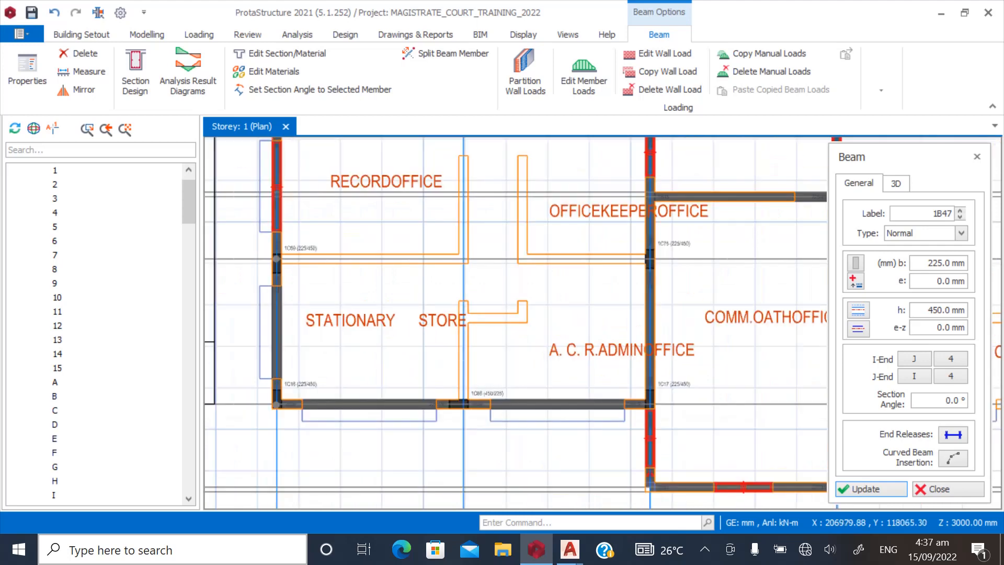
{"action": "scroll", "coordinate": [442, 211], "scroll_direction": "up", "scroll_amount": 3}
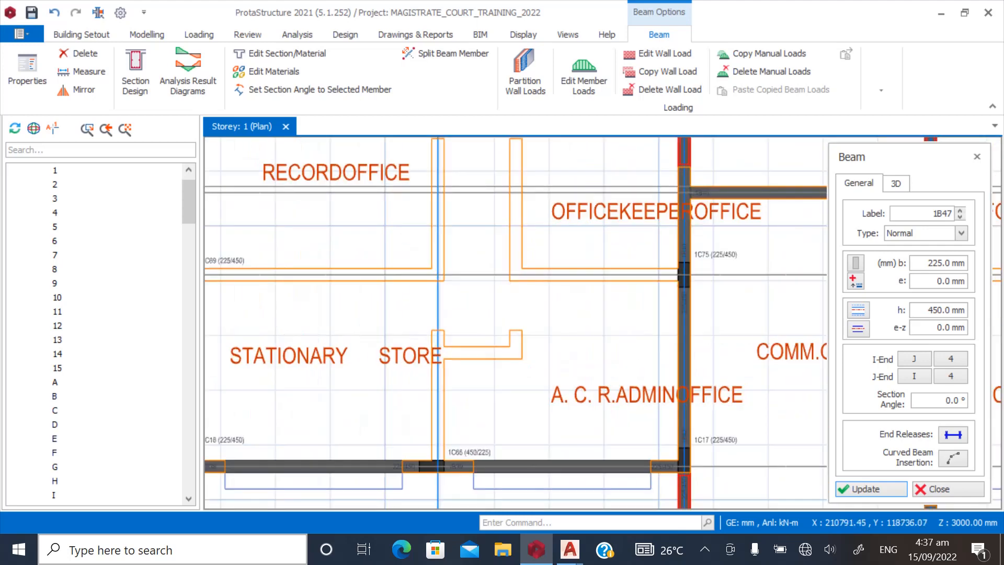
{"action": "scroll", "coordinate": [397, 216], "scroll_direction": "down", "scroll_amount": 3}
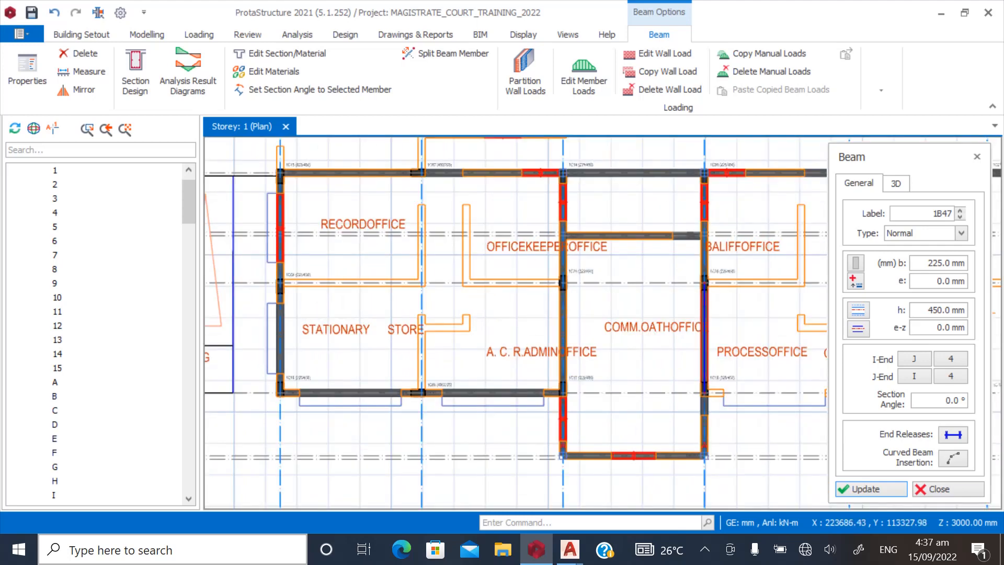
{"action": "key", "text": "Escape"}
Measure the distance along axis I between columns 1C69 and 1C75
{"action": "scroll", "coordinate": [385, 258], "scroll_direction": "up", "scroll_amount": 4}
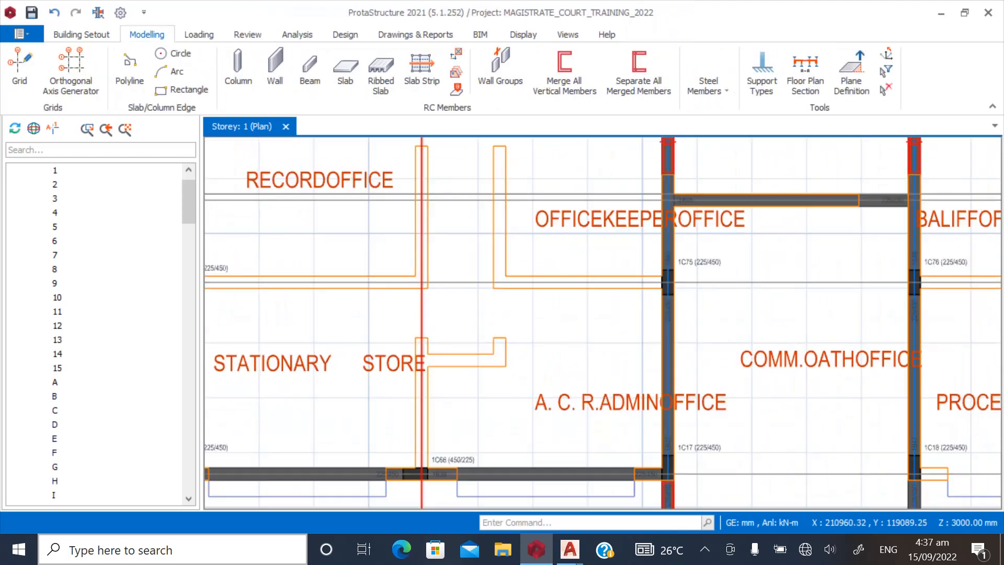
{"action": "scroll", "coordinate": [384, 258], "scroll_direction": "down", "scroll_amount": 2}
{"action": "scroll", "coordinate": [495, 319], "scroll_direction": "down", "scroll_amount": 1}
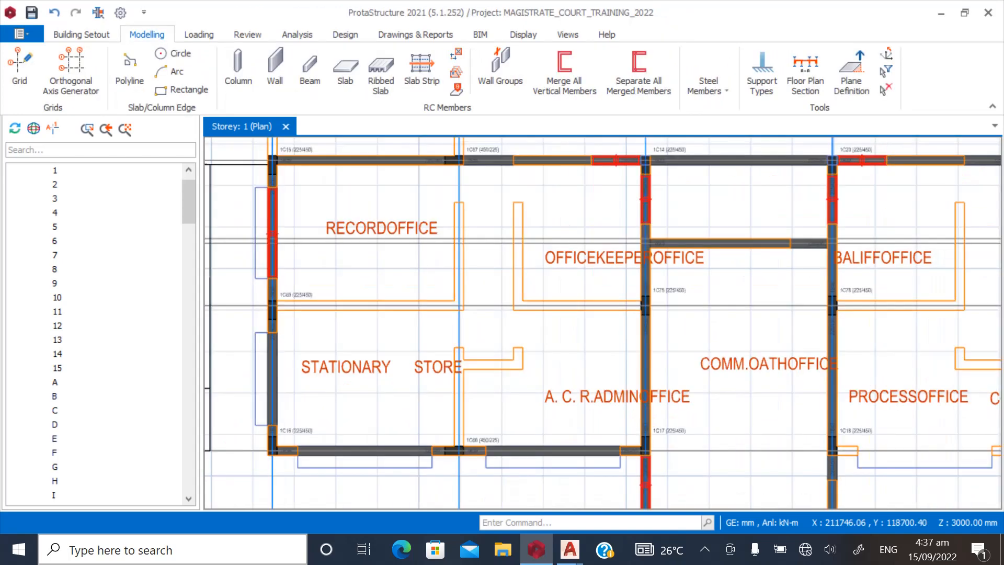
{"action": "scroll", "coordinate": [275, 316], "scroll_direction": "up", "scroll_amount": 3}
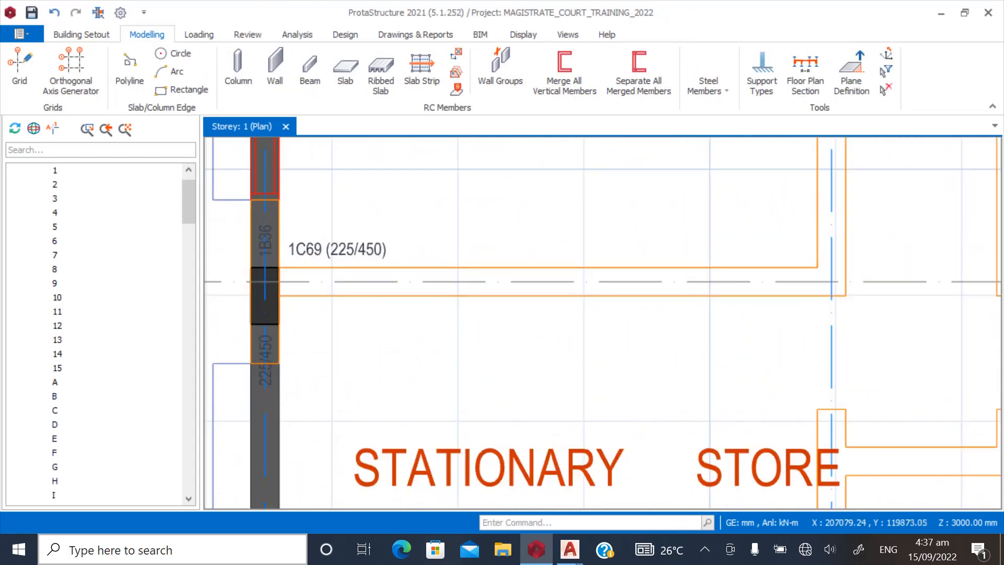
{"action": "right_click", "coordinate": [344, 187]}
{"action": "left_click", "coordinate": [398, 196]}
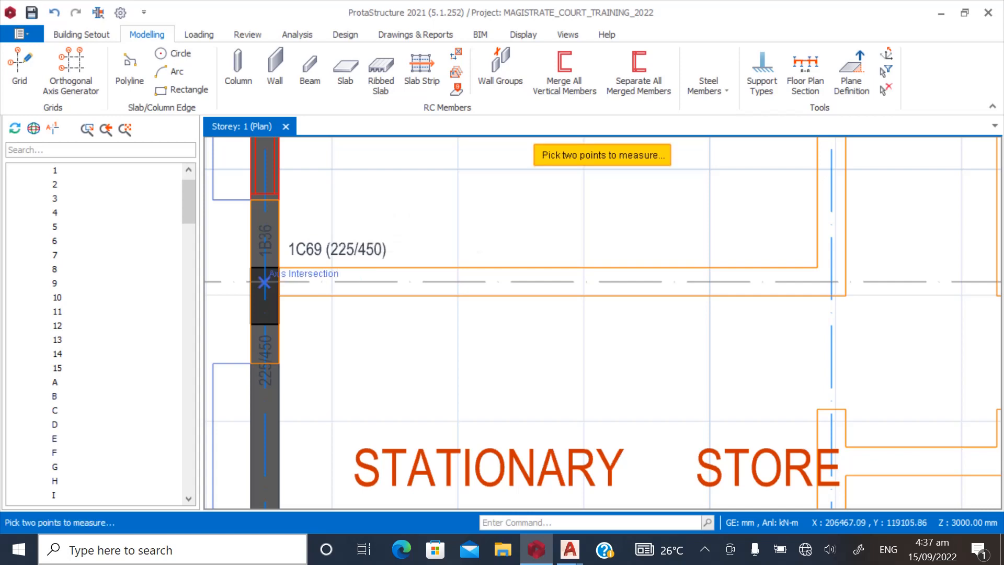
{"action": "left_click", "coordinate": [264, 283]}
{"action": "scroll", "coordinate": [277, 290], "scroll_direction": "down", "scroll_amount": 2}
{"action": "scroll", "coordinate": [554, 346], "scroll_direction": "down", "scroll_amount": 2}
{"action": "scroll", "coordinate": [601, 335], "scroll_direction": "up", "scroll_amount": 3}
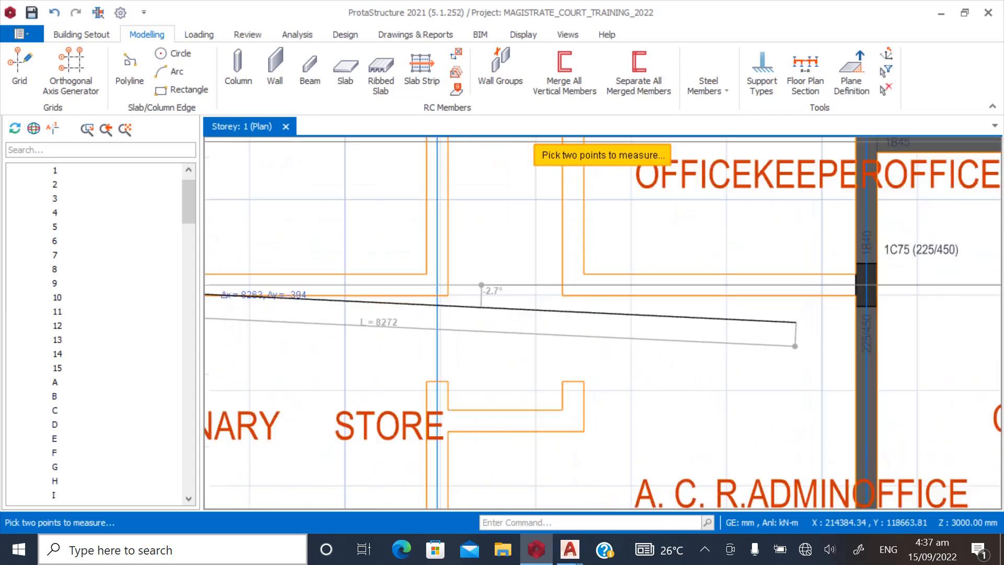
{"action": "left_click", "coordinate": [866, 286]}
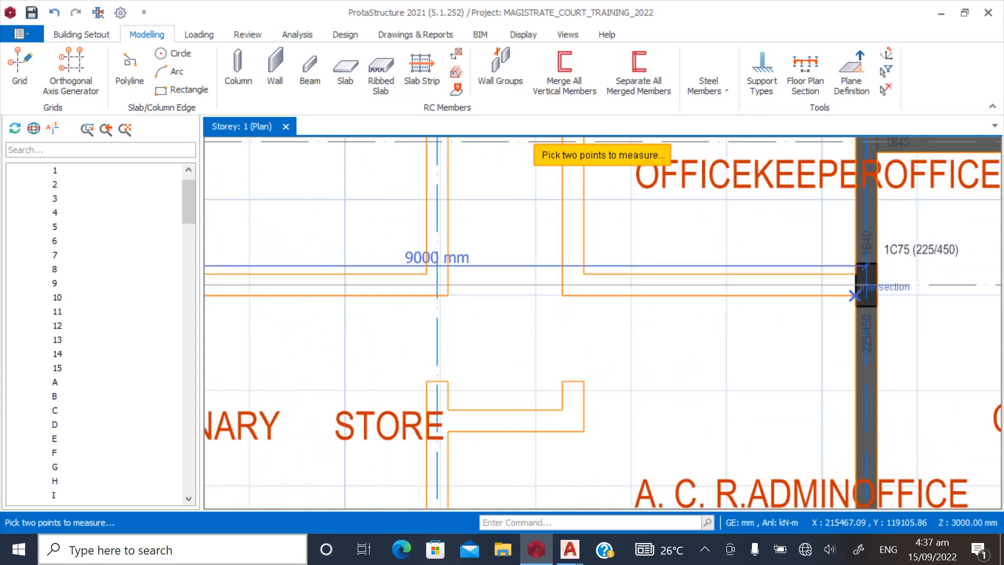
Insert a 450 × 225 mm column with e1 of -112 mm where axis I crosses axis 2, using column 1C19 as the template
{"action": "scroll", "coordinate": [437, 271], "scroll_direction": "down", "scroll_amount": 4}
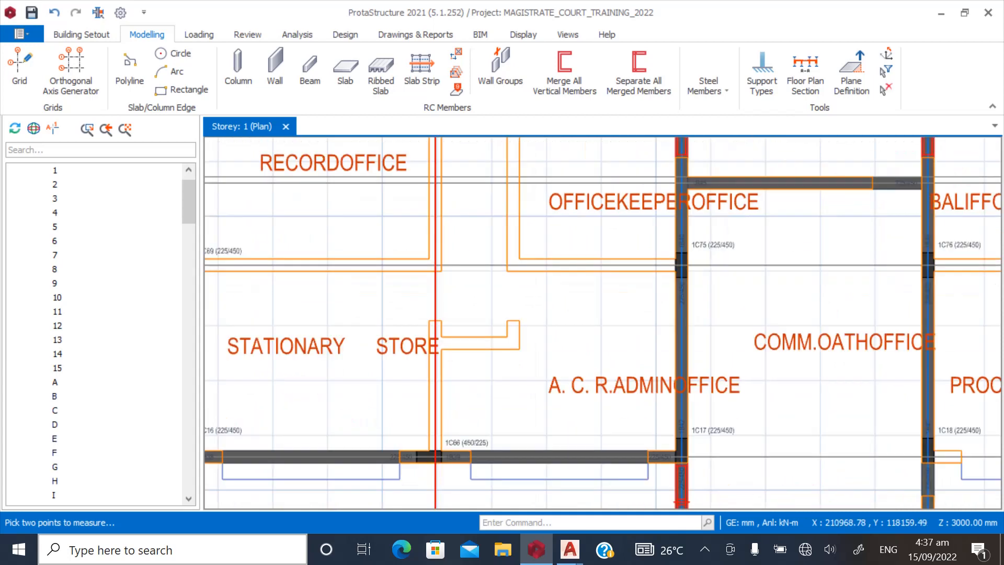
{"action": "scroll", "coordinate": [418, 279], "scroll_direction": "up", "scroll_amount": 4}
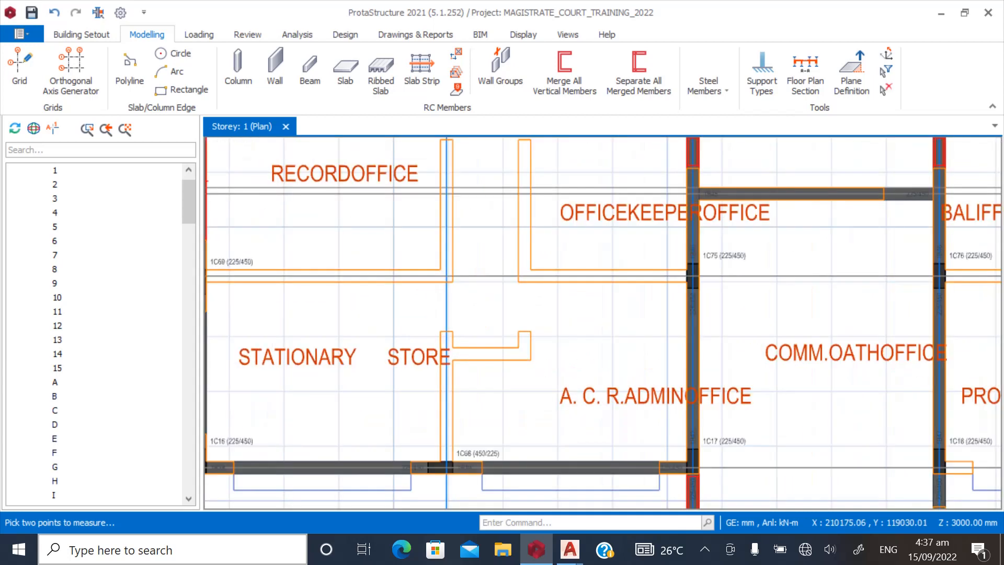
{"action": "scroll", "coordinate": [419, 277], "scroll_direction": "down", "scroll_amount": 4}
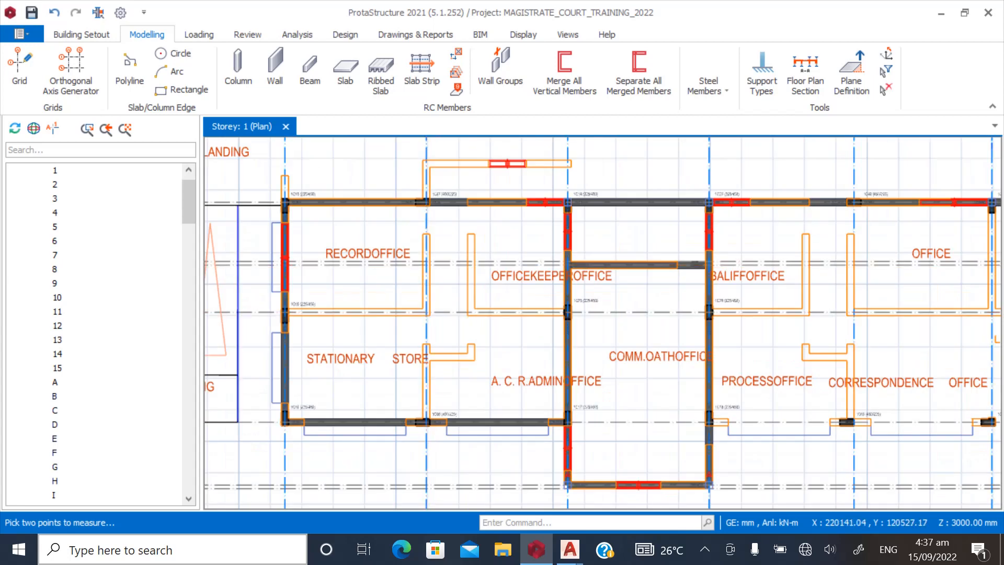
{"action": "scroll", "coordinate": [443, 366], "scroll_direction": "down", "scroll_amount": 1}
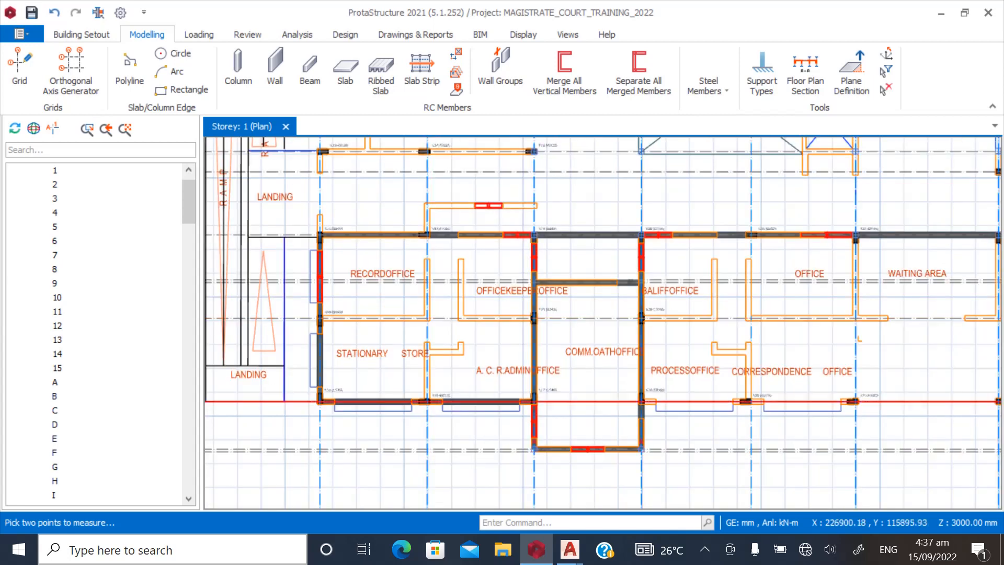
{"action": "scroll", "coordinate": [857, 391], "scroll_direction": "up", "scroll_amount": 6}
{"action": "scroll", "coordinate": [858, 391], "scroll_direction": "up", "scroll_amount": 2}
{"action": "left_click", "coordinate": [826, 371]}
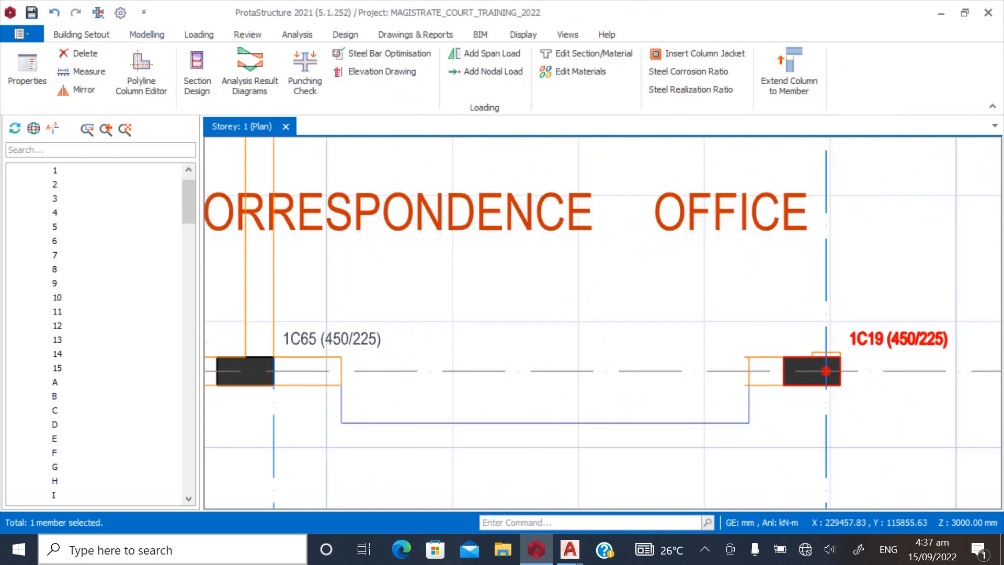
{"action": "scroll", "coordinate": [784, 368], "scroll_direction": "down", "scroll_amount": 4}
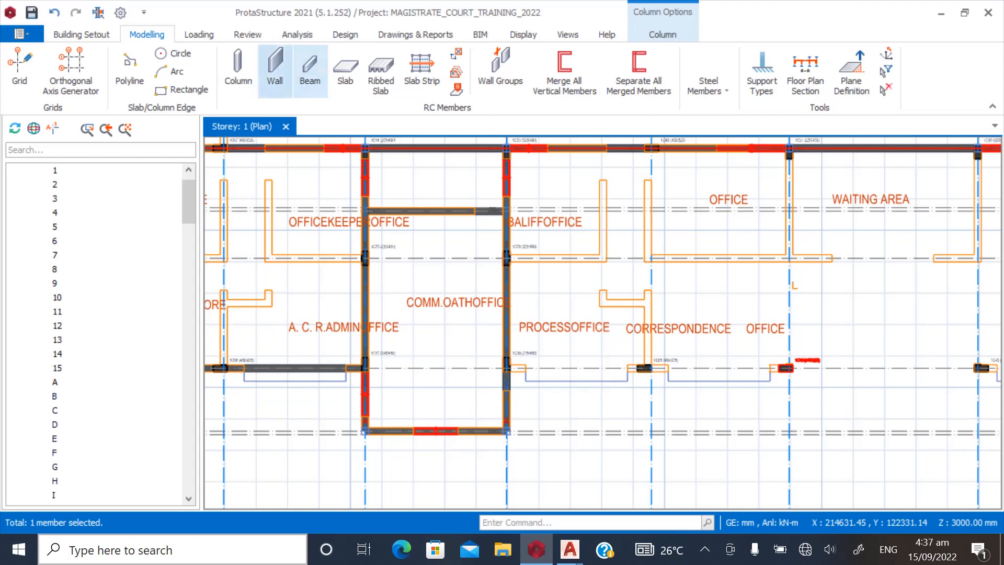
{"action": "left_click", "coordinate": [238, 68]}
{"action": "scroll", "coordinate": [515, 322], "scroll_direction": "up", "scroll_amount": 3}
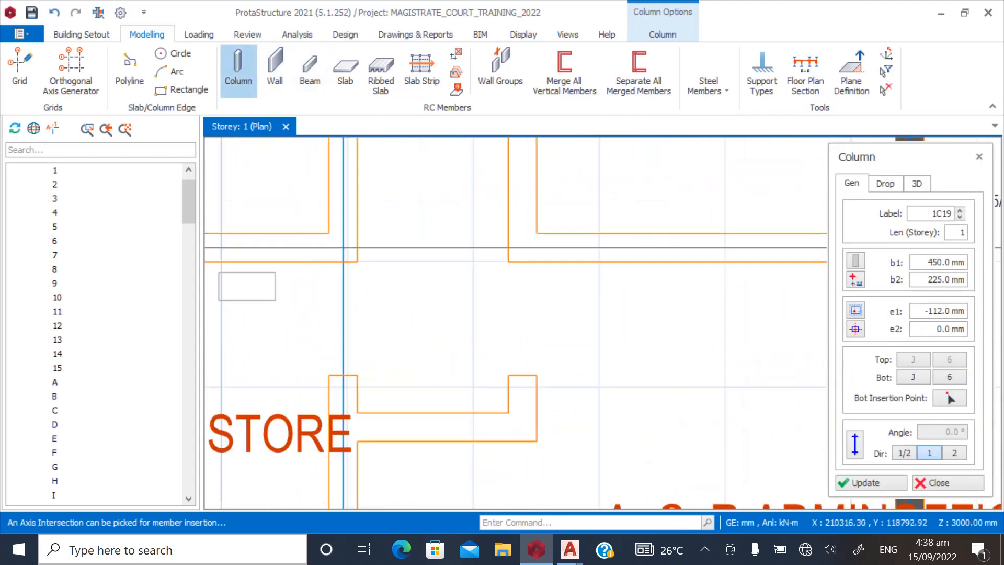
{"action": "scroll", "coordinate": [515, 323], "scroll_direction": "down", "scroll_amount": 3}
{"action": "scroll", "coordinate": [453, 313], "scroll_direction": "up", "scroll_amount": 5}
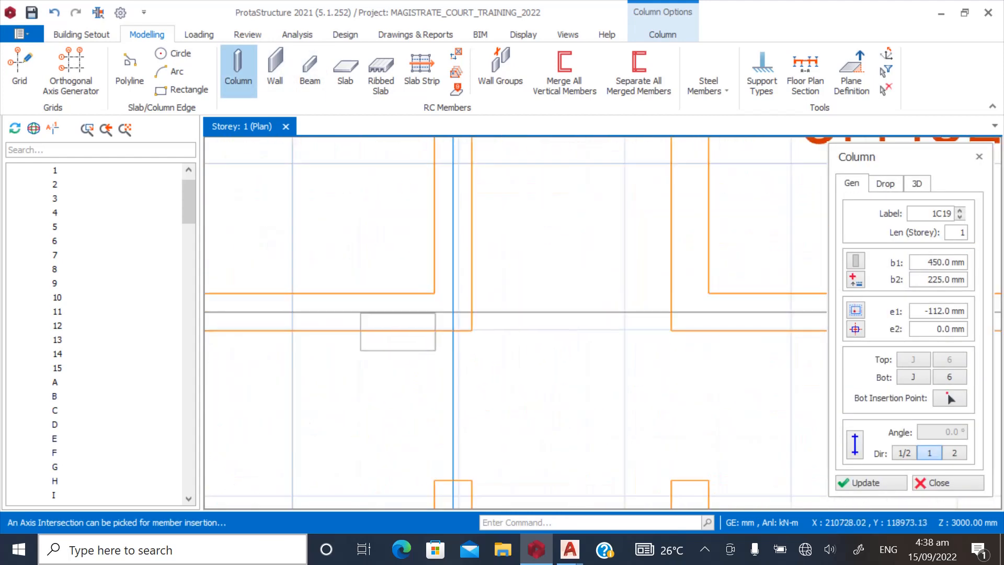
{"action": "left_click", "coordinate": [452, 312]}
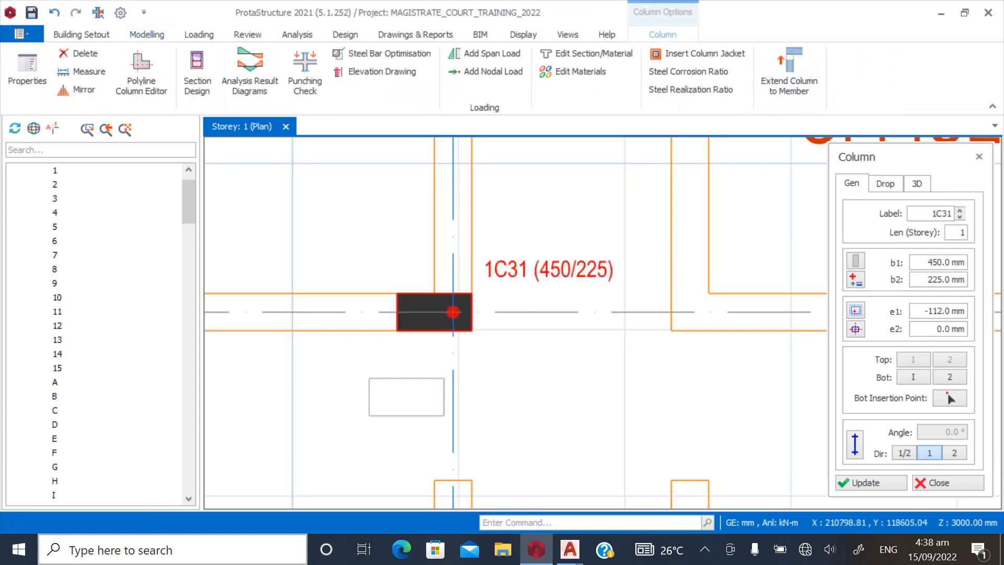
{"action": "key", "text": "Escape"}
Model a 225 × 450 mm beam run along axis I from column 1C69 through 1C31 to 1C75, using the beam between 1C67 and 1C14 as template
{"action": "scroll", "coordinate": [439, 337], "scroll_direction": "down", "scroll_amount": 5}
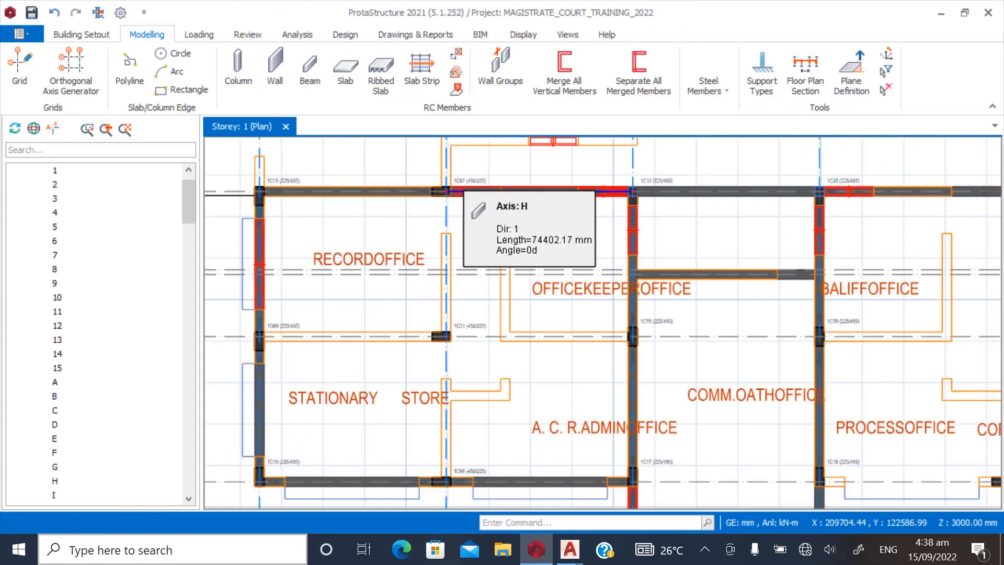
{"action": "scroll", "coordinate": [454, 196], "scroll_direction": "up", "scroll_amount": 3}
{"action": "left_click", "coordinate": [455, 201]}
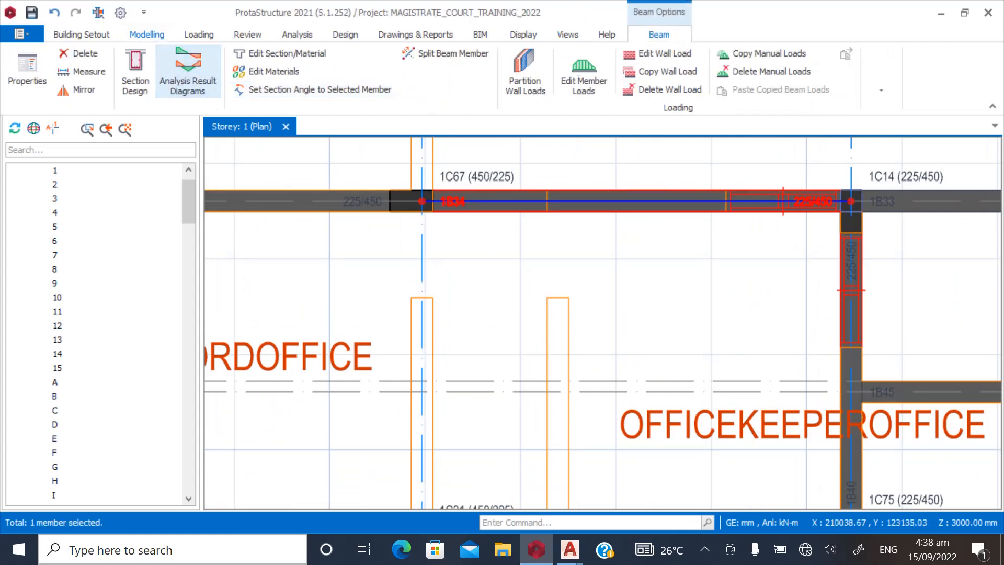
{"action": "left_click", "coordinate": [147, 34]}
{"action": "left_click", "coordinate": [310, 71]}
{"action": "scroll", "coordinate": [419, 313], "scroll_direction": "down", "scroll_amount": 5}
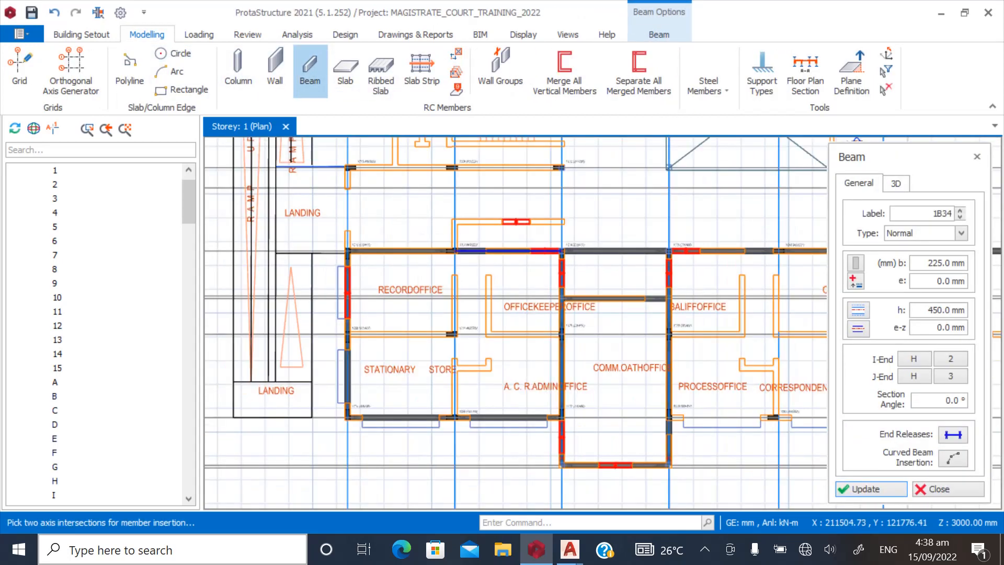
{"action": "scroll", "coordinate": [377, 302], "scroll_direction": "up", "scroll_amount": 6}
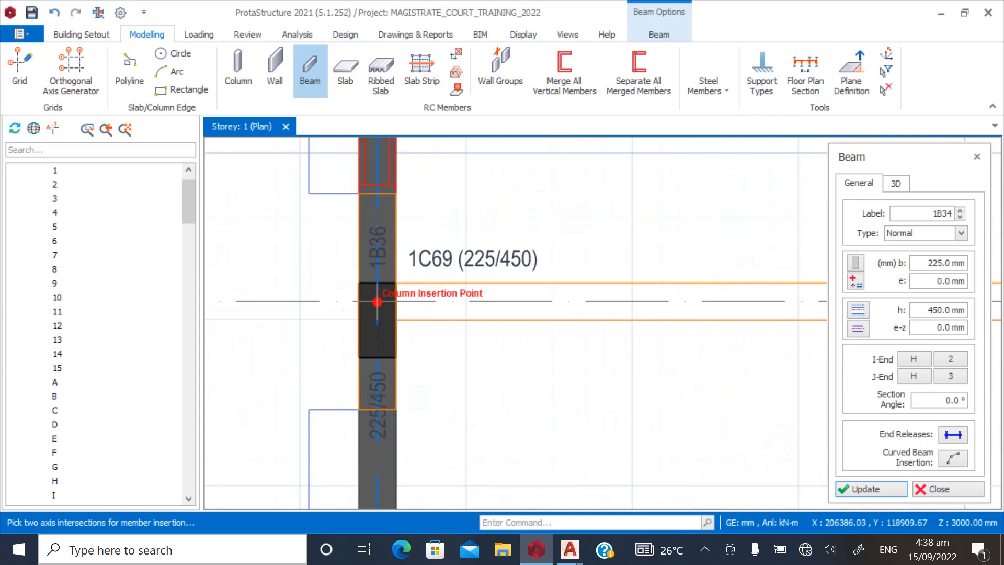
{"action": "left_click", "coordinate": [377, 301]}
{"action": "scroll", "coordinate": [377, 301], "scroll_direction": "down", "scroll_amount": 5}
{"action": "scroll", "coordinate": [566, 328], "scroll_direction": "up", "scroll_amount": 5}
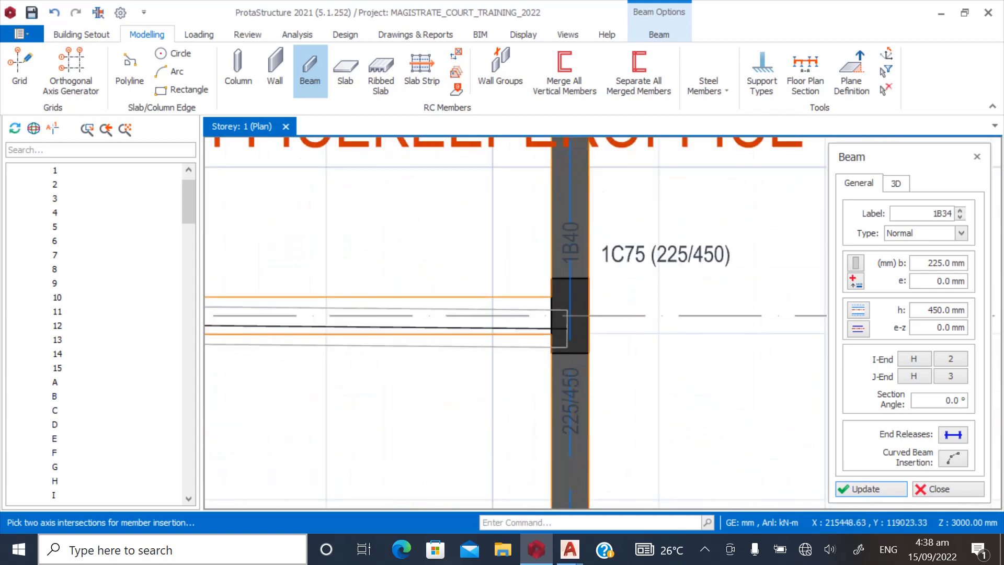
{"action": "left_click", "coordinate": [569, 316]}
{"action": "left_click", "coordinate": [570, 316]}
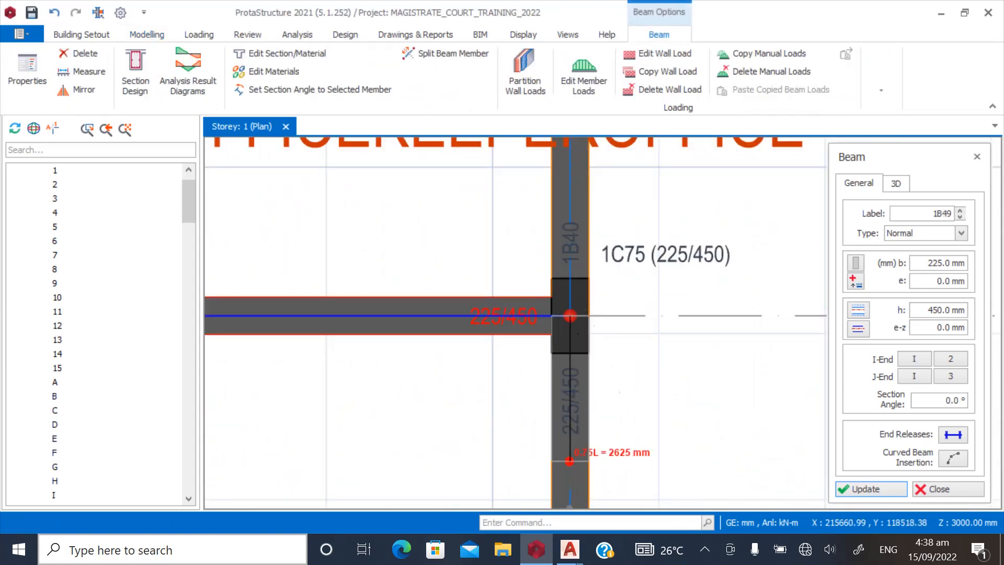
{"action": "scroll", "coordinate": [562, 323], "scroll_direction": "down", "scroll_amount": 1}
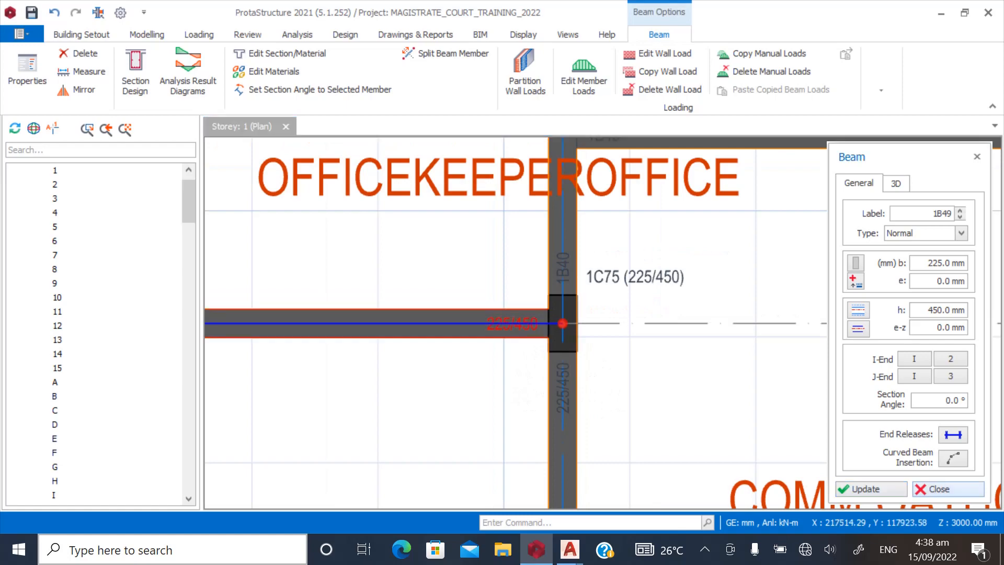
{"action": "key", "text": "Escape"}
Examine the outer wall of COURT 1 between columns 1C3 and 1C4, around the pier crossed by the closely spaced axes
{"action": "scroll", "coordinate": [389, 254], "scroll_direction": "down", "scroll_amount": 4}
{"action": "scroll", "coordinate": [382, 311], "scroll_direction": "down", "scroll_amount": 3}
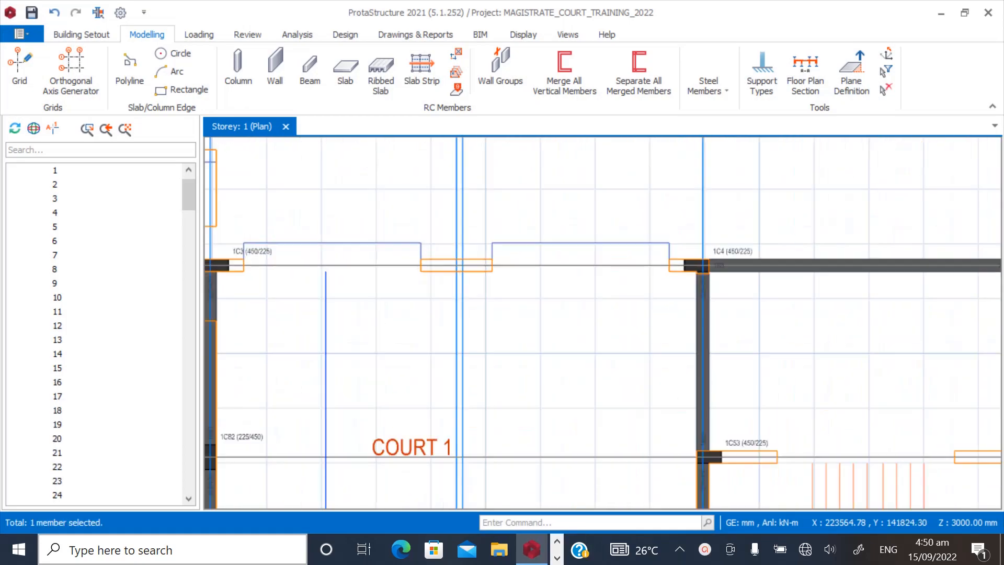
{"action": "scroll", "coordinate": [470, 275], "scroll_direction": "up", "scroll_amount": 2}
{"action": "scroll", "coordinate": [469, 276], "scroll_direction": "down", "scroll_amount": 2}
{"action": "scroll", "coordinate": [469, 276], "scroll_direction": "up", "scroll_amount": 2}
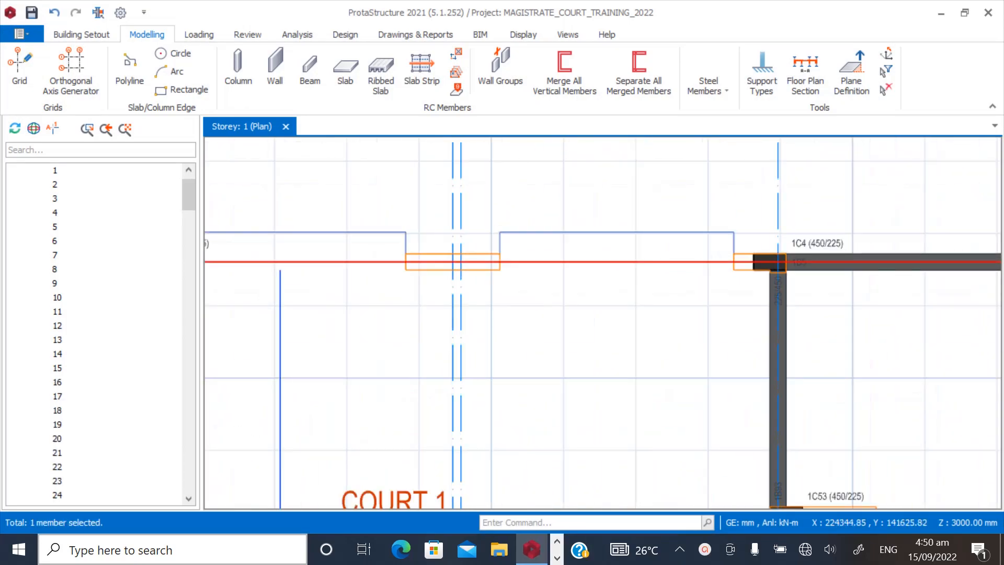
{"action": "scroll", "coordinate": [469, 276], "scroll_direction": "up", "scroll_amount": 1}
{"action": "scroll", "coordinate": [469, 276], "scroll_direction": "down", "scroll_amount": 3}
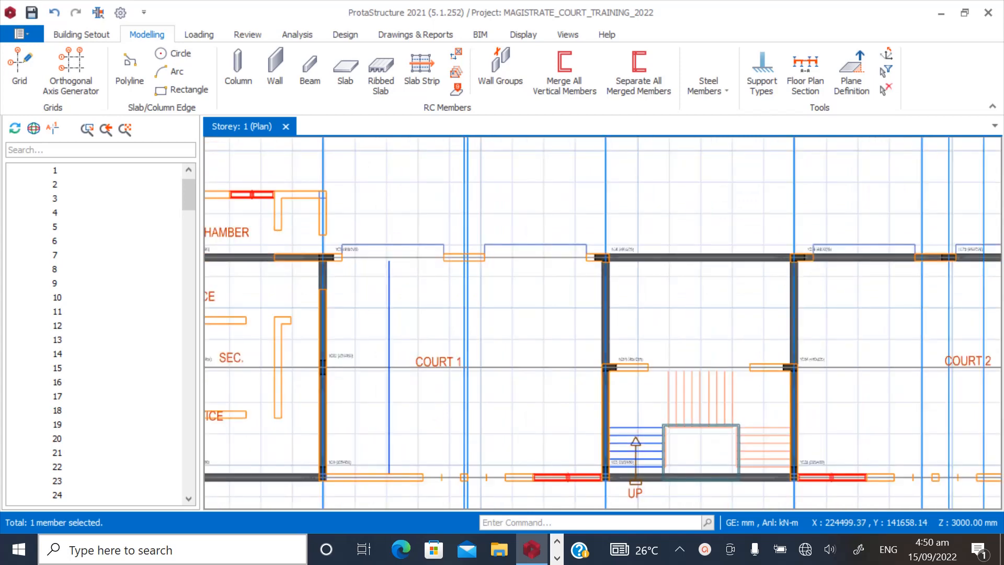
{"action": "scroll", "coordinate": [465, 267], "scroll_direction": "up", "scroll_amount": 2}
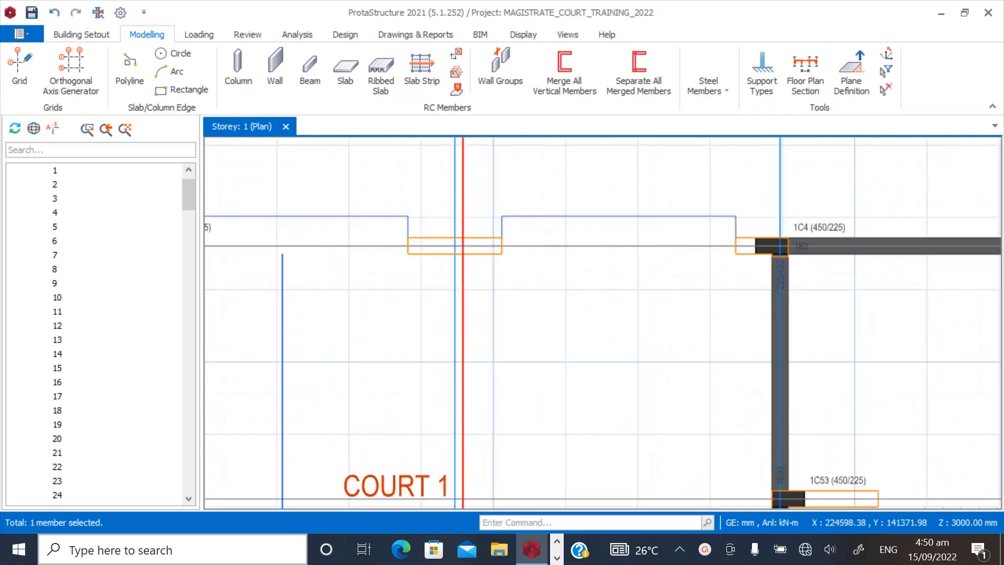
Insert a 225 × 225 mm column on the lower wall of COURT 1, where axis C crosses axis 16
{"action": "scroll", "coordinate": [447, 208], "scroll_direction": "down", "scroll_amount": 4}
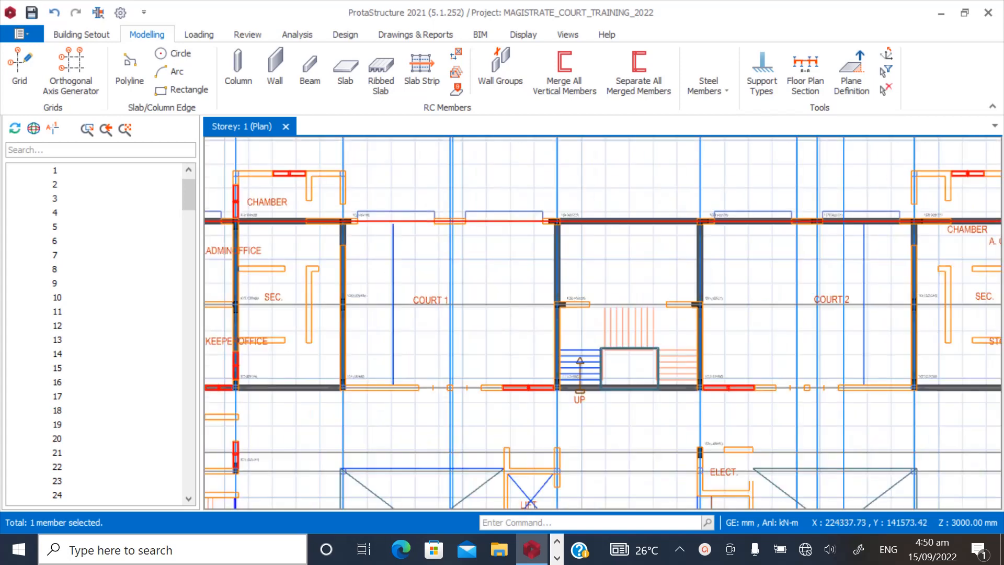
{"action": "scroll", "coordinate": [449, 385], "scroll_direction": "up", "scroll_amount": 4}
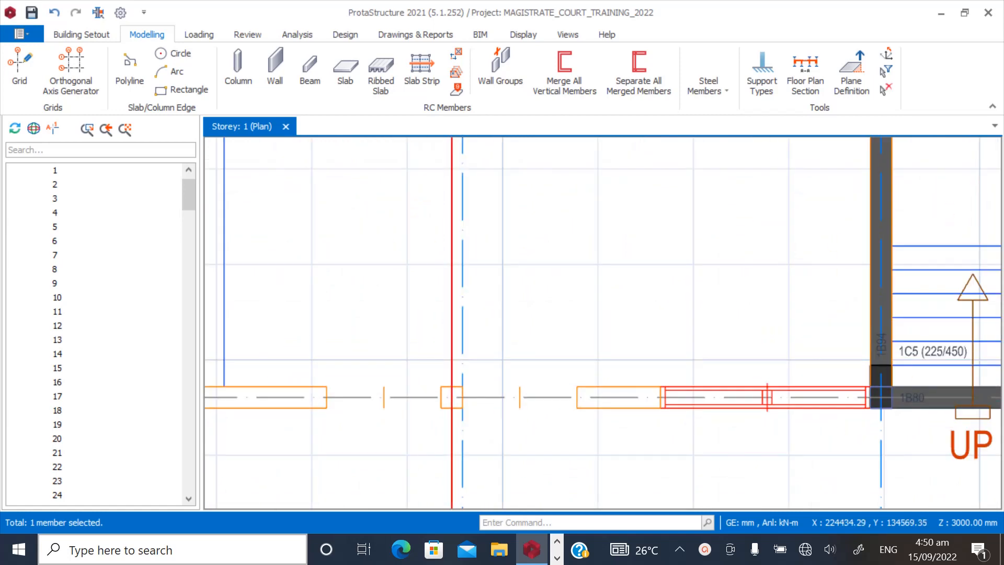
{"action": "scroll", "coordinate": [450, 397], "scroll_direction": "up", "scroll_amount": 2}
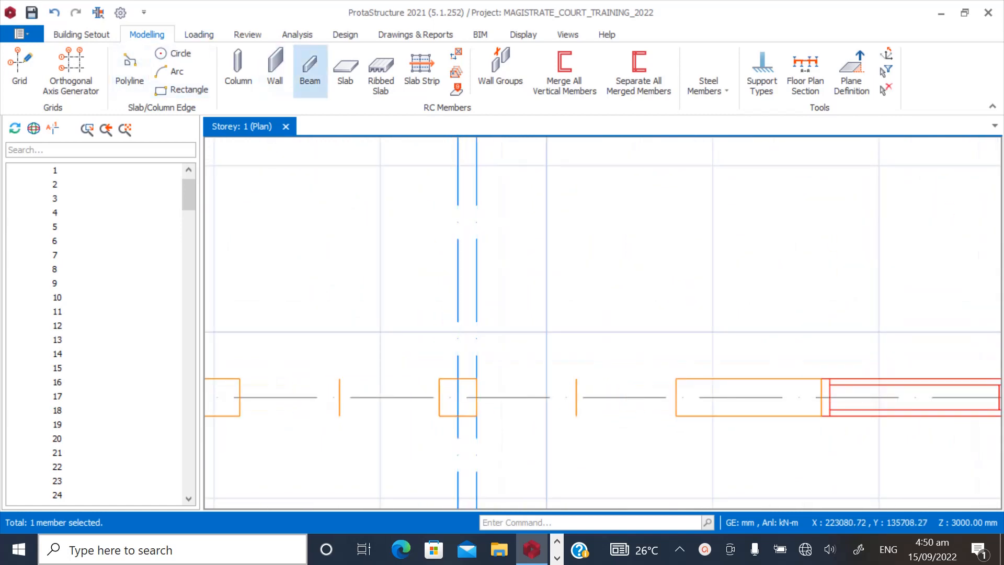
{"action": "left_click", "coordinate": [238, 71]}
{"action": "left_click", "coordinate": [939, 279]}
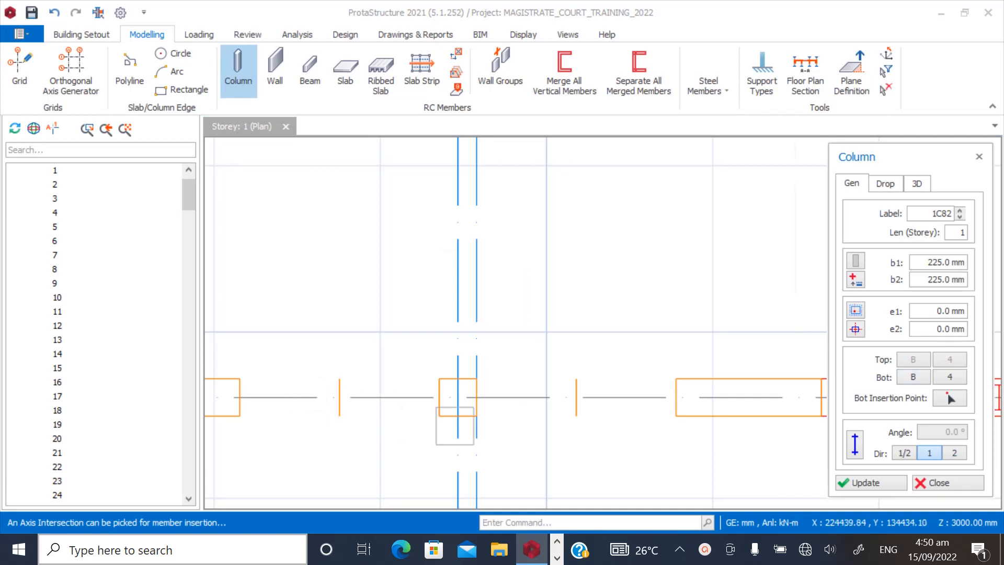
{"action": "scroll", "coordinate": [452, 424], "scroll_direction": "up", "scroll_amount": 2}
{"action": "left_click", "coordinate": [457, 397]}
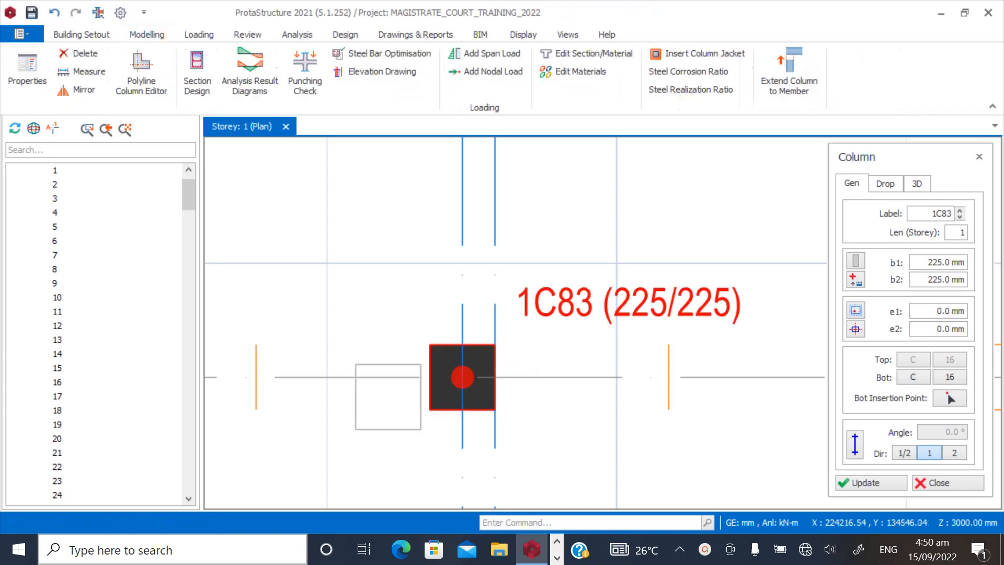
Insert a 225 × 225 mm column on the upper wall pier of COURT 1, where axis A crosses axis 16
{"action": "scroll", "coordinate": [421, 403], "scroll_direction": "down", "scroll_amount": 4}
{"action": "scroll", "coordinate": [444, 219], "scroll_direction": "up", "scroll_amount": 4}
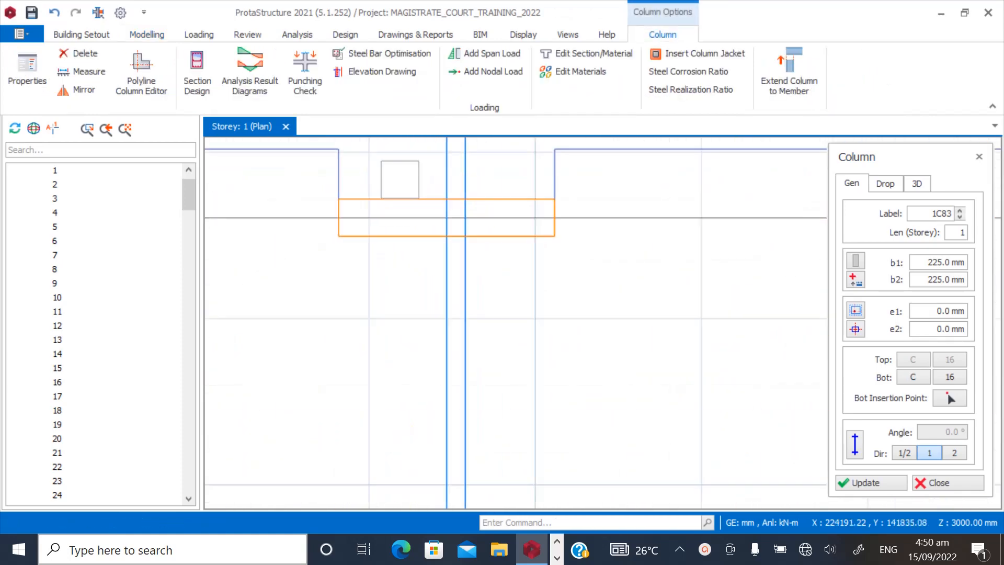
{"action": "left_click", "coordinate": [446, 217]}
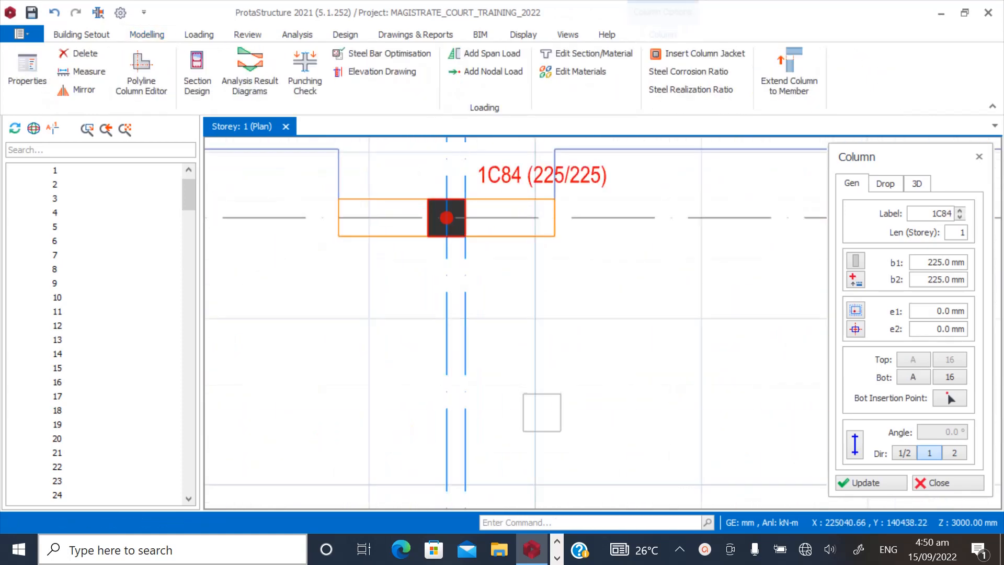
{"action": "key", "text": "Escape"}
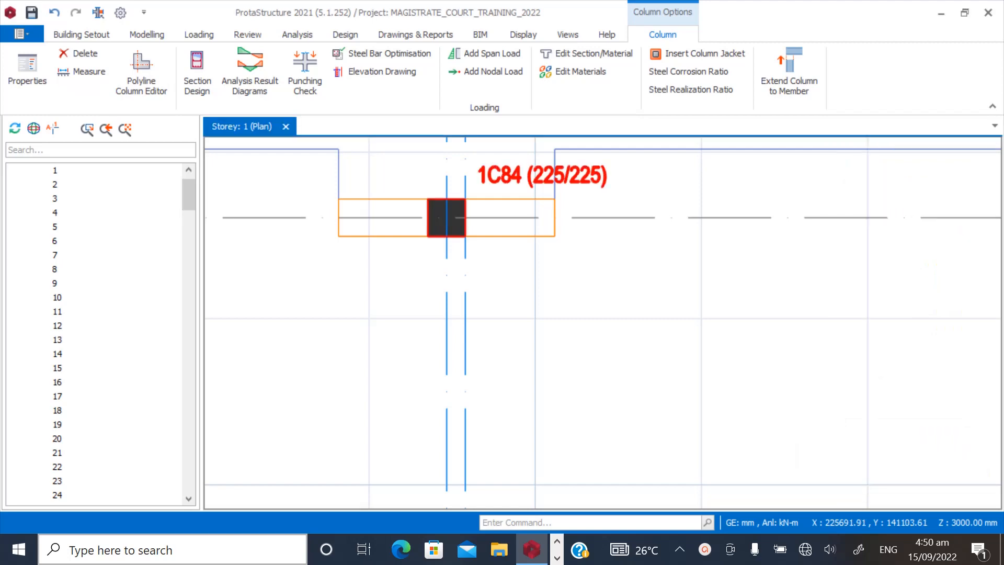
{"action": "key", "text": "Escape"}
Model a 225 × 450 mm beam run along axis A from column 1C4 through 1C84 to 1C3, using the beam between 1C4 and 1C53 as template
{"action": "scroll", "coordinate": [361, 236], "scroll_direction": "down", "scroll_amount": 5}
{"action": "scroll", "coordinate": [569, 266], "scroll_direction": "up", "scroll_amount": 2}
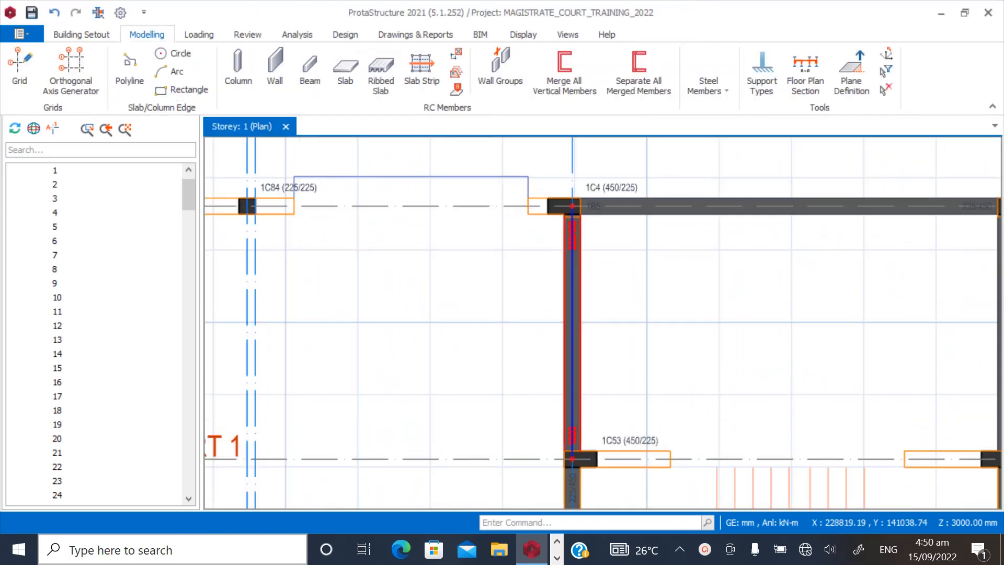
{"action": "left_click", "coordinate": [564, 247]}
{"action": "left_click", "coordinate": [154, 35]}
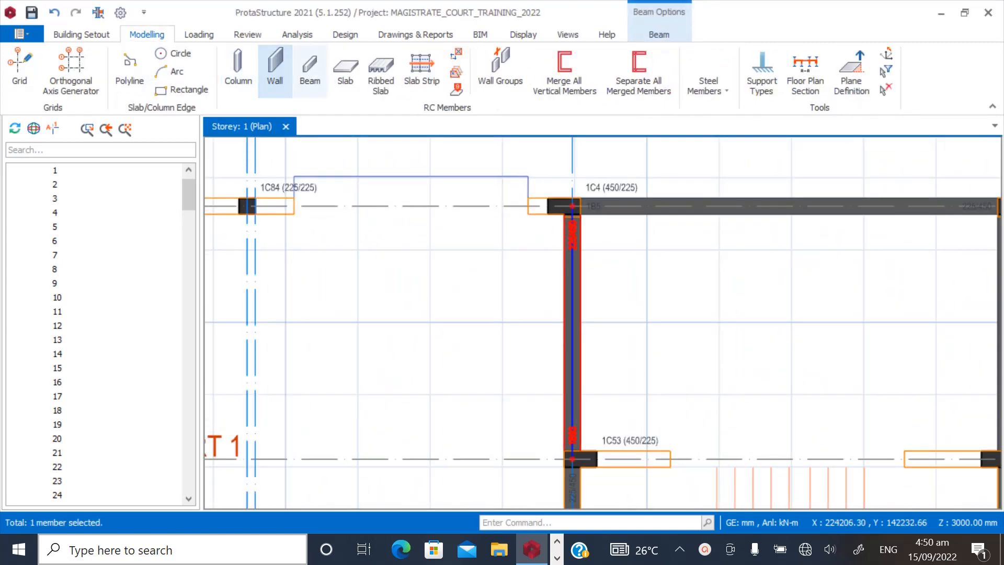
{"action": "left_click", "coordinate": [310, 68]}
{"action": "scroll", "coordinate": [523, 221], "scroll_direction": "up", "scroll_amount": 3}
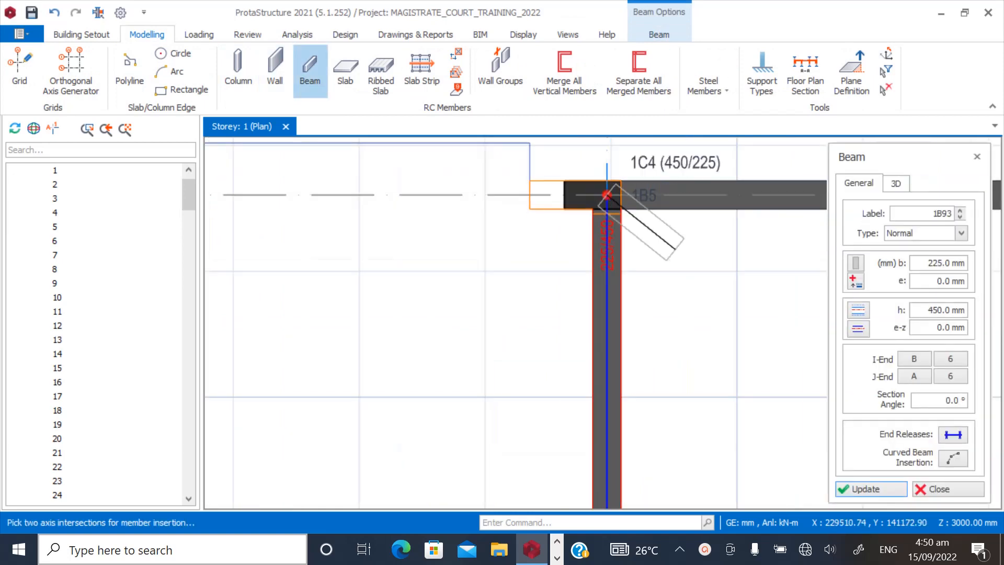
{"action": "scroll", "coordinate": [607, 195], "scroll_direction": "down", "scroll_amount": 3}
{"action": "scroll", "coordinate": [317, 184], "scroll_direction": "up", "scroll_amount": 5}
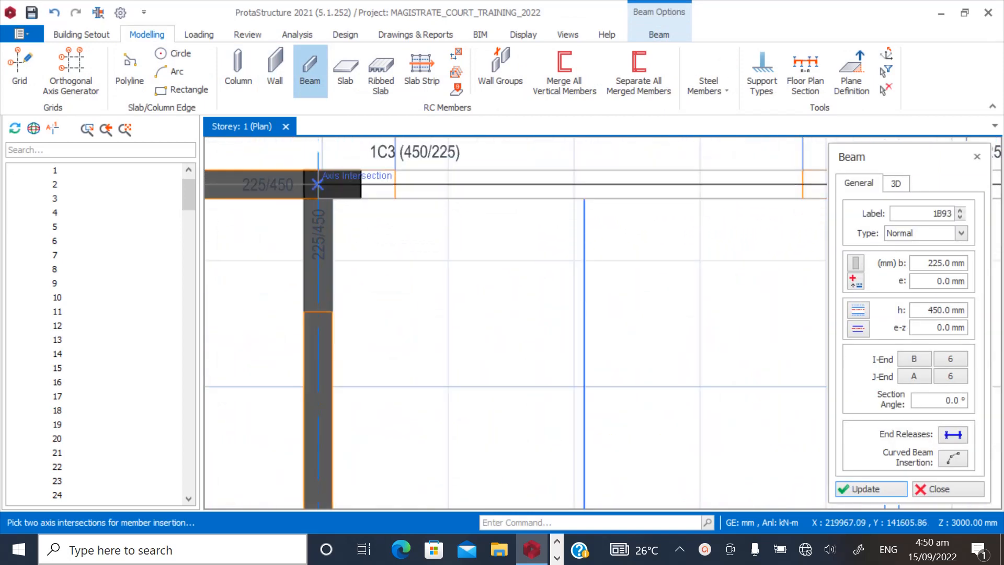
{"action": "left_click", "coordinate": [318, 185]}
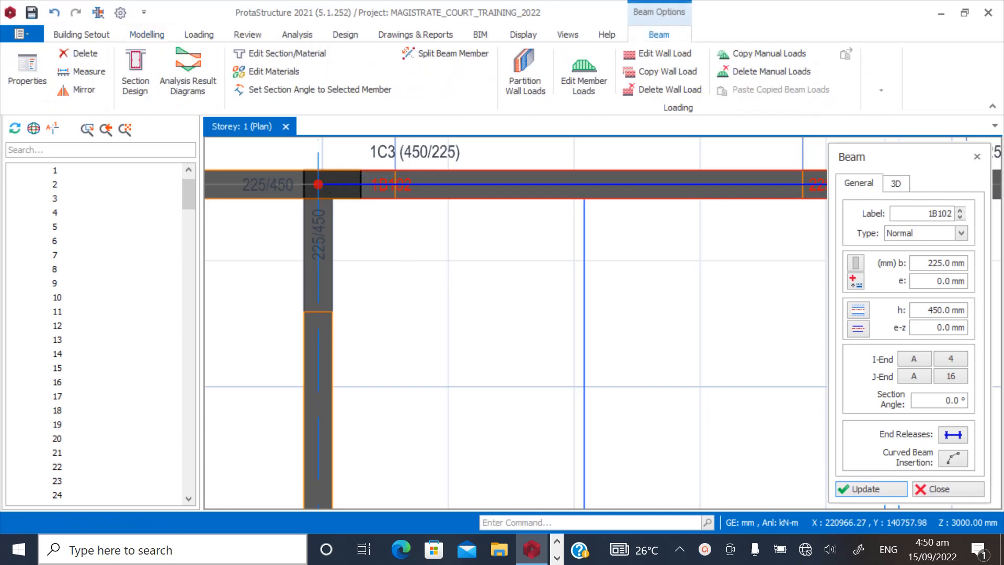
Model a 225 × 450 mm beam run along axis C from column 1C5 through the new 225 × 225 mm column to 1C6
{"action": "scroll", "coordinate": [394, 237], "scroll_direction": "down", "scroll_amount": 4}
{"action": "scroll", "coordinate": [413, 252], "scroll_direction": "down", "scroll_amount": 2}
{"action": "scroll", "coordinate": [602, 401], "scroll_direction": "up", "scroll_amount": 5}
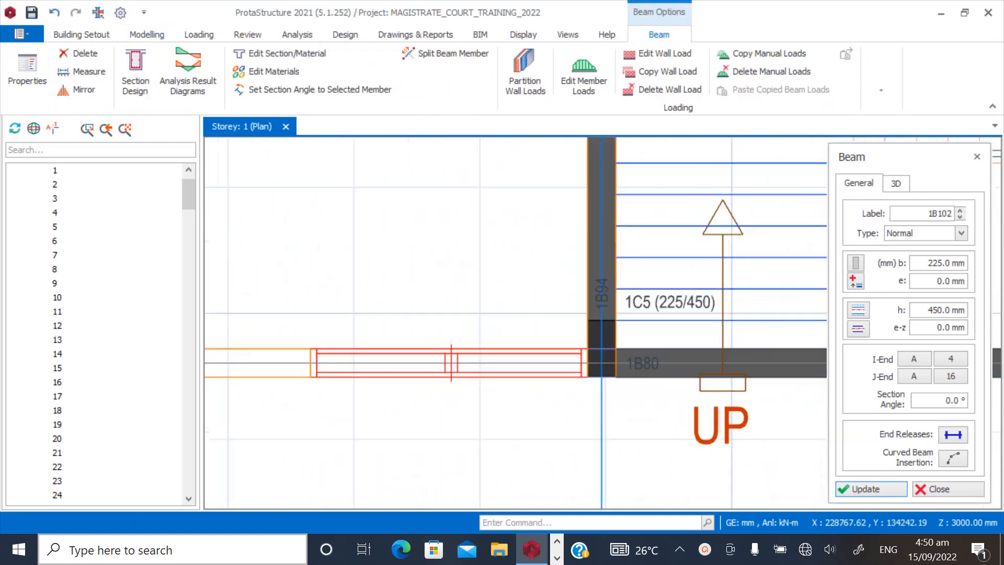
{"action": "scroll", "coordinate": [680, 387], "scroll_direction": "down", "scroll_amount": 2}
{"action": "scroll", "coordinate": [376, 403], "scroll_direction": "down", "scroll_amount": 2}
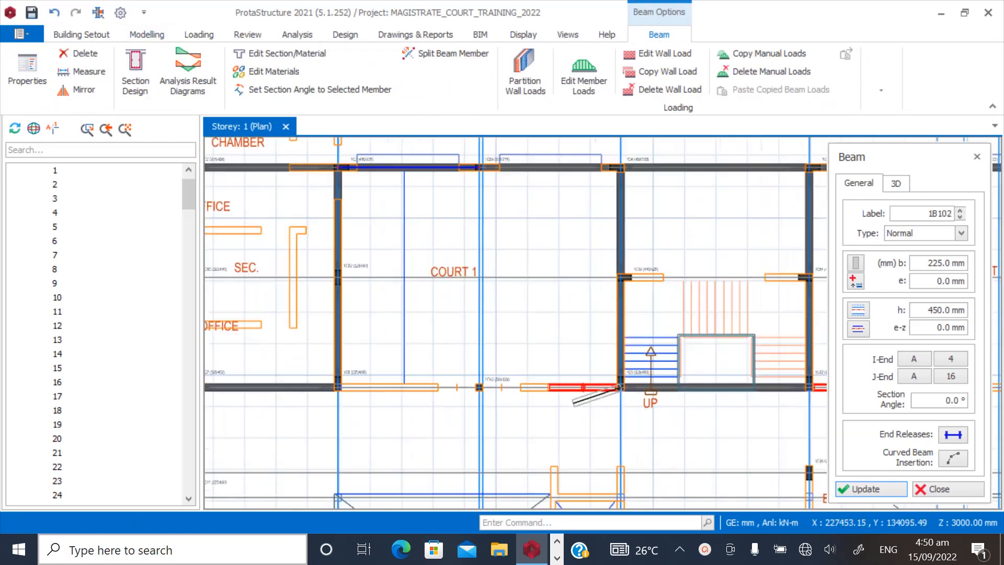
{"action": "scroll", "coordinate": [338, 398], "scroll_direction": "up", "scroll_amount": 5}
{"action": "scroll", "coordinate": [338, 397], "scroll_direction": "up", "scroll_amount": 3}
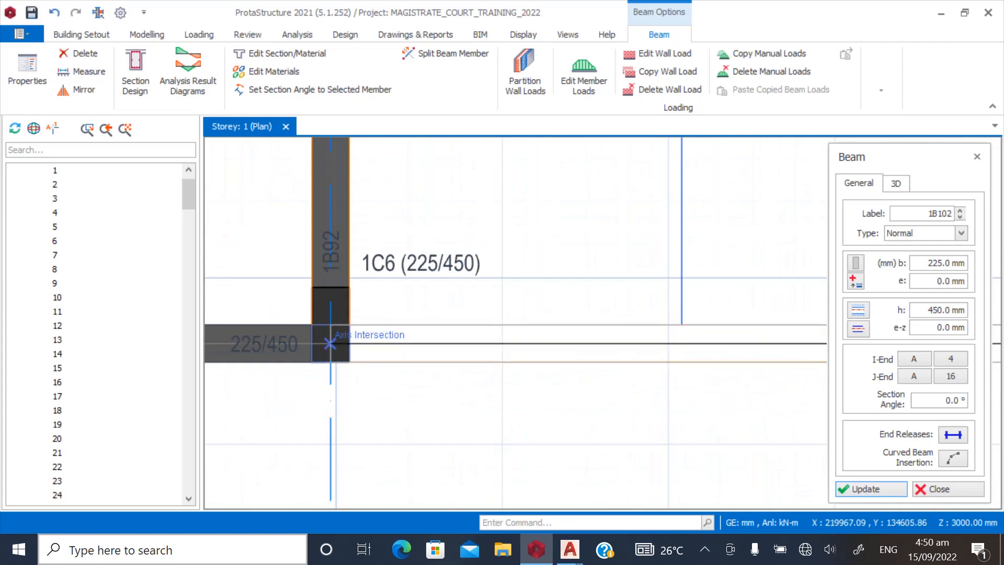
{"action": "left_click", "coordinate": [330, 344]}
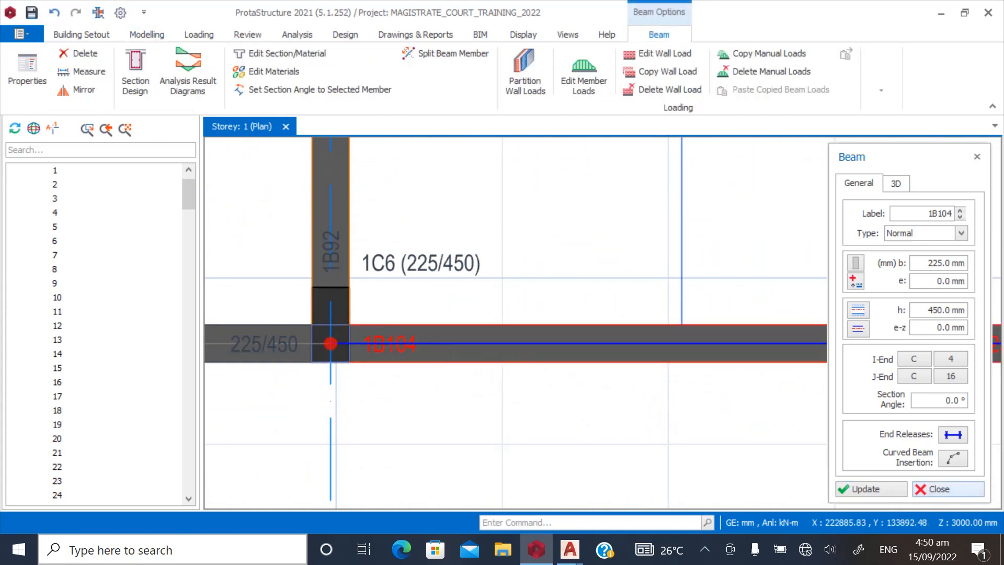
{"action": "key", "text": "Escape"}
Offset axis A by about 2113 mm to the outer face of the CHAMBER wall above COURT 1's neighbouring offices
{"action": "scroll", "coordinate": [431, 431], "scroll_direction": "down", "scroll_amount": 6}
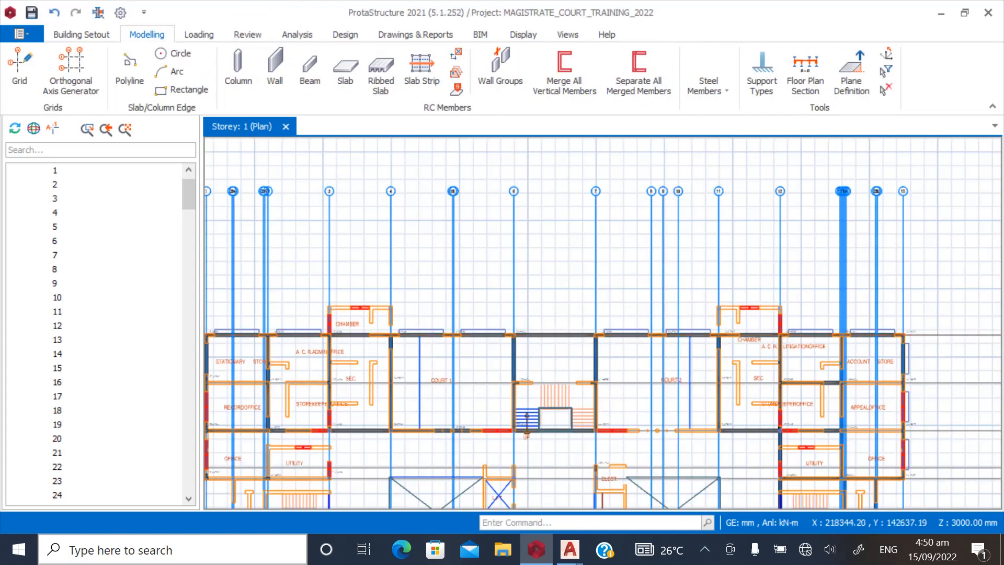
{"action": "scroll", "coordinate": [324, 316], "scroll_direction": "up", "scroll_amount": 6}
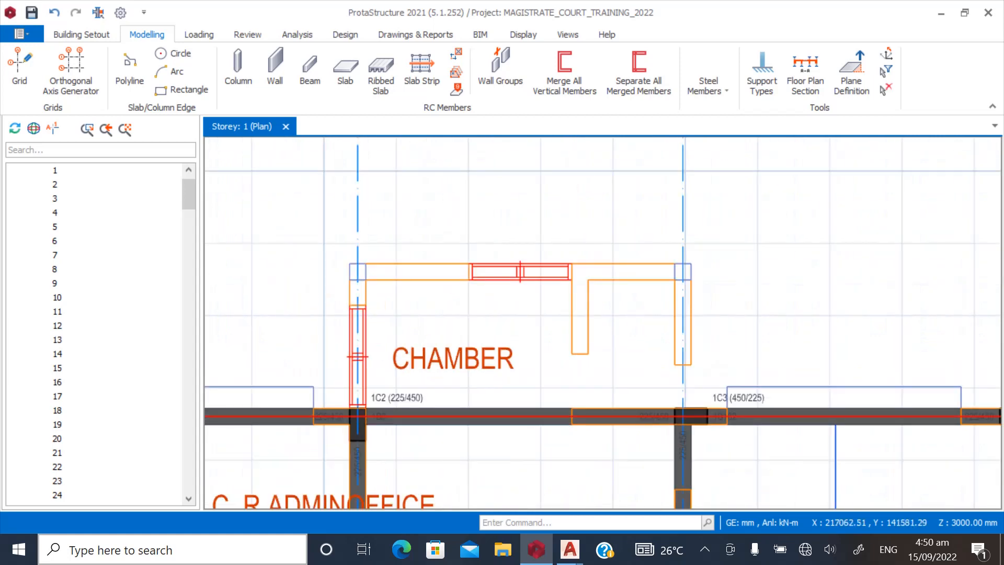
{"action": "left_click", "coordinate": [468, 416]}
{"action": "right_click", "coordinate": [468, 416]}
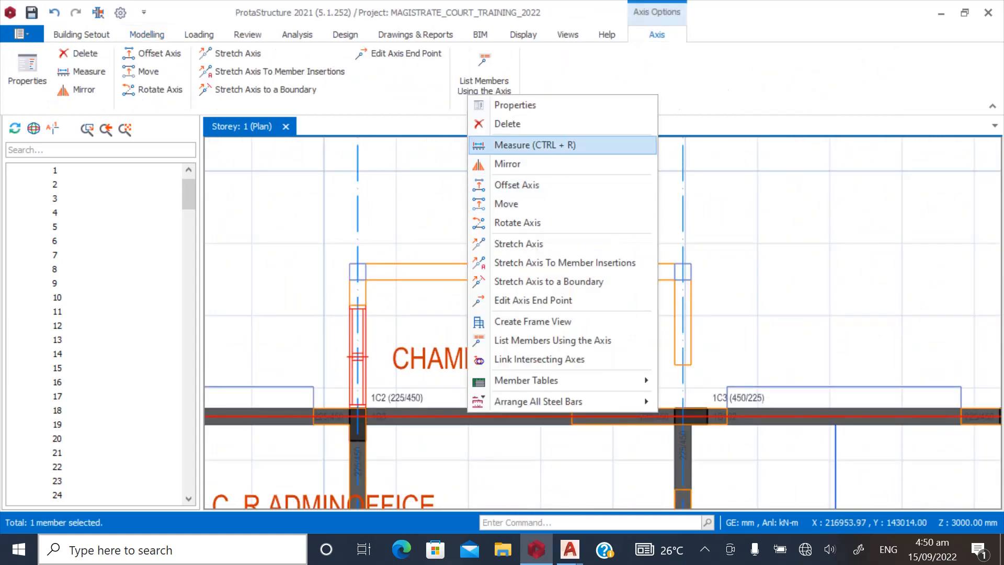
{"action": "left_click", "coordinate": [516, 185]}
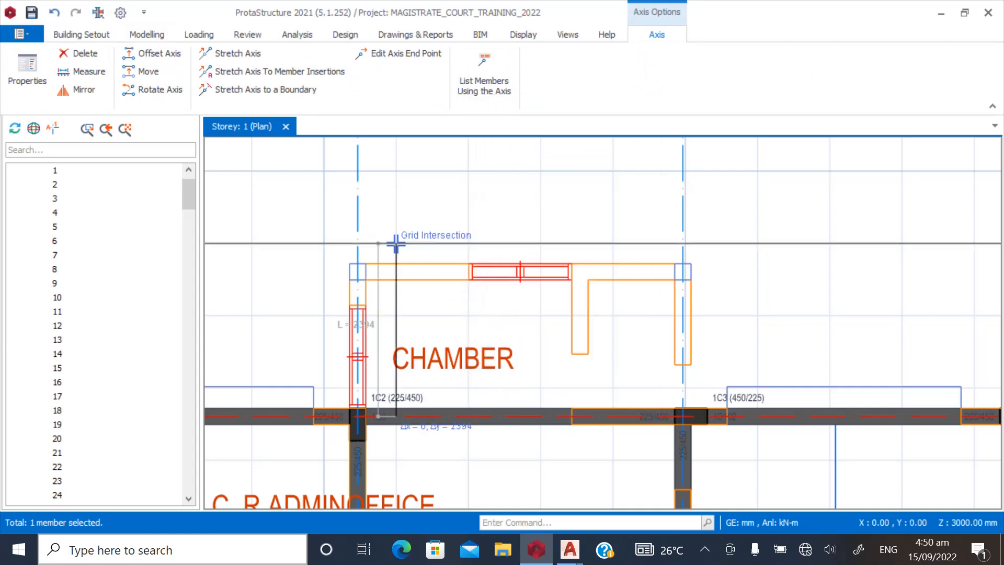
{"action": "scroll", "coordinate": [361, 261], "scroll_direction": "up", "scroll_amount": 3}
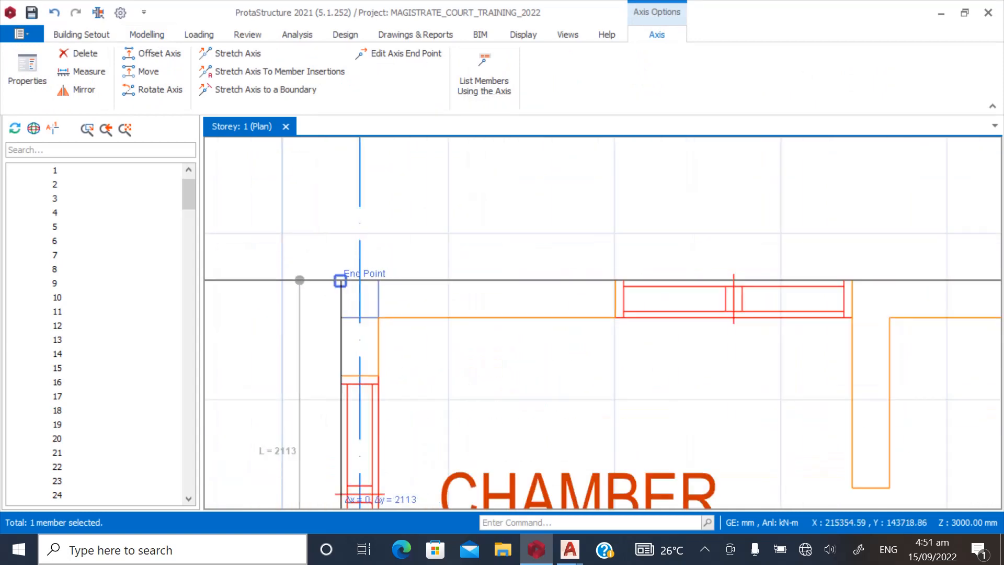
{"action": "left_click", "coordinate": [341, 280]}
Offset the axis on the CHAMBER's outer wall face inward to the centreline of that wall
{"action": "scroll", "coordinate": [341, 280], "scroll_direction": "down", "scroll_amount": 3}
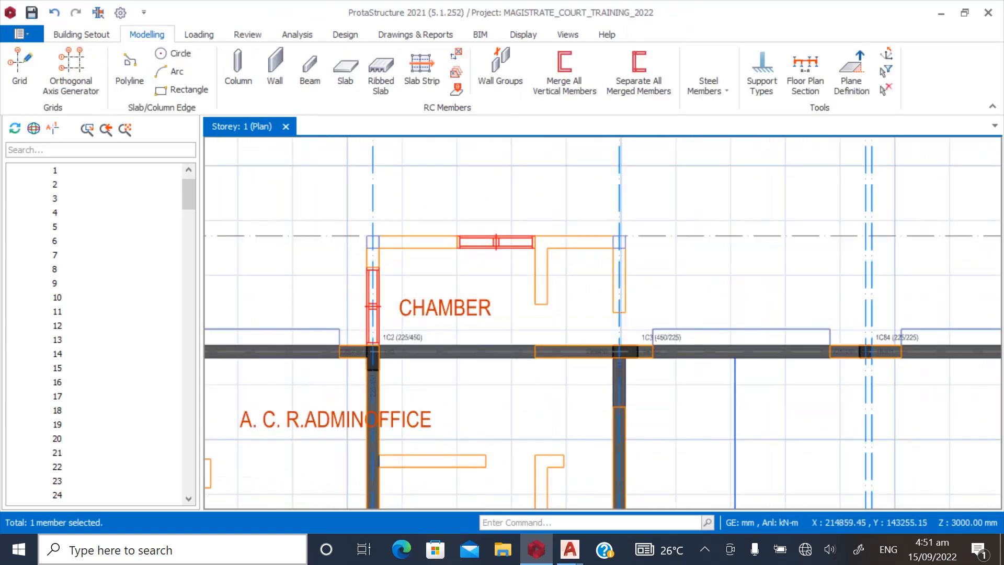
{"action": "right_click", "coordinate": [330, 236]}
{"action": "left_click", "coordinate": [361, 305]}
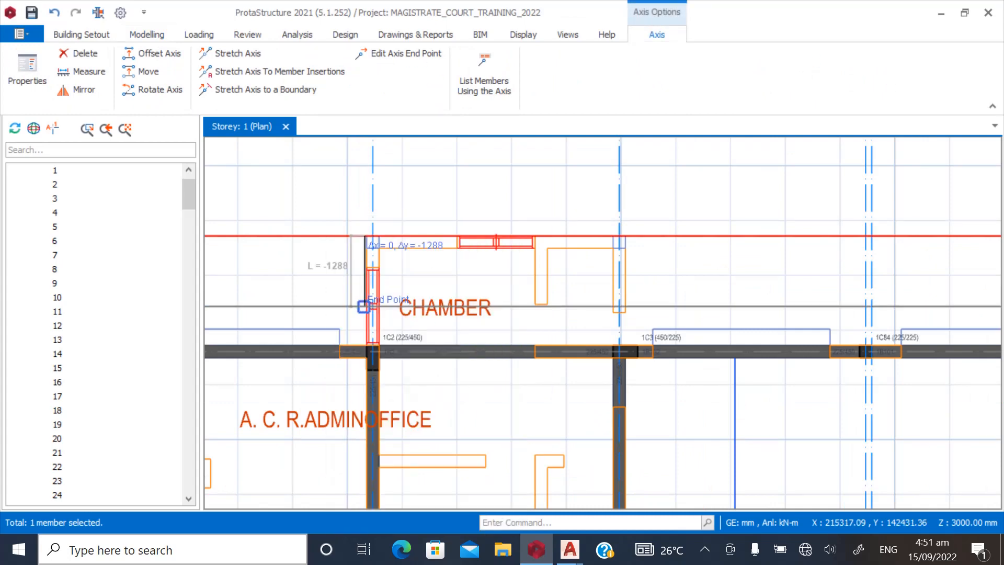
{"action": "scroll", "coordinate": [338, 238], "scroll_direction": "up", "scroll_amount": 2}
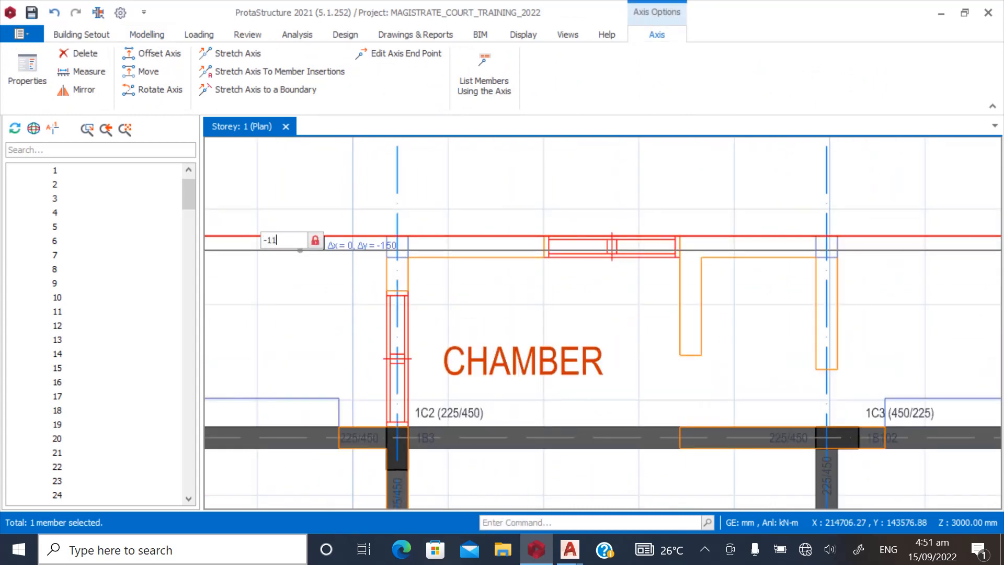
{"action": "key", "text": "Return"}
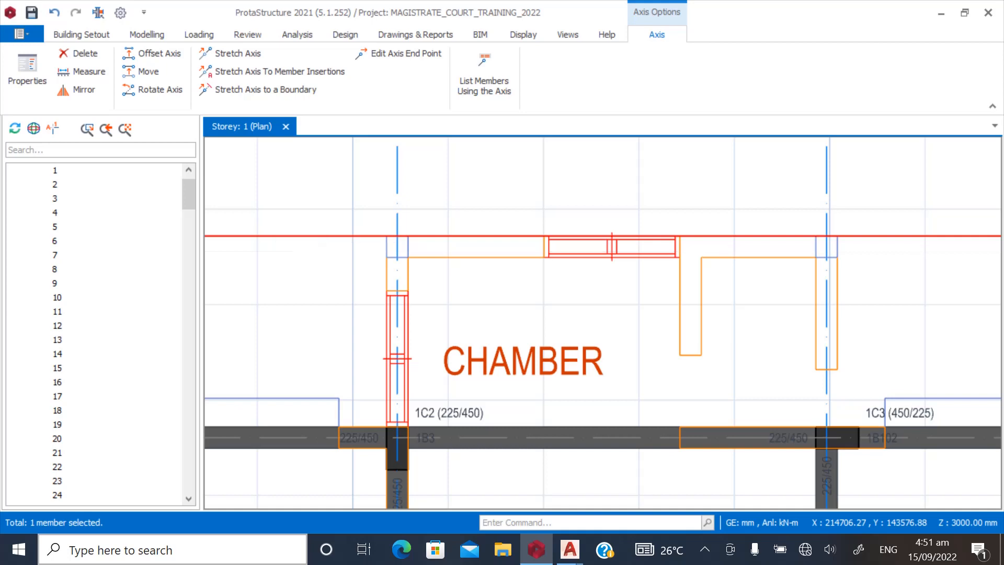
{"action": "key", "text": "Escape"}
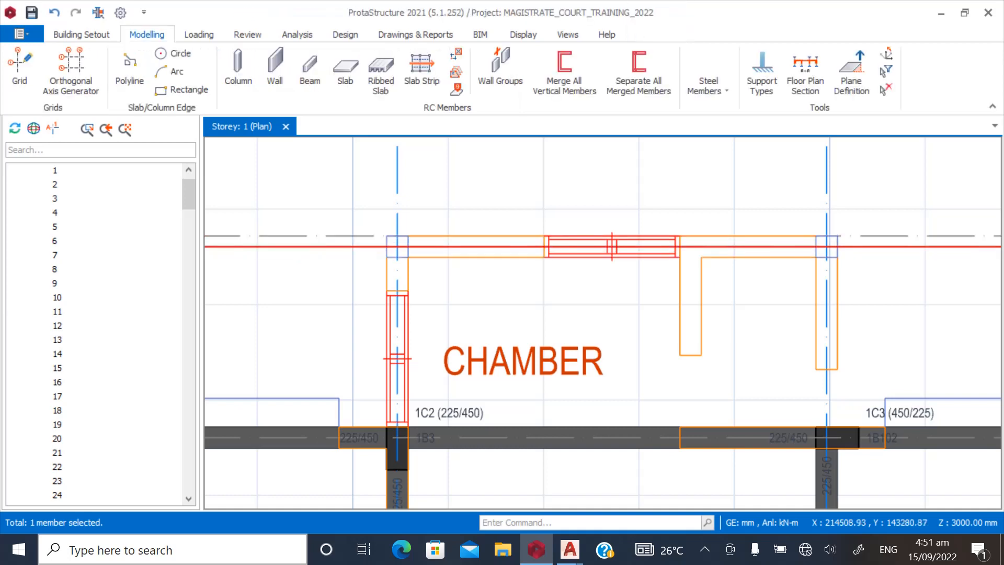
Model a 225 × 450 mm beam along axis 3 from column 1C2 to the chamber wall's centreline axis, using the 1C2–1C3 beam as template
{"action": "middle_click_drag", "start_coordinate": [398, 443], "coordinate": [349, 382]}
{"action": "left_click", "coordinate": [376, 376]}
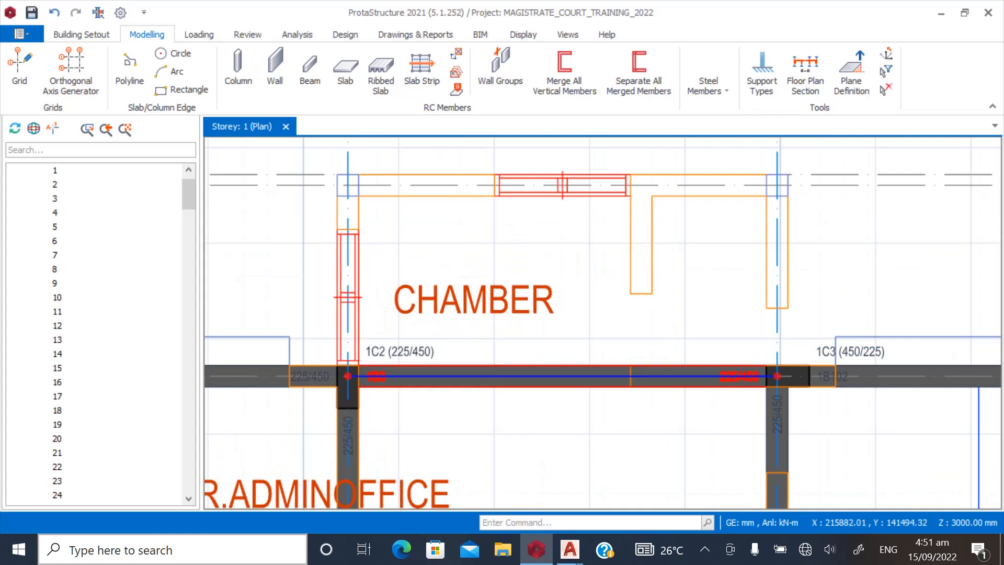
{"action": "left_click", "coordinate": [147, 34]}
{"action": "left_click", "coordinate": [309, 68]}
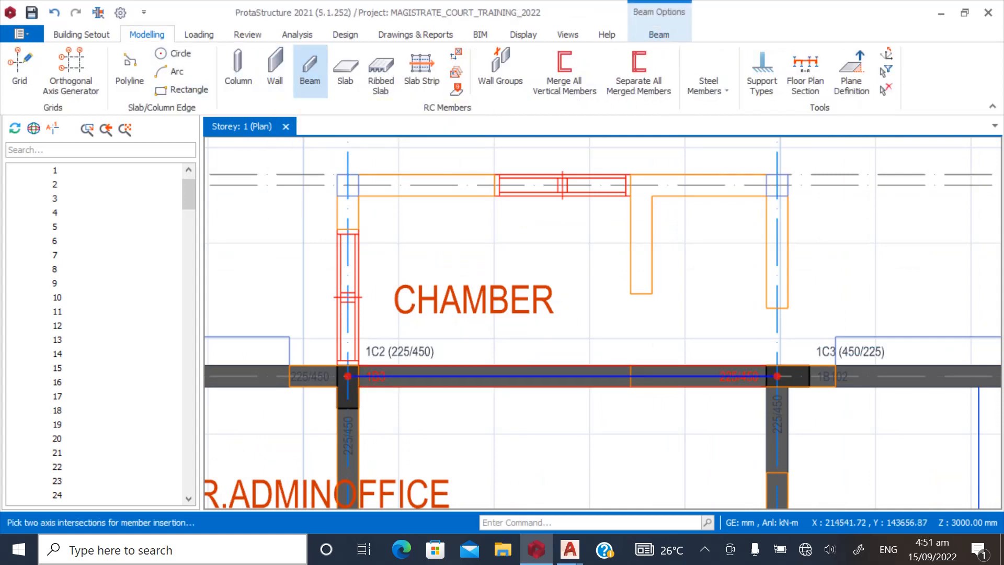
{"action": "scroll", "coordinate": [347, 398], "scroll_direction": "up", "scroll_amount": 3}
{"action": "left_click", "coordinate": [349, 408]}
{"action": "scroll", "coordinate": [322, 404], "scroll_direction": "down", "scroll_amount": 3}
{"action": "scroll", "coordinate": [300, 222], "scroll_direction": "up", "scroll_amount": 3}
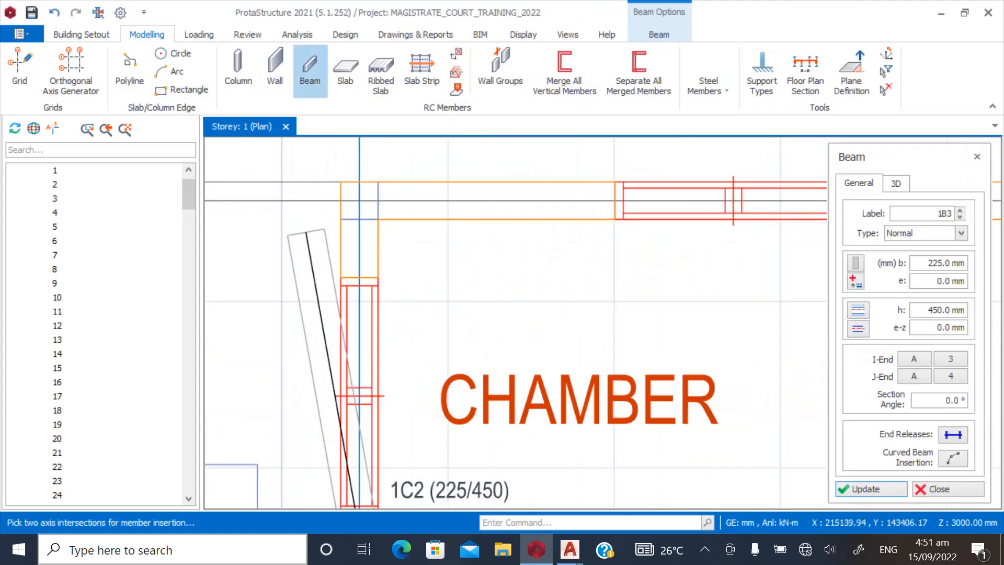
{"action": "left_click", "coordinate": [360, 201]}
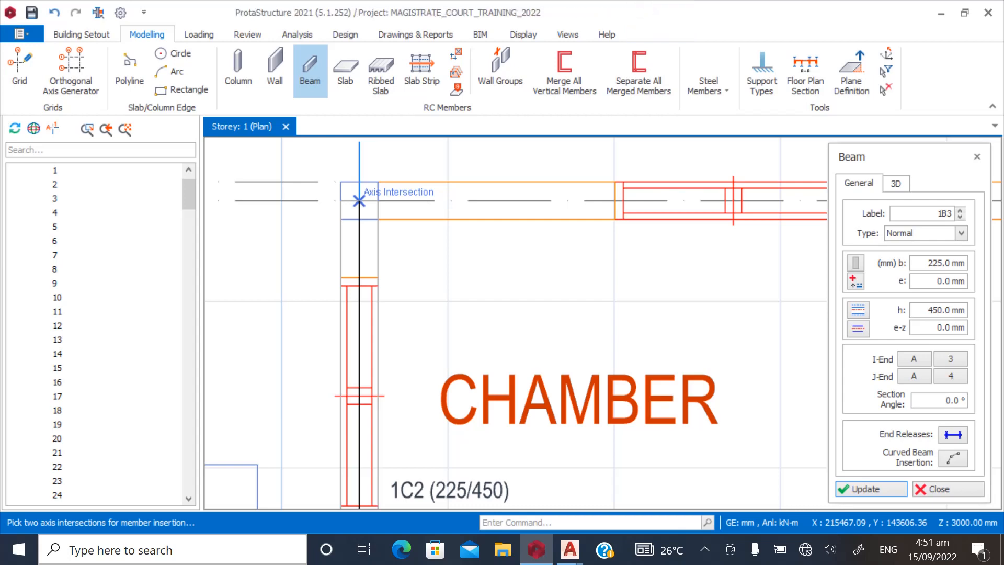
Model a 225 × 450 mm beam along axis 4 from column 1C3 to the centreline axis of the chamber's outer wall
{"action": "scroll", "coordinate": [345, 235], "scroll_direction": "down", "scroll_amount": 5}
{"action": "scroll", "coordinate": [476, 324], "scroll_direction": "up", "scroll_amount": 5}
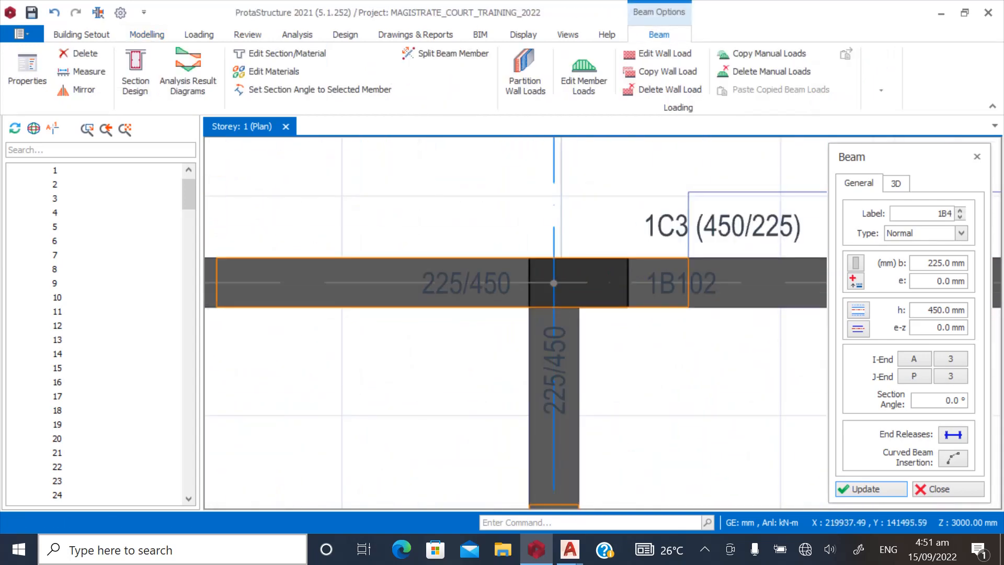
{"action": "left_click", "coordinate": [553, 283]}
{"action": "scroll", "coordinate": [517, 386], "scroll_direction": "down", "scroll_amount": 4}
{"action": "scroll", "coordinate": [498, 222], "scroll_direction": "up", "scroll_amount": 3}
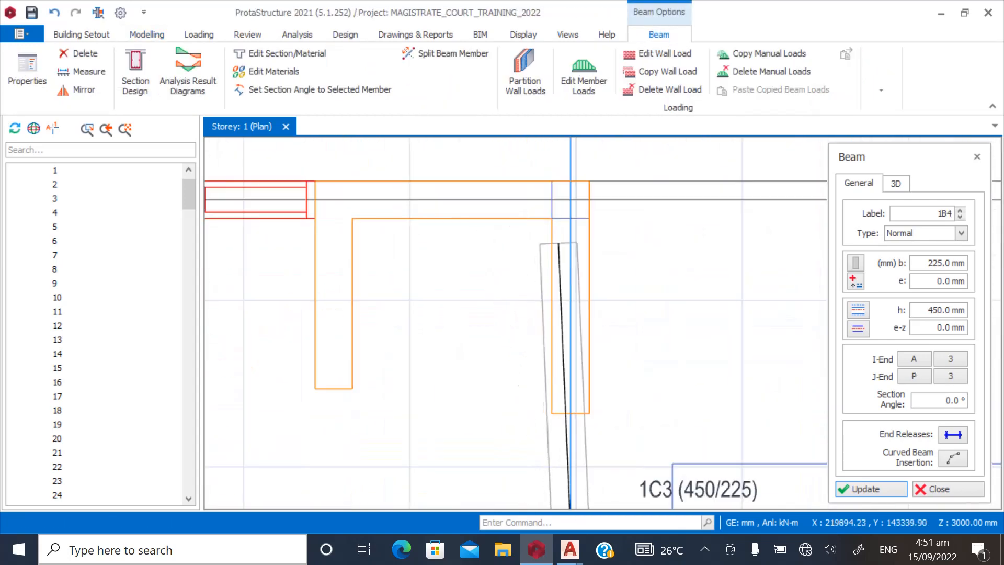
{"action": "left_click", "coordinate": [570, 200]}
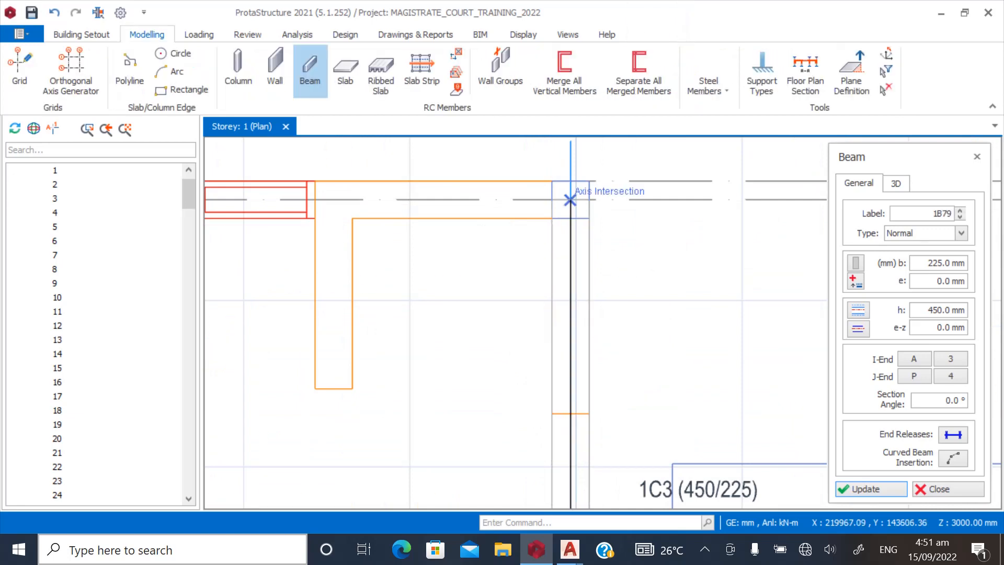
End the axis 4 beam at the chamber's outer-wall centreline and model a 225 × 450 mm beam along that centreline between axes 3 and 4
{"action": "left_click", "coordinate": [570, 200]}
{"action": "scroll", "coordinate": [660, 254], "scroll_direction": "down", "scroll_amount": 4}
{"action": "scroll", "coordinate": [411, 263], "scroll_direction": "up", "scroll_amount": 3}
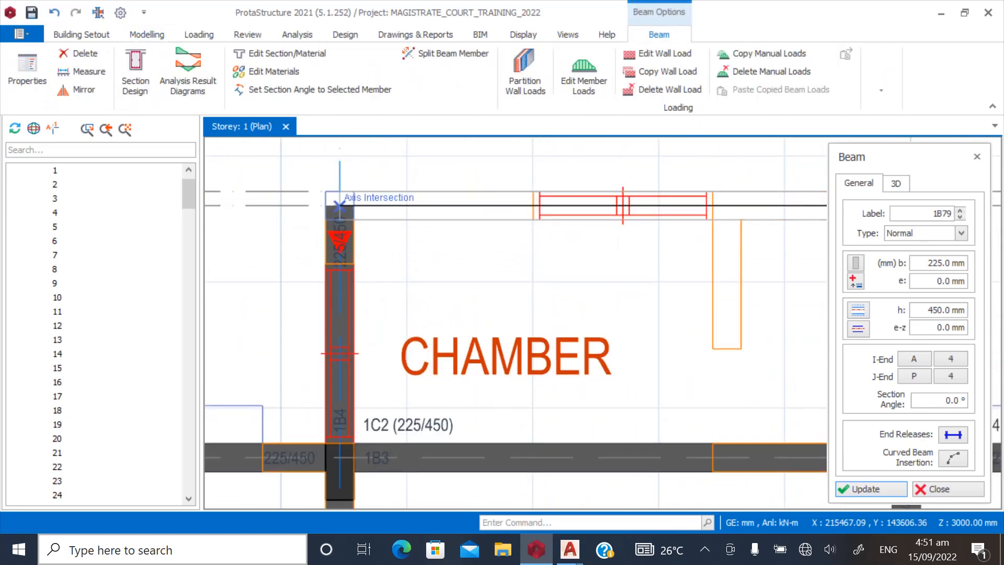
{"action": "left_click", "coordinate": [339, 206]}
{"action": "left_click", "coordinate": [339, 206]}
{"action": "scroll", "coordinate": [372, 272], "scroll_direction": "down", "scroll_amount": 5}
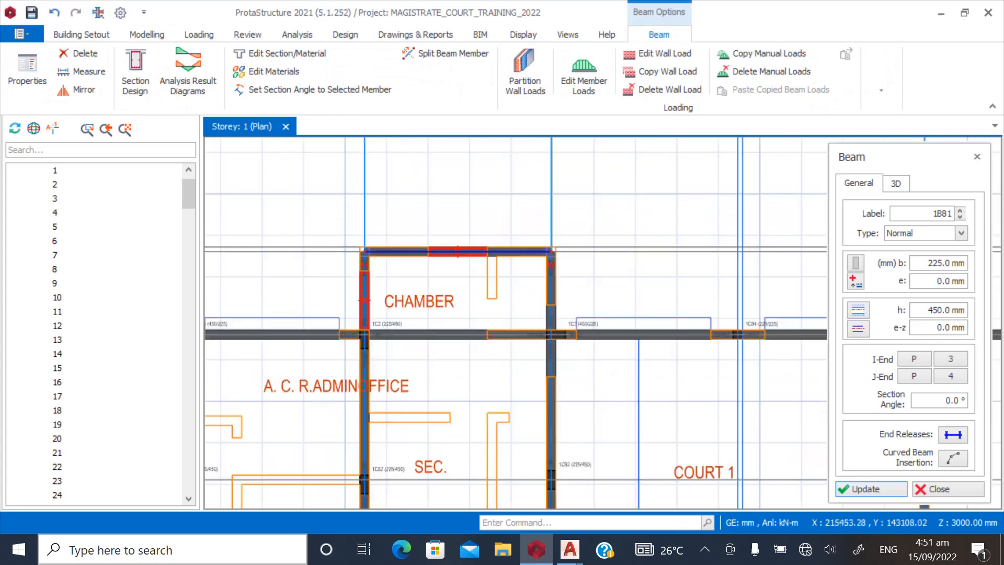
Model a 225 × 450 mm beam along axis 11 from column 1C25 to the outer-wall centreline axis of the chamber beside COURT 2
{"action": "scroll", "coordinate": [613, 299], "scroll_direction": "up", "scroll_amount": 6}
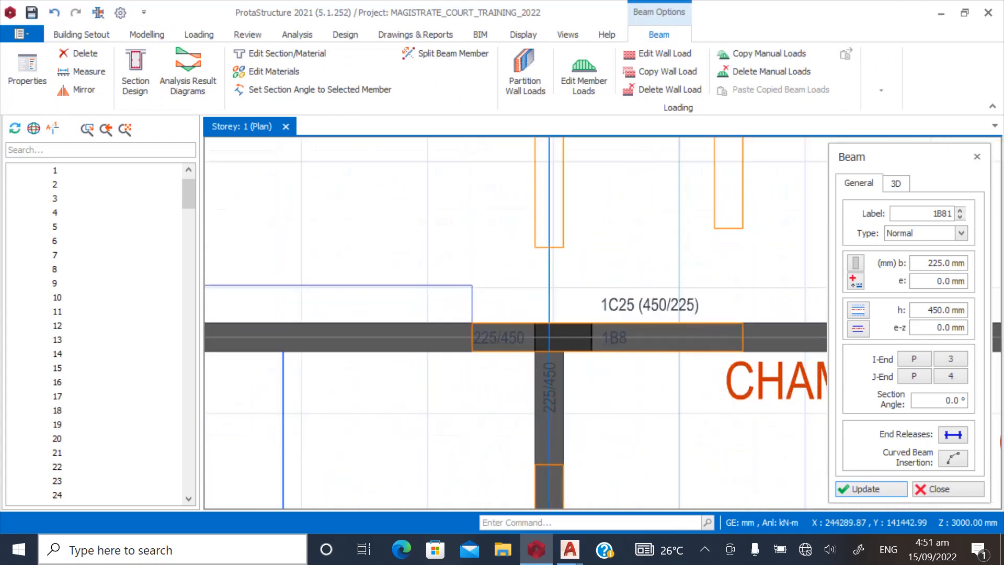
{"action": "scroll", "coordinate": [548, 337], "scroll_direction": "down", "scroll_amount": 3}
{"action": "scroll", "coordinate": [509, 247], "scroll_direction": "up", "scroll_amount": 6}
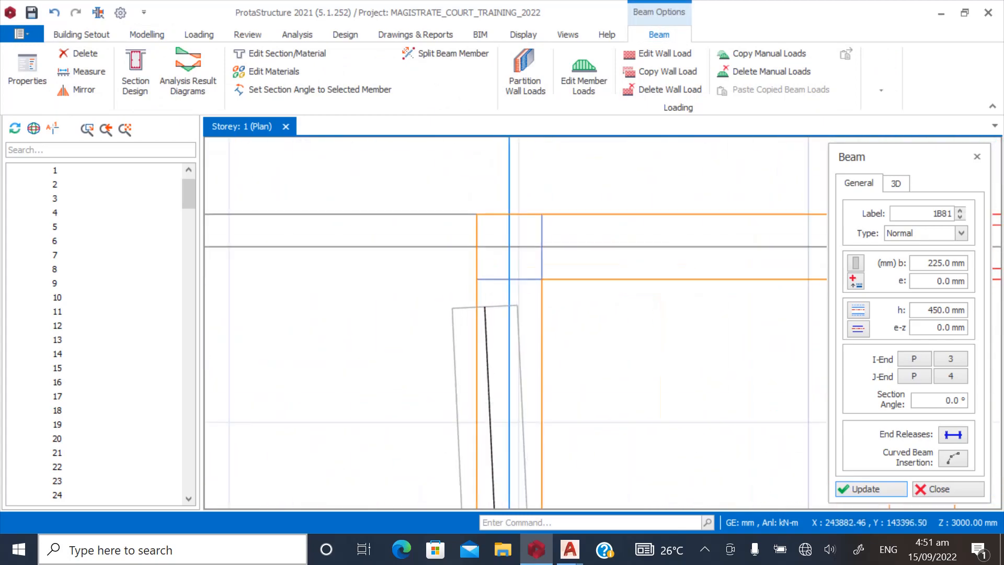
{"action": "left_click", "coordinate": [509, 247]}
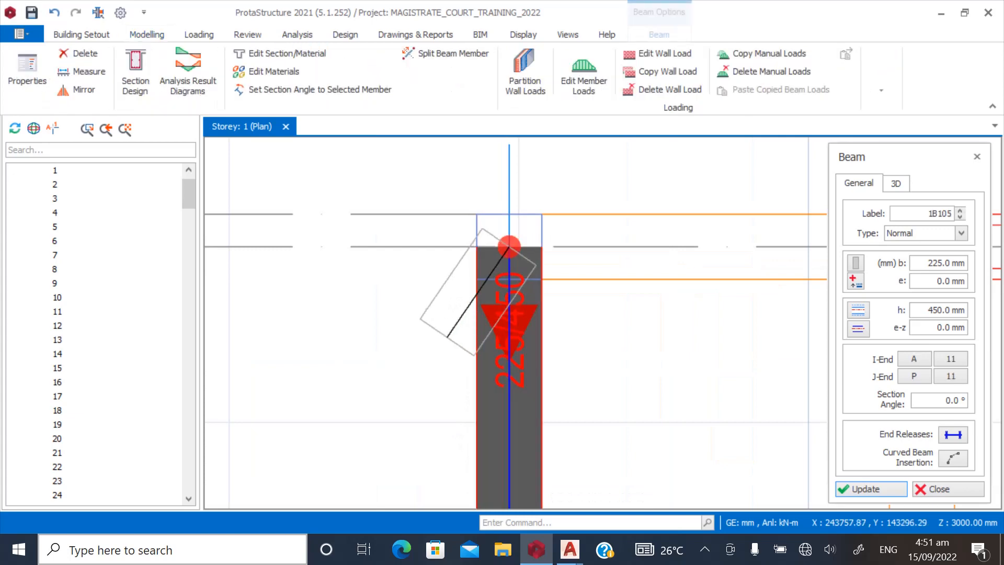
Model a 225 × 450 mm beam along axis 12 from column 1C26 to the chamber's outer-wall centreline axis
{"action": "scroll", "coordinate": [283, 312], "scroll_direction": "down", "scroll_amount": 8}
{"action": "scroll", "coordinate": [483, 378], "scroll_direction": "up", "scroll_amount": 3}
{"action": "scroll", "coordinate": [486, 389], "scroll_direction": "up", "scroll_amount": 5}
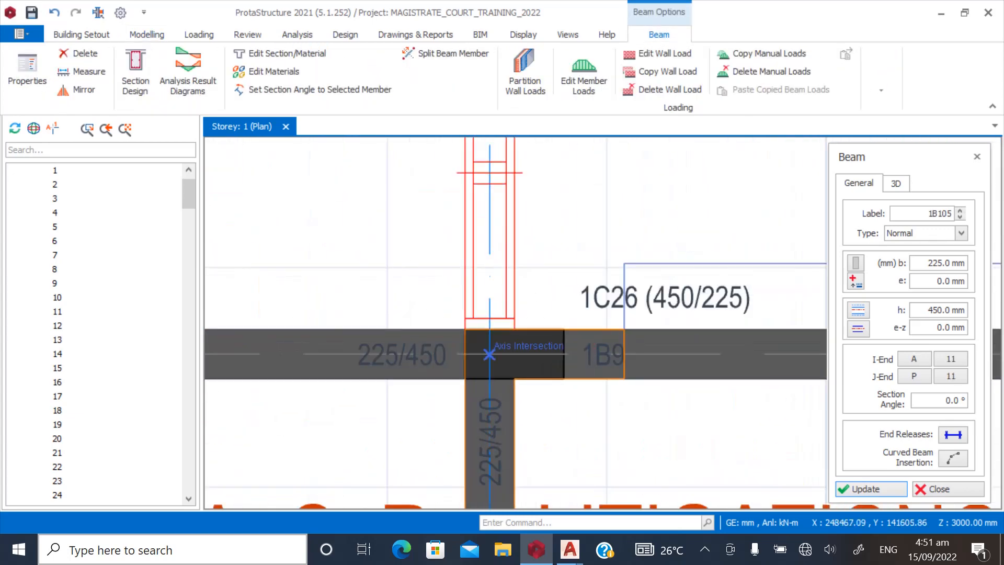
{"action": "left_click", "coordinate": [488, 354]}
{"action": "scroll", "coordinate": [467, 405], "scroll_direction": "down", "scroll_amount": 5}
{"action": "scroll", "coordinate": [471, 253], "scroll_direction": "up", "scroll_amount": 5}
{"action": "left_click", "coordinate": [477, 228]}
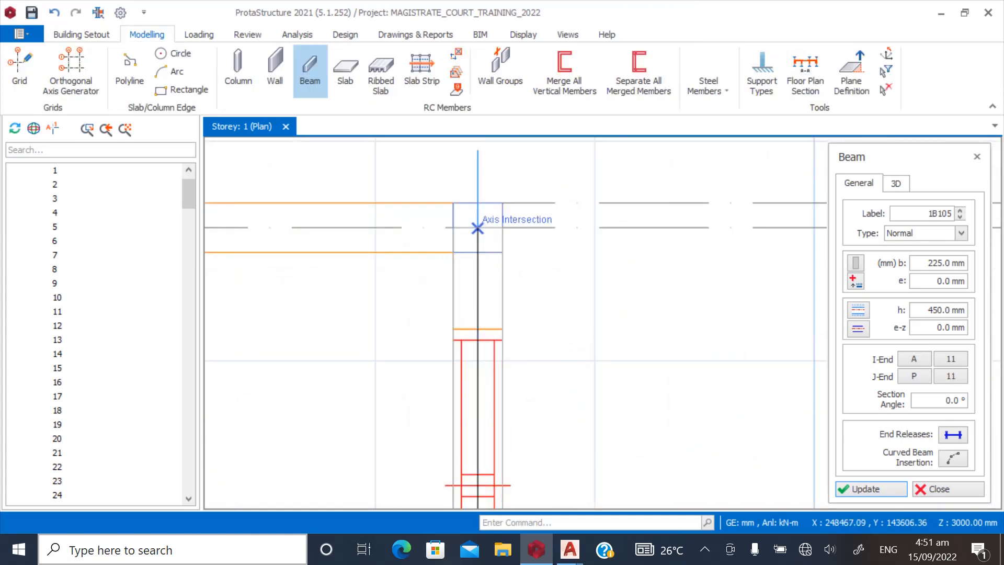
{"action": "left_click", "coordinate": [477, 228]}
Model a 225 × 450 mm beam along the chamber's outer-wall centreline between axes 11 and 12, and end beam insertion
{"action": "scroll", "coordinate": [478, 228], "scroll_direction": "down", "scroll_amount": 5}
{"action": "scroll", "coordinate": [447, 199], "scroll_direction": "up", "scroll_amount": 5}
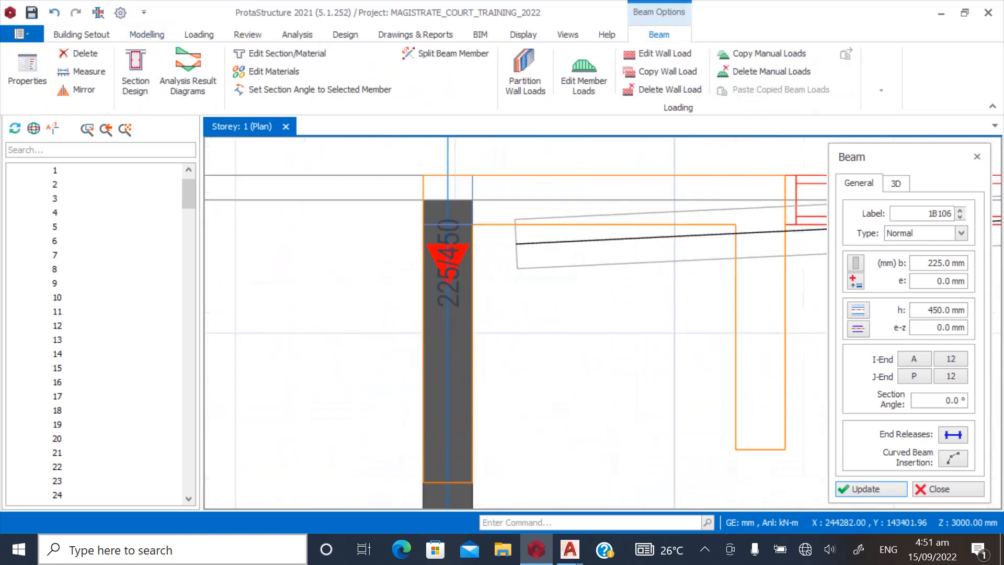
{"action": "left_click", "coordinate": [447, 199]}
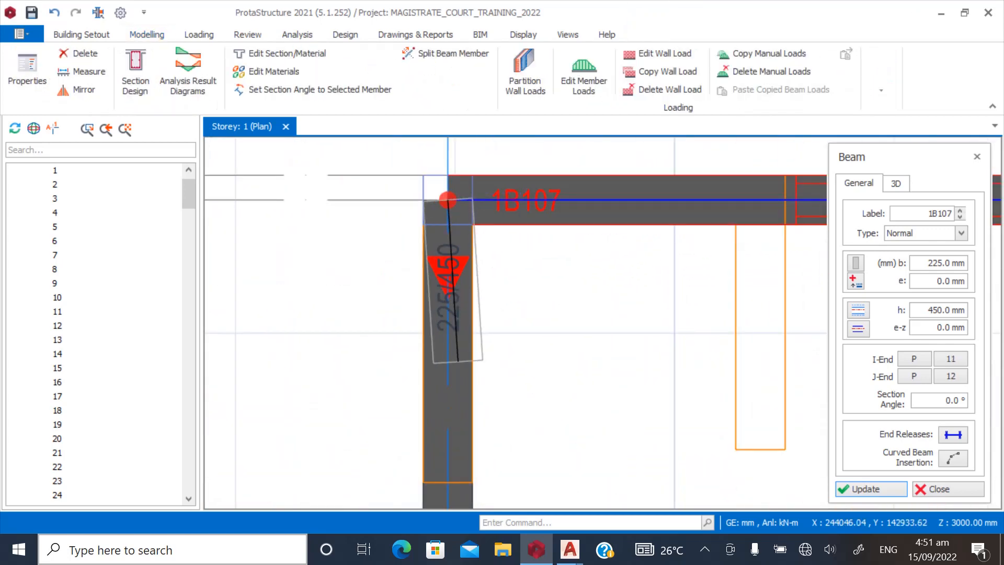
{"action": "scroll", "coordinate": [447, 200], "scroll_direction": "down", "scroll_amount": 5}
{"action": "scroll", "coordinate": [439, 272], "scroll_direction": "down", "scroll_amount": 3}
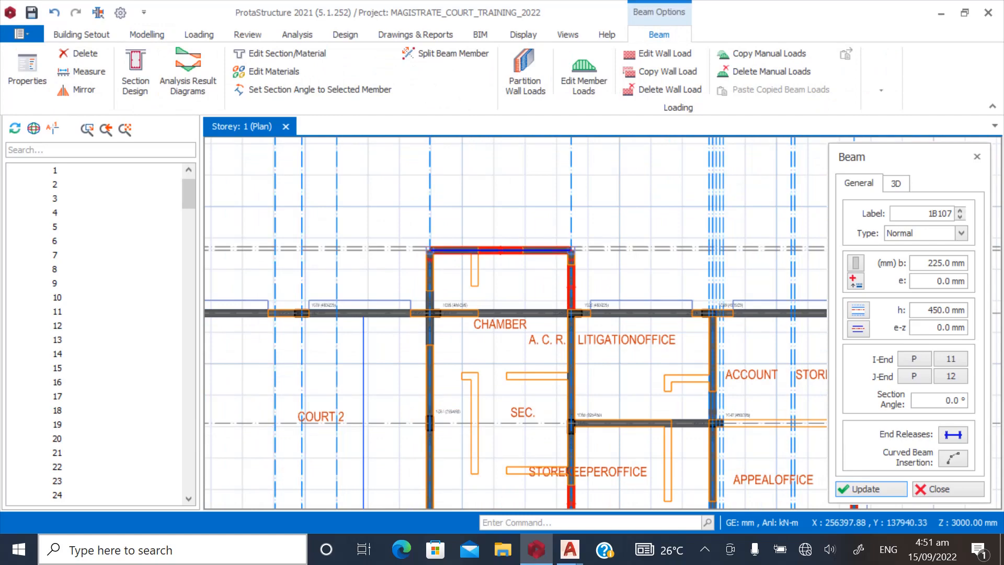
{"action": "left_click", "coordinate": [948, 489]}
{"action": "key", "text": "Escape"}
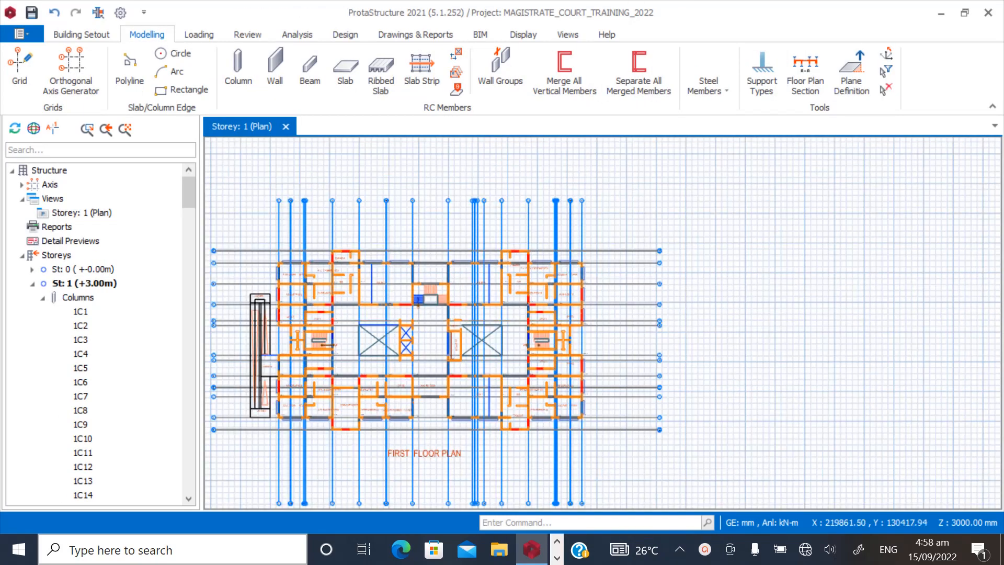
Examine the storey 1 plan for beam coverage around the offices, courts, staircases and projecting chambers
{"action": "scroll", "coordinate": [286, 314], "scroll_direction": "up", "scroll_amount": 3}
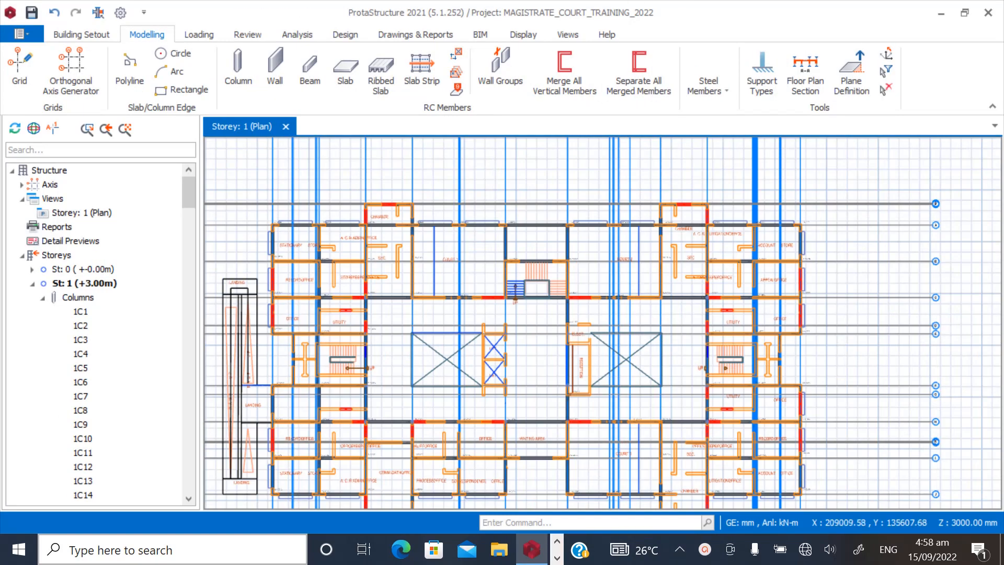
{"action": "scroll", "coordinate": [363, 275], "scroll_direction": "down", "scroll_amount": 3}
{"action": "scroll", "coordinate": [286, 366], "scroll_direction": "up", "scroll_amount": 3}
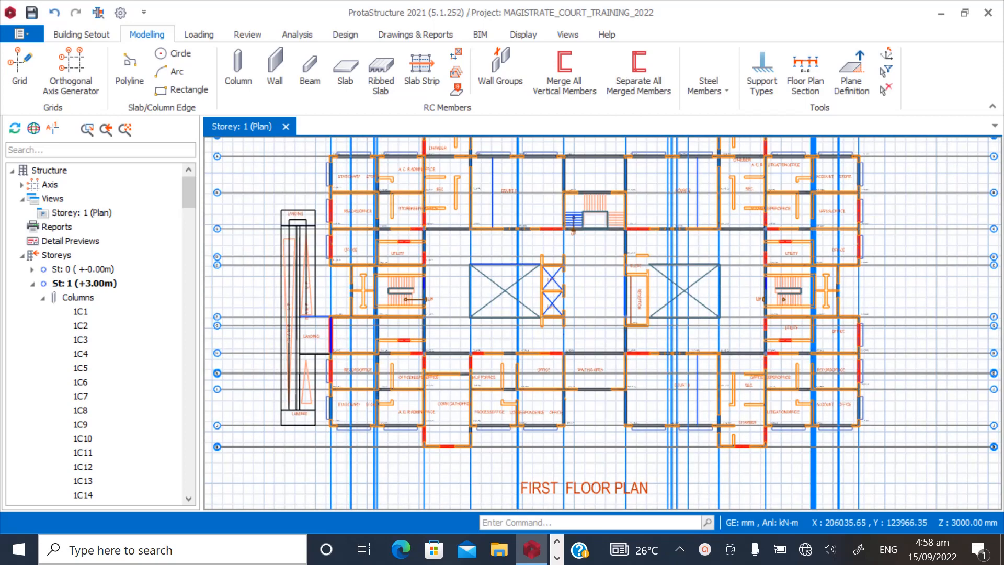
{"action": "scroll", "coordinate": [564, 315], "scroll_direction": "up", "scroll_amount": 2}
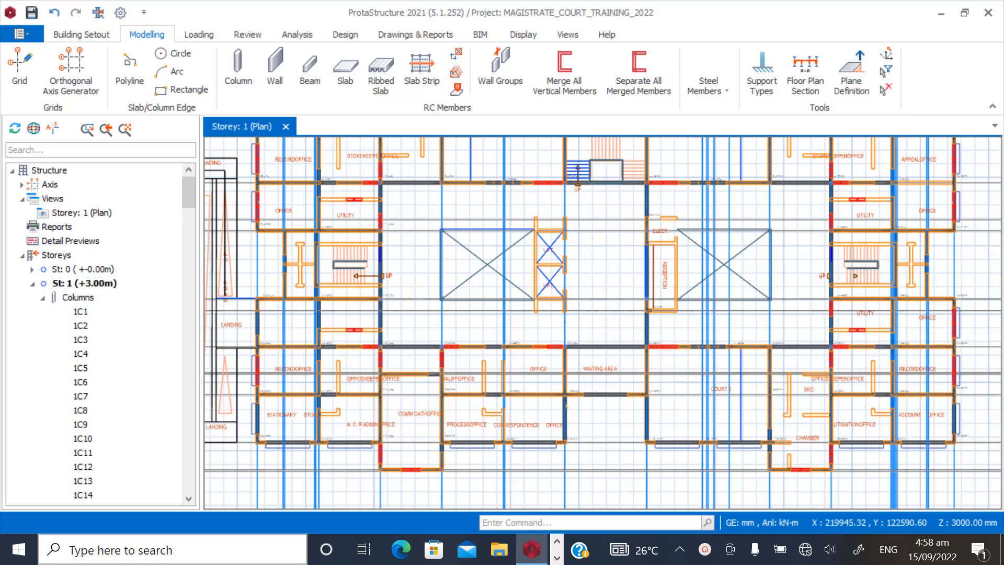
{"action": "scroll", "coordinate": [384, 395], "scroll_direction": "up", "scroll_amount": 3}
{"action": "scroll", "coordinate": [395, 389], "scroll_direction": "down", "scroll_amount": 5}
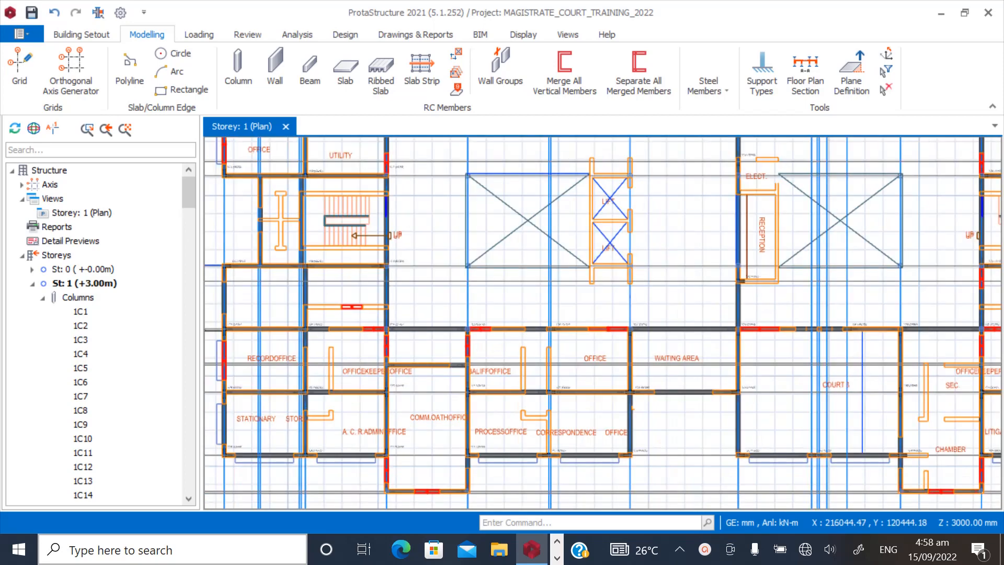
{"action": "scroll", "coordinate": [372, 286], "scroll_direction": "up", "scroll_amount": 5}
{"action": "scroll", "coordinate": [292, 274], "scroll_direction": "up", "scroll_amount": 2}
{"action": "scroll", "coordinate": [353, 320], "scroll_direction": "down", "scroll_amount": 2}
{"action": "scroll", "coordinate": [336, 267], "scroll_direction": "up", "scroll_amount": 2}
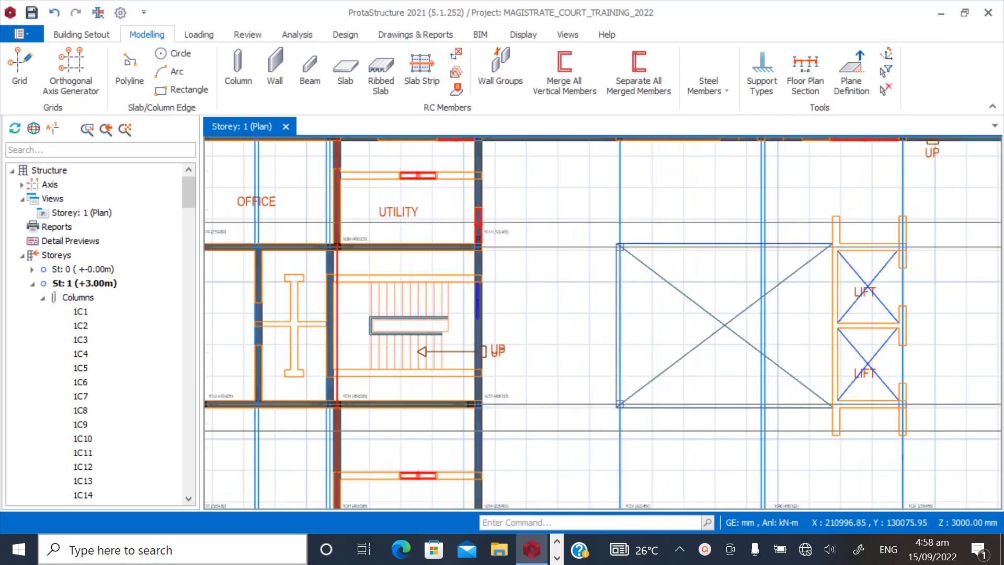
{"action": "scroll", "coordinate": [366, 362], "scroll_direction": "down", "scroll_amount": 2}
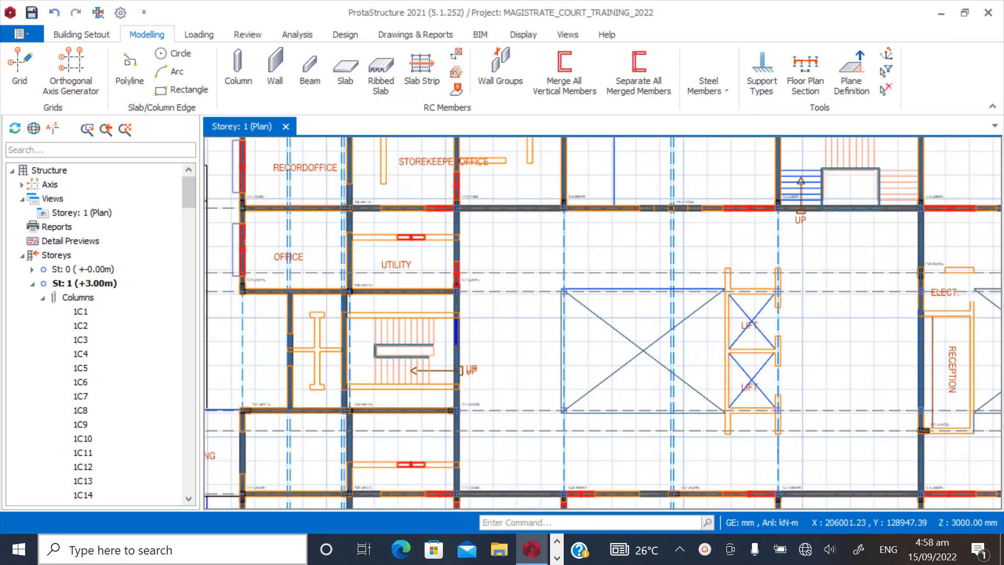
Open a 3D physical model view of storey 1 and inspect the column and beam frame
{"action": "left_click", "coordinate": [52, 199]}
{"action": "right_click", "coordinate": [52, 199]}
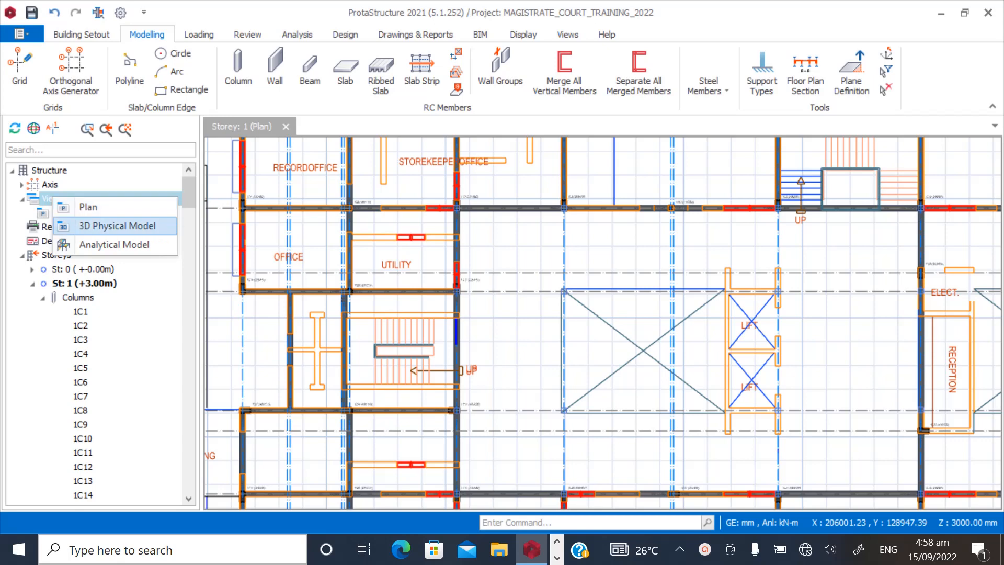
{"action": "left_click", "coordinate": [116, 224]}
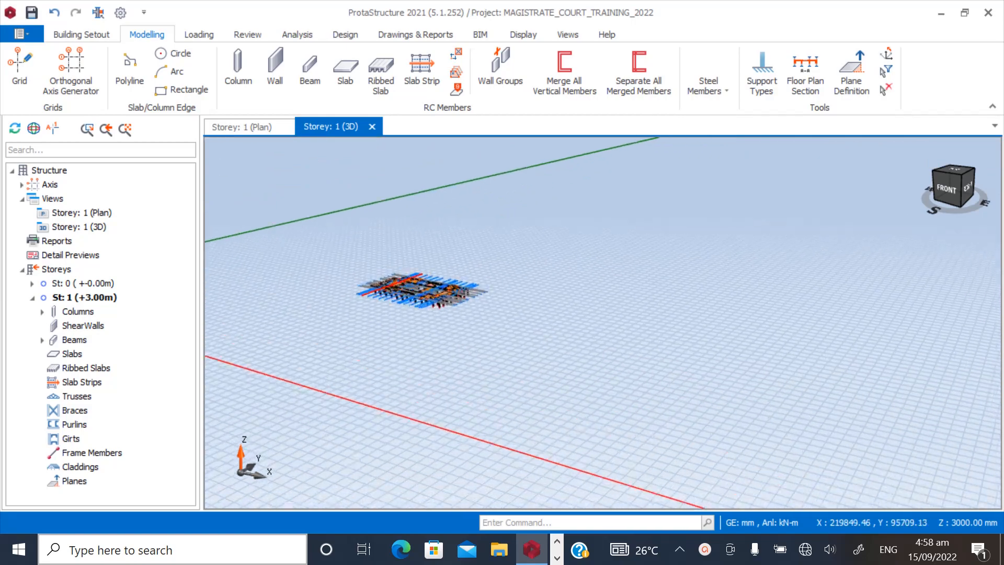
{"action": "scroll", "coordinate": [363, 282], "scroll_direction": "up", "scroll_amount": 4}
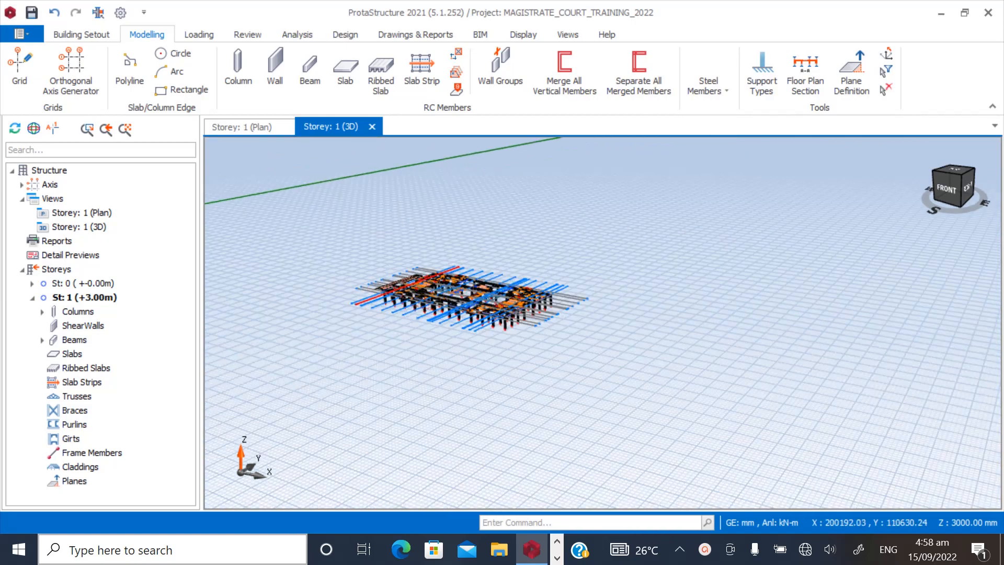
{"action": "middle_click_drag", "start_coordinate": [603, 323], "coordinate": [758, 355]}
{"action": "scroll", "coordinate": [603, 323], "scroll_direction": "up", "scroll_amount": 8}
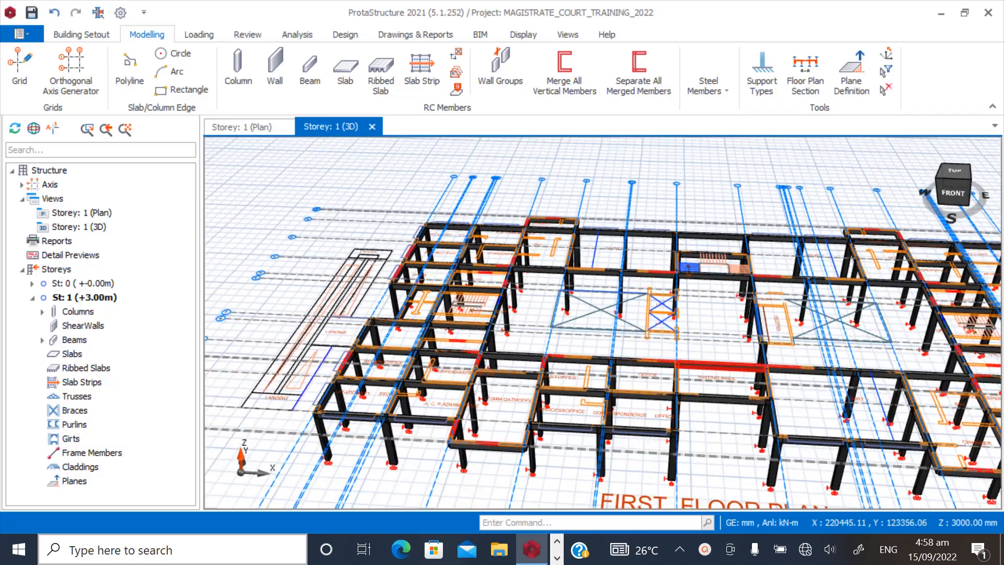
{"action": "middle_click_drag", "start_coordinate": [628, 334], "coordinate": [544, 335]}
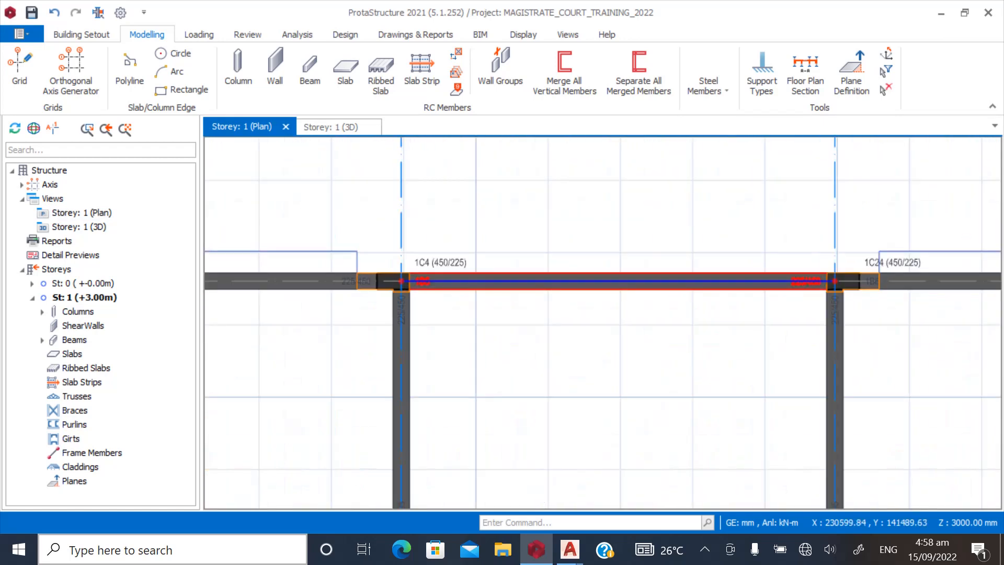
Delete the beam between columns 1C4 and 1C24 on the storey 1 plan
{"action": "left_click", "coordinate": [519, 288]}
{"action": "key", "text": "Delete"}
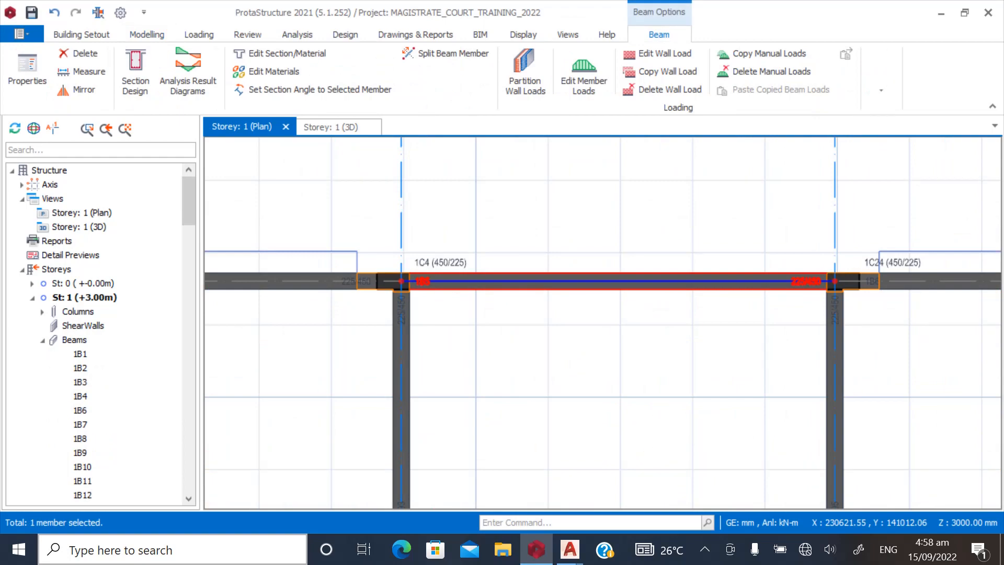
{"action": "scroll", "coordinate": [432, 268], "scroll_direction": "down", "scroll_amount": 4}
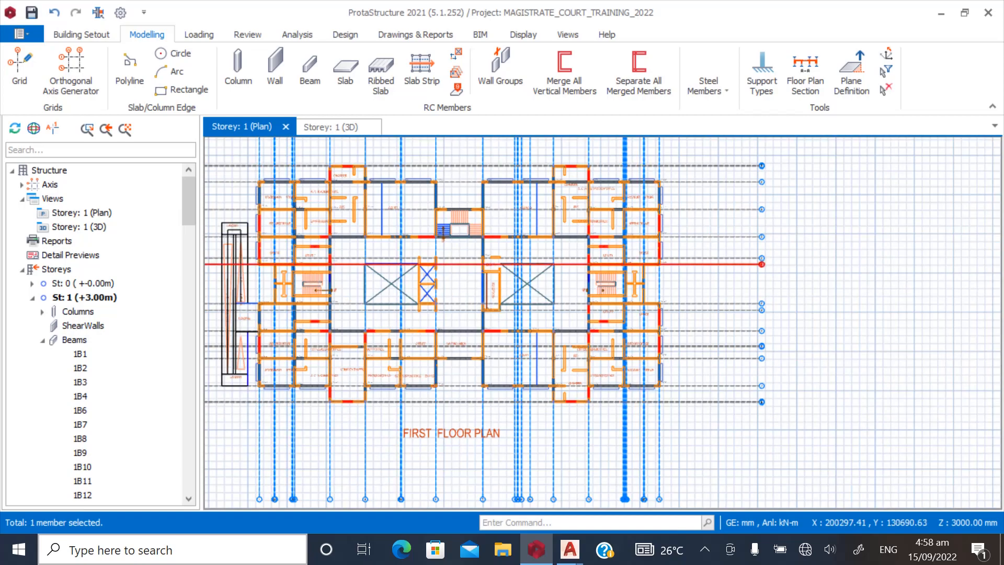
Inspect the storey 1 frame in the 3D view from several angles, including the stair opening, offices and chambers
{"action": "left_click", "coordinate": [78, 227]}
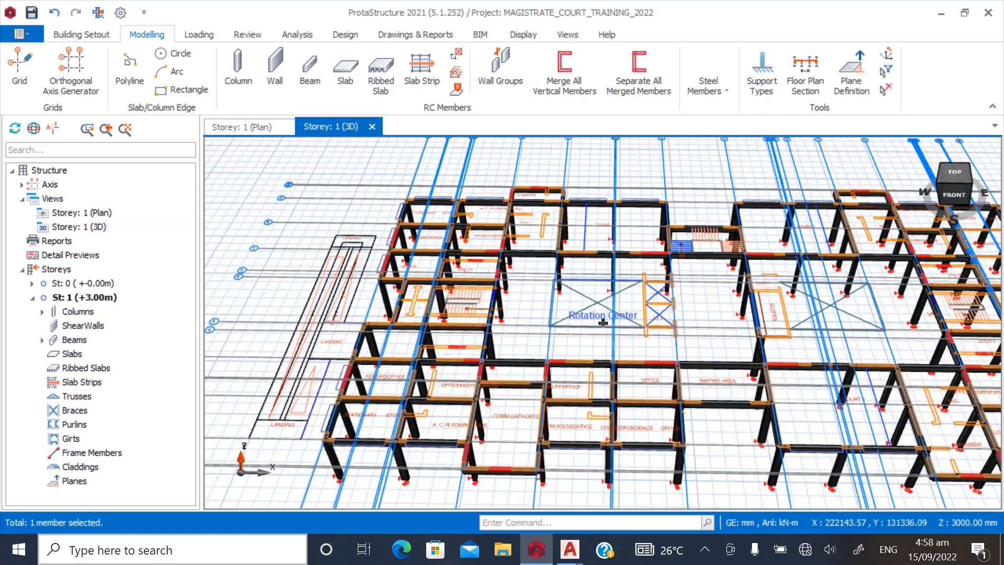
{"action": "middle_click_drag", "start_coordinate": [627, 251], "coordinate": [609, 256]}
{"action": "middle_click_drag", "start_coordinate": [603, 323], "coordinate": [602, 323]}
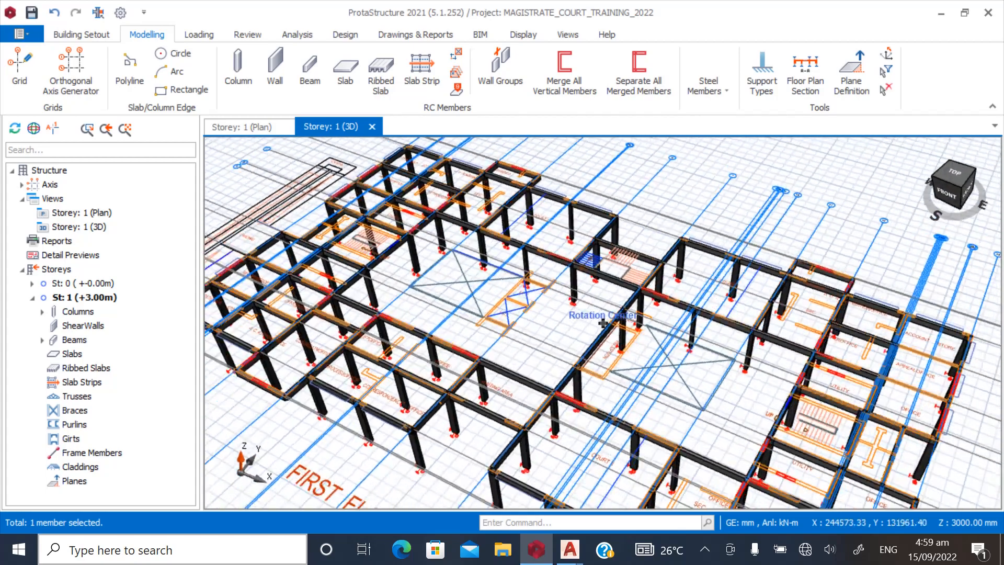
{"action": "middle_click_drag", "start_coordinate": [603, 323], "coordinate": [603, 323]}
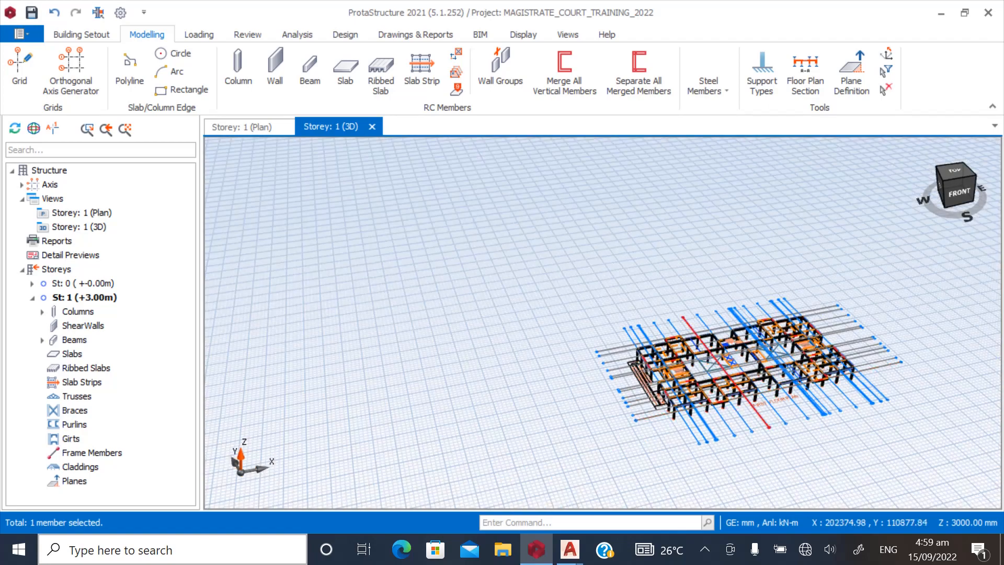
{"action": "scroll", "coordinate": [603, 323], "scroll_direction": "up", "scroll_amount": 10}
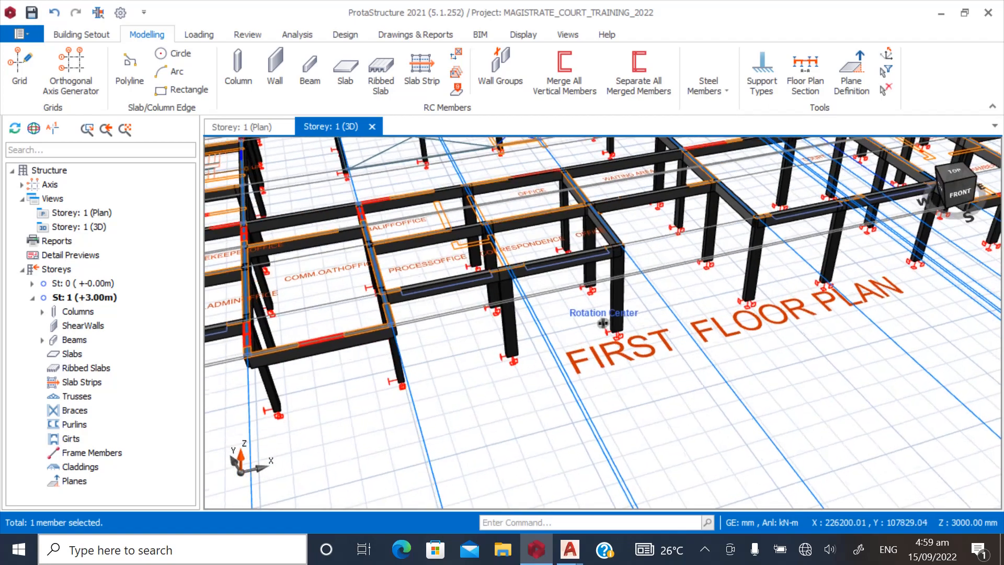
{"action": "scroll", "coordinate": [894, 478], "scroll_direction": "down", "scroll_amount": 10}
{"action": "scroll", "coordinate": [894, 477], "scroll_direction": "up", "scroll_amount": 10}
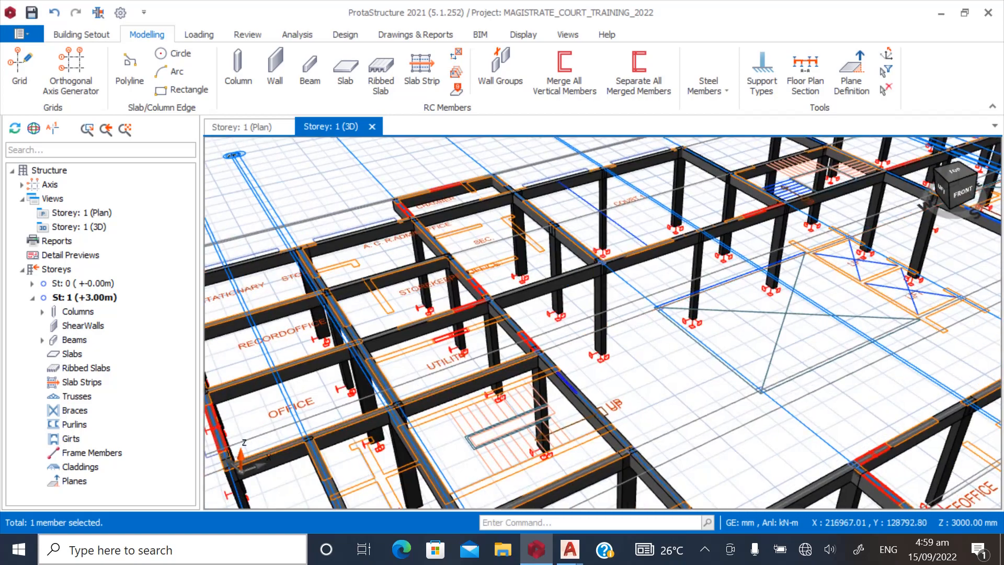
{"action": "middle_click_drag", "start_coordinate": [621, 335], "coordinate": [576, 319]}
{"action": "scroll", "coordinate": [573, 335], "scroll_direction": "down", "scroll_amount": 2}
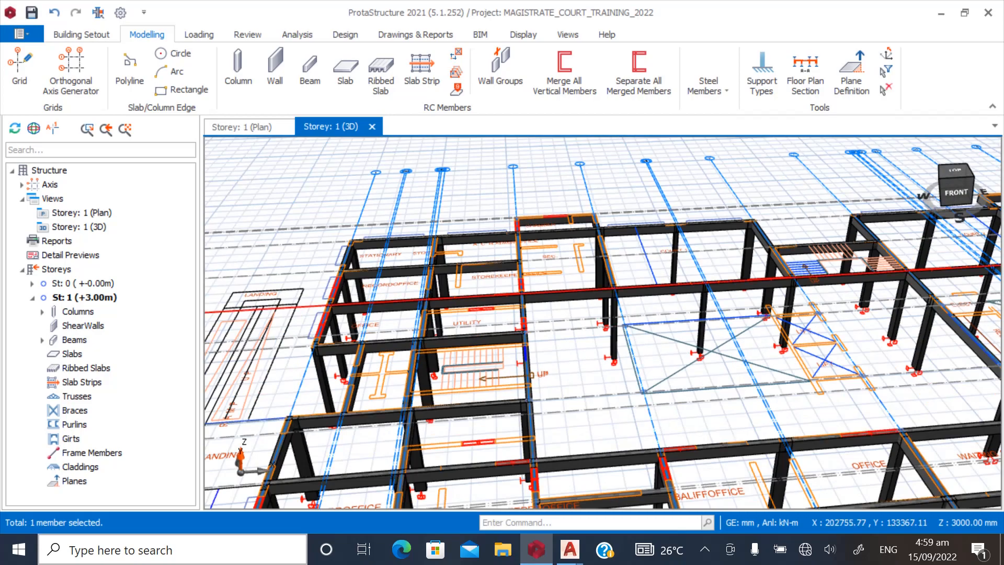
Return to the storey 1 plan and review the beam layout around the courts, staircases, lifts and open voids
{"action": "left_click", "coordinate": [242, 127]}
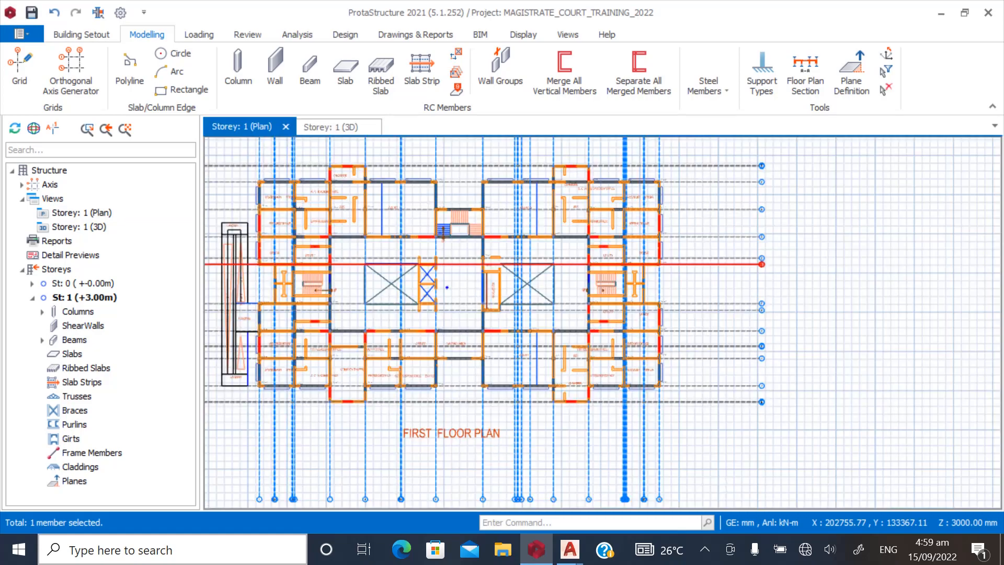
{"action": "scroll", "coordinate": [649, 412], "scroll_direction": "up", "scroll_amount": 4}
{"action": "scroll", "coordinate": [648, 412], "scroll_direction": "up", "scroll_amount": 2}
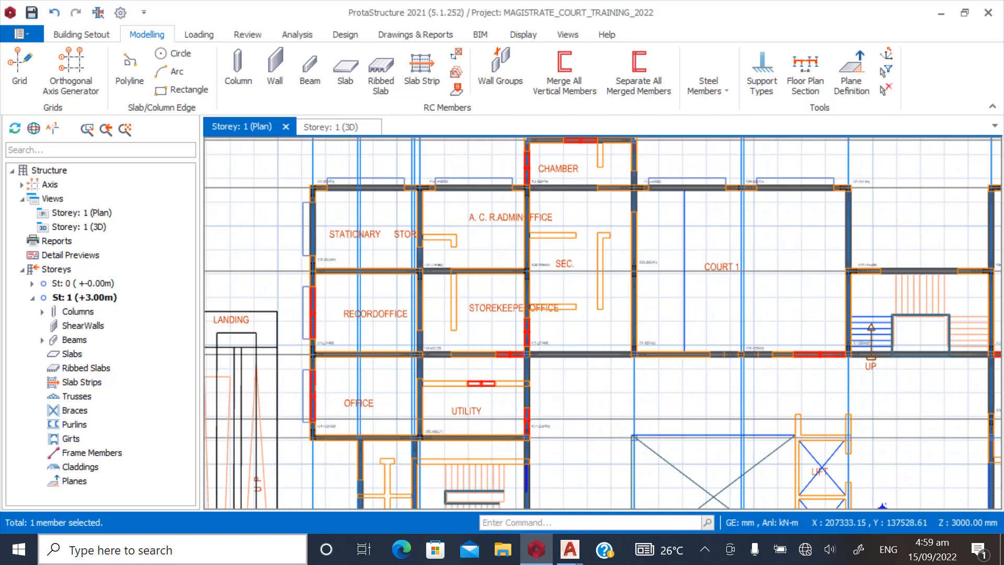
{"action": "scroll", "coordinate": [644, 400], "scroll_direction": "down", "scroll_amount": 2}
{"action": "scroll", "coordinate": [644, 400], "scroll_direction": "down", "scroll_amount": 2}
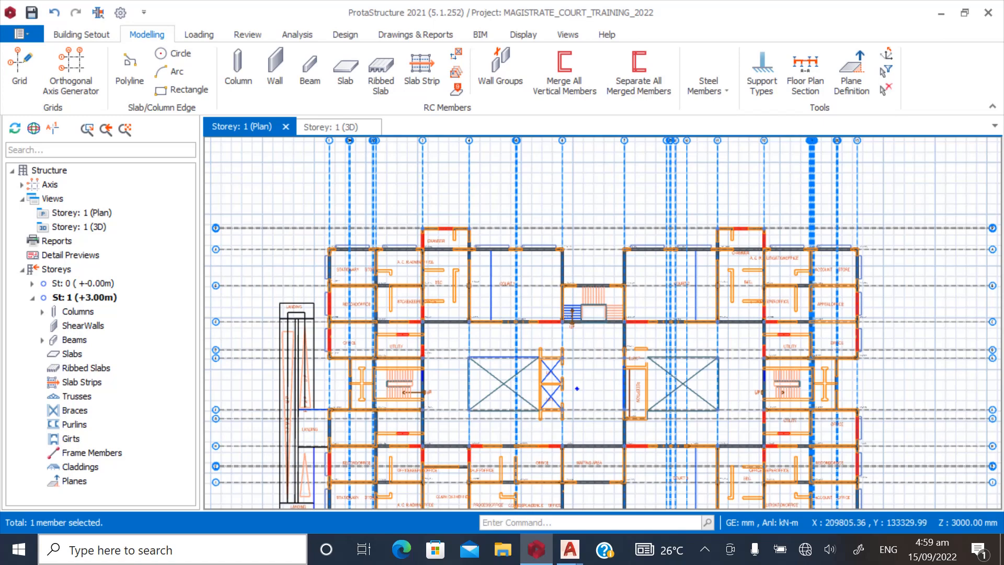
{"action": "scroll", "coordinate": [671, 189], "scroll_direction": "down", "scroll_amount": 2}
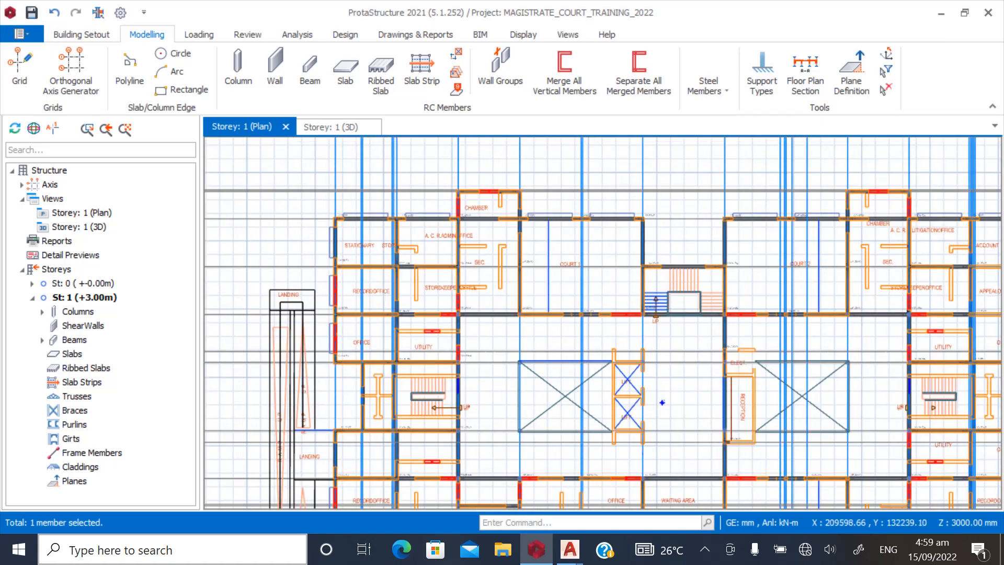
{"action": "scroll", "coordinate": [420, 335], "scroll_direction": "up", "scroll_amount": 3}
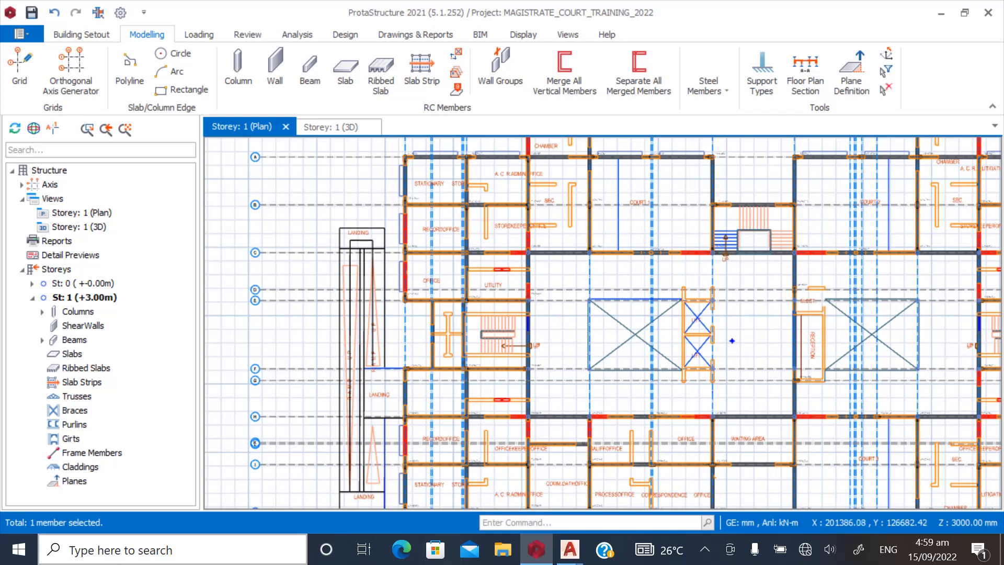
{"action": "left_click", "coordinate": [56, 269]}
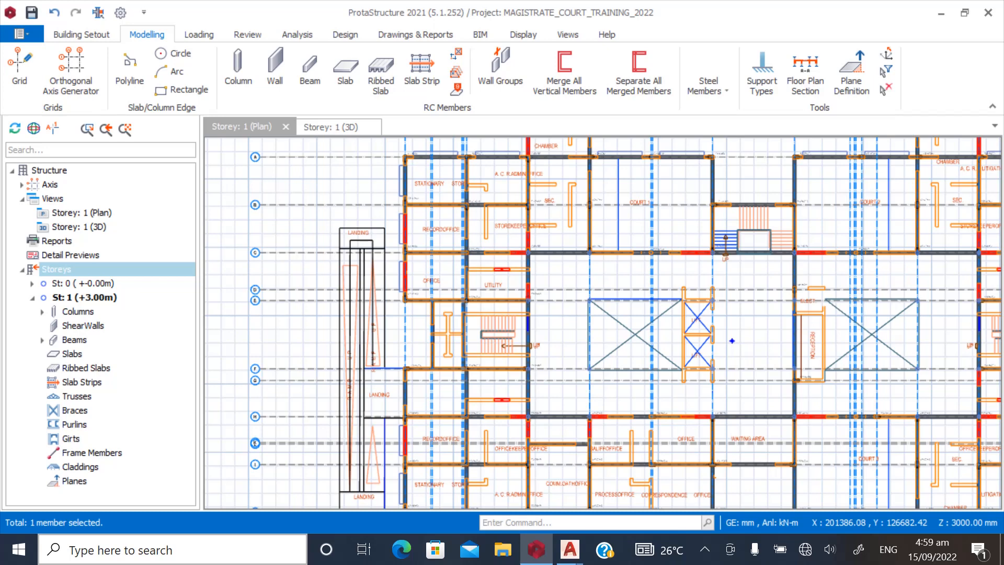
{"action": "right_click", "coordinate": [54, 268]}
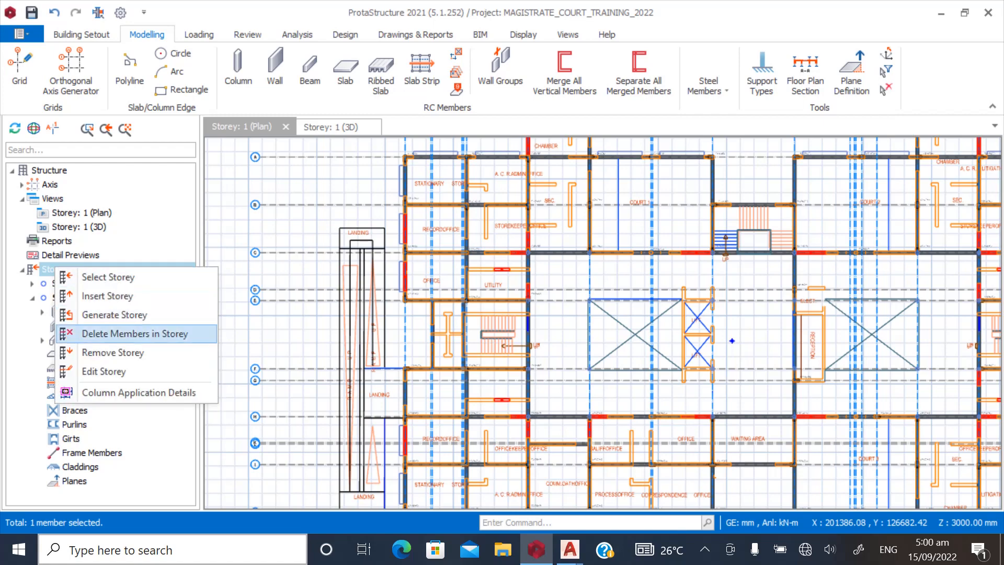
{"action": "left_click", "coordinate": [104, 371]}
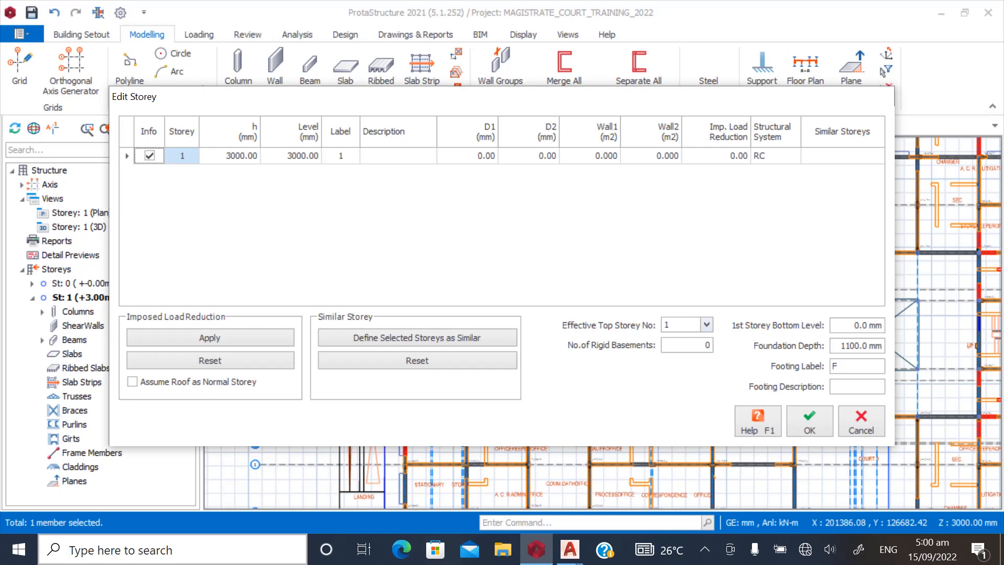
{"action": "left_click", "coordinate": [861, 421]}
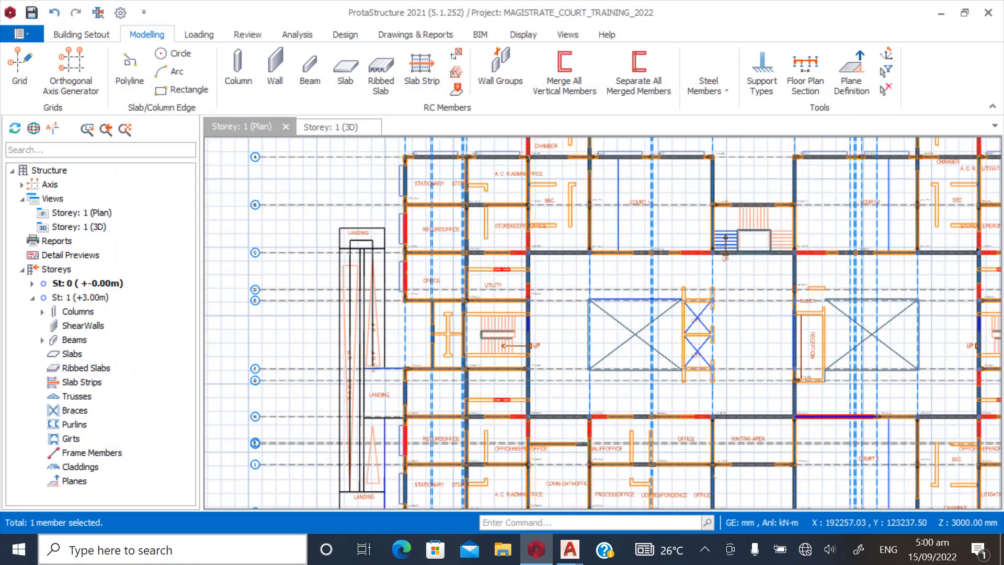
Insert a storey on top of the building by setting the total number of storeys to 2
{"action": "right_click", "coordinate": [53, 272]}
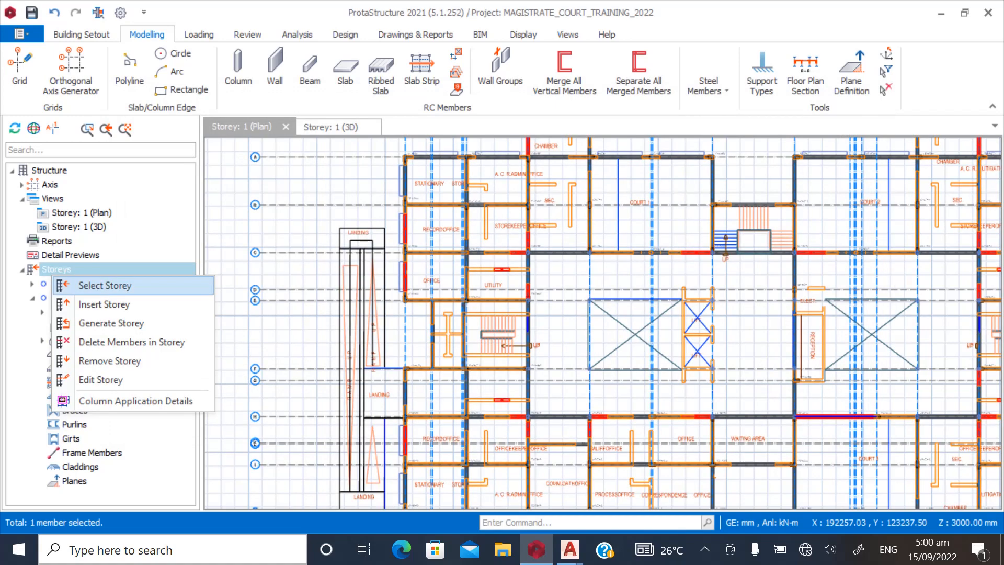
{"action": "key", "text": "Return"}
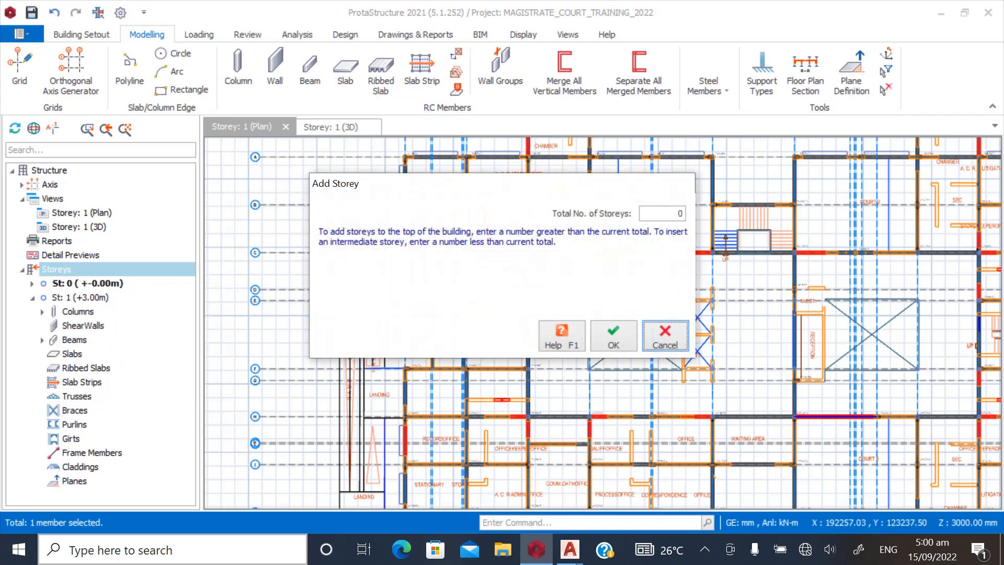
{"action": "key", "text": "Tab"}
{"action": "type", "text": "2"}
{"action": "key", "text": "Return"}
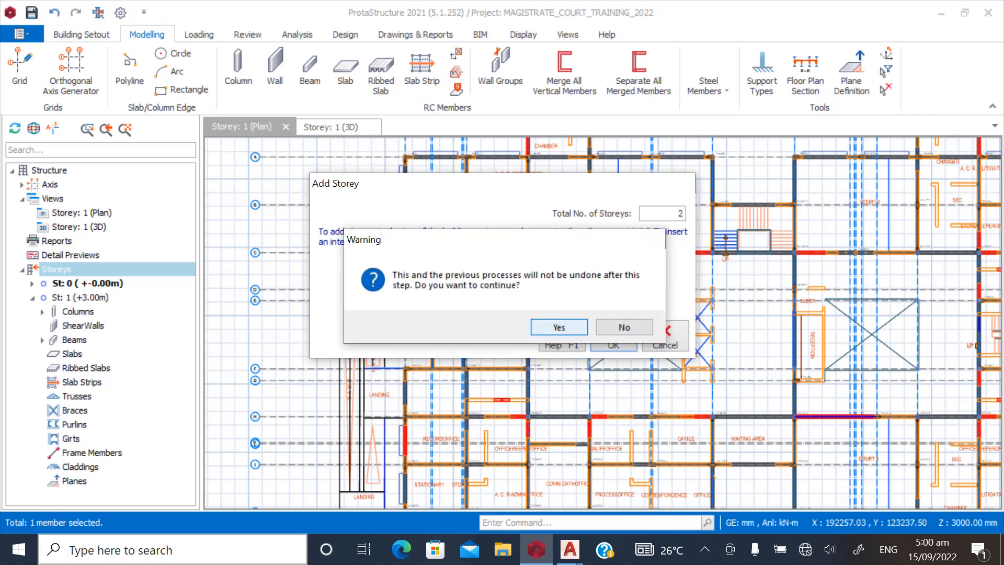
{"action": "key", "text": "Return"}
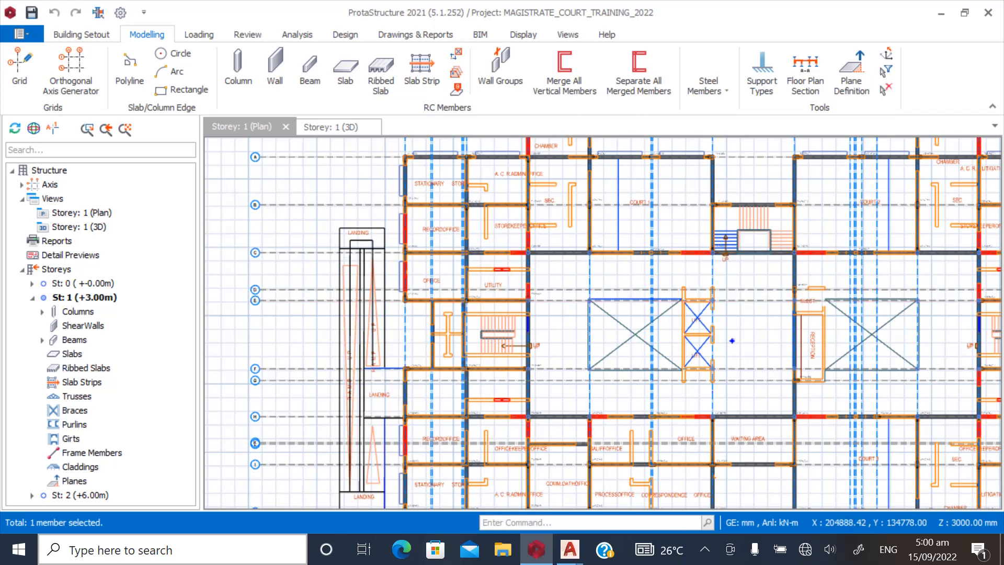
View the new storey 2 plan and return to the storey 1 plan
{"action": "double_click", "coordinate": [80, 495]}
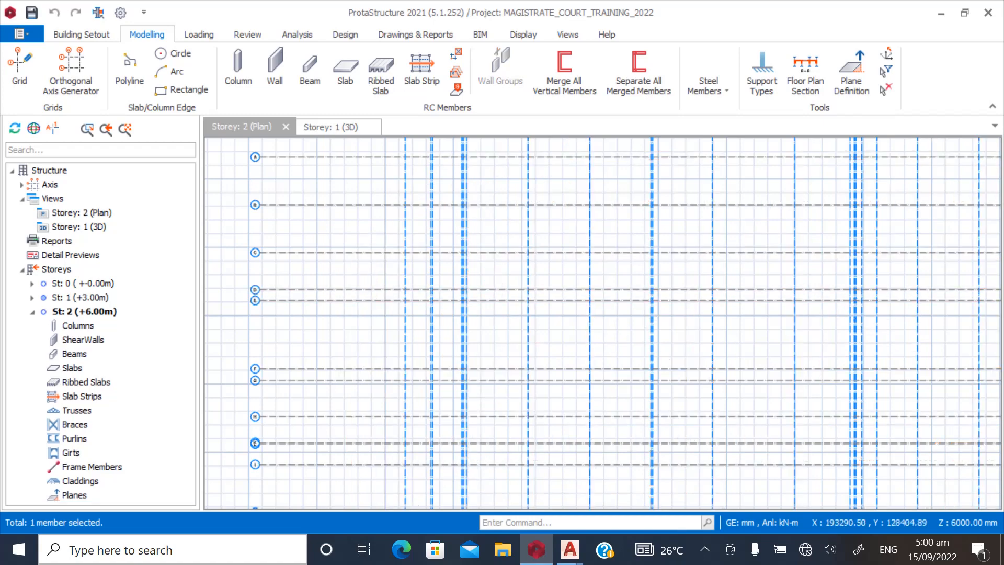
{"action": "left_click", "coordinate": [80, 297]}
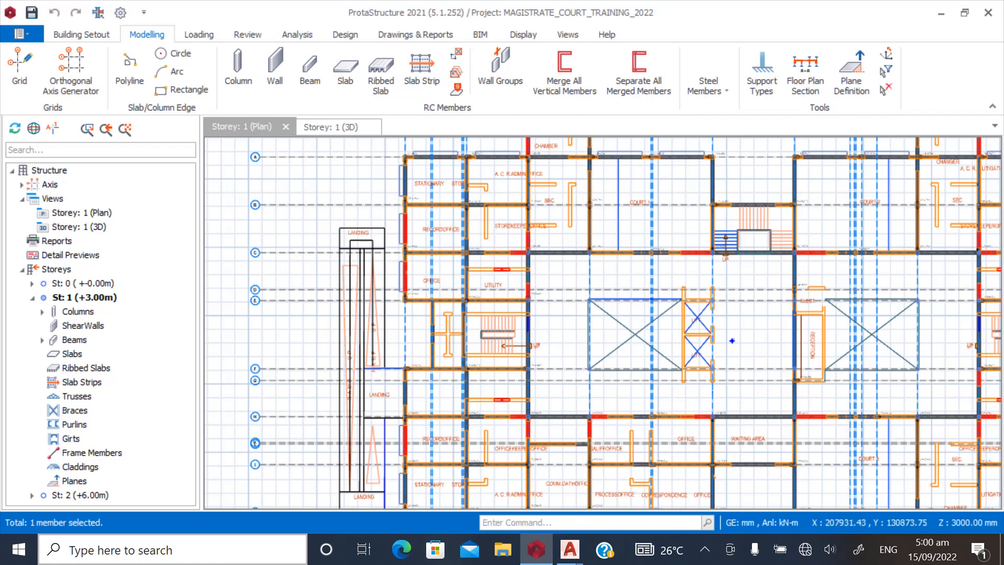
{"action": "key", "text": "Right"}
{"action": "key", "text": "Right"}
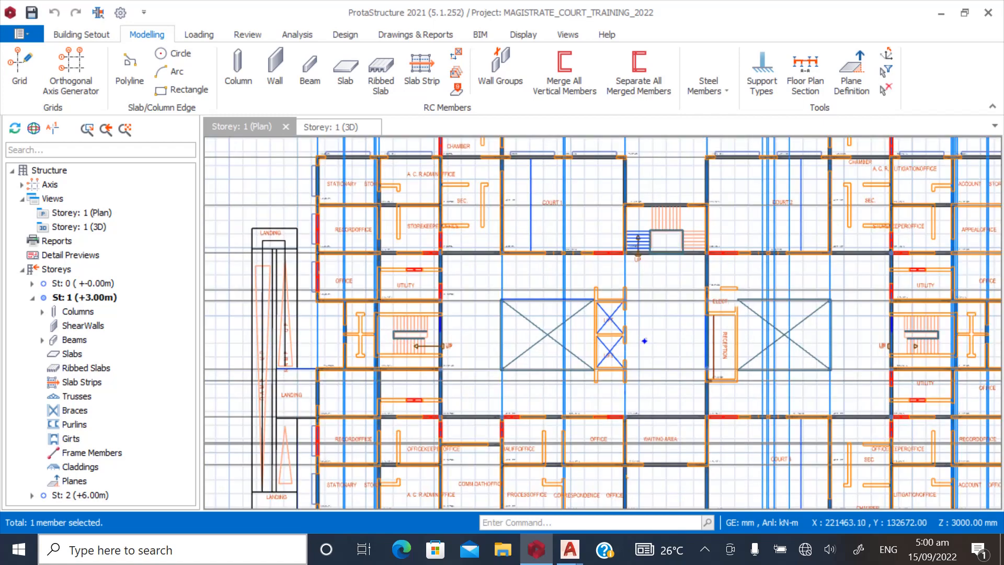
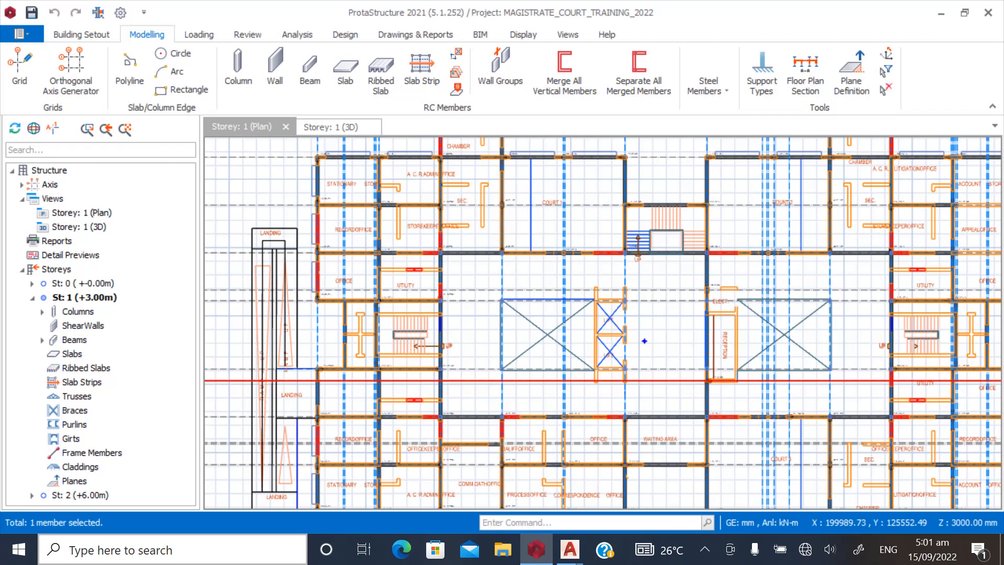
Edit the storey data so that storeys 1 and 2 each have a height of 1500 mm
{"action": "right_click", "coordinate": [60, 271]}
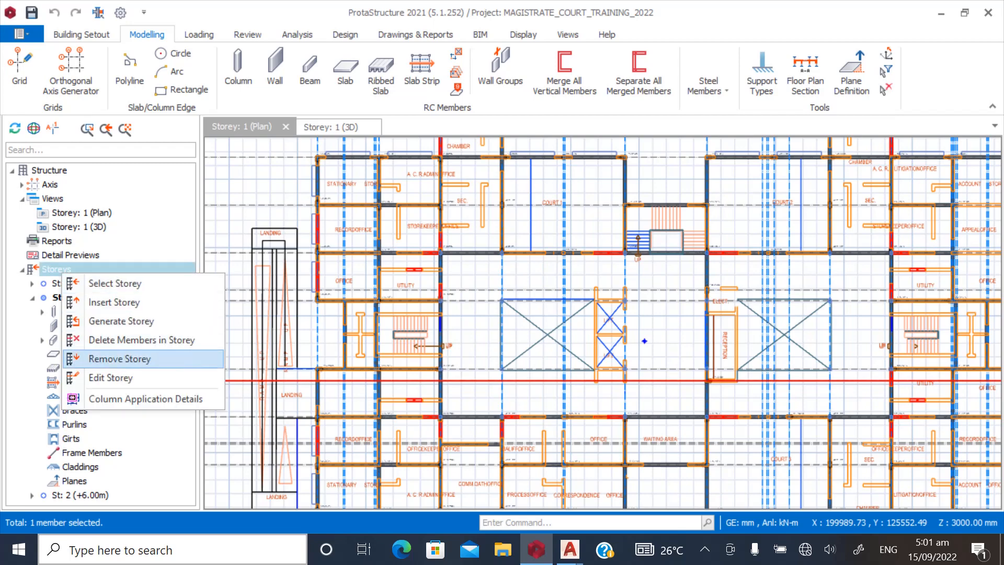
{"action": "left_click", "coordinate": [110, 378]}
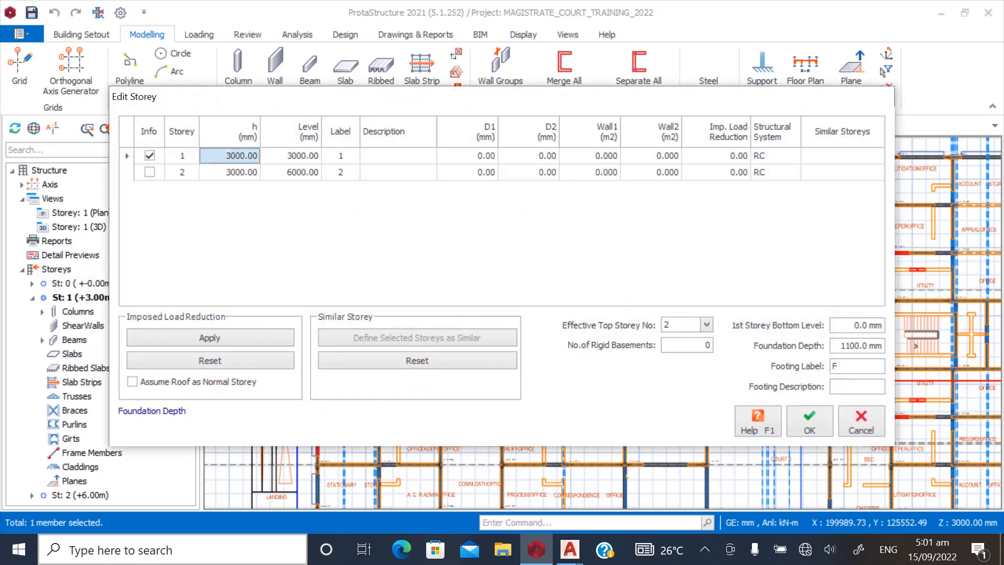
{"action": "type", "text": "1500"}
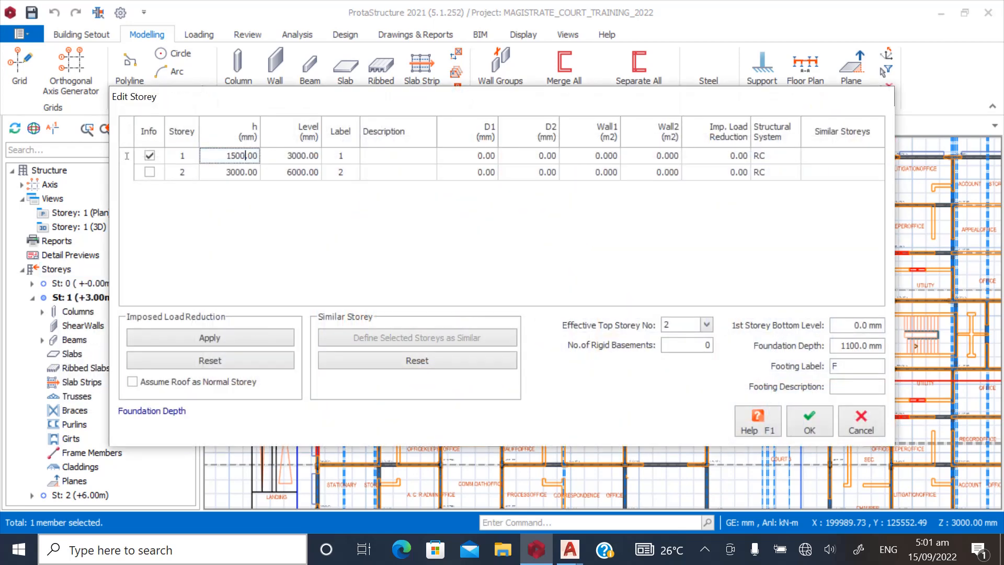
{"action": "key", "text": "Down"}
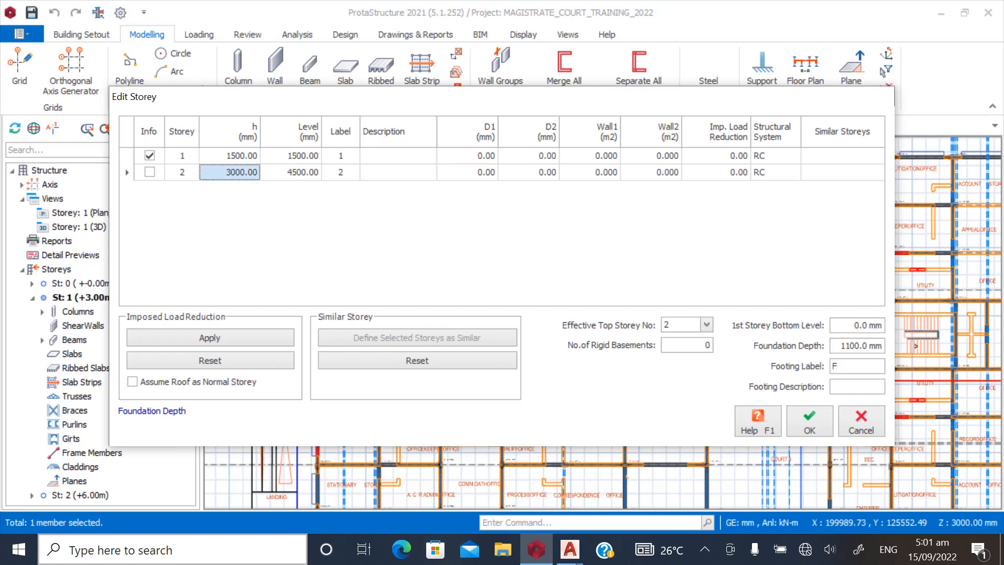
{"action": "type", "text": "1500"}
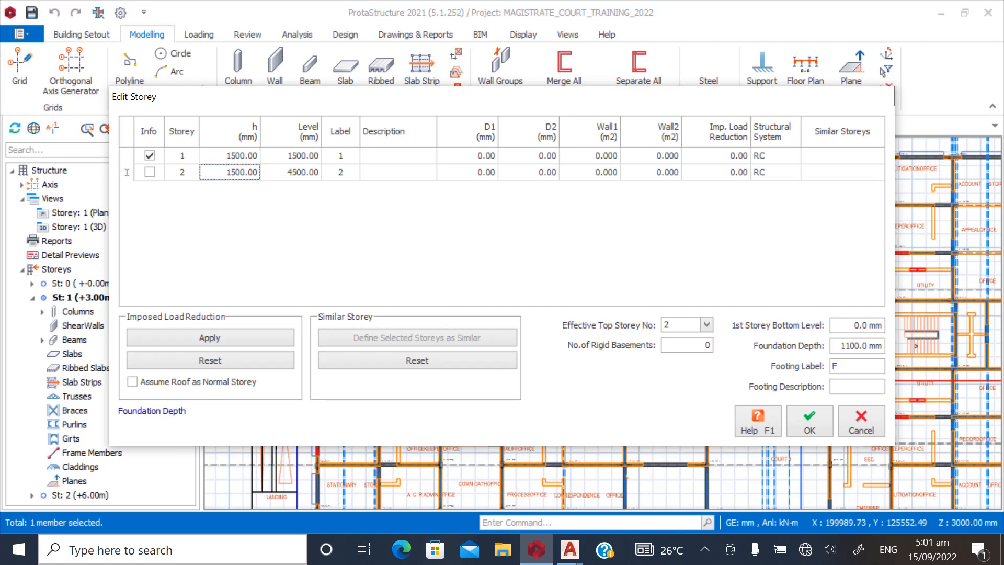
{"action": "key", "text": "Return"}
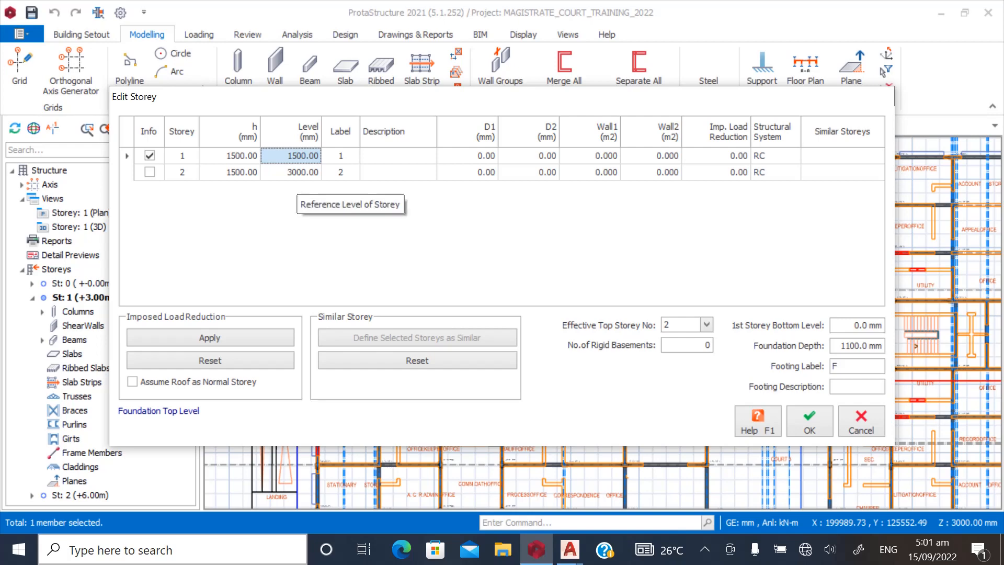
{"action": "left_click", "coordinate": [809, 422]}
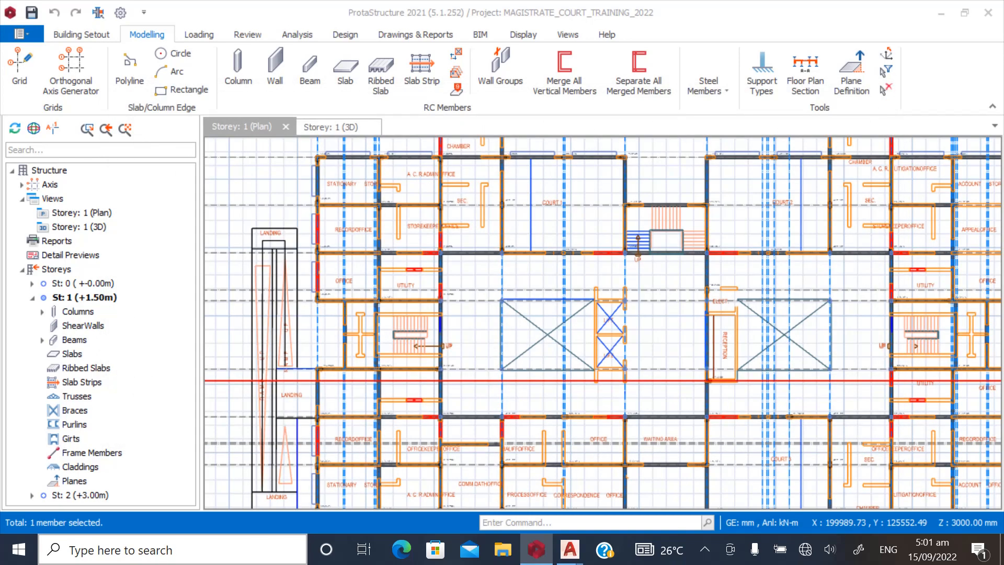
{"action": "scroll", "coordinate": [362, 258], "scroll_direction": "down", "scroll_amount": 3}
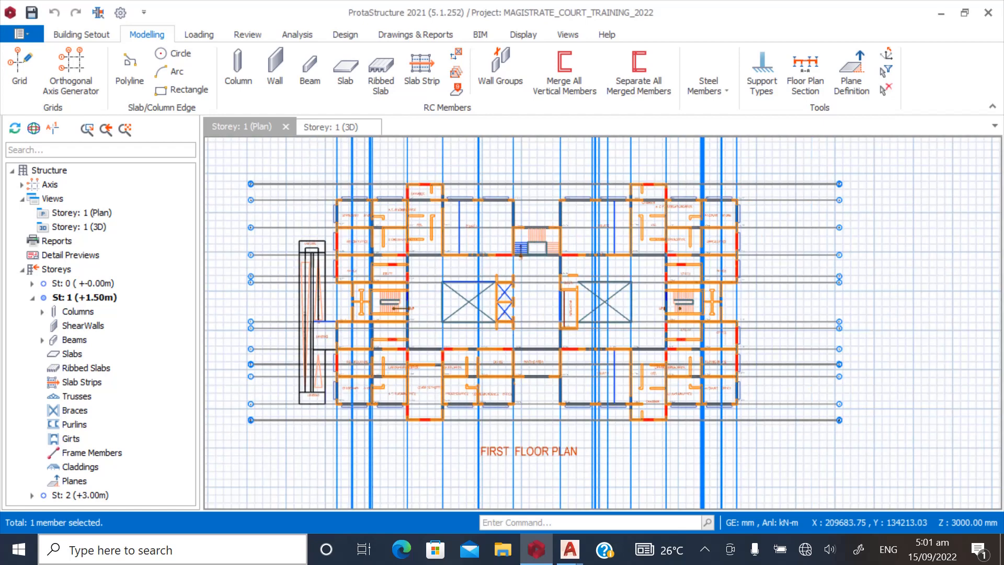
{"action": "left_click", "coordinate": [84, 298]}
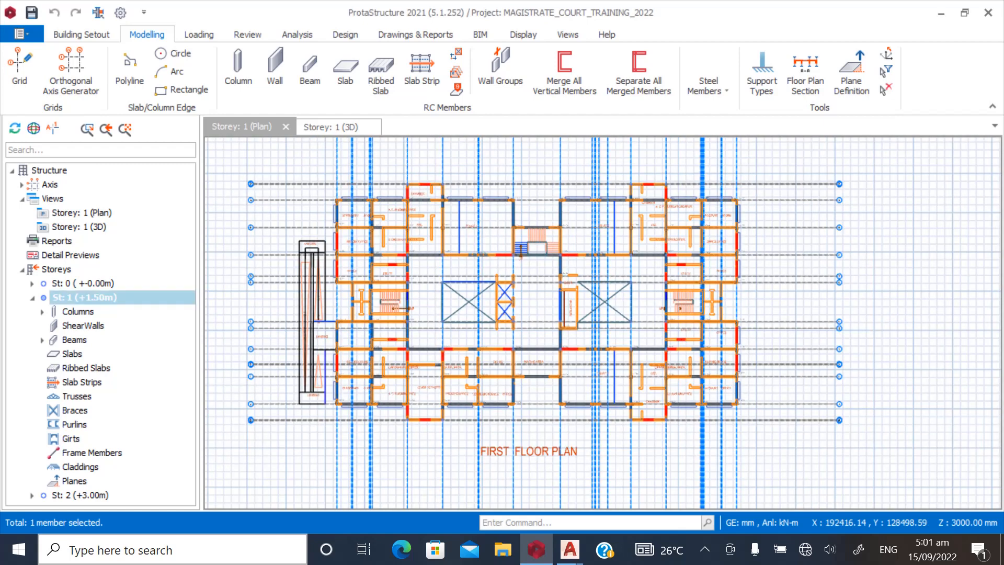
{"action": "left_click", "coordinate": [80, 496]}
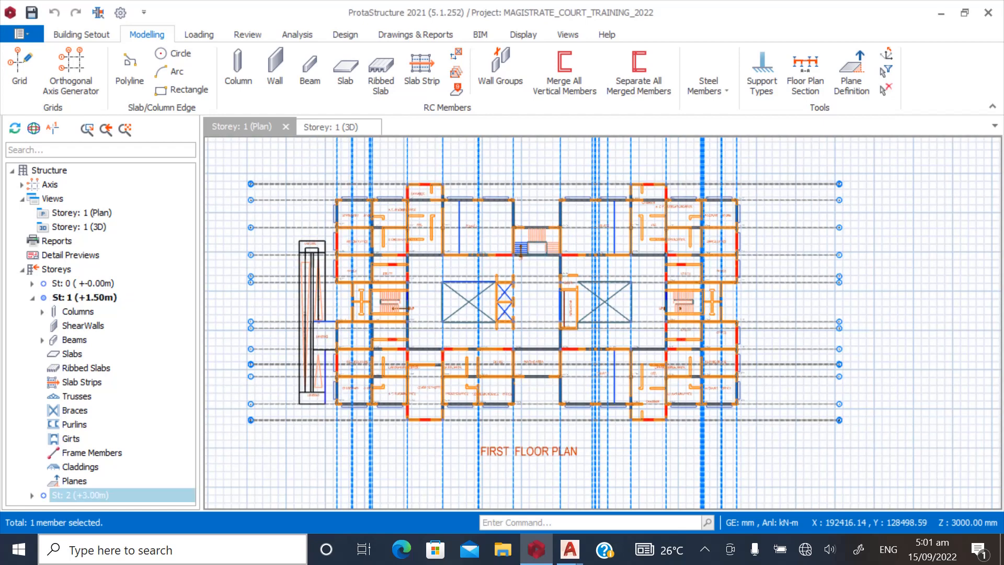
{"action": "left_click", "coordinate": [85, 297]}
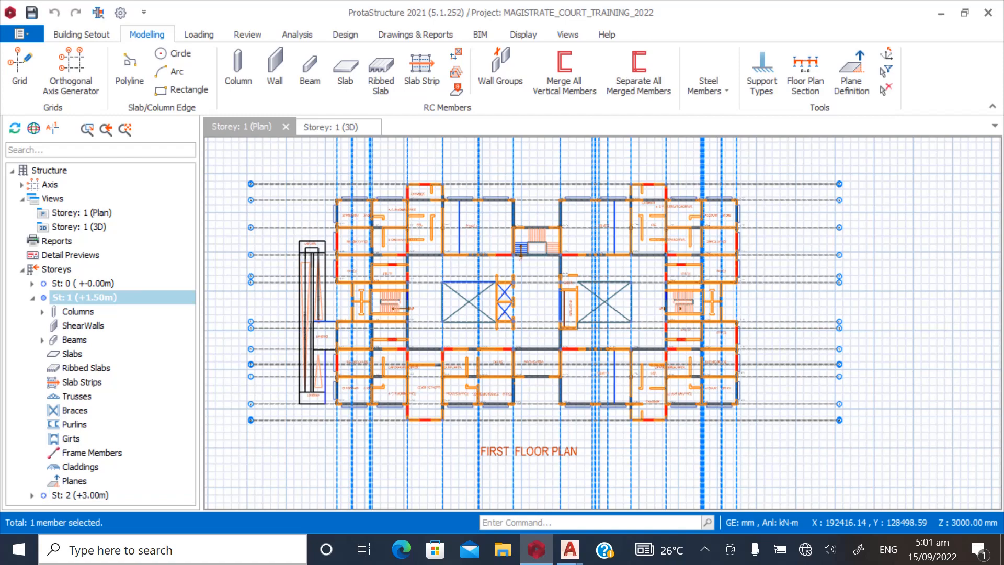
Generate storey 2 from source storey 1, including all member types
{"action": "left_click", "coordinate": [57, 269]}
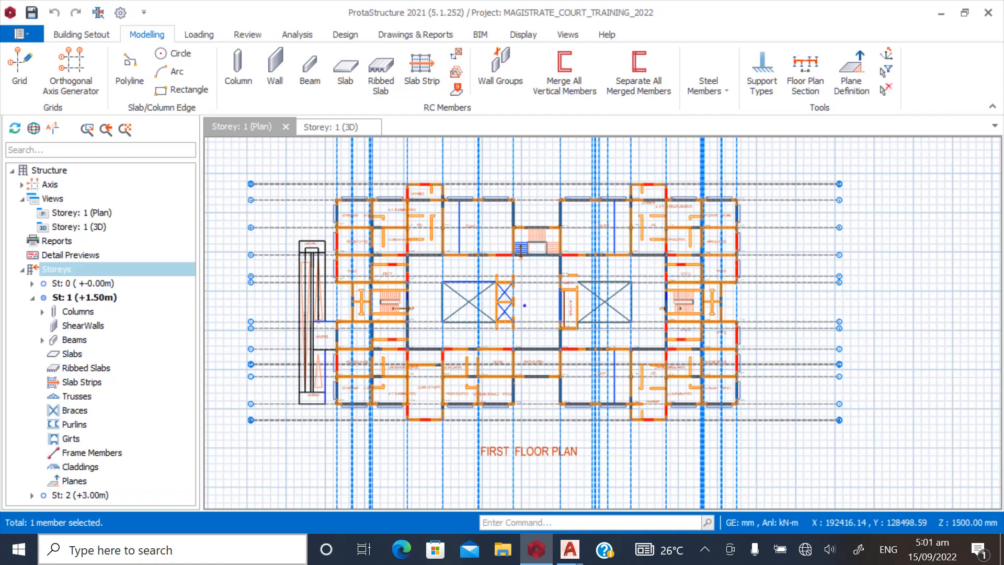
{"action": "right_click", "coordinate": [60, 269]}
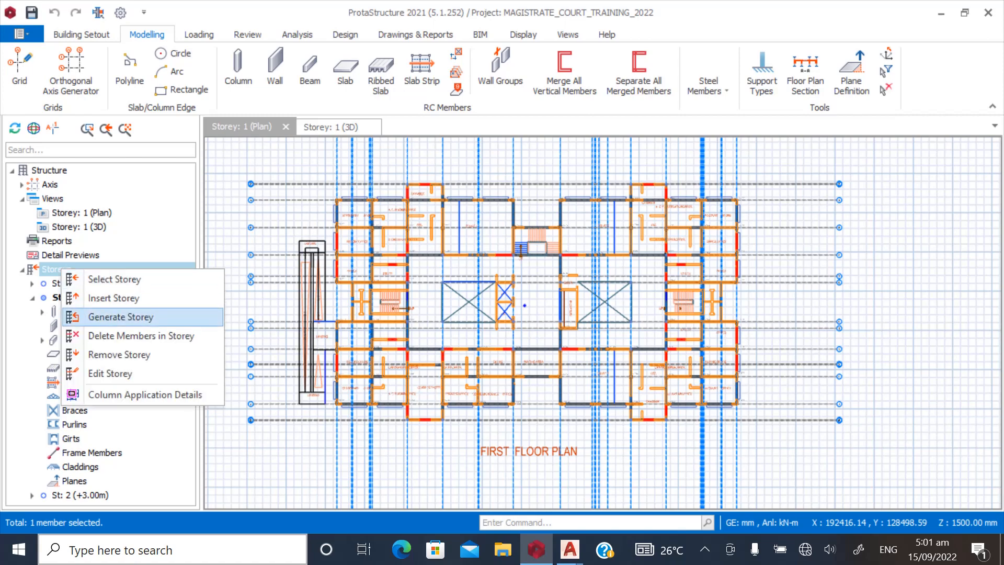
{"action": "left_click", "coordinate": [120, 316]}
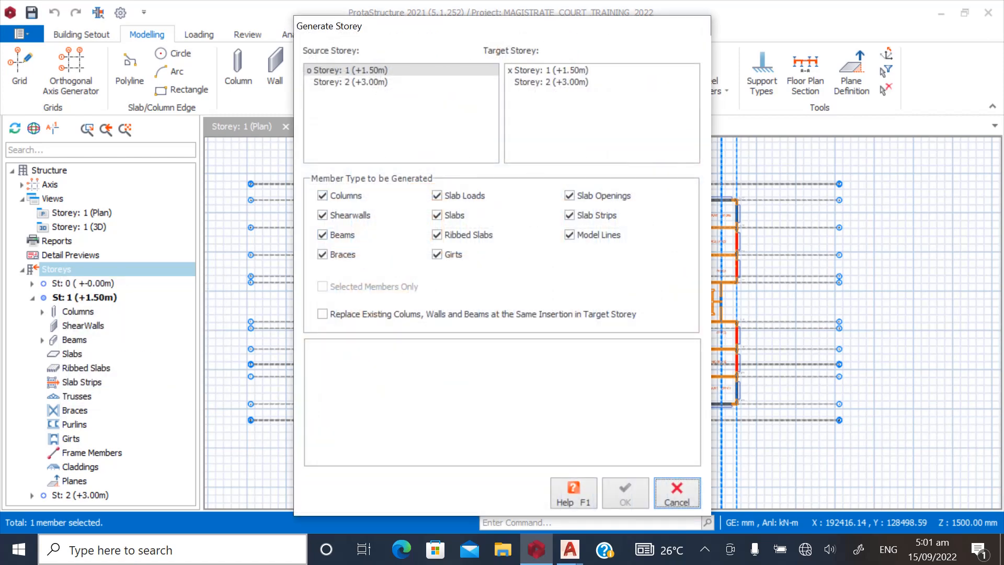
{"action": "left_click", "coordinate": [551, 82]}
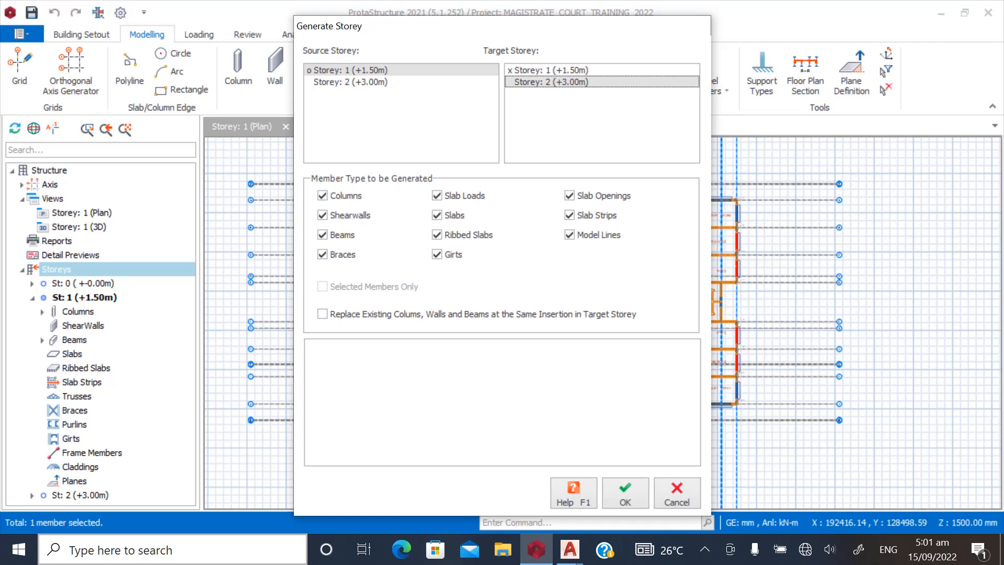
{"action": "left_click", "coordinate": [625, 494]}
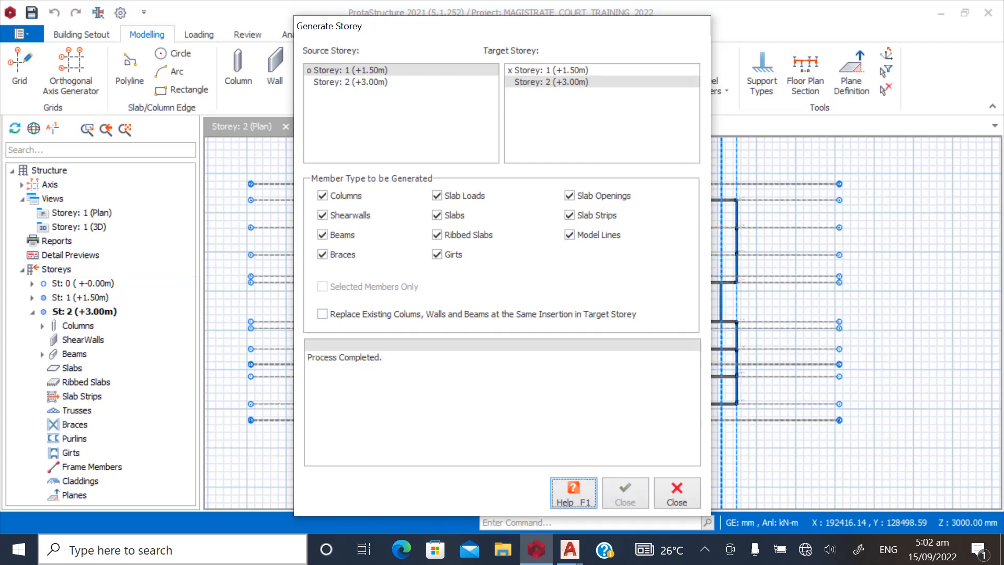
{"action": "left_click", "coordinate": [677, 493]}
Examine the generated framing on the storey 2 plan and compare it with the storey 1 plan around the chambers, court 1 and offices
{"action": "scroll", "coordinate": [354, 245], "scroll_direction": "up", "scroll_amount": 3}
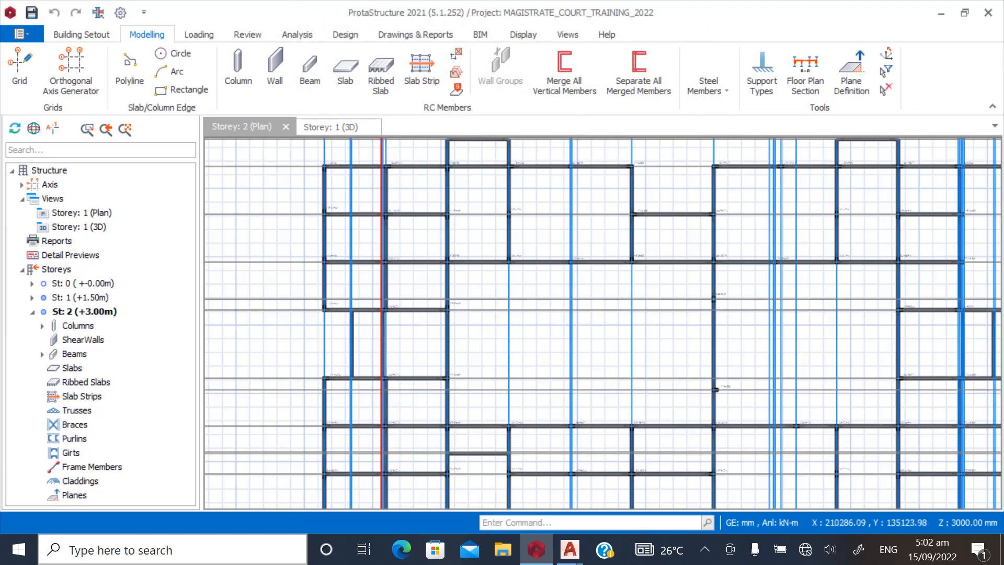
{"action": "scroll", "coordinate": [378, 253], "scroll_direction": "up", "scroll_amount": 3}
{"action": "scroll", "coordinate": [334, 303], "scroll_direction": "down", "scroll_amount": 5}
{"action": "scroll", "coordinate": [355, 299], "scroll_direction": "up", "scroll_amount": 2}
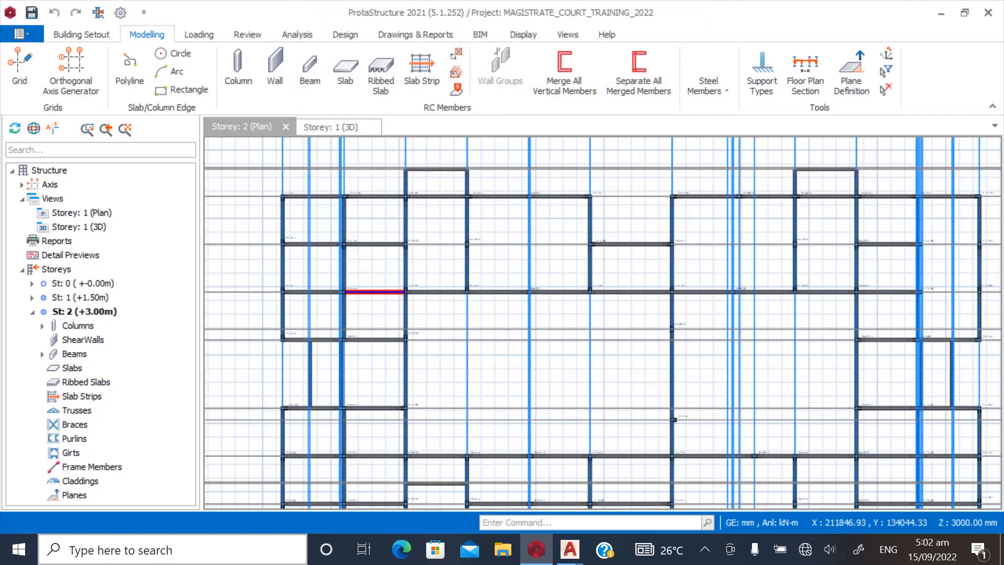
{"action": "scroll", "coordinate": [502, 279], "scroll_direction": "down", "scroll_amount": 2}
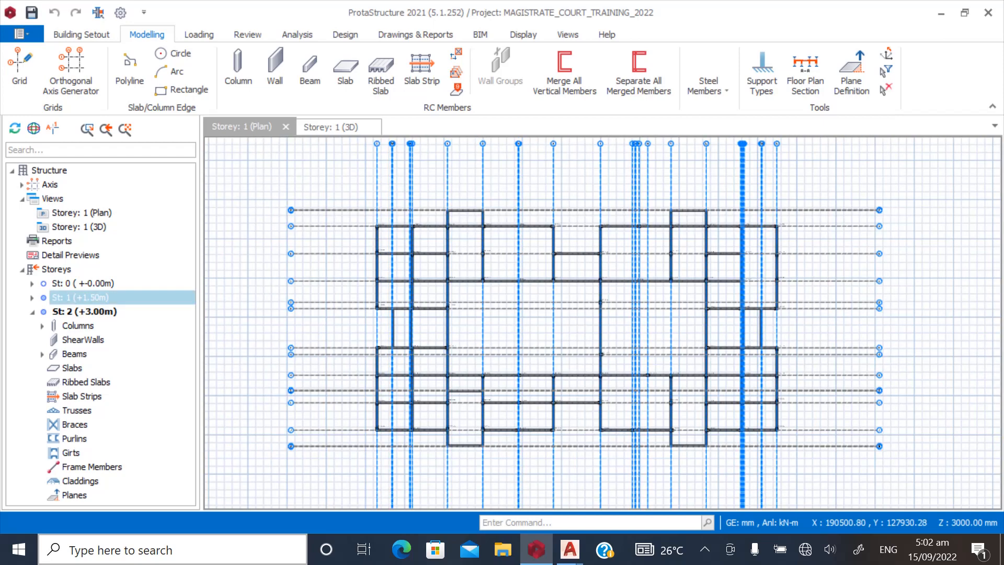
{"action": "double_click", "coordinate": [80, 297]}
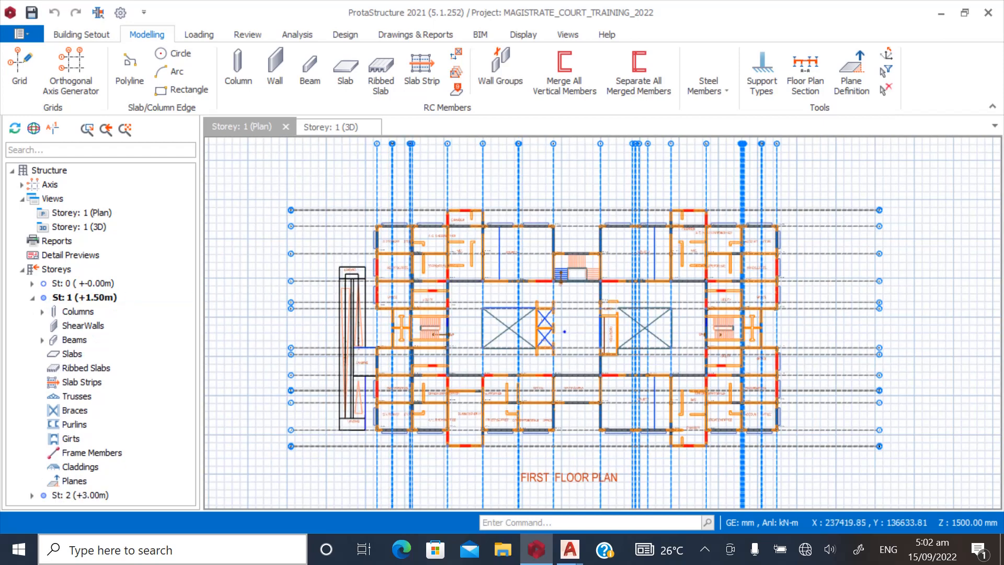
{"action": "scroll", "coordinate": [565, 331], "scroll_direction": "up", "scroll_amount": 2}
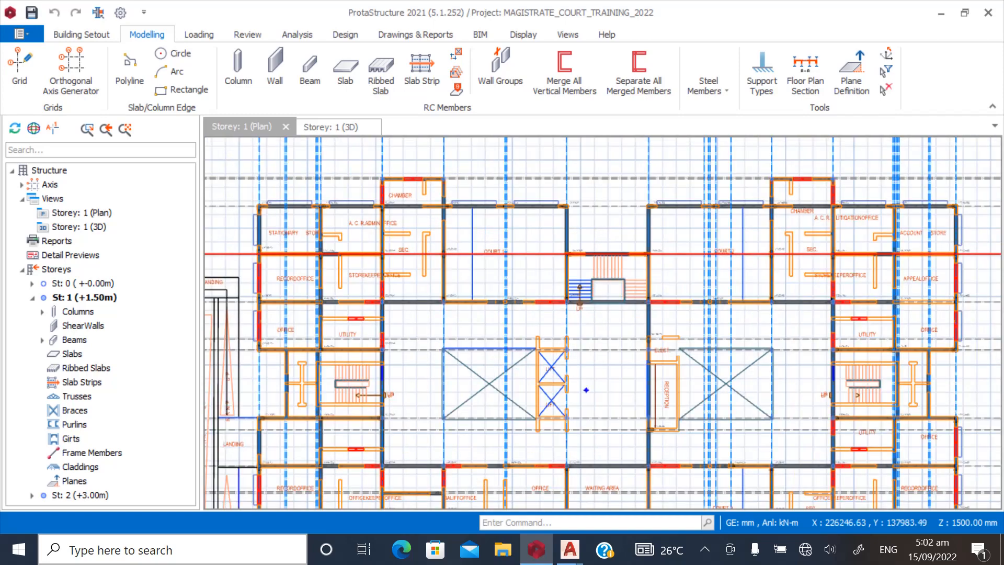
{"action": "scroll", "coordinate": [698, 490], "scroll_direction": "up", "scroll_amount": 1}
{"action": "scroll", "coordinate": [371, 255], "scroll_direction": "up", "scroll_amount": 2}
{"action": "scroll", "coordinate": [578, 246], "scroll_direction": "down", "scroll_amount": 1}
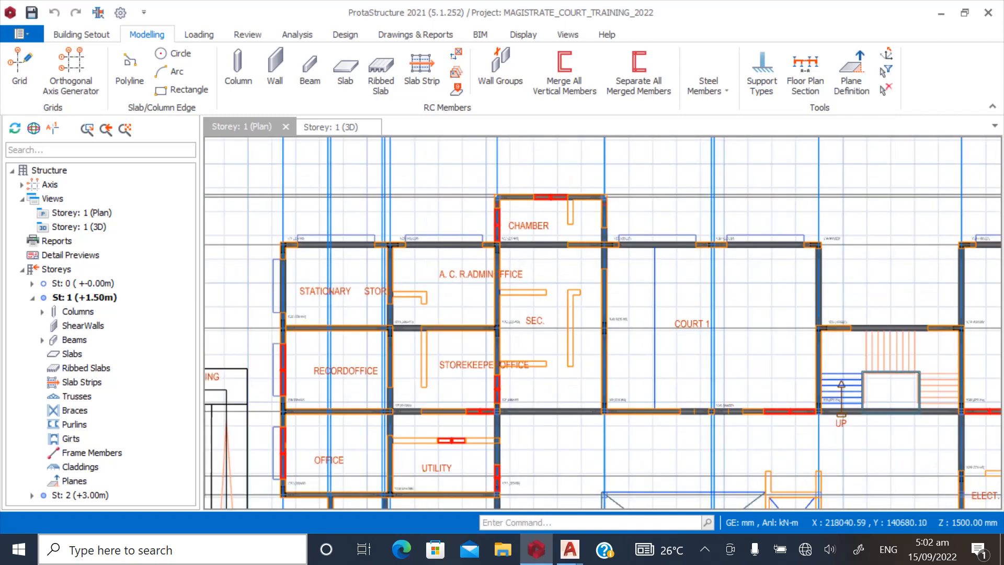
{"action": "scroll", "coordinate": [425, 278], "scroll_direction": "down", "scroll_amount": 2}
{"action": "scroll", "coordinate": [672, 442], "scroll_direction": "down", "scroll_amount": 1}
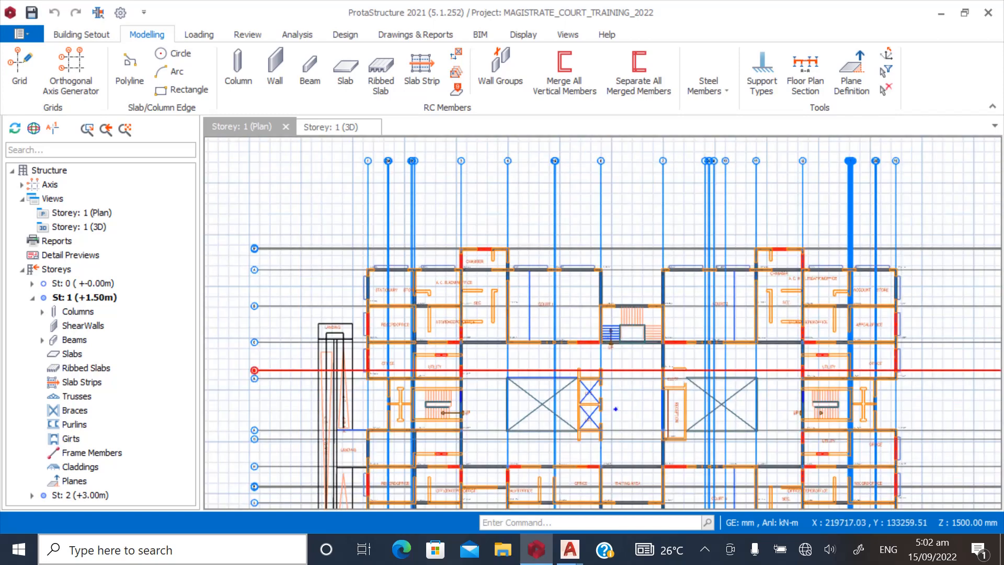
Compare the storey 1 plan with the storey 2 plan and examine the beam layout around the account store and appeal office bays
{"action": "scroll", "coordinate": [616, 408], "scroll_direction": "up", "scroll_amount": 1}
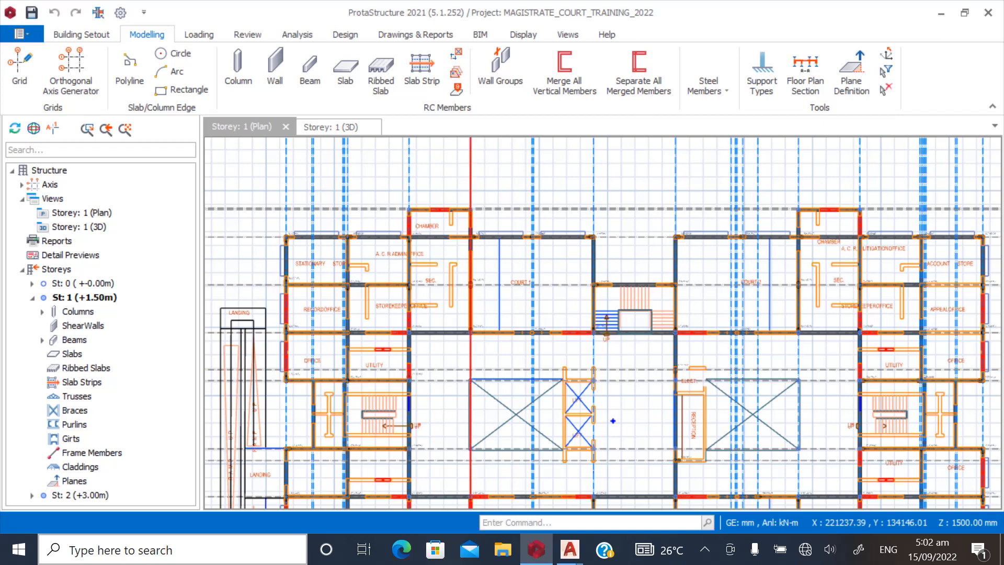
{"action": "scroll", "coordinate": [448, 263], "scroll_direction": "down", "scroll_amount": 2}
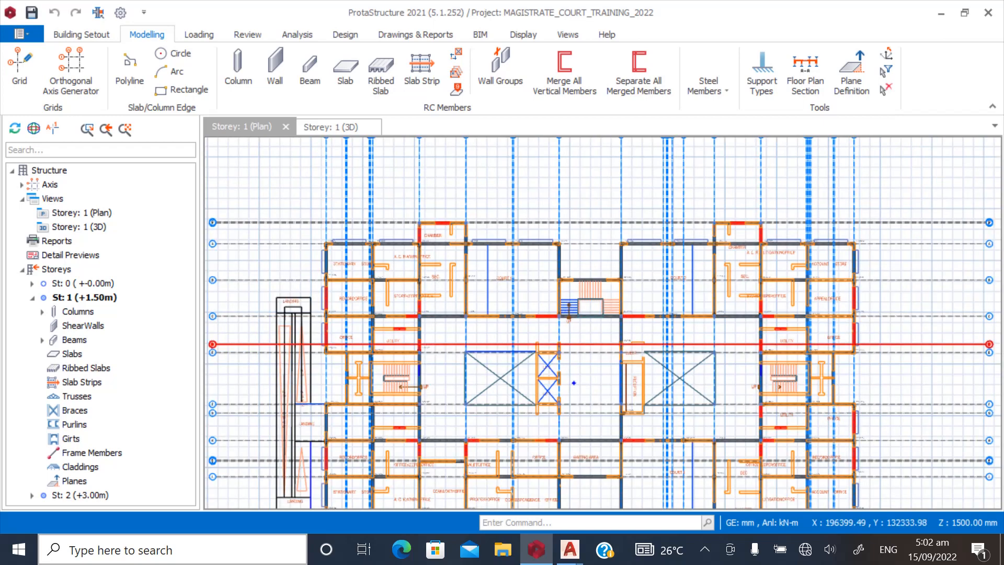
{"action": "left_click", "coordinate": [80, 496]}
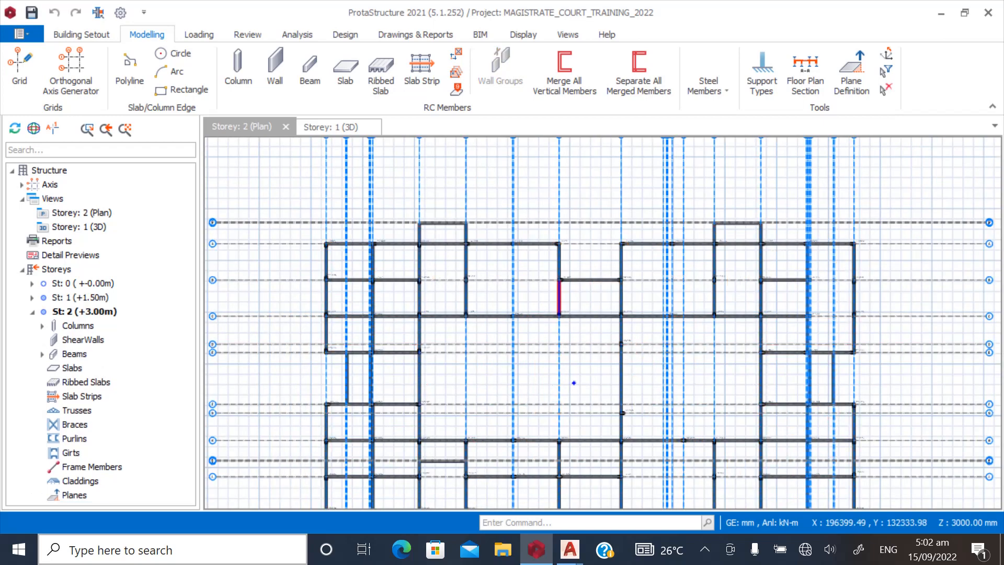
{"action": "scroll", "coordinate": [573, 383], "scroll_direction": "up", "scroll_amount": 3}
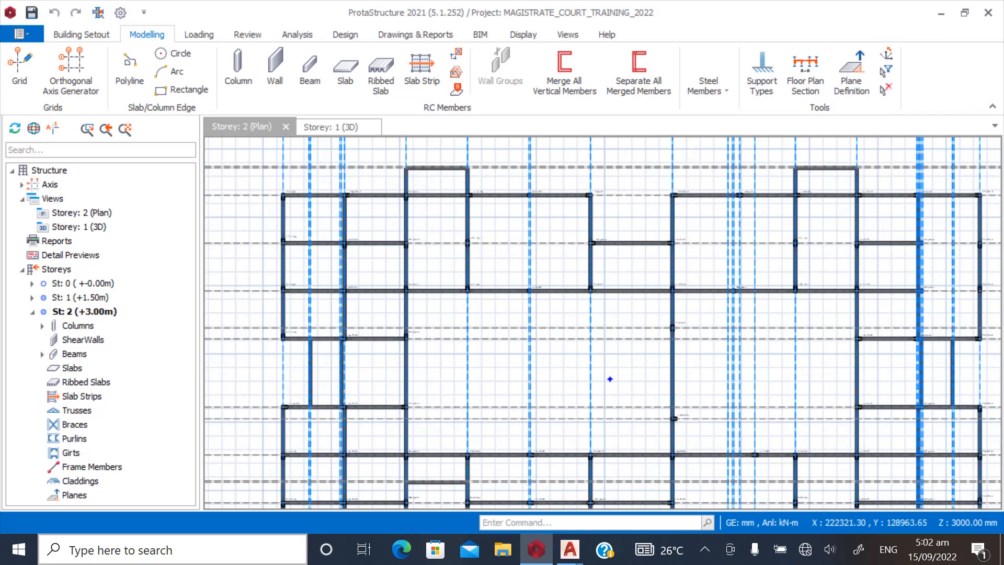
{"action": "scroll", "coordinate": [542, 345], "scroll_direction": "down", "scroll_amount": 2}
{"action": "scroll", "coordinate": [543, 354], "scroll_direction": "up", "scroll_amount": 1}
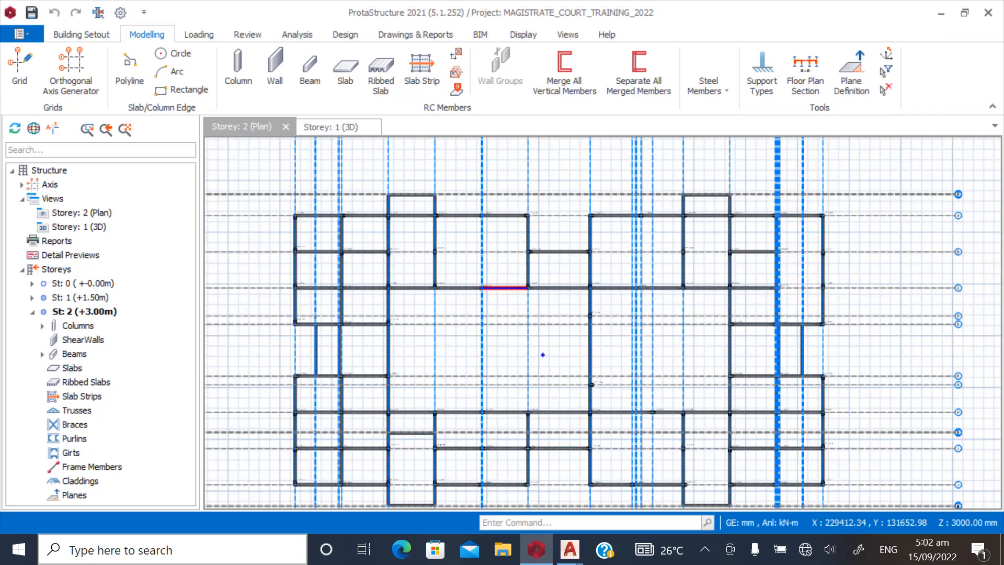
{"action": "scroll", "coordinate": [543, 354], "scroll_direction": "up", "scroll_amount": 5}
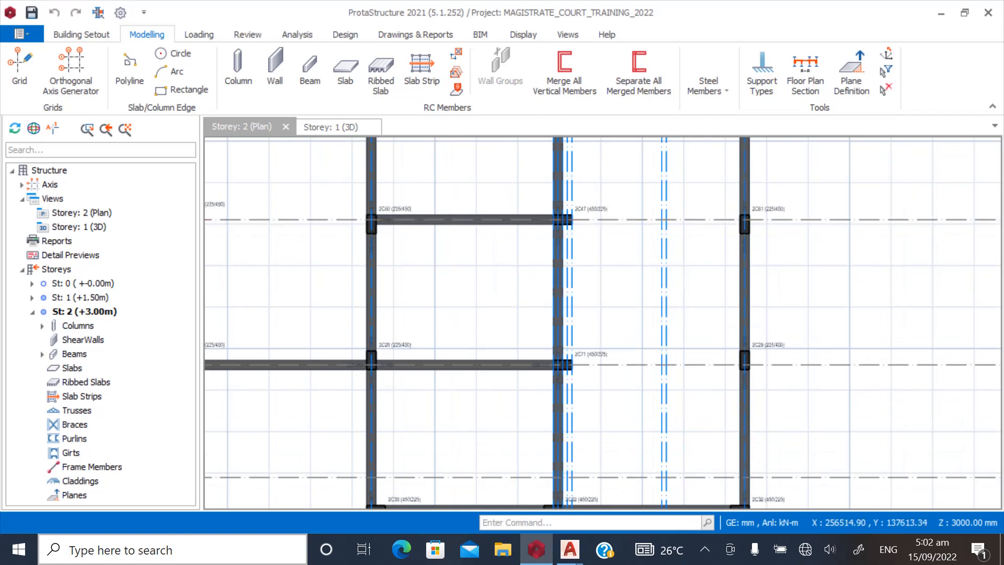
{"action": "scroll", "coordinate": [376, 340], "scroll_direction": "down", "scroll_amount": 3}
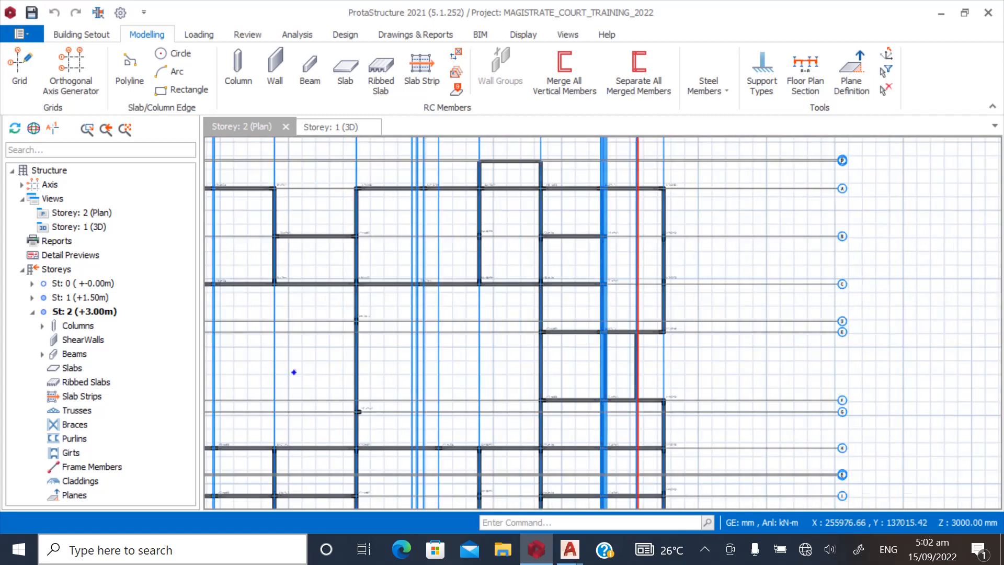
{"action": "scroll", "coordinate": [294, 372], "scroll_direction": "up", "scroll_amount": 5}
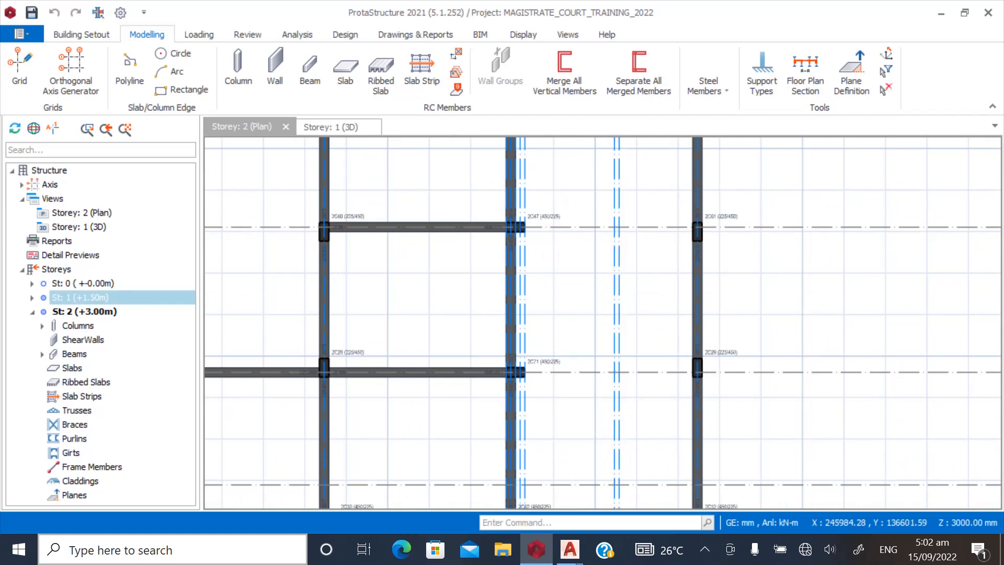
Check the account store and appeal office bays on the storey 1 plan, then inspect the remaining storey 2 framing
{"action": "double_click", "coordinate": [80, 298]}
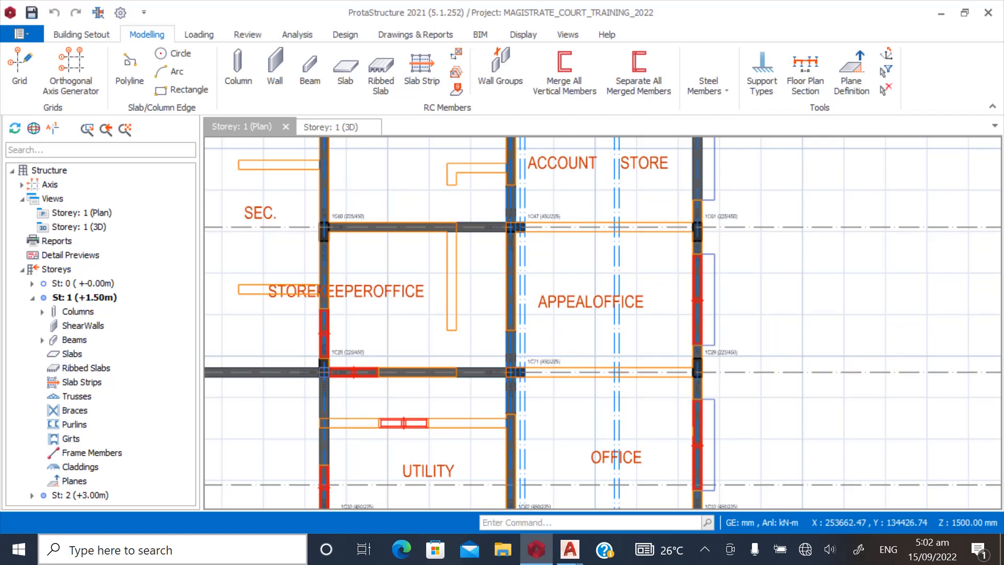
{"action": "left_click", "coordinate": [80, 495]}
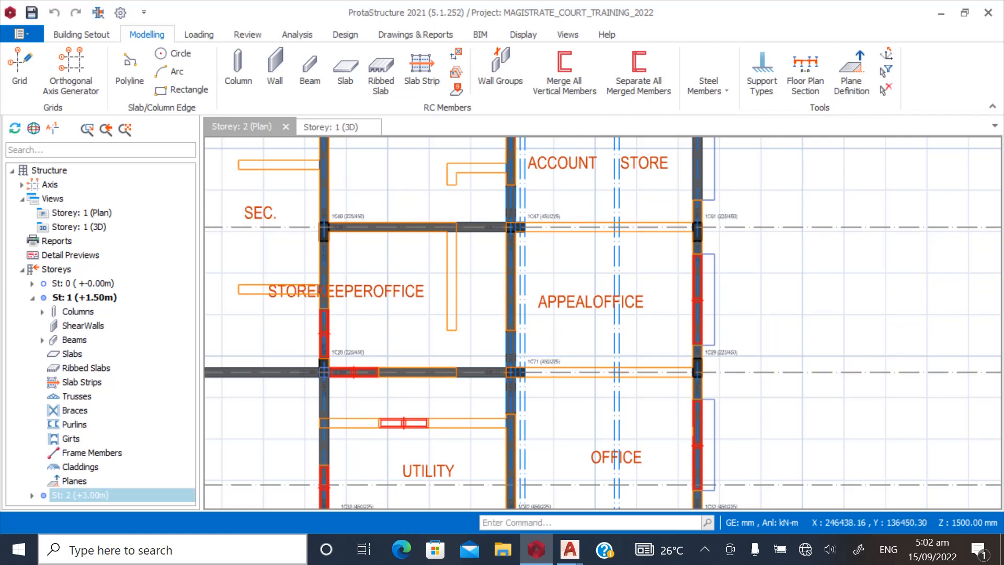
{"action": "double_click", "coordinate": [81, 495]}
{"action": "scroll", "coordinate": [486, 395], "scroll_direction": "down", "scroll_amount": 5}
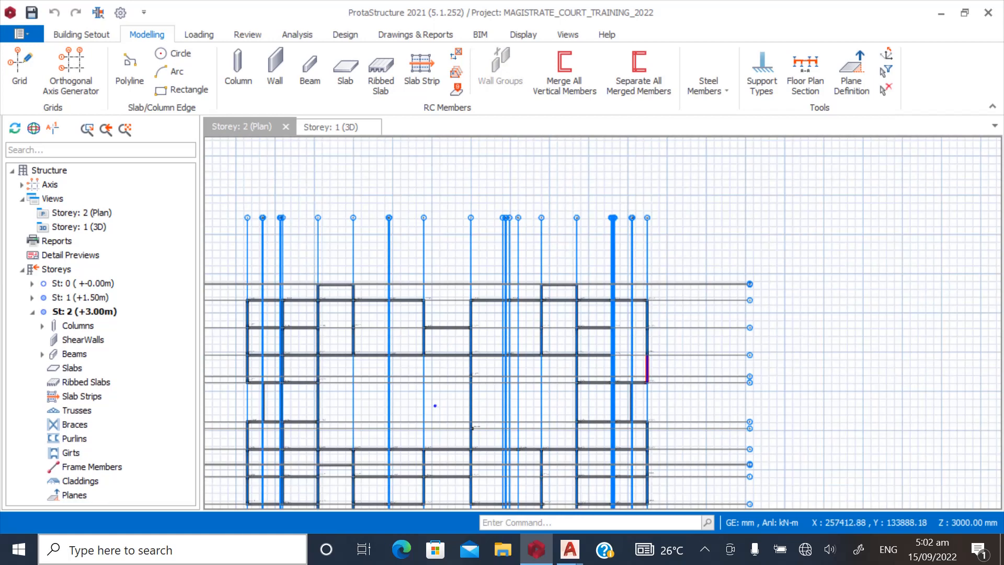
{"action": "scroll", "coordinate": [486, 396], "scroll_direction": "up", "scroll_amount": 6}
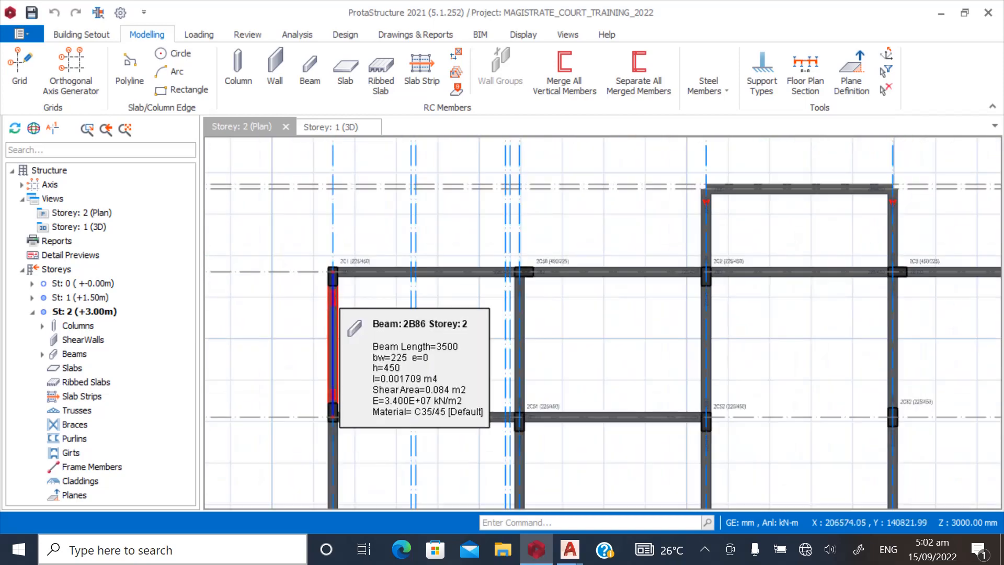
{"action": "scroll", "coordinate": [330, 310], "scroll_direction": "down", "scroll_amount": 2}
{"action": "scroll", "coordinate": [510, 349], "scroll_direction": "down", "scroll_amount": 3}
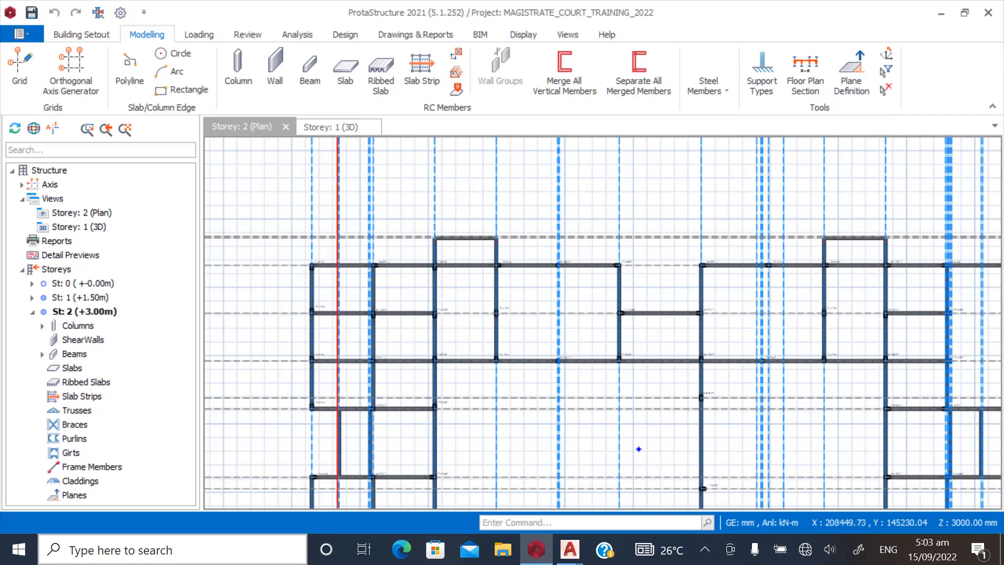
{"action": "scroll", "coordinate": [538, 341], "scroll_direction": "up", "scroll_amount": 3}
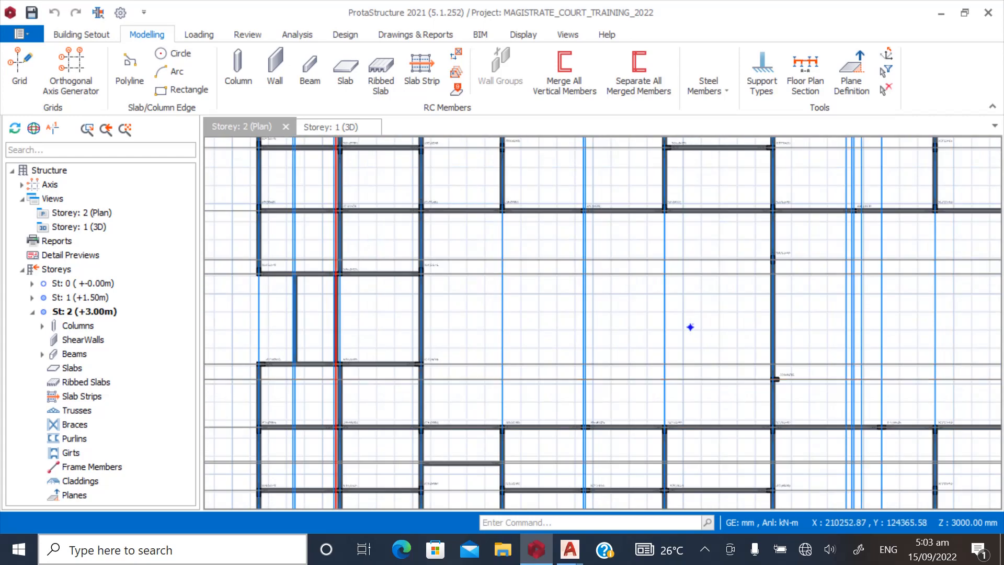
Insert a 225 x 450 mm beam on storey 2 along axis B between columns 2C47 and 2C61
{"action": "scroll", "coordinate": [440, 373], "scroll_direction": "down", "scroll_amount": 4}
{"action": "scroll", "coordinate": [439, 373], "scroll_direction": "up", "scroll_amount": 6}
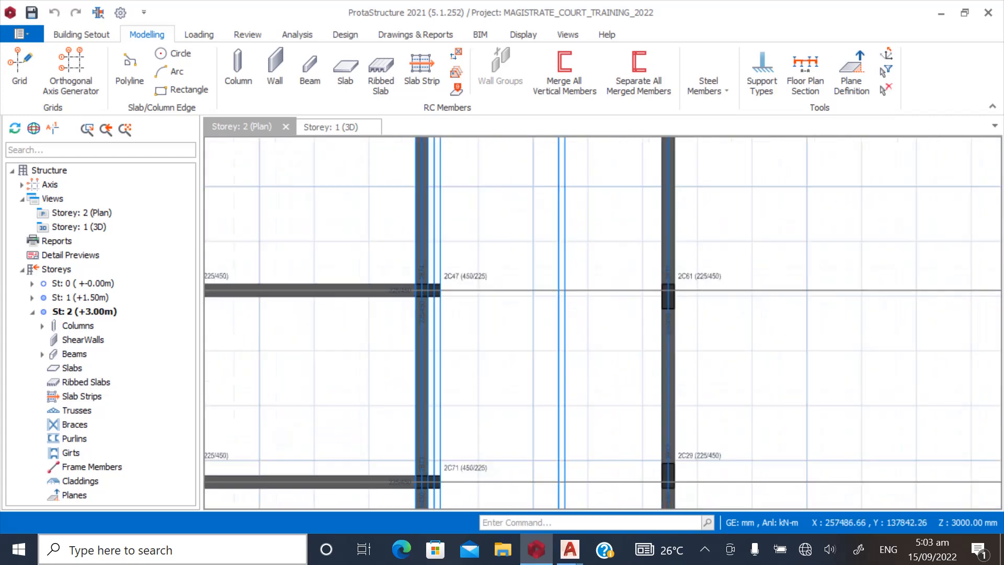
{"action": "left_click", "coordinate": [406, 290]}
{"action": "left_click", "coordinate": [147, 34]}
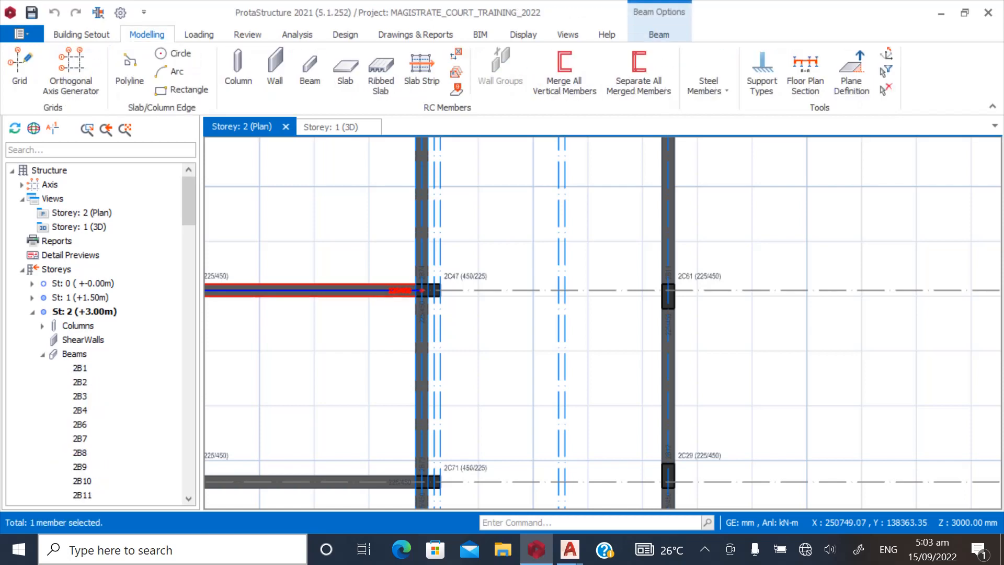
{"action": "left_click", "coordinate": [310, 68]}
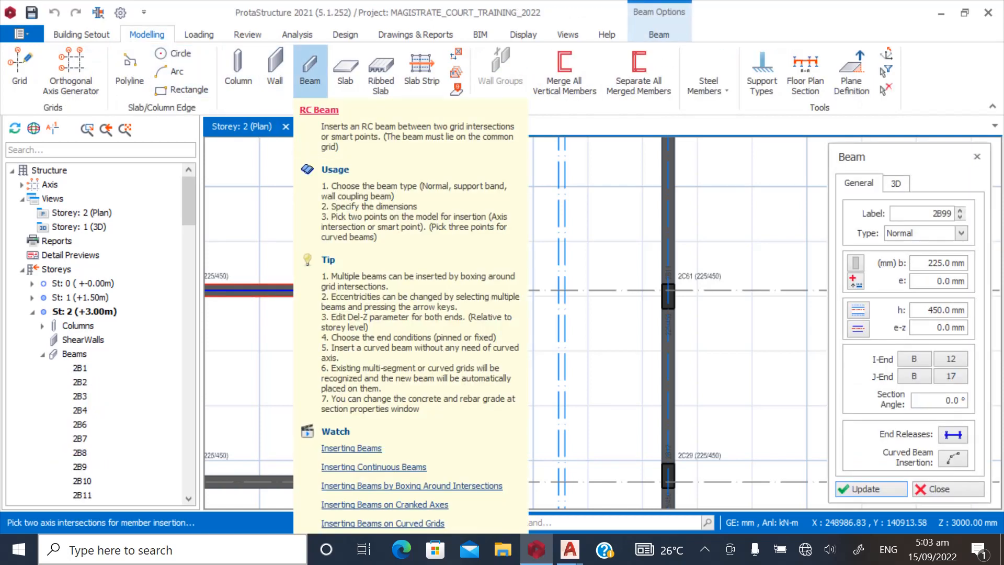
{"action": "scroll", "coordinate": [434, 261], "scroll_direction": "up", "scroll_amount": 3}
{"action": "left_click", "coordinate": [449, 231]}
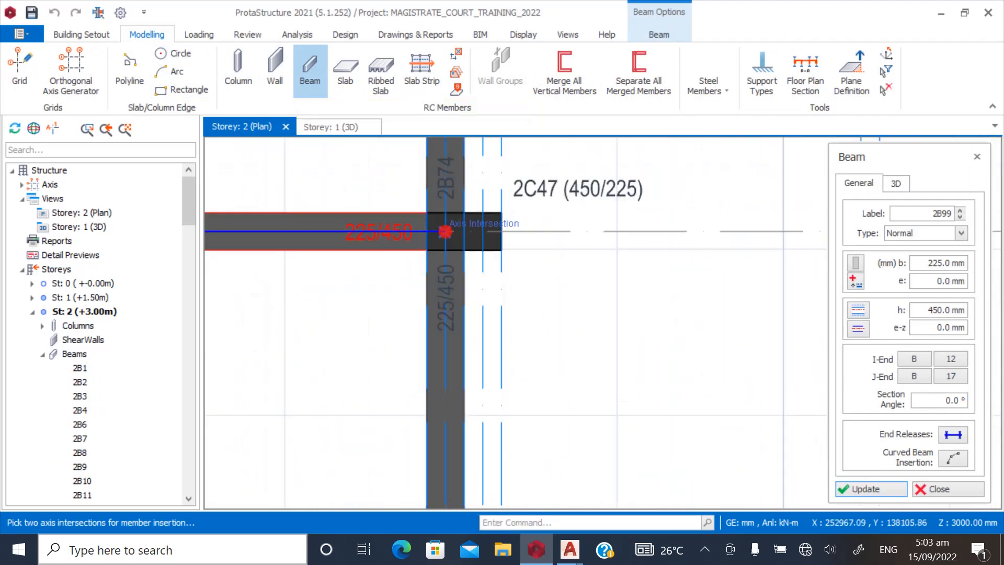
{"action": "scroll", "coordinate": [303, 300], "scroll_direction": "down", "scroll_amount": 1}
{"action": "scroll", "coordinate": [481, 236], "scroll_direction": "down", "scroll_amount": 1}
{"action": "scroll", "coordinate": [719, 259], "scroll_direction": "up", "scroll_amount": 3}
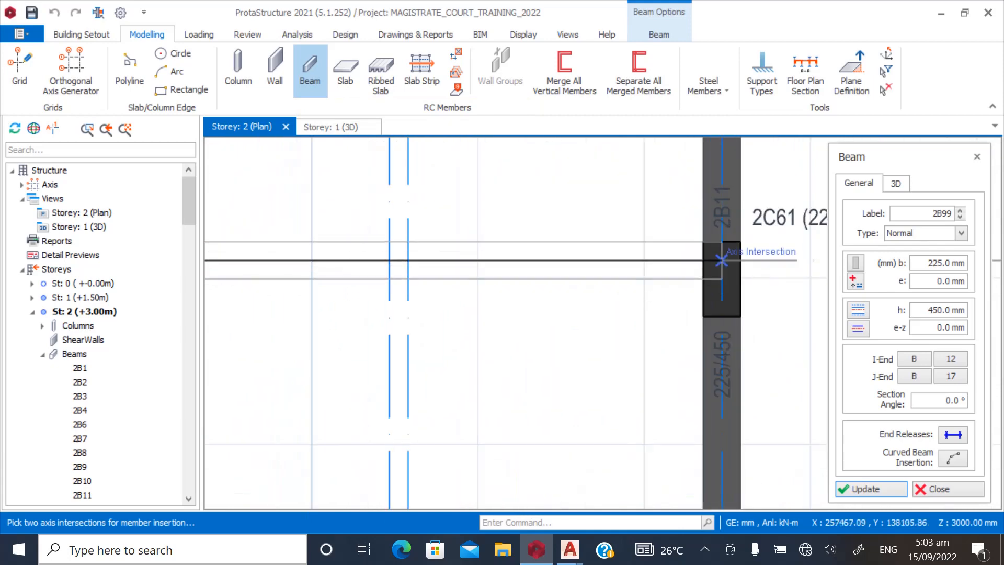
{"action": "left_click", "coordinate": [721, 260]}
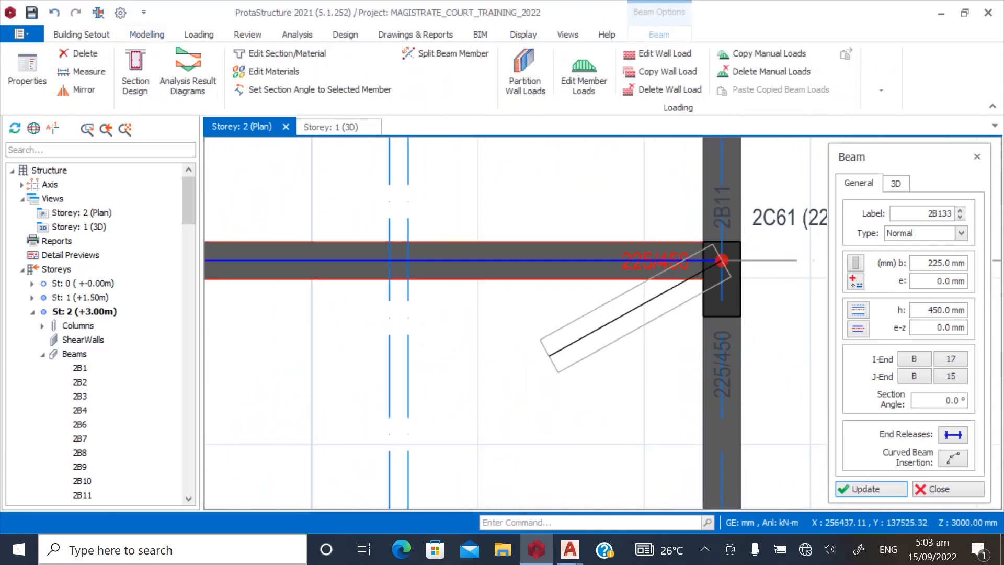
Insert a 225 x 450 mm beam along axis C between columns 2C71 and 2C29, and leave the Beam command
{"action": "scroll", "coordinate": [517, 267], "scroll_direction": "down", "scroll_amount": 5}
{"action": "scroll", "coordinate": [426, 387], "scroll_direction": "up", "scroll_amount": 4}
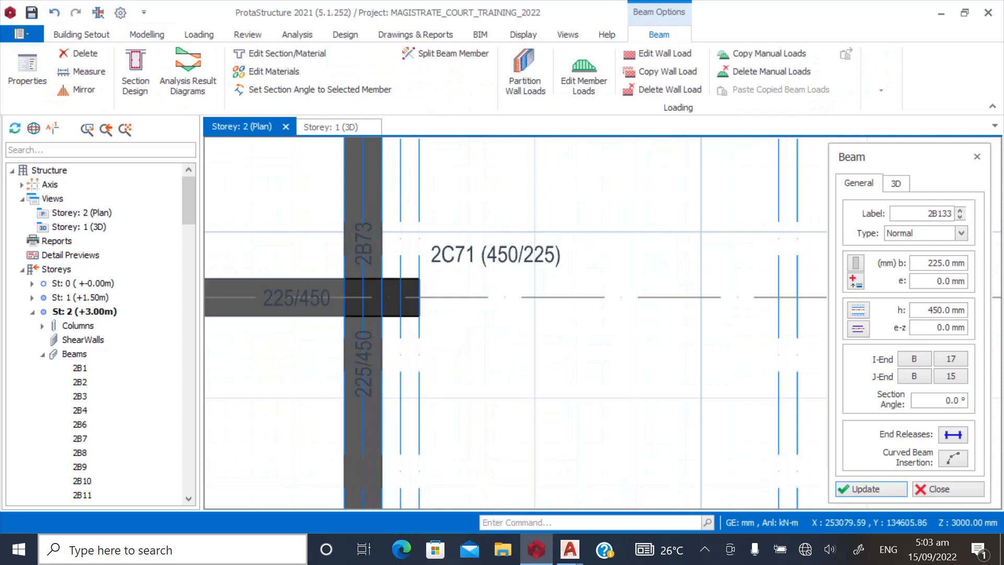
{"action": "scroll", "coordinate": [335, 342], "scroll_direction": "down", "scroll_amount": 2}
{"action": "scroll", "coordinate": [529, 321], "scroll_direction": "up", "scroll_amount": 2}
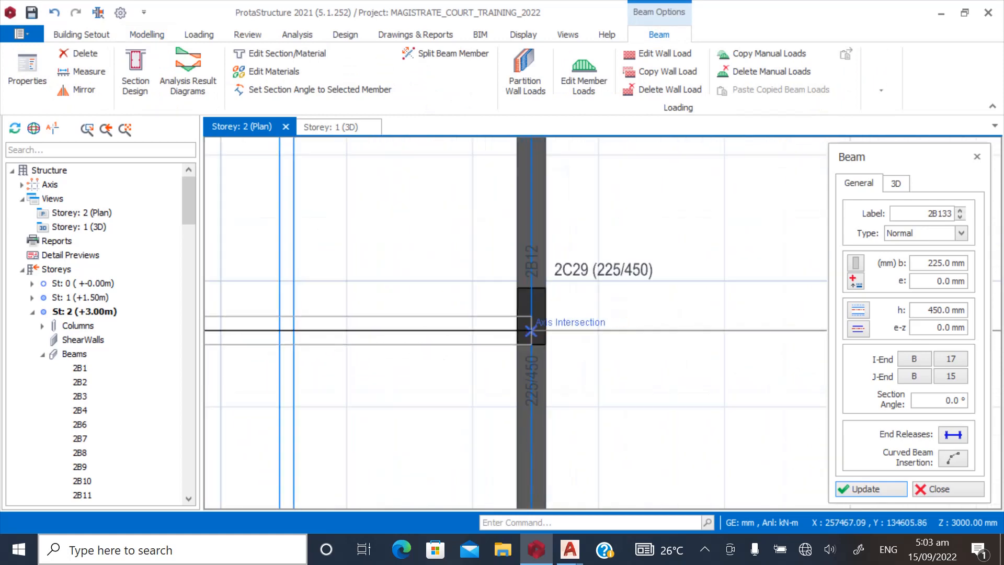
{"action": "left_click", "coordinate": [530, 331]}
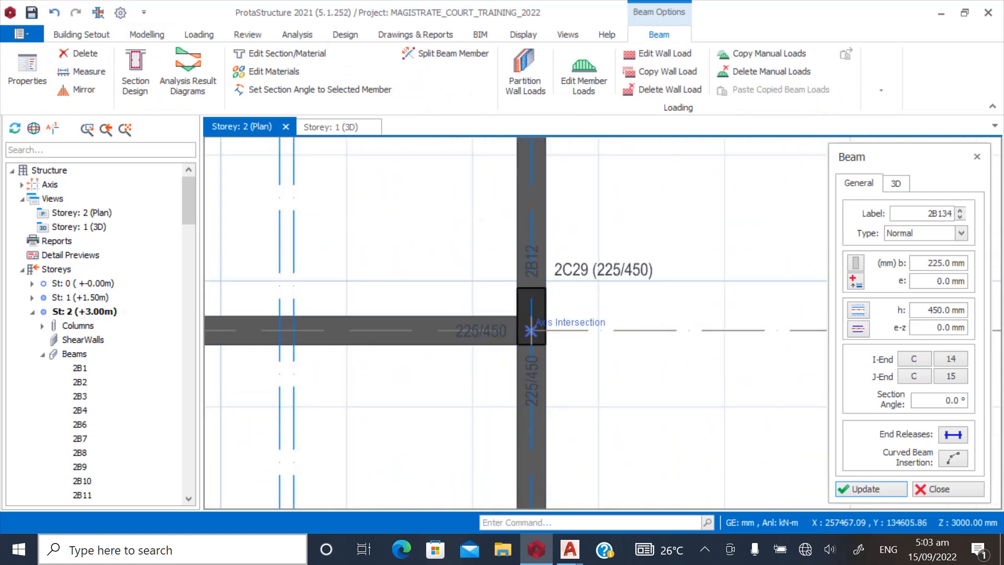
{"action": "key", "text": "Escape"}
{"action": "scroll", "coordinate": [531, 331], "scroll_direction": "down", "scroll_amount": 3}
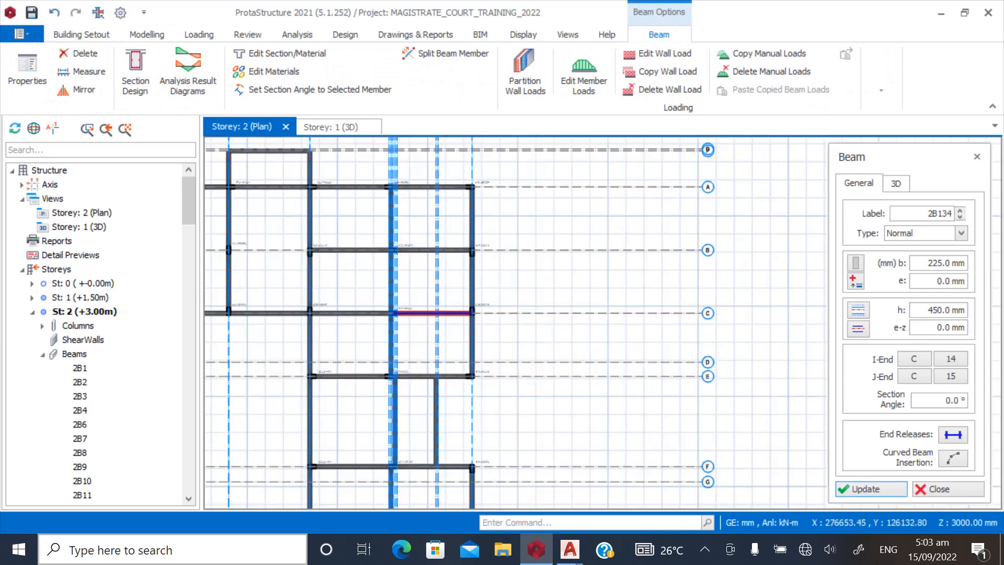
{"action": "key", "text": "Escape"}
{"action": "key", "text": "Escape"}
Examine the whole storey 2 plan for missing beams, including the stair bays, central hall and outer office bays
{"action": "scroll", "coordinate": [607, 257], "scroll_direction": "down", "scroll_amount": 5}
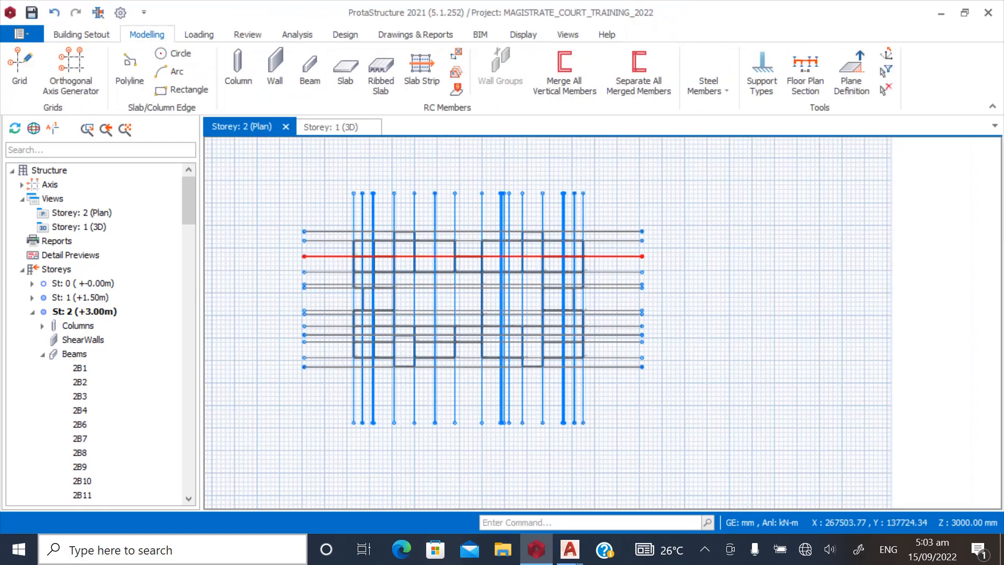
{"action": "scroll", "coordinate": [565, 294], "scroll_direction": "up", "scroll_amount": 7}
{"action": "scroll", "coordinate": [704, 279], "scroll_direction": "down", "scroll_amount": 5}
{"action": "scroll", "coordinate": [575, 292], "scroll_direction": "up", "scroll_amount": 6}
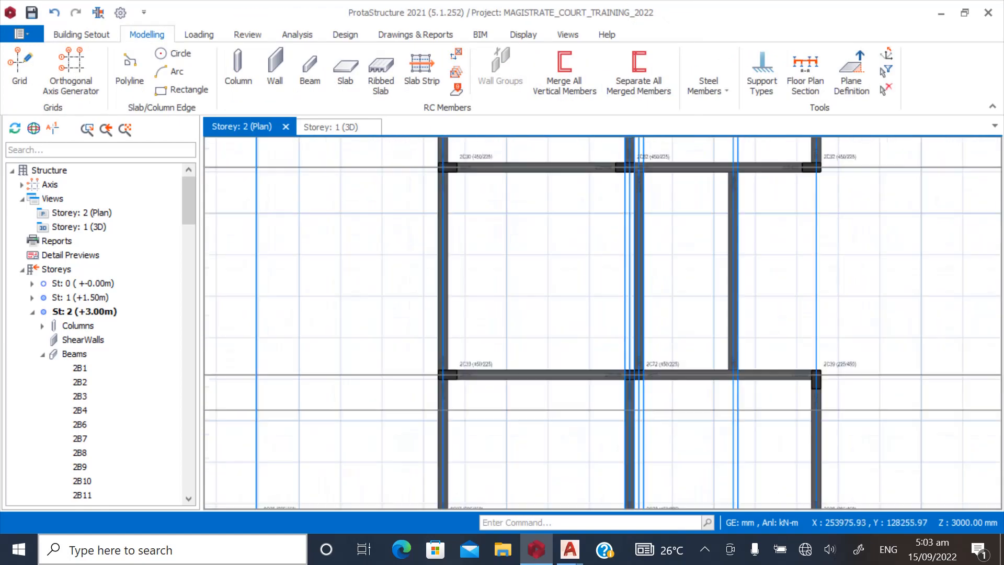
{"action": "scroll", "coordinate": [575, 314], "scroll_direction": "down", "scroll_amount": 6}
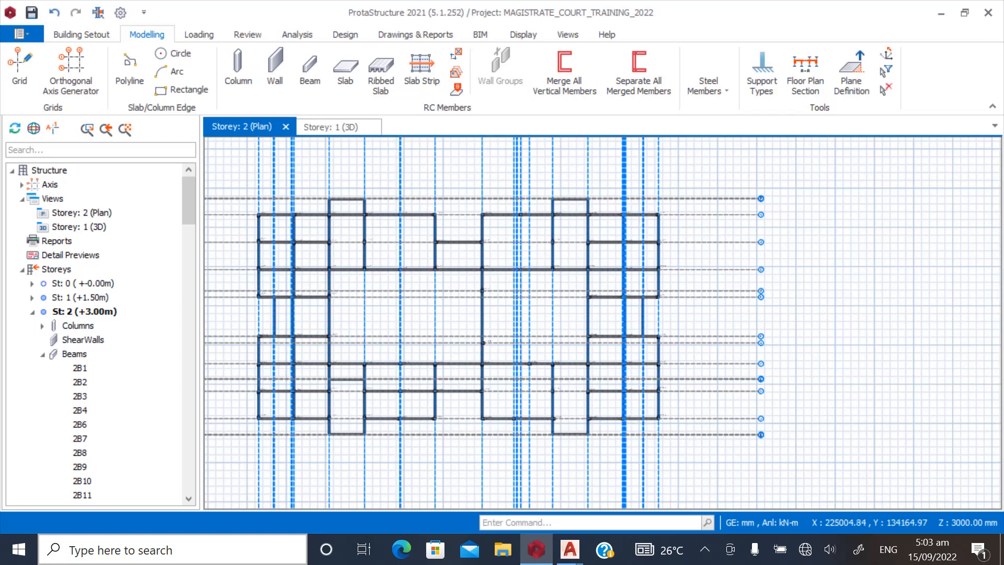
{"action": "scroll", "coordinate": [305, 211], "scroll_direction": "up", "scroll_amount": 4}
{"action": "scroll", "coordinate": [348, 332], "scroll_direction": "down", "scroll_amount": 4}
{"action": "scroll", "coordinate": [332, 266], "scroll_direction": "up", "scroll_amount": 2}
{"action": "scroll", "coordinate": [277, 294], "scroll_direction": "up", "scroll_amount": 2}
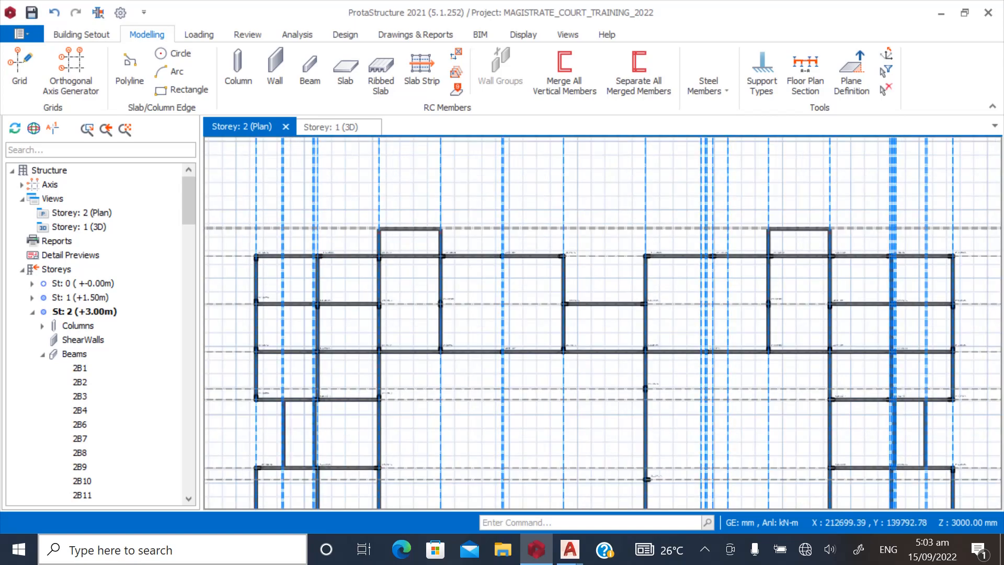
{"action": "scroll", "coordinate": [283, 293], "scroll_direction": "down", "scroll_amount": 5}
{"action": "scroll", "coordinate": [367, 361], "scroll_direction": "up", "scroll_amount": 6}
{"action": "scroll", "coordinate": [367, 361], "scroll_direction": "down", "scroll_amount": 5}
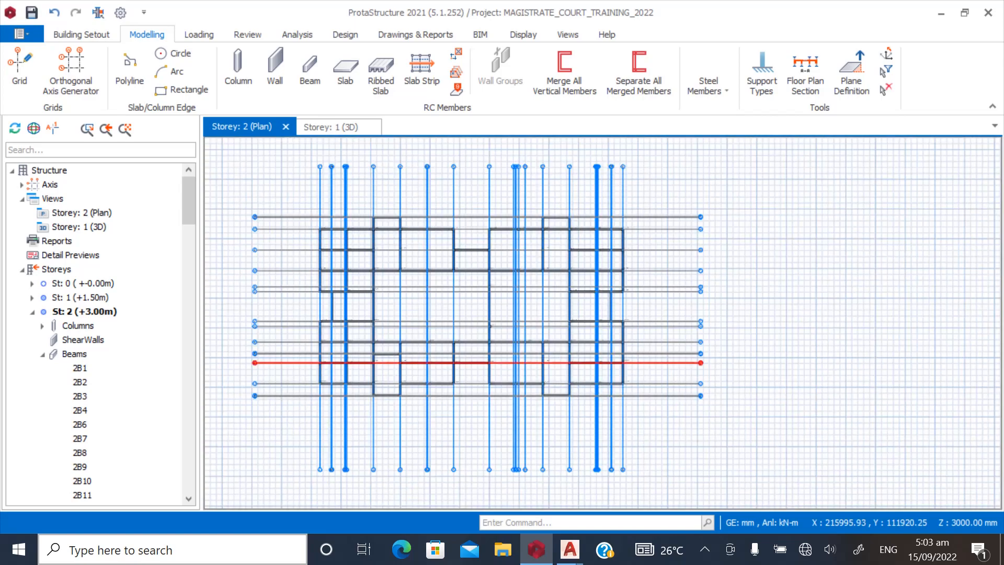
{"action": "scroll", "coordinate": [329, 287], "scroll_direction": "up", "scroll_amount": 6}
{"action": "scroll", "coordinate": [329, 288], "scroll_direction": "down", "scroll_amount": 3}
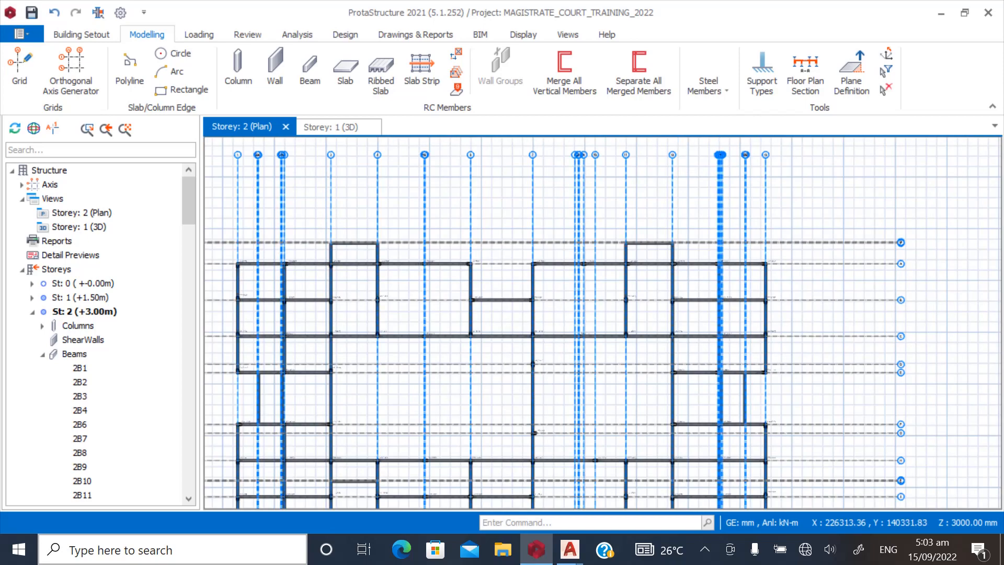
{"action": "scroll", "coordinate": [329, 288], "scroll_direction": "up", "scroll_amount": 3}
{"action": "scroll", "coordinate": [608, 313], "scroll_direction": "down", "scroll_amount": 3}
{"action": "scroll", "coordinate": [608, 314], "scroll_direction": "up", "scroll_amount": 3}
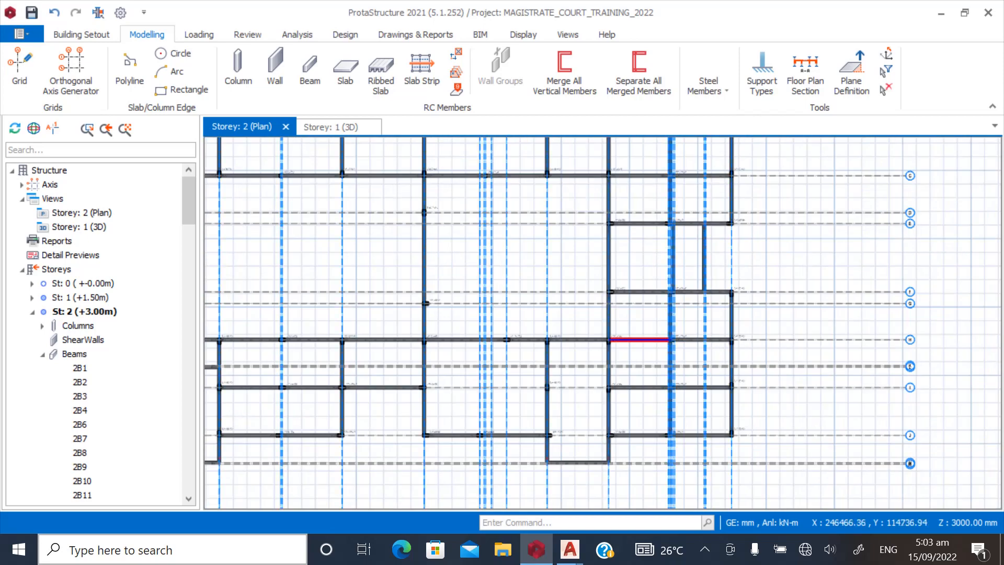
{"action": "scroll", "coordinate": [644, 340], "scroll_direction": "down", "scroll_amount": 3}
{"action": "scroll", "coordinate": [276, 251], "scroll_direction": "up", "scroll_amount": 3}
{"action": "scroll", "coordinate": [276, 251], "scroll_direction": "up", "scroll_amount": 3}
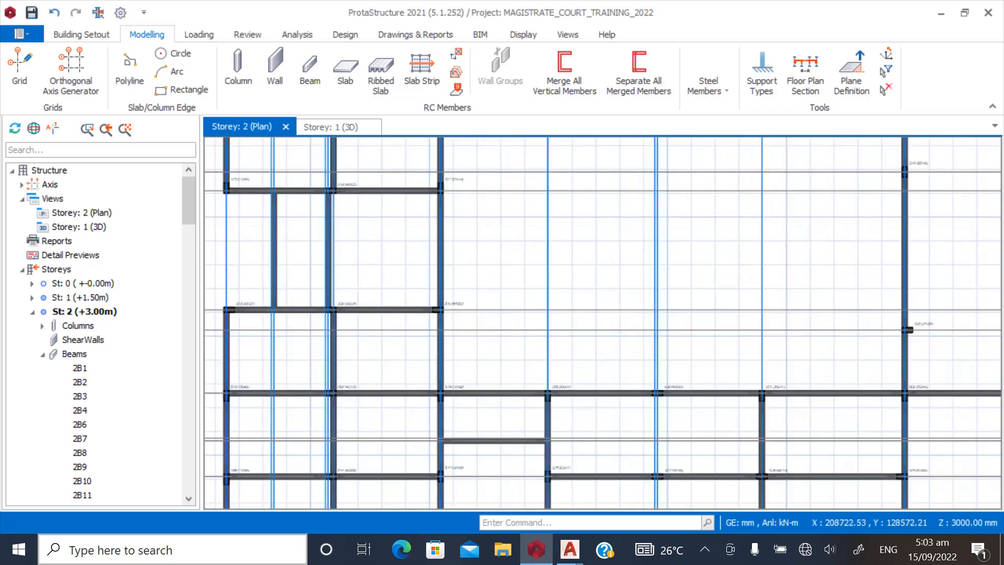
{"action": "scroll", "coordinate": [389, 357], "scroll_direction": "down", "scroll_amount": 4}
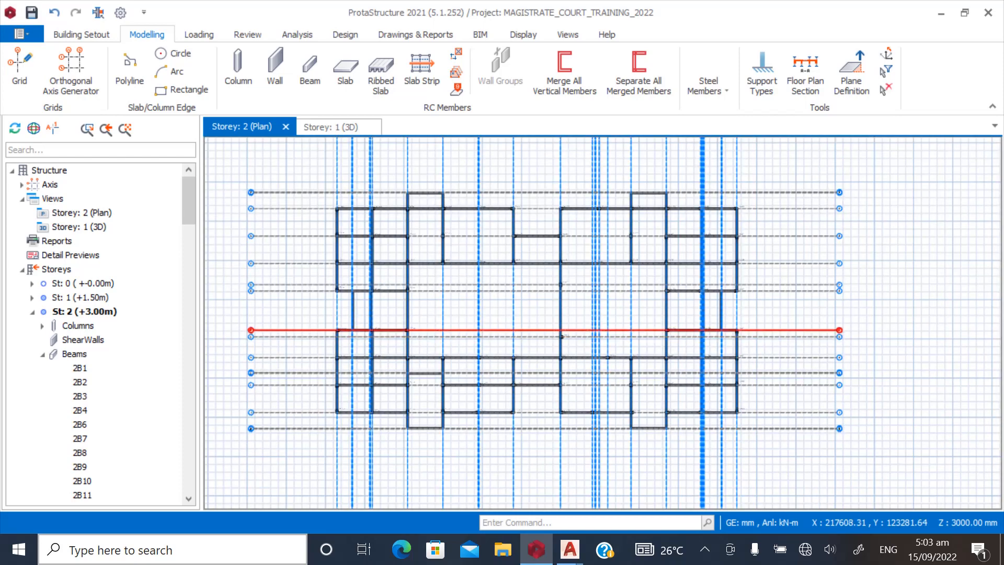
Start a new slab on storey 2 and set its thickness to 150 mm
{"action": "scroll", "coordinate": [400, 209], "scroll_direction": "up", "scroll_amount": 2}
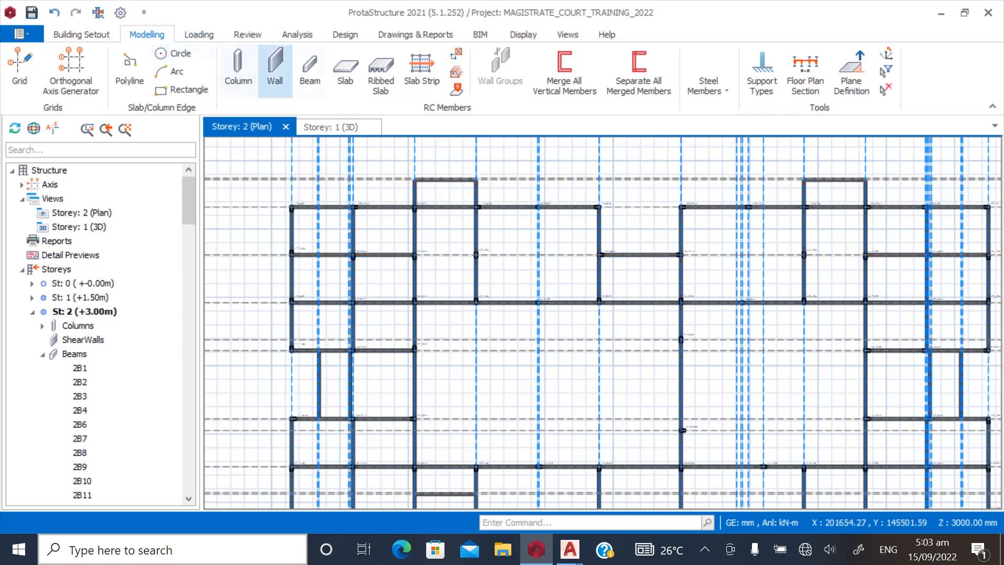
{"action": "left_click", "coordinate": [345, 71]}
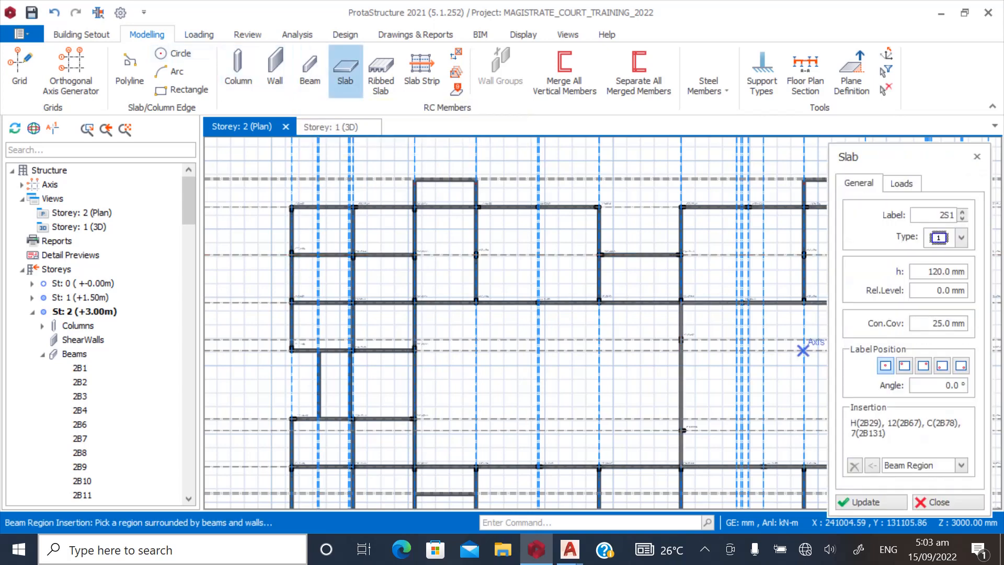
{"action": "left_click_drag", "start_coordinate": [899, 157], "coordinate": [704, 133]}
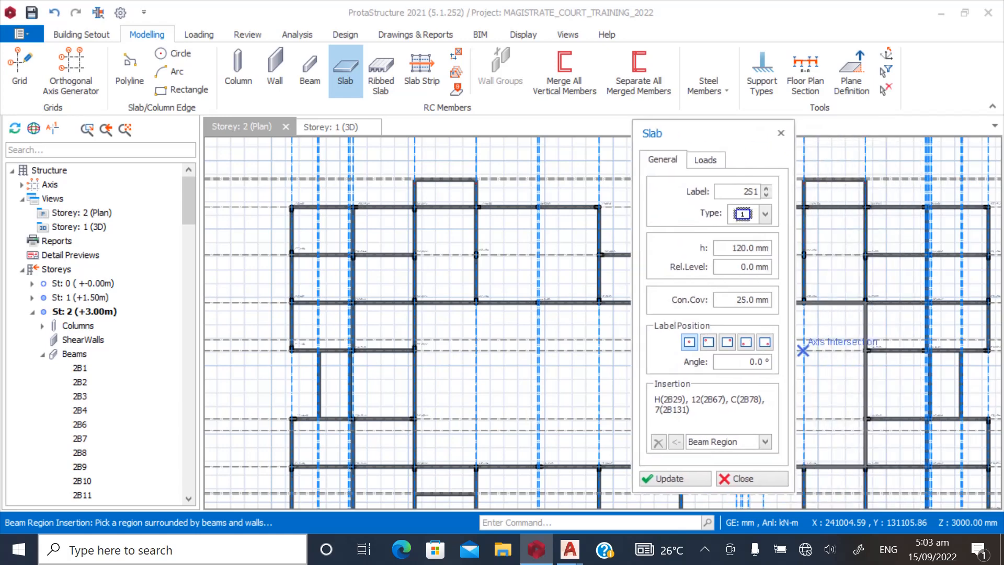
{"action": "left_click_drag", "start_coordinate": [732, 248], "coordinate": [767, 247]}
{"action": "type", "text": "150"}
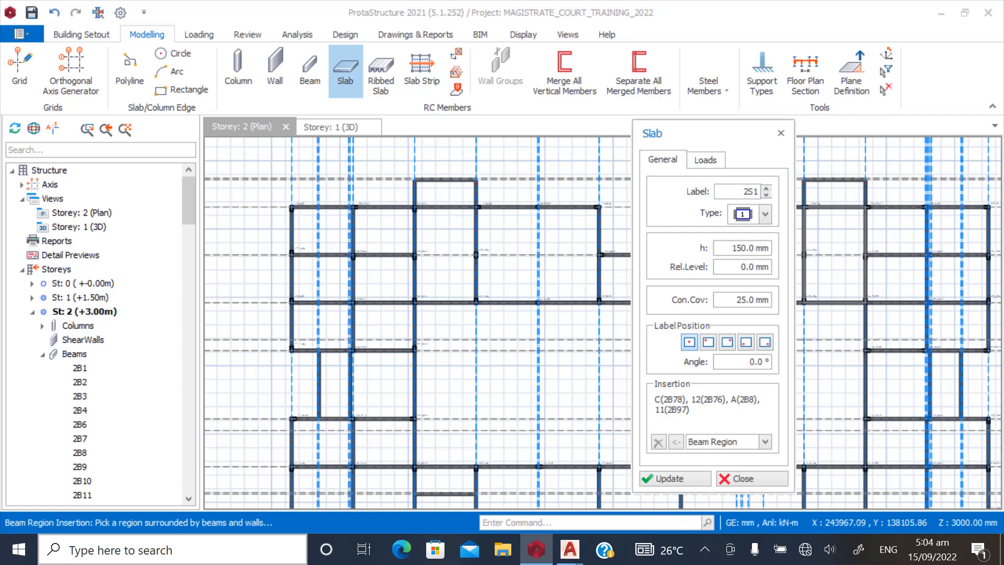
Give the slab a dead load of 2.0 kN/m2 and an imposed load of 3.0 kN/m2
{"action": "left_click", "coordinate": [705, 160]}
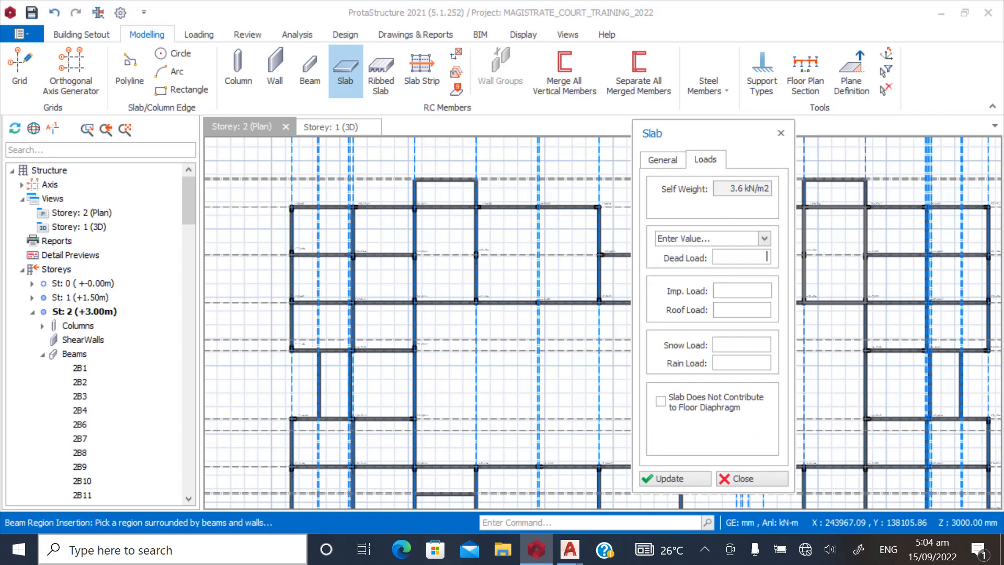
{"action": "type", "text": "2.0 kN/m2"}
{"action": "right_click", "coordinate": [725, 293]}
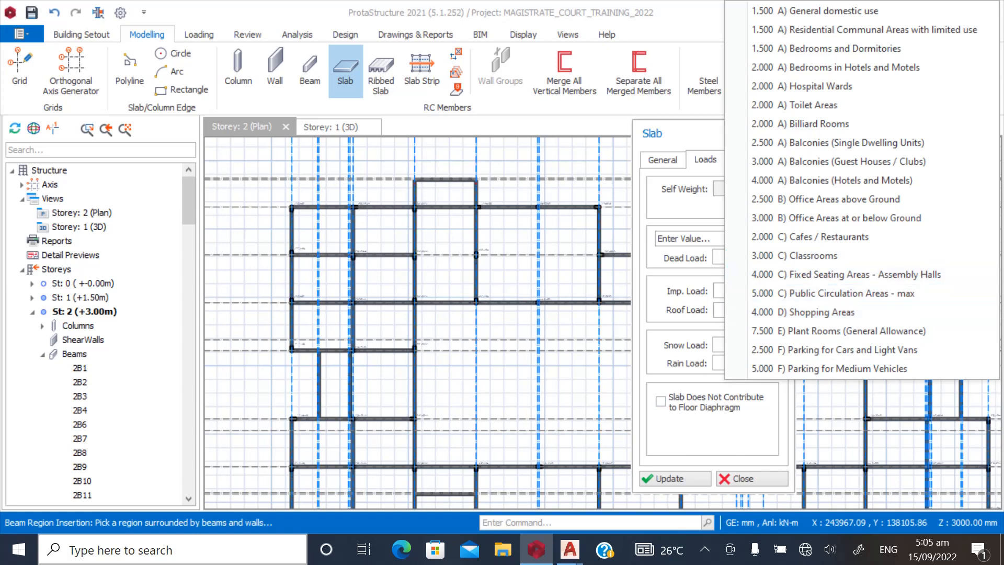
{"action": "left_click", "coordinate": [719, 290]}
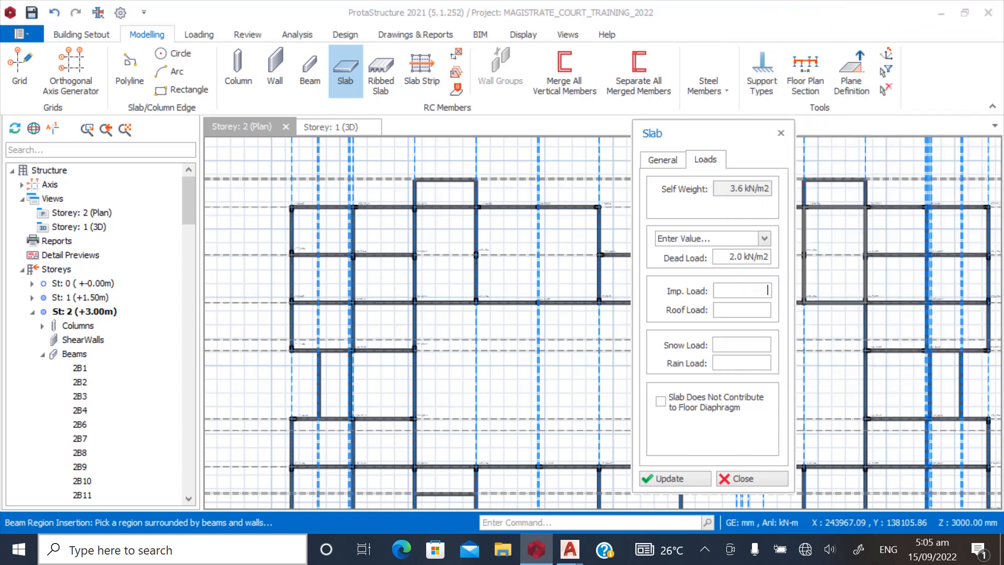
{"action": "type", "text": "3.0 kN/m2"}
{"action": "key", "text": "Tab"}
Choose Beam Region as the slab insertion method, keeping the settings window clear of the framing
{"action": "left_click", "coordinate": [662, 160]}
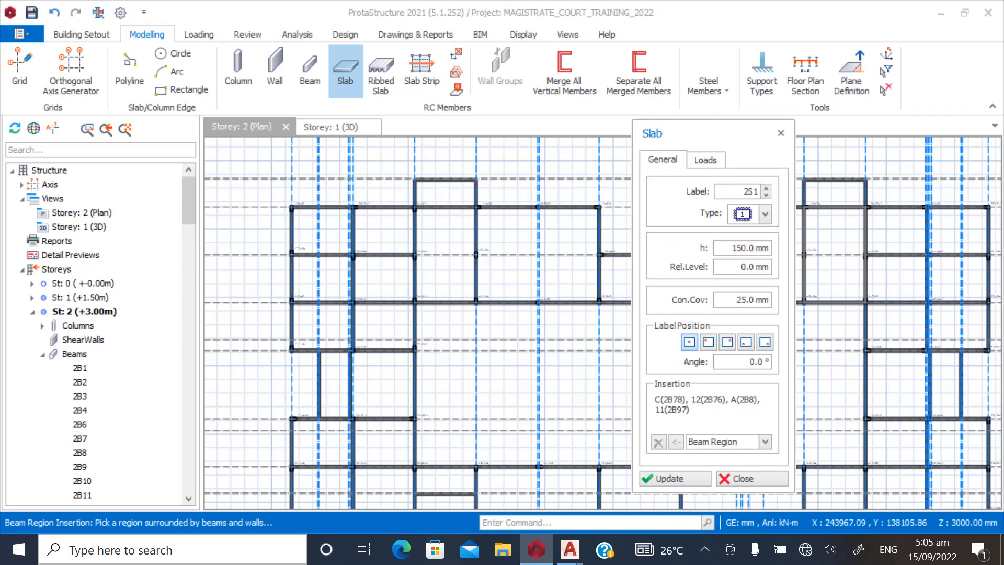
{"action": "left_click", "coordinate": [765, 442]}
{"action": "left_click", "coordinate": [765, 442]}
{"action": "left_click_drag", "start_coordinate": [712, 132], "coordinate": [693, 80]}
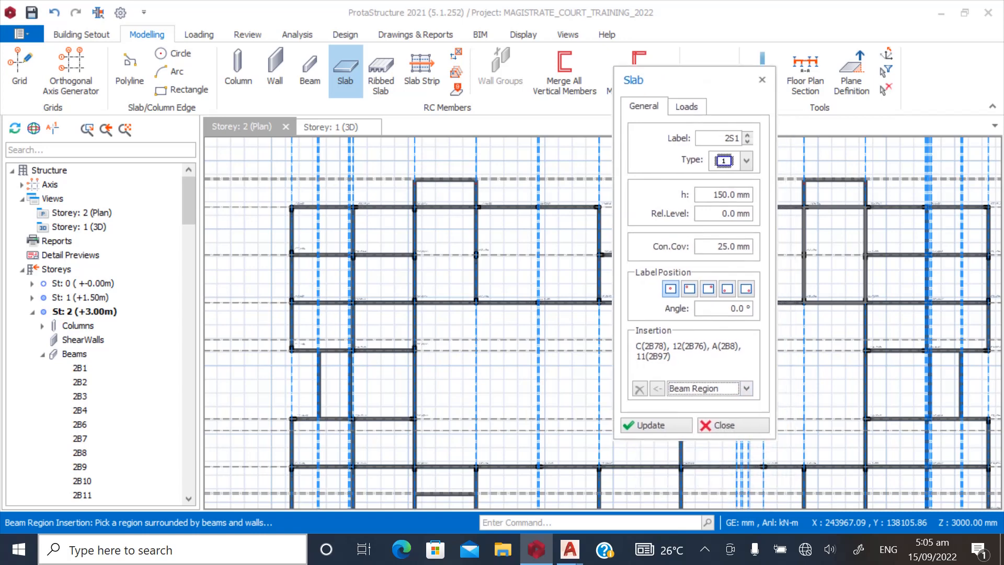
{"action": "left_click", "coordinate": [746, 388]}
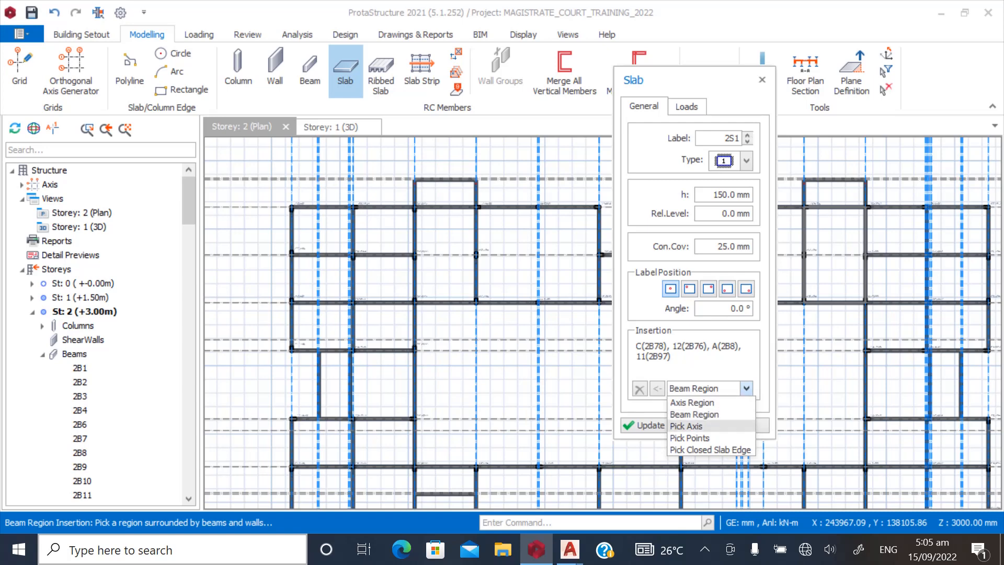
{"action": "left_click", "coordinate": [694, 415]}
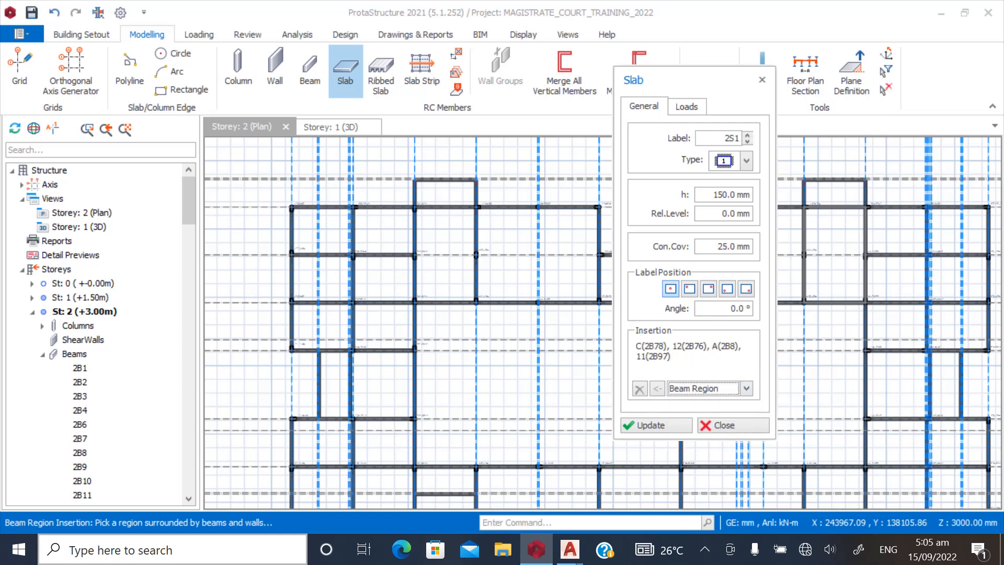
Insert a 150 mm slab in the corner bay between axes 1 and 2 and axes A and B
{"action": "left_click", "coordinate": [352, 251]}
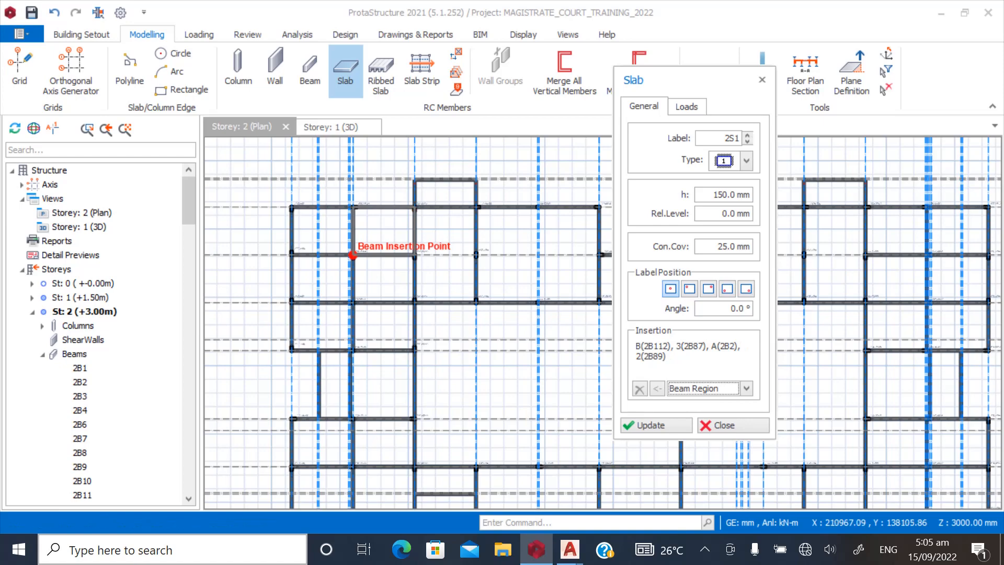
{"action": "scroll", "coordinate": [309, 230], "scroll_direction": "up", "scroll_amount": 3}
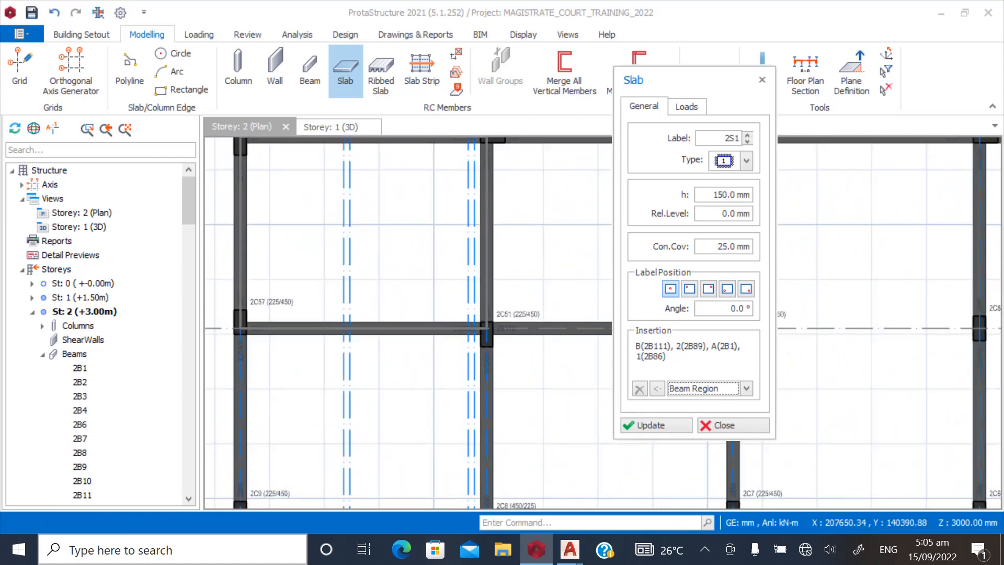
{"action": "scroll", "coordinate": [371, 251], "scroll_direction": "down", "scroll_amount": 3}
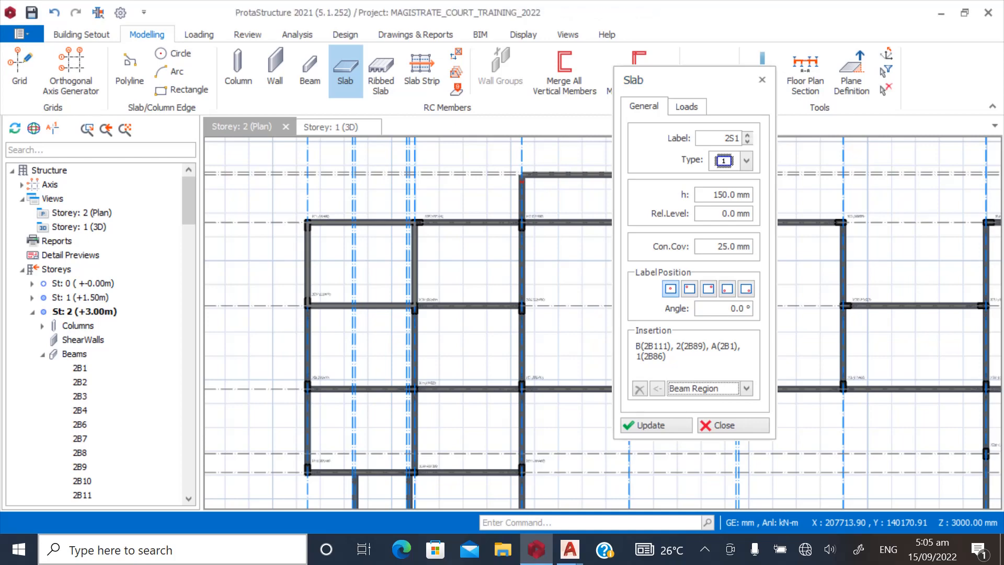
{"action": "left_click", "coordinate": [338, 257]}
Examine the beam-enclosed regions across the storey 2 plan, including the central hall and the outer bays
{"action": "scroll", "coordinate": [319, 251], "scroll_direction": "down", "scroll_amount": 4}
{"action": "scroll", "coordinate": [263, 317], "scroll_direction": "down", "scroll_amount": 2}
{"action": "scroll", "coordinate": [351, 308], "scroll_direction": "up", "scroll_amount": 1}
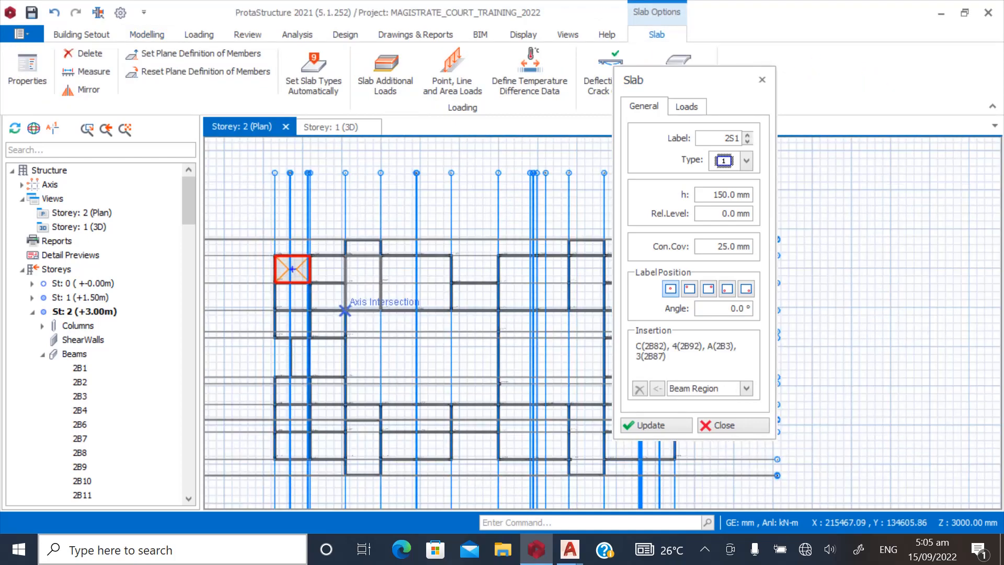
{"action": "scroll", "coordinate": [474, 323], "scroll_direction": "up", "scroll_amount": 3}
{"action": "scroll", "coordinate": [490, 285], "scroll_direction": "down", "scroll_amount": 3}
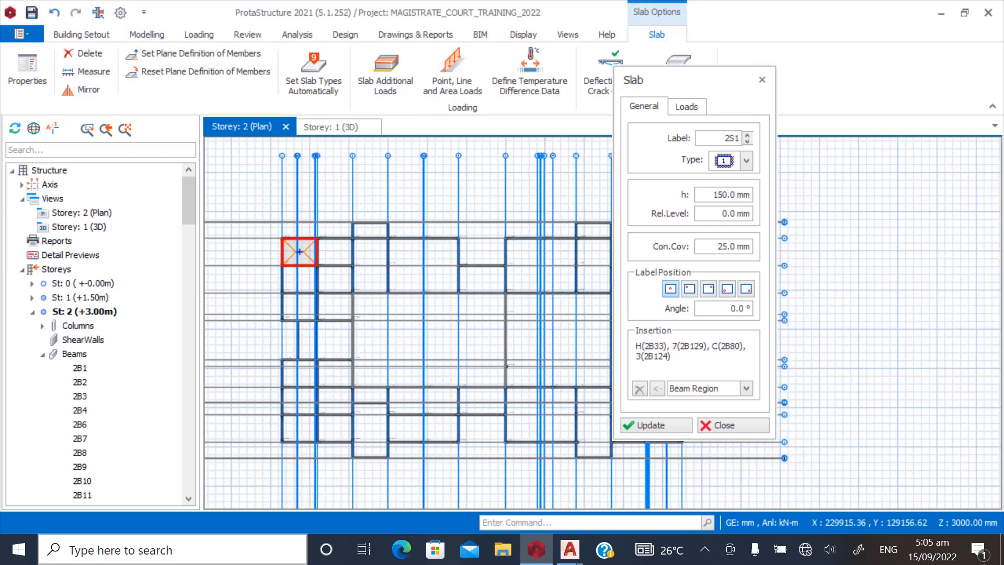
{"action": "scroll", "coordinate": [460, 287], "scroll_direction": "up", "scroll_amount": 3}
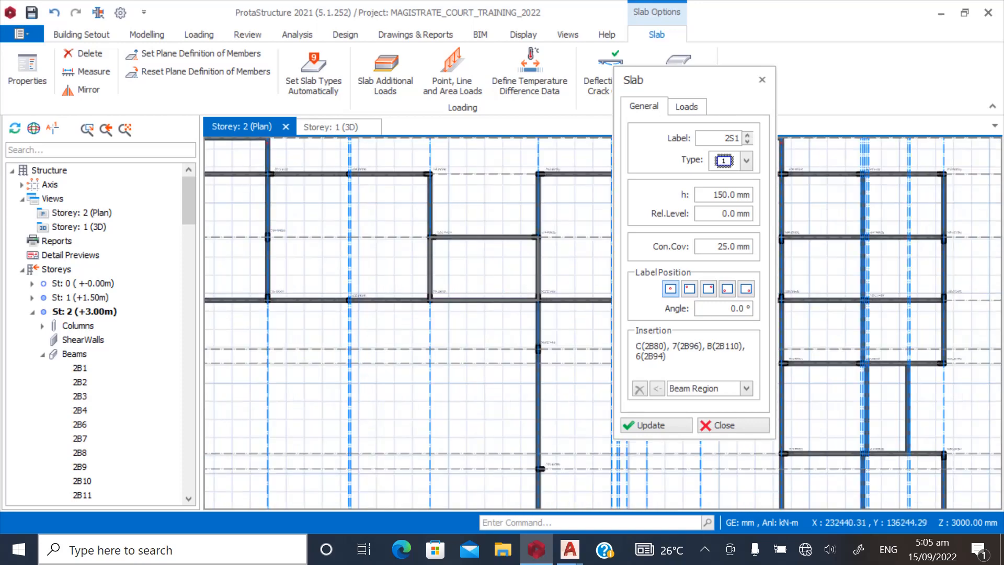
{"action": "scroll", "coordinate": [495, 258], "scroll_direction": "down", "scroll_amount": 2}
{"action": "scroll", "coordinate": [497, 301], "scroll_direction": "down", "scroll_amount": 1}
{"action": "scroll", "coordinate": [488, 283], "scroll_direction": "up", "scroll_amount": 2}
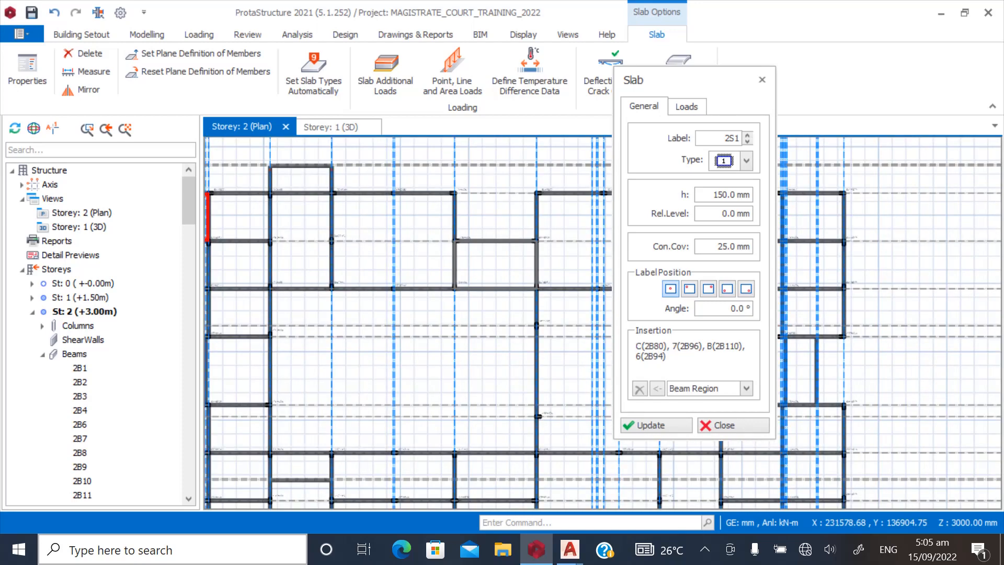
{"action": "scroll", "coordinate": [499, 255], "scroll_direction": "down", "scroll_amount": 2}
{"action": "scroll", "coordinate": [337, 342], "scroll_direction": "up", "scroll_amount": 2}
{"action": "scroll", "coordinate": [298, 337], "scroll_direction": "down", "scroll_amount": 2}
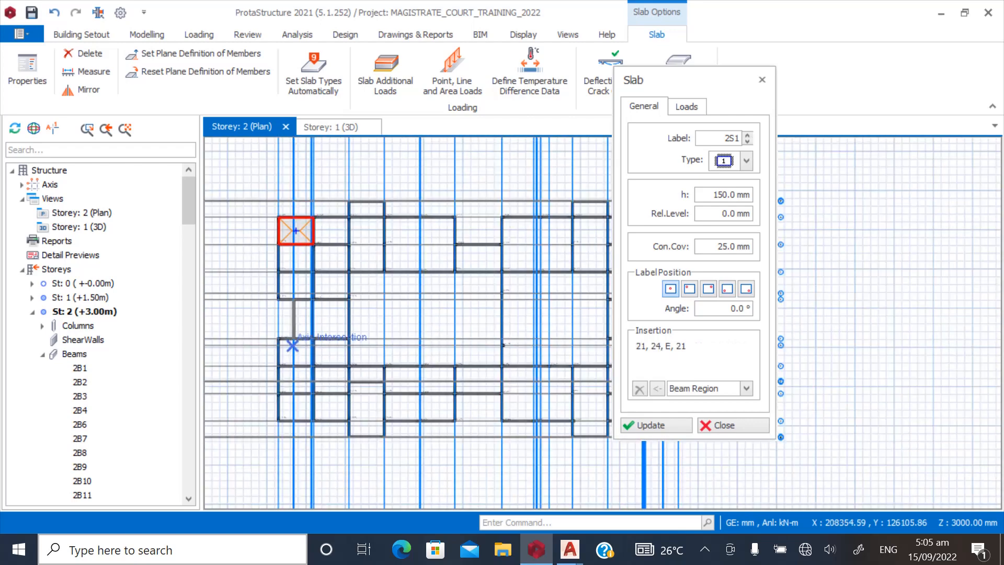
{"action": "scroll", "coordinate": [292, 337], "scroll_direction": "down", "scroll_amount": 2}
{"action": "scroll", "coordinate": [446, 316], "scroll_direction": "up", "scroll_amount": 2}
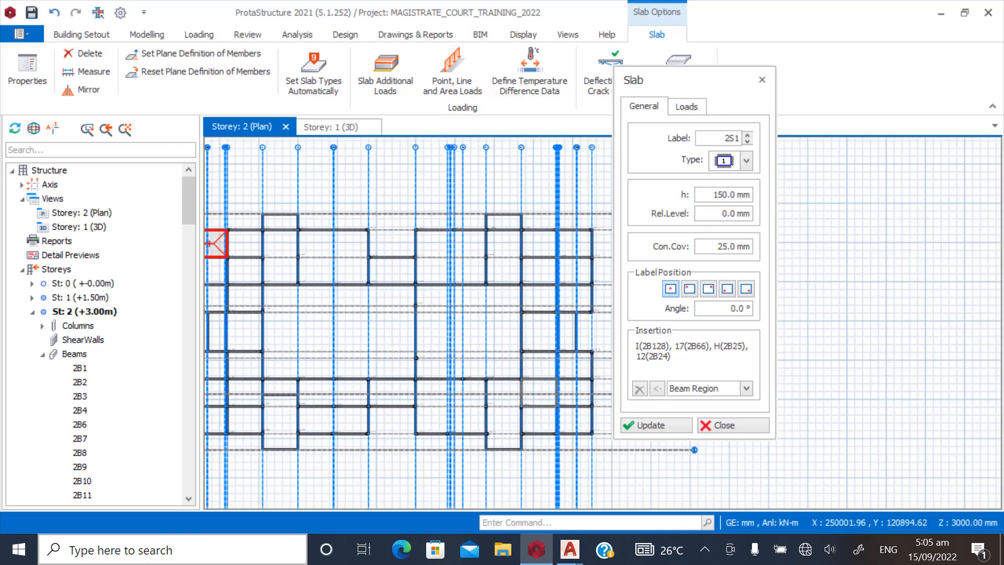
{"action": "scroll", "coordinate": [538, 392], "scroll_direction": "down", "scroll_amount": 2}
{"action": "scroll", "coordinate": [522, 373], "scroll_direction": "up", "scroll_amount": 3}
{"action": "scroll", "coordinate": [524, 386], "scroll_direction": "down", "scroll_amount": 2}
{"action": "scroll", "coordinate": [287, 303], "scroll_direction": "up", "scroll_amount": 1}
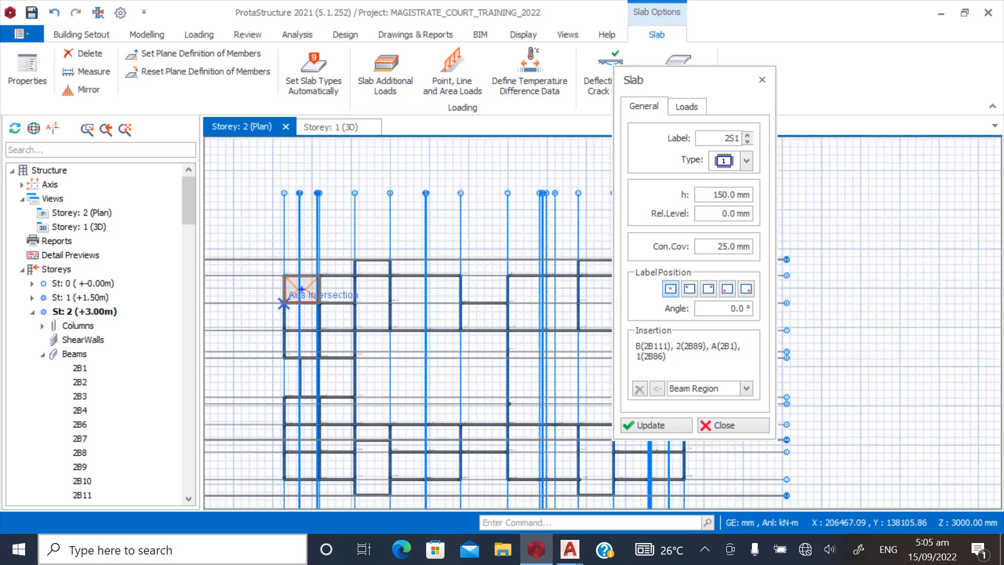
Insert 150 mm slabs in the five remaining bays between axes 1 and 3, from axis A down to axis E
{"action": "scroll", "coordinate": [292, 304], "scroll_direction": "up", "scroll_amount": 3}
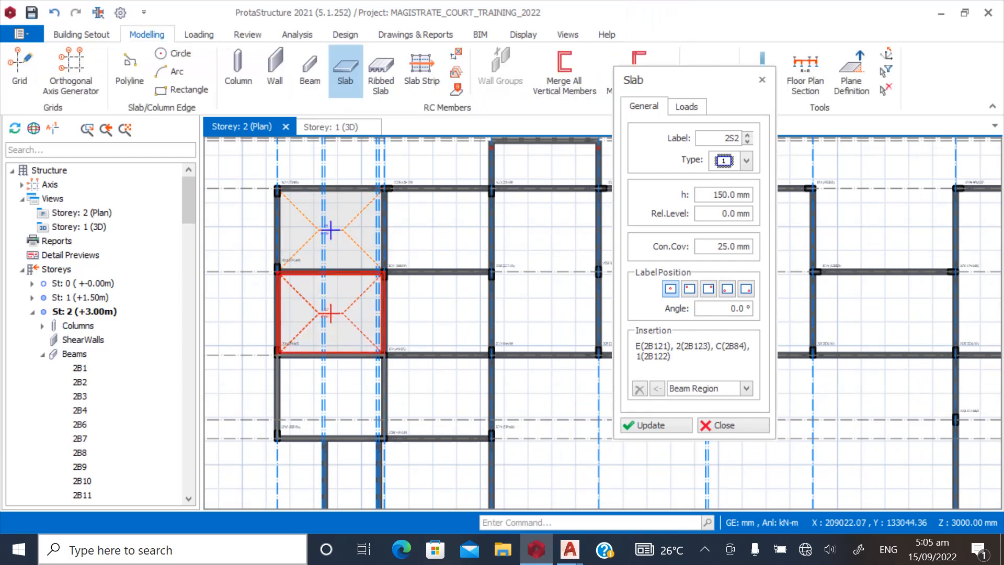
{"action": "left_click", "coordinate": [340, 397]}
{"action": "left_click", "coordinate": [438, 397]}
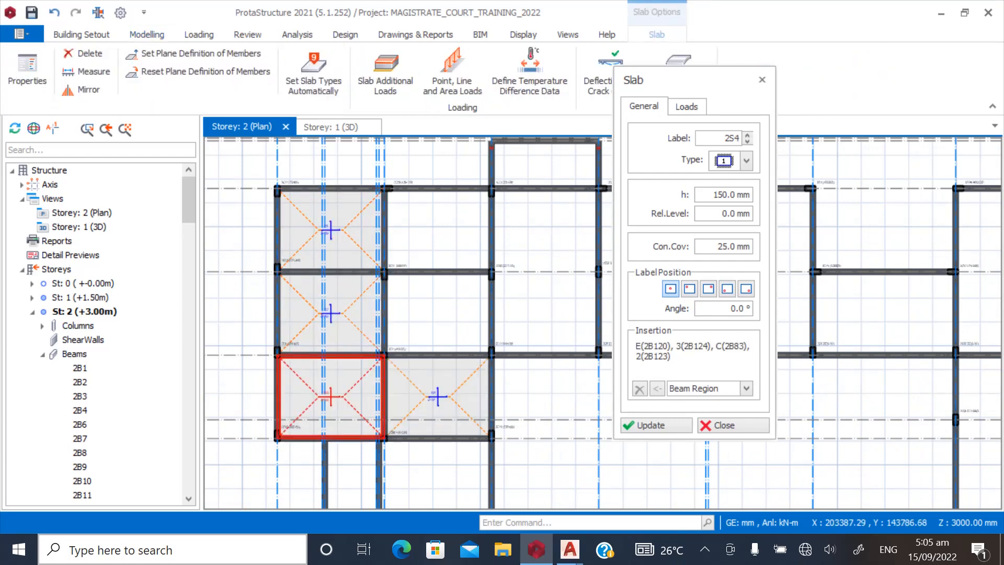
{"action": "left_click", "coordinate": [438, 313]}
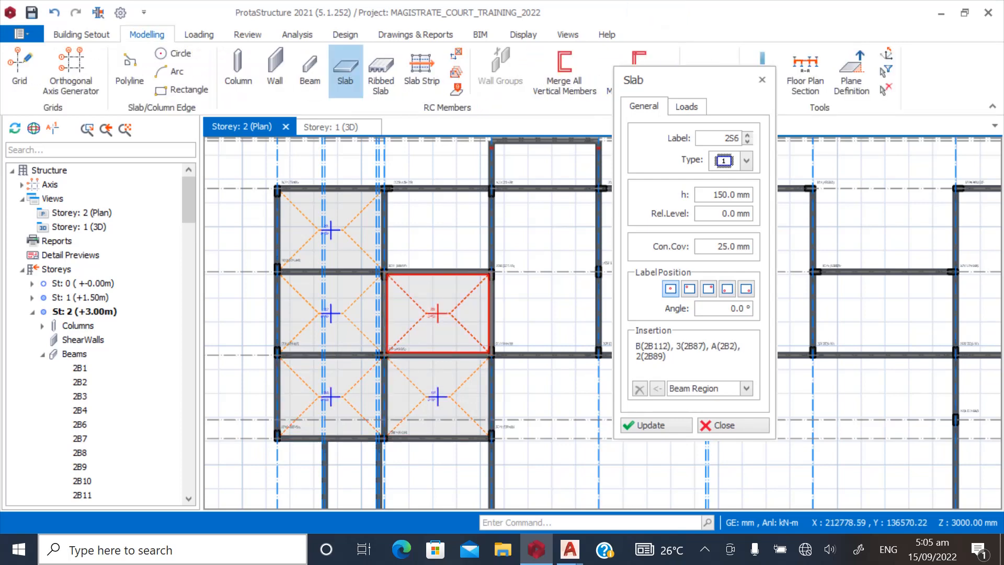
{"action": "left_click", "coordinate": [438, 229]}
Insert 150 mm slabs between axes 3 and 4, in the A–C bay and the projecting P–A bay
{"action": "left_click", "coordinate": [545, 272]}
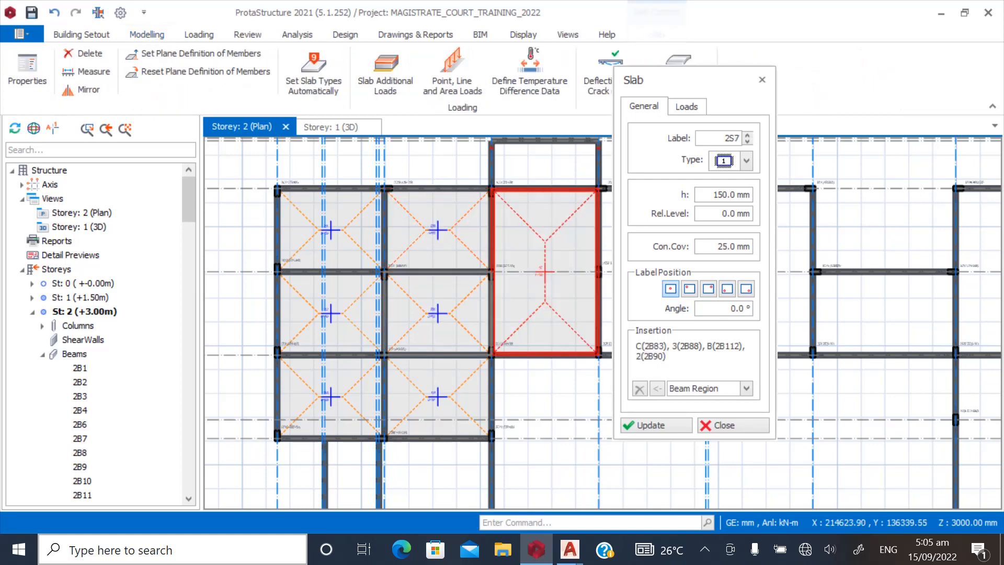
{"action": "scroll", "coordinate": [321, 315], "scroll_direction": "down", "scroll_amount": 3}
{"action": "scroll", "coordinate": [430, 264], "scroll_direction": "up", "scroll_amount": 3}
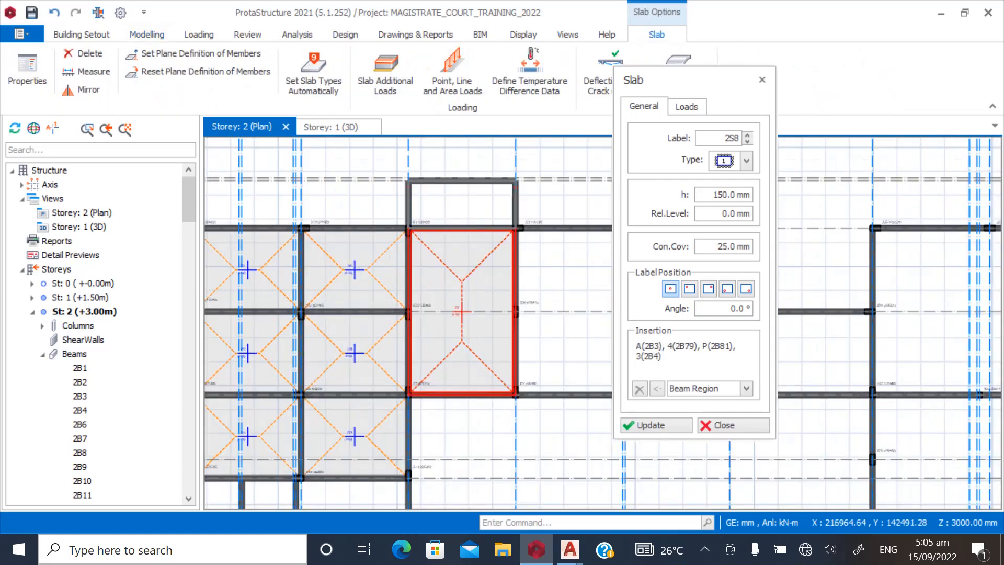
{"action": "left_click", "coordinate": [462, 204]}
{"action": "scroll", "coordinate": [314, 295], "scroll_direction": "down", "scroll_amount": 3}
{"action": "scroll", "coordinate": [523, 319], "scroll_direction": "up", "scroll_amount": 3}
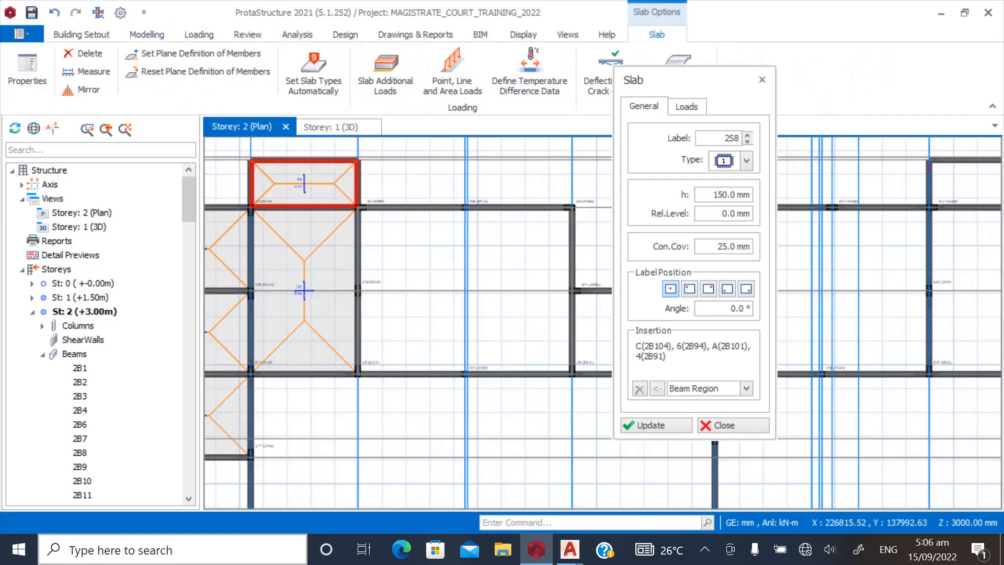
Insert 150 mm slabs between axes A and C in the 4–6 bay and the 7–11 bay
{"action": "left_click", "coordinate": [465, 291]}
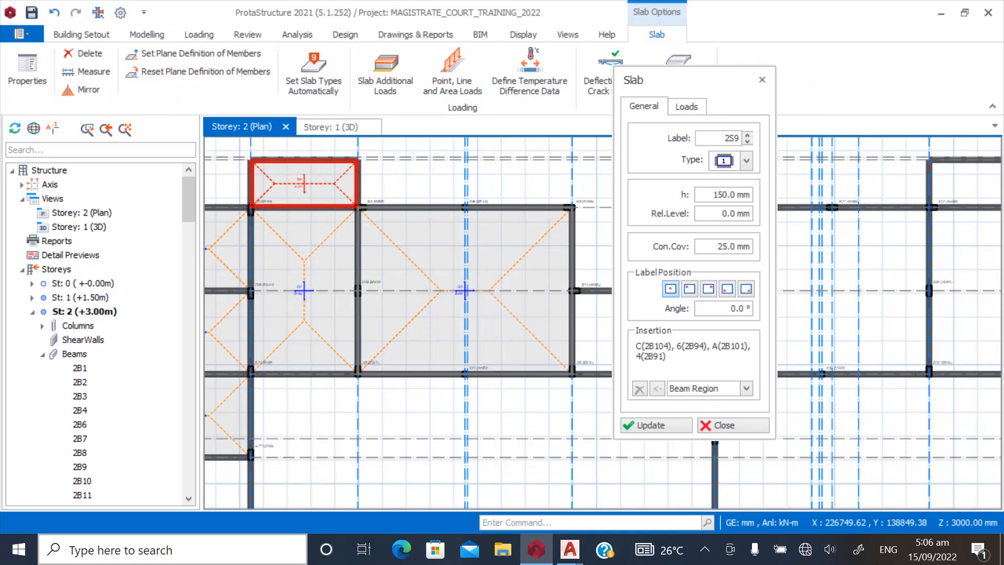
{"action": "scroll", "coordinate": [465, 291], "scroll_direction": "down", "scroll_amount": 3}
{"action": "scroll", "coordinate": [421, 350], "scroll_direction": "up", "scroll_amount": 3}
{"action": "scroll", "coordinate": [421, 350], "scroll_direction": "up", "scroll_amount": 1}
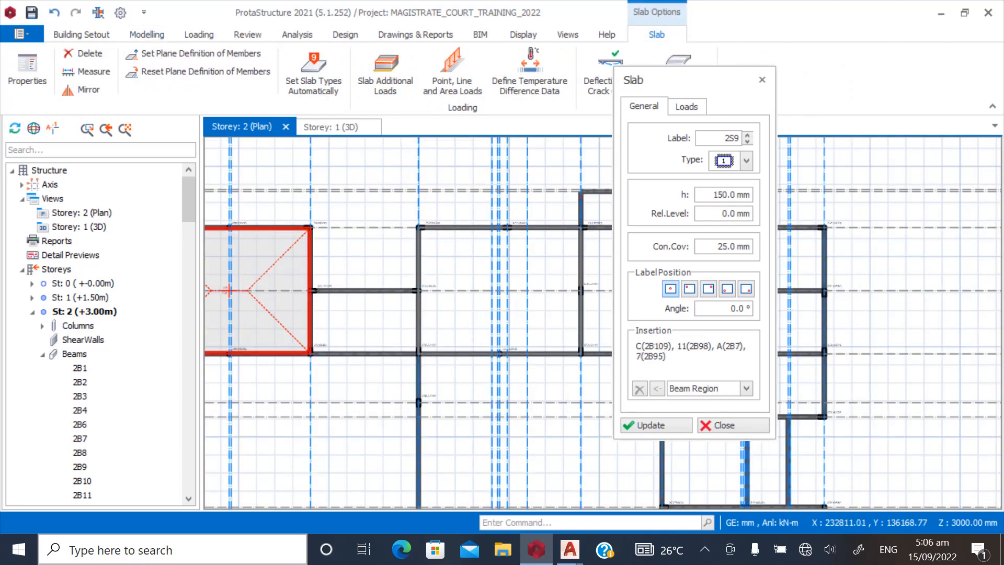
{"action": "left_click", "coordinate": [480, 264]}
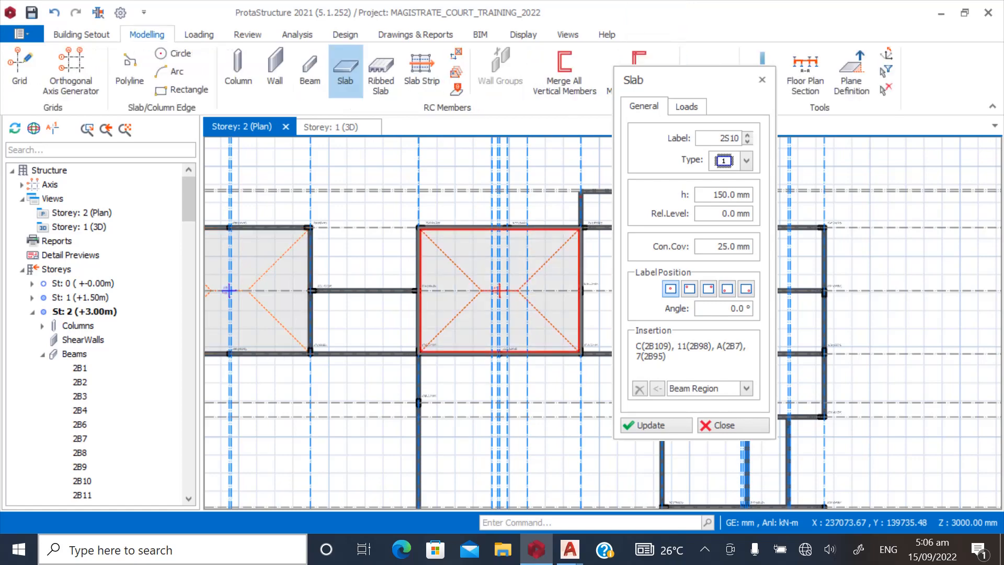
Insert 150 mm slabs between axes 11 and 12 from C to A and A to P, and in the A–B bay between axes 12 and 17
{"action": "scroll", "coordinate": [314, 333], "scroll_direction": "down", "scroll_amount": 4}
{"action": "scroll", "coordinate": [453, 327], "scroll_direction": "up", "scroll_amount": 3}
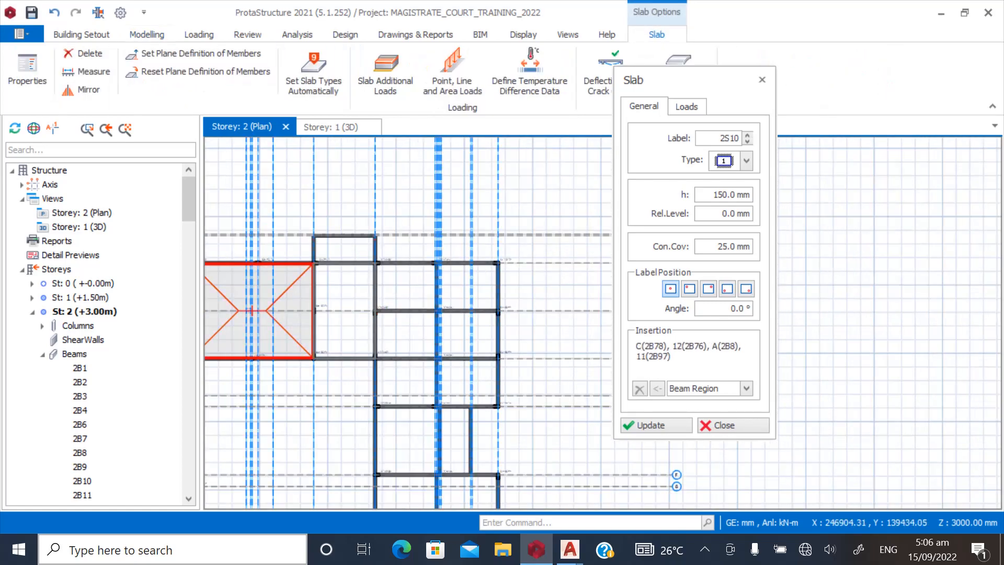
{"action": "left_click", "coordinate": [345, 311]}
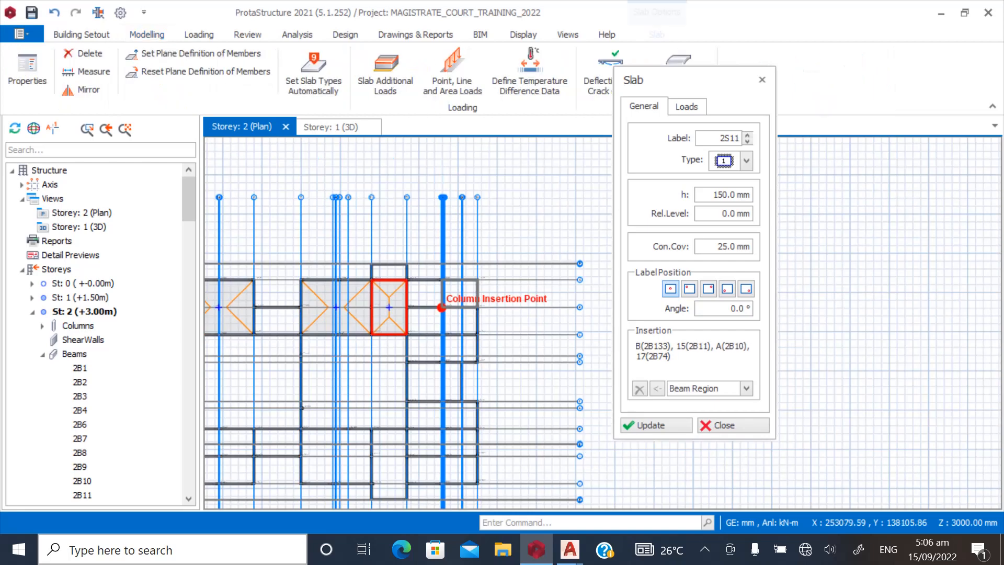
{"action": "middle_click_drag", "start_coordinate": [344, 311], "coordinate": [402, 313]}
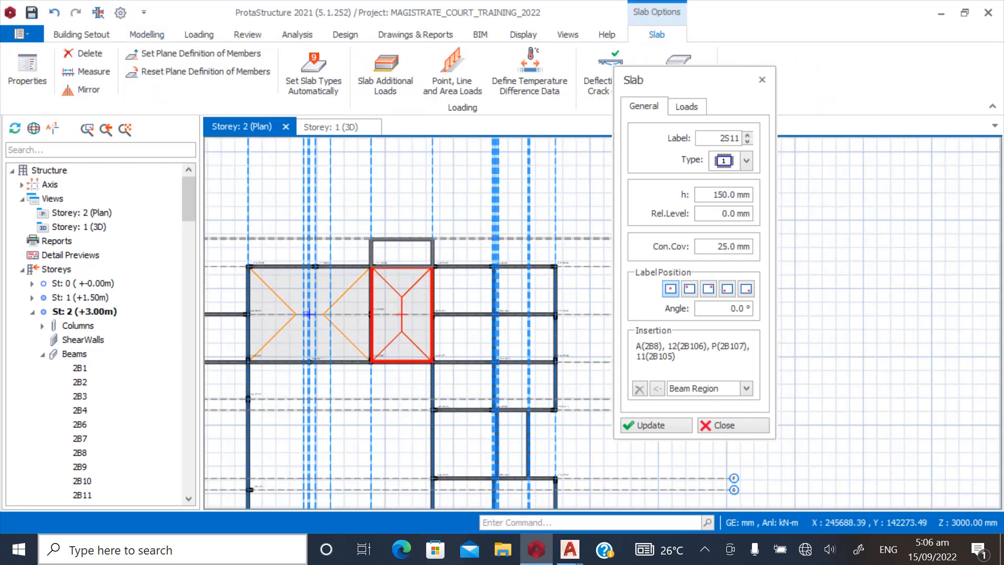
{"action": "left_click", "coordinate": [402, 253]}
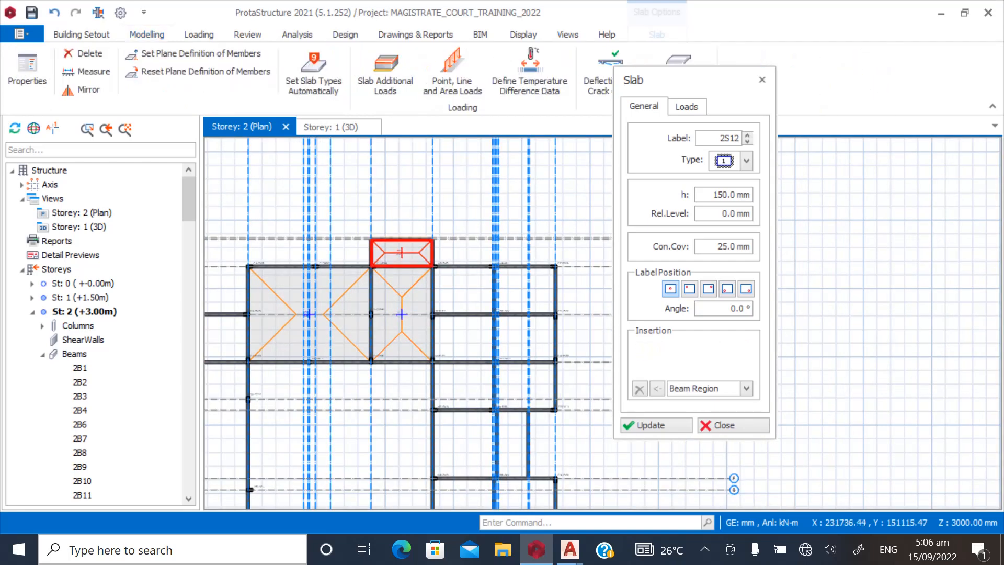
{"action": "left_click", "coordinate": [463, 290]}
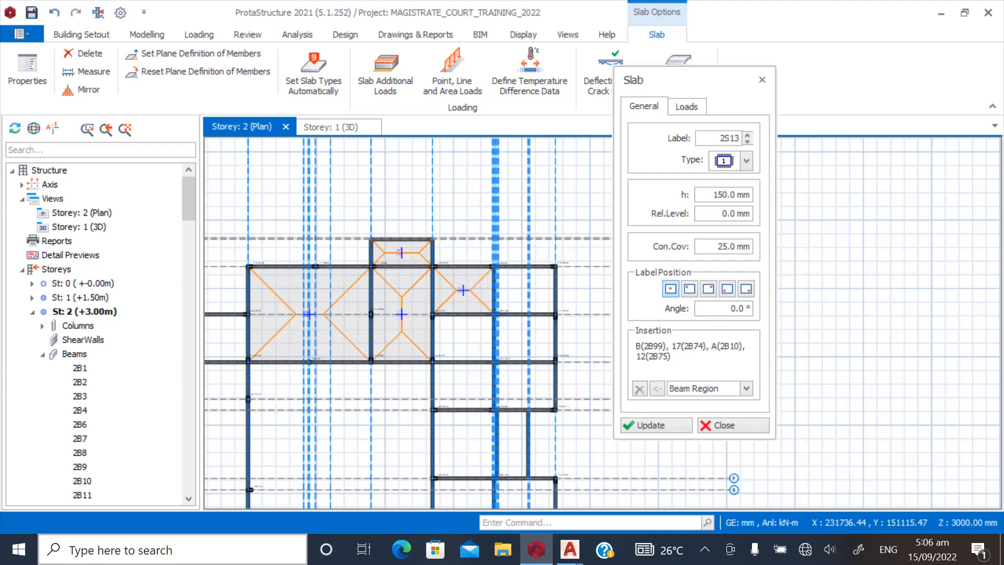
Insert 150 mm slabs in the five remaining bays between axes 12 and 15, from axis A down to axis E
{"action": "left_click", "coordinate": [524, 291]}
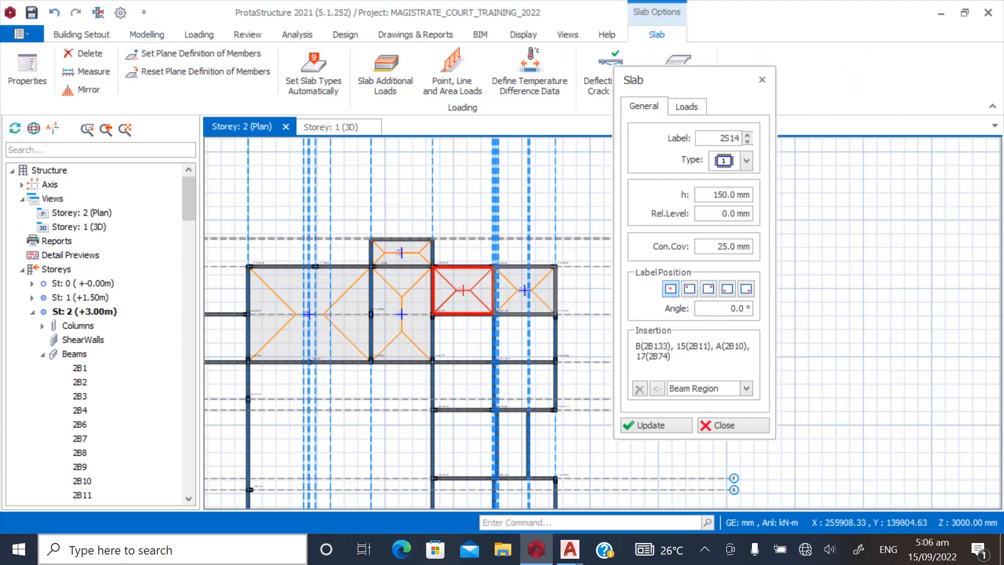
{"action": "scroll", "coordinate": [524, 290], "scroll_direction": "up", "scroll_amount": 1}
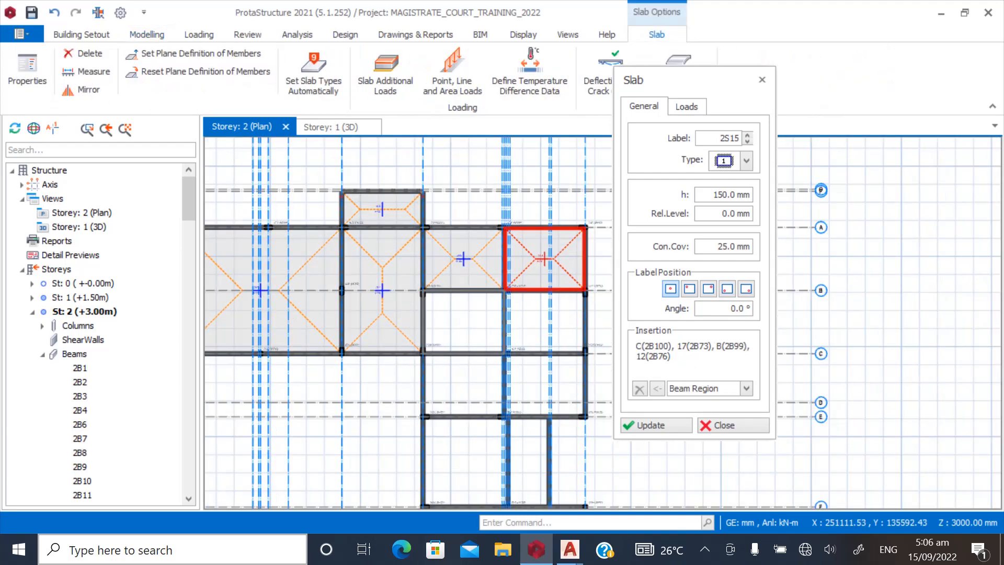
{"action": "left_click", "coordinate": [463, 321]}
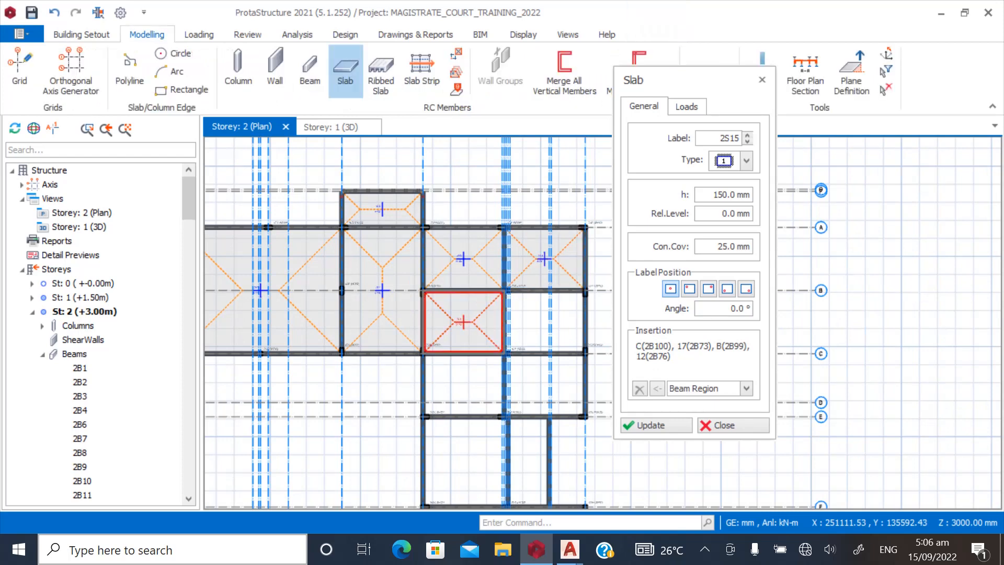
{"action": "left_click", "coordinate": [463, 385]}
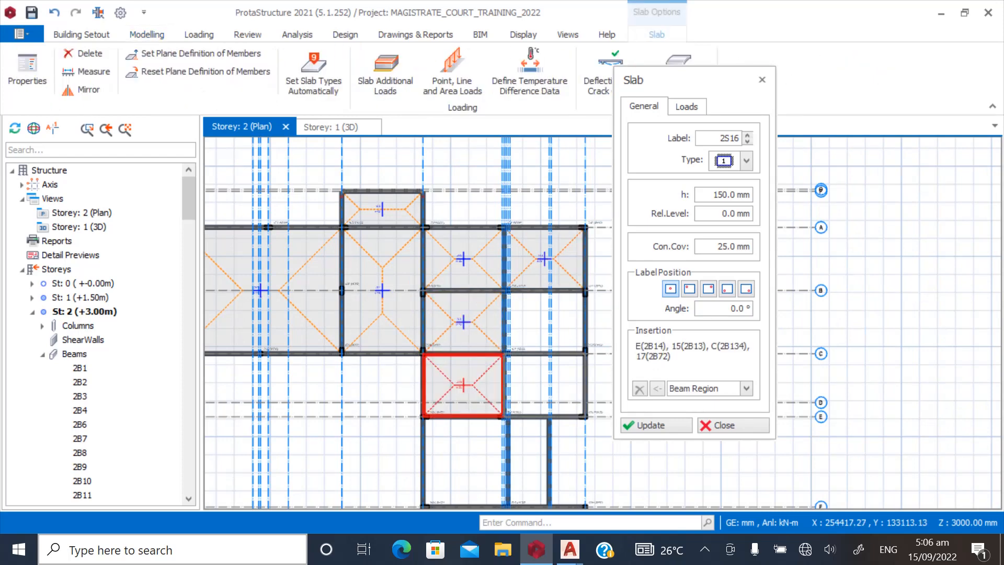
{"action": "left_click", "coordinate": [544, 384]}
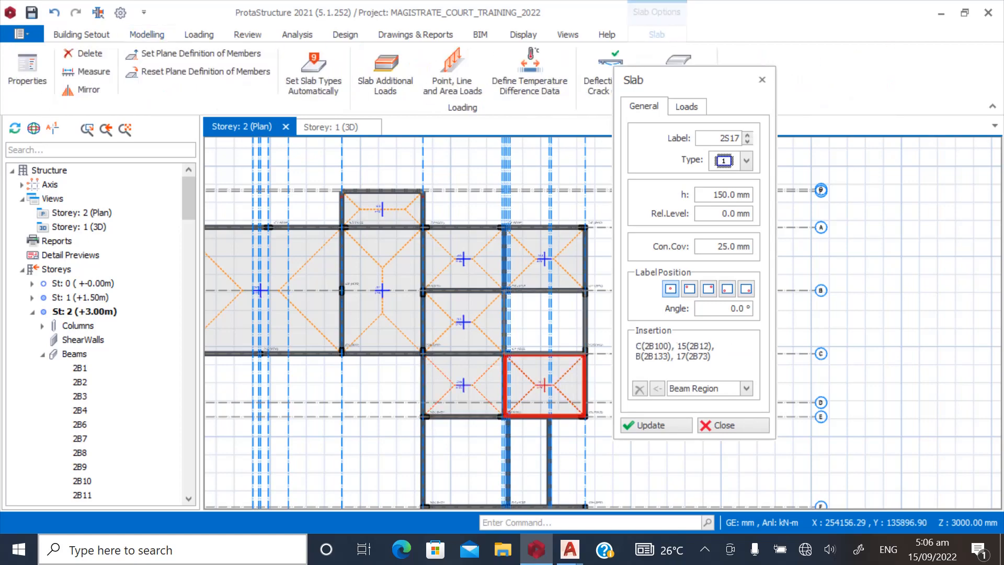
{"action": "left_click", "coordinate": [544, 322]}
Insert 150 mm slabs in the narrow E–F bay between axes 19 and 23 and in both F–H bays between axes 12 and 15
{"action": "scroll", "coordinate": [544, 321], "scroll_direction": "down", "scroll_amount": 3}
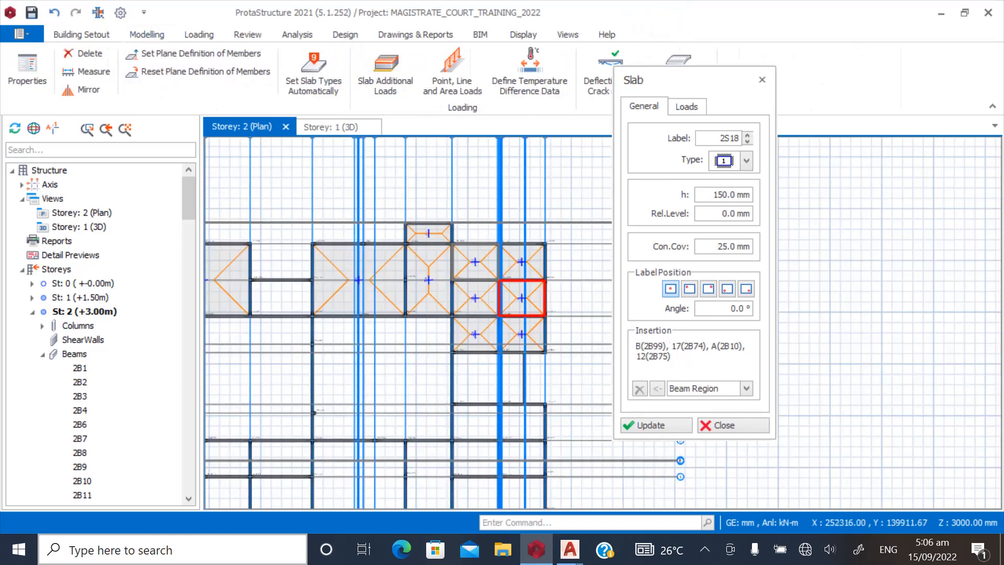
{"action": "scroll", "coordinate": [492, 325], "scroll_direction": "up", "scroll_amount": 2}
{"action": "scroll", "coordinate": [534, 280], "scroll_direction": "up", "scroll_amount": 2}
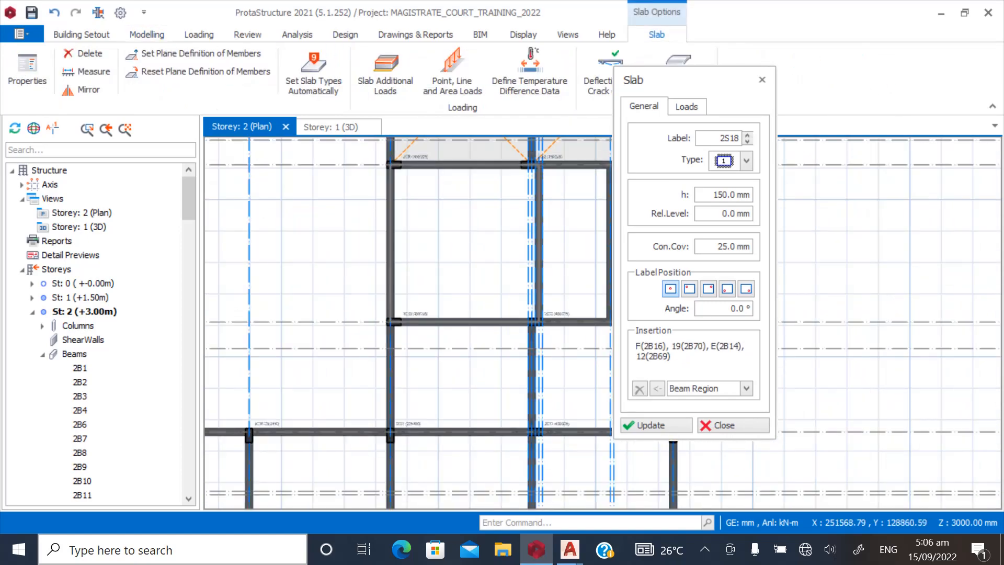
{"action": "scroll", "coordinate": [366, 314], "scroll_direction": "down", "scroll_amount": 1}
{"action": "scroll", "coordinate": [525, 290], "scroll_direction": "up", "scroll_amount": 1}
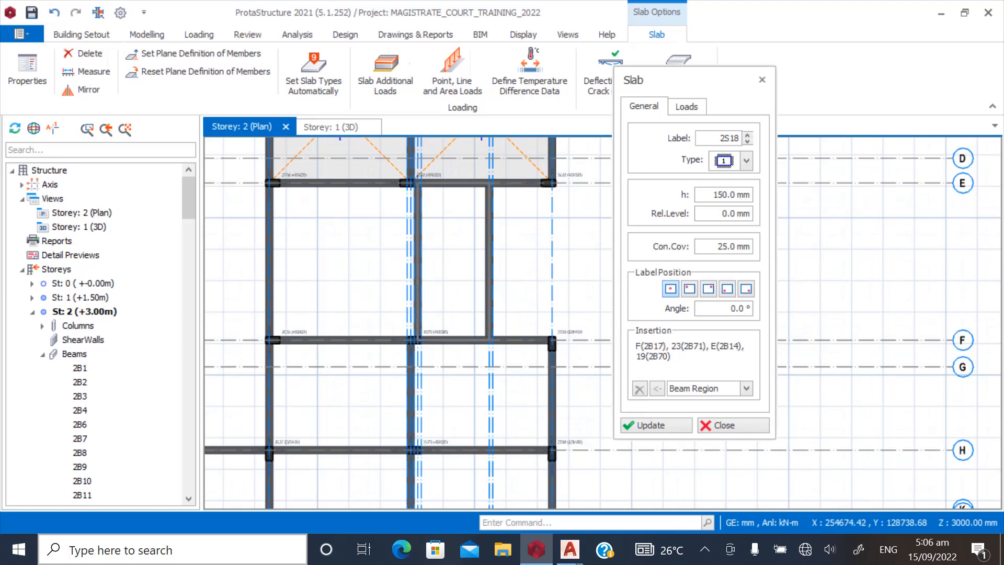
{"action": "left_click", "coordinate": [454, 262]}
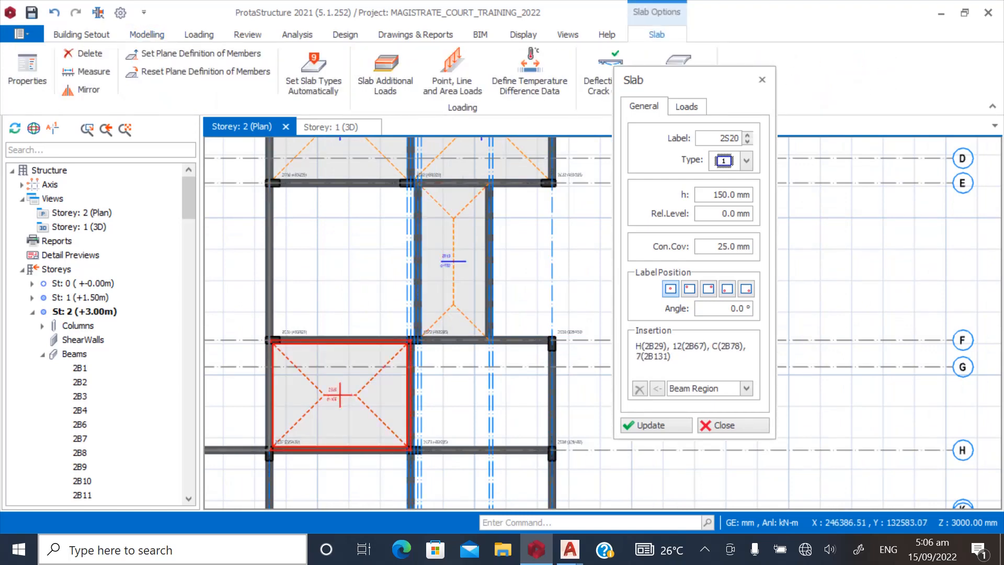
{"action": "left_click", "coordinate": [482, 395]}
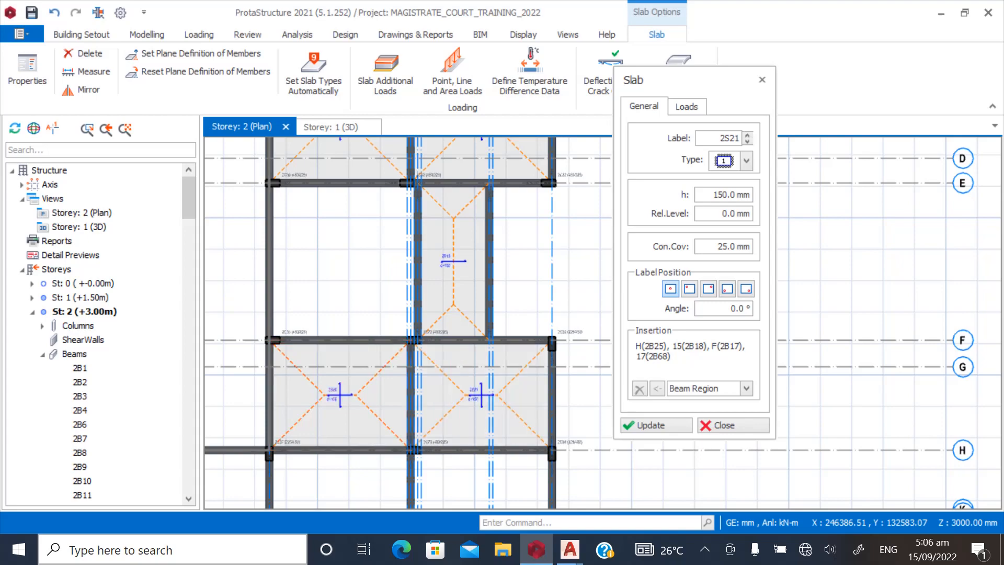
Insert 150 mm slabs in both H–I bays between axes 12 and 15 and in the I–J bay between axes 17 and 15
{"action": "scroll", "coordinate": [504, 314], "scroll_direction": "down", "scroll_amount": 5}
{"action": "scroll", "coordinate": [450, 392], "scroll_direction": "up", "scroll_amount": 4}
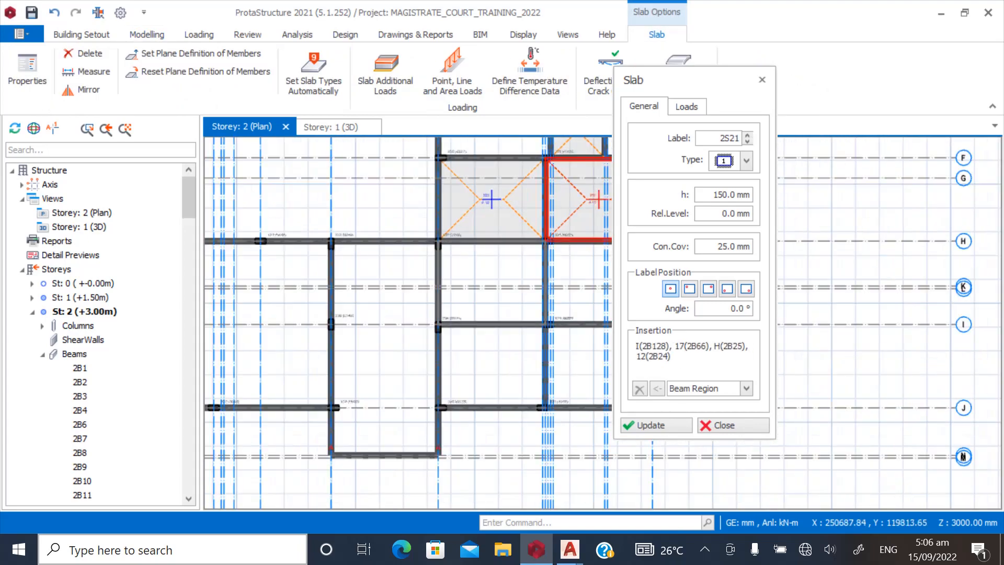
{"action": "left_click", "coordinate": [578, 202]}
{"action": "middle_click_drag", "start_coordinate": [486, 283], "coordinate": [406, 279]}
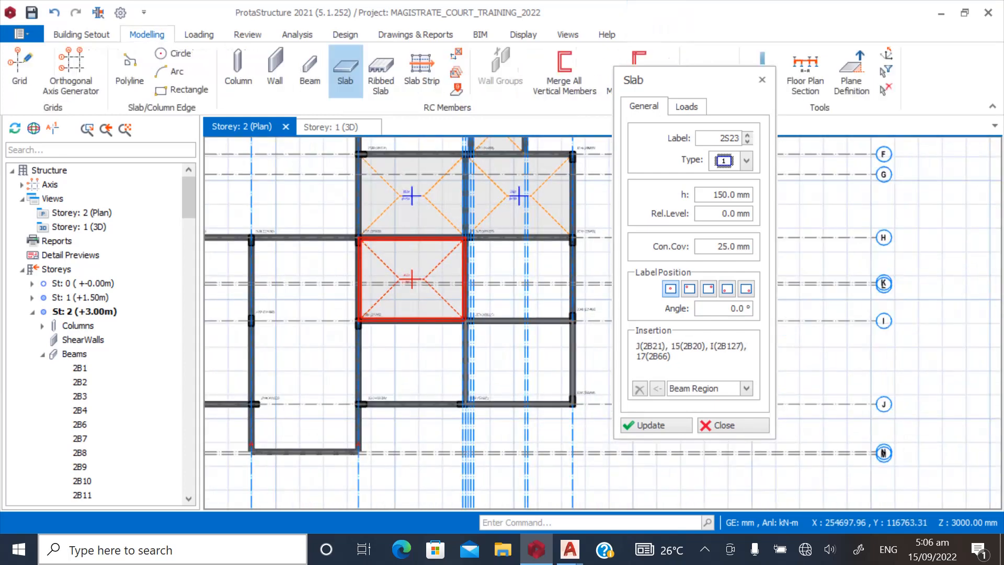
{"action": "left_click", "coordinate": [412, 279]}
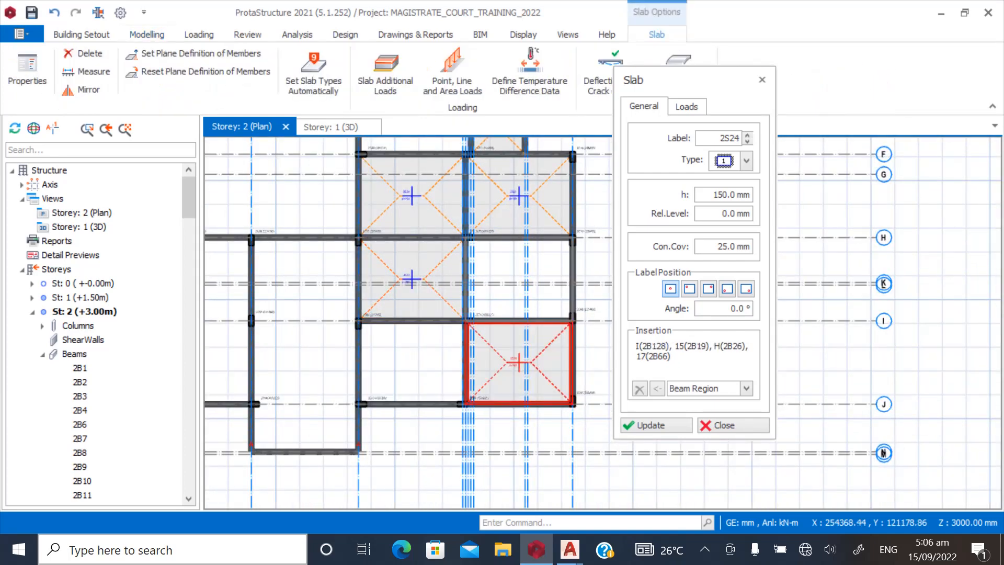
{"action": "left_click", "coordinate": [517, 362]}
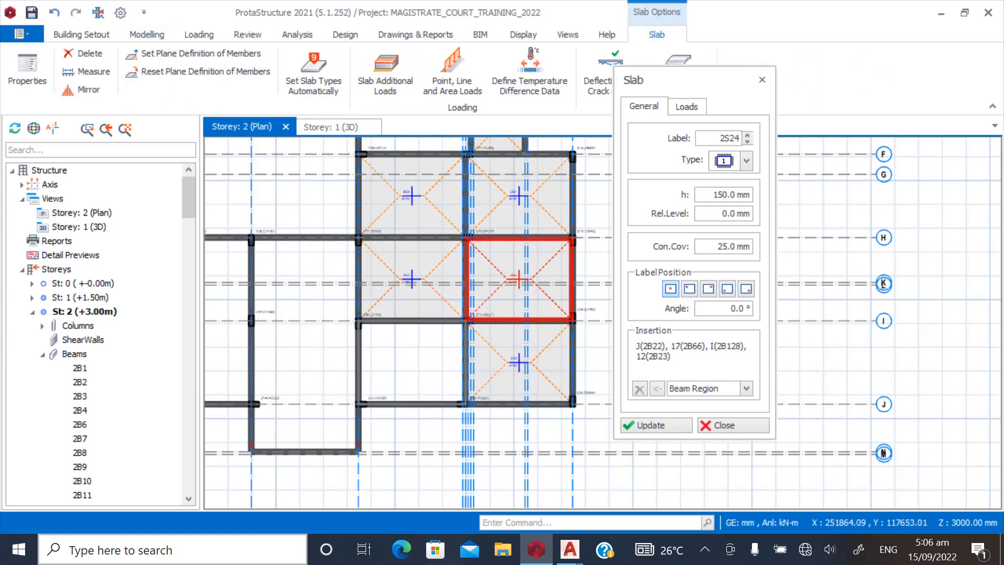
Insert a 150 mm slab in the empty Storey 2 bay between axes I and J and axes 12 and 17
{"action": "left_click", "coordinate": [517, 279]}
{"action": "scroll", "coordinate": [496, 404], "scroll_direction": "down", "scroll_amount": 3}
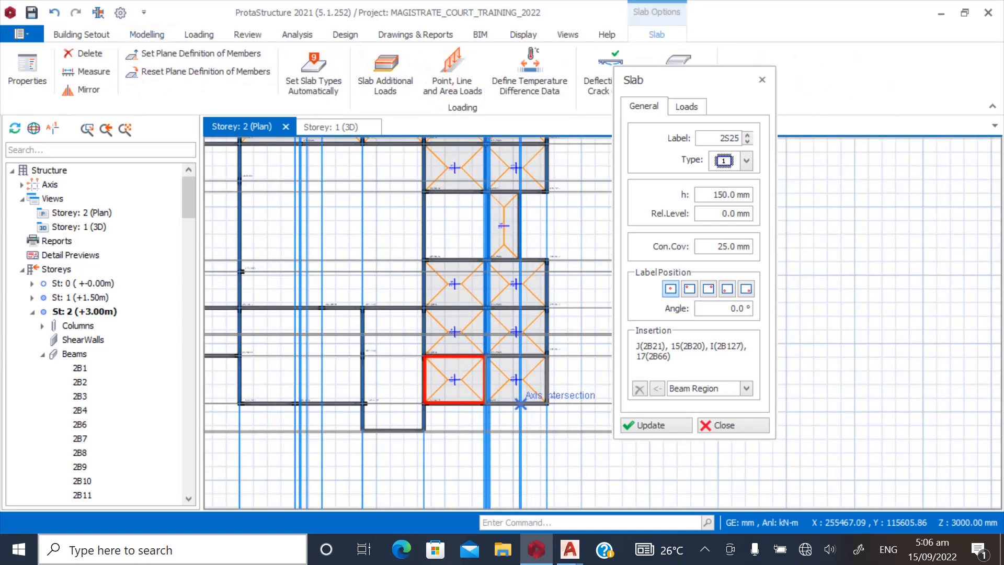
{"action": "scroll", "coordinate": [544, 384], "scroll_direction": "up", "scroll_amount": 2}
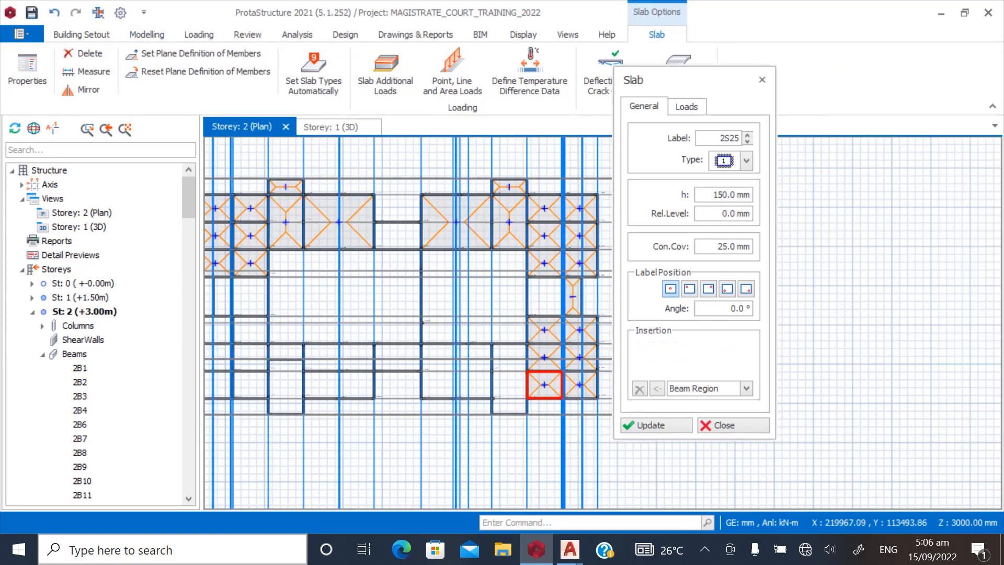
Examine the Storey 2 plan for beam bays that still lack slabs, and close the slab properties
{"action": "scroll", "coordinate": [544, 385], "scroll_direction": "up", "scroll_amount": 3}
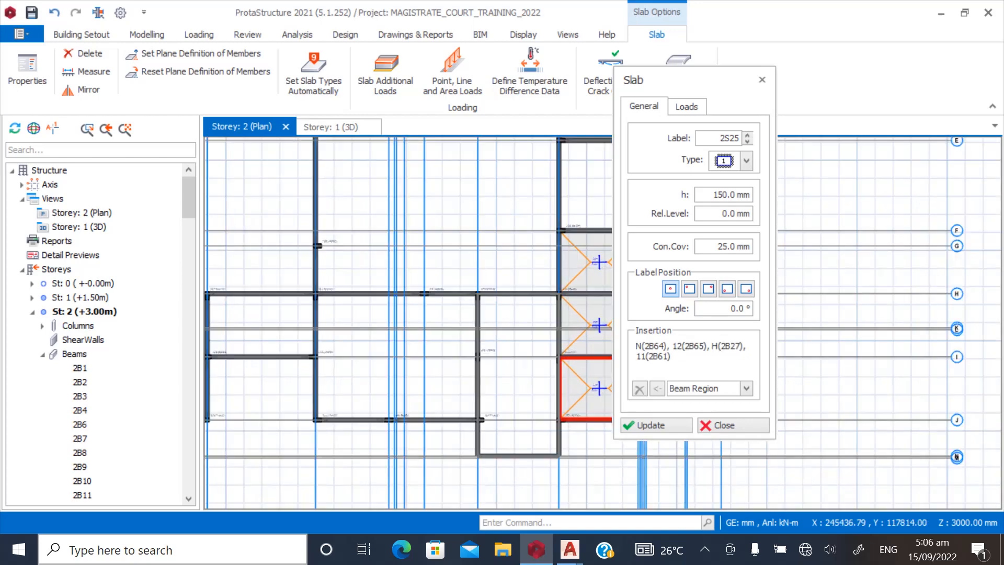
{"action": "scroll", "coordinate": [262, 386], "scroll_direction": "up", "scroll_amount": 3}
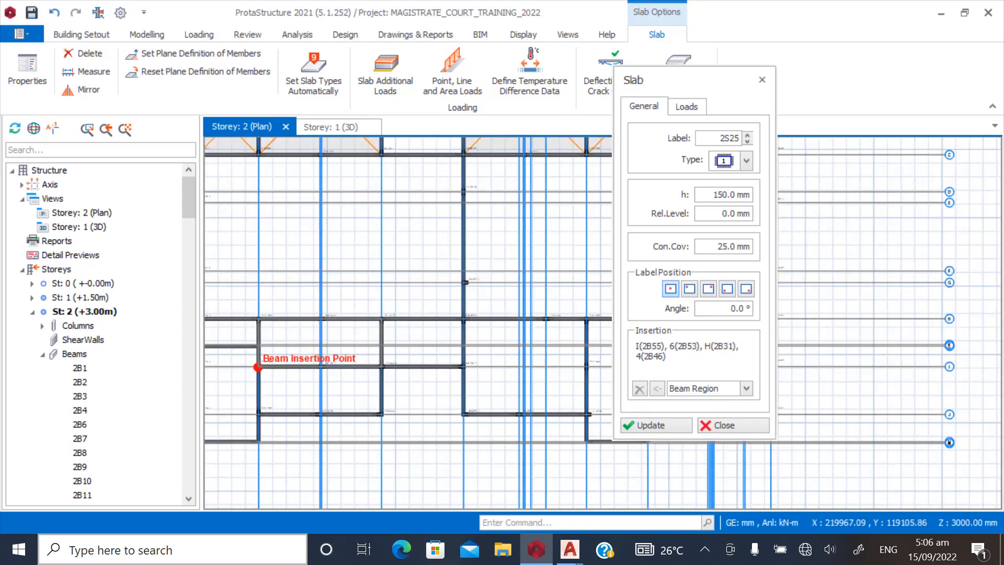
{"action": "scroll", "coordinate": [251, 384], "scroll_direction": "down", "scroll_amount": 1}
{"action": "scroll", "coordinate": [231, 373], "scroll_direction": "up", "scroll_amount": 2}
{"action": "scroll", "coordinate": [518, 379], "scroll_direction": "down", "scroll_amount": 2}
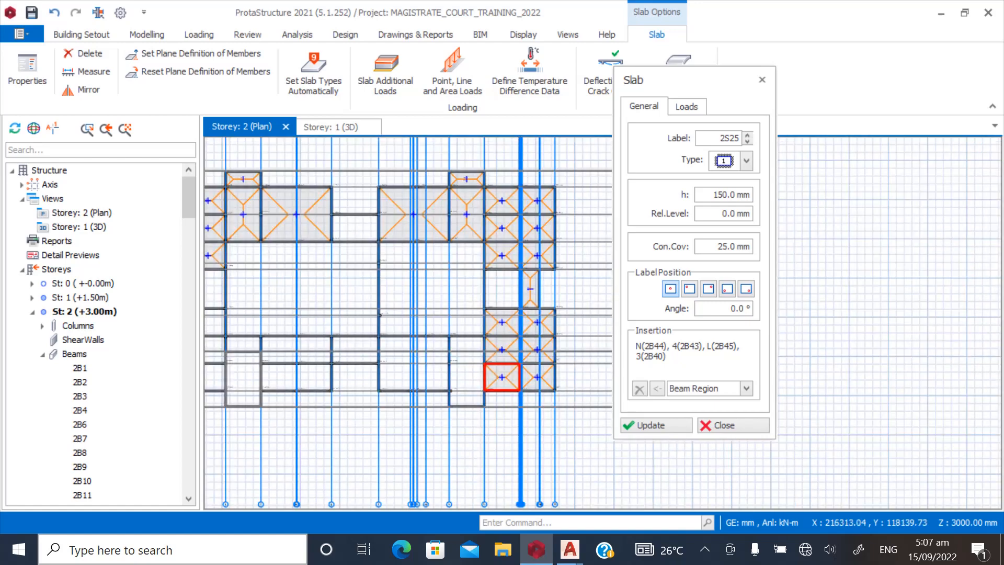
{"action": "scroll", "coordinate": [560, 379], "scroll_direction": "up", "scroll_amount": 4}
{"action": "scroll", "coordinate": [502, 376], "scroll_direction": "down", "scroll_amount": 2}
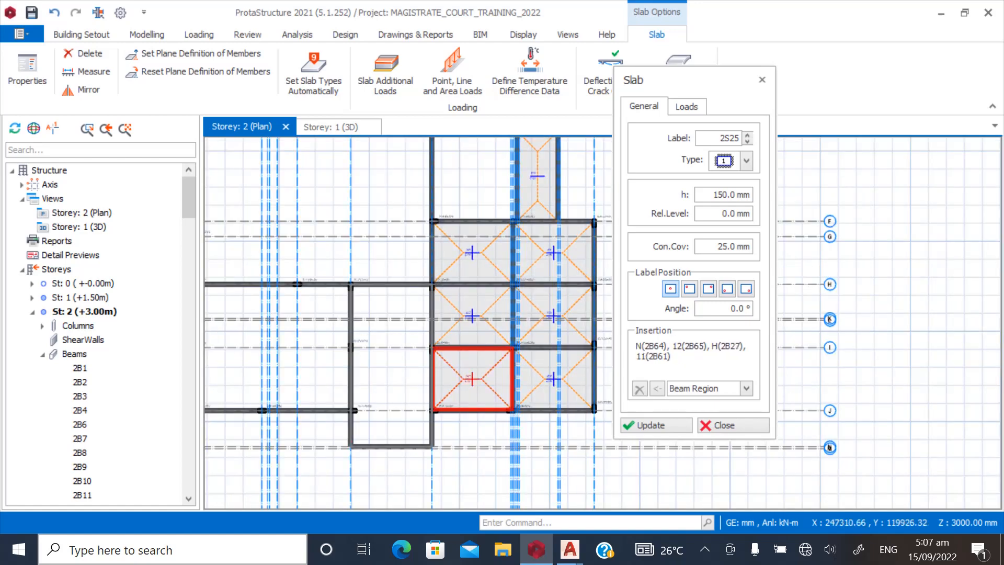
{"action": "scroll", "coordinate": [522, 413], "scroll_direction": "up", "scroll_amount": 2}
{"action": "left_click", "coordinate": [733, 425]}
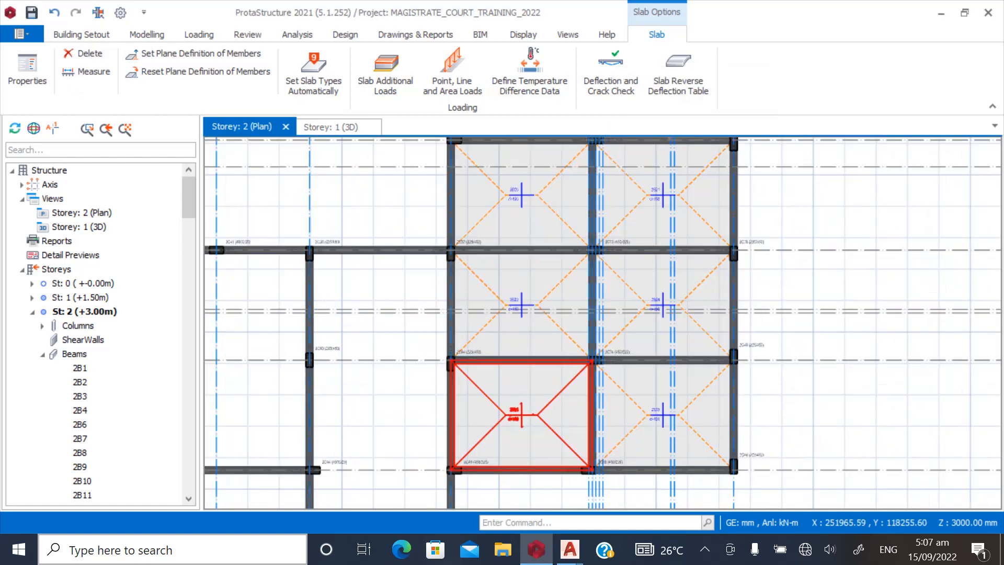
{"action": "key", "text": "Escape"}
{"action": "scroll", "coordinate": [518, 379], "scroll_direction": "down", "scroll_amount": 2}
{"action": "scroll", "coordinate": [518, 379], "scroll_direction": "up", "scroll_amount": 3}
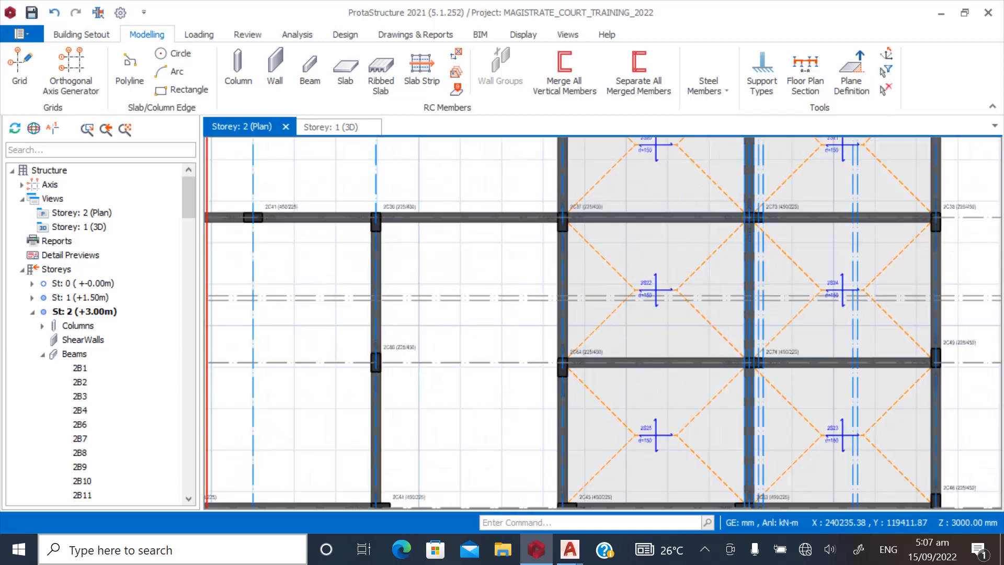
Check the partition layout near the secretary's office on Storey 1, and insert a 225 x 450 mm beam on Storey 2 along axis L between axes 11 and 12
{"action": "left_click", "coordinate": [80, 297]}
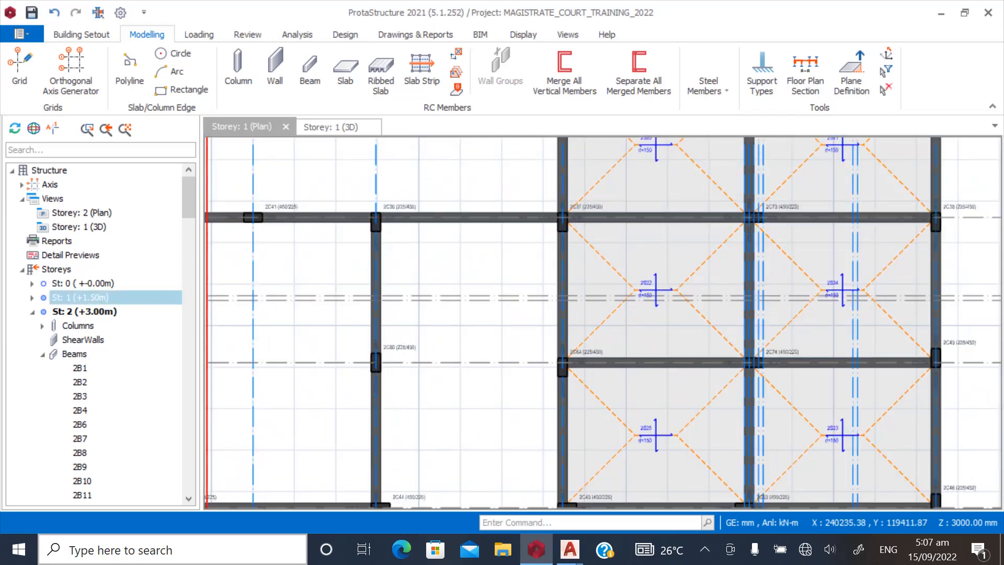
{"action": "scroll", "coordinate": [426, 303], "scroll_direction": "up", "scroll_amount": 3}
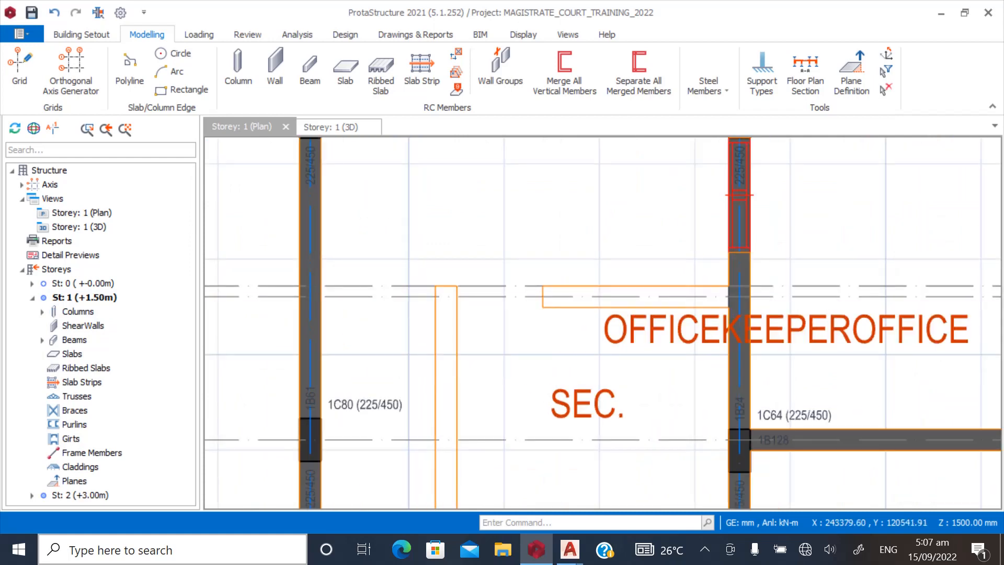
{"action": "left_click", "coordinate": [80, 495]}
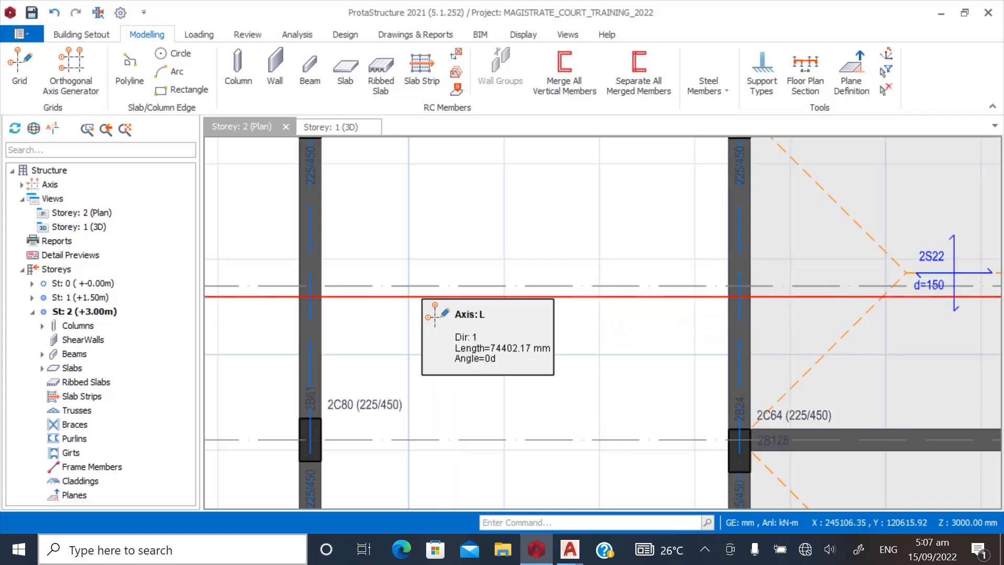
{"action": "left_click", "coordinate": [311, 235]}
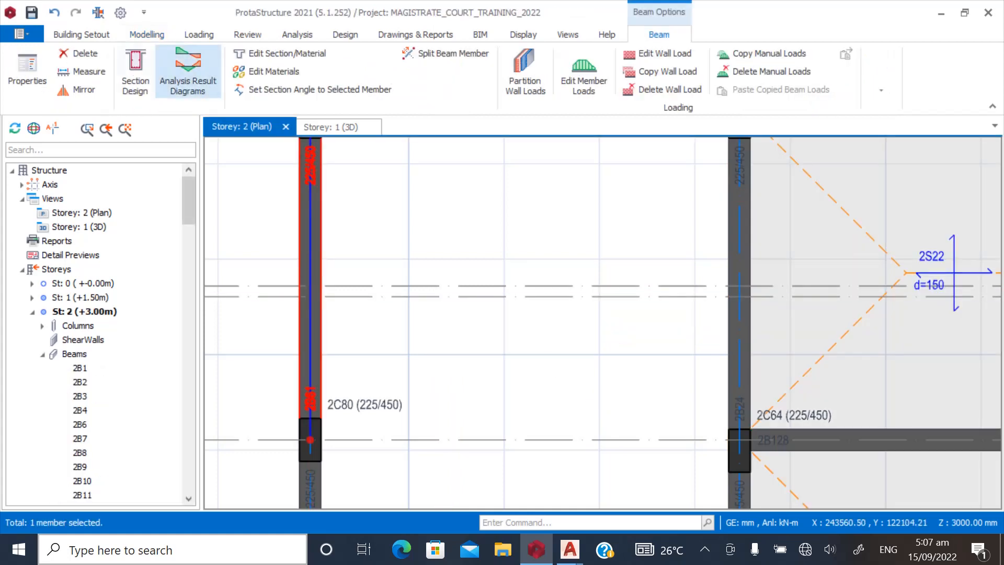
{"action": "left_click", "coordinate": [146, 34]}
{"action": "left_click", "coordinate": [310, 68]}
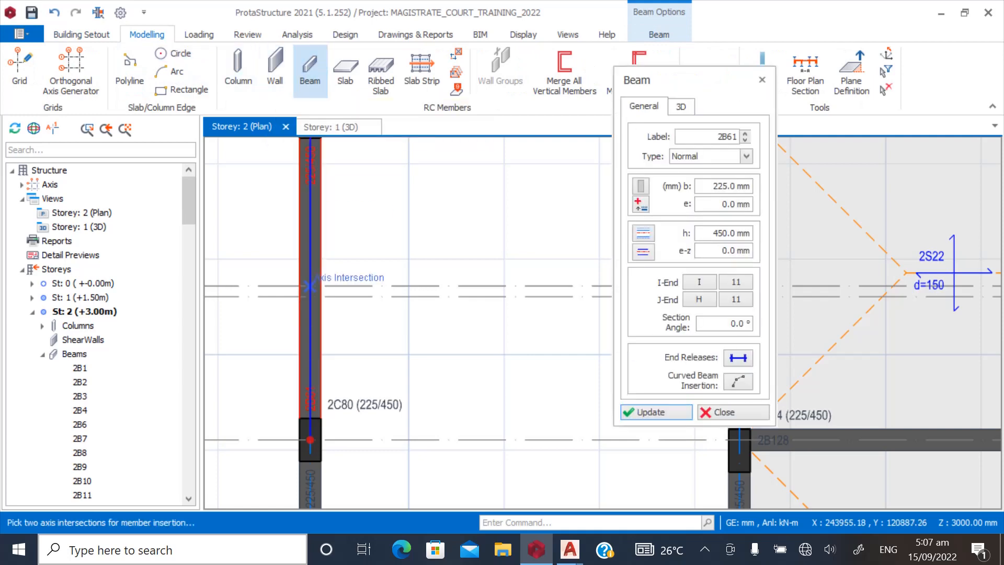
{"action": "left_click", "coordinate": [310, 296]}
{"action": "middle_click_drag", "start_coordinate": [522, 297], "coordinate": [238, 297]}
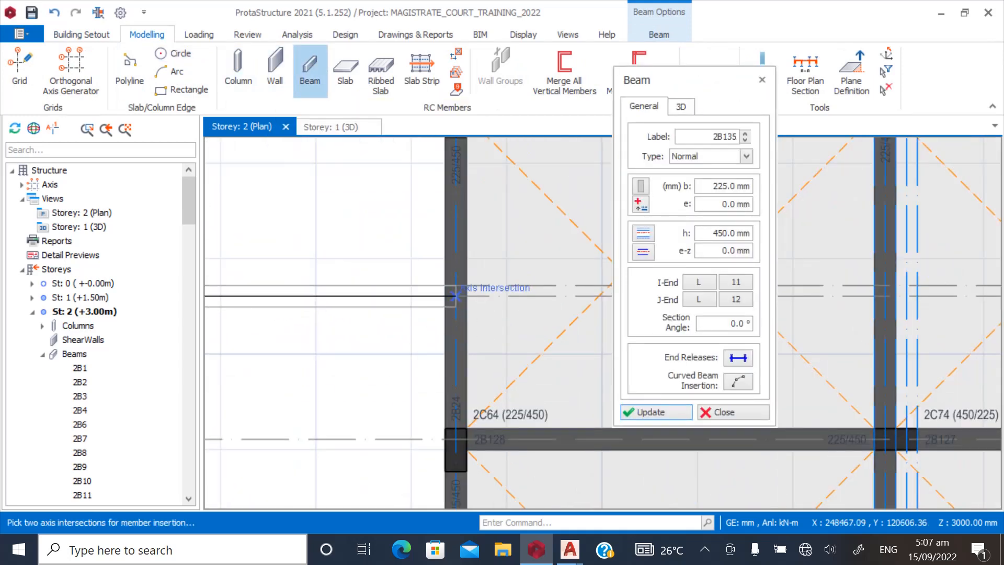
{"action": "left_click", "coordinate": [456, 296]}
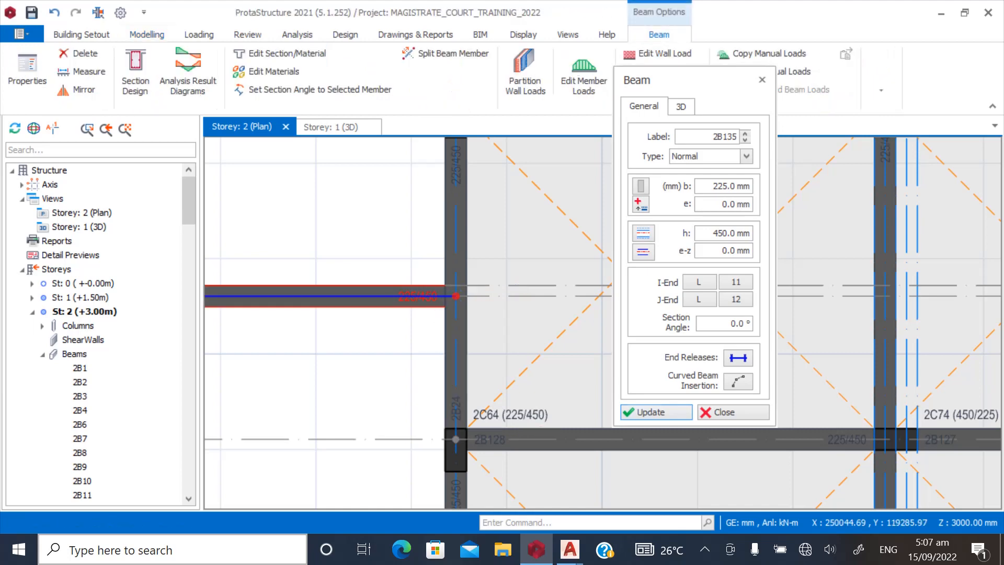
{"action": "key", "text": "Escape"}
Insert 150 mm slabs in the two bays above and below the axis L beam, between axes 11 and 12
{"action": "scroll", "coordinate": [498, 409], "scroll_direction": "down", "scroll_amount": 3}
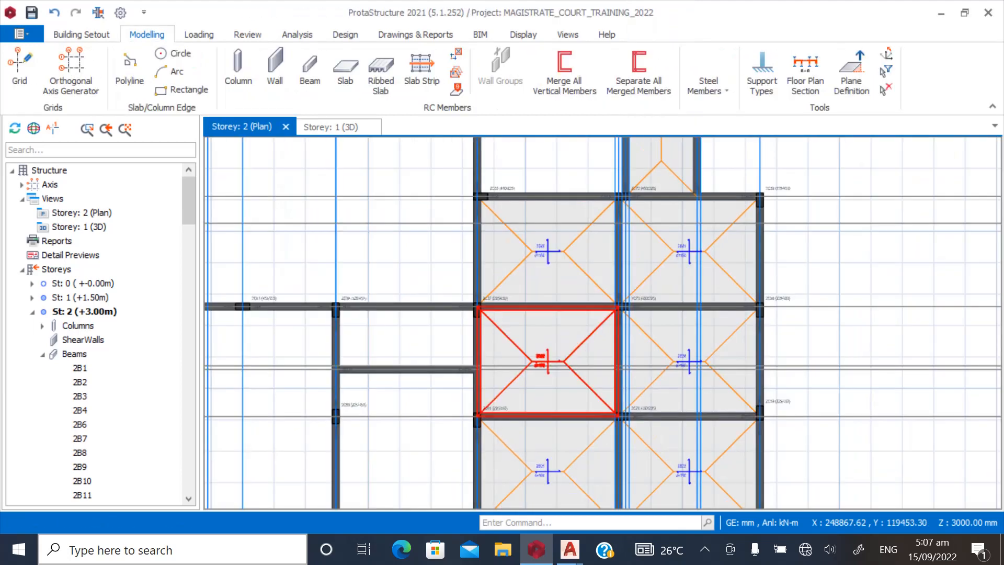
{"action": "left_click", "coordinate": [523, 366]}
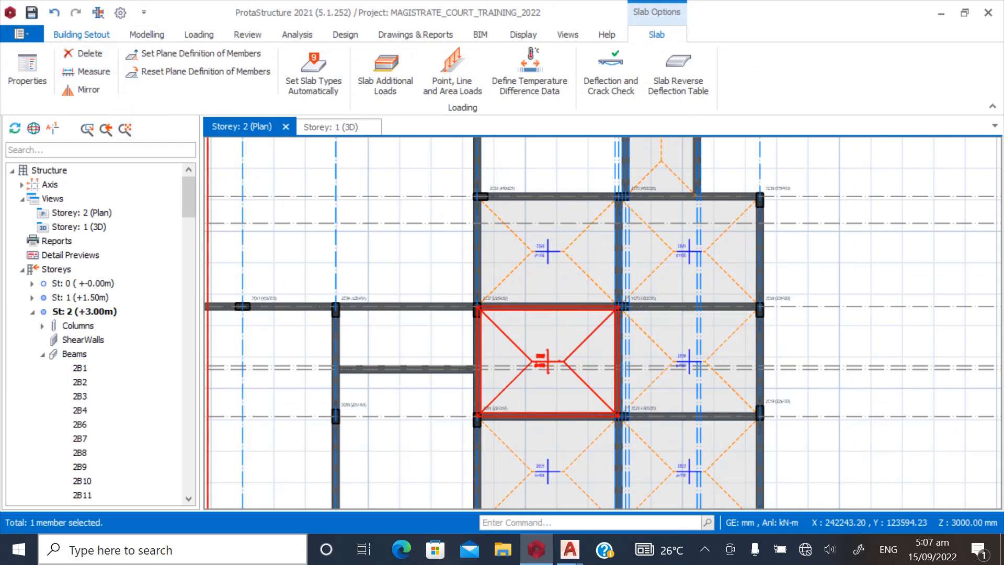
{"action": "left_click", "coordinate": [345, 70]}
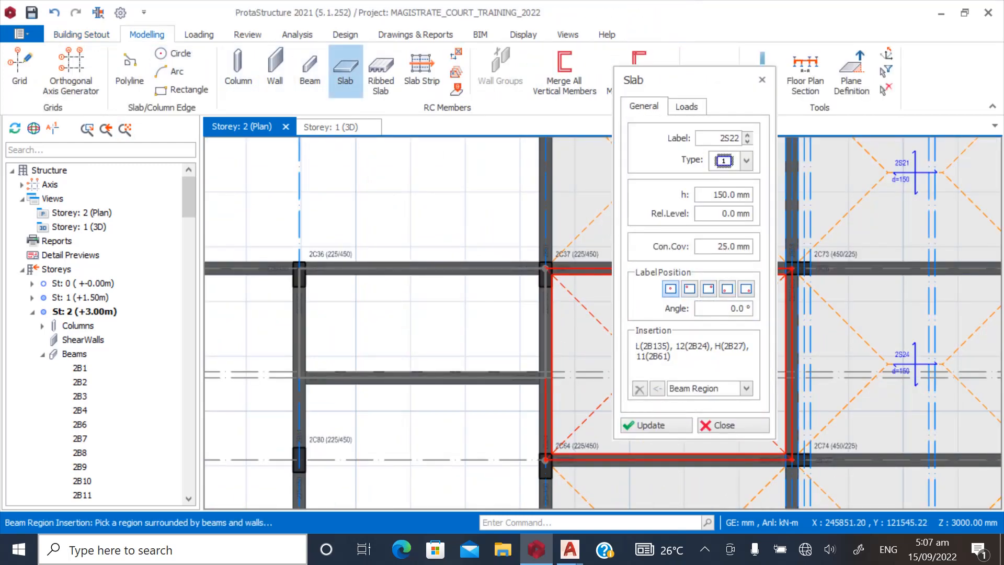
{"action": "left_click", "coordinate": [406, 327]}
{"action": "scroll", "coordinate": [436, 228], "scroll_direction": "down", "scroll_amount": 5}
{"action": "scroll", "coordinate": [436, 340], "scroll_direction": "up", "scroll_amount": 3}
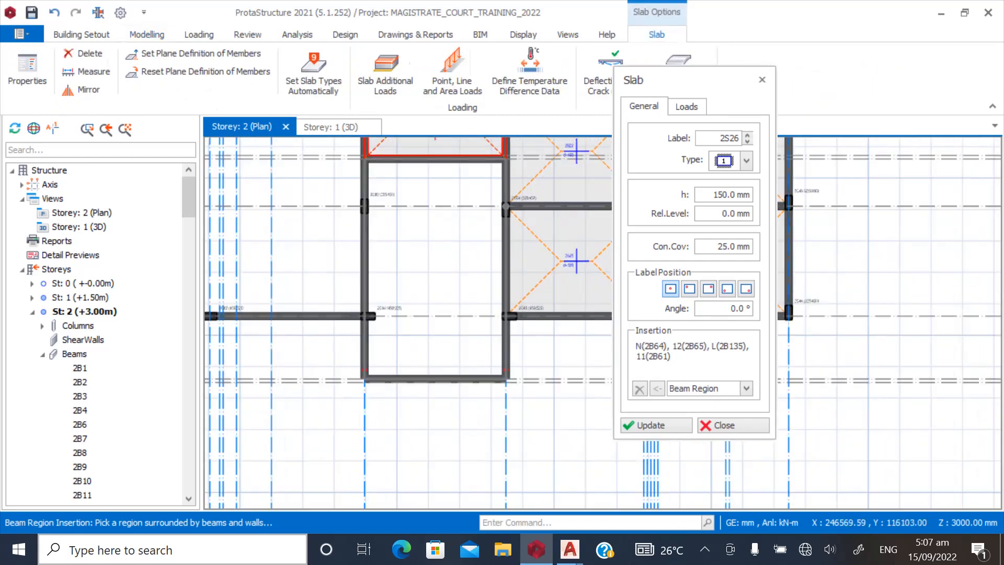
{"action": "left_click", "coordinate": [434, 266]}
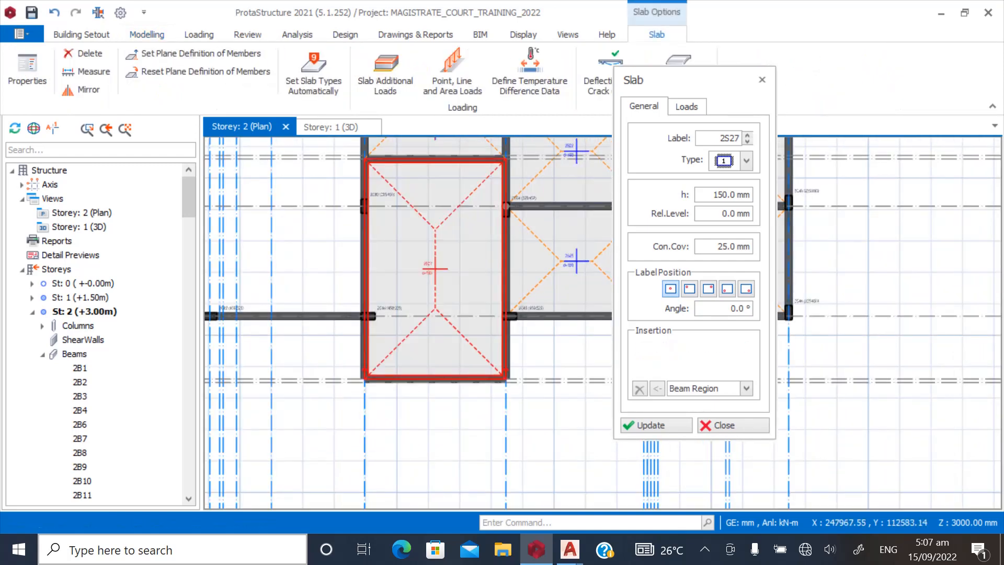
Close the slab properties and examine the remaining empty bays on Storey 2 and the beam junction at column 2C44
{"action": "scroll", "coordinate": [491, 417], "scroll_direction": "down", "scroll_amount": 2}
{"action": "scroll", "coordinate": [490, 410], "scroll_direction": "down", "scroll_amount": 3}
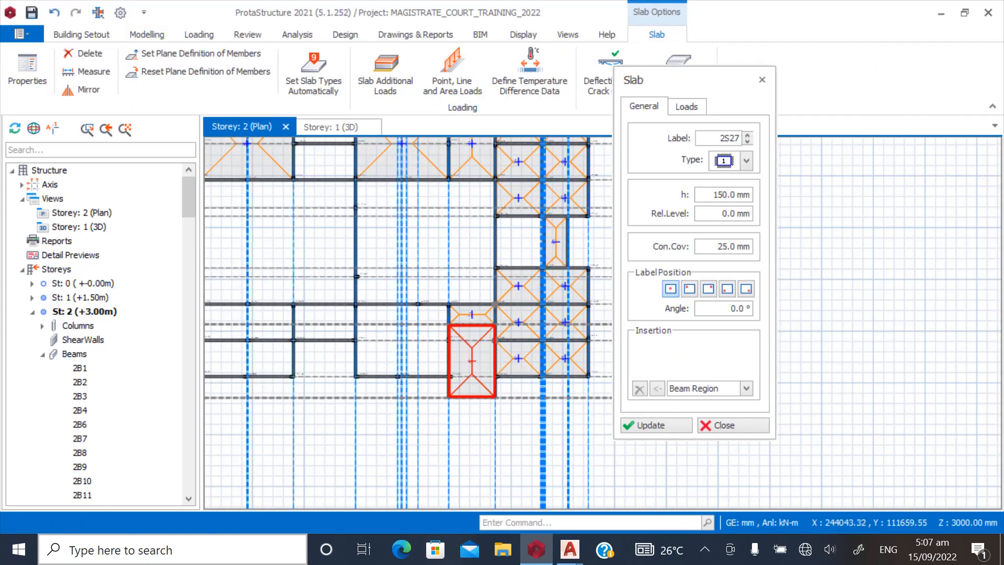
{"action": "scroll", "coordinate": [447, 419], "scroll_direction": "down", "scroll_amount": 1}
{"action": "scroll", "coordinate": [231, 415], "scroll_direction": "up", "scroll_amount": 3}
{"action": "scroll", "coordinate": [229, 389], "scroll_direction": "up", "scroll_amount": 3}
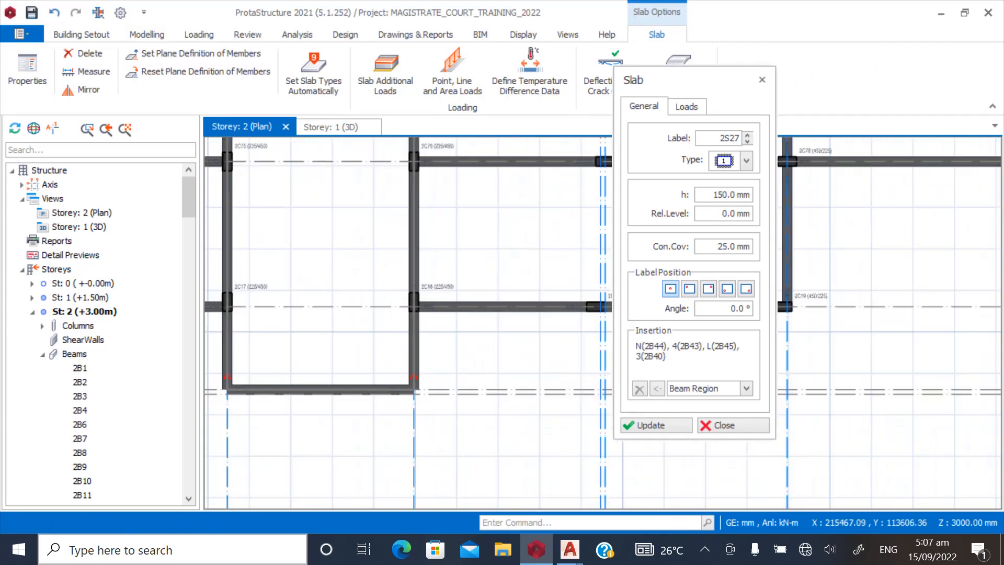
{"action": "scroll", "coordinate": [257, 374], "scroll_direction": "down", "scroll_amount": 3}
{"action": "left_click", "coordinate": [727, 426]}
{"action": "scroll", "coordinate": [668, 320], "scroll_direction": "up", "scroll_amount": 3}
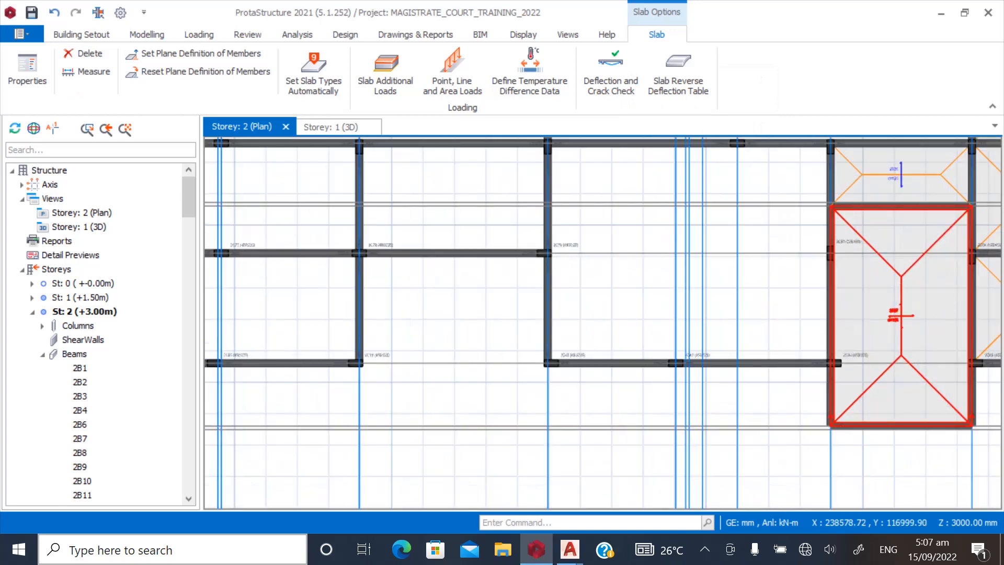
{"action": "scroll", "coordinate": [349, 367], "scroll_direction": "down", "scroll_amount": 2}
{"action": "scroll", "coordinate": [689, 377], "scroll_direction": "up", "scroll_amount": 3}
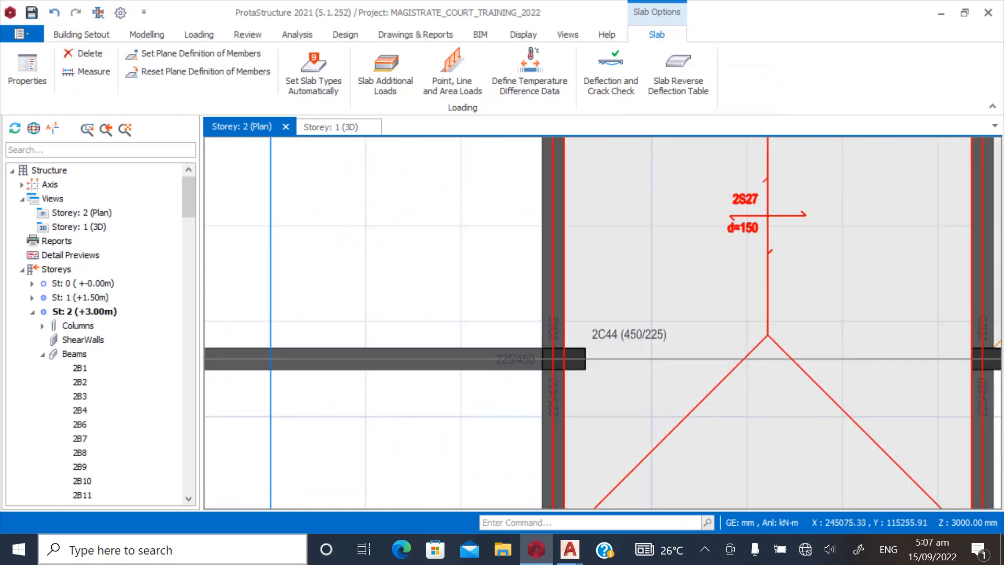
{"action": "scroll", "coordinate": [475, 344], "scroll_direction": "down", "scroll_amount": 2}
{"action": "scroll", "coordinate": [575, 382], "scroll_direction": "up", "scroll_amount": 3}
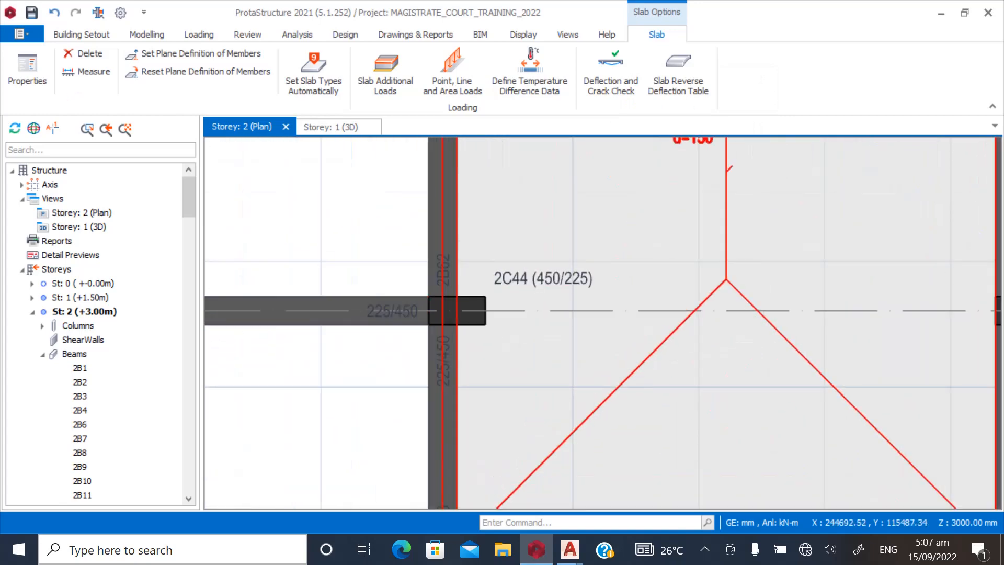
{"action": "scroll", "coordinate": [488, 344], "scroll_direction": "down", "scroll_amount": 2}
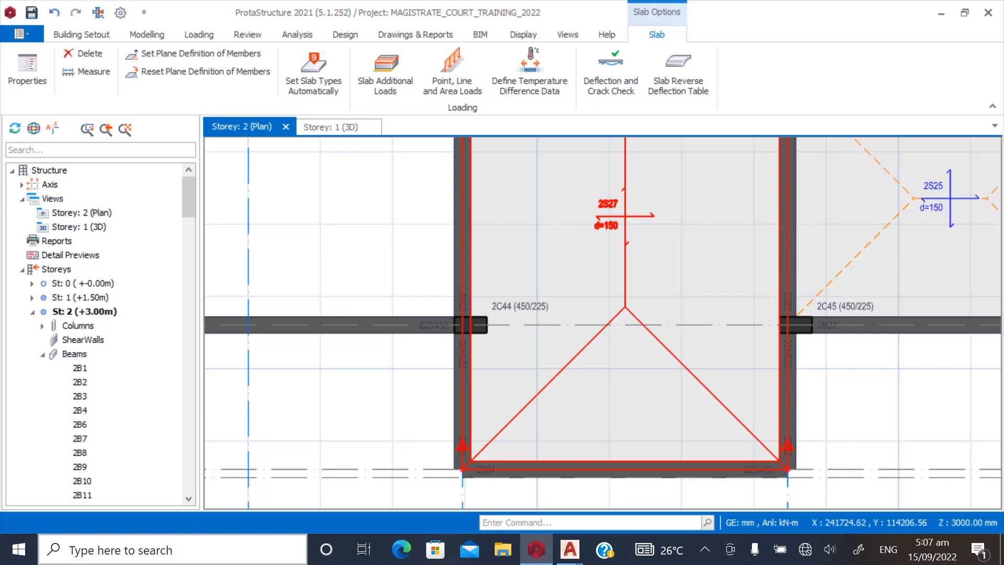
Examine the wall layout around the Chamber and column 1C44 on the Storey 1 plan, and return to Storey 2
{"action": "left_click", "coordinate": [80, 298]}
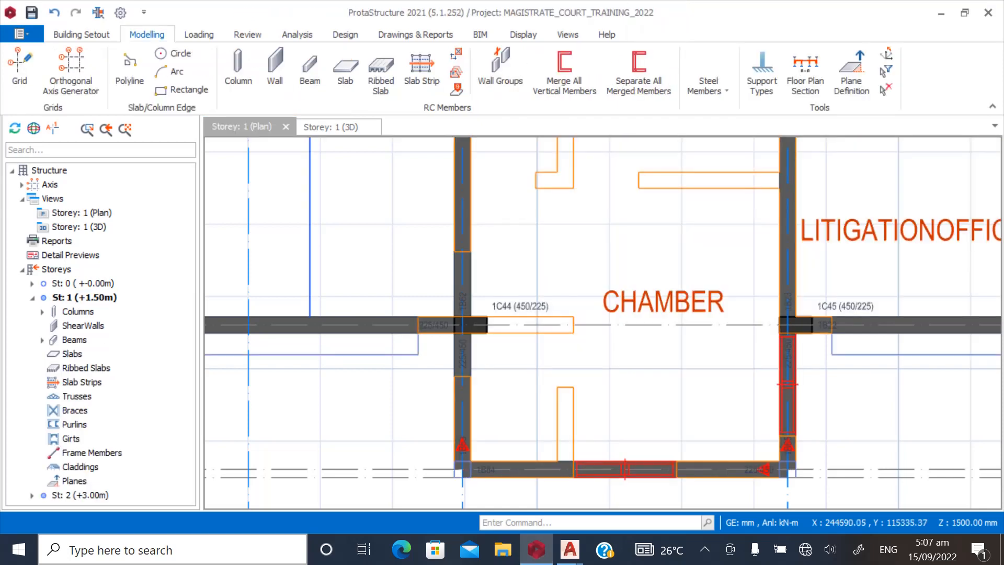
{"action": "scroll", "coordinate": [627, 352], "scroll_direction": "down", "scroll_amount": 6}
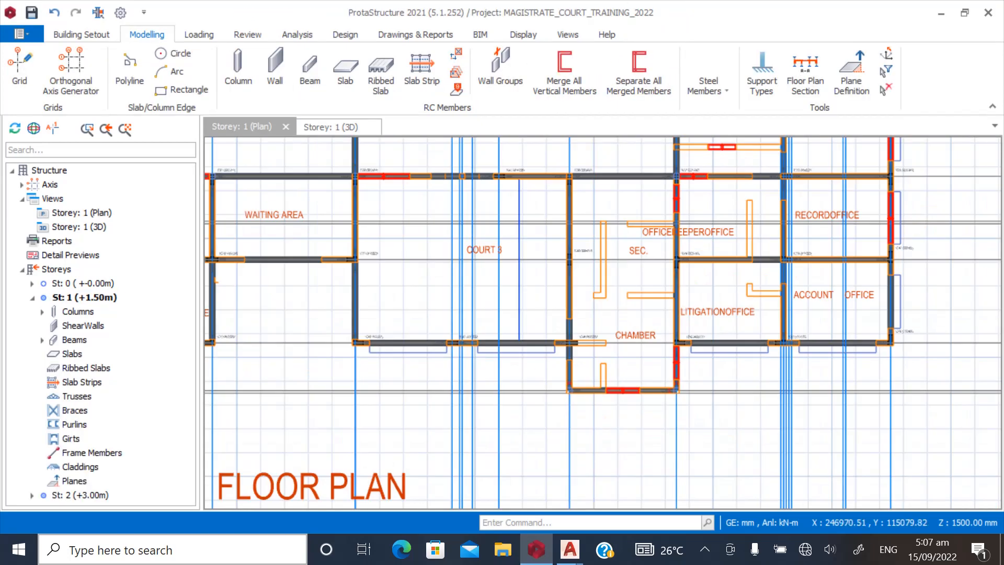
{"action": "scroll", "coordinate": [628, 361], "scroll_direction": "down", "scroll_amount": 1}
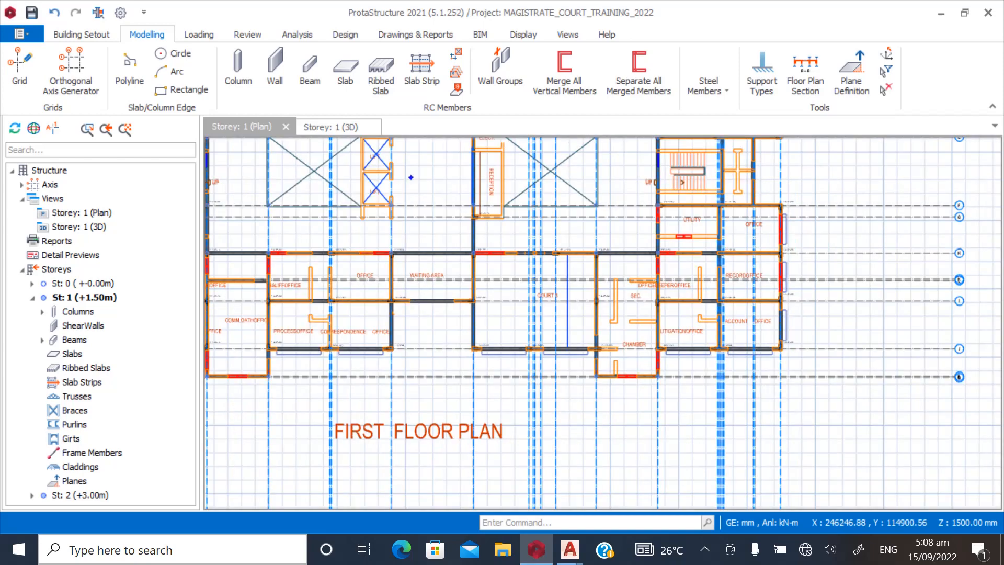
{"action": "scroll", "coordinate": [633, 354], "scroll_direction": "up", "scroll_amount": 4}
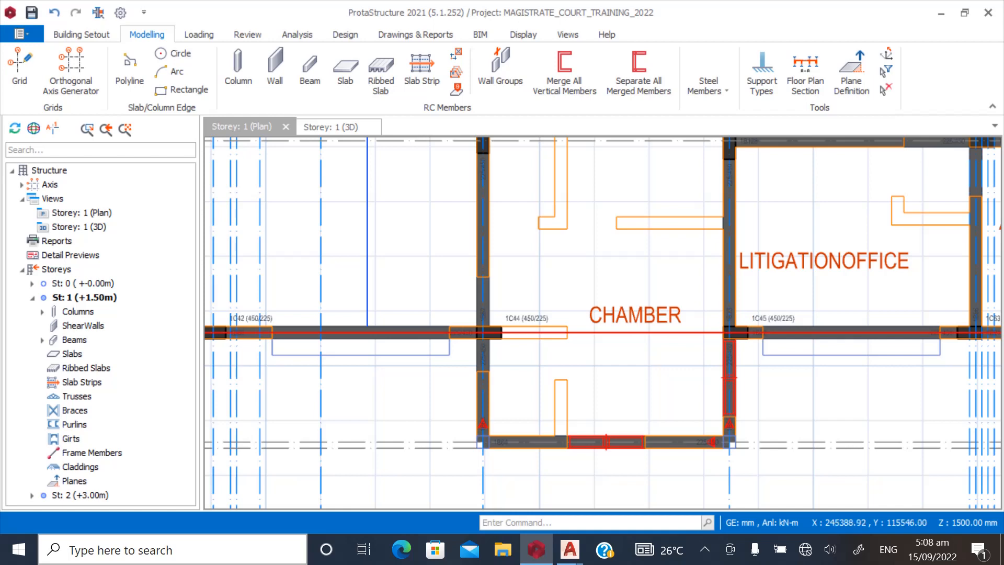
{"action": "scroll", "coordinate": [496, 332], "scroll_direction": "up", "scroll_amount": 2}
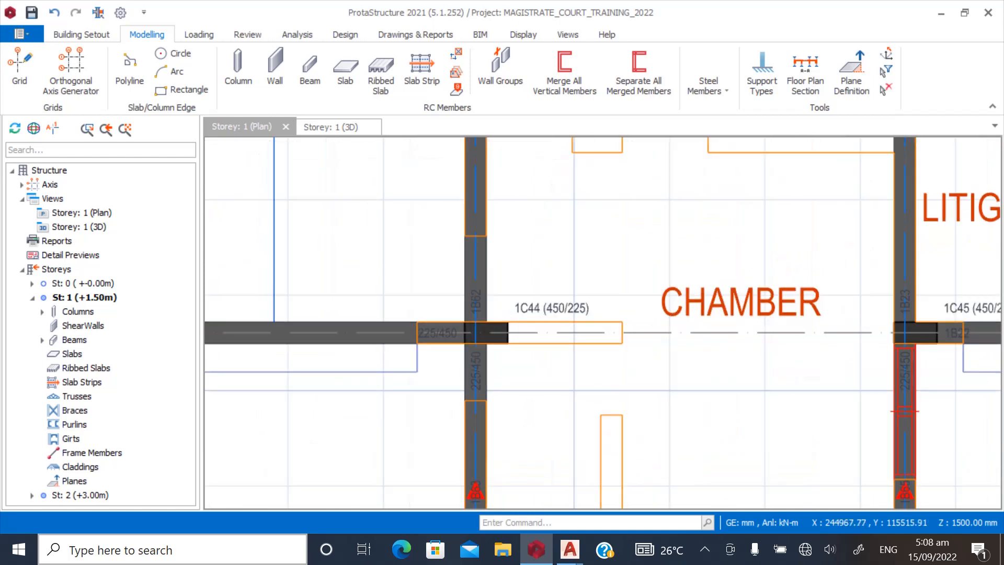
{"action": "scroll", "coordinate": [502, 334], "scroll_direction": "up", "scroll_amount": 1}
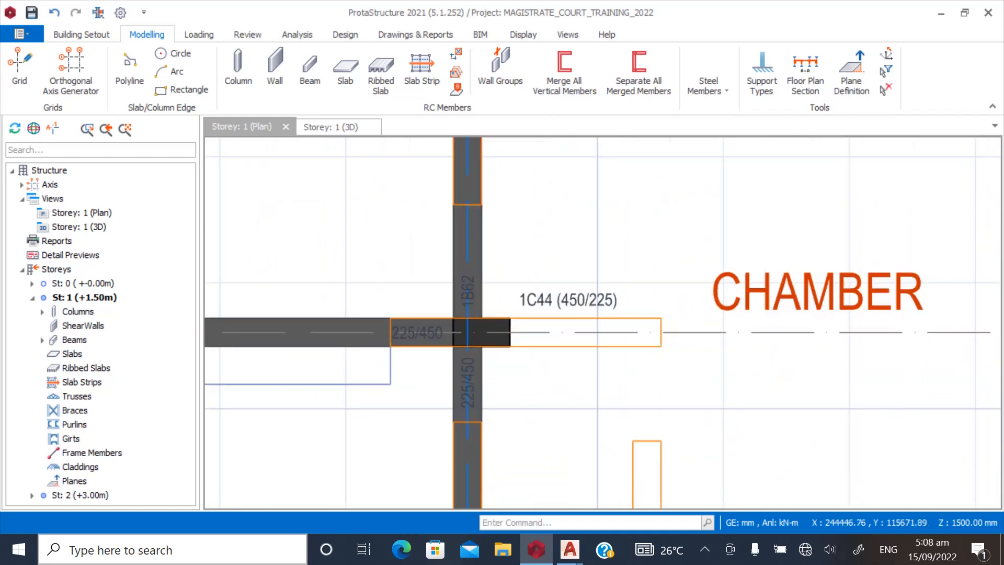
{"action": "scroll", "coordinate": [398, 334], "scroll_direction": "down", "scroll_amount": 3}
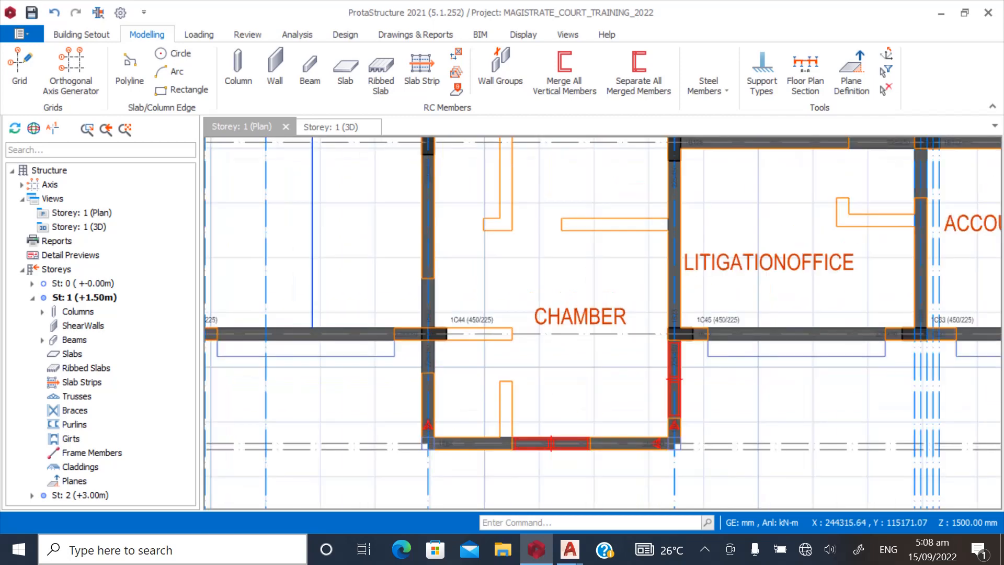
{"action": "scroll", "coordinate": [532, 407], "scroll_direction": "down", "scroll_amount": 3}
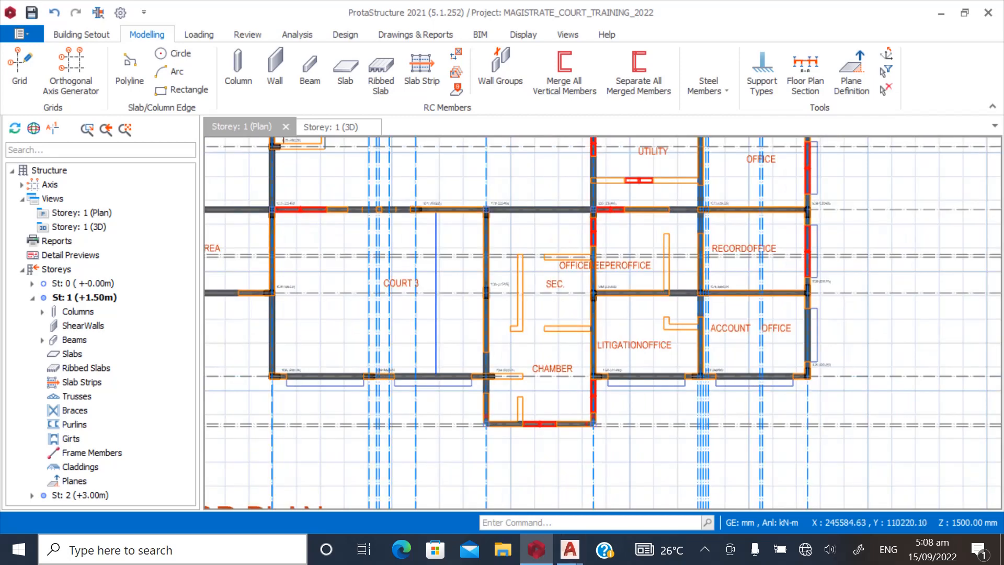
{"action": "double_click", "coordinate": [80, 496]}
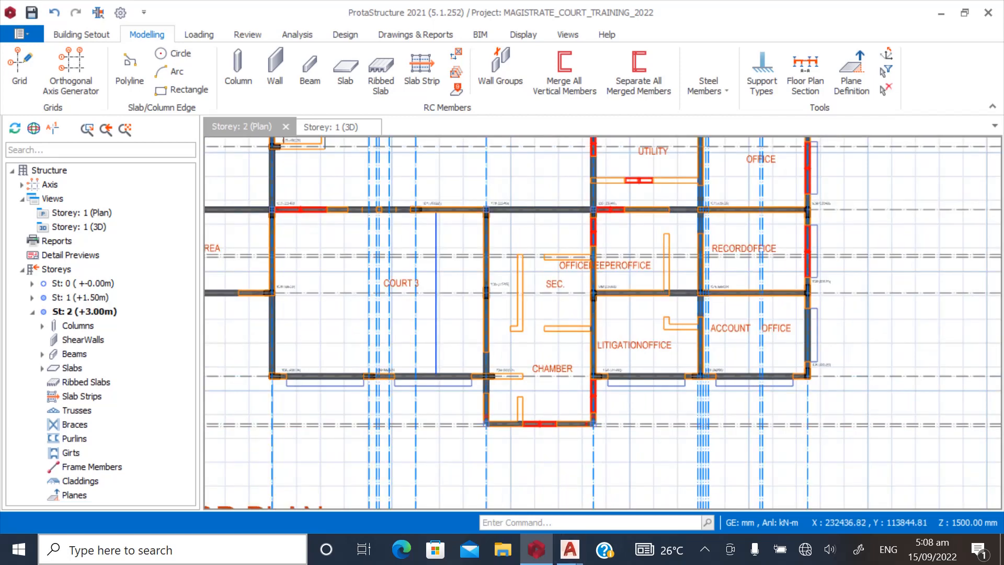
Delete slab 2S27 from the Storey 2 bay between axes L and N and axes 11 and 12
{"action": "scroll", "coordinate": [541, 373], "scroll_direction": "up", "scroll_amount": 2}
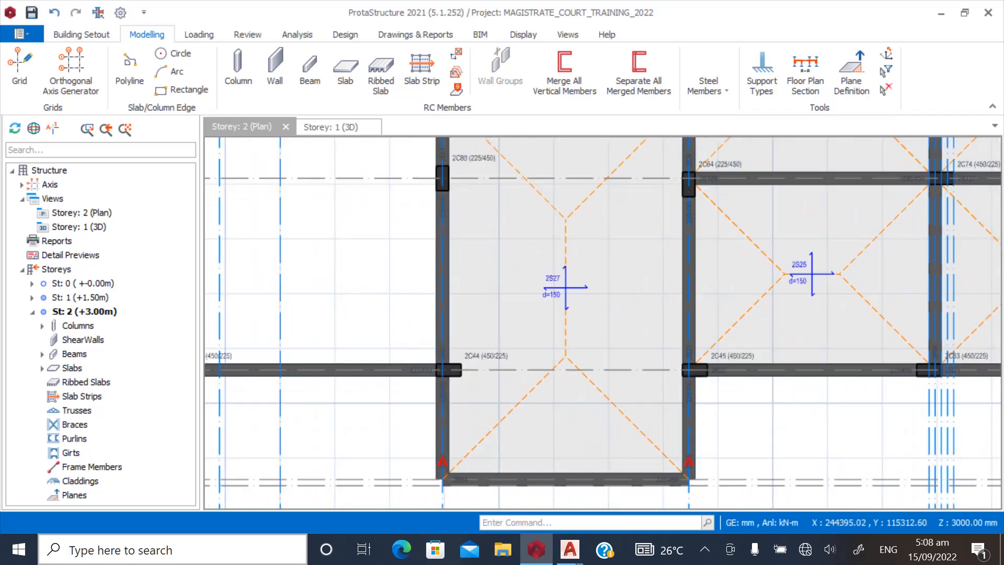
{"action": "left_click", "coordinate": [553, 288]}
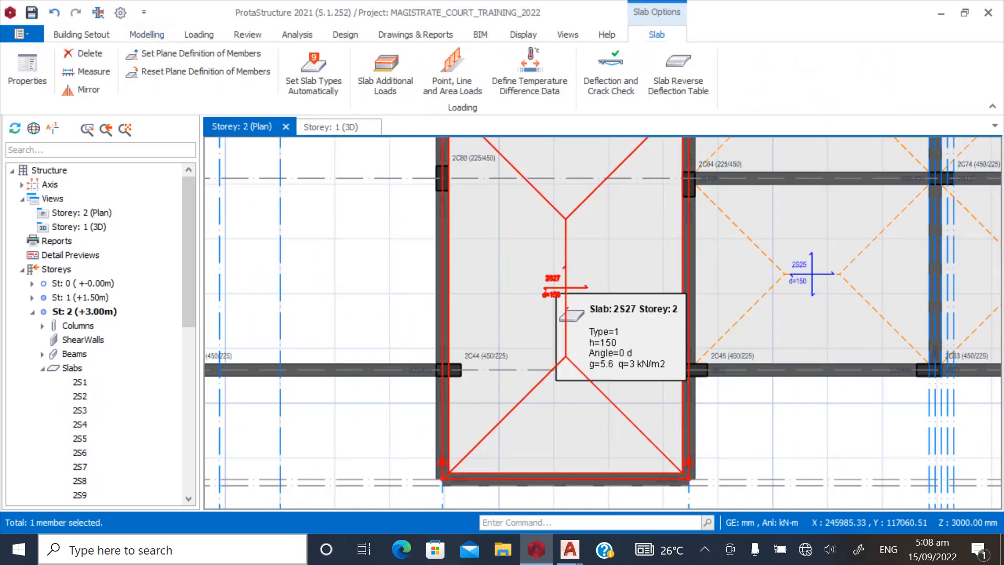
{"action": "key", "text": "Delete"}
{"action": "scroll", "coordinate": [441, 398], "scroll_direction": "down", "scroll_amount": 3}
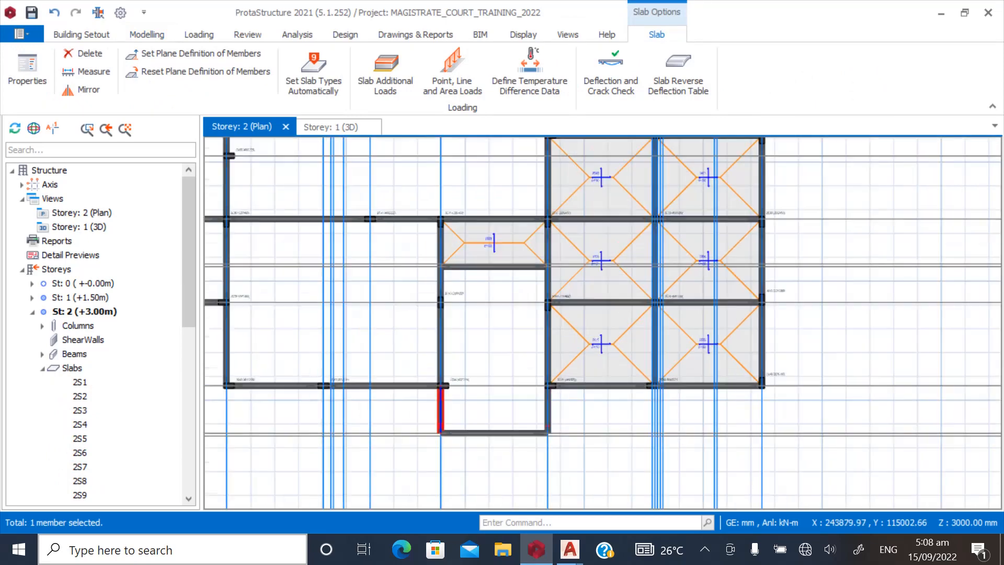
{"action": "scroll", "coordinate": [545, 333], "scroll_direction": "down", "scroll_amount": 2}
{"action": "scroll", "coordinate": [521, 372], "scroll_direction": "down", "scroll_amount": 2}
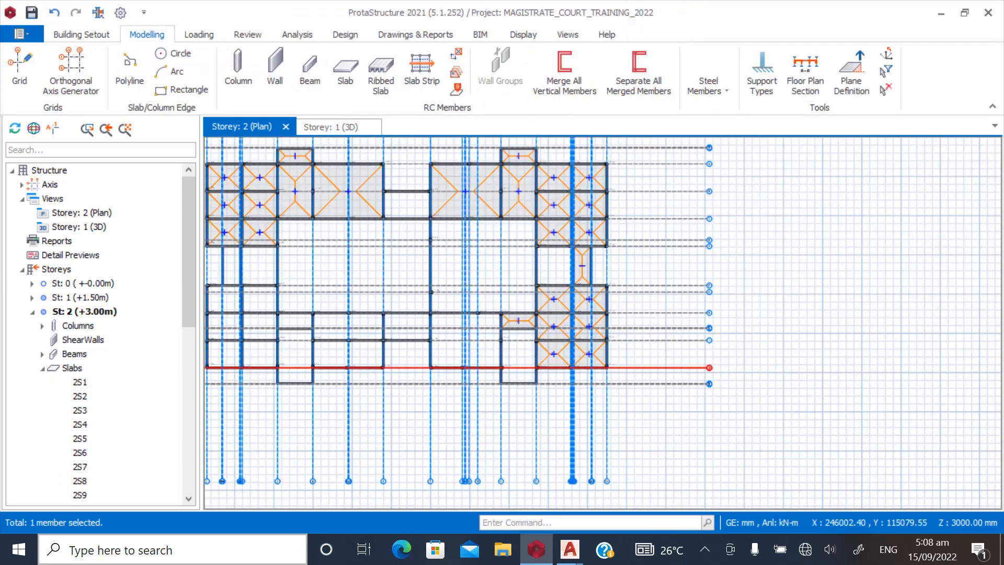
Delete the two beams framing into column 2C44: the axis J beam from column 2C42 and the axis 11 beam from column 2C80
{"action": "scroll", "coordinate": [510, 369], "scroll_direction": "up", "scroll_amount": 7}
{"action": "scroll", "coordinate": [493, 365], "scroll_direction": "up", "scroll_amount": 2}
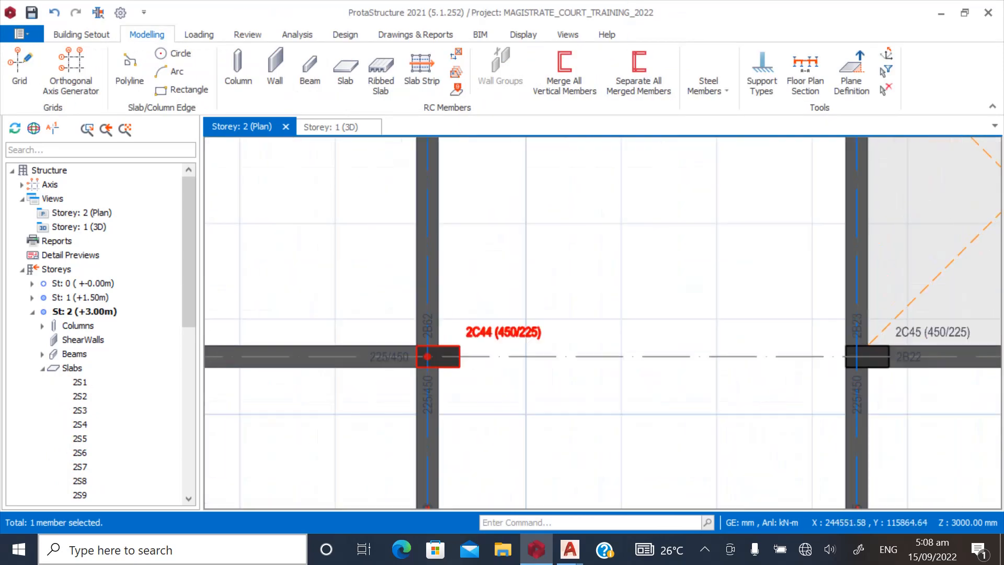
{"action": "scroll", "coordinate": [444, 397], "scroll_direction": "down", "scroll_amount": 5}
{"action": "scroll", "coordinate": [434, 389], "scroll_direction": "up", "scroll_amount": 5}
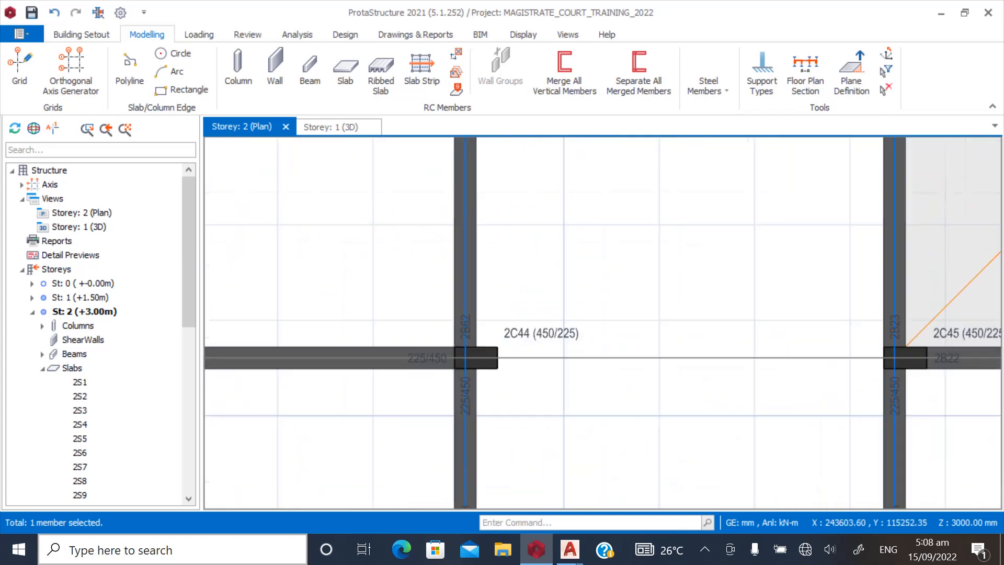
{"action": "left_click", "coordinate": [465, 378]}
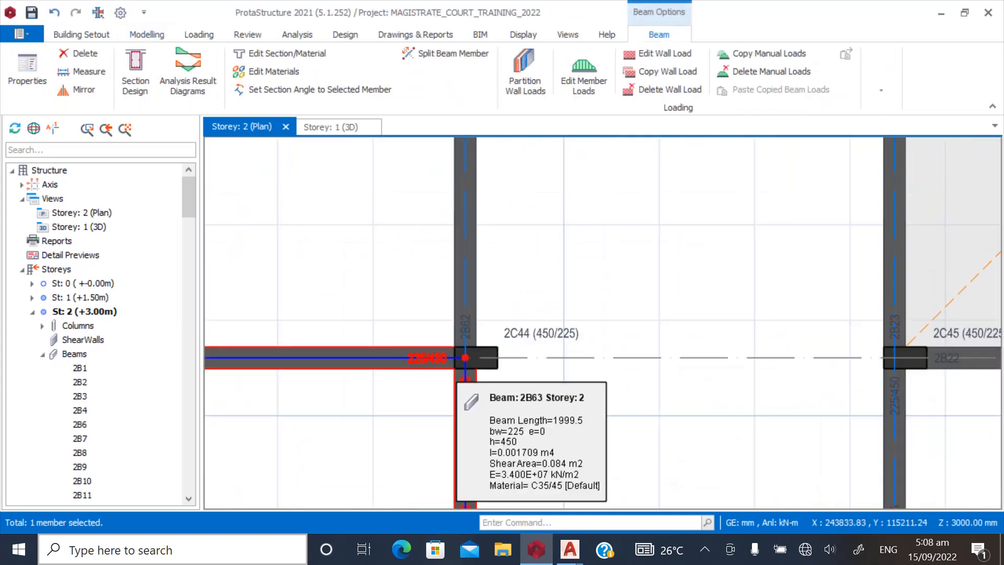
{"action": "key", "text": "Delete"}
{"action": "scroll", "coordinate": [455, 394], "scroll_direction": "down", "scroll_amount": 3}
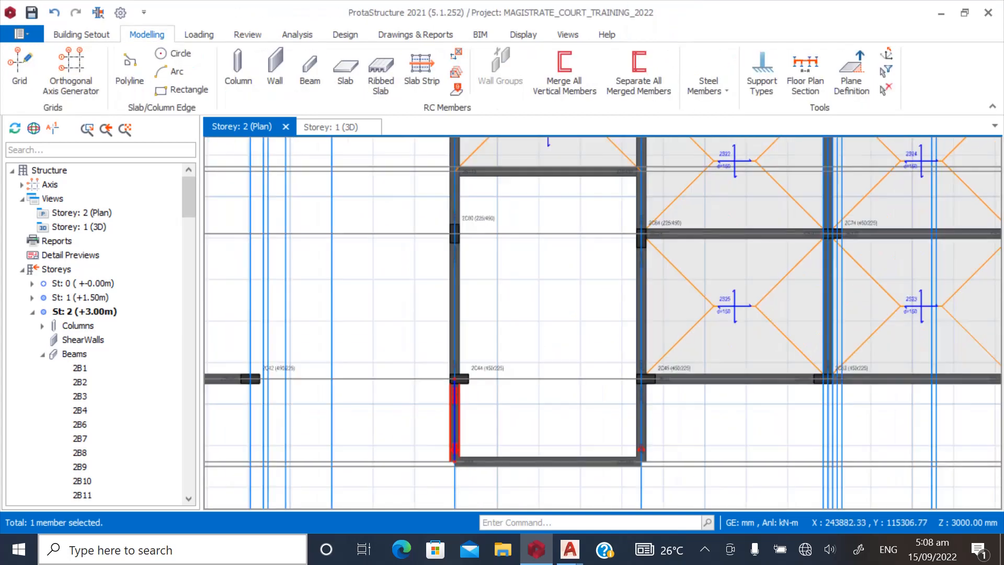
{"action": "scroll", "coordinate": [464, 378], "scroll_direction": "up", "scroll_amount": 3}
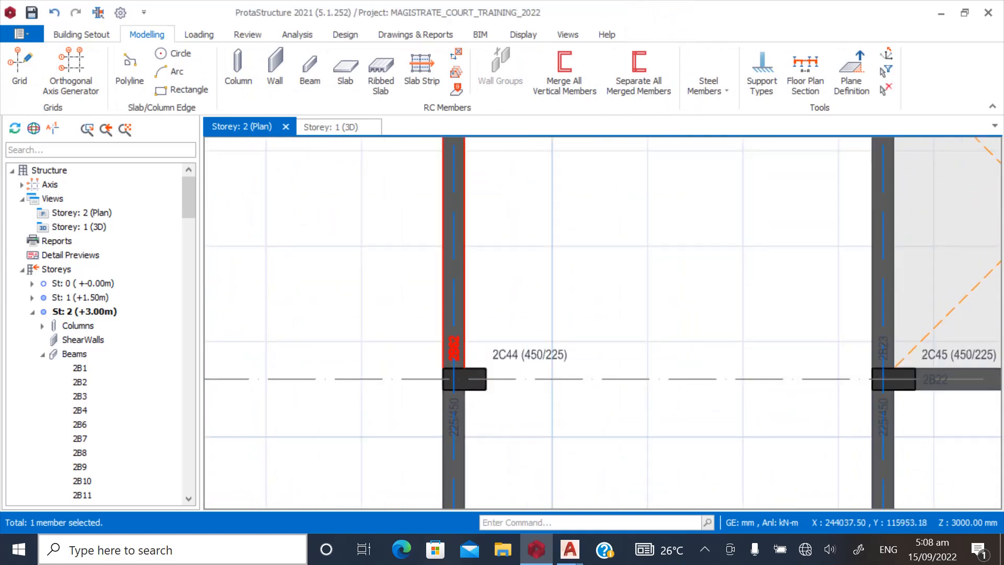
{"action": "key", "text": "Delete"}
{"action": "scroll", "coordinate": [444, 377], "scroll_direction": "down", "scroll_amount": 3}
Insert a 225 x 450 mm column at the intersection of axes J and 11, matching the size and eccentricity of column 2C46
{"action": "scroll", "coordinate": [437, 375], "scroll_direction": "up", "scroll_amount": 3}
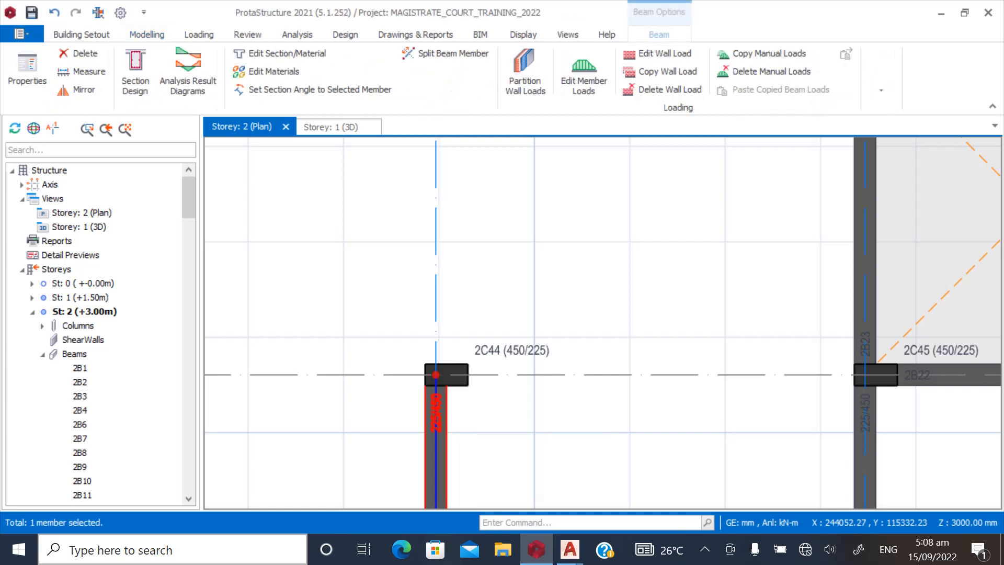
{"action": "left_click", "coordinate": [446, 375]}
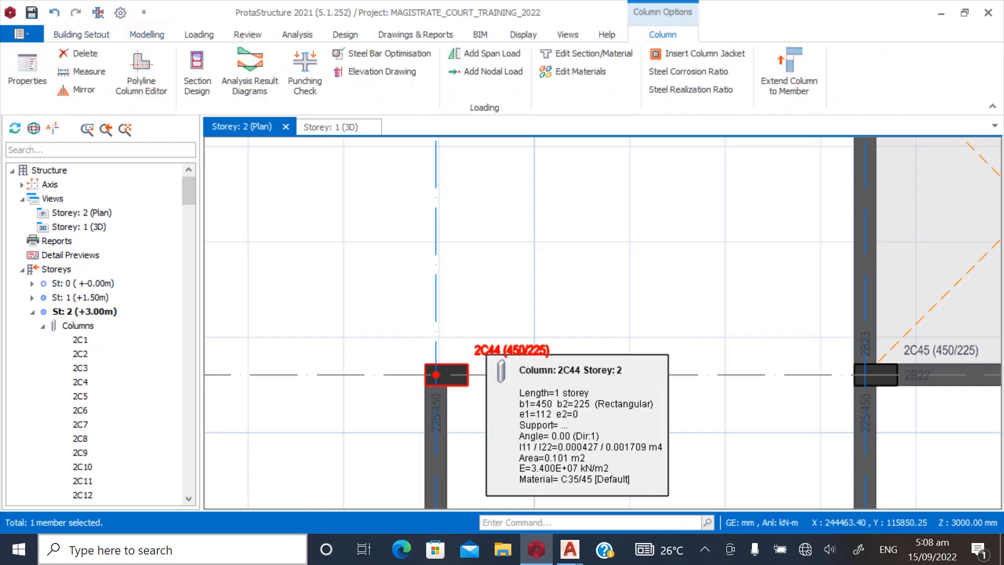
{"action": "scroll", "coordinate": [376, 398], "scroll_direction": "down", "scroll_amount": 4}
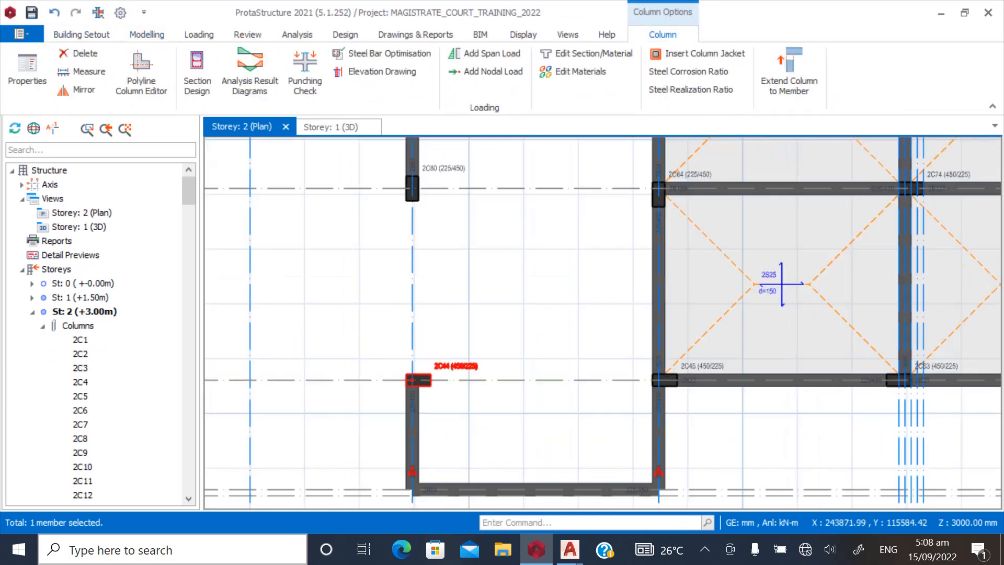
{"action": "scroll", "coordinate": [391, 414], "scroll_direction": "up", "scroll_amount": 5}
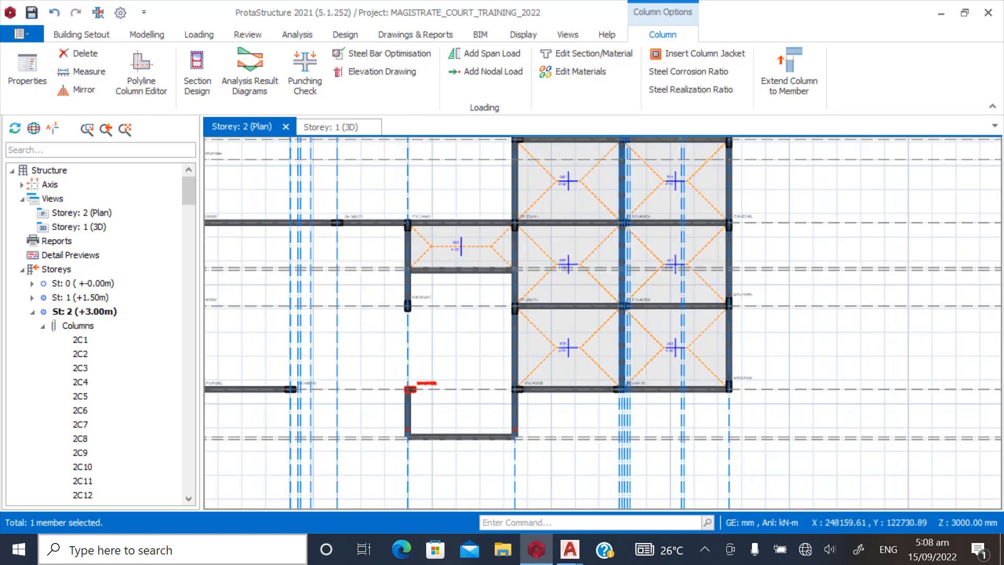
{"action": "scroll", "coordinate": [450, 366], "scroll_direction": "down", "scroll_amount": 5}
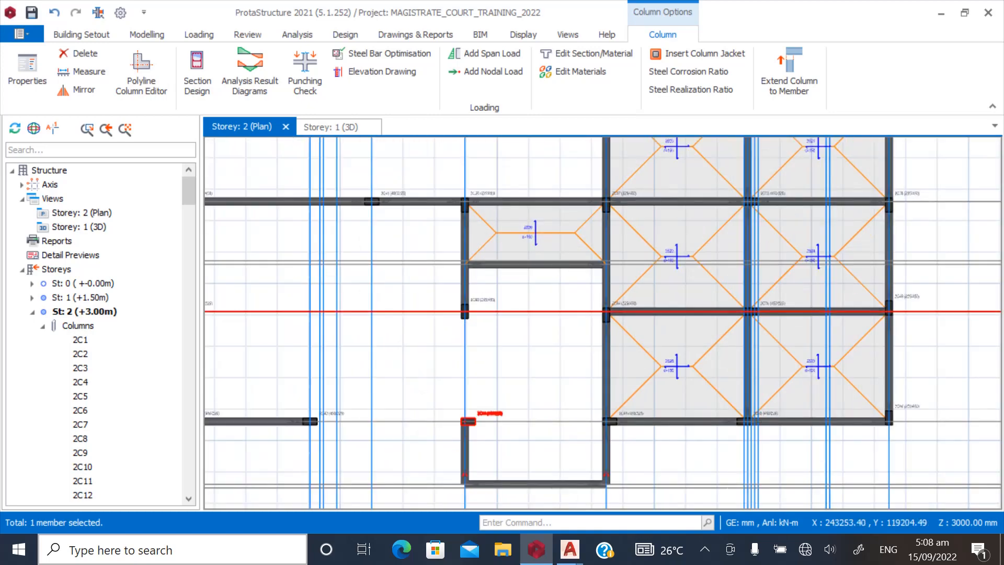
{"action": "scroll", "coordinate": [575, 352], "scroll_direction": "up", "scroll_amount": 2}
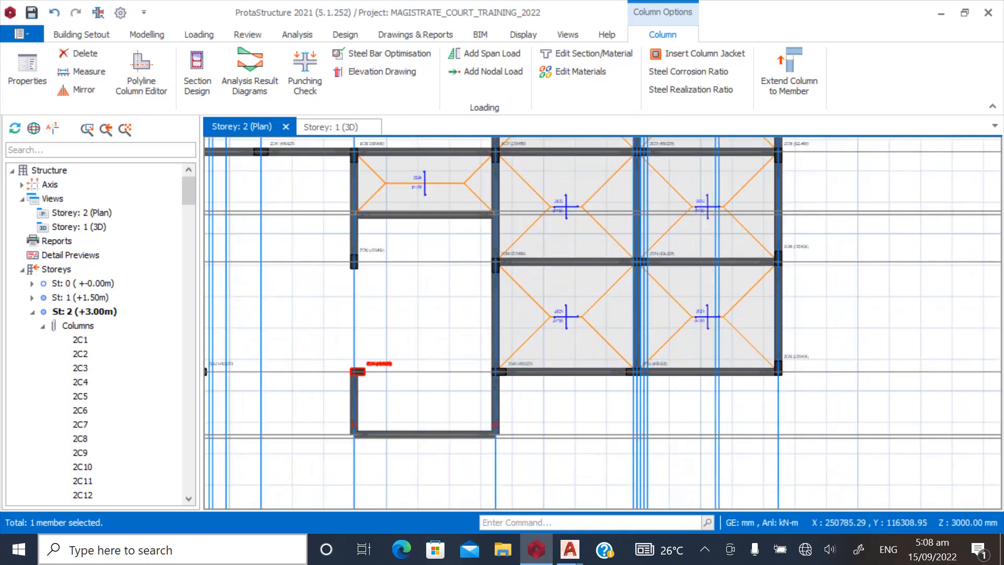
{"action": "scroll", "coordinate": [804, 376], "scroll_direction": "up", "scroll_amount": 2}
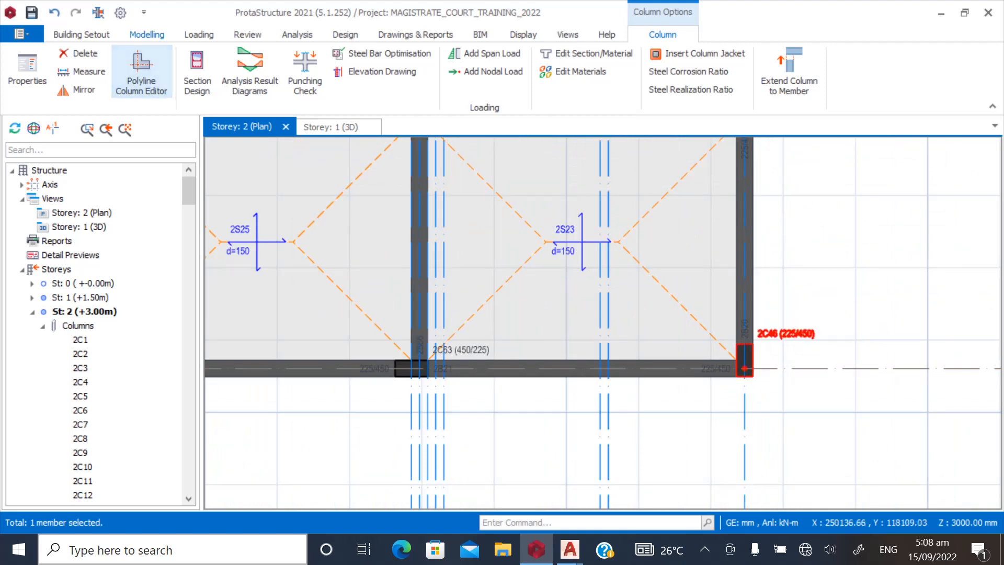
{"action": "left_click", "coordinate": [147, 34]}
{"action": "left_click", "coordinate": [238, 70]}
{"action": "scroll", "coordinate": [335, 316], "scroll_direction": "down", "scroll_amount": 3}
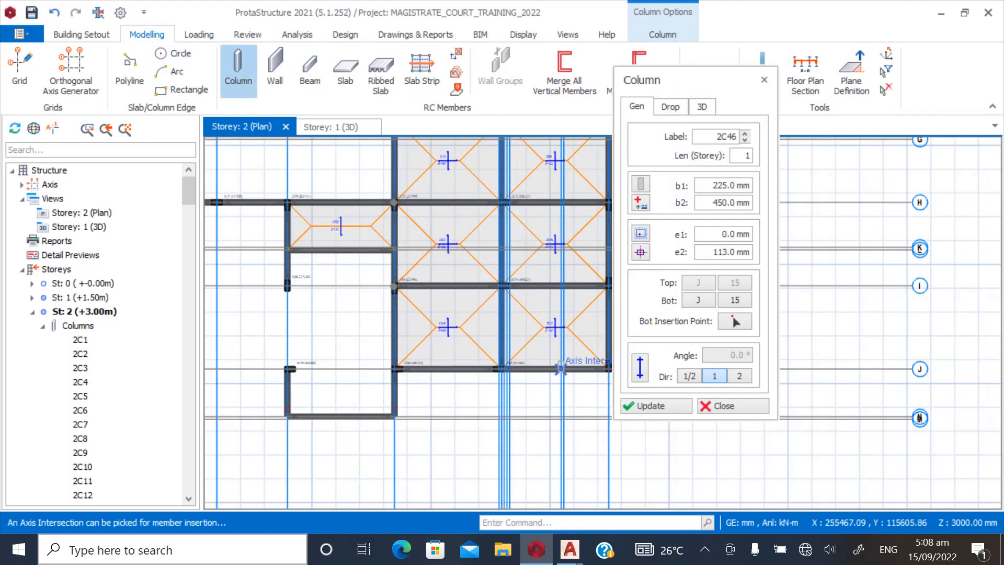
{"action": "scroll", "coordinate": [334, 316], "scroll_direction": "up", "scroll_amount": 4}
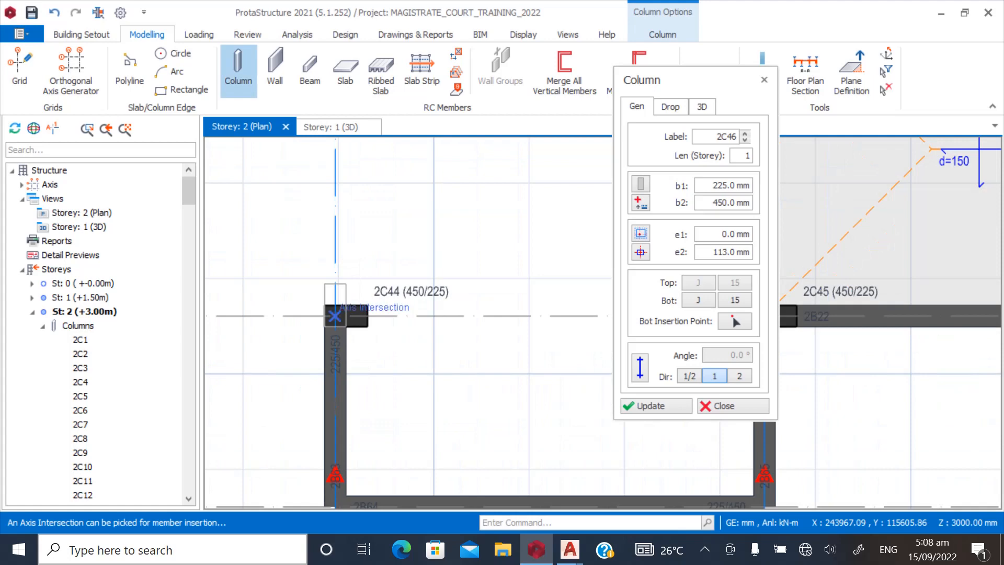
{"action": "left_click", "coordinate": [335, 316]}
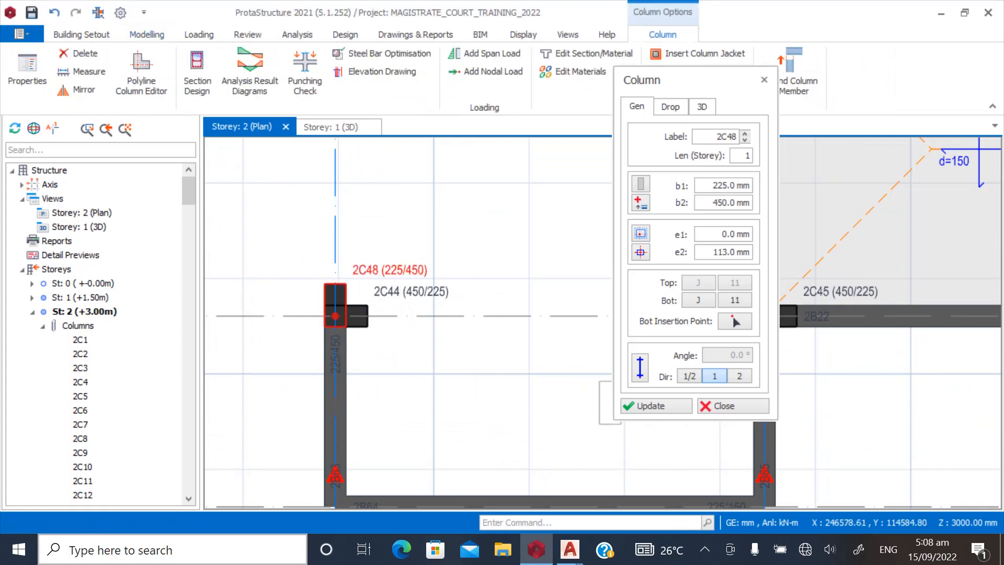
Close the column properties and delete the overlapping 450 x 225 mm column 2C44 at the same intersection
{"action": "left_click", "coordinate": [335, 316]}
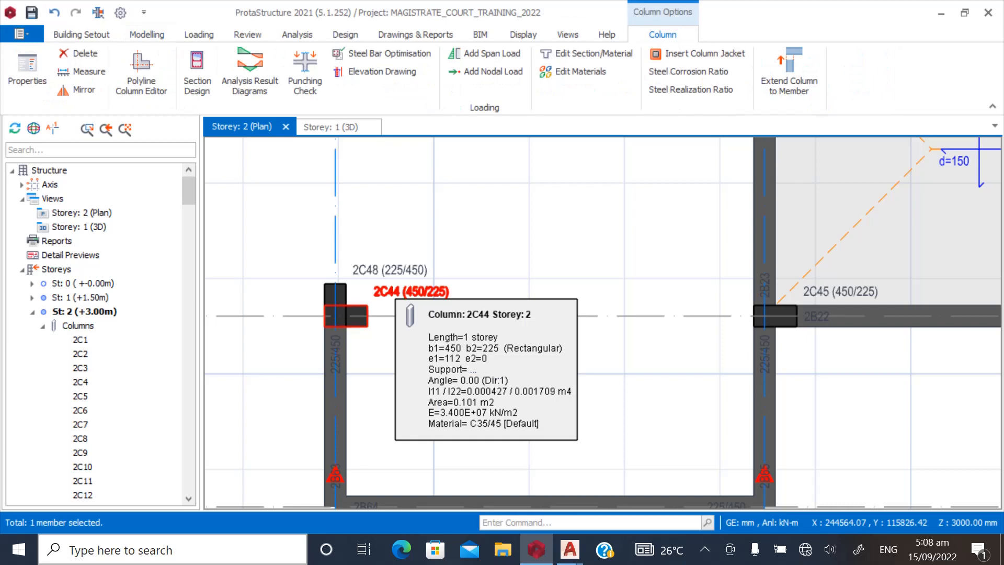
{"action": "key", "text": "Delete"}
{"action": "scroll", "coordinate": [392, 299], "scroll_direction": "down", "scroll_amount": 3}
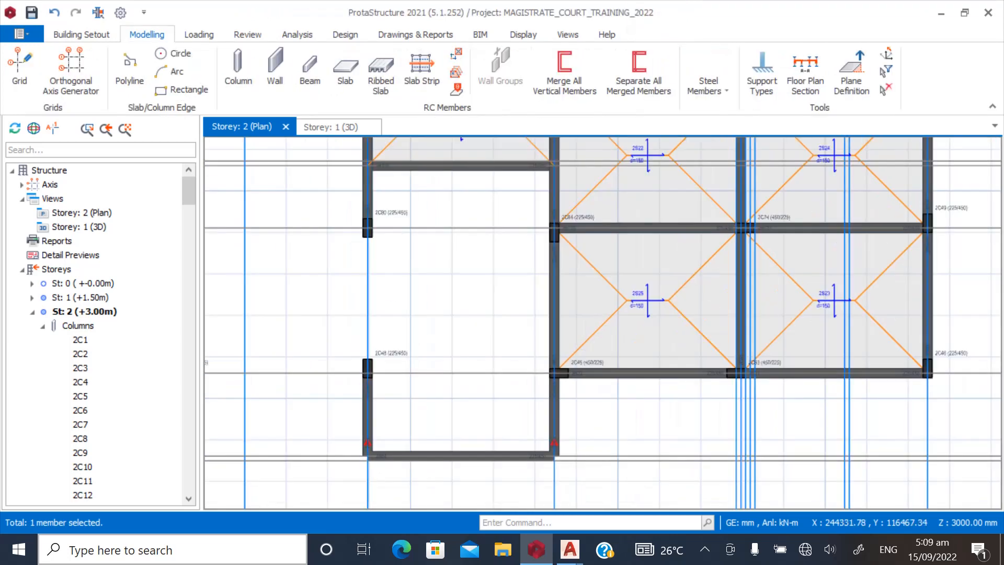
Insert a 225 x 450 mm beam on axis 11 between axes I and J, linking column 2C80 to the new column
{"action": "scroll", "coordinate": [377, 204], "scroll_direction": "up", "scroll_amount": 2}
{"action": "left_click", "coordinate": [360, 208]}
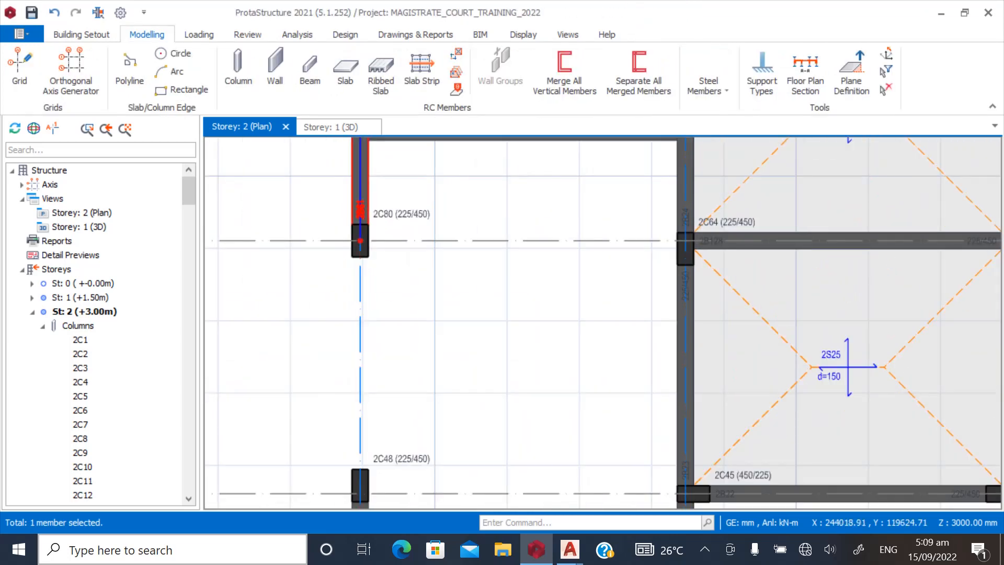
{"action": "left_click", "coordinate": [310, 68]}
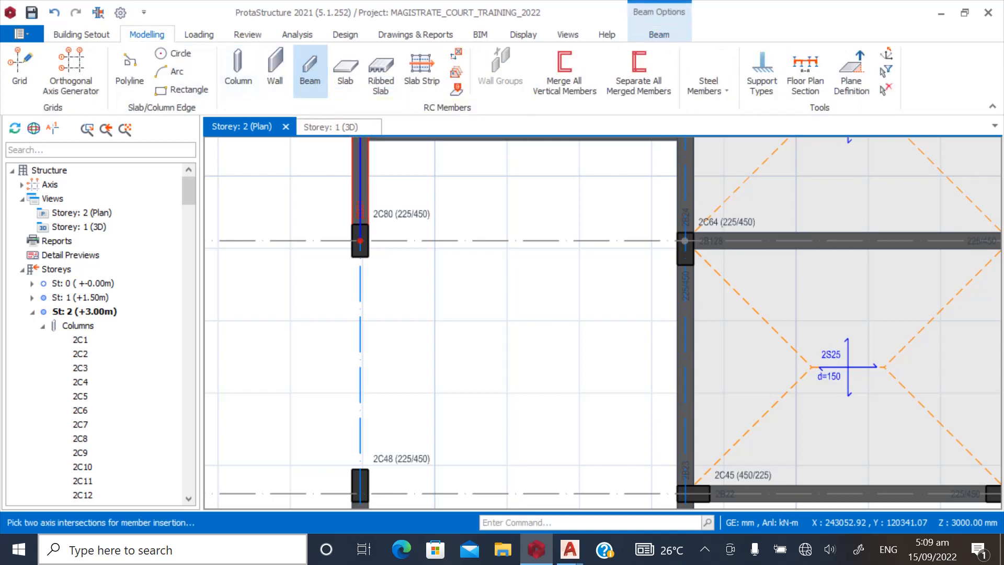
{"action": "scroll", "coordinate": [361, 303], "scroll_direction": "up", "scroll_amount": 2}
{"action": "scroll", "coordinate": [366, 199], "scroll_direction": "down", "scroll_amount": 2}
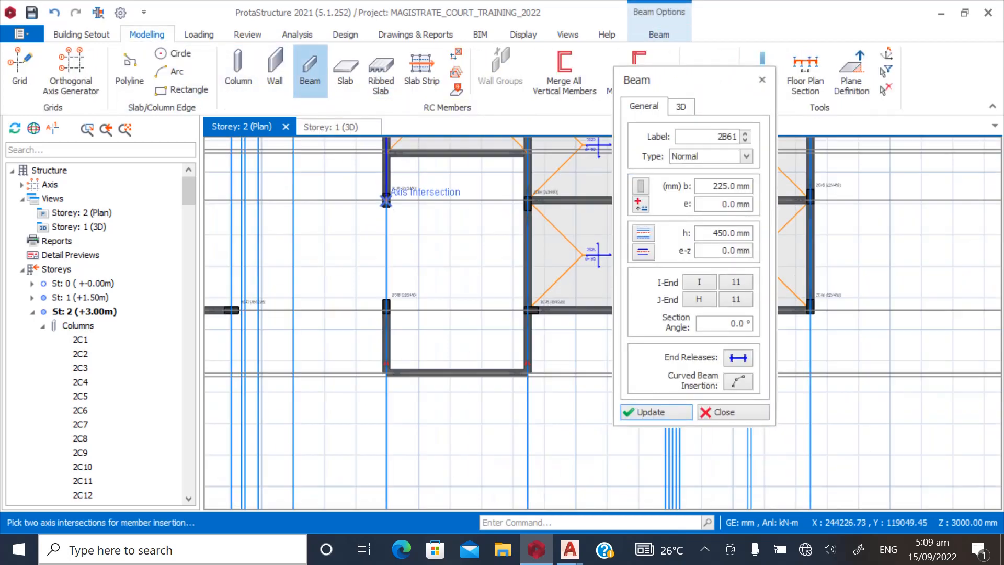
{"action": "scroll", "coordinate": [387, 251], "scroll_direction": "up", "scroll_amount": 2}
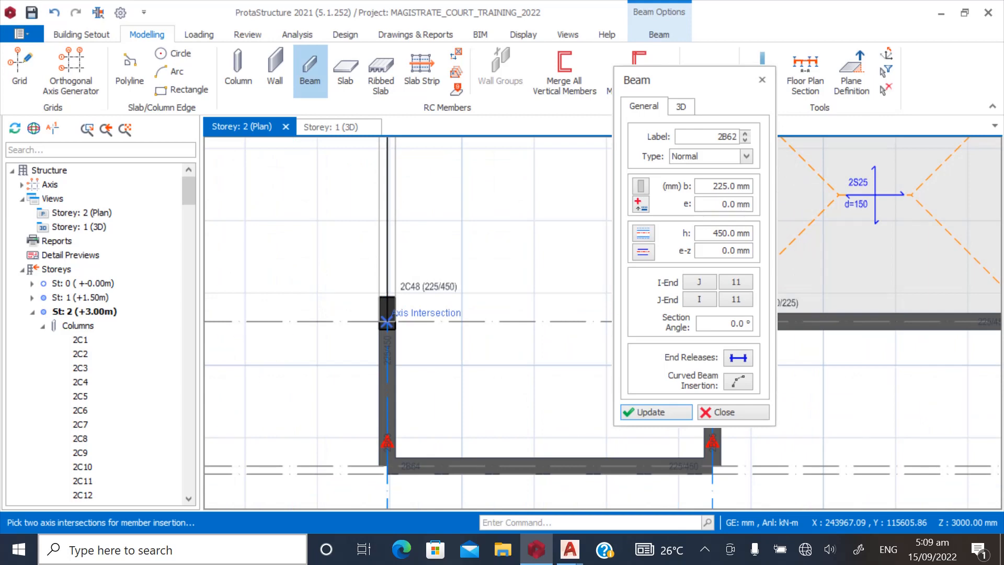
{"action": "left_click", "coordinate": [387, 322]}
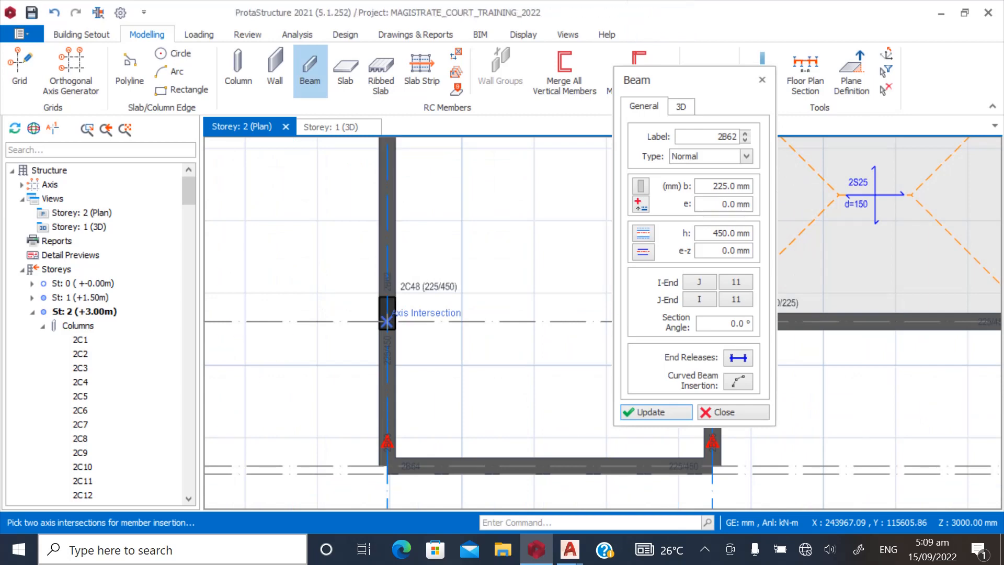
Insert a 225 x 450 mm beam on axis J from column 2C42 on axis 8 to axis 11, and end beam insertion
{"action": "scroll", "coordinate": [514, 375], "scroll_direction": "down", "scroll_amount": 5}
{"action": "scroll", "coordinate": [385, 373], "scroll_direction": "up", "scroll_amount": 4}
{"action": "scroll", "coordinate": [386, 373], "scroll_direction": "up", "scroll_amount": 2}
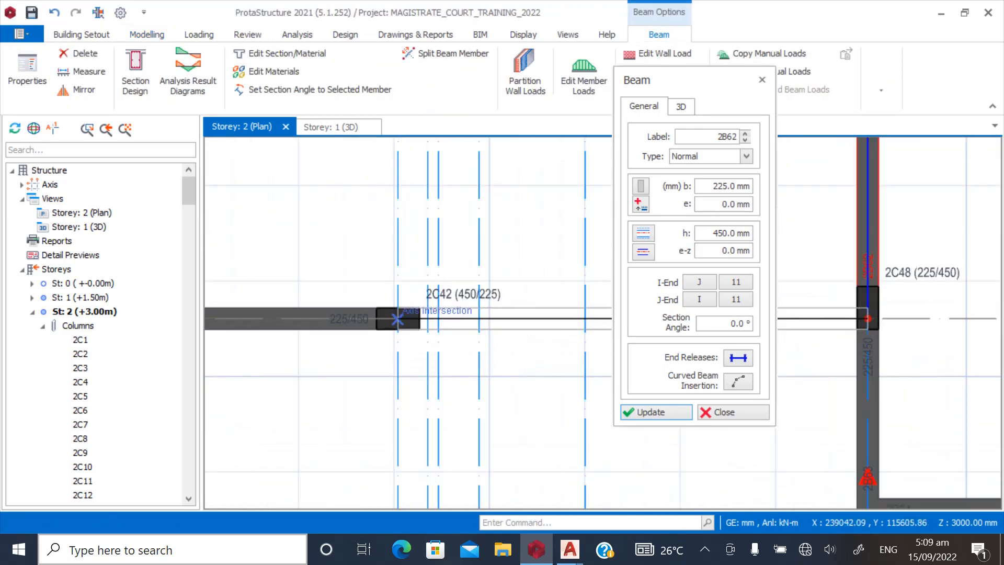
{"action": "left_click", "coordinate": [398, 319]}
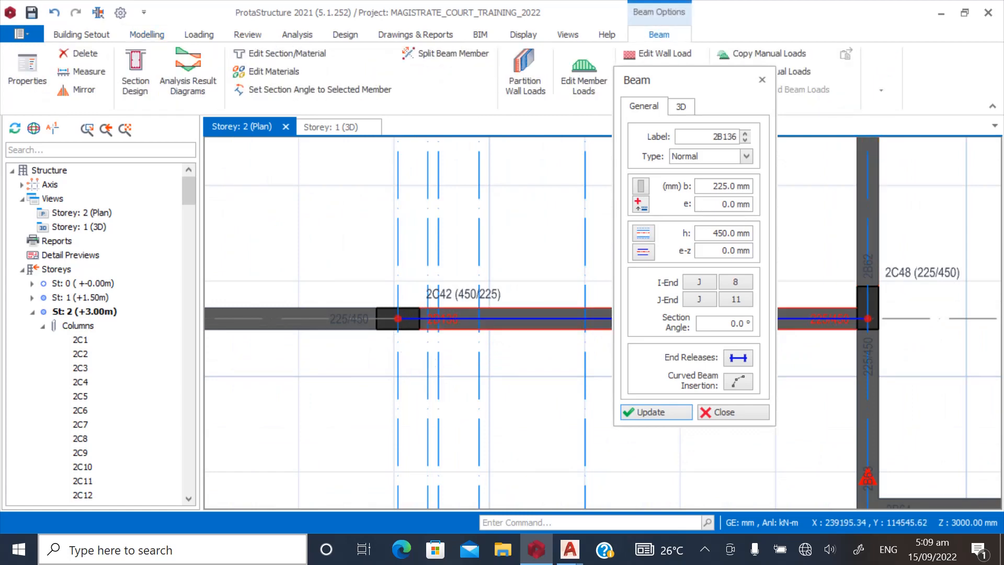
{"action": "scroll", "coordinate": [397, 318], "scroll_direction": "down", "scroll_amount": 4}
{"action": "scroll", "coordinate": [340, 370], "scroll_direction": "up", "scroll_amount": 5}
{"action": "scroll", "coordinate": [341, 370], "scroll_direction": "down", "scroll_amount": 5}
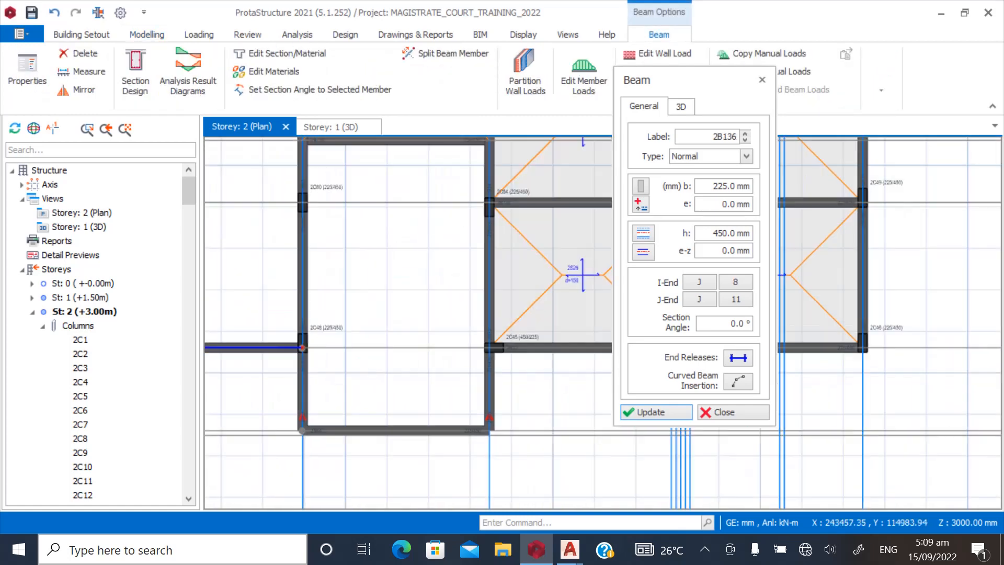
{"action": "key", "text": "Escape"}
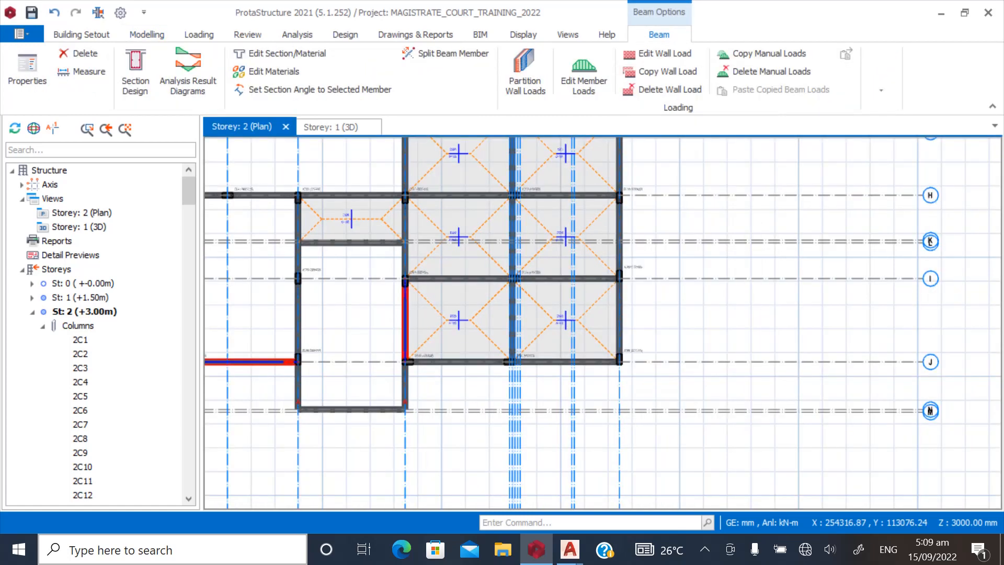
Insert a 150 mm beam-region slab in the bay bounded by axes L, N, 11 and 12
{"action": "left_click", "coordinate": [360, 230]}
{"action": "left_click", "coordinate": [147, 34]}
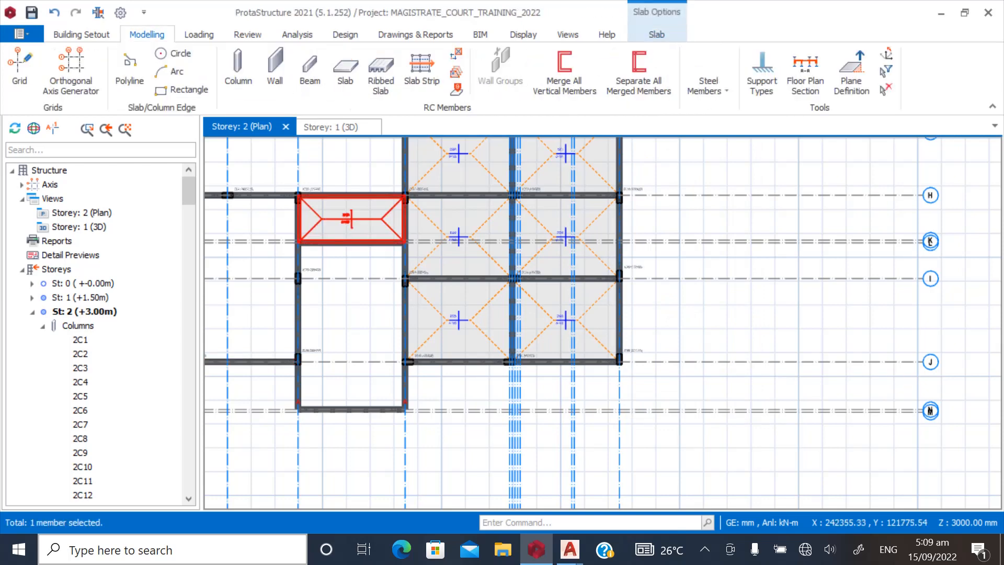
{"action": "left_click", "coordinate": [345, 70]}
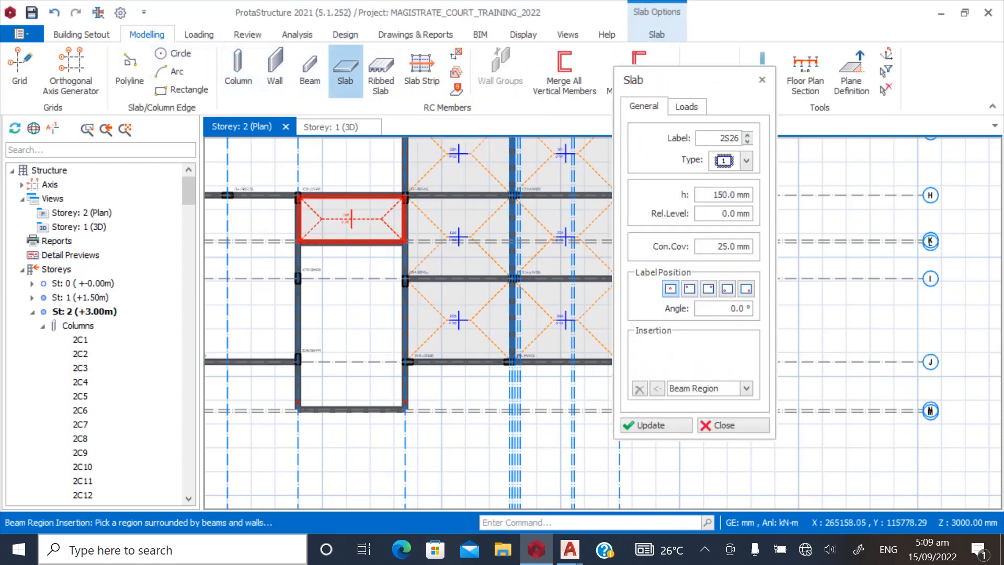
{"action": "left_click", "coordinate": [352, 324]}
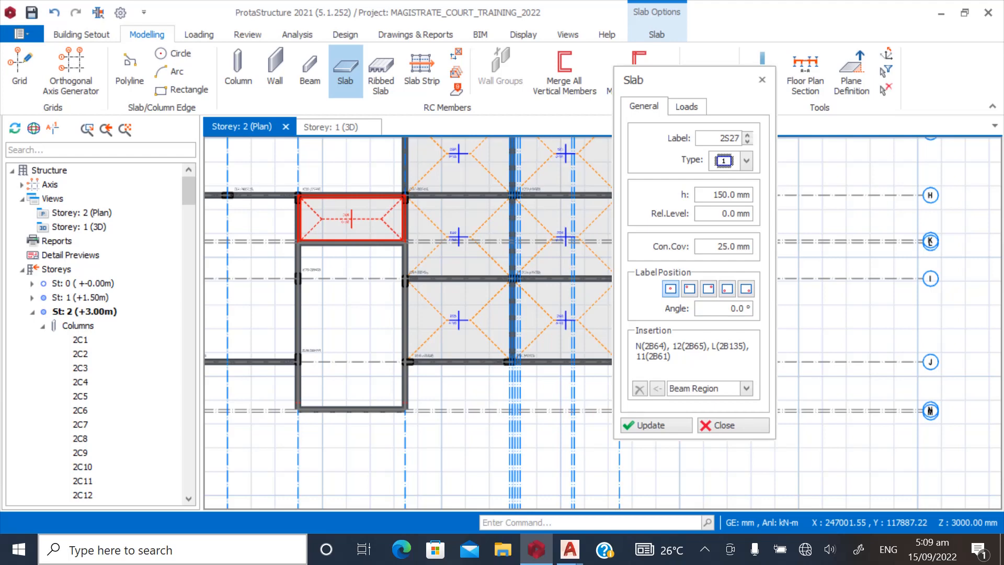
{"action": "left_click", "coordinate": [365, 310]}
{"action": "scroll", "coordinate": [498, 370], "scroll_direction": "down", "scroll_amount": 2}
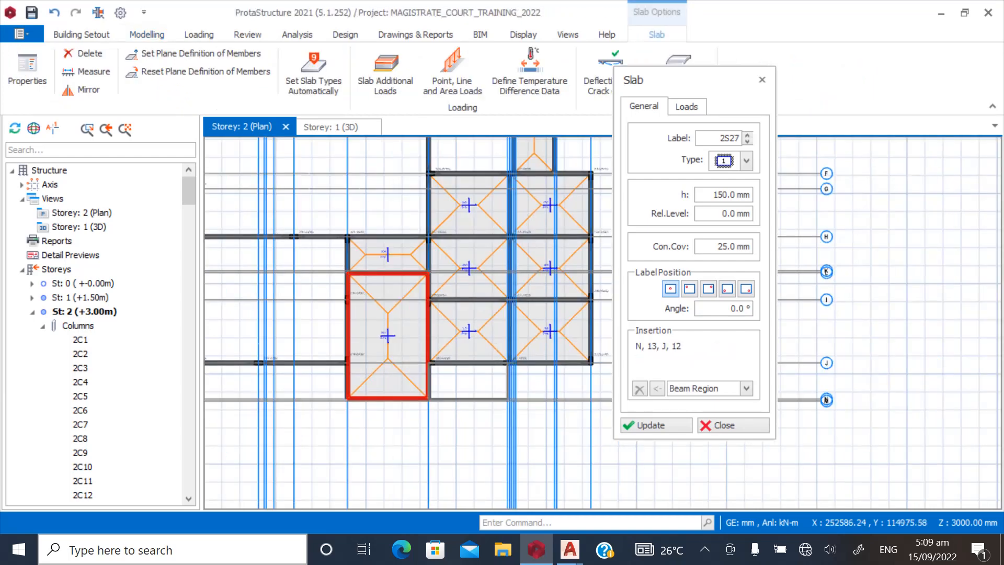
{"action": "middle_click_drag", "start_coordinate": [496, 371], "coordinate": [589, 377]}
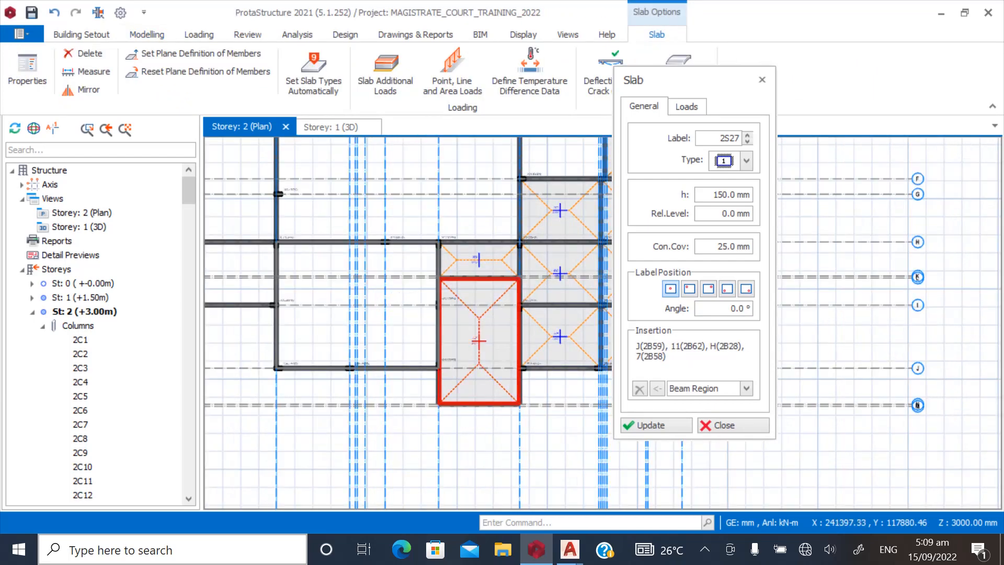
Insert 150 mm beam-region slabs in the bay bounded by axes H, J, 7 and 11 and the bay bounded by H, I, 6 and 7
{"action": "left_click", "coordinate": [426, 345]}
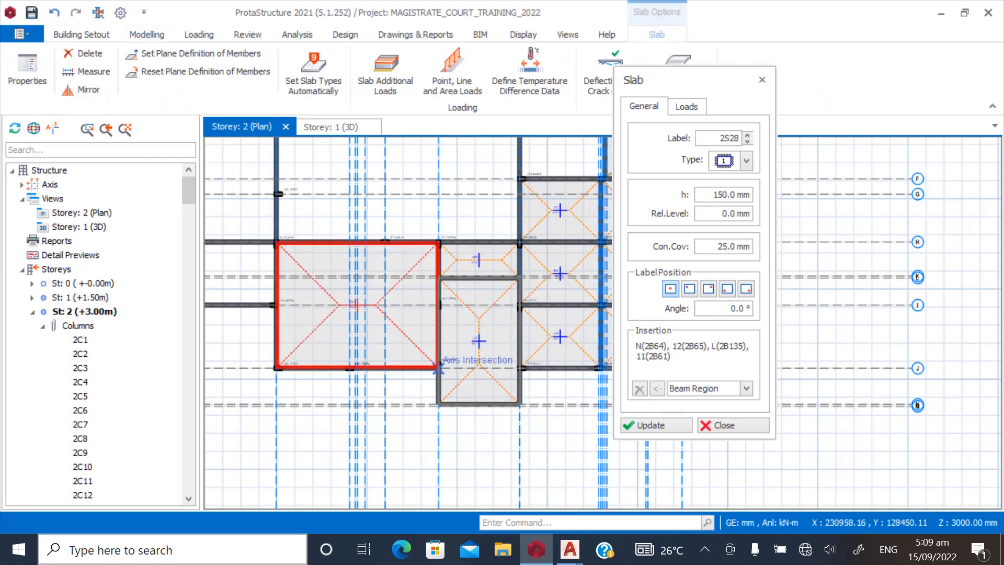
{"action": "scroll", "coordinate": [470, 376], "scroll_direction": "down", "scroll_amount": 2}
{"action": "scroll", "coordinate": [397, 371], "scroll_direction": "up", "scroll_amount": 2}
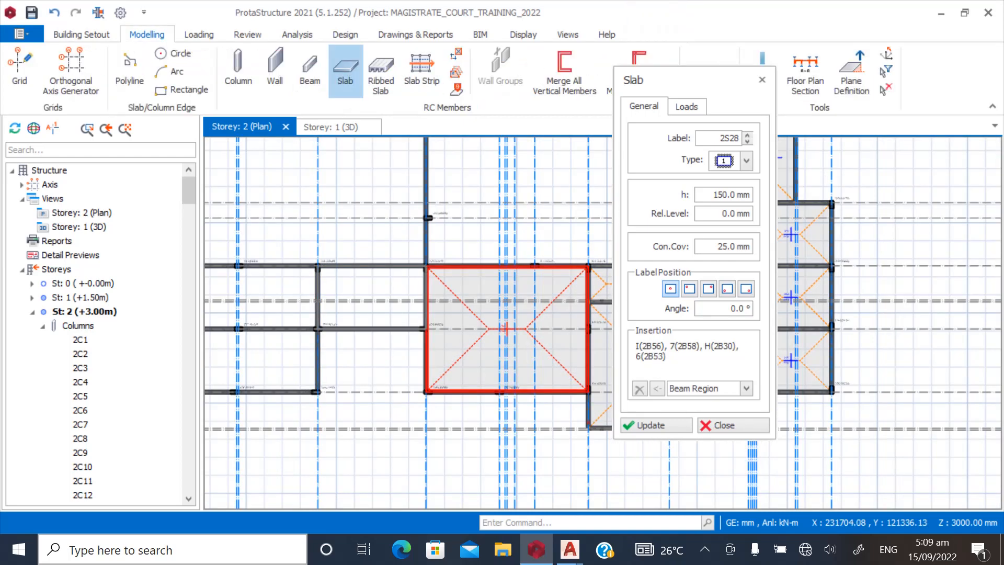
{"action": "left_click", "coordinate": [371, 297]}
Insert 150 mm slabs in the two bays between axes 4 and 6, one from H to I and one from I to J
{"action": "scroll", "coordinate": [471, 325], "scroll_direction": "down", "scroll_amount": 2}
{"action": "scroll", "coordinate": [576, 277], "scroll_direction": "up", "scroll_amount": 2}
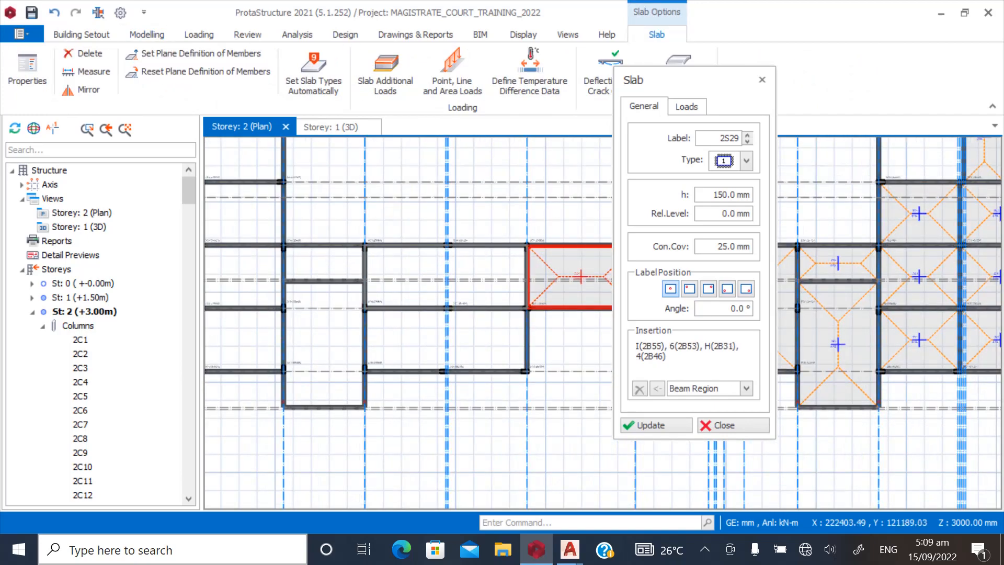
{"action": "left_click", "coordinate": [445, 276]}
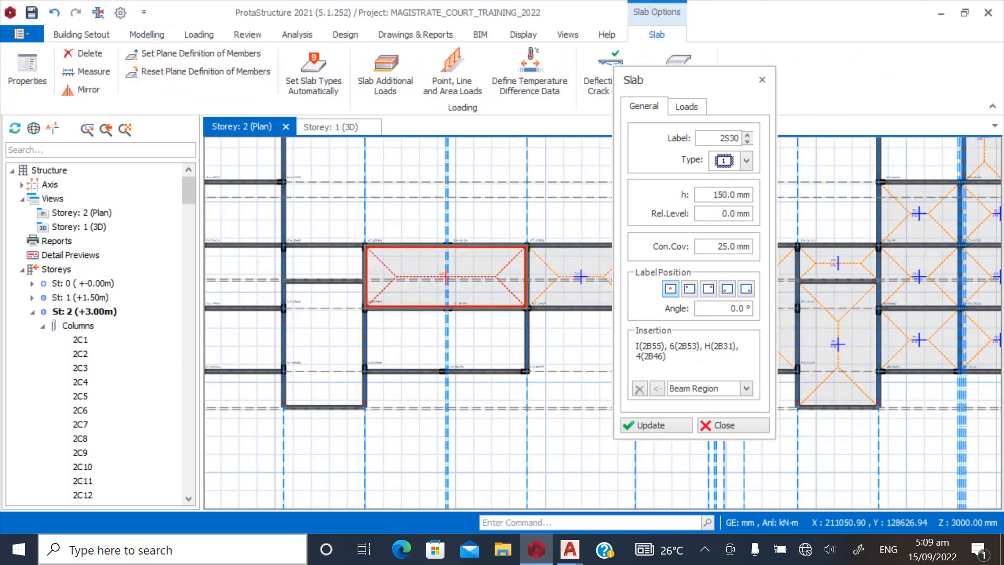
{"action": "left_click", "coordinate": [445, 338]}
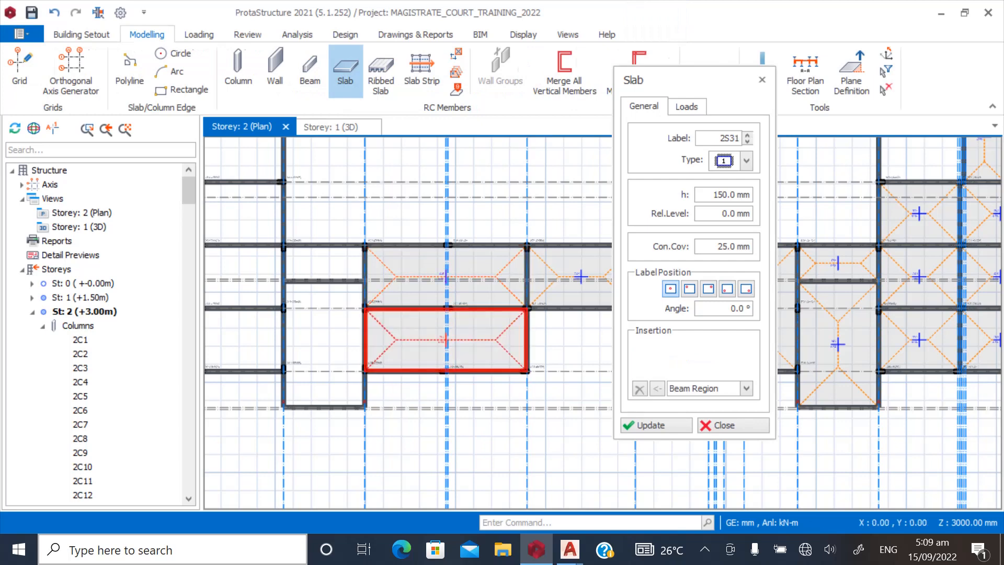
Insert 150 mm slabs between axes 3 and 4, one in bay L to N and one in bay H to L
{"action": "scroll", "coordinate": [315, 356], "scroll_direction": "up", "scroll_amount": 1}
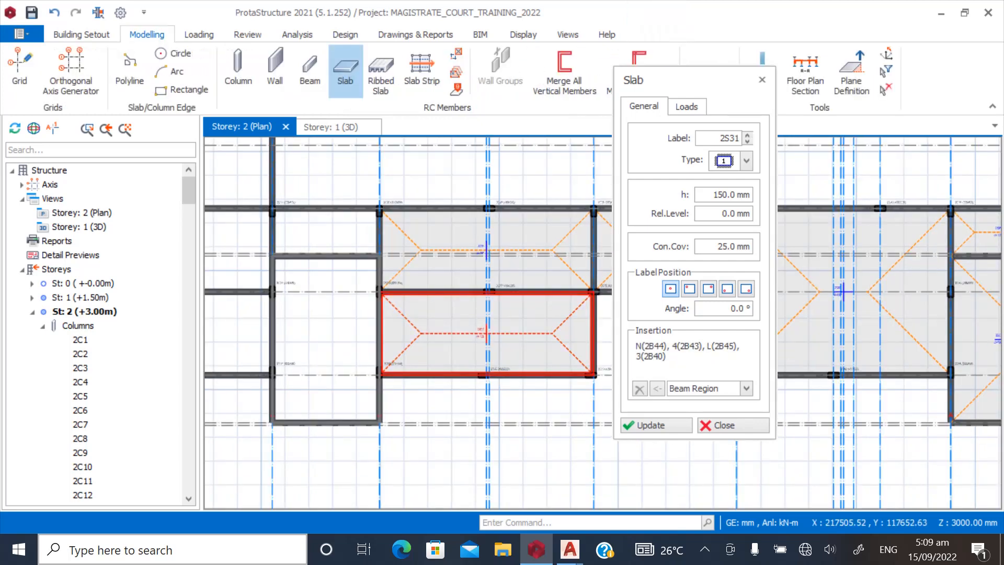
{"action": "left_click", "coordinate": [326, 339]}
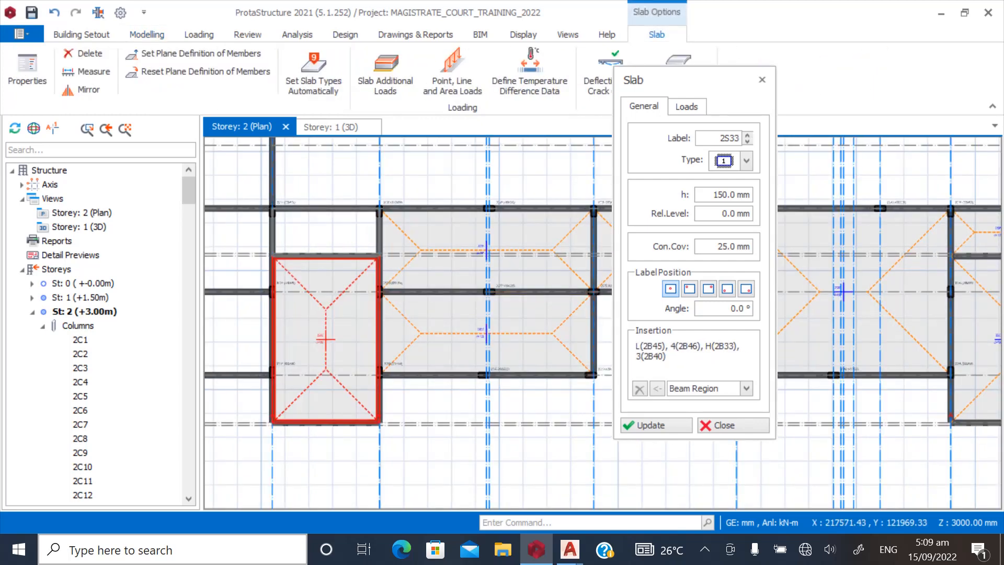
{"action": "left_click", "coordinate": [326, 232]}
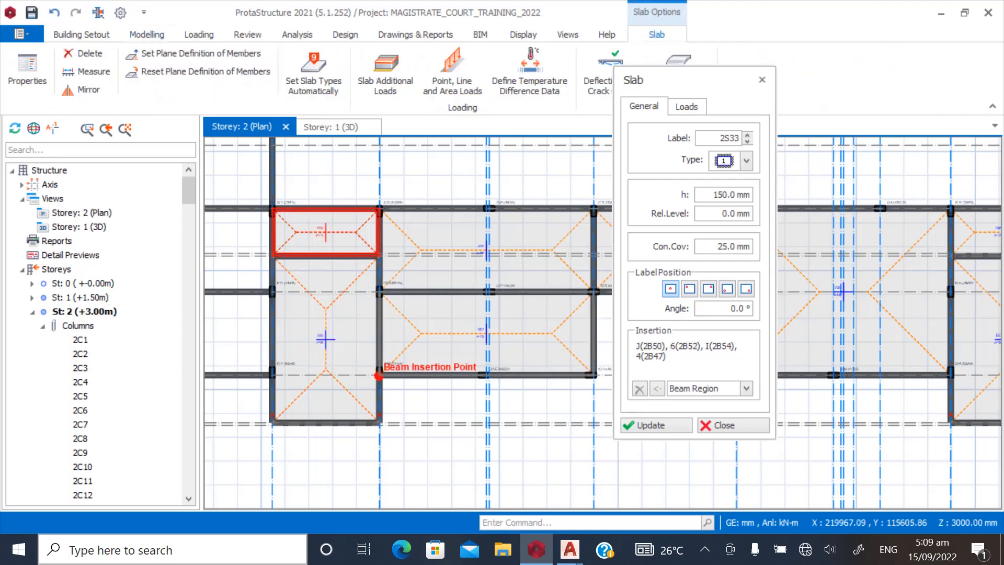
Fill the three bays between axes 2 and 3, from axis J up to axis F, with 150 mm beam-region slabs
{"action": "scroll", "coordinate": [284, 387], "scroll_direction": "down", "scroll_amount": 2}
{"action": "scroll", "coordinate": [283, 387], "scroll_direction": "up", "scroll_amount": 2}
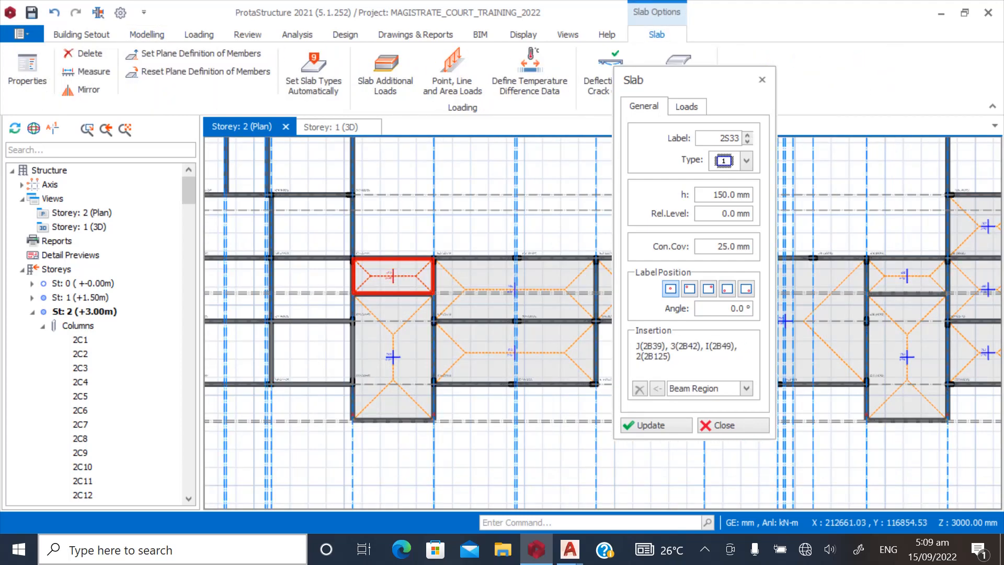
{"action": "left_click", "coordinate": [312, 352]}
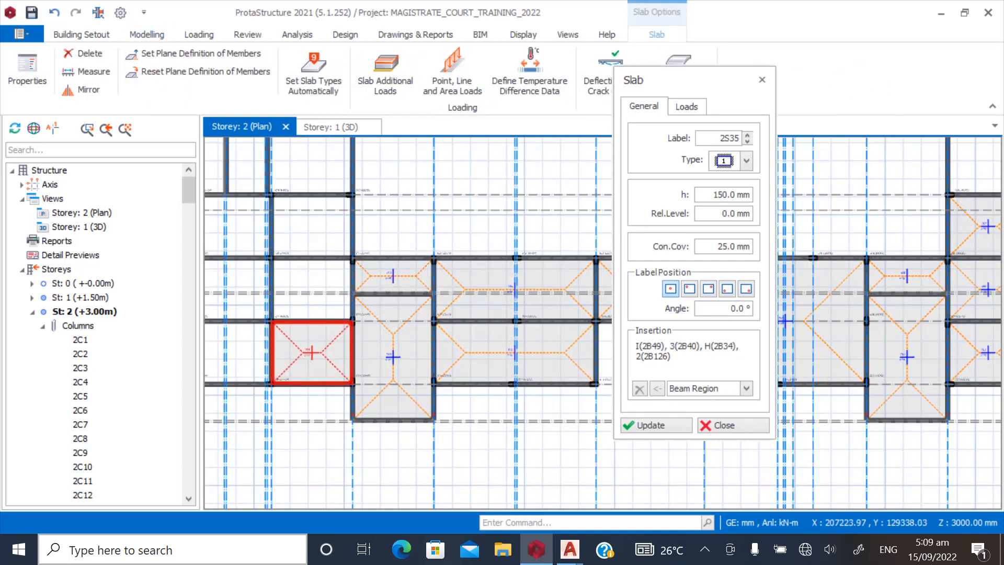
{"action": "left_click", "coordinate": [312, 289]}
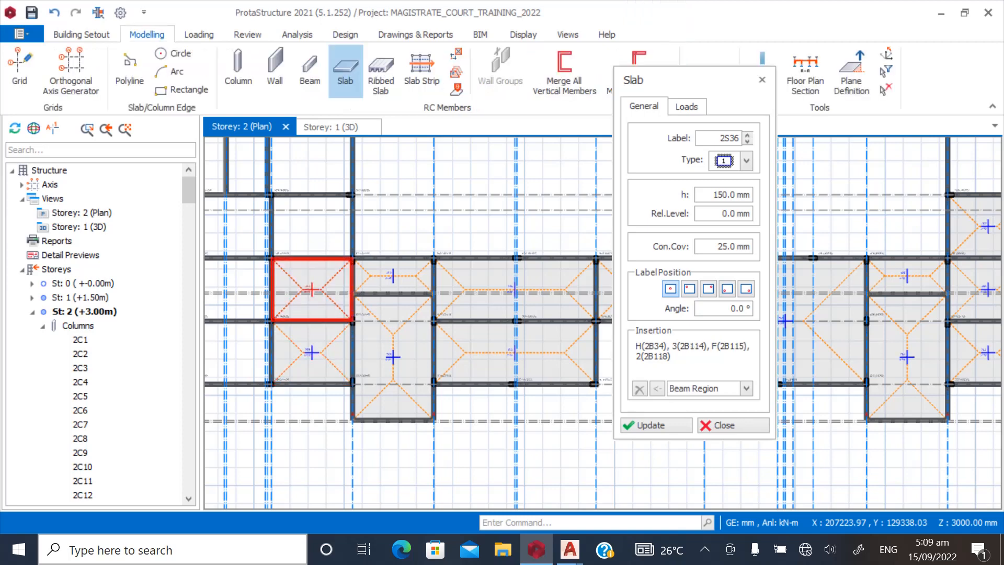
{"action": "left_click", "coordinate": [312, 226]}
Fill the three bays between axes 1 and 2, from axis F down to axis J, with 150 mm beam-region slabs
{"action": "scroll", "coordinate": [408, 392], "scroll_direction": "down", "scroll_amount": 2}
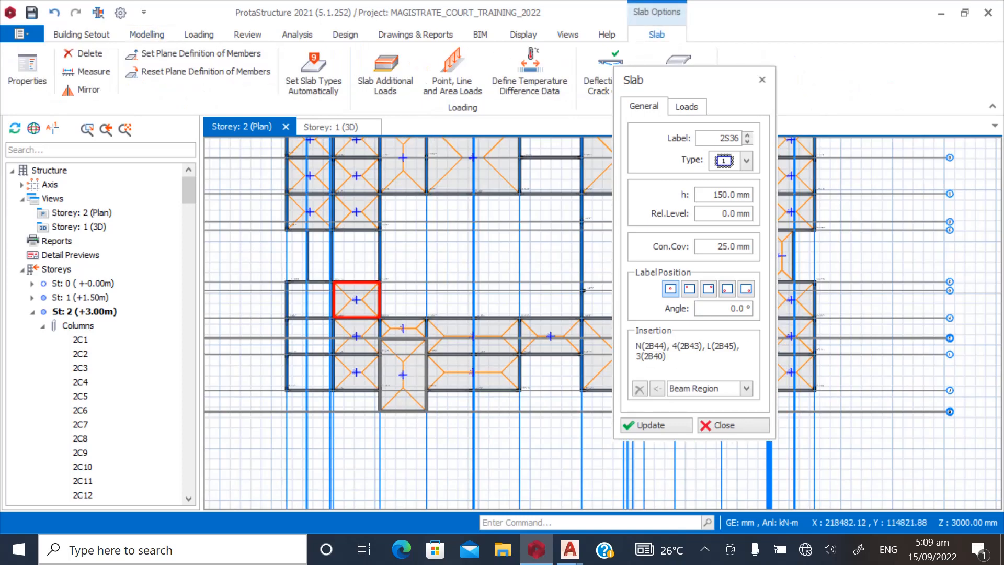
{"action": "scroll", "coordinate": [282, 377], "scroll_direction": "up", "scroll_amount": 2}
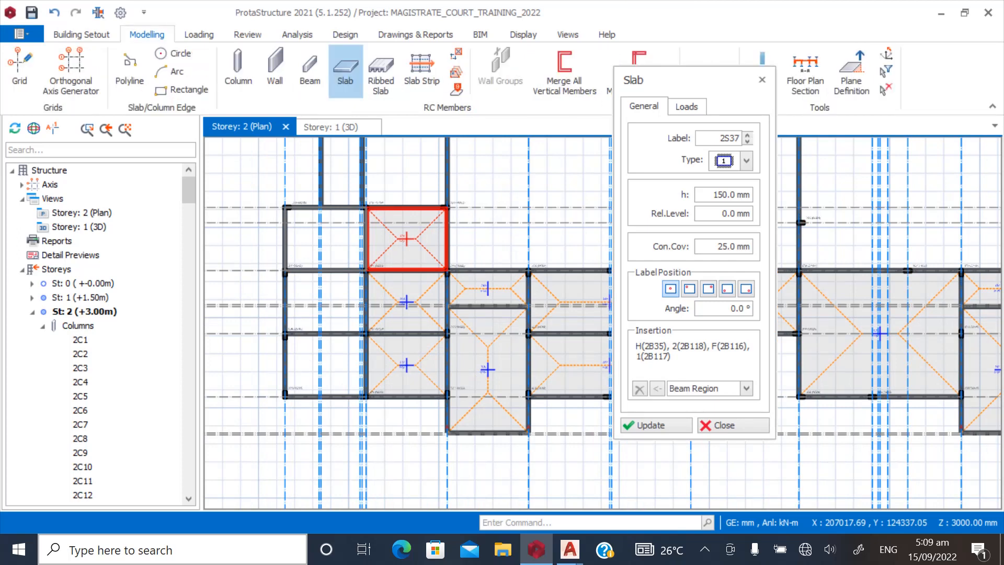
{"action": "left_click", "coordinate": [324, 238]}
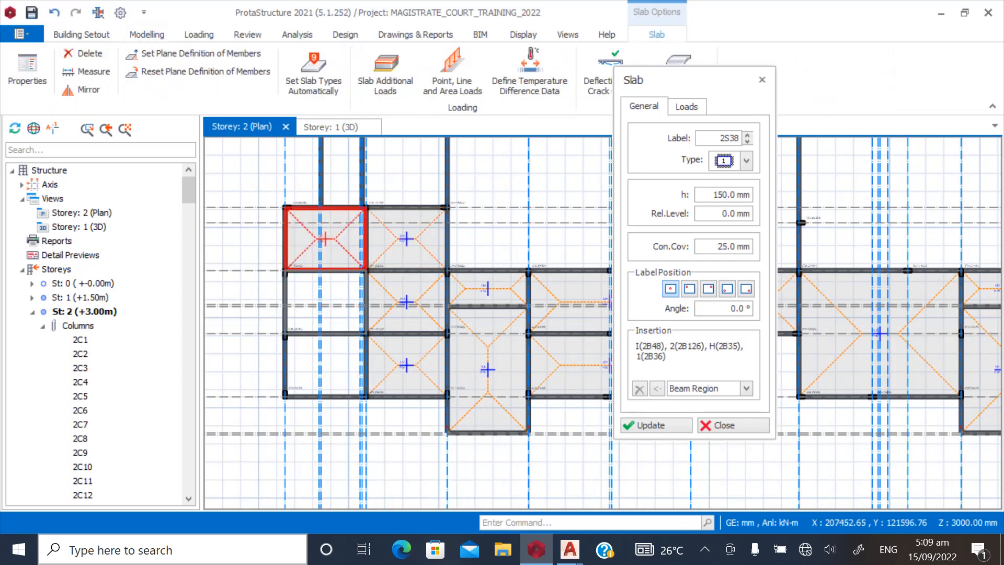
{"action": "left_click", "coordinate": [325, 303]}
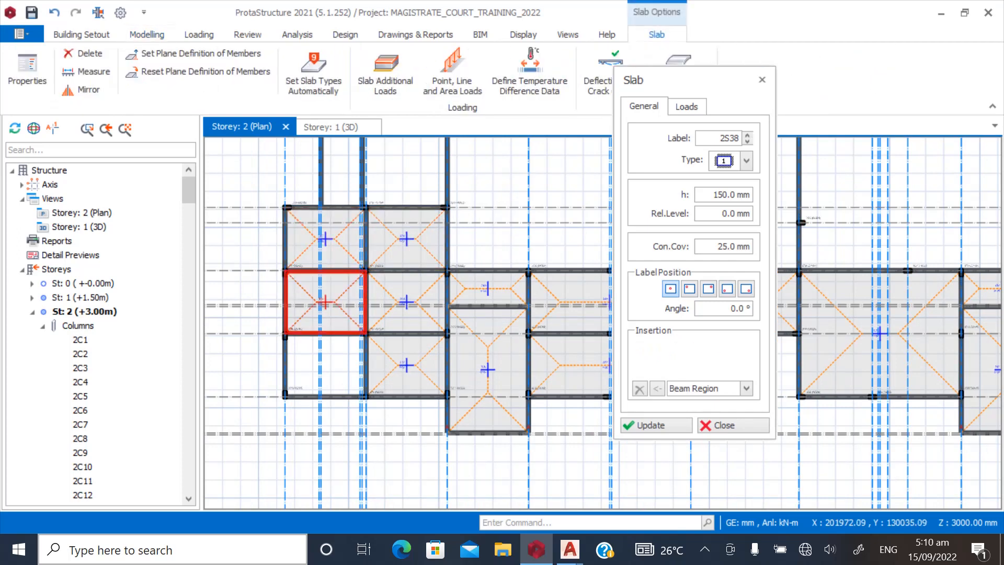
{"action": "left_click", "coordinate": [325, 365]}
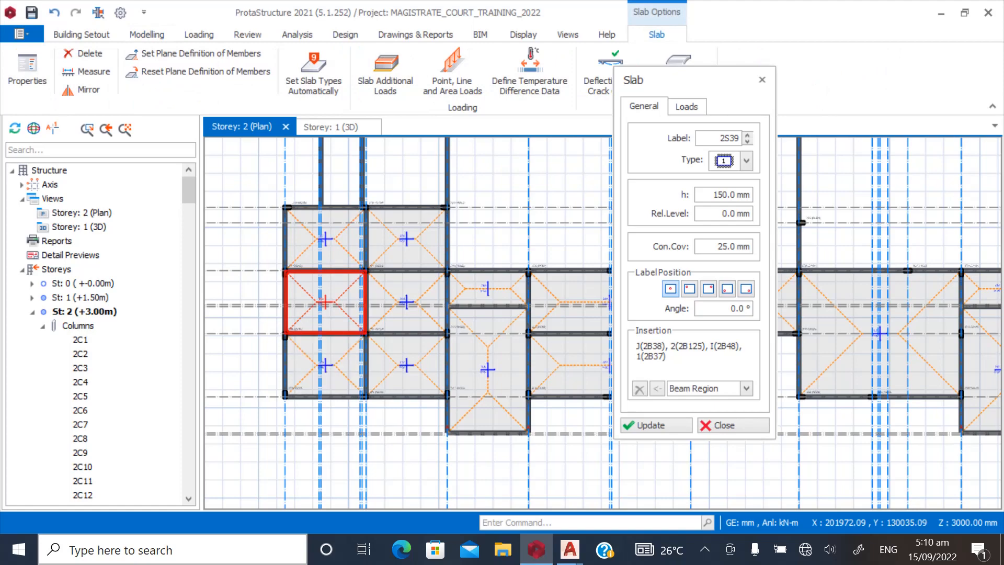
Insert a 150 mm slab in the narrow bay bounded by axes E, F, 24 and 25, and end slab insertion
{"action": "scroll", "coordinate": [266, 332], "scroll_direction": "down", "scroll_amount": 3}
{"action": "scroll", "coordinate": [266, 332], "scroll_direction": "up", "scroll_amount": 2}
{"action": "scroll", "coordinate": [266, 332], "scroll_direction": "up", "scroll_amount": 3}
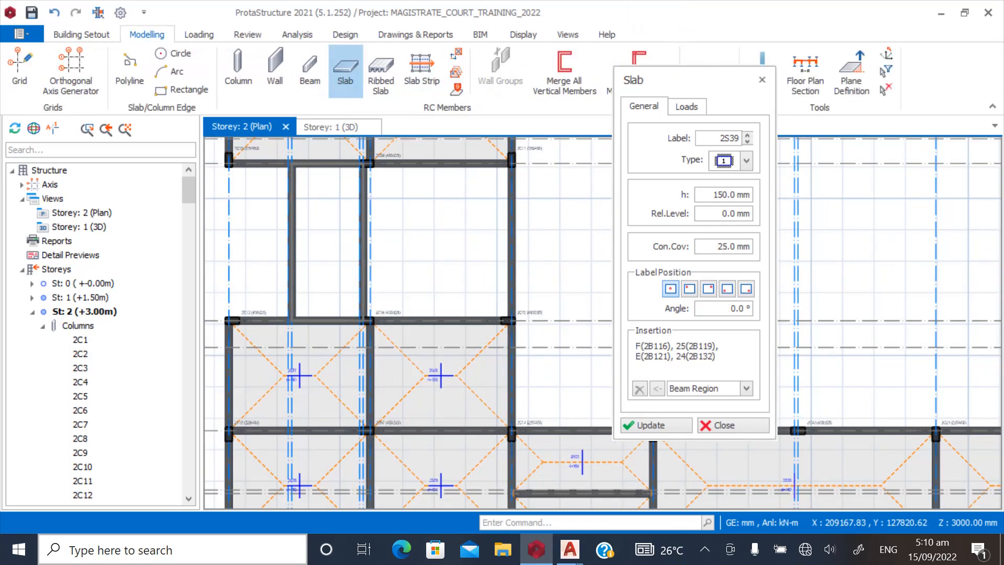
{"action": "left_click", "coordinate": [328, 240]}
{"action": "scroll", "coordinate": [251, 286], "scroll_direction": "down", "scroll_amount": 3}
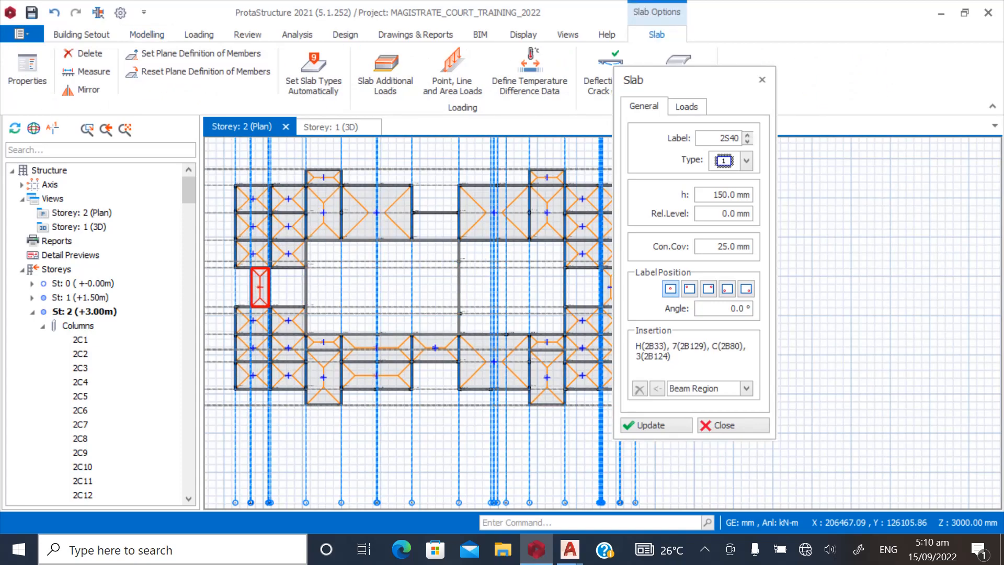
{"action": "scroll", "coordinate": [317, 288], "scroll_direction": "down", "scroll_amount": 1}
{"action": "scroll", "coordinate": [552, 289], "scroll_direction": "up", "scroll_amount": 2}
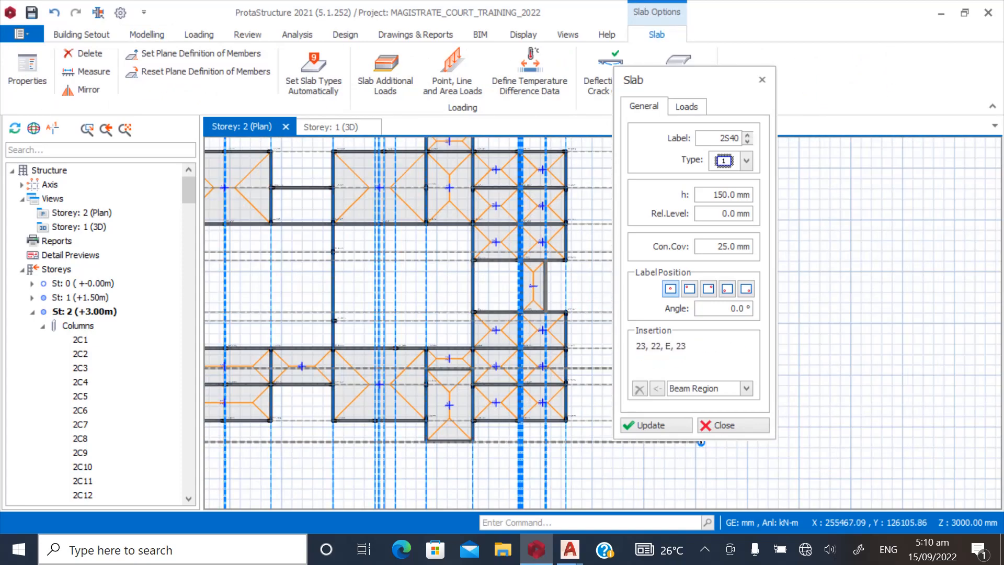
{"action": "left_click", "coordinate": [733, 425]}
{"action": "scroll", "coordinate": [465, 305], "scroll_direction": "down", "scroll_amount": 2}
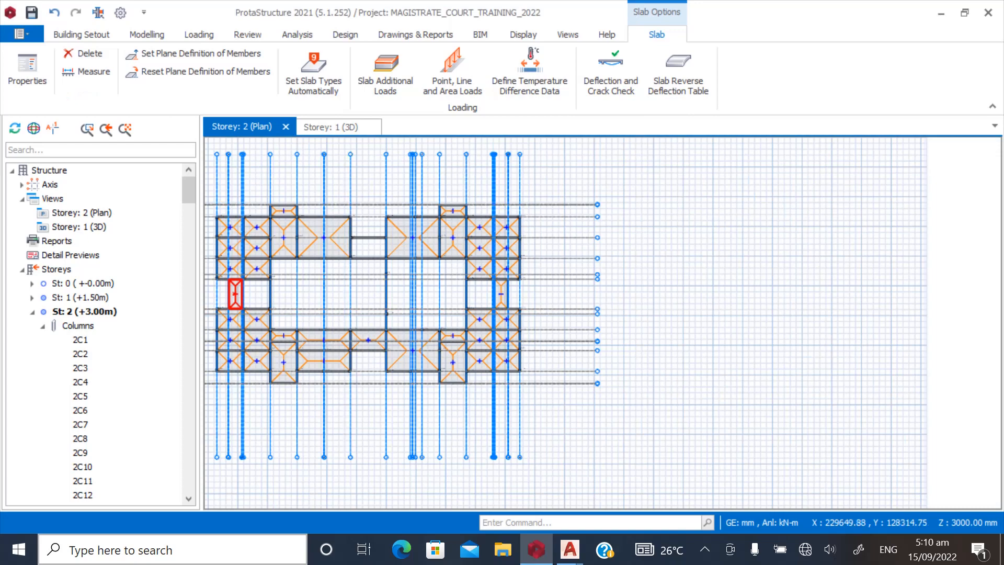
{"action": "key", "text": "Escape"}
Examine the whole Storey 2 plan for bays that still need slabs
{"action": "scroll", "coordinate": [346, 293], "scroll_direction": "up", "scroll_amount": 3}
{"action": "scroll", "coordinate": [421, 267], "scroll_direction": "down", "scroll_amount": 2}
{"action": "scroll", "coordinate": [381, 286], "scroll_direction": "up", "scroll_amount": 3}
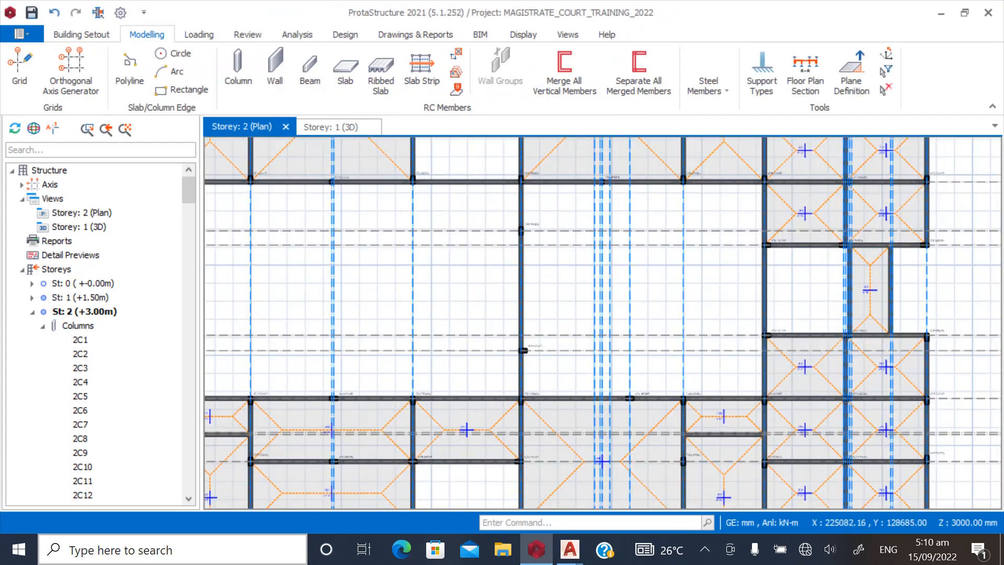
{"action": "scroll", "coordinate": [416, 295], "scroll_direction": "down", "scroll_amount": 2}
{"action": "scroll", "coordinate": [414, 292], "scroll_direction": "down", "scroll_amount": 2}
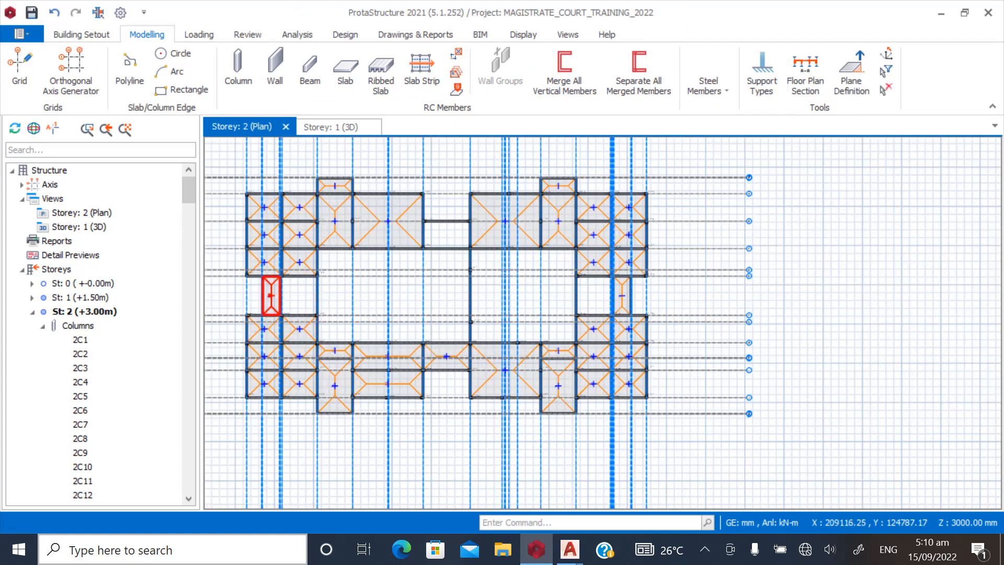
{"action": "scroll", "coordinate": [272, 314], "scroll_direction": "down", "scroll_amount": 1}
{"action": "scroll", "coordinate": [280, 201], "scroll_direction": "up", "scroll_amount": 3}
{"action": "scroll", "coordinate": [264, 246], "scroll_direction": "up", "scroll_amount": 1}
{"action": "scroll", "coordinate": [361, 221], "scroll_direction": "down", "scroll_amount": 2}
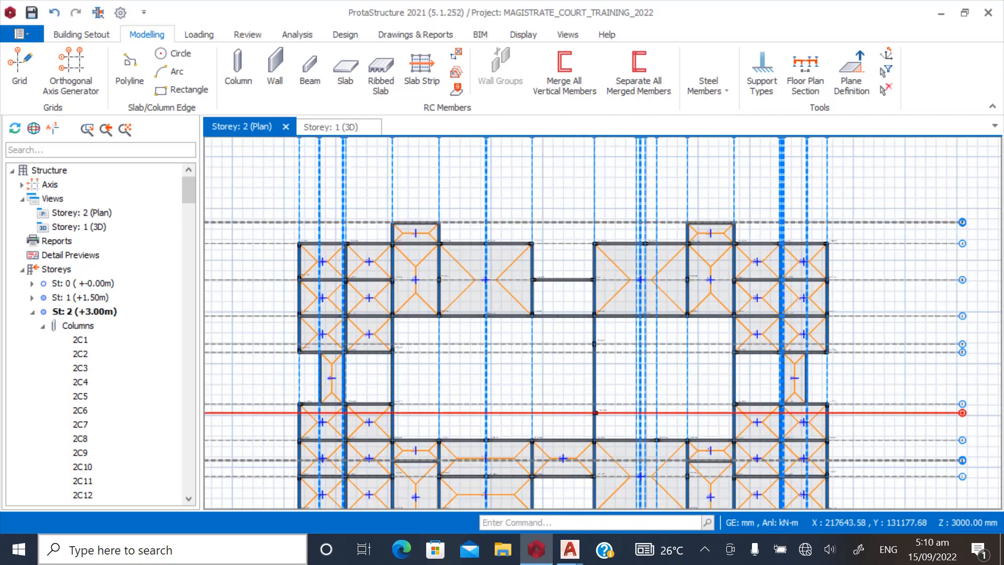
{"action": "scroll", "coordinate": [476, 372], "scroll_direction": "down", "scroll_amount": 1}
{"action": "scroll", "coordinate": [506, 387], "scroll_direction": "up", "scroll_amount": 2}
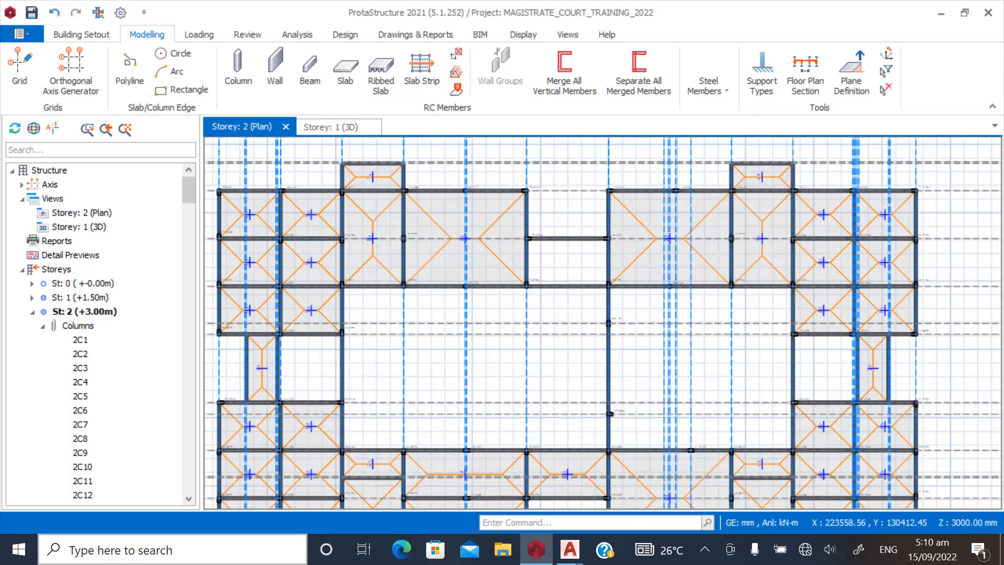
{"action": "scroll", "coordinate": [460, 419], "scroll_direction": "down", "scroll_amount": 3}
{"action": "scroll", "coordinate": [602, 261], "scroll_direction": "up", "scroll_amount": 4}
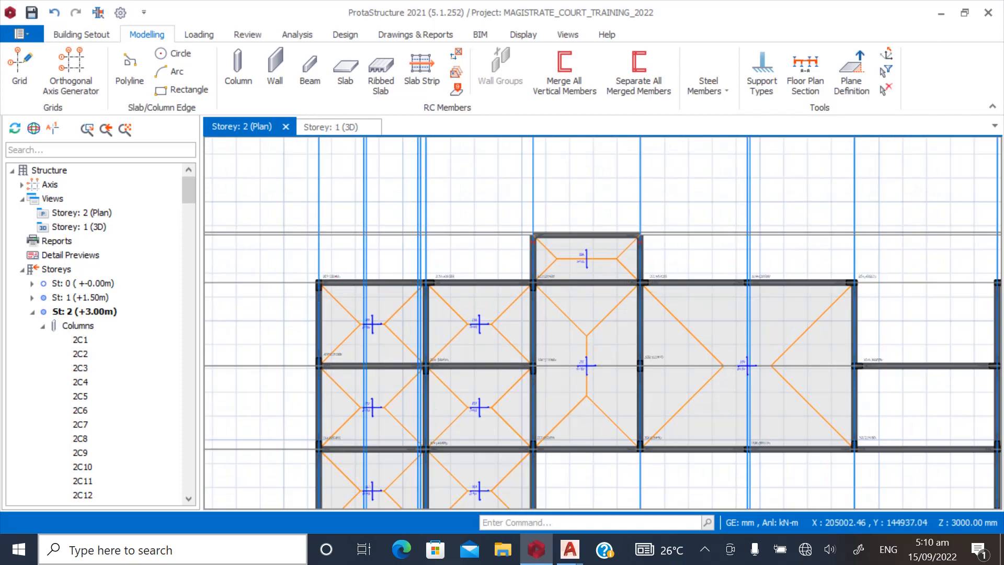
{"action": "scroll", "coordinate": [680, 262], "scroll_direction": "down", "scroll_amount": 2}
{"action": "scroll", "coordinate": [291, 180], "scroll_direction": "down", "scroll_amount": 2}
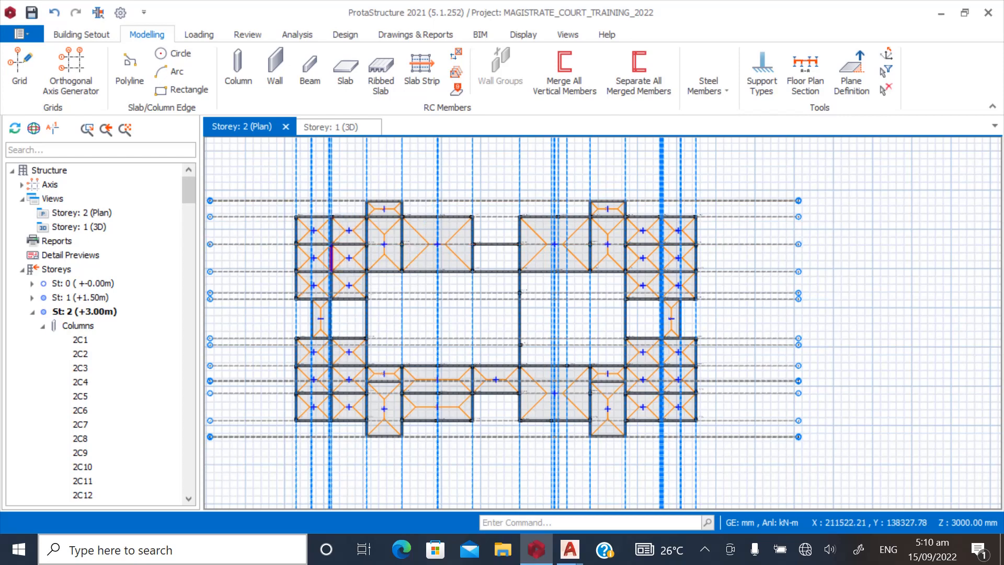
Switch to the Storey 1 plan and deactivate its first floor architectural reference drawing
{"action": "left_click", "coordinate": [80, 297]}
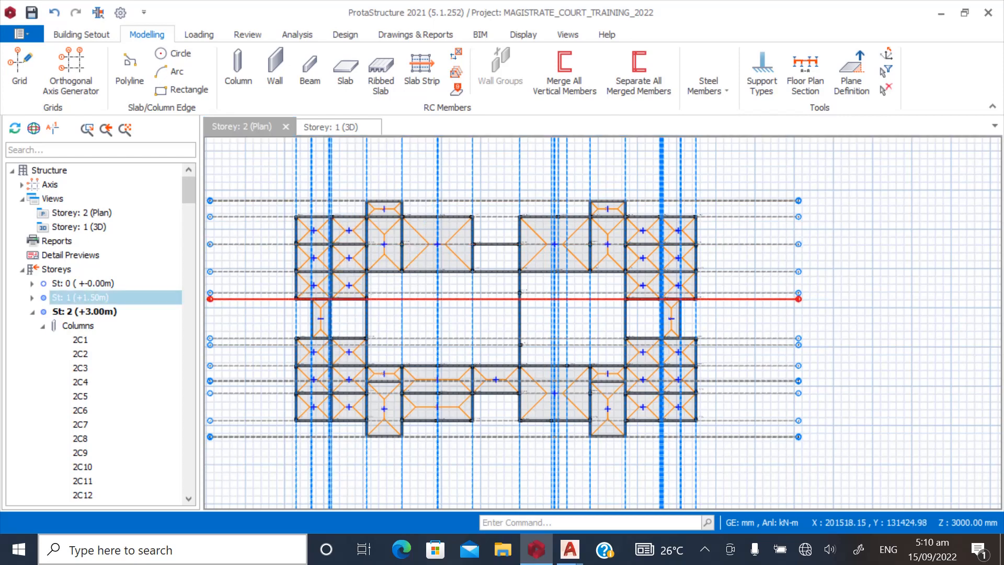
{"action": "scroll", "coordinate": [262, 214], "scroll_direction": "up", "scroll_amount": 4}
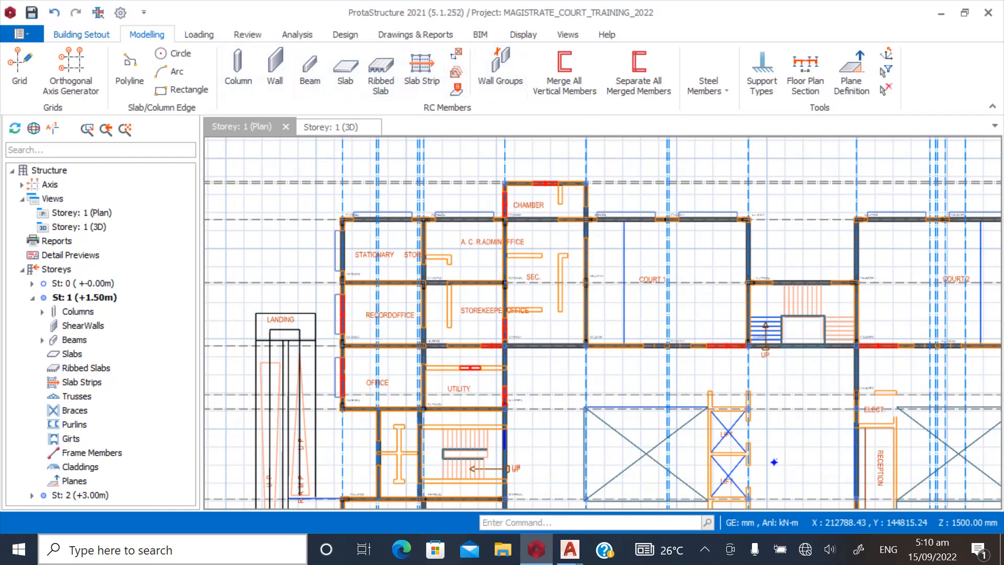
{"action": "left_click", "coordinate": [82, 34]}
{"action": "left_click", "coordinate": [579, 73]}
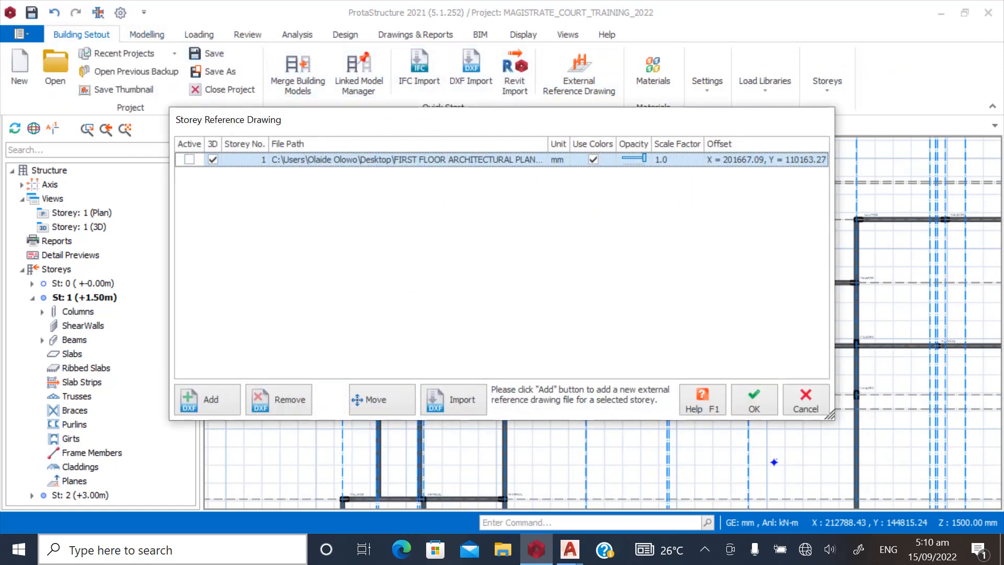
{"action": "left_click", "coordinate": [754, 400]}
{"action": "scroll", "coordinate": [410, 267], "scroll_direction": "down", "scroll_amount": 5}
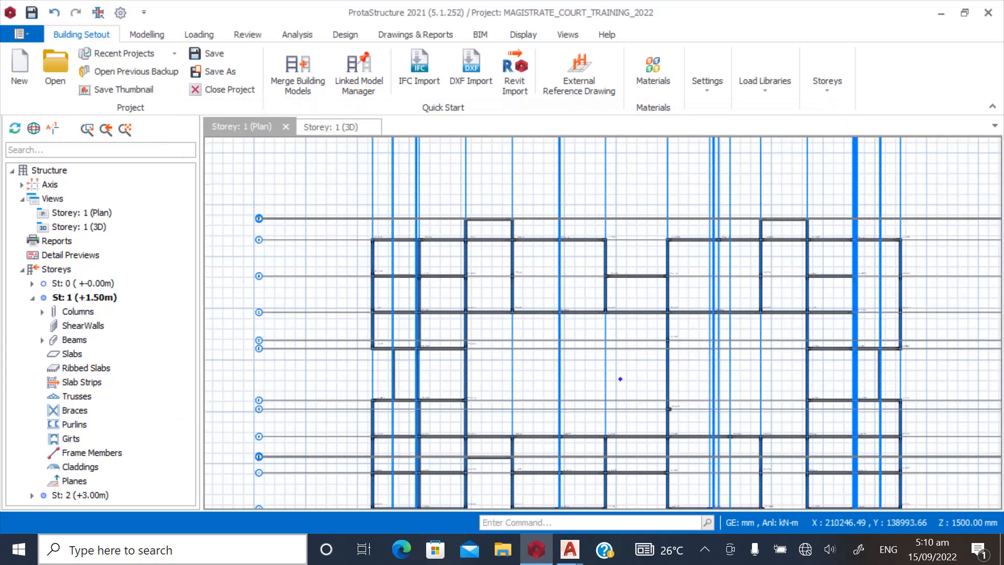
Switch to the Storey 2 plan and remove the existing Storey 1 entry from the storey reference drawings
{"action": "left_click", "coordinate": [80, 495]}
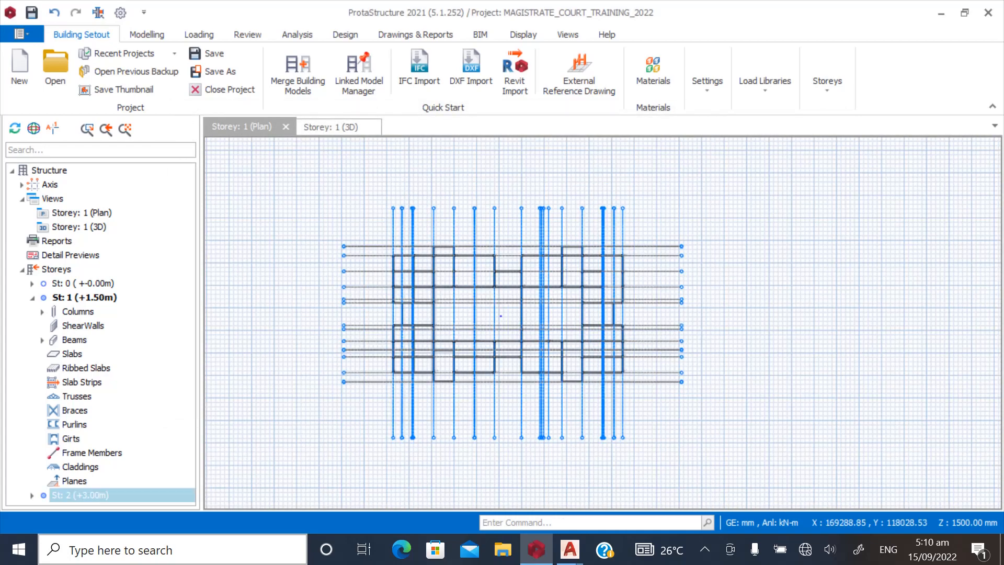
{"action": "scroll", "coordinate": [447, 275], "scroll_direction": "up", "scroll_amount": 5}
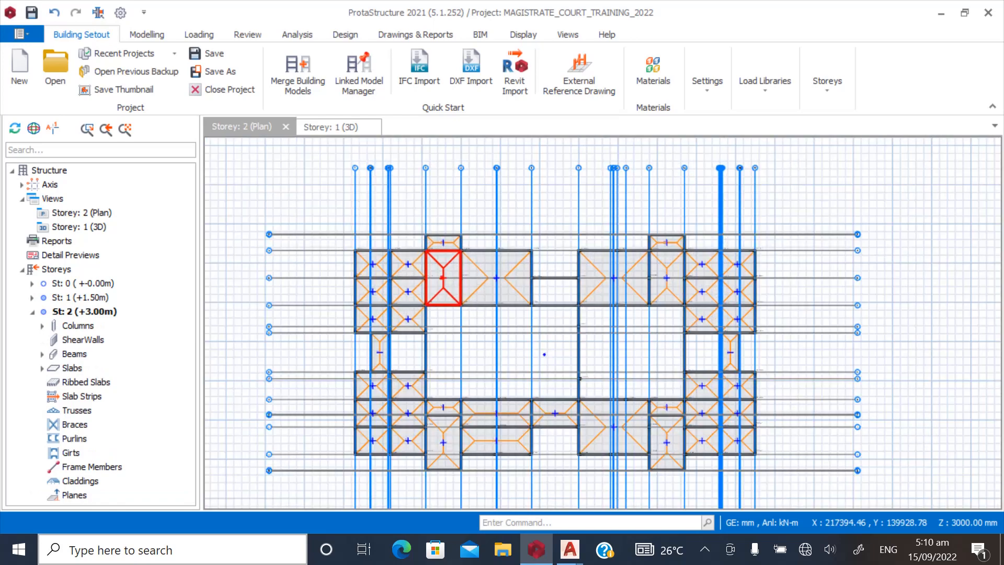
{"action": "left_click", "coordinate": [578, 73]}
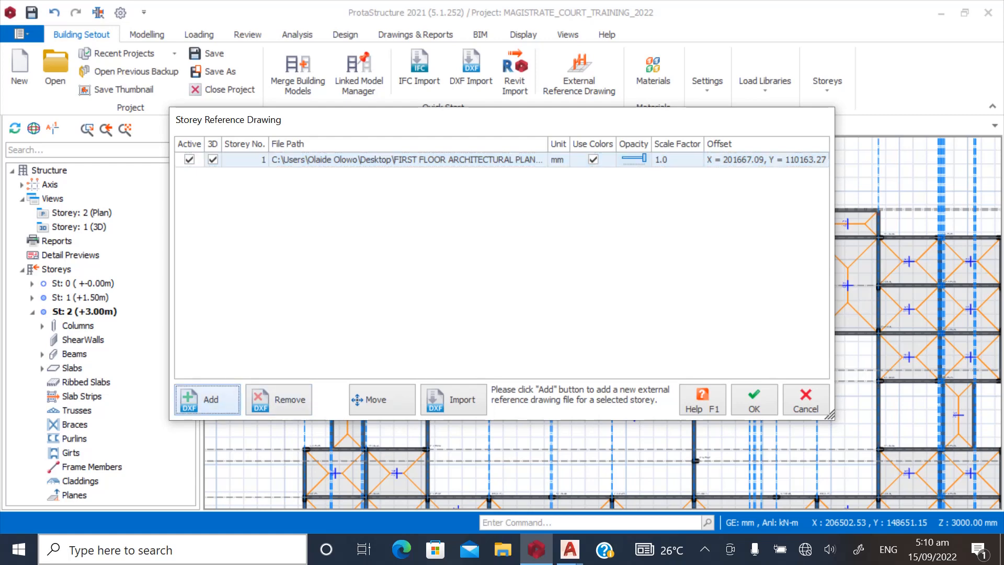
{"action": "left_click", "coordinate": [207, 399]}
{"action": "key", "text": "Escape"}
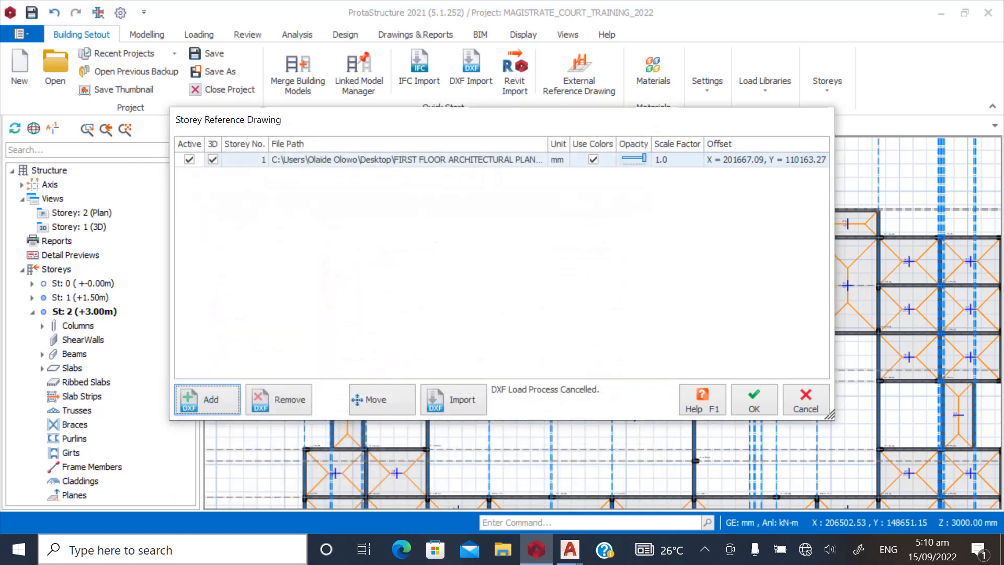
{"action": "left_click", "coordinate": [279, 399]}
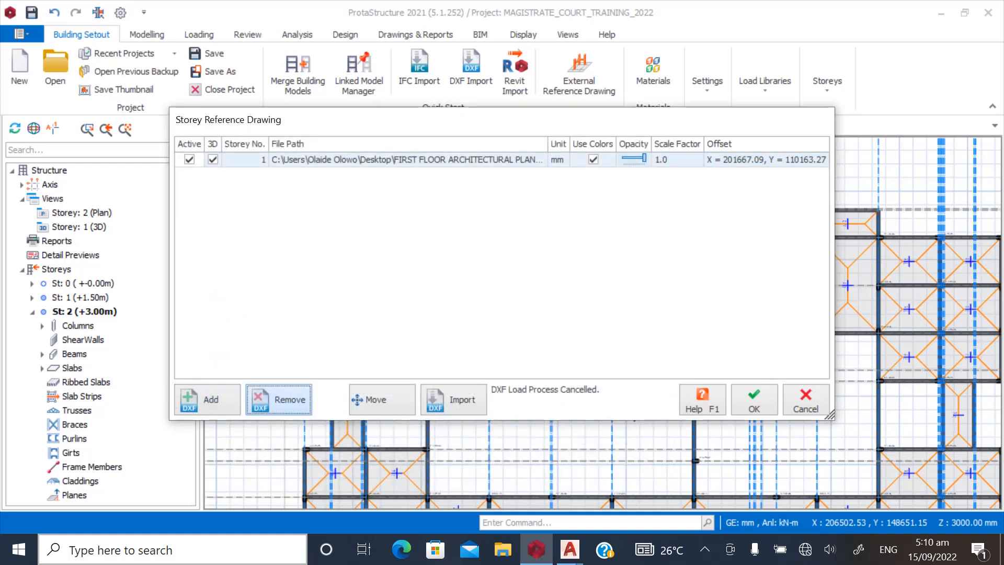
Add FIRST FLOOR ARCHITECTURAL PLAN as the Storey 2 reference drawing and make it active
{"action": "left_click", "coordinate": [207, 400]}
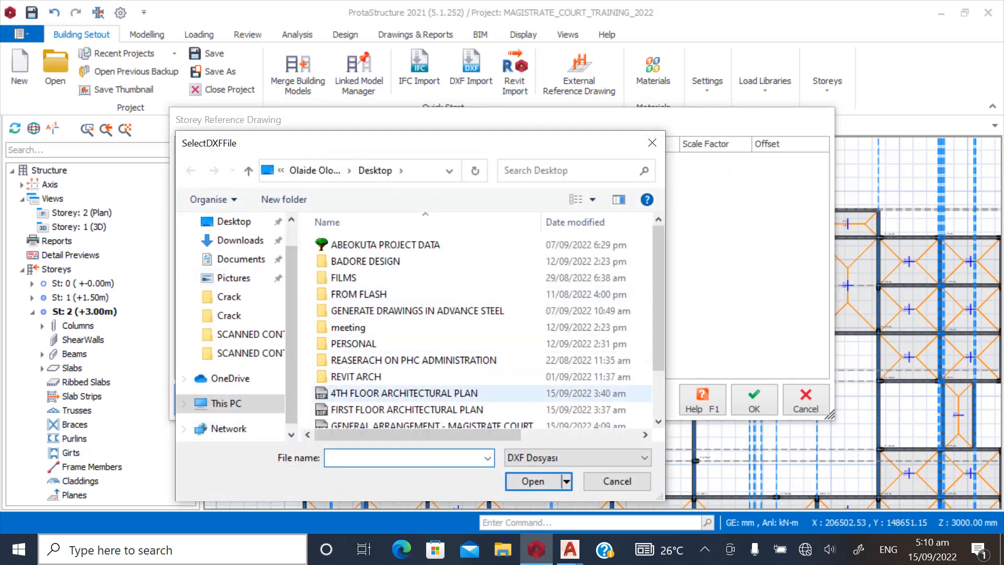
{"action": "scroll", "coordinate": [385, 391], "scroll_direction": "down", "scroll_amount": 2}
{"action": "left_click", "coordinate": [406, 353]}
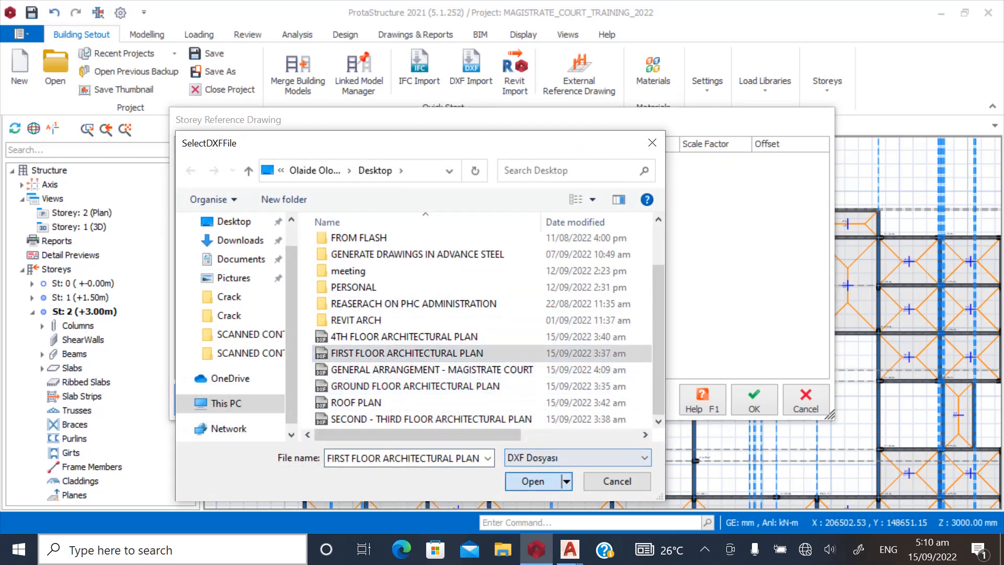
{"action": "left_click", "coordinate": [532, 481]}
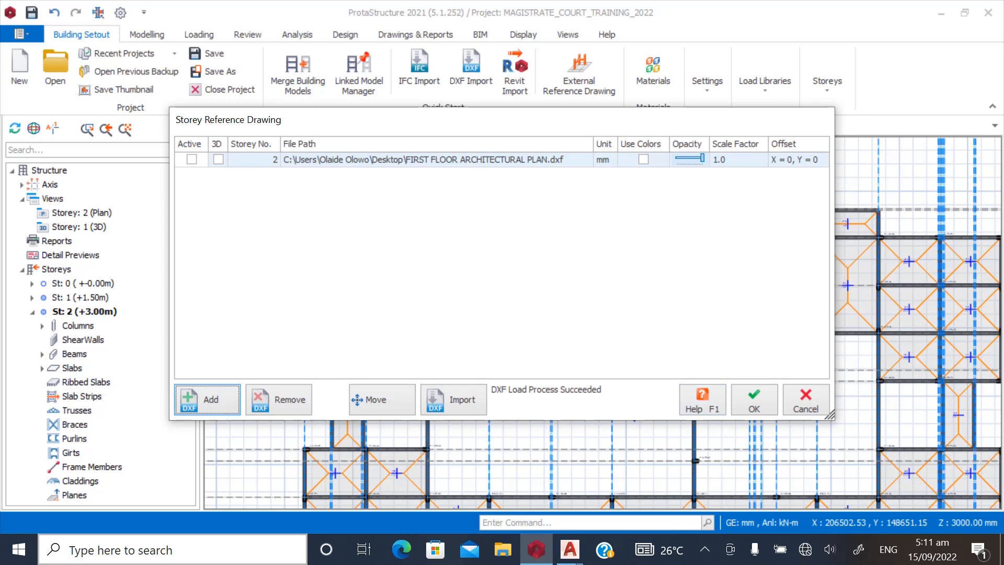
{"action": "left_click", "coordinate": [191, 159]}
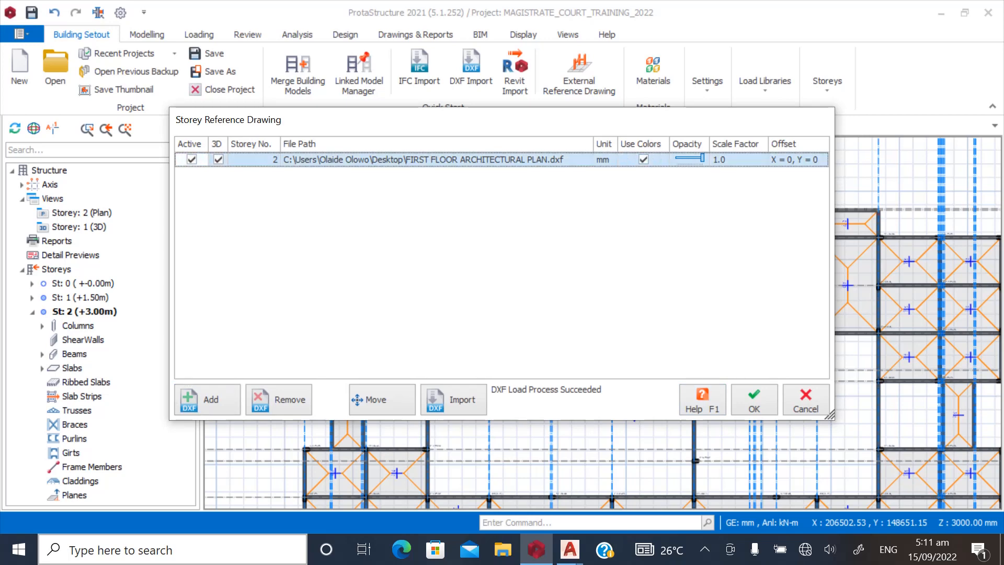
Move the reference drawing so the stationary store's outer wall corner meets the outer corner of column 2C1, and accept the reference drawing settings
{"action": "left_click", "coordinate": [382, 399]}
{"action": "scroll", "coordinate": [494, 293], "scroll_direction": "down", "scroll_amount": 6}
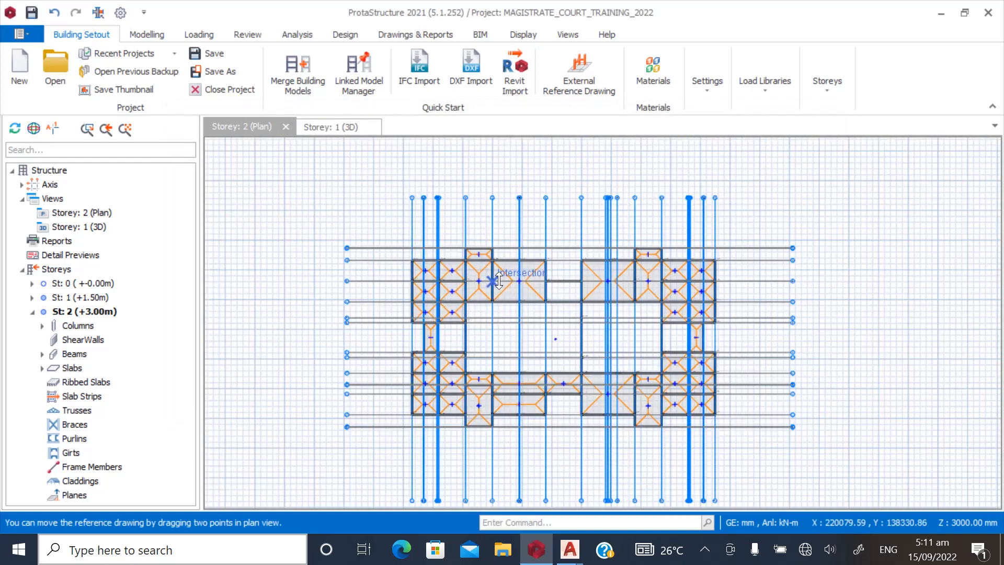
{"action": "scroll", "coordinate": [269, 439], "scroll_direction": "up", "scroll_amount": 6}
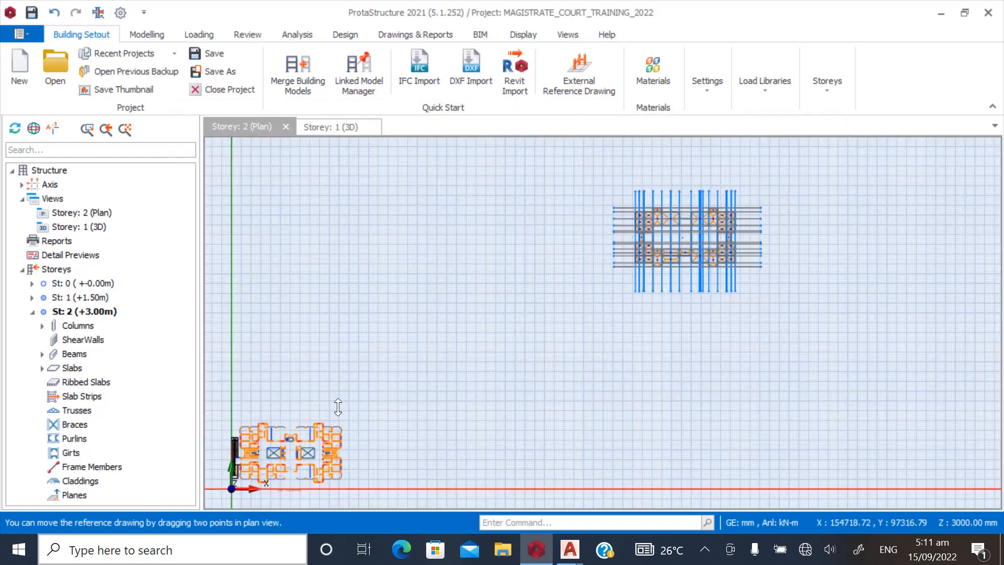
{"action": "scroll", "coordinate": [324, 296], "scroll_direction": "up", "scroll_amount": 5}
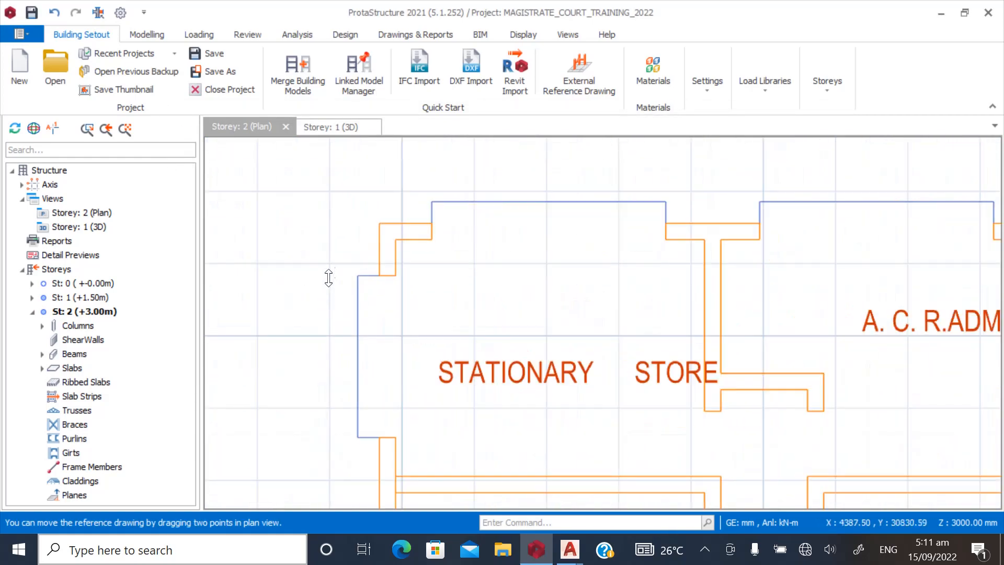
{"action": "left_click", "coordinate": [378, 223]}
{"action": "scroll", "coordinate": [409, 325], "scroll_direction": "down", "scroll_amount": 6}
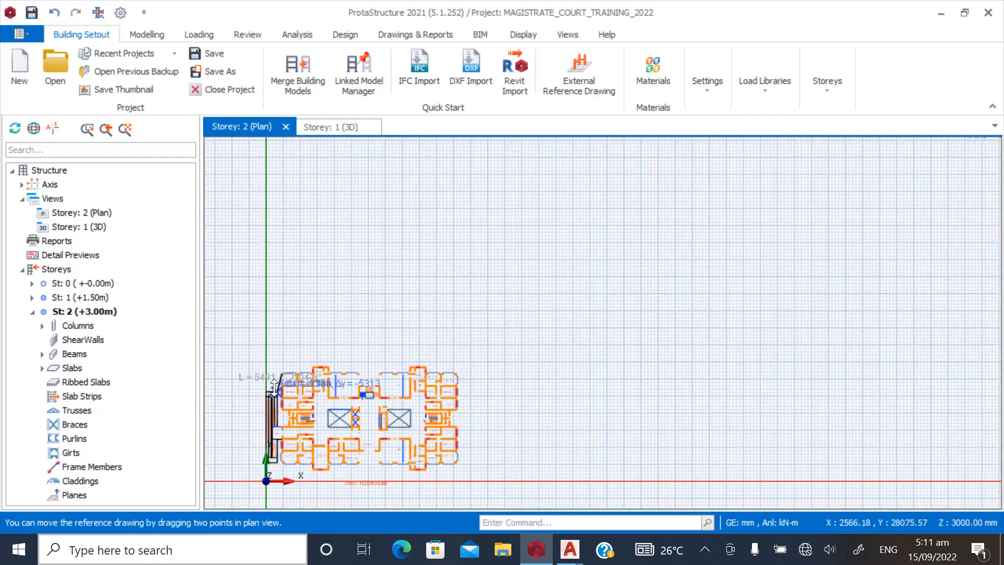
{"action": "scroll", "coordinate": [685, 157], "scroll_direction": "up", "scroll_amount": 10}
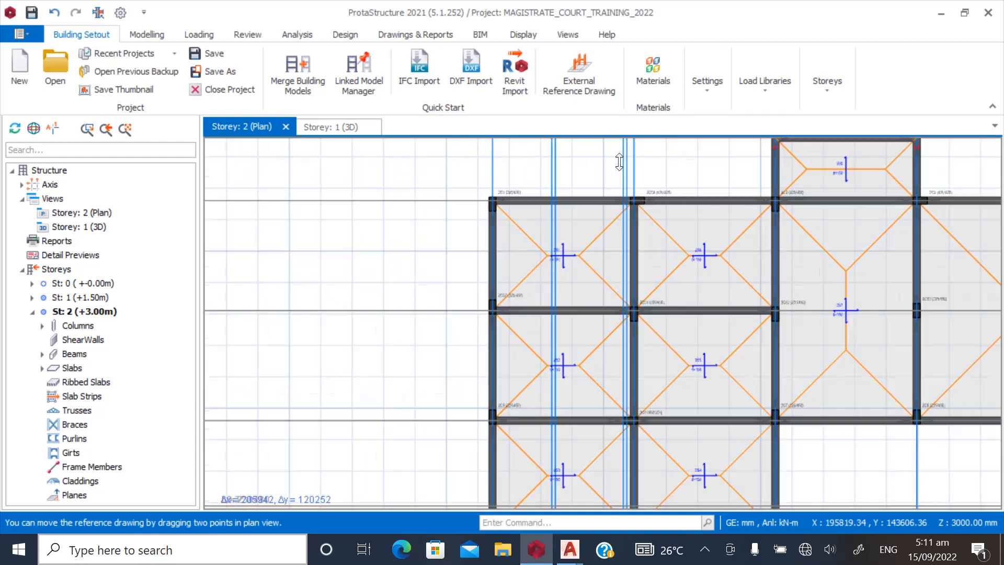
{"action": "scroll", "coordinate": [325, 202], "scroll_direction": "up", "scroll_amount": 5}
{"action": "scroll", "coordinate": [314, 235], "scroll_direction": "down", "scroll_amount": 3}
{"action": "scroll", "coordinate": [320, 264], "scroll_direction": "up", "scroll_amount": 3}
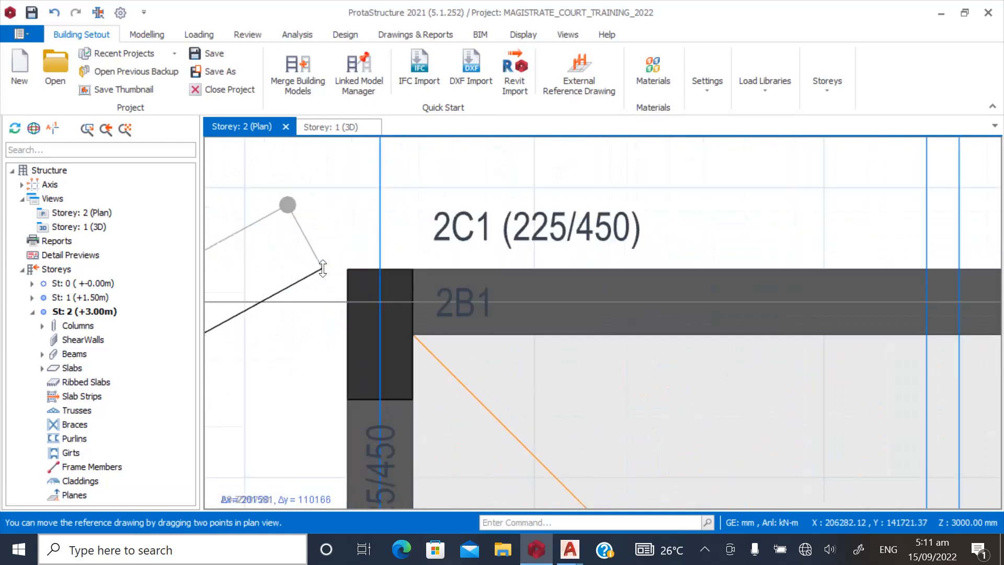
{"action": "left_click", "coordinate": [342, 274]}
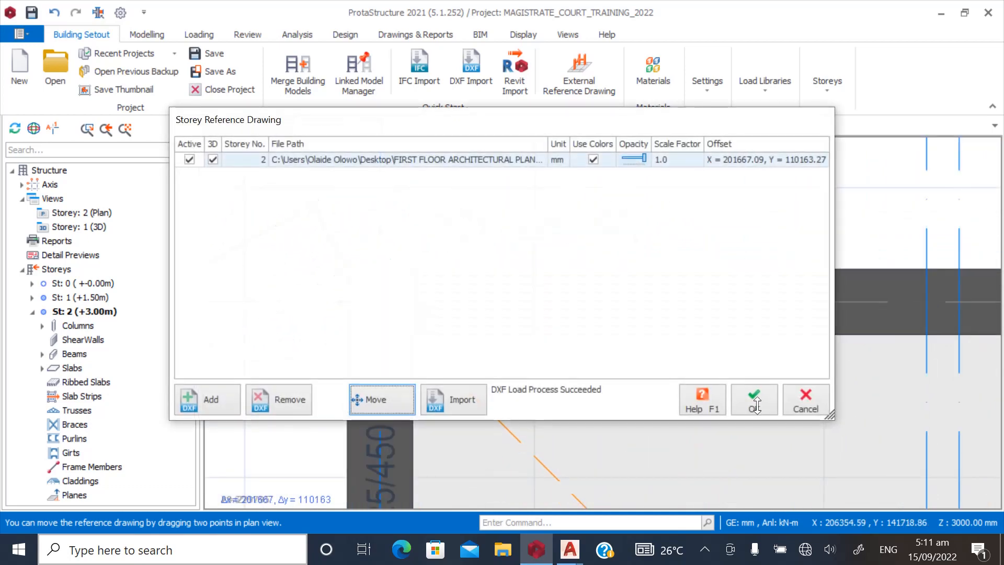
{"action": "left_click", "coordinate": [753, 401]}
{"action": "scroll", "coordinate": [491, 403], "scroll_direction": "down", "scroll_amount": 5}
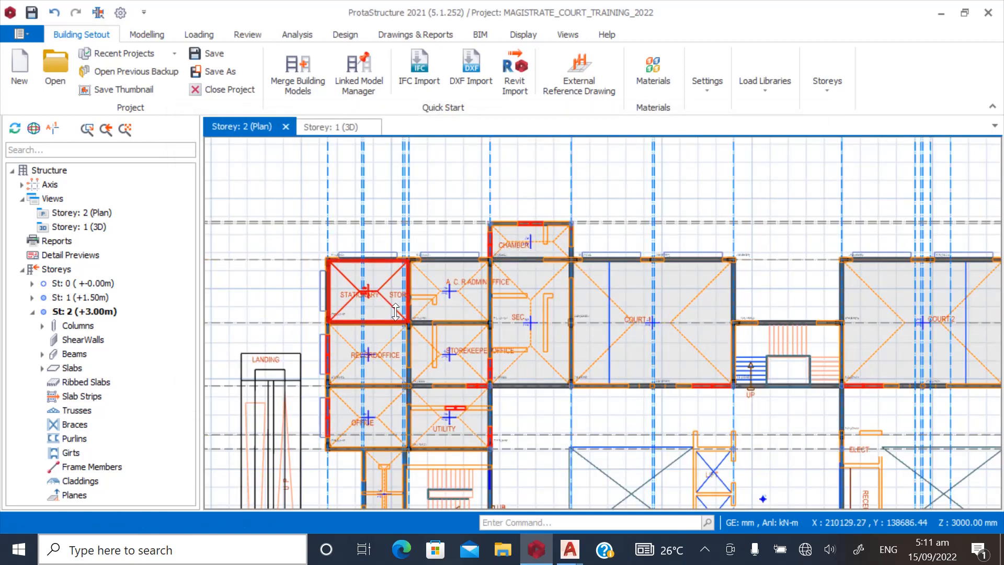
Examine the walls of the two lift shafts in the reference drawing against the existing axes
{"action": "scroll", "coordinate": [491, 403], "scroll_direction": "up", "scroll_amount": 6}
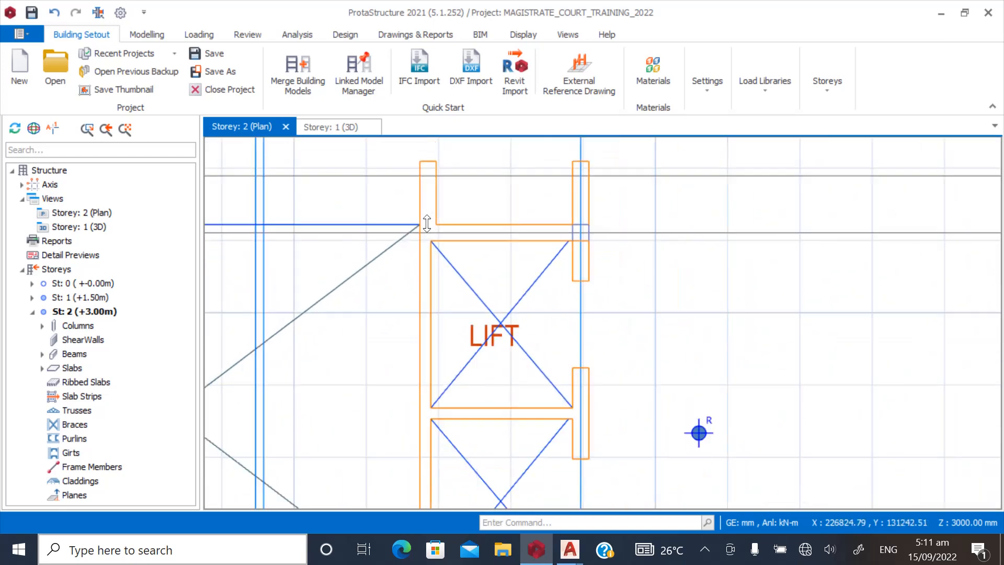
{"action": "scroll", "coordinate": [428, 222], "scroll_direction": "down", "scroll_amount": 2}
{"action": "scroll", "coordinate": [414, 309], "scroll_direction": "down", "scroll_amount": 2}
{"action": "scroll", "coordinate": [401, 417], "scroll_direction": "up", "scroll_amount": 3}
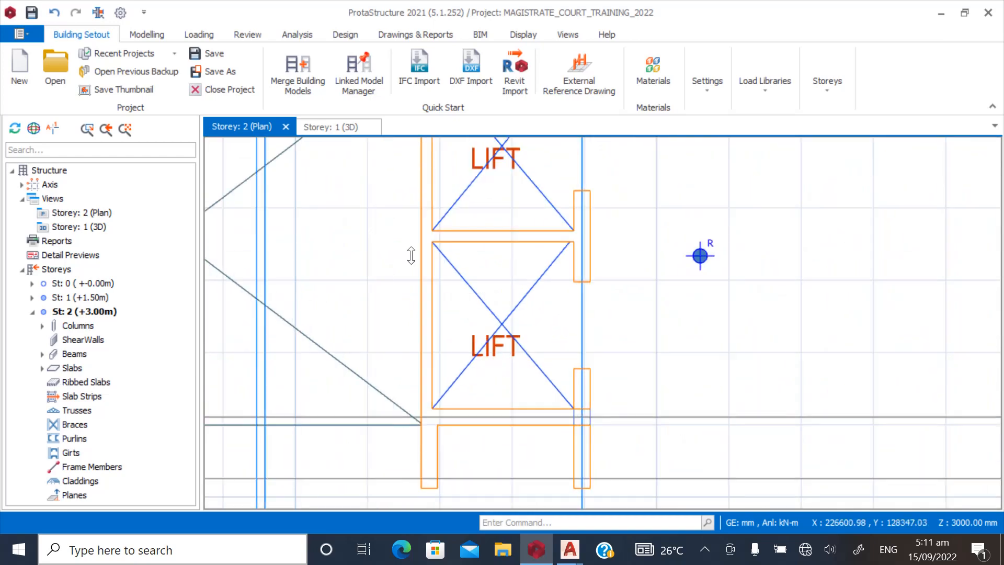
{"action": "scroll", "coordinate": [421, 356], "scroll_direction": "down", "scroll_amount": 1}
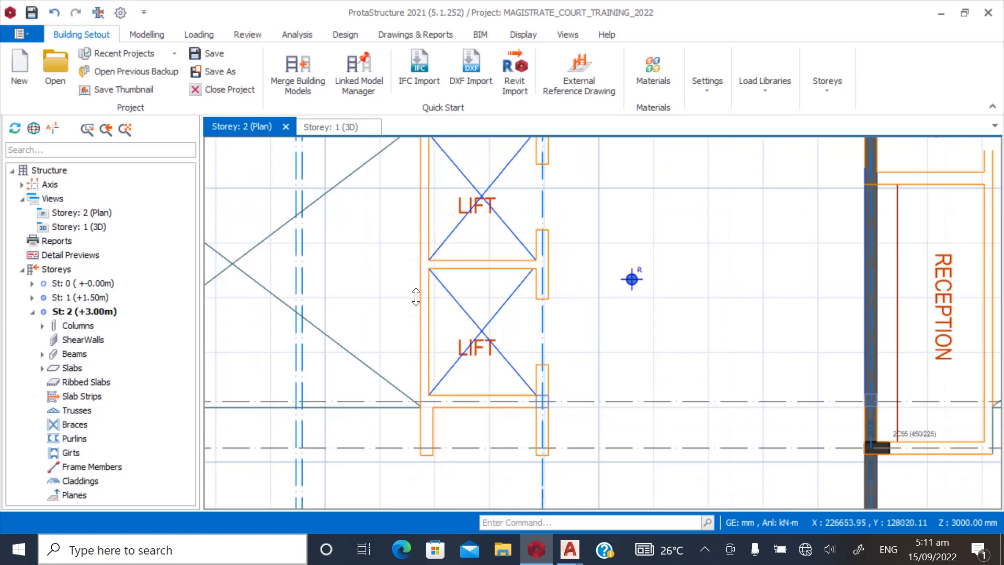
{"action": "scroll", "coordinate": [415, 296], "scroll_direction": "down", "scroll_amount": 1}
{"action": "scroll", "coordinate": [415, 169], "scroll_direction": "up", "scroll_amount": 3}
{"action": "scroll", "coordinate": [369, 255], "scroll_direction": "down", "scroll_amount": 2}
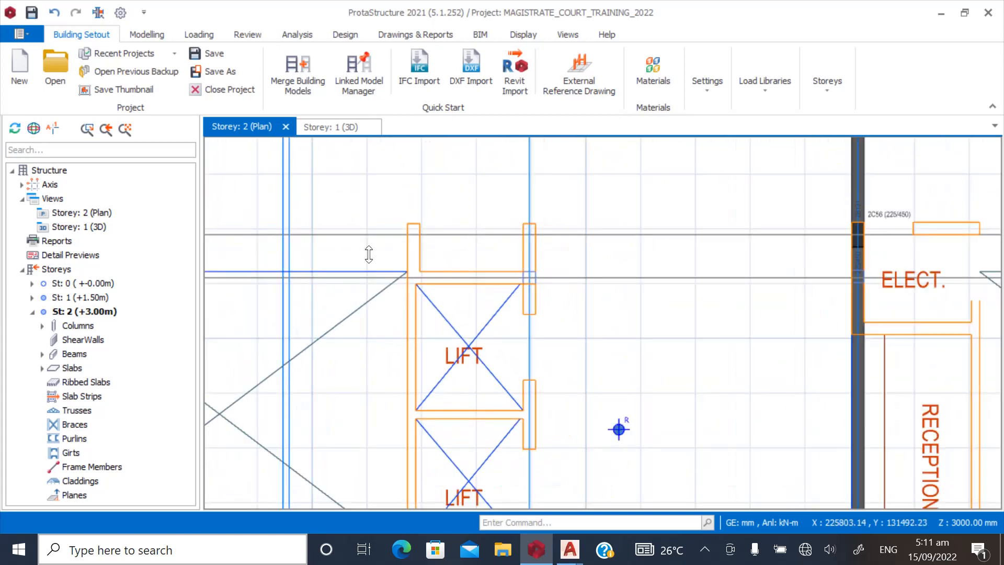
Offset the vertical axis running through the lift door openings to the outer face of the lifts' back wall
{"action": "left_click", "coordinate": [530, 184]}
{"action": "right_click", "coordinate": [532, 186]}
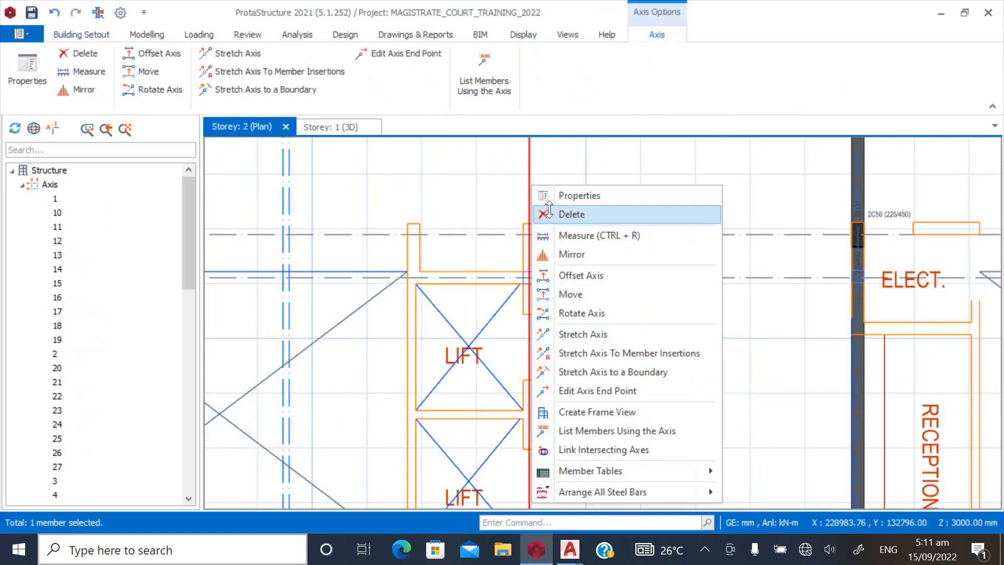
{"action": "left_click", "coordinate": [576, 276]}
{"action": "scroll", "coordinate": [410, 215], "scroll_direction": "up", "scroll_amount": 3}
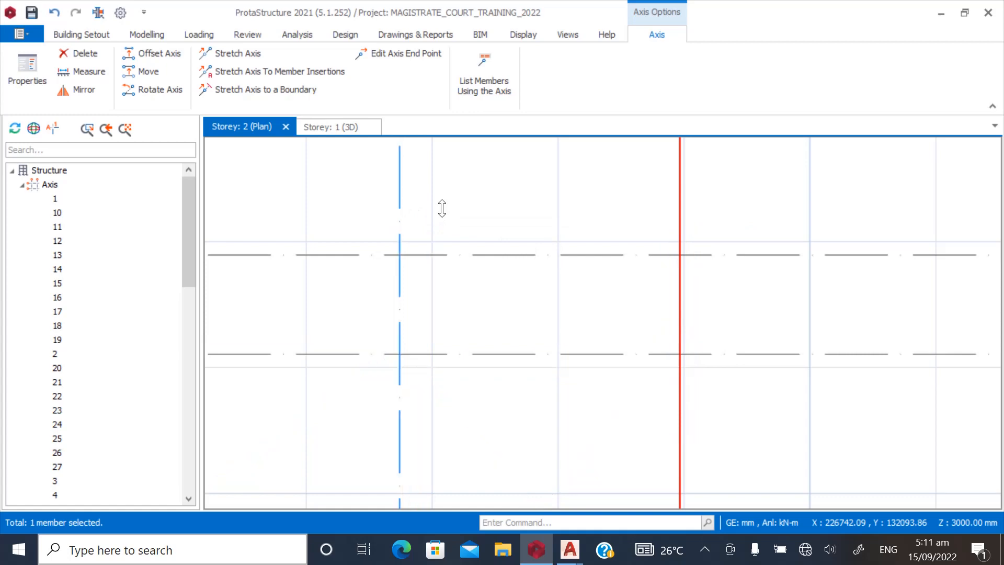
{"action": "key", "text": "Escape"}
{"action": "scroll", "coordinate": [406, 207], "scroll_direction": "down", "scroll_amount": 3}
{"action": "scroll", "coordinate": [391, 343], "scroll_direction": "up", "scroll_amount": 2}
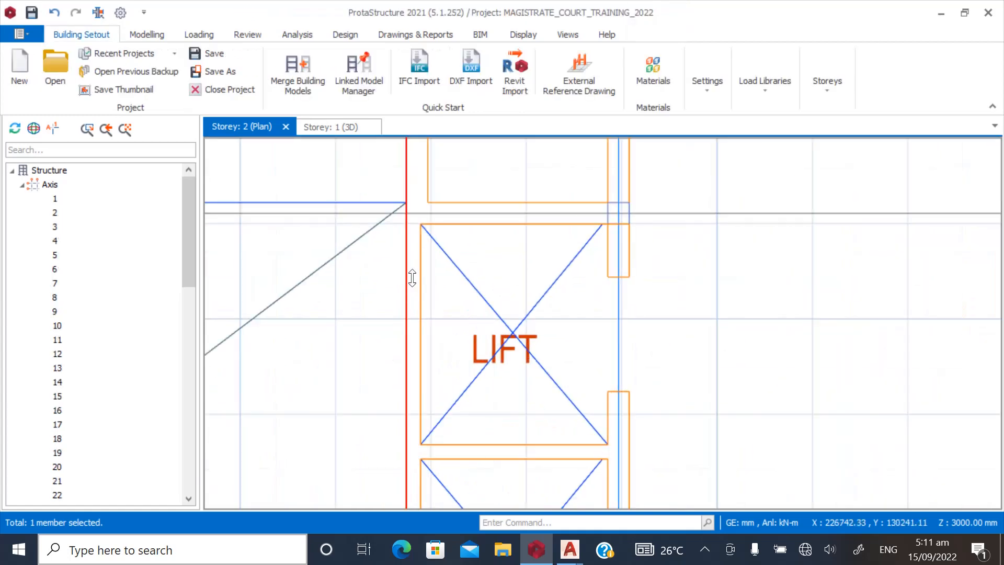
Try to measure the lift back wall's thickness from the lower shaft's inner corner to the axis on its outer face
{"action": "scroll", "coordinate": [389, 314], "scroll_direction": "down", "scroll_amount": 1}
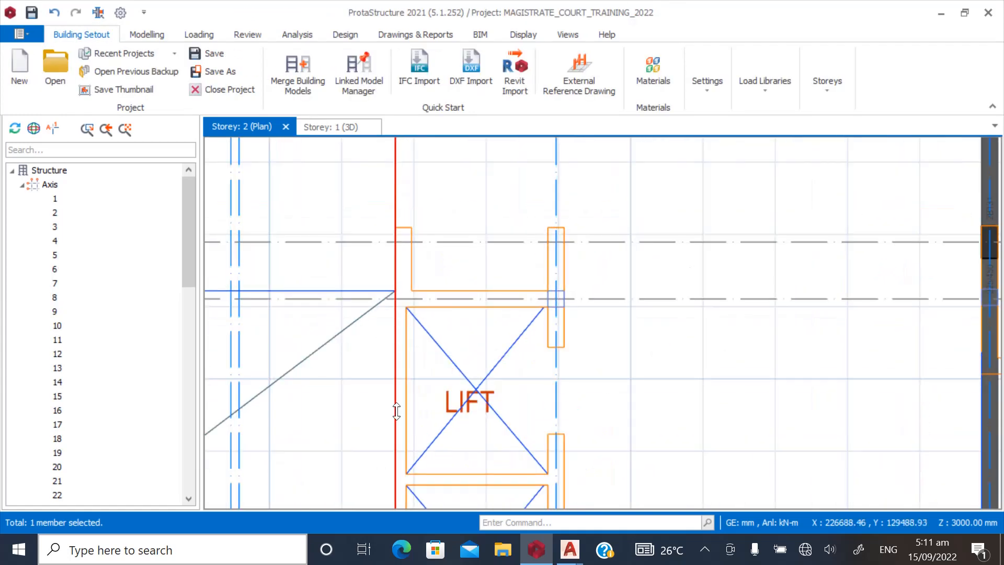
{"action": "scroll", "coordinate": [392, 366], "scroll_direction": "up", "scroll_amount": 2}
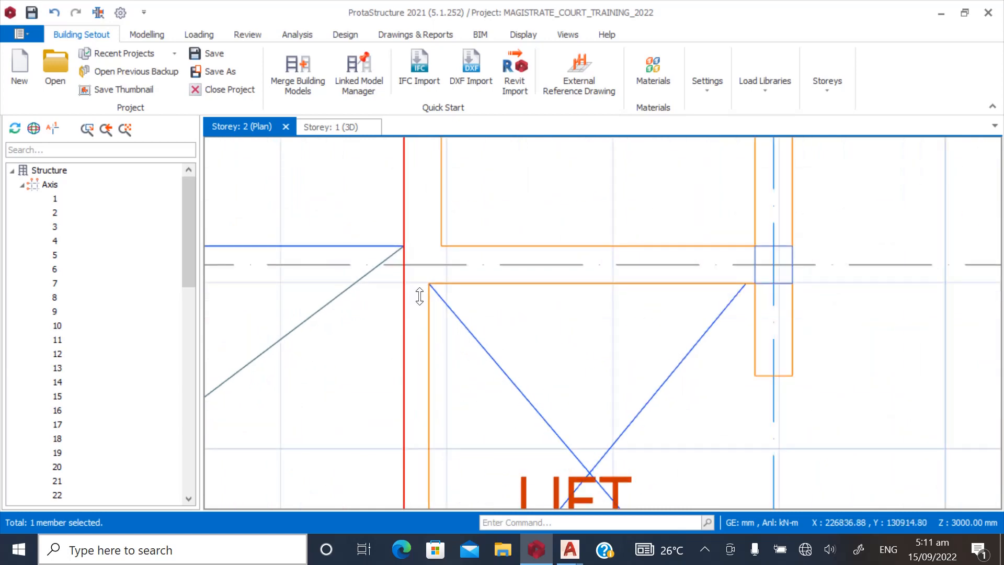
{"action": "scroll", "coordinate": [420, 296], "scroll_direction": "up", "scroll_amount": 2}
{"action": "right_click", "coordinate": [416, 241]}
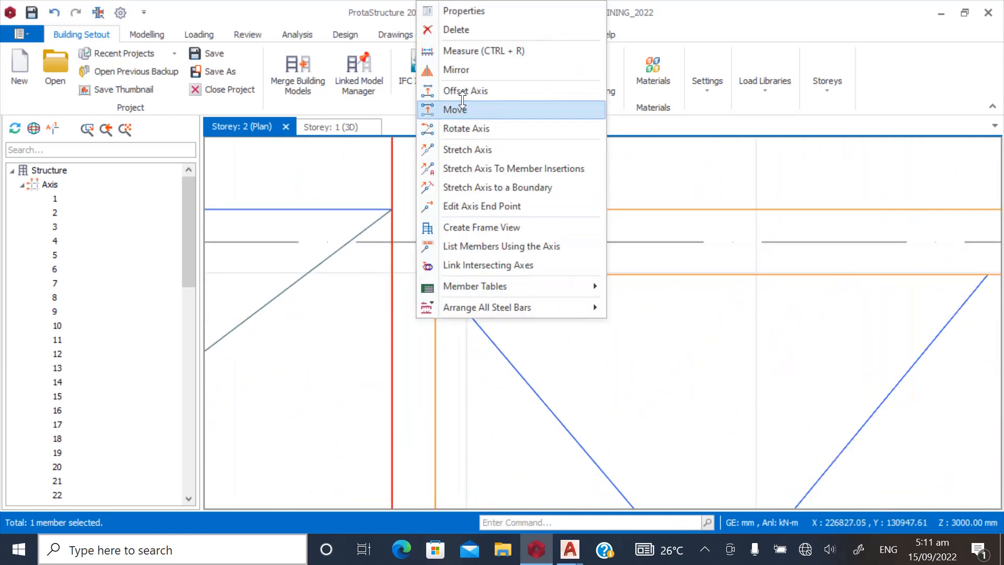
{"action": "left_click", "coordinate": [464, 51]}
{"action": "scroll", "coordinate": [442, 246], "scroll_direction": "up", "scroll_amount": 1}
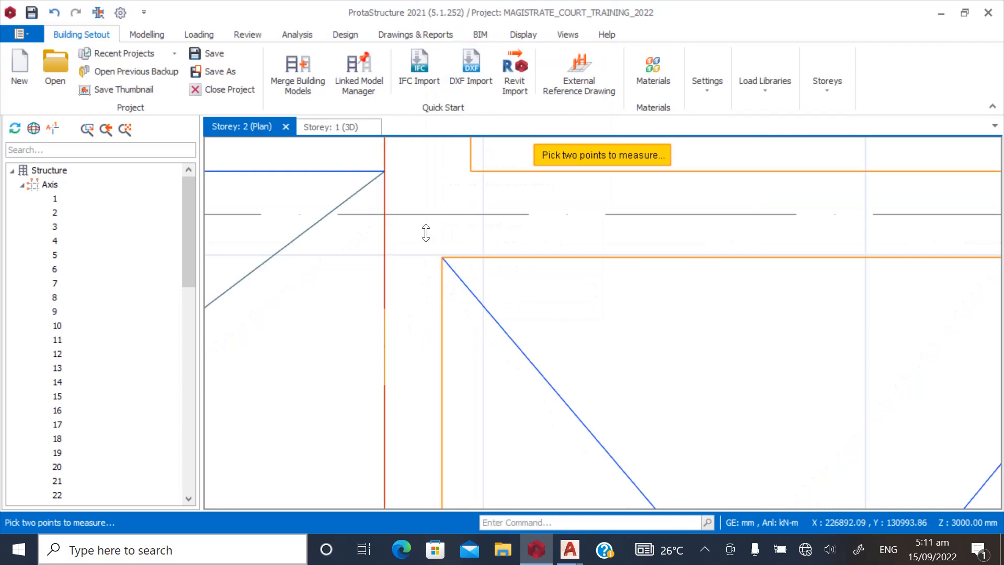
{"action": "scroll", "coordinate": [457, 256], "scroll_direction": "down", "scroll_amount": 3}
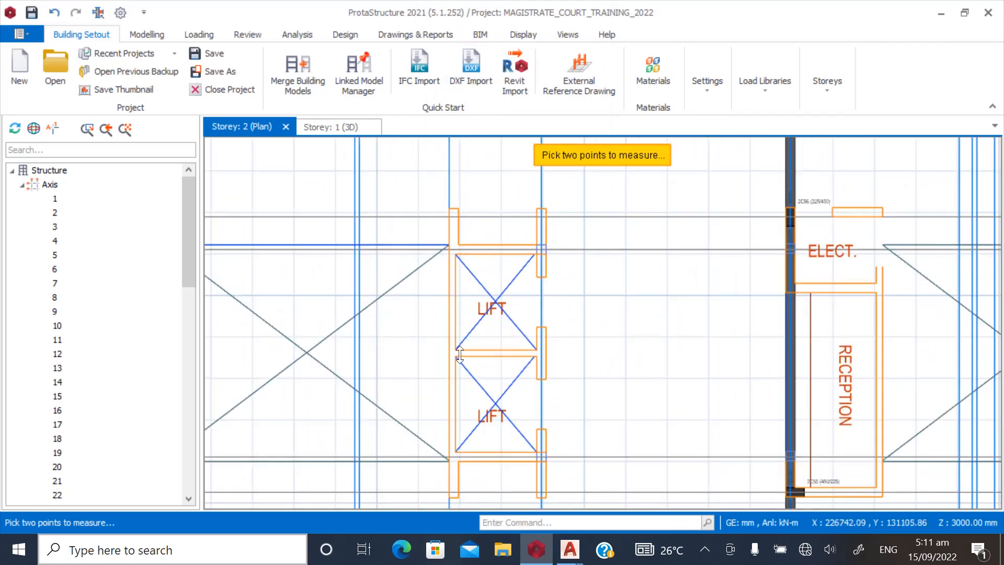
{"action": "scroll", "coordinate": [450, 464], "scroll_direction": "up", "scroll_amount": 2}
{"action": "scroll", "coordinate": [451, 464], "scroll_direction": "up", "scroll_amount": 2}
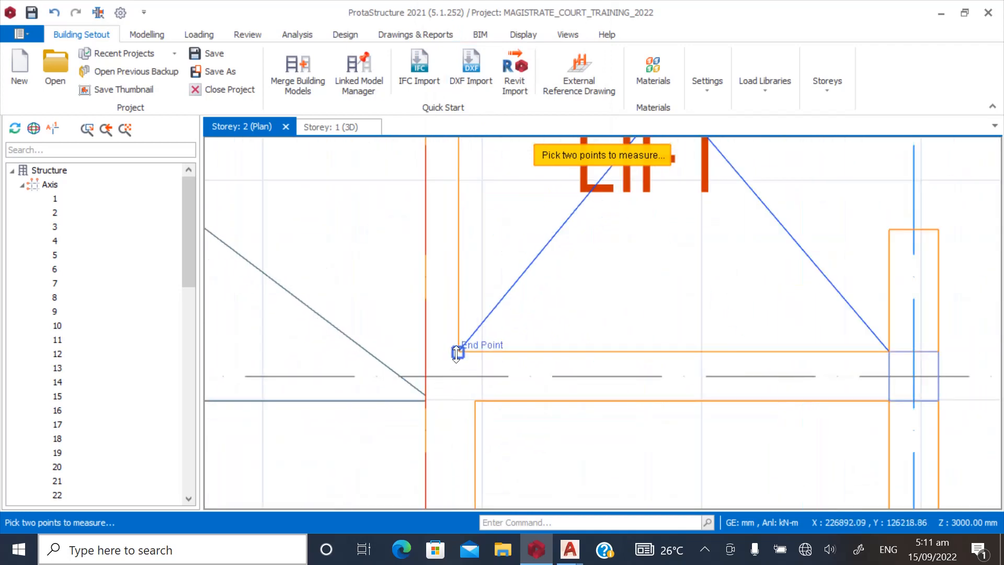
{"action": "scroll", "coordinate": [428, 413], "scroll_direction": "up", "scroll_amount": 2}
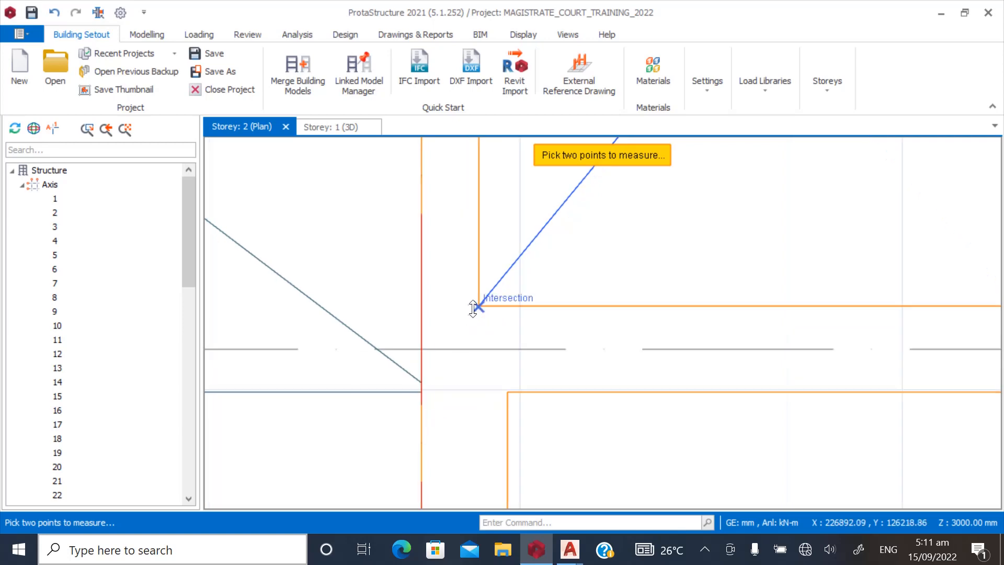
{"action": "left_click", "coordinate": [478, 306]}
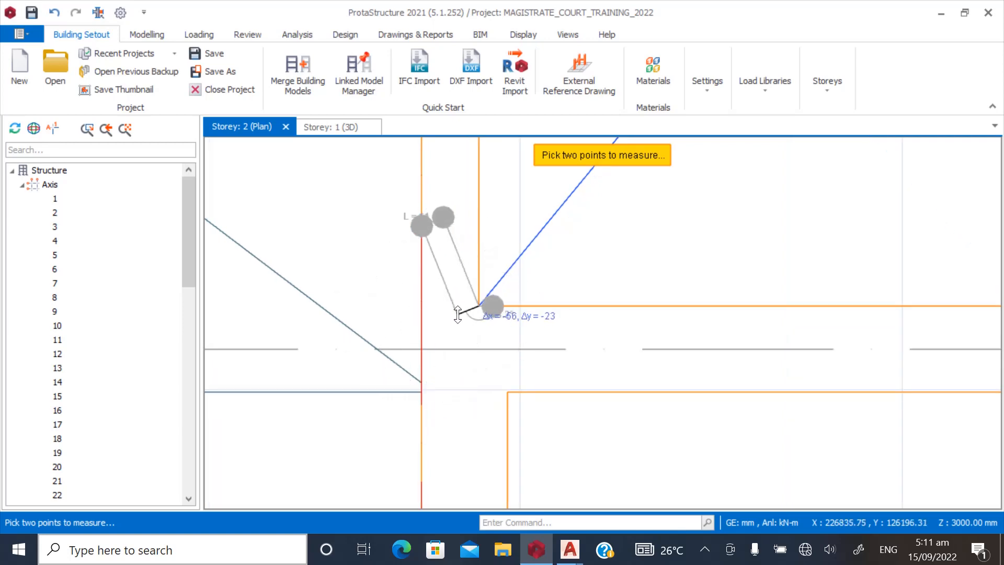
{"action": "key", "text": "Escape"}
Measure the thickness of the wall separating the two lift shafts between their facing inner corners
{"action": "scroll", "coordinate": [367, 341], "scroll_direction": "down", "scroll_amount": 2}
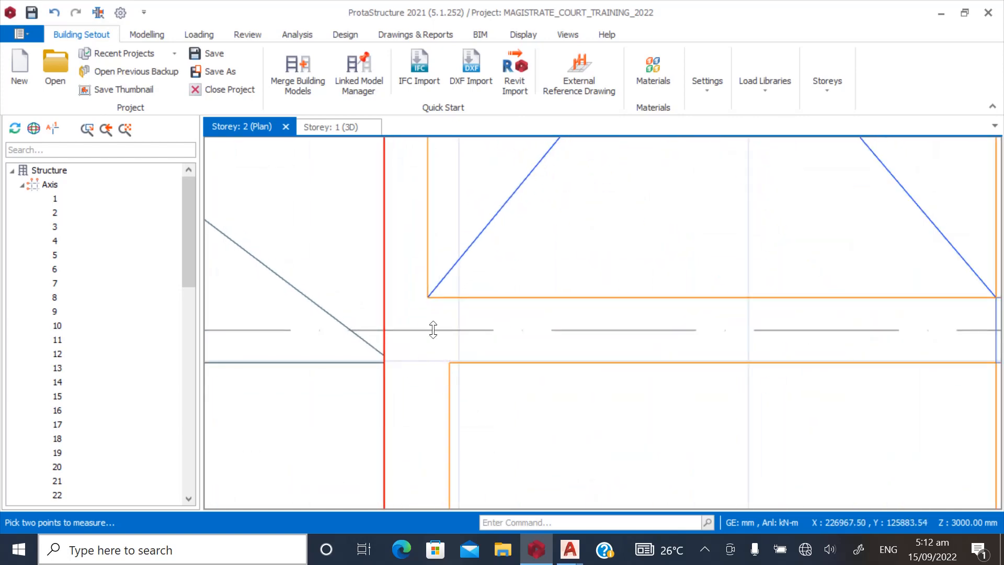
{"action": "scroll", "coordinate": [367, 406], "scroll_direction": "down", "scroll_amount": 3}
{"action": "scroll", "coordinate": [375, 279], "scroll_direction": "up", "scroll_amount": 4}
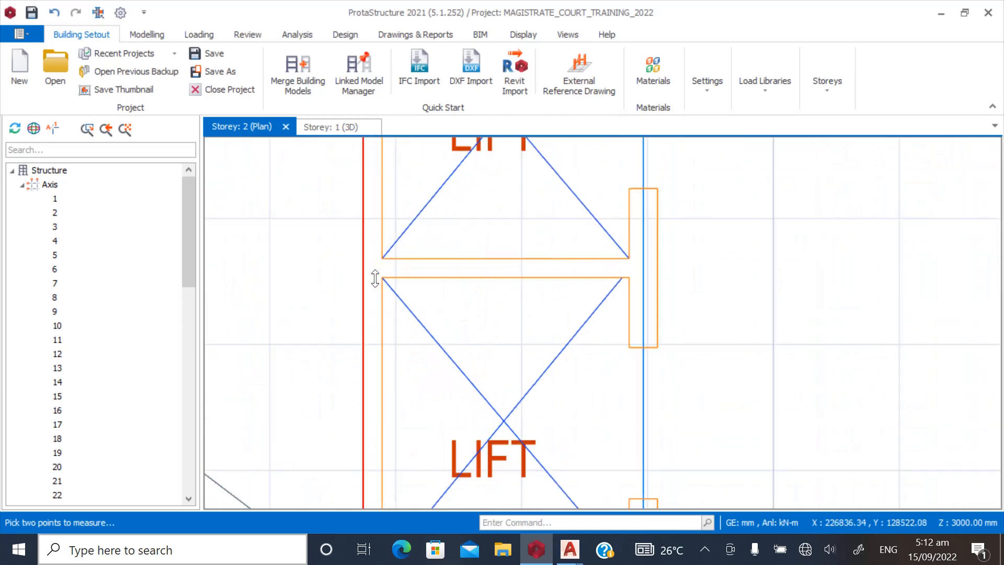
{"action": "scroll", "coordinate": [391, 272], "scroll_direction": "up", "scroll_amount": 2}
{"action": "right_click", "coordinate": [410, 230]}
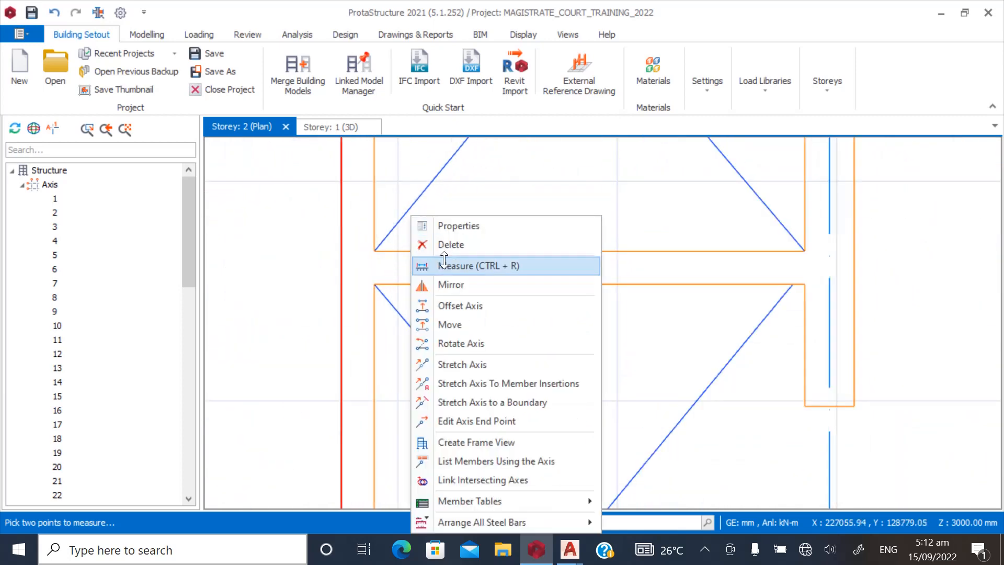
{"action": "left_click", "coordinate": [442, 265]}
{"action": "left_click", "coordinate": [379, 253]}
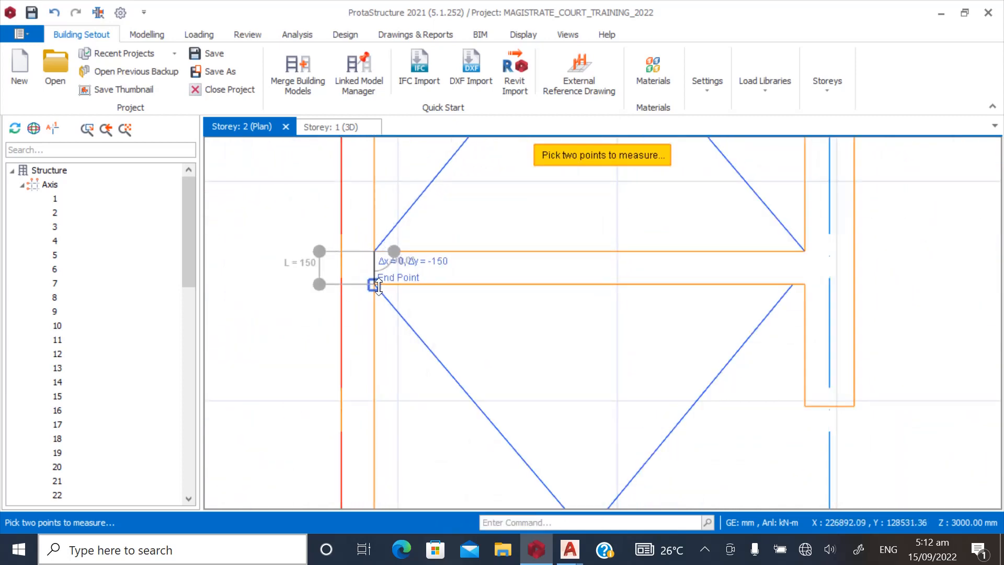
{"action": "key", "text": "Escape"}
Offset the vertical axis on the outer face of the lifts' back wall by 75 mm towards the shafts
{"action": "scroll", "coordinate": [375, 364], "scroll_direction": "down", "scroll_amount": 6}
{"action": "scroll", "coordinate": [372, 259], "scroll_direction": "up", "scroll_amount": 3}
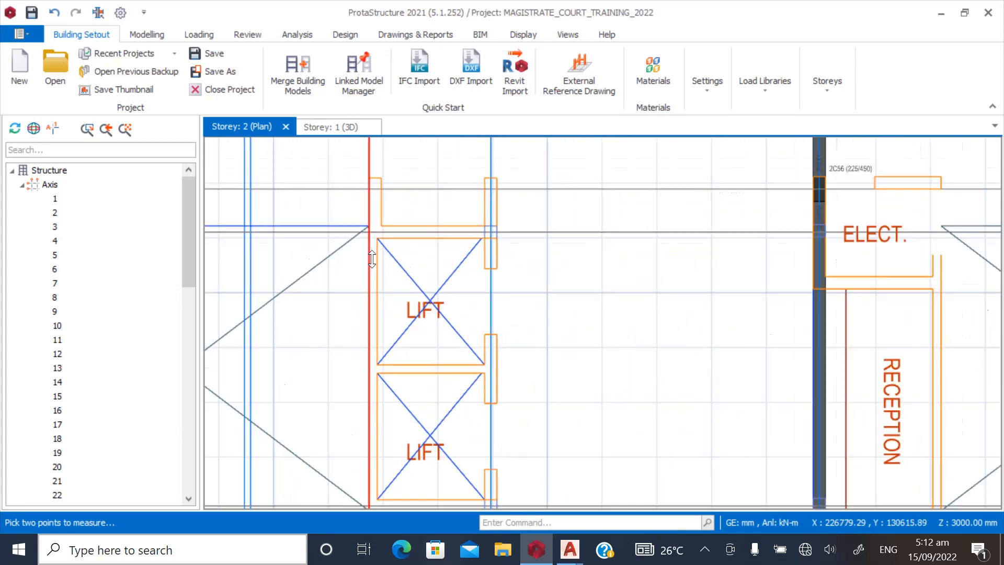
{"action": "scroll", "coordinate": [369, 230], "scroll_direction": "down", "scroll_amount": 3}
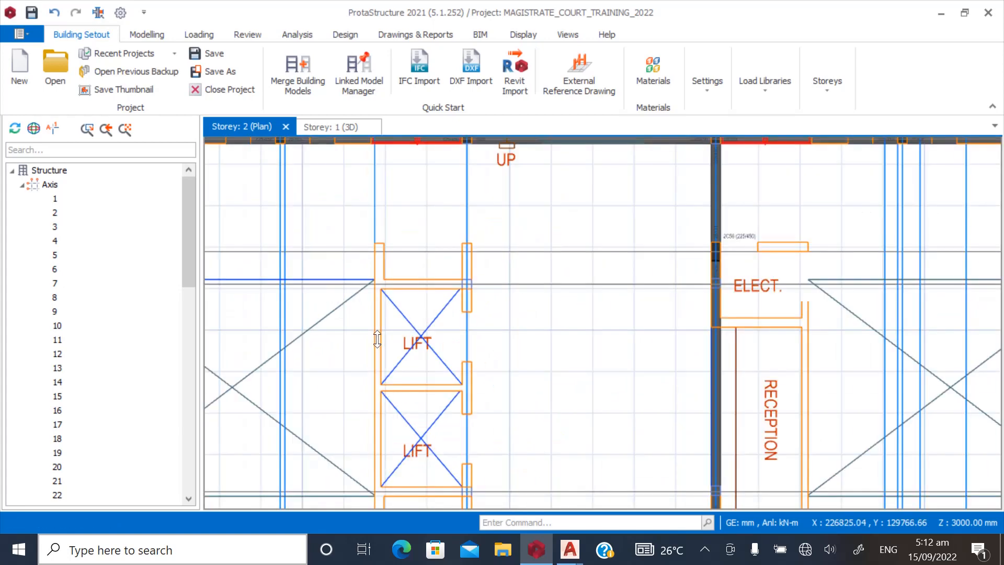
{"action": "left_click", "coordinate": [373, 230]}
{"action": "right_click", "coordinate": [375, 215]}
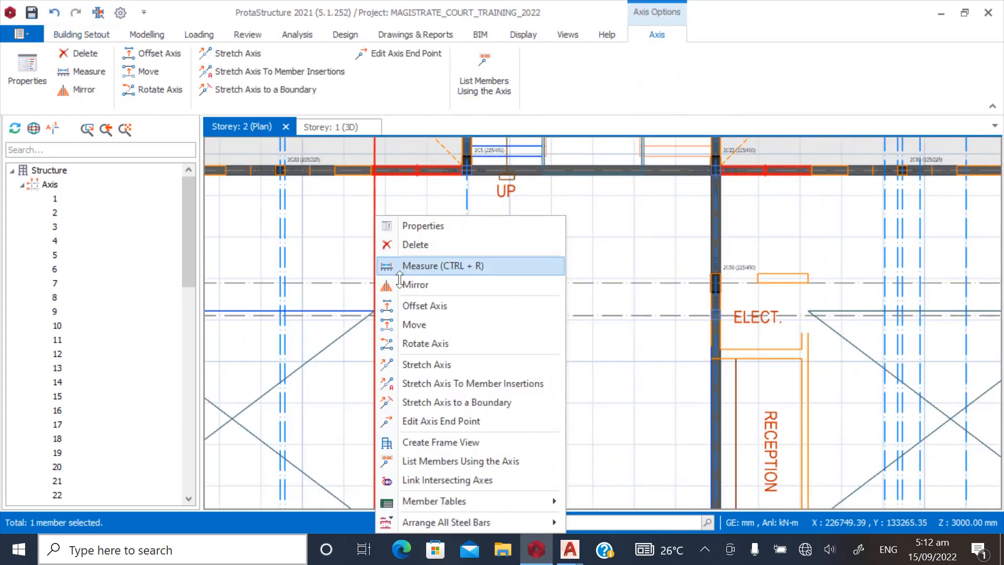
{"action": "left_click", "coordinate": [408, 305]}
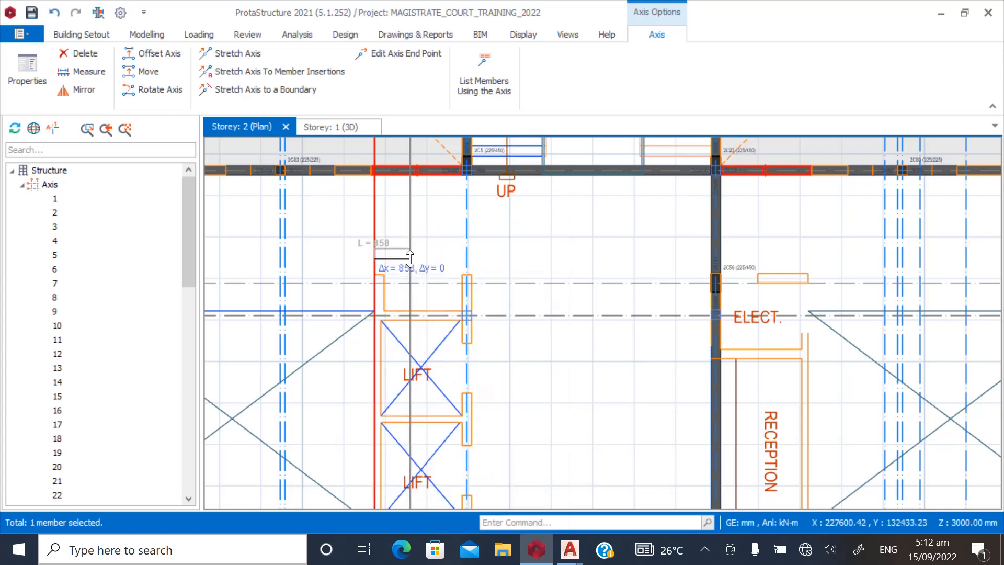
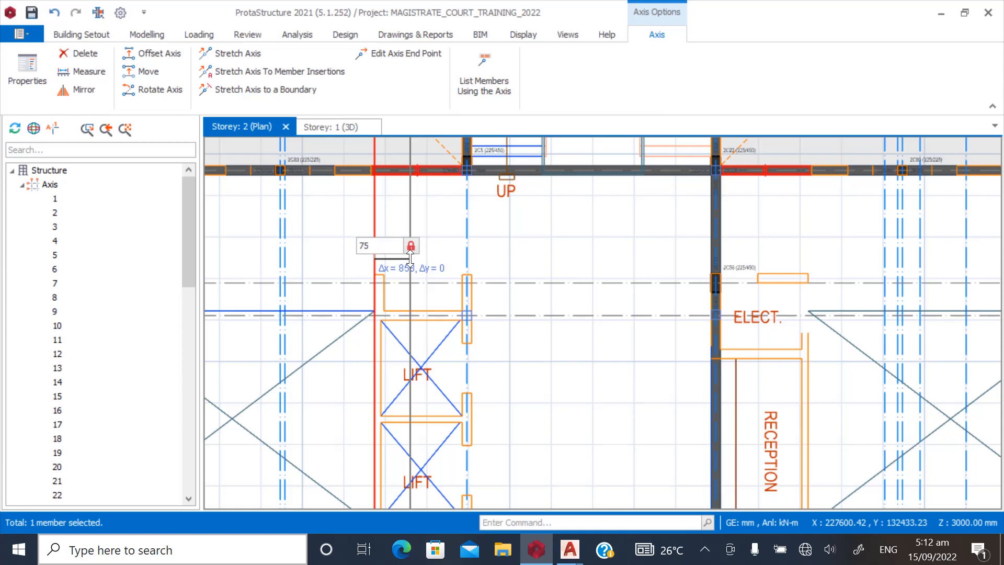
{"action": "key", "text": "Return"}
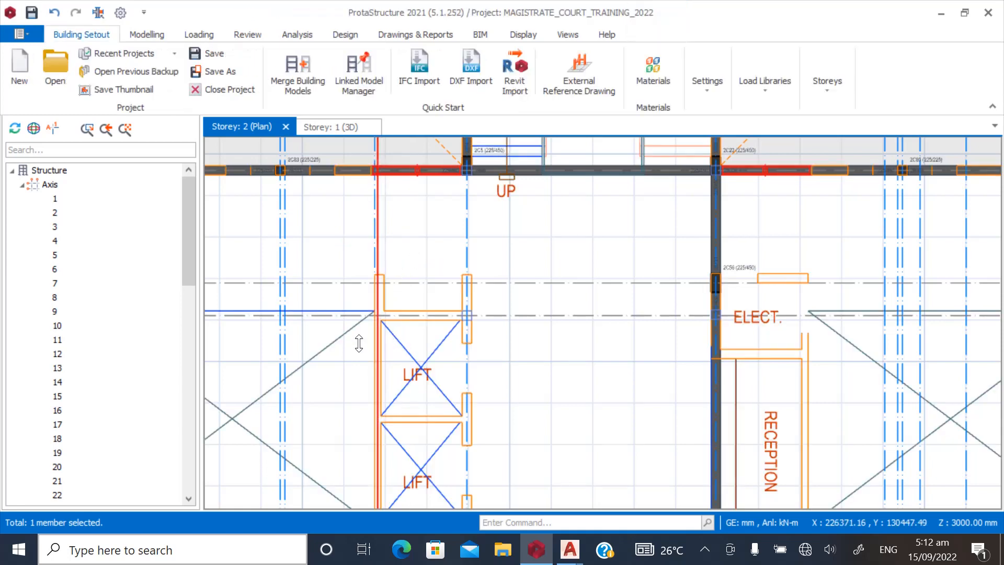
{"action": "key", "text": "Escape"}
Offset the horizontal axis running through the upper lift's top wall to the upper face of the wall between the two lifts
{"action": "scroll", "coordinate": [358, 344], "scroll_direction": "down", "scroll_amount": 2}
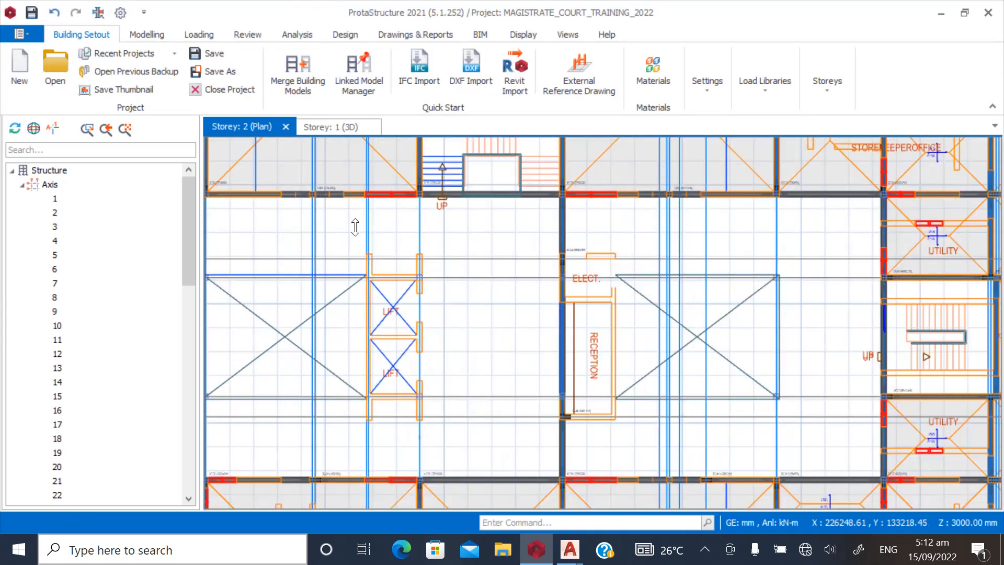
{"action": "scroll", "coordinate": [388, 395], "scroll_direction": "up", "scroll_amount": 5}
{"action": "scroll", "coordinate": [389, 416], "scroll_direction": "down", "scroll_amount": 3}
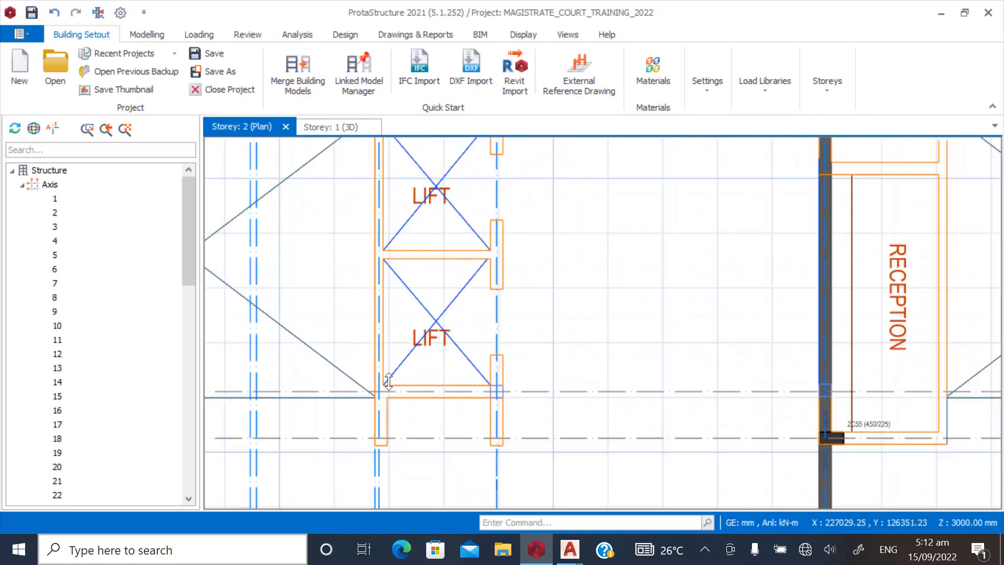
{"action": "scroll", "coordinate": [401, 241], "scroll_direction": "up", "scroll_amount": 2}
{"action": "scroll", "coordinate": [476, 222], "scroll_direction": "down", "scroll_amount": 1}
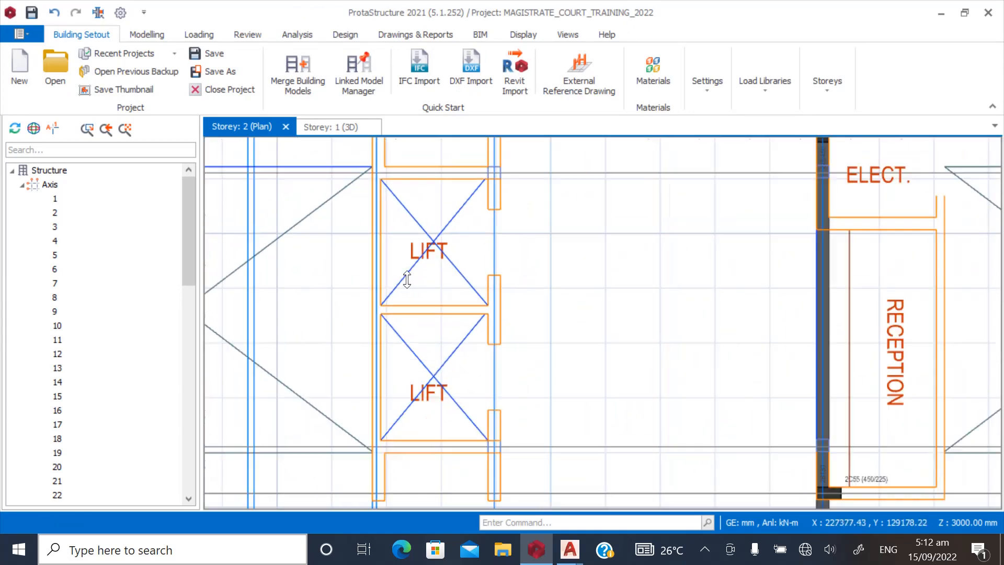
{"action": "left_click", "coordinate": [437, 173]}
{"action": "right_click", "coordinate": [436, 172]}
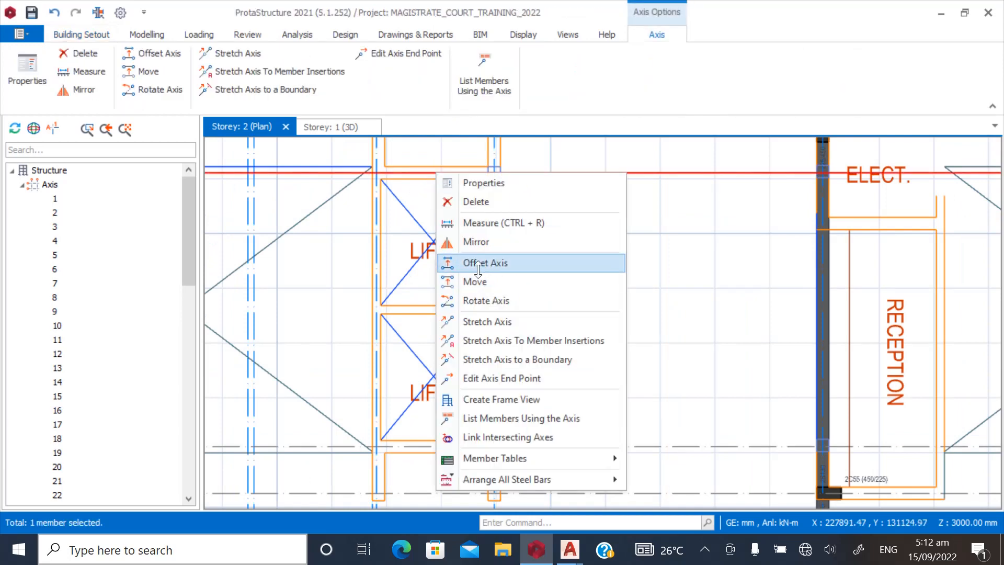
{"action": "left_click", "coordinate": [477, 264]}
{"action": "scroll", "coordinate": [421, 298], "scroll_direction": "up", "scroll_amount": 3}
{"action": "left_click", "coordinate": [383, 288]}
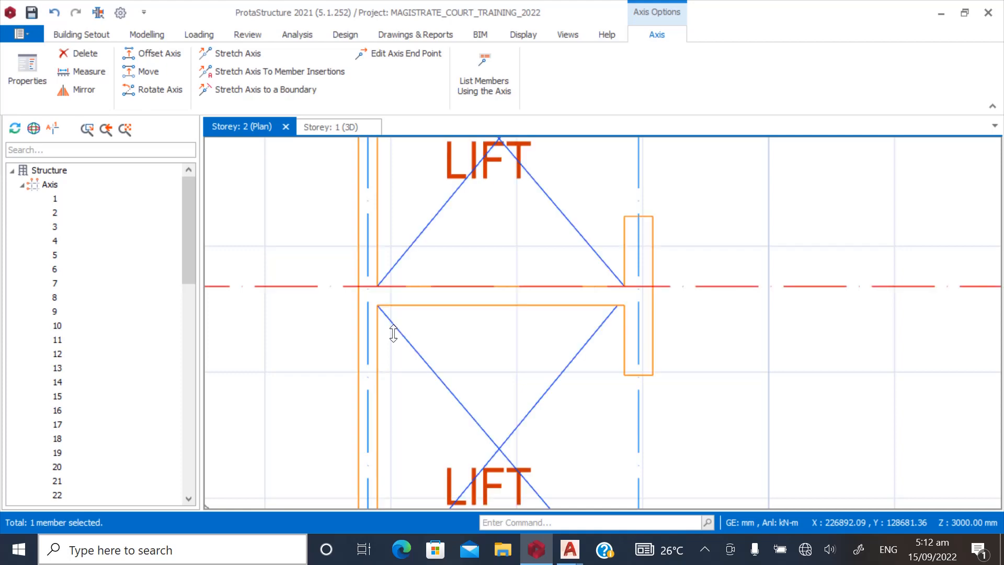
Offset the axis on the upper face of the wall between the lifts down to that wall's centreline
{"action": "left_click", "coordinate": [340, 290]}
{"action": "right_click", "coordinate": [340, 290]}
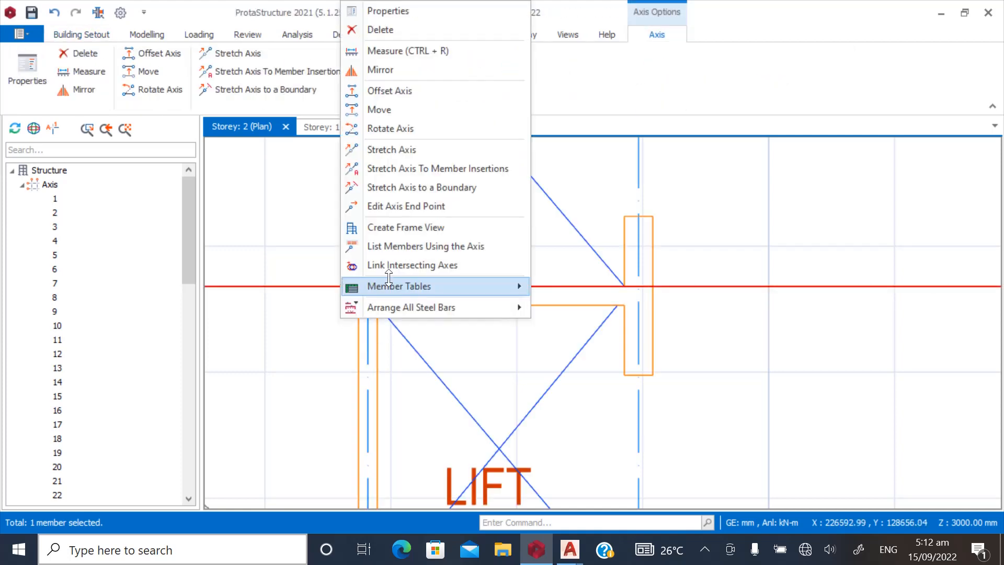
{"action": "left_click", "coordinate": [379, 91]}
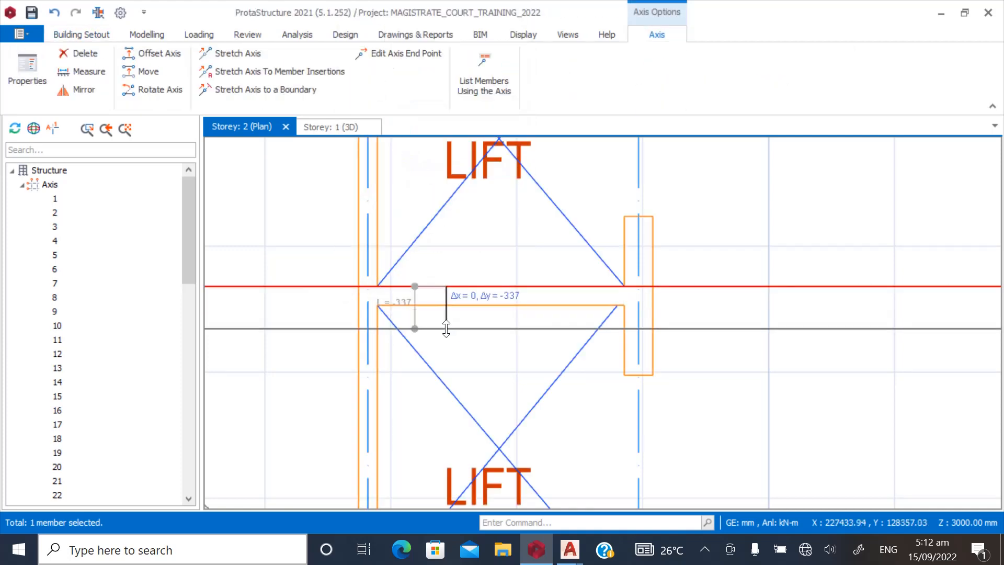
{"action": "key", "text": "Tab"}
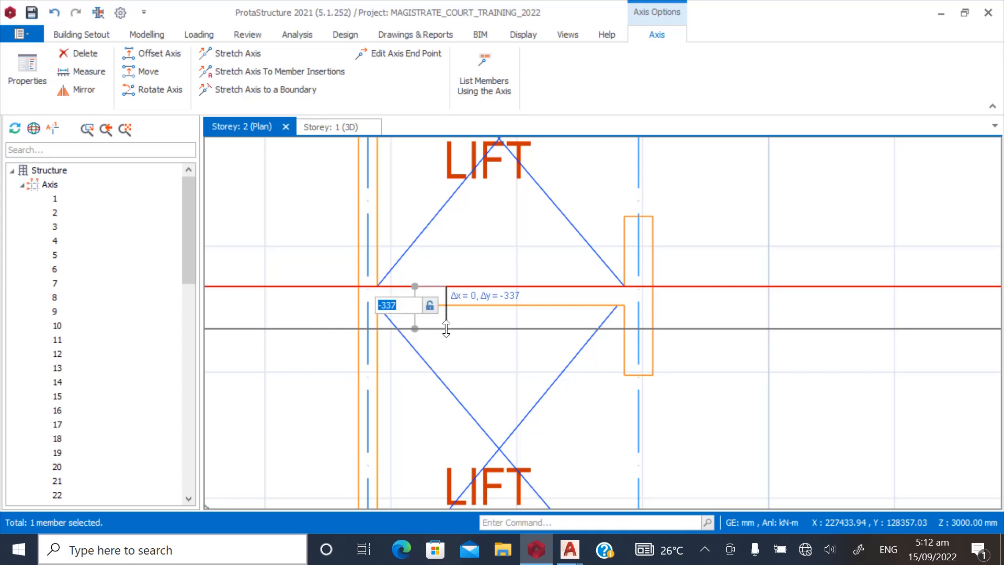
{"action": "key", "text": "Return"}
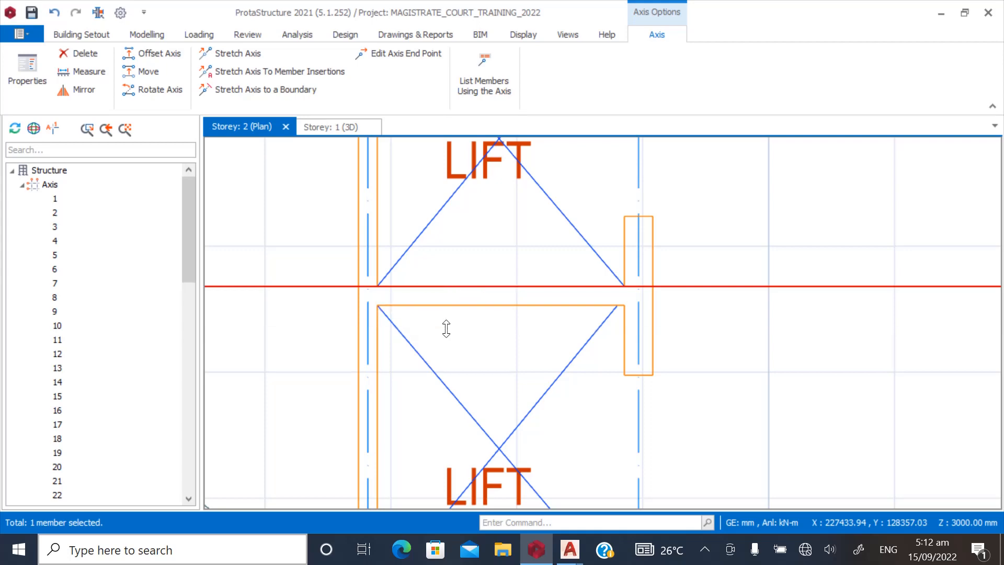
{"action": "key", "text": "Escape"}
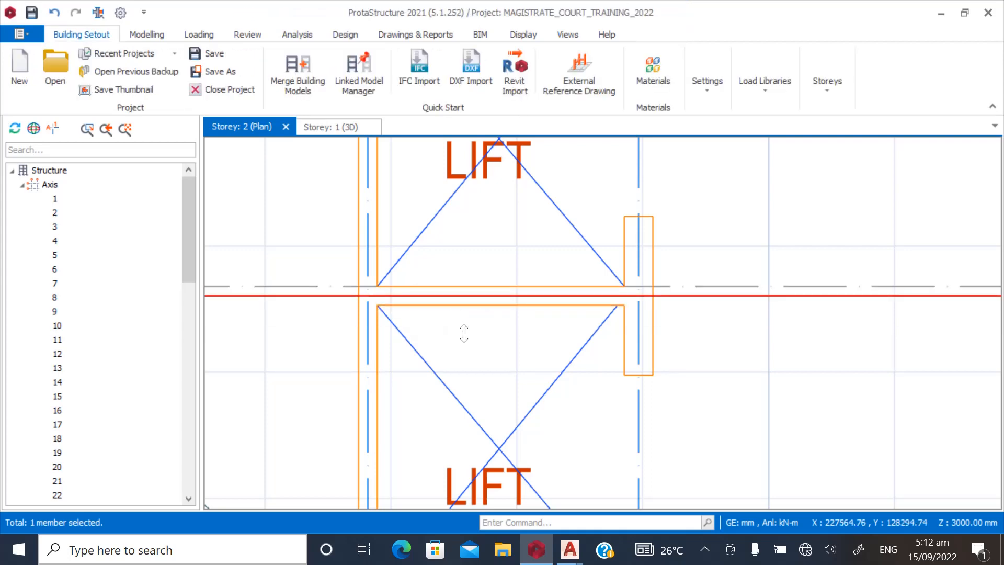
Examine the axes around both lift shafts against the lift walls and their projecting ends in the reference drawing
{"action": "scroll", "coordinate": [434, 325], "scroll_direction": "down", "scroll_amount": 2}
{"action": "scroll", "coordinate": [422, 322], "scroll_direction": "down", "scroll_amount": 2}
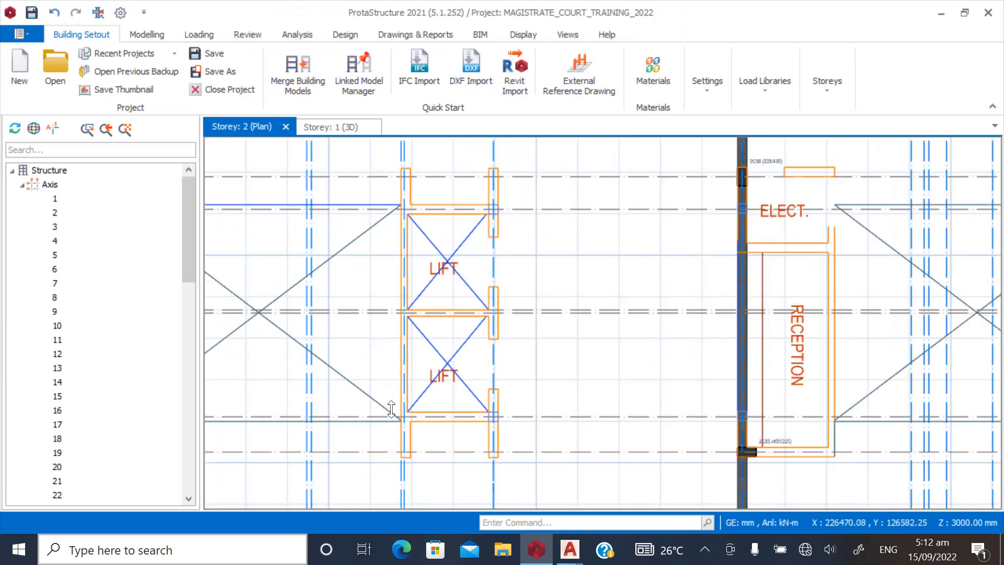
{"action": "scroll", "coordinate": [392, 409], "scroll_direction": "up", "scroll_amount": 3}
{"action": "scroll", "coordinate": [400, 463], "scroll_direction": "down", "scroll_amount": 1}
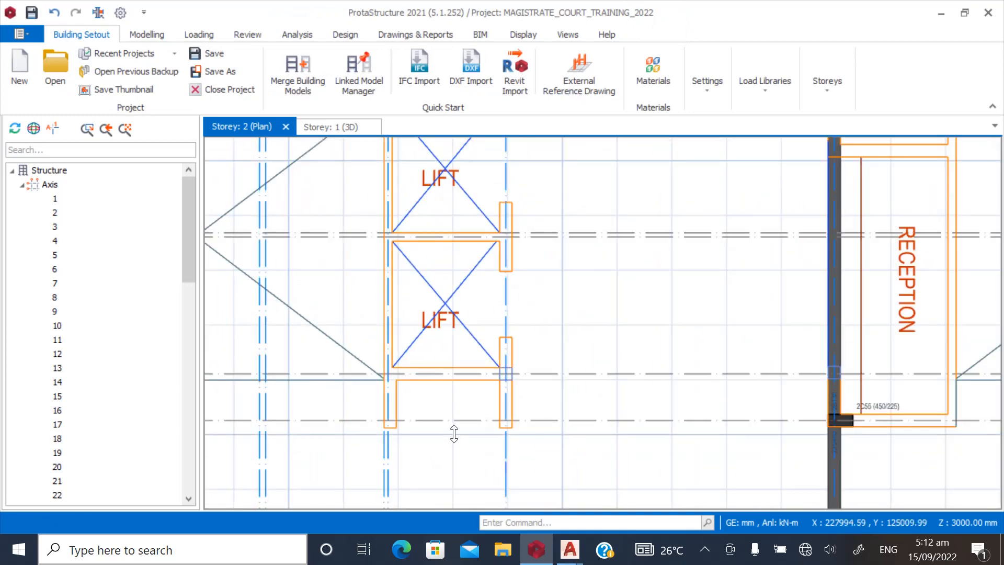
{"action": "scroll", "coordinate": [449, 450], "scroll_direction": "down", "scroll_amount": 2}
{"action": "scroll", "coordinate": [435, 219], "scroll_direction": "up", "scroll_amount": 1}
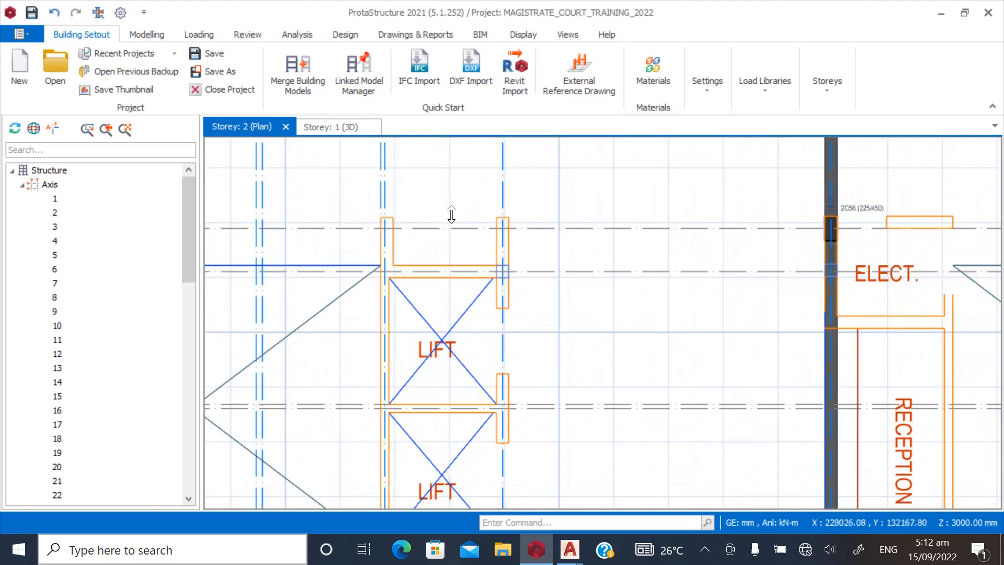
{"action": "scroll", "coordinate": [451, 214], "scroll_direction": "down", "scroll_amount": 2}
{"action": "scroll", "coordinate": [381, 325], "scroll_direction": "up", "scroll_amount": 1}
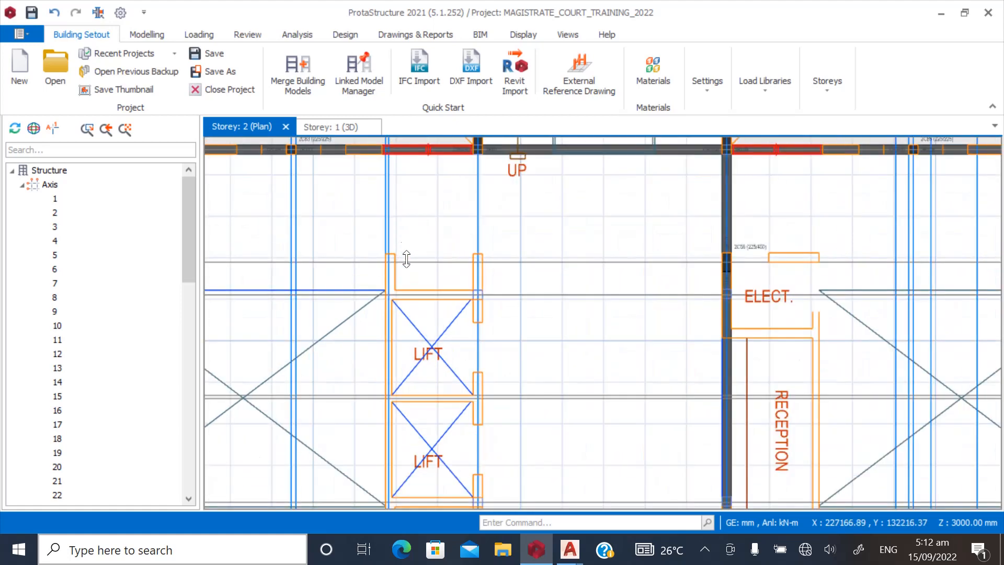
{"action": "scroll", "coordinate": [396, 314], "scroll_direction": "down", "scroll_amount": 1}
{"action": "scroll", "coordinate": [398, 340], "scroll_direction": "up", "scroll_amount": 1}
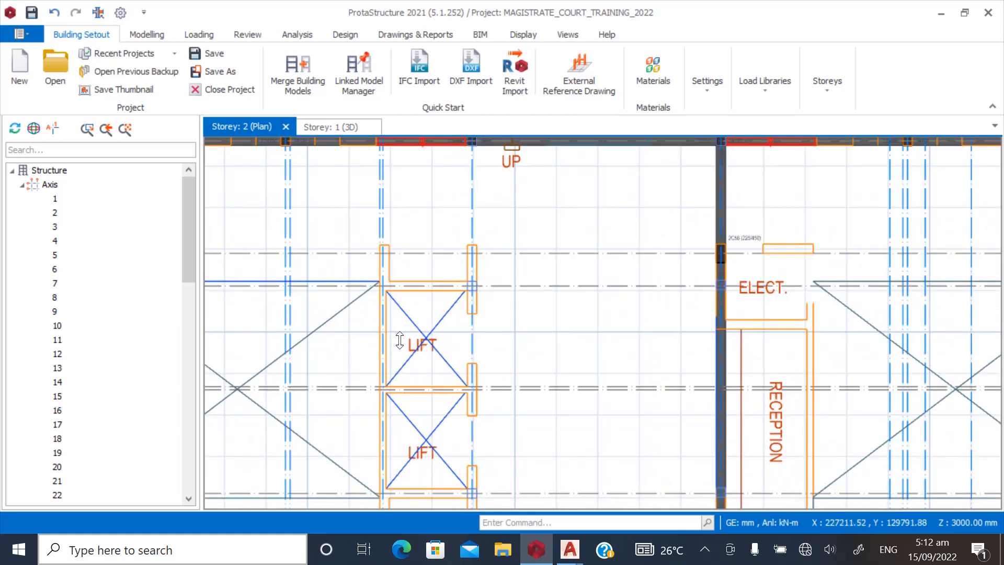
{"action": "left_click", "coordinate": [146, 34]}
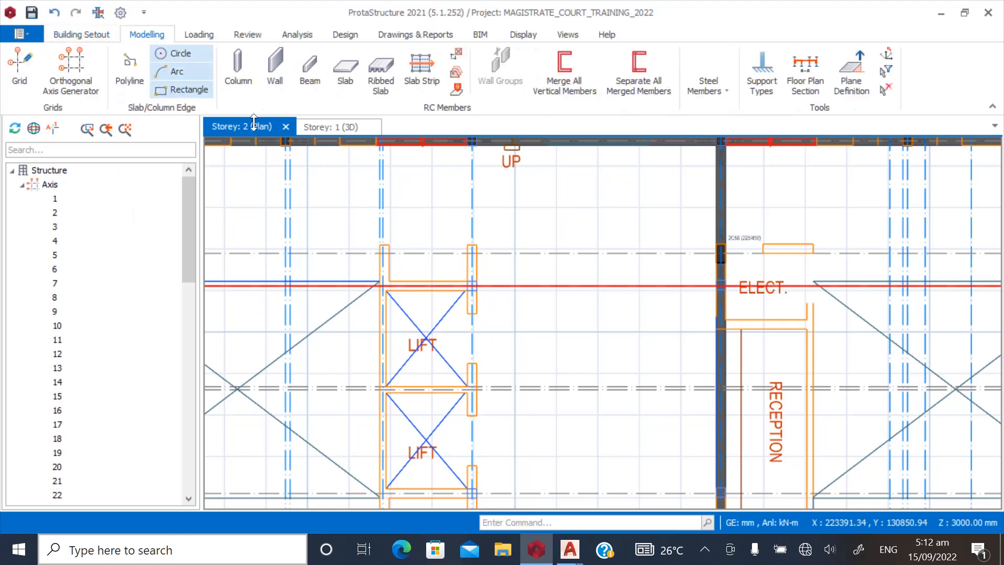
{"action": "left_click", "coordinate": [286, 71]}
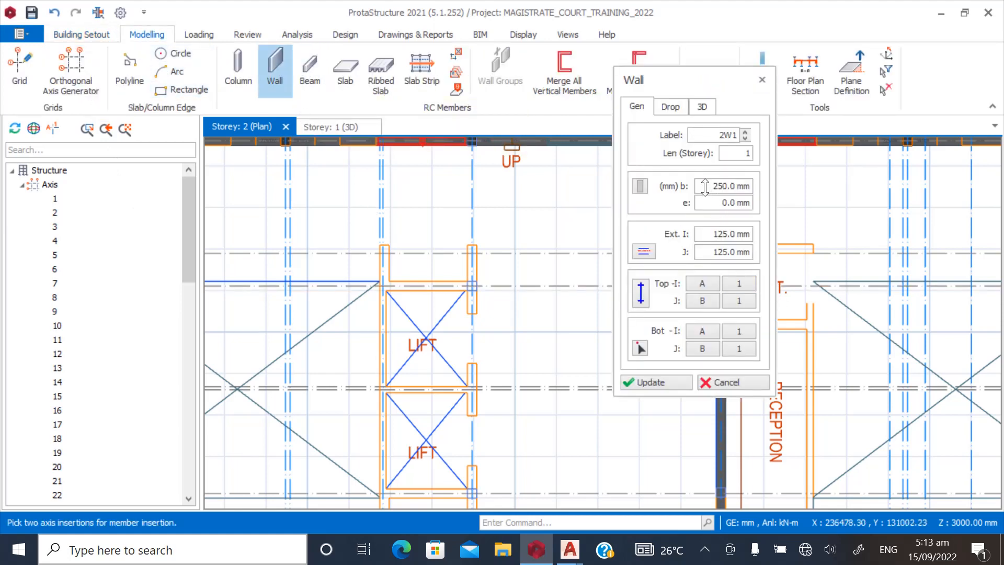
{"action": "left_click_drag", "start_coordinate": [704, 186], "coordinate": [753, 189]}
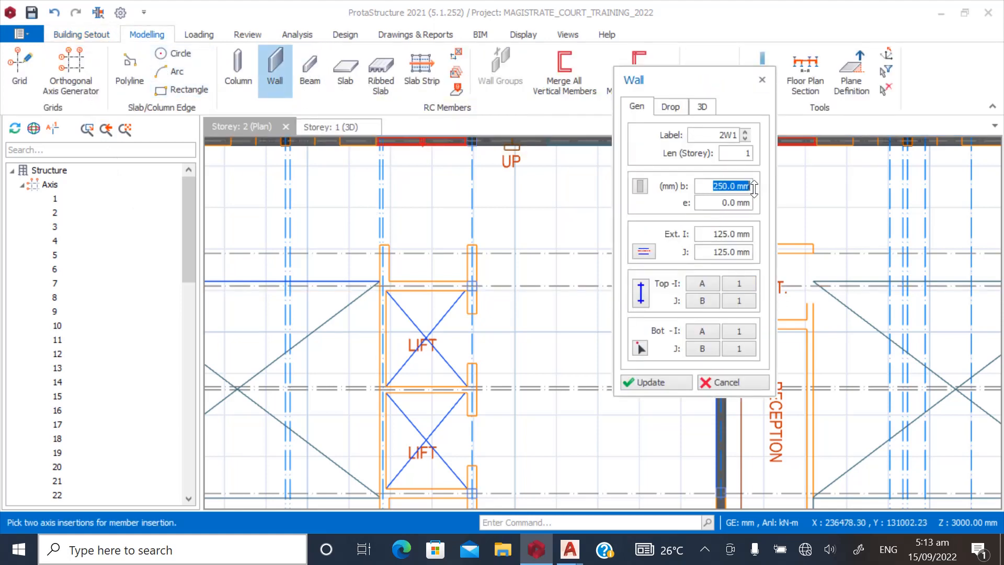
{"action": "type", "text": "2"}
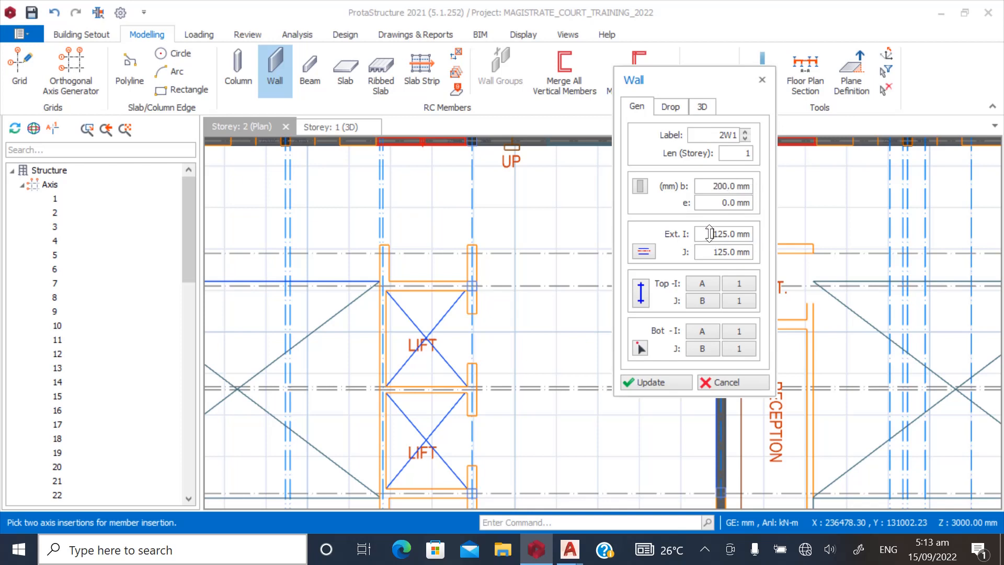
{"action": "left_click_drag", "start_coordinate": [710, 234], "coordinate": [786, 241]}
{"action": "type", "text": "1"}
{"action": "left_click_drag", "start_coordinate": [737, 252], "coordinate": [781, 252]}
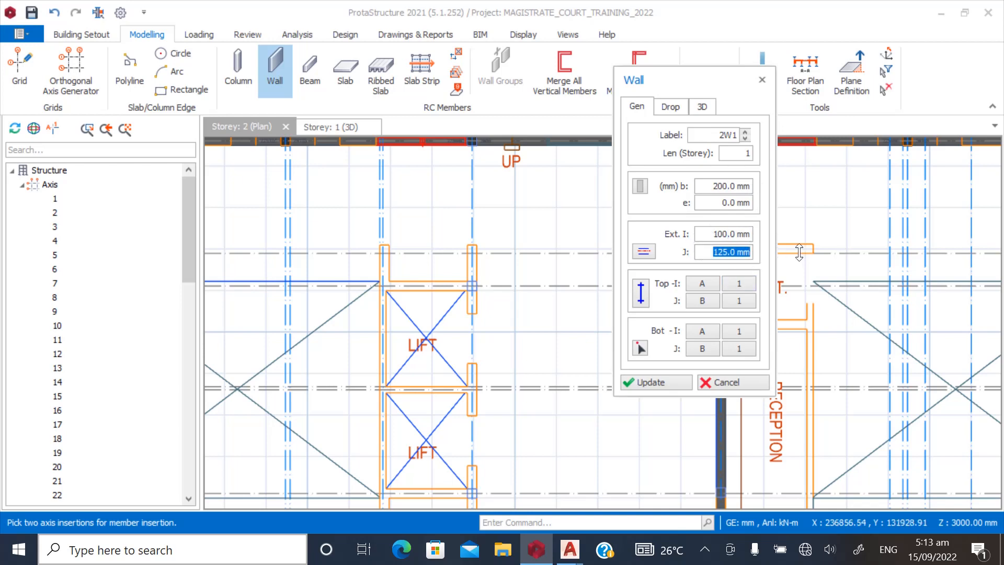
{"action": "type", "text": "1"}
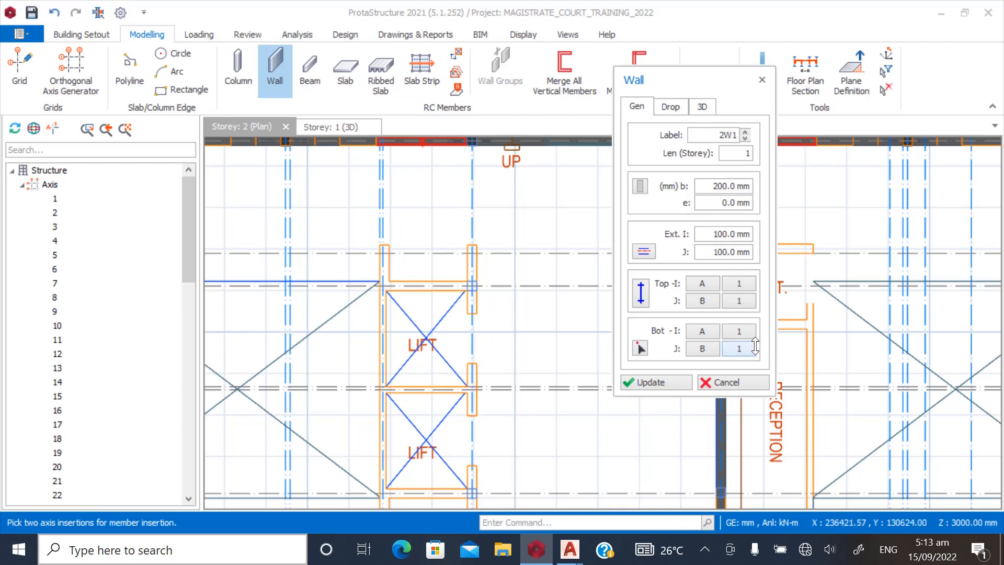
{"action": "left_click", "coordinate": [722, 381]}
Start a new wall 200 mm thick, with both its I and J end extensions set to 100 mm
{"action": "scroll", "coordinate": [359, 229], "scroll_direction": "up", "scroll_amount": 4}
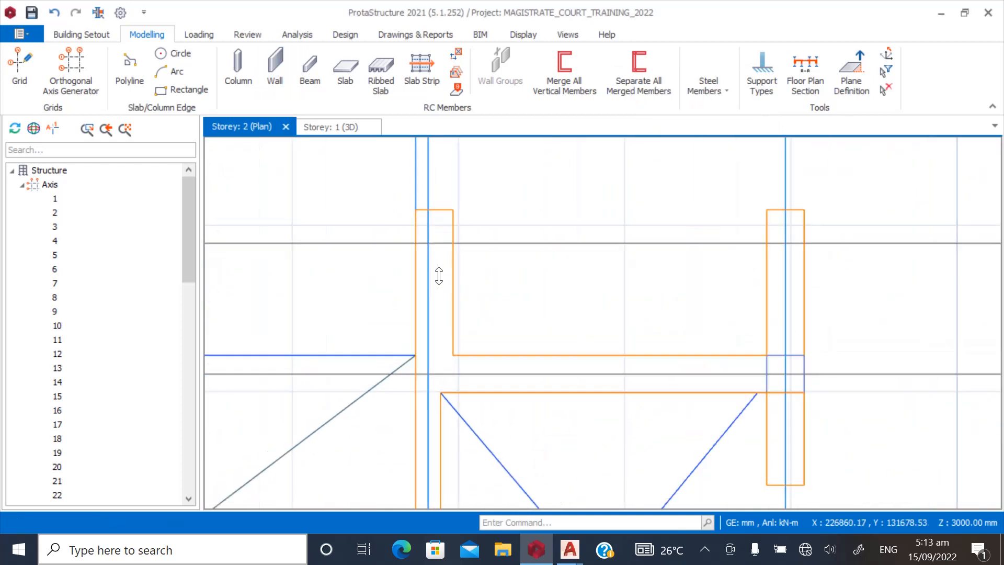
{"action": "scroll", "coordinate": [438, 276], "scroll_direction": "down", "scroll_amount": 3}
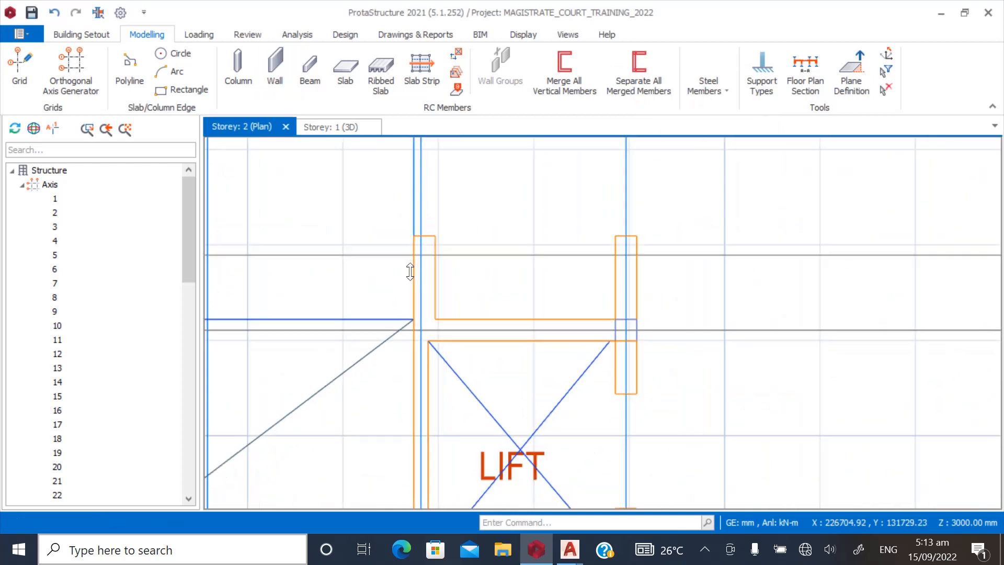
{"action": "left_click", "coordinate": [276, 72]}
{"action": "left_click", "coordinate": [708, 192]}
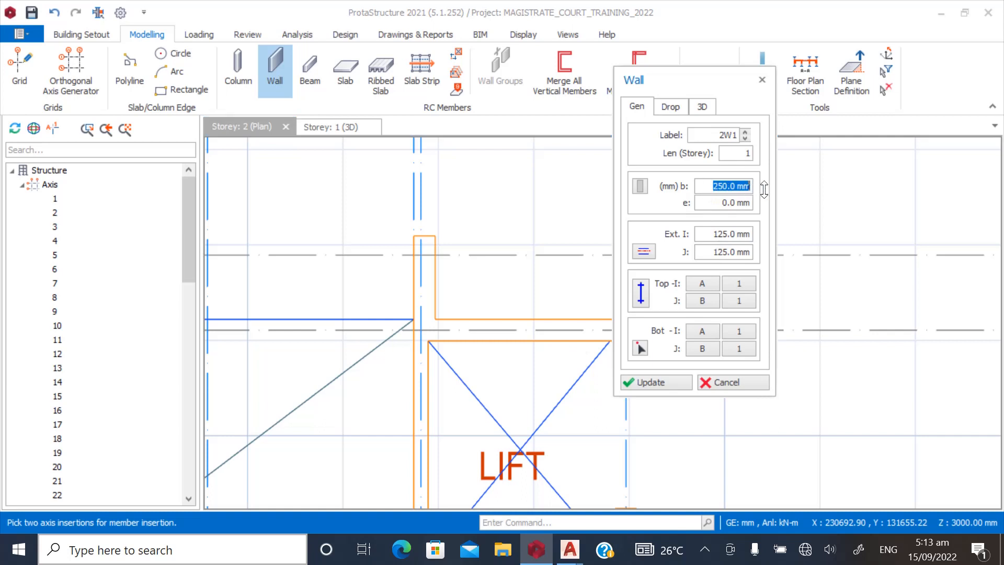
{"action": "type", "text": "2"}
{"action": "left_click", "coordinate": [707, 237]}
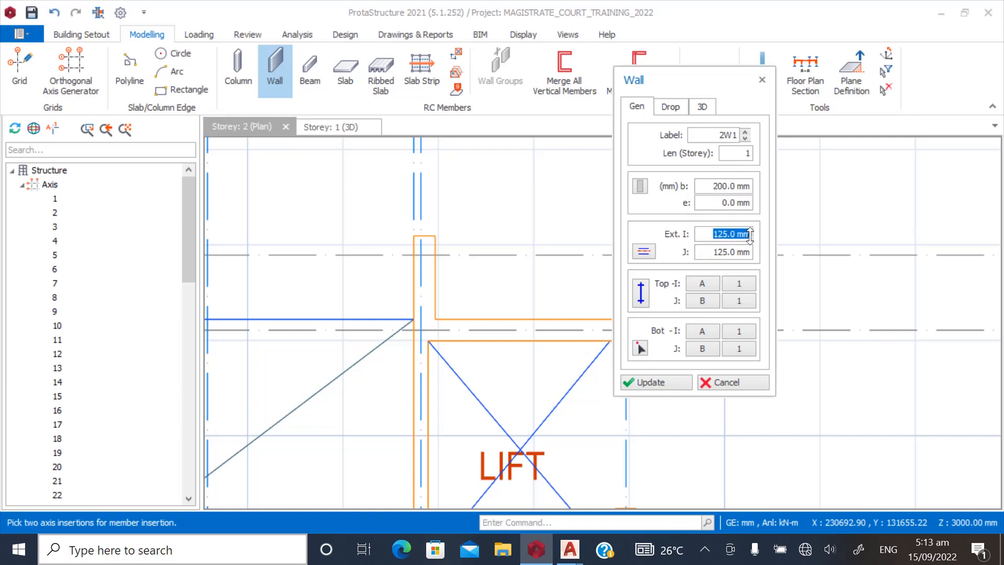
{"action": "type", "text": "1"}
{"action": "left_click", "coordinate": [712, 249]}
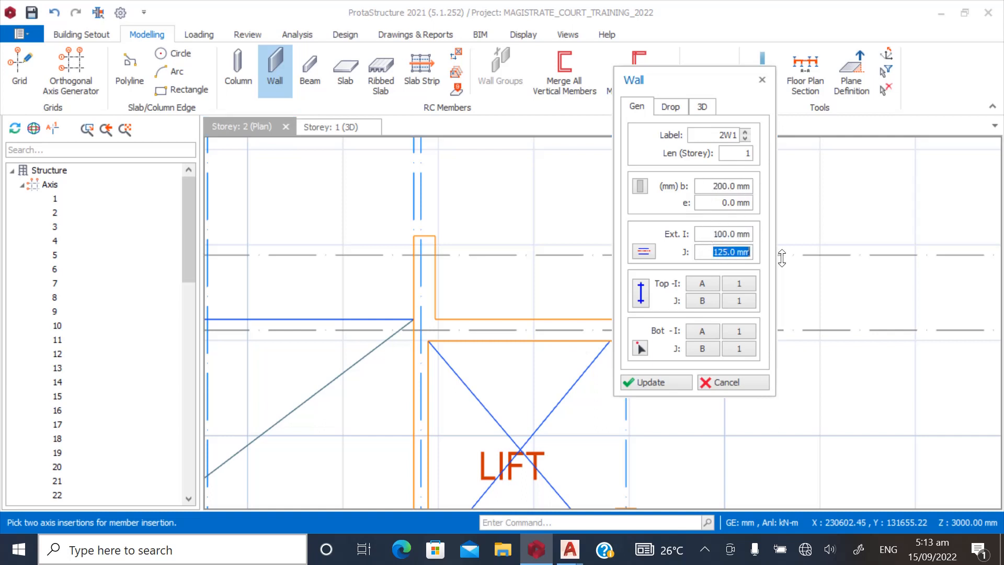
{"action": "type", "text": "1"}
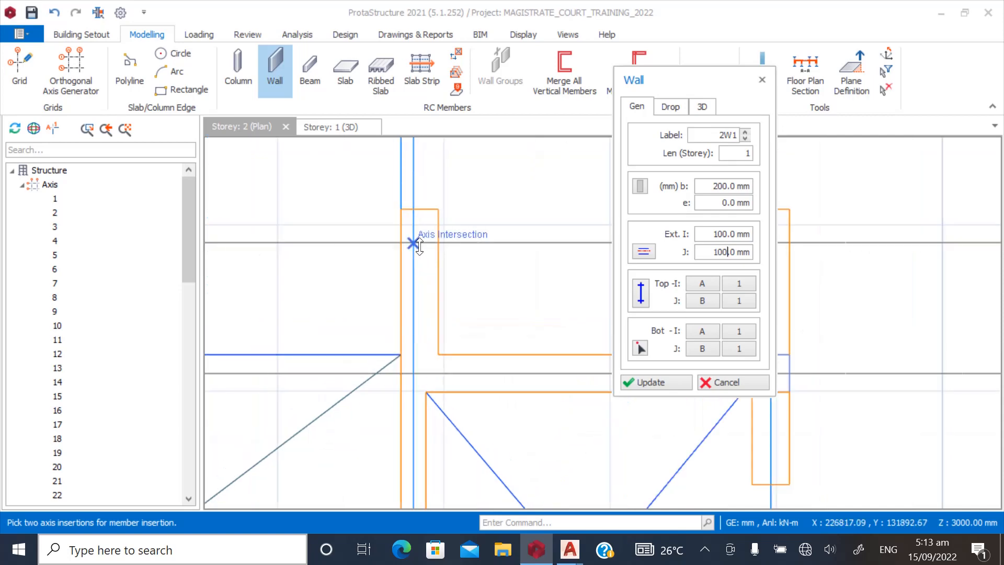
Try to model the lifts' back wall along its vertical axis between the existing horizontal axes near its upper and lower ends
{"action": "left_click", "coordinate": [413, 240]}
{"action": "scroll", "coordinate": [485, 215], "scroll_direction": "down", "scroll_amount": 4}
{"action": "scroll", "coordinate": [485, 215], "scroll_direction": "down", "scroll_amount": 2}
{"action": "scroll", "coordinate": [449, 406], "scroll_direction": "up", "scroll_amount": 6}
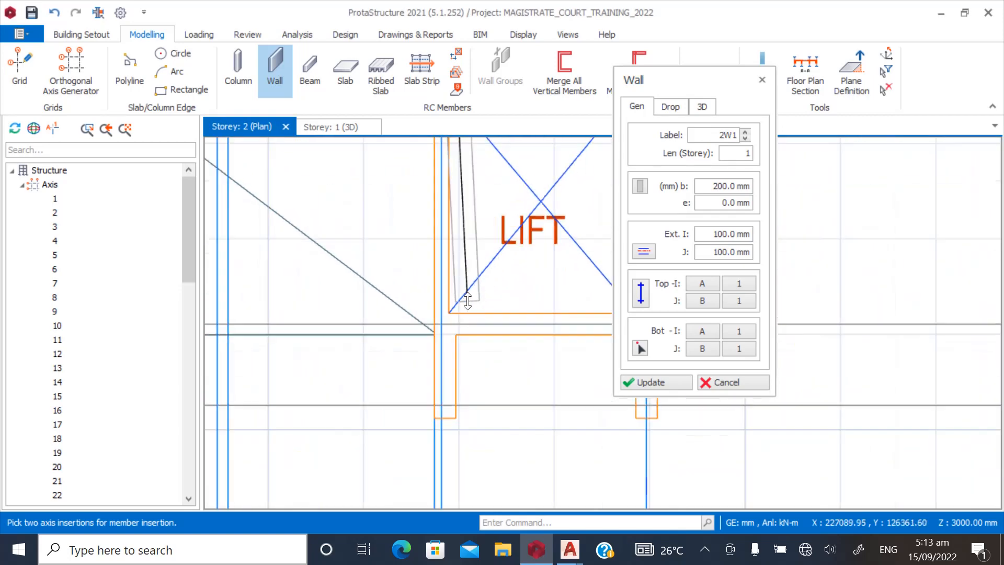
{"action": "left_click", "coordinate": [446, 407]}
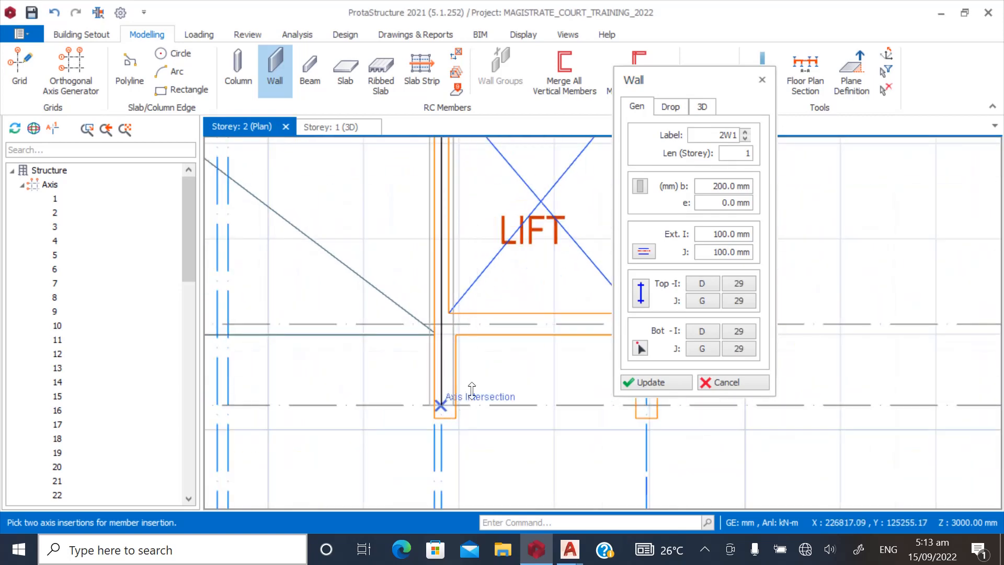
{"action": "scroll", "coordinate": [472, 390], "scroll_direction": "down", "scroll_amount": 5}
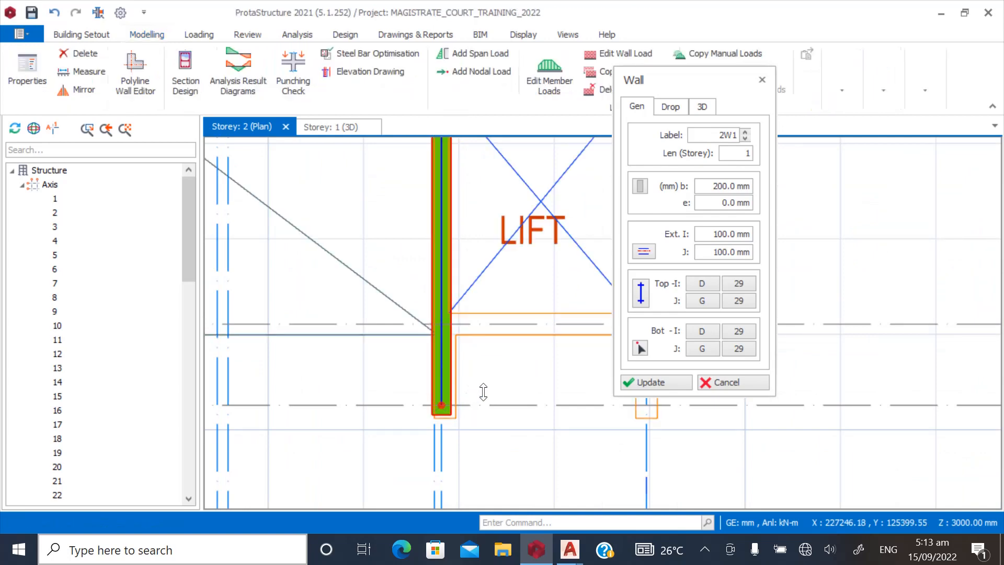
{"action": "scroll", "coordinate": [386, 203], "scroll_direction": "up", "scroll_amount": 4}
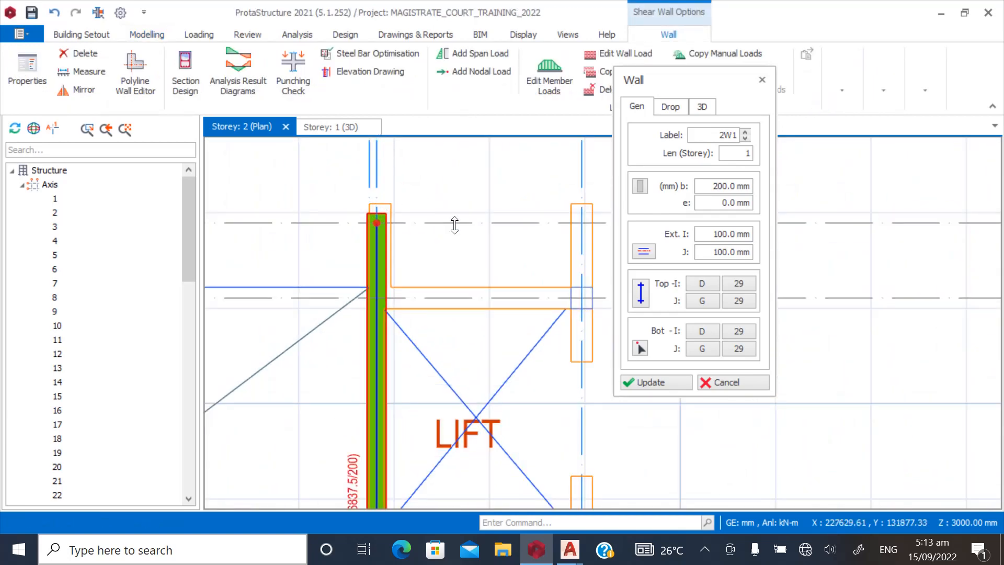
{"action": "scroll", "coordinate": [372, 215], "scroll_direction": "up", "scroll_amount": 4}
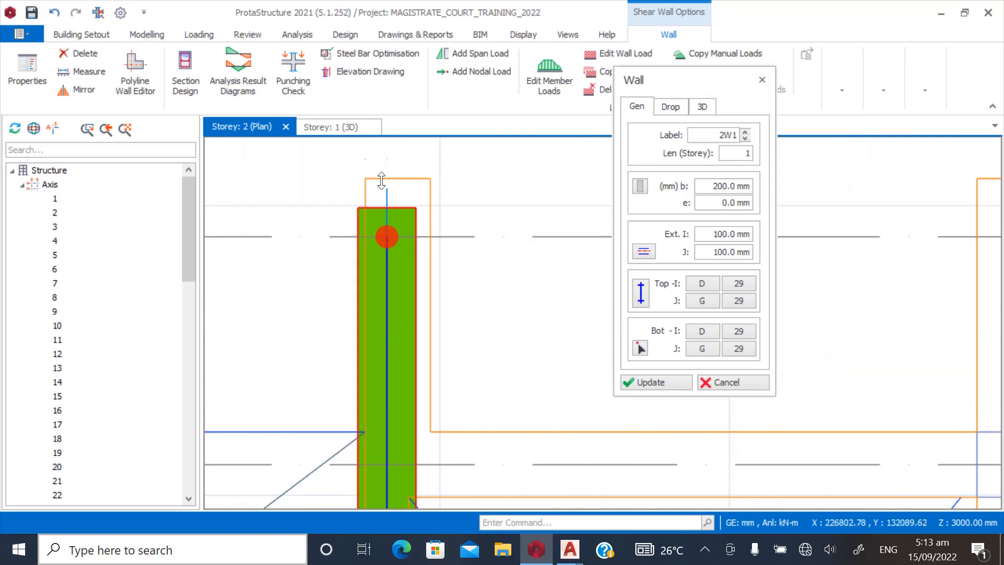
{"action": "left_click", "coordinate": [714, 382]}
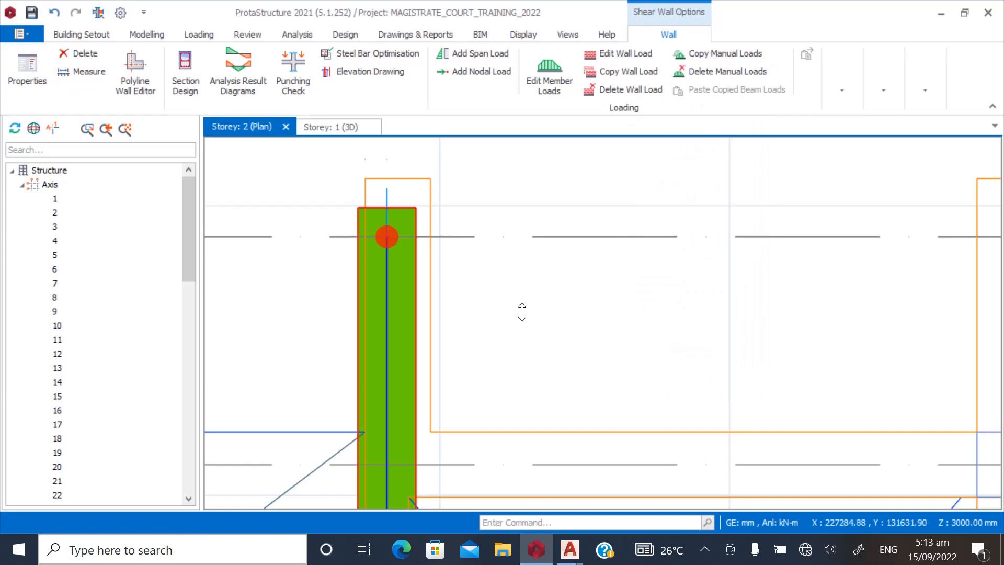
{"action": "left_click", "coordinate": [467, 270]}
Offset the horizontal axis near the back wall's upper end to the outlined end faces at the wall's upper and lower ends
{"action": "right_click", "coordinate": [457, 237]}
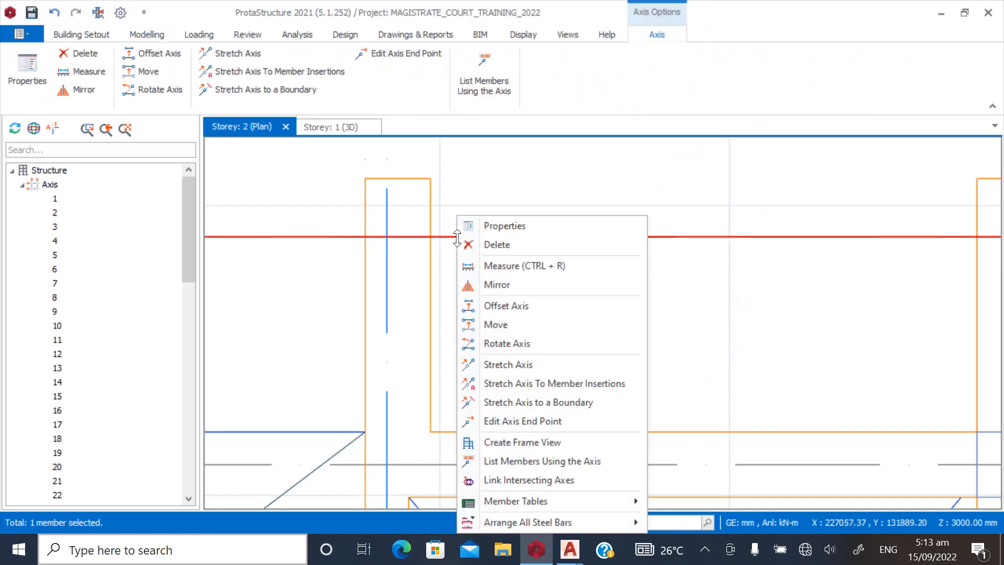
{"action": "left_click", "coordinate": [497, 305]}
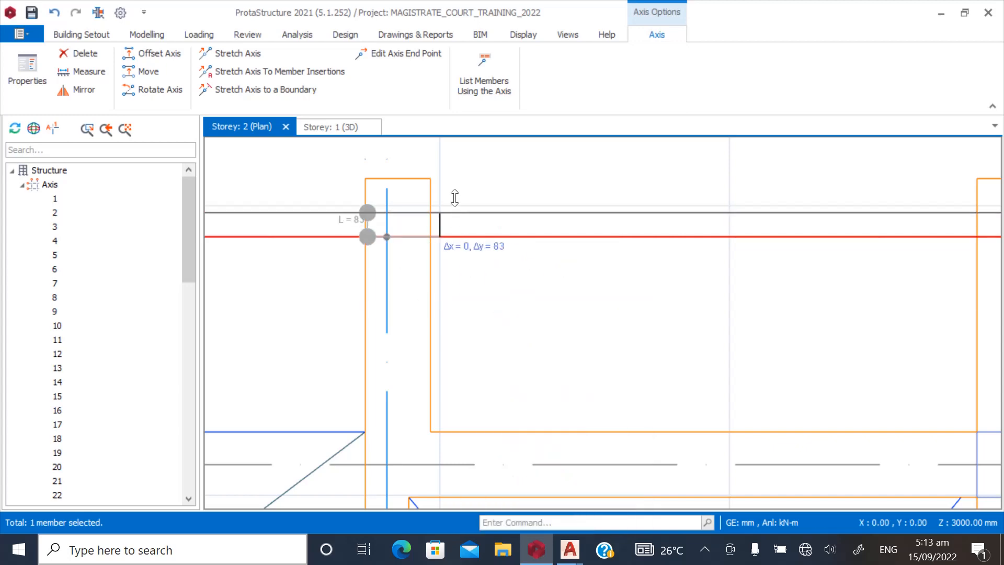
{"action": "left_click", "coordinate": [461, 225]}
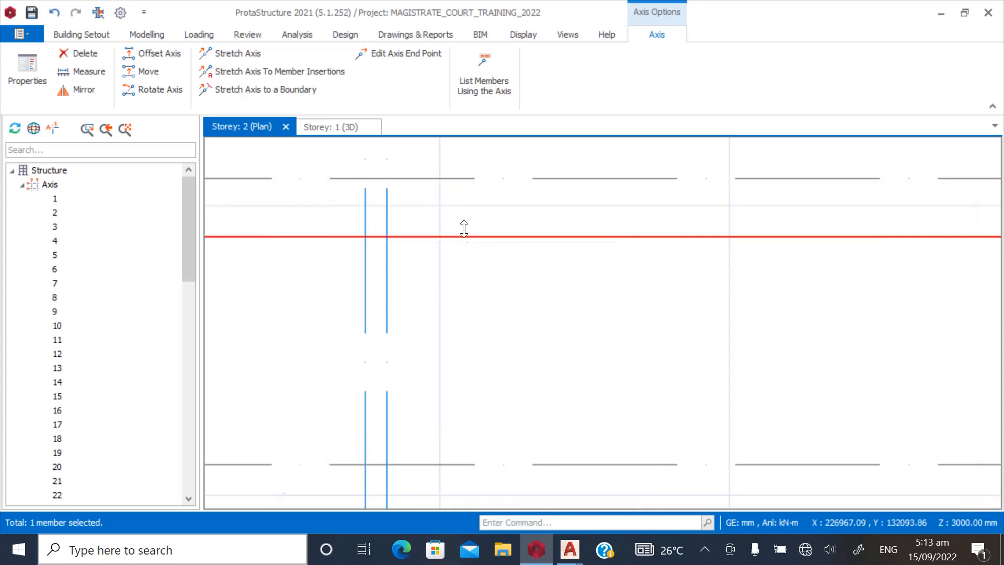
{"action": "scroll", "coordinate": [418, 202], "scroll_direction": "down", "scroll_amount": 6}
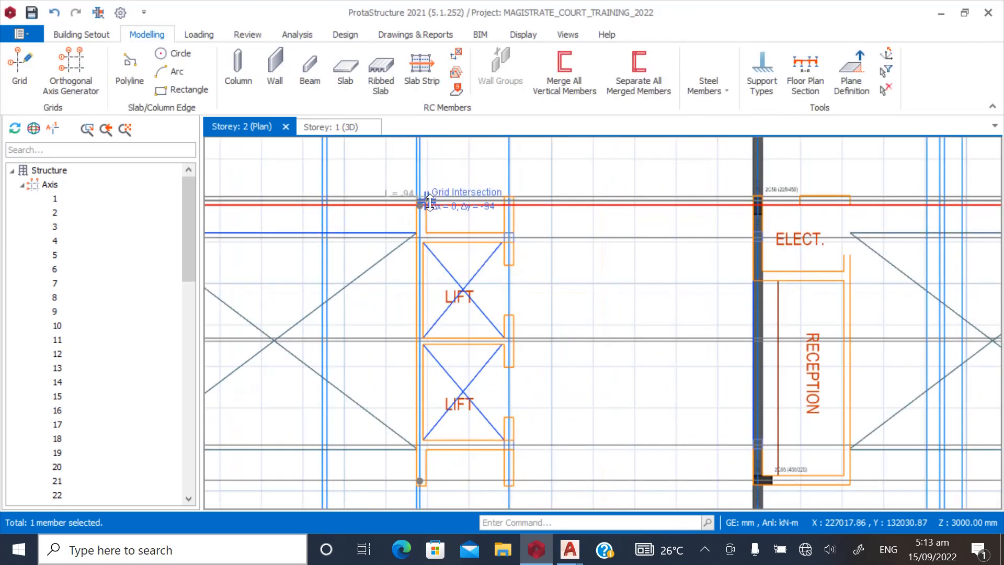
{"action": "scroll", "coordinate": [429, 364], "scroll_direction": "up", "scroll_amount": 1}
{"action": "scroll", "coordinate": [434, 361], "scroll_direction": "up", "scroll_amount": 5}
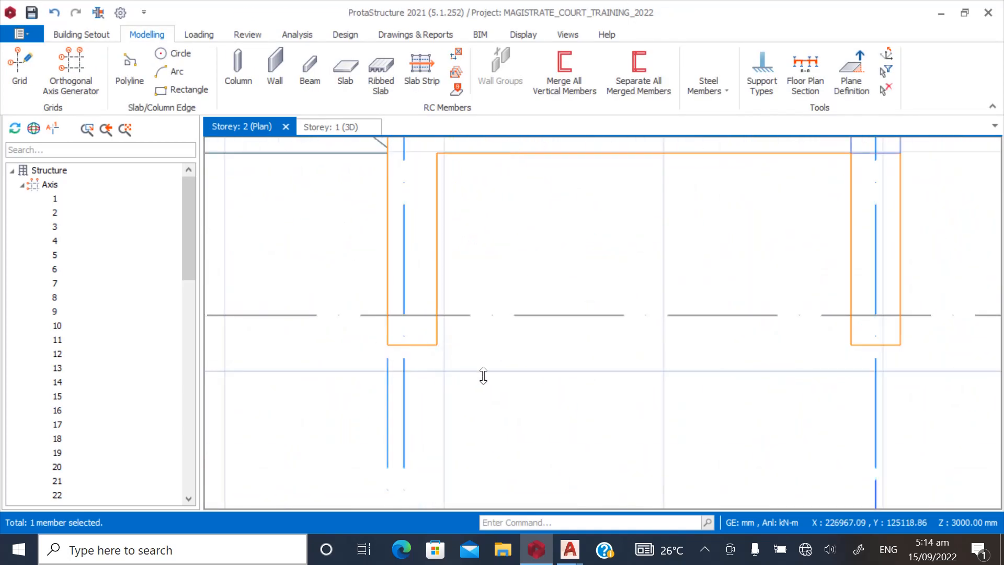
{"action": "left_click", "coordinate": [483, 376]}
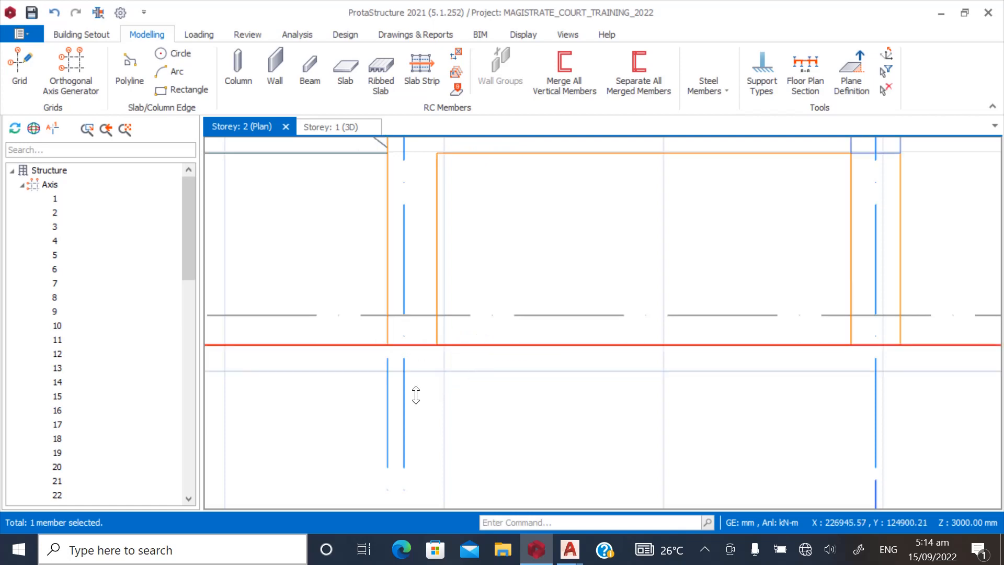
Offset the axis on the back wall's lower end face up by 100 mm, towards the lift shafts
{"action": "scroll", "coordinate": [415, 392], "scroll_direction": "down", "scroll_amount": 2}
{"action": "scroll", "coordinate": [444, 399], "scroll_direction": "up", "scroll_amount": 3}
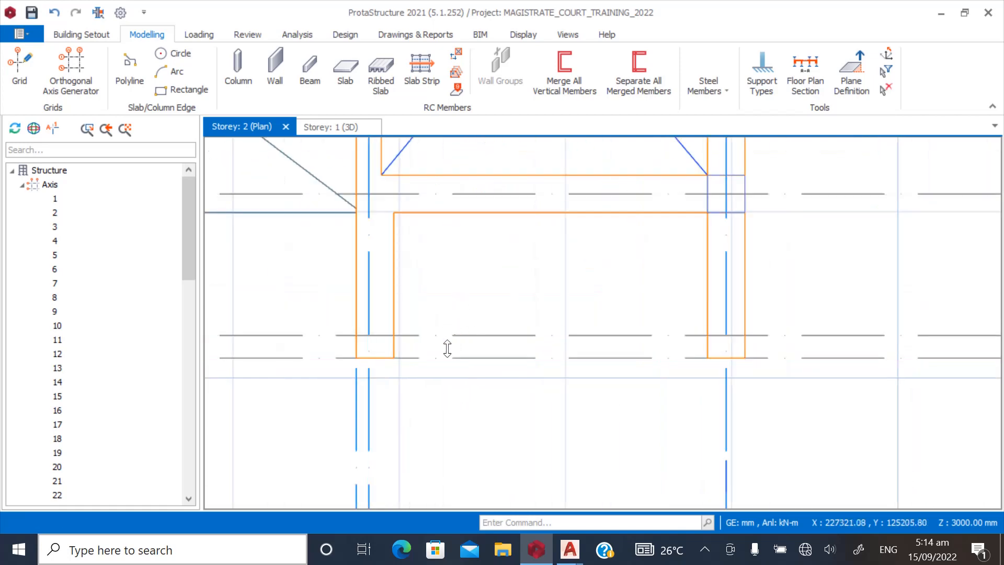
{"action": "right_click", "coordinate": [457, 358]}
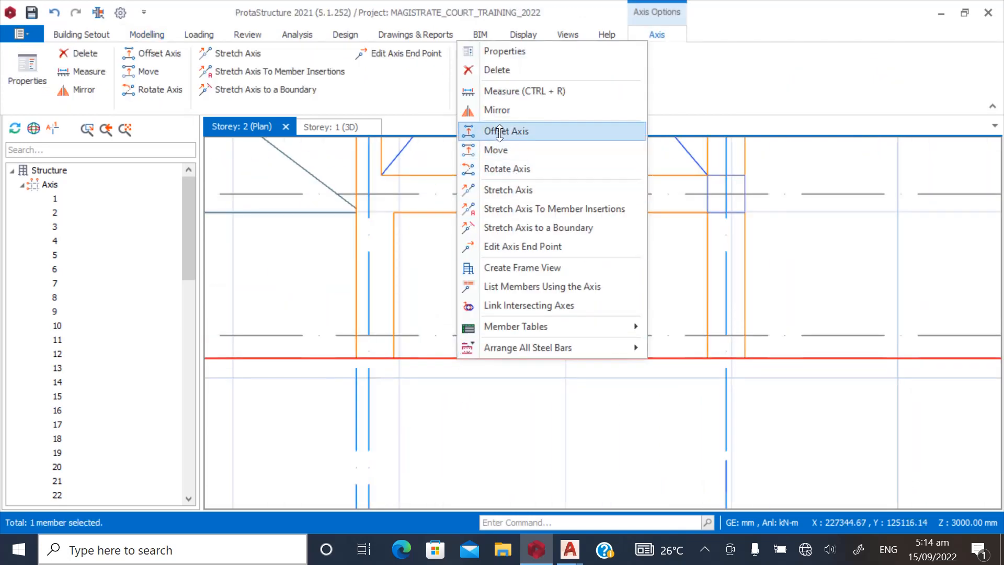
{"action": "left_click", "coordinate": [506, 131]}
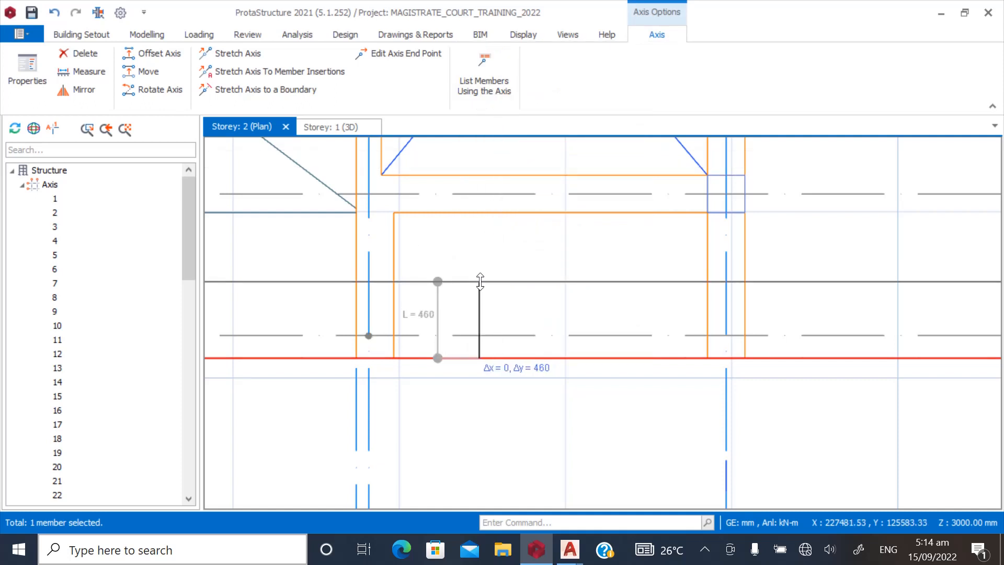
{"action": "key", "text": "Tab"}
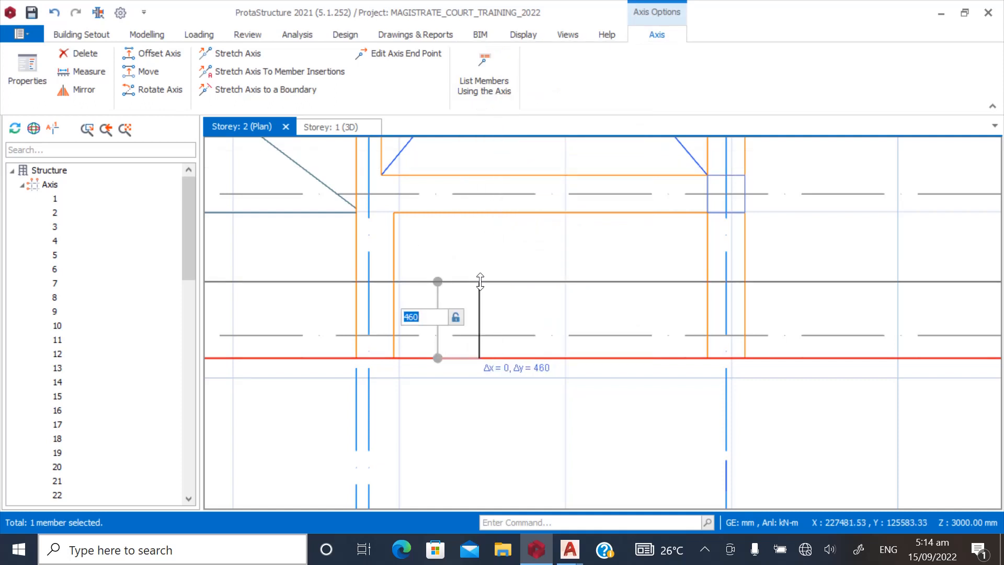
{"action": "key", "text": "Return"}
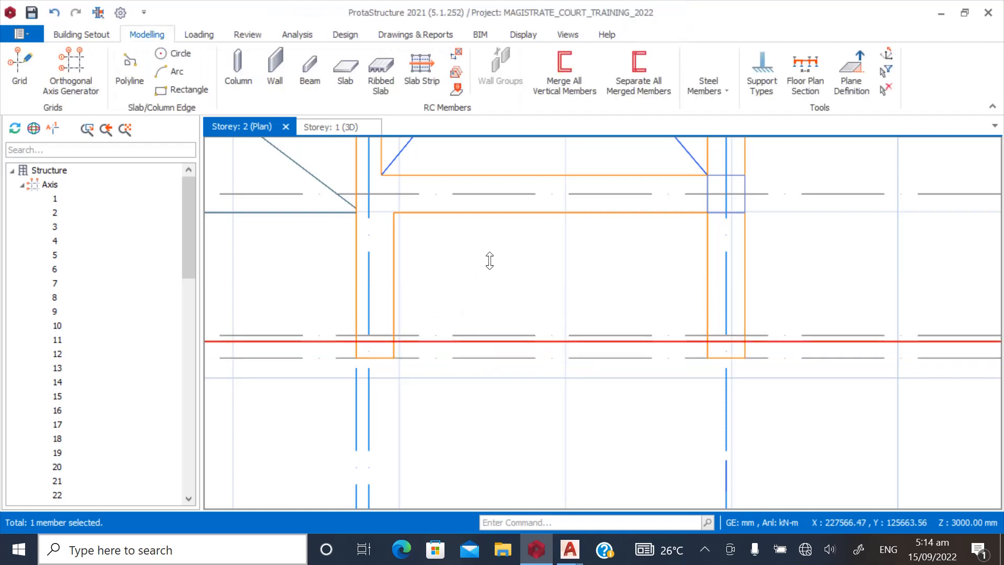
{"action": "key", "text": "Escape"}
Offset the axis on the back wall's upper end face by -100 mm, down towards the lift shafts
{"action": "scroll", "coordinate": [350, 404], "scroll_direction": "down", "scroll_amount": 7}
{"action": "scroll", "coordinate": [337, 209], "scroll_direction": "up", "scroll_amount": 6}
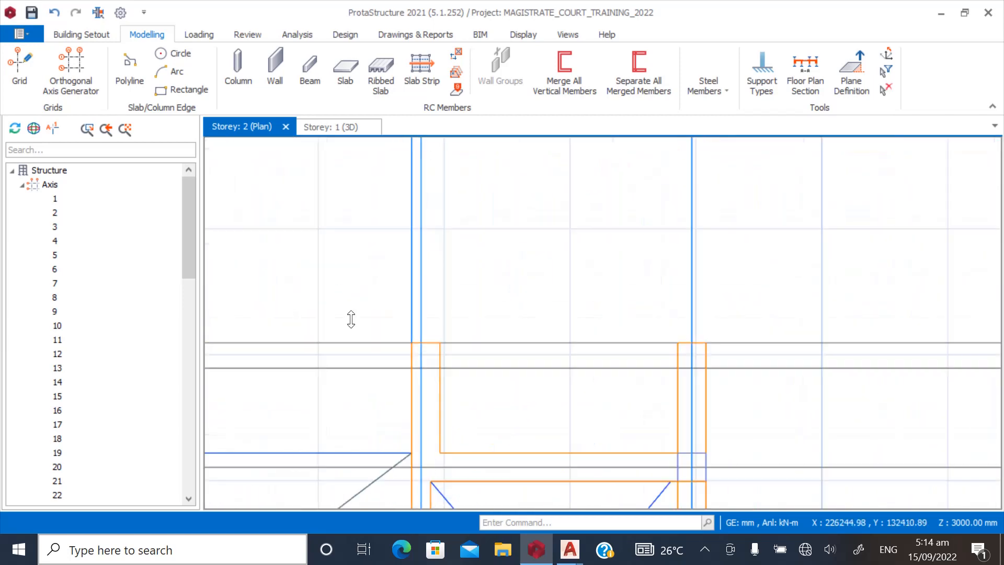
{"action": "left_click", "coordinate": [488, 343]}
{"action": "right_click", "coordinate": [490, 343]}
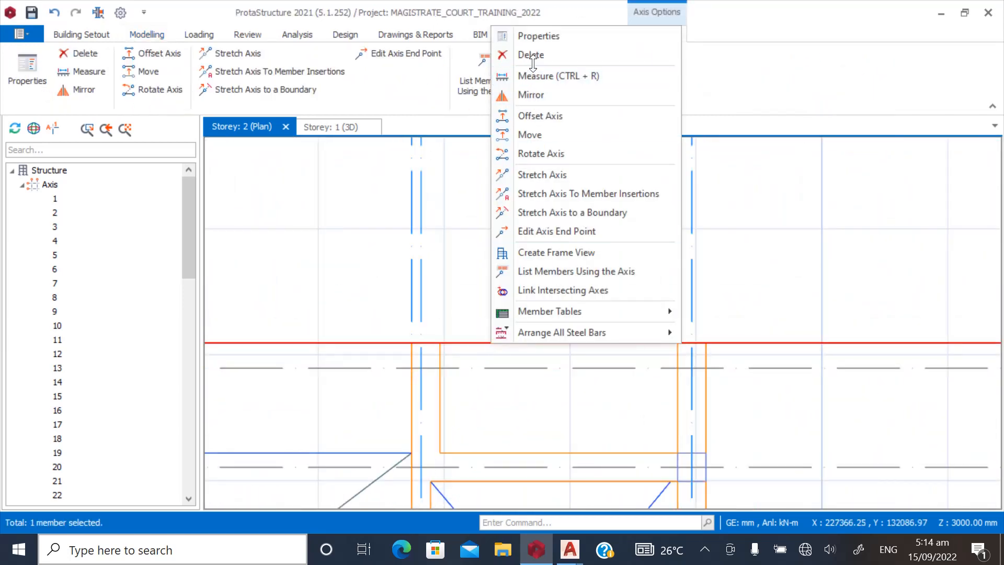
{"action": "left_click", "coordinate": [529, 116]}
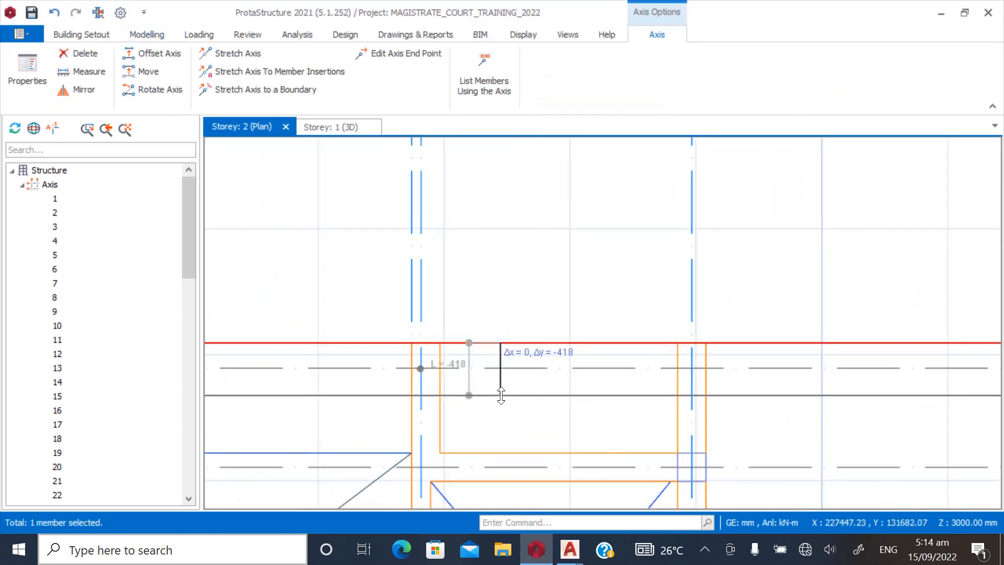
{"action": "key", "text": "Tab"}
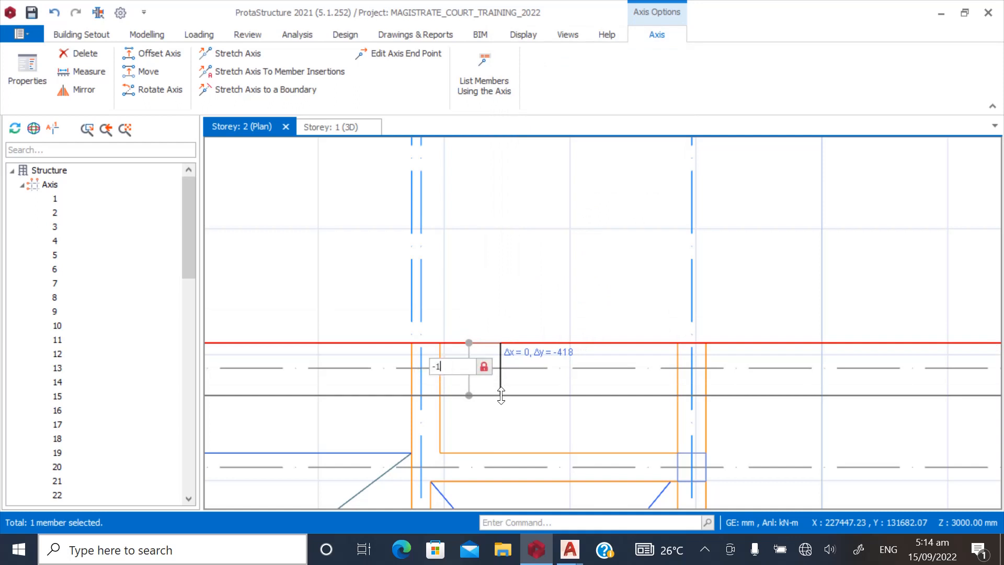
{"action": "type", "text": "-100"}
{"action": "key", "text": "Return"}
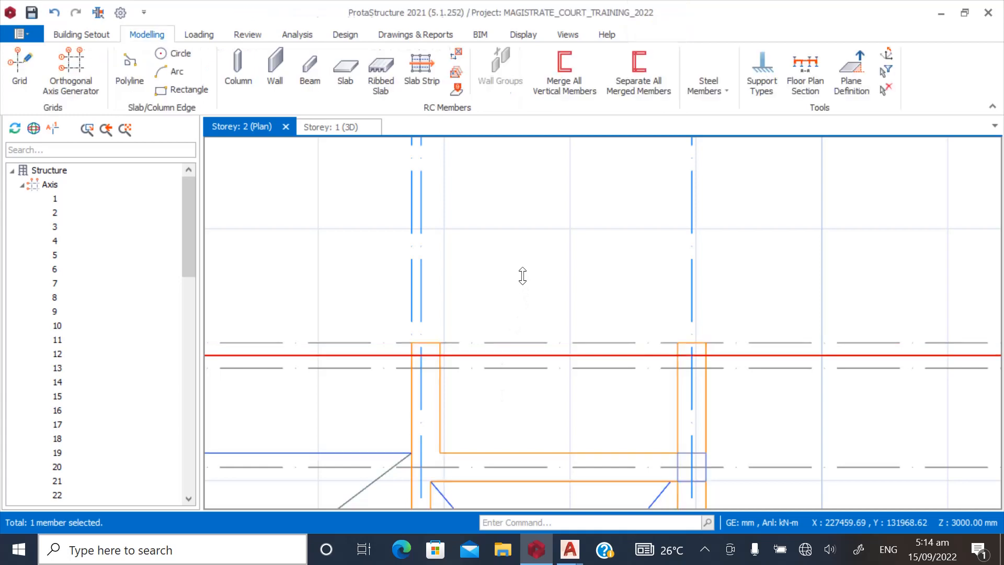
{"action": "key", "text": "Escape"}
Start a wall with a thickness of 200 mm and end extensions of 100 mm at both I and J
{"action": "scroll", "coordinate": [440, 251], "scroll_direction": "down", "scroll_amount": 4}
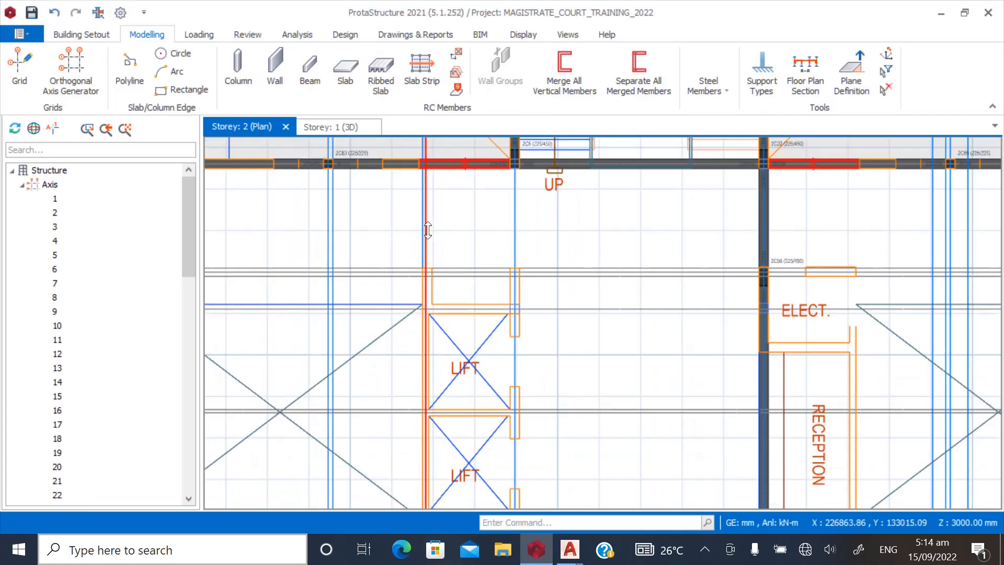
{"action": "left_click", "coordinate": [278, 67]}
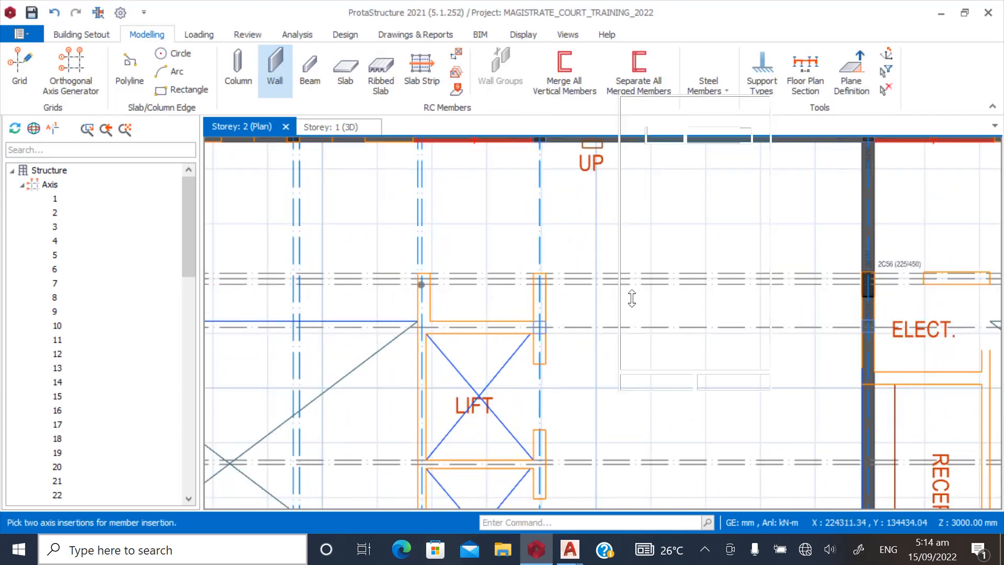
{"action": "left_click_drag", "start_coordinate": [712, 186], "coordinate": [768, 188]}
{"action": "type", "text": "200.0"}
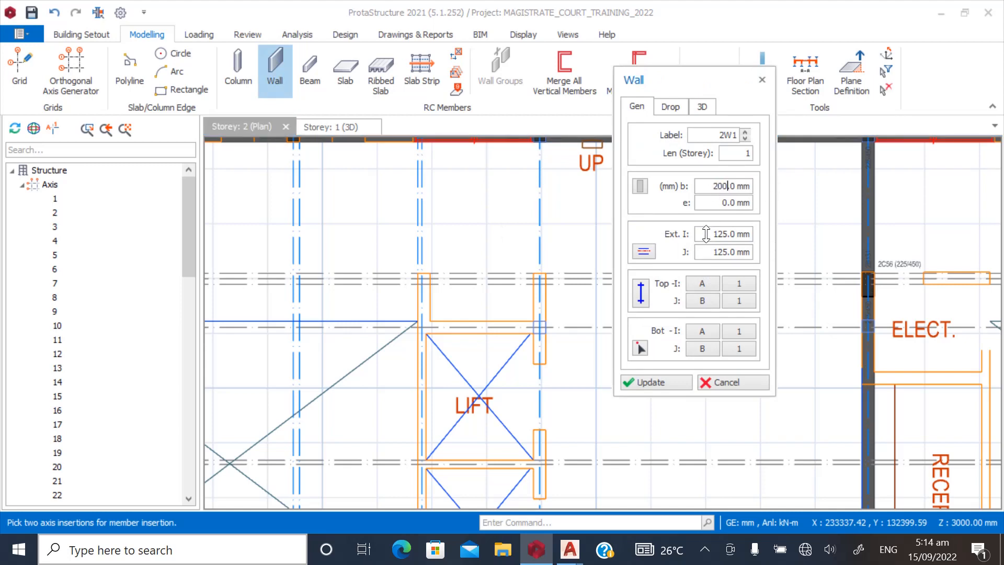
{"action": "left_click_drag", "start_coordinate": [706, 234], "coordinate": [763, 247]}
{"action": "type", "text": "1"}
{"action": "type", "text": "1"}
Model the lifts' back wall along its vertical axis between the two axes set 100 mm inside the upper and lower end faces
{"action": "scroll", "coordinate": [366, 298], "scroll_direction": "up", "scroll_amount": 3}
{"action": "left_click", "coordinate": [441, 253]}
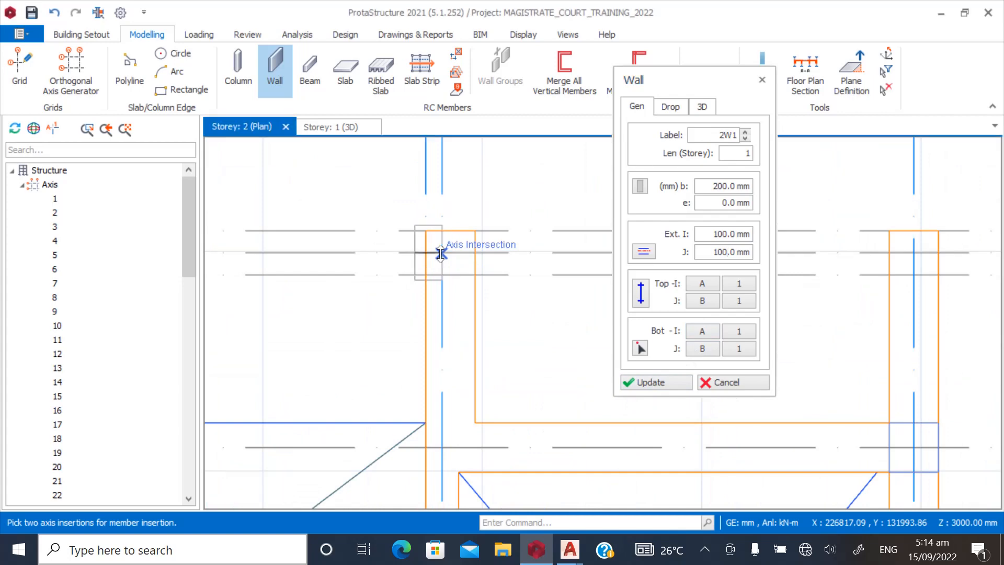
{"action": "scroll", "coordinate": [455, 217], "scroll_direction": "up", "scroll_amount": 3}
{"action": "scroll", "coordinate": [462, 302], "scroll_direction": "up", "scroll_amount": 3}
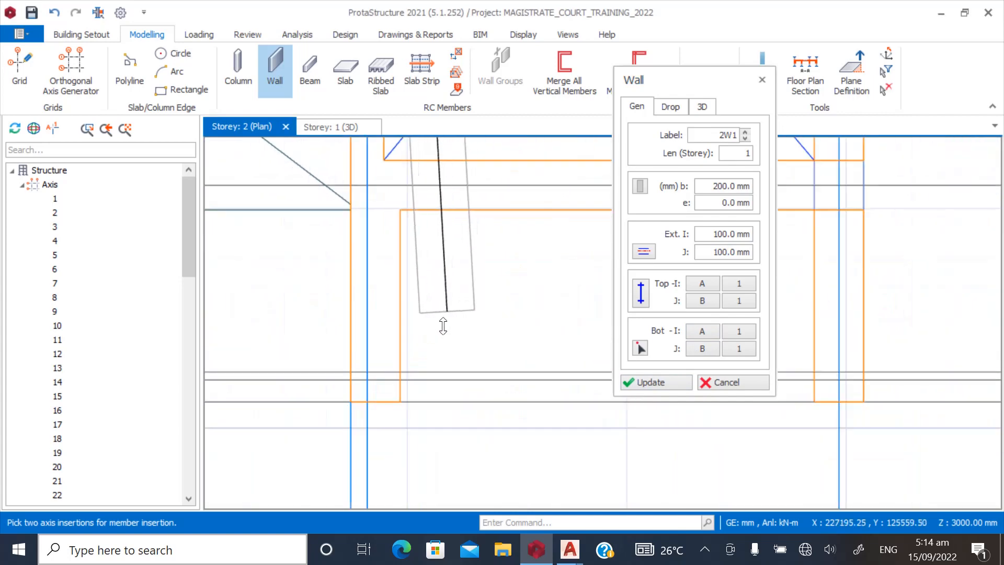
{"action": "left_click", "coordinate": [368, 380]}
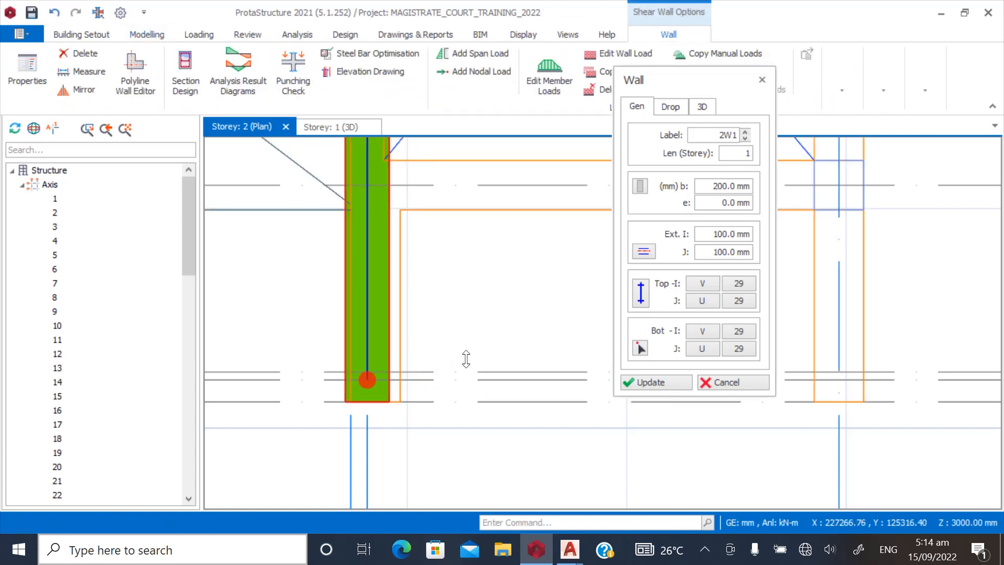
{"action": "scroll", "coordinate": [400, 411], "scroll_direction": "up", "scroll_amount": 2}
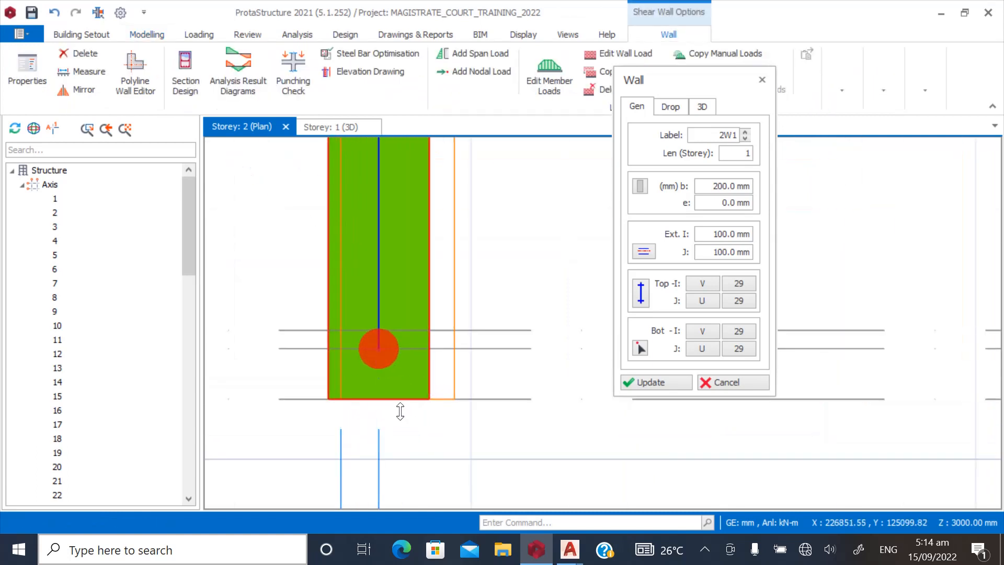
Examine the back wall's lower and upper ends against the offset axes, and its junction with the upper lift's cross-wall outline
{"action": "left_click", "coordinate": [719, 378]}
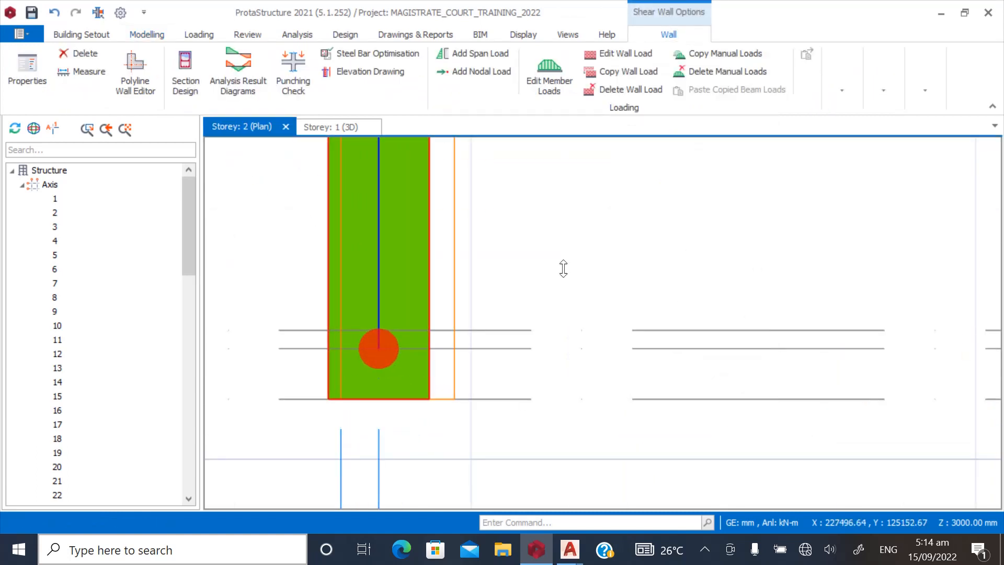
{"action": "scroll", "coordinate": [425, 379], "scroll_direction": "up", "scroll_amount": 1}
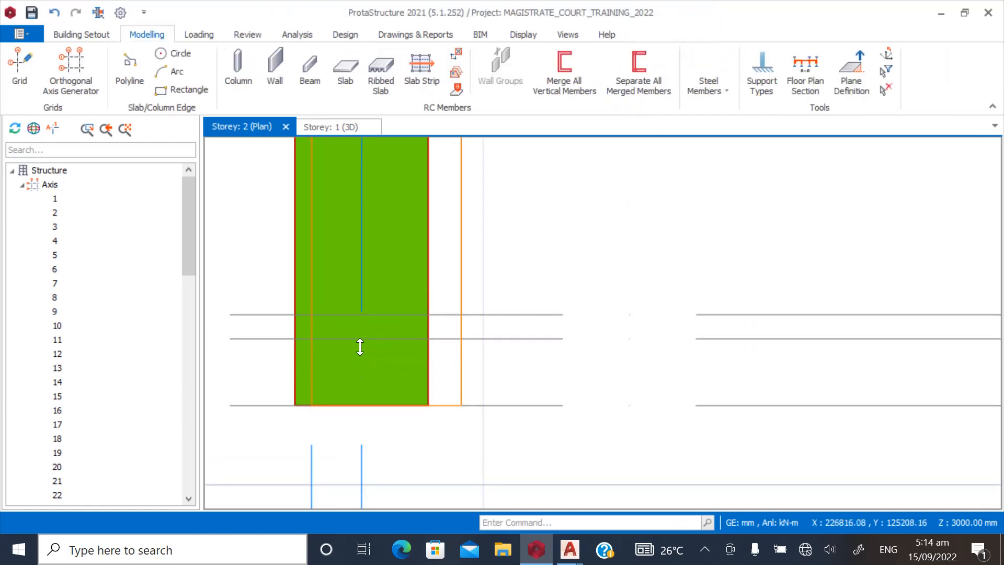
{"action": "scroll", "coordinate": [358, 314], "scroll_direction": "down", "scroll_amount": 3}
{"action": "scroll", "coordinate": [371, 384], "scroll_direction": "down", "scroll_amount": 1}
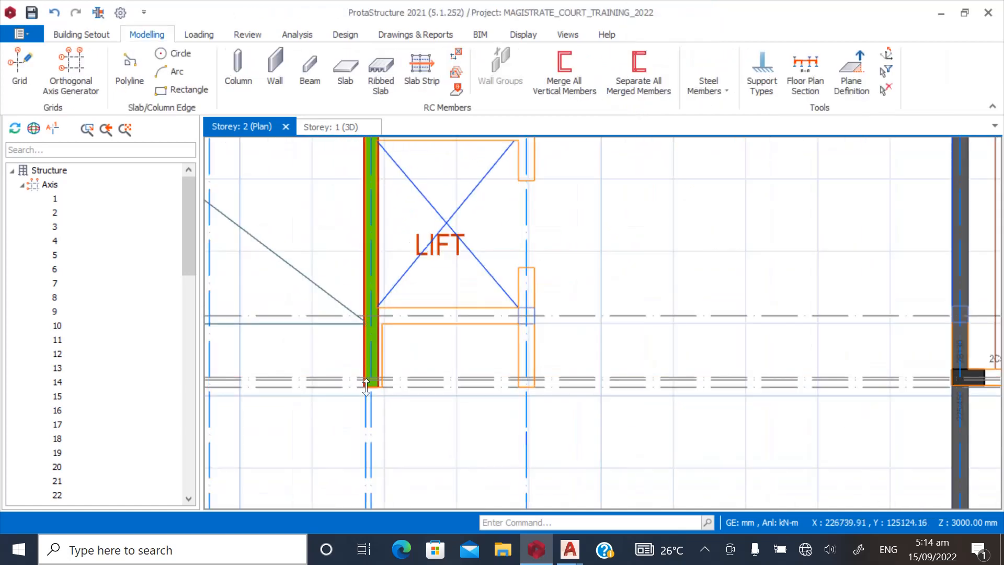
{"action": "scroll", "coordinate": [366, 381], "scroll_direction": "up", "scroll_amount": 1}
{"action": "scroll", "coordinate": [368, 376], "scroll_direction": "up", "scroll_amount": 2}
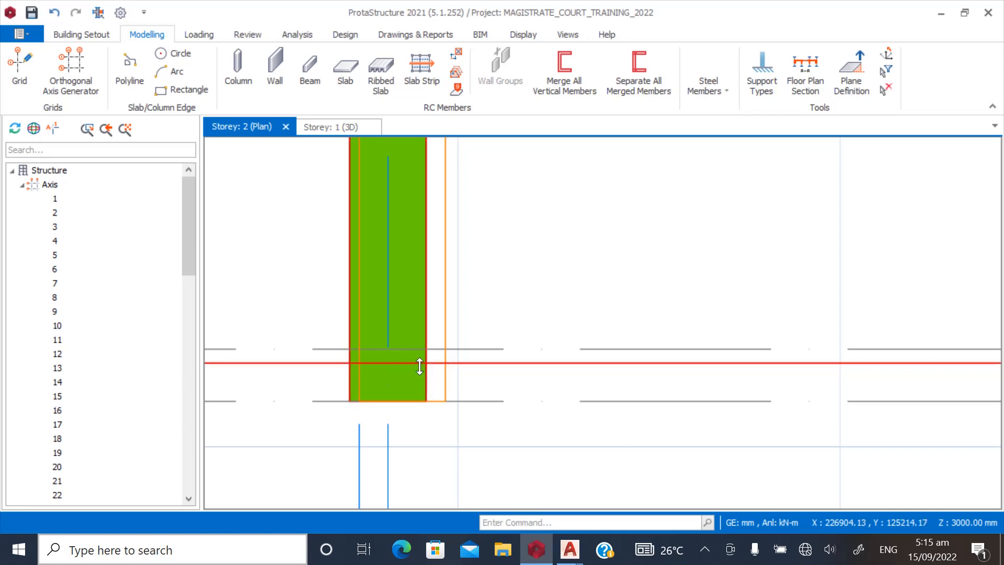
{"action": "scroll", "coordinate": [421, 360], "scroll_direction": "down", "scroll_amount": 5}
{"action": "scroll", "coordinate": [404, 239], "scroll_direction": "up", "scroll_amount": 3}
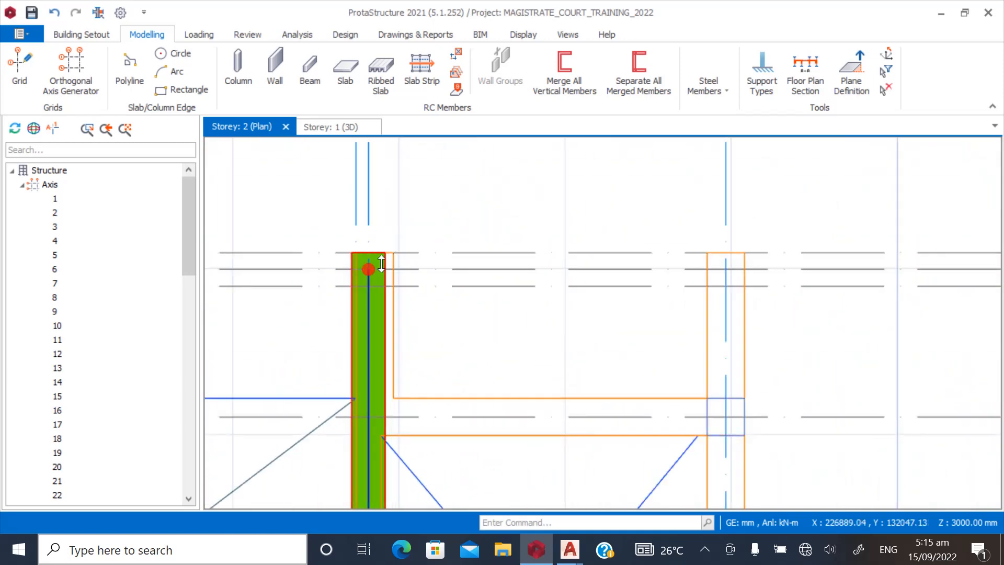
{"action": "scroll", "coordinate": [355, 264], "scroll_direction": "up", "scroll_amount": 2}
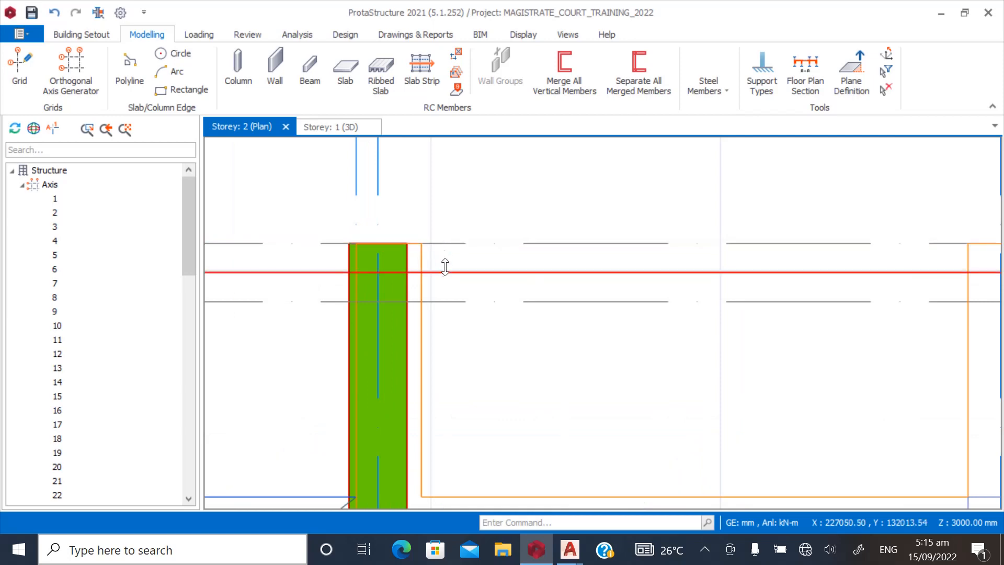
{"action": "scroll", "coordinate": [369, 261], "scroll_direction": "up", "scroll_amount": 2}
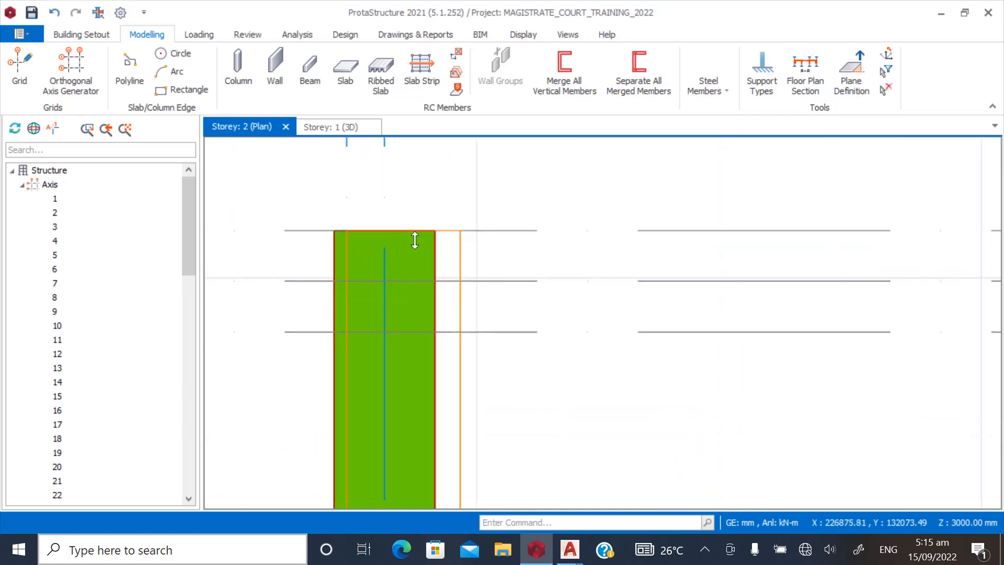
{"action": "scroll", "coordinate": [451, 245], "scroll_direction": "down", "scroll_amount": 5}
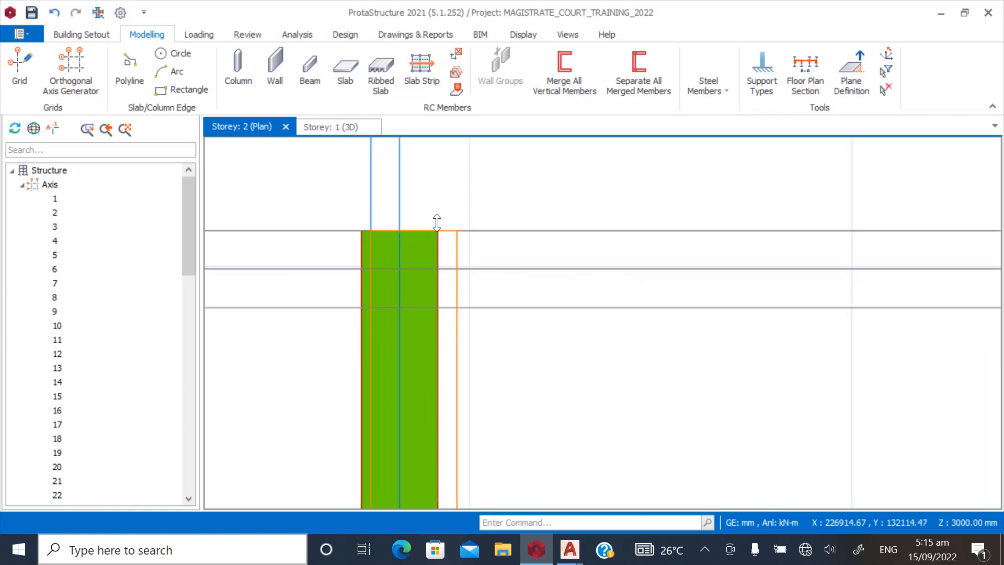
{"action": "scroll", "coordinate": [381, 233], "scroll_direction": "down", "scroll_amount": 2}
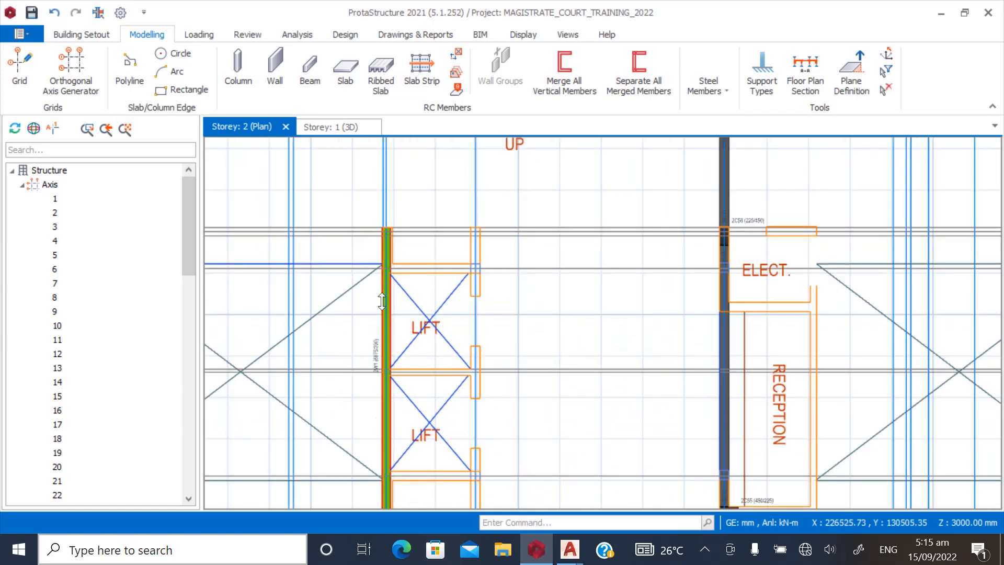
{"action": "scroll", "coordinate": [413, 230], "scroll_direction": "up", "scroll_amount": 3}
{"action": "scroll", "coordinate": [401, 231], "scroll_direction": "down", "scroll_amount": 1}
{"action": "scroll", "coordinate": [374, 289], "scroll_direction": "up", "scroll_amount": 3}
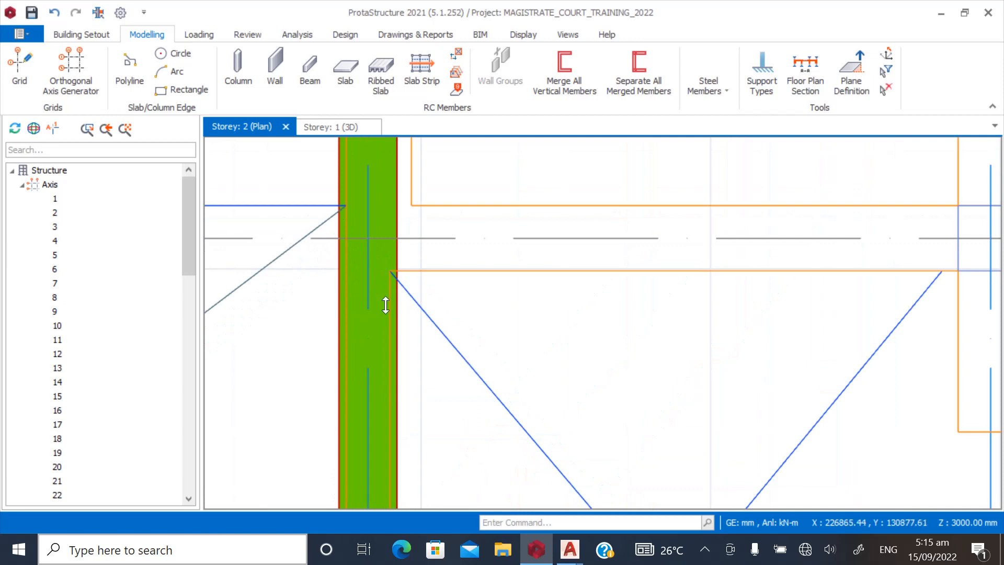
{"action": "scroll", "coordinate": [367, 347], "scroll_direction": "down", "scroll_amount": 3}
{"action": "scroll", "coordinate": [379, 230], "scroll_direction": "up", "scroll_amount": 2}
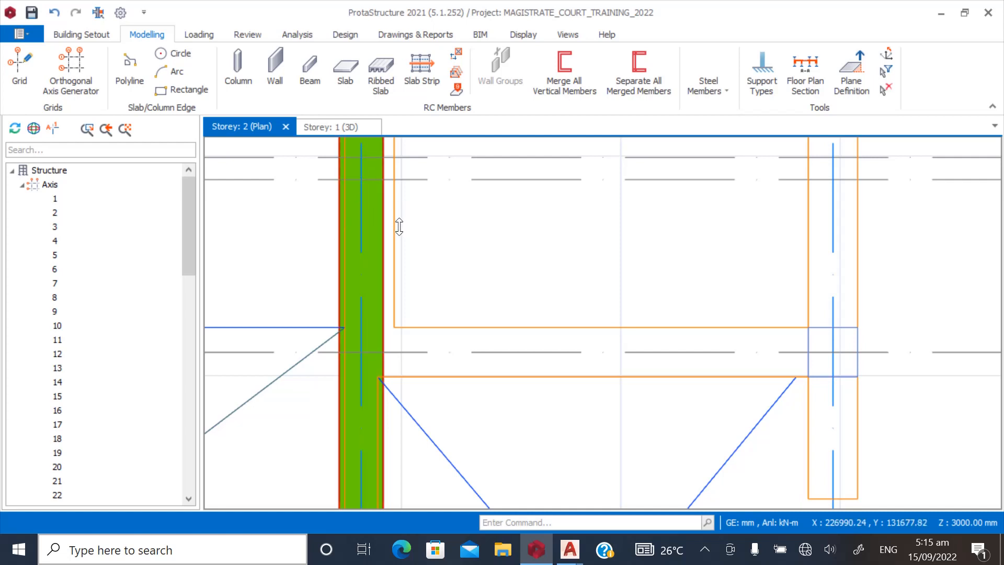
{"action": "scroll", "coordinate": [399, 226], "scroll_direction": "down", "scroll_amount": 4}
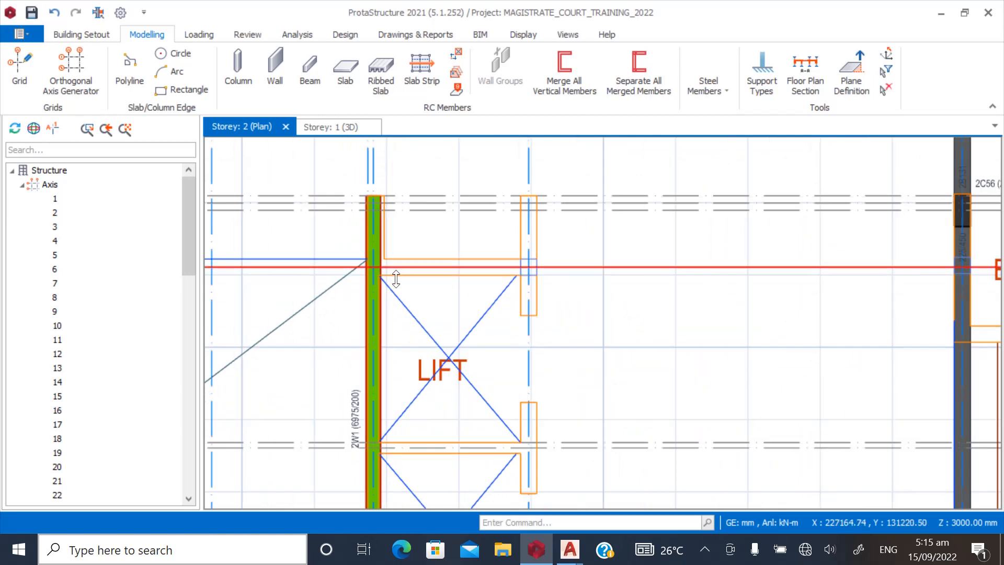
{"action": "scroll", "coordinate": [362, 354], "scroll_direction": "up", "scroll_amount": 1}
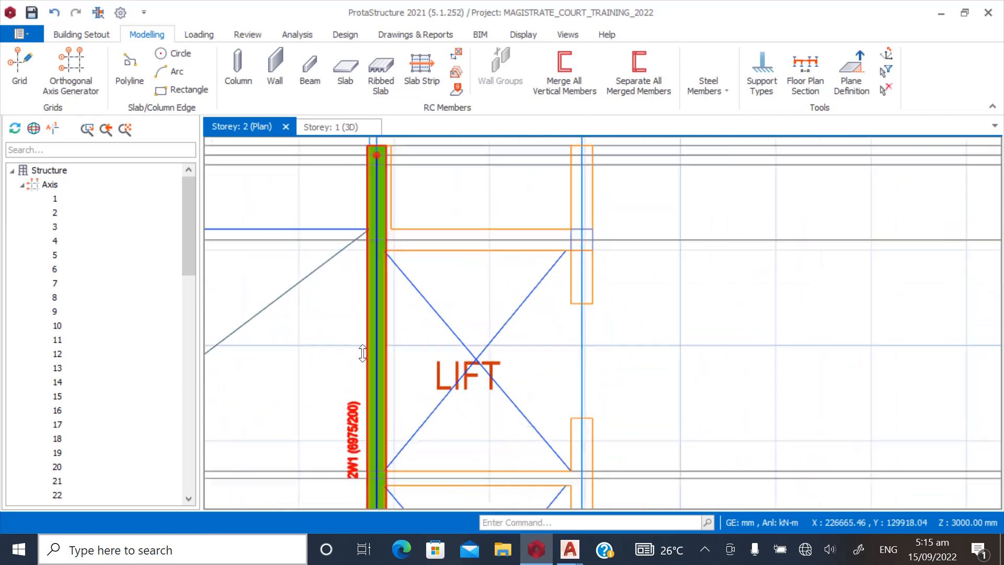
Model the lifts' front wall, 200 mm thick with 100 mm end extensions, along its vertical axis between the same two inset end axes
{"action": "left_click", "coordinate": [350, 405]}
{"action": "left_click", "coordinate": [146, 34]}
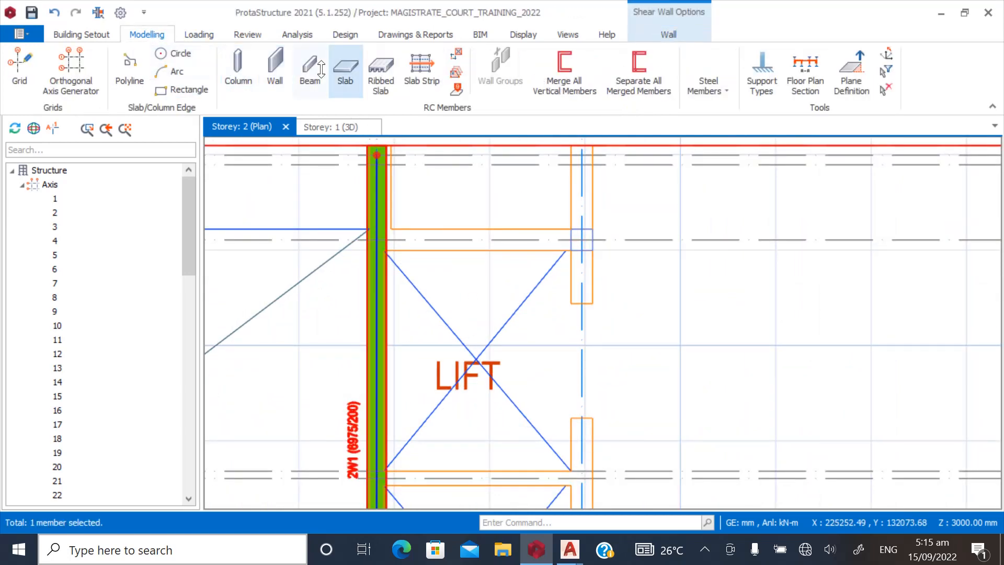
{"action": "left_click", "coordinate": [277, 71]}
{"action": "scroll", "coordinate": [390, 264], "scroll_direction": "up", "scroll_amount": 2}
{"action": "scroll", "coordinate": [280, 264], "scroll_direction": "down", "scroll_amount": 2}
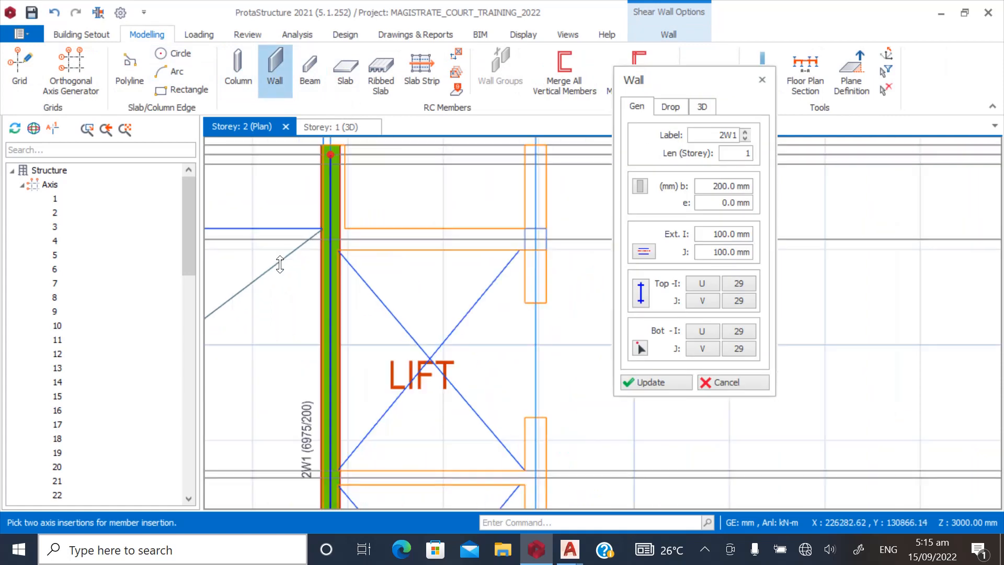
{"action": "scroll", "coordinate": [280, 264], "scroll_direction": "down", "scroll_amount": 1}
{"action": "scroll", "coordinate": [475, 192], "scroll_direction": "up", "scroll_amount": 3}
{"action": "left_click", "coordinate": [485, 167]}
{"action": "scroll", "coordinate": [485, 181], "scroll_direction": "down", "scroll_amount": 7}
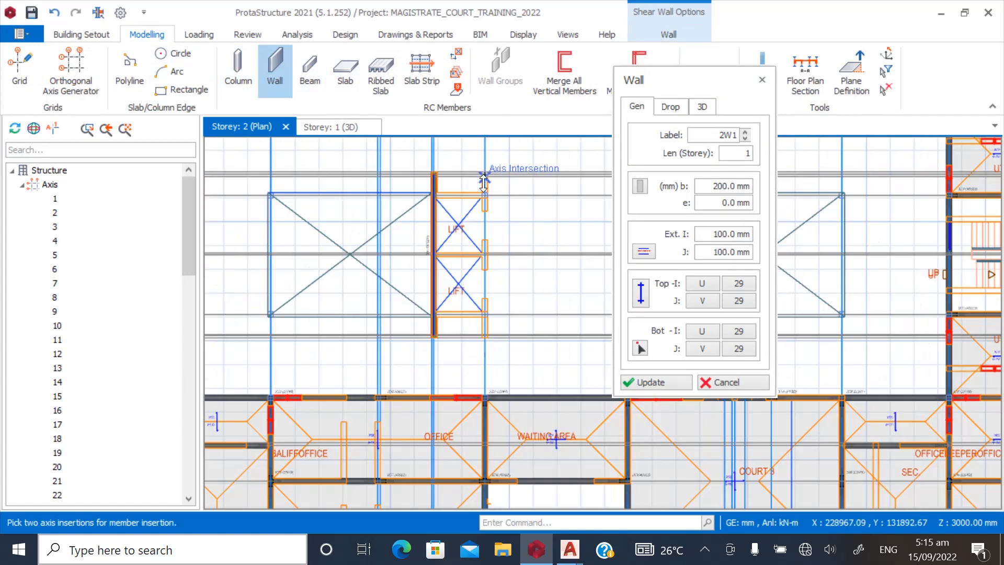
{"action": "scroll", "coordinate": [484, 182], "scroll_direction": "up", "scroll_amount": 6}
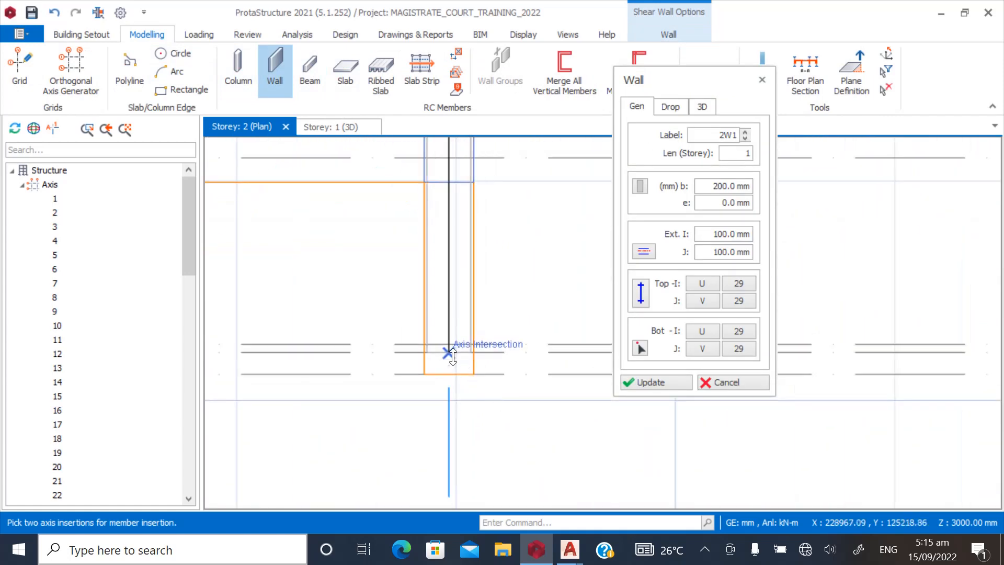
{"action": "left_click", "coordinate": [487, 308]}
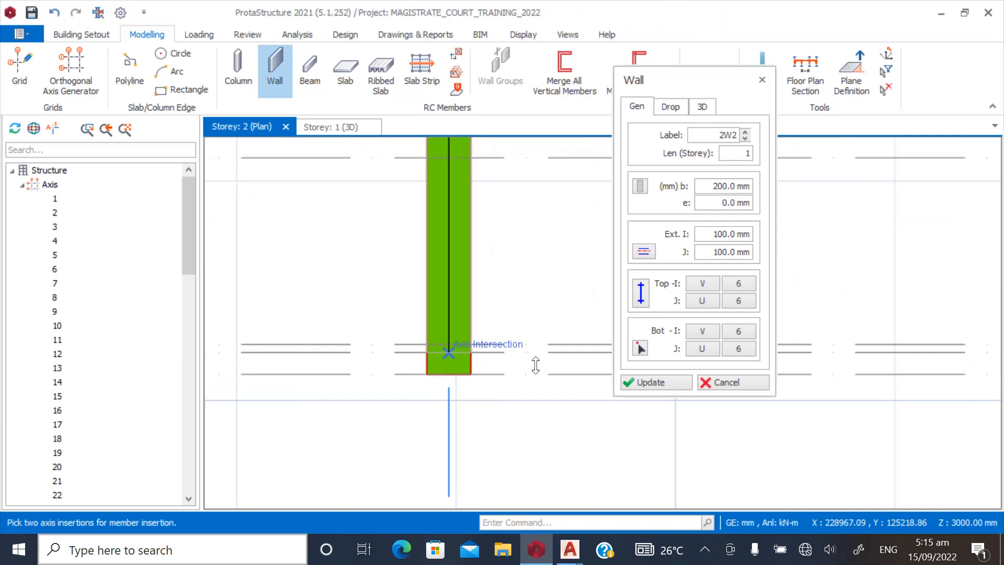
Model a 200 mm cross wall below the lower lift, from the back wall's axis to the front wall's axis
{"action": "scroll", "coordinate": [524, 417], "scroll_direction": "up", "scroll_amount": 5}
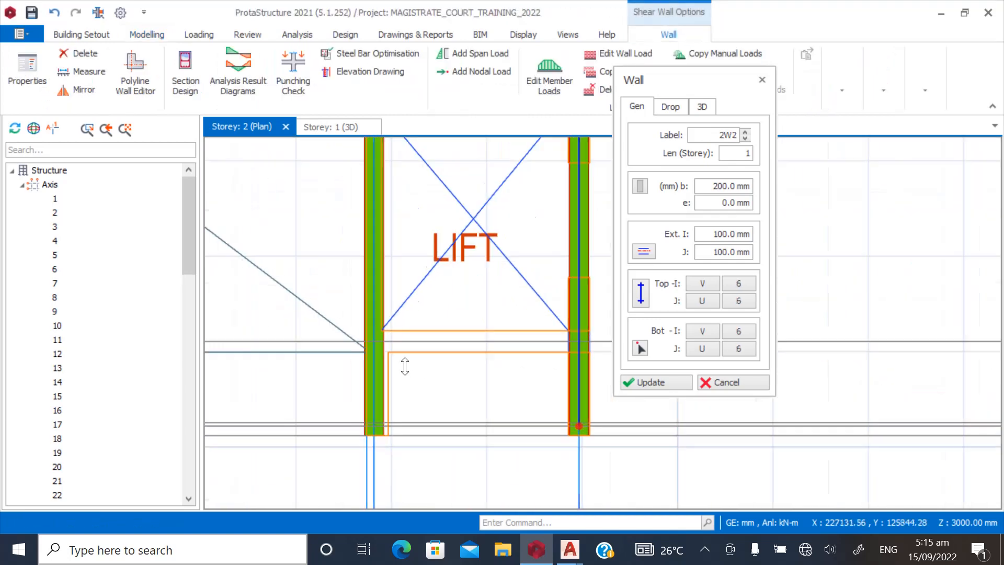
{"action": "scroll", "coordinate": [282, 348], "scroll_direction": "up", "scroll_amount": 4}
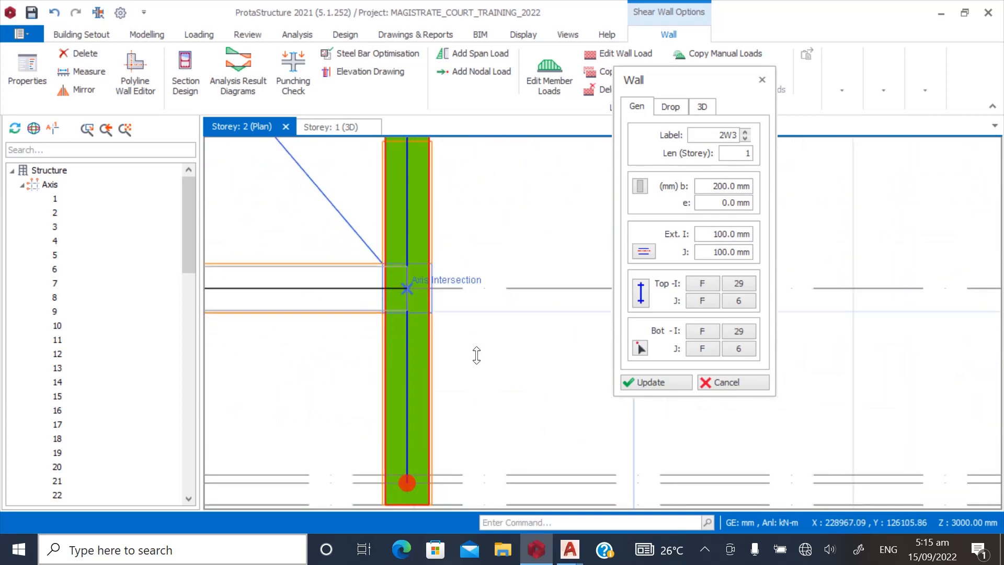
{"action": "key", "text": "Escape"}
{"action": "scroll", "coordinate": [484, 374], "scroll_direction": "down", "scroll_amount": 3}
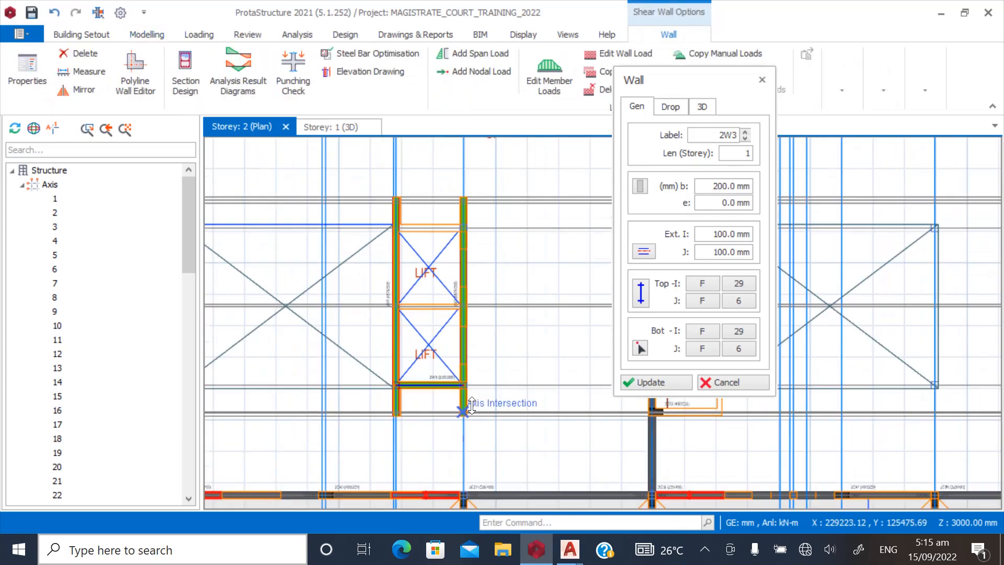
Model a 200 mm cross wall between the two lifts on the lower of the paired axes, from back wall to front wall
{"action": "scroll", "coordinate": [386, 291], "scroll_direction": "up", "scroll_amount": 4}
{"action": "scroll", "coordinate": [313, 298], "scroll_direction": "down", "scroll_amount": 3}
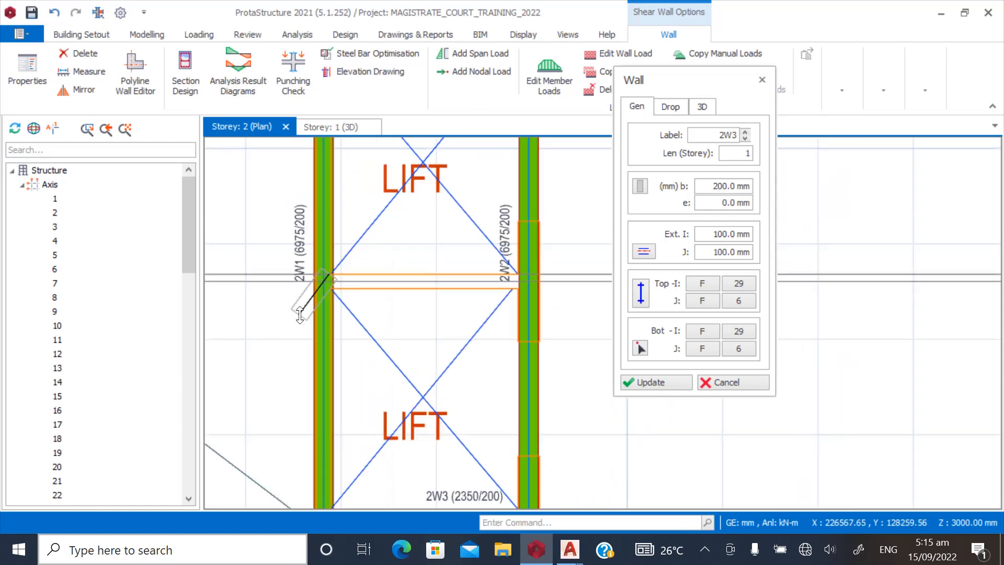
{"action": "scroll", "coordinate": [434, 273], "scroll_direction": "up", "scroll_amount": 4}
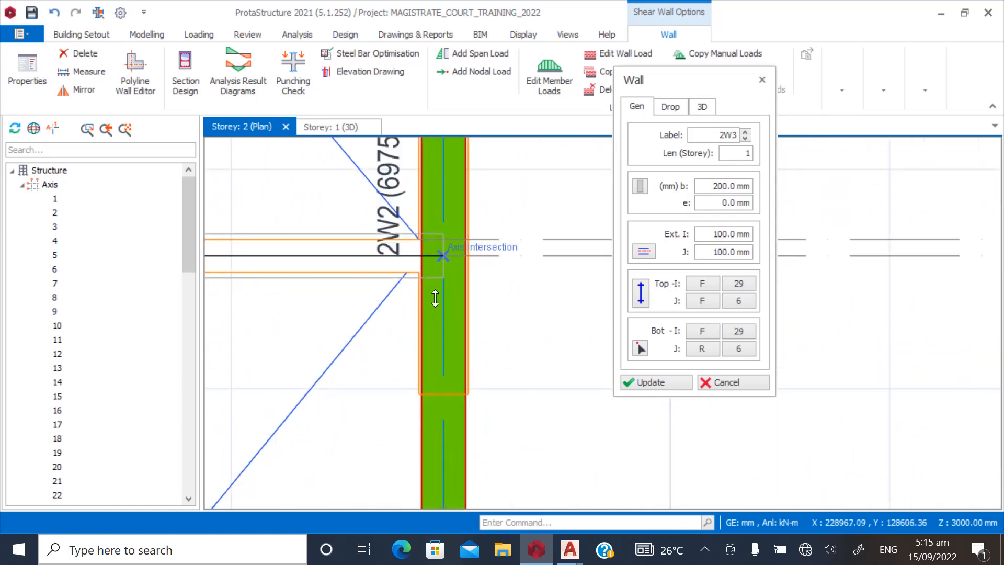
{"action": "left_click", "coordinate": [441, 340]}
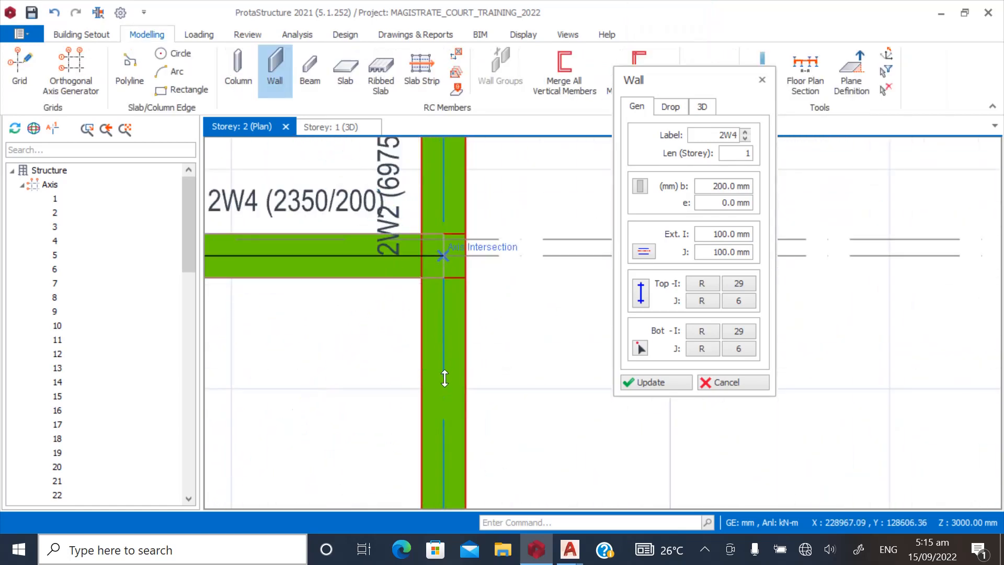
Model a 200 mm cross wall above the upper lift between the back and front wall axes, and end the Wall command
{"action": "scroll", "coordinate": [444, 379], "scroll_direction": "down", "scroll_amount": 3}
{"action": "scroll", "coordinate": [338, 283], "scroll_direction": "up", "scroll_amount": 4}
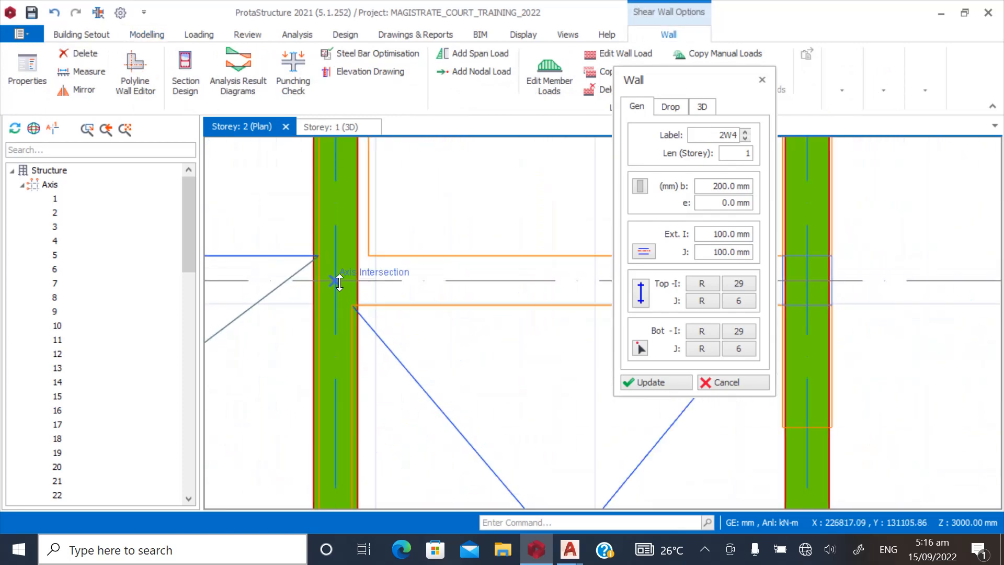
{"action": "scroll", "coordinate": [339, 282], "scroll_direction": "down", "scroll_amount": 3}
{"action": "scroll", "coordinate": [433, 292], "scroll_direction": "up", "scroll_amount": 3}
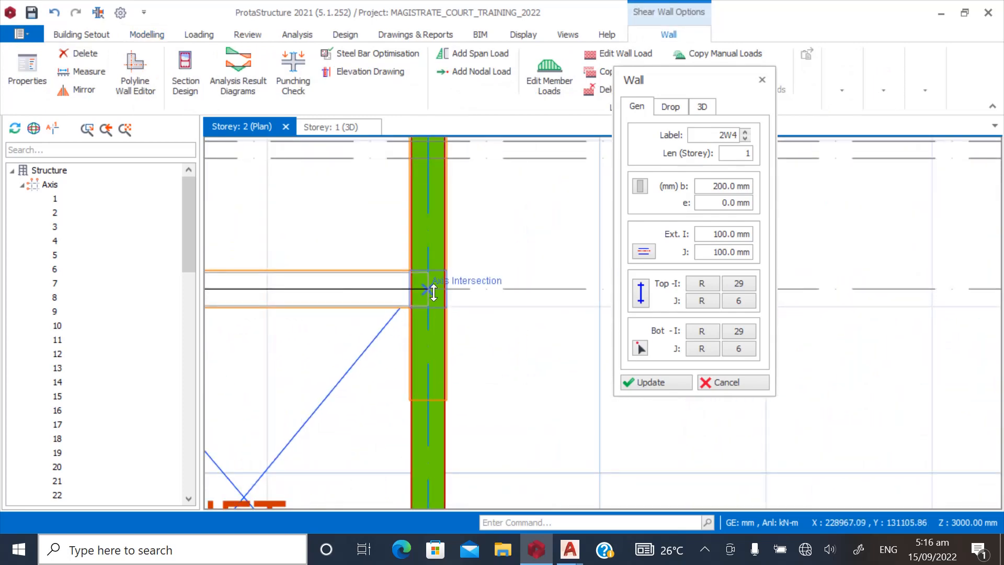
{"action": "left_click", "coordinate": [435, 337]}
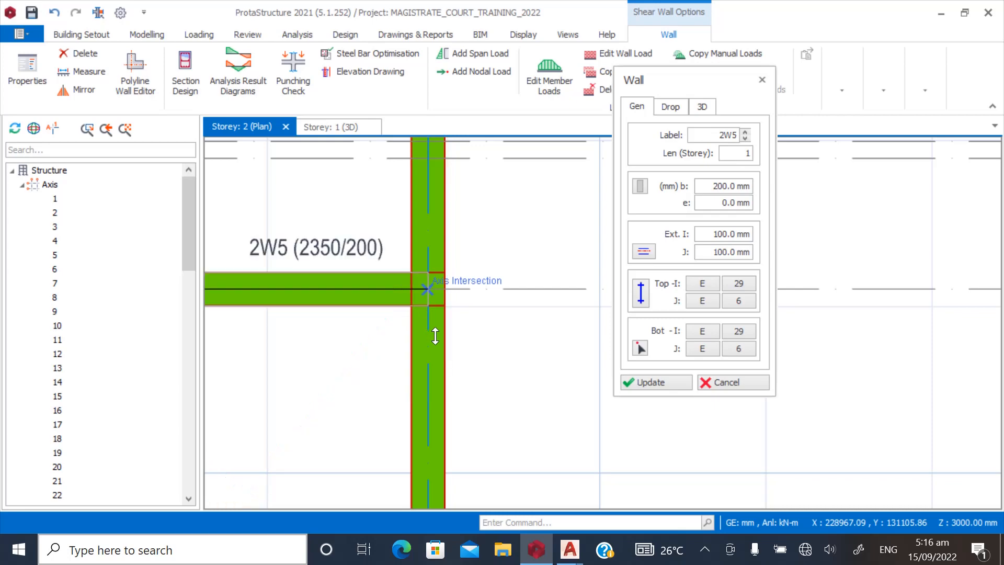
{"action": "scroll", "coordinate": [466, 280], "scroll_direction": "down", "scroll_amount": 4}
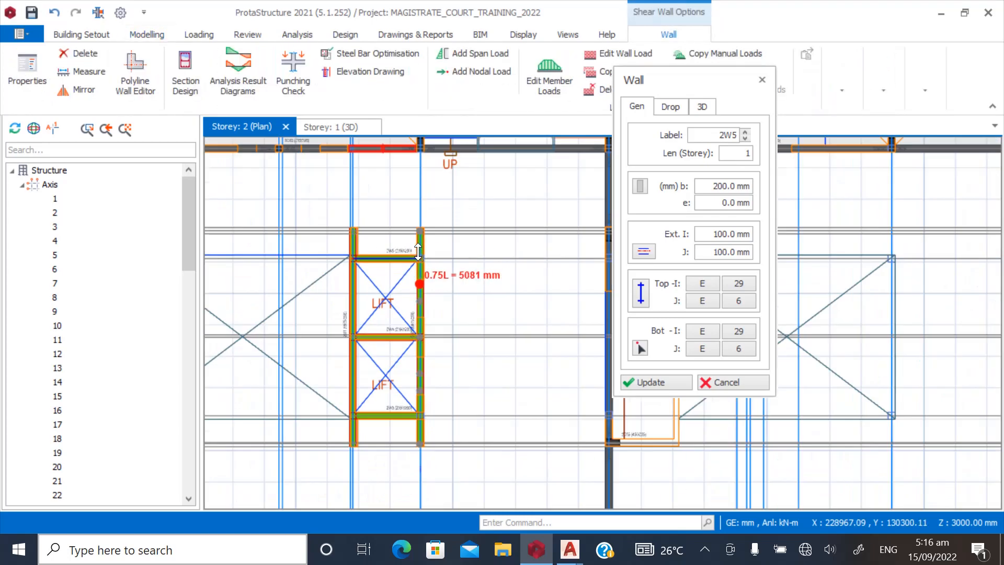
{"action": "left_click", "coordinate": [666, 382]}
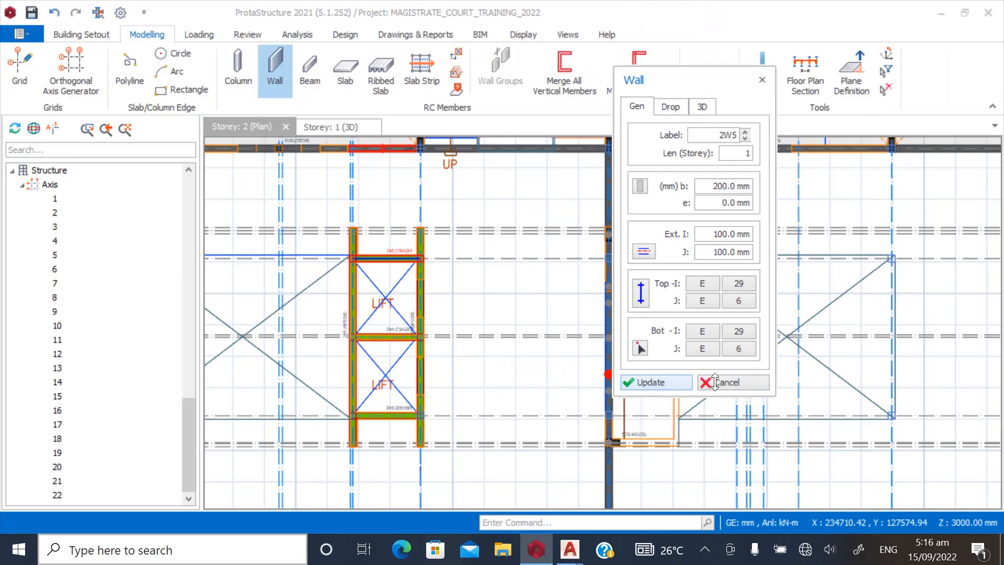
{"action": "left_click", "coordinate": [692, 387]}
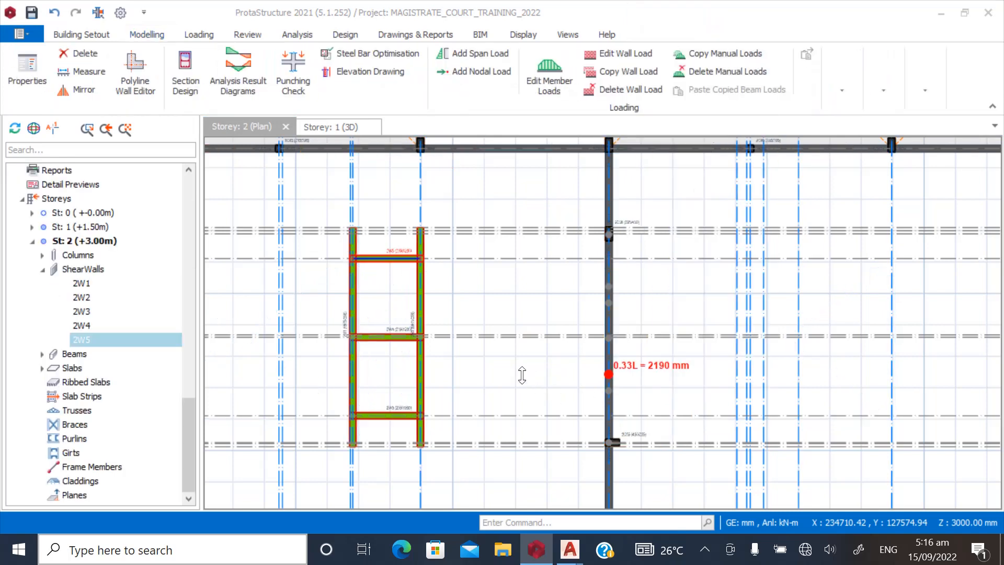
{"action": "key", "text": "Escape"}
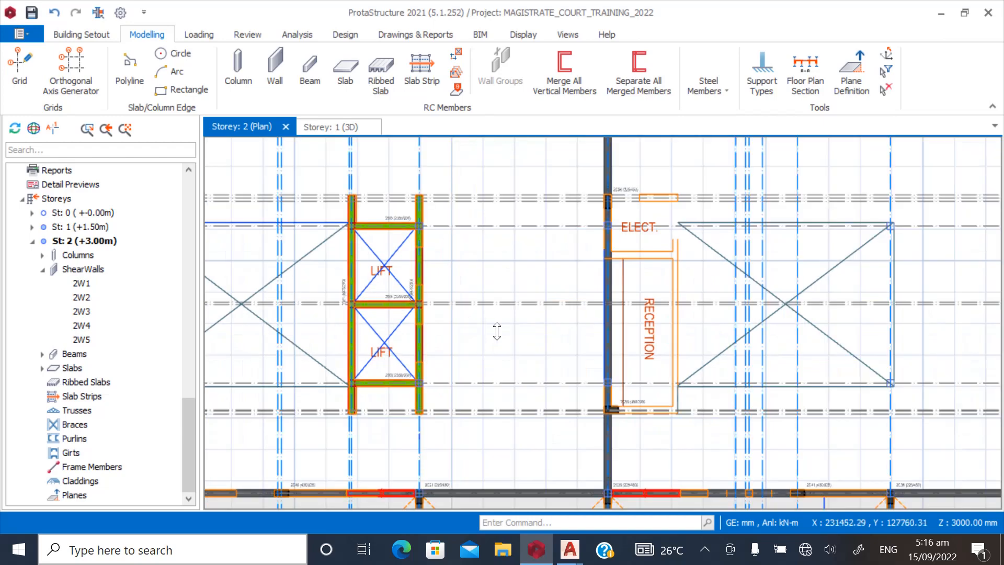
Save the project with the completed lift walls and review them in the Storey 2 plan
{"action": "scroll", "coordinate": [497, 331], "scroll_direction": "down", "scroll_amount": 2}
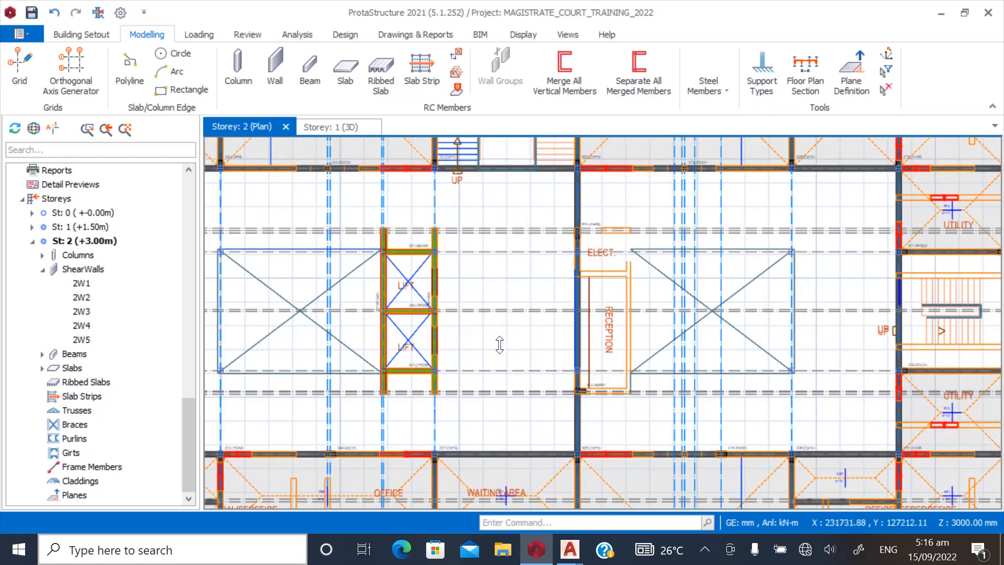
{"action": "key", "text": "ctrl+s"}
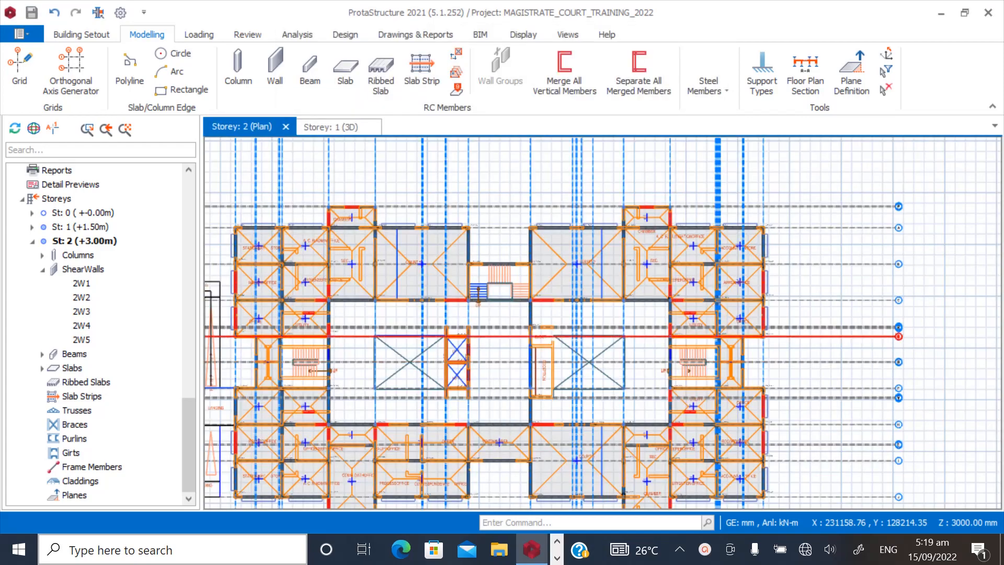
{"action": "scroll", "coordinate": [597, 483], "scroll_direction": "down", "scroll_amount": 2}
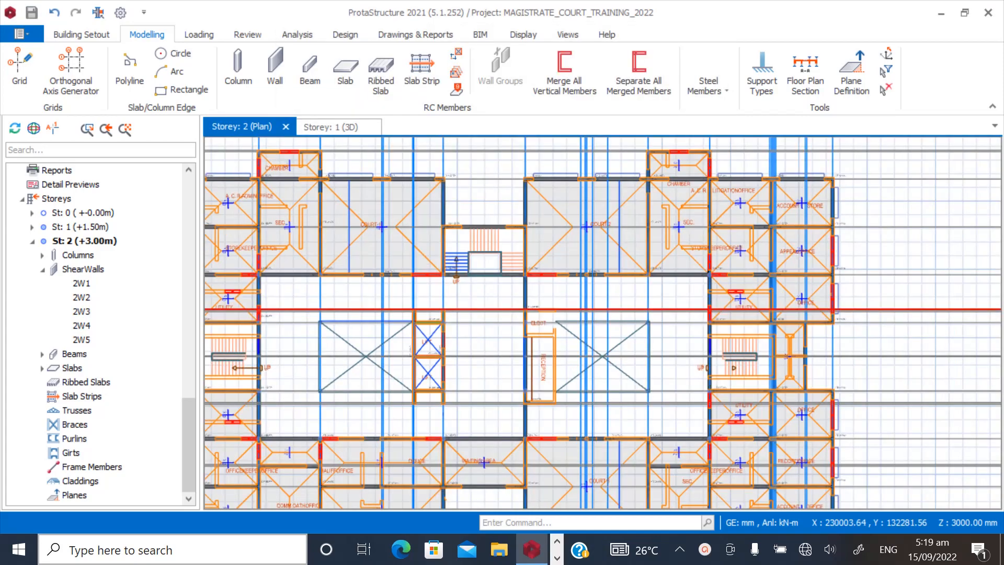
{"action": "scroll", "coordinate": [597, 483], "scroll_direction": "up", "scroll_amount": 3}
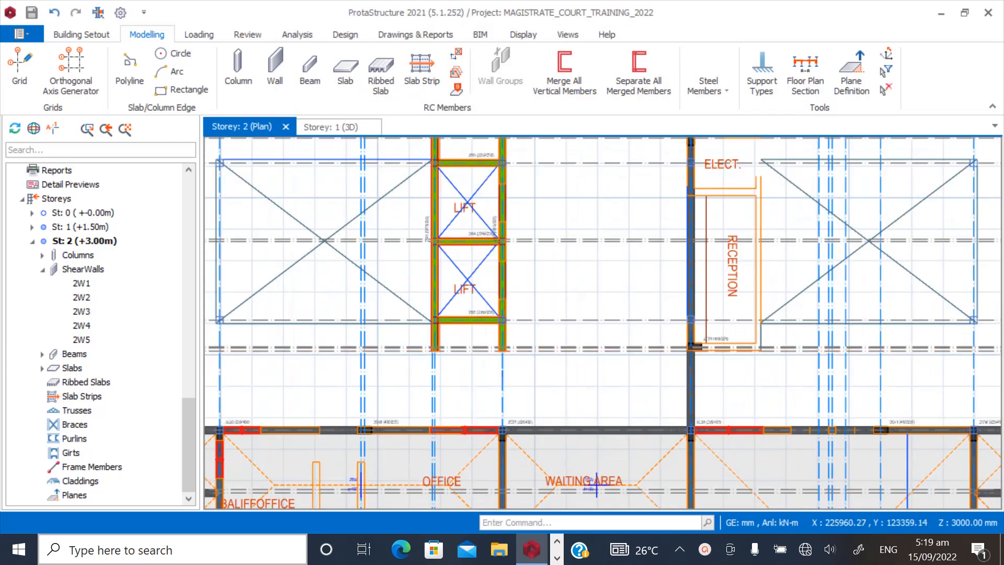
Model a 225 x 450 mm beam from the upper end of the left lift wall to the corridor beam above, reusing an existing beam's properties
{"action": "scroll", "coordinate": [597, 483], "scroll_direction": "down", "scroll_amount": 2}
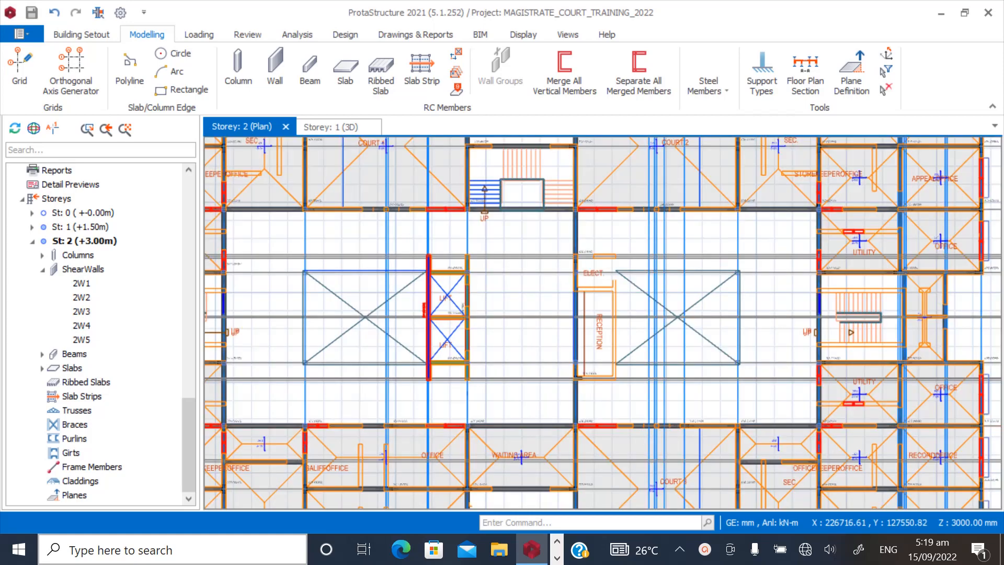
{"action": "scroll", "coordinate": [470, 209], "scroll_direction": "up", "scroll_amount": 4}
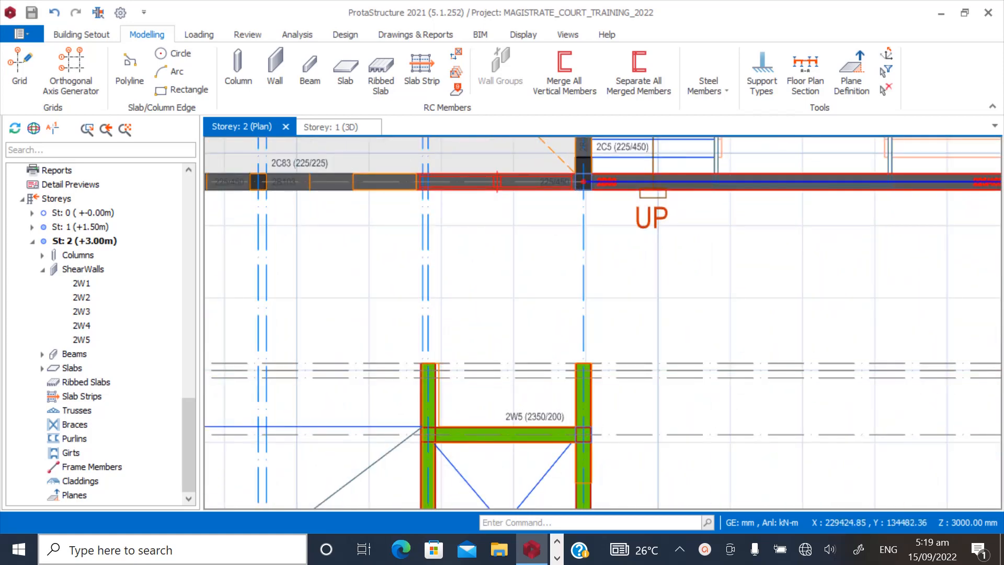
{"action": "left_click", "coordinate": [583, 182]}
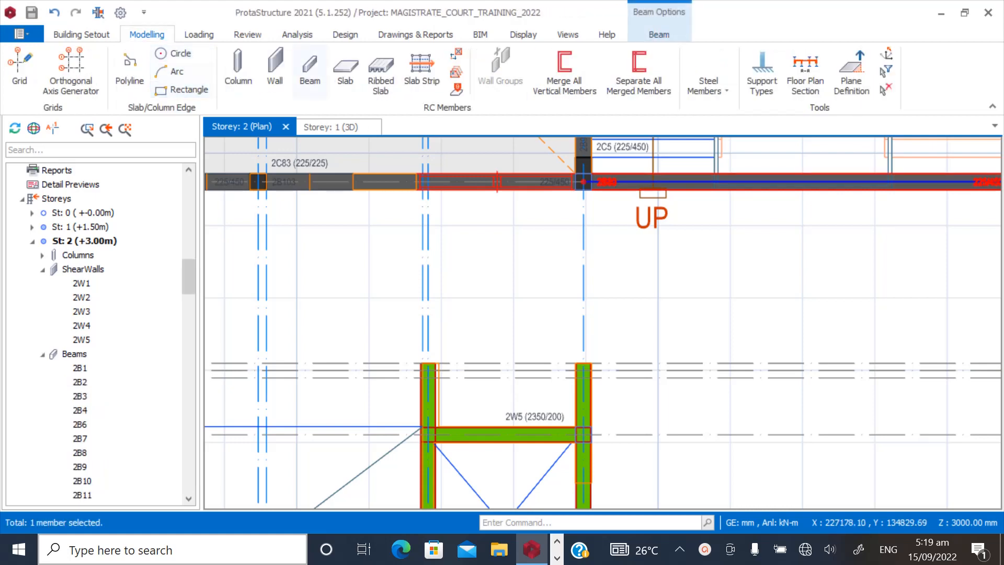
{"action": "left_click", "coordinate": [311, 70]}
{"action": "scroll", "coordinate": [432, 423], "scroll_direction": "up", "scroll_amount": 2}
{"action": "scroll", "coordinate": [423, 325], "scroll_direction": "up", "scroll_amount": 2}
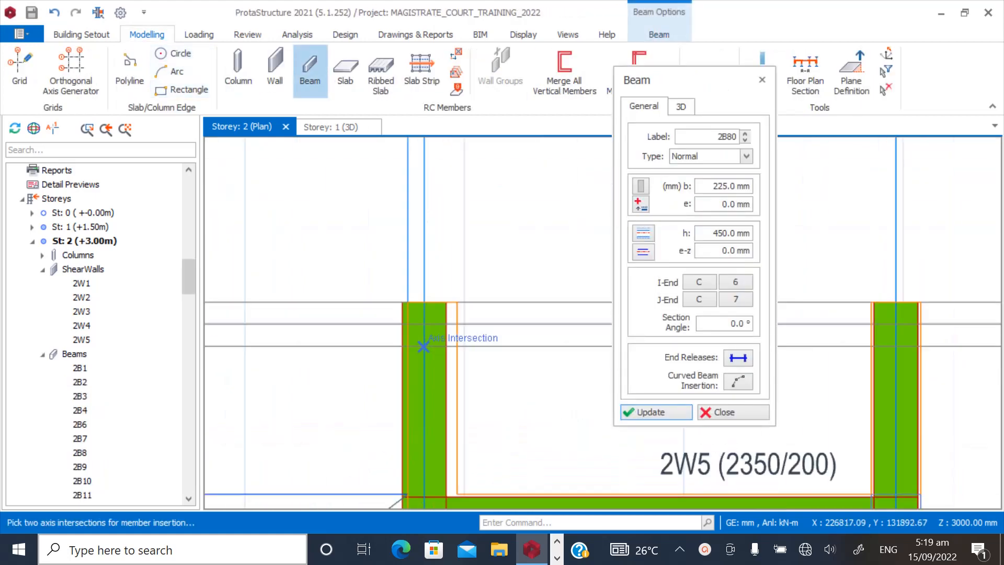
{"action": "scroll", "coordinate": [423, 325], "scroll_direction": "down", "scroll_amount": 2}
{"action": "scroll", "coordinate": [413, 251], "scroll_direction": "up", "scroll_amount": 2}
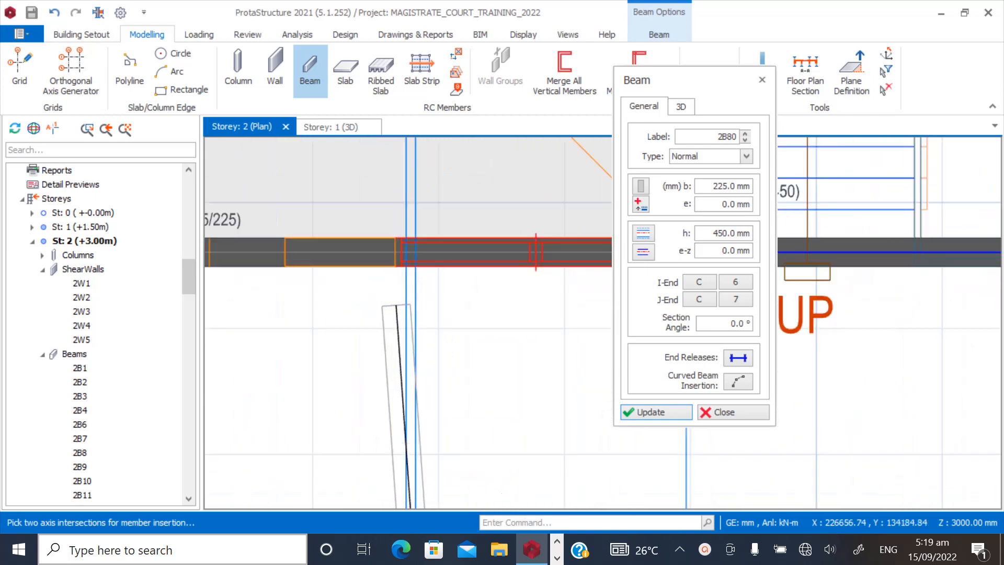
{"action": "scroll", "coordinate": [413, 251], "scroll_direction": "up", "scroll_amount": 2}
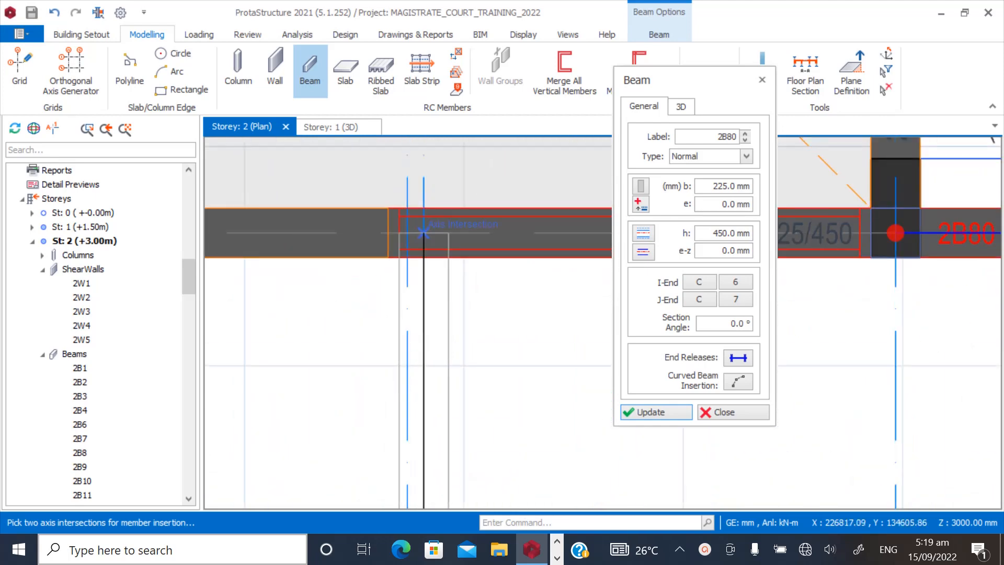
{"action": "left_click", "coordinate": [423, 233]}
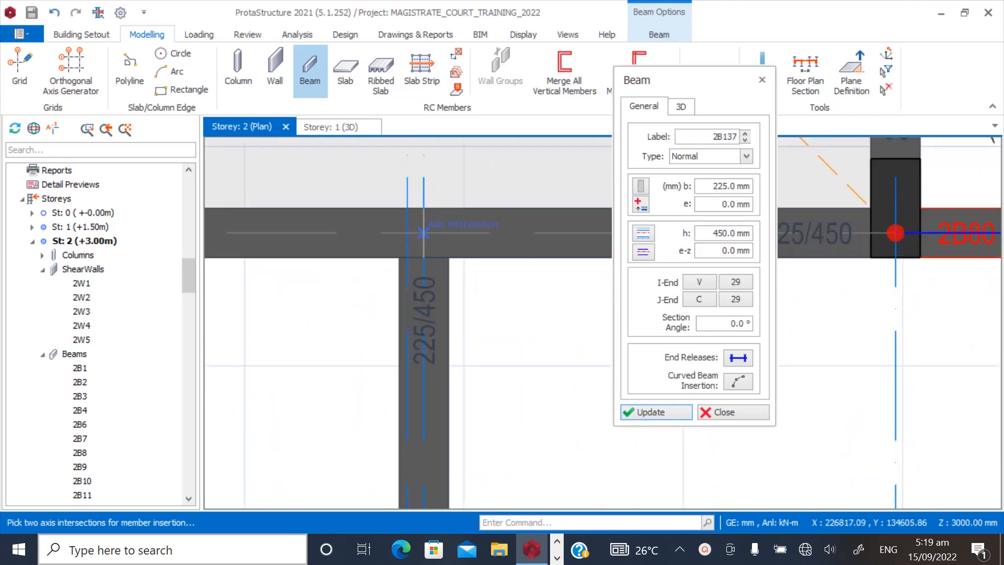
{"action": "left_click", "coordinate": [423, 233]}
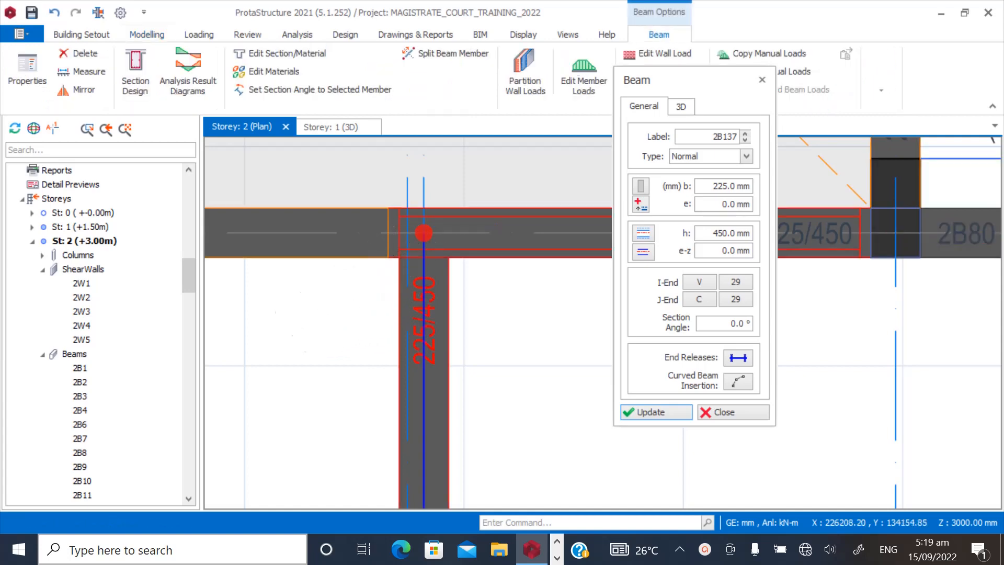
Model a 225 x 450 mm beam from the upper end of the right lift wall to column 2C5
{"action": "scroll", "coordinate": [269, 330], "scroll_direction": "down", "scroll_amount": 6}
{"action": "scroll", "coordinate": [358, 453], "scroll_direction": "up", "scroll_amount": 3}
{"action": "scroll", "coordinate": [384, 438], "scroll_direction": "up", "scroll_amount": 2}
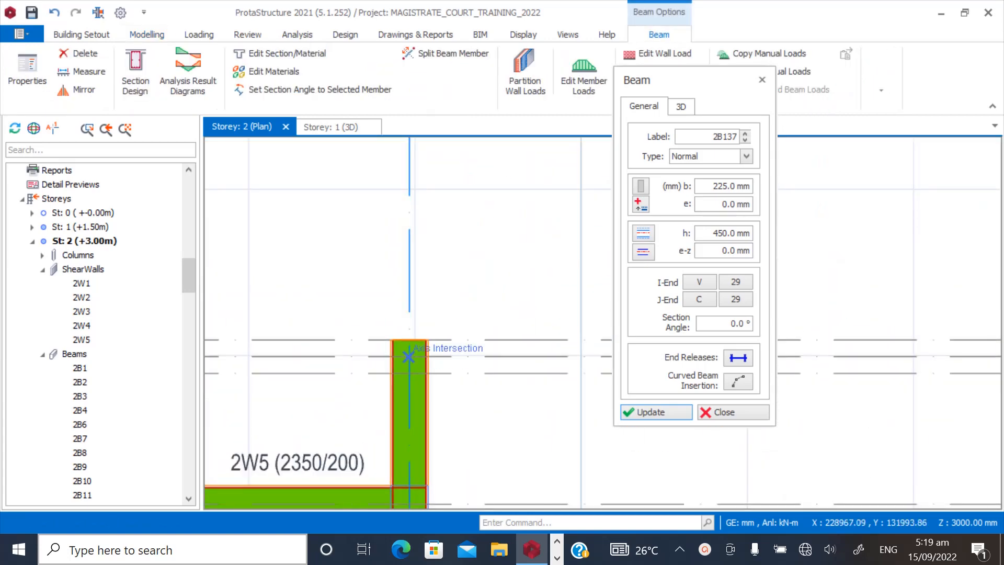
{"action": "left_click", "coordinate": [410, 354]}
{"action": "scroll", "coordinate": [405, 419], "scroll_direction": "down", "scroll_amount": 4}
{"action": "scroll", "coordinate": [377, 271], "scroll_direction": "up", "scroll_amount": 3}
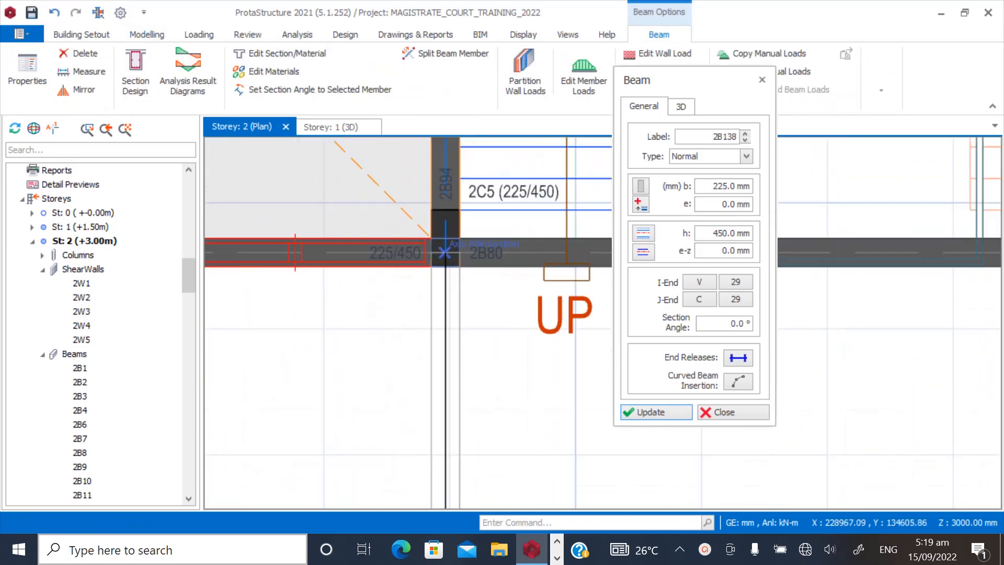
{"action": "left_click", "coordinate": [445, 252]}
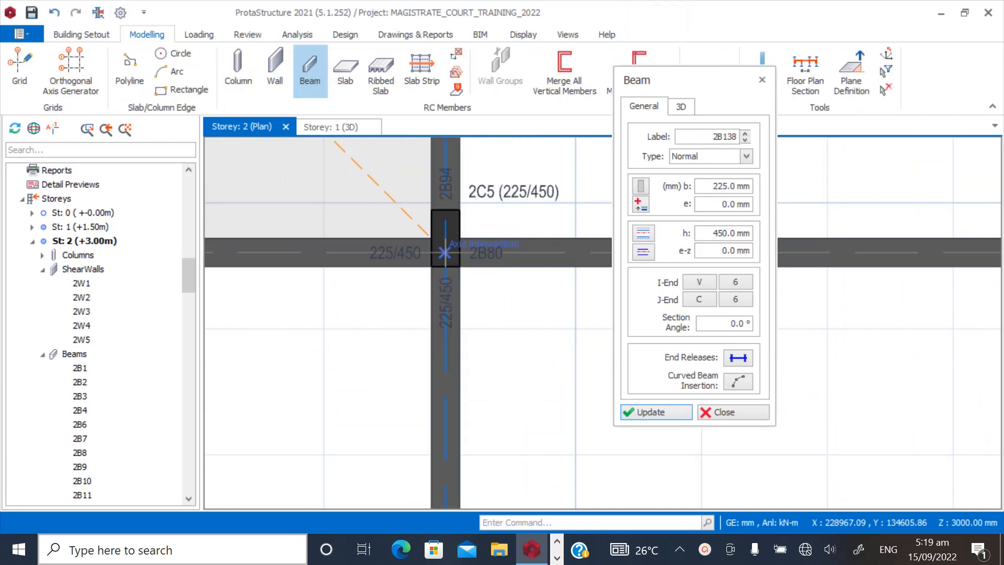
Model a 225 x 450 mm beam from the lower end of the left lift wall to the corridor beam below
{"action": "scroll", "coordinate": [445, 253], "scroll_direction": "down", "scroll_amount": 6}
{"action": "scroll", "coordinate": [460, 257], "scroll_direction": "up", "scroll_amount": 3}
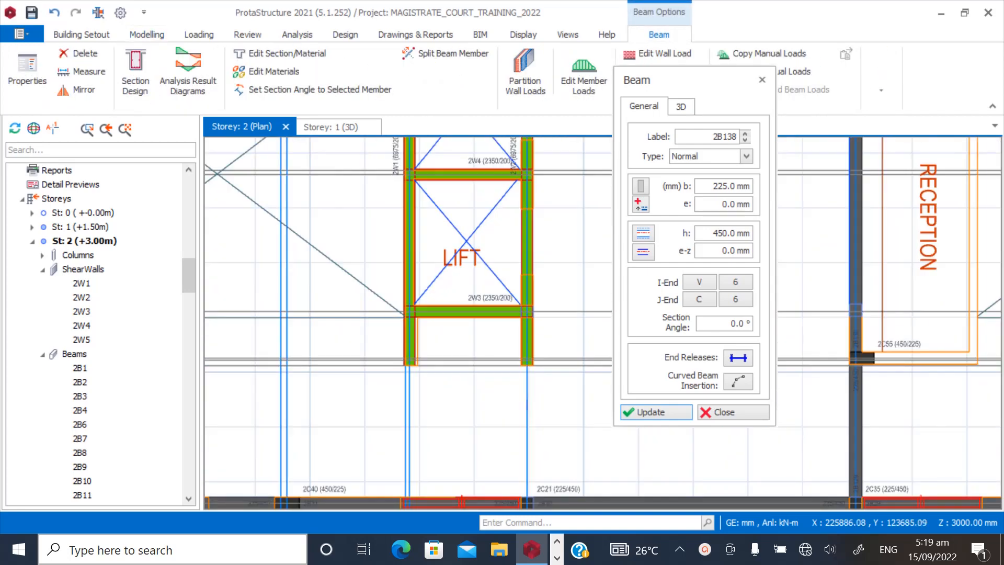
{"action": "scroll", "coordinate": [420, 298], "scroll_direction": "up", "scroll_amount": 5}
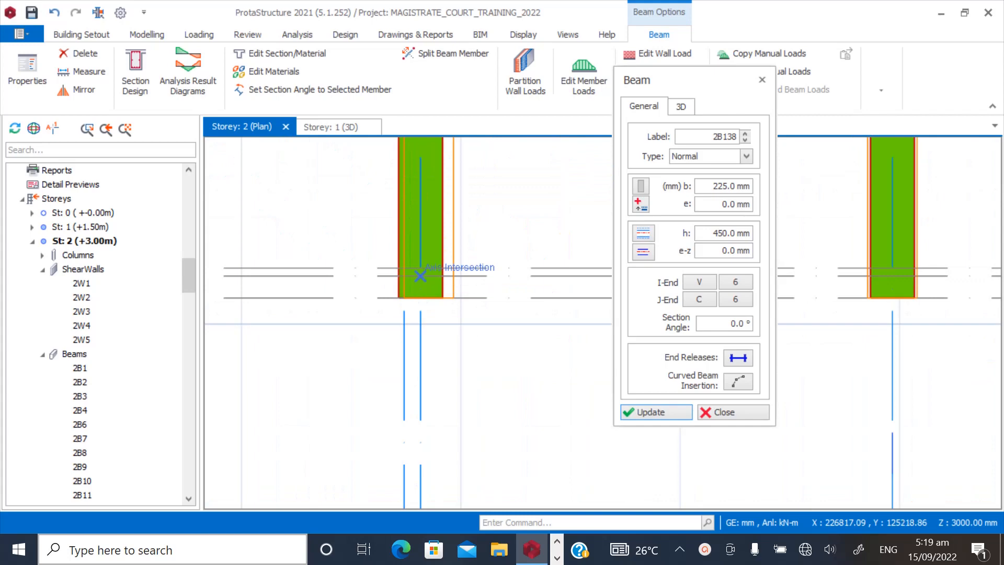
{"action": "scroll", "coordinate": [424, 268], "scroll_direction": "down", "scroll_amount": 4}
{"action": "scroll", "coordinate": [410, 348], "scroll_direction": "up", "scroll_amount": 5}
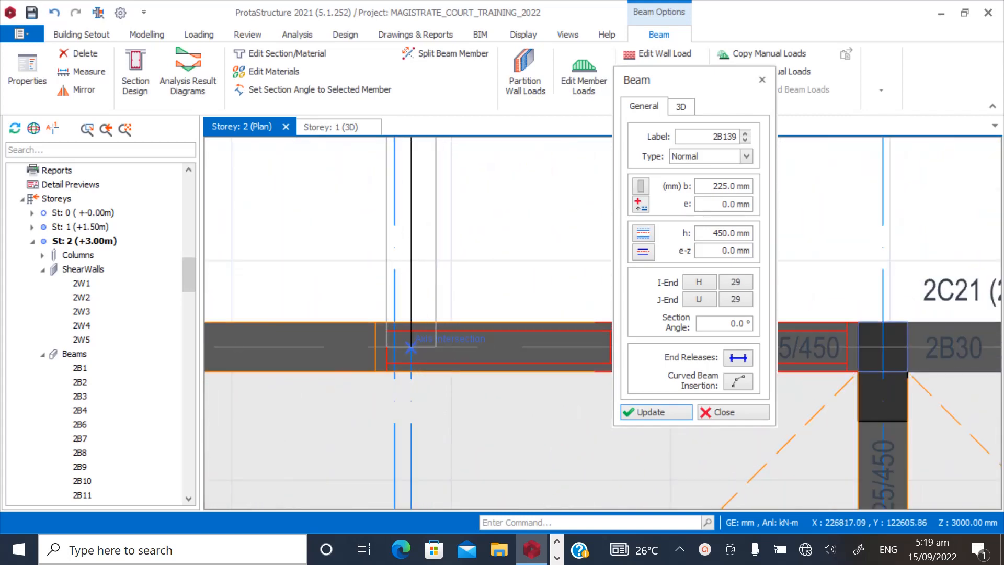
{"action": "left_click", "coordinate": [411, 348]}
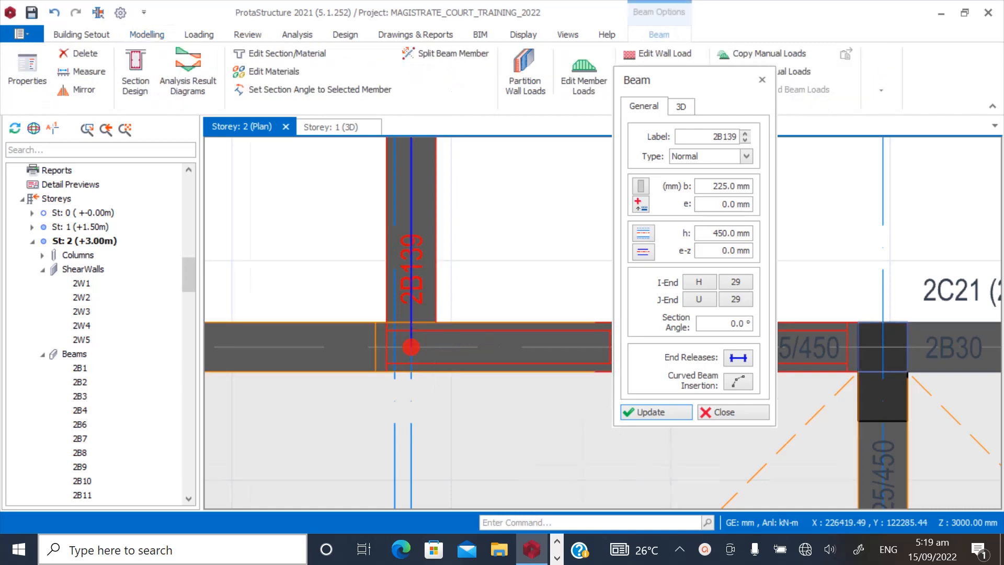
Model a 225 x 450 mm beam from the lower end of the right lift wall to column 2C21, and end the Beam command
{"action": "scroll", "coordinate": [410, 348], "scroll_direction": "down", "scroll_amount": 4}
{"action": "scroll", "coordinate": [455, 272], "scroll_direction": "up", "scroll_amount": 6}
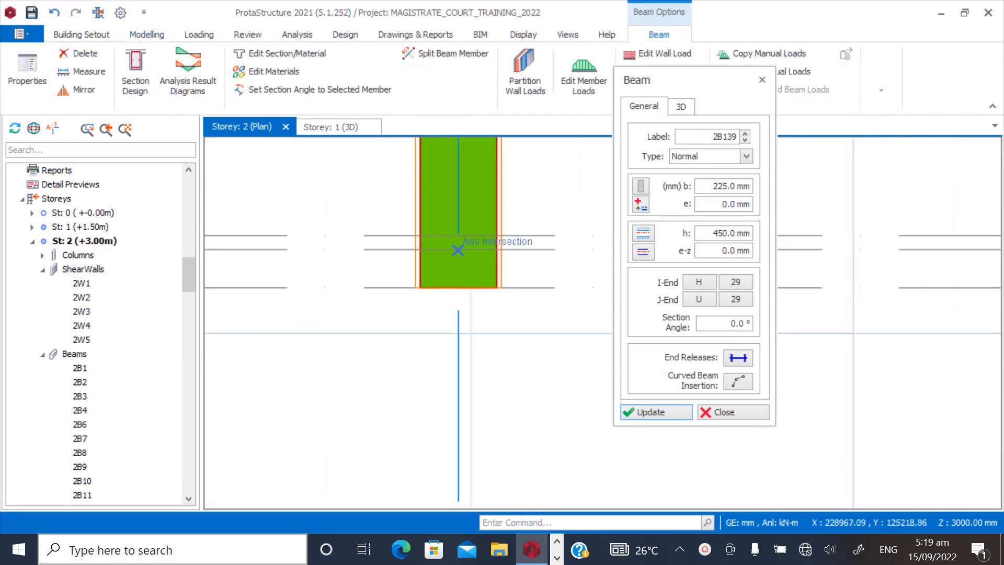
{"action": "scroll", "coordinate": [457, 250], "scroll_direction": "down", "scroll_amount": 4}
{"action": "scroll", "coordinate": [447, 388], "scroll_direction": "up", "scroll_amount": 6}
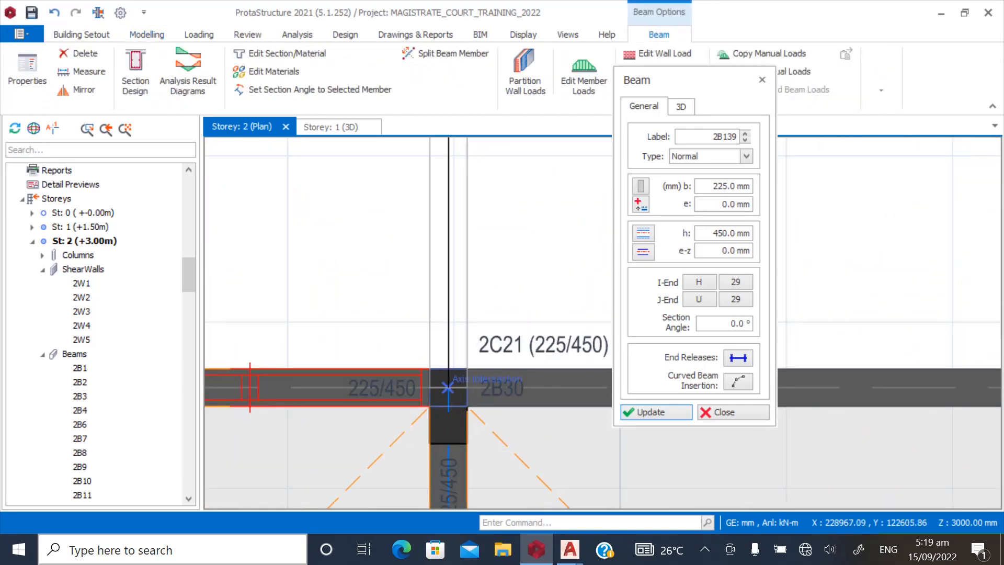
{"action": "left_click", "coordinate": [448, 388]}
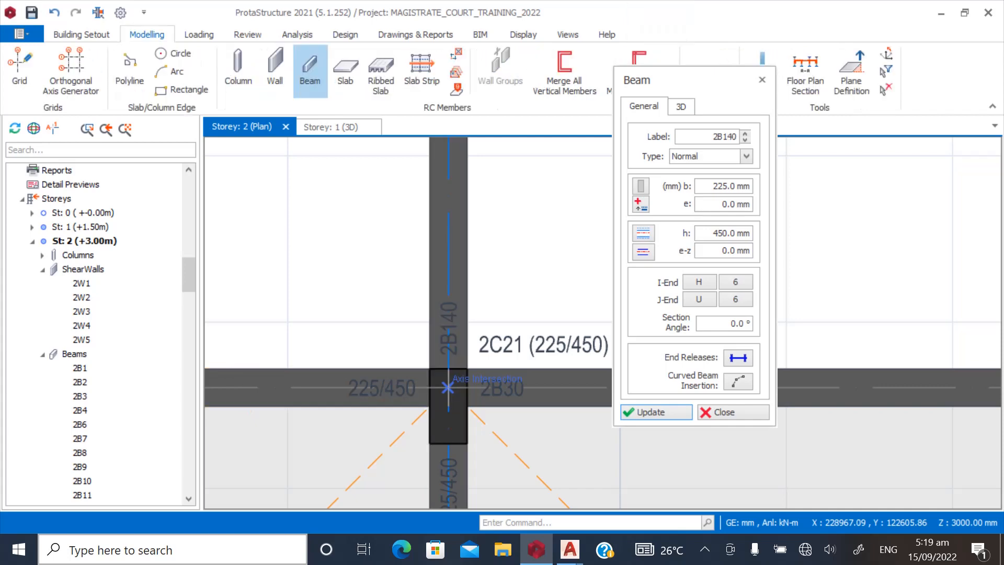
{"action": "key", "text": "Escape"}
{"action": "scroll", "coordinate": [447, 388], "scroll_direction": "down", "scroll_amount": 4}
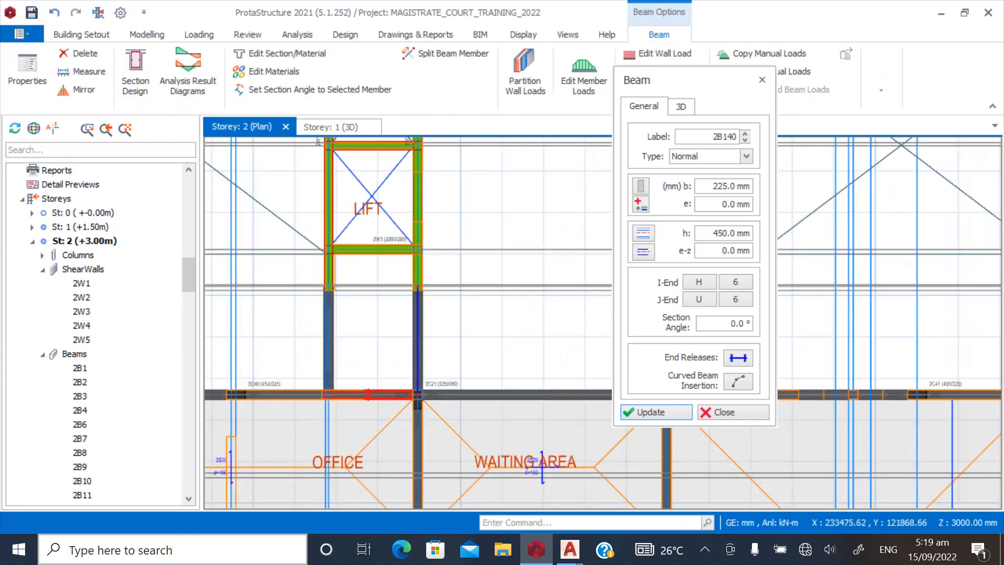
{"action": "left_click", "coordinate": [733, 412]}
{"action": "scroll", "coordinate": [495, 362], "scroll_direction": "down", "scroll_amount": 3}
{"action": "scroll", "coordinate": [456, 413], "scroll_direction": "down", "scroll_amount": 3}
{"action": "key", "text": "Escape"}
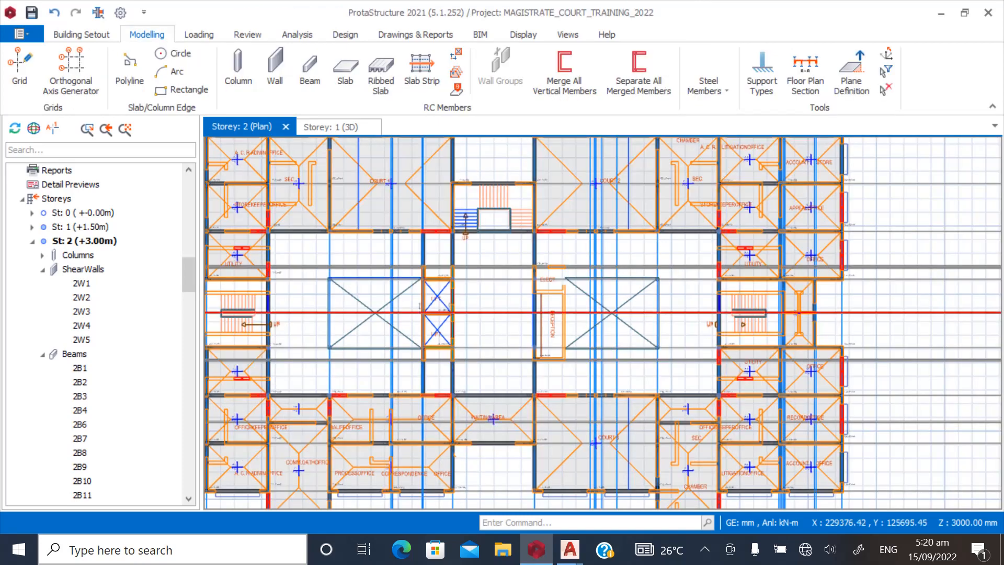
Examine the Storey 2 plan around the lifts, reception and voids for where further beams are needed
{"action": "scroll", "coordinate": [474, 253], "scroll_direction": "up", "scroll_amount": 3}
{"action": "scroll", "coordinate": [559, 336], "scroll_direction": "up", "scroll_amount": 2}
{"action": "scroll", "coordinate": [559, 336], "scroll_direction": "down", "scroll_amount": 2}
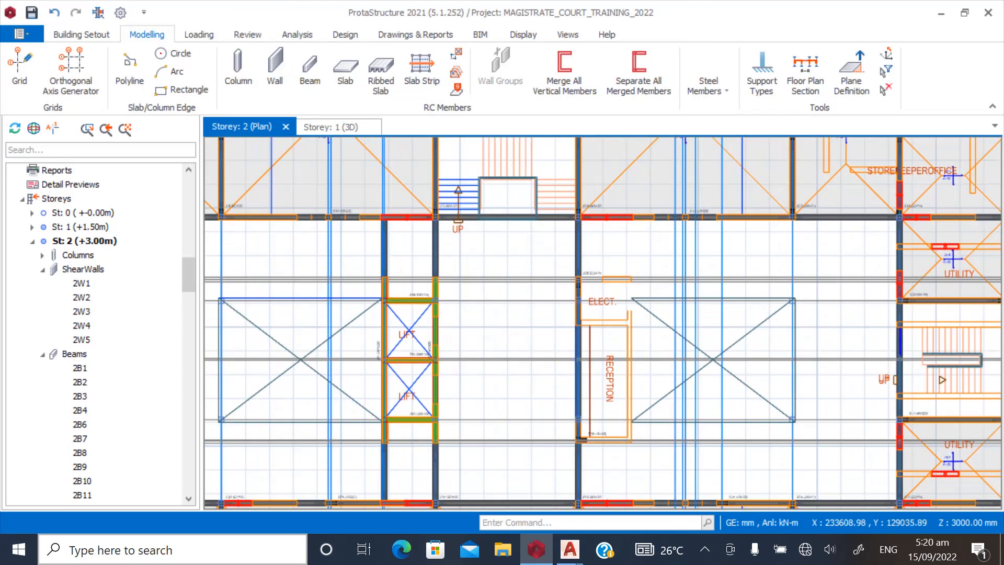
{"action": "scroll", "coordinate": [502, 340], "scroll_direction": "up", "scroll_amount": 2}
{"action": "scroll", "coordinate": [502, 340], "scroll_direction": "down", "scroll_amount": 2}
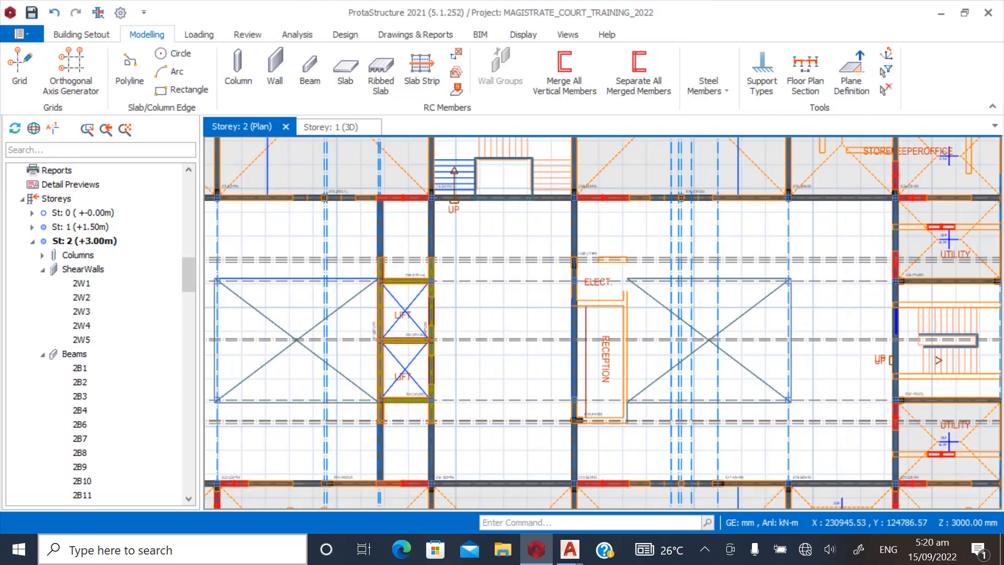
{"action": "scroll", "coordinate": [578, 301], "scroll_direction": "up", "scroll_amount": 1}
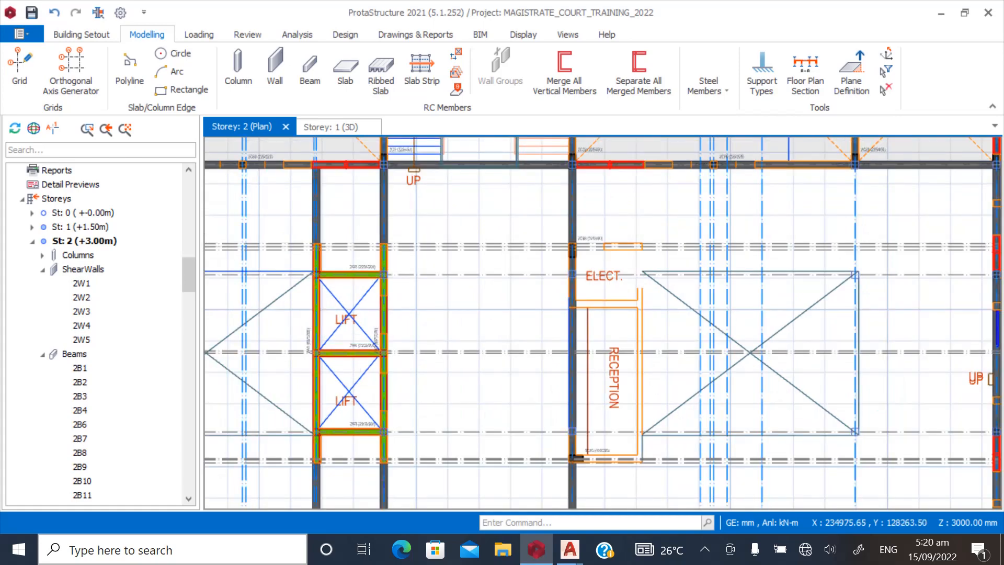
{"action": "scroll", "coordinate": [449, 264], "scroll_direction": "up", "scroll_amount": 2}
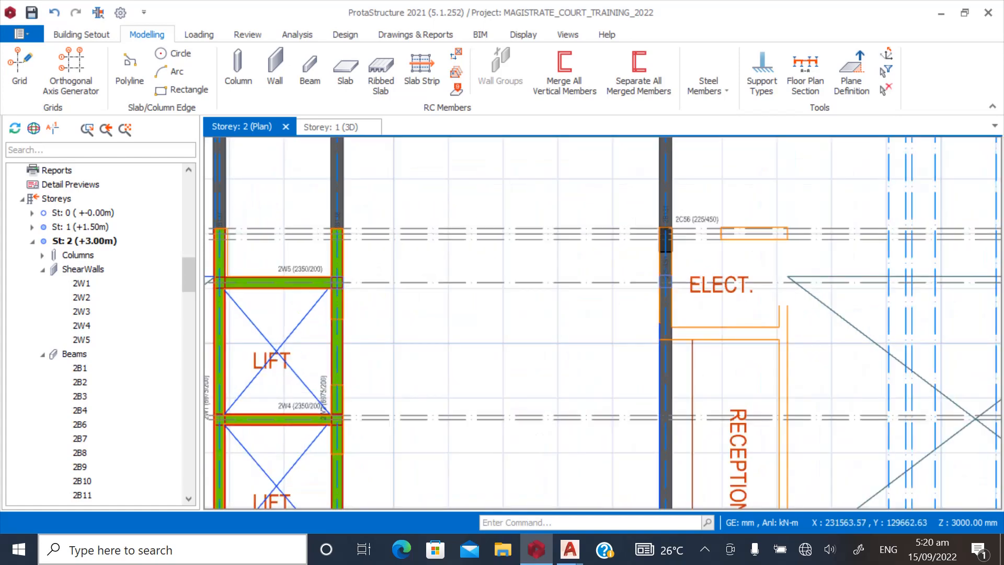
{"action": "scroll", "coordinate": [470, 314], "scroll_direction": "down", "scroll_amount": 2}
{"action": "scroll", "coordinate": [489, 355], "scroll_direction": "up", "scroll_amount": 1}
{"action": "scroll", "coordinate": [493, 308], "scroll_direction": "down", "scroll_amount": 3}
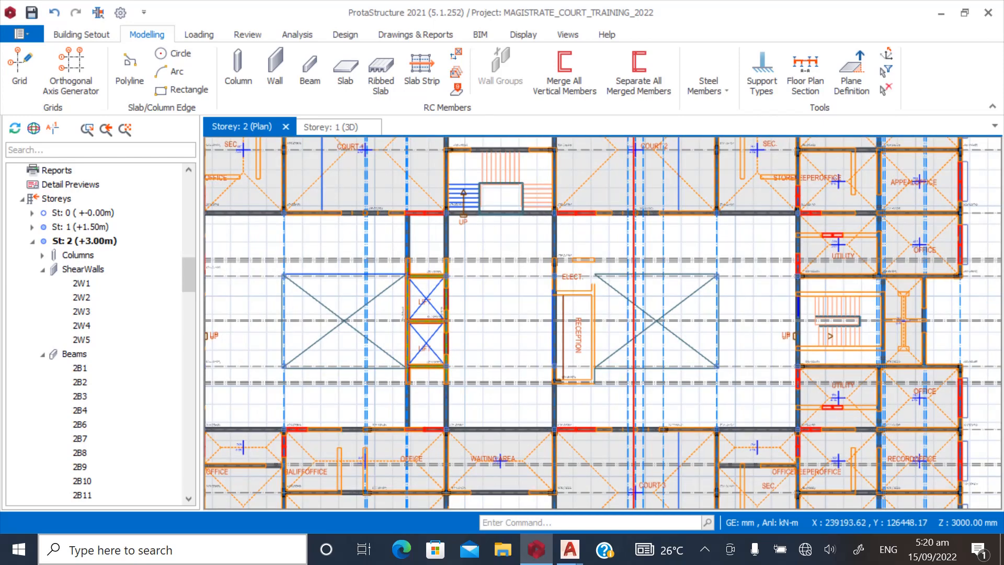
{"action": "scroll", "coordinate": [507, 255], "scroll_direction": "up", "scroll_amount": 1}
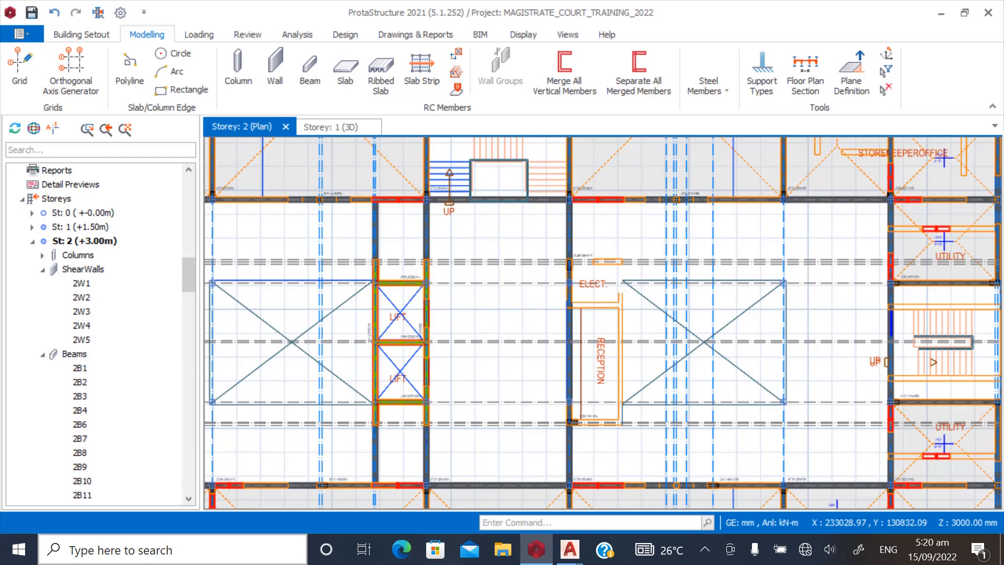
{"action": "scroll", "coordinate": [510, 186], "scroll_direction": "up", "scroll_amount": 2}
{"action": "scroll", "coordinate": [511, 186], "scroll_direction": "down", "scroll_amount": 1}
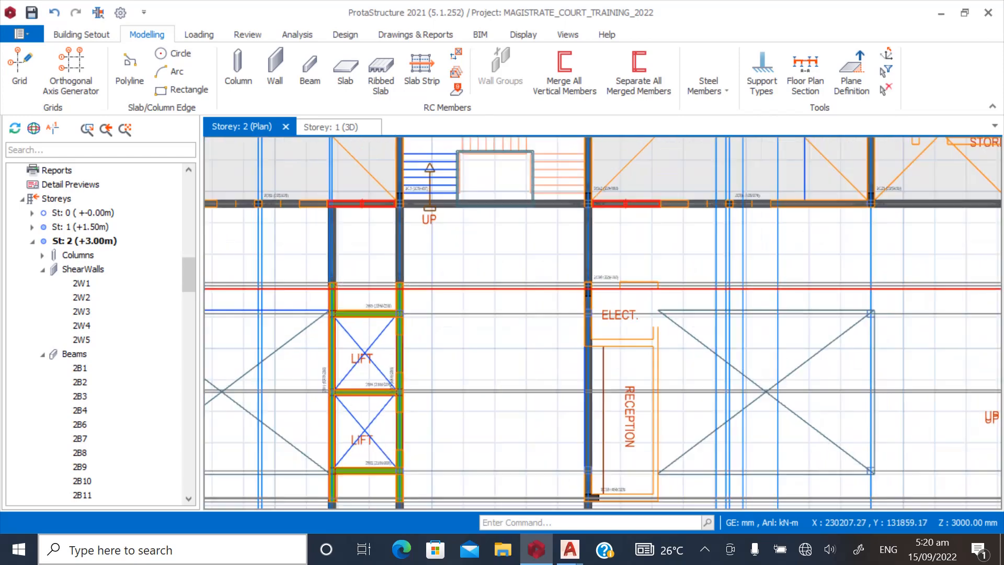
{"action": "scroll", "coordinate": [461, 366], "scroll_direction": "up", "scroll_amount": 2}
{"action": "scroll", "coordinate": [460, 366], "scroll_direction": "down", "scroll_amount": 1}
{"action": "scroll", "coordinate": [460, 366], "scroll_direction": "up", "scroll_amount": 2}
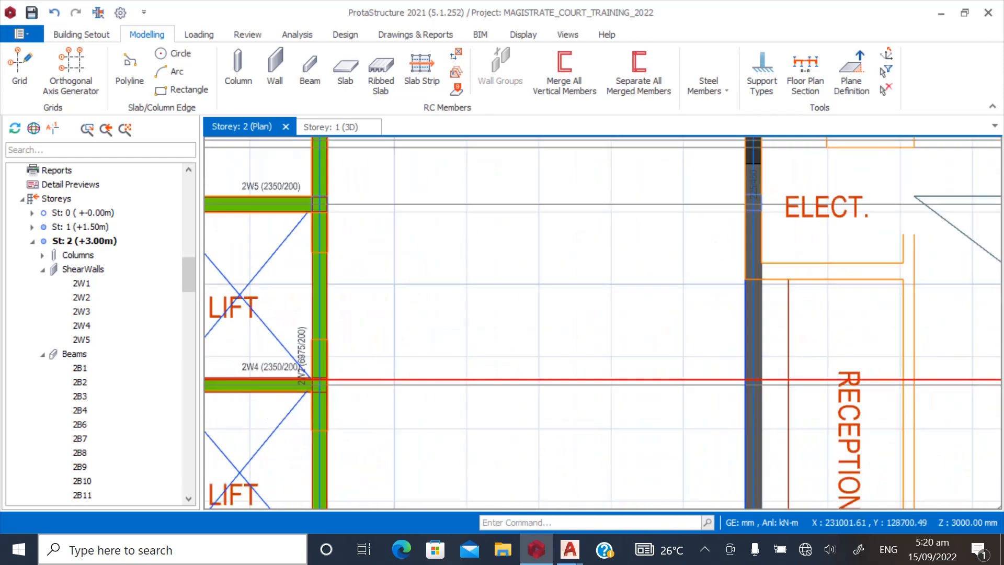
{"action": "scroll", "coordinate": [396, 306], "scroll_direction": "down", "scroll_amount": 3}
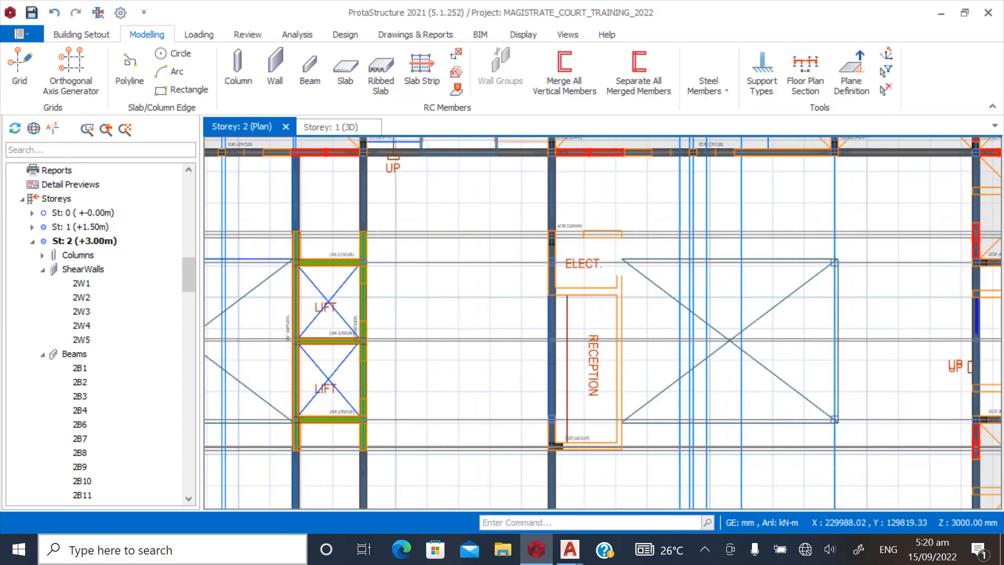
{"action": "scroll", "coordinate": [603, 323], "scroll_direction": "down", "scroll_amount": 2}
{"action": "scroll", "coordinate": [603, 324], "scroll_direction": "up", "scroll_amount": 2}
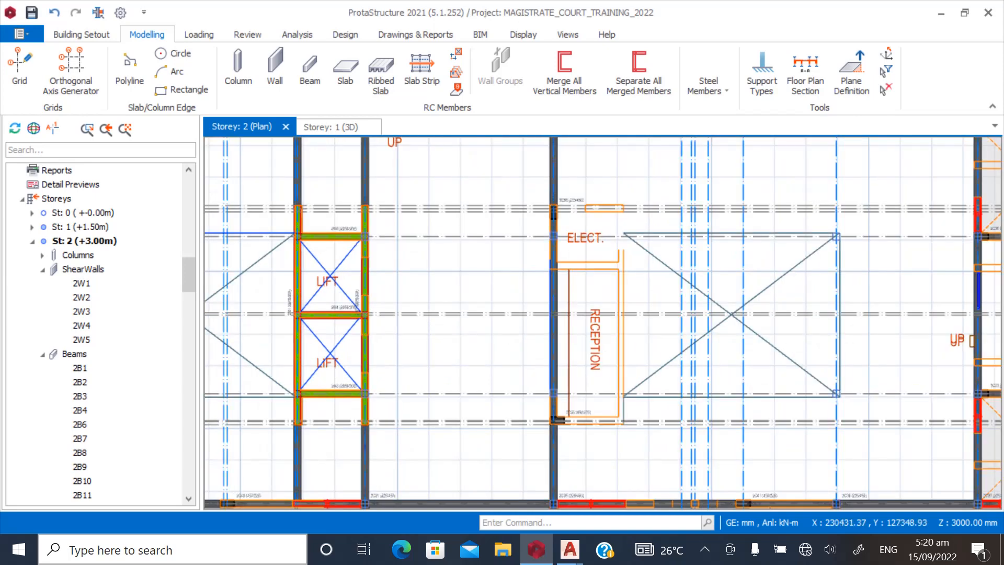
{"action": "scroll", "coordinate": [582, 320], "scroll_direction": "up", "scroll_amount": 2}
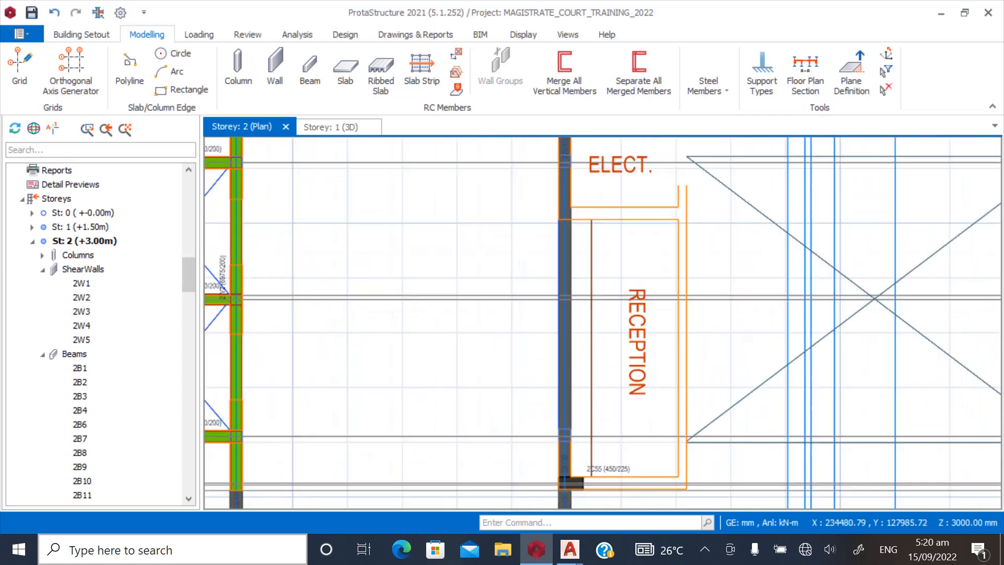
{"action": "scroll", "coordinate": [582, 320], "scroll_direction": "down", "scroll_amount": 2}
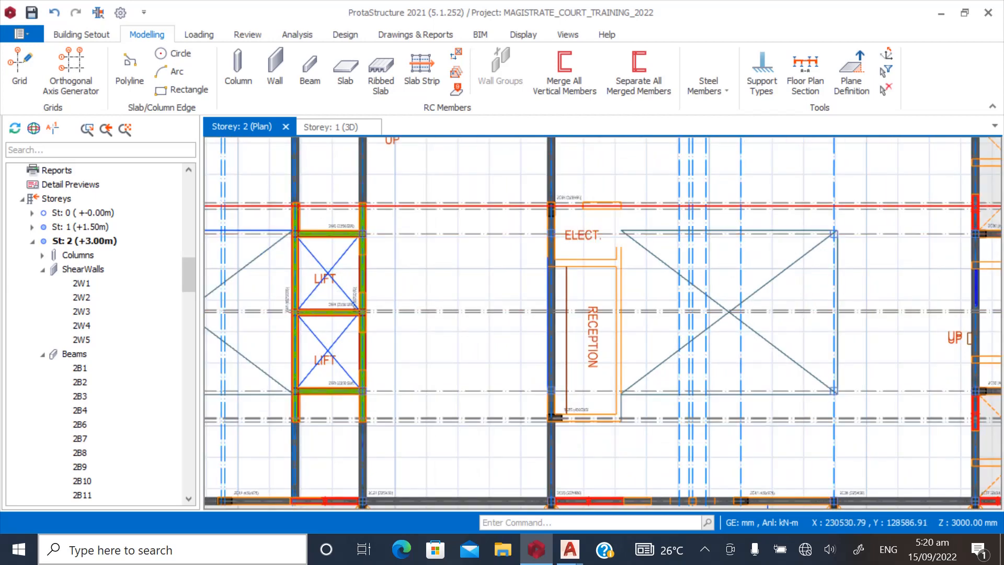
Model a 225 x 450 mm beam from the middle of the right lift wall to the vertical beam beside reception, and end the Beam command
{"action": "scroll", "coordinate": [367, 162], "scroll_direction": "up", "scroll_amount": 2}
{"action": "left_click", "coordinate": [355, 167]}
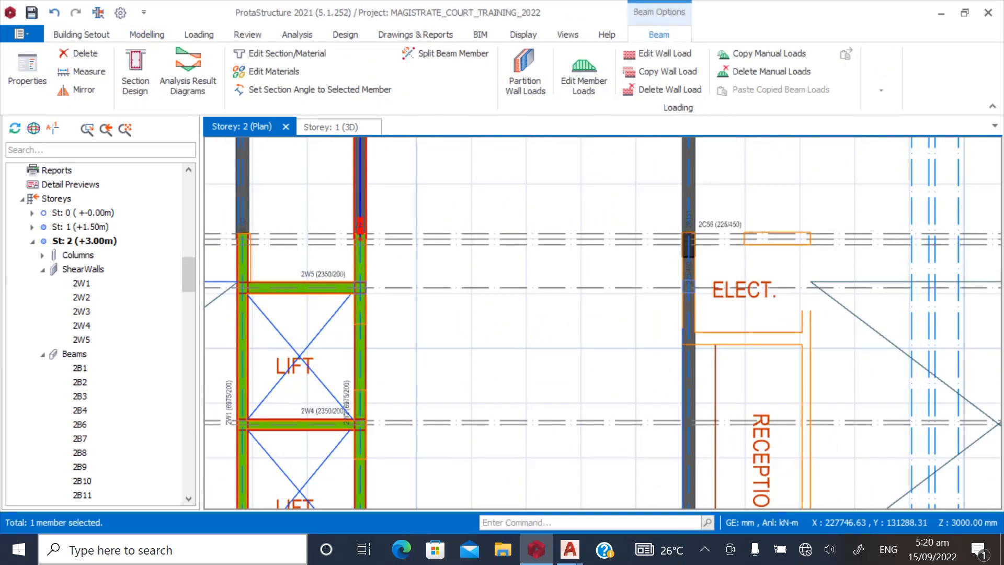
{"action": "left_click", "coordinate": [147, 34]}
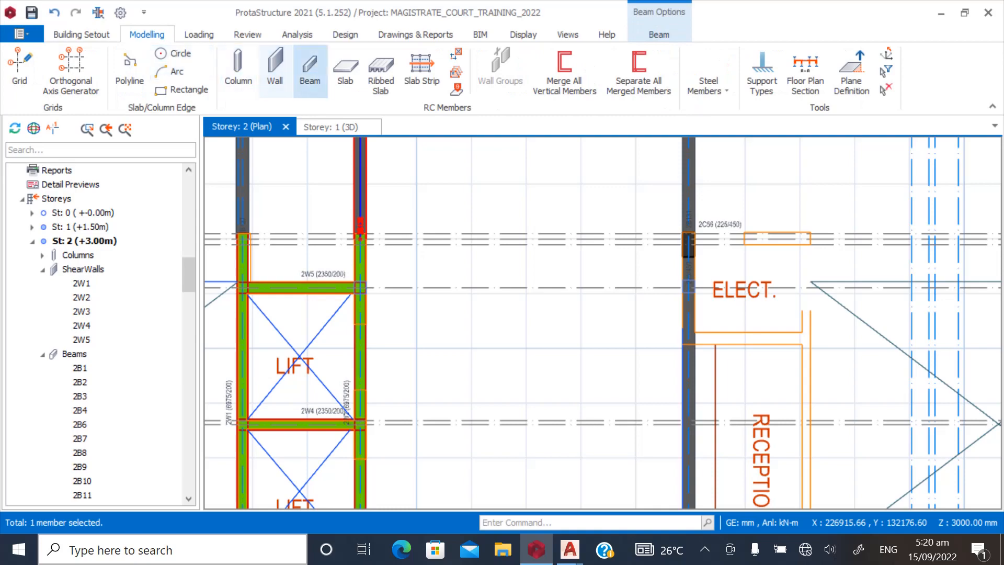
{"action": "left_click", "coordinate": [310, 71]}
{"action": "scroll", "coordinate": [410, 326], "scroll_direction": "down", "scroll_amount": 2}
{"action": "scroll", "coordinate": [307, 362], "scroll_direction": "down", "scroll_amount": 2}
{"action": "scroll", "coordinate": [455, 408], "scroll_direction": "up", "scroll_amount": 2}
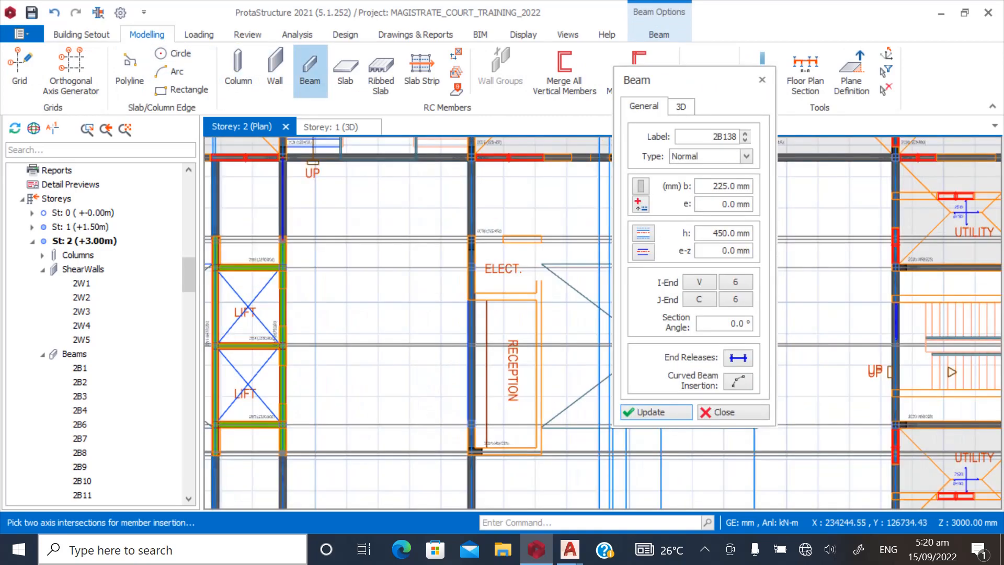
{"action": "scroll", "coordinate": [442, 384], "scroll_direction": "up", "scroll_amount": 2}
{"action": "scroll", "coordinate": [400, 373], "scroll_direction": "down", "scroll_amount": 2}
{"action": "scroll", "coordinate": [267, 338], "scroll_direction": "up", "scroll_amount": 4}
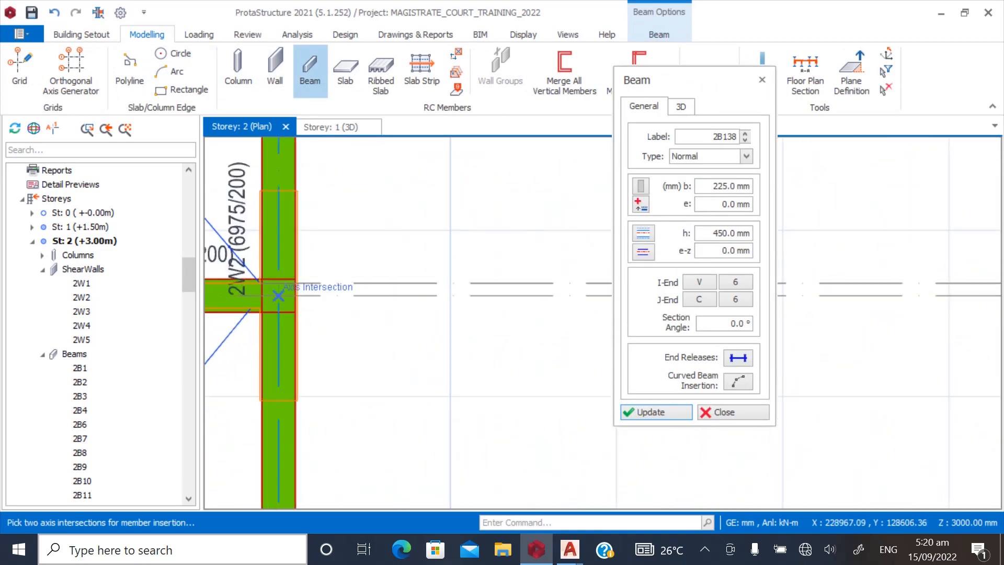
{"action": "left_click", "coordinate": [278, 296]}
{"action": "scroll", "coordinate": [335, 345], "scroll_direction": "down", "scroll_amount": 4}
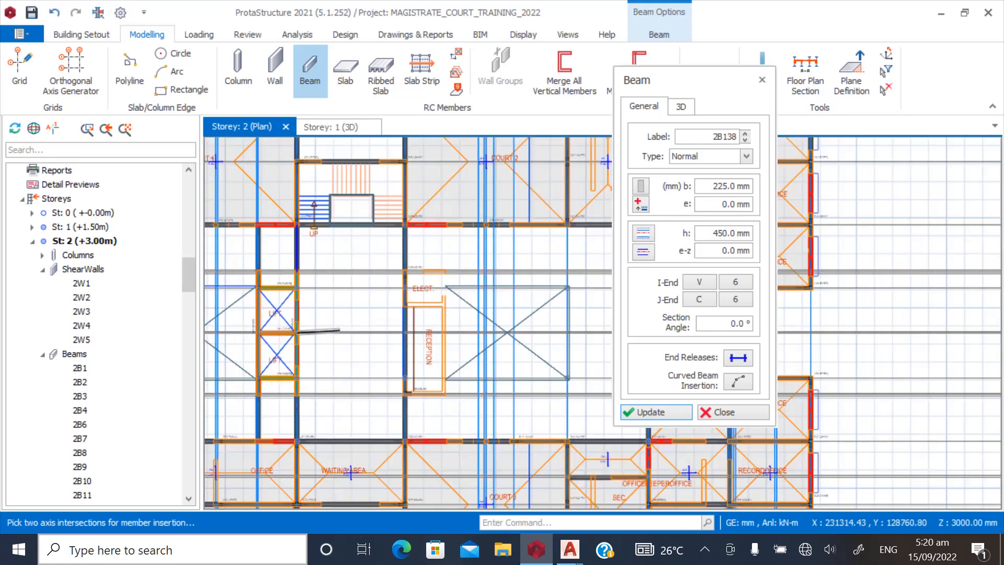
{"action": "scroll", "coordinate": [353, 360], "scroll_direction": "up", "scroll_amount": 2}
{"action": "scroll", "coordinate": [413, 293], "scroll_direction": "up", "scroll_amount": 5}
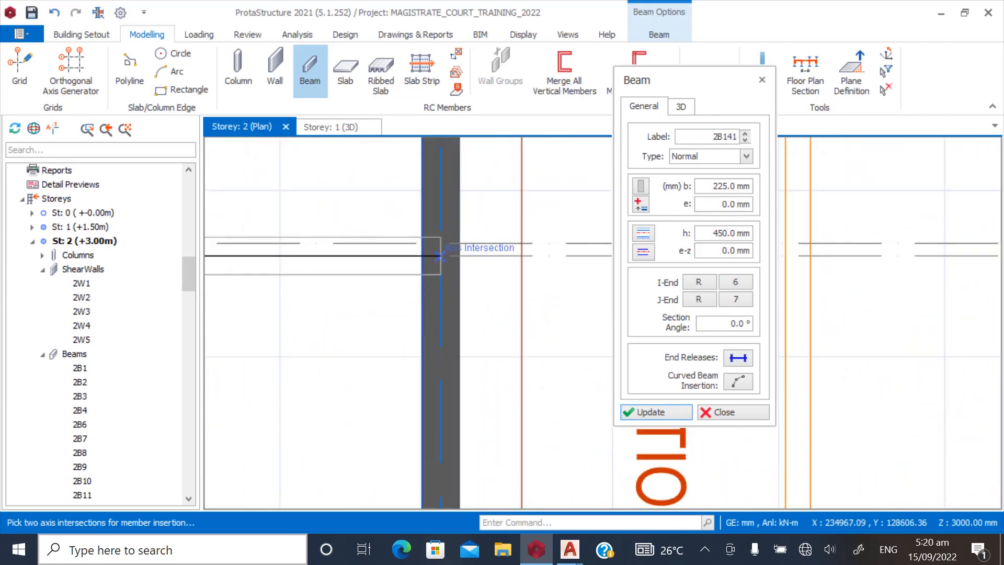
{"action": "left_click", "coordinate": [441, 256]}
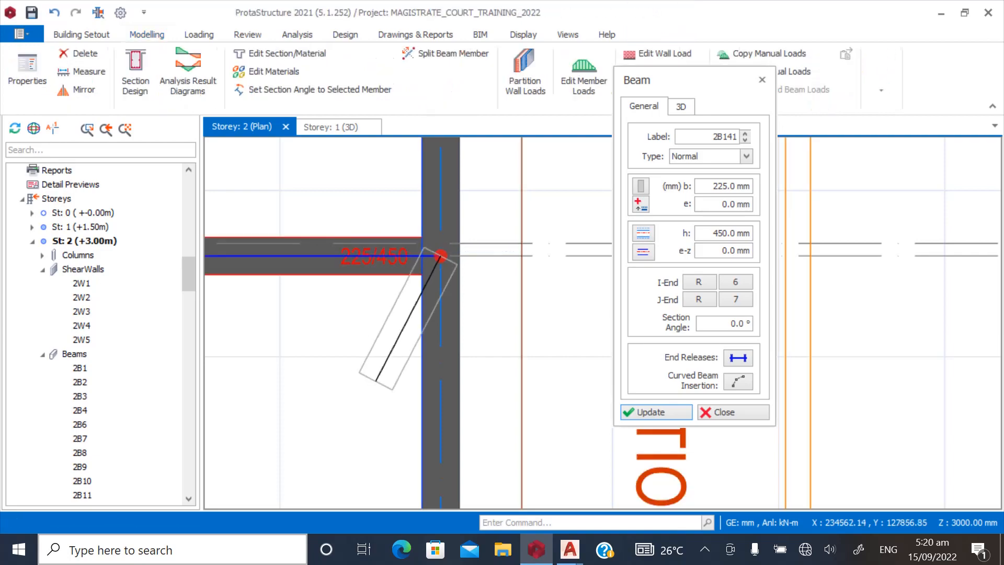
{"action": "key", "text": "Escape"}
{"action": "scroll", "coordinate": [447, 372], "scroll_direction": "down", "scroll_amount": 5}
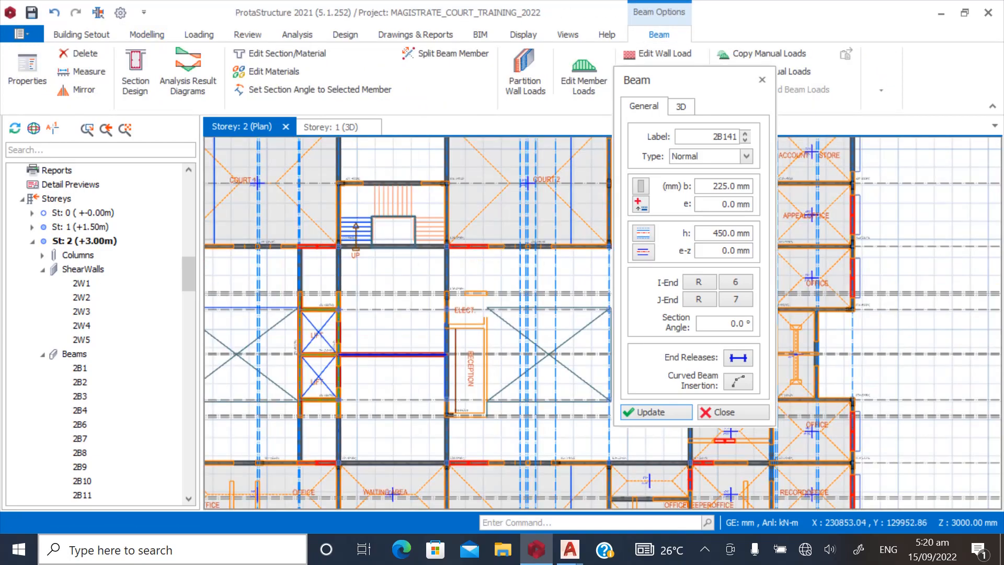
{"action": "scroll", "coordinate": [349, 346], "scroll_direction": "down", "scroll_amount": 3}
{"action": "scroll", "coordinate": [374, 366], "scroll_direction": "up", "scroll_amount": 3}
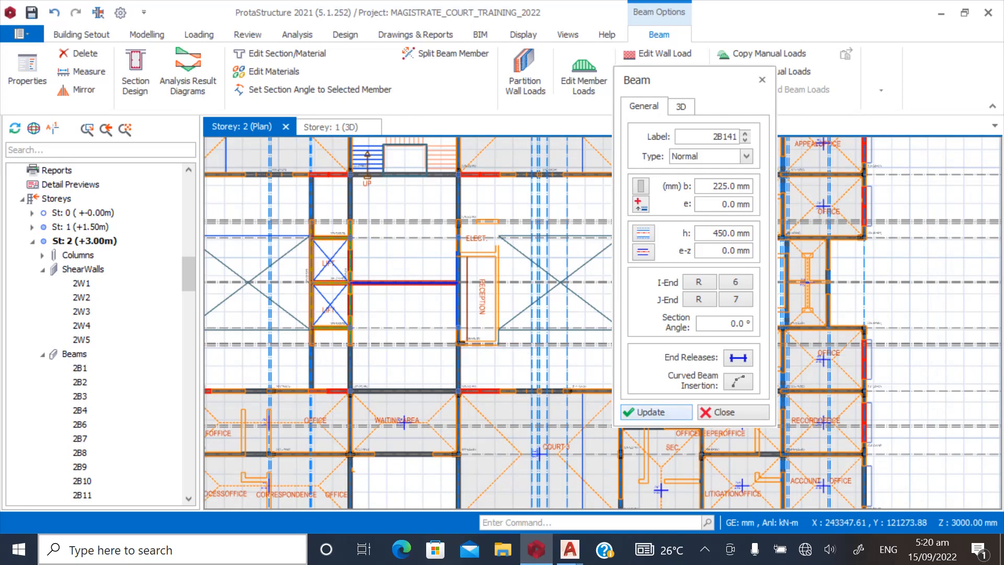
{"action": "left_click", "coordinate": [733, 412]}
{"action": "key", "text": "Escape"}
Insert a 150 mm slab with the Court 1 slab's properties in the beam region around the void west of the lifts
{"action": "scroll", "coordinate": [363, 363], "scroll_direction": "down", "scroll_amount": 1}
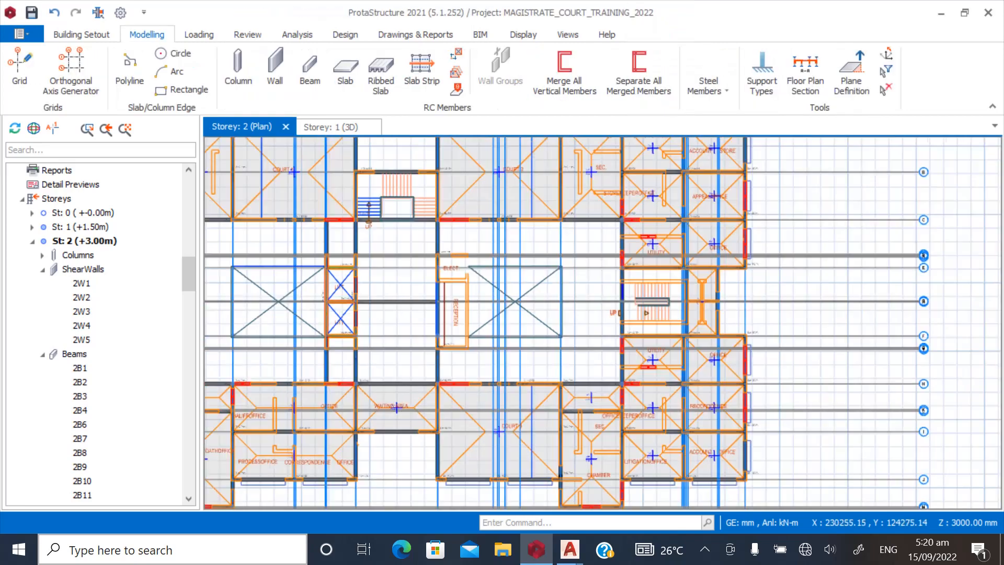
{"action": "scroll", "coordinate": [384, 328], "scroll_direction": "up", "scroll_amount": 2}
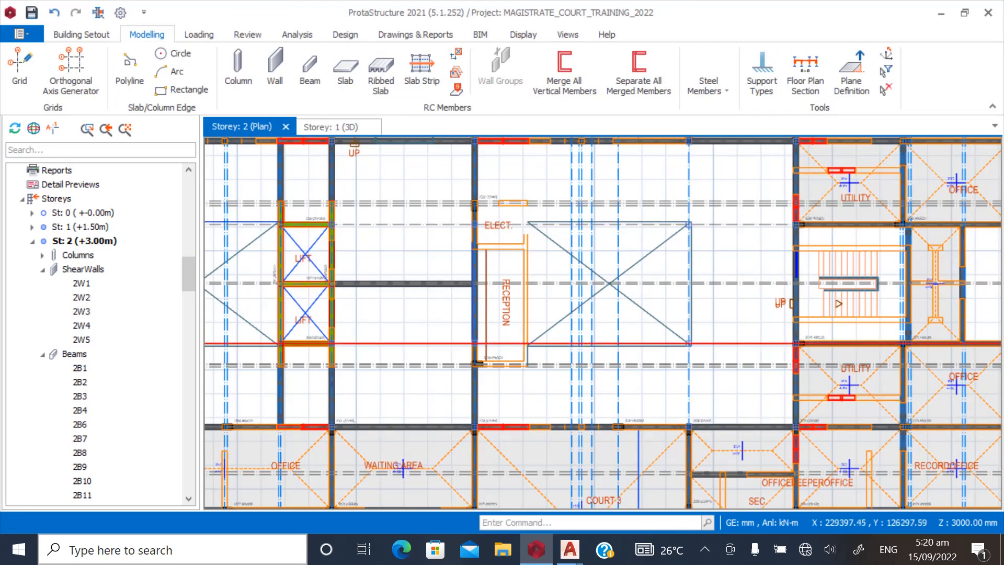
{"action": "scroll", "coordinate": [668, 370], "scroll_direction": "down", "scroll_amount": 1}
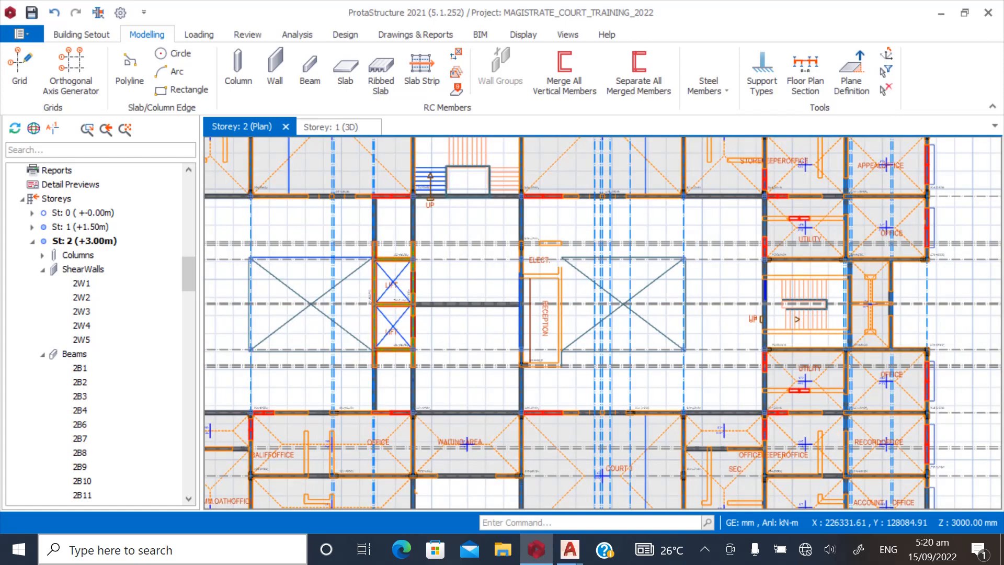
{"action": "scroll", "coordinate": [531, 339], "scroll_direction": "down", "scroll_amount": 1}
{"action": "scroll", "coordinate": [317, 245], "scroll_direction": "up", "scroll_amount": 3}
{"action": "scroll", "coordinate": [360, 366], "scroll_direction": "down", "scroll_amount": 1}
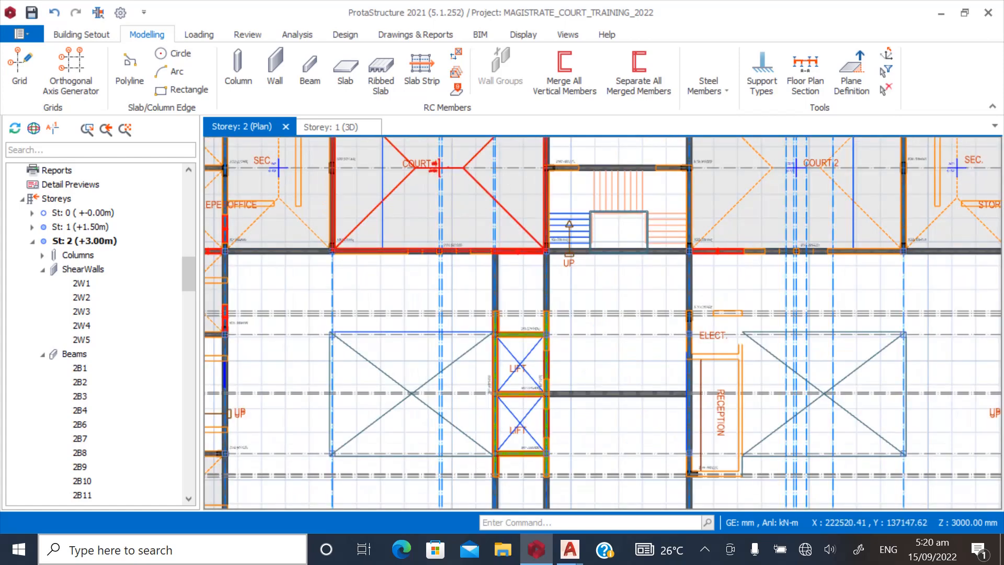
{"action": "left_click", "coordinate": [393, 189]}
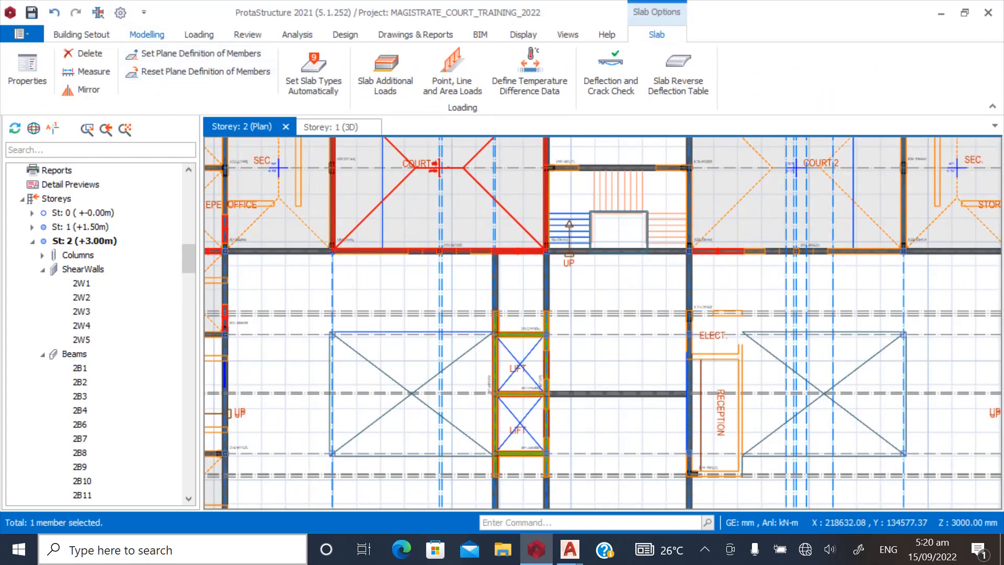
{"action": "left_click", "coordinate": [146, 34]}
{"action": "left_click", "coordinate": [345, 70]}
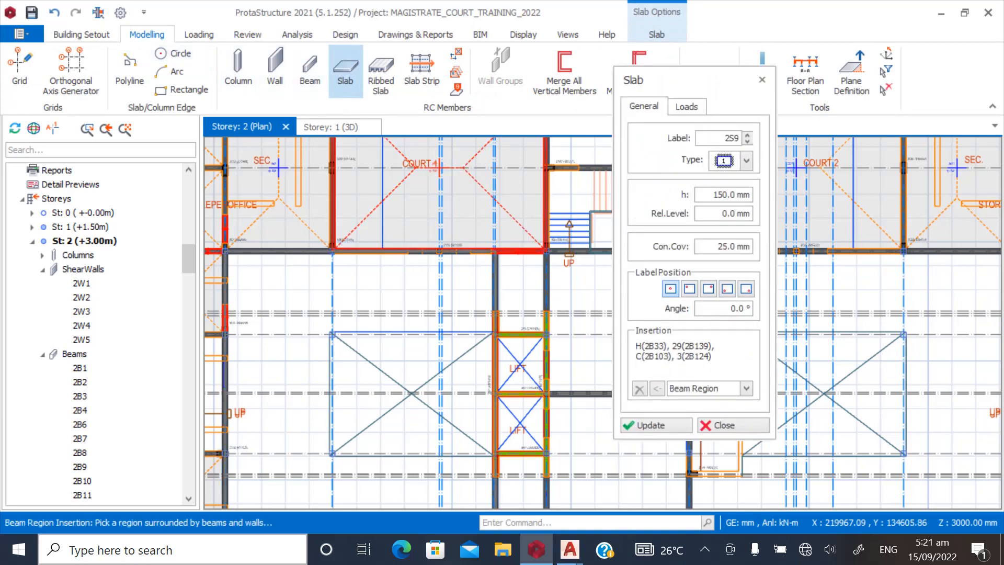
{"action": "scroll", "coordinate": [349, 270], "scroll_direction": "down", "scroll_amount": 2}
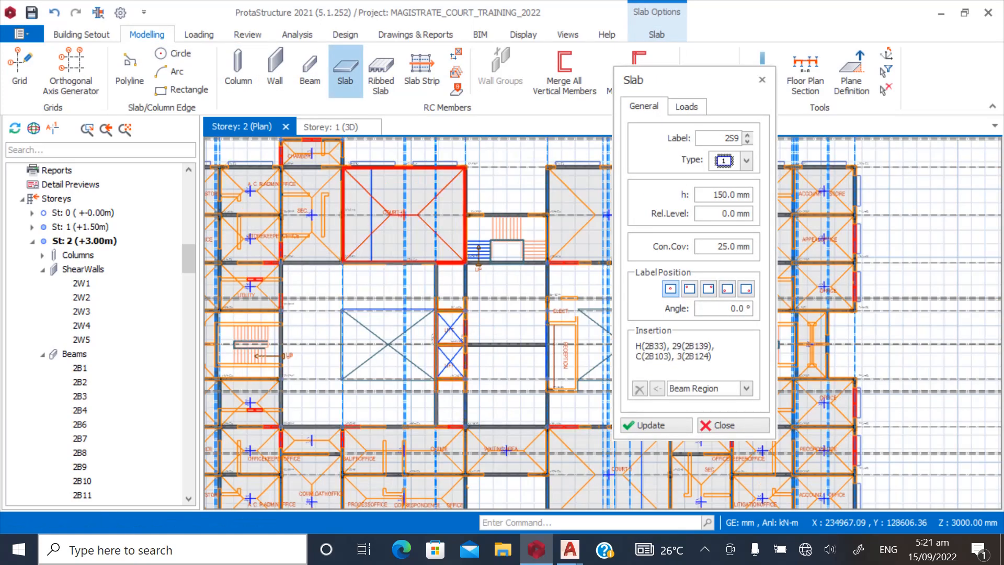
{"action": "scroll", "coordinate": [313, 326], "scroll_direction": "up", "scroll_amount": 2}
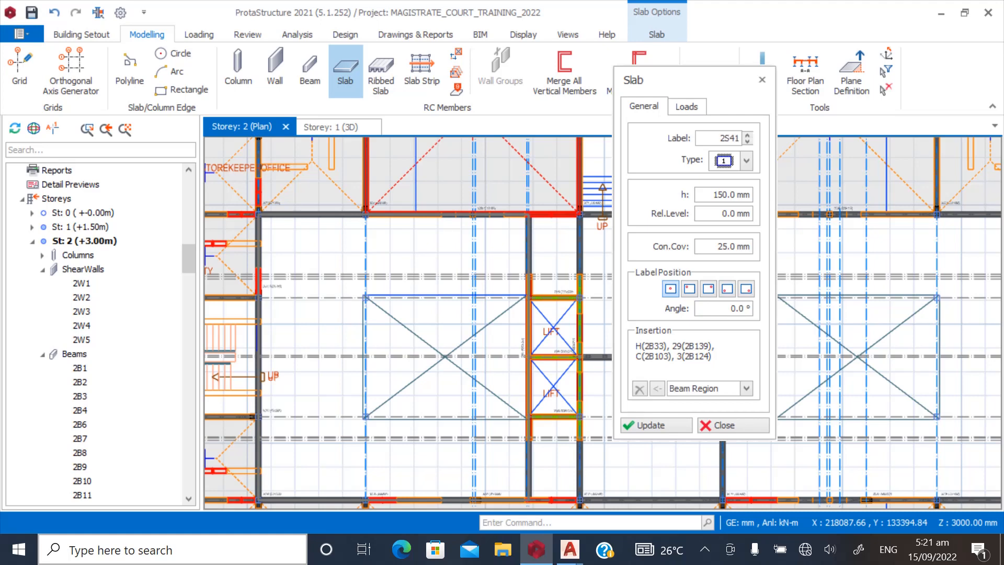
{"action": "left_click", "coordinate": [394, 358]}
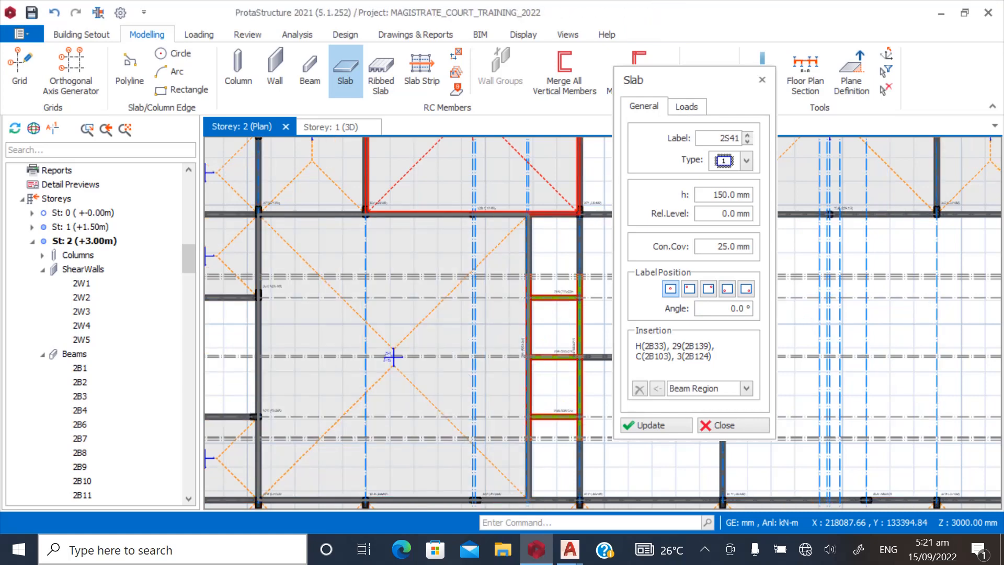
Insert a 150 mm slab in the large beam region covering reception and the void east of it
{"action": "scroll", "coordinate": [506, 361], "scroll_direction": "up", "scroll_amount": 2}
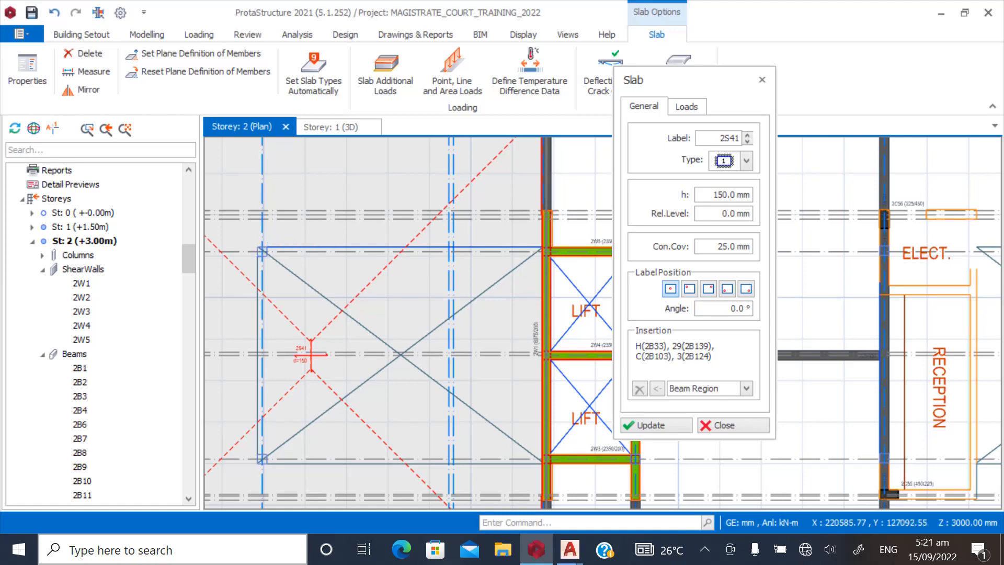
{"action": "scroll", "coordinate": [273, 298], "scroll_direction": "down", "scroll_amount": 6}
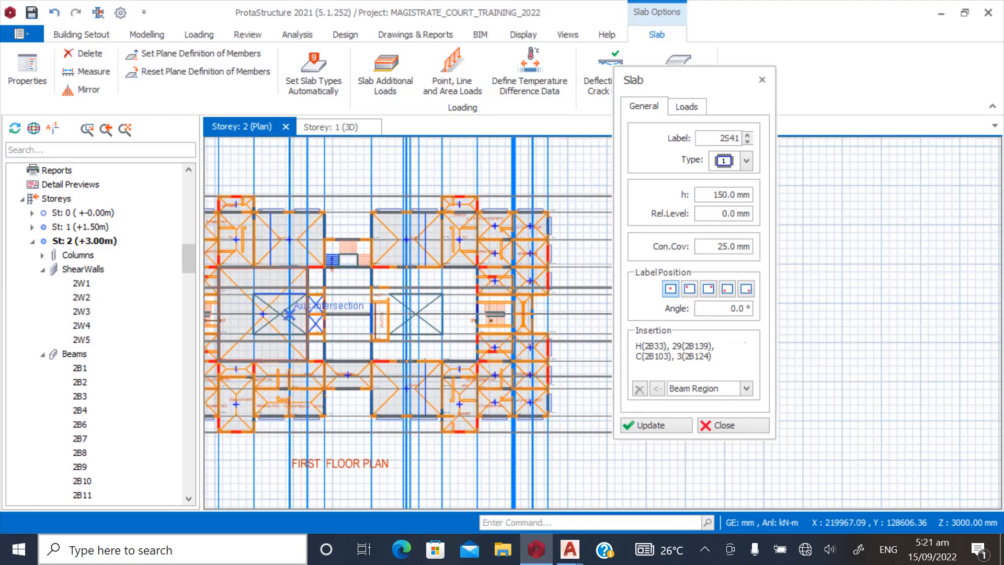
{"action": "scroll", "coordinate": [374, 314], "scroll_direction": "up", "scroll_amount": 4}
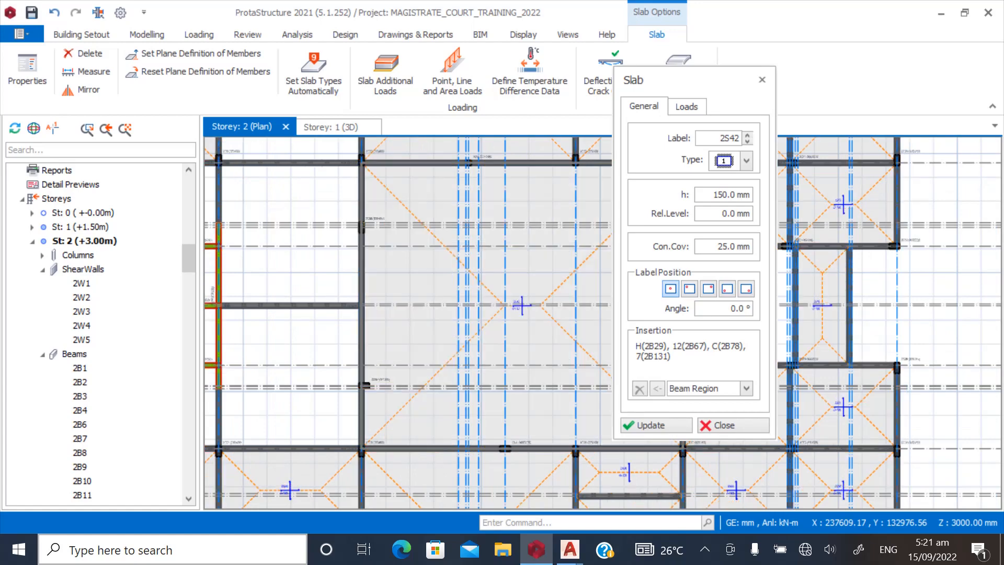
{"action": "scroll", "coordinate": [481, 275], "scroll_direction": "down", "scroll_amount": 3}
{"action": "scroll", "coordinate": [367, 279], "scroll_direction": "up", "scroll_amount": 3}
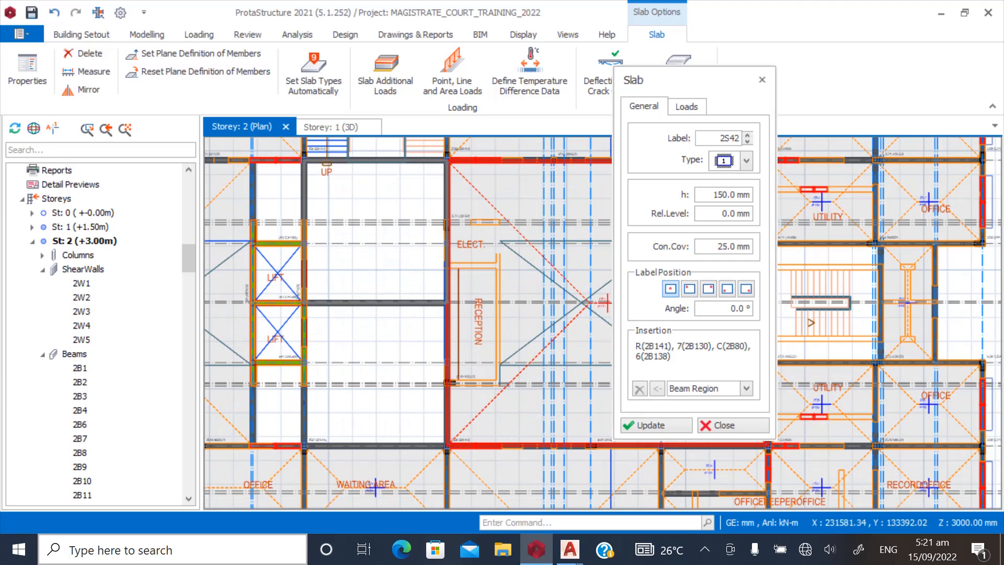
Insert 150 mm slabs in the upper and lower bays between the lifts and reception
{"action": "left_click", "coordinate": [366, 236]}
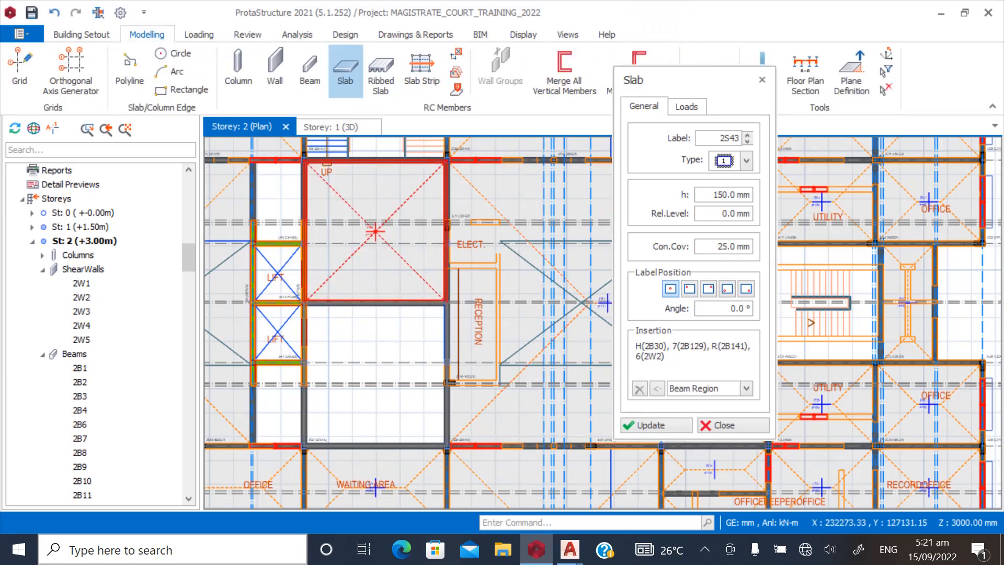
{"action": "left_click", "coordinate": [384, 341]}
Insert 150 mm slabs in the small bays below and above the lift shafts, and end the Slab command
{"action": "scroll", "coordinate": [281, 414], "scroll_direction": "up", "scroll_amount": 3}
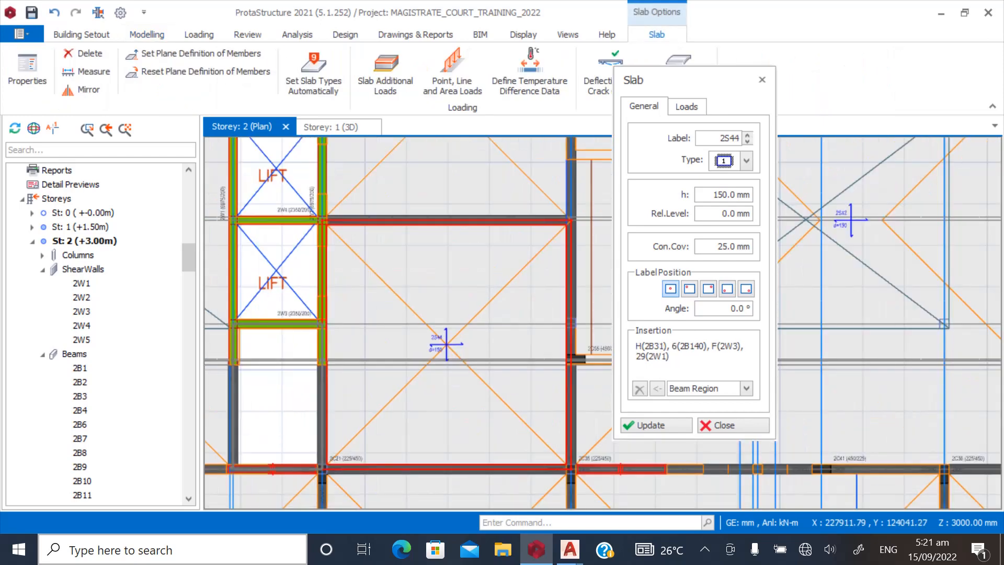
{"action": "left_click", "coordinate": [277, 395]}
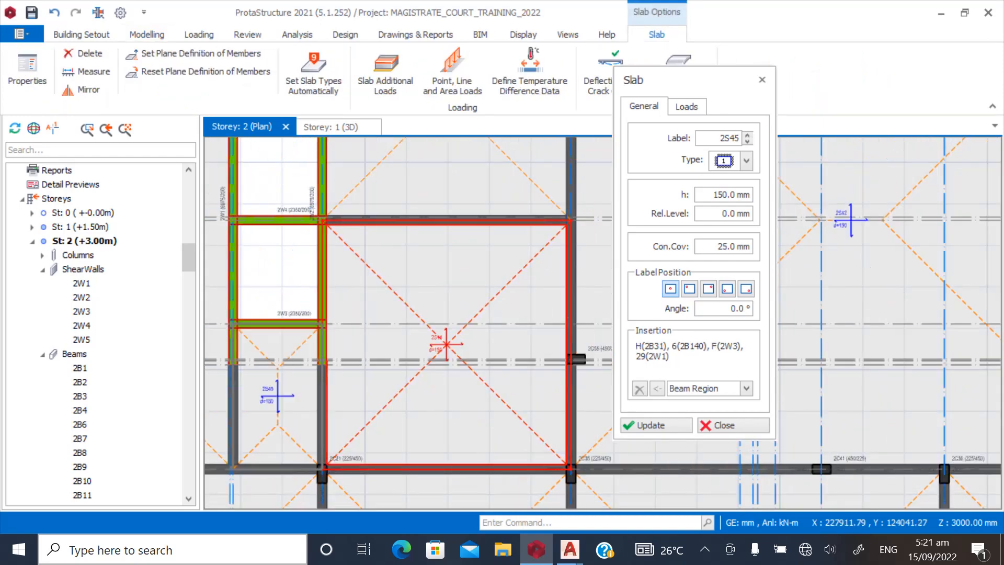
{"action": "scroll", "coordinate": [312, 410], "scroll_direction": "down", "scroll_amount": 3}
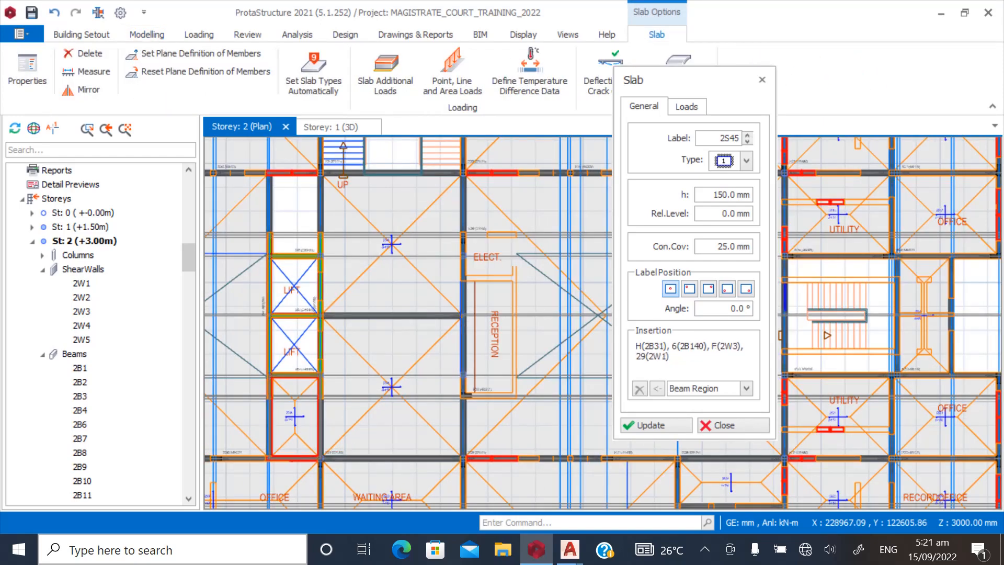
{"action": "scroll", "coordinate": [289, 303], "scroll_direction": "up", "scroll_amount": 3}
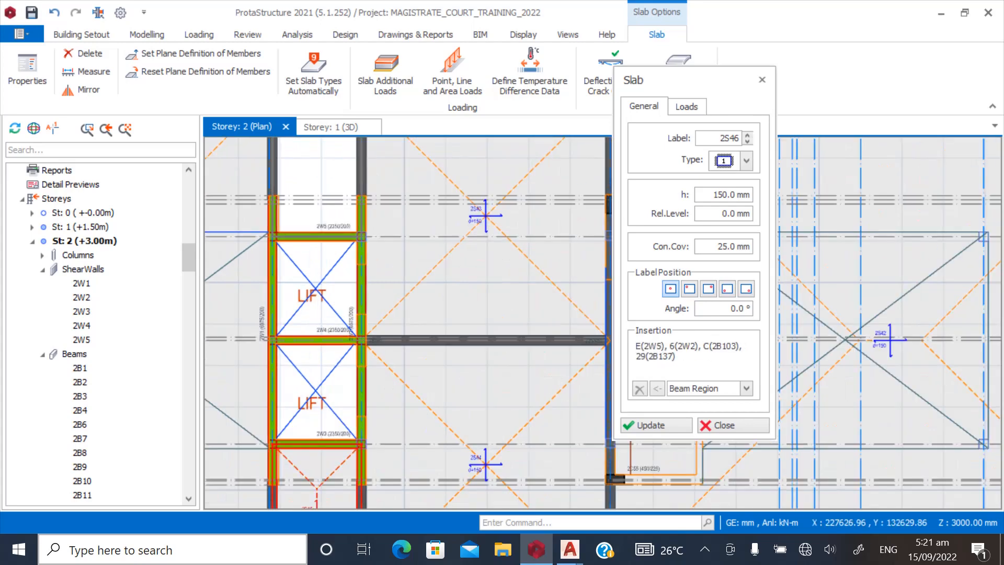
{"action": "left_click", "coordinate": [316, 184]}
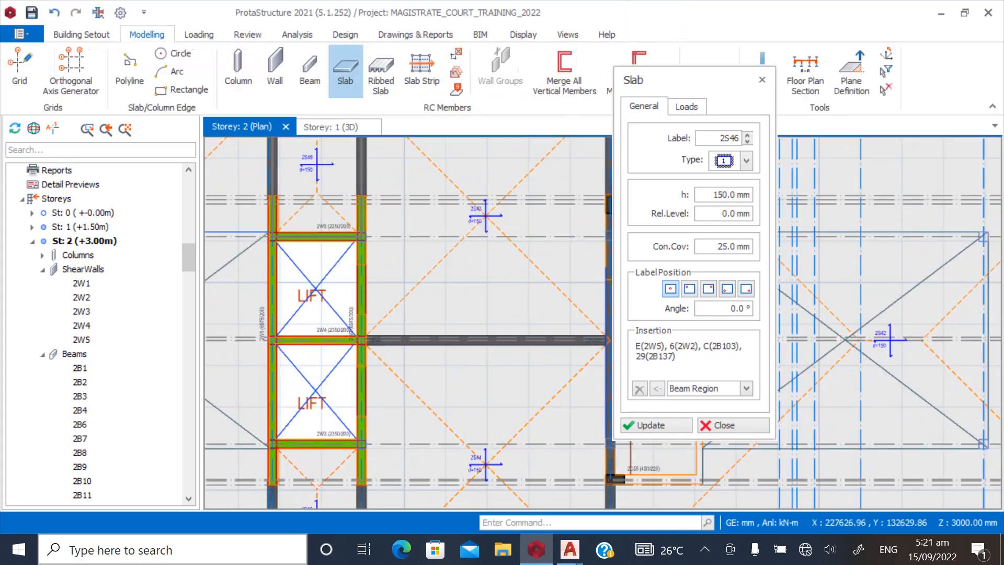
{"action": "scroll", "coordinate": [307, 259], "scroll_direction": "down", "scroll_amount": 3}
{"action": "left_click", "coordinate": [707, 425]}
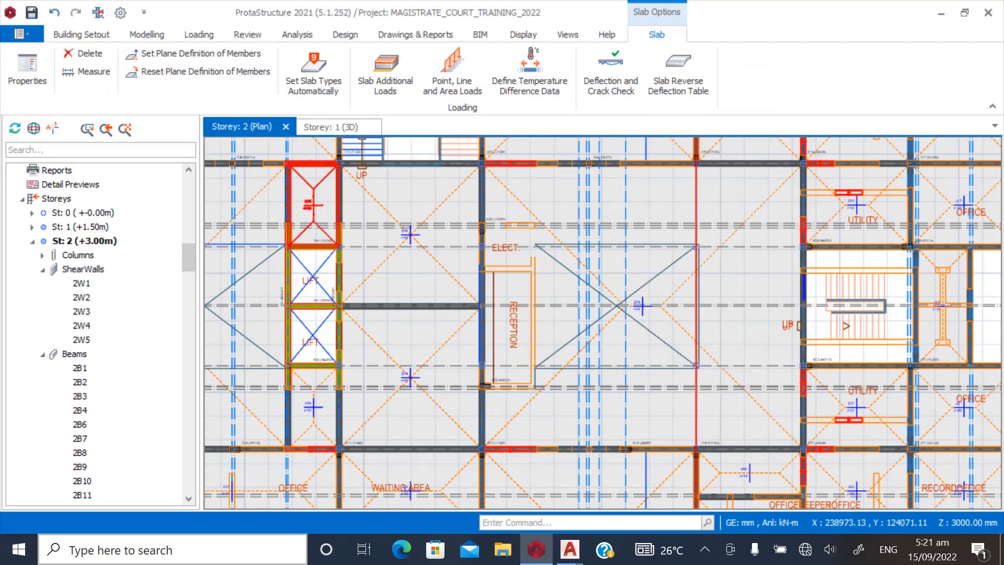
{"action": "key", "text": "Escape"}
Switch to AutoCAD and examine the voids, lifts and reception area on the first floor plan in the OGBA AS BUILT ARCHITECTURAL drawing
{"action": "scroll", "coordinate": [563, 281], "scroll_direction": "down", "scroll_amount": 4}
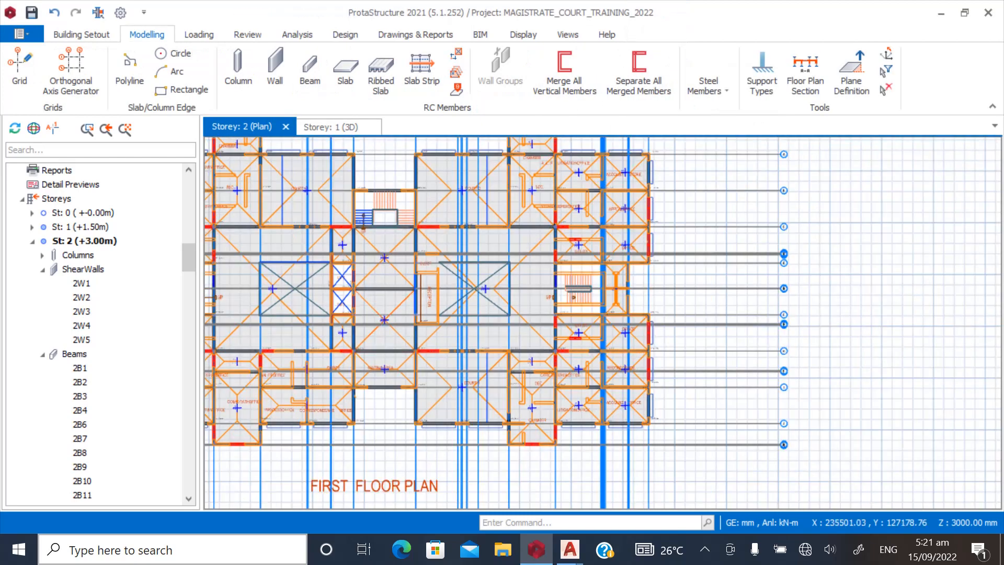
{"action": "scroll", "coordinate": [332, 292], "scroll_direction": "up", "scroll_amount": 4}
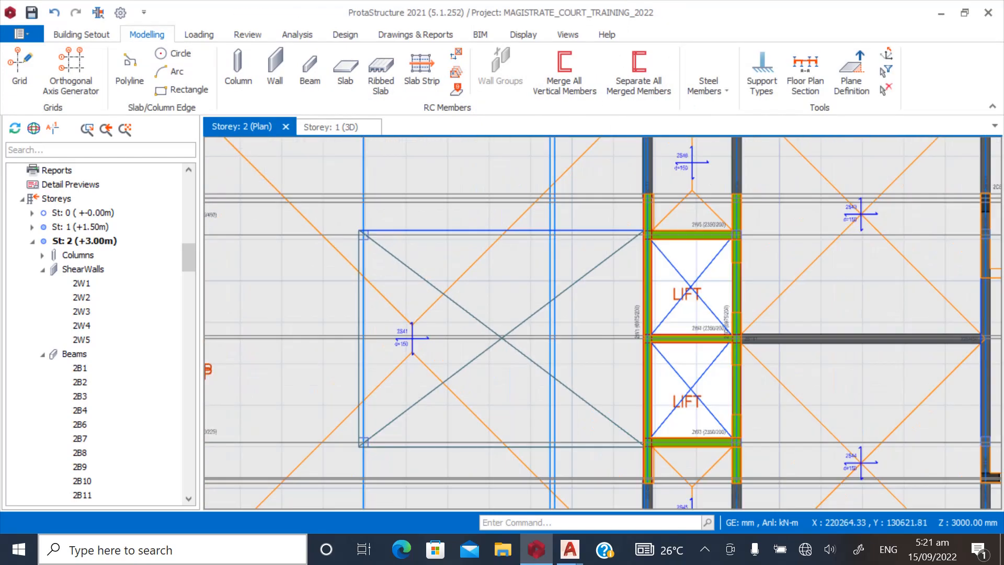
{"action": "scroll", "coordinate": [352, 390], "scroll_direction": "down", "scroll_amount": 2}
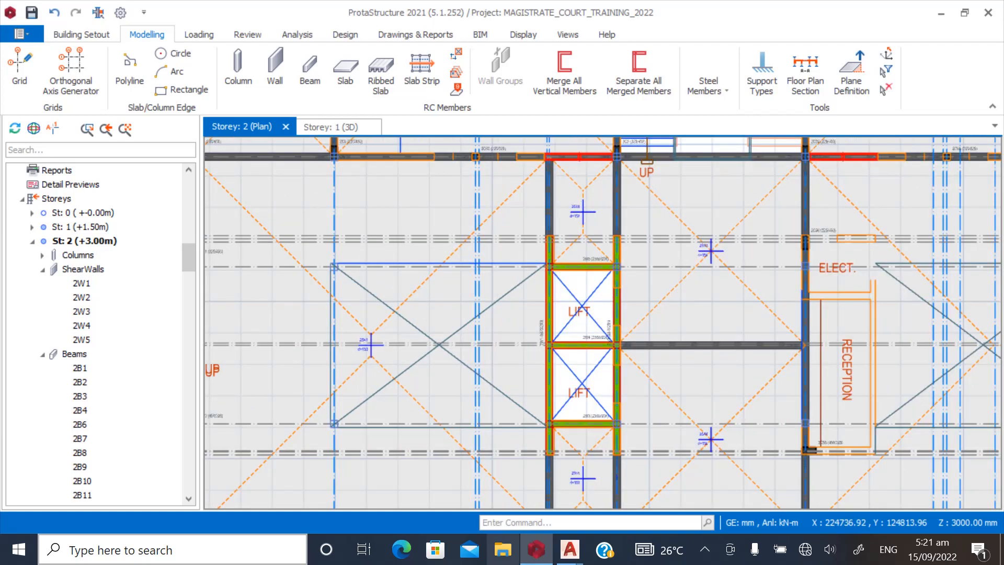
{"action": "left_click", "coordinate": [568, 549]}
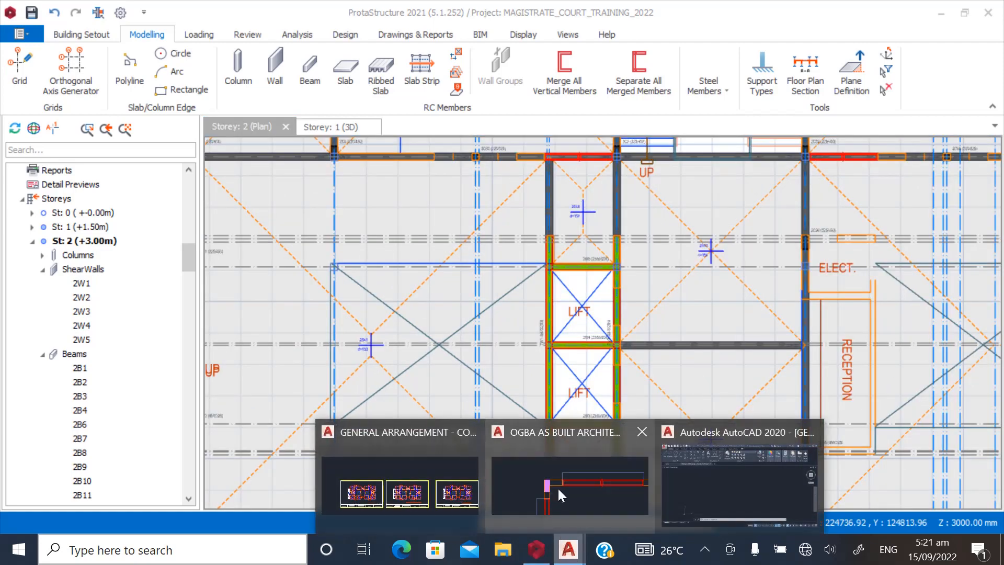
{"action": "left_click", "coordinate": [560, 494]}
{"action": "scroll", "coordinate": [368, 330], "scroll_direction": "down", "scroll_amount": 10}
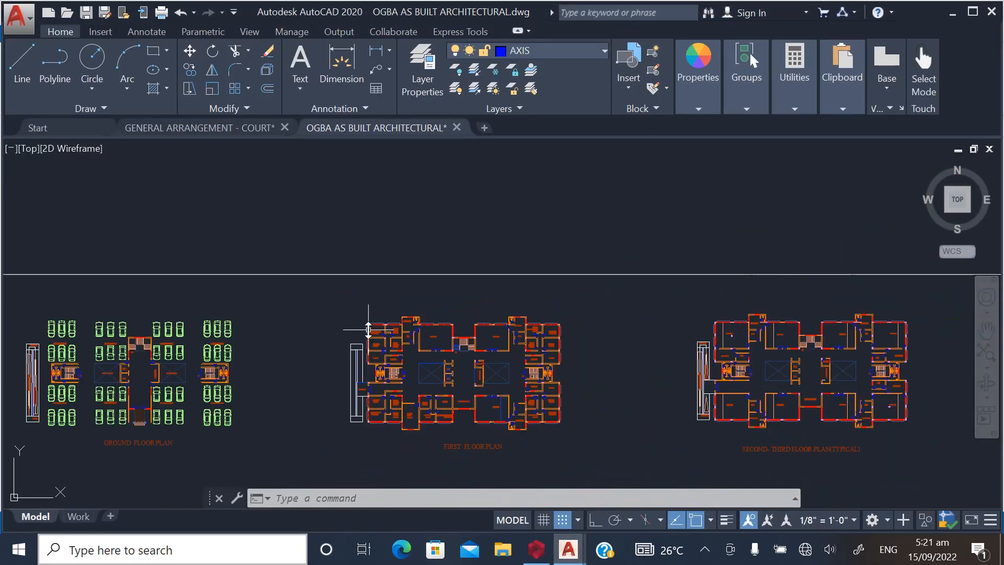
{"action": "scroll", "coordinate": [404, 327], "scroll_direction": "down", "scroll_amount": 4}
{"action": "scroll", "coordinate": [370, 262], "scroll_direction": "up", "scroll_amount": 10}
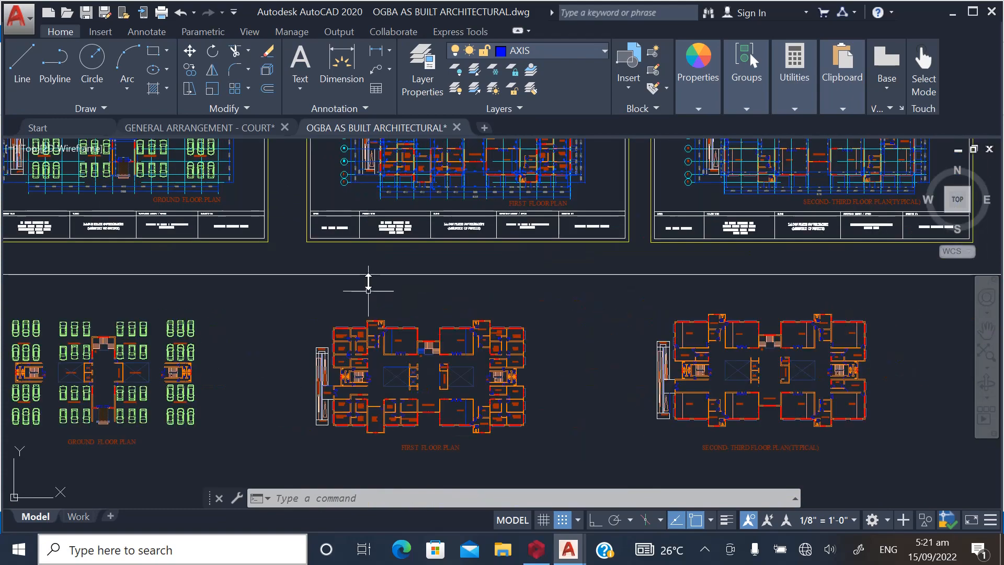
{"action": "scroll", "coordinate": [403, 331], "scroll_direction": "up", "scroll_amount": 6}
{"action": "scroll", "coordinate": [321, 310], "scroll_direction": "down", "scroll_amount": 4}
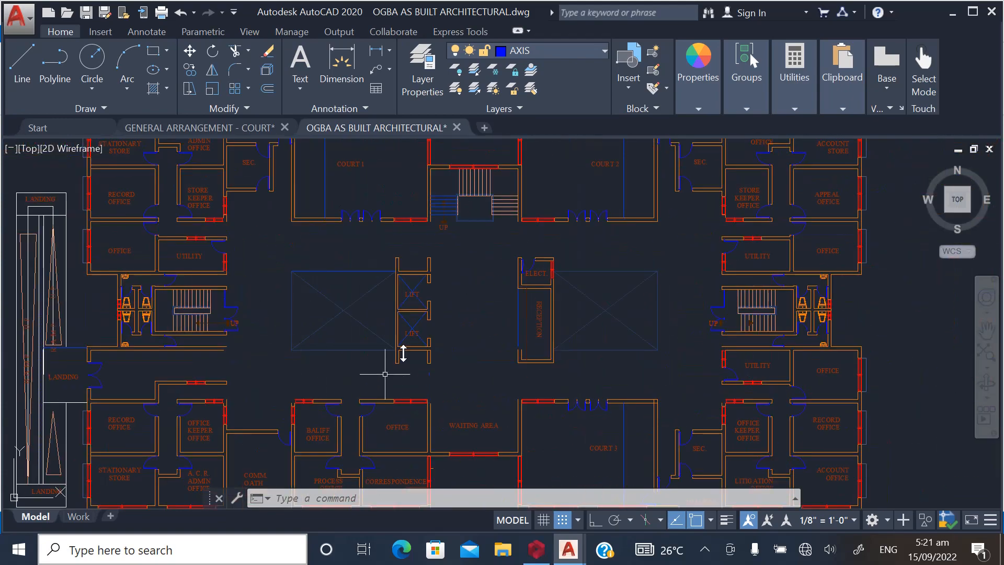
Back in ProtaStructure, insert a 6862.5 by 5225 mm rectangular slab opening corner to corner over the void west of the lifts
{"action": "left_click", "coordinate": [536, 550]}
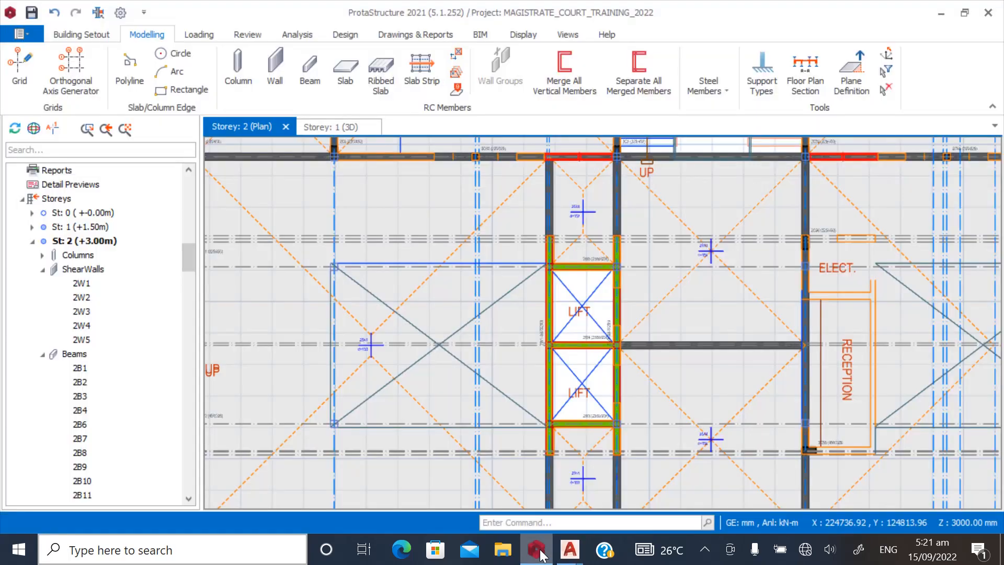
{"action": "scroll", "coordinate": [357, 317], "scroll_direction": "up", "scroll_amount": 4}
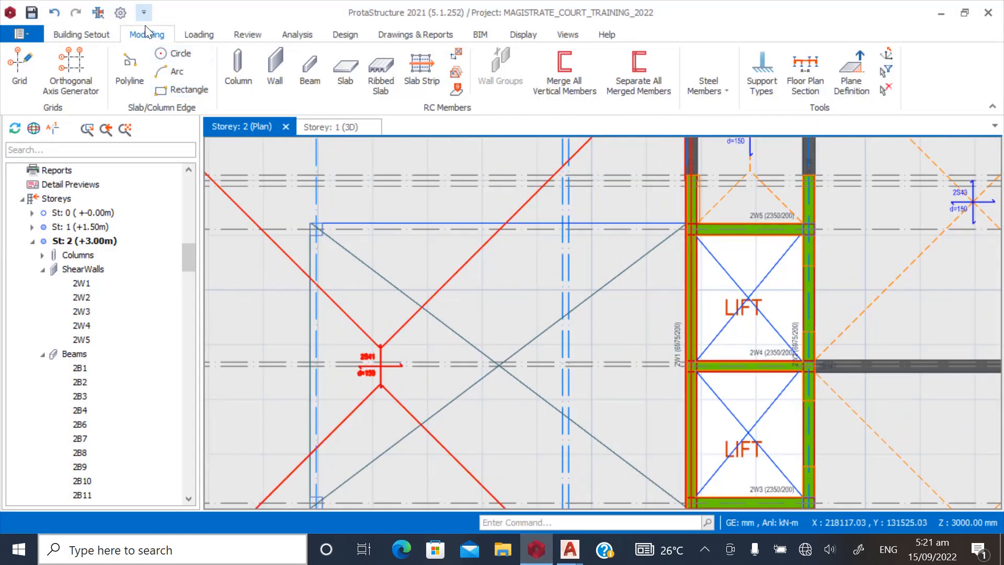
{"action": "left_click", "coordinate": [457, 54]}
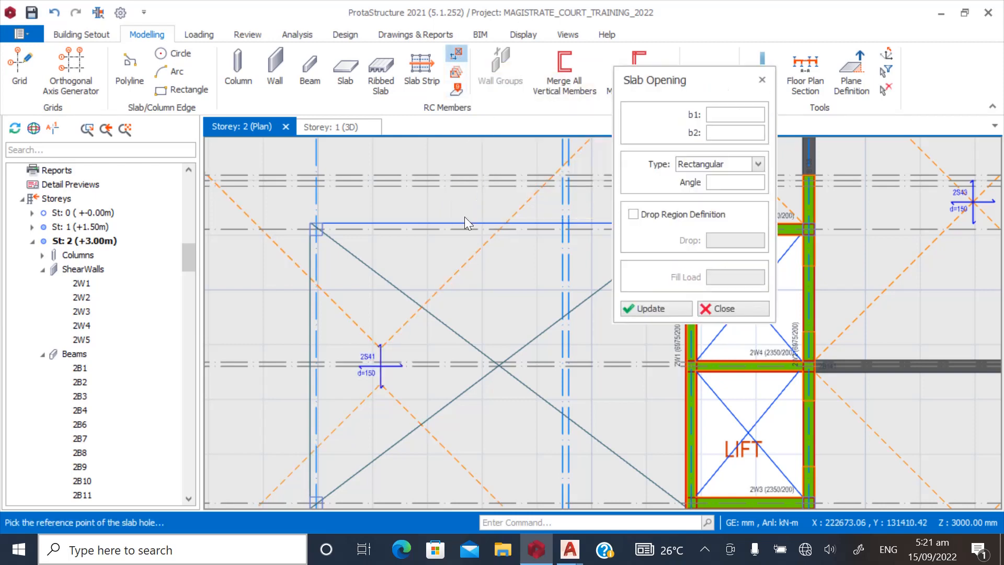
{"action": "scroll", "coordinate": [315, 208], "scroll_direction": "up", "scroll_amount": 3}
{"action": "scroll", "coordinate": [294, 219], "scroll_direction": "up", "scroll_amount": 1}
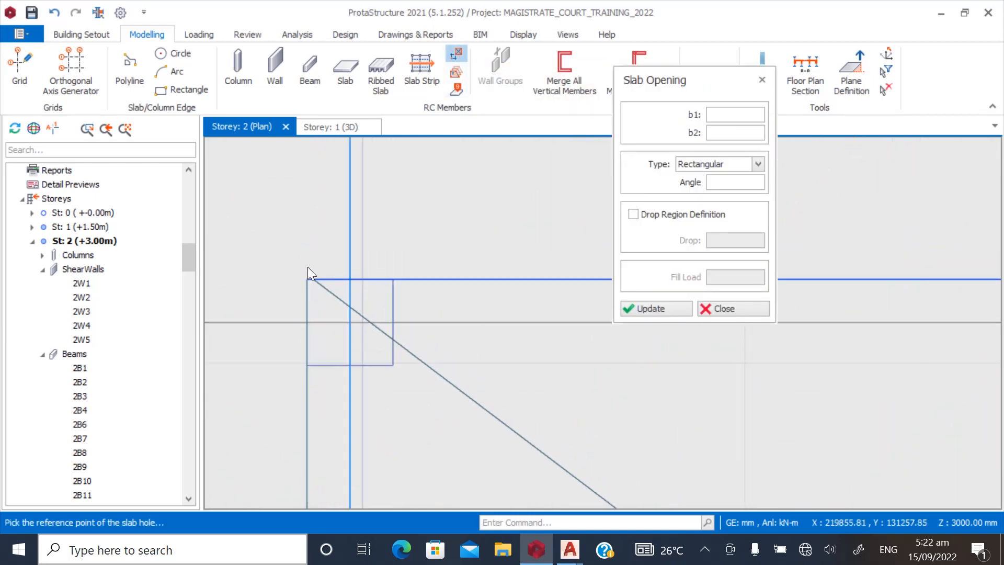
{"action": "left_click", "coordinate": [309, 277]}
{"action": "scroll", "coordinate": [284, 219], "scroll_direction": "down", "scroll_amount": 3}
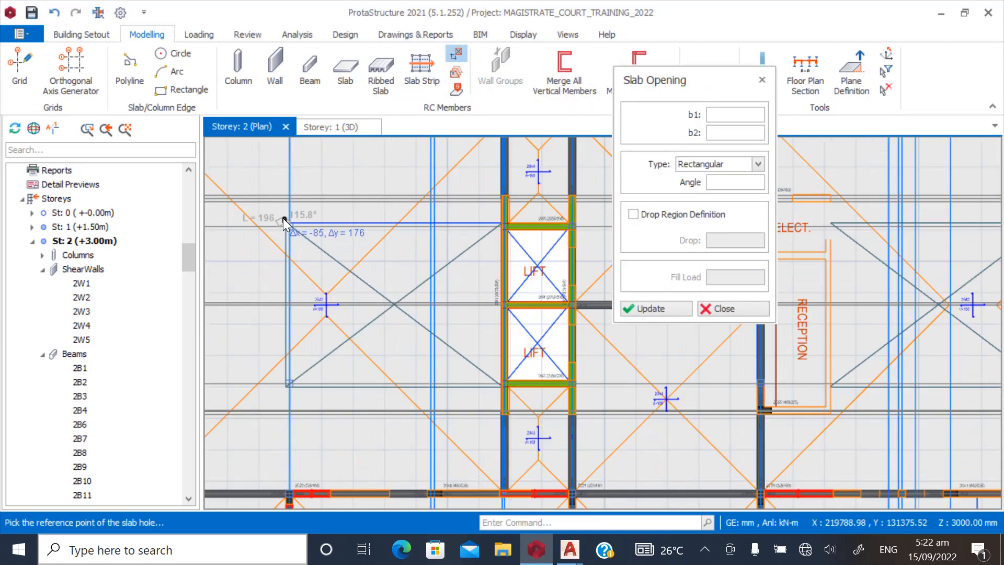
{"action": "scroll", "coordinate": [419, 318], "scroll_direction": "up", "scroll_amount": 5}
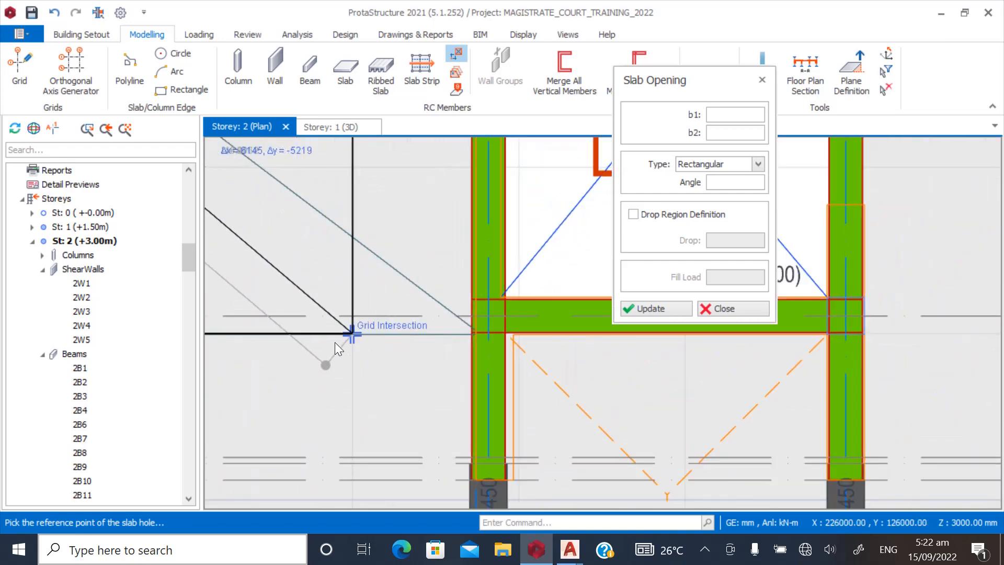
{"action": "scroll", "coordinate": [466, 343], "scroll_direction": "up", "scroll_amount": 3}
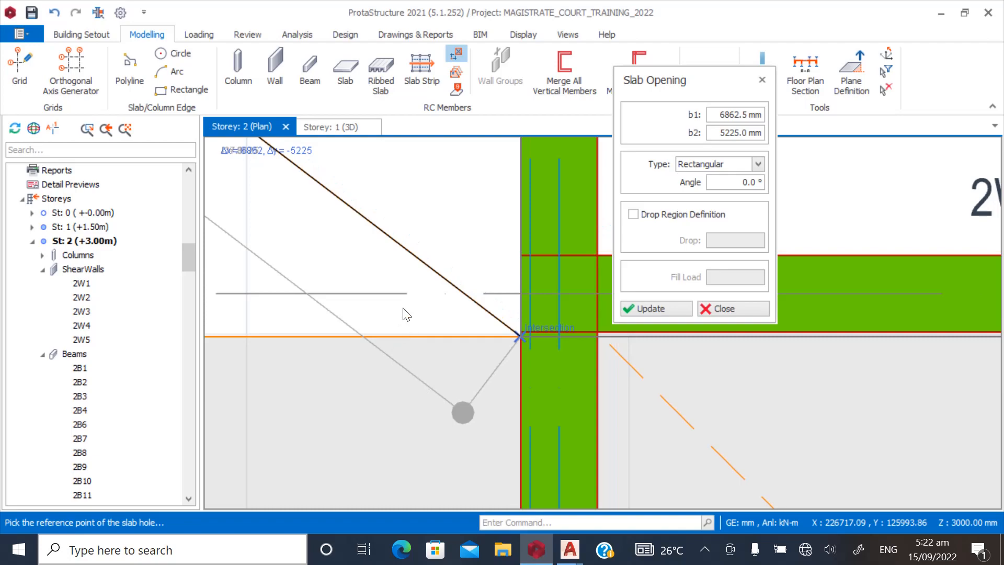
{"action": "scroll", "coordinate": [399, 373], "scroll_direction": "down", "scroll_amount": 3}
{"action": "scroll", "coordinate": [396, 371], "scroll_direction": "down", "scroll_amount": 6}
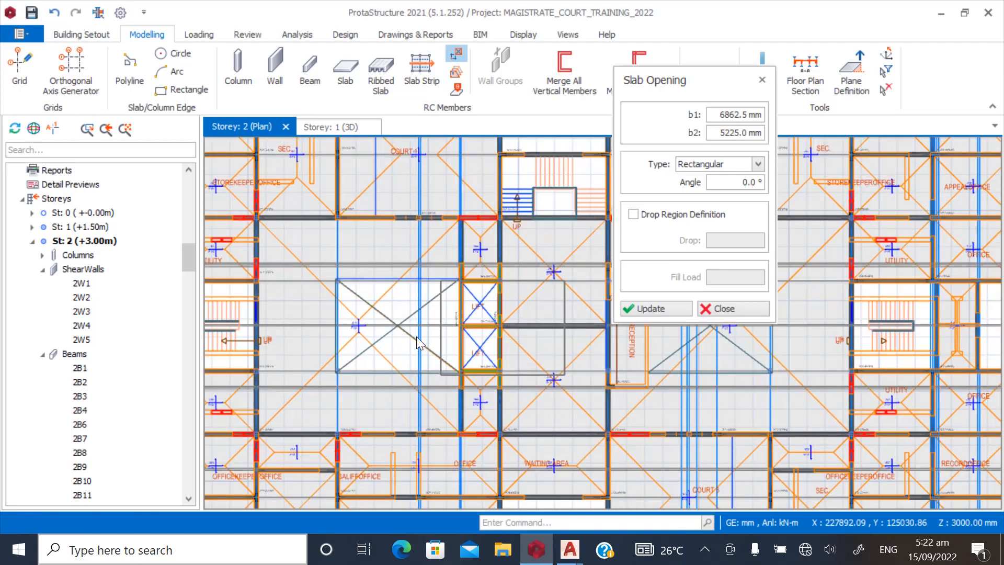
{"action": "scroll", "coordinate": [387, 319], "scroll_direction": "up", "scroll_amount": 8}
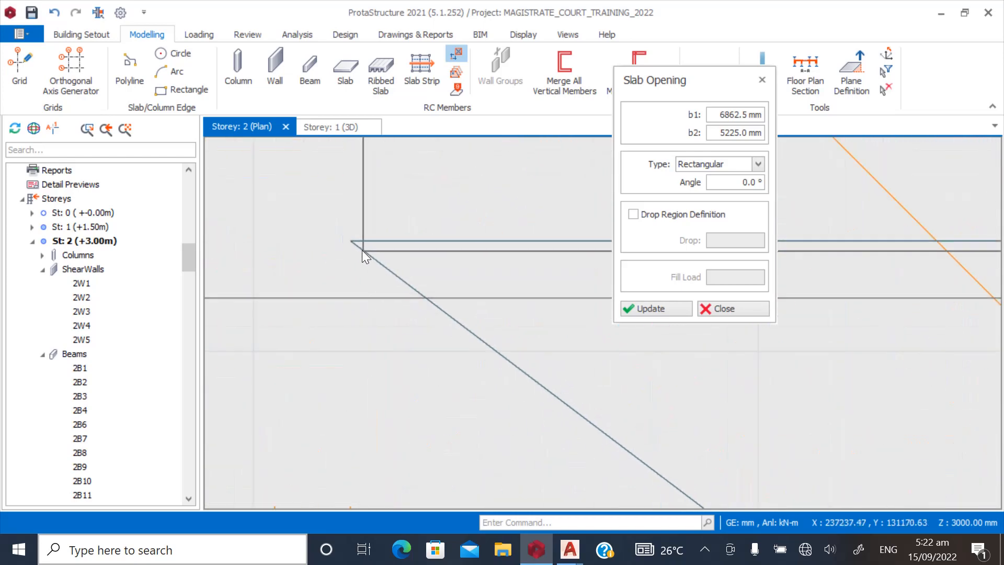
{"action": "scroll", "coordinate": [355, 246], "scroll_direction": "down", "scroll_amount": 4}
{"action": "scroll", "coordinate": [353, 247], "scroll_direction": "down", "scroll_amount": 3}
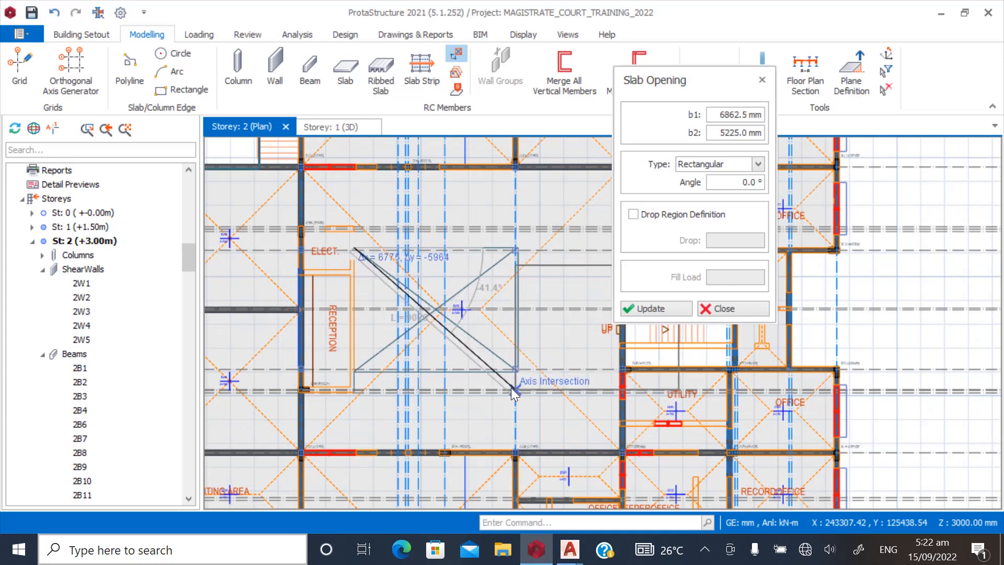
{"action": "scroll", "coordinate": [513, 386], "scroll_direction": "up", "scroll_amount": 6}
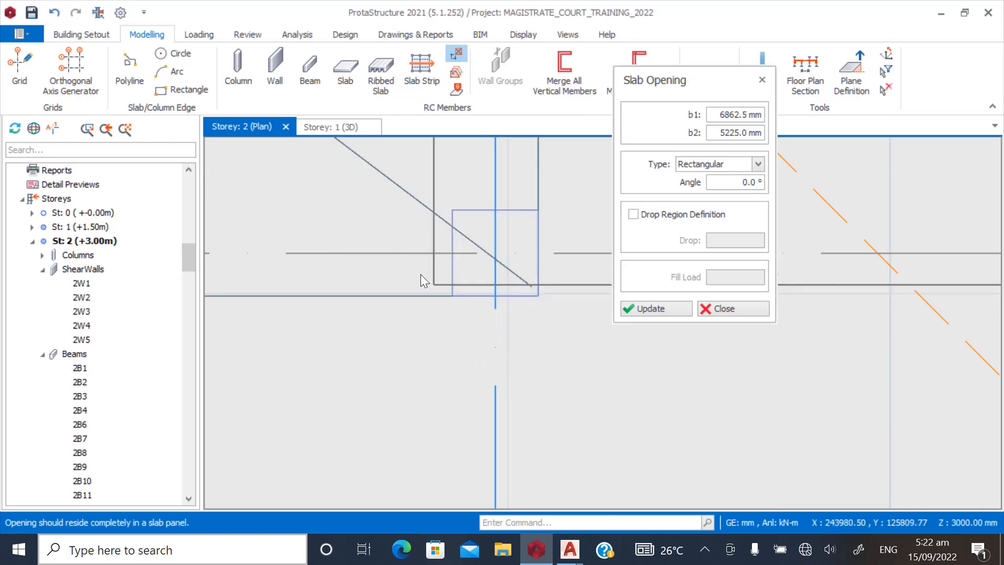
{"action": "scroll", "coordinate": [428, 353], "scroll_direction": "down", "scroll_amount": 6}
{"action": "scroll", "coordinate": [426, 369], "scroll_direction": "down", "scroll_amount": 3}
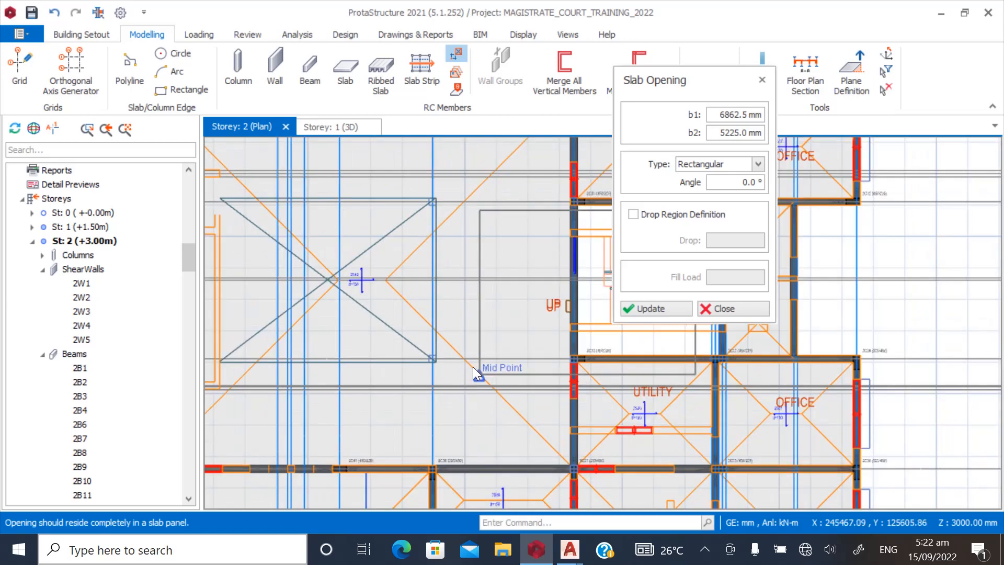
{"action": "key", "text": "Escape"}
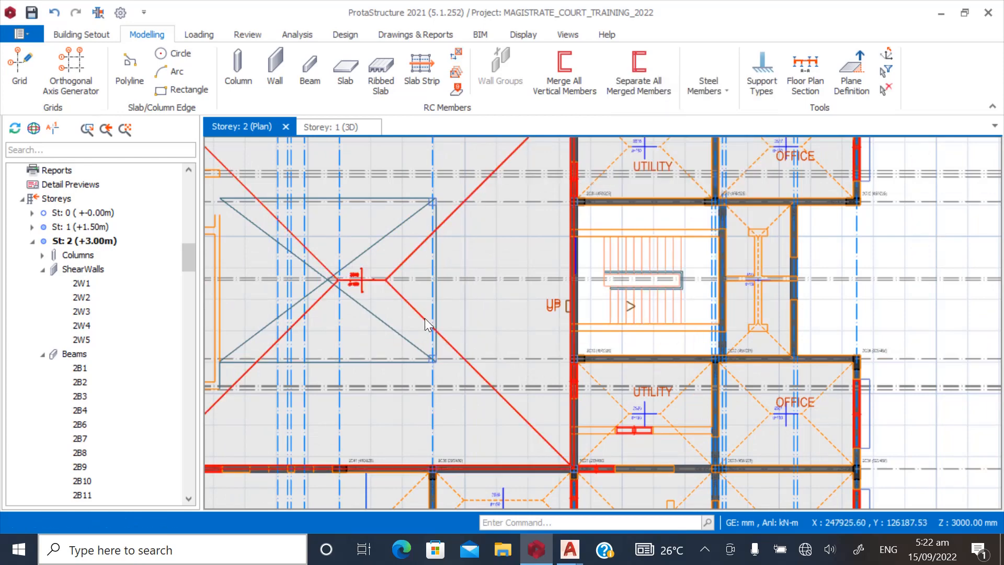
Insert a 6862.5 by 5225 mm rectangular slab opening over the void east of reception, and end the Slab Opening command
{"action": "scroll", "coordinate": [450, 314], "scroll_direction": "down", "scroll_amount": 4}
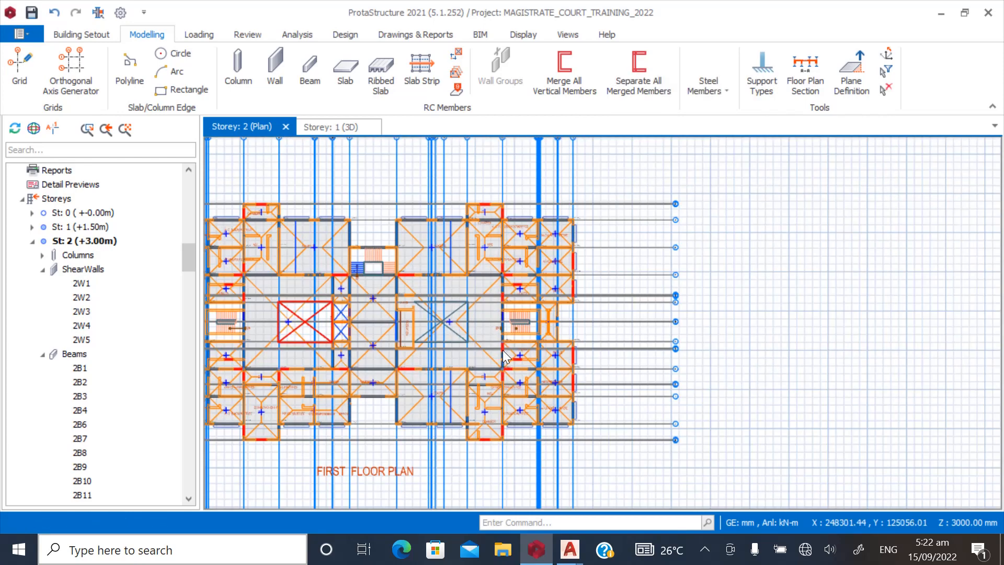
{"action": "scroll", "coordinate": [313, 306], "scroll_direction": "up", "scroll_amount": 2}
{"action": "scroll", "coordinate": [314, 312], "scroll_direction": "up", "scroll_amount": 2}
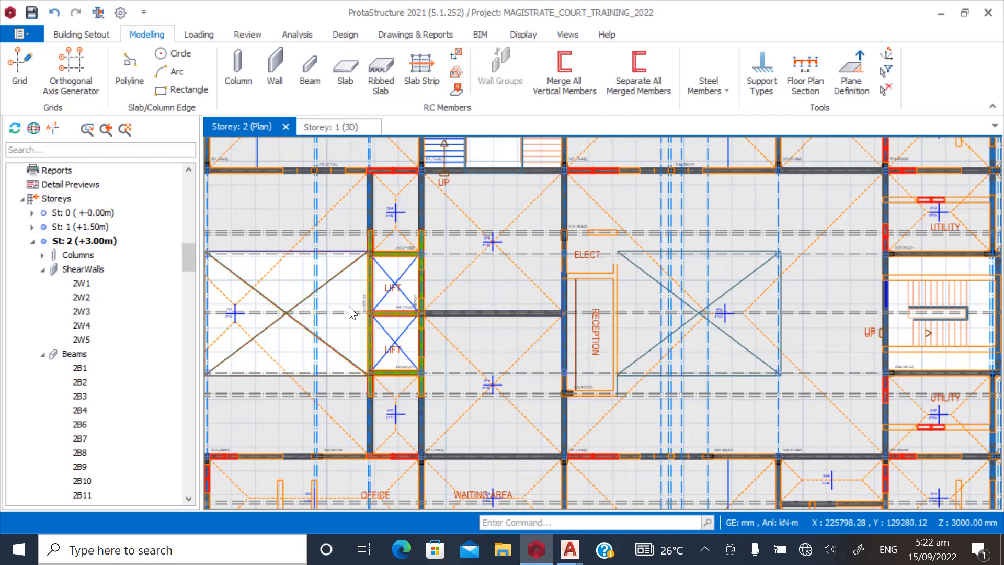
{"action": "left_click", "coordinate": [456, 52]}
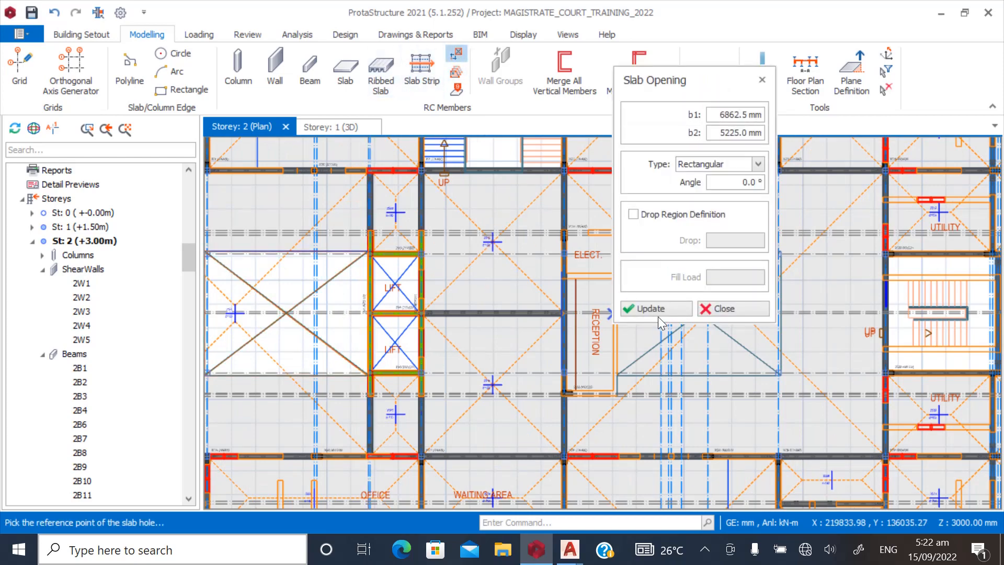
{"action": "scroll", "coordinate": [318, 300], "scroll_direction": "down", "scroll_amount": 4}
{"action": "scroll", "coordinate": [368, 288], "scroll_direction": "up", "scroll_amount": 4}
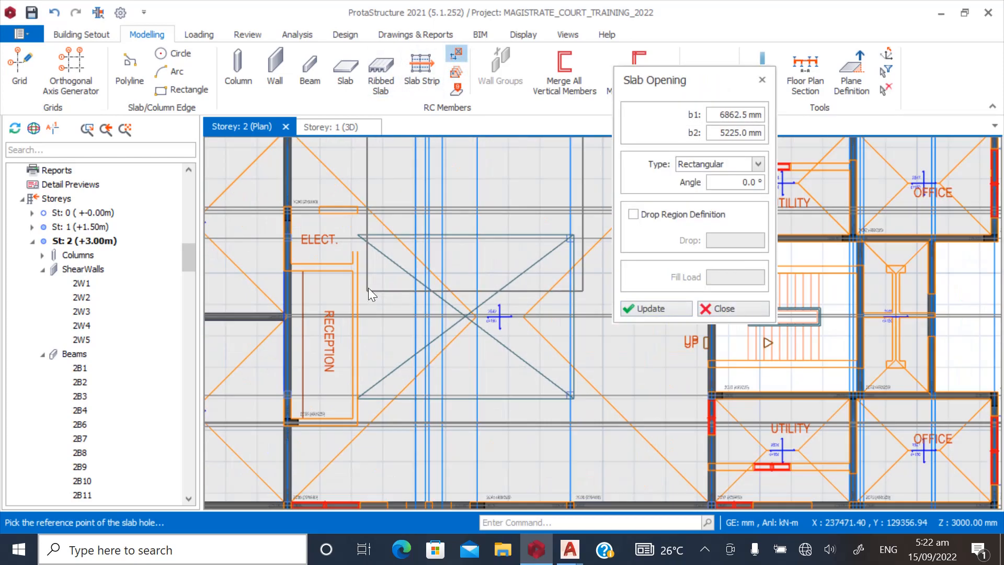
{"action": "scroll", "coordinate": [360, 400], "scroll_direction": "up", "scroll_amount": 5}
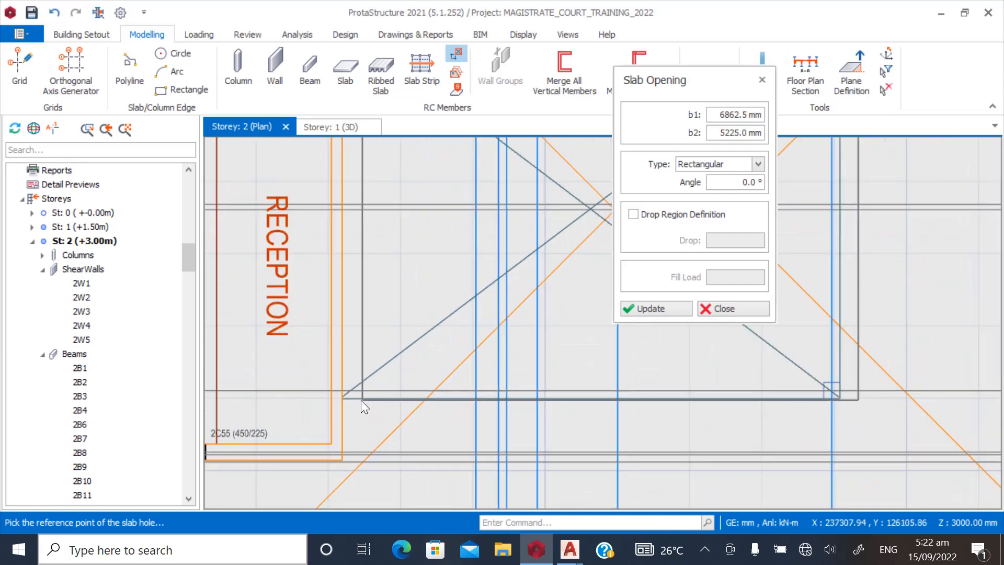
{"action": "scroll", "coordinate": [343, 405], "scroll_direction": "up", "scroll_amount": 3}
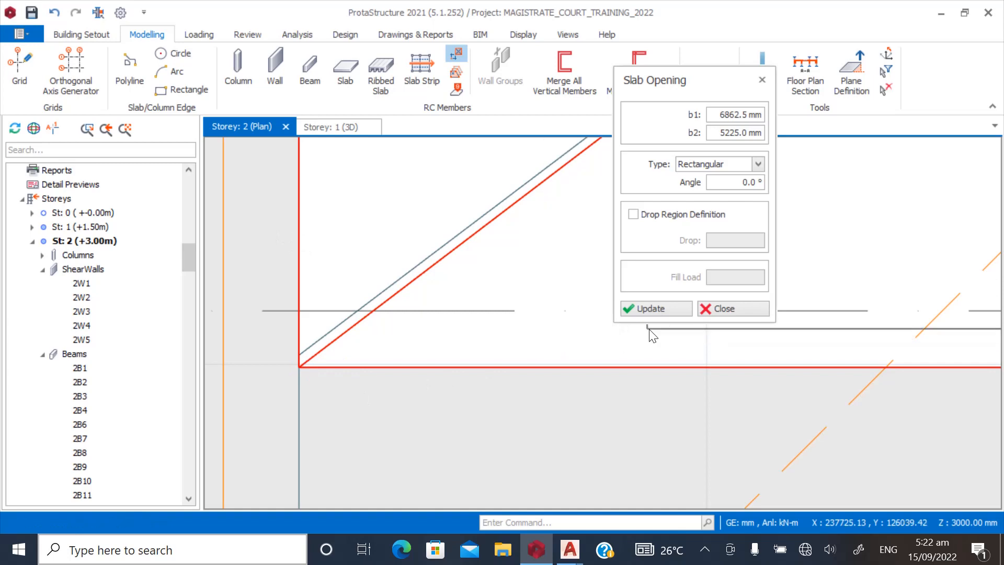
{"action": "left_click", "coordinate": [722, 309]}
{"action": "scroll", "coordinate": [576, 330], "scroll_direction": "down", "scroll_amount": 6}
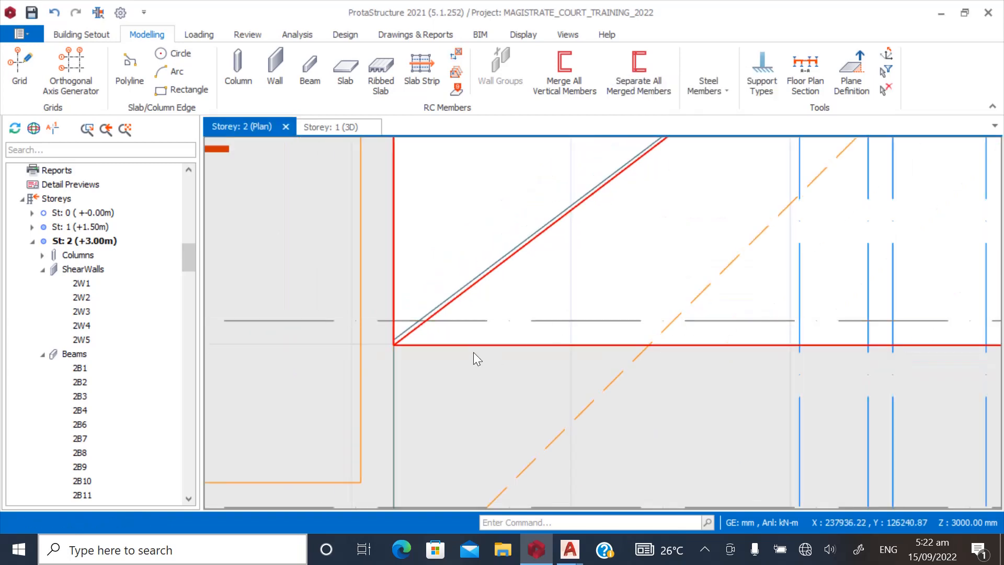
{"action": "scroll", "coordinate": [466, 265], "scroll_direction": "up", "scroll_amount": 3}
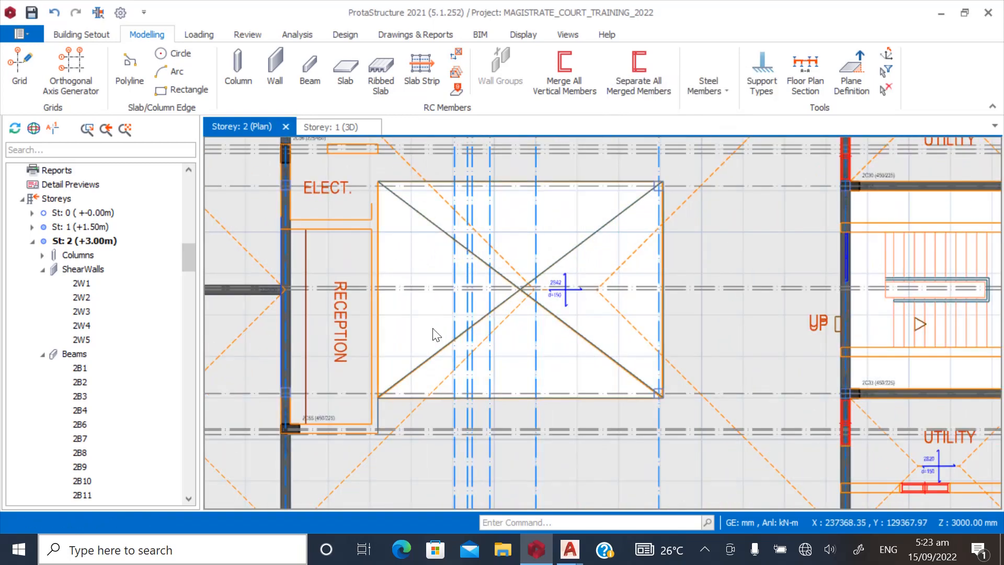
{"action": "scroll", "coordinate": [473, 229], "scroll_direction": "down", "scroll_amount": 3}
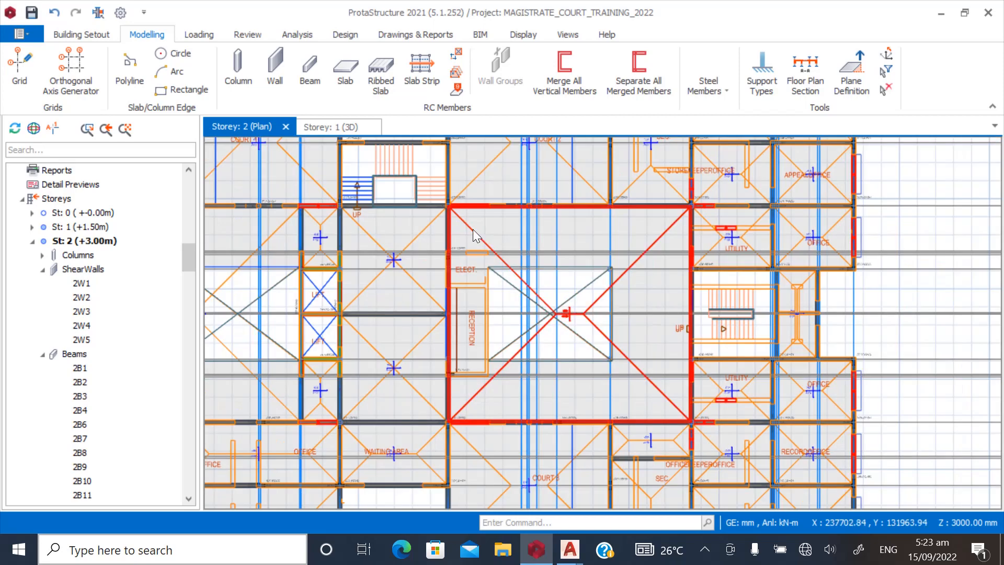
{"action": "scroll", "coordinate": [466, 306], "scroll_direction": "up", "scroll_amount": 3}
{"action": "scroll", "coordinate": [627, 262], "scroll_direction": "down", "scroll_amount": 4}
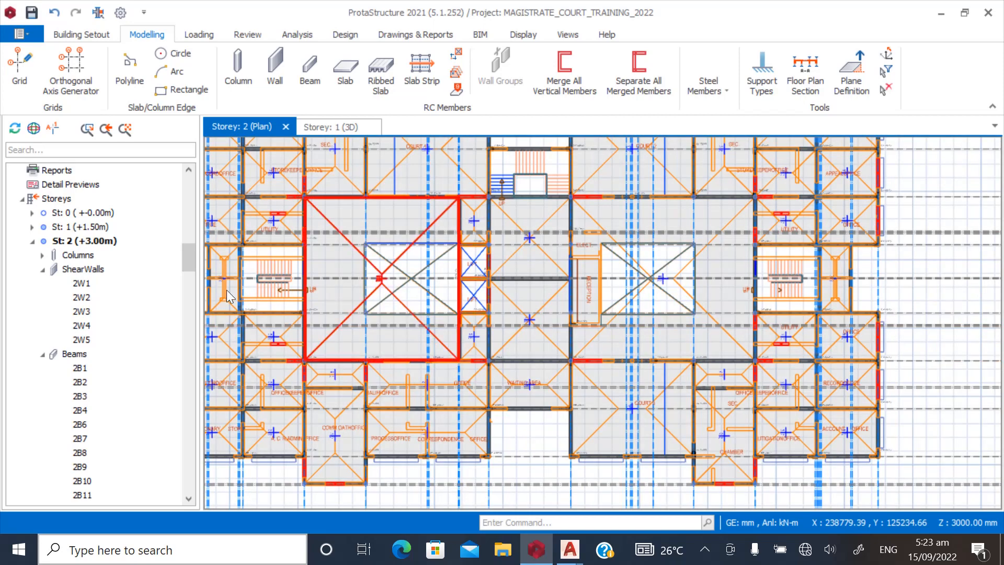
Collapse the axis list in the structure tree and examine the slab openings, lift shafts and stair bay in the Storey 1 3D view
{"action": "left_click_drag", "start_coordinate": [192, 258], "coordinate": [187, 187]}
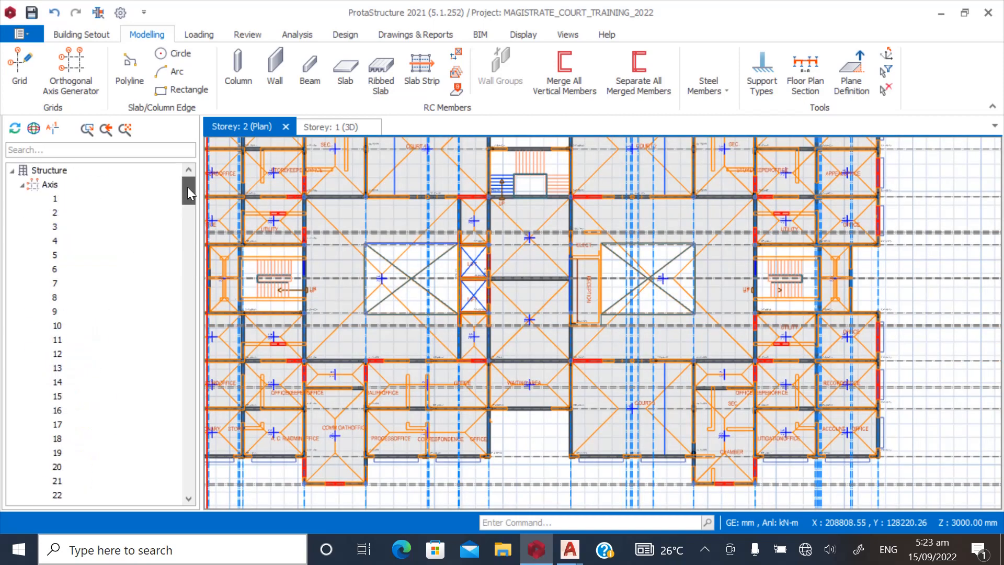
{"action": "left_click", "coordinate": [22, 185]}
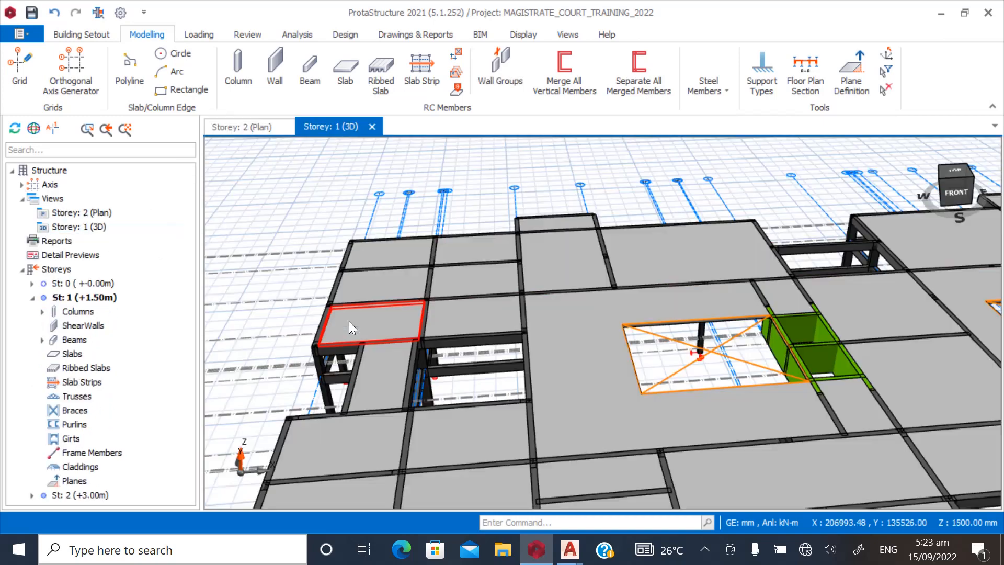
{"action": "middle_click_drag", "start_coordinate": [470, 367], "coordinate": [437, 349]}
{"action": "scroll", "coordinate": [343, 347], "scroll_direction": "down", "scroll_amount": 3}
{"action": "middle_click_drag", "start_coordinate": [680, 418], "coordinate": [649, 424]}
{"action": "scroll", "coordinate": [754, 397], "scroll_direction": "up", "scroll_amount": 1}
{"action": "scroll", "coordinate": [754, 398], "scroll_direction": "down", "scroll_amount": 1}
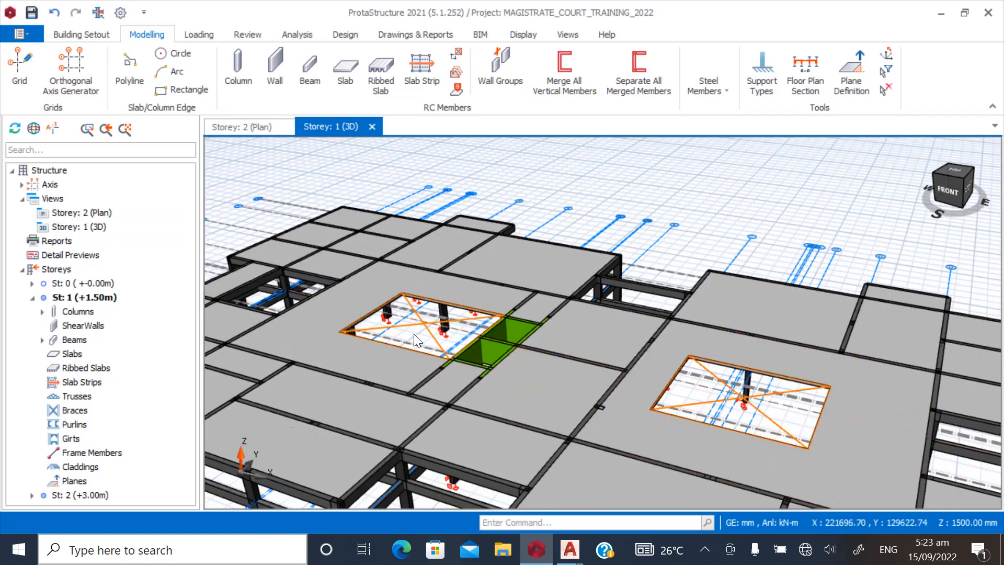
{"action": "scroll", "coordinate": [413, 333], "scroll_direction": "down", "scroll_amount": 2}
{"action": "scroll", "coordinate": [482, 355], "scroll_direction": "up", "scroll_amount": 2}
{"action": "middle_click_drag", "start_coordinate": [470, 390], "coordinate": [499, 403]}
{"action": "scroll", "coordinate": [499, 402], "scroll_direction": "up", "scroll_amount": 1}
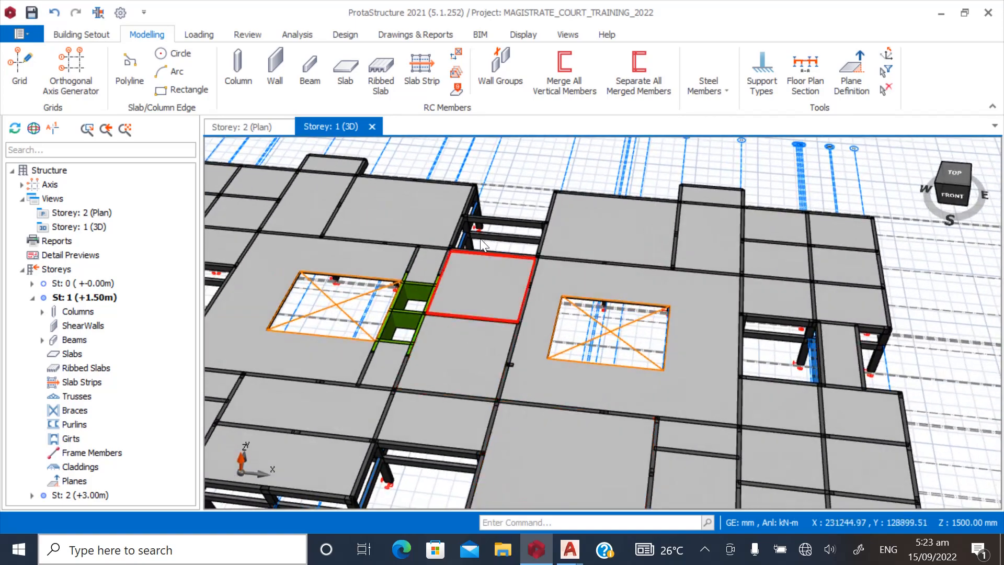
{"action": "scroll", "coordinate": [506, 291], "scroll_direction": "up", "scroll_amount": 2}
{"action": "mouse_move", "coordinate": [506, 291]}
{"action": "middle_mouse_down"}
{"action": "mouse_move", "coordinate": [491, 318]}
{"action": "mouse_move", "coordinate": [493, 287]}
{"action": "middle_mouse_up"}
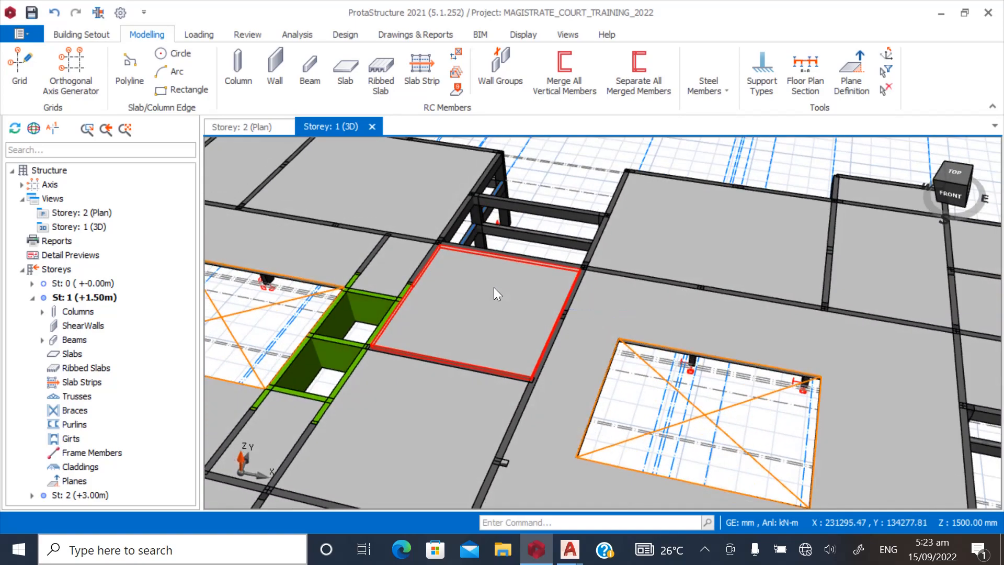
Examine both slab openings and the lift shafts in the Storey 1 3D view, from close up and across the whole floor
{"action": "scroll", "coordinate": [425, 242], "scroll_direction": "down", "scroll_amount": 1}
{"action": "middle_click_drag", "start_coordinate": [582, 386], "coordinate": [475, 334]}
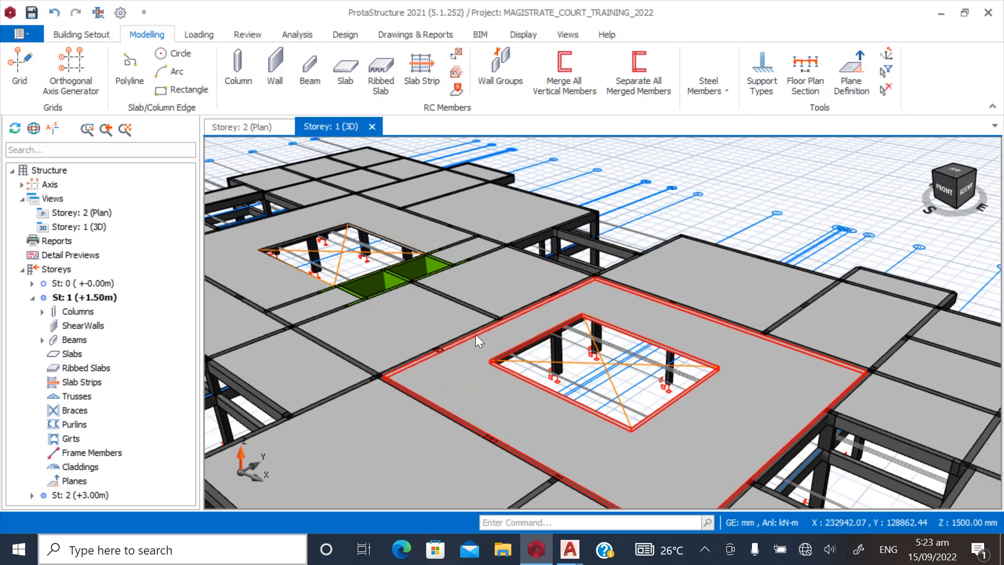
{"action": "scroll", "coordinate": [469, 331], "scroll_direction": "down", "scroll_amount": 1}
{"action": "scroll", "coordinate": [719, 441], "scroll_direction": "down", "scroll_amount": 3}
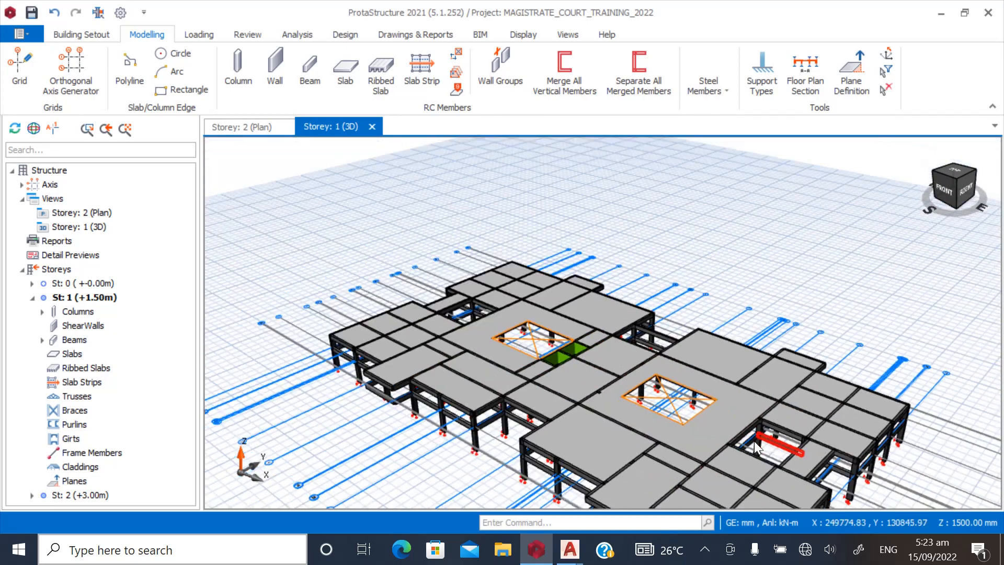
{"action": "middle_click_drag", "start_coordinate": [482, 406], "coordinate": [689, 450]}
{"action": "scroll", "coordinate": [547, 389], "scroll_direction": "up", "scroll_amount": 5}
{"action": "scroll", "coordinate": [689, 450], "scroll_direction": "up", "scroll_amount": 1}
{"action": "scroll", "coordinate": [594, 423], "scroll_direction": "down", "scroll_amount": 1}
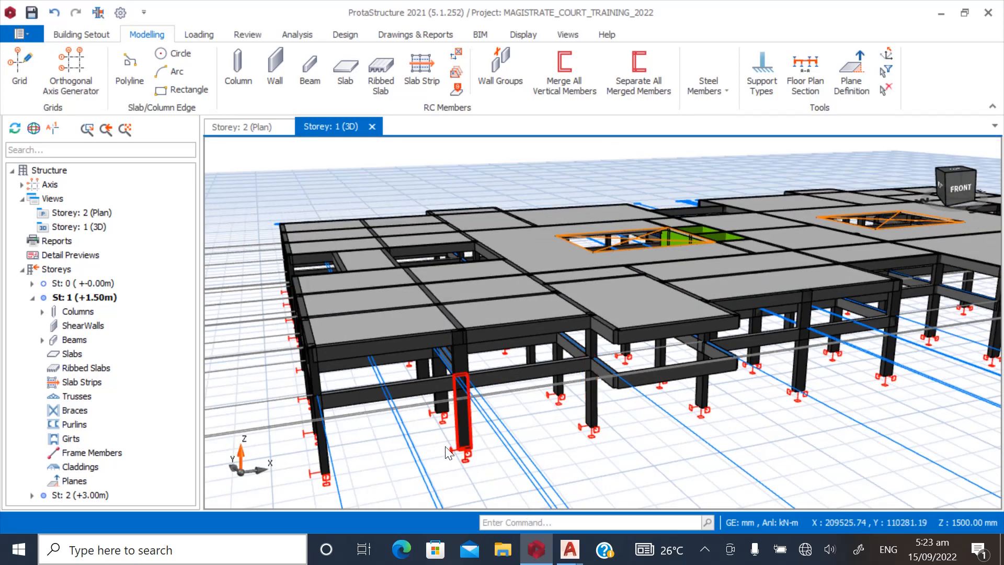
Inspect the columns, supports and two beam levels at the building's front-left corner from a low 3D angle
{"action": "middle_click_drag", "start_coordinate": [448, 454], "coordinate": [461, 433]}
{"action": "scroll", "coordinate": [365, 410], "scroll_direction": "down", "scroll_amount": 3}
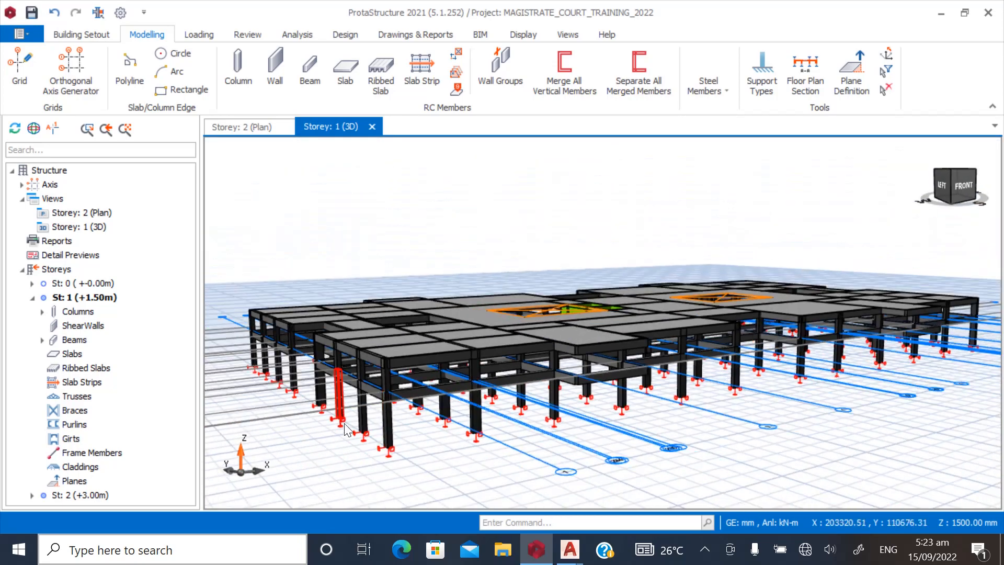
{"action": "scroll", "coordinate": [353, 412], "scroll_direction": "up", "scroll_amount": 3}
{"action": "scroll", "coordinate": [444, 361], "scroll_direction": "down", "scroll_amount": 3}
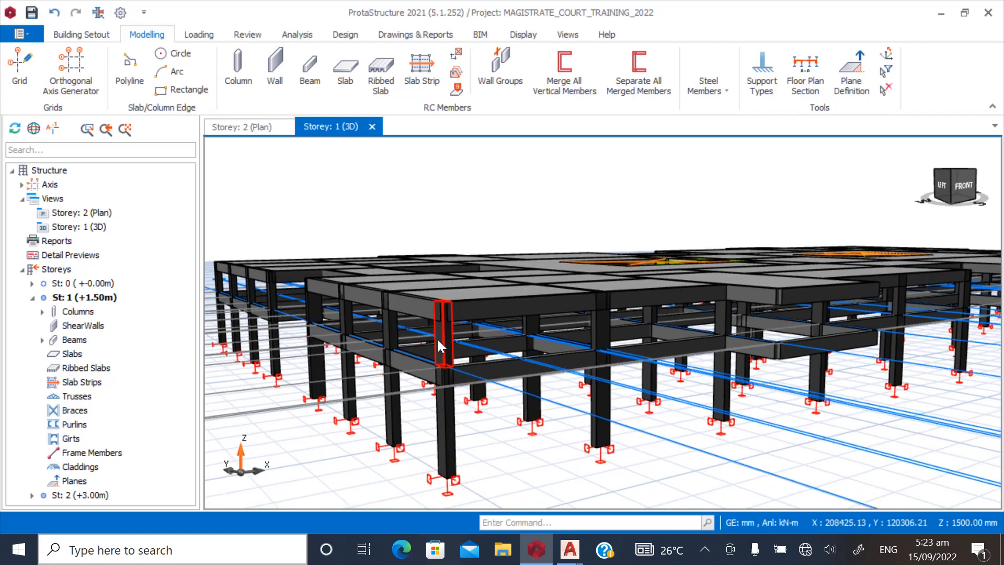
{"action": "middle_click_drag", "start_coordinate": [503, 377], "coordinate": [498, 395]}
{"action": "scroll", "coordinate": [347, 403], "scroll_direction": "down", "scroll_amount": 3}
{"action": "scroll", "coordinate": [346, 405], "scroll_direction": "down", "scroll_amount": 3}
{"action": "scroll", "coordinate": [575, 349], "scroll_direction": "up", "scroll_amount": 4}
{"action": "mouse_move", "coordinate": [588, 351]}
{"action": "middle_mouse_down"}
{"action": "mouse_move", "coordinate": [545, 369]}
{"action": "mouse_move", "coordinate": [482, 356]}
{"action": "middle_mouse_up"}
{"action": "scroll", "coordinate": [482, 357], "scroll_direction": "down", "scroll_amount": 4}
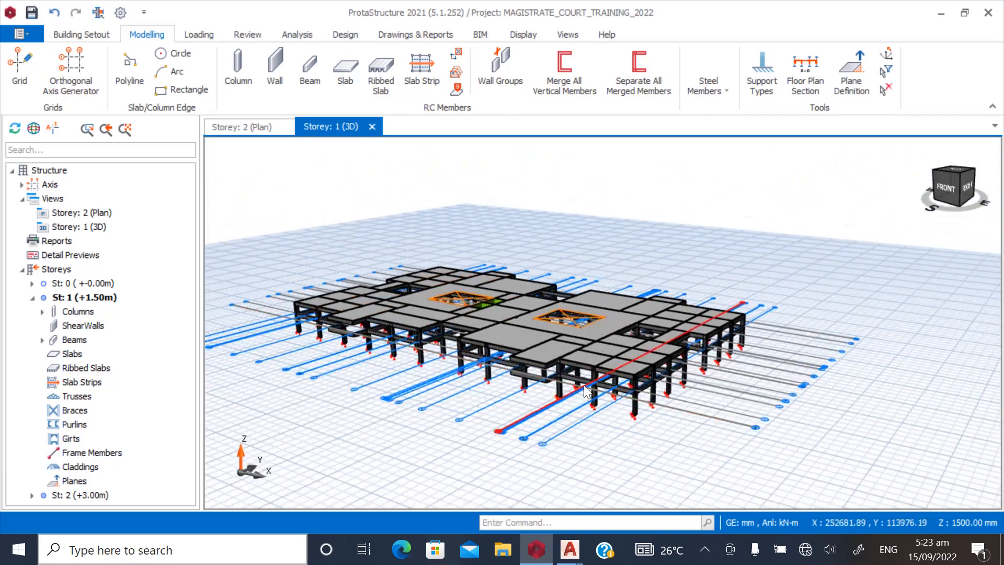
Inspect the slabs, beams and columns at the building's front-right corner in the 3D view
{"action": "mouse_move", "coordinate": [680, 390]}
{"action": "middle_mouse_down"}
{"action": "mouse_move", "coordinate": [609, 408]}
{"action": "mouse_move", "coordinate": [592, 378]}
{"action": "middle_mouse_up"}
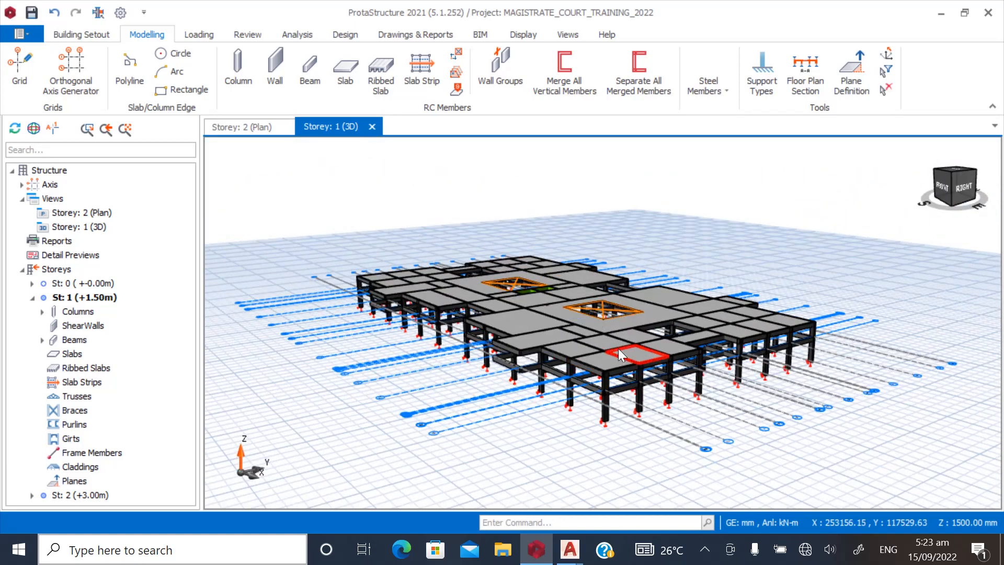
{"action": "scroll", "coordinate": [639, 347], "scroll_direction": "up", "scroll_amount": 4}
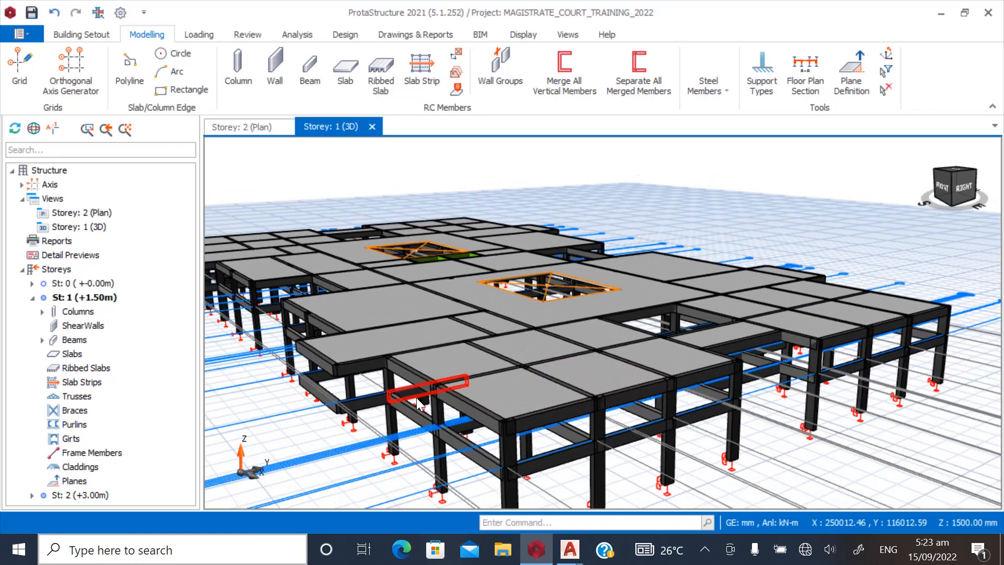
{"action": "scroll", "coordinate": [546, 398], "scroll_direction": "down", "scroll_amount": 4}
{"action": "middle_click_drag", "start_coordinate": [481, 423], "coordinate": [478, 411]}
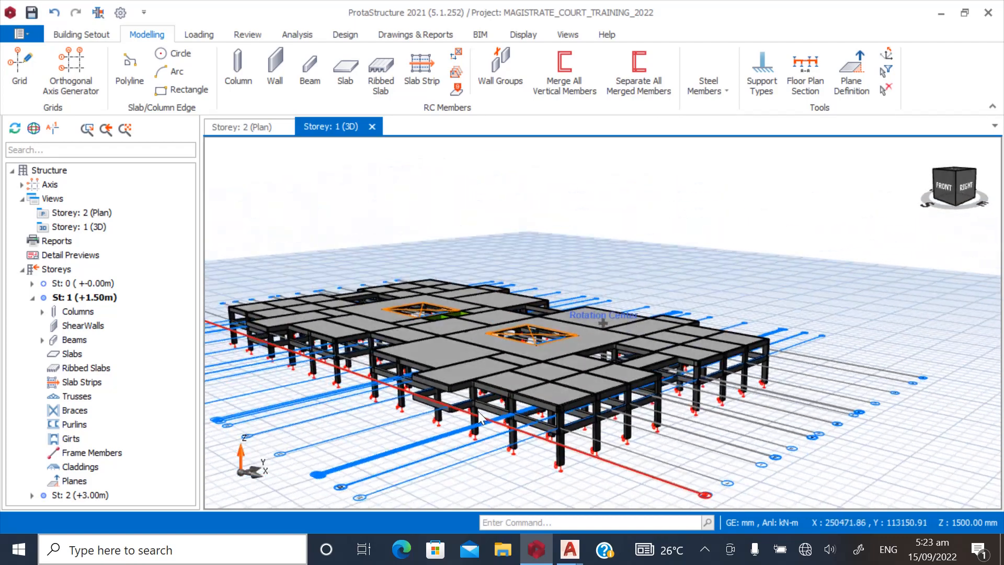
{"action": "scroll", "coordinate": [435, 418], "scroll_direction": "up", "scroll_amount": 2}
{"action": "scroll", "coordinate": [539, 437], "scroll_direction": "down", "scroll_amount": 1}
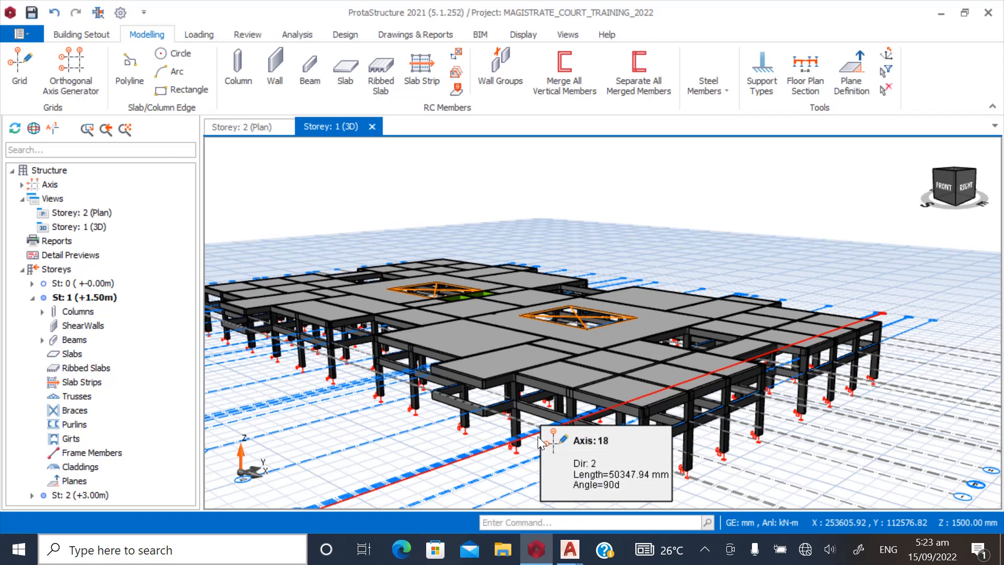
{"action": "scroll", "coordinate": [357, 410], "scroll_direction": "up", "scroll_amount": 3}
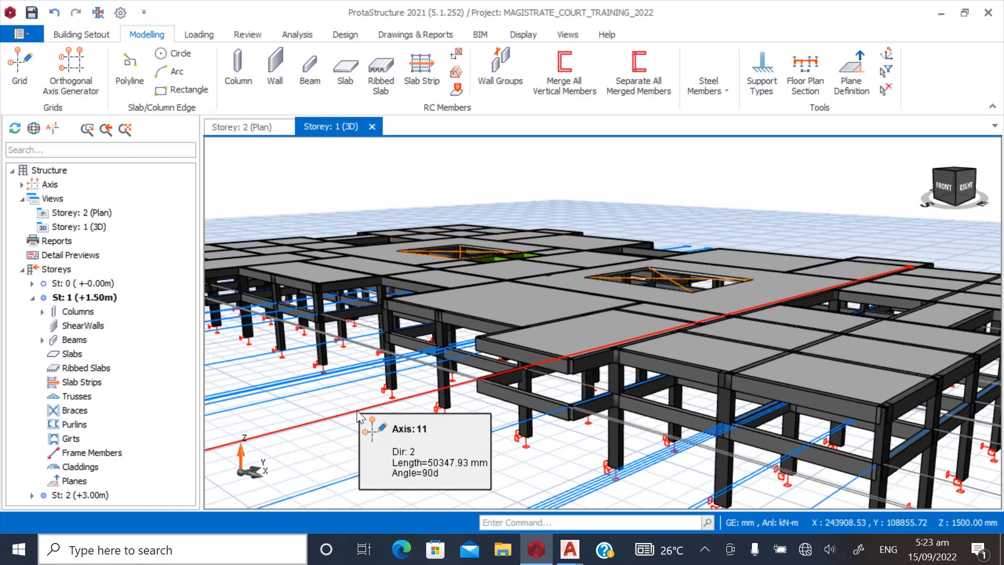
{"action": "scroll", "coordinate": [473, 401], "scroll_direction": "down", "scroll_amount": 5}
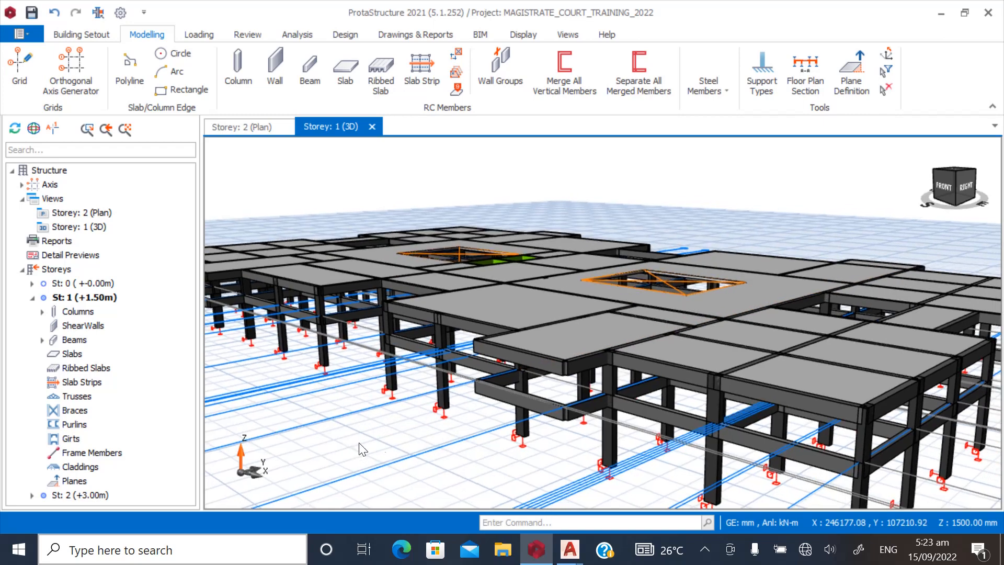
{"action": "scroll", "coordinate": [497, 426], "scroll_direction": "up", "scroll_amount": 2}
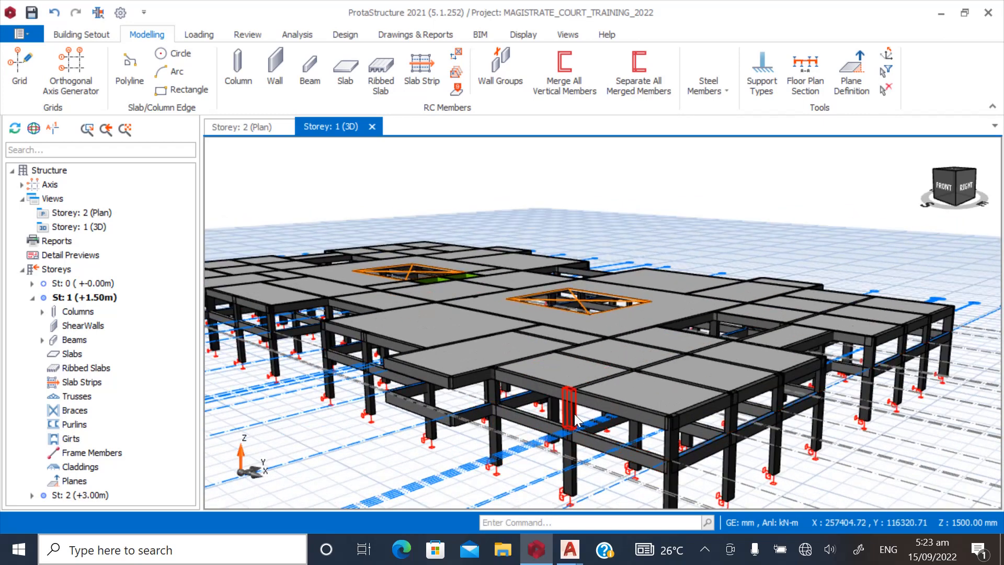
{"action": "scroll", "coordinate": [570, 414], "scroll_direction": "down", "scroll_amount": 1}
{"action": "scroll", "coordinate": [675, 450], "scroll_direction": "up", "scroll_amount": 1}
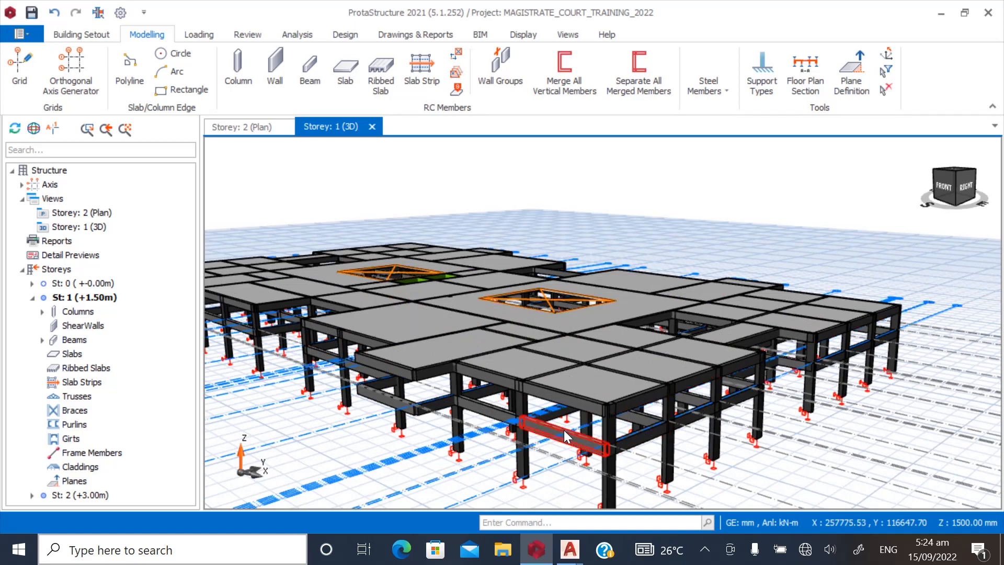
{"action": "scroll", "coordinate": [560, 419], "scroll_direction": "down", "scroll_amount": 1}
{"action": "mouse_move", "coordinate": [489, 435]}
{"action": "middle_mouse_down"}
{"action": "mouse_move", "coordinate": [543, 434]}
{"action": "mouse_move", "coordinate": [494, 438]}
{"action": "middle_mouse_up"}
{"action": "scroll", "coordinate": [356, 293], "scroll_direction": "up", "scroll_amount": 1}
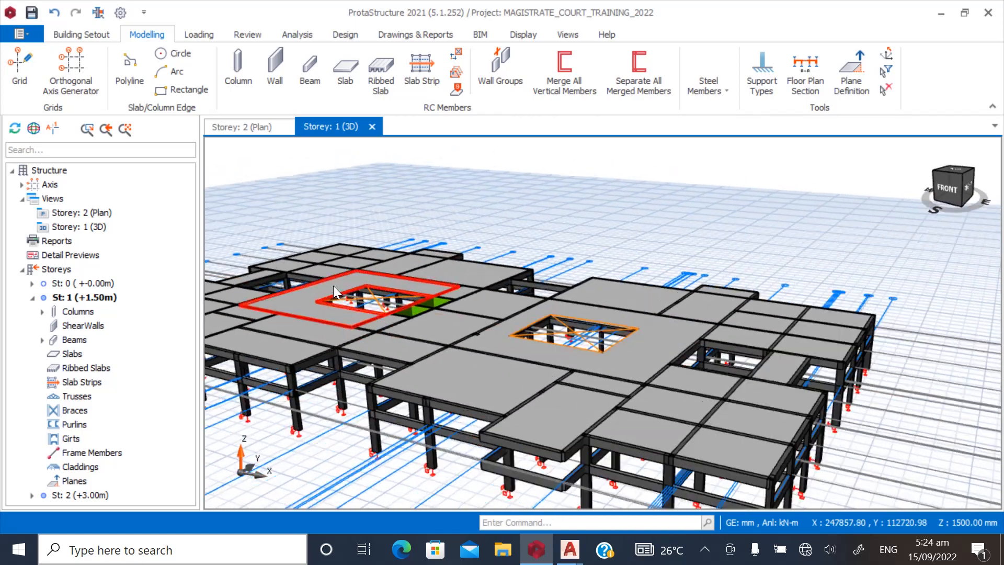
Check the lift walls and the slabs around the two void openings from above and from the front-right in 3D
{"action": "middle_click_drag", "start_coordinate": [437, 320], "coordinate": [460, 349]}
{"action": "scroll", "coordinate": [375, 306], "scroll_direction": "up", "scroll_amount": 1}
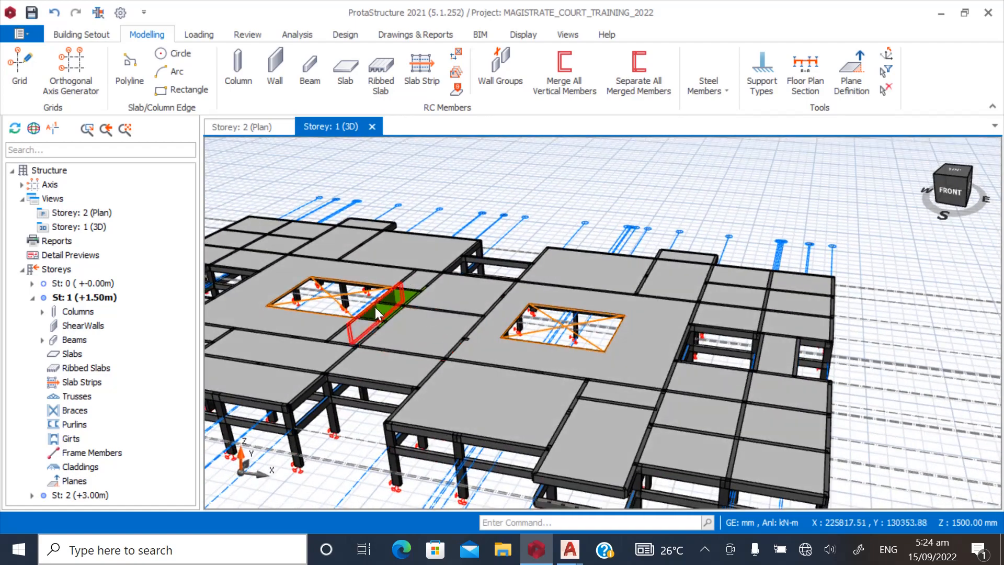
{"action": "scroll", "coordinate": [392, 338], "scroll_direction": "up", "scroll_amount": 1}
{"action": "middle_click_drag", "start_coordinate": [393, 338], "coordinate": [382, 361]}
{"action": "scroll", "coordinate": [369, 307], "scroll_direction": "down", "scroll_amount": 2}
{"action": "scroll", "coordinate": [390, 303], "scroll_direction": "up", "scroll_amount": 1}
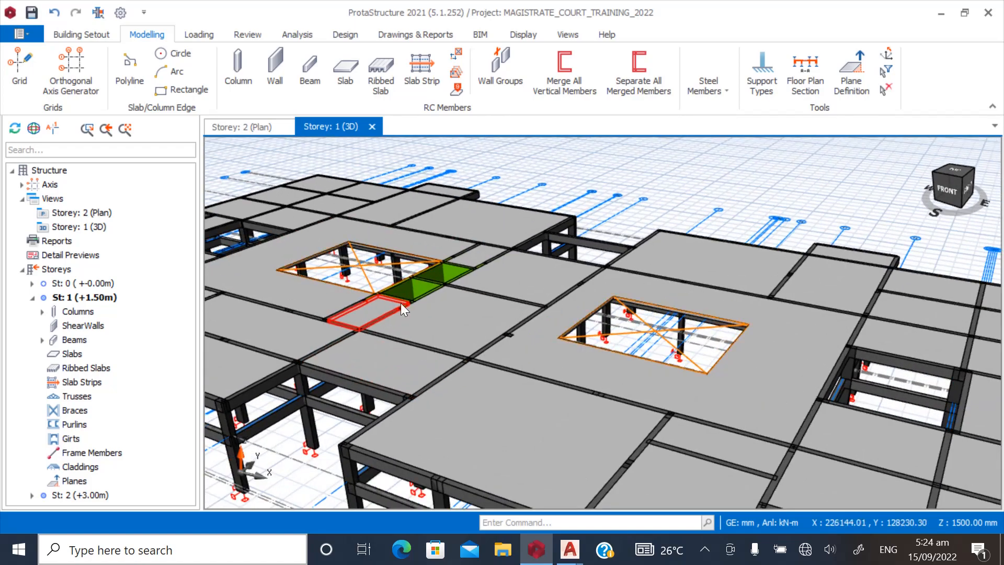
{"action": "scroll", "coordinate": [438, 369], "scroll_direction": "down", "scroll_amount": 4}
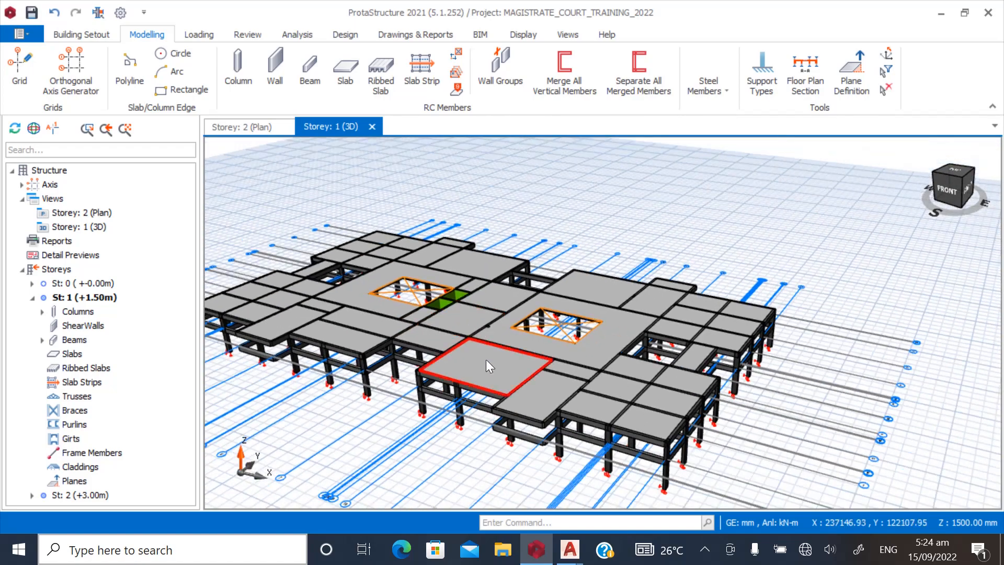
{"action": "middle_click_drag", "start_coordinate": [485, 359], "coordinate": [510, 356]}
{"action": "scroll", "coordinate": [538, 337], "scroll_direction": "up", "scroll_amount": 2}
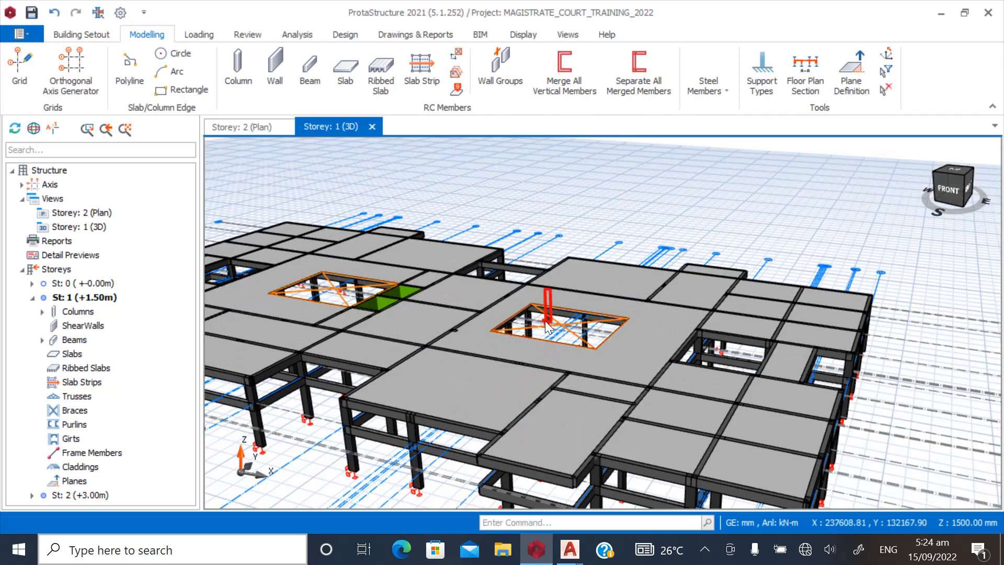
{"action": "scroll", "coordinate": [634, 372], "scroll_direction": "down", "scroll_amount": 2}
{"action": "middle_click_drag", "start_coordinate": [362, 398], "coordinate": [336, 387]}
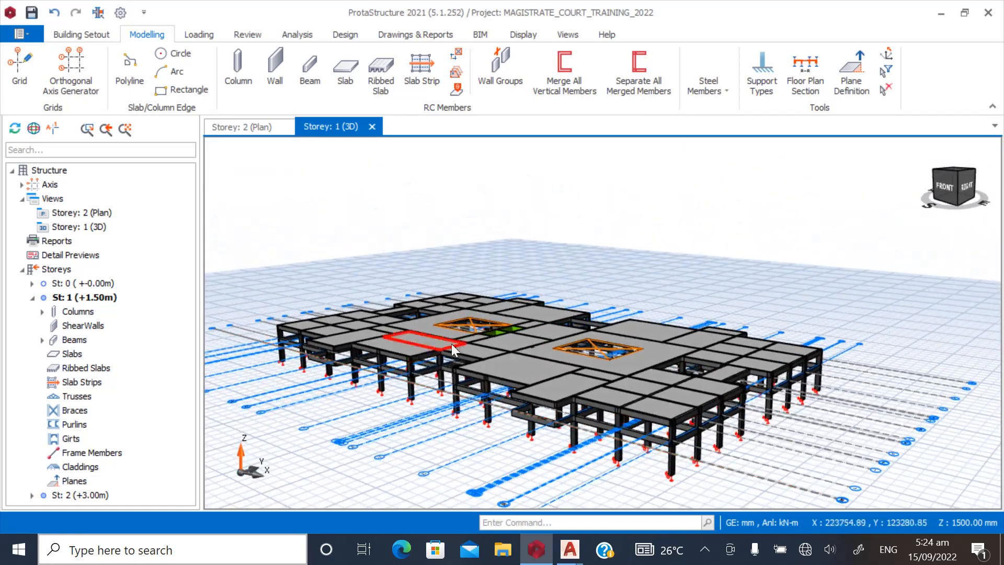
{"action": "scroll", "coordinate": [500, 321], "scroll_direction": "up", "scroll_amount": 5}
{"action": "mouse_move", "coordinate": [535, 334]}
{"action": "middle_mouse_down"}
{"action": "mouse_move", "coordinate": [519, 346]}
{"action": "mouse_move", "coordinate": [525, 341]}
{"action": "middle_mouse_up"}
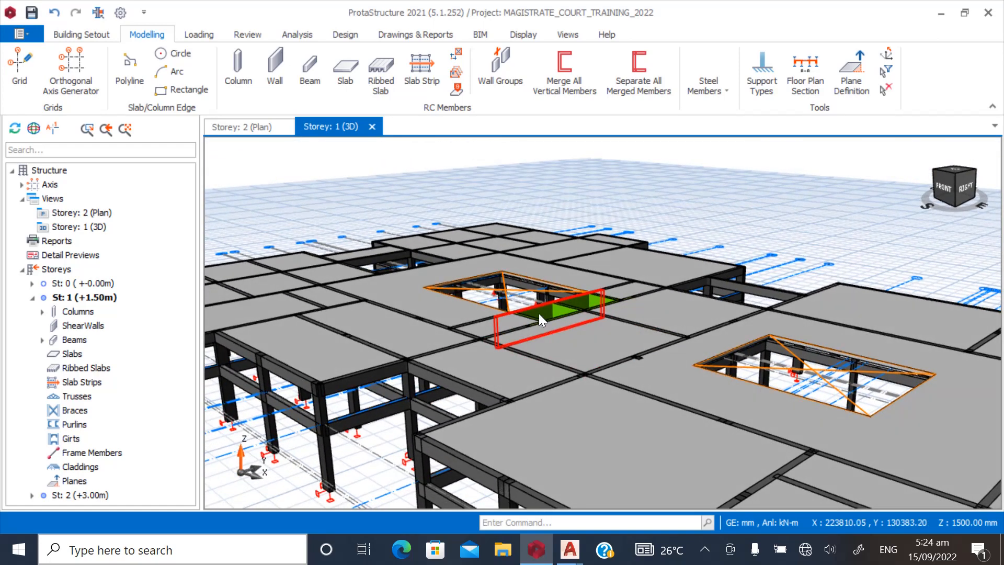
{"action": "scroll", "coordinate": [570, 313], "scroll_direction": "down", "scroll_amount": 5}
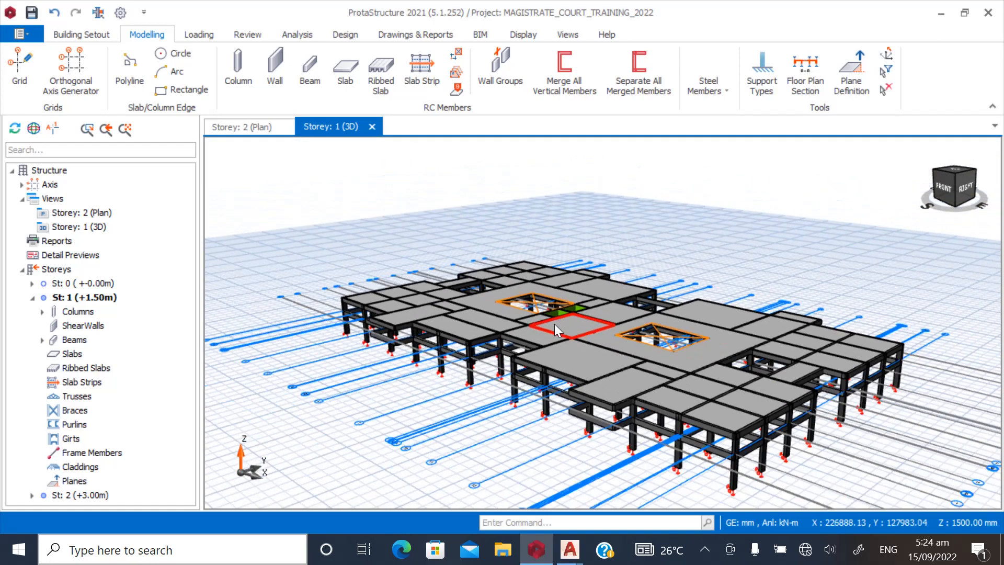
{"action": "scroll", "coordinate": [556, 323], "scroll_direction": "up", "scroll_amount": 5}
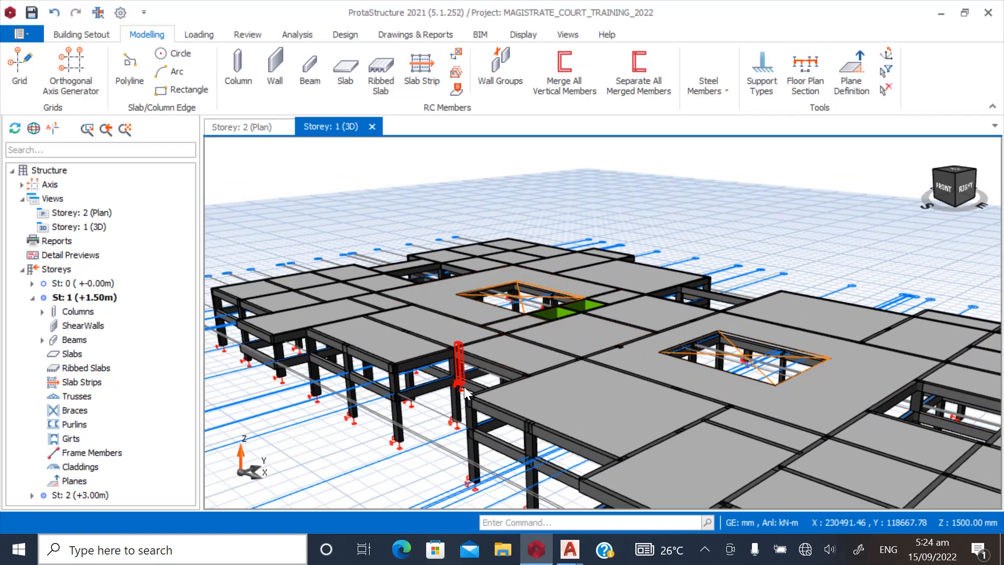
Review the complete two-storey frame and slab layout in 3D from the front and the front-left
{"action": "middle_click_drag", "start_coordinate": [454, 421], "coordinate": [491, 443]}
{"action": "scroll", "coordinate": [547, 407], "scroll_direction": "down", "scroll_amount": 4}
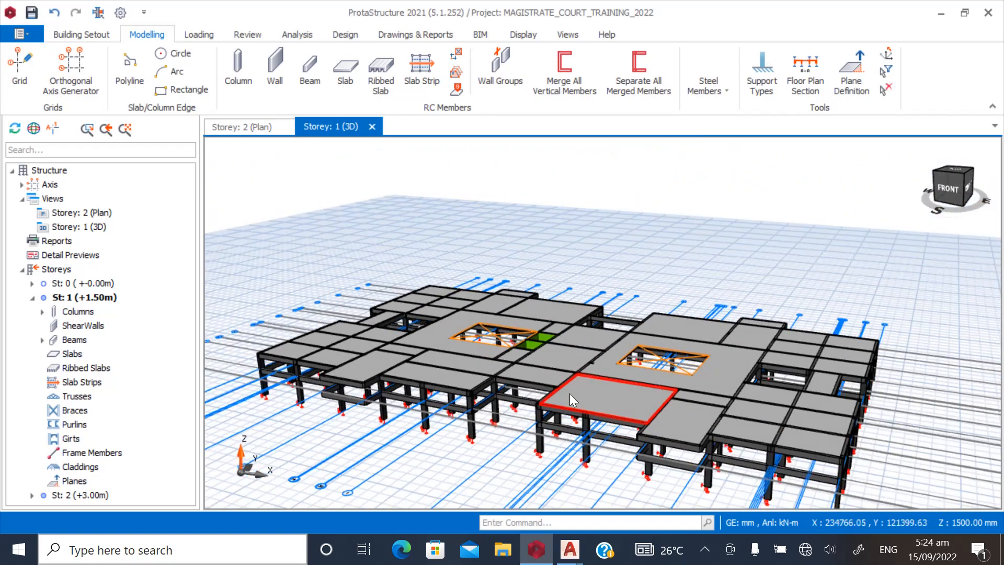
{"action": "middle_click_drag", "start_coordinate": [569, 393], "coordinate": [454, 433]}
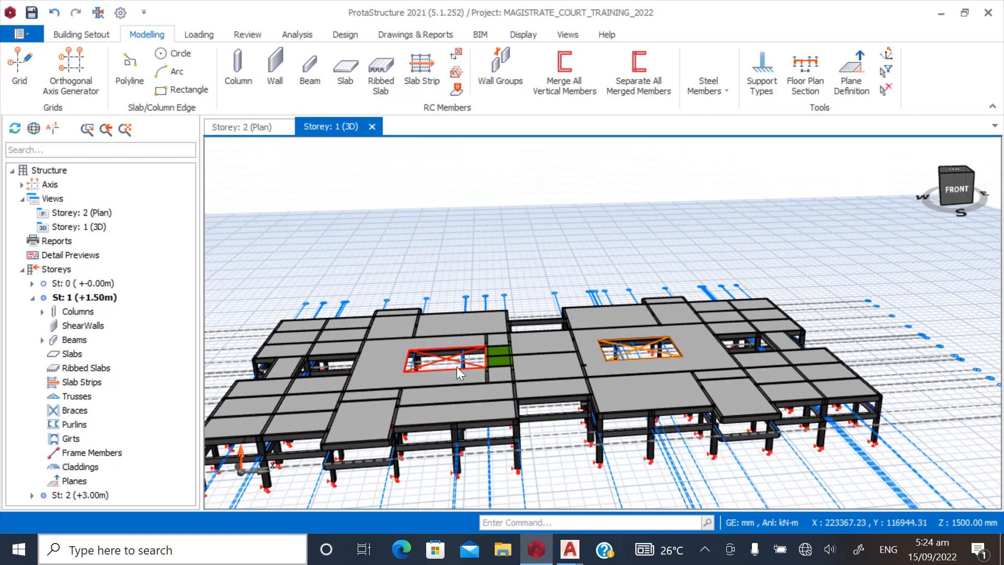
{"action": "scroll", "coordinate": [564, 340], "scroll_direction": "down", "scroll_amount": 3}
{"action": "scroll", "coordinate": [345, 394], "scroll_direction": "up", "scroll_amount": 3}
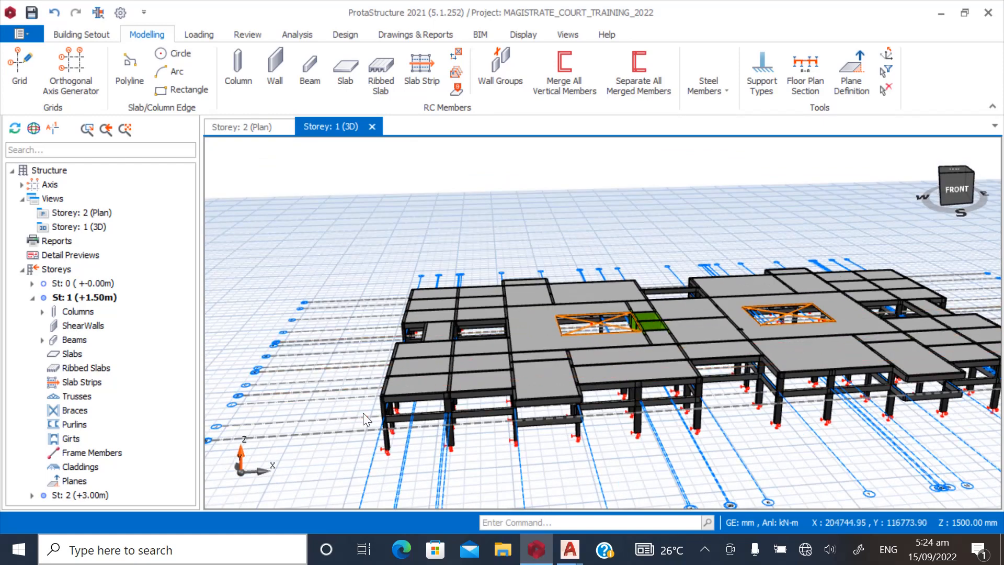
{"action": "scroll", "coordinate": [491, 339], "scroll_direction": "down", "scroll_amount": 2}
{"action": "scroll", "coordinate": [575, 340], "scroll_direction": "up", "scroll_amount": 2}
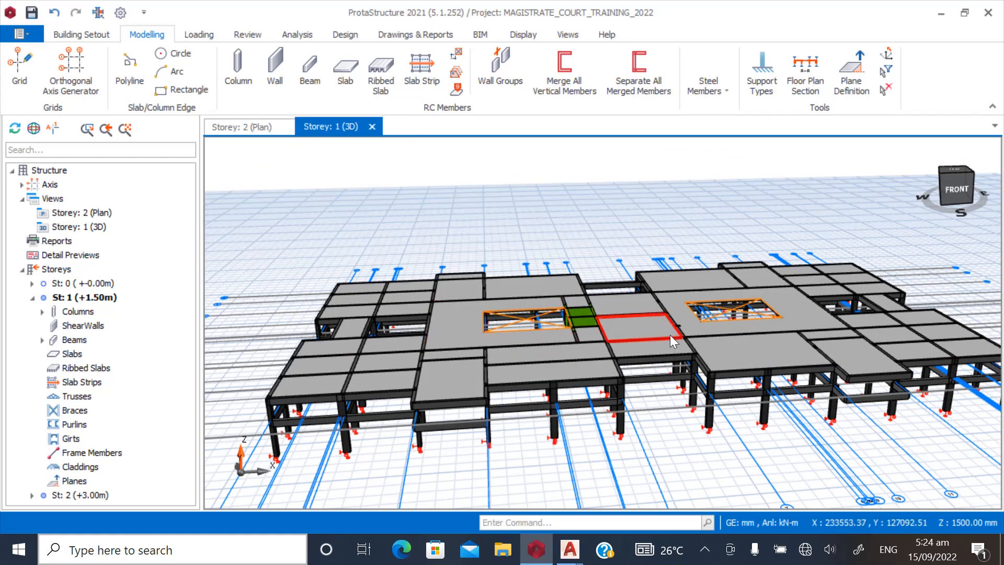
{"action": "mouse_move", "coordinate": [682, 377]}
{"action": "middle_mouse_down"}
{"action": "mouse_move", "coordinate": [613, 379]}
{"action": "mouse_move", "coordinate": [630, 364]}
{"action": "mouse_move", "coordinate": [658, 375]}
{"action": "mouse_move", "coordinate": [588, 375]}
{"action": "mouse_move", "coordinate": [728, 367]}
{"action": "middle_mouse_up"}
{"action": "scroll", "coordinate": [486, 359], "scroll_direction": "down", "scroll_amount": 3}
{"action": "scroll", "coordinate": [371, 413], "scroll_direction": "up", "scroll_amount": 2}
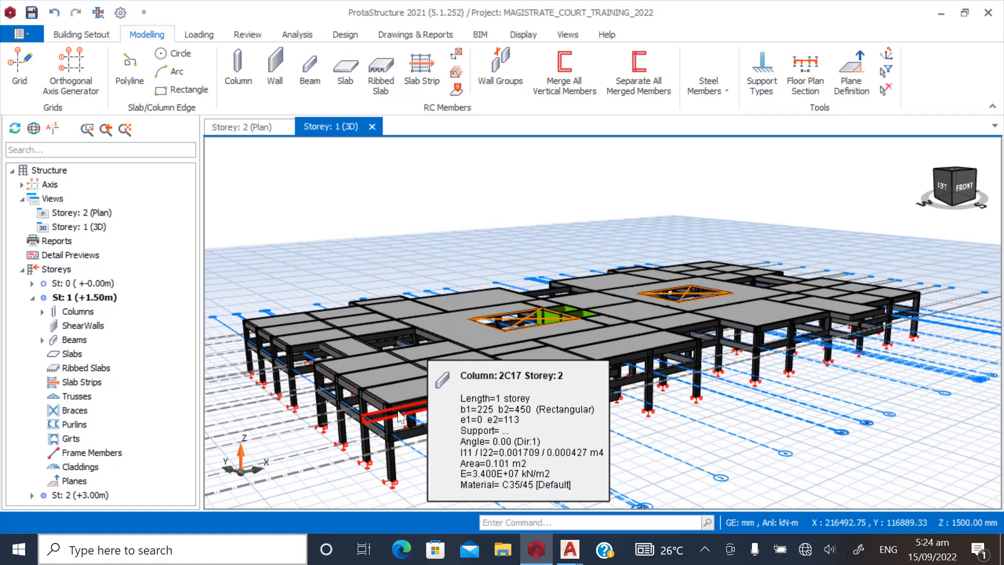
{"action": "scroll", "coordinate": [517, 398], "scroll_direction": "down", "scroll_amount": 2}
{"action": "scroll", "coordinate": [532, 406], "scroll_direction": "up", "scroll_amount": 3}
{"action": "scroll", "coordinate": [528, 407], "scroll_direction": "down", "scroll_amount": 1}
{"action": "mouse_move", "coordinate": [654, 377]}
{"action": "middle_mouse_down"}
{"action": "mouse_move", "coordinate": [526, 389]}
{"action": "mouse_move", "coordinate": [681, 379]}
{"action": "mouse_move", "coordinate": [660, 387]}
{"action": "middle_mouse_up"}
{"action": "scroll", "coordinate": [574, 366], "scroll_direction": "down", "scroll_amount": 2}
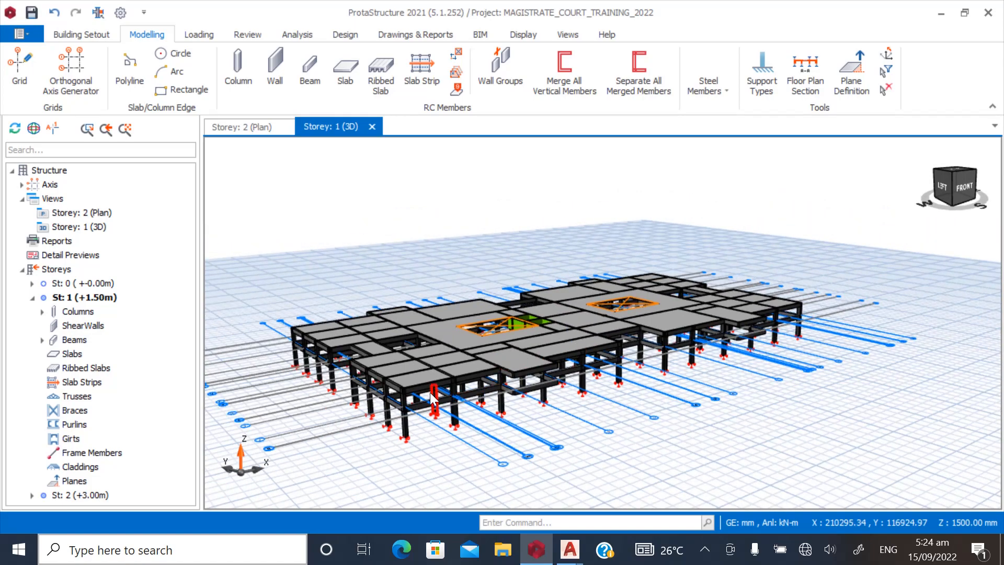